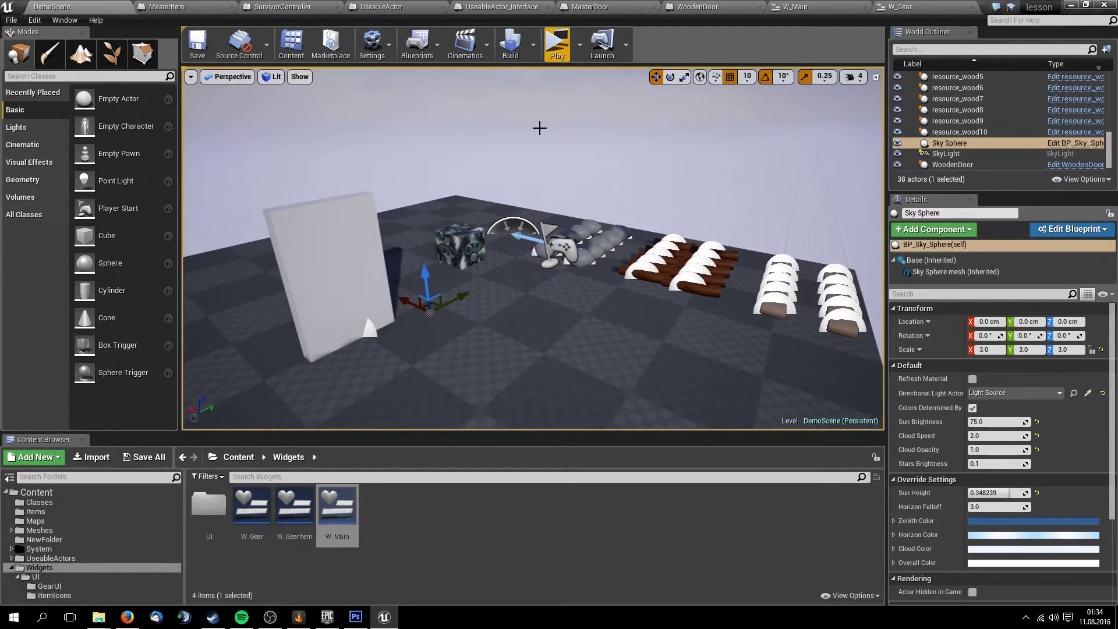
# Play-test the level: open the Gear panel, pick up an item, then end the run
pyautogui.moveTo(619, 187); pyautogui.dragTo(619, 187, button='right')
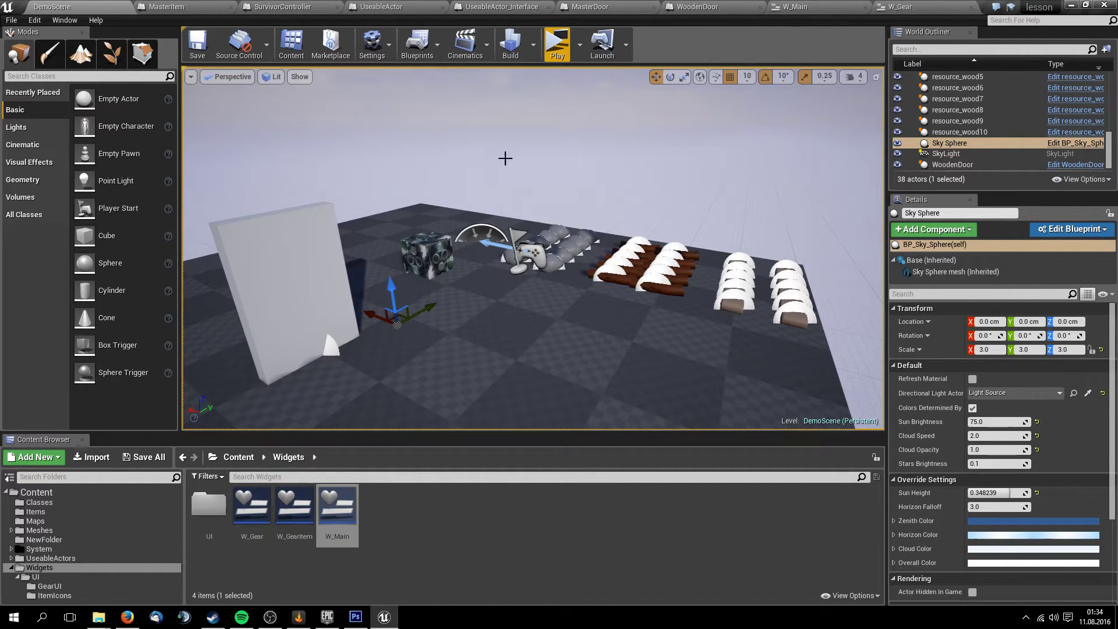
pyautogui.moveTo(504, 157); pyautogui.dragTo(515, 163, button='right')
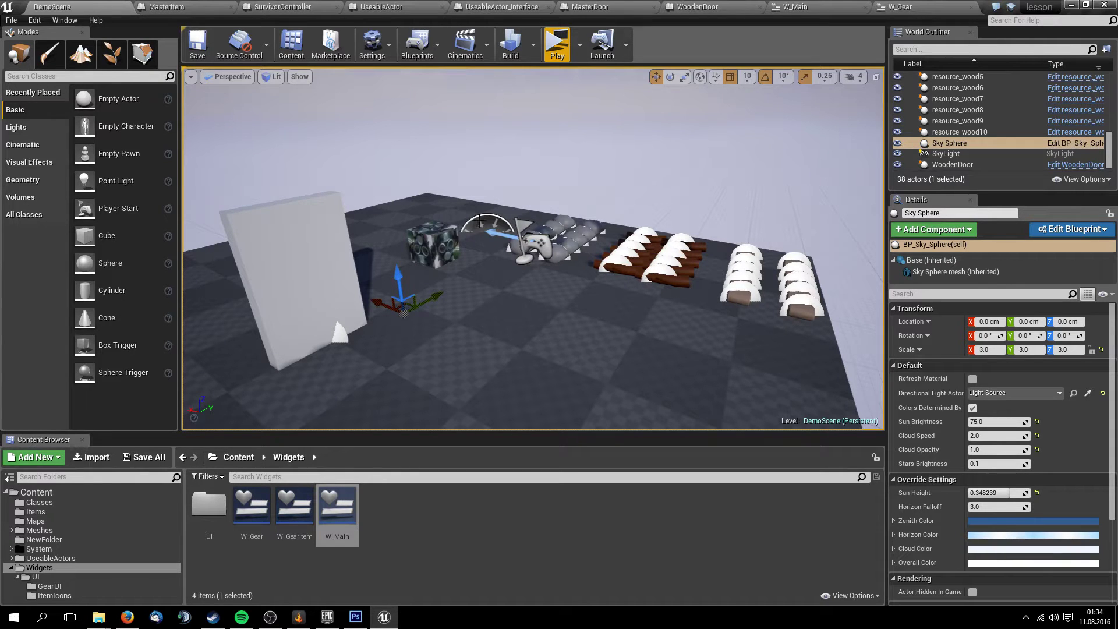
pyautogui.moveTo(479, 220); pyautogui.dragTo(519, 199, button='right')
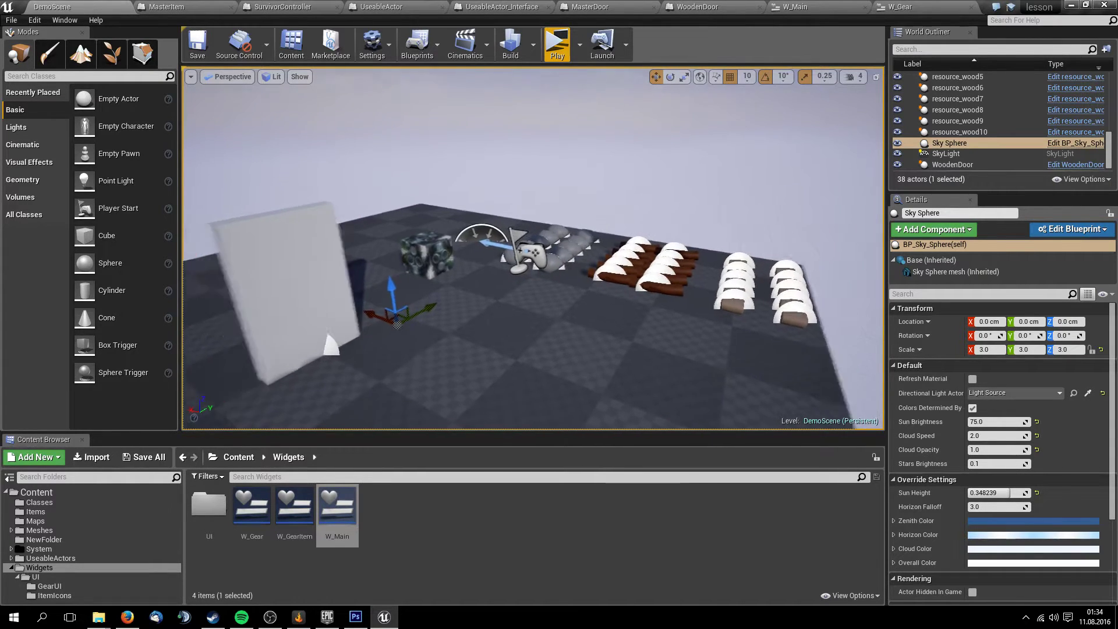
pyautogui.click(557, 46)
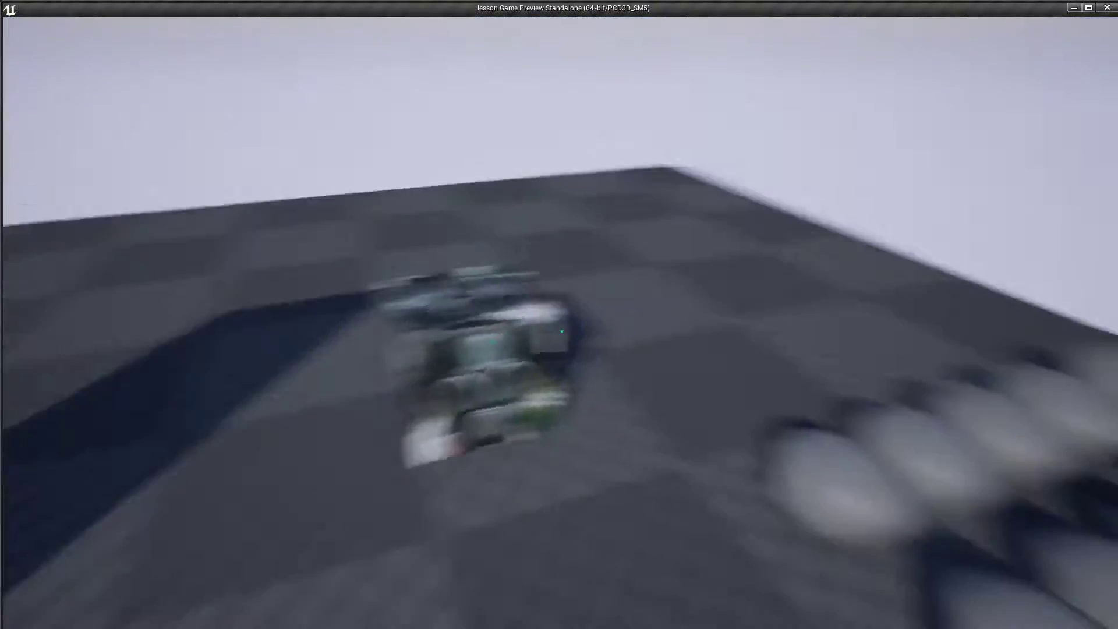
pyautogui.press('i')
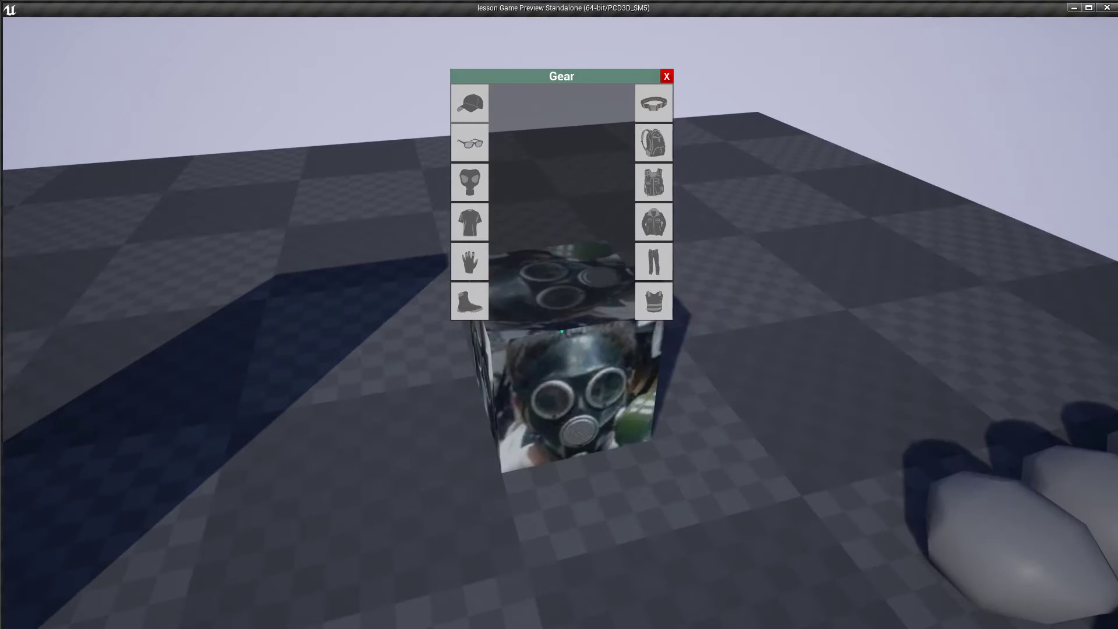
pyautogui.press('e')
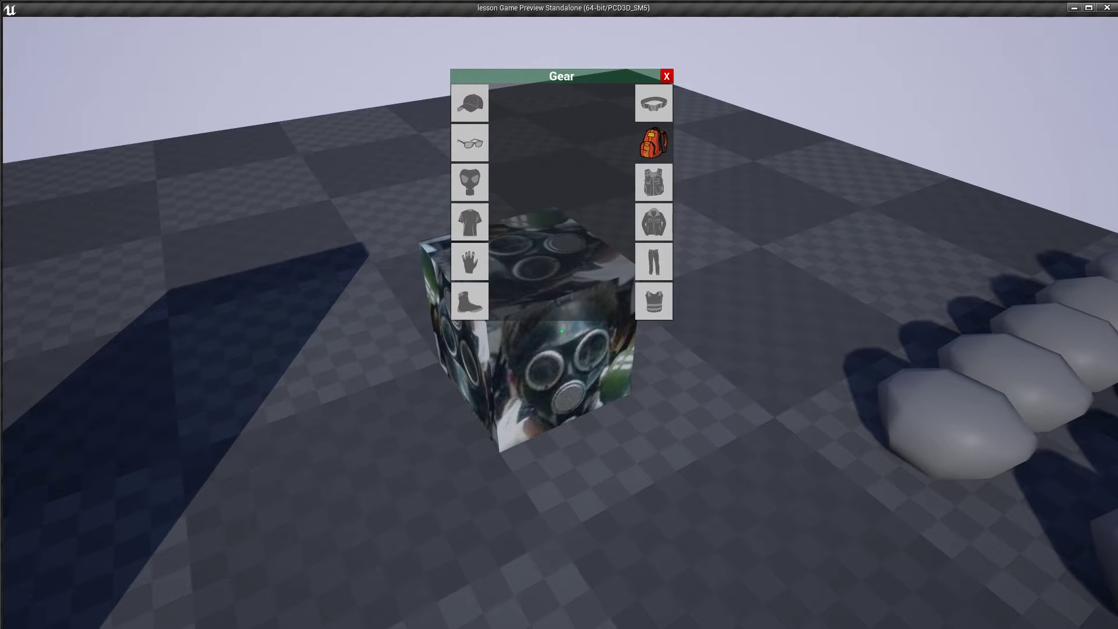
pyautogui.press('w')
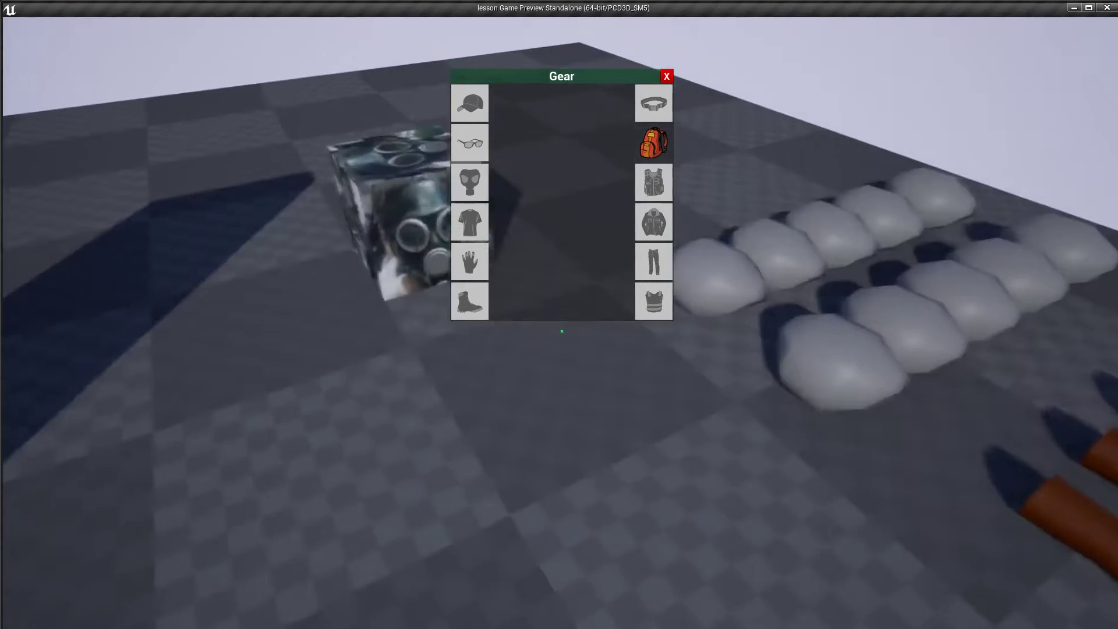
pyautogui.press('s')
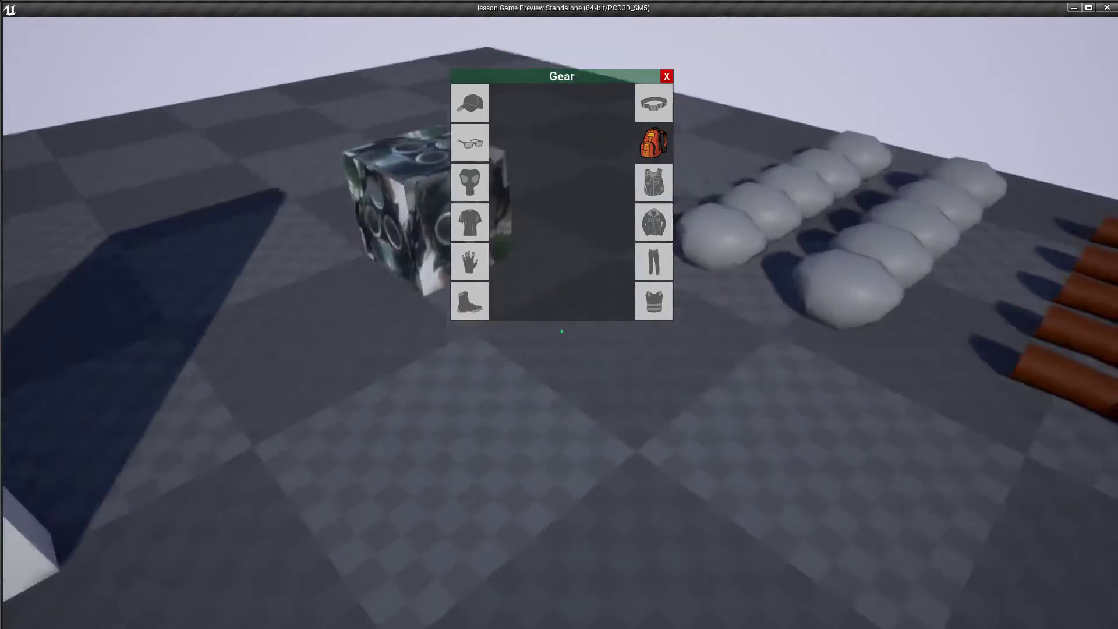
pyautogui.press('Escape')
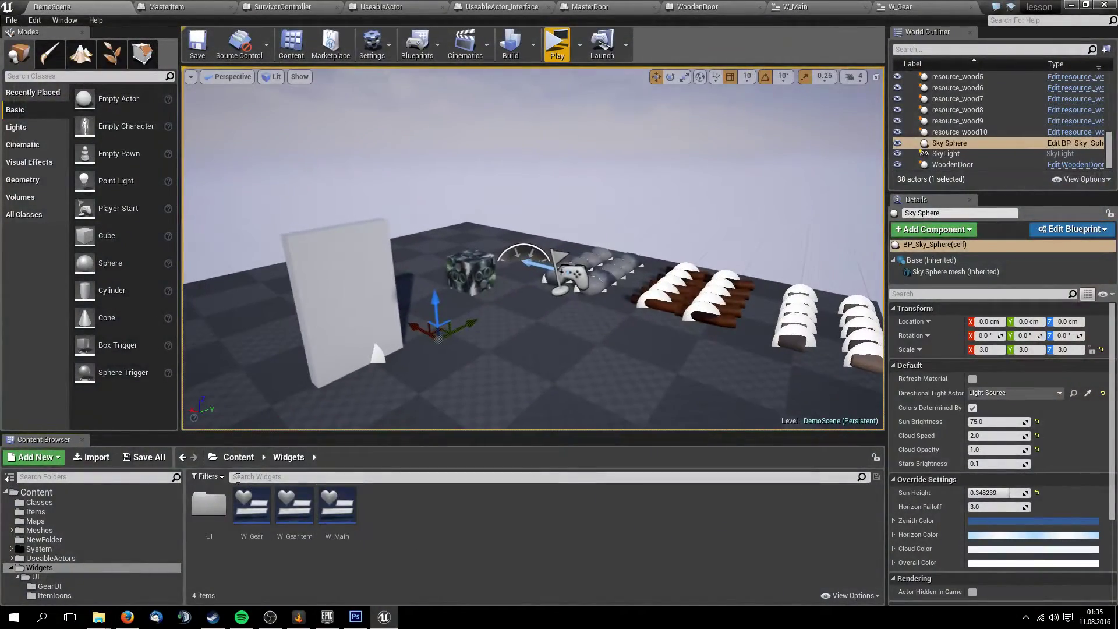
# Go into the Widgets folder, create a new folder there, then delete it
pyautogui.click(238, 457)
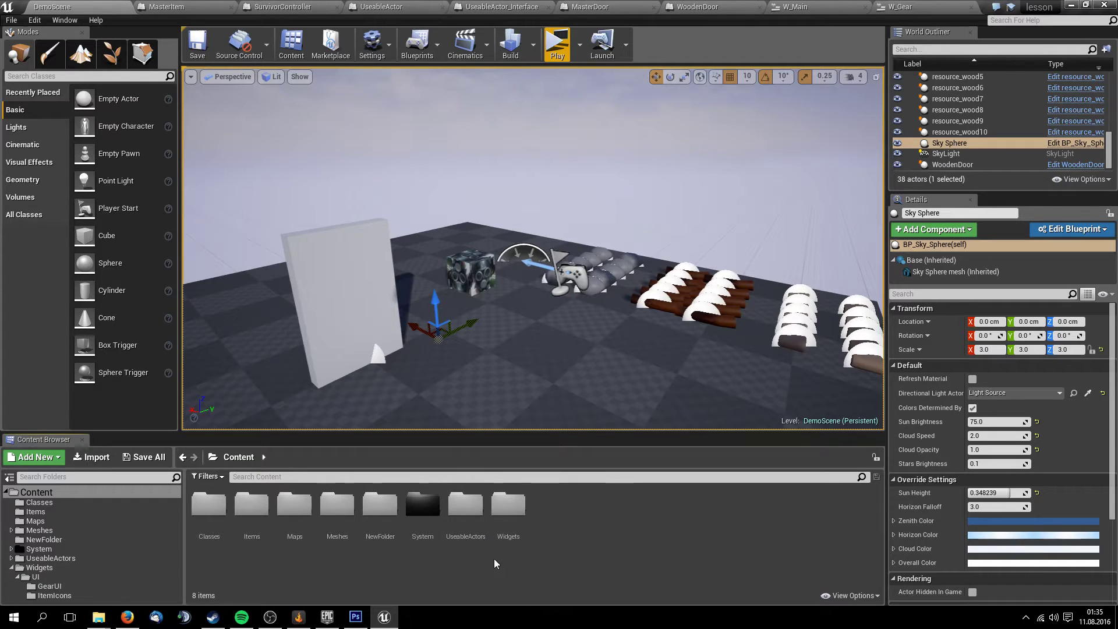
pyautogui.doubleClick(506, 505)
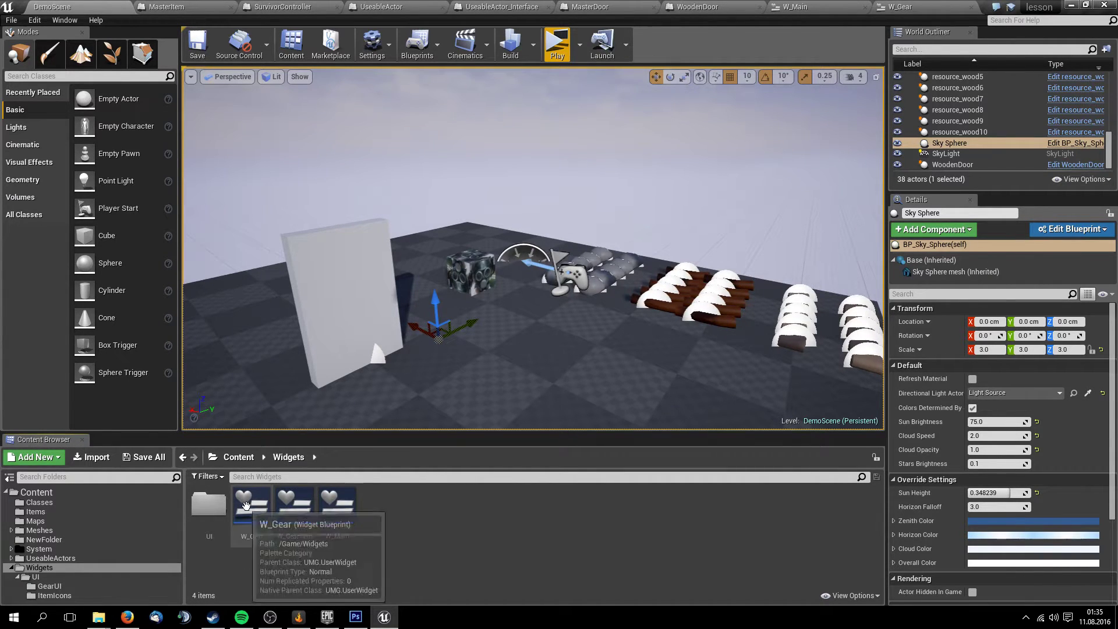
pyautogui.rightClick(414, 511)
pyautogui.click(481, 219)
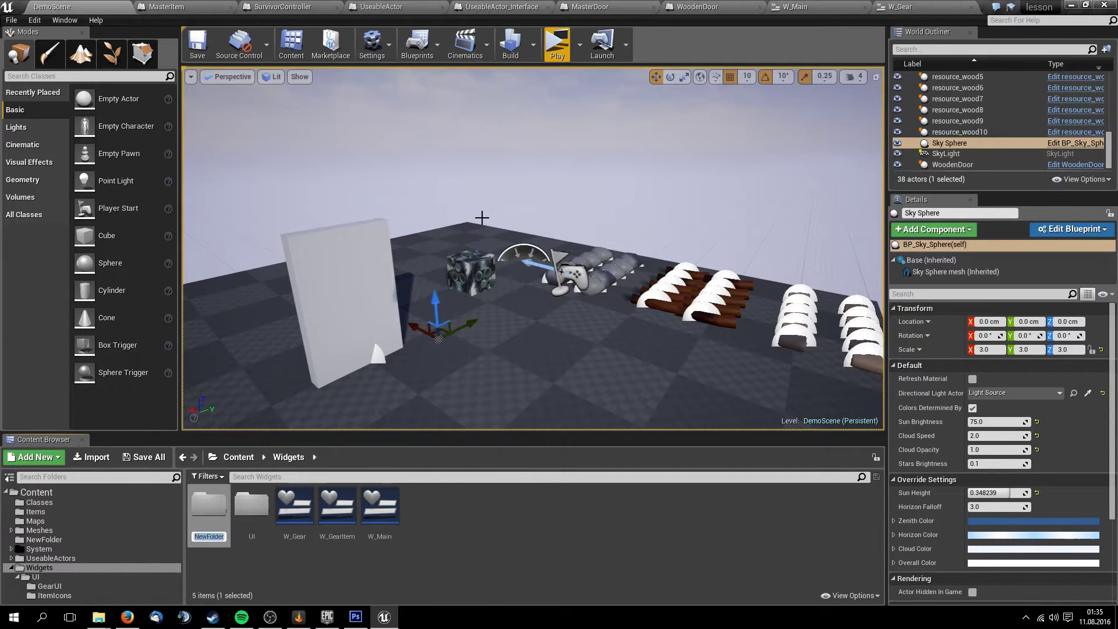
pyautogui.click(473, 535)
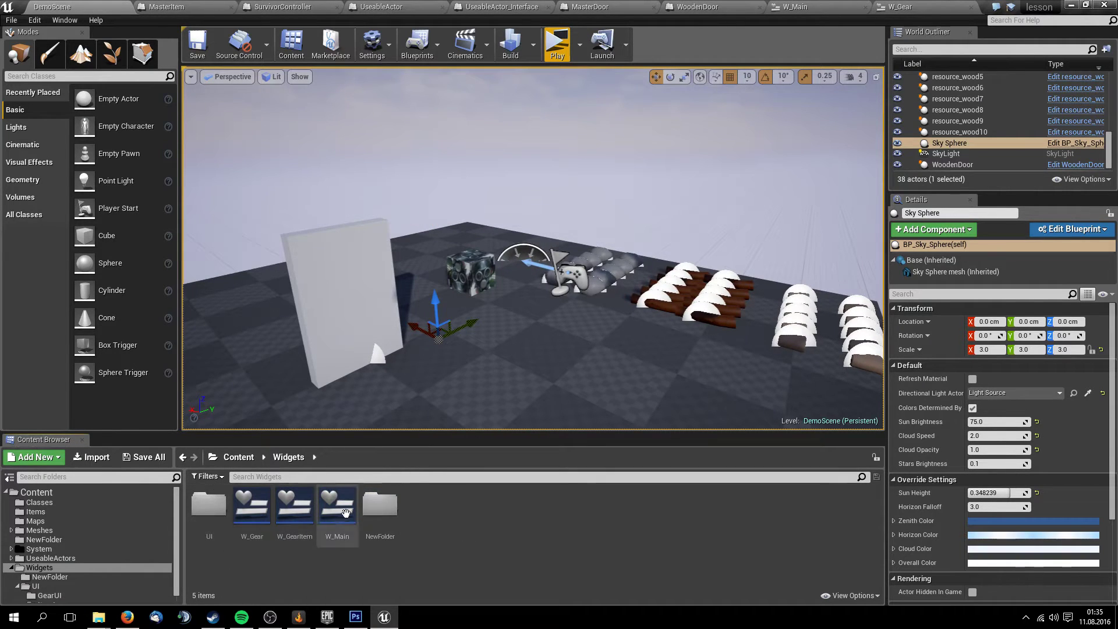
pyautogui.click(396, 510)
pyautogui.press('Delete')
pyautogui.click(448, 532)
# Add a User Interface > Widget Blueprint in Widgets and name it W_Inventory
pyautogui.rightClick(456, 515)
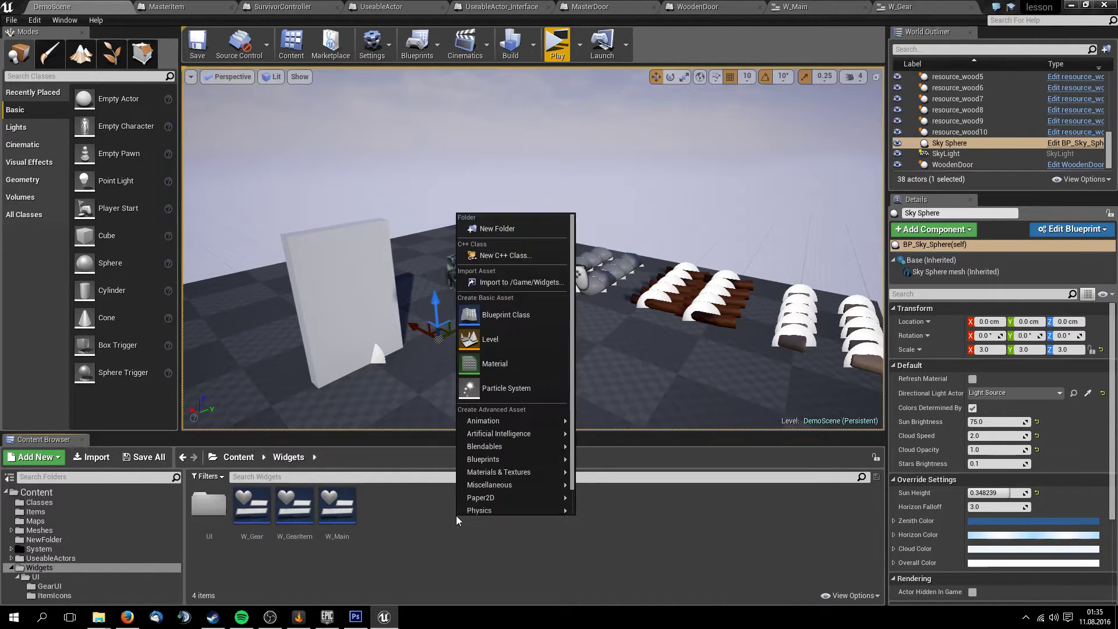
pyautogui.moveTo(518, 509)
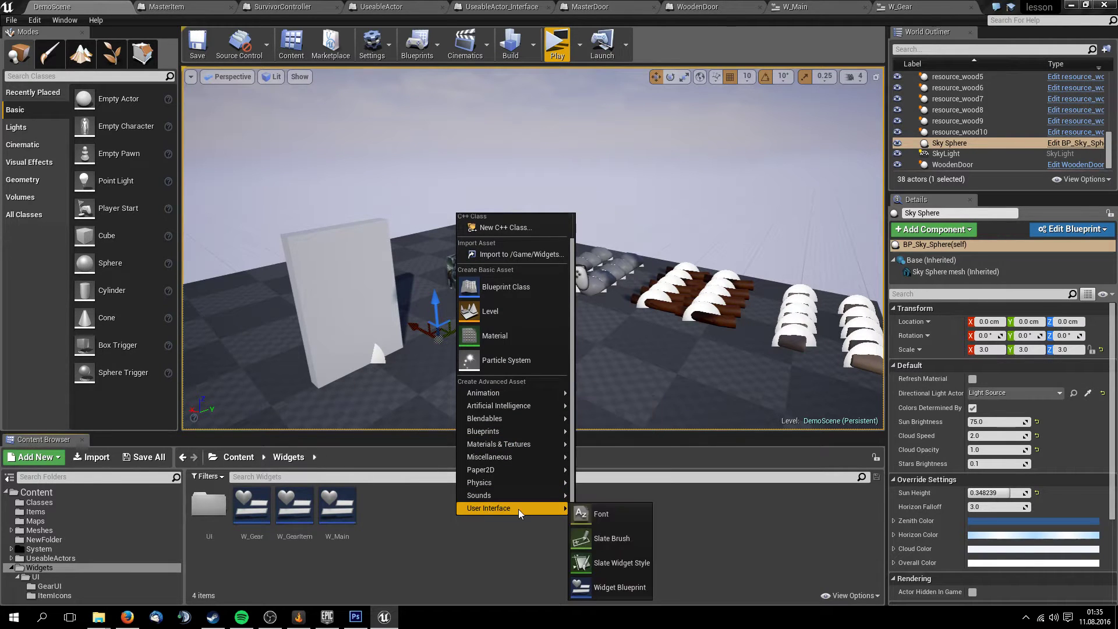
pyautogui.click(599, 586)
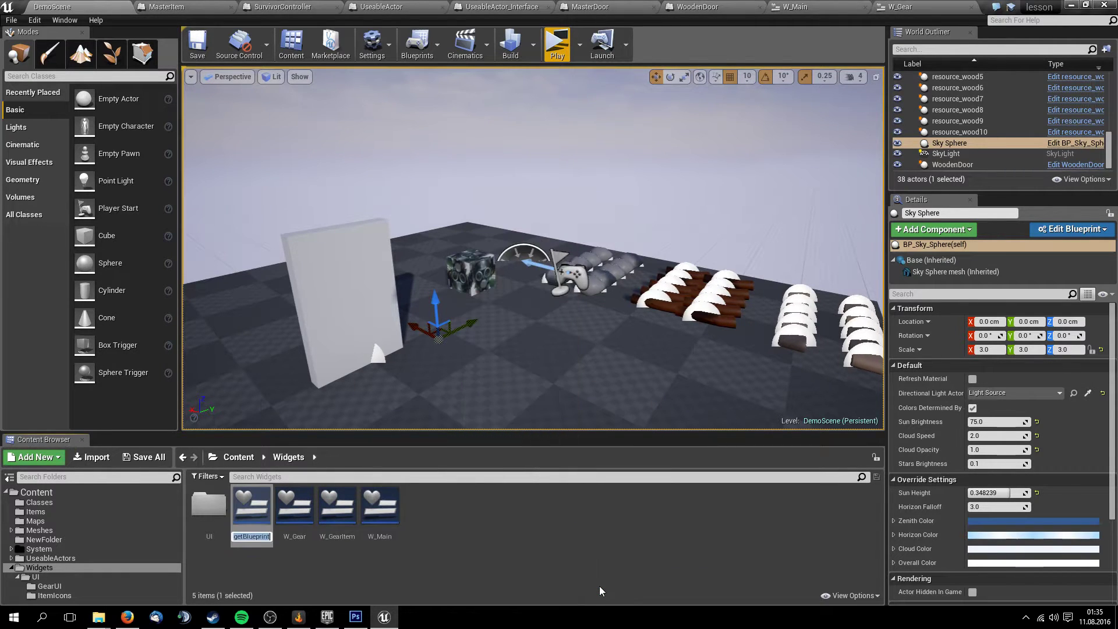
pyautogui.write('W')
pyautogui.write('_')
pyautogui.write('Inven')
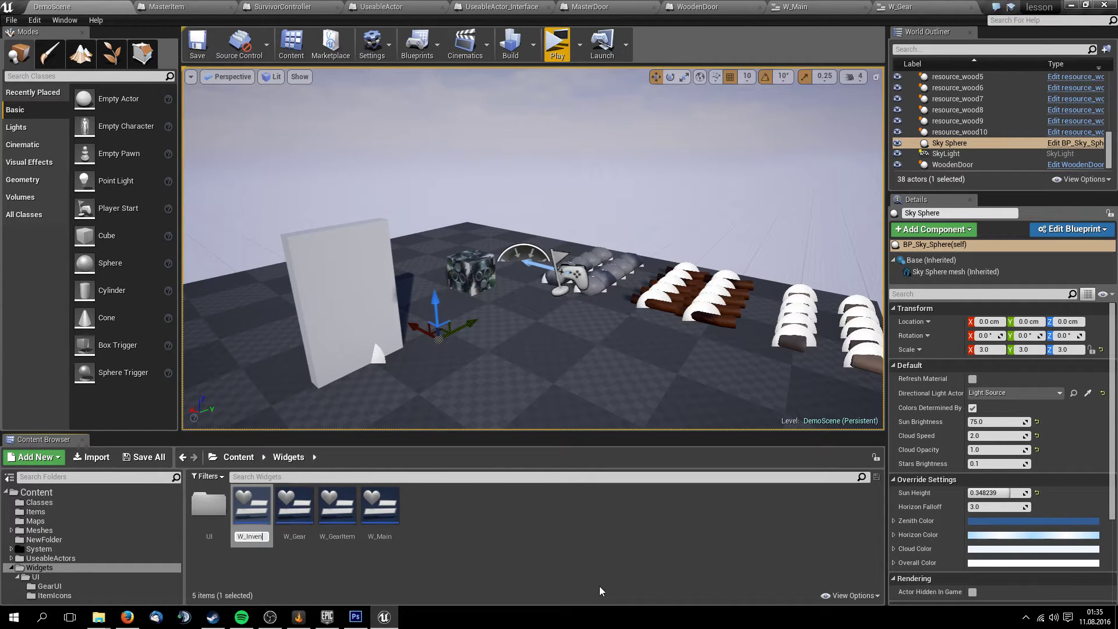
pyautogui.write('tory')
pyautogui.press('Return')
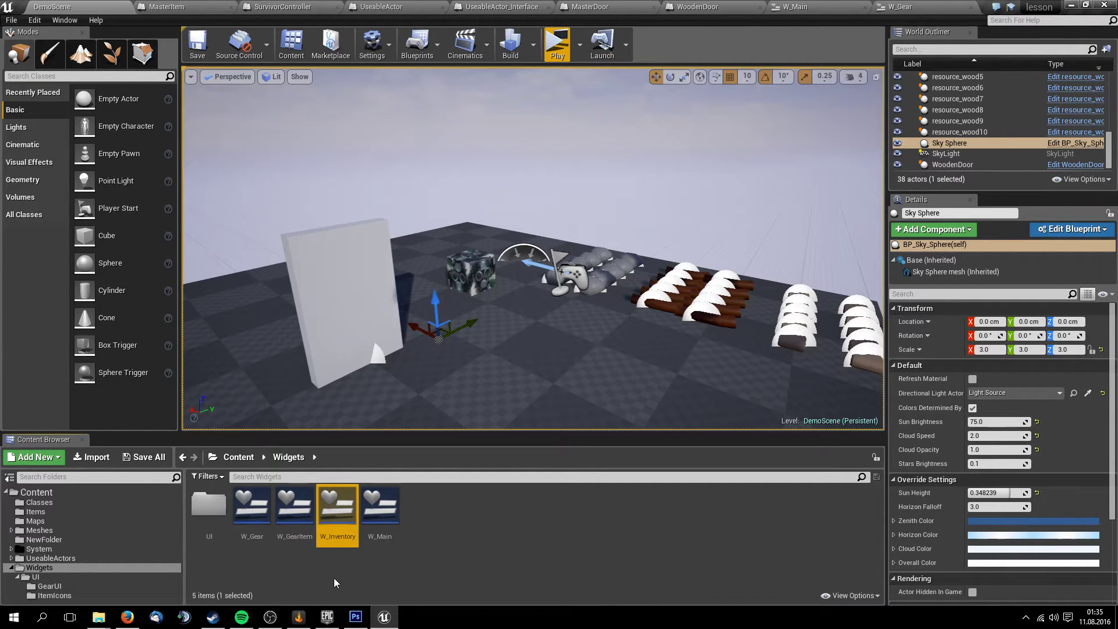
# Open W_Inventory for editing, then select W_Gear's outer size box
pyautogui.doubleClick(340, 510)
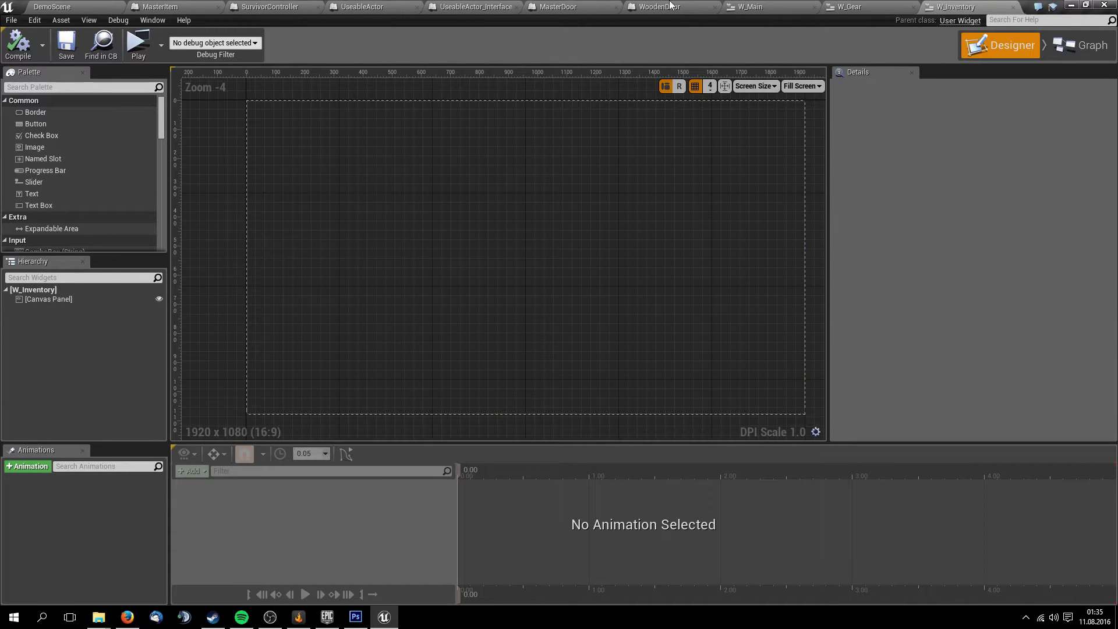
pyautogui.click(850, 6)
pyautogui.scroll(1, 617, 239)
pyautogui.scroll(-1, 585, 235)
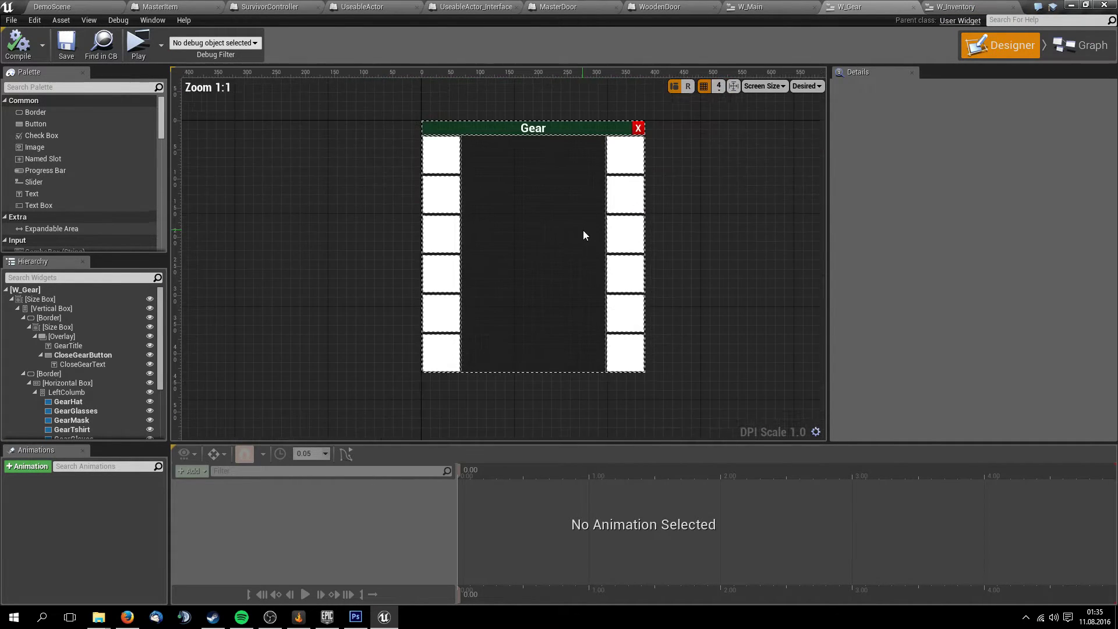
pyautogui.click(86, 299)
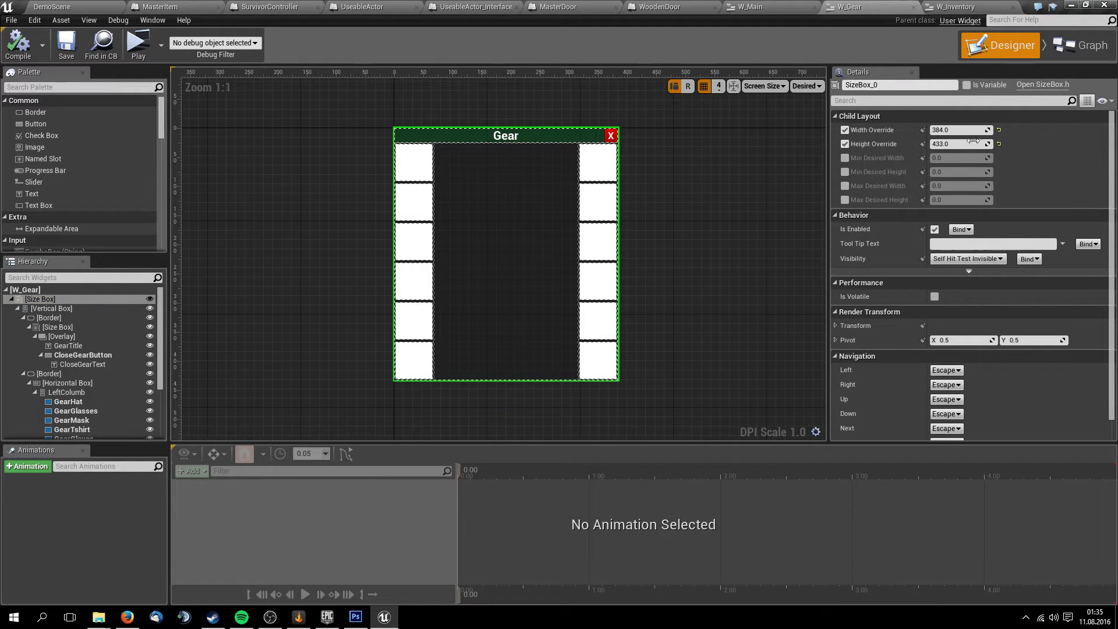
# Check W_Gear's root size box overrides of 384 by 433, then open the Start menu
pyautogui.moveTo(715, 205); pyautogui.dragTo(707, 208, button='right')
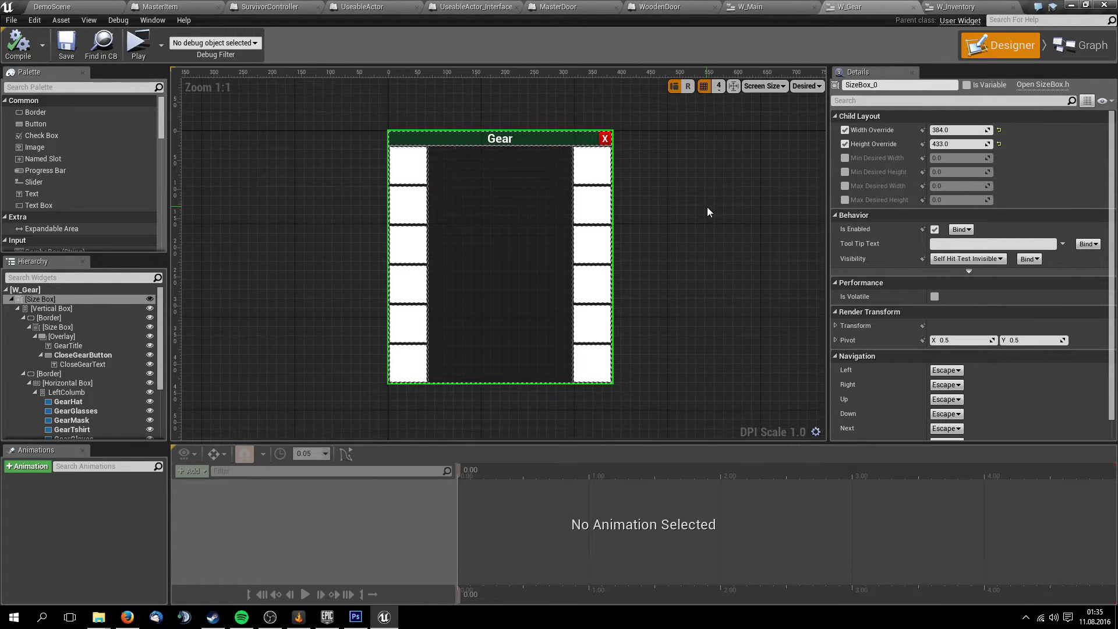
pyautogui.click(708, 208)
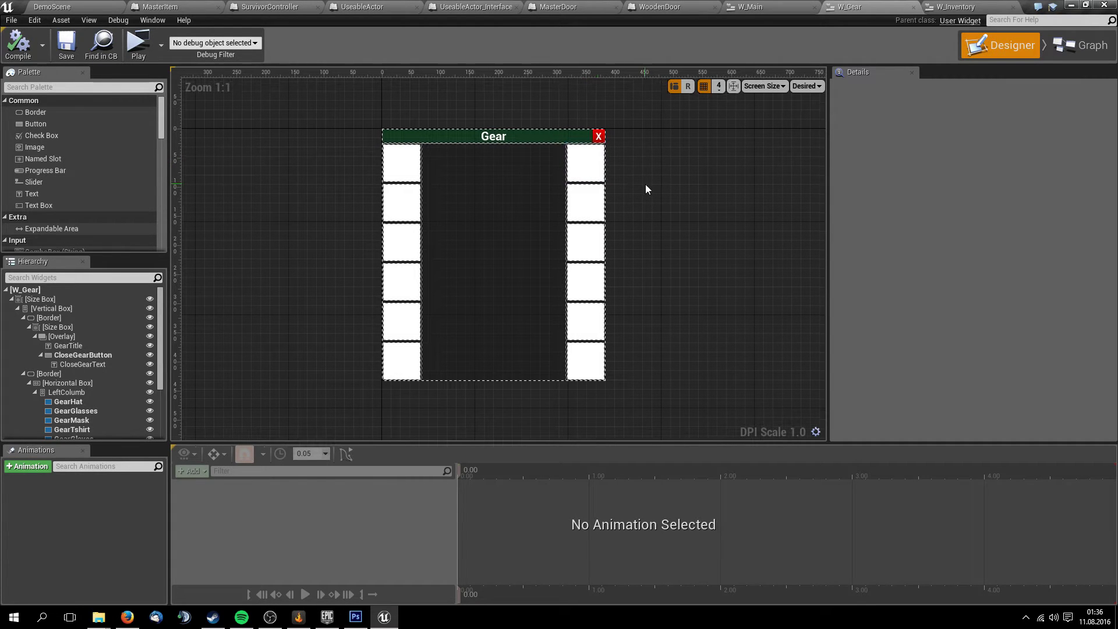
pyautogui.moveTo(652, 185); pyautogui.dragTo(646, 184, button='right')
pyautogui.click(40, 299)
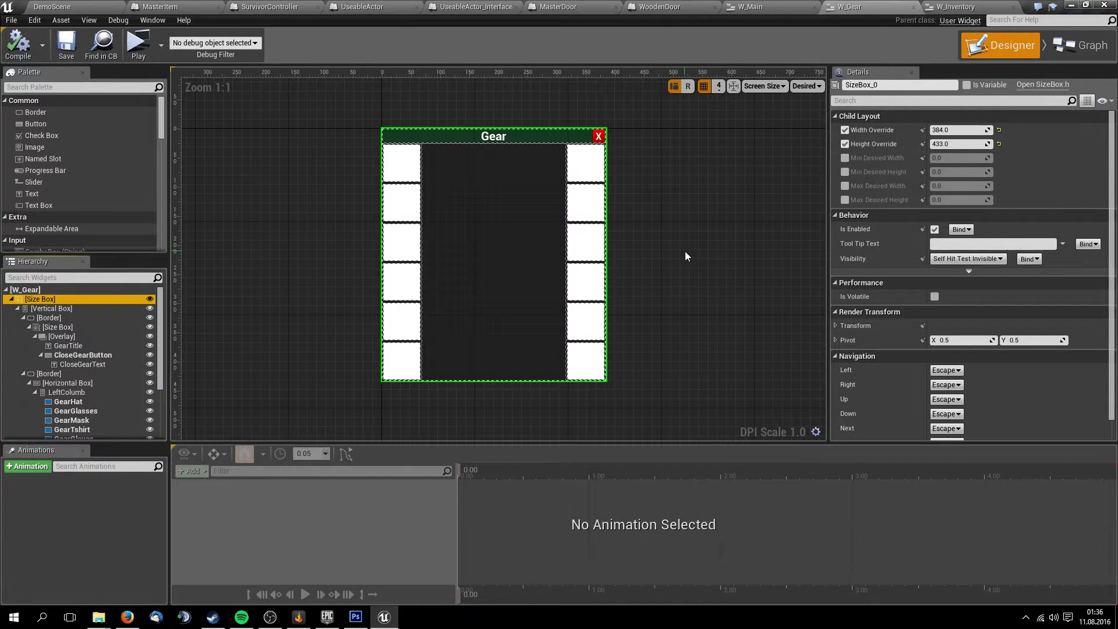
pyautogui.moveTo(685, 250); pyautogui.dragTo(683, 244, button='right')
pyautogui.click(13, 617)
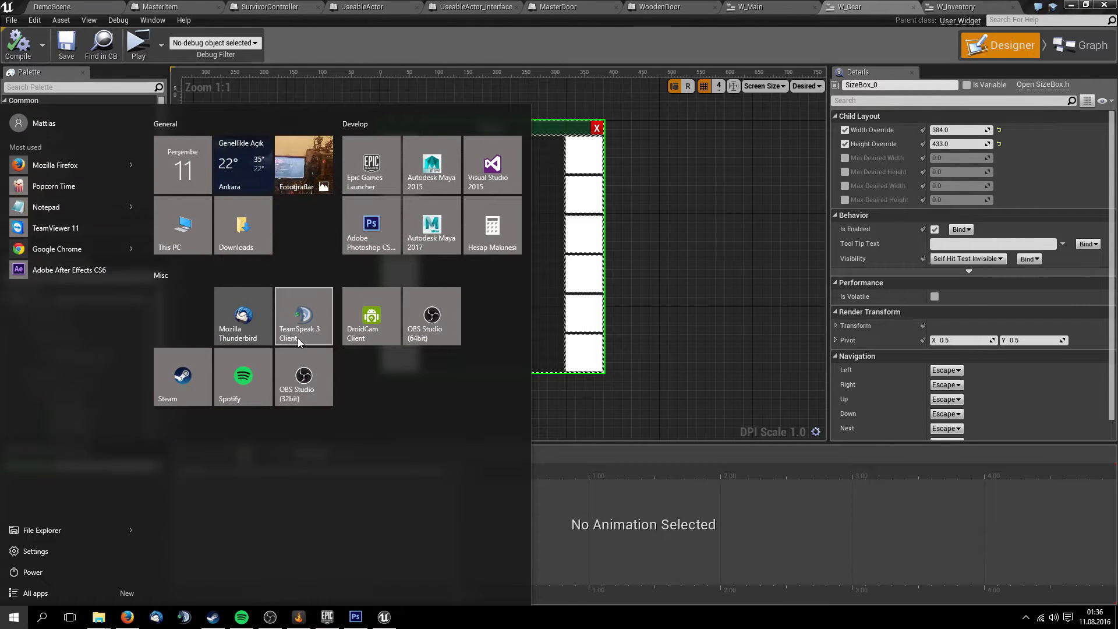
# In Calculator, compute 384 ÷ 68, then 6 × 68 = 408, and return to W_Gear
pyautogui.click(481, 228)
pyautogui.write('38')
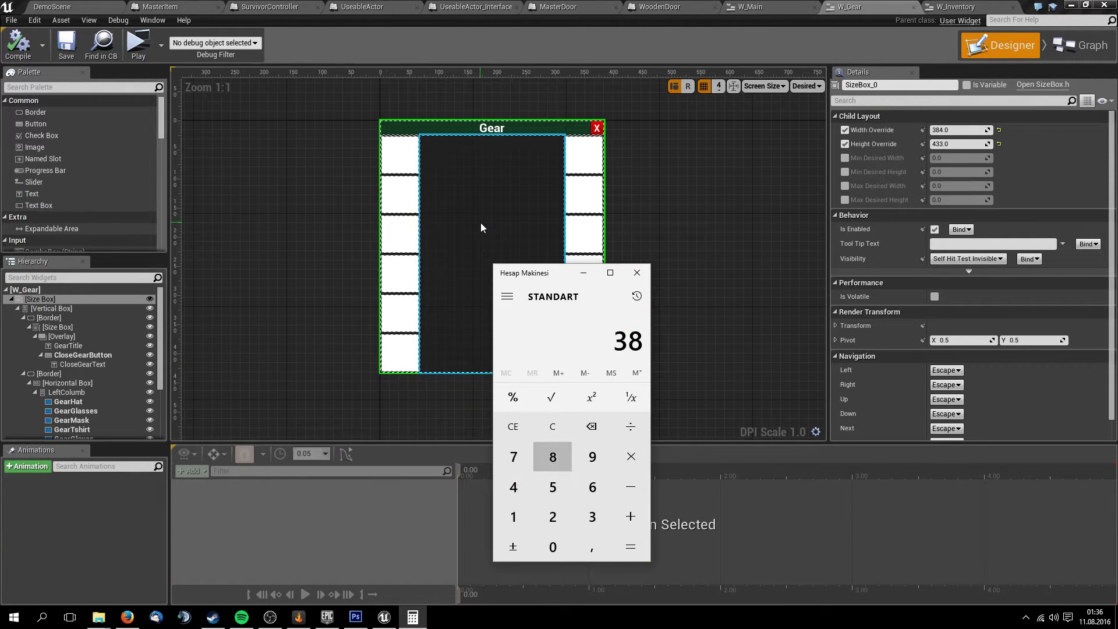
pyautogui.write('4/68')
pyautogui.press('Return')
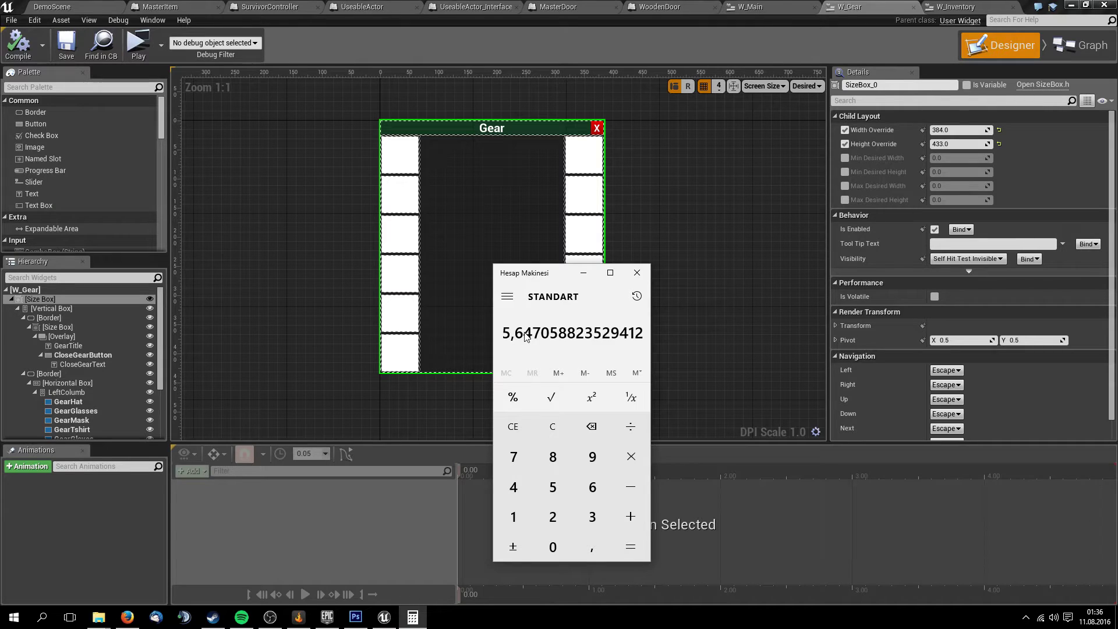
pyautogui.press('Escape')
pyautogui.write('6')
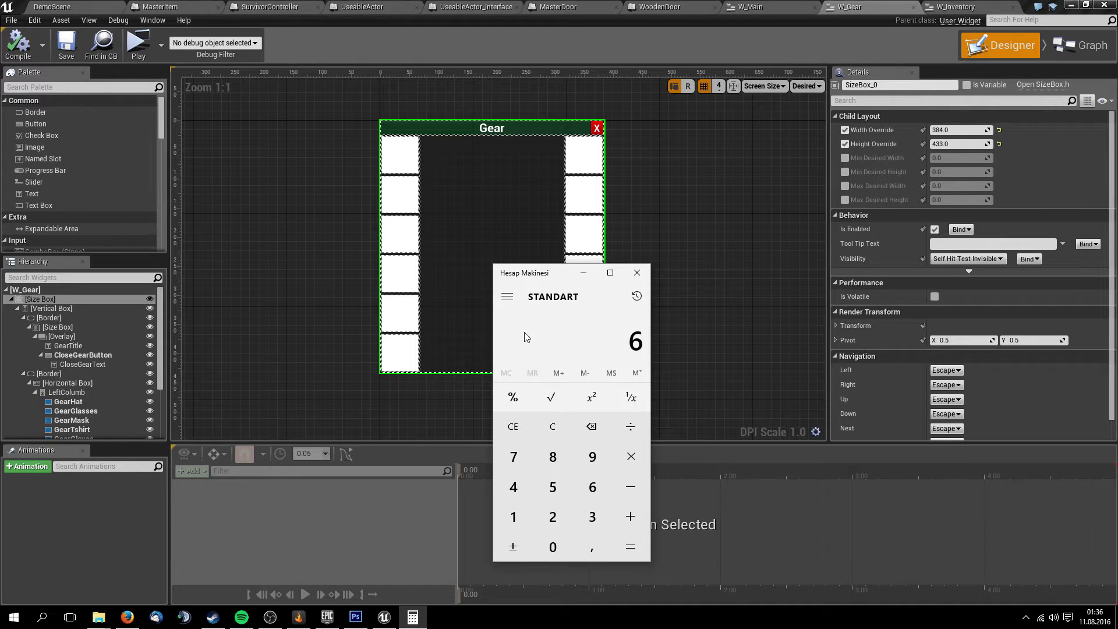
pyautogui.press('*')
pyautogui.write('68')
pyautogui.press('Return')
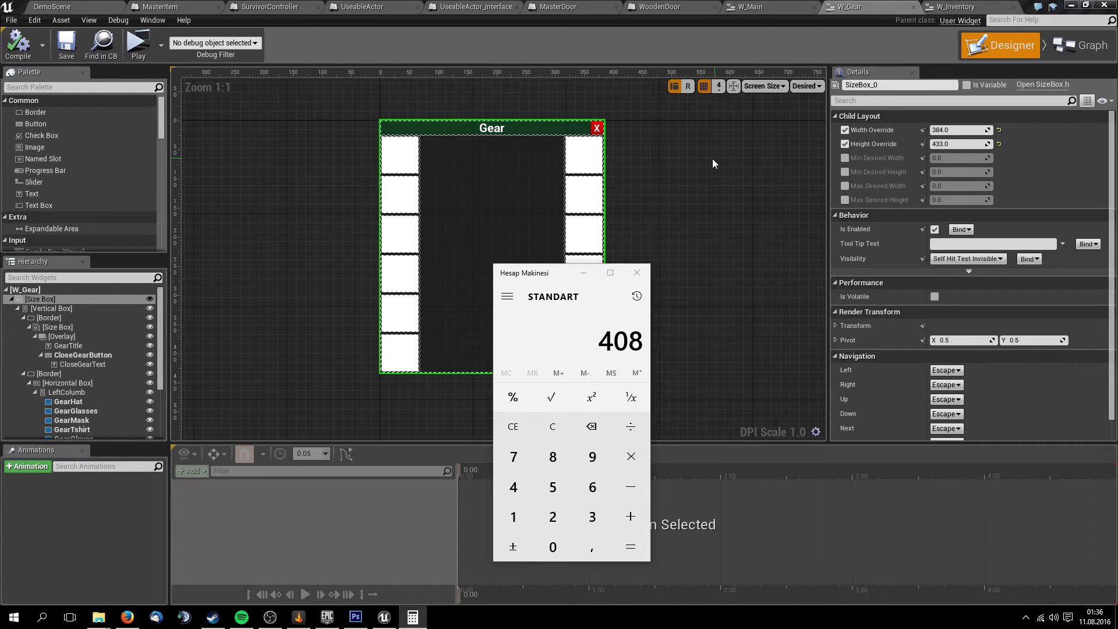
pyautogui.click(502, 157)
# Set W_Gear's outer size box Width Override to 408, making the panel 408 by 433
pyautogui.click(53, 163)
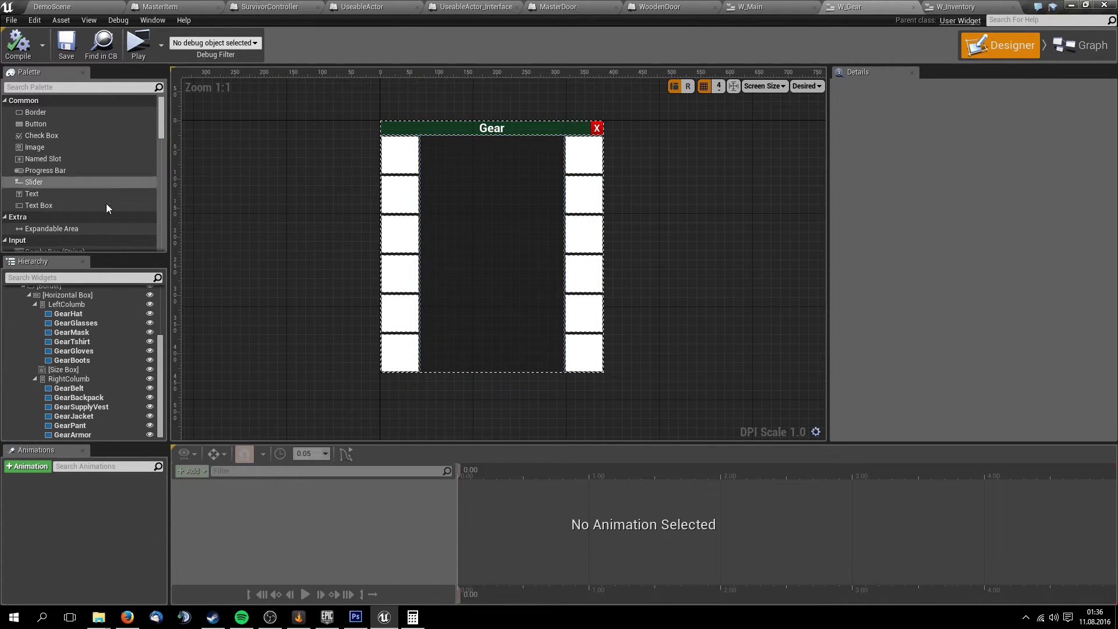
pyautogui.scroll(5, 69, 308)
pyautogui.click(57, 291)
pyautogui.click(53, 299)
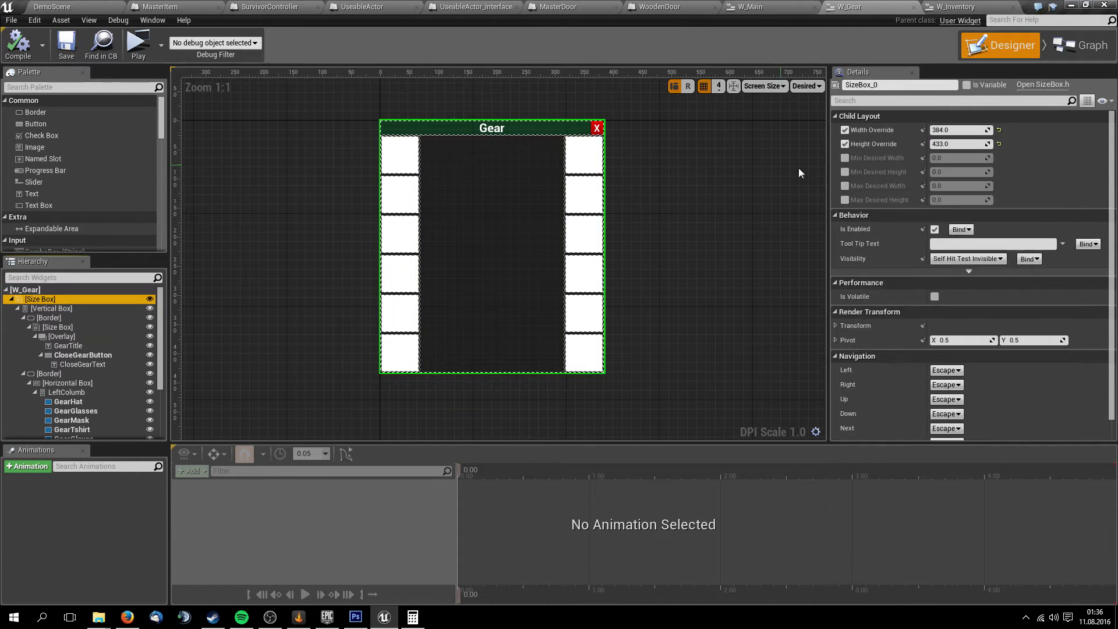
pyautogui.click(953, 129)
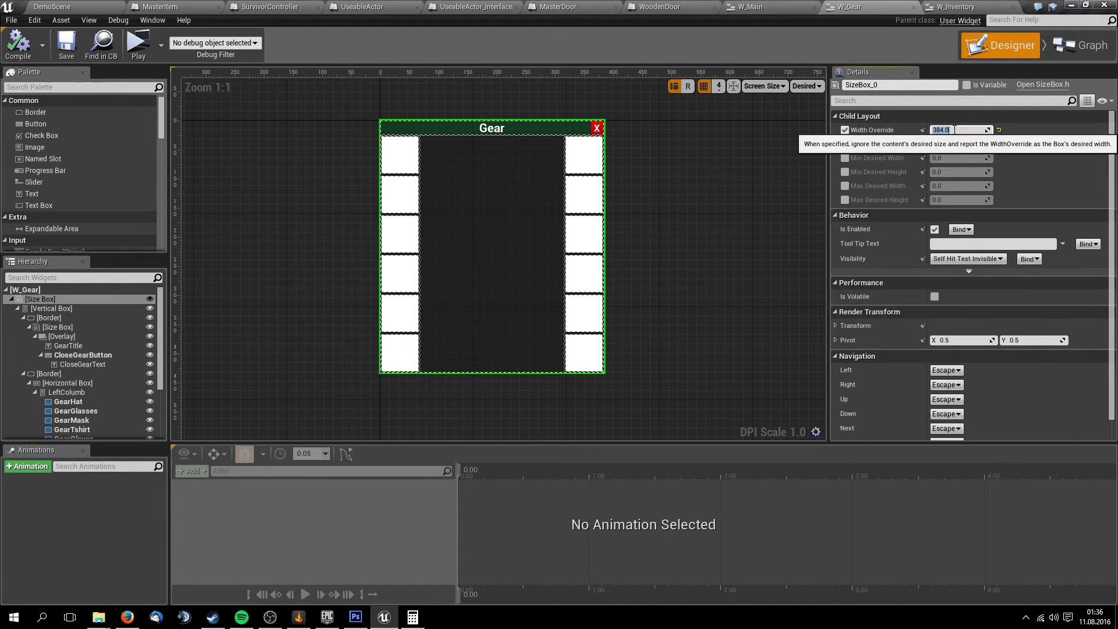
pyautogui.write('408')
pyautogui.press('Return')
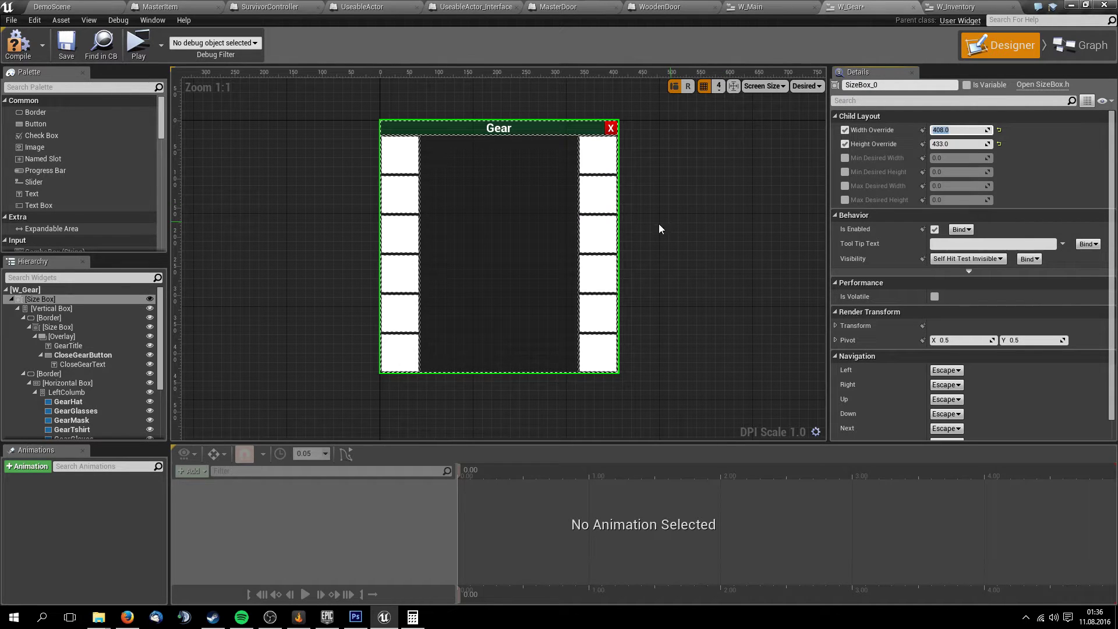
pyautogui.click(634, 220)
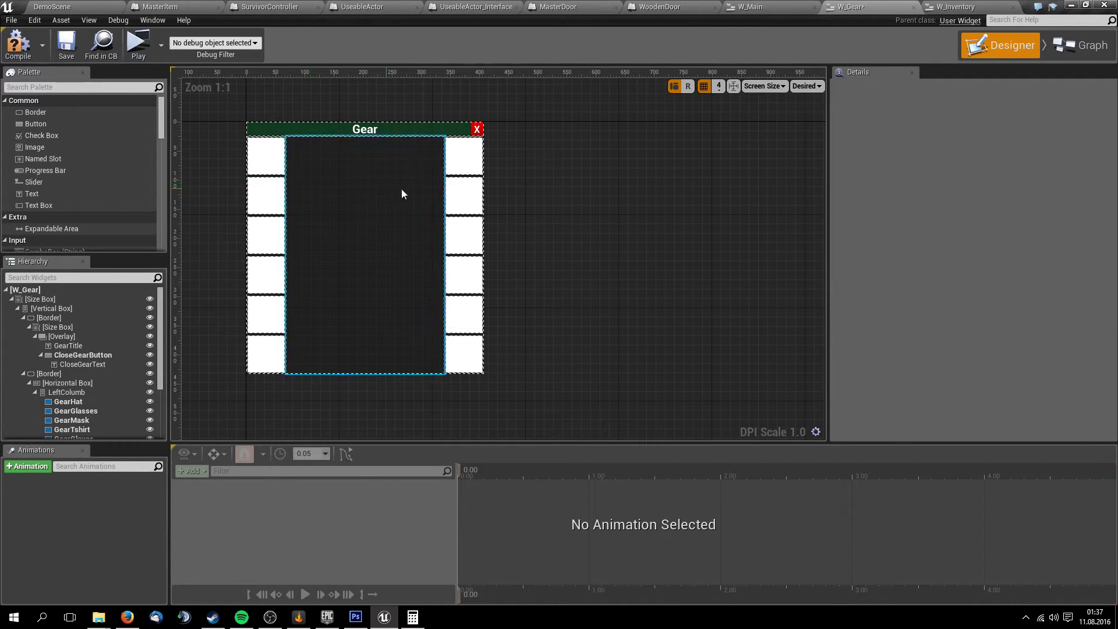
pyautogui.moveTo(578, 182); pyautogui.dragTo(693, 191, button='right')
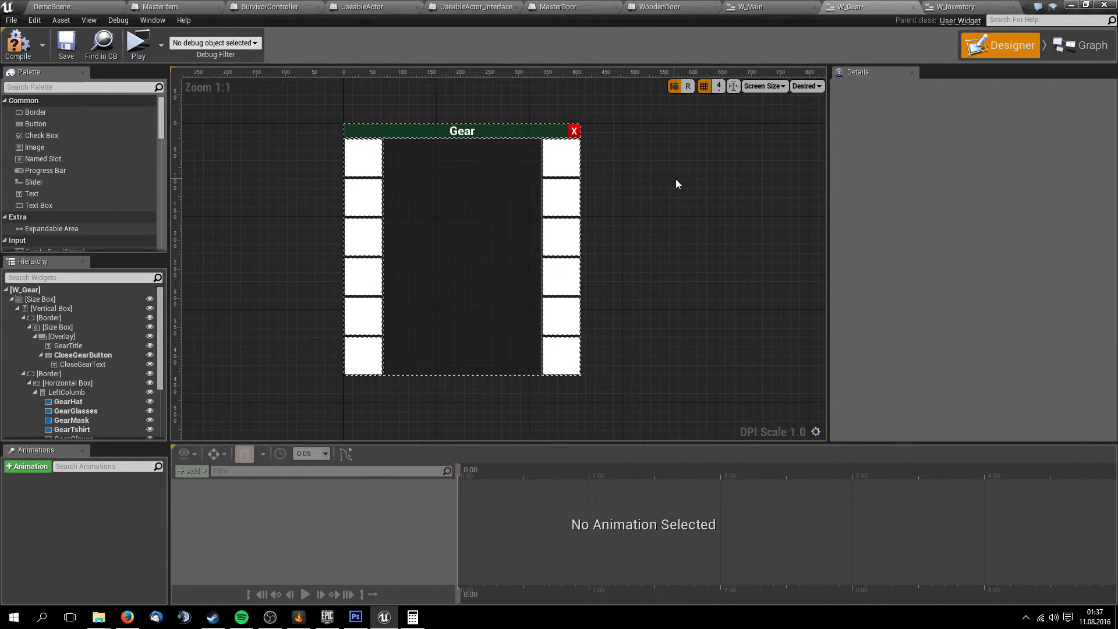
# Delete W_Inventory's Canvas Panel and add a Size Box as the new root
pyautogui.click(949, 7)
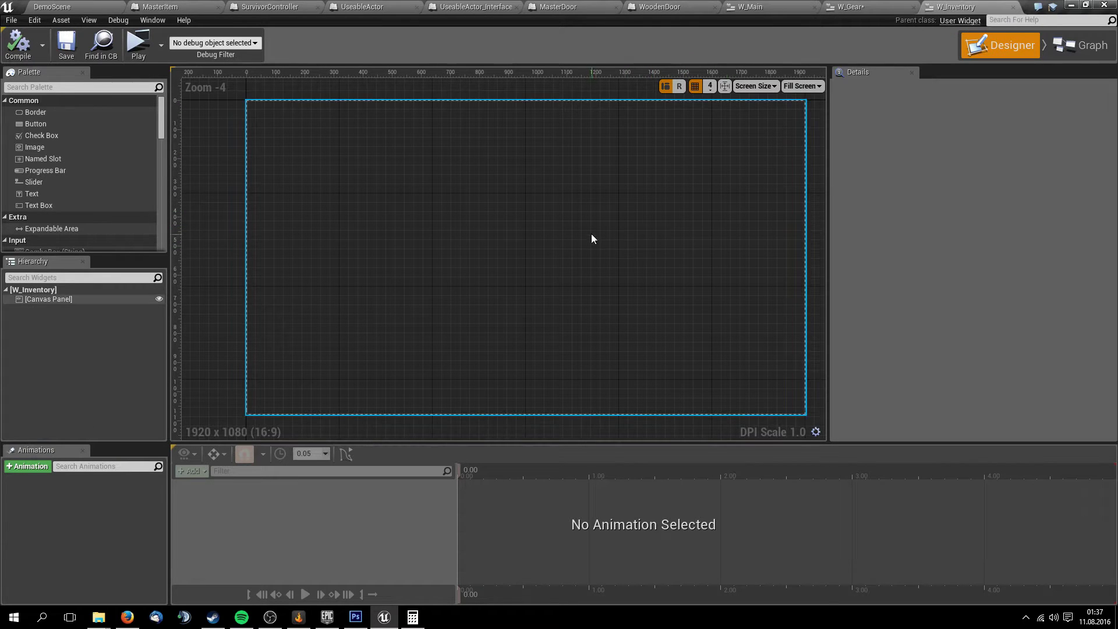
pyautogui.click(60, 299)
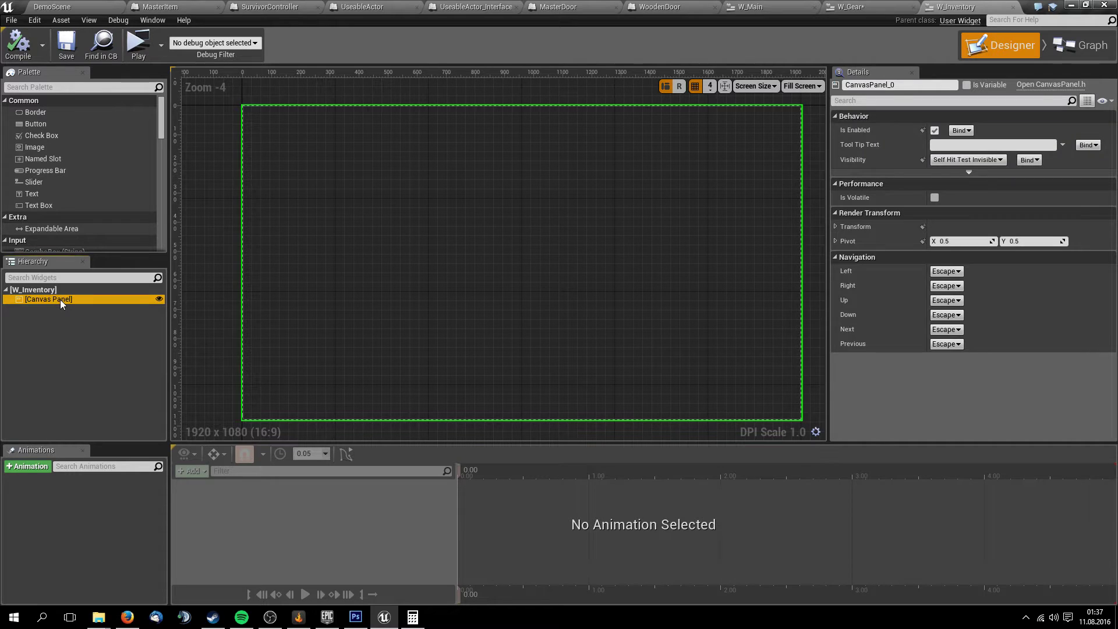
pyautogui.press('Delete')
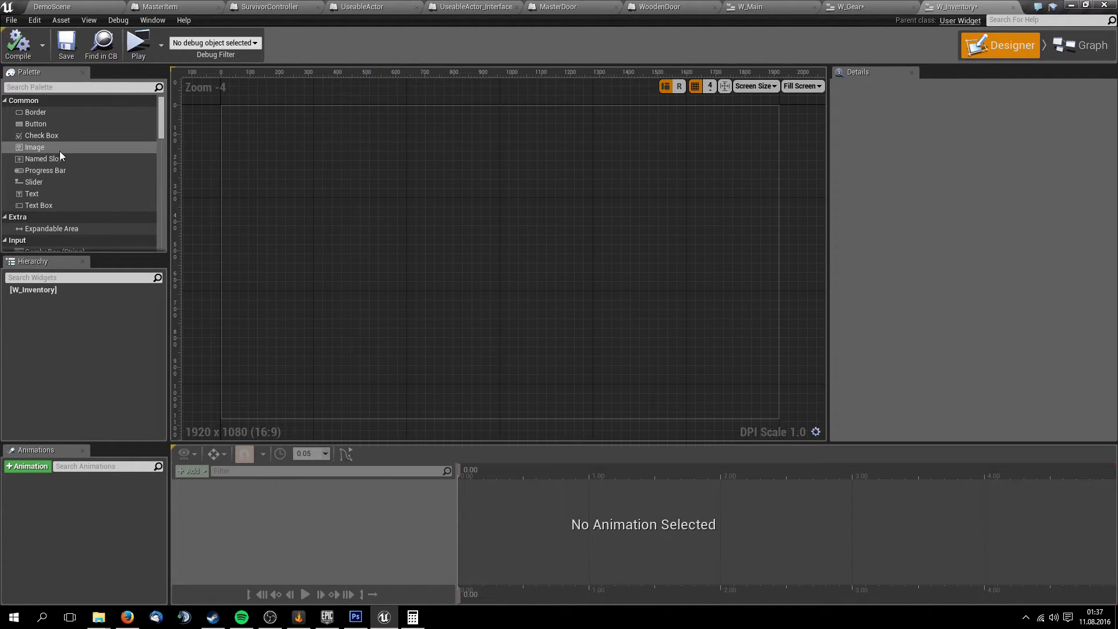
pyautogui.scroll(-3, 62, 147)
pyautogui.scroll(-4, 70, 166)
pyautogui.scroll(-4, 77, 184)
pyautogui.scroll(-3, 76, 181)
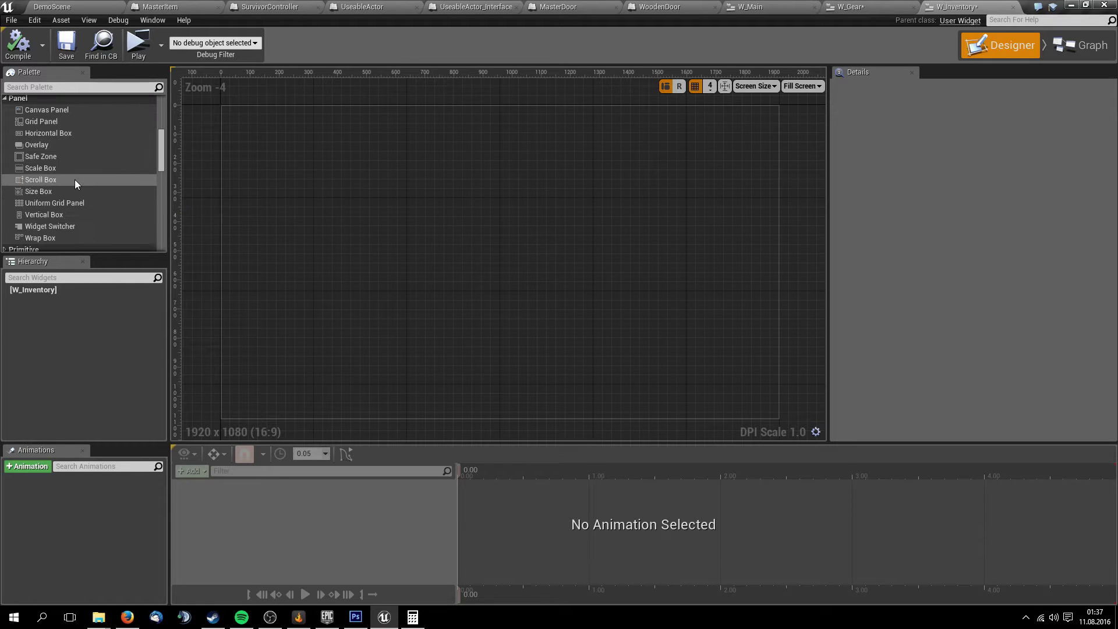
pyautogui.moveTo(54, 277); pyautogui.dragTo(50, 294)
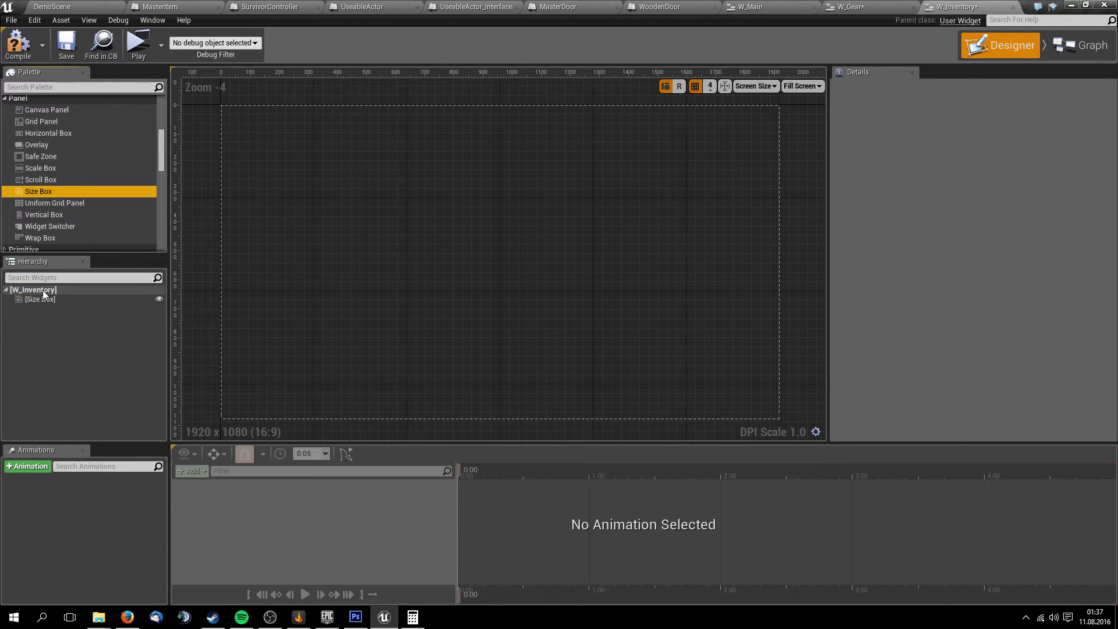
# Override the size box to 408 wide by 750 high and preview it at Desired size
pyautogui.click(845, 129)
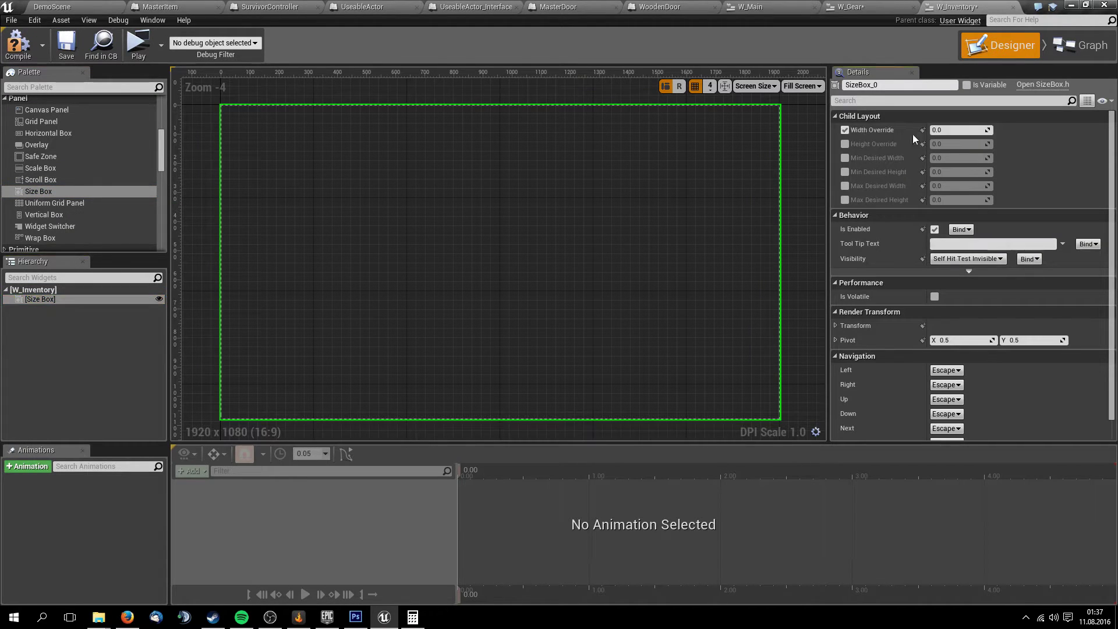
pyautogui.click(937, 130)
pyautogui.write('408')
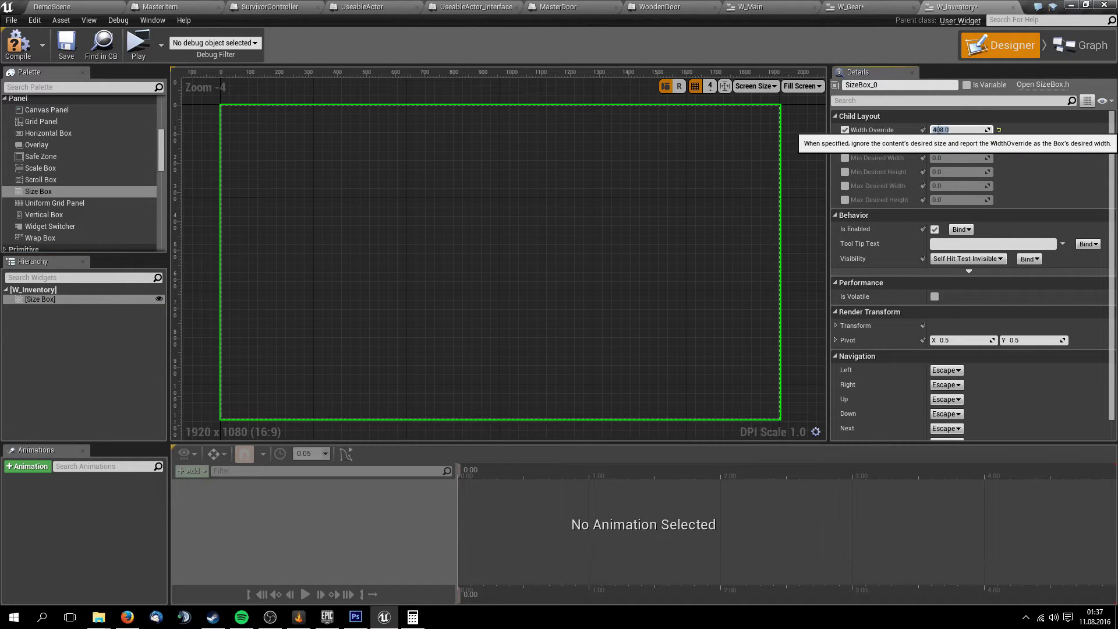
pyautogui.click(845, 144)
pyautogui.click(965, 144)
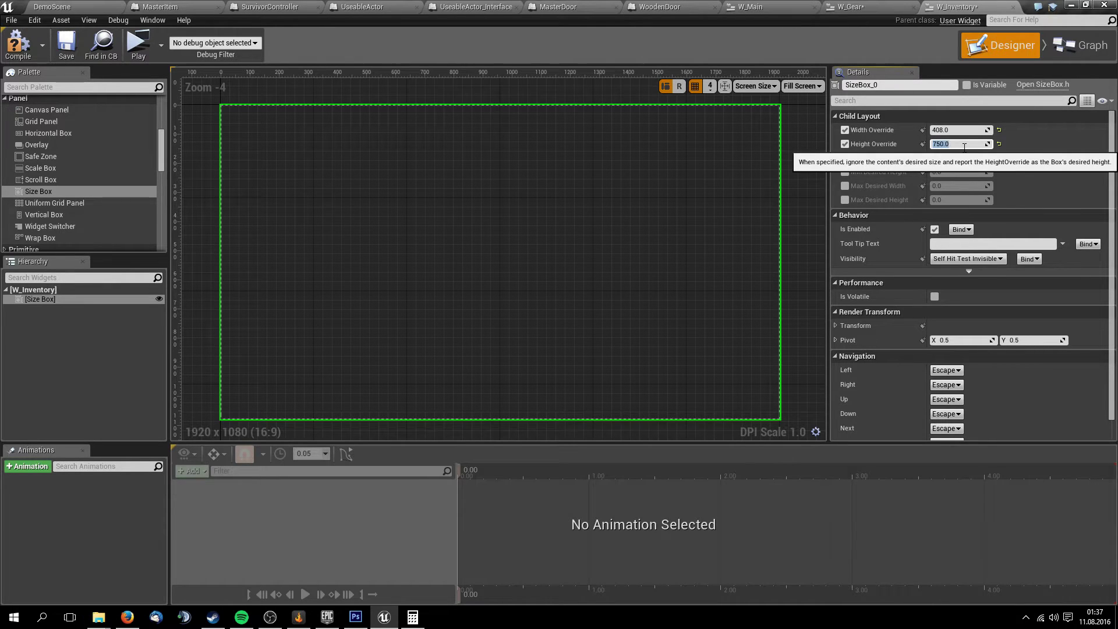
pyautogui.press('Return')
pyautogui.click(805, 86)
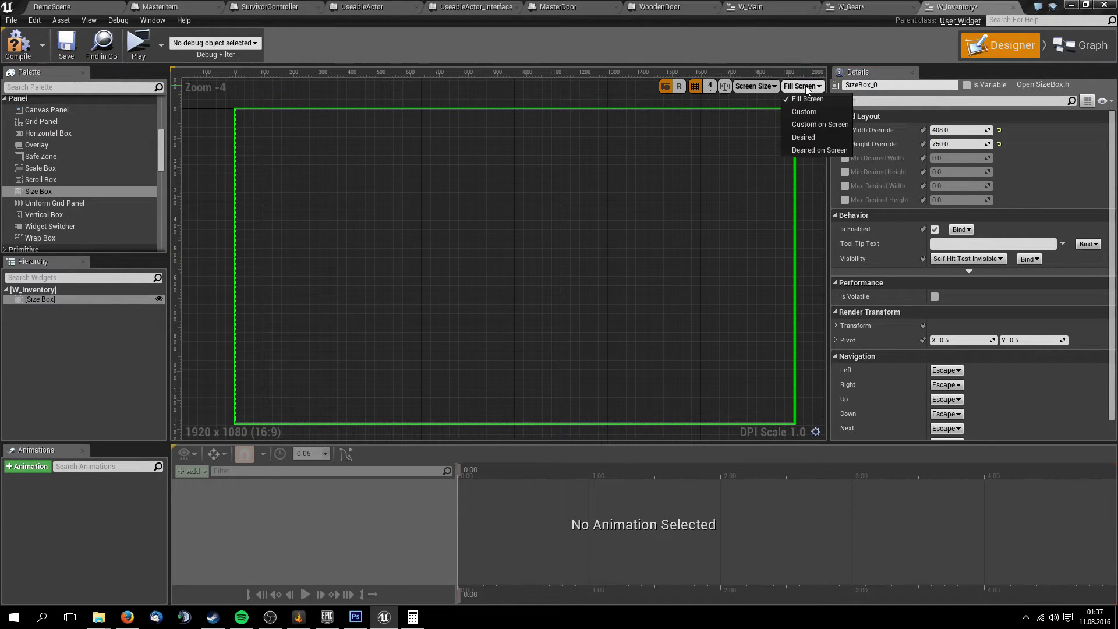
pyautogui.click(803, 138)
# Pan and zoom the canvas to frame the size box, then return to W_Gear
pyautogui.moveTo(502, 196); pyautogui.dragTo(683, 222, button='right')
pyautogui.scroll(2, 568, 194)
pyautogui.scroll(1, 564, 202)
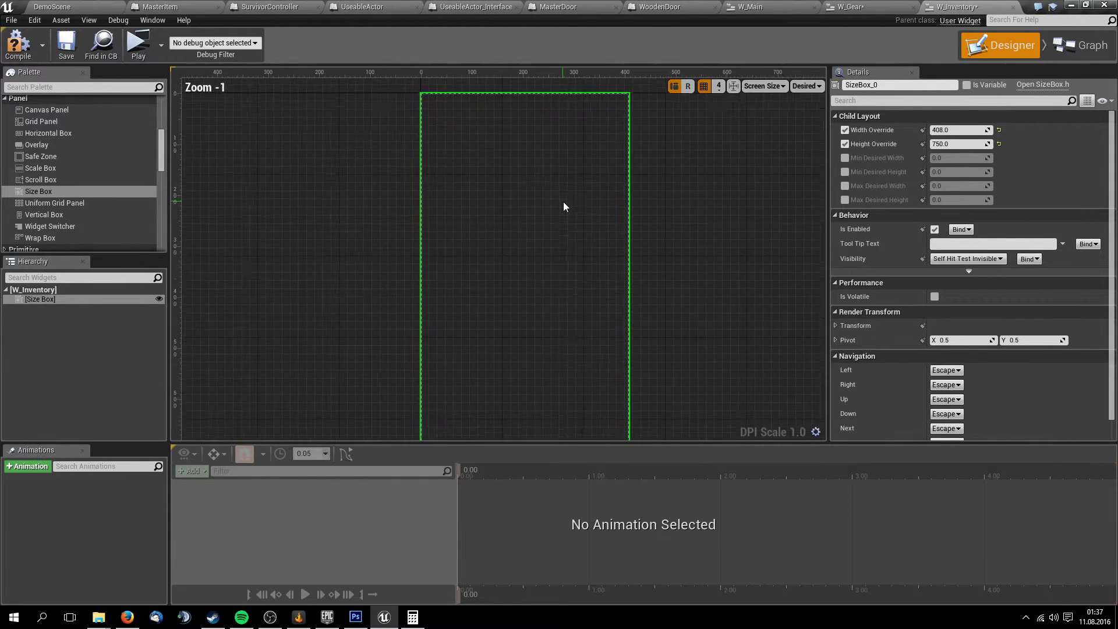
pyautogui.scroll(-1, 567, 191)
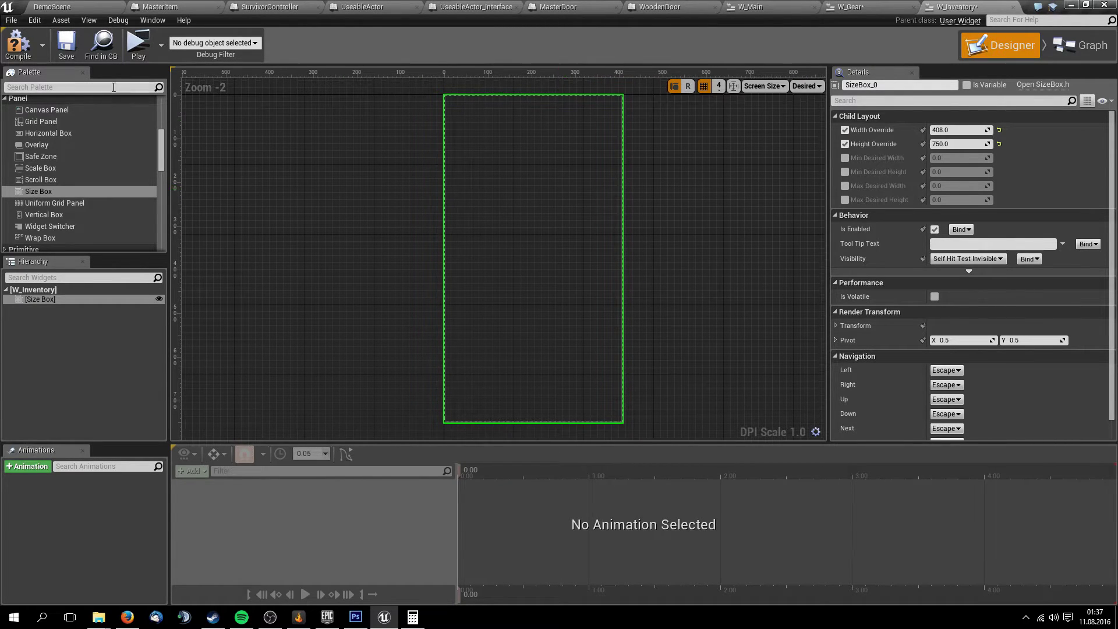
pyautogui.scroll(2, 475, 195)
pyautogui.scroll(-1, 484, 190)
pyautogui.scroll(1, 484, 189)
pyautogui.moveTo(484, 190)
pyautogui.mouseDown(button='right')
pyautogui.moveTo(474, 275)
pyautogui.moveTo(495, 172)
pyautogui.moveTo(491, 58)
pyautogui.moveTo(472, 274)
pyautogui.mouseUp(button='right')
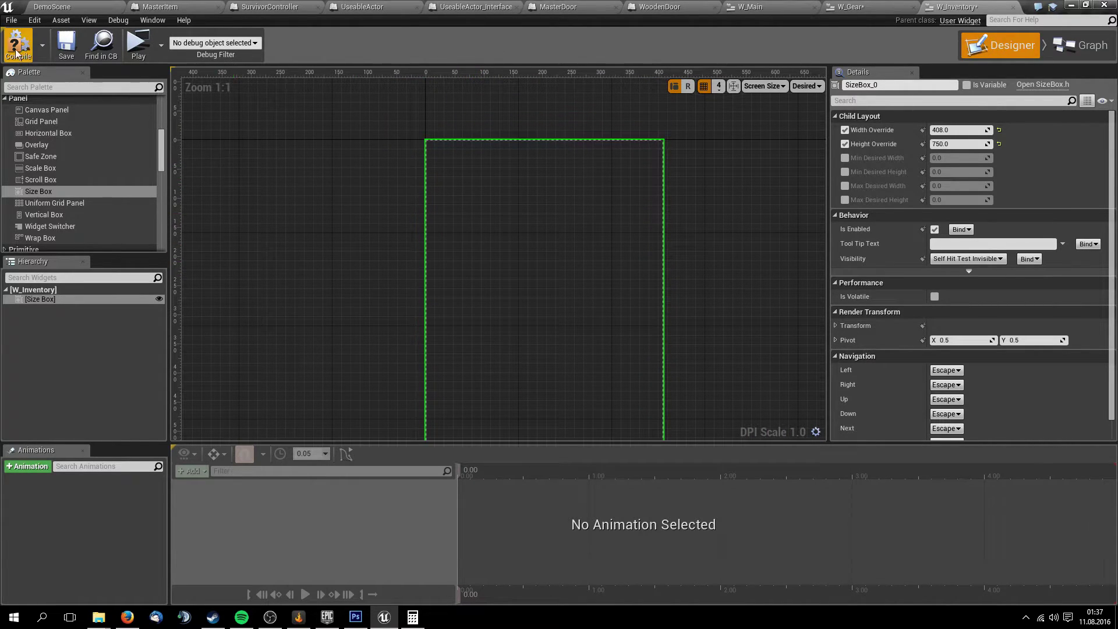
pyautogui.moveTo(263, 132); pyautogui.dragTo(270, 145, button='right')
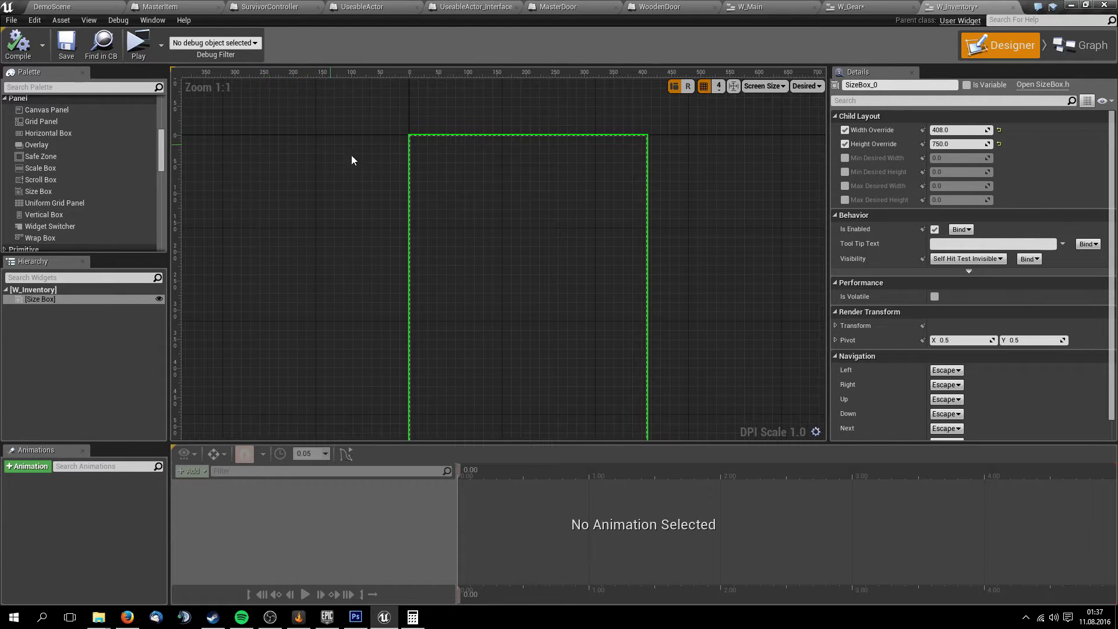
pyautogui.moveTo(351, 214); pyautogui.dragTo(329, 216, button='right')
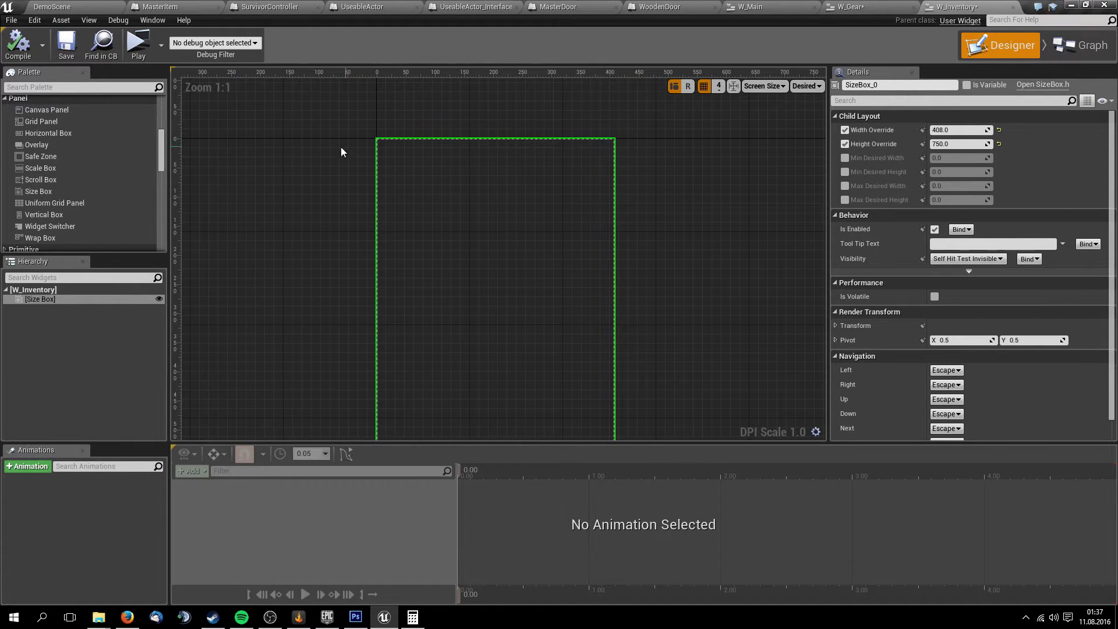
pyautogui.click(851, 7)
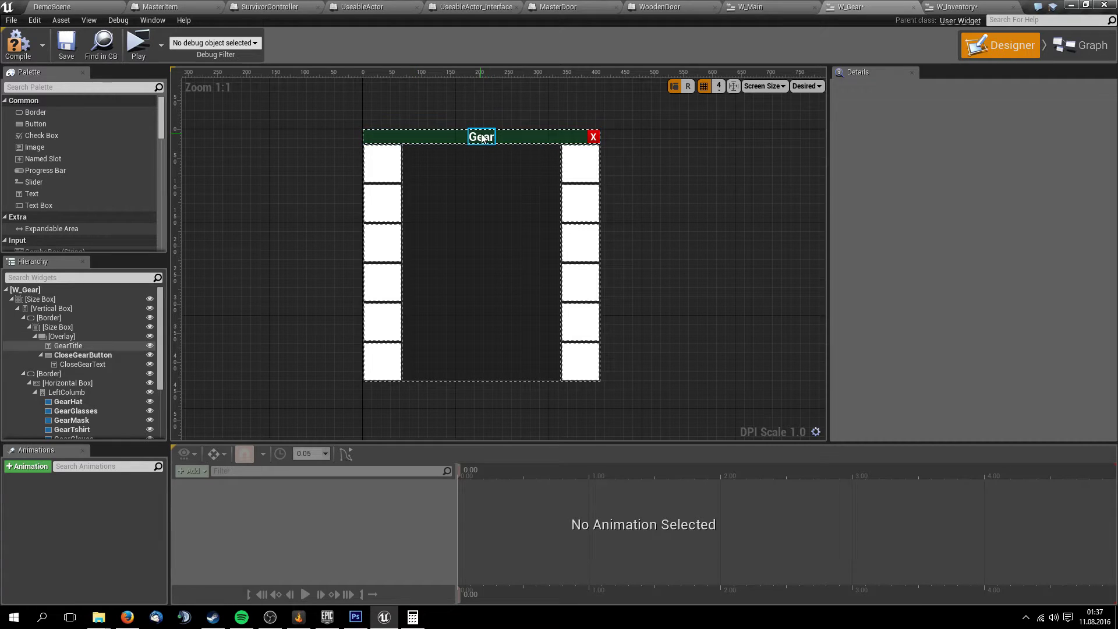
# Inspect W_Gear's Size Box, Vertical Box and title Border nesting, then return to W_Inventory
pyautogui.click(57, 301)
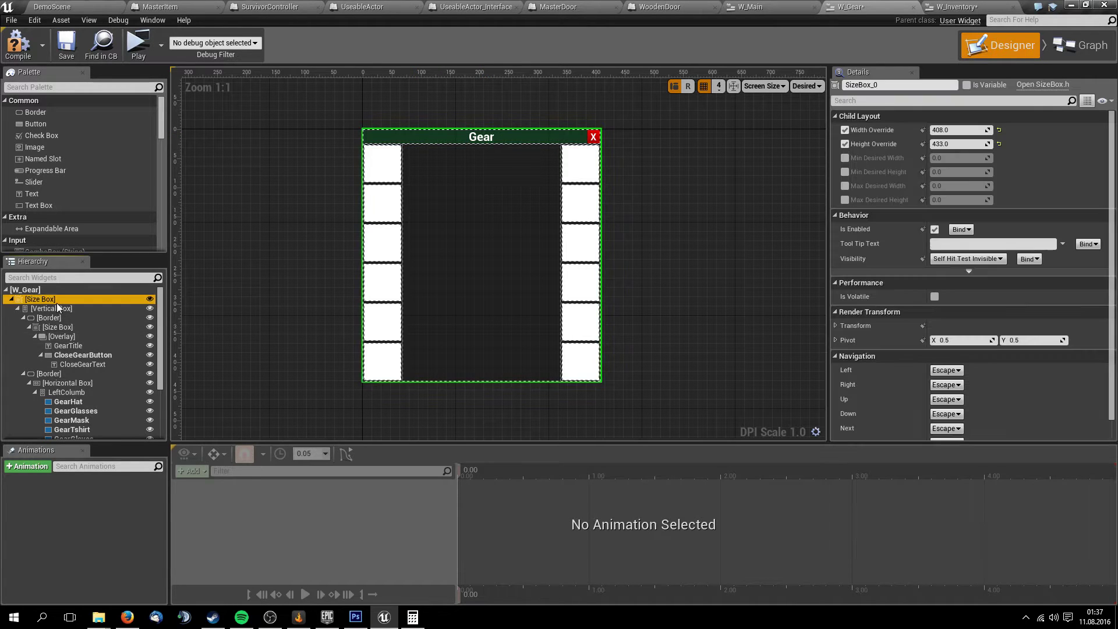
pyautogui.click(65, 309)
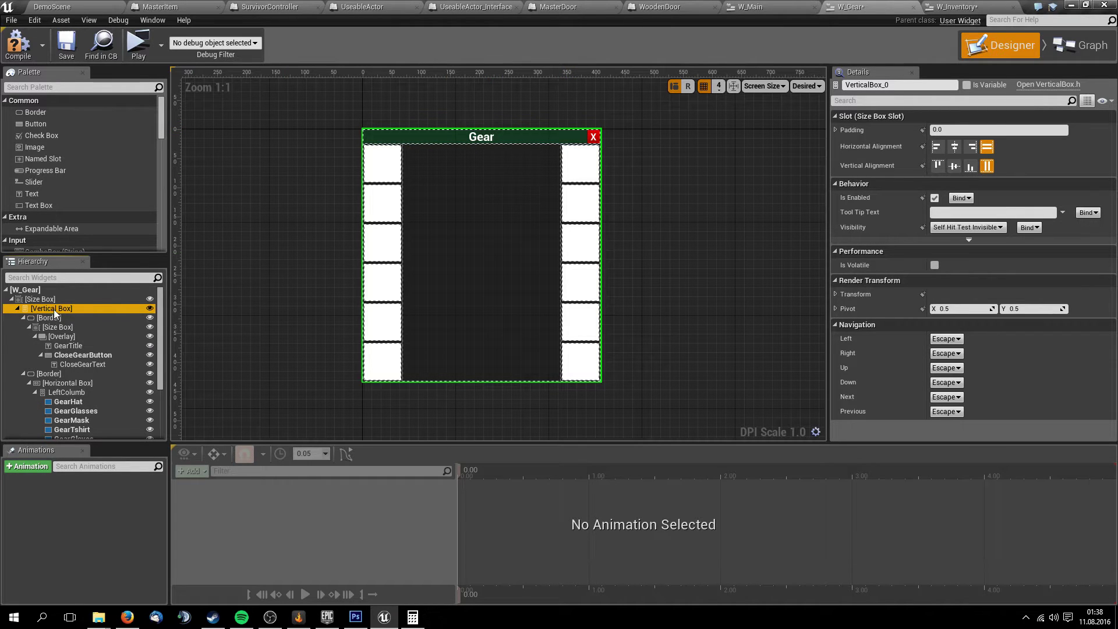
pyautogui.click(52, 318)
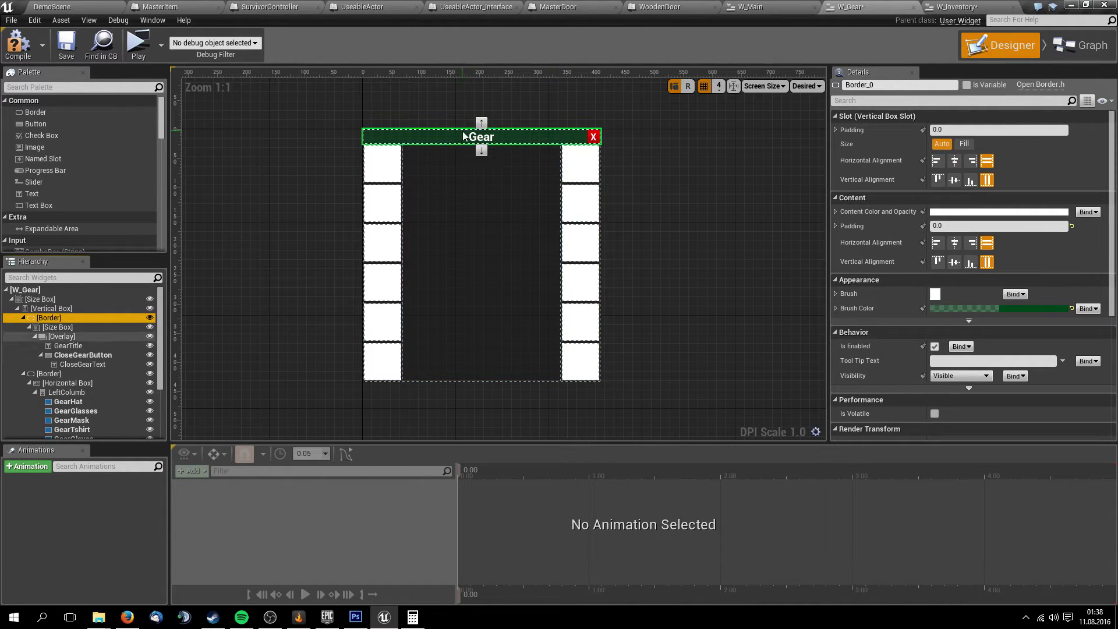
pyautogui.click(958, 7)
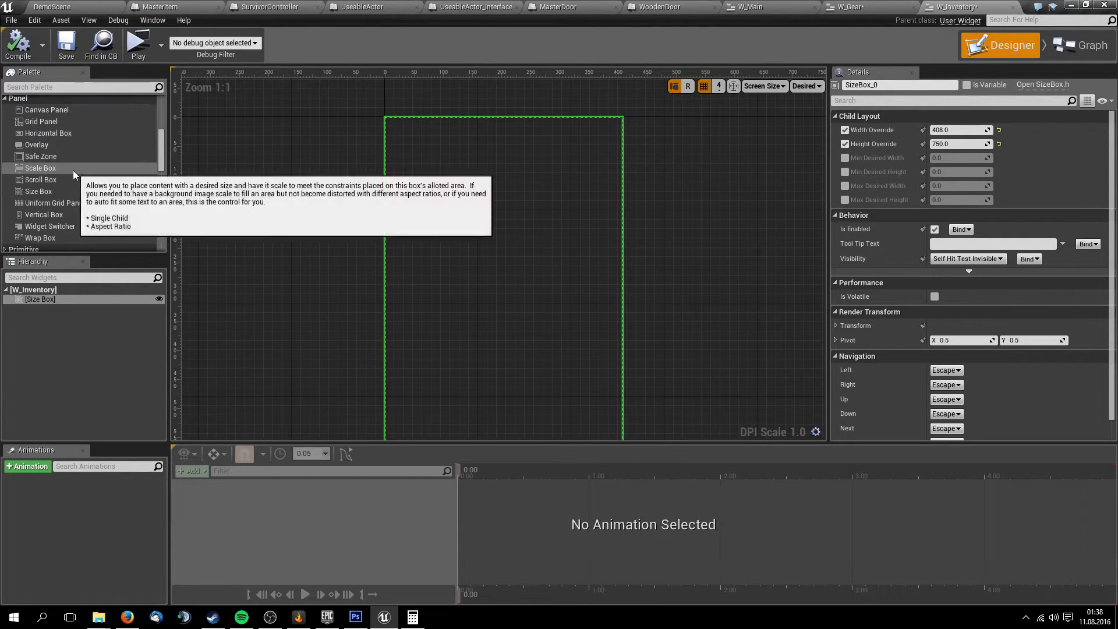
# Nest a Vertical Box inside W_Inventory's size box and a Border inside that
pyautogui.moveTo(50, 216)
pyautogui.mouseDown()
pyautogui.moveTo(57, 287)
pyautogui.moveTo(40, 299)
pyautogui.mouseUp()
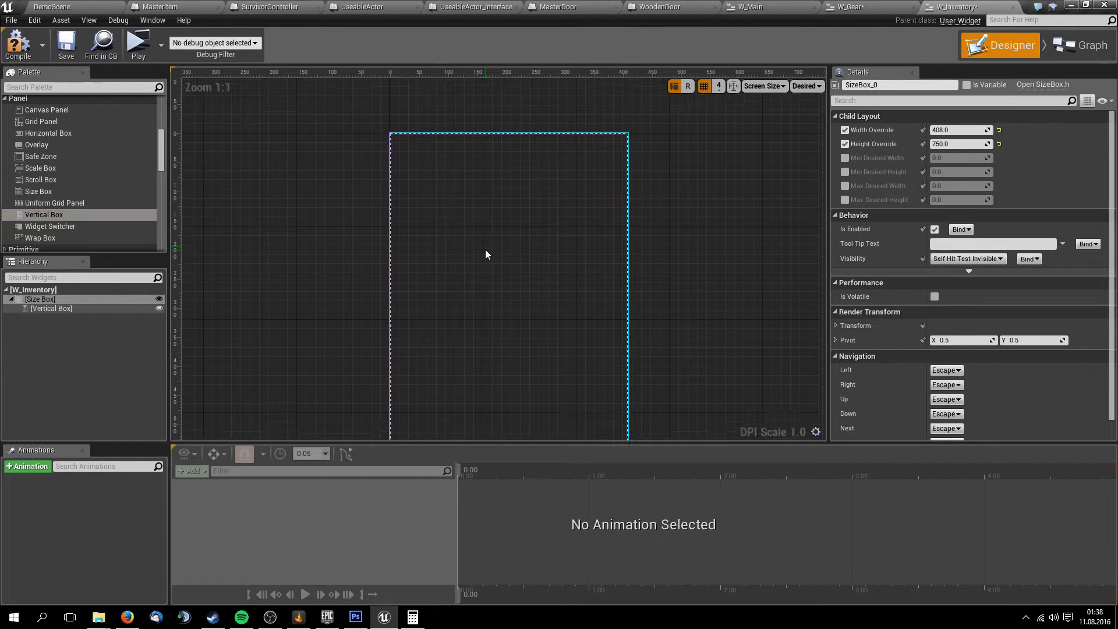
pyautogui.scroll(2, 41, 152)
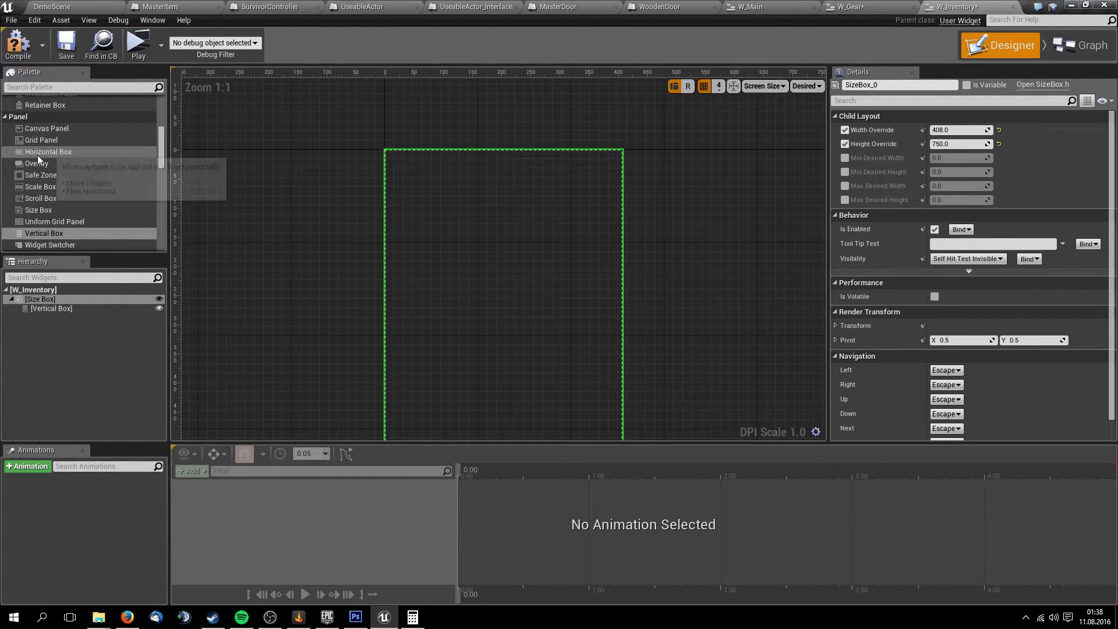
pyautogui.scroll(3, 50, 165)
pyautogui.scroll(3, 51, 152)
pyautogui.scroll(2, 43, 113)
pyautogui.moveTo(43, 113); pyautogui.dragTo(66, 311)
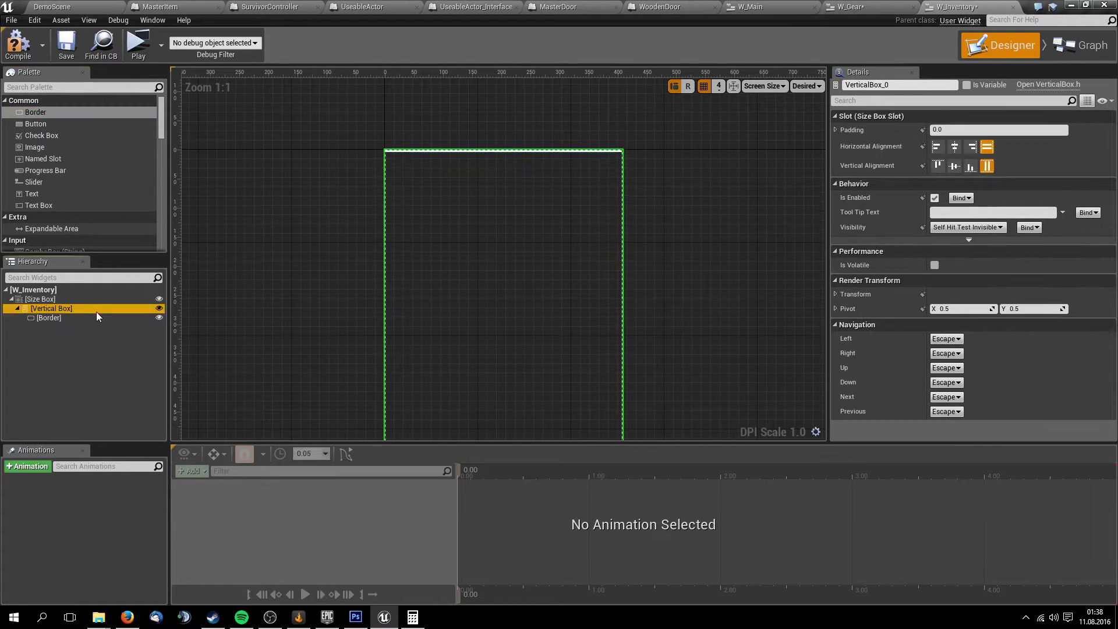
pyautogui.click(82, 319)
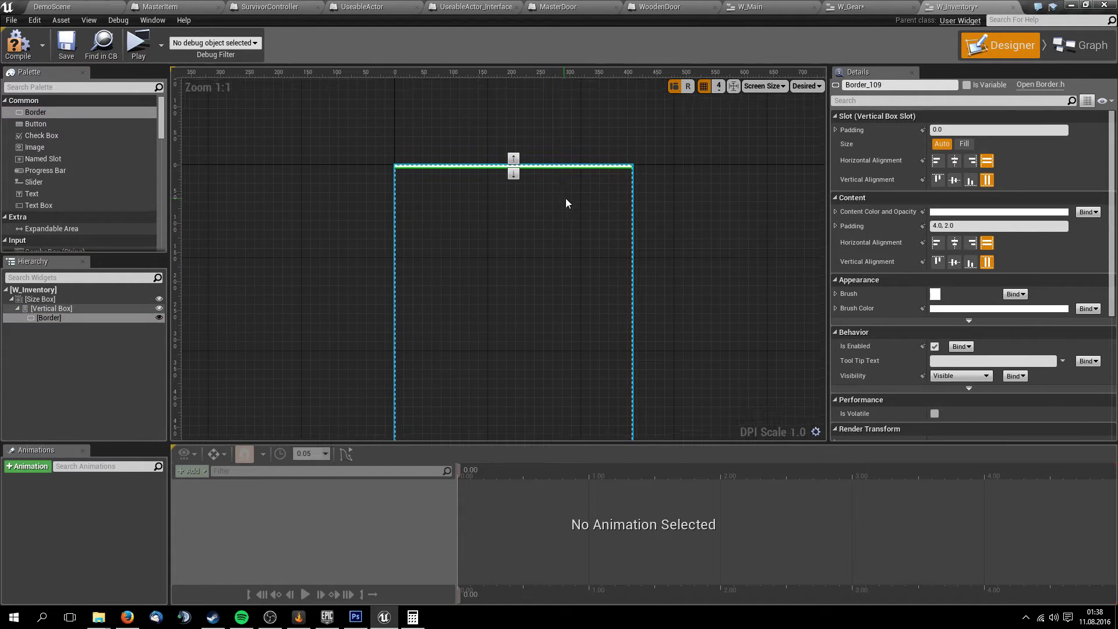
# Compare with the size box inside W_Gear's border, then go back to W_Inventory
pyautogui.click(841, 18)
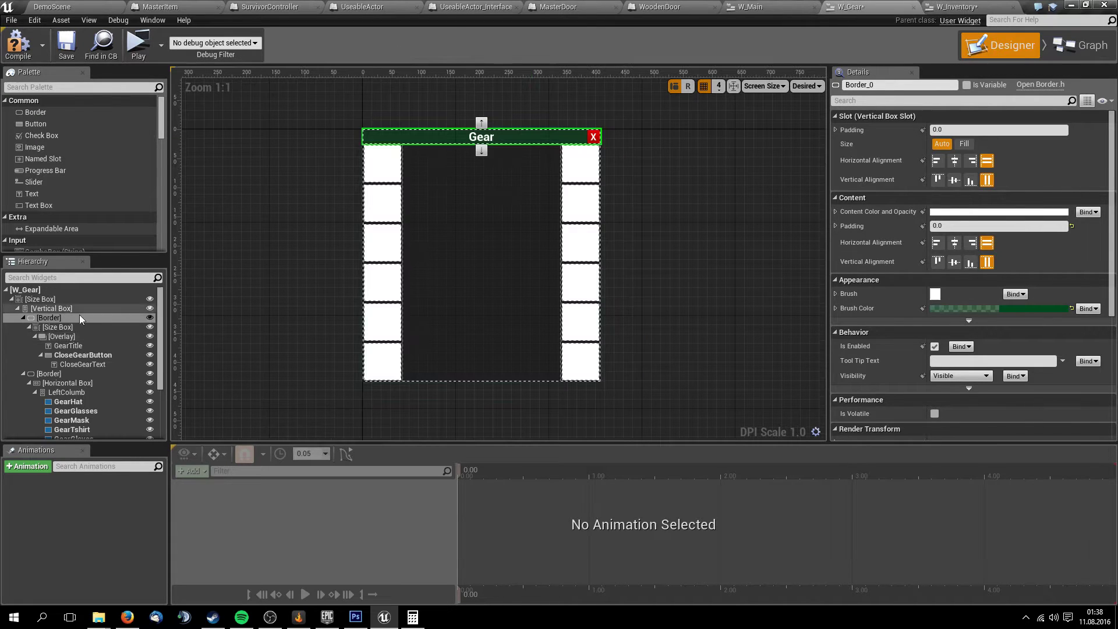
pyautogui.click(102, 327)
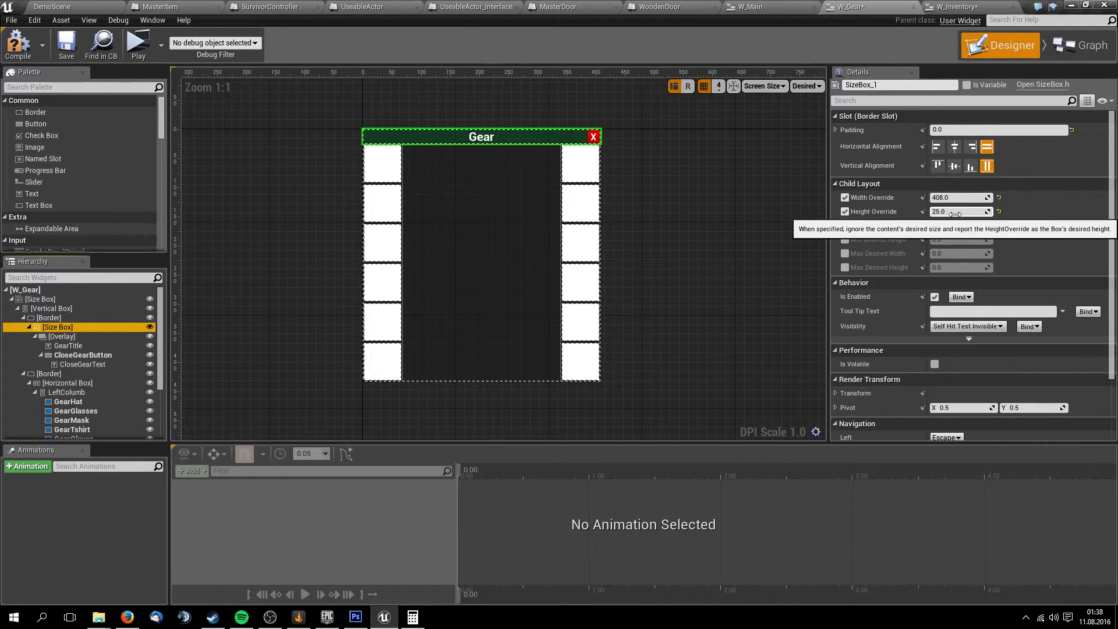
pyautogui.click(955, 7)
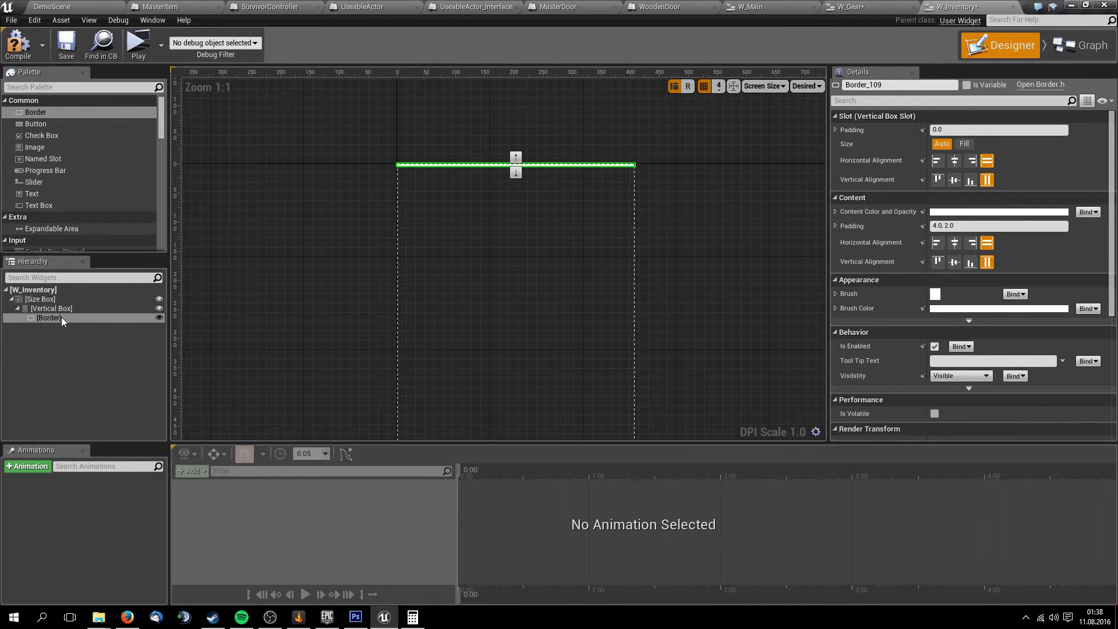
# Place a Size Box inside the Border with overrides of 408 wide by 25 high
pyautogui.moveTo(61, 317); pyautogui.dragTo(59, 309)
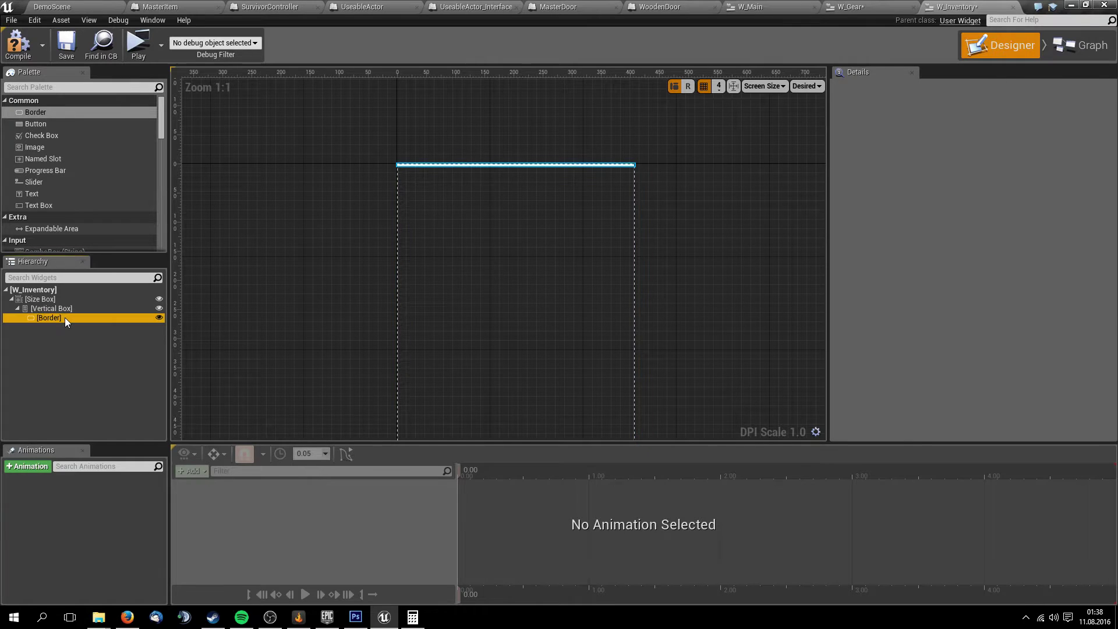
pyautogui.scroll(-2, 73, 167)
pyautogui.scroll(-2, 72, 168)
pyautogui.scroll(-1, 68, 171)
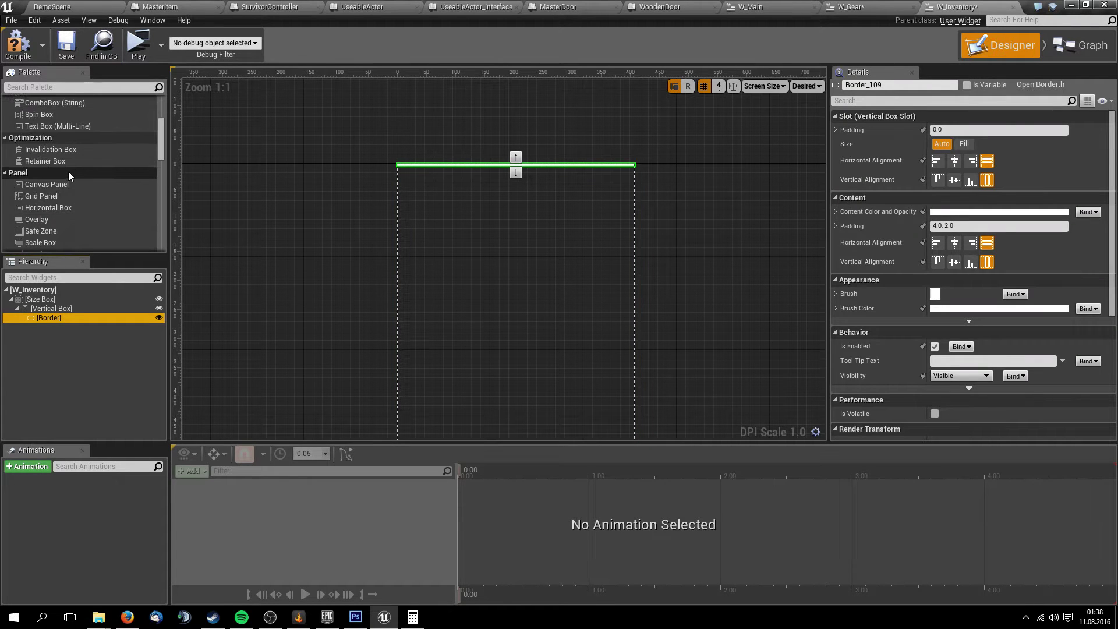
pyautogui.scroll(-2, 68, 171)
pyautogui.scroll(-2, 63, 186)
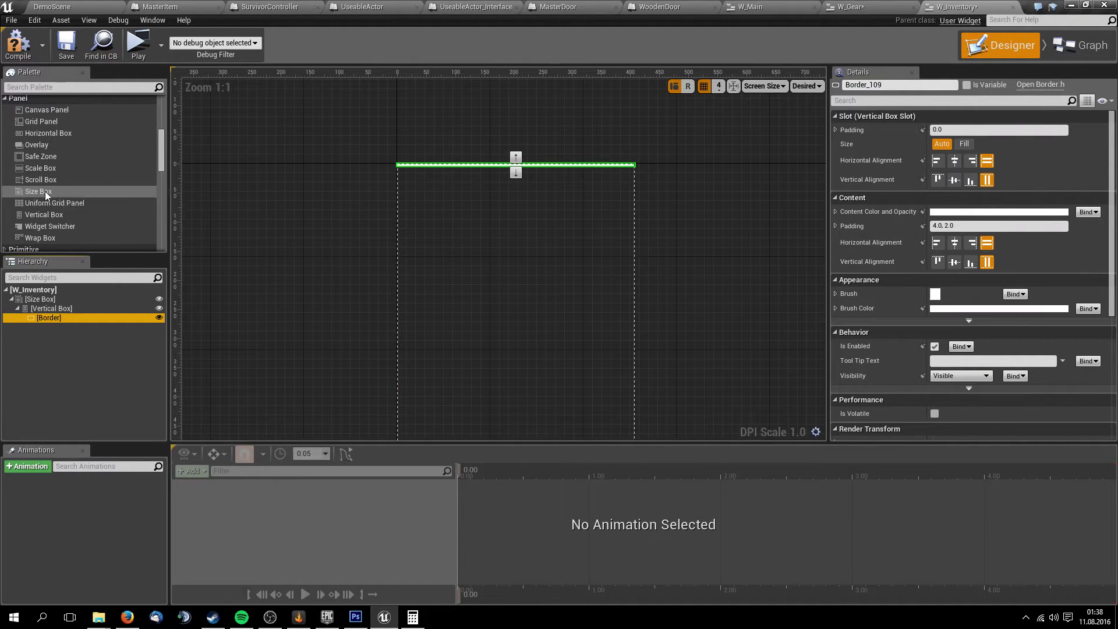
pyautogui.moveTo(44, 191); pyautogui.dragTo(54, 319)
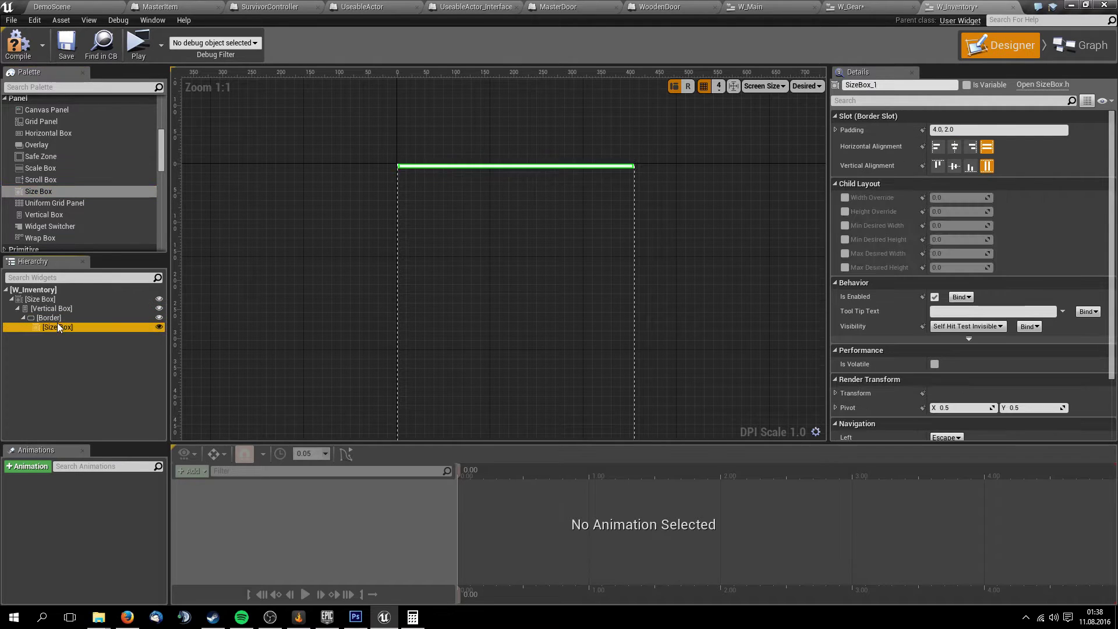
pyautogui.click(845, 197)
pyautogui.click(844, 212)
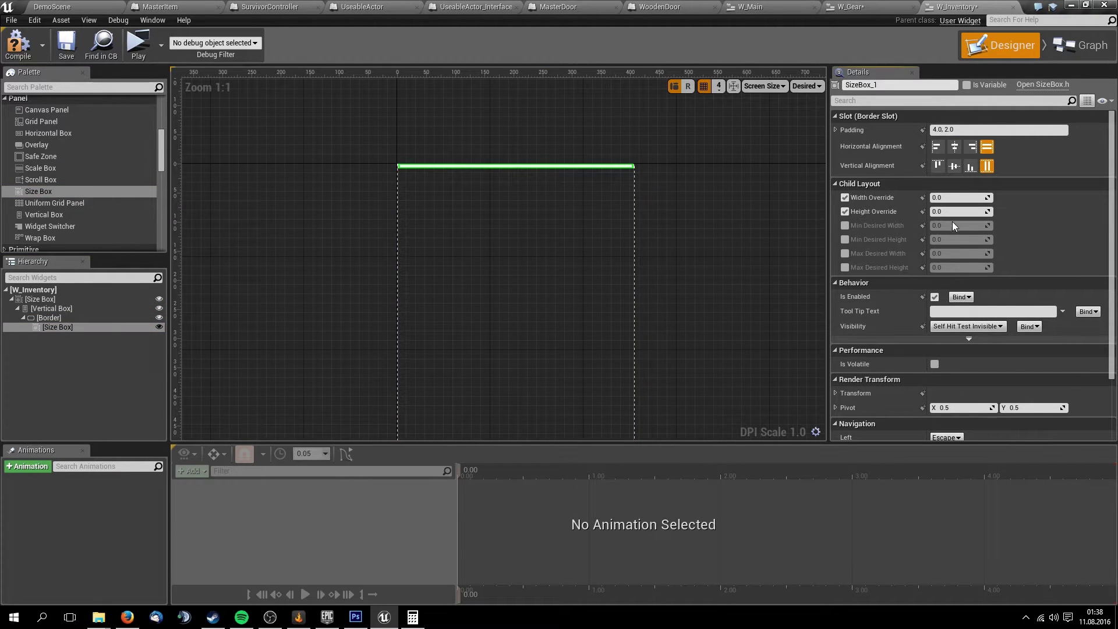
pyautogui.write('25')
pyautogui.press('Return')
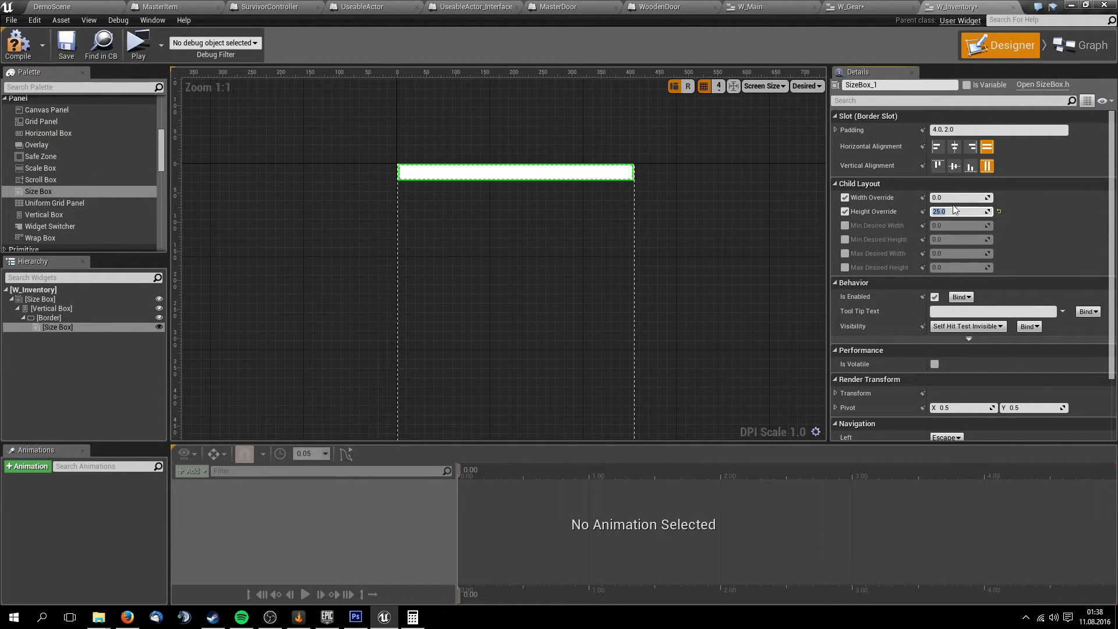
pyautogui.click(950, 199)
pyautogui.write('408')
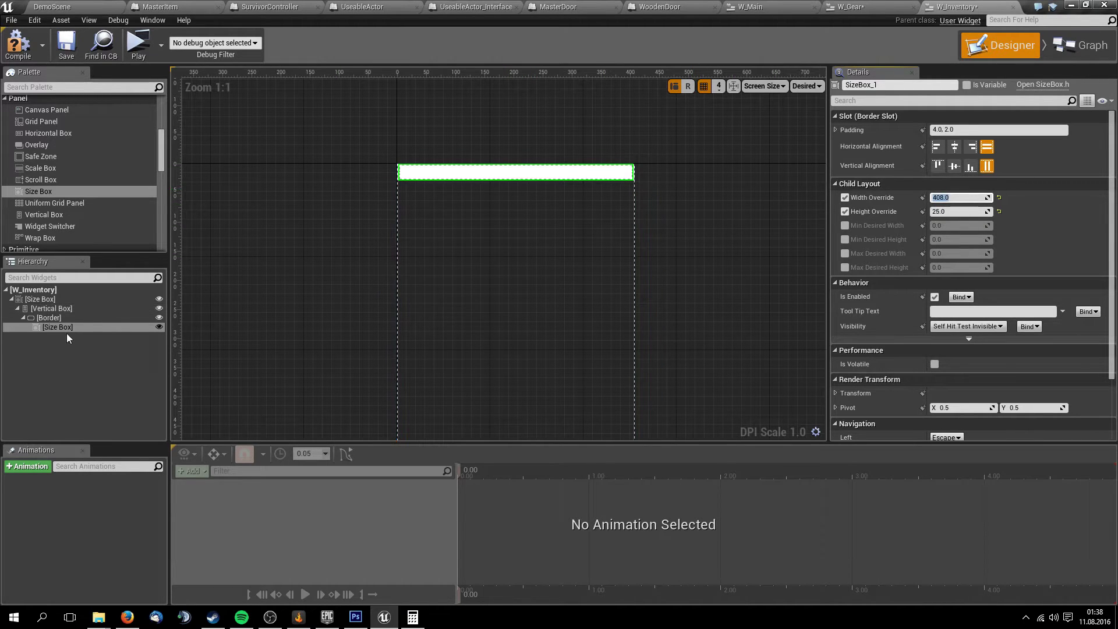
# Set the Border's padding to 0 and review the hierarchy up to the root
pyautogui.click(80, 320)
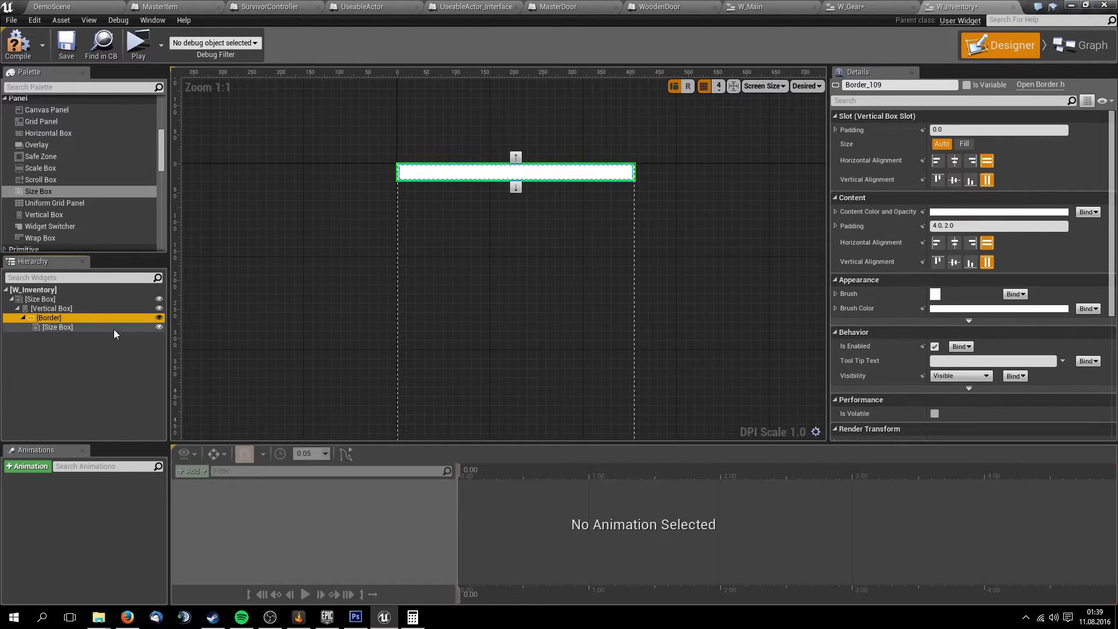
pyautogui.click(64, 327)
pyautogui.click(977, 130)
pyautogui.write('0')
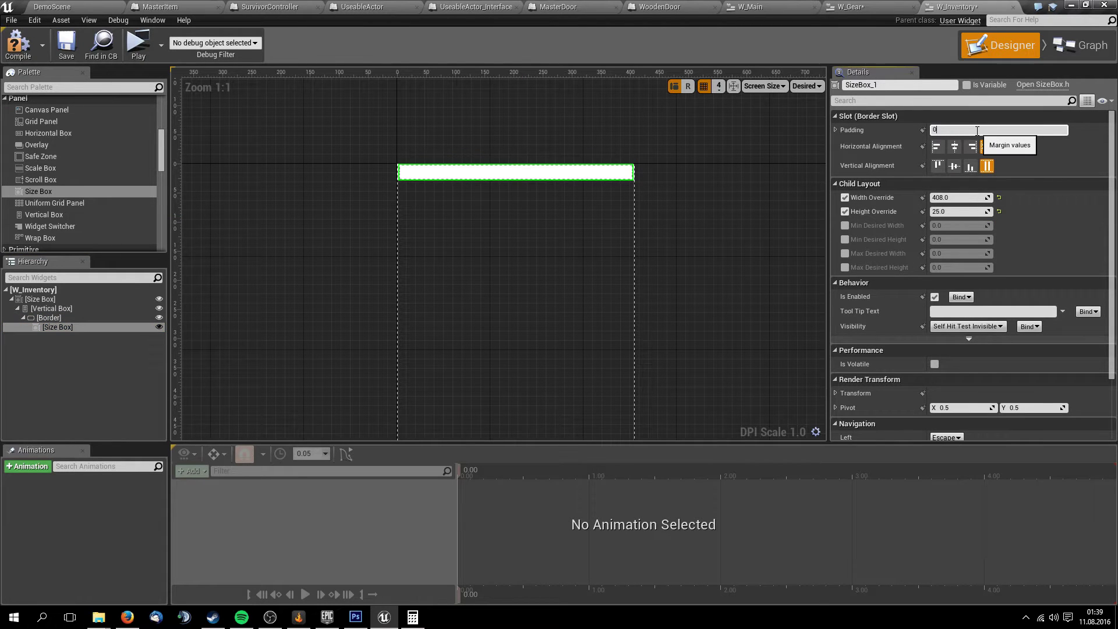
pyautogui.click(117, 318)
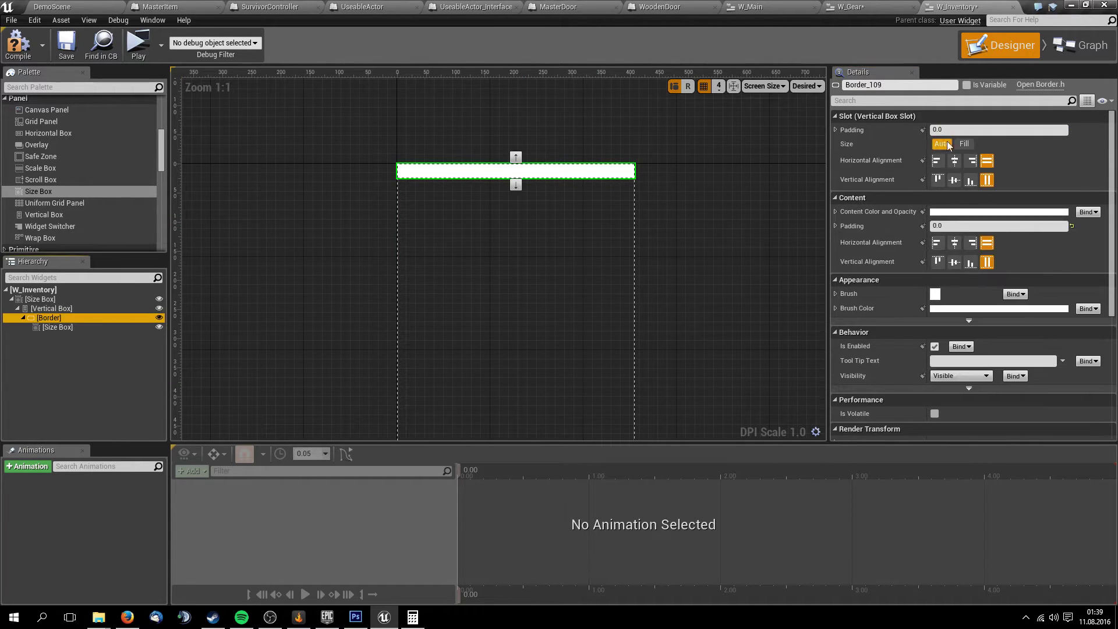
pyautogui.click(71, 308)
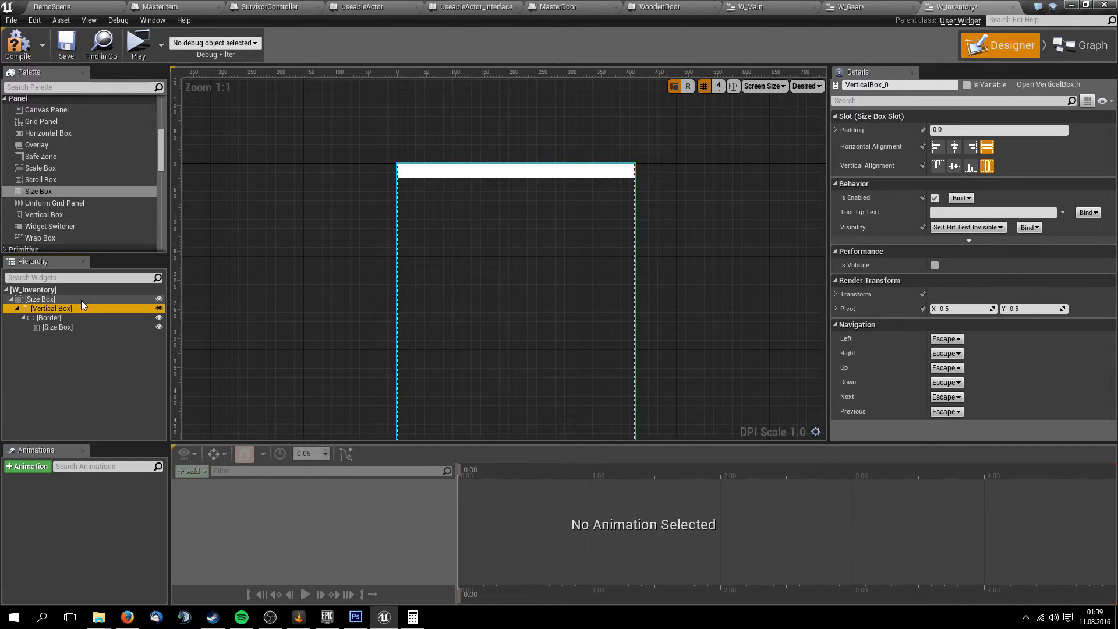
pyautogui.click(82, 298)
pyautogui.click(92, 289)
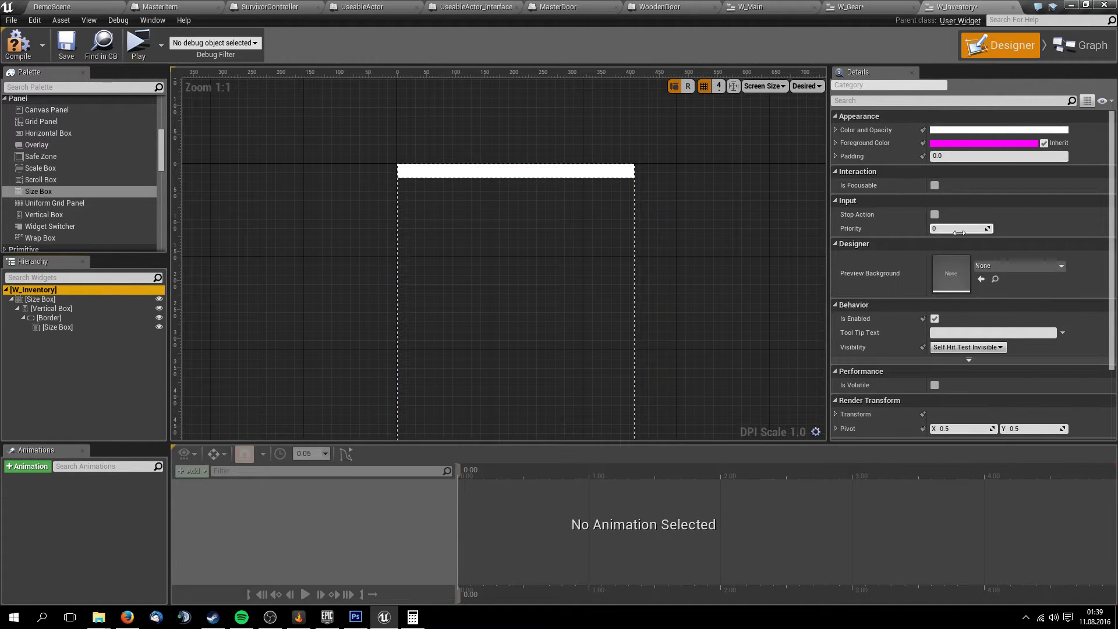
pyautogui.scroll(-2, 1019, 207)
pyautogui.scroll(-2, 1020, 210)
pyautogui.scroll(4, 1019, 209)
pyautogui.click(847, 7)
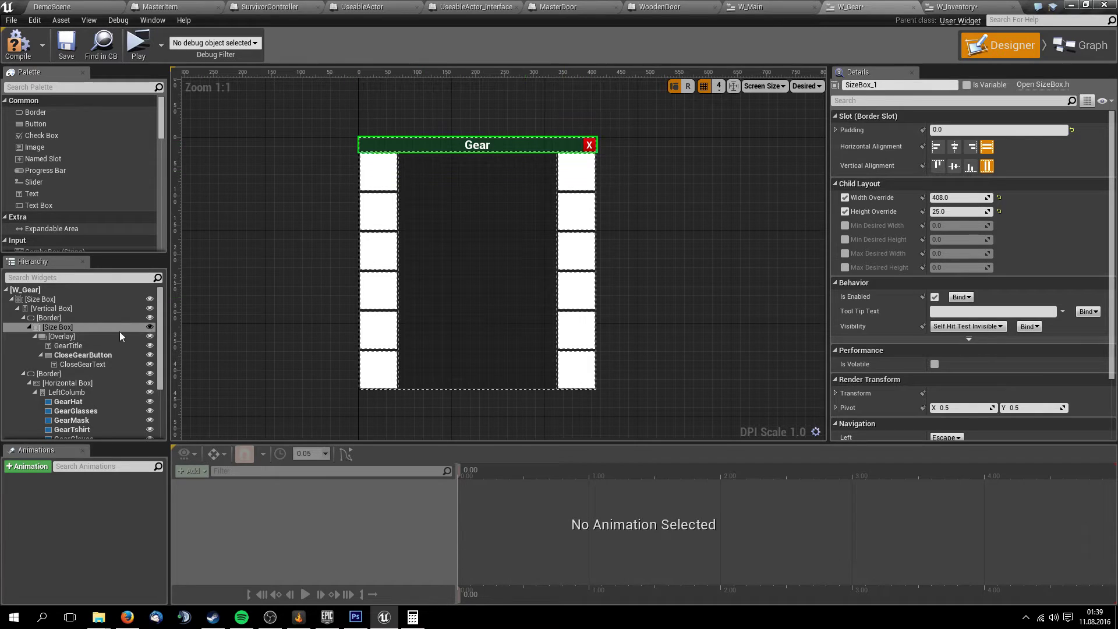
pyautogui.click(71, 338)
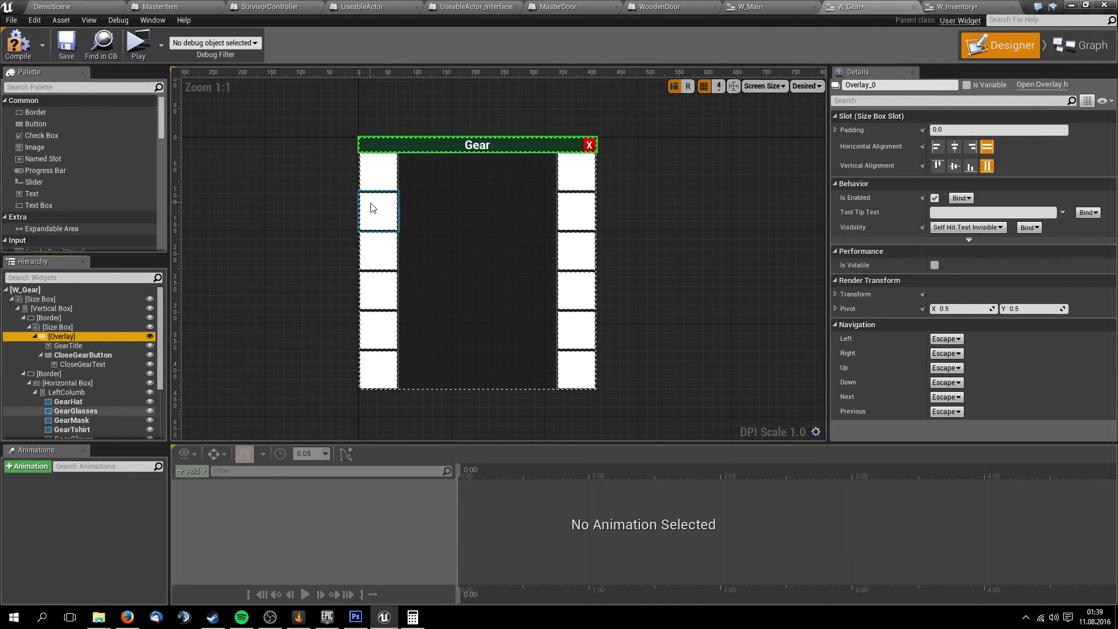
pyautogui.click(978, 7)
pyautogui.click(868, 7)
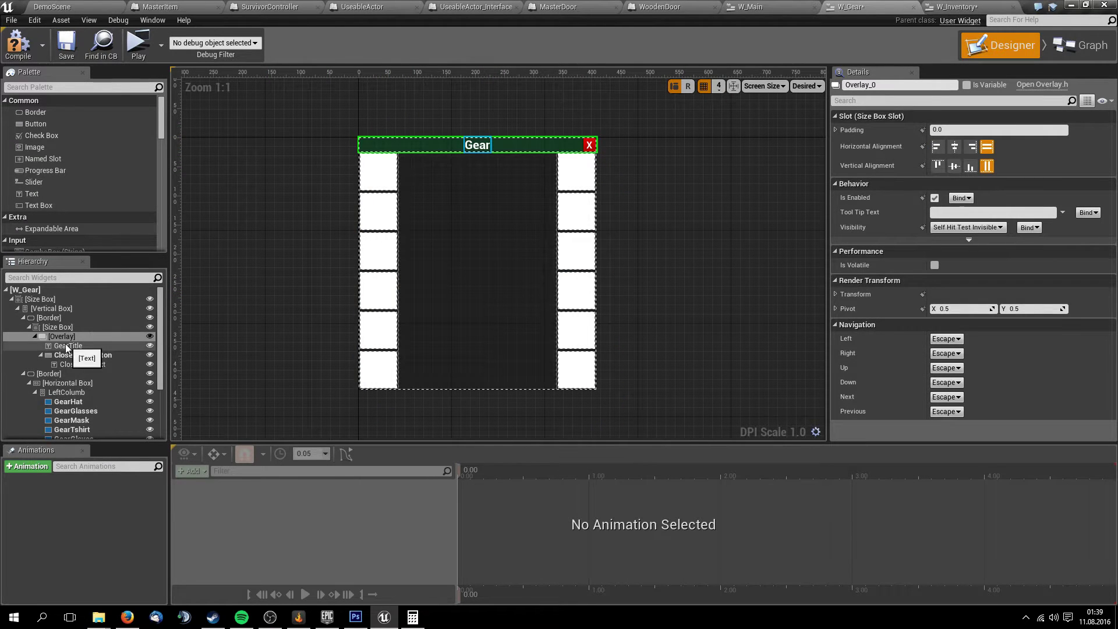
pyautogui.click(75, 320)
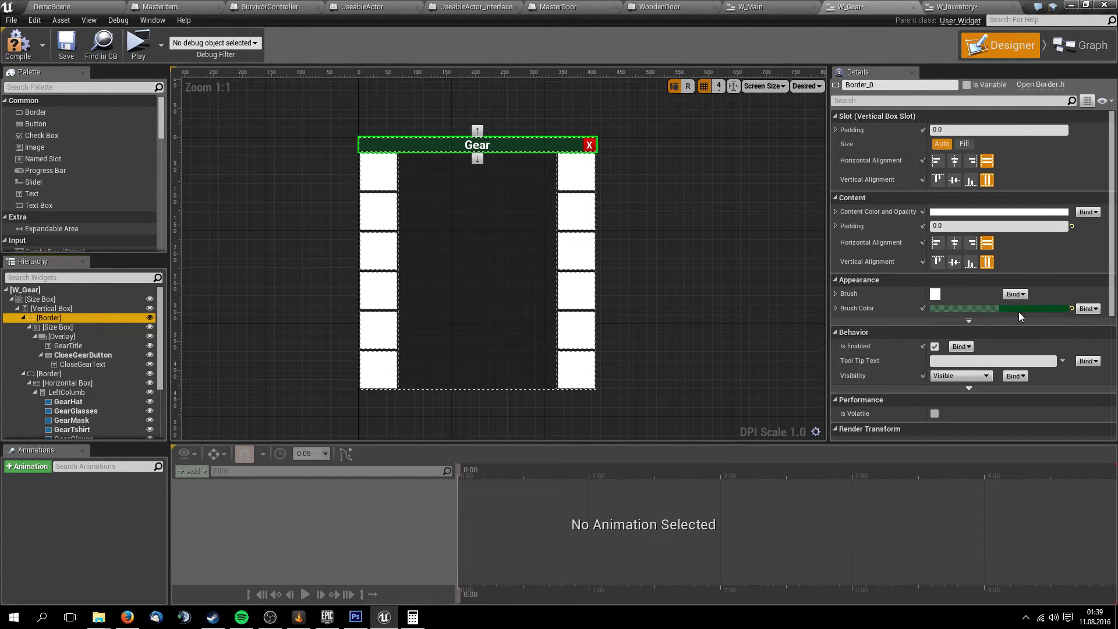
pyautogui.click(835, 308)
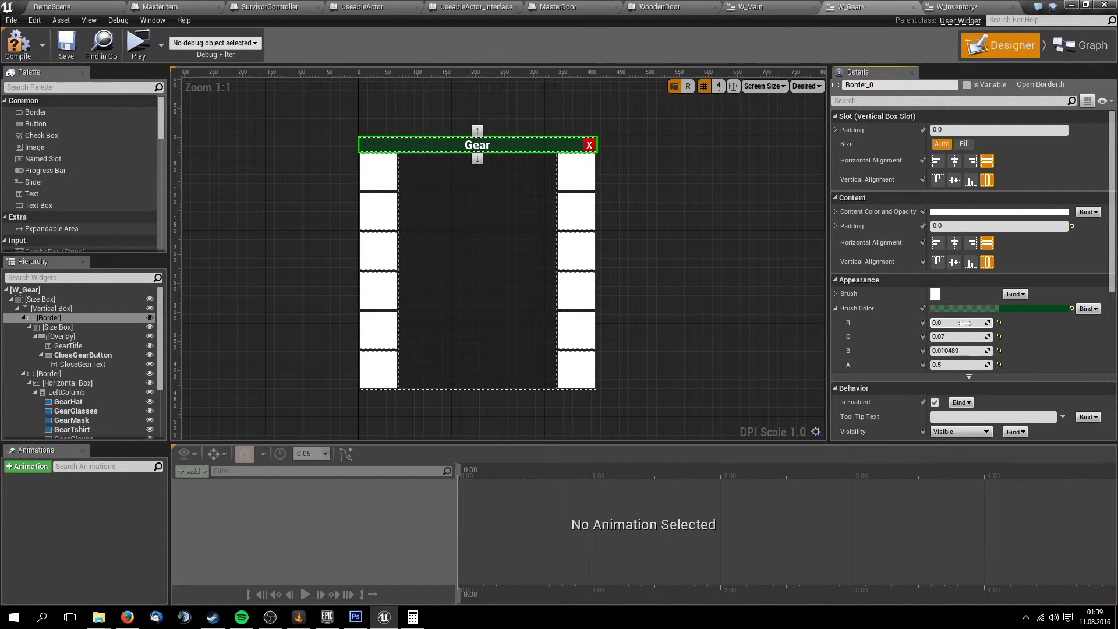
pyautogui.click(960, 351)
pyautogui.click(984, 6)
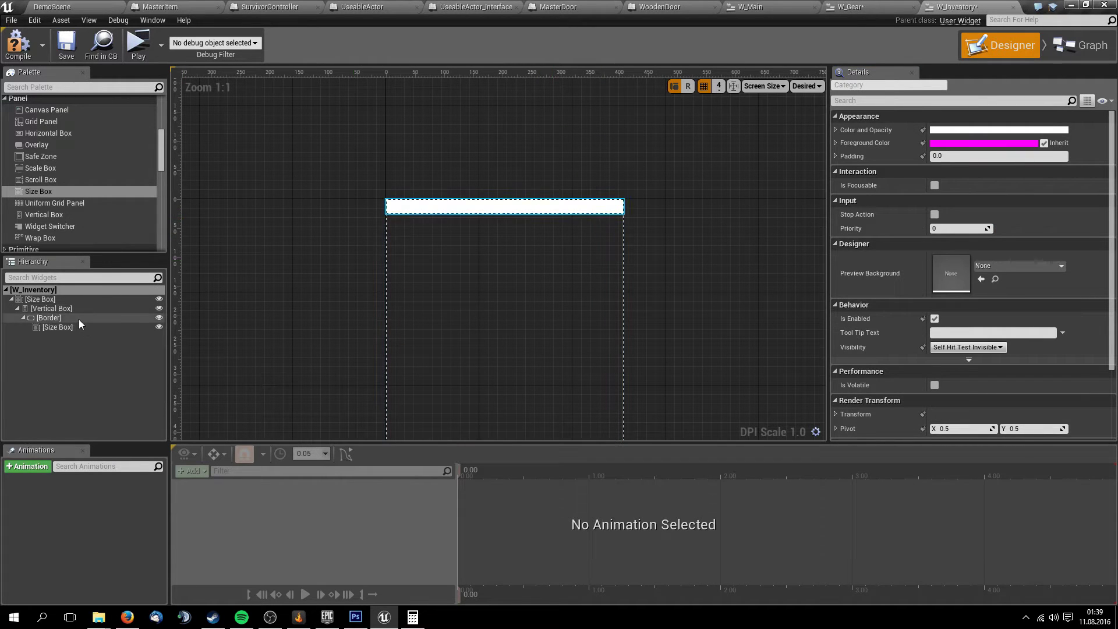
# Give the Border brush colour R 0, G 0.07, B 0.010489, alpha 0.5, checking W_Gear's title bar
pyautogui.click(49, 317)
pyautogui.click(835, 309)
pyautogui.click(951, 323)
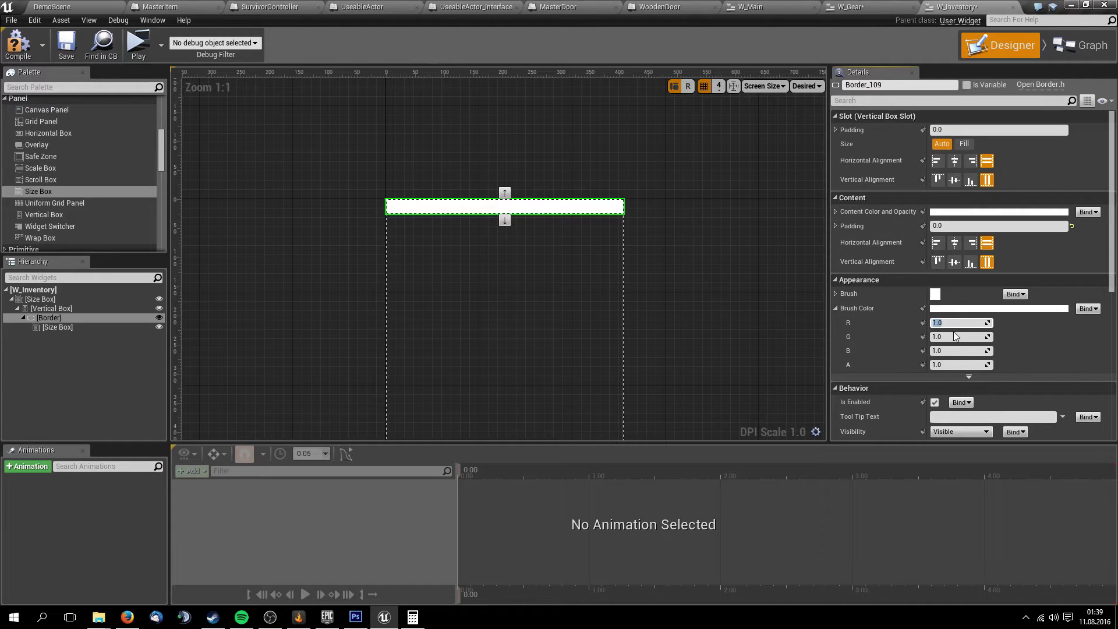
pyautogui.moveTo(958, 350); pyautogui.dragTo(932, 350)
pyautogui.click(957, 337)
pyautogui.write('0.87')
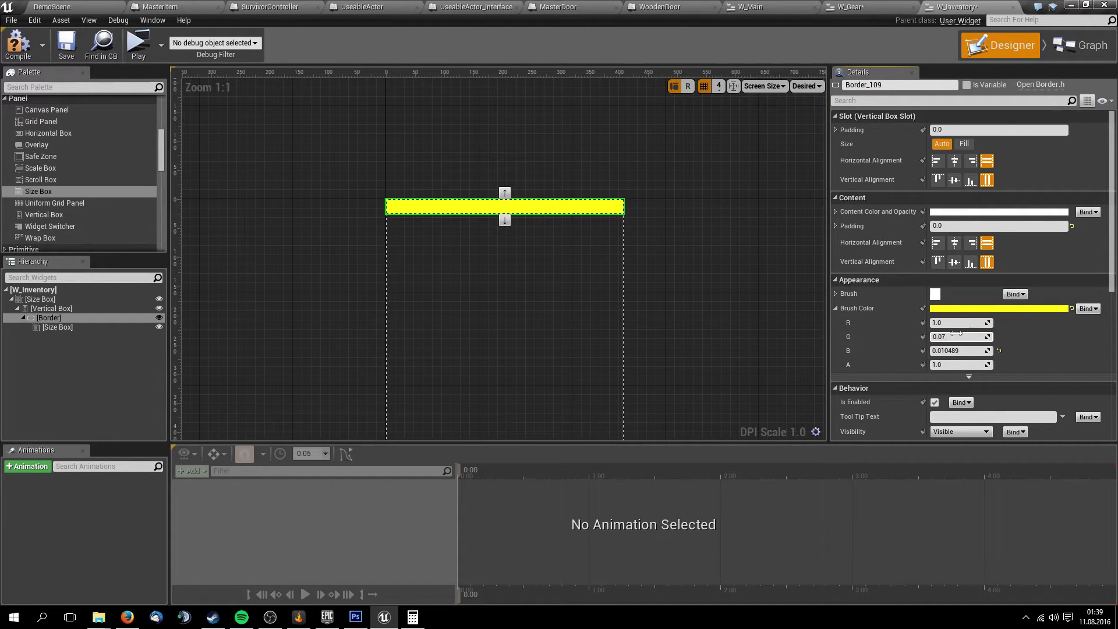
pyautogui.press('Tab')
pyautogui.press('Tab')
pyautogui.press('Return')
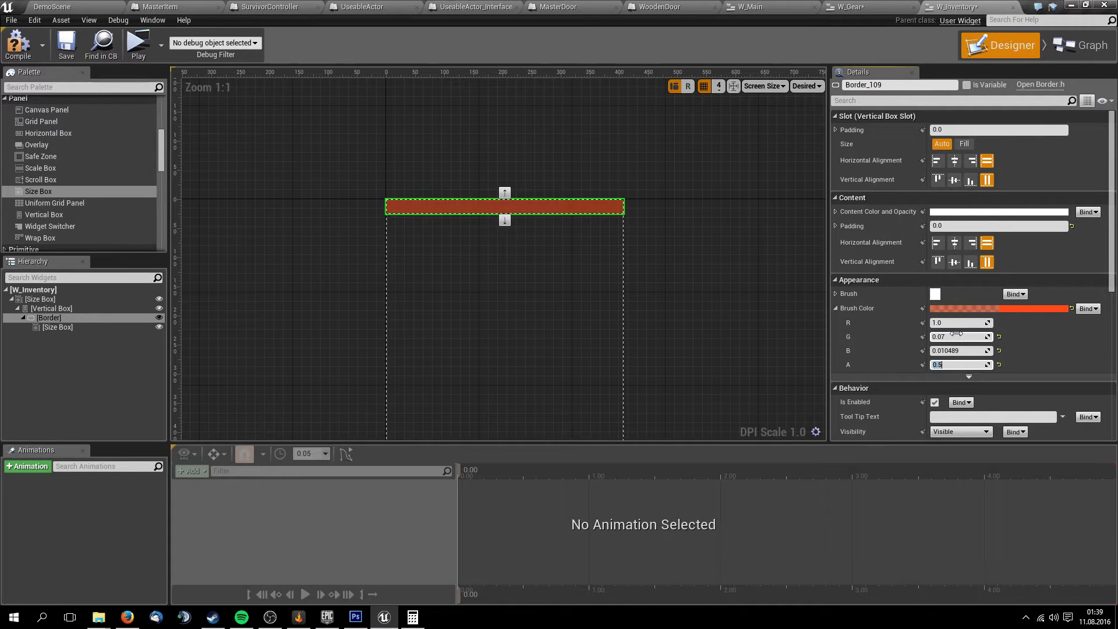
pyautogui.click(883, 7)
pyautogui.click(955, 7)
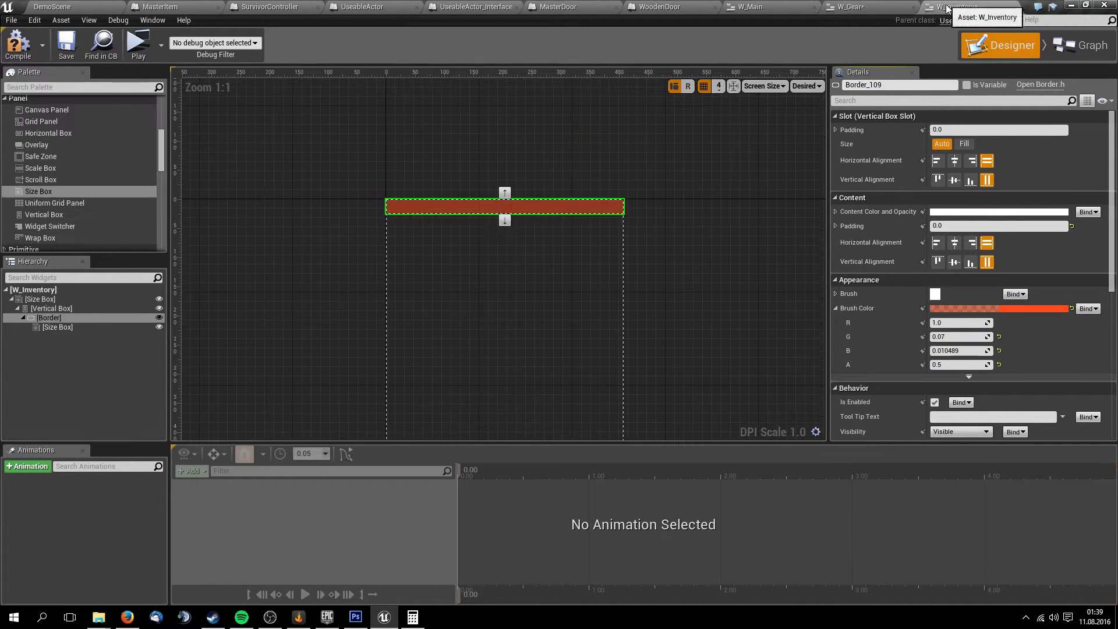
pyautogui.click(943, 319)
pyautogui.write('0')
pyautogui.press('Return')
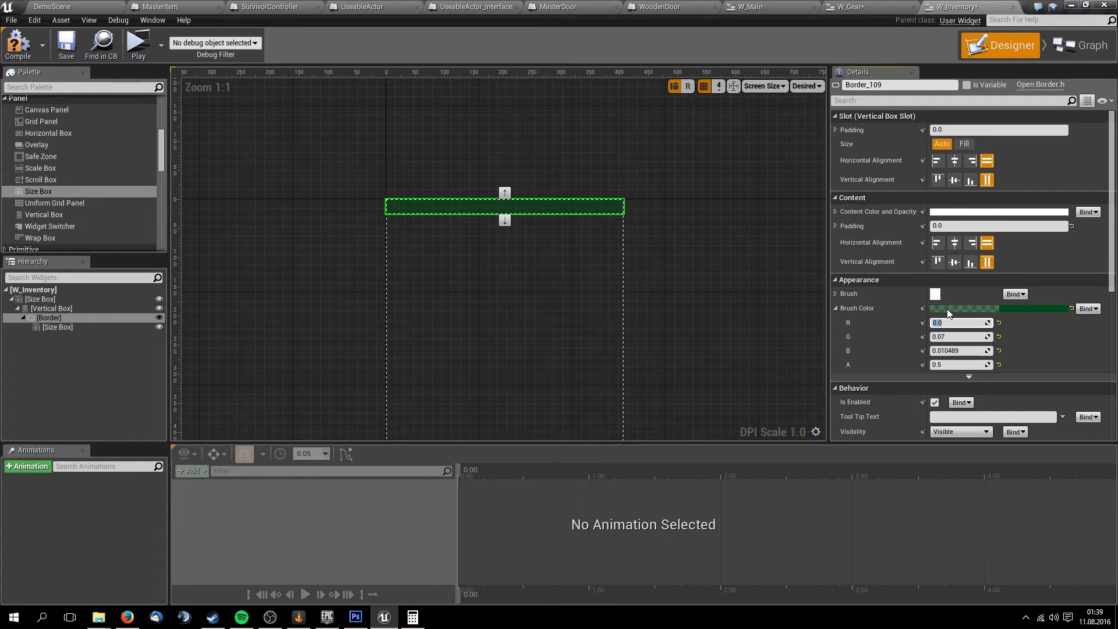
pyautogui.click(507, 232)
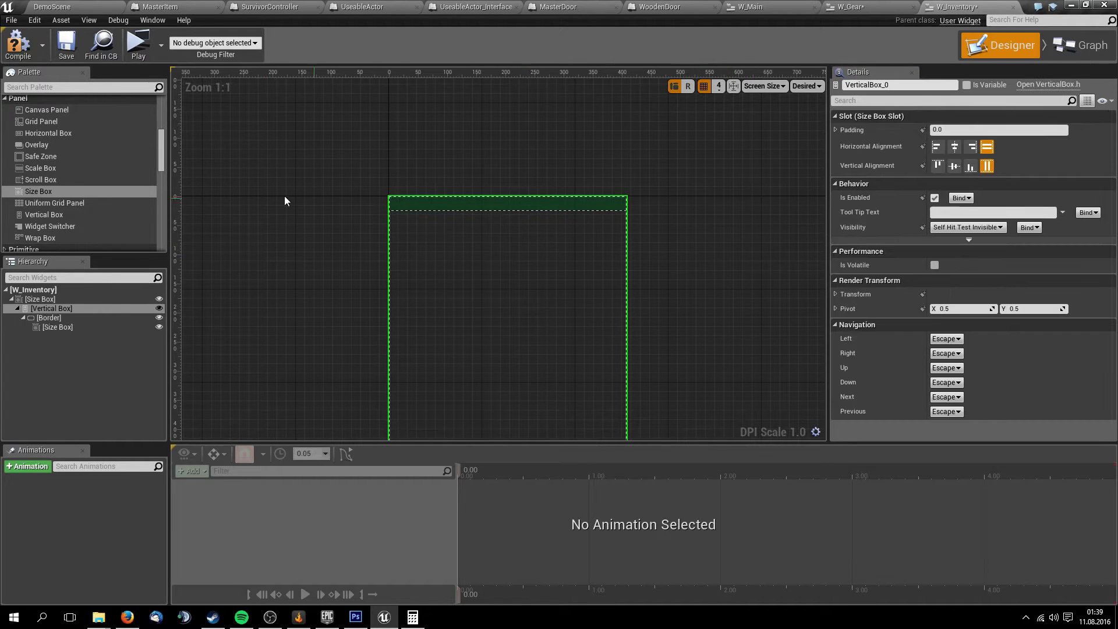
pyautogui.click(47, 326)
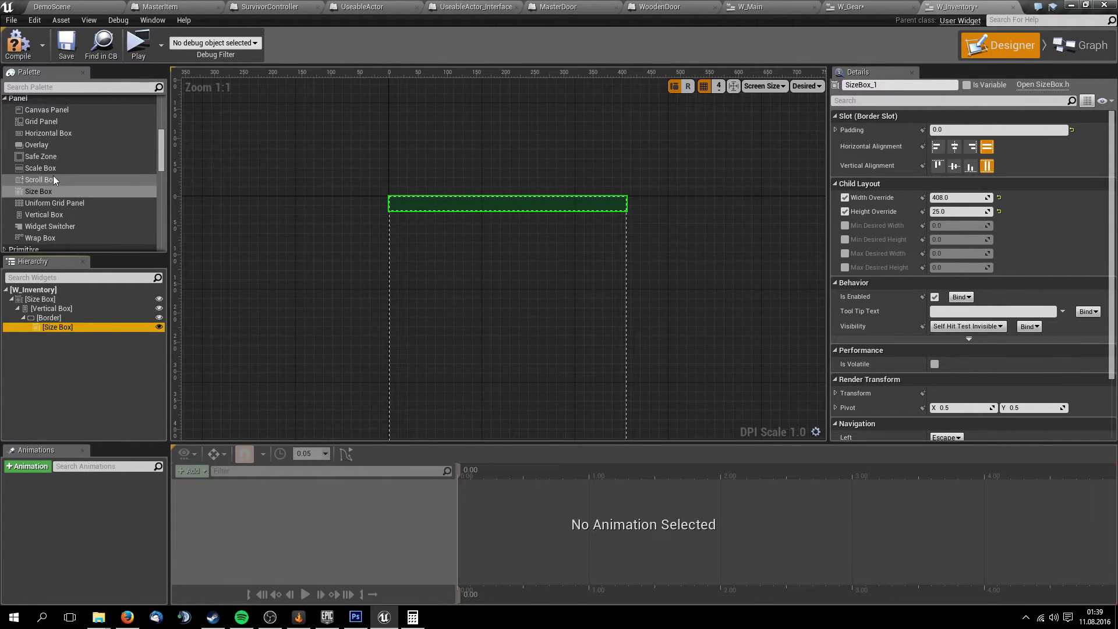
# Put an Overlay inside the inner Size Box and add a Text widget under it
pyautogui.moveTo(40, 147); pyautogui.dragTo(60, 327)
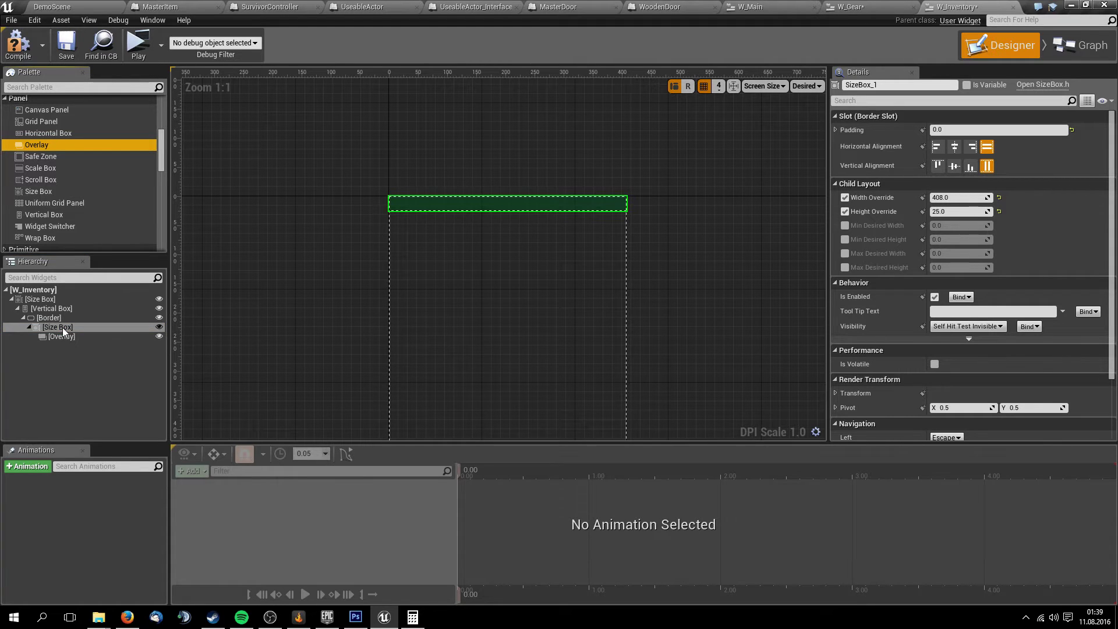
pyautogui.scroll(-2, 55, 191)
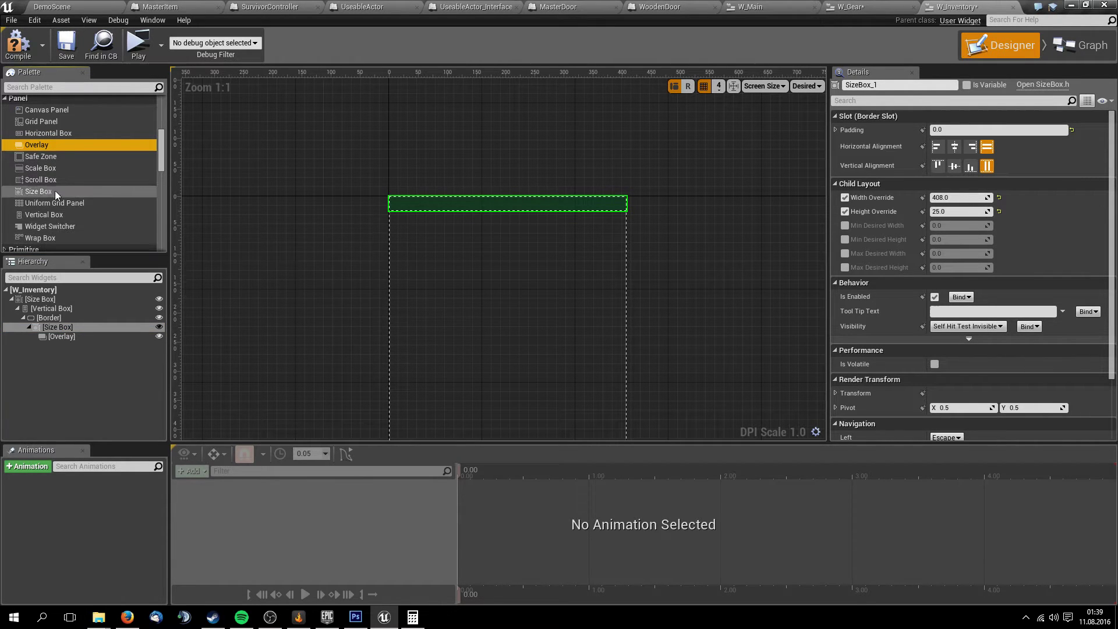
pyautogui.click(24, 193)
pyautogui.scroll(-2, 62, 163)
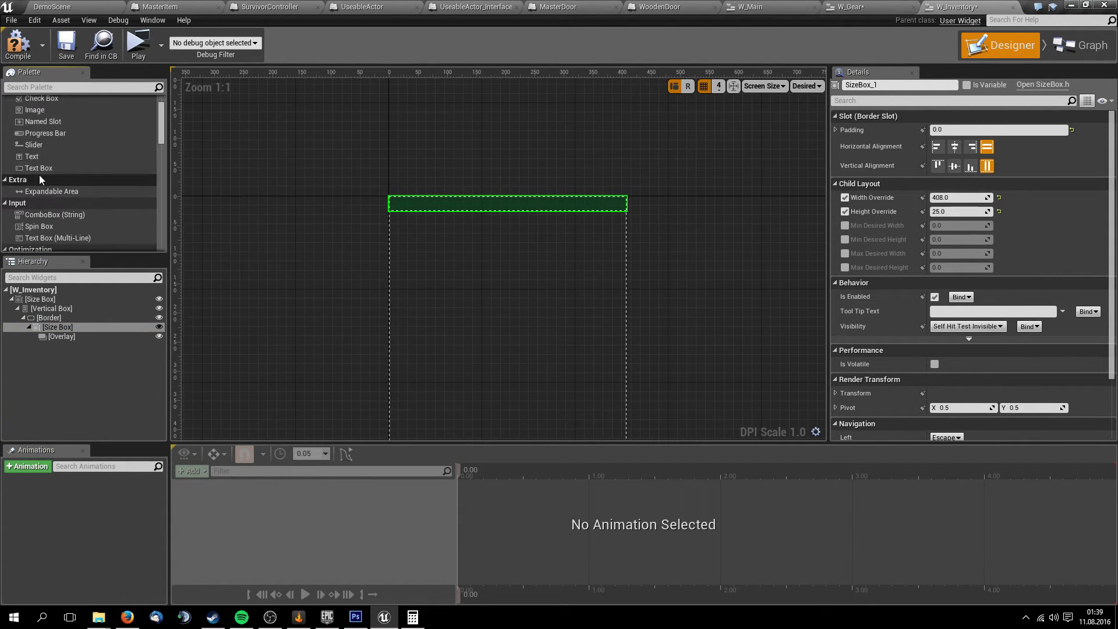
pyautogui.moveTo(32, 156)
pyautogui.mouseDown()
pyautogui.moveTo(108, 308)
pyautogui.moveTo(68, 338)
pyautogui.mouseUp()
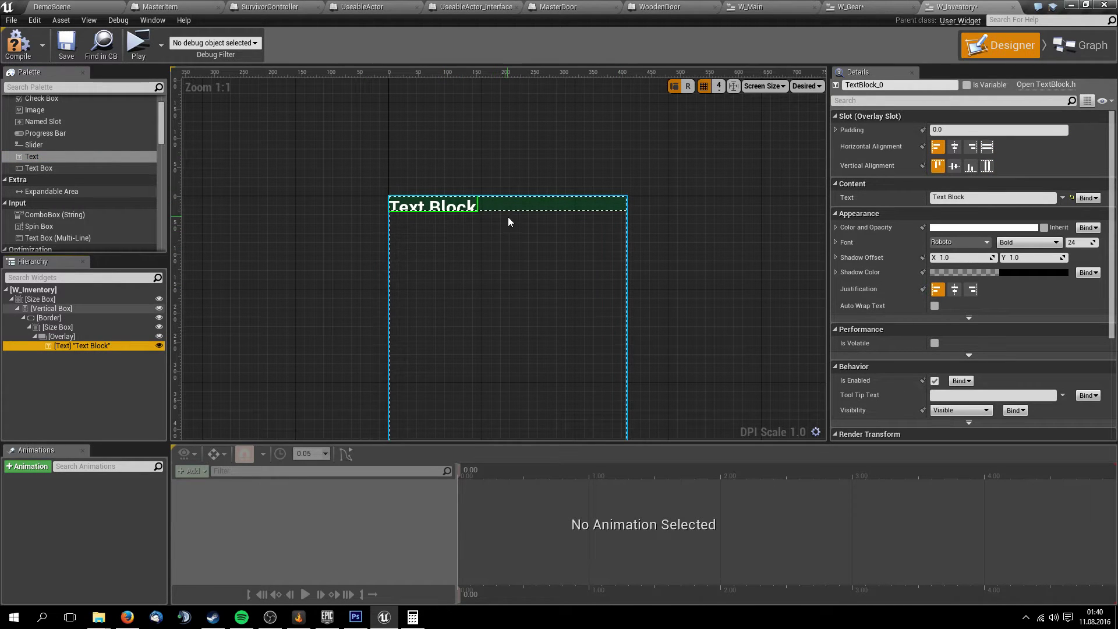
# Match the Gear title: font size 16, centred horizontally and vertically
pyautogui.click(850, 6)
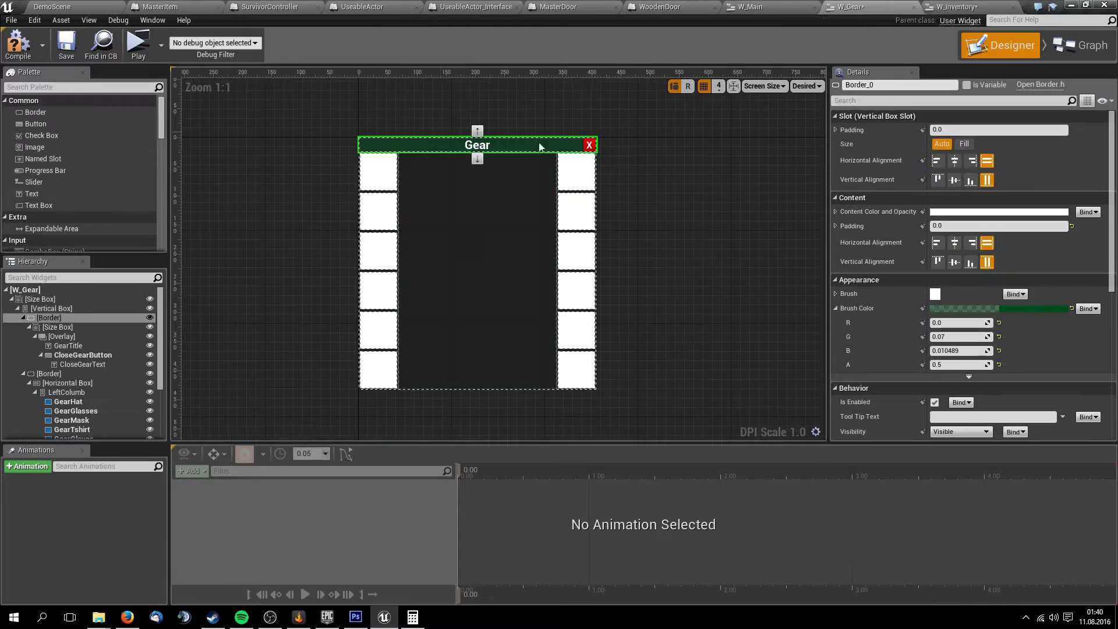
pyautogui.click(475, 145)
pyautogui.click(955, 7)
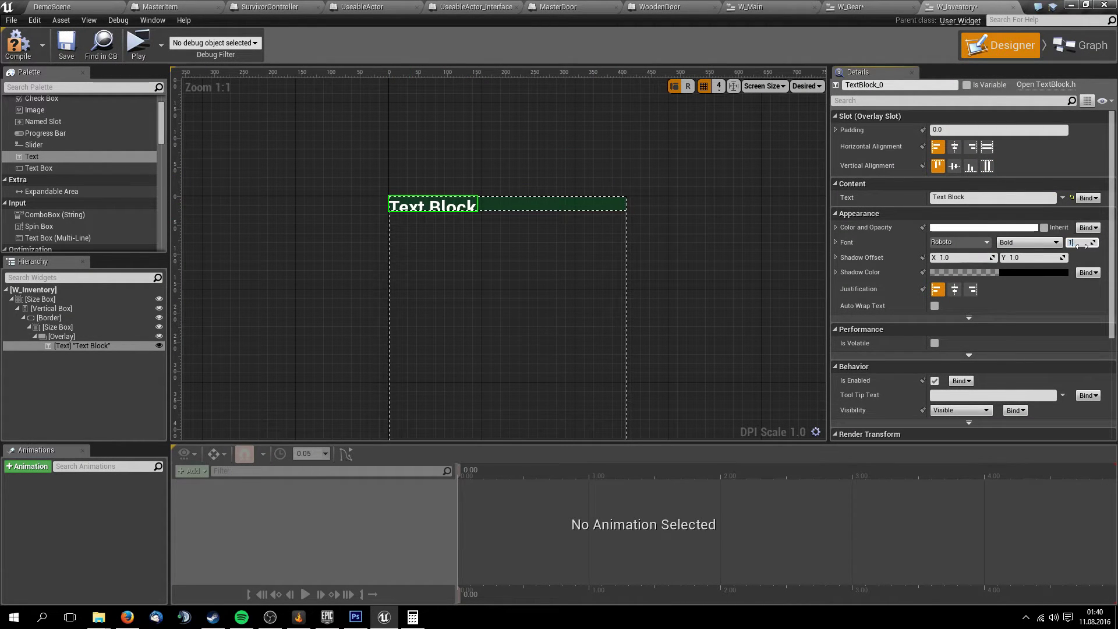
pyautogui.write('6')
pyautogui.press('Return')
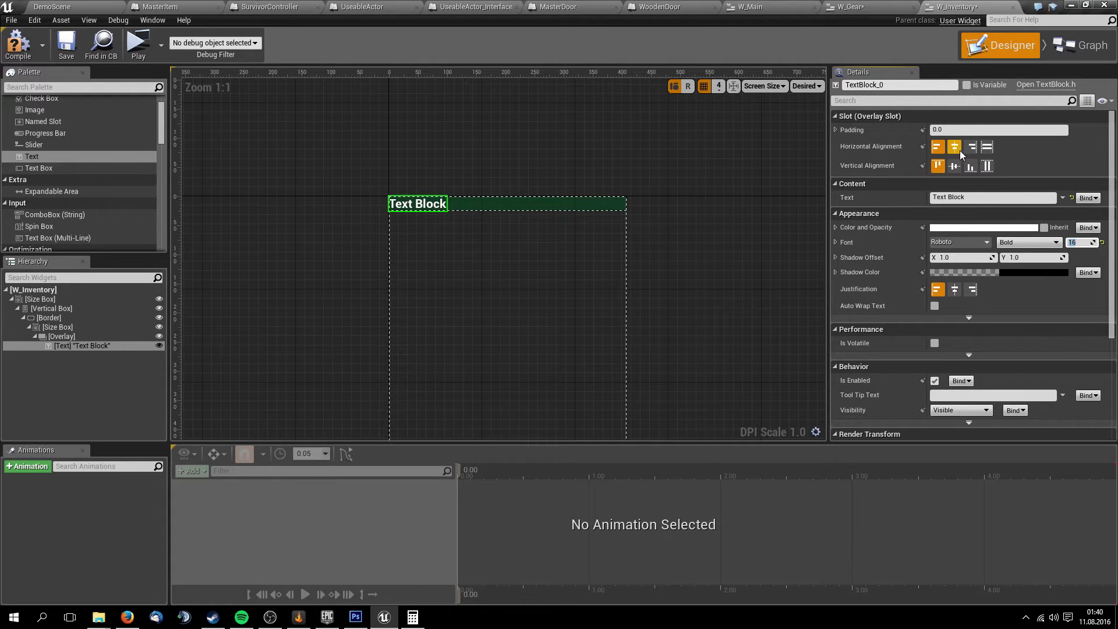
pyautogui.click(957, 149)
pyautogui.click(957, 166)
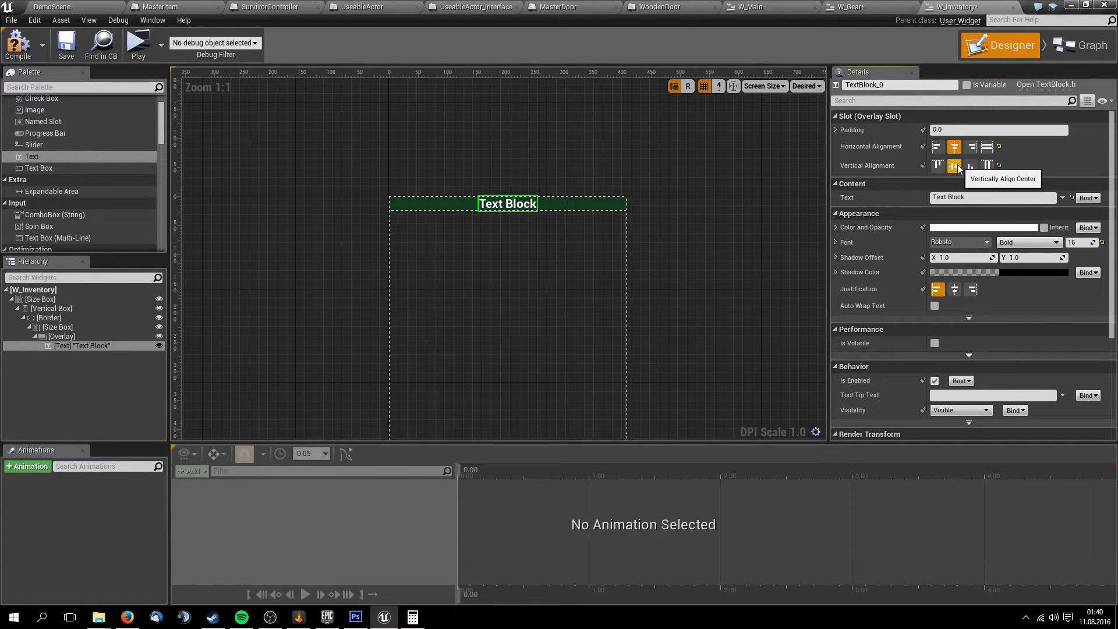
# Change the title text to 'Inventory' and drop a Button into the Overlay
pyautogui.click(990, 197)
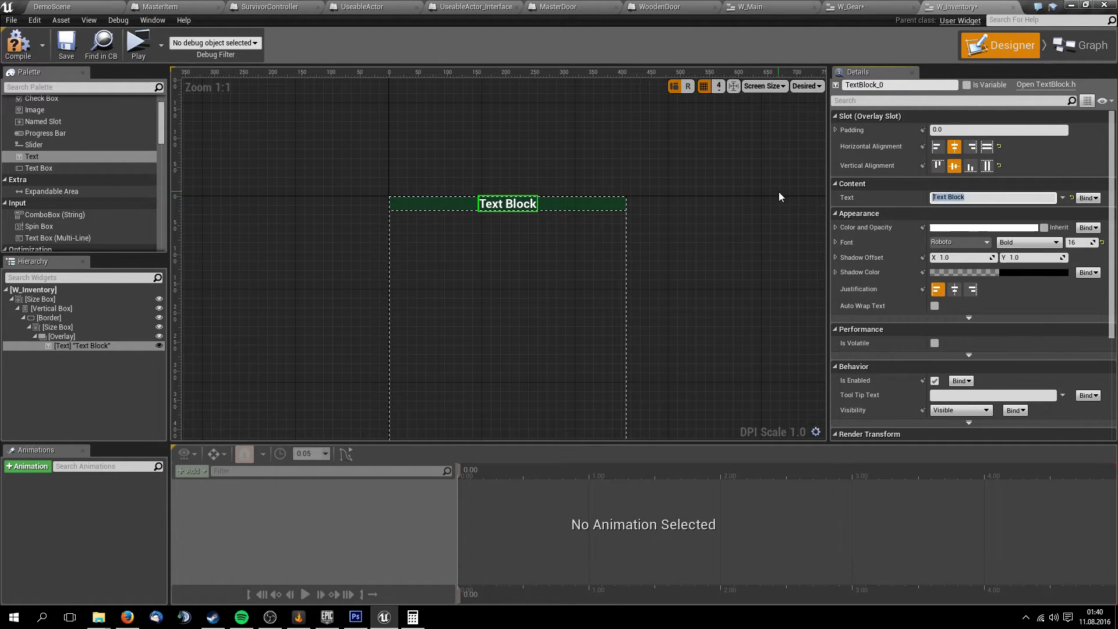
pyautogui.write('Inventory')
pyautogui.click(771, 195)
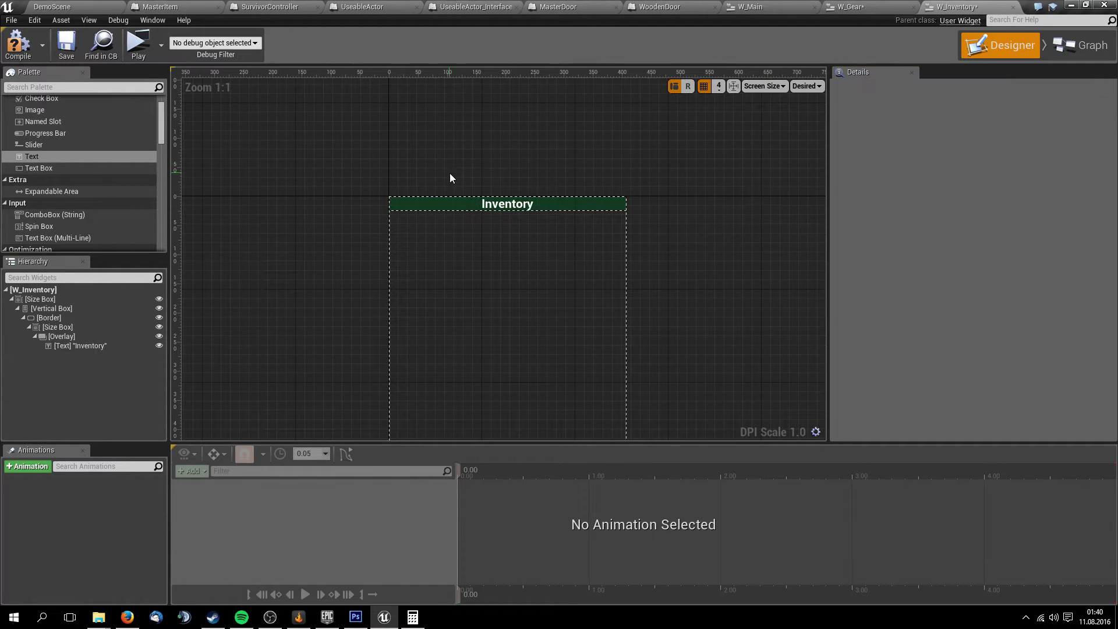
pyautogui.scroll(2, 103, 155)
pyautogui.moveTo(36, 123)
pyautogui.mouseDown()
pyautogui.moveTo(51, 331)
pyautogui.moveTo(68, 343)
pyautogui.mouseUp()
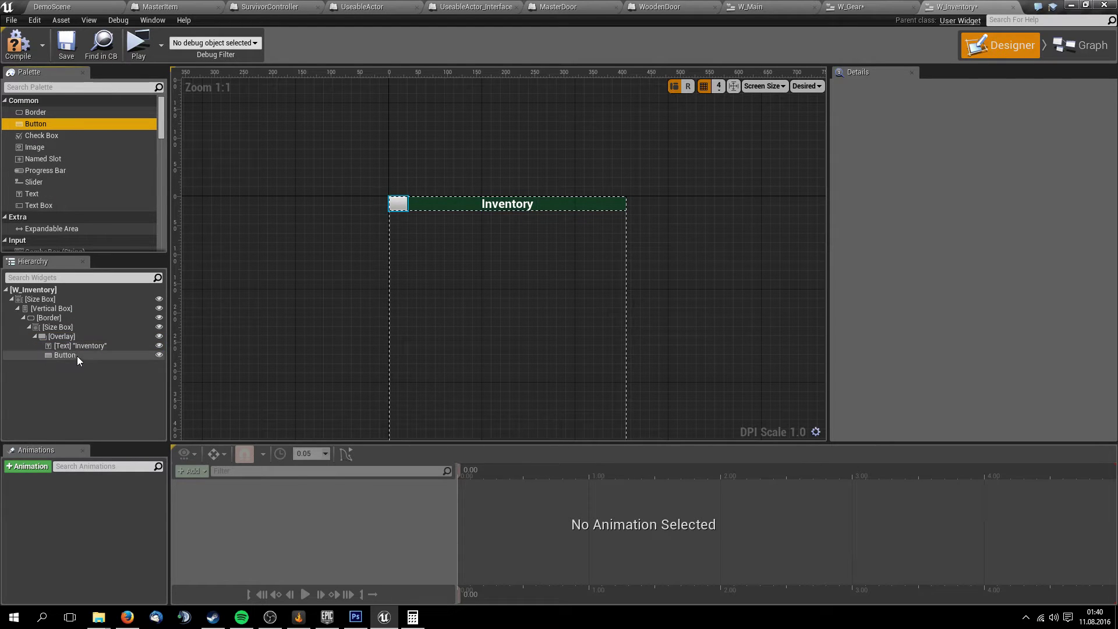
# Right-align the new button, then review W_Gear's close button alignment and Normal tint for reference
pyautogui.click(77, 355)
pyautogui.click(975, 149)
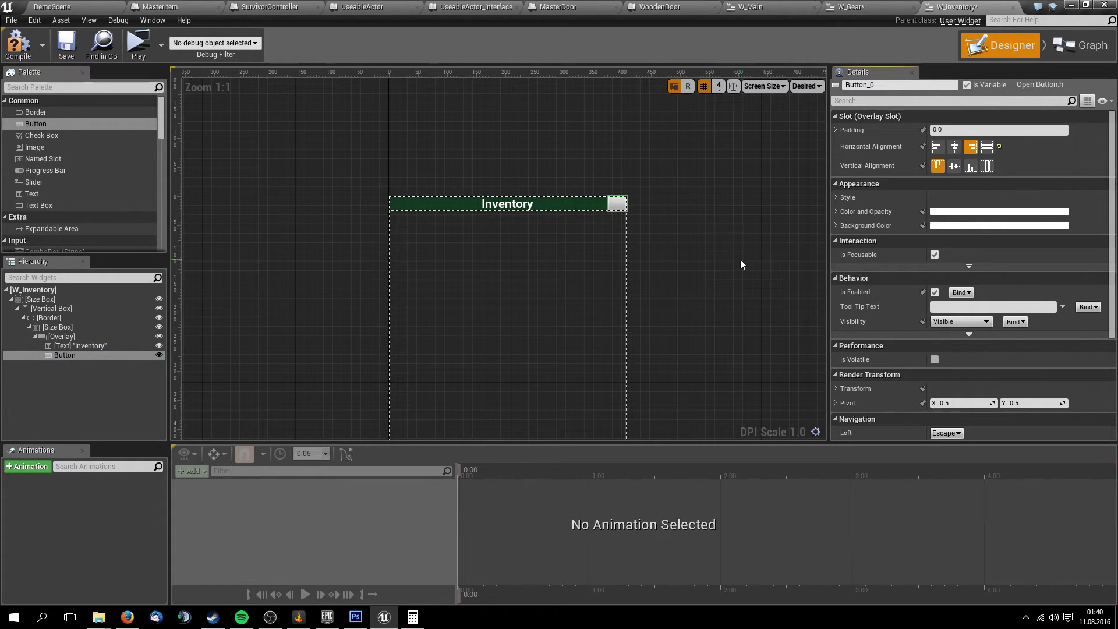
pyautogui.click(886, 5)
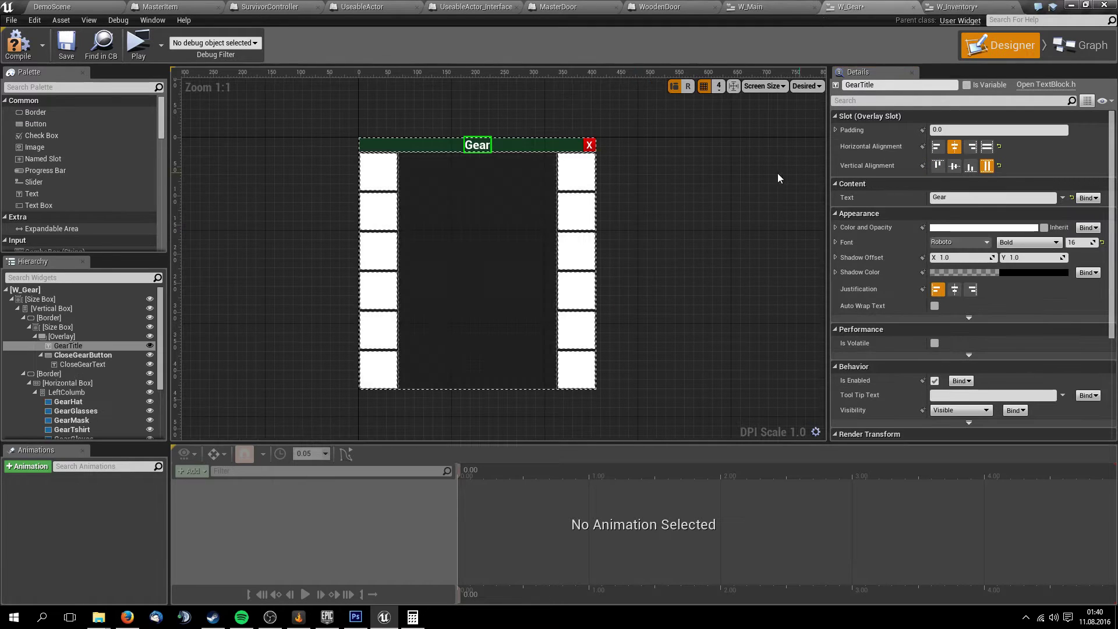
pyautogui.click(588, 147)
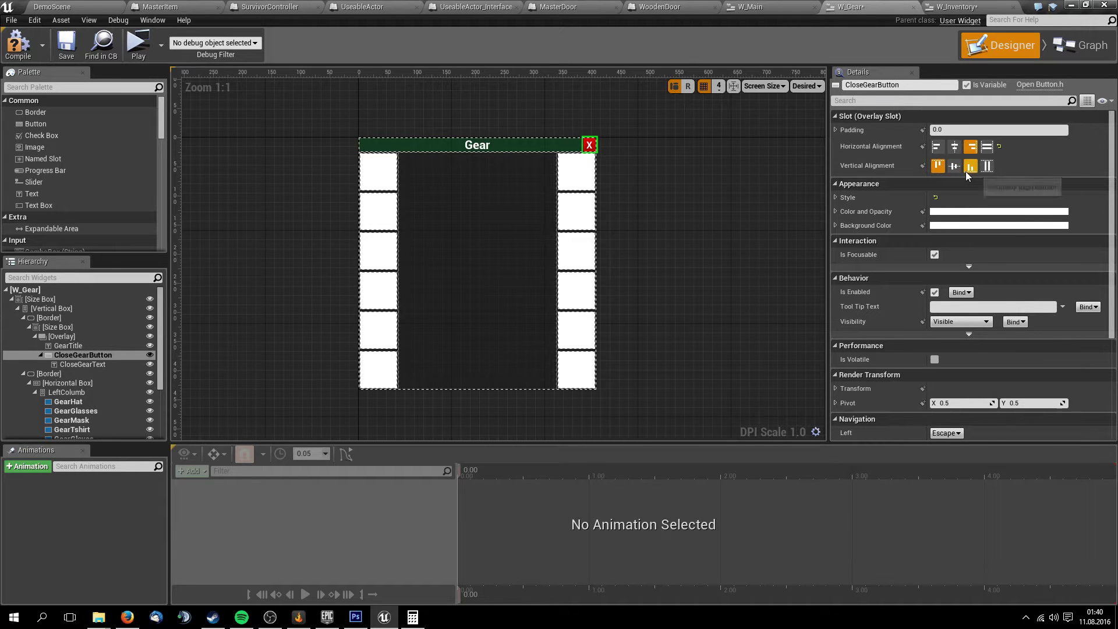
pyautogui.click(986, 167)
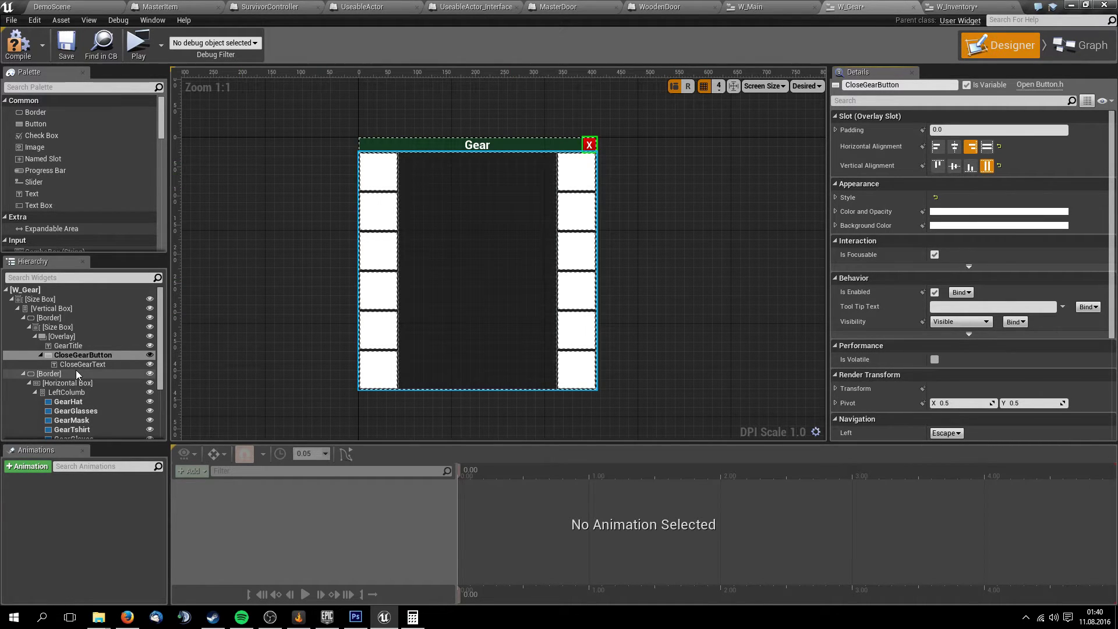
pyautogui.click(836, 197)
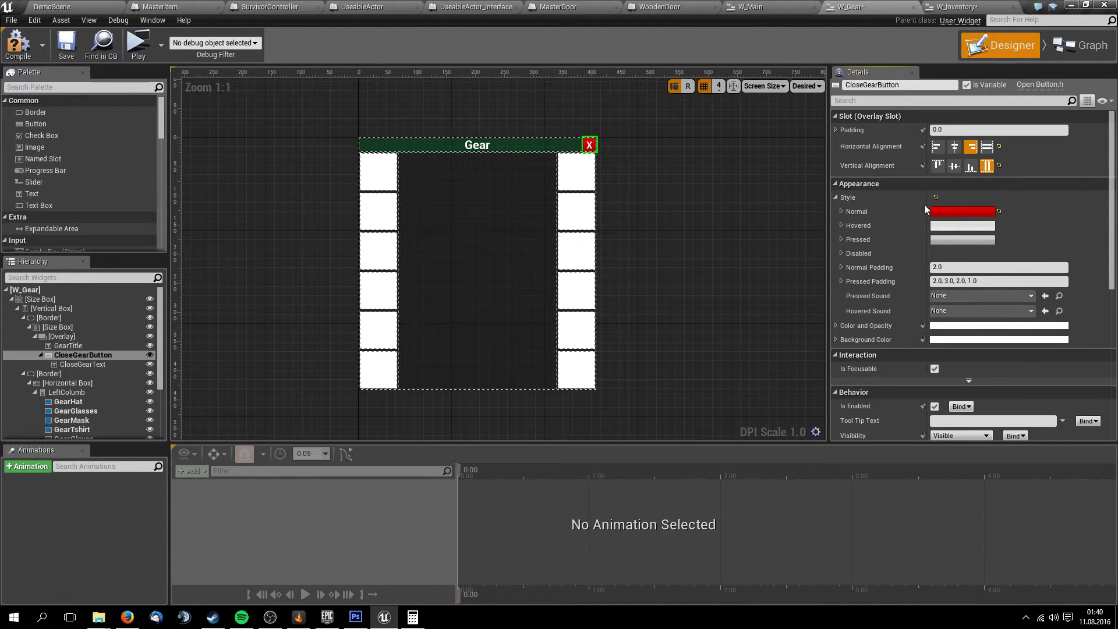
pyautogui.click(842, 211)
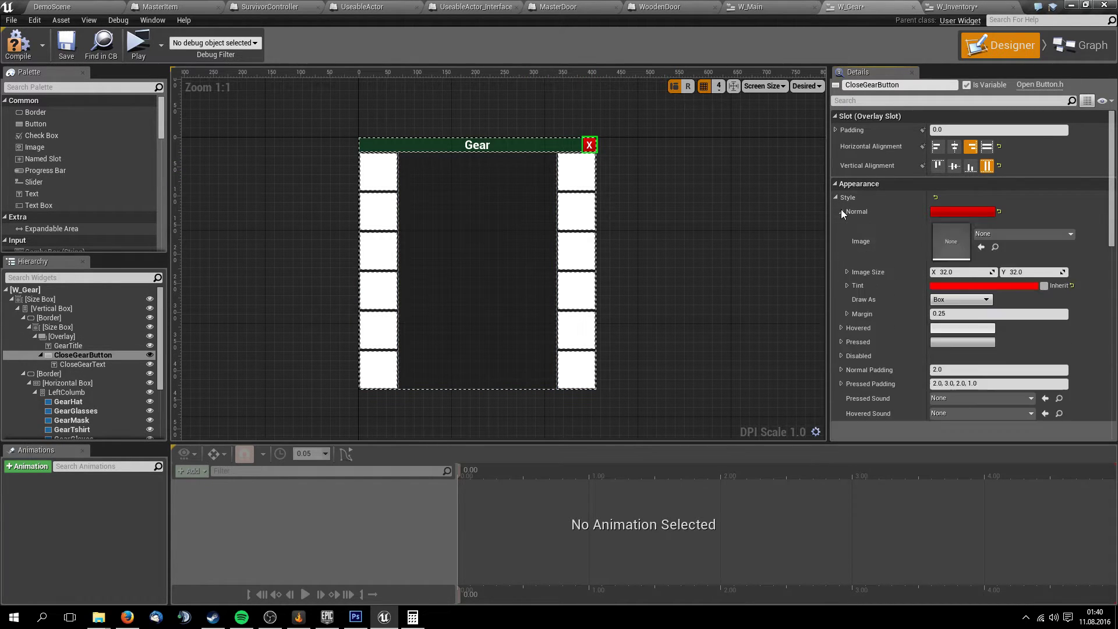
pyautogui.click(848, 286)
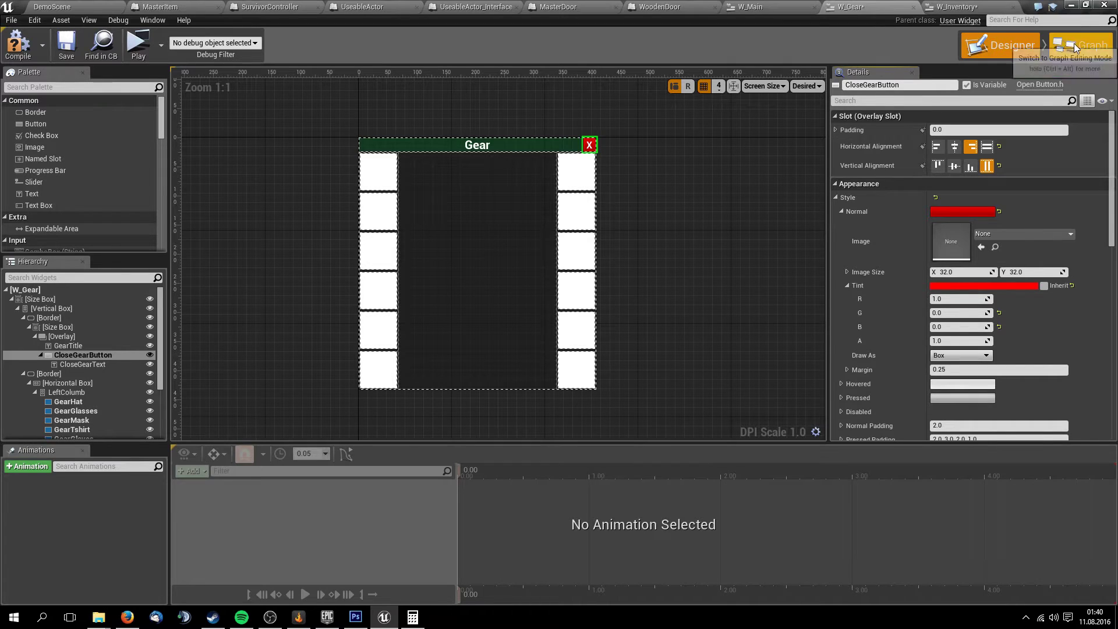
# Set the W_Inventory button's Normal tint G and B to 0, making it pure red
pyautogui.click(955, 6)
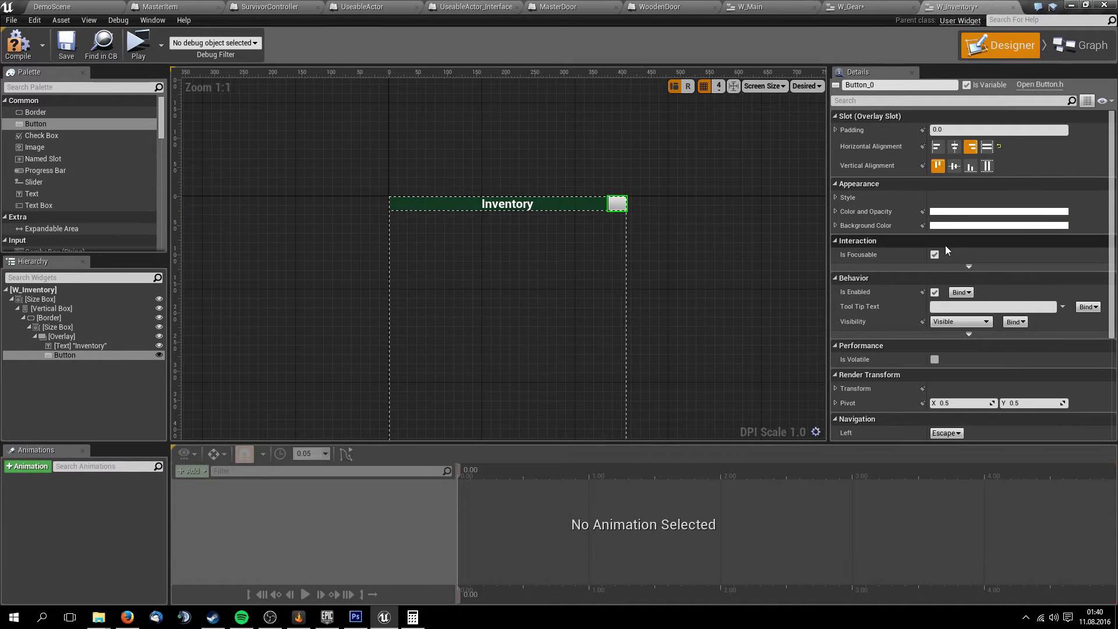
pyautogui.click(835, 197)
pyautogui.click(841, 212)
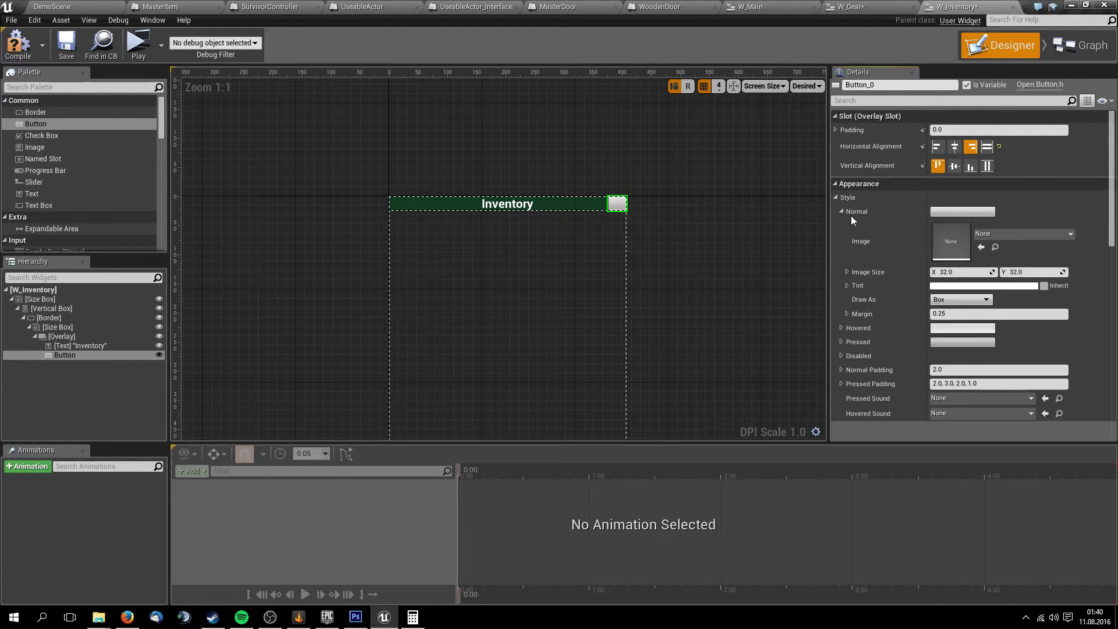
pyautogui.click(847, 285)
pyautogui.click(953, 300)
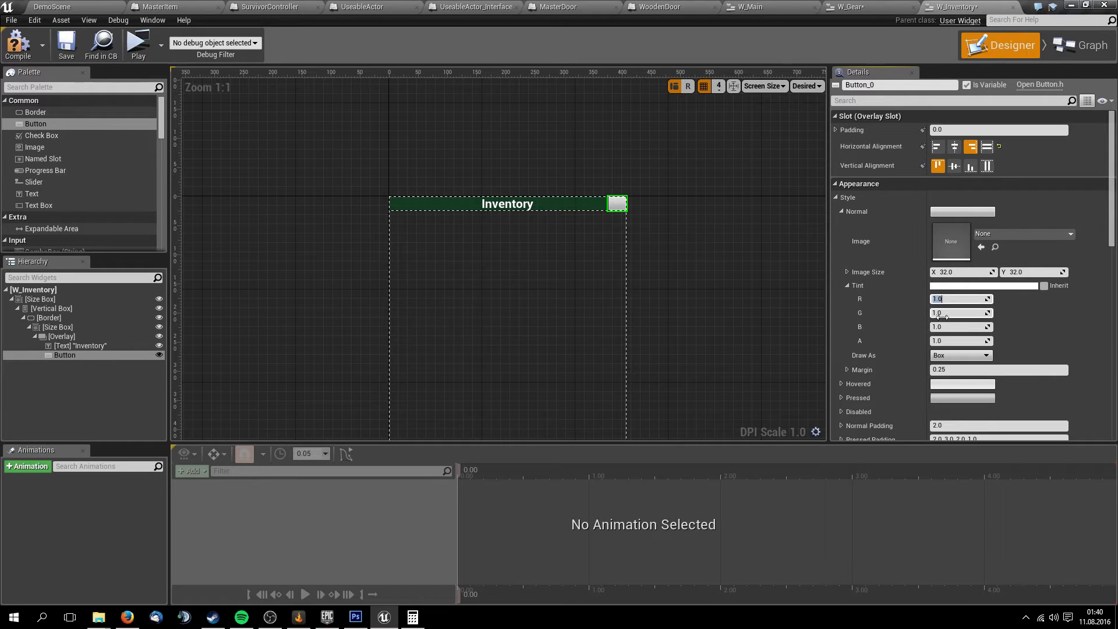
pyautogui.click(950, 314)
pyautogui.write('0')
pyautogui.press('Tab')
pyautogui.write('0')
pyautogui.press('Return')
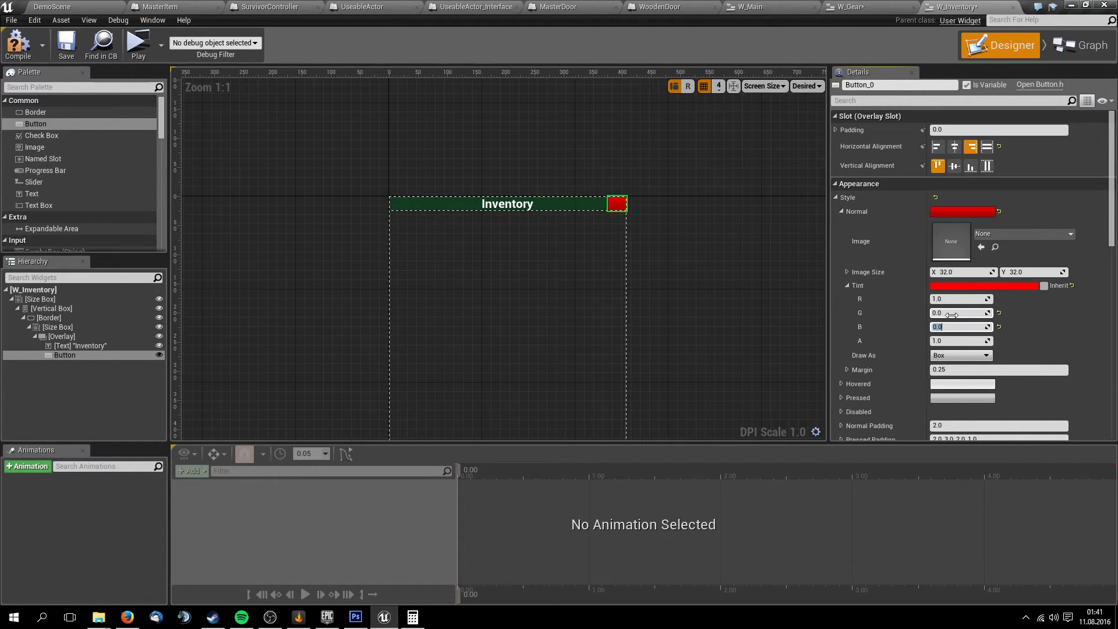
pyautogui.click(550, 231)
pyautogui.scroll(1, 697, 219)
pyautogui.scroll(2, 609, 237)
pyautogui.scroll(2, 641, 212)
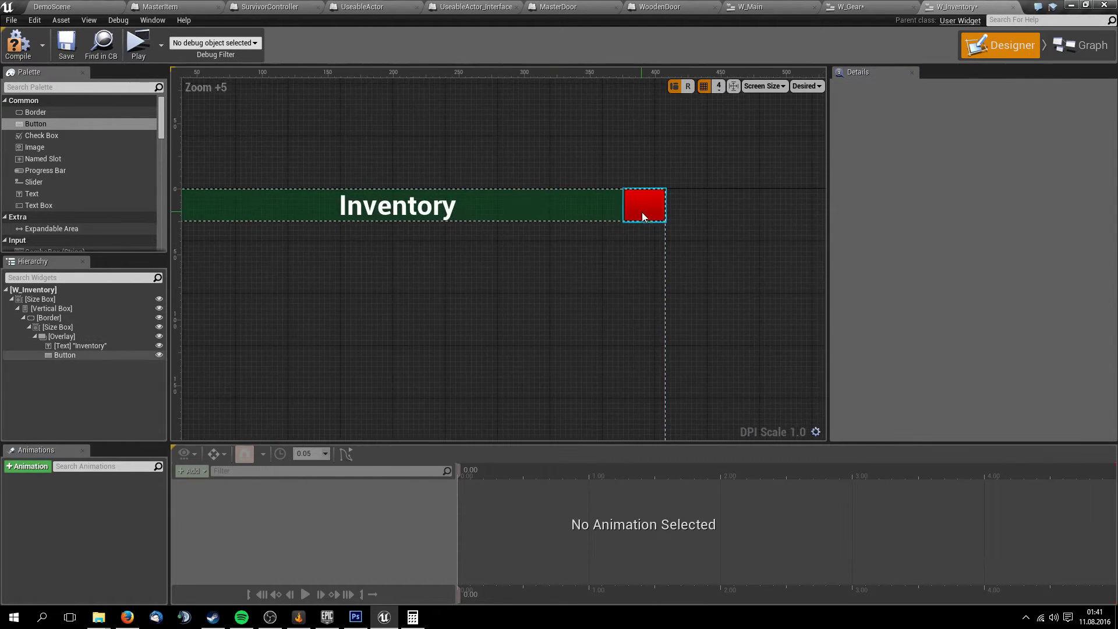
pyautogui.click(641, 212)
pyautogui.moveTo(54, 193); pyautogui.dragTo(643, 202)
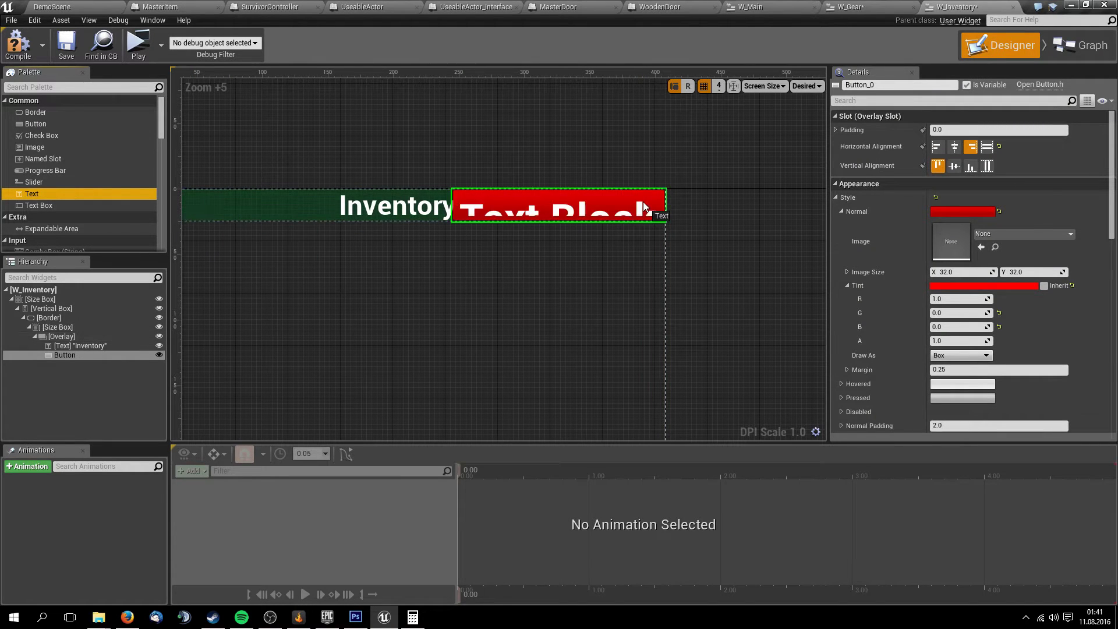
pyautogui.click(955, 197)
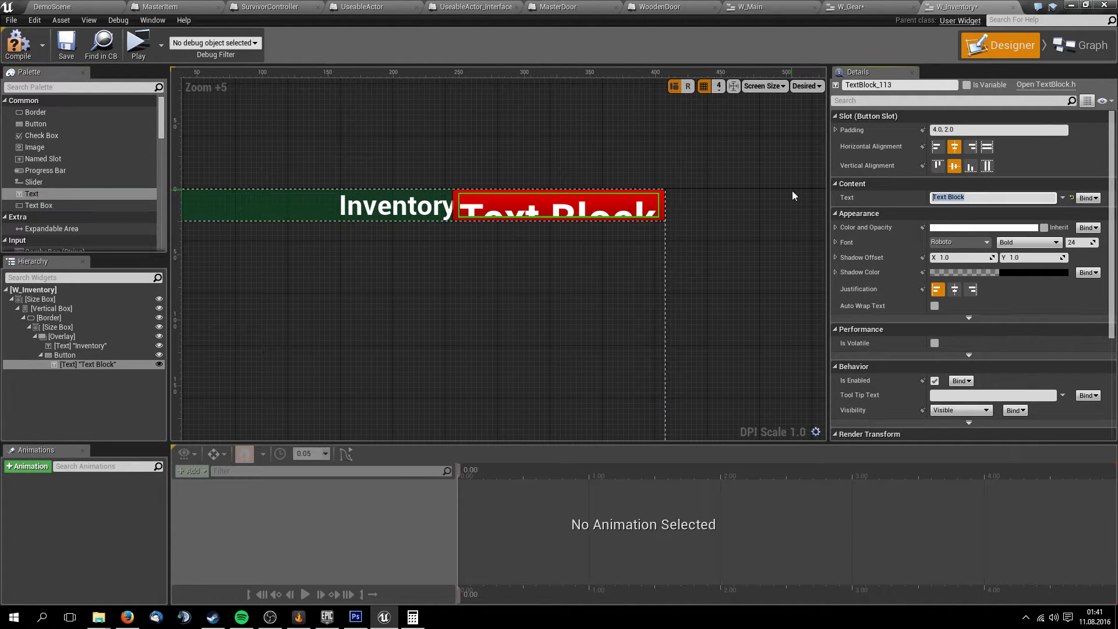
pyautogui.click(878, 6)
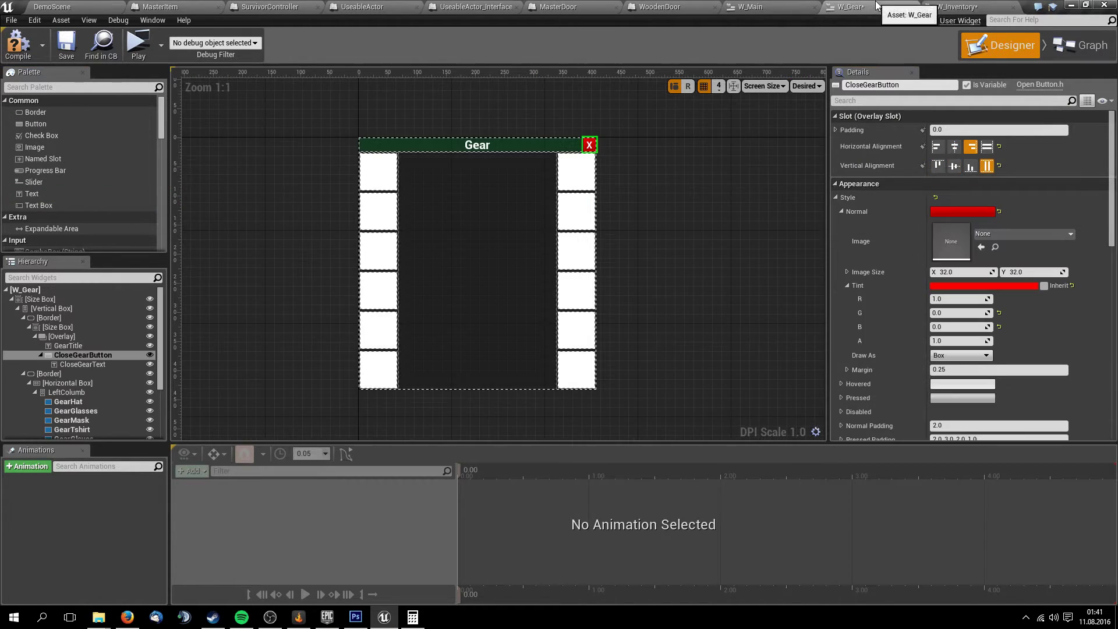
pyautogui.click(973, 4)
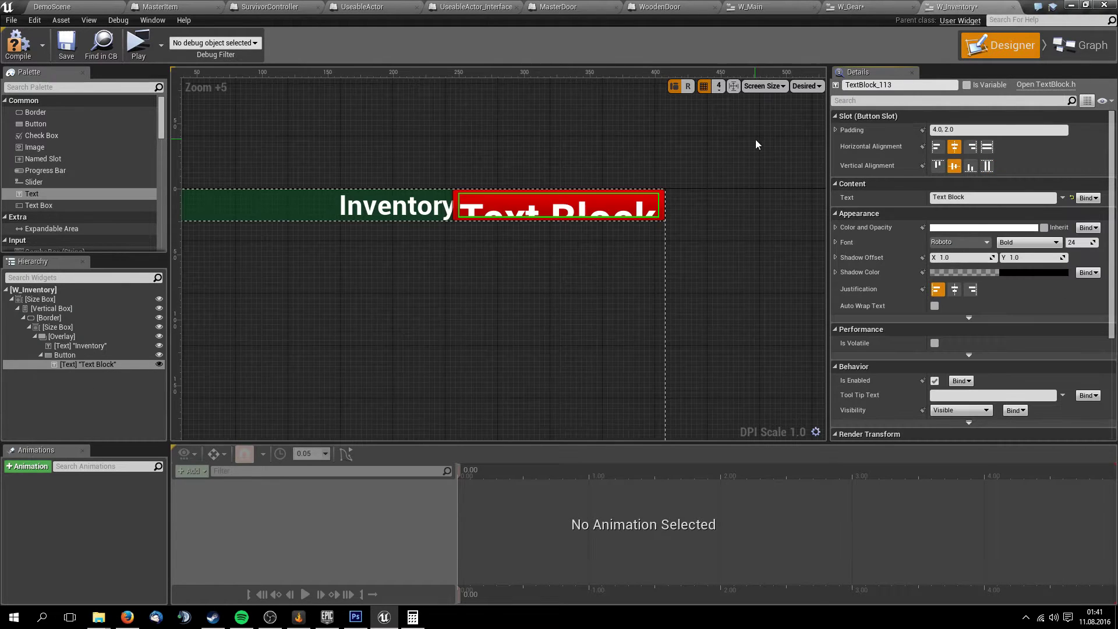
pyautogui.click(961, 197)
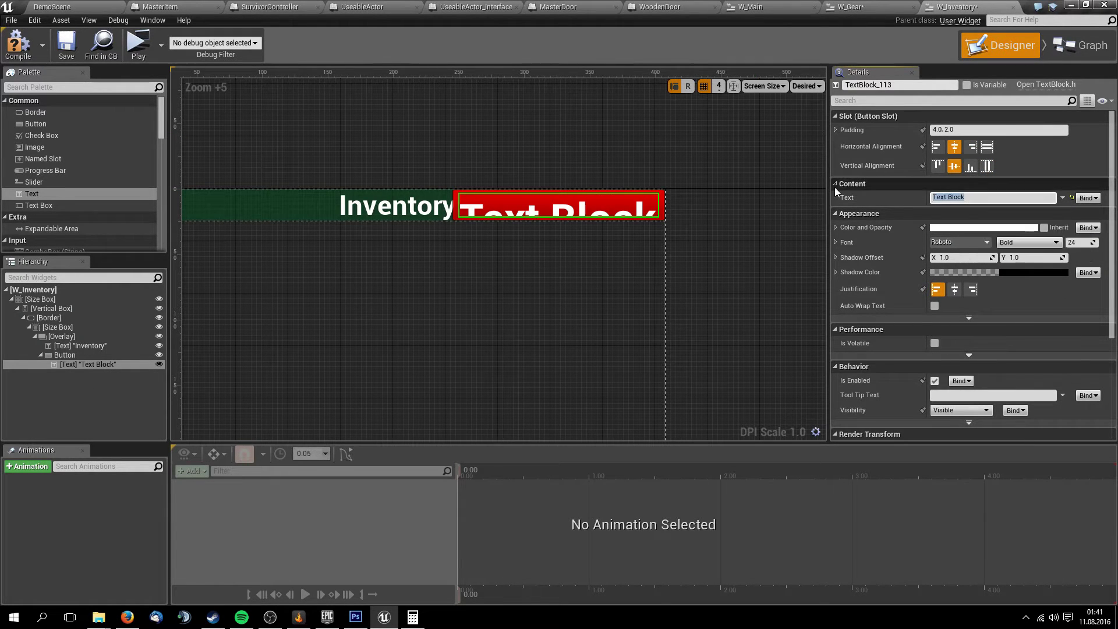
pyautogui.write('X')
pyautogui.click(845, 6)
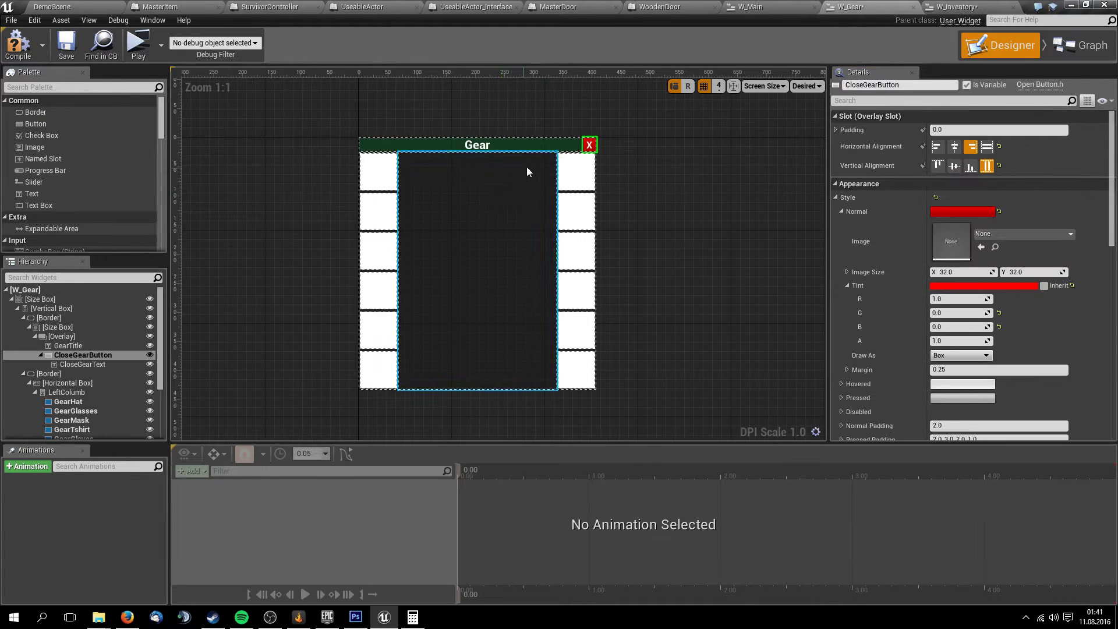
pyautogui.click(590, 144)
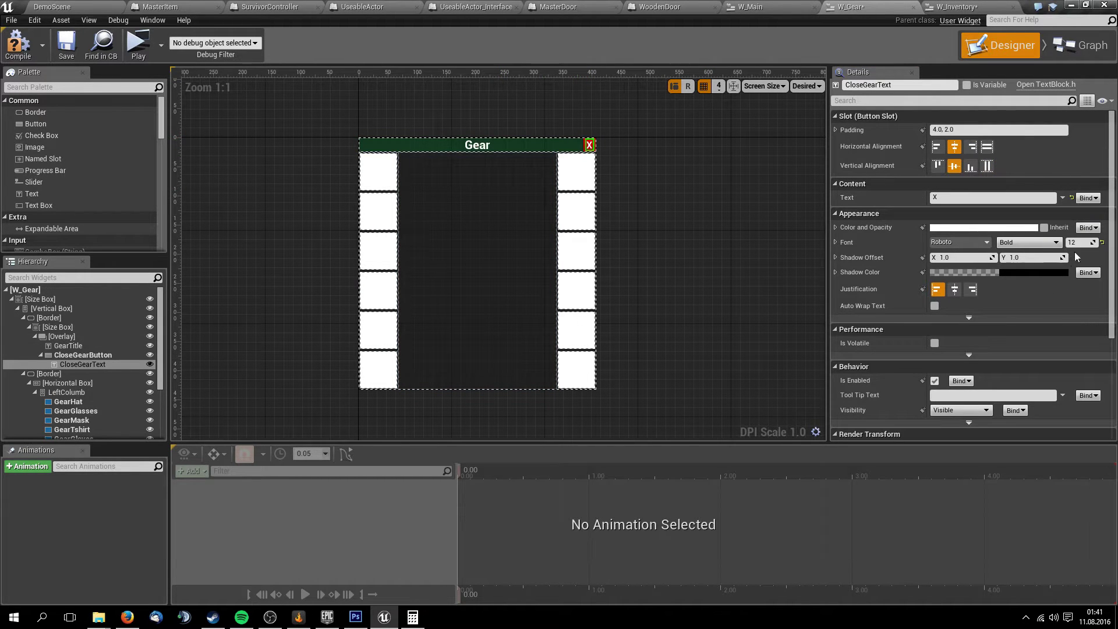
pyautogui.click(979, 7)
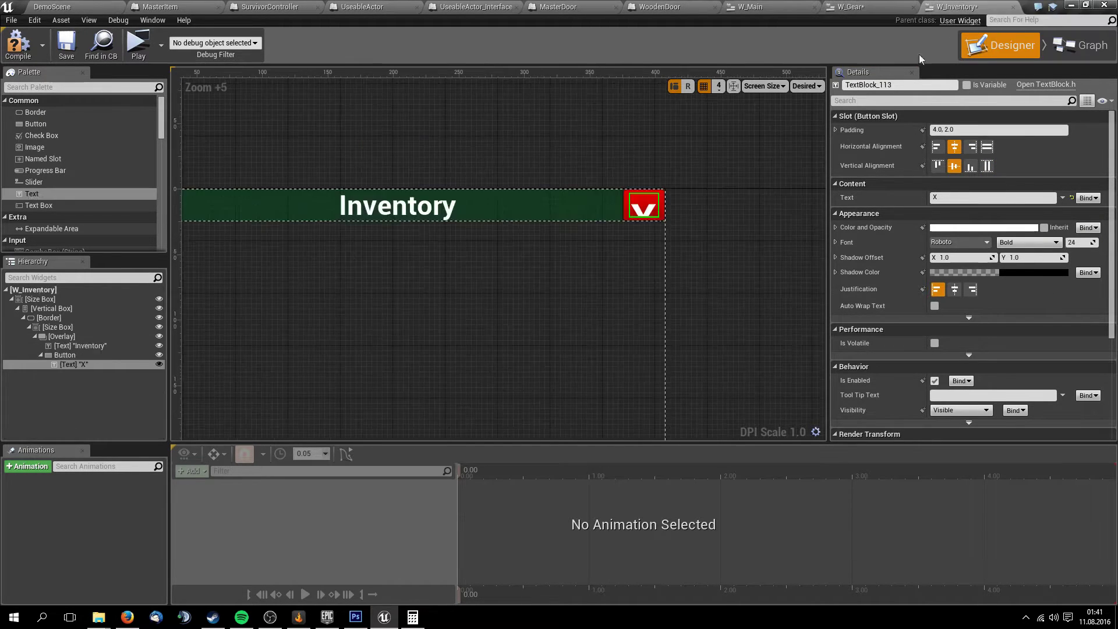
pyautogui.click(1078, 242)
pyautogui.write('12')
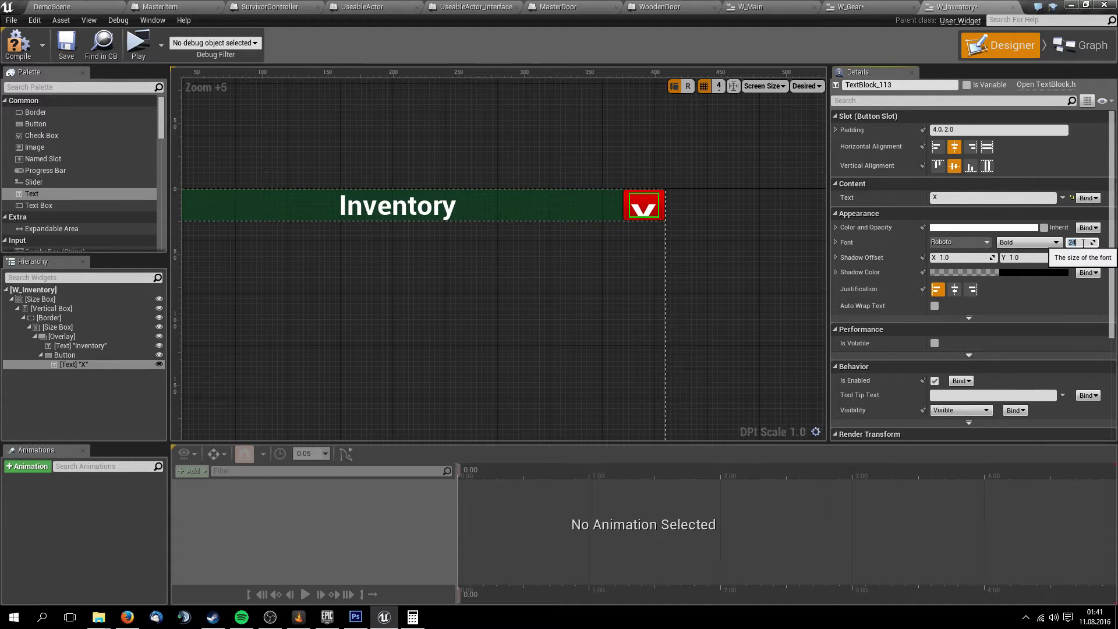
pyautogui.press('Return')
pyautogui.click(747, 270)
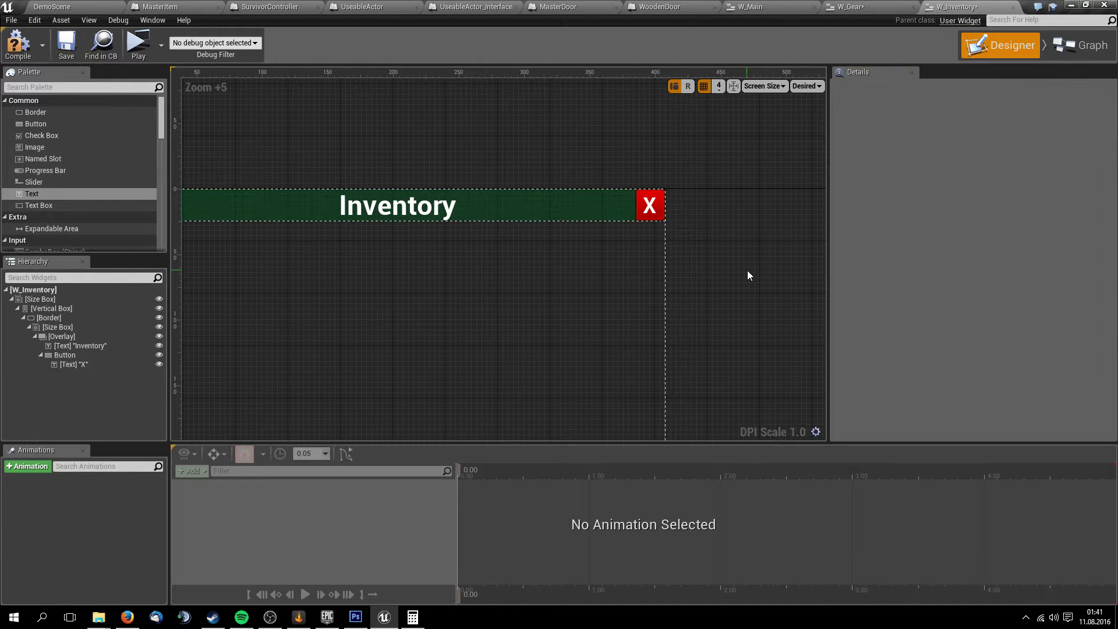
pyautogui.scroll(-2, 757, 256)
pyautogui.scroll(-2, 643, 254)
pyautogui.scroll(-2, 618, 227)
pyautogui.click(583, 222)
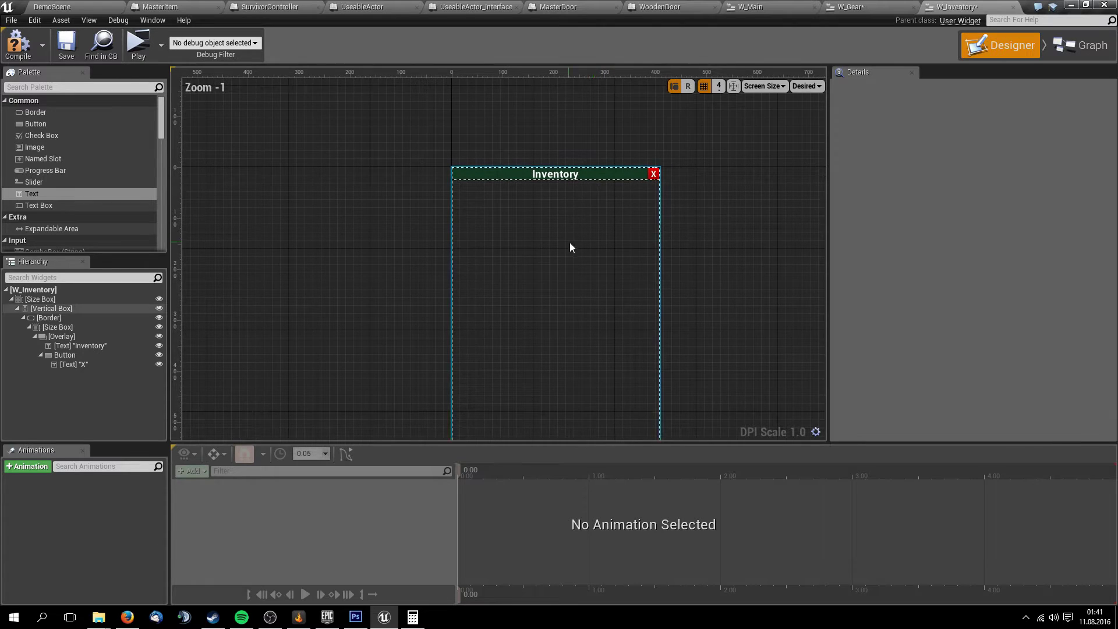
pyautogui.moveTo(571, 244); pyautogui.dragTo(551, 275, button='right')
pyautogui.scroll(2, 518, 282)
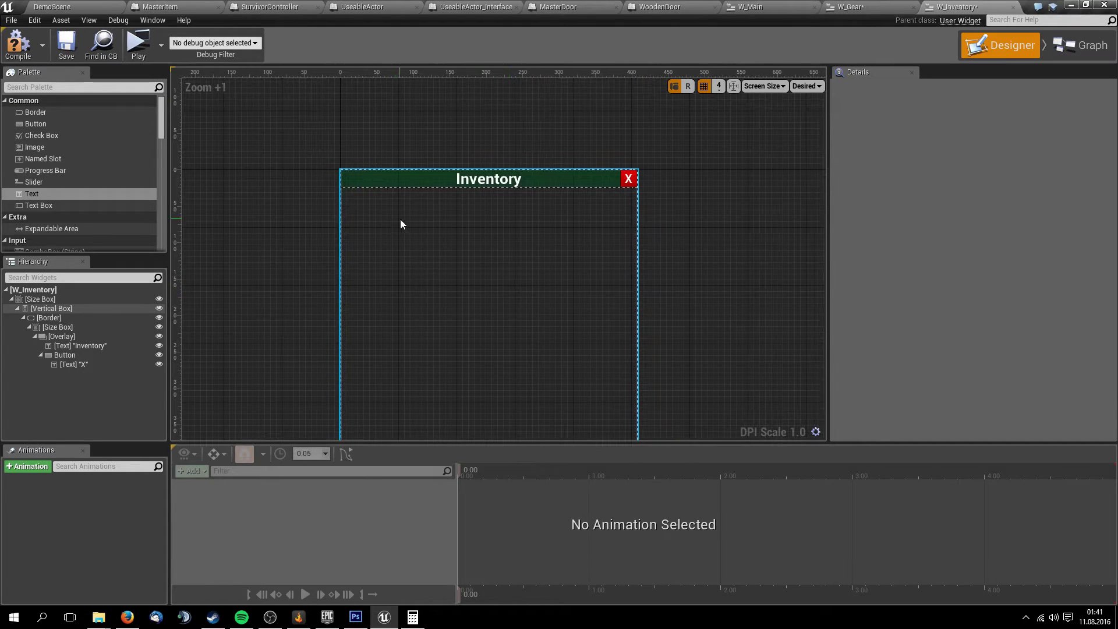
pyautogui.moveTo(401, 223); pyautogui.dragTo(385, 191, button='right')
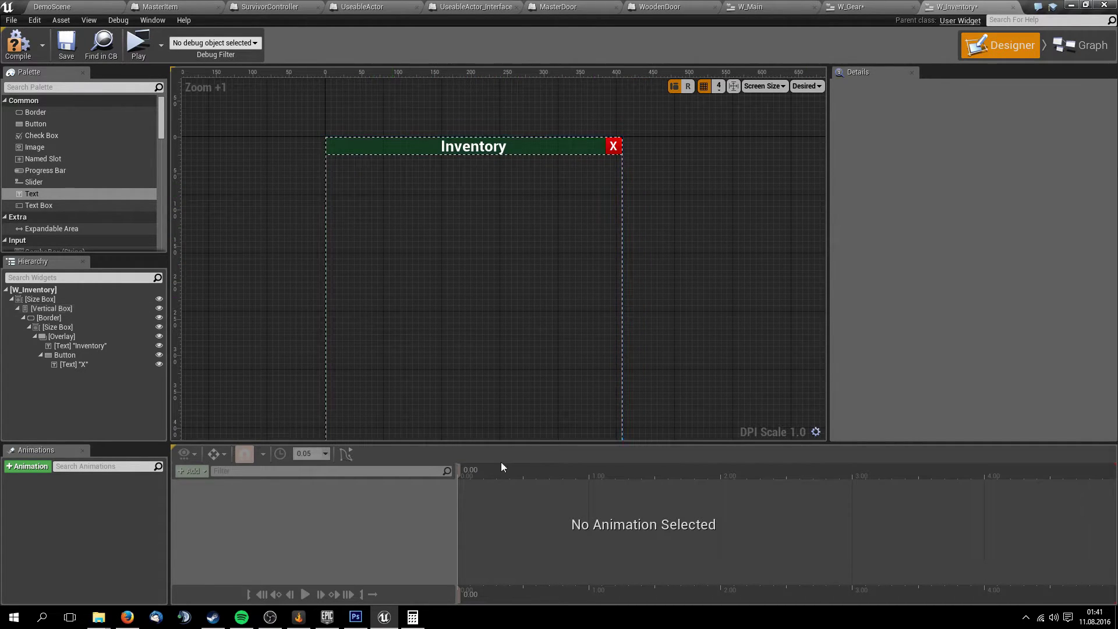
pyautogui.scroll(-1, 529, 236)
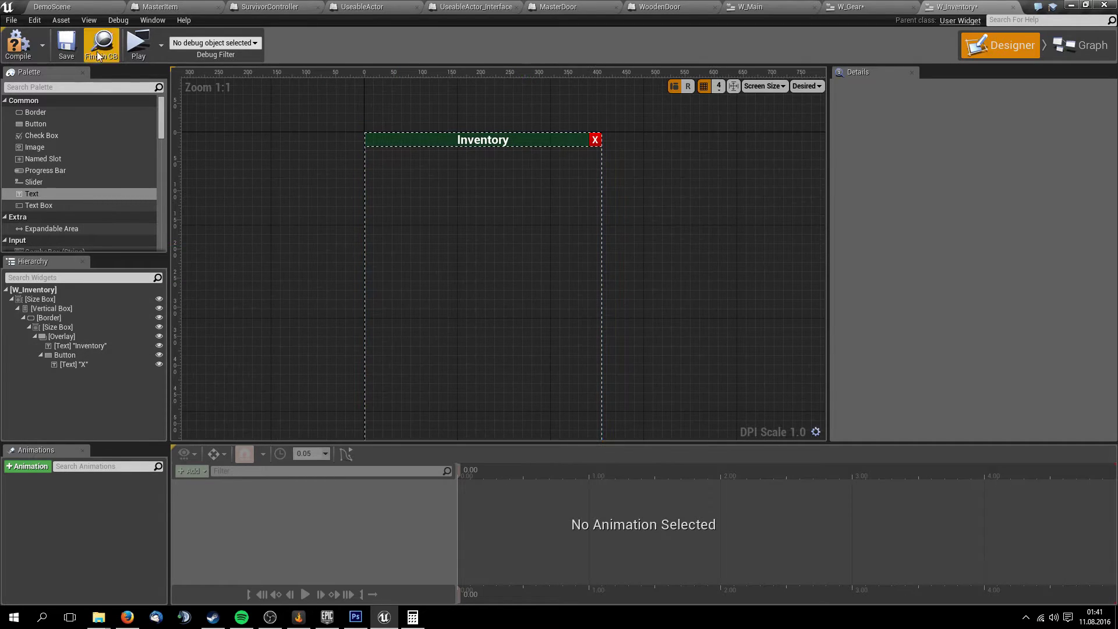
# Add a Scroll Box to the Vertical Box and set its size to Fill
pyautogui.scroll(-2, 96, 201)
pyautogui.scroll(-2, 96, 197)
pyautogui.scroll(-2, 96, 198)
pyautogui.scroll(-2, 97, 198)
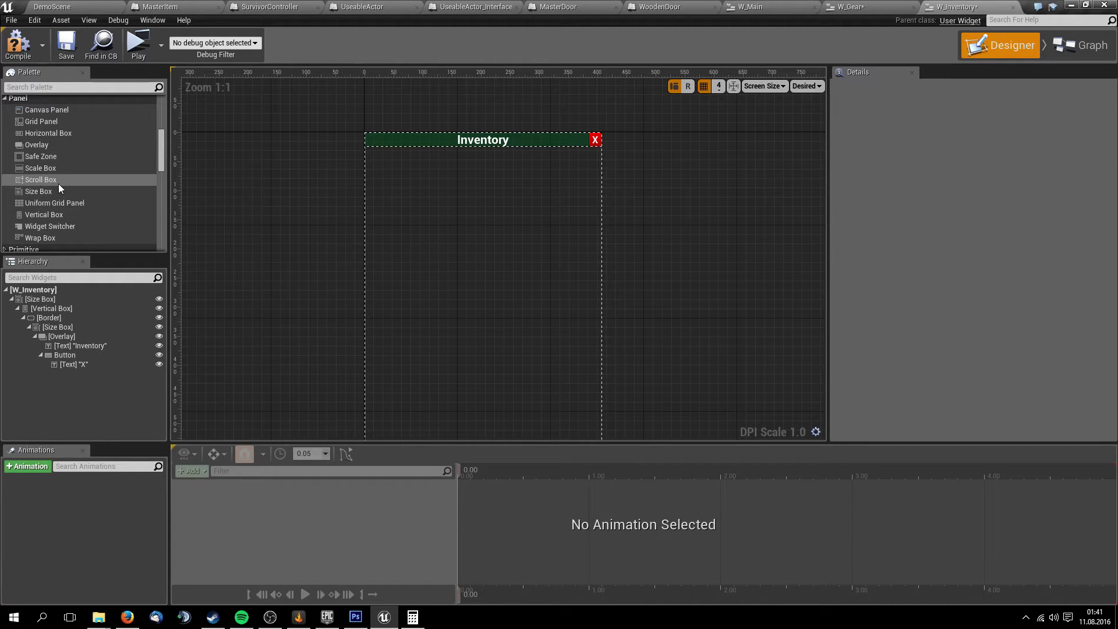
pyautogui.moveTo(53, 183); pyautogui.dragTo(66, 361)
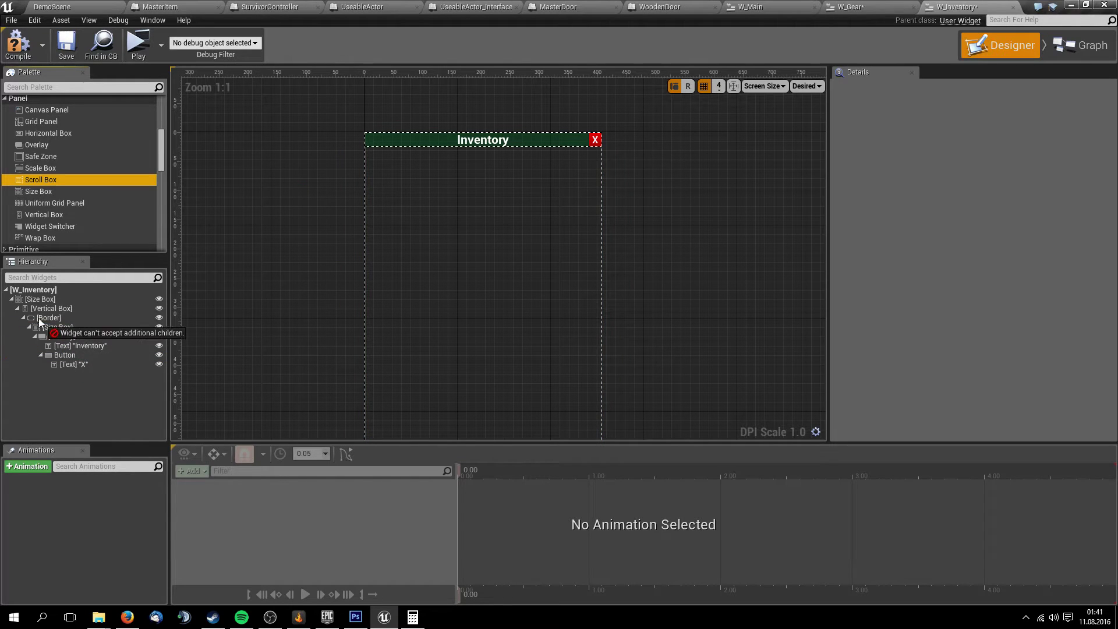
pyautogui.moveTo(66, 360)
pyautogui.mouseDown()
pyautogui.moveTo(44, 313)
pyautogui.moveTo(40, 330)
pyautogui.mouseUp()
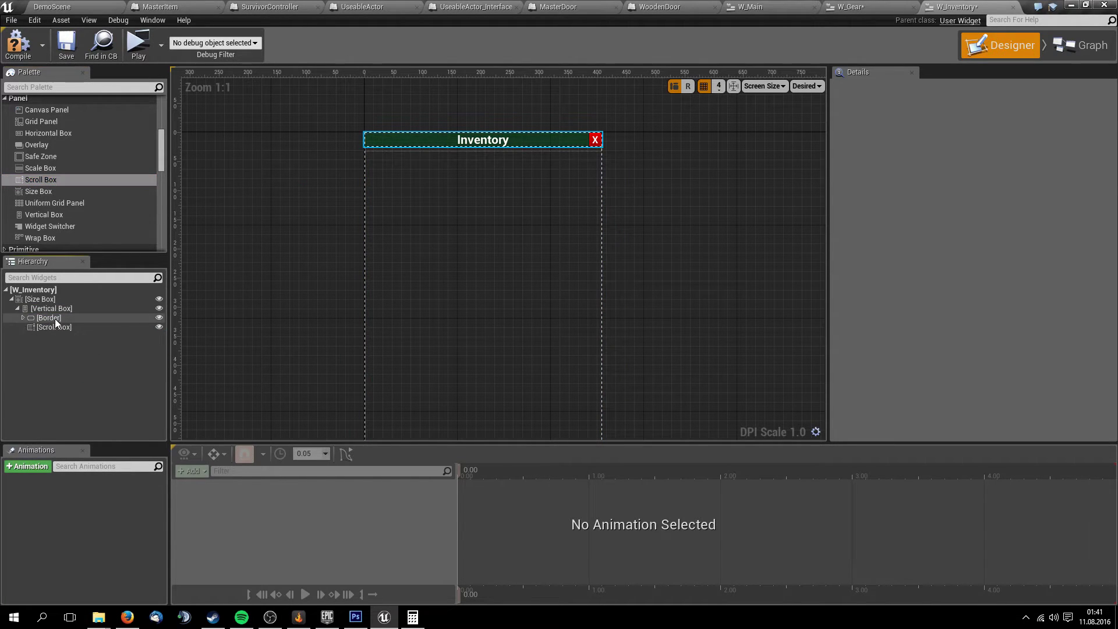
pyautogui.click(463, 138)
pyautogui.scroll(-3, 503, 219)
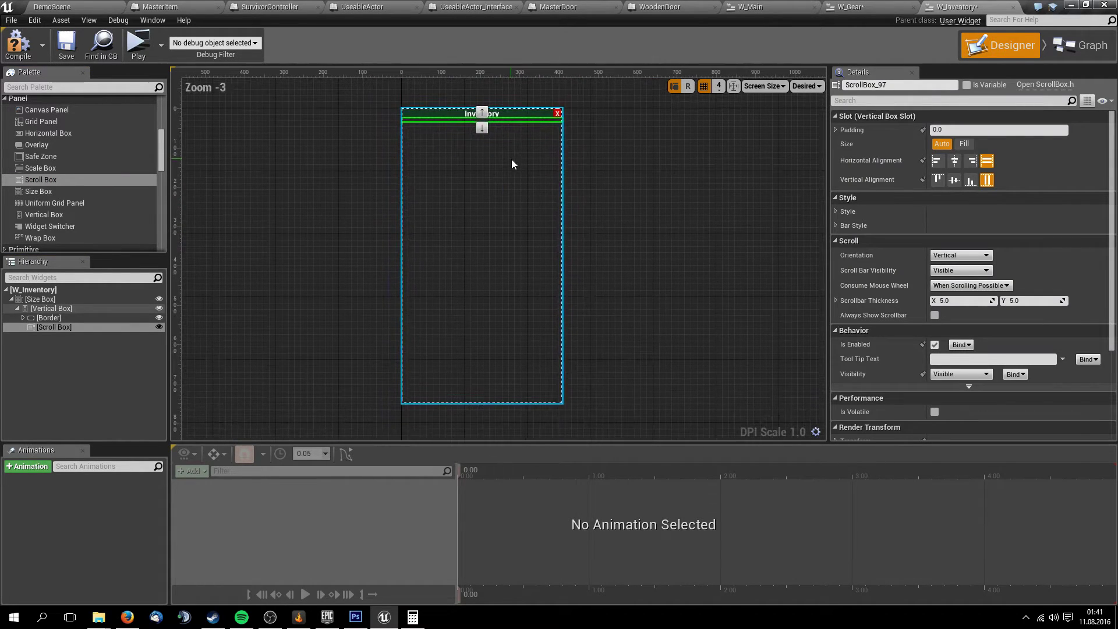
pyautogui.click(963, 144)
pyautogui.moveTo(500, 206); pyautogui.dragTo(525, 214, button='right')
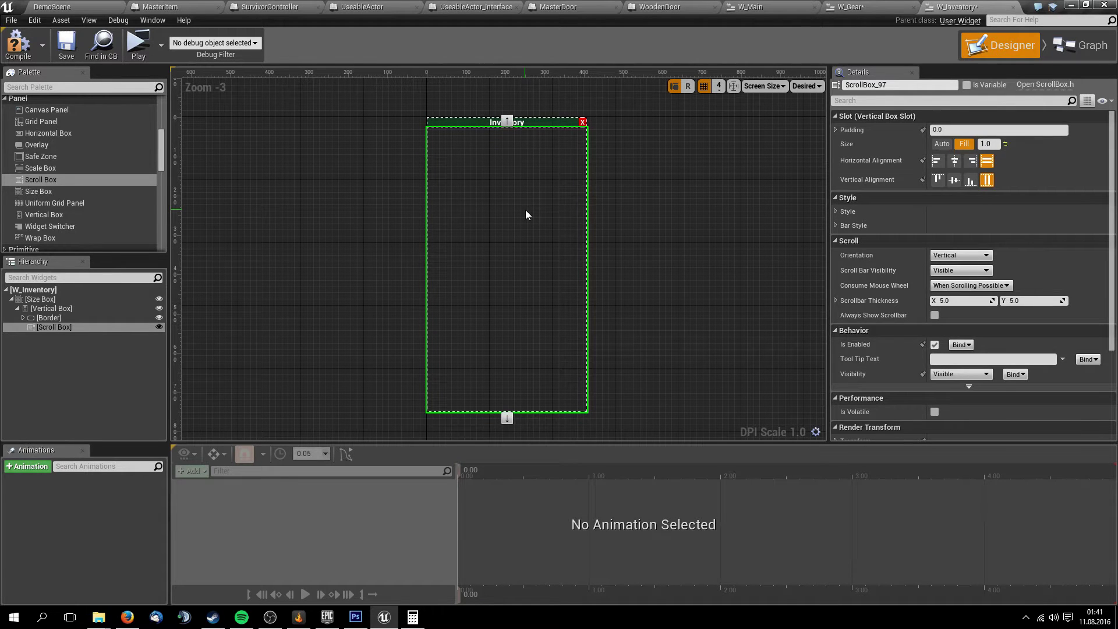
# Delete the Scroll Box and drag a Border into the Vertical Box instead
pyautogui.click(52, 318)
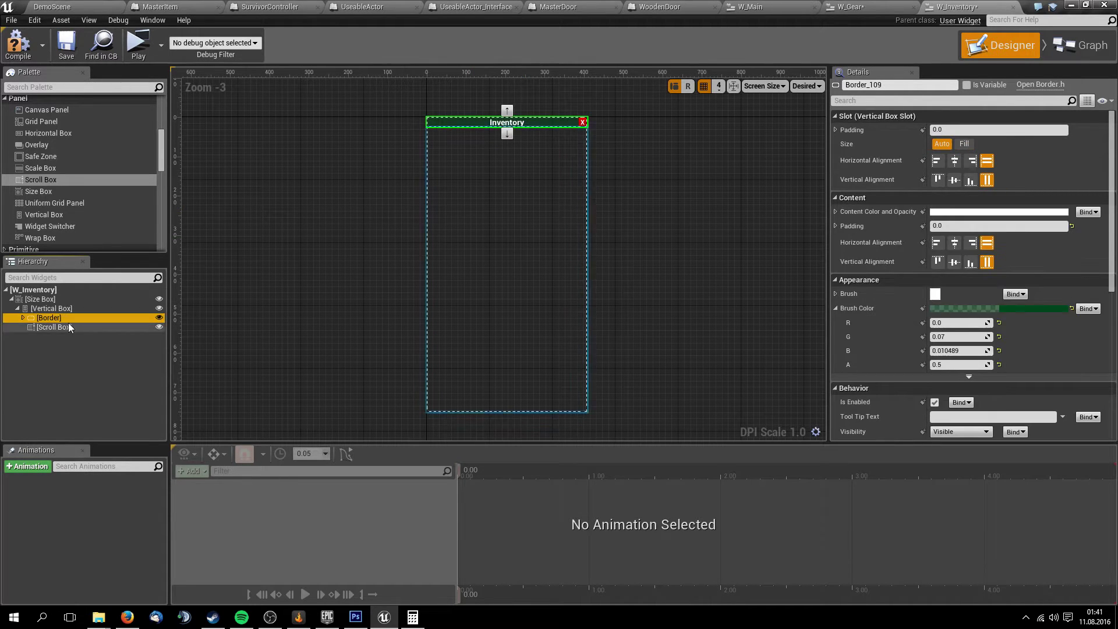
pyautogui.click(68, 323)
pyautogui.press('Delete')
pyautogui.scroll(3, 43, 105)
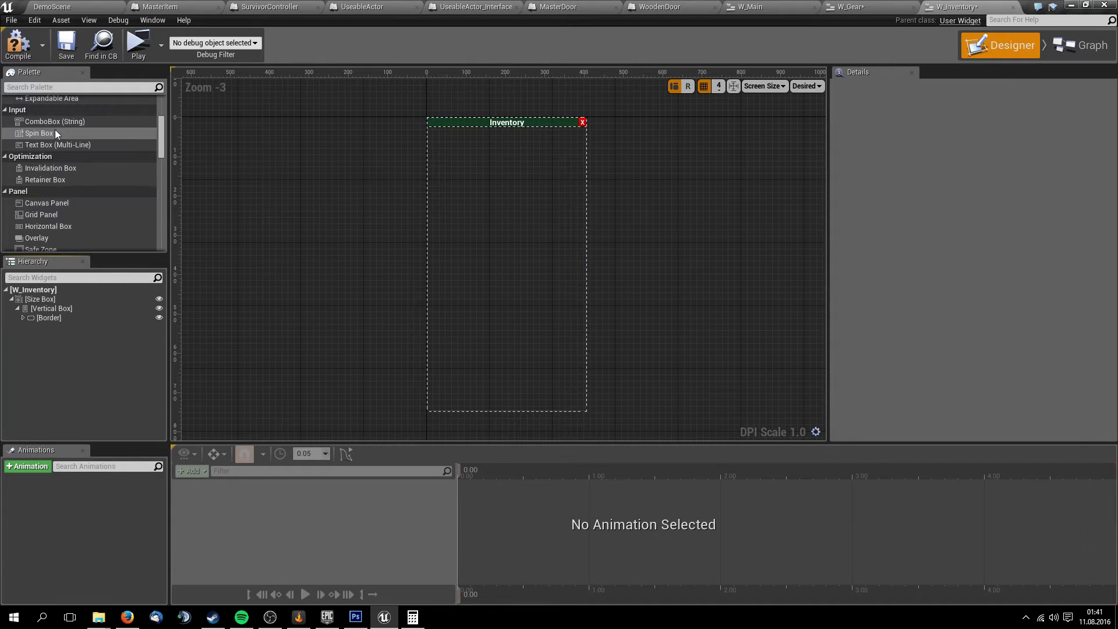
pyautogui.scroll(2, 55, 133)
pyautogui.scroll(2, 55, 133)
pyautogui.moveTo(32, 113)
pyautogui.mouseDown()
pyautogui.moveTo(77, 382)
pyautogui.moveTo(40, 307)
pyautogui.moveTo(57, 329)
pyautogui.mouseUp()
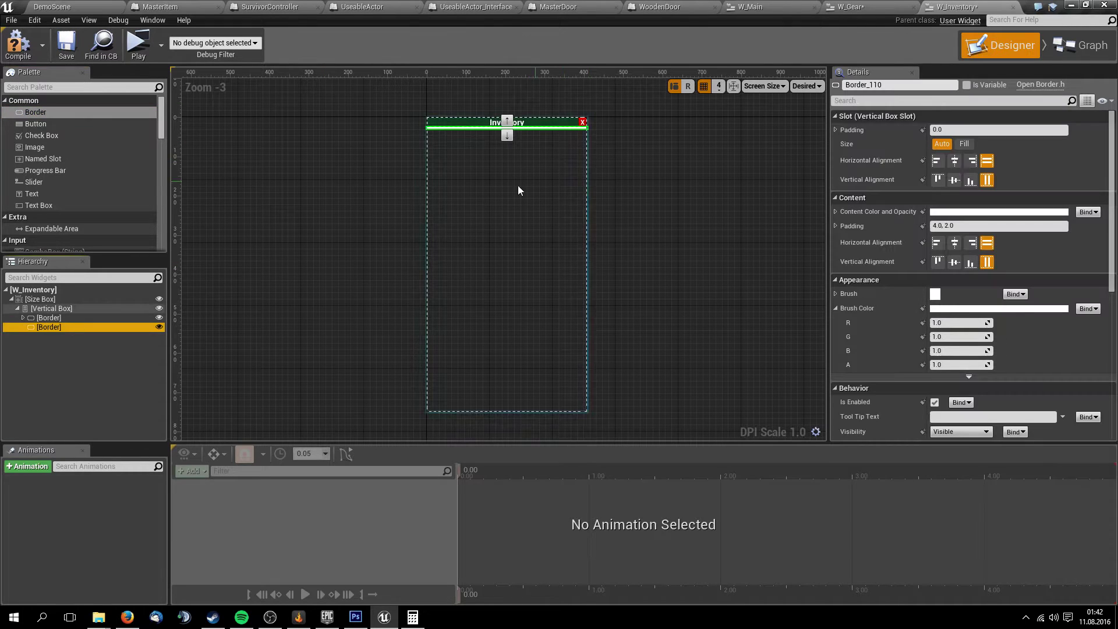
# Set the new Border's slot size to Fill and check the Scroll Box inside it
pyautogui.click(964, 144)
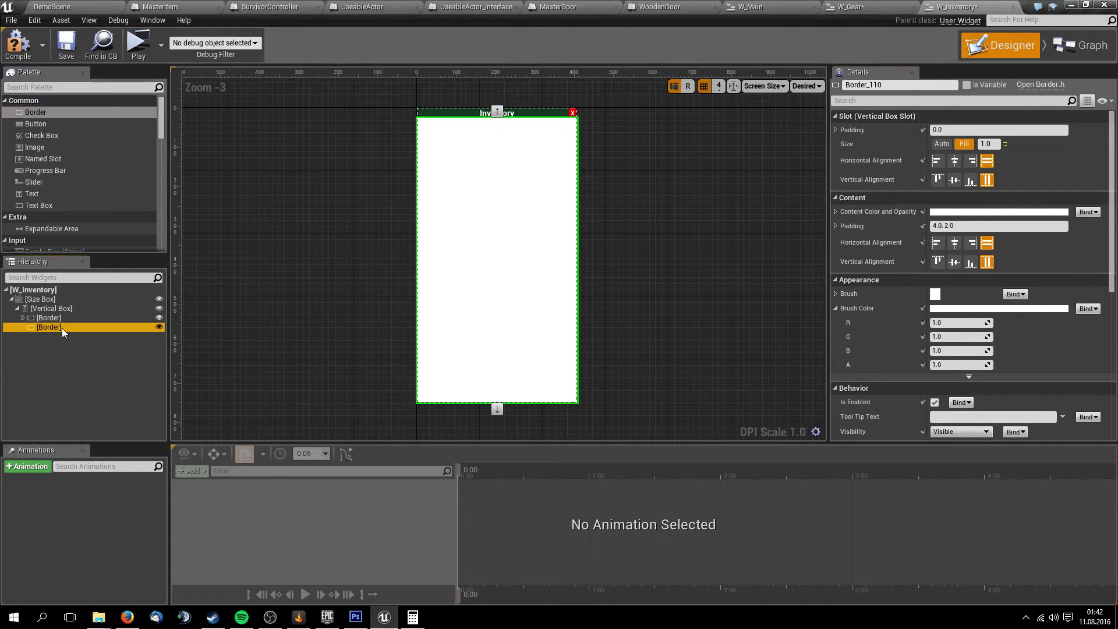
pyautogui.click(23, 327)
pyautogui.click(87, 336)
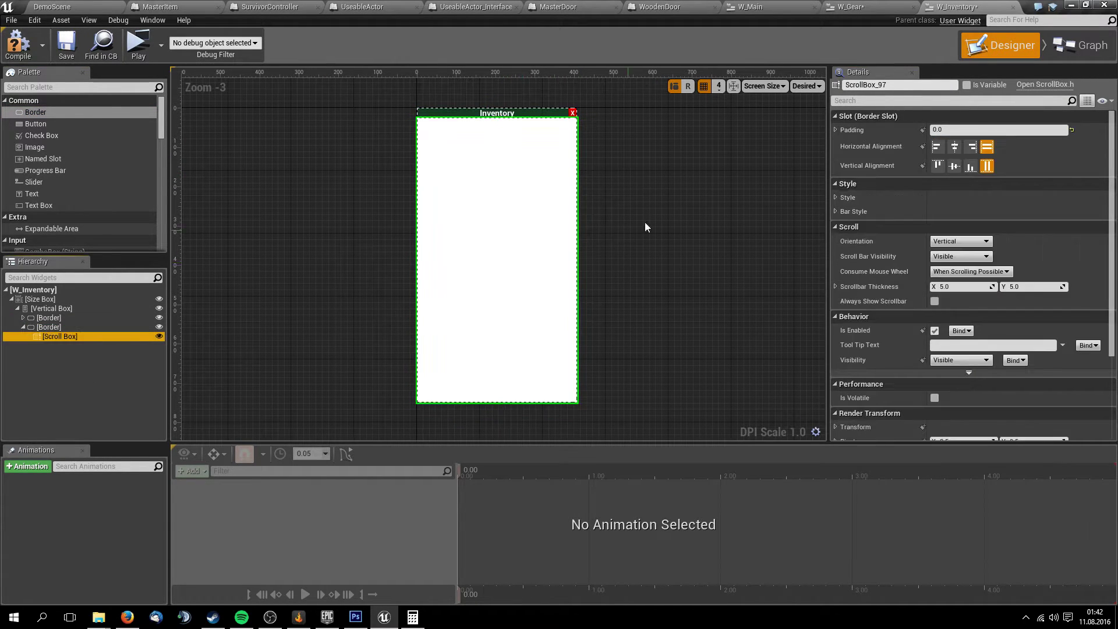
# Give the Border's brush colour alpha 0.5 and darken it to near black in the picker
pyautogui.click(79, 327)
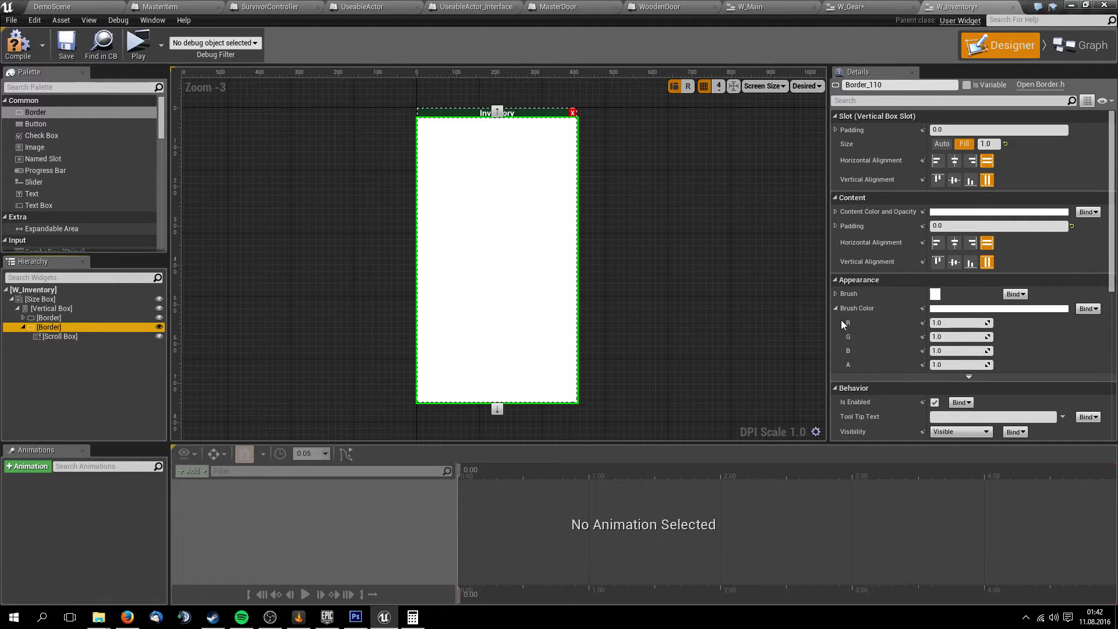
pyautogui.click(955, 364)
pyautogui.write('0.5')
pyautogui.press('Return')
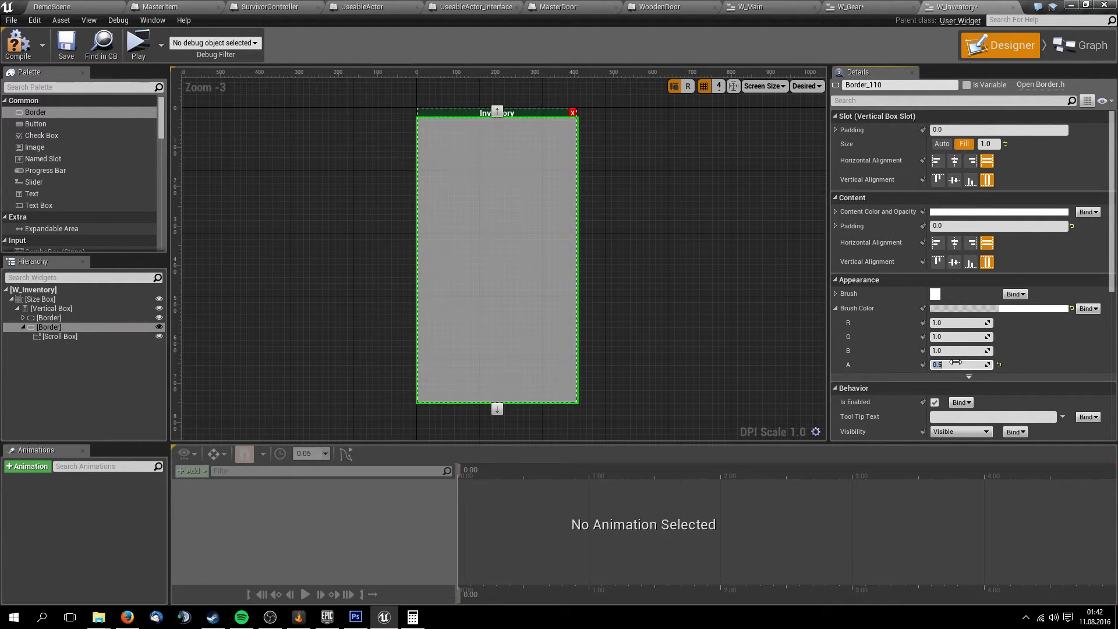
pyautogui.click(964, 324)
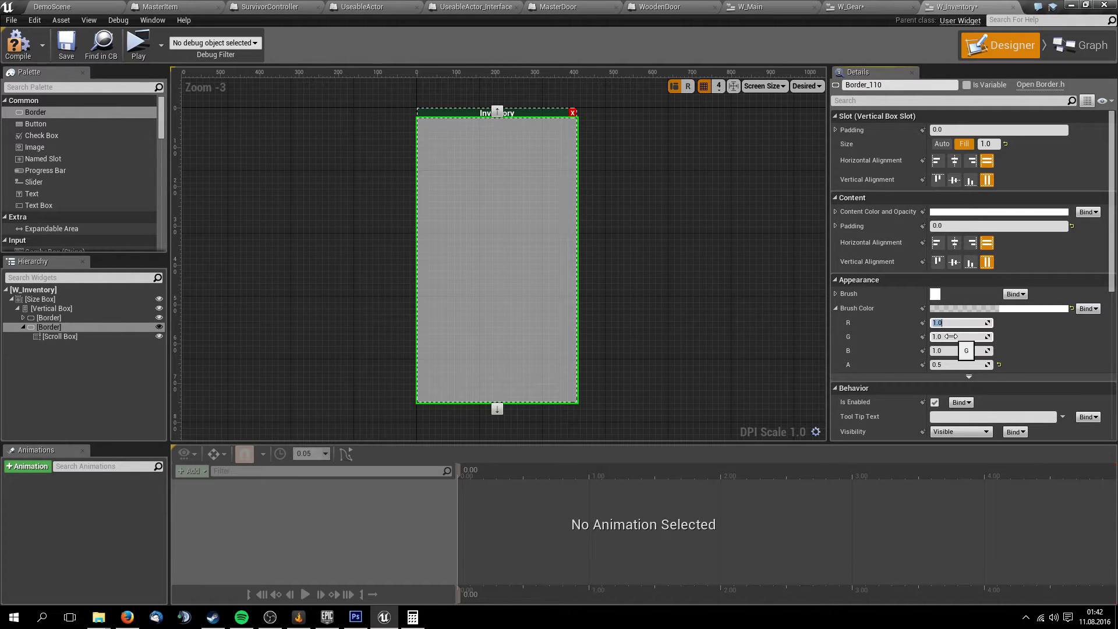
pyautogui.click(1033, 308)
pyautogui.moveTo(955, 377); pyautogui.dragTo(954, 444)
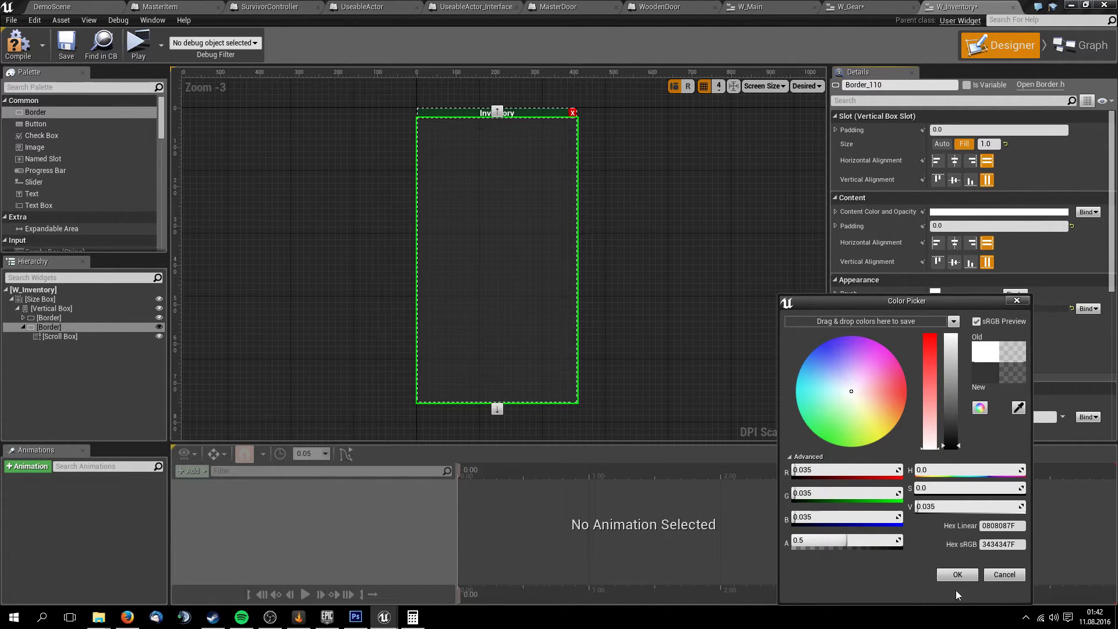
# Set the Border colour's value to 0.25, apply it, and select W_Gear's middle Size Box
pyautogui.click(938, 506)
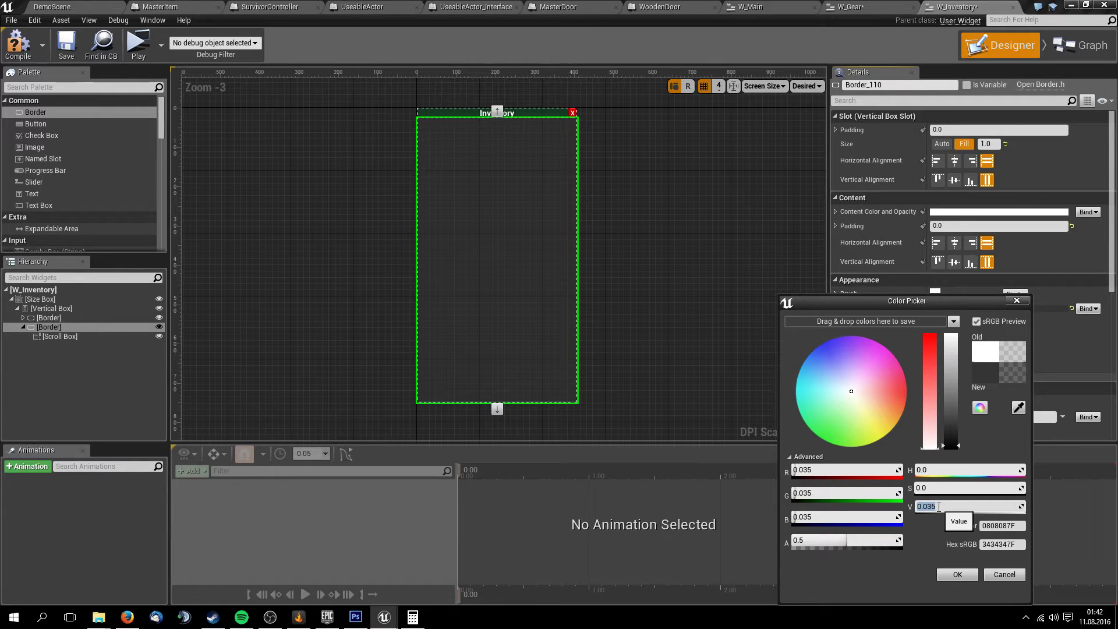
pyautogui.write('0.25')
pyautogui.press('Return')
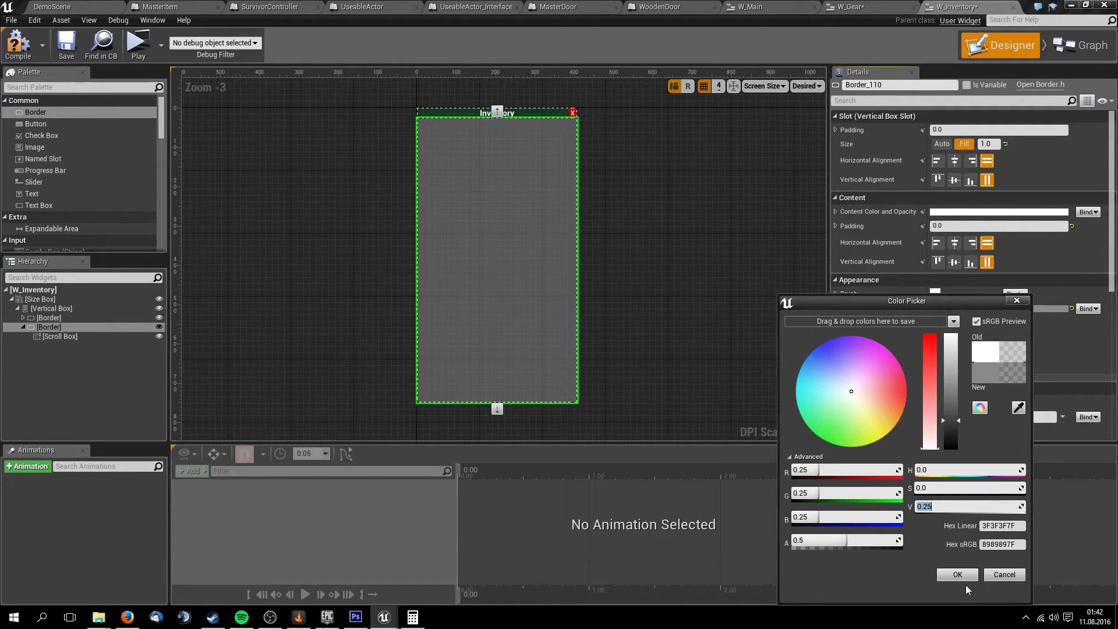
pyautogui.click(957, 575)
pyautogui.click(847, 6)
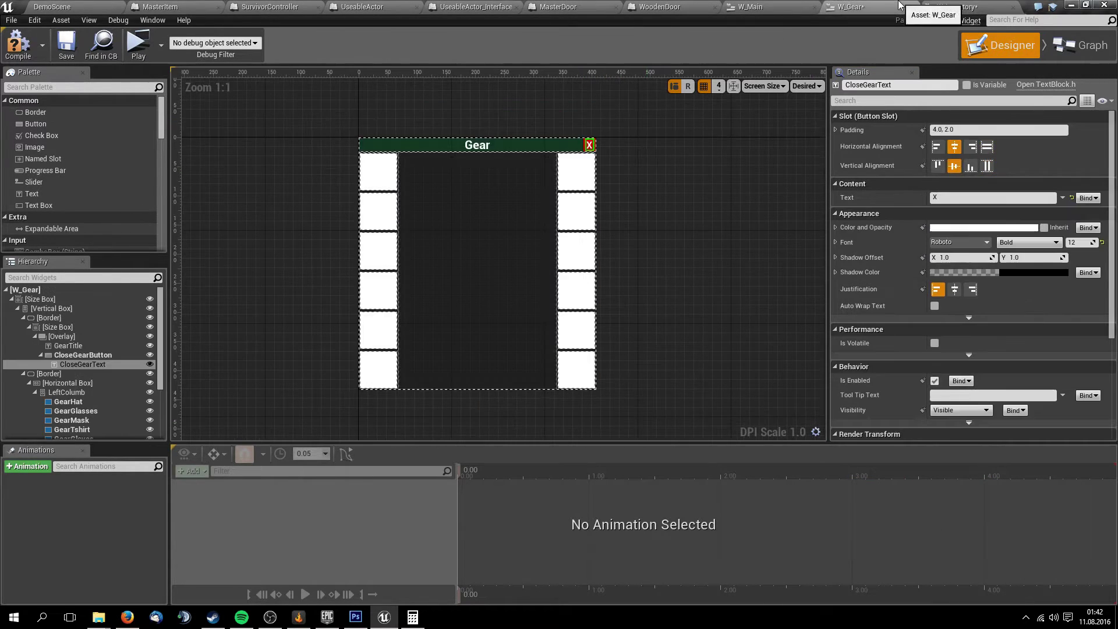
pyautogui.click(522, 243)
# Inspect W_Gear's middle Size Box, close button and Border colour, then view its Event Graph
pyautogui.click(663, 273)
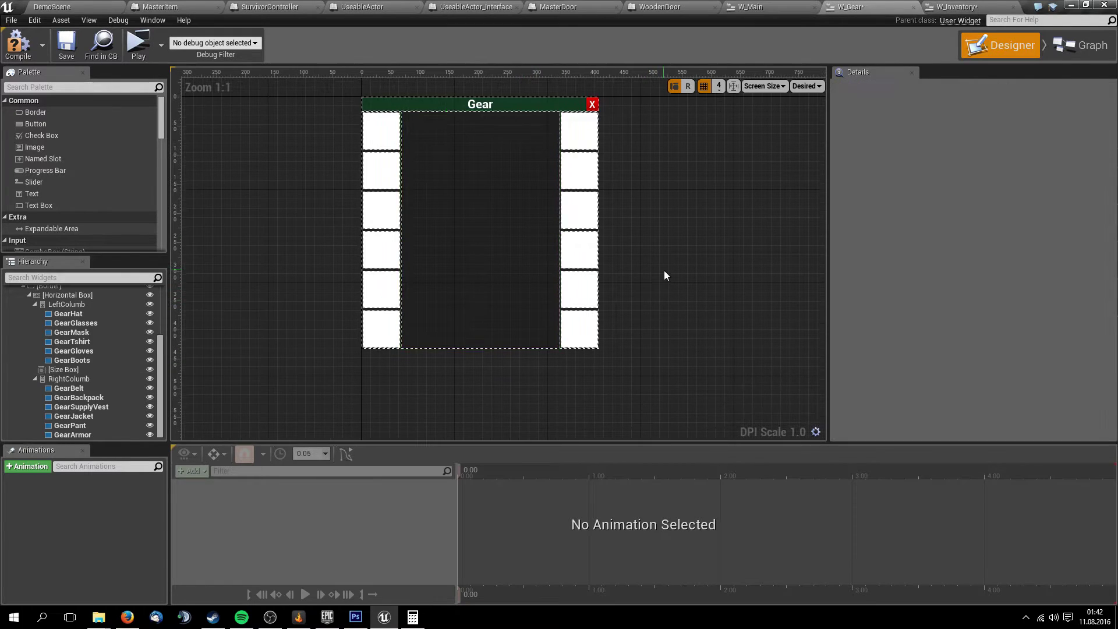
pyautogui.click(485, 248)
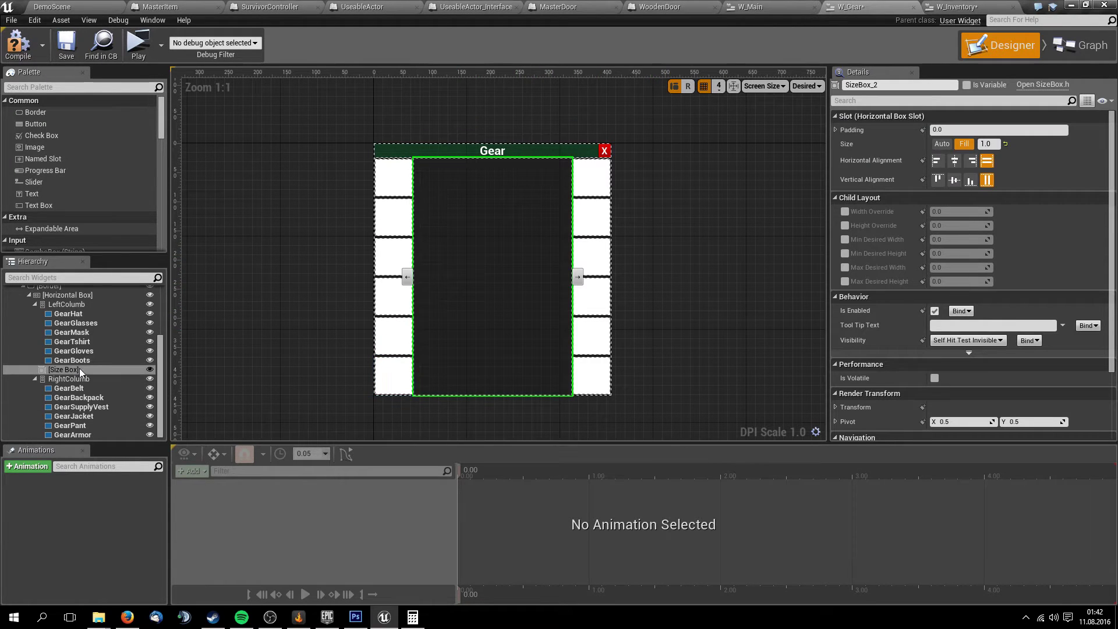
pyautogui.scroll(3, 112, 328)
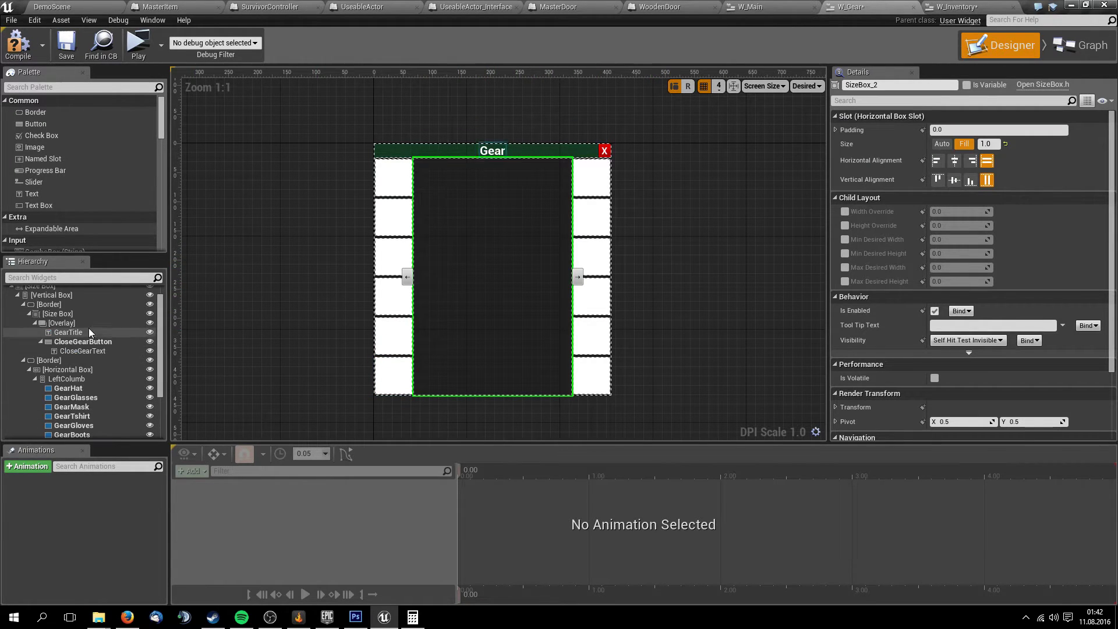
pyautogui.click(75, 342)
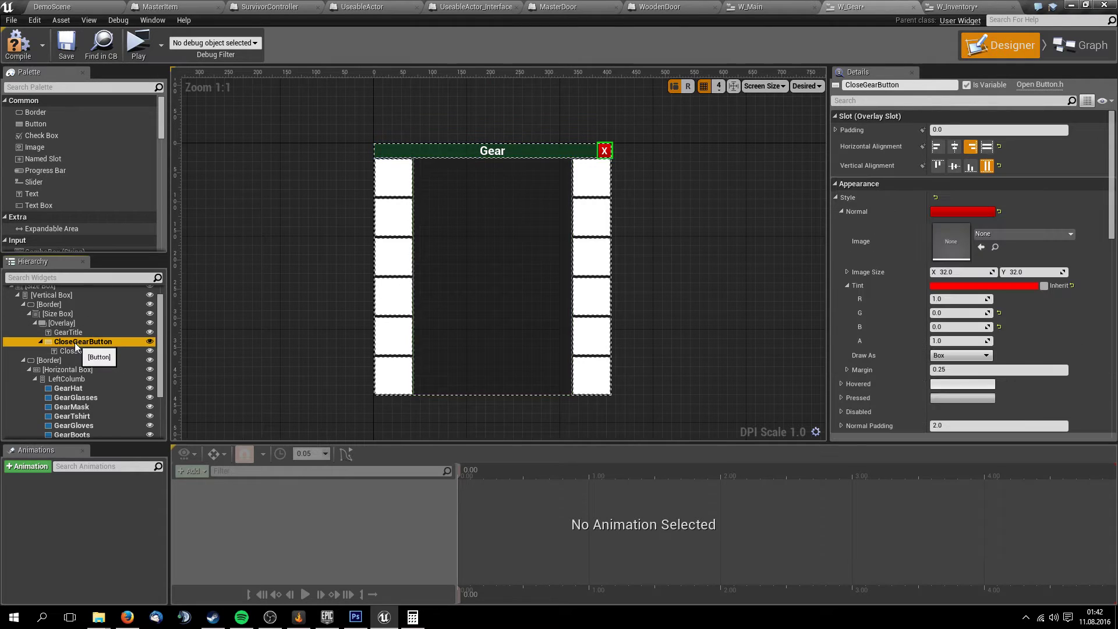
pyautogui.scroll(1, 71, 374)
pyautogui.click(71, 373)
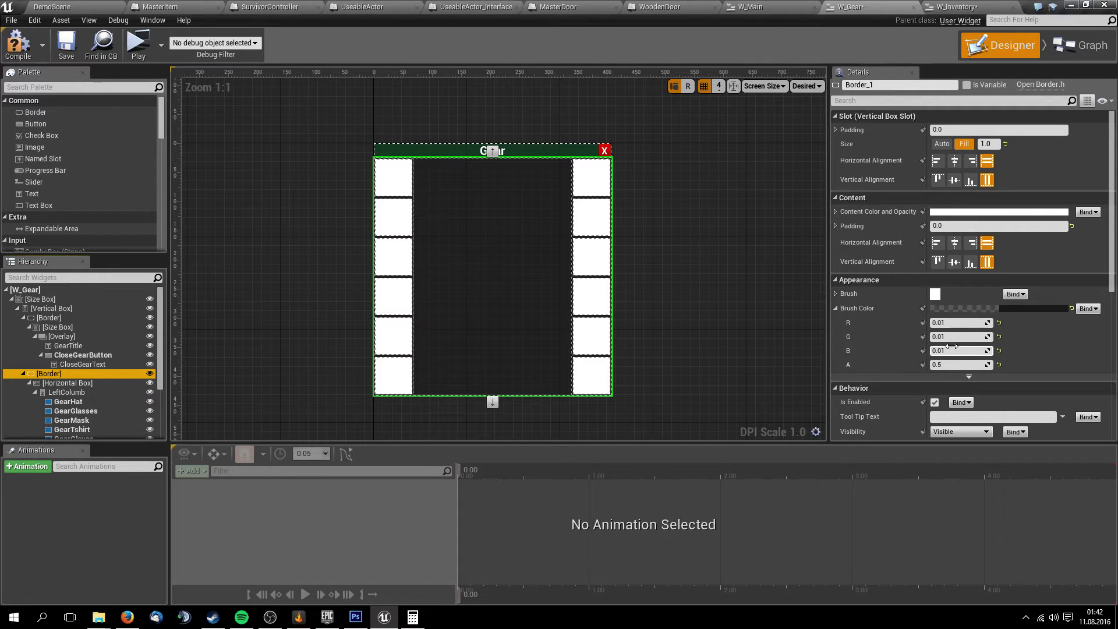
pyautogui.click(1063, 55)
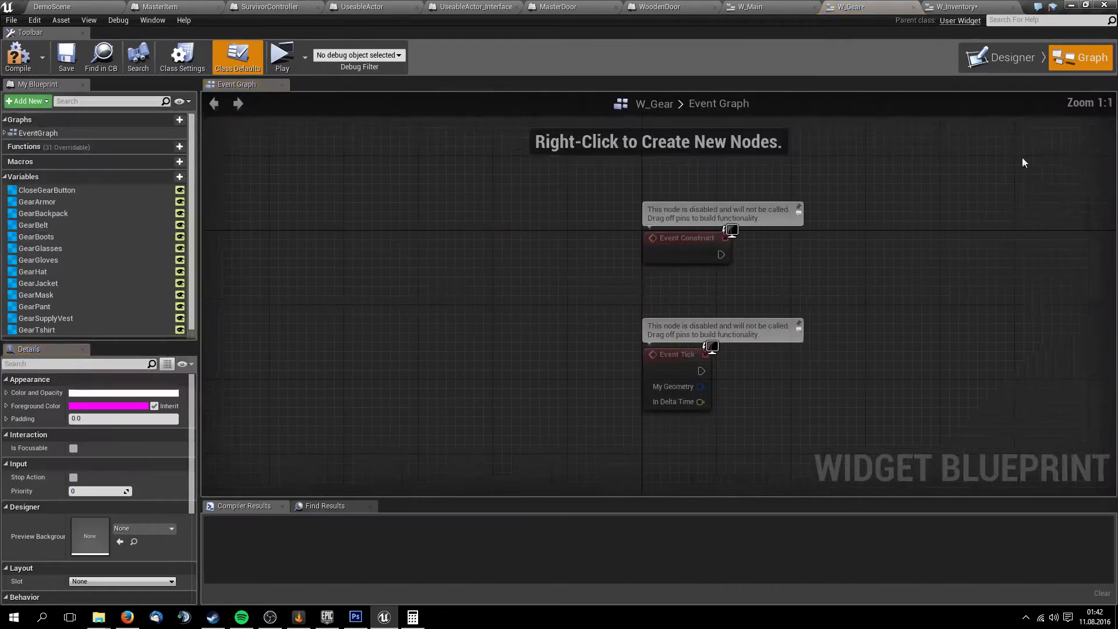
# Set W_Inventory's inner Border brush colour R, G and B to 0.01, keeping alpha 0.5
pyautogui.click(975, 6)
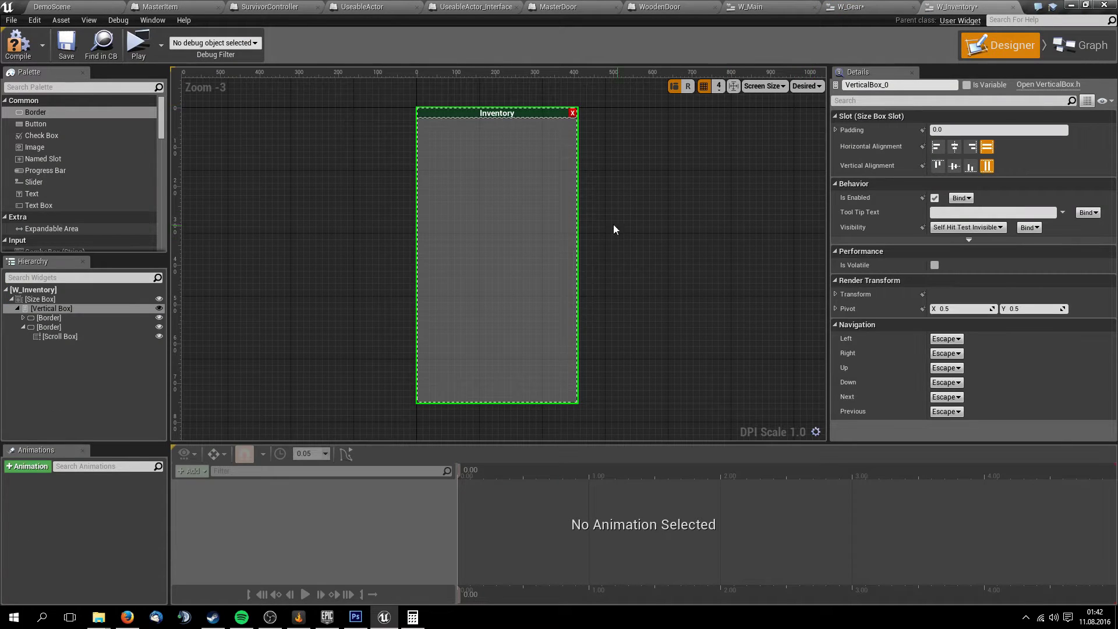
pyautogui.click(564, 230)
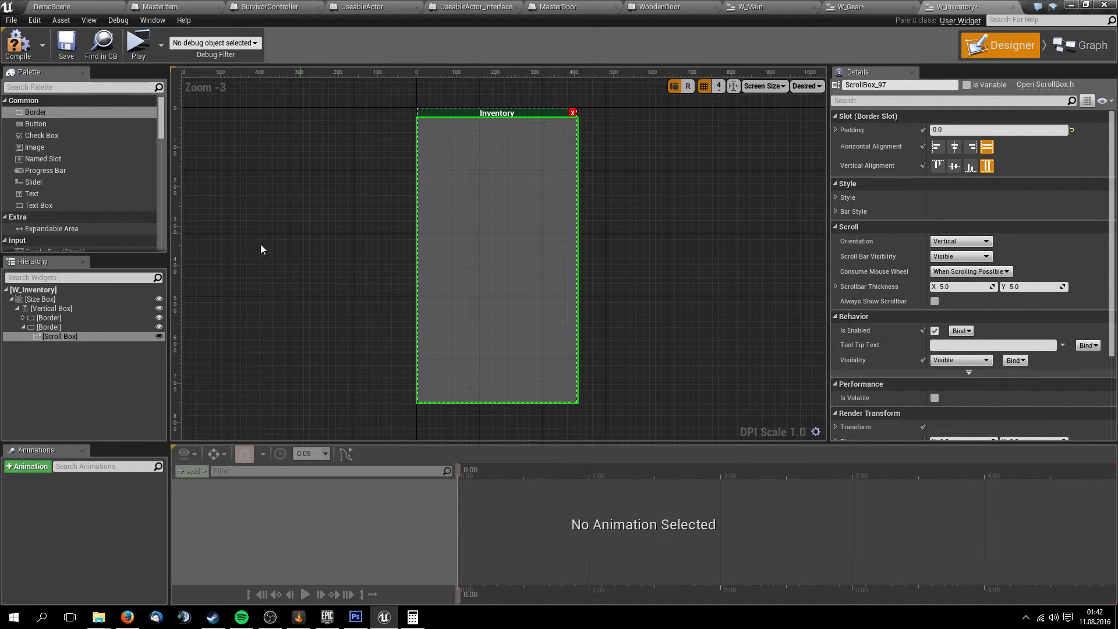
pyautogui.click(64, 326)
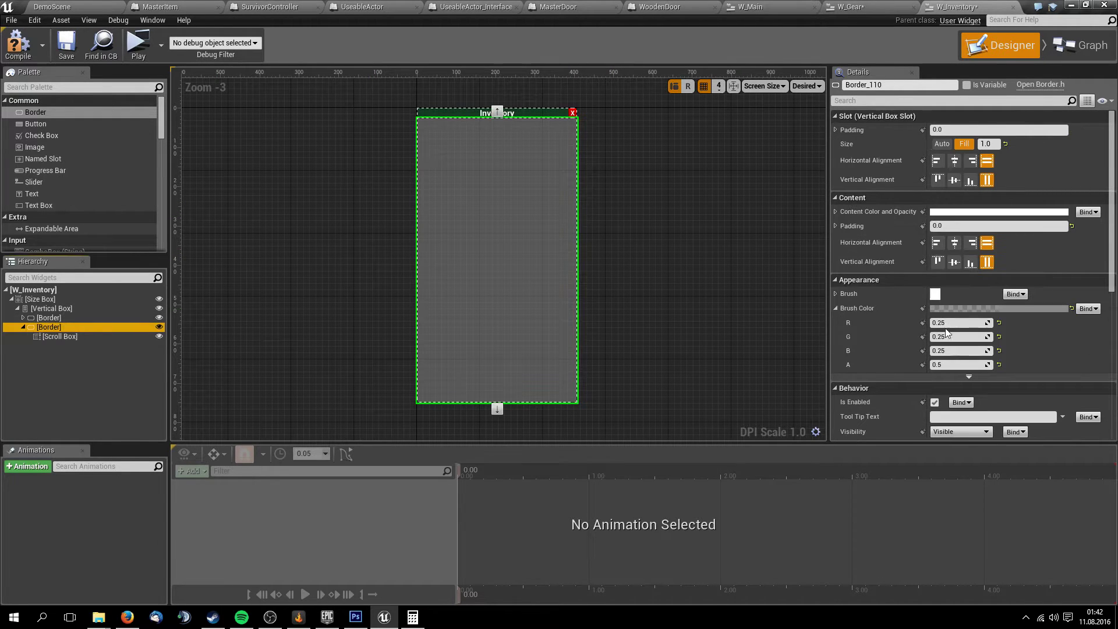
pyautogui.click(955, 322)
pyautogui.write('01')
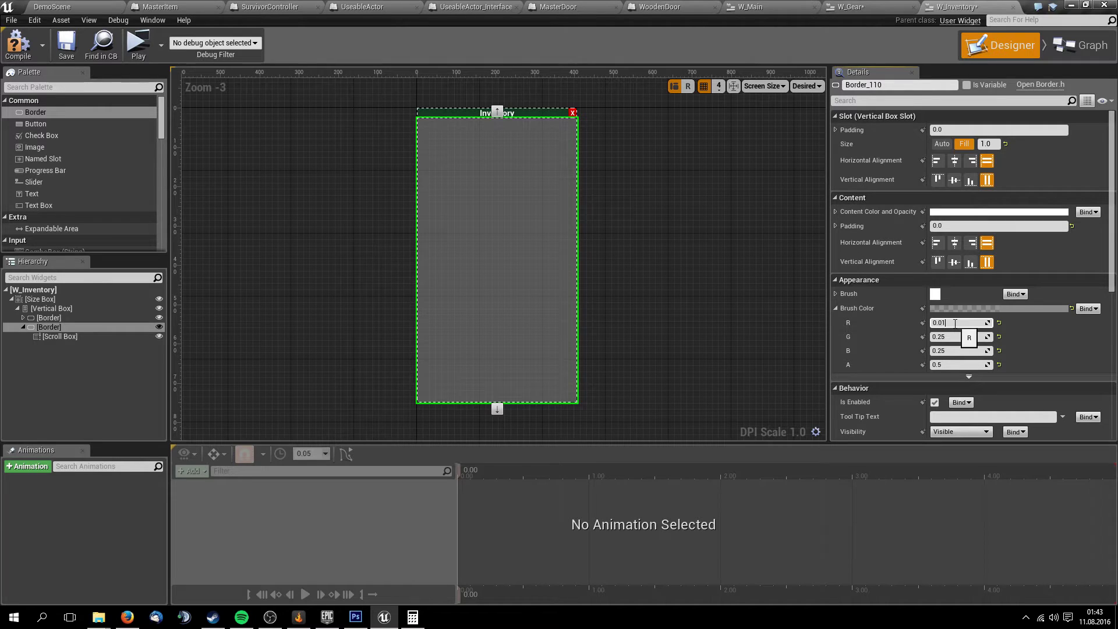
pyautogui.press('Tab')
pyautogui.write('0.01')
pyautogui.press('Tab')
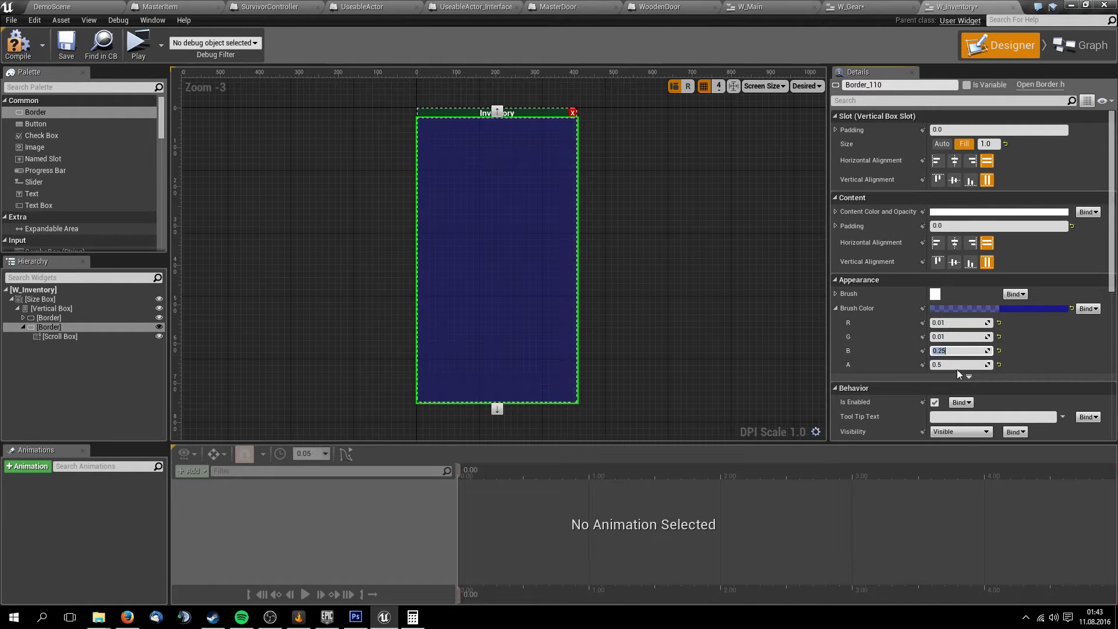
pyautogui.write('0.01')
pyautogui.press('Tab')
pyautogui.click(733, 289)
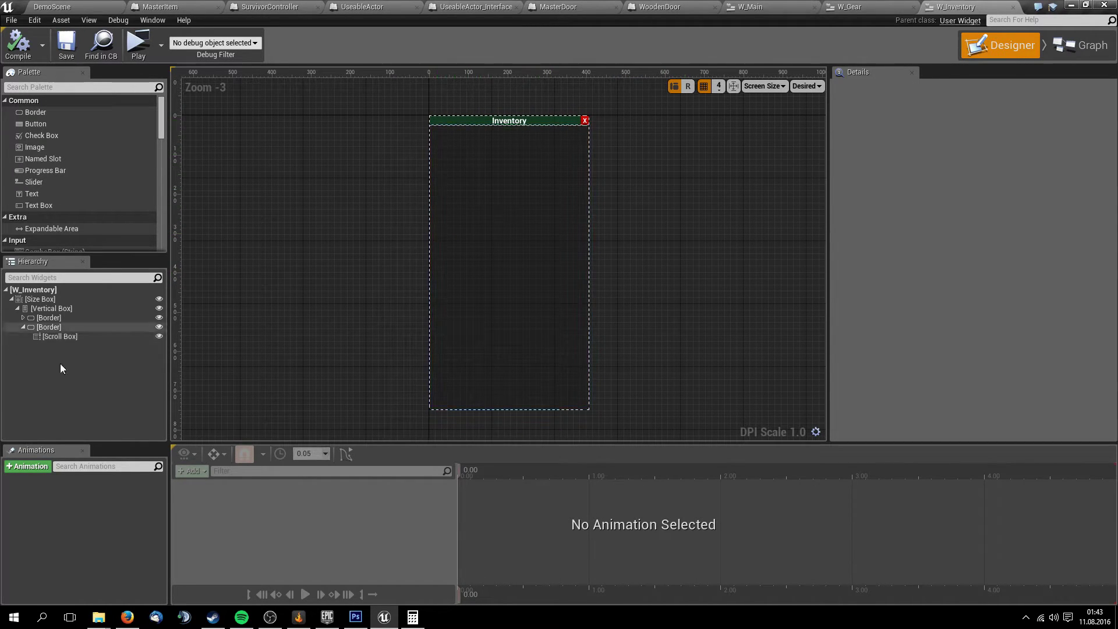
# Mark the Scroll Box Is Variable, rename it InventoryScrollBox, and return to DemoScene
pyautogui.click(71, 337)
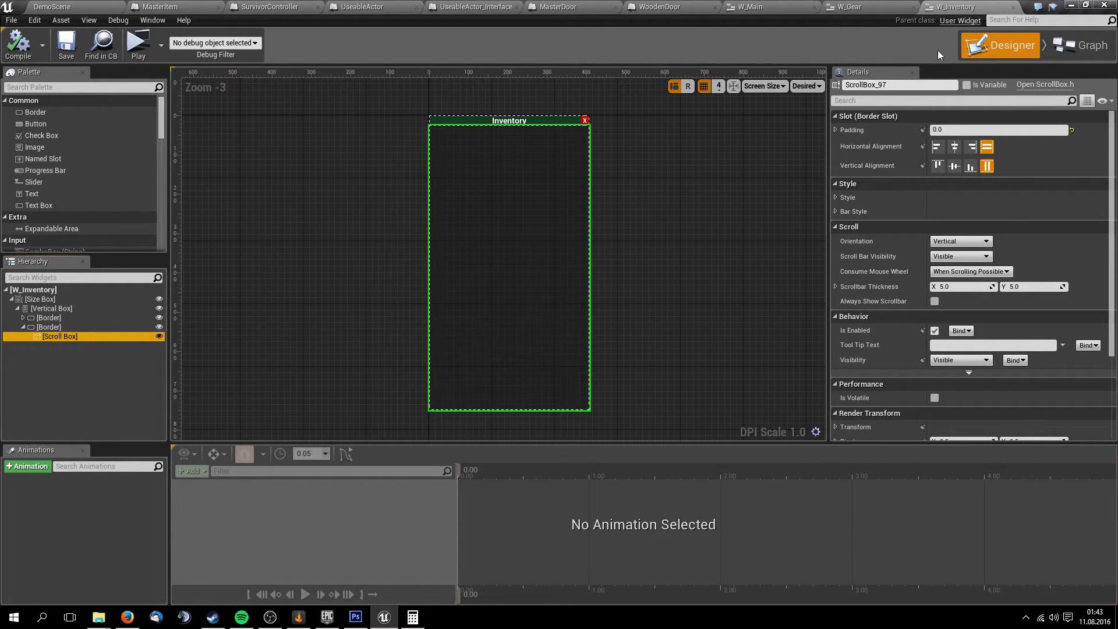
pyautogui.click(966, 85)
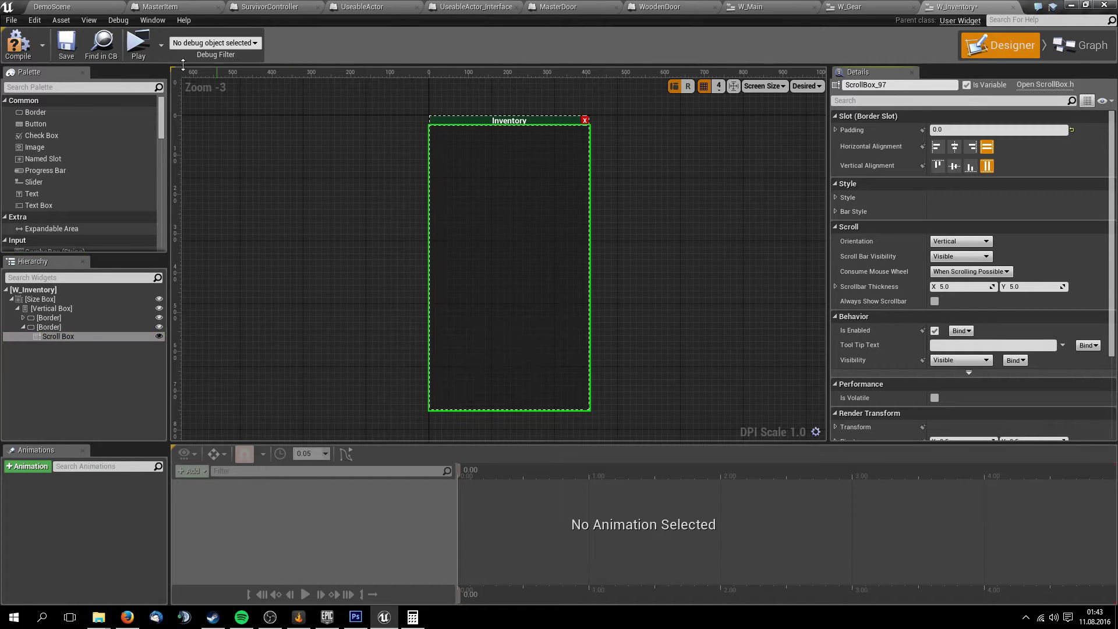
pyautogui.press('F2')
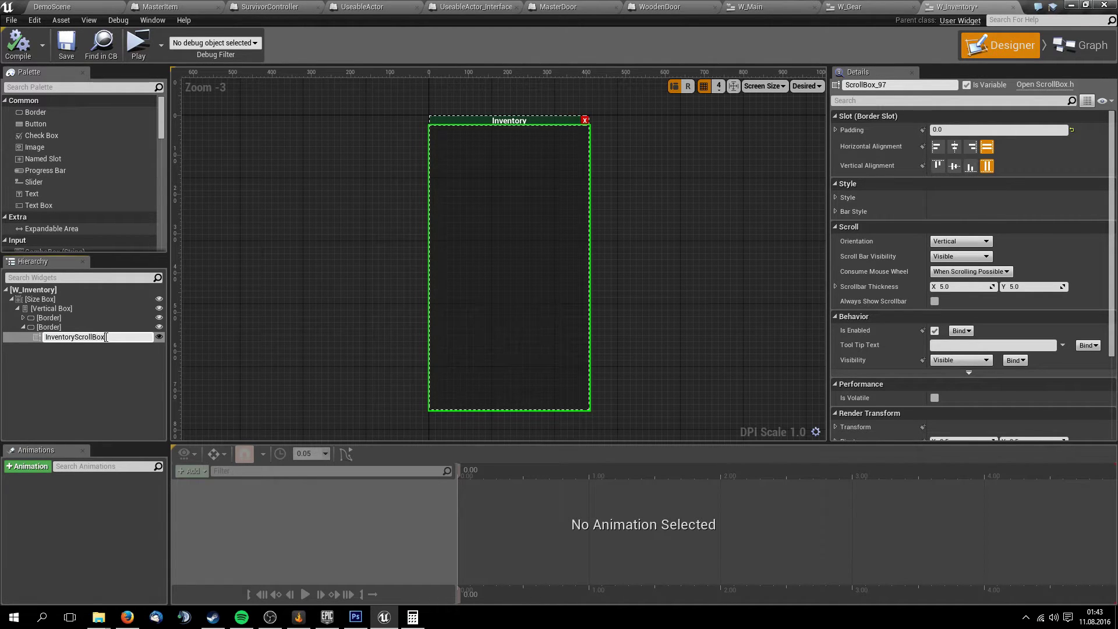
pyautogui.press('Return')
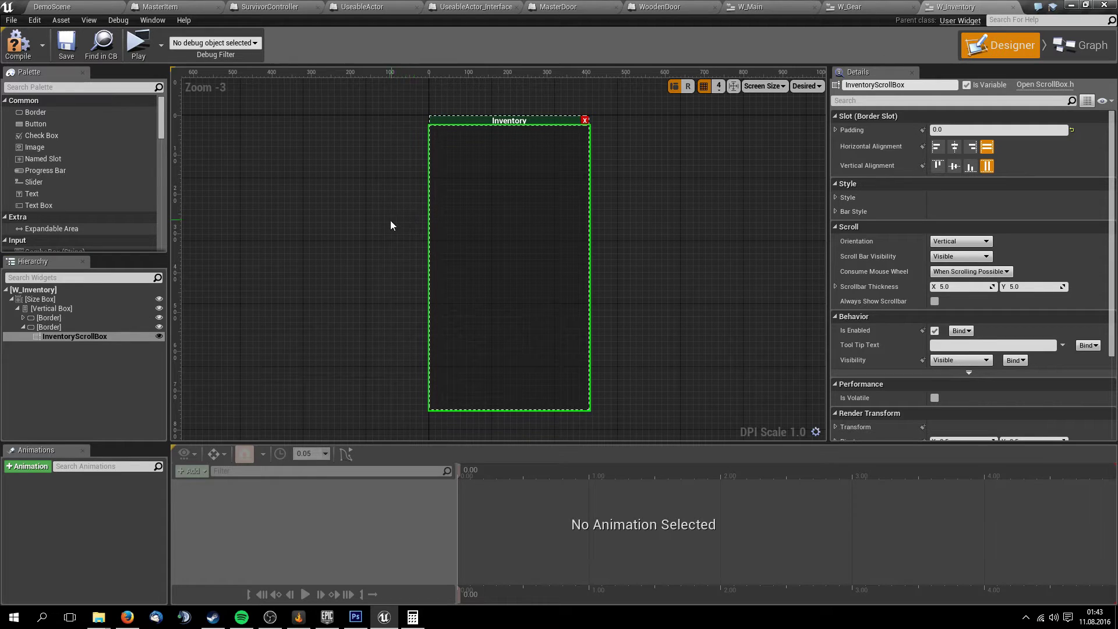
pyautogui.moveTo(390, 225); pyautogui.dragTo(381, 231, button='right')
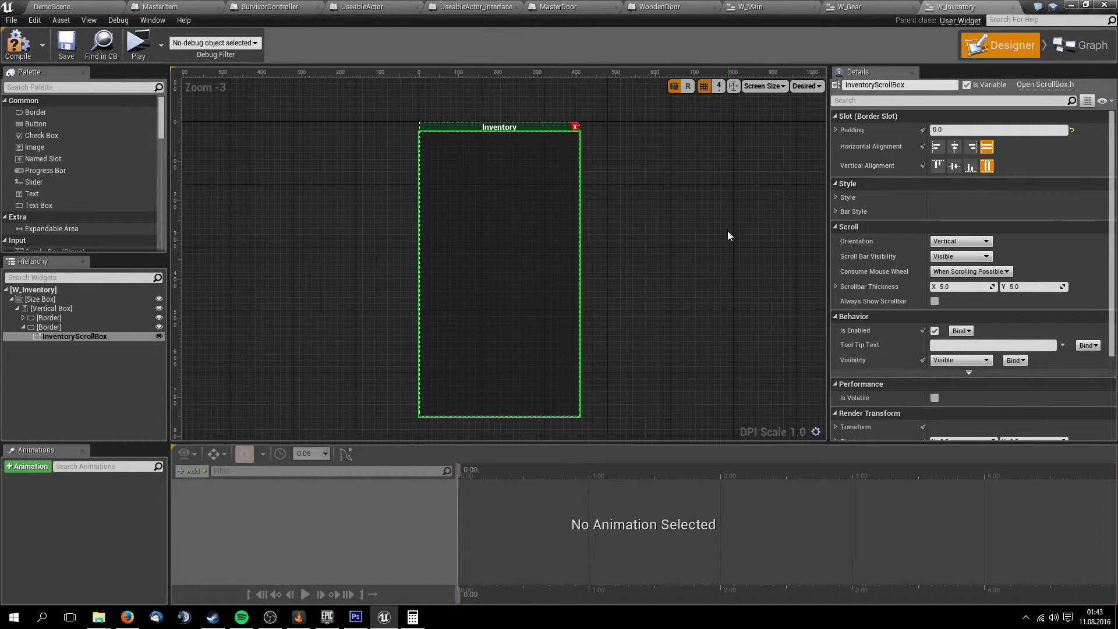
pyautogui.moveTo(727, 232); pyautogui.dragTo(725, 194, button='right')
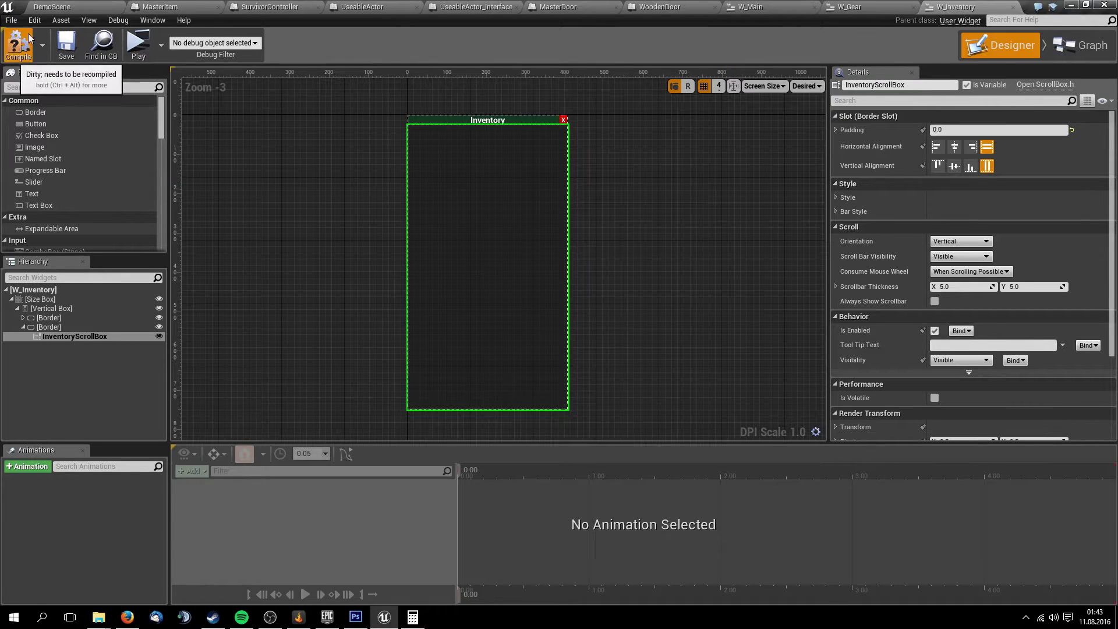
pyautogui.click(62, 6)
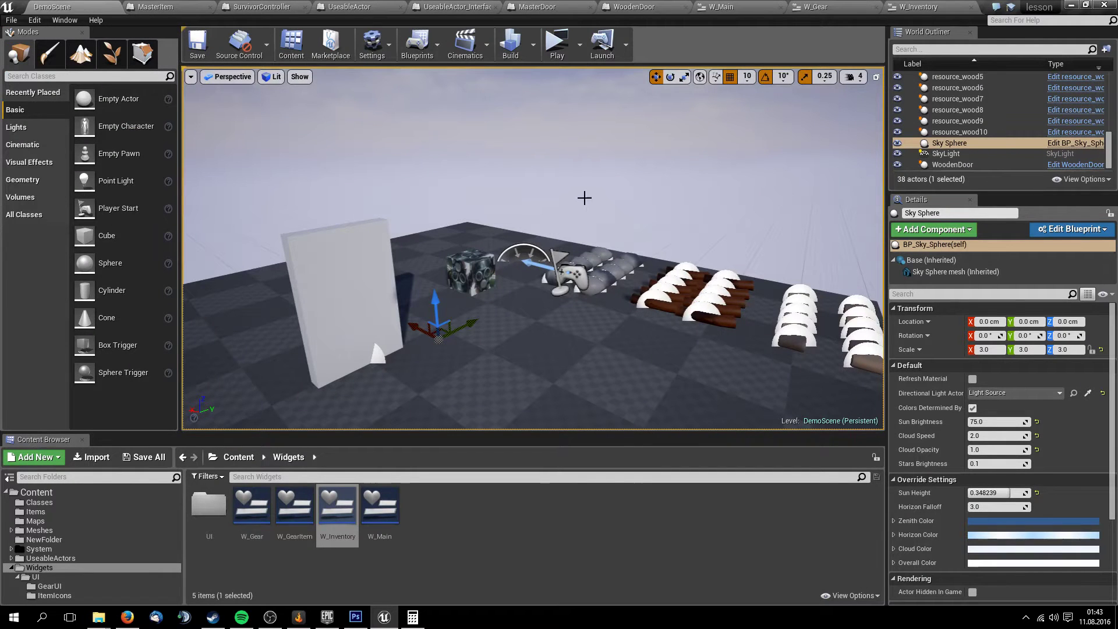
# Add a Widget Blueprint named W_InventorySlot to the Widgets folder and open it in the Designer
pyautogui.moveTo(431, 349); pyautogui.dragTo(431, 396, button='right')
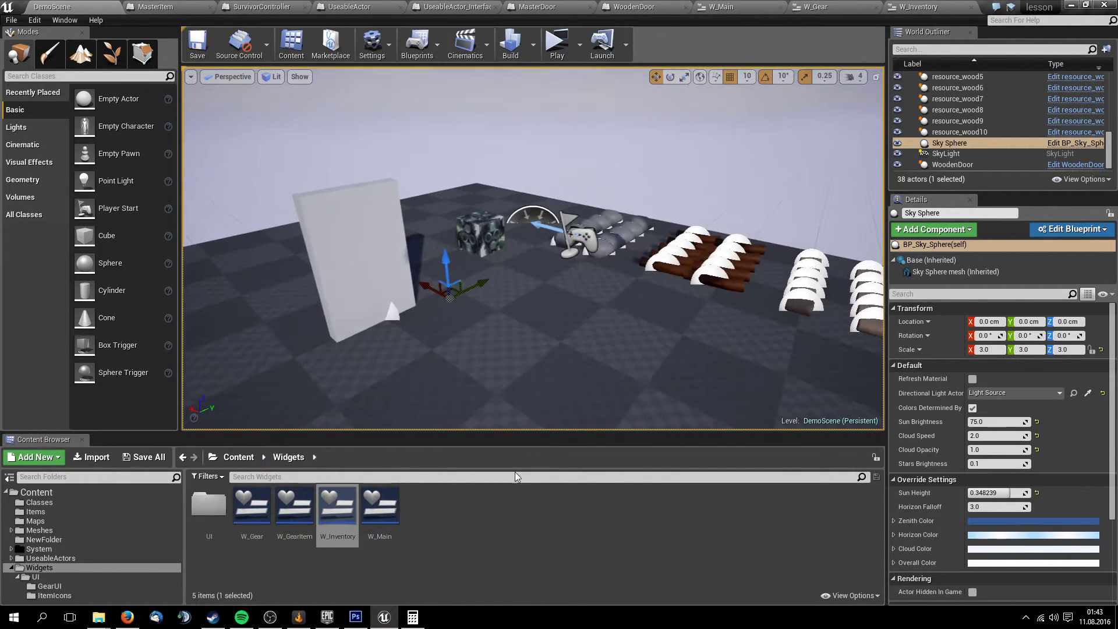
pyautogui.click(426, 566)
pyautogui.rightClick(439, 502)
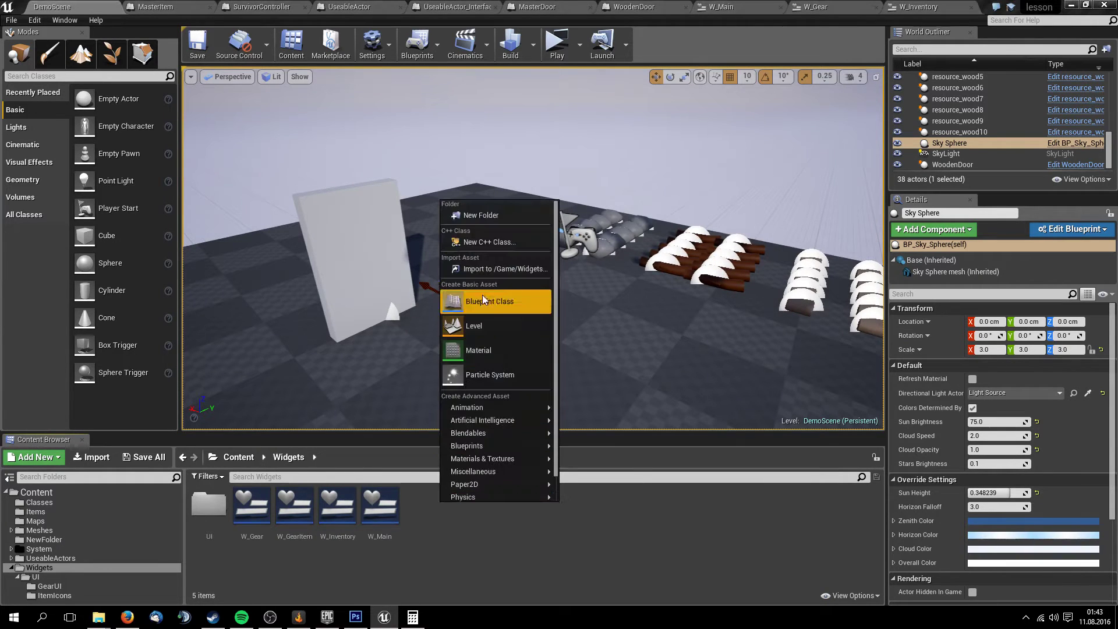
pyautogui.moveTo(515, 494)
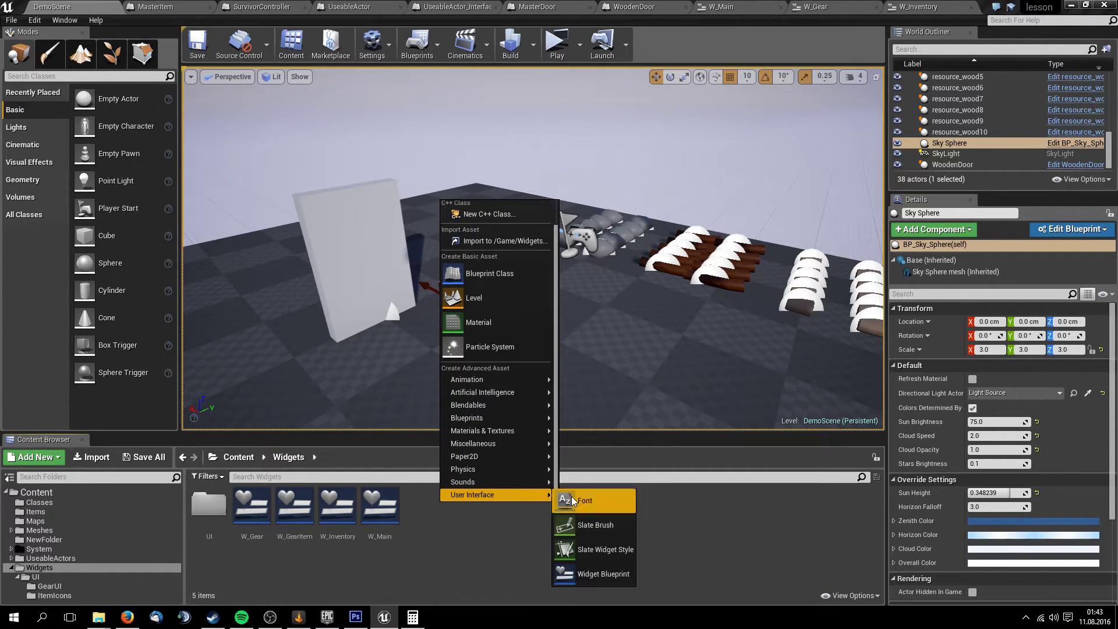
pyautogui.click(601, 570)
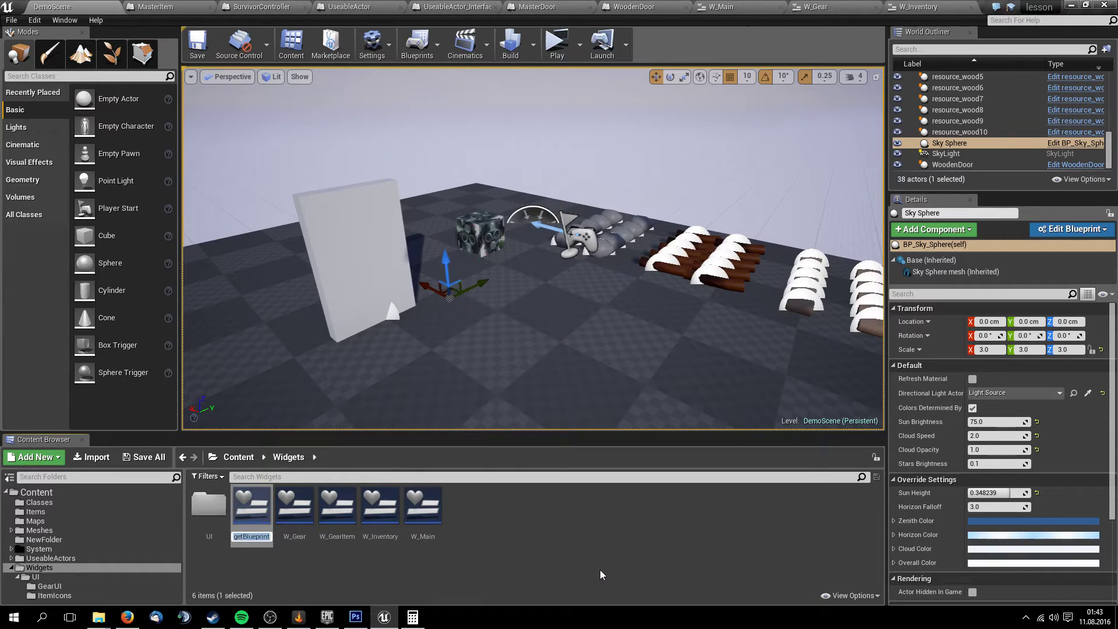
pyautogui.write('W_Inven')
pyautogui.write('tory')
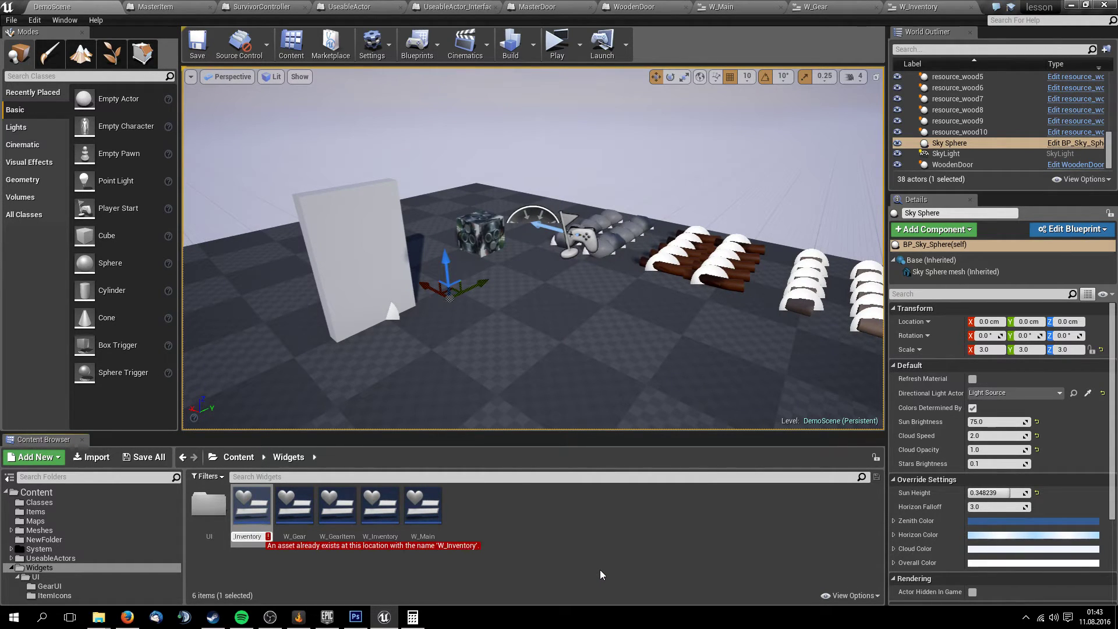
pyautogui.write('Slot')
pyautogui.press('Return')
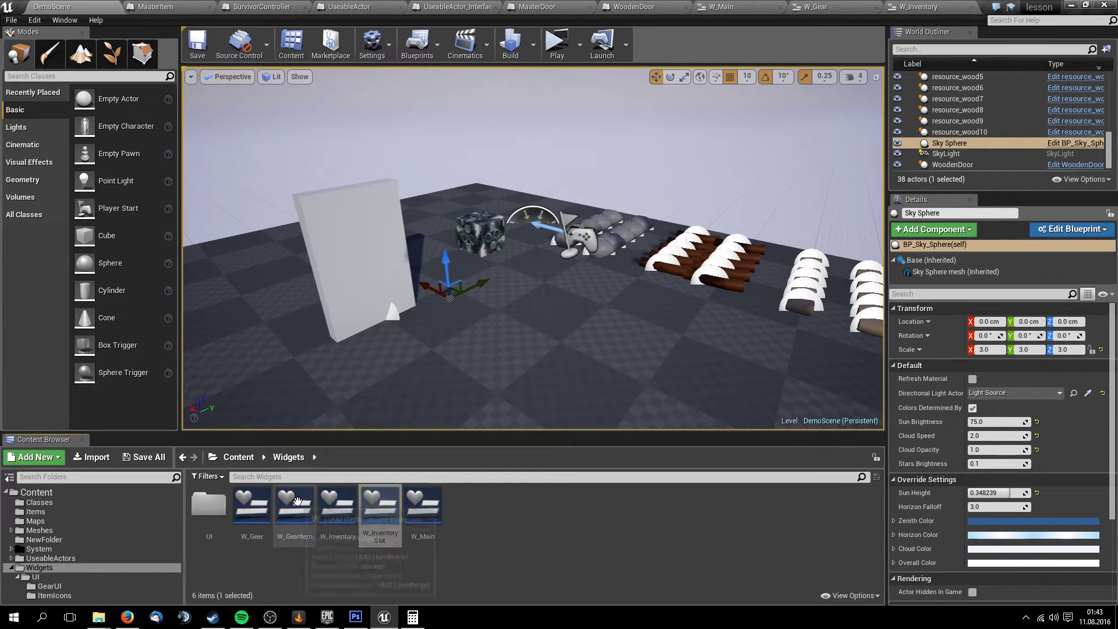
pyautogui.doubleClick(380, 505)
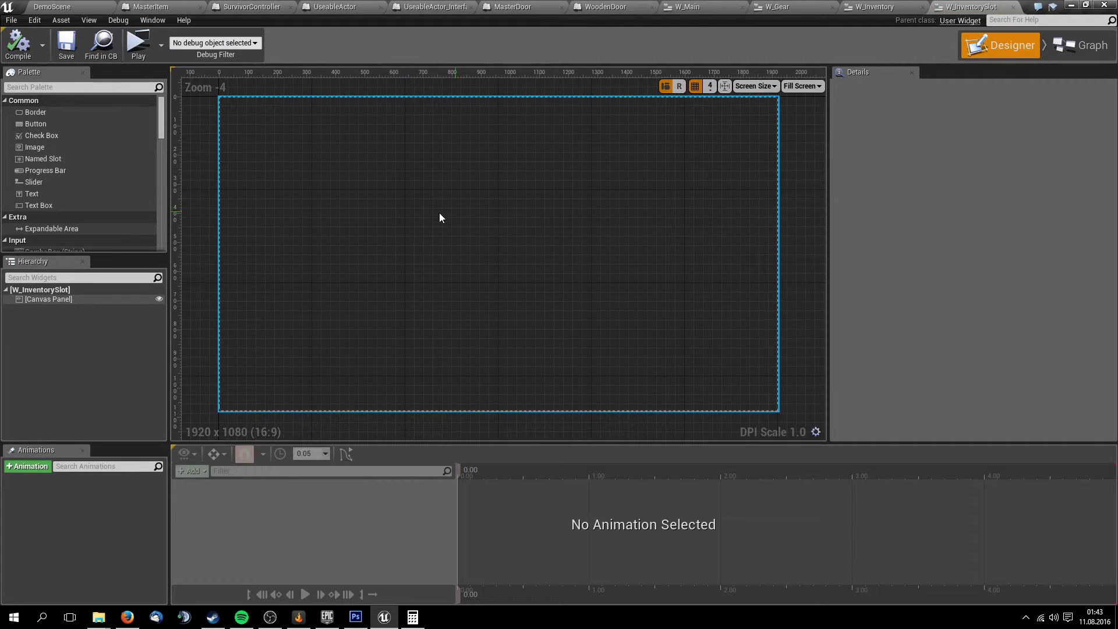
# Delete W_InventorySlot's default Canvas Panel and drop in a Border as the root widget
pyautogui.moveTo(439, 212); pyautogui.dragTo(444, 214, button='right')
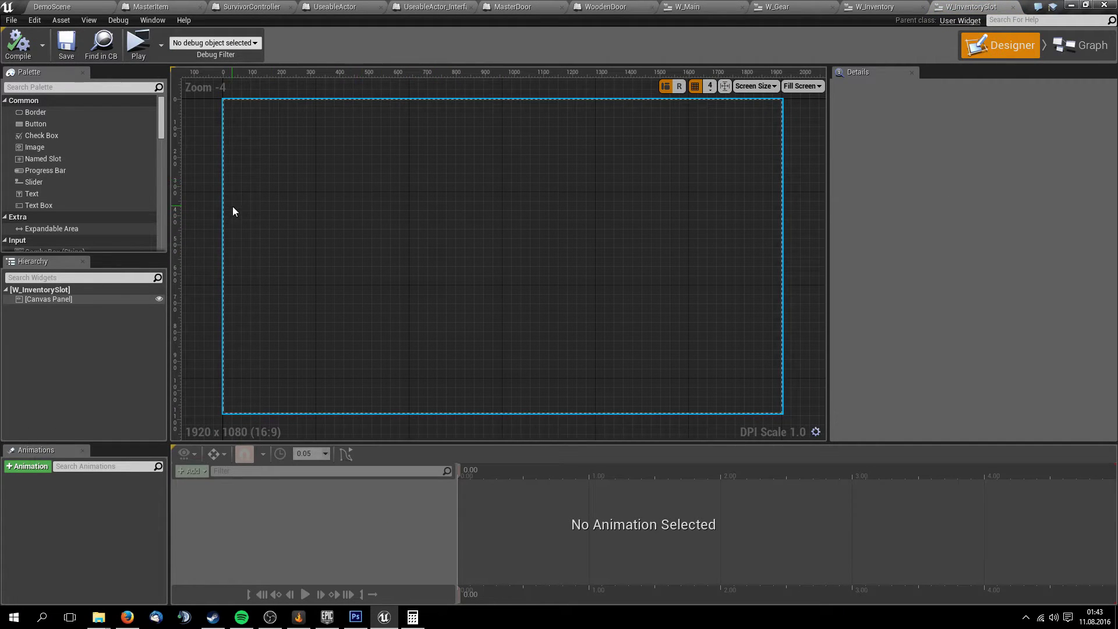
pyautogui.click(774, 146)
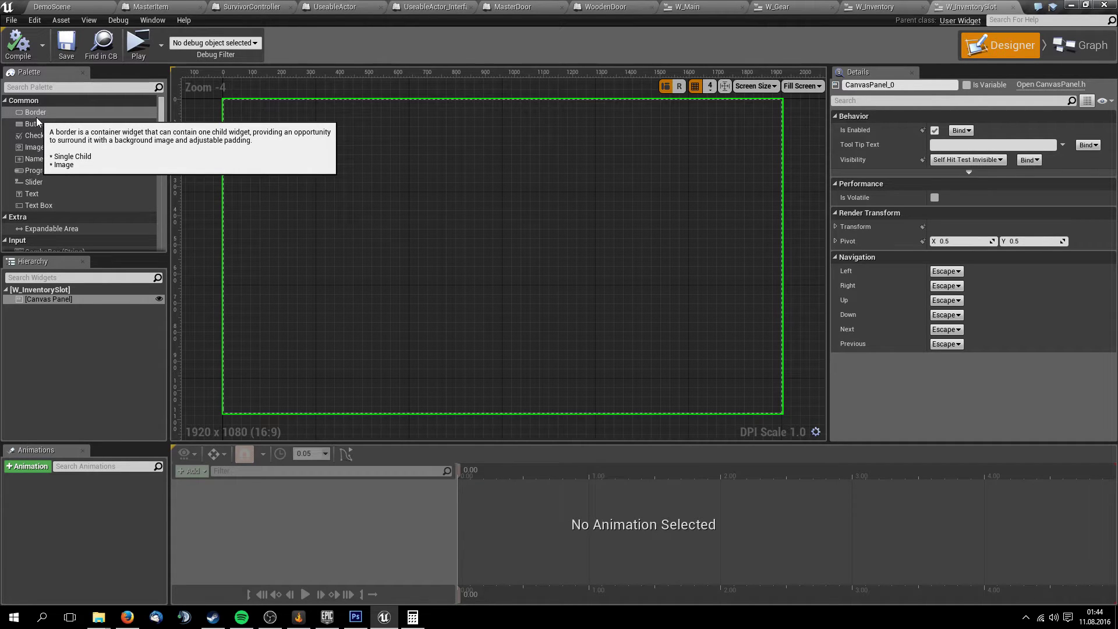
pyautogui.moveTo(36, 117); pyautogui.dragTo(57, 137)
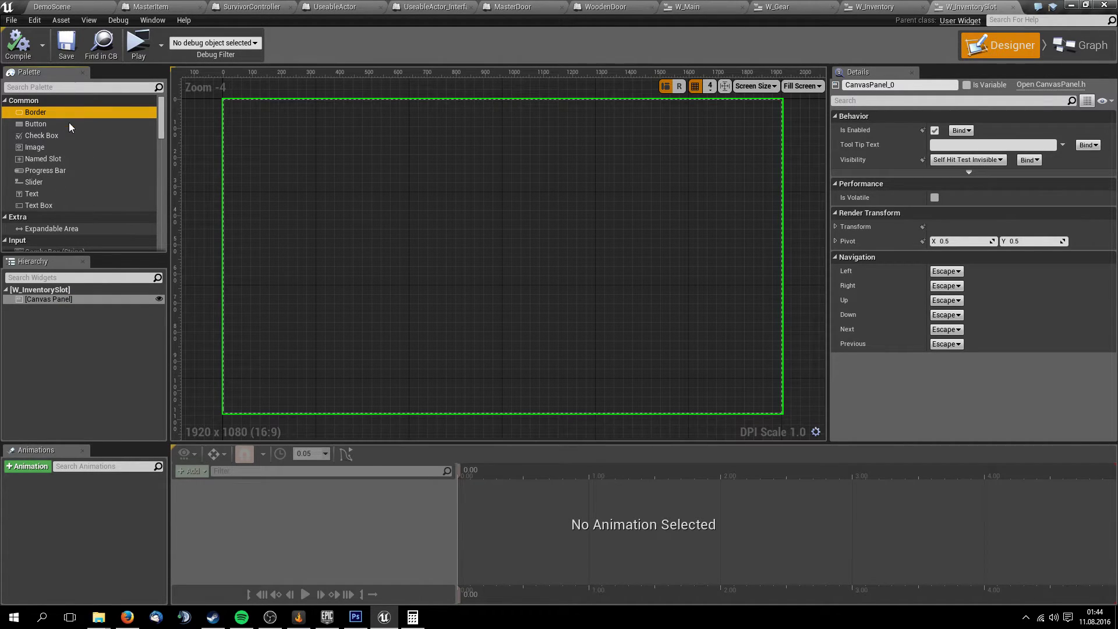
pyautogui.press('Delete')
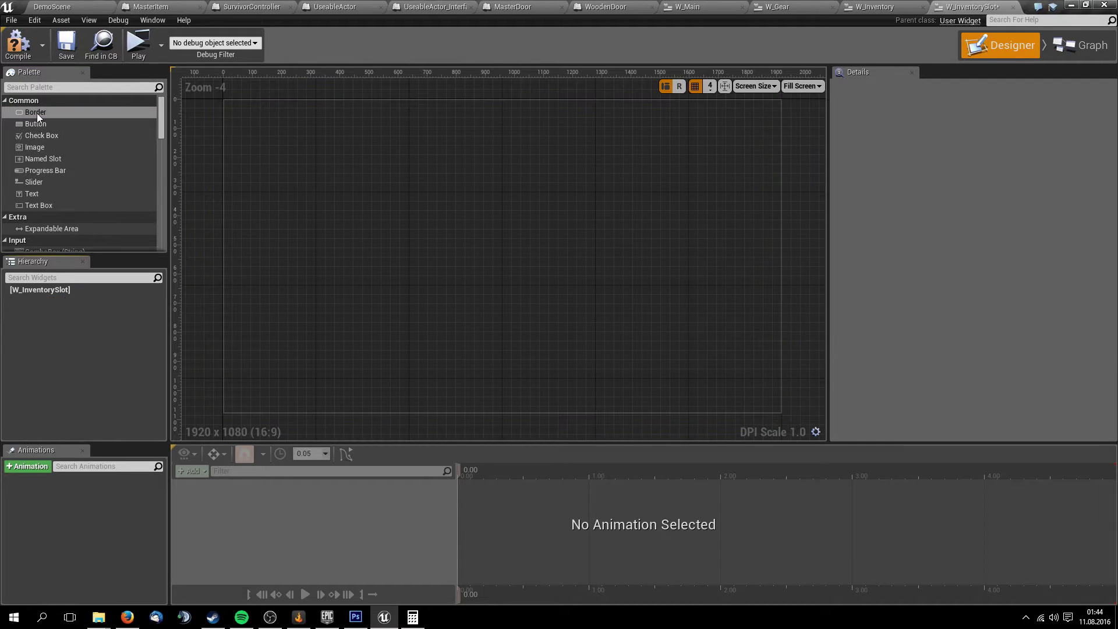
pyautogui.moveTo(37, 113); pyautogui.dragTo(64, 288)
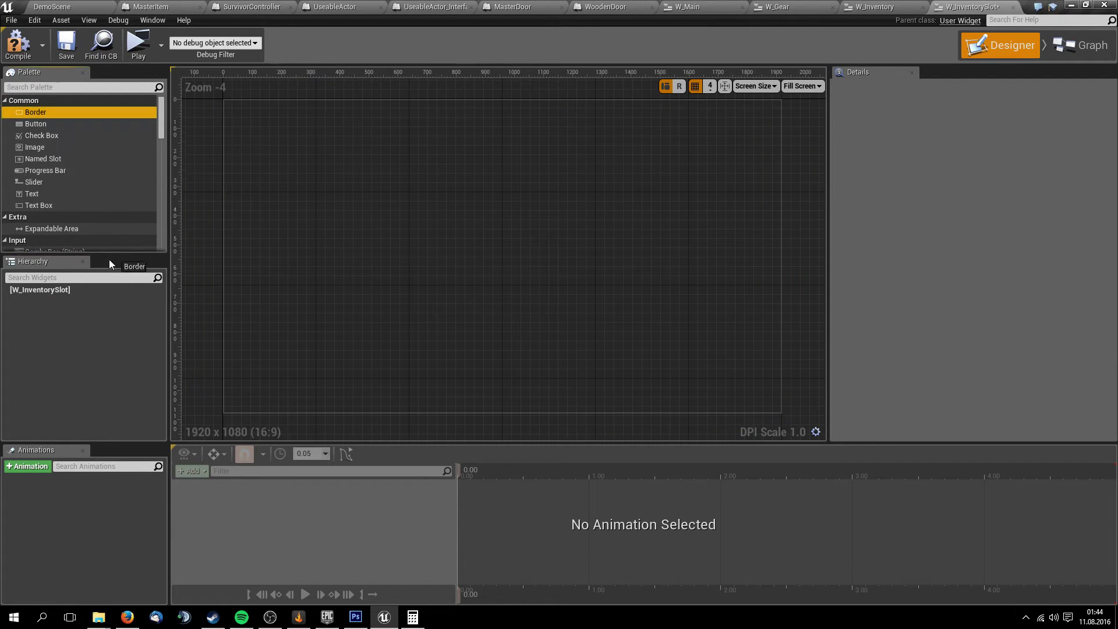
pyautogui.moveTo(65, 287); pyautogui.dragTo(65, 287)
pyautogui.click(61, 300)
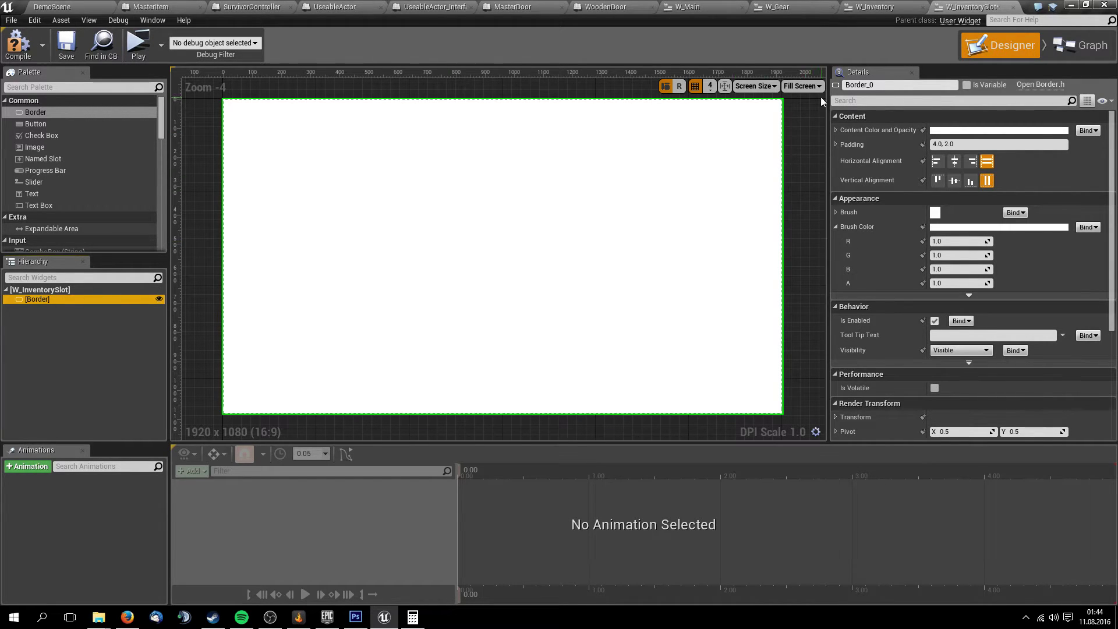
# Preview the widget at its Desired size and zoom in on the small border box
pyautogui.click(802, 85)
pyautogui.click(804, 138)
pyautogui.scroll(4, 337, 196)
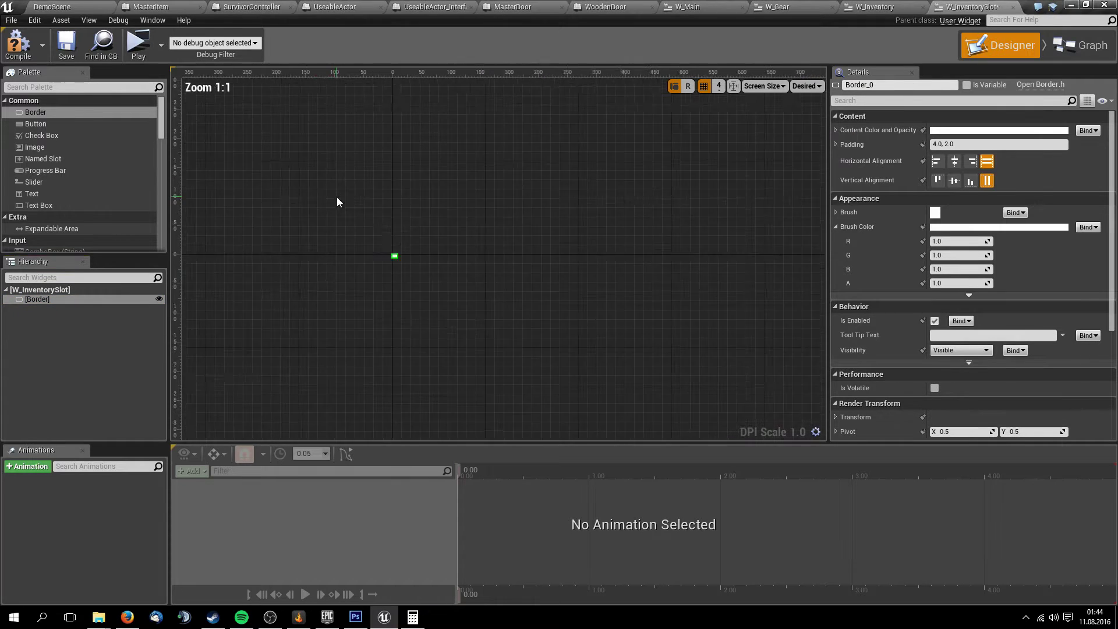
pyautogui.scroll(6, 484, 315)
pyautogui.scroll(2, 483, 316)
pyautogui.scroll(3, 479, 218)
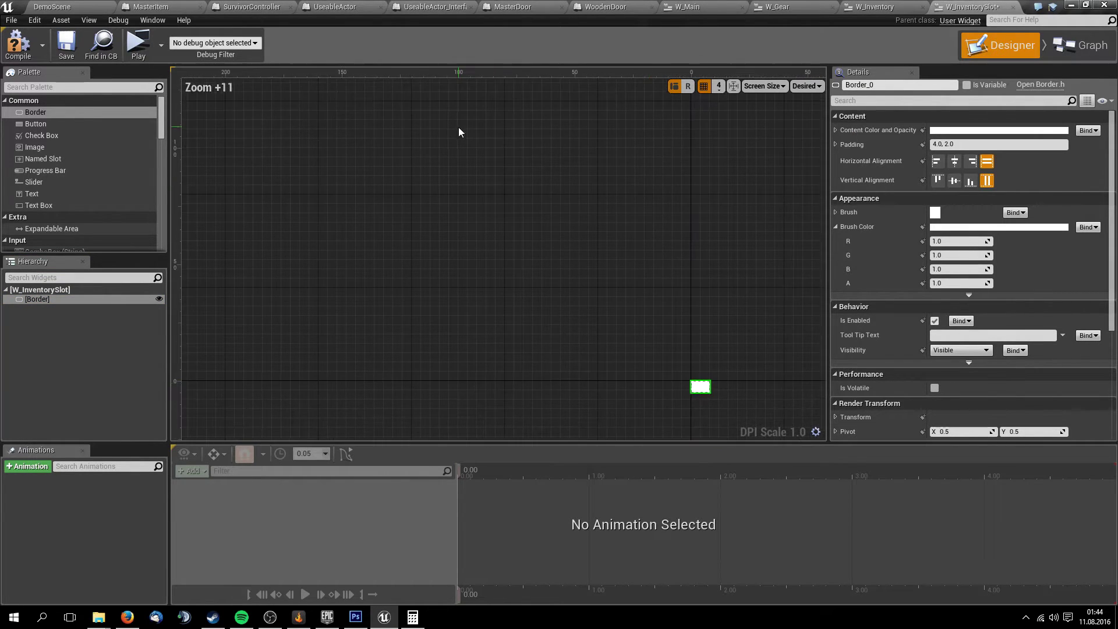
pyautogui.moveTo(458, 127); pyautogui.dragTo(368, 198, button='right')
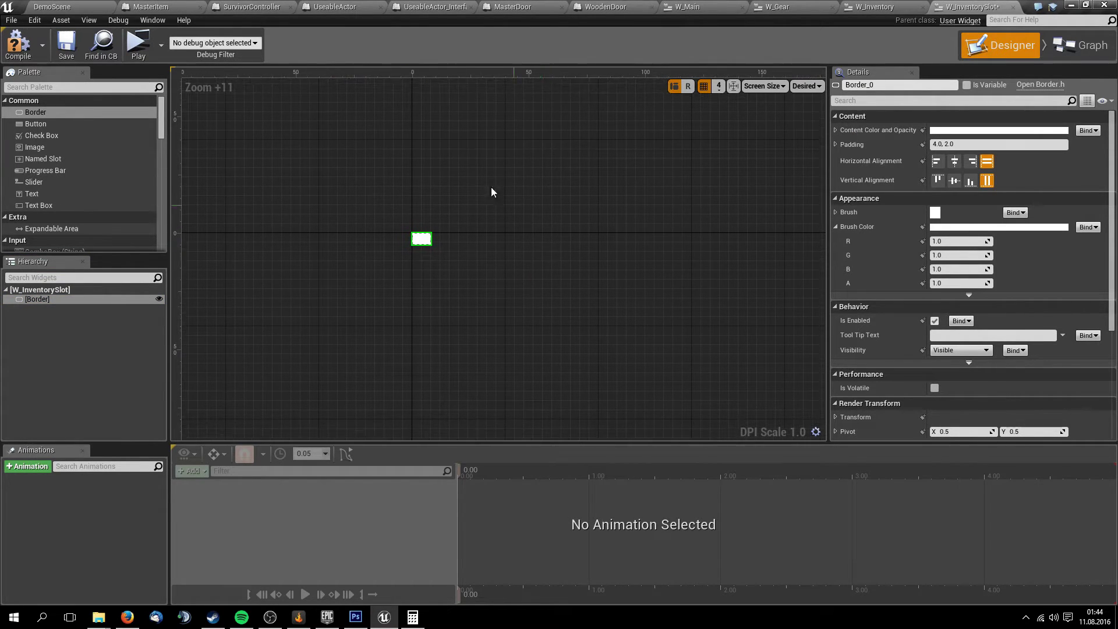
# Give the root Border a brush colour of R, G, B 0.01 with alpha 0.75
pyautogui.click(129, 194)
pyautogui.click(109, 299)
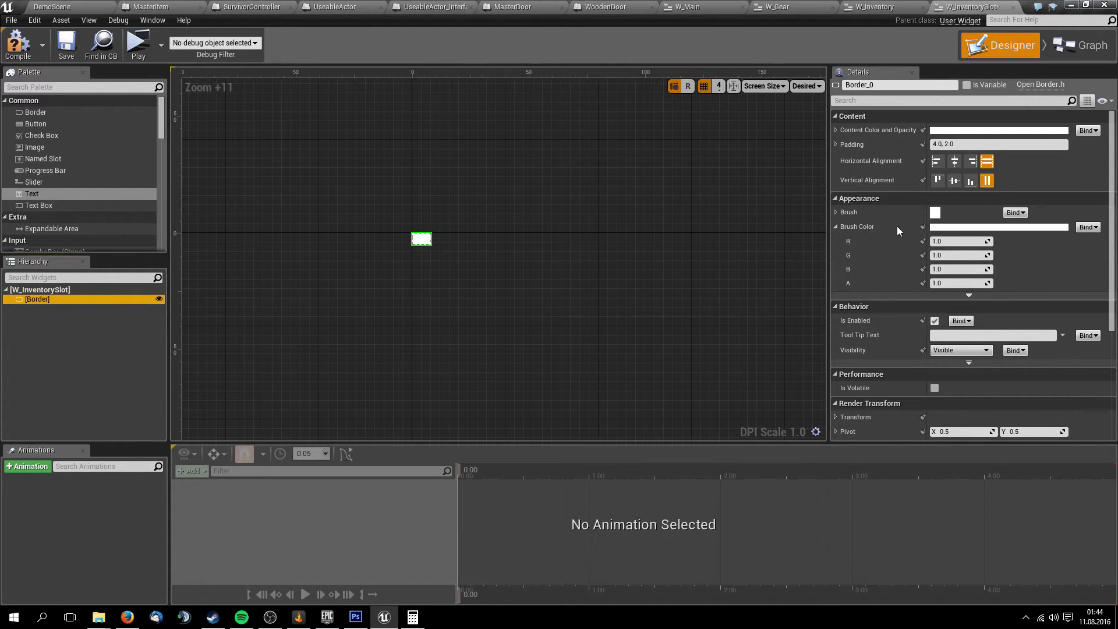
pyautogui.click(953, 241)
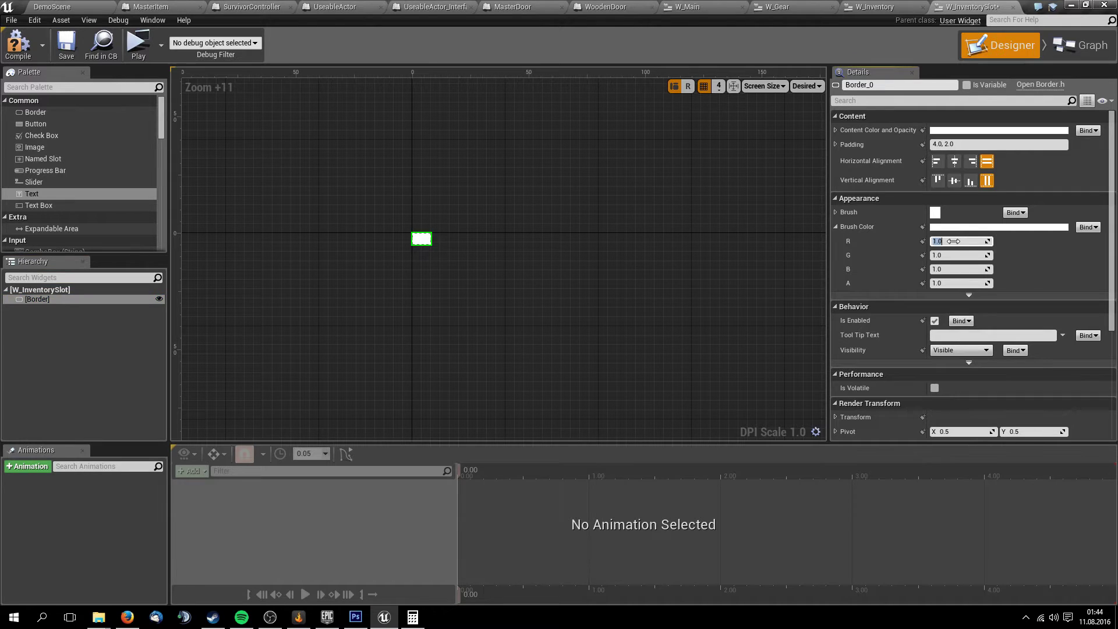
pyautogui.write('0.3')
pyautogui.press('Tab')
pyautogui.write('0.01')
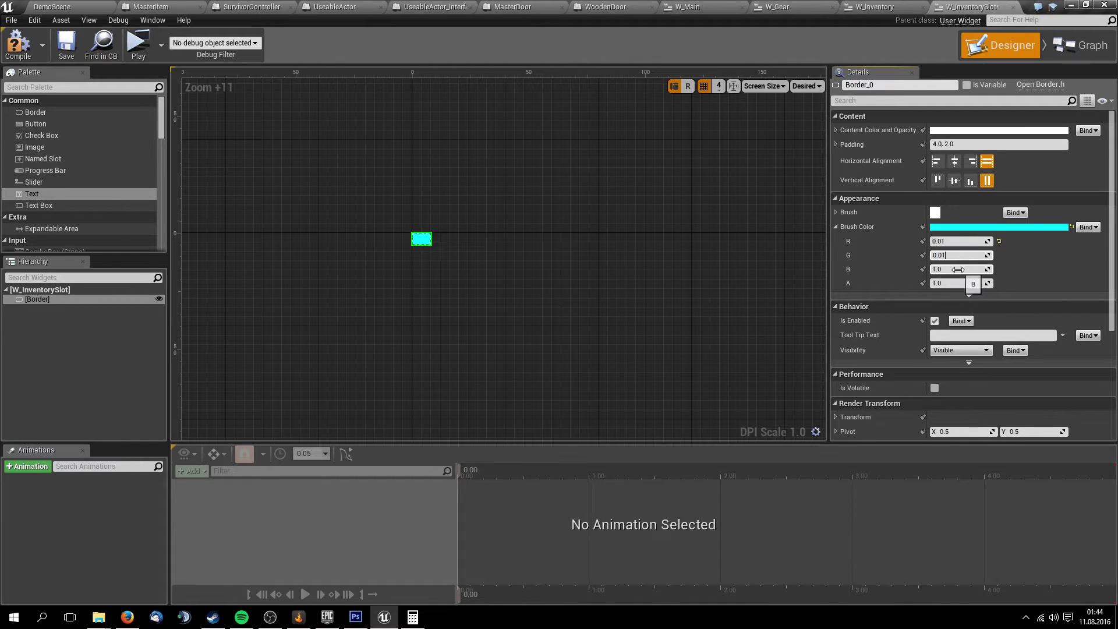
pyautogui.press('Tab')
pyautogui.write('0.01')
pyautogui.press('Tab')
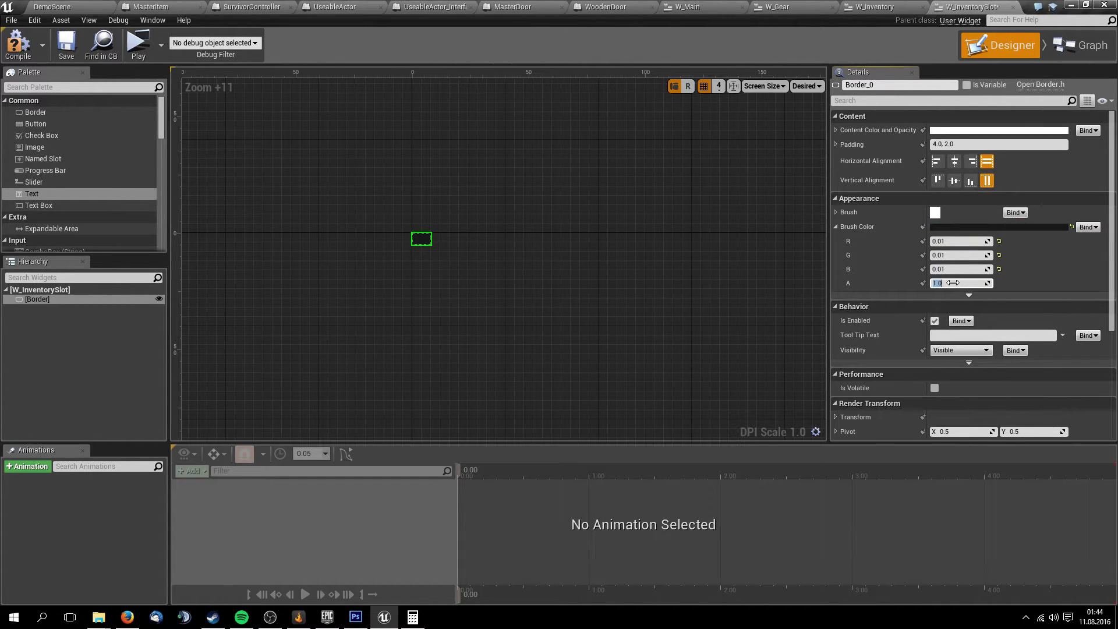
pyautogui.write('.75')
pyautogui.press('Return')
pyautogui.click(626, 272)
# Compile the widget and drop a Vertical Box onto the Border in the Hierarchy
pyautogui.press('F7')
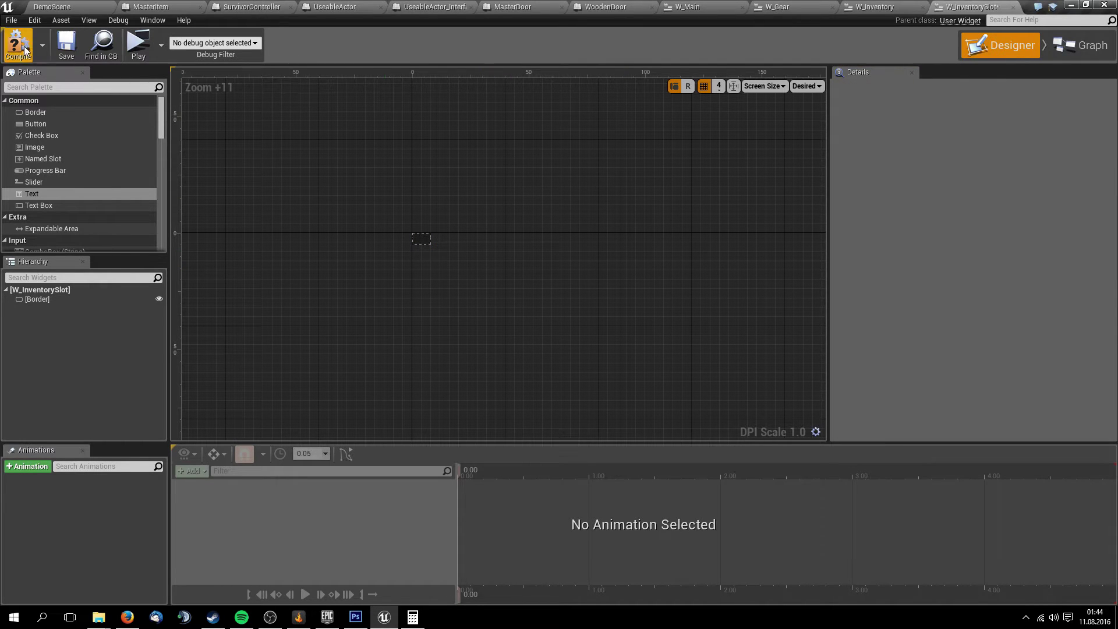
pyautogui.moveTo(515, 214); pyautogui.dragTo(440, 229, button='right')
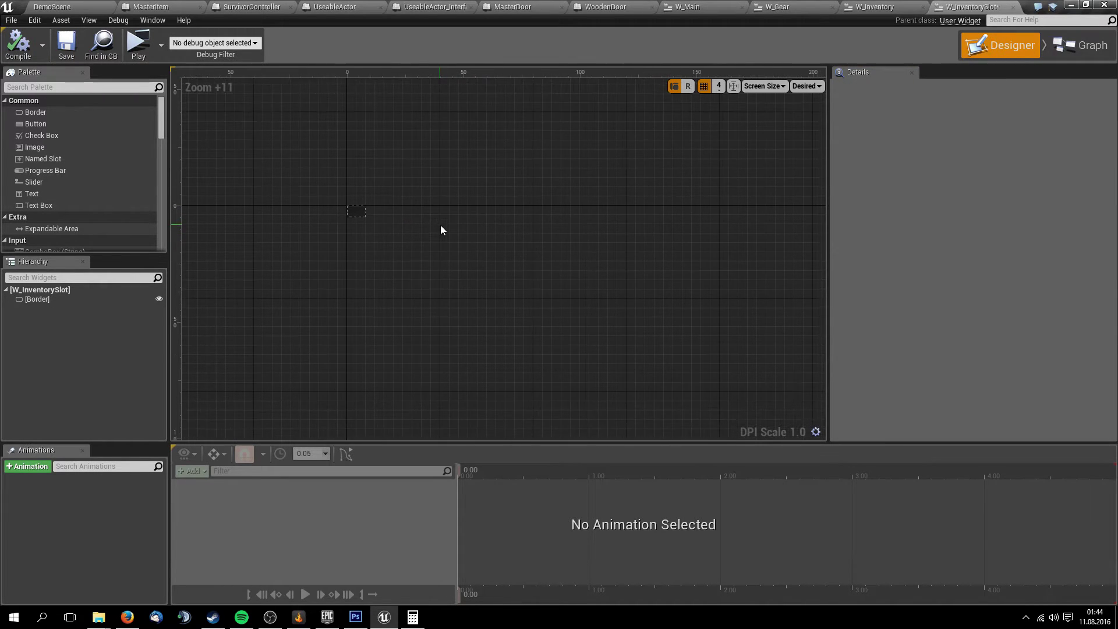
pyautogui.moveTo(366, 213); pyautogui.dragTo(419, 214, button='right')
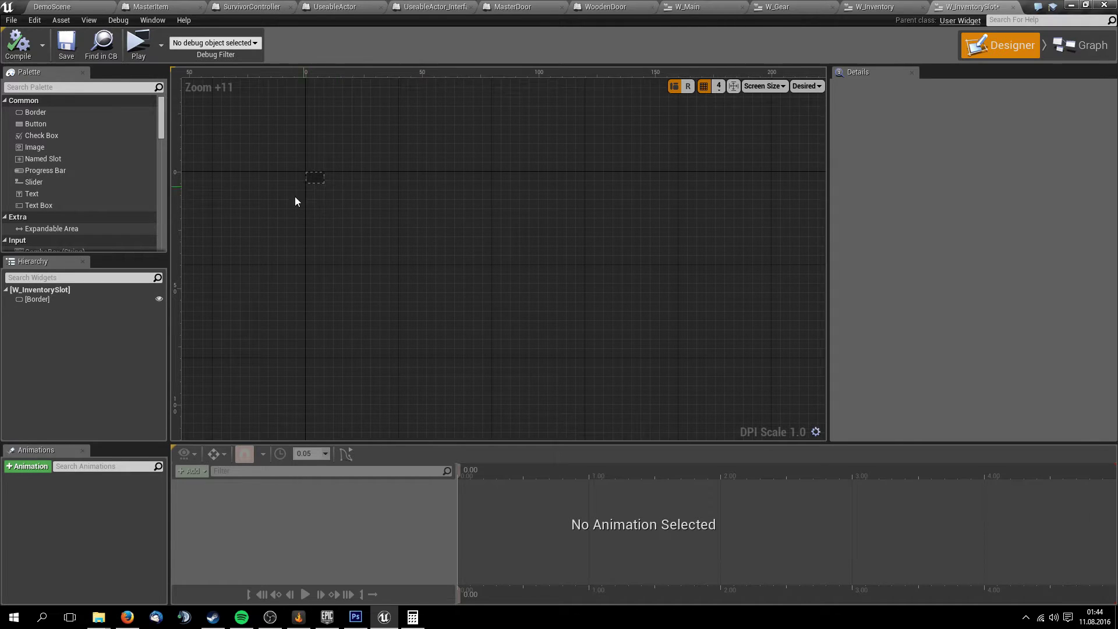
pyautogui.moveTo(294, 197); pyautogui.dragTo(353, 194, button='right')
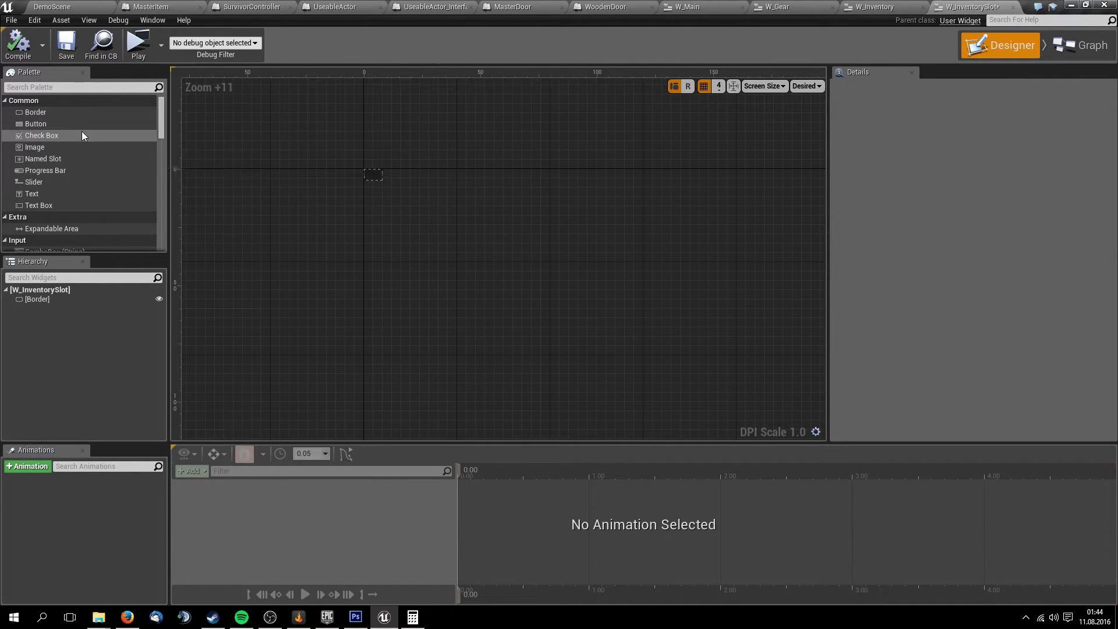
pyautogui.scroll(-2, 73, 187)
pyautogui.scroll(-3, 77, 186)
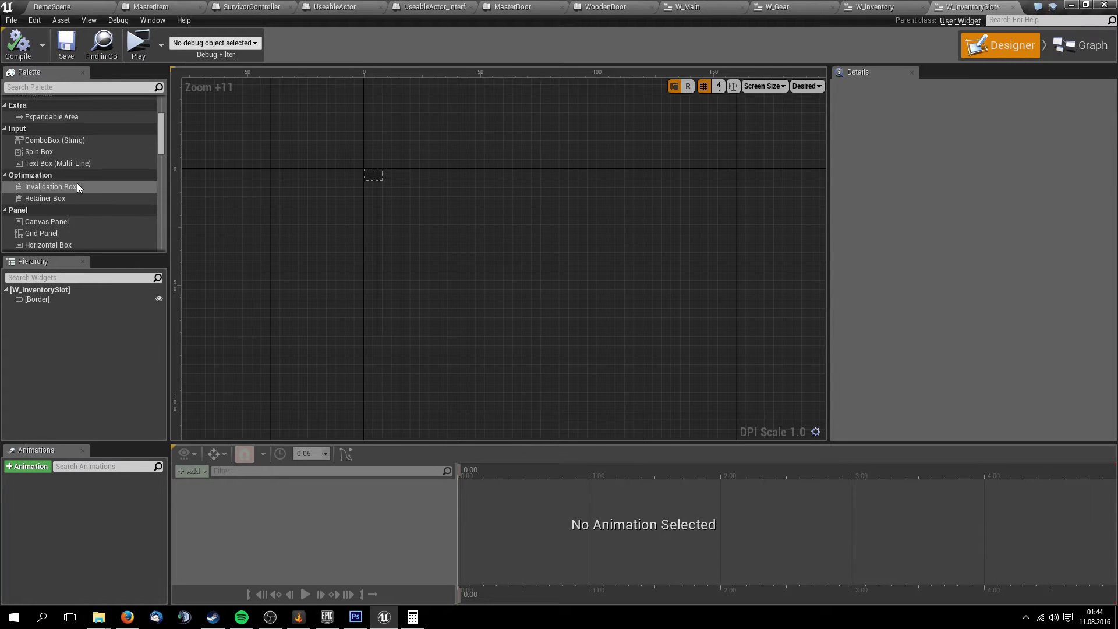
pyautogui.scroll(4, 78, 183)
pyautogui.scroll(-4, 77, 184)
pyautogui.scroll(-3, 79, 183)
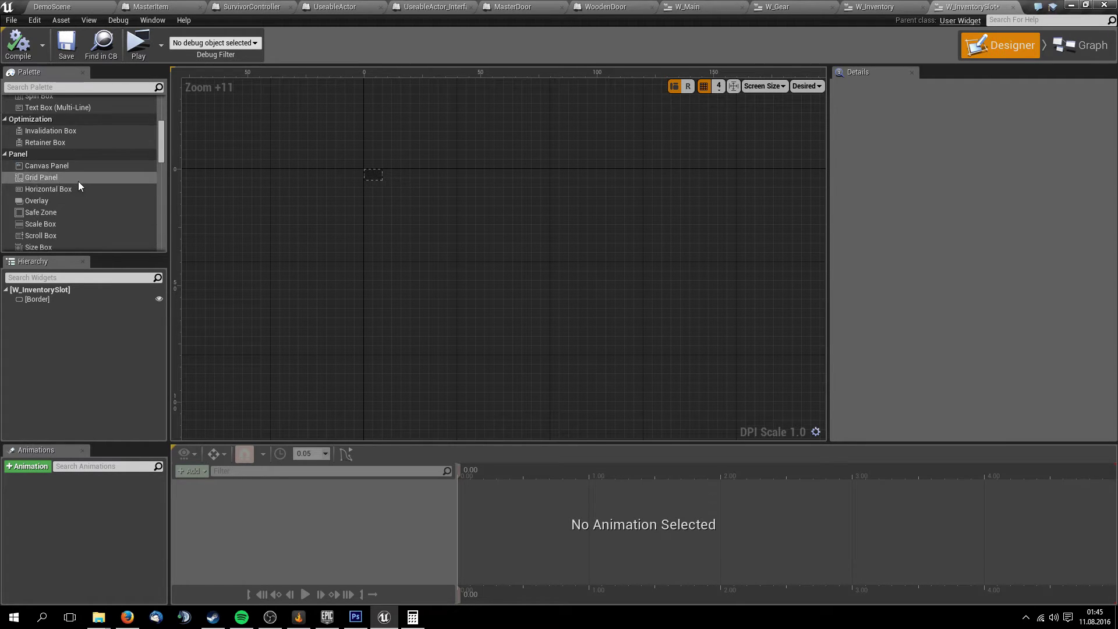
pyautogui.scroll(-1, 78, 184)
pyautogui.scroll(-1, 79, 183)
pyautogui.moveTo(46, 195); pyautogui.dragTo(57, 299)
# Set the Border's padding to 0
pyautogui.click(70, 299)
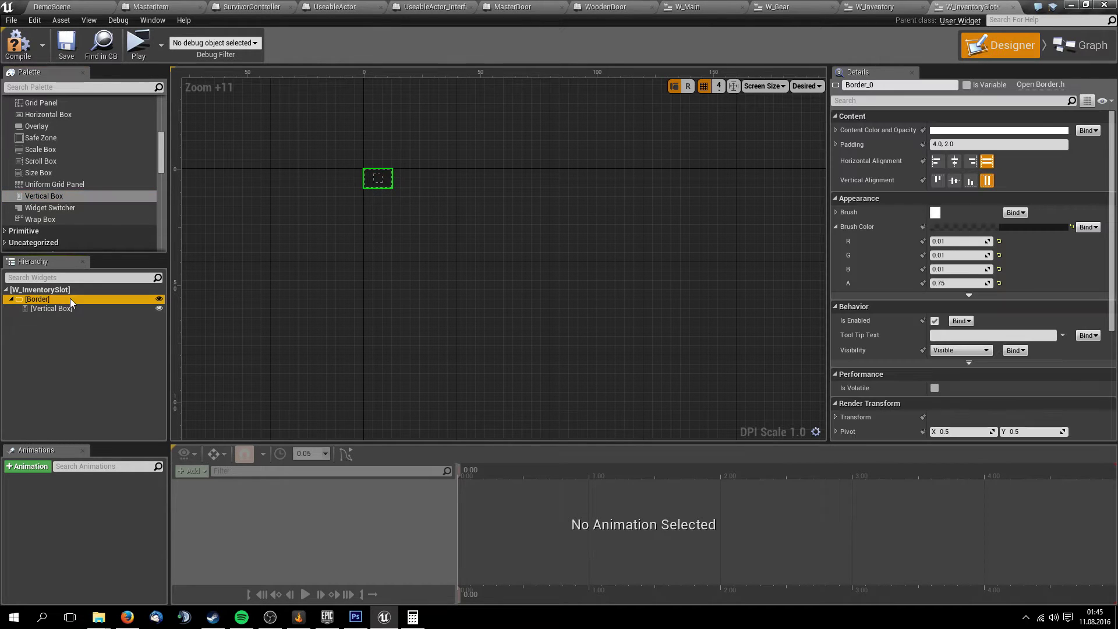
pyautogui.click(971, 143)
pyautogui.write('0')
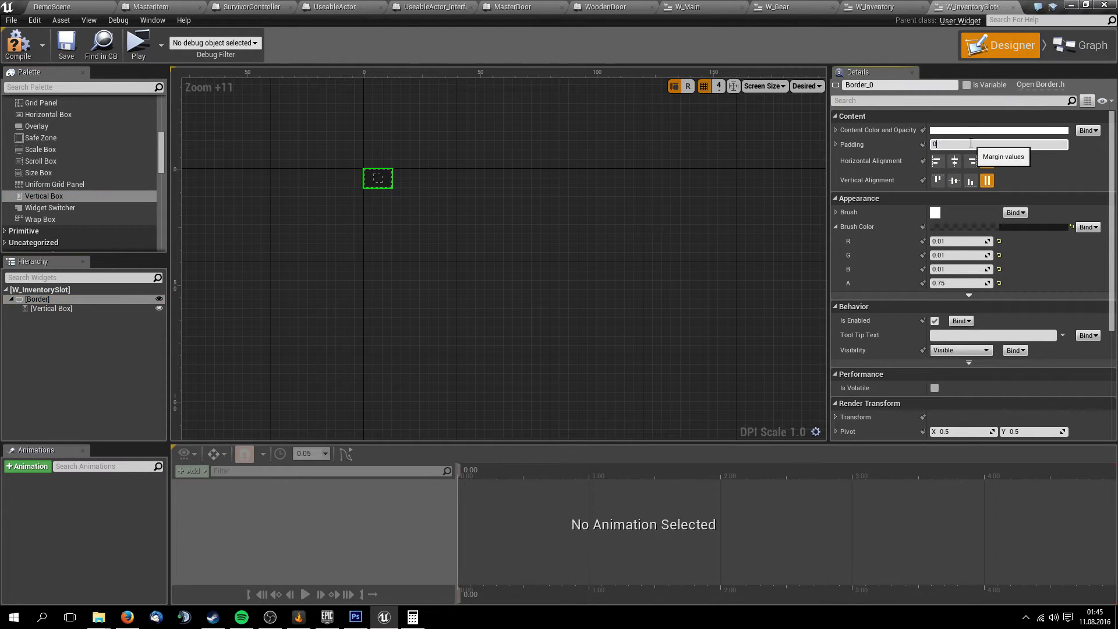
pyautogui.press('Return')
pyautogui.click(72, 290)
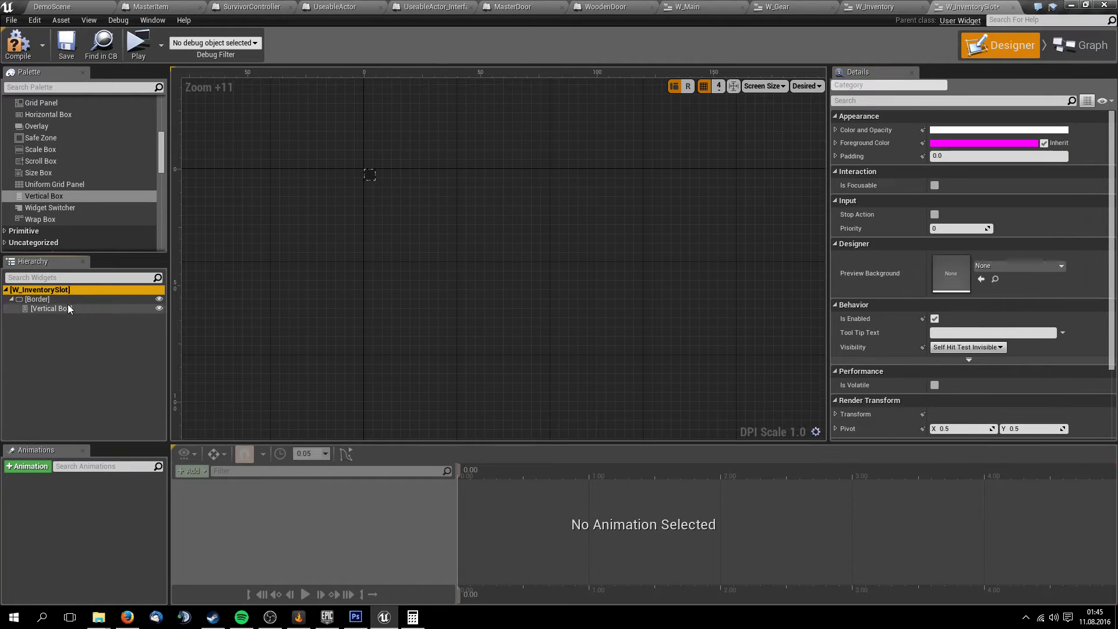
pyautogui.click(64, 308)
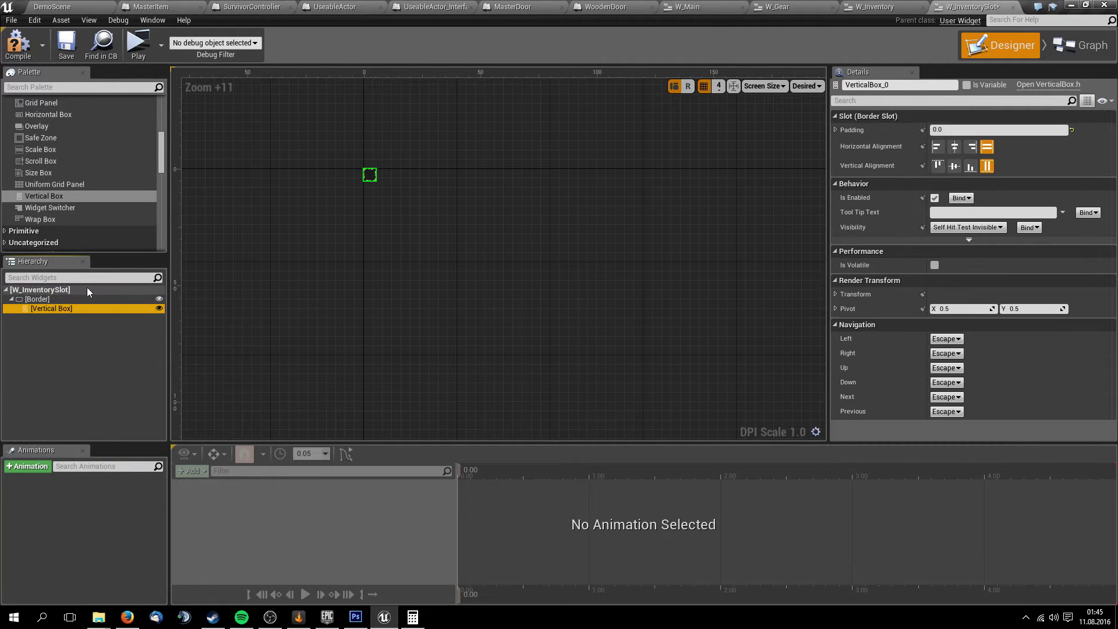
pyautogui.click(121, 299)
pyautogui.click(109, 306)
pyautogui.moveTo(348, 215); pyautogui.dragTo(336, 216, button='right')
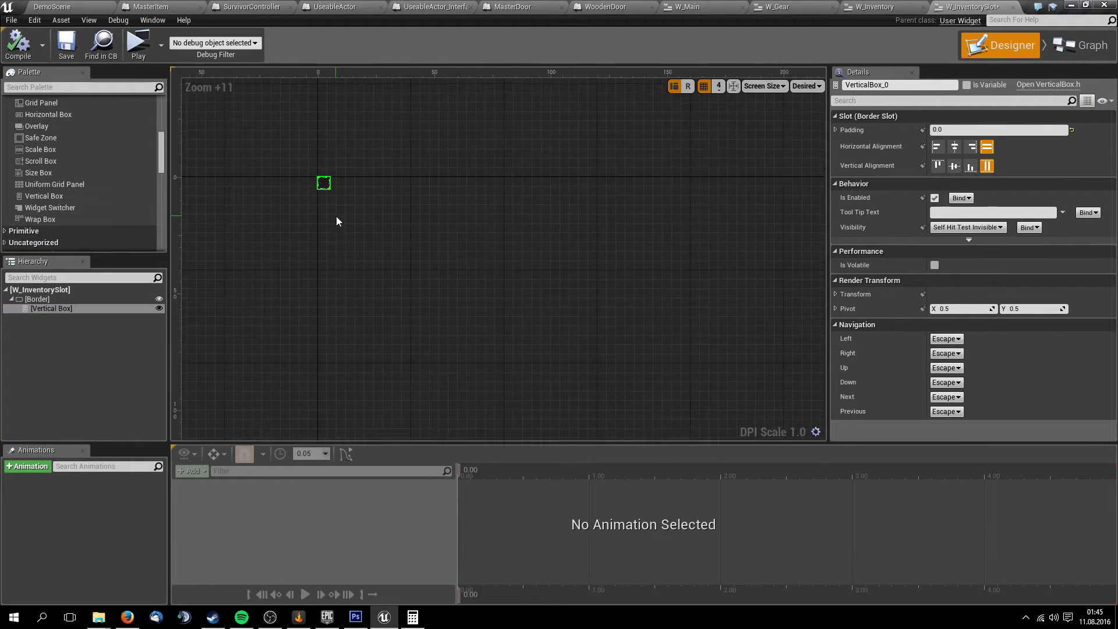
pyautogui.click(124, 299)
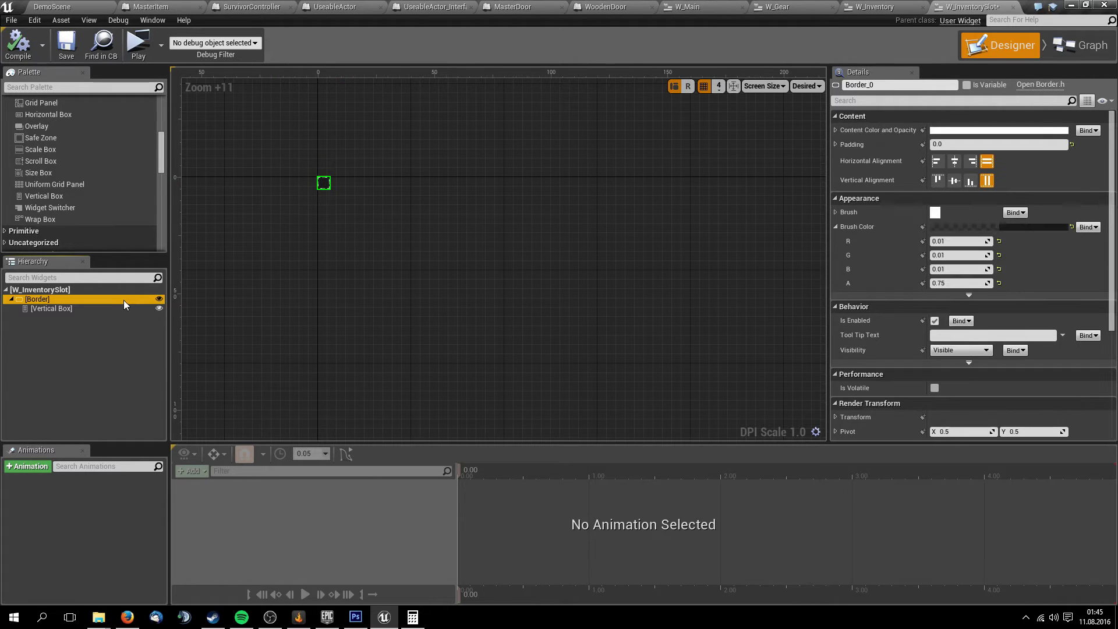
pyautogui.moveTo(462, 259)
pyautogui.mouseDown(button='right')
pyautogui.moveTo(414, 278)
pyautogui.moveTo(452, 266)
pyautogui.mouseUp(button='right')
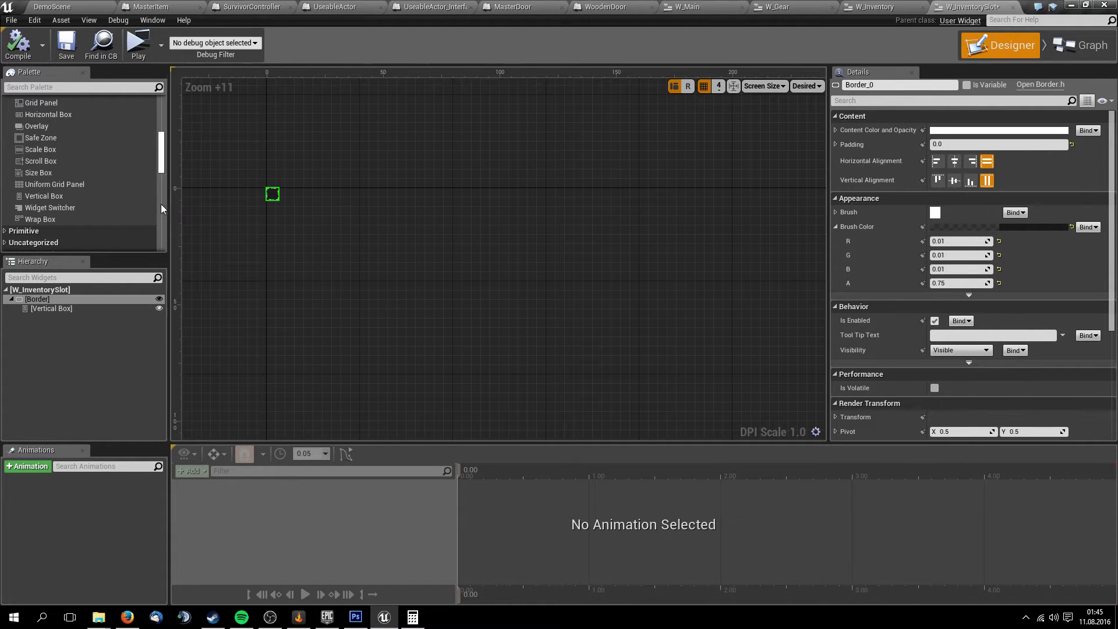
pyautogui.click(67, 307)
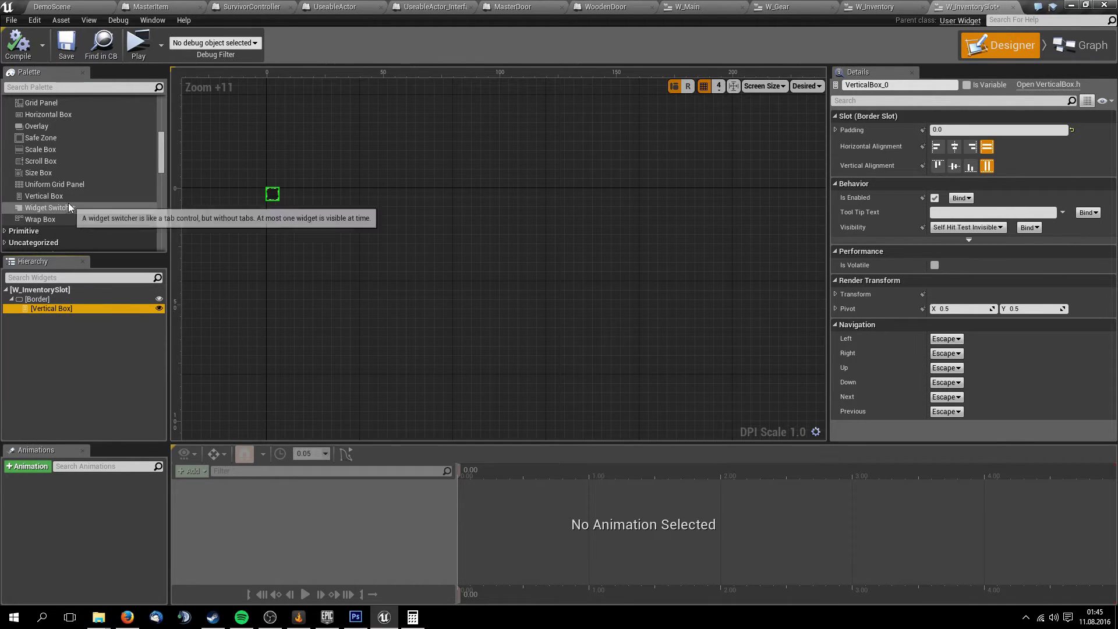
pyautogui.scroll(3, 95, 191)
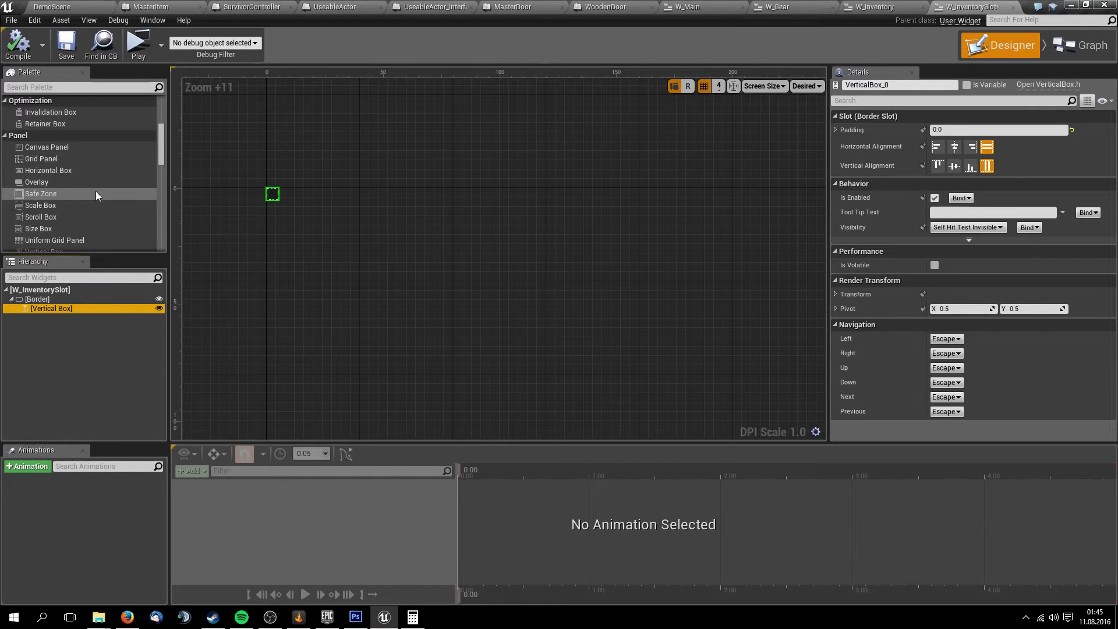
pyautogui.scroll(3, 96, 191)
pyautogui.scroll(4, 95, 191)
pyautogui.scroll(-3, 68, 187)
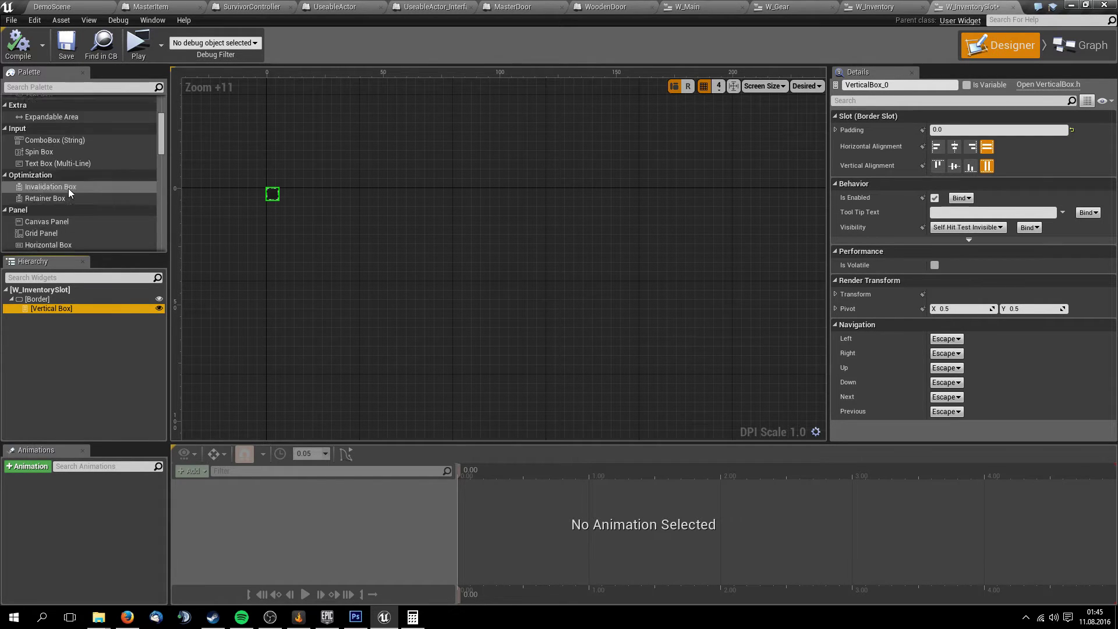
pyautogui.scroll(-5, 68, 188)
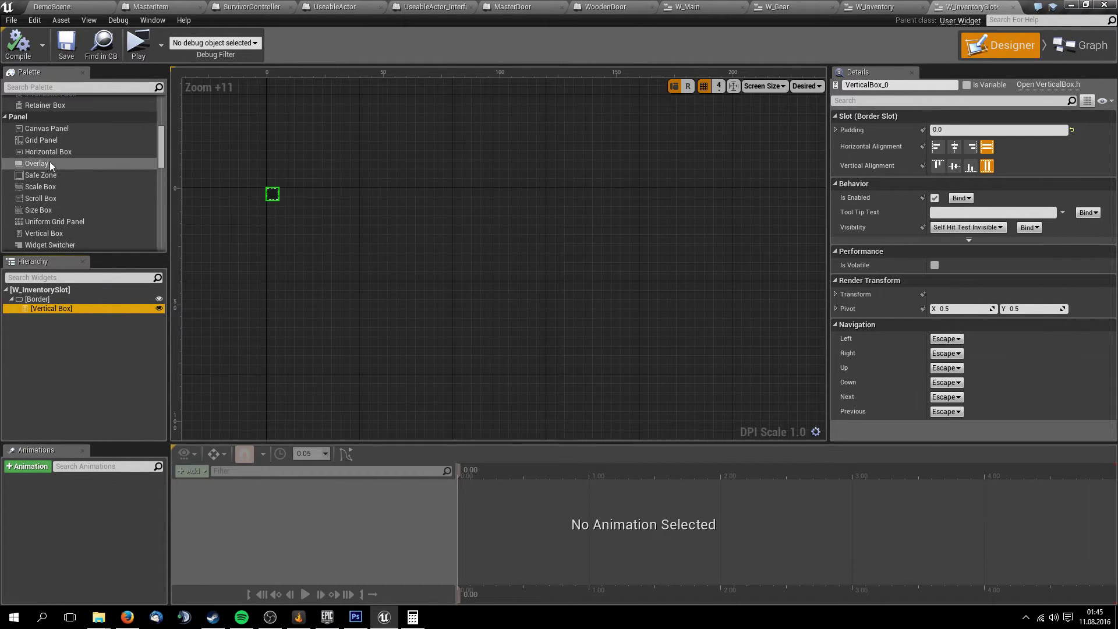
# Add a Horizontal Box under the Vertical Box and drop an Image widget into it
pyautogui.moveTo(50, 153)
pyautogui.mouseDown()
pyautogui.moveTo(44, 316)
pyautogui.moveTo(54, 308)
pyautogui.mouseUp()
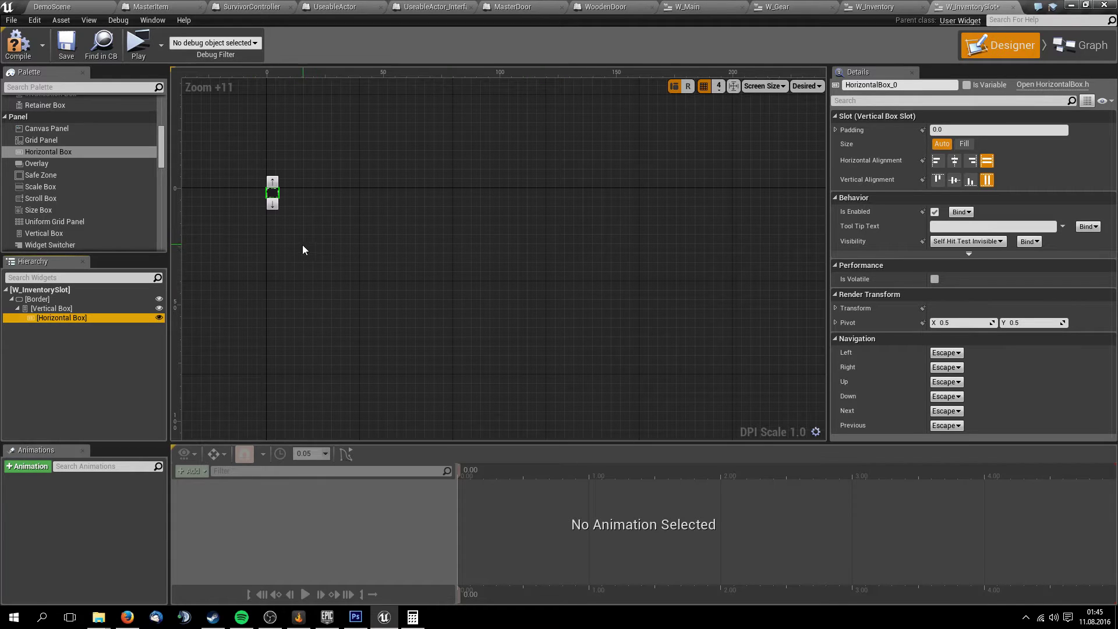
pyautogui.scroll(5, 82, 174)
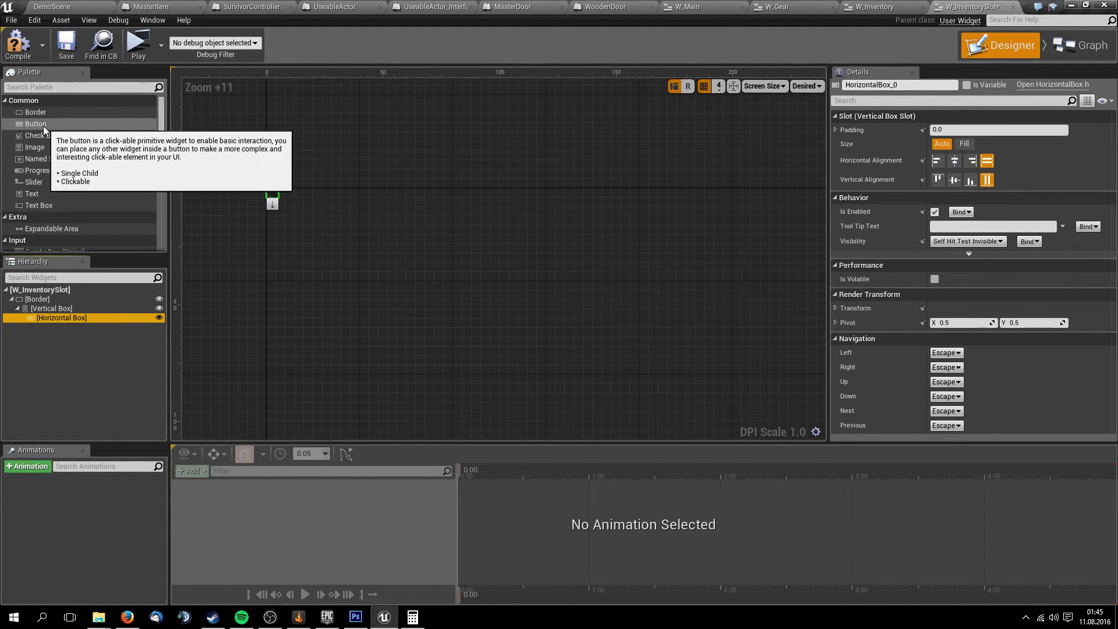
pyautogui.moveTo(55, 148); pyautogui.dragTo(64, 320)
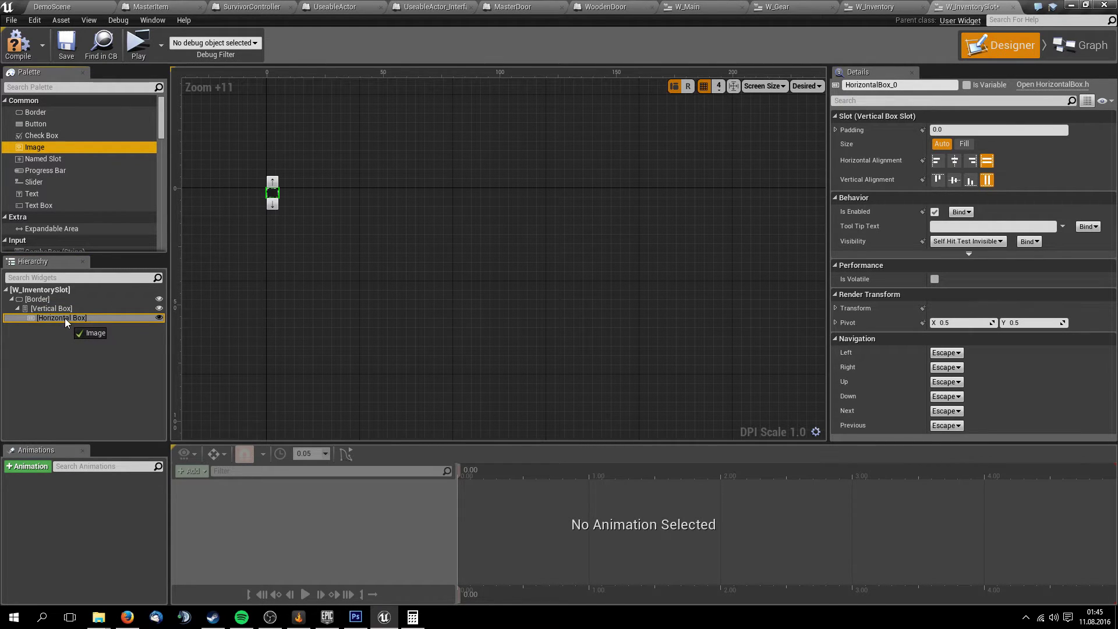
pyautogui.moveTo(65, 319); pyautogui.dragTo(65, 318)
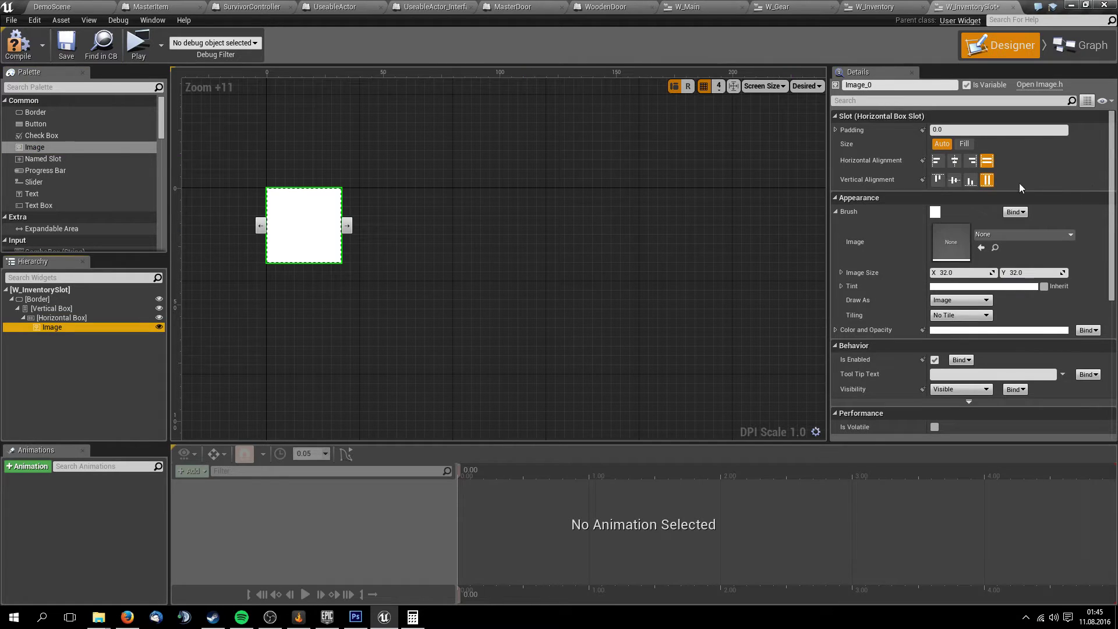
pyautogui.moveTo(483, 218)
pyautogui.mouseDown(button='right')
pyautogui.moveTo(465, 208)
pyautogui.moveTo(479, 200)
pyautogui.mouseUp(button='right')
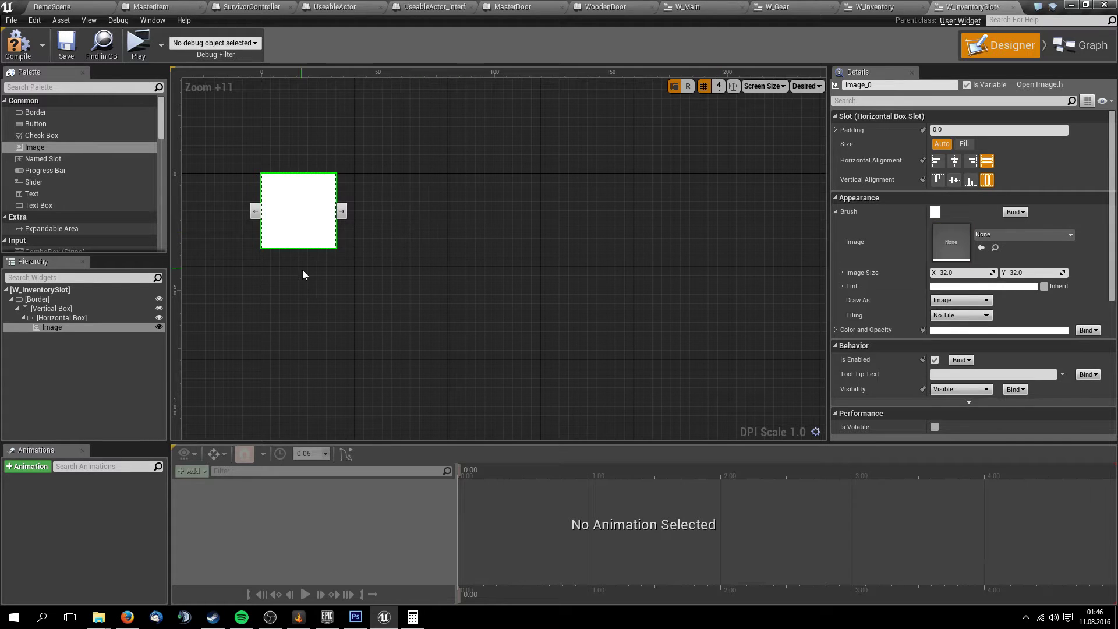
# Delete the Image from the Horizontal Box
pyautogui.click(57, 318)
pyautogui.click(56, 327)
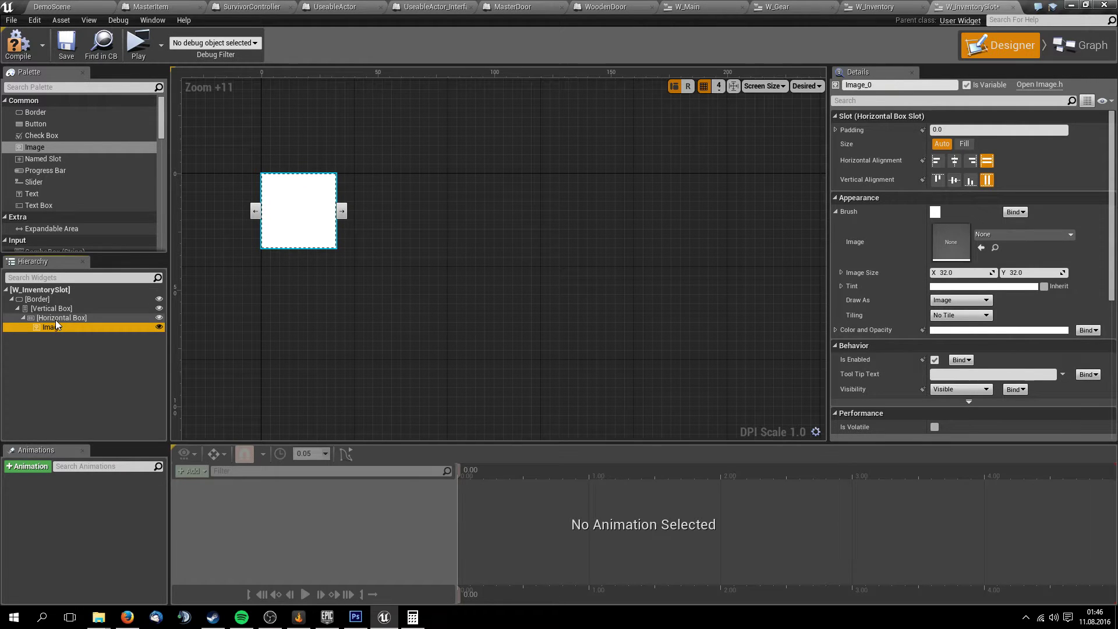
pyautogui.click(55, 320)
pyautogui.click(58, 329)
pyautogui.press('Delete')
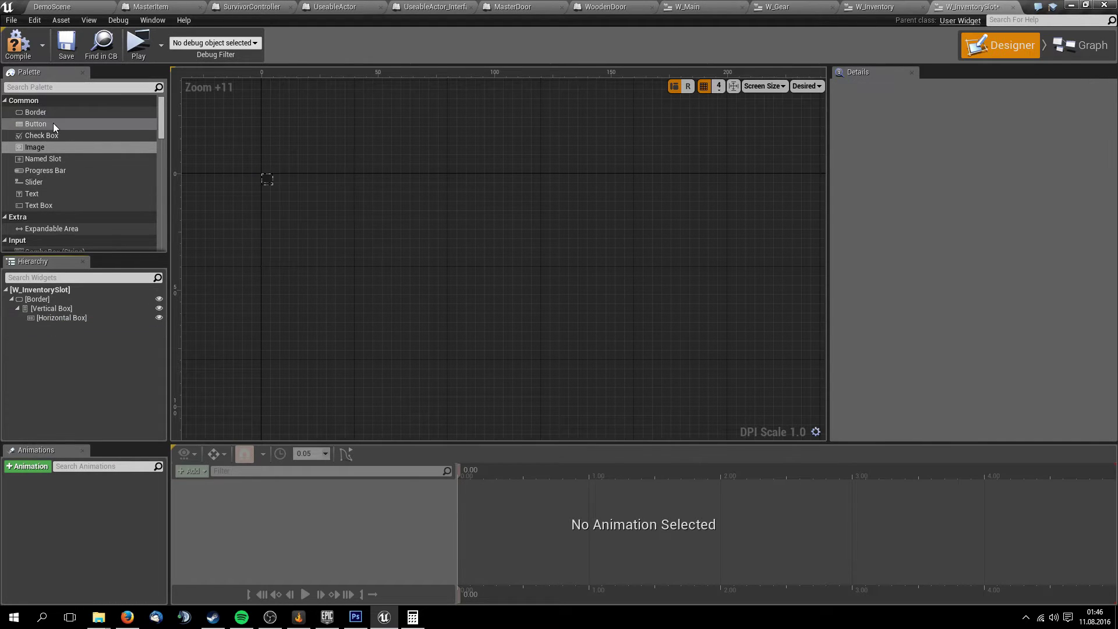
# Add a Border with an Image, cut it, and paste it into the Vertical Box
pyautogui.moveTo(36, 113); pyautogui.dragTo(74, 319)
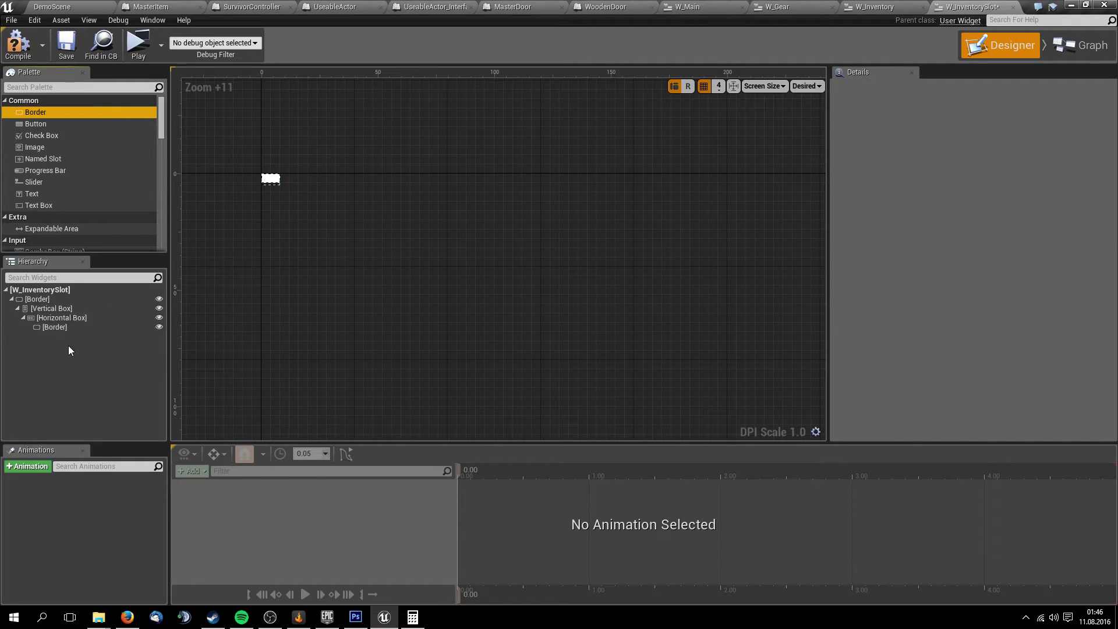
pyautogui.click(83, 318)
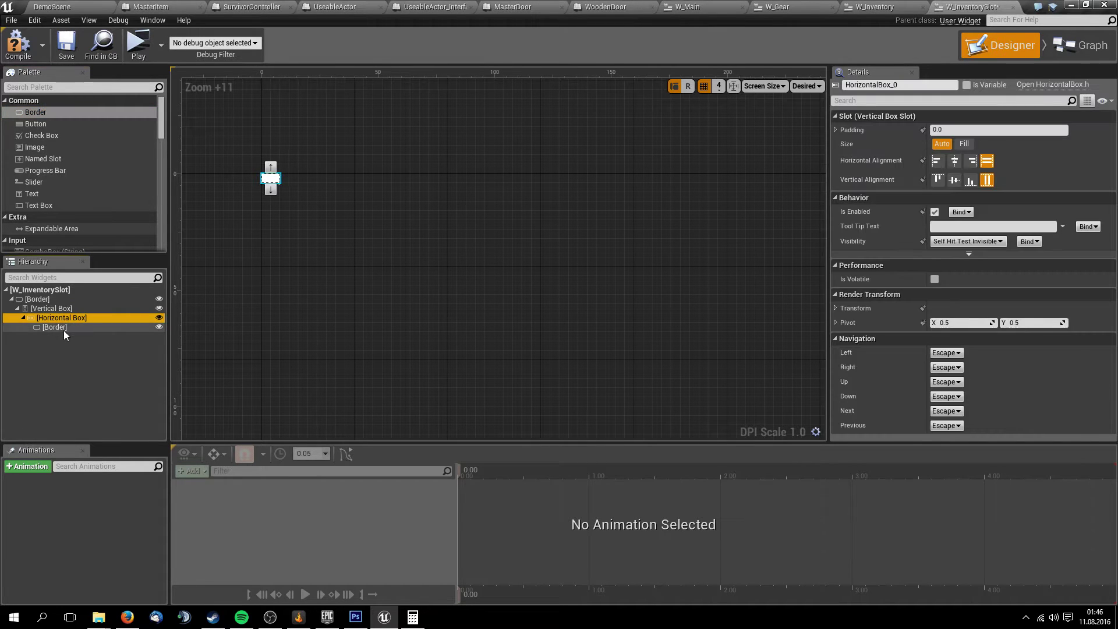
pyautogui.click(64, 328)
pyautogui.click(28, 326)
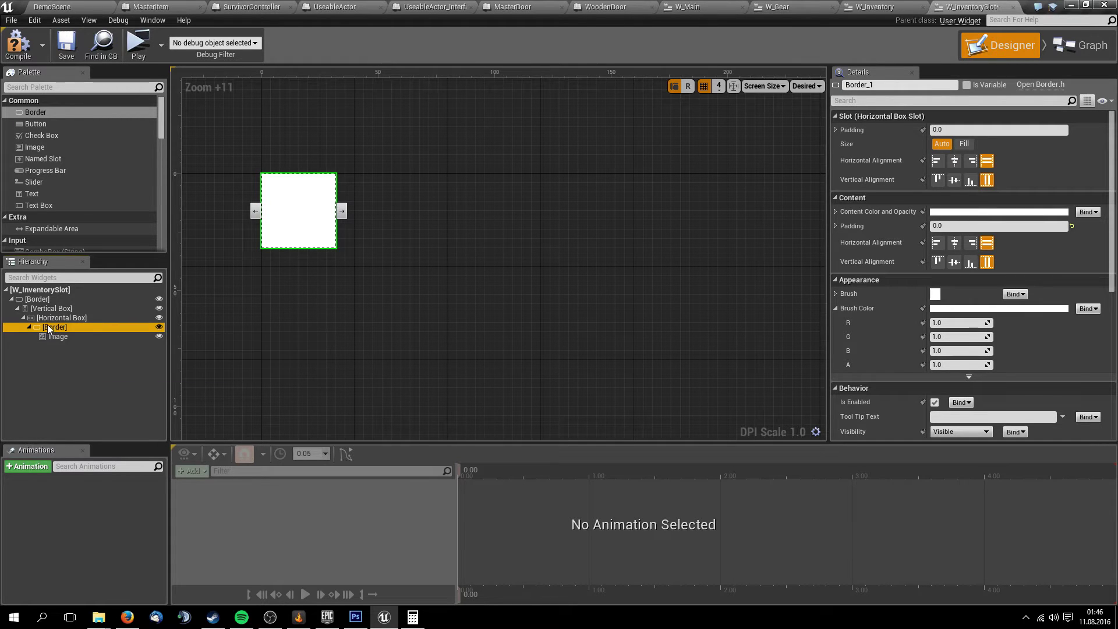
pyautogui.press('Delete')
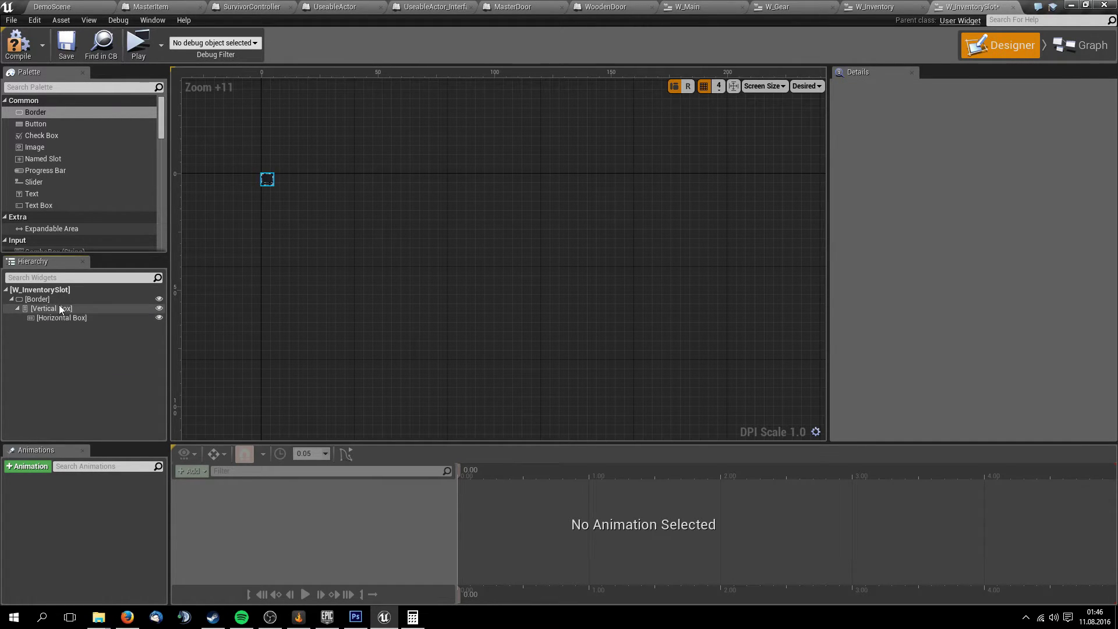
pyautogui.click(56, 300)
pyautogui.hotkey('ctrl', 'v')
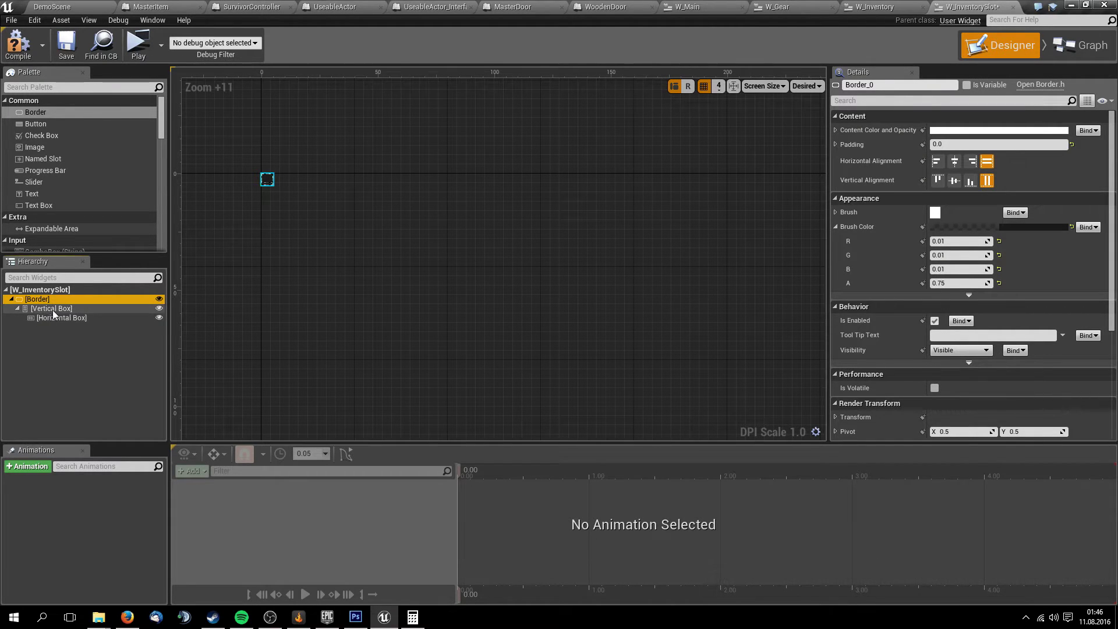
pyautogui.click(54, 308)
pyautogui.hotkey('ctrl', 'v')
# Move the Horizontal Box into the inner Border and delete the Image there
pyautogui.click(64, 318)
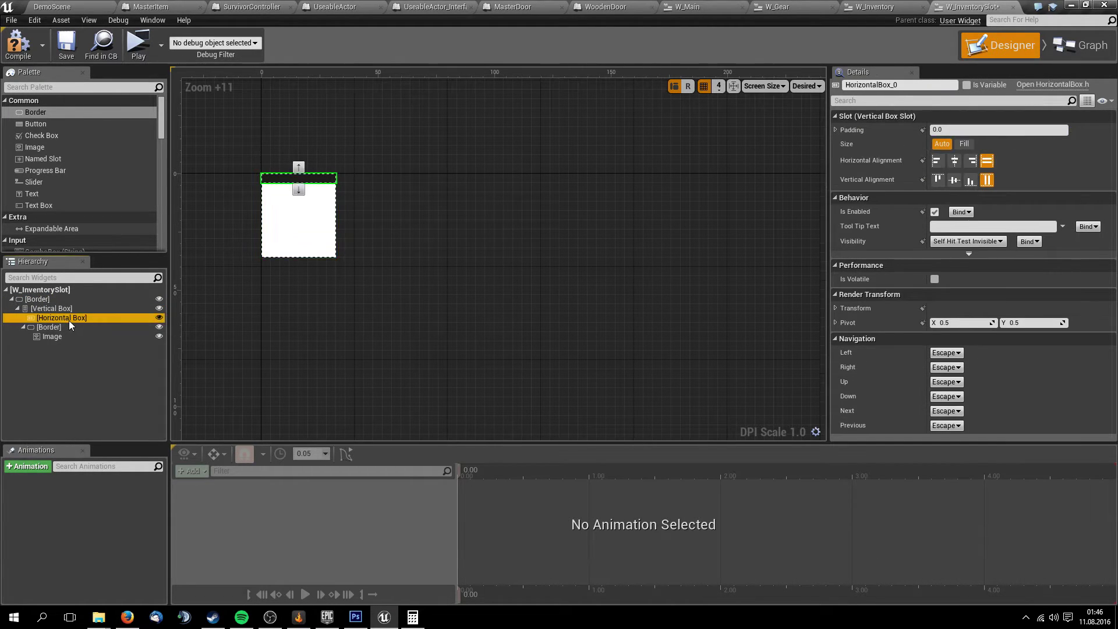
pyautogui.press('Delete')
pyautogui.click(59, 319)
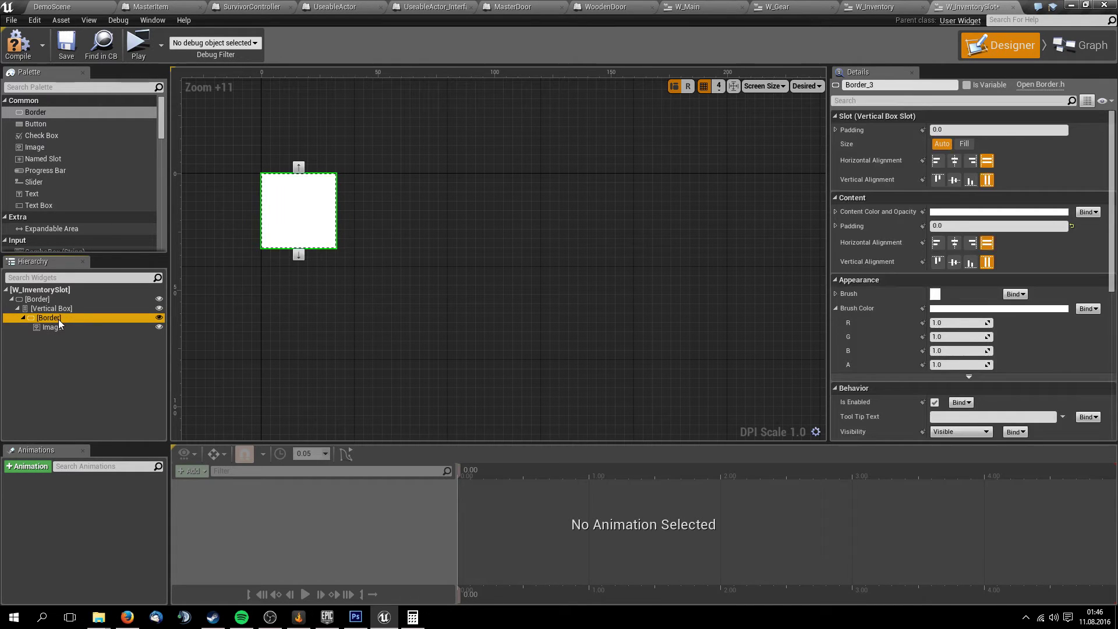
pyautogui.hotkey('ctrl', 'v')
pyautogui.click(50, 329)
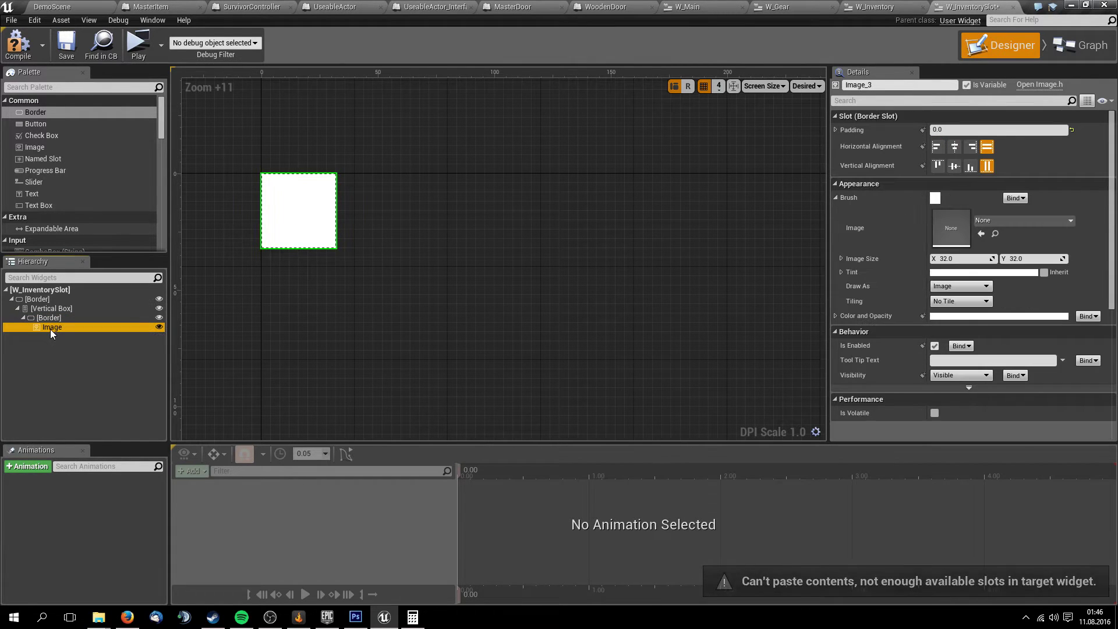
pyautogui.press('Delete')
pyautogui.click(62, 318)
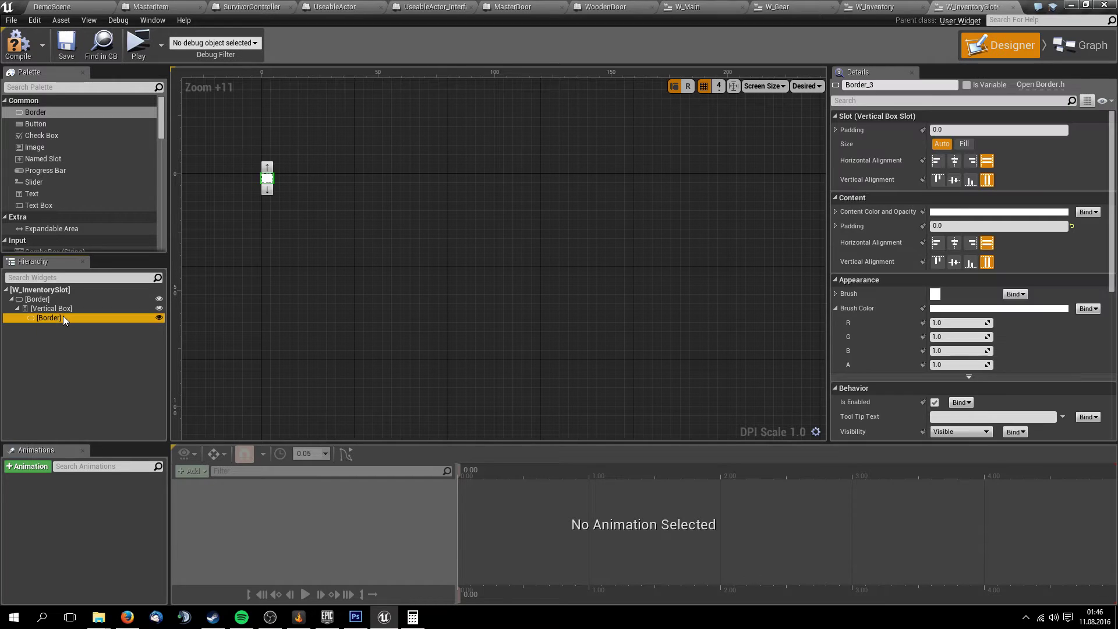
pyautogui.hotkey('ctrl', 'v')
pyautogui.click(65, 327)
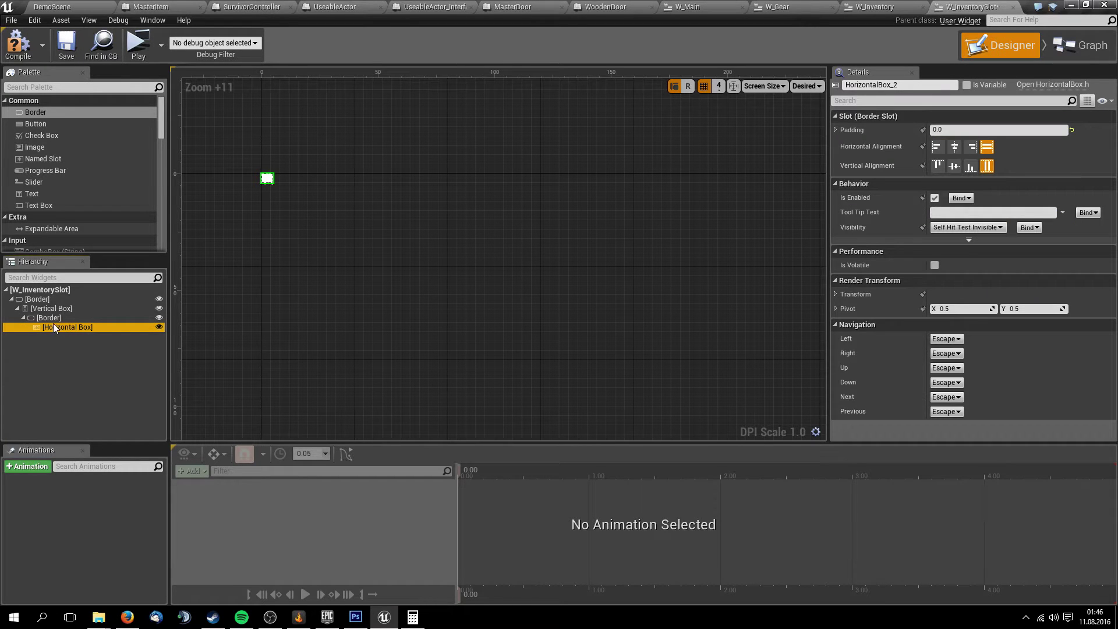
pyautogui.click(49, 318)
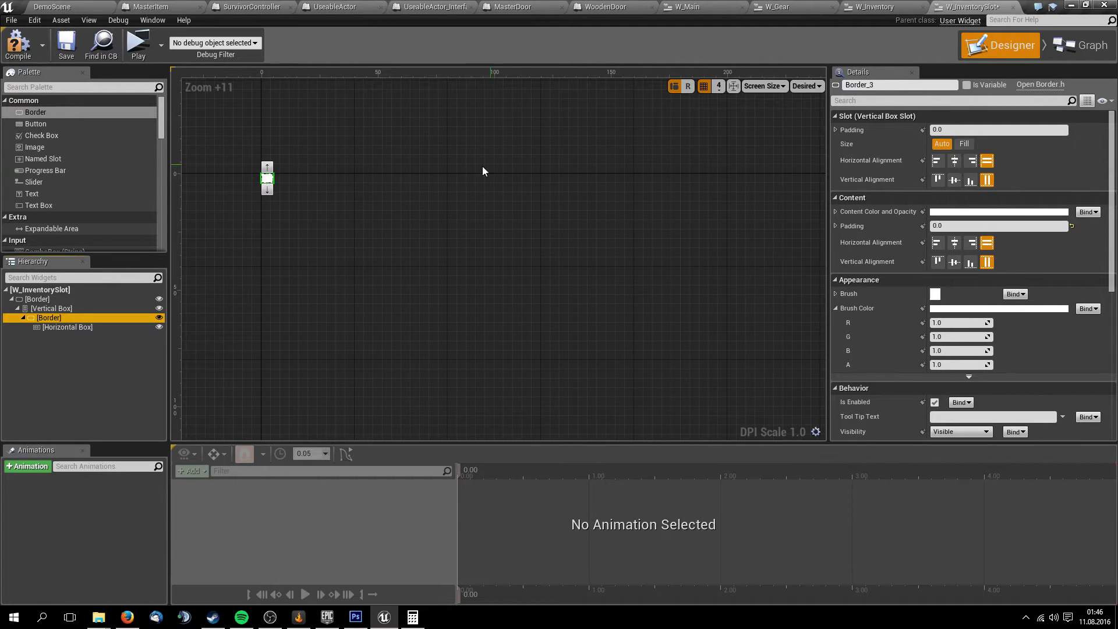
pyautogui.click(94, 325)
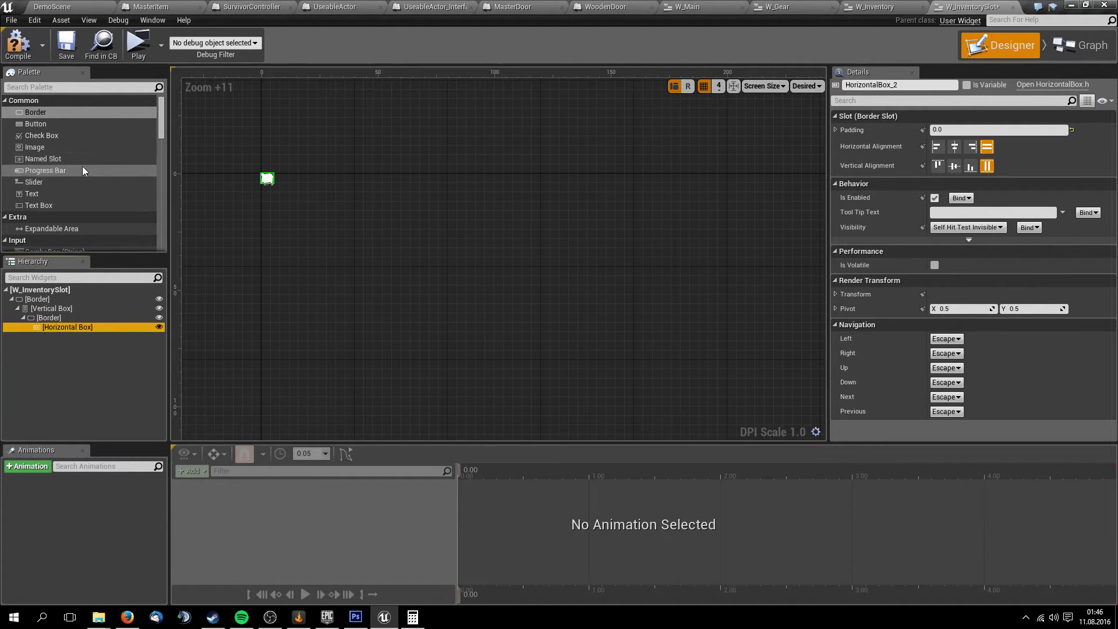
# Add an Image followed by a Text Block into the inner Horizontal Box
pyautogui.moveTo(78, 148); pyautogui.dragTo(57, 327)
pyautogui.click(71, 337)
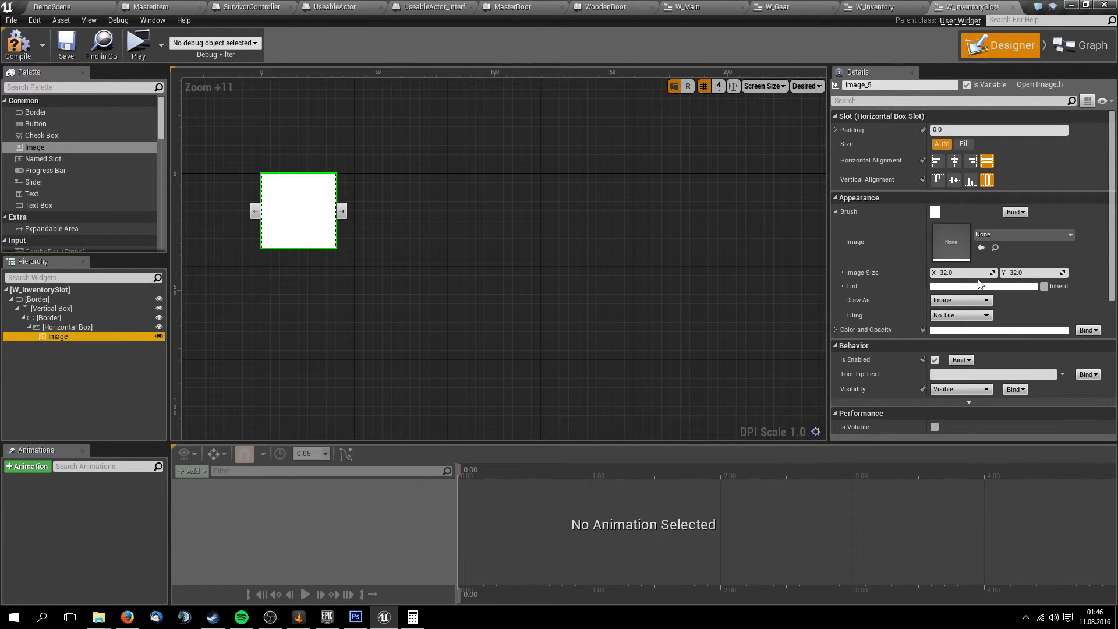
pyautogui.moveTo(275, 293); pyautogui.dragTo(243, 293, button='right')
pyautogui.click(77, 326)
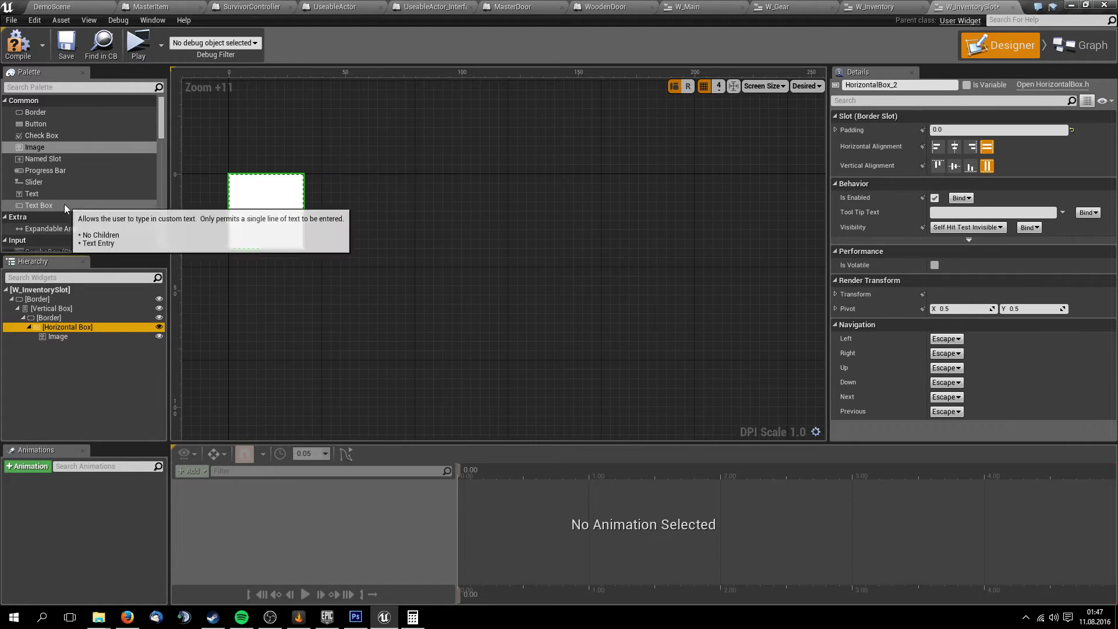
pyautogui.moveTo(39, 196)
pyautogui.mouseDown()
pyautogui.moveTo(61, 344)
pyautogui.moveTo(62, 329)
pyautogui.mouseUp()
pyautogui.click(76, 345)
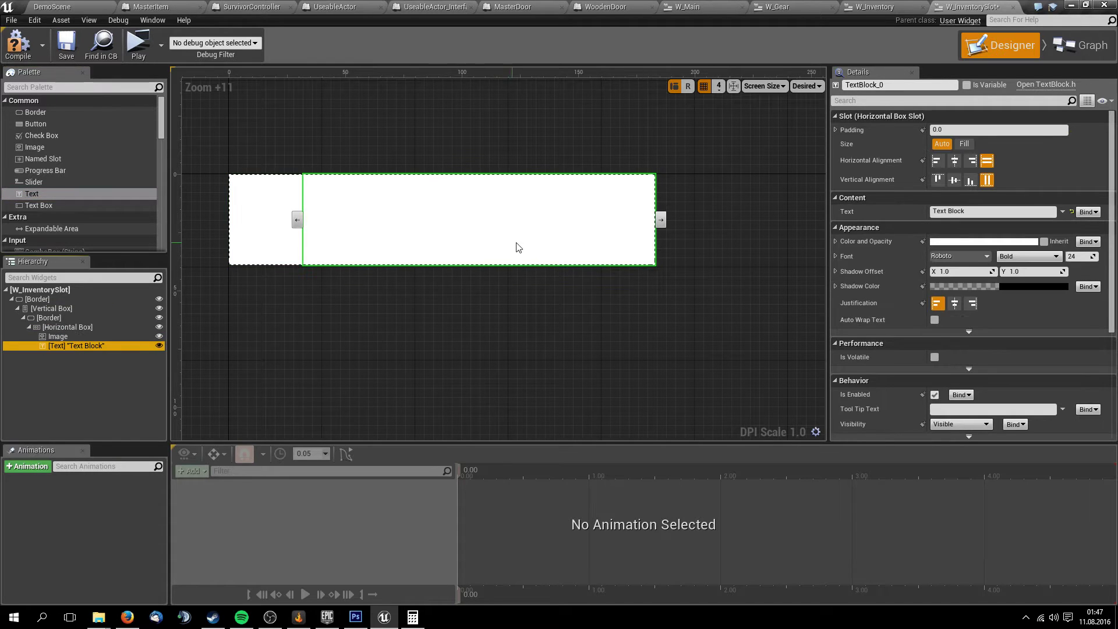
# Set the inner Border's brush colour to grey 0.2, 0.2, 0.2 with alpha 0.5
pyautogui.click(49, 317)
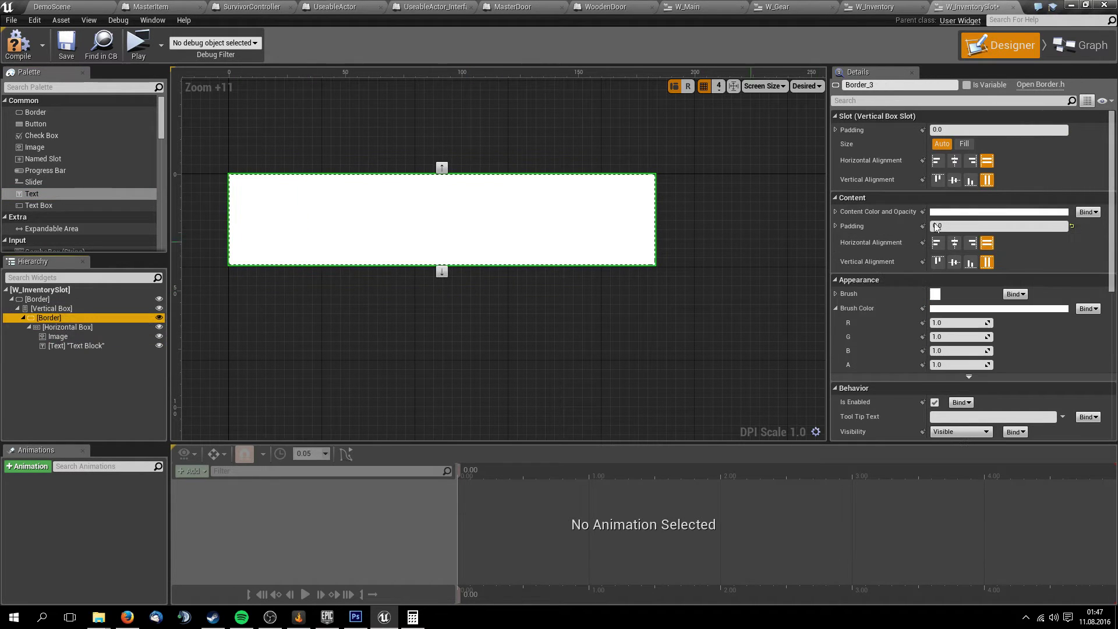
pyautogui.click(948, 313)
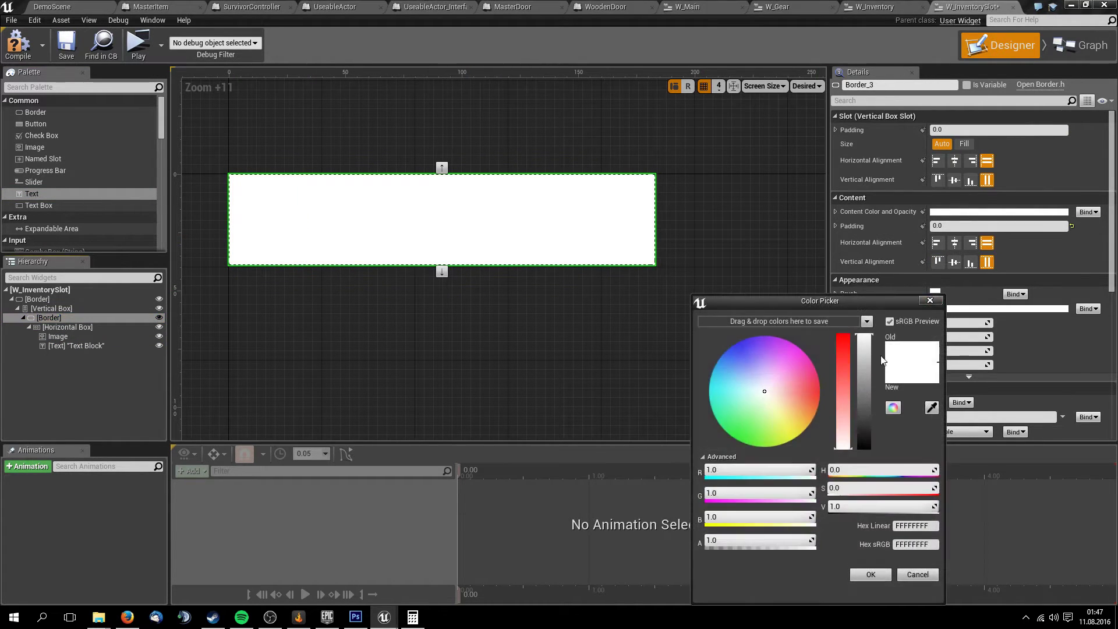
pyautogui.moveTo(863, 430)
pyautogui.mouseDown()
pyautogui.moveTo(872, 476)
pyautogui.moveTo(864, 336)
pyautogui.mouseUp()
pyautogui.click(836, 507)
pyautogui.click(785, 538)
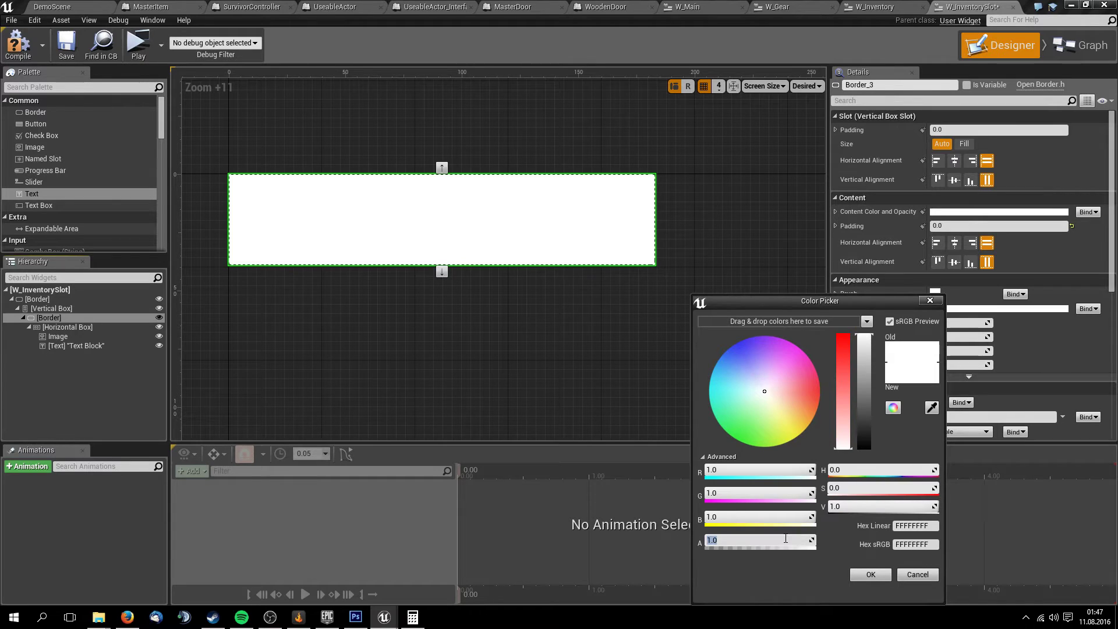
pyautogui.write('0.5')
pyautogui.press('Return')
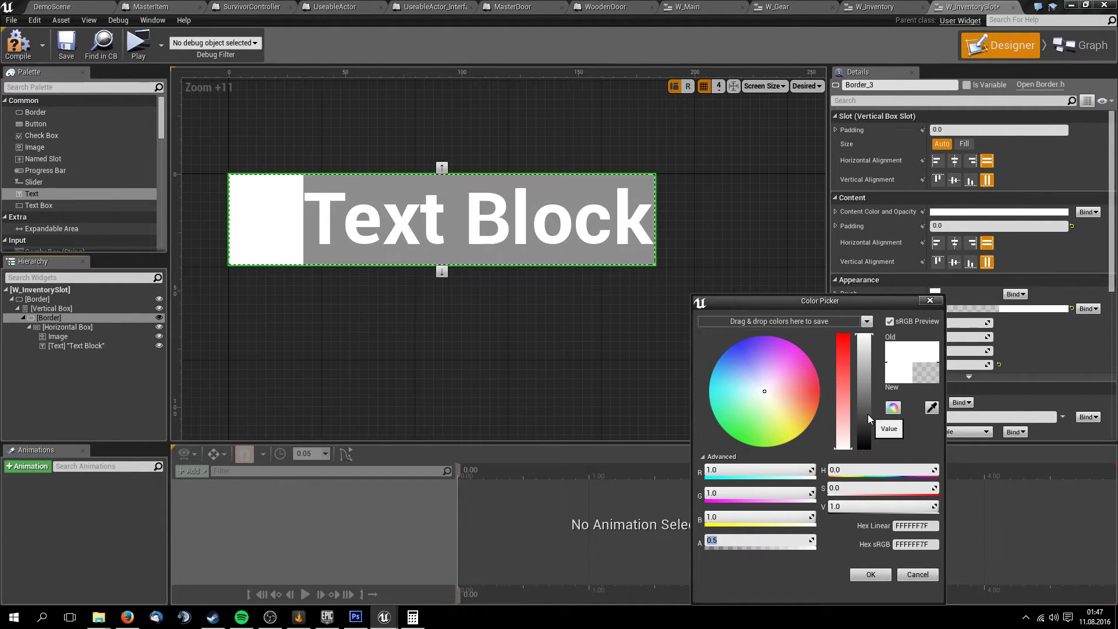
pyautogui.moveTo(869, 418)
pyautogui.mouseDown()
pyautogui.moveTo(866, 445)
pyautogui.moveTo(863, 430)
pyautogui.mouseUp()
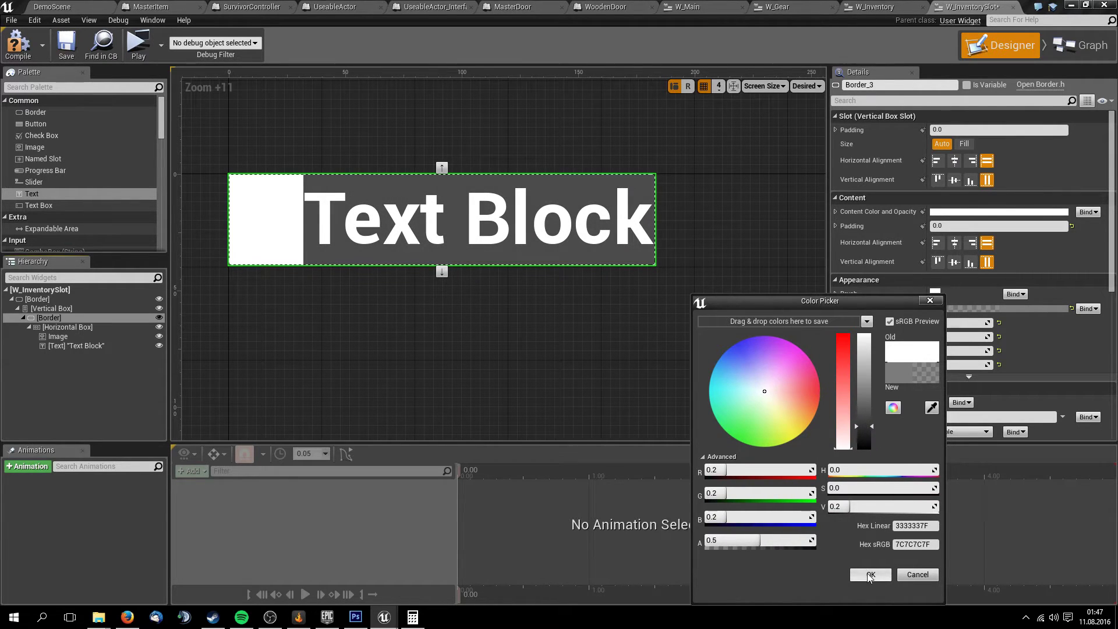
pyautogui.click(870, 575)
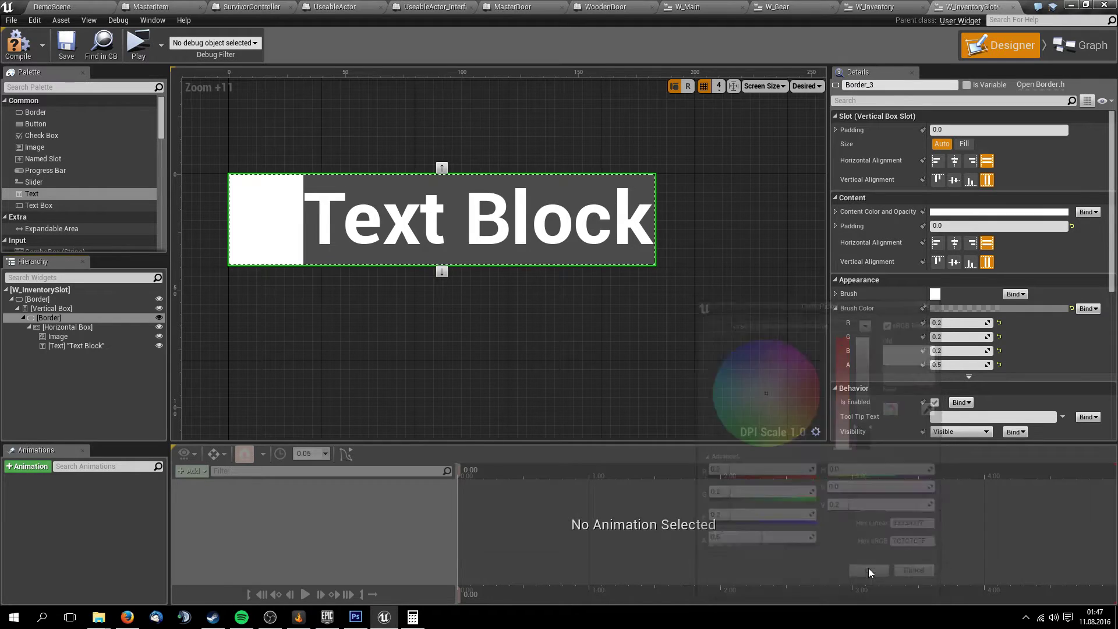
# Change the Text Block's text to ItemName
pyautogui.click(576, 233)
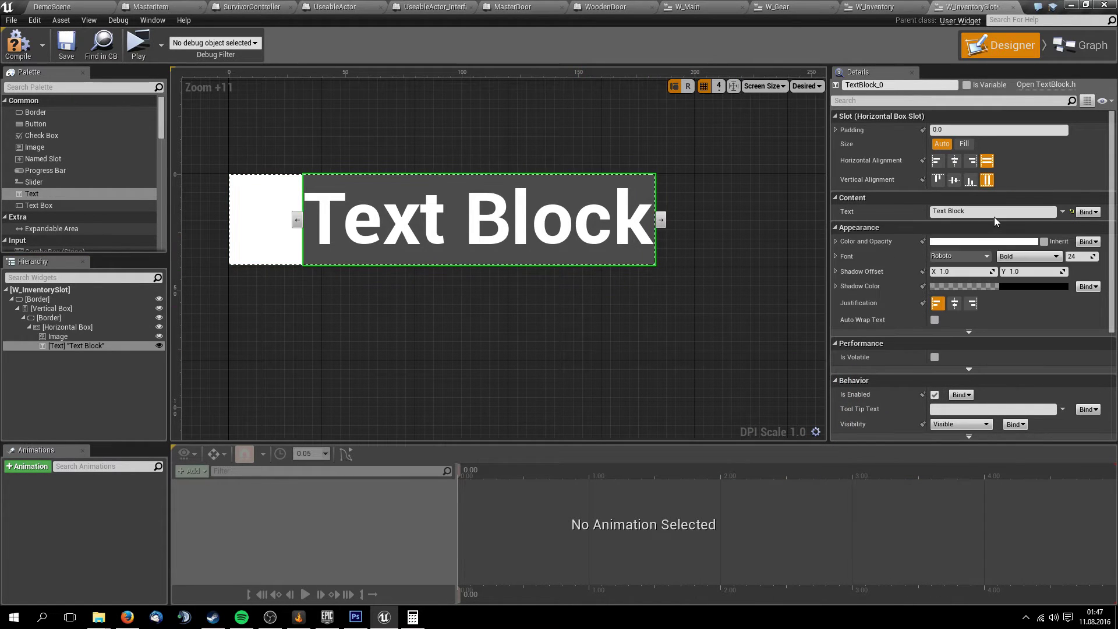
pyautogui.click(994, 212)
pyautogui.write('ItemName')
pyautogui.click(689, 127)
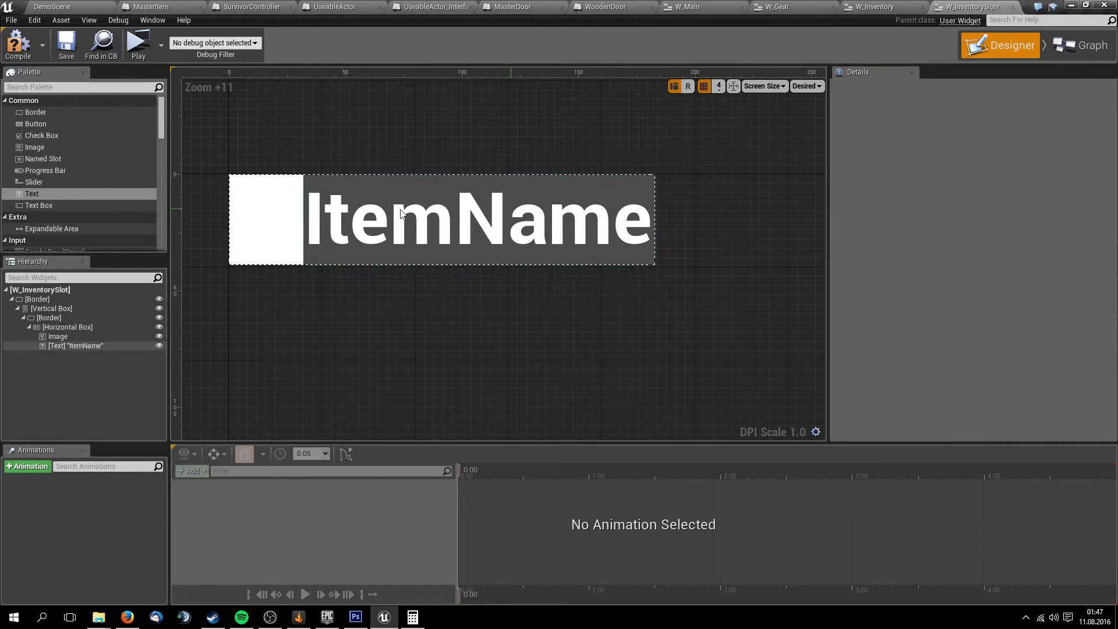
# Centre the Vertical Box horizontally and set the inner grey Border's slot size to Fill
pyautogui.click(81, 317)
pyautogui.click(79, 310)
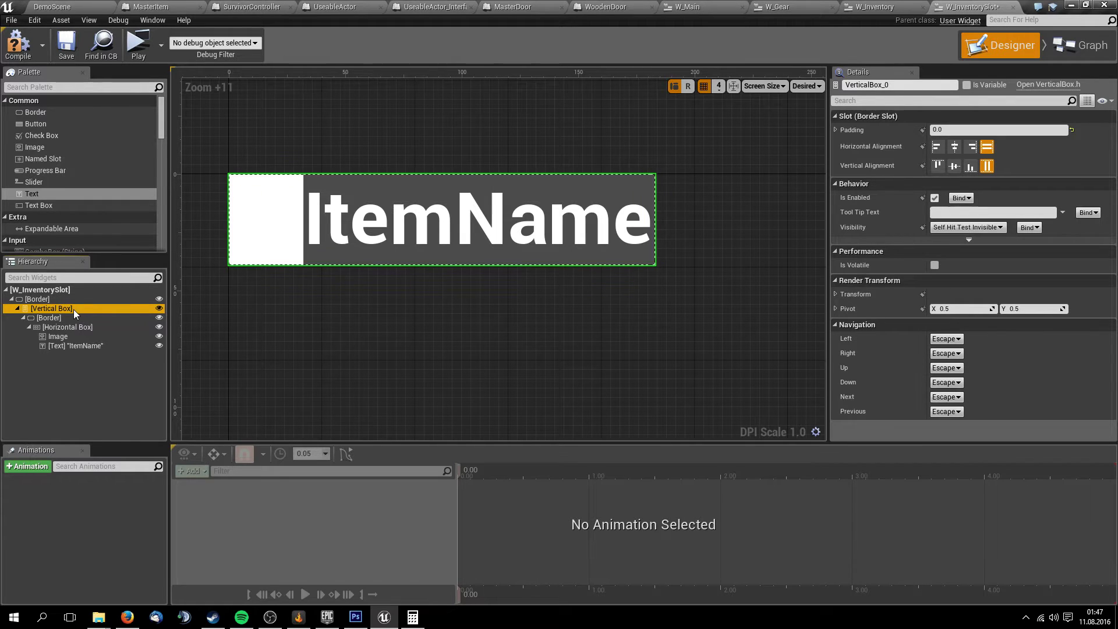
pyautogui.click(84, 317)
pyautogui.click(68, 310)
pyautogui.click(60, 300)
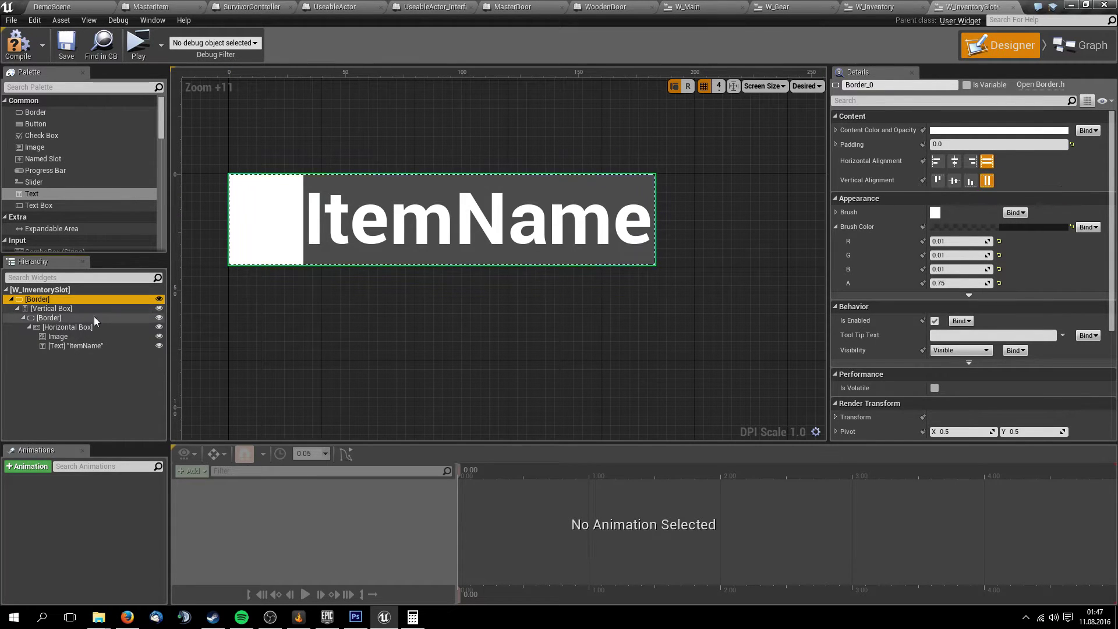
pyautogui.click(55, 309)
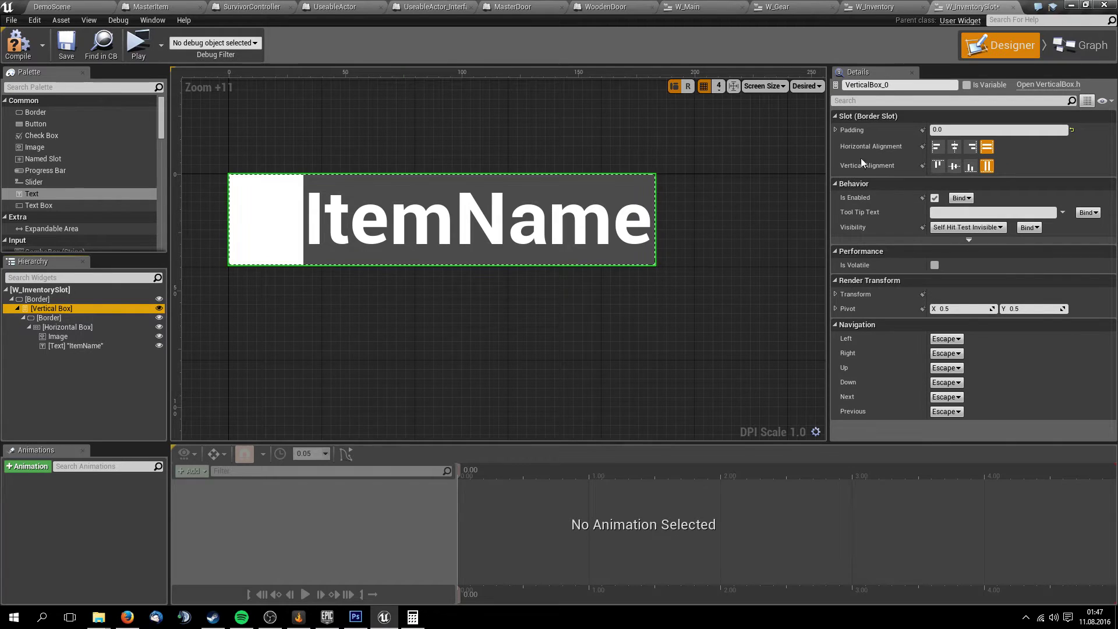
pyautogui.click(954, 149)
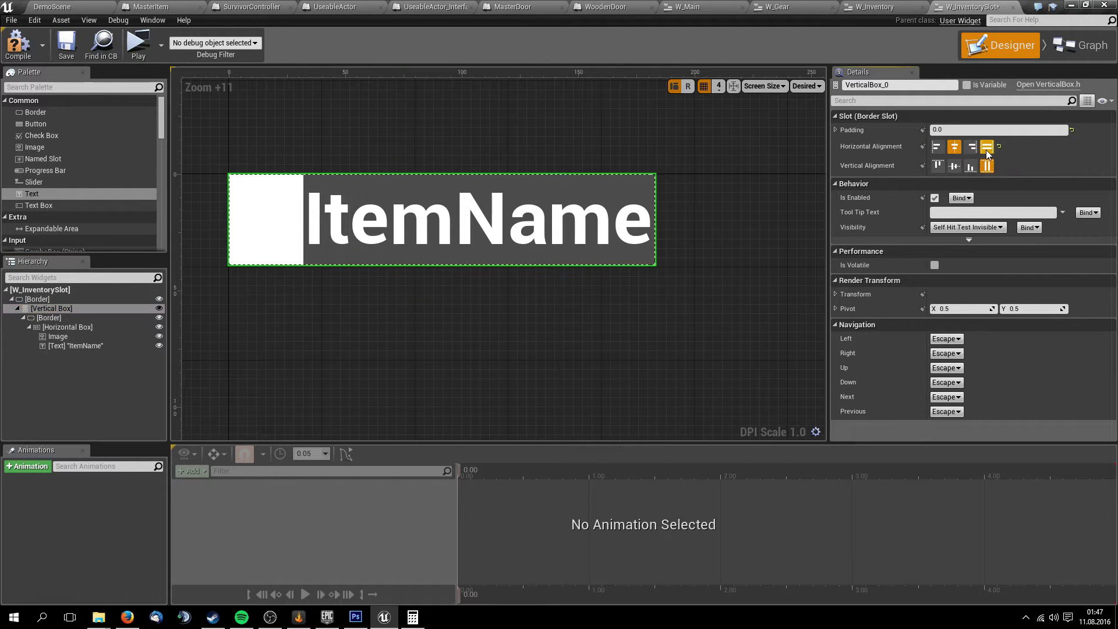
pyautogui.click(102, 316)
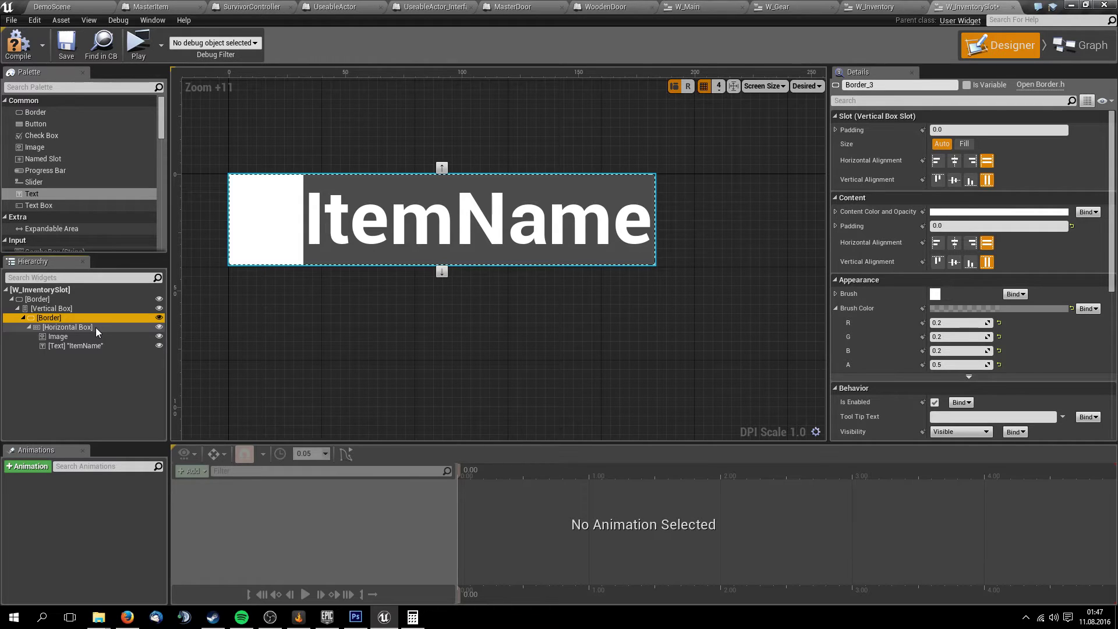
pyautogui.click(964, 144)
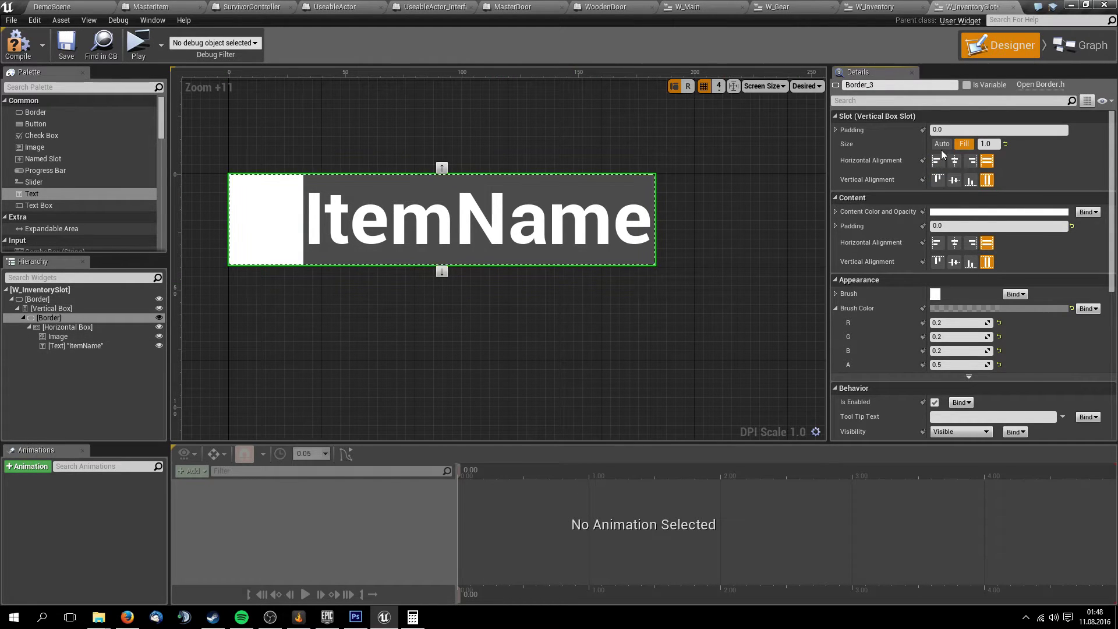
# Inspect the Vertical Box, Horizontal Box, Image, outer Border and ItemName text in the Hierarchy
pyautogui.click(85, 310)
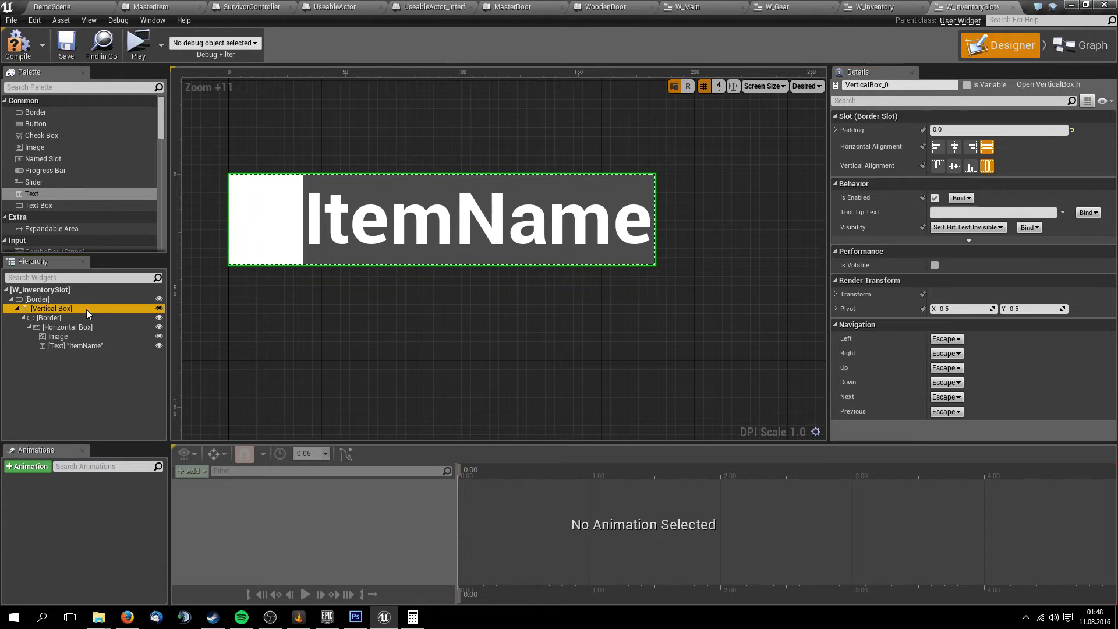
pyautogui.click(86, 326)
pyautogui.click(85, 336)
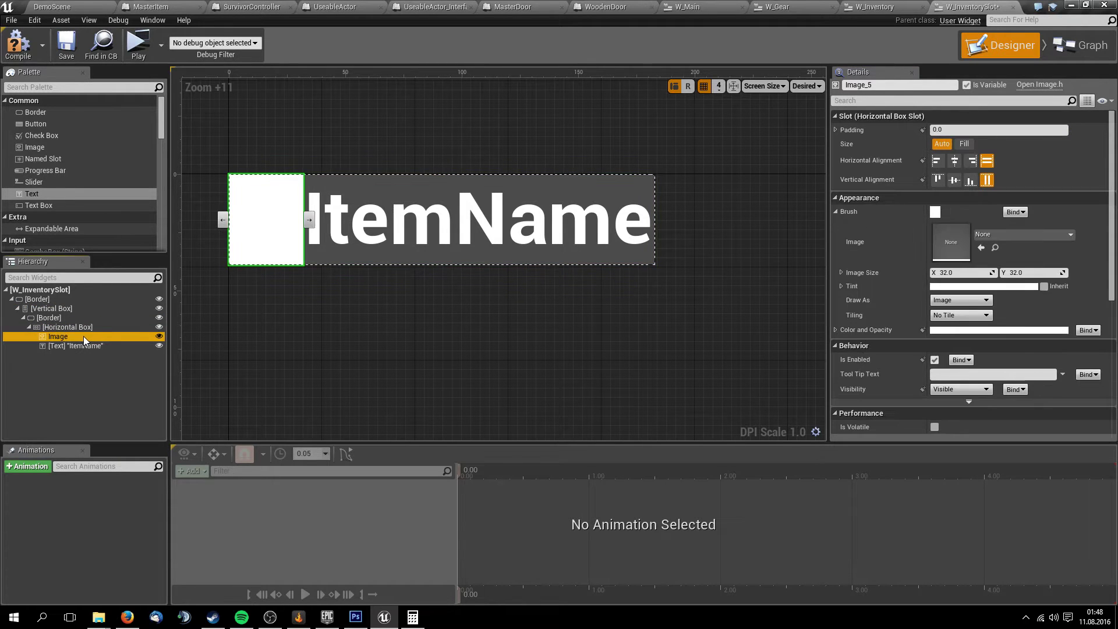
pyautogui.click(87, 298)
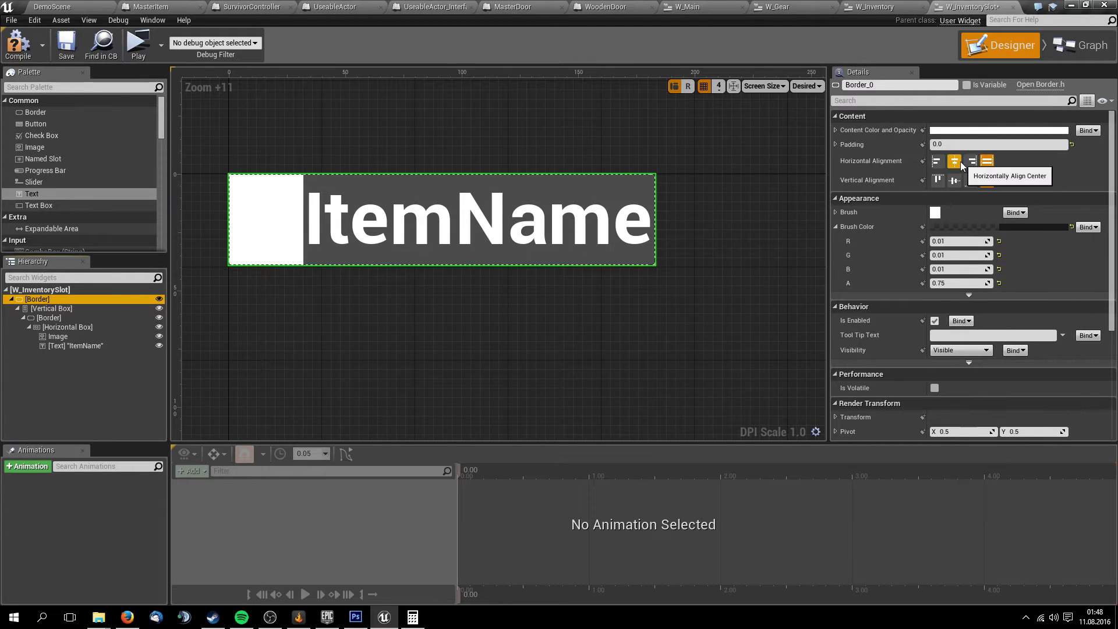
pyautogui.click(76, 346)
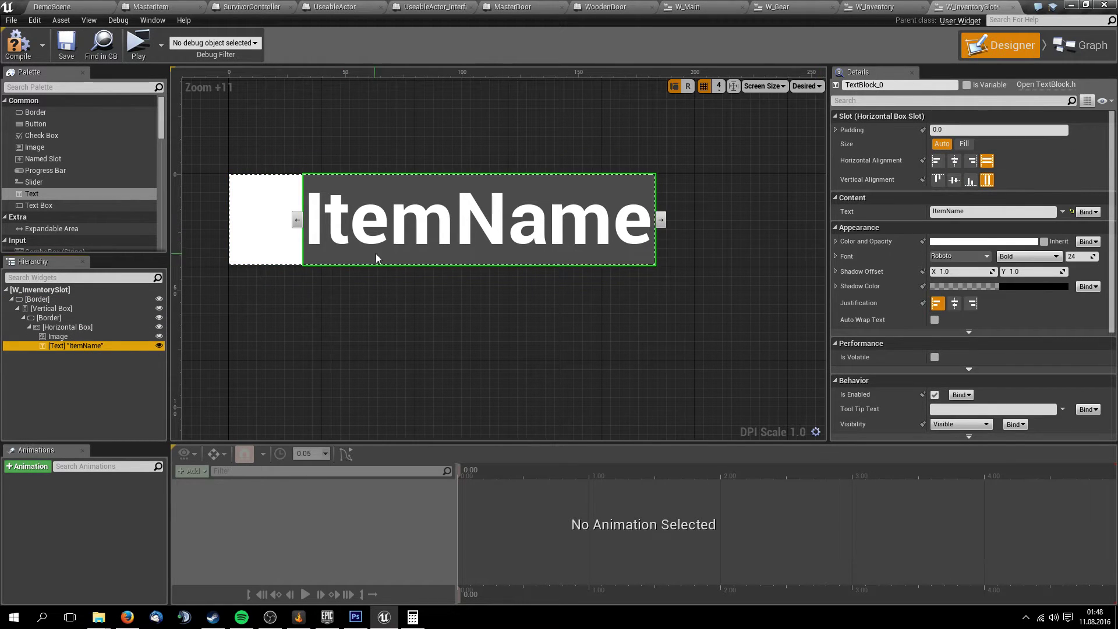
# Set the item Image's Horizontal Box Slot size to Fill
pyautogui.click(265, 230)
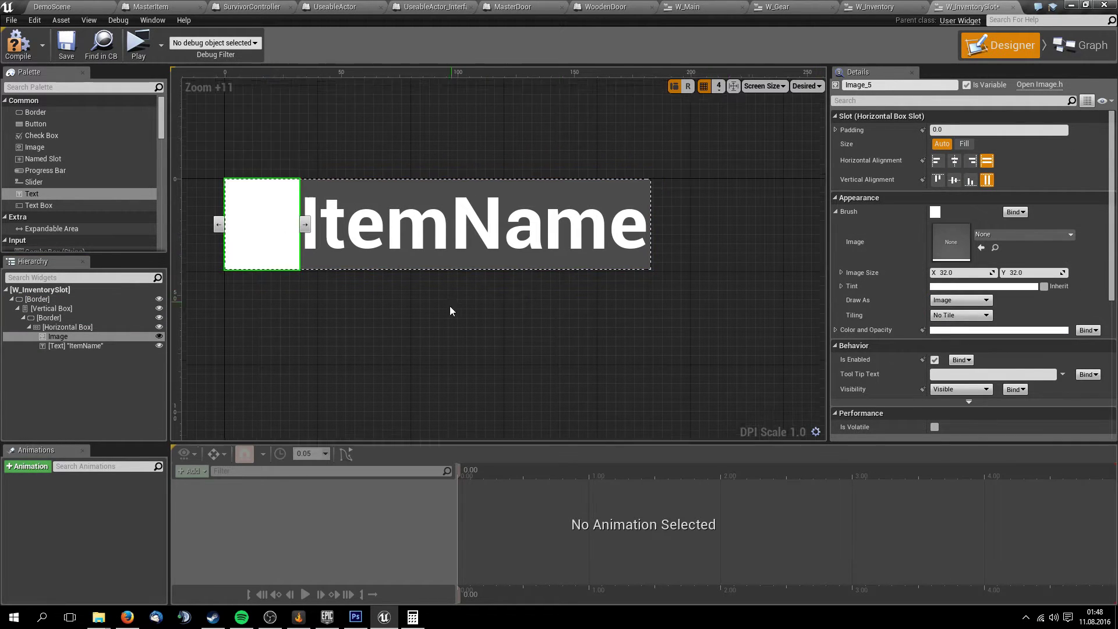
pyautogui.moveTo(450, 305); pyautogui.dragTo(477, 322, button='right')
pyautogui.click(963, 143)
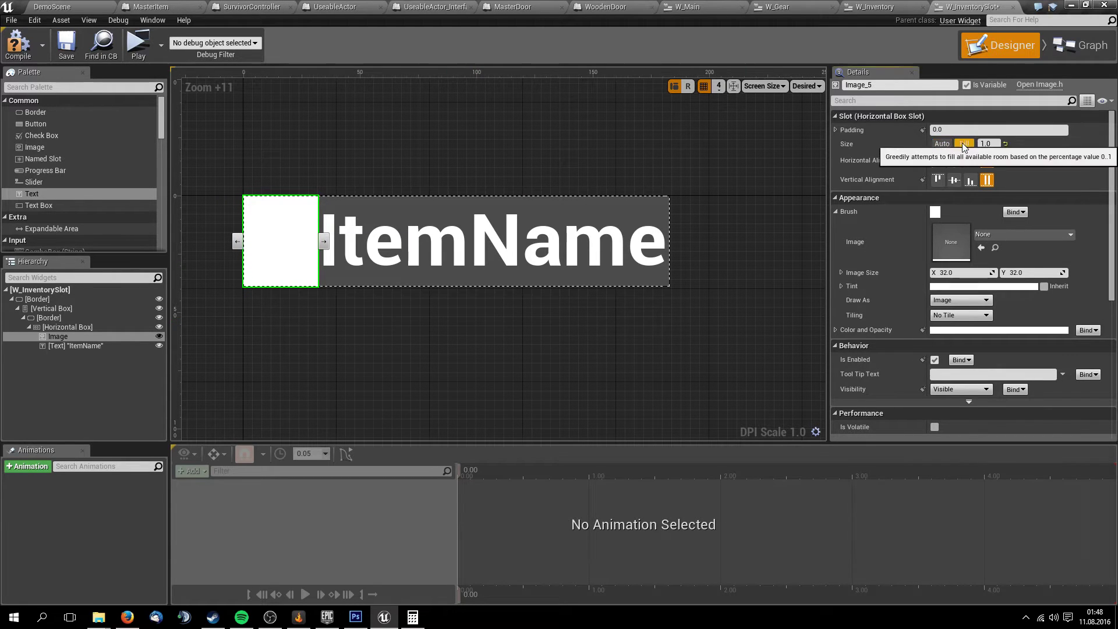
pyautogui.hotkey('ctrl', 'z')
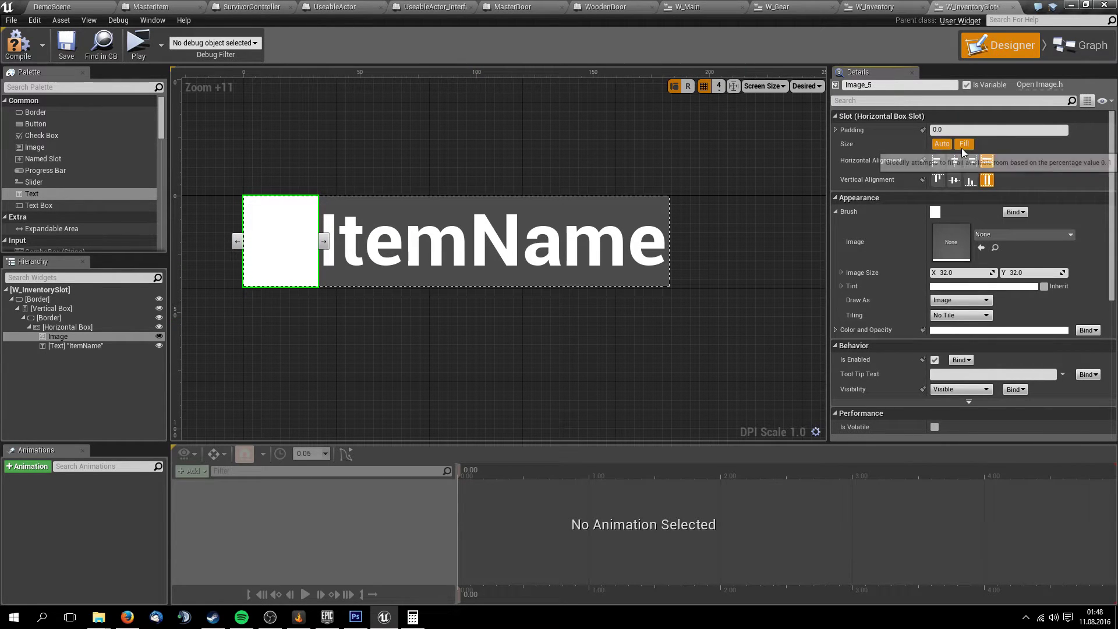
pyautogui.click(963, 144)
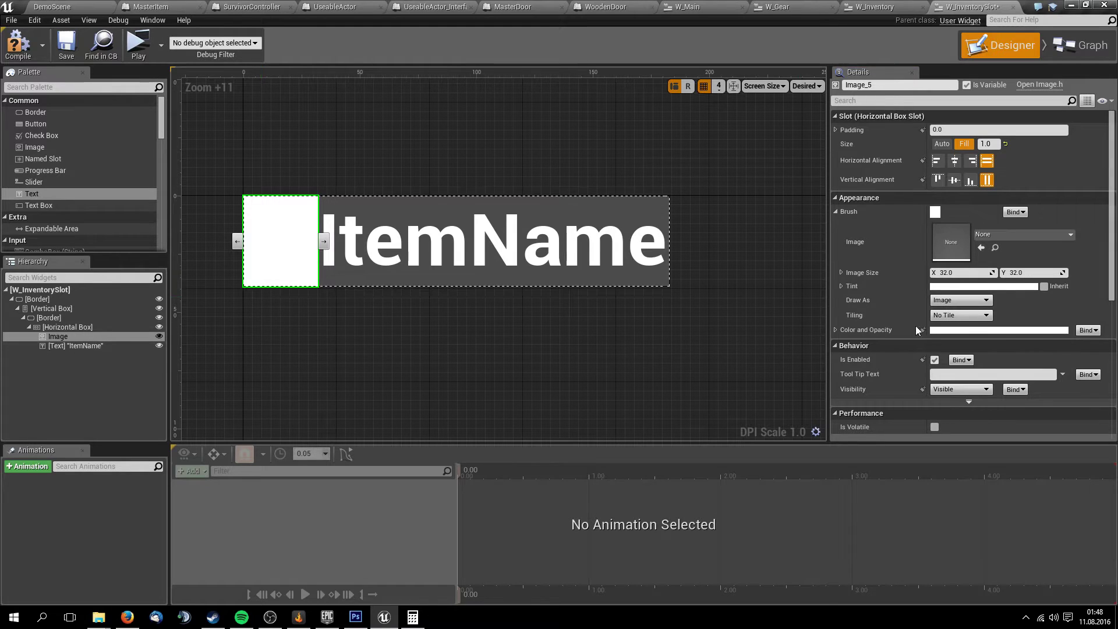
# Review the Horizontal Box, inner Border, Vertical Box, root widget and outer Border settings
pyautogui.click(82, 327)
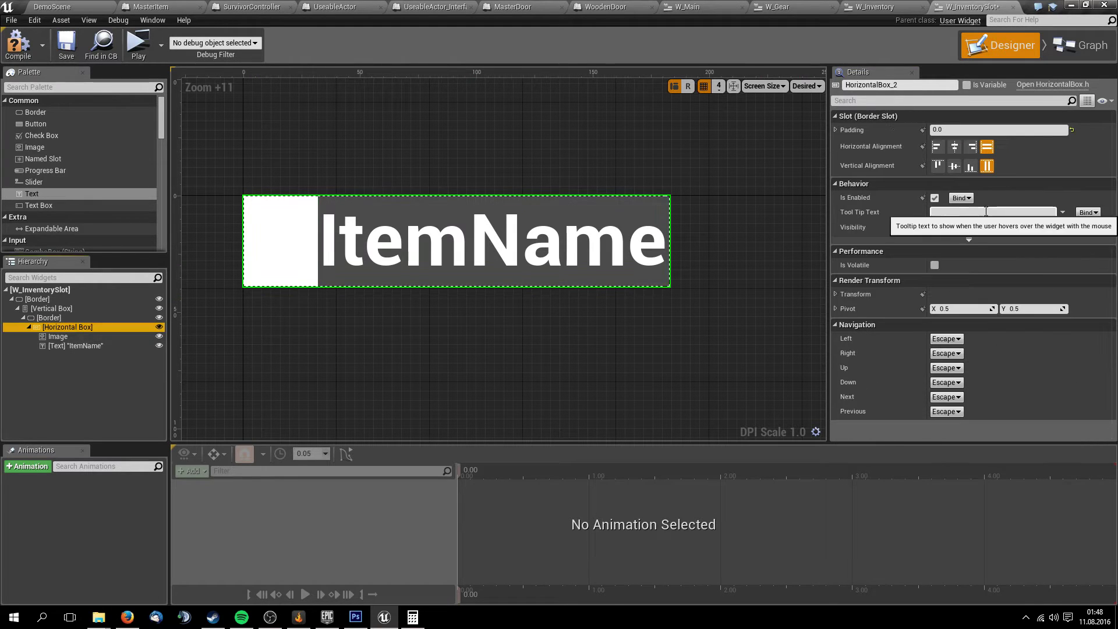
pyautogui.click(52, 318)
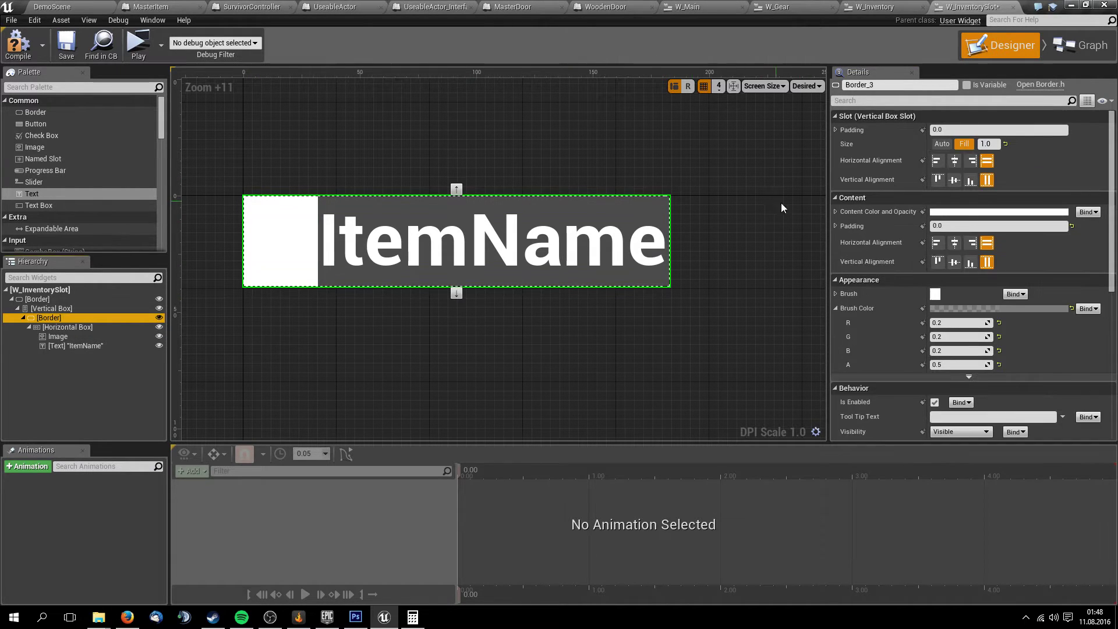
pyautogui.click(77, 309)
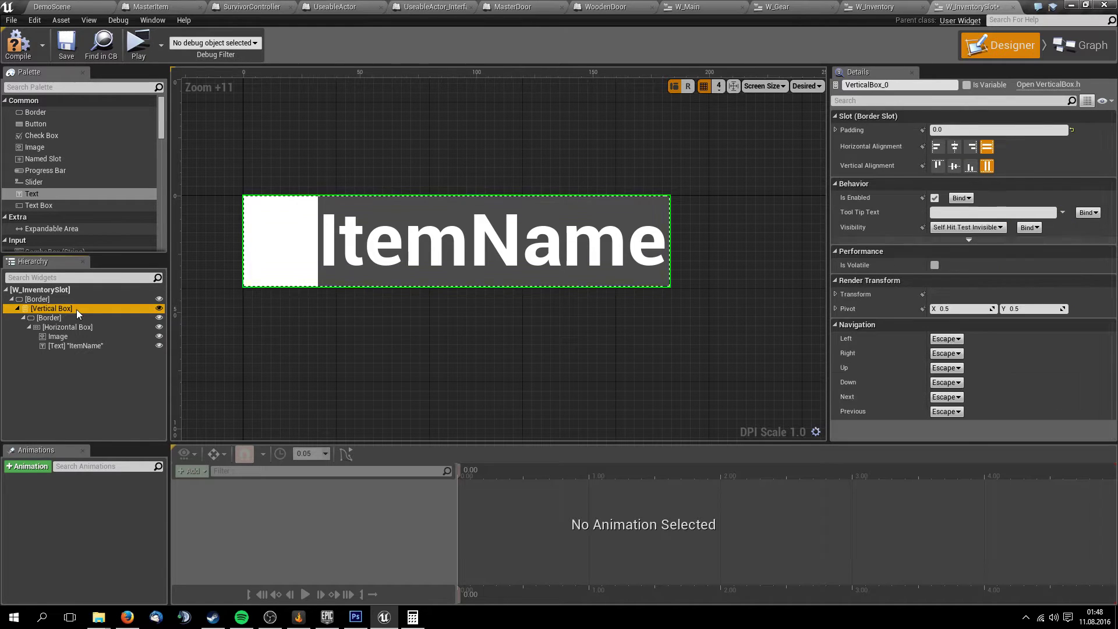
pyautogui.click(75, 317)
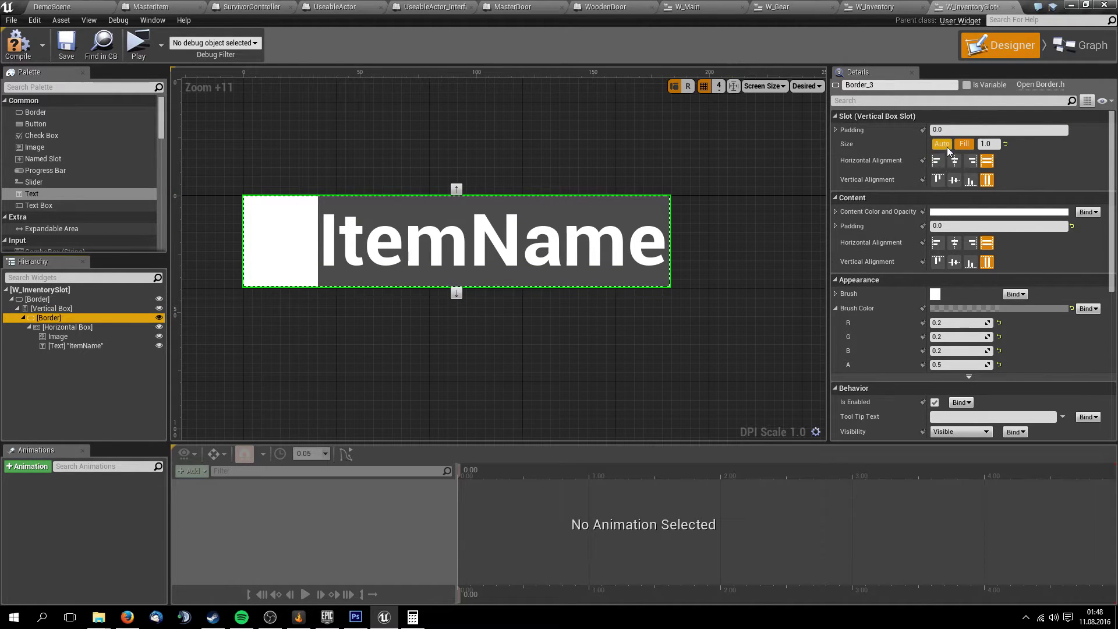
pyautogui.click(111, 329)
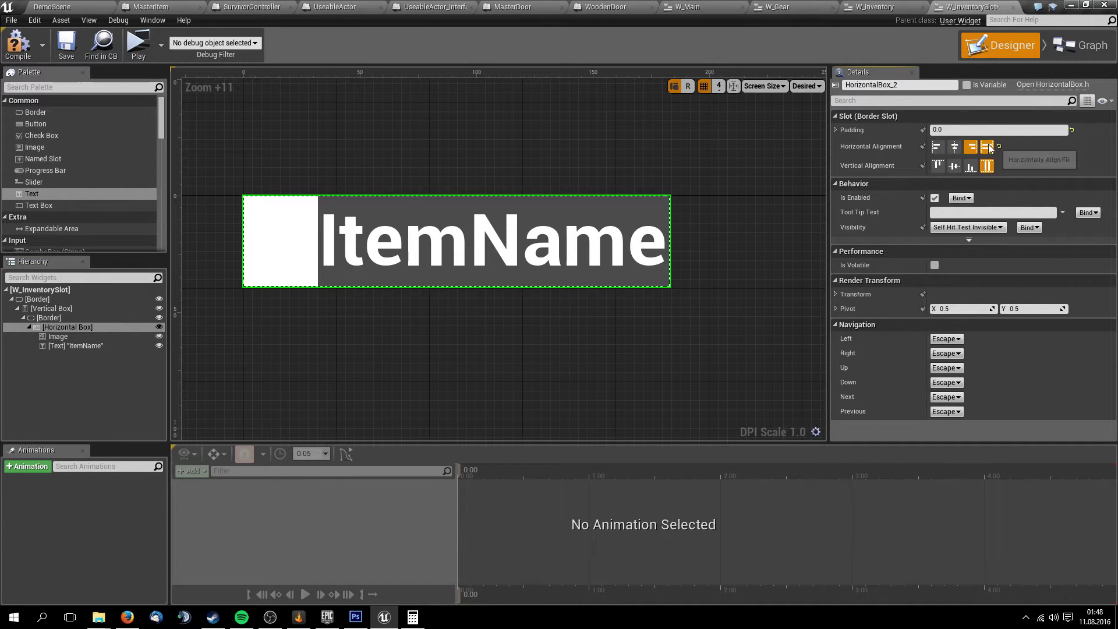
pyautogui.click(150, 317)
pyautogui.click(150, 309)
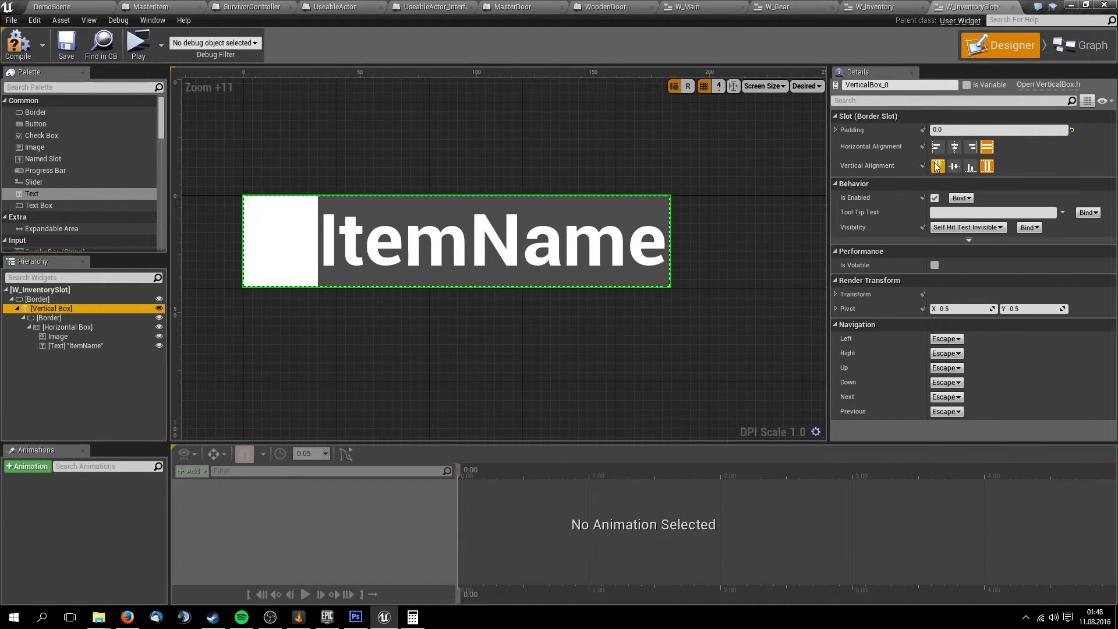
pyautogui.click(89, 298)
pyautogui.click(100, 290)
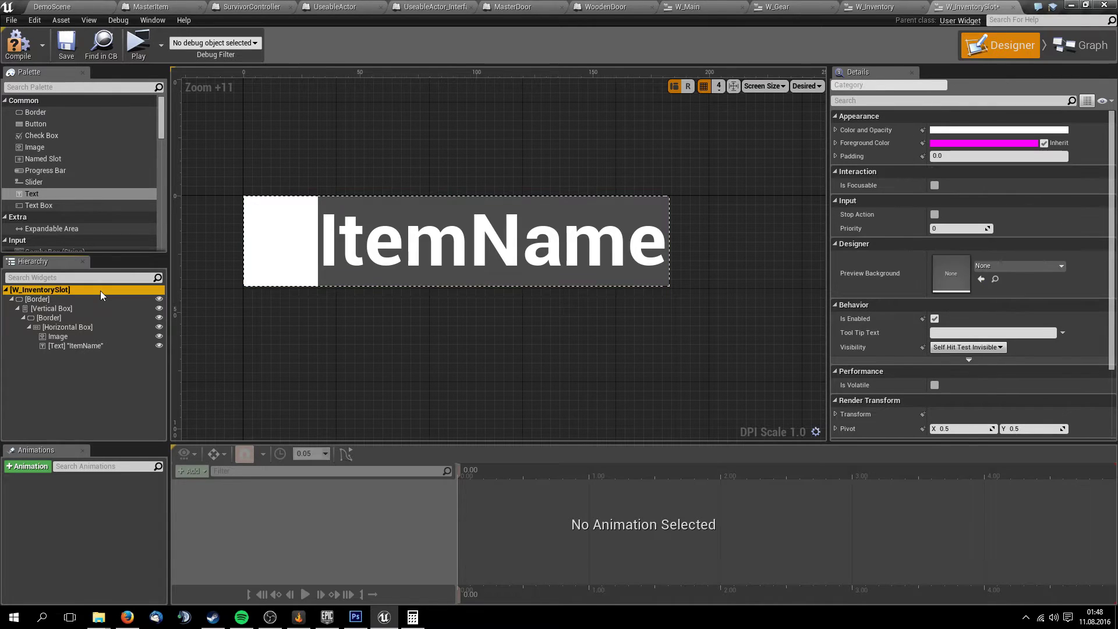
pyautogui.click(97, 299)
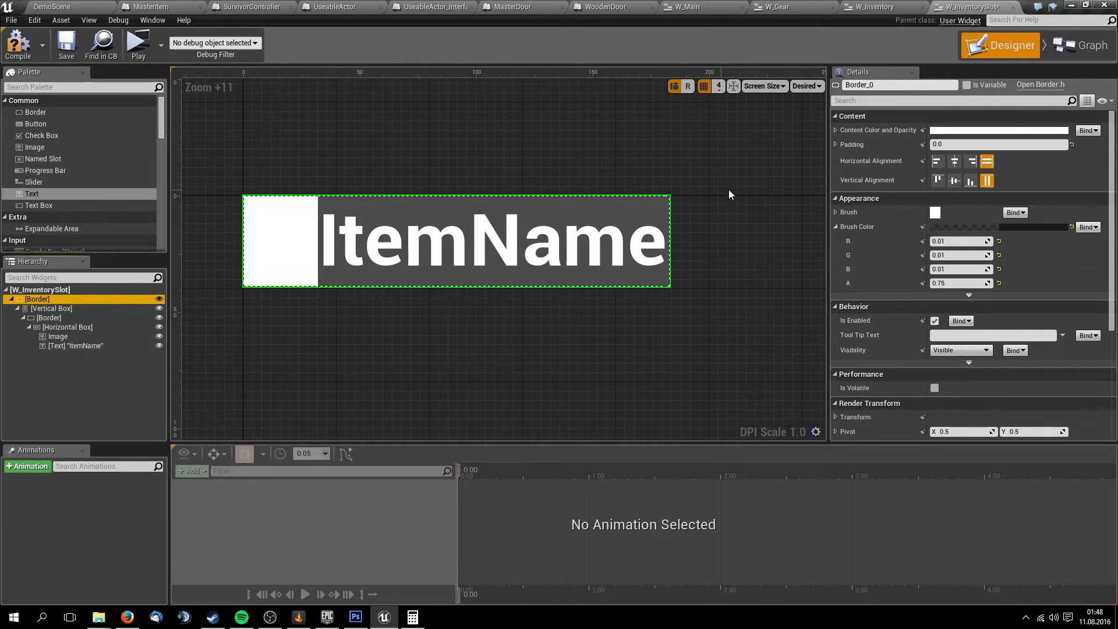
pyautogui.moveTo(720, 287); pyautogui.dragTo(703, 268, button='right')
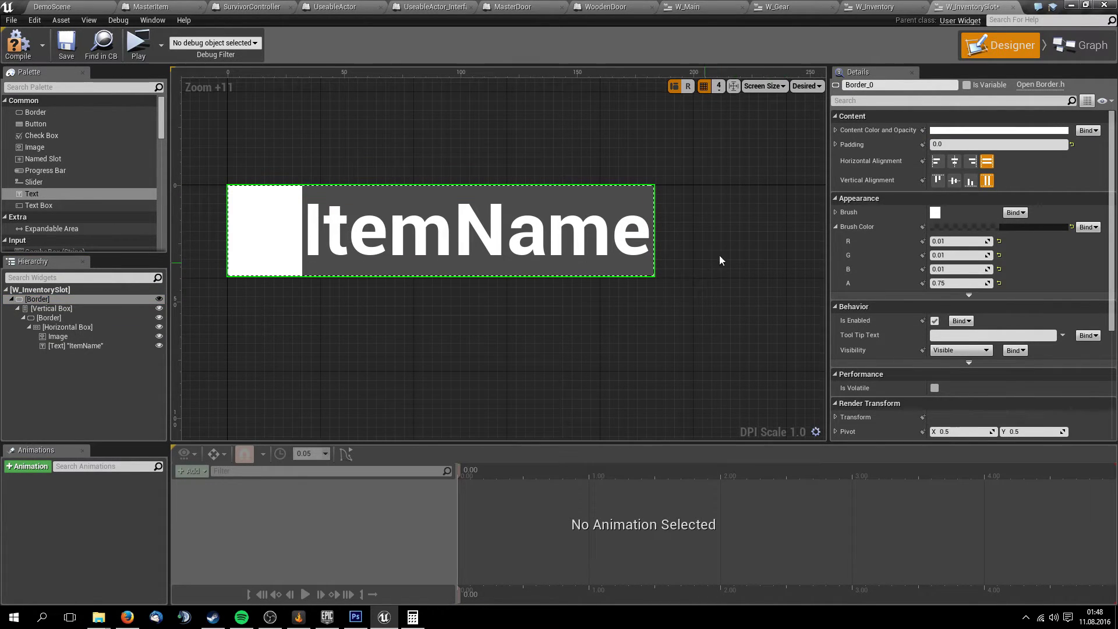
pyautogui.click(953, 164)
pyautogui.click(986, 161)
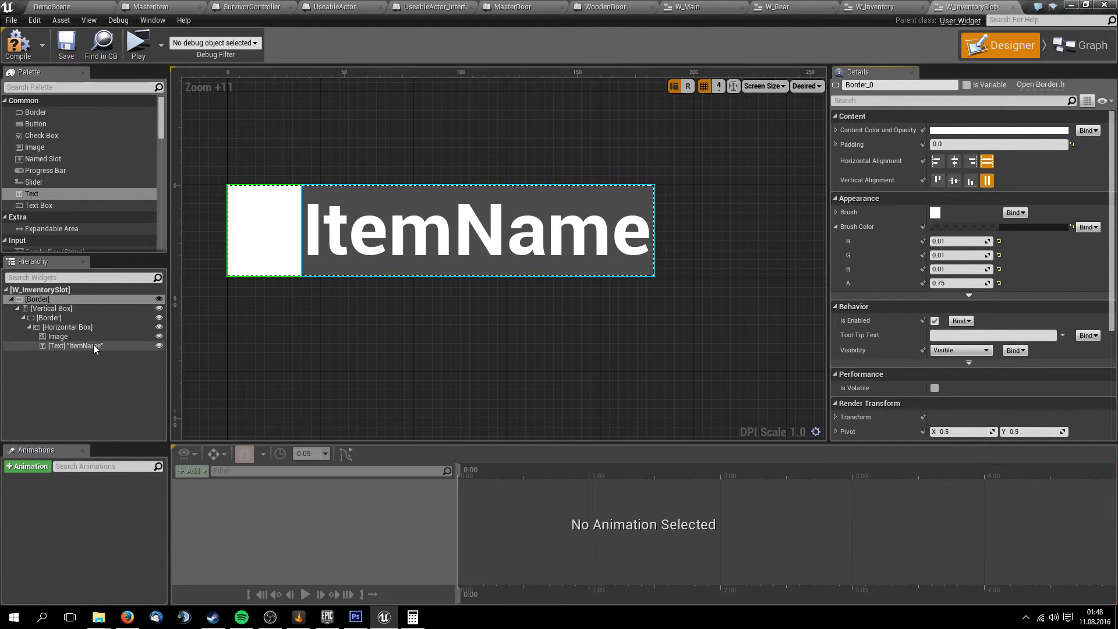
pyautogui.click(305, 271)
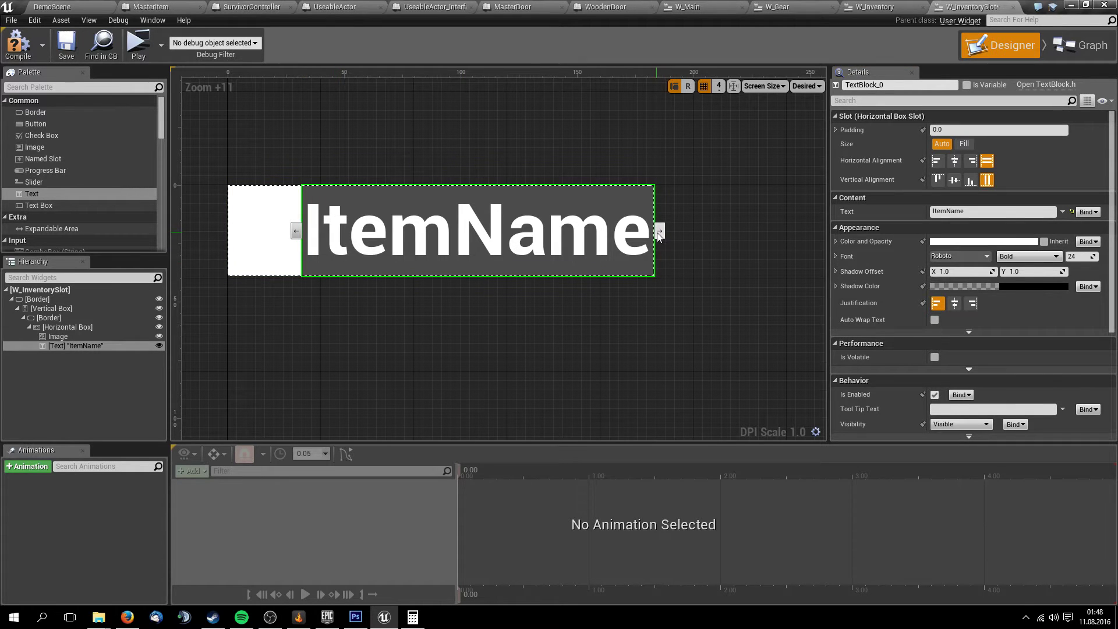
pyautogui.moveTo(386, 235); pyautogui.dragTo(534, 245)
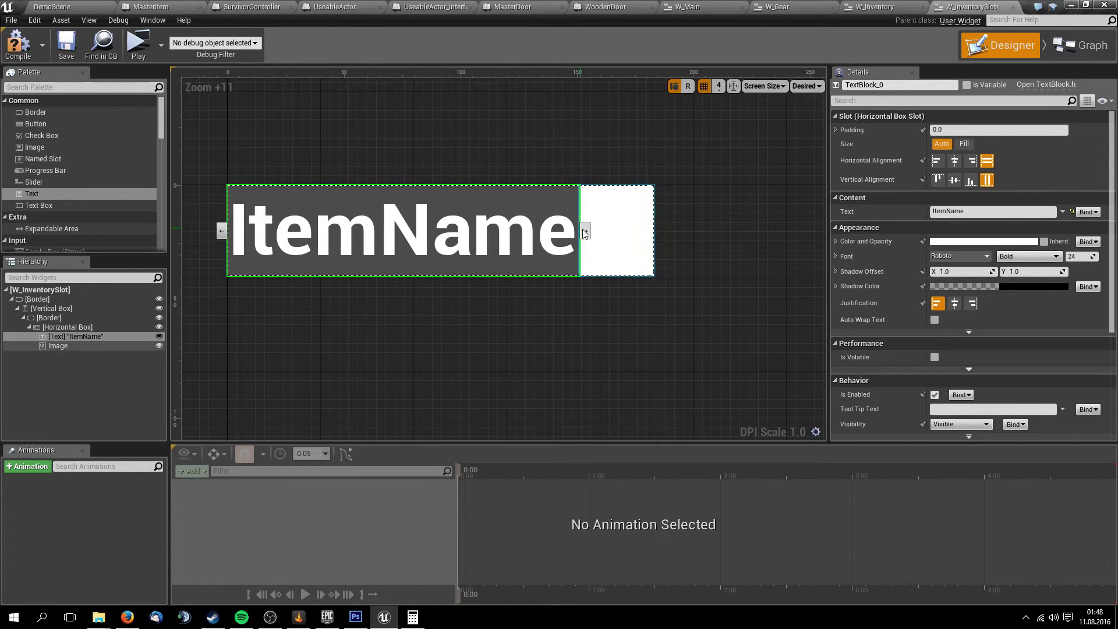
pyautogui.click(85, 327)
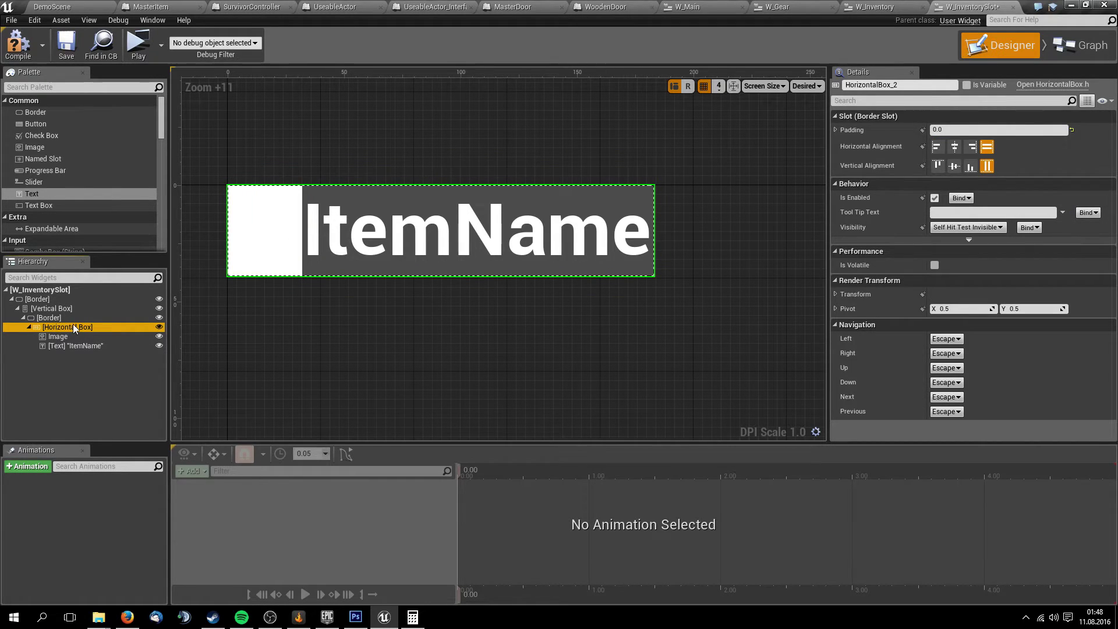
pyautogui.click(22, 318)
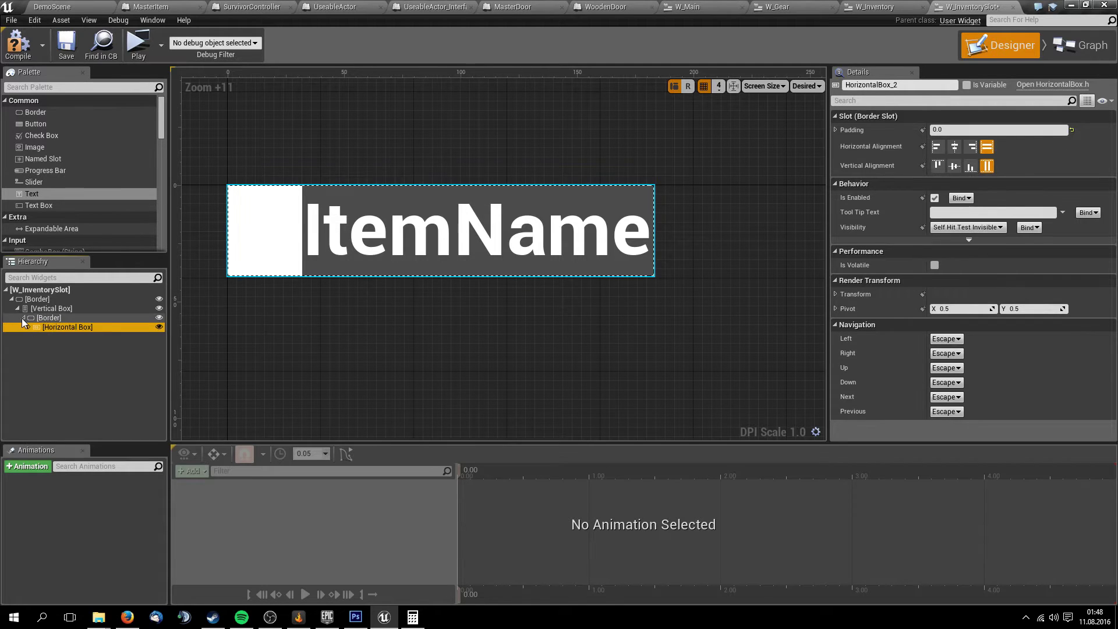
pyautogui.click(51, 310)
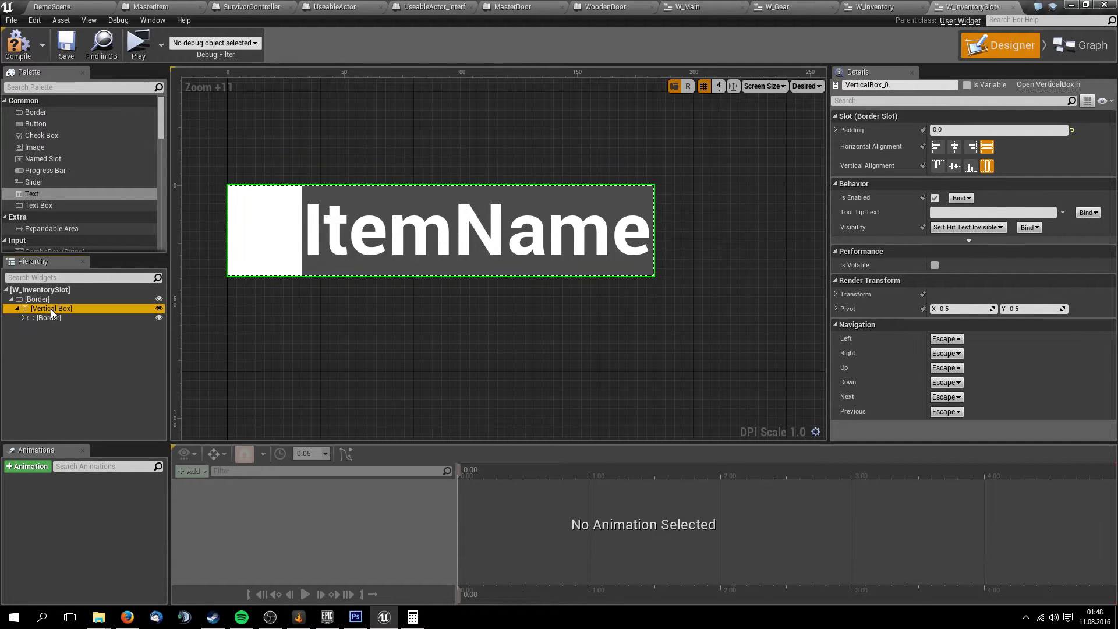
# Drop a Uniform Grid Panel from the Palette into the Vertical Box below the item row
pyautogui.click(76, 76)
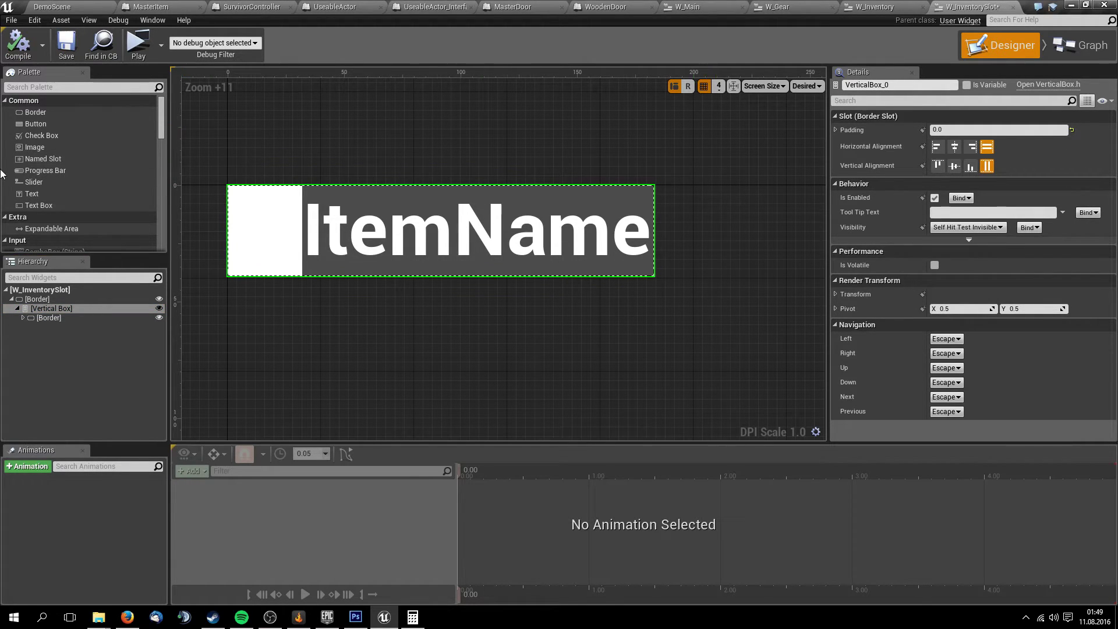
pyautogui.scroll(-3, 57, 159)
pyautogui.scroll(-3, 57, 198)
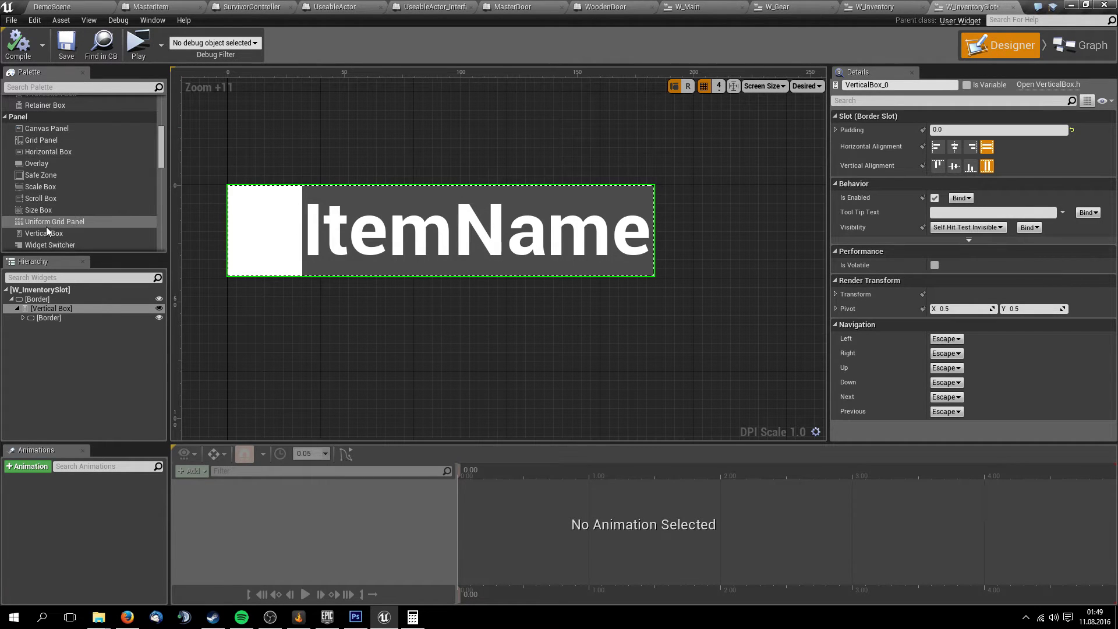
pyautogui.moveTo(46, 226); pyautogui.dragTo(65, 320)
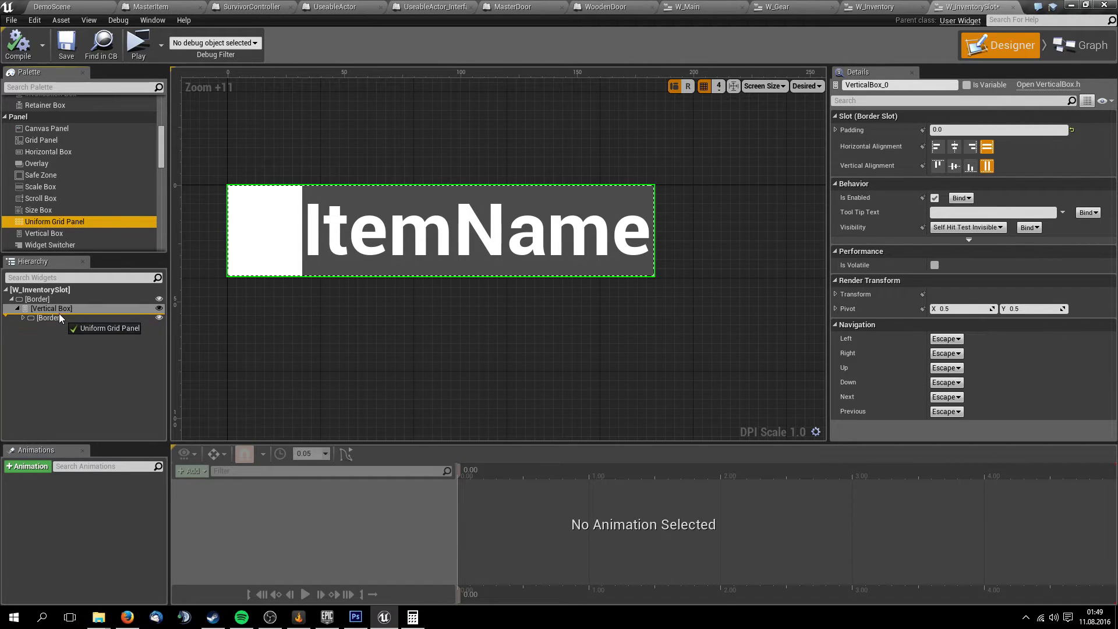
pyautogui.moveTo(65, 320); pyautogui.dragTo(67, 308)
# Rename the new grid panel to InventoryGridPanel
pyautogui.click(53, 331)
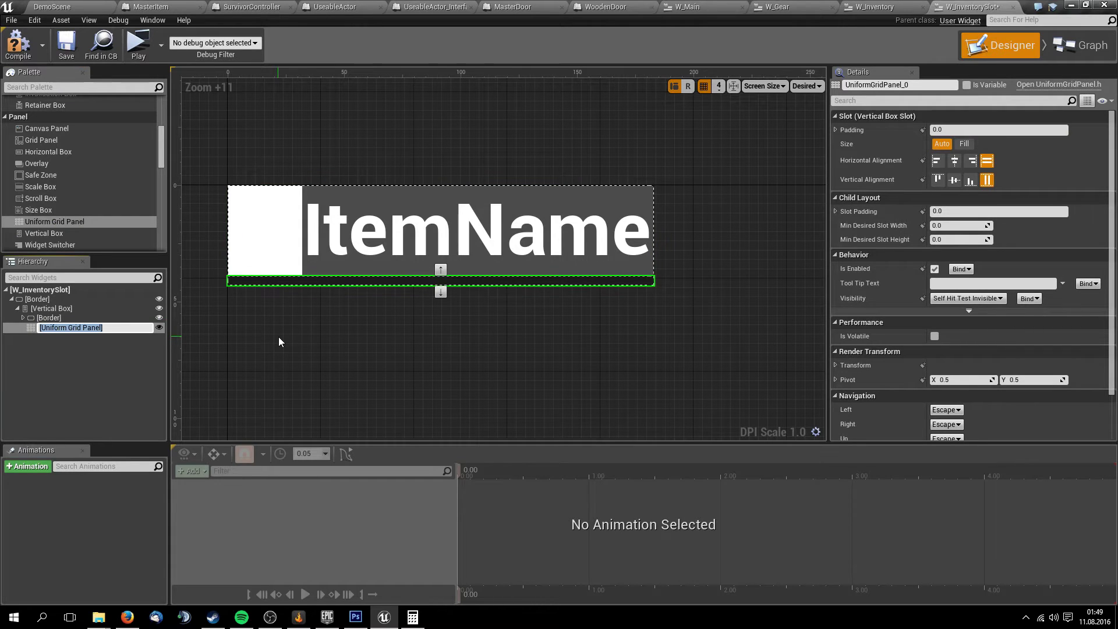
pyautogui.press('BackSpace')
pyautogui.write('l')
pyautogui.press('Return')
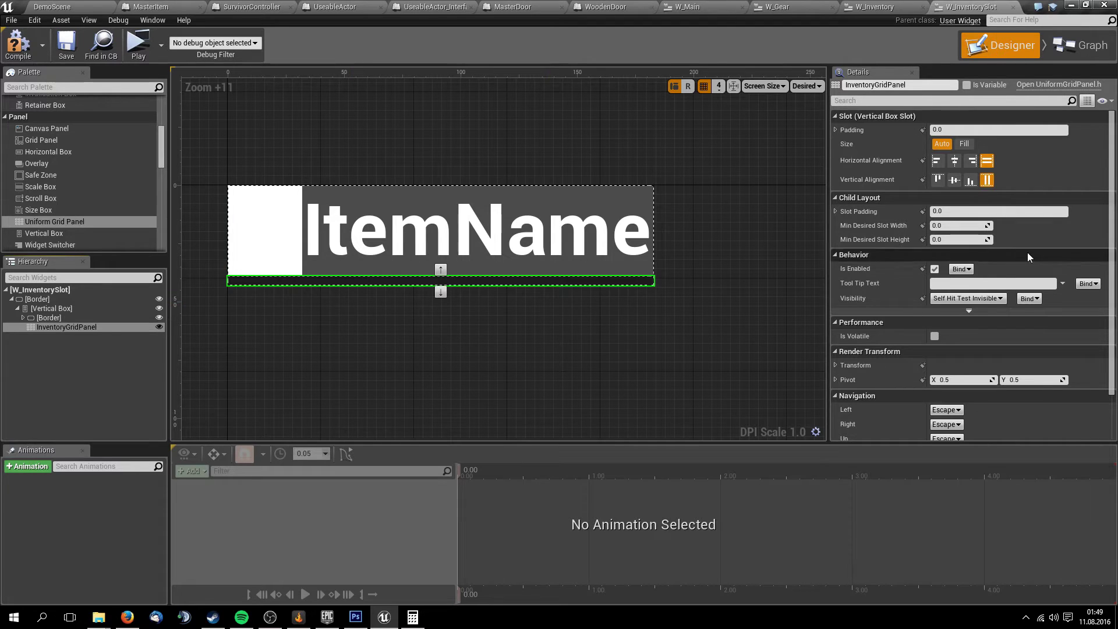
# Set InventoryGridPanel's slot size to Fill and zoom in on the slot widget
pyautogui.click(965, 144)
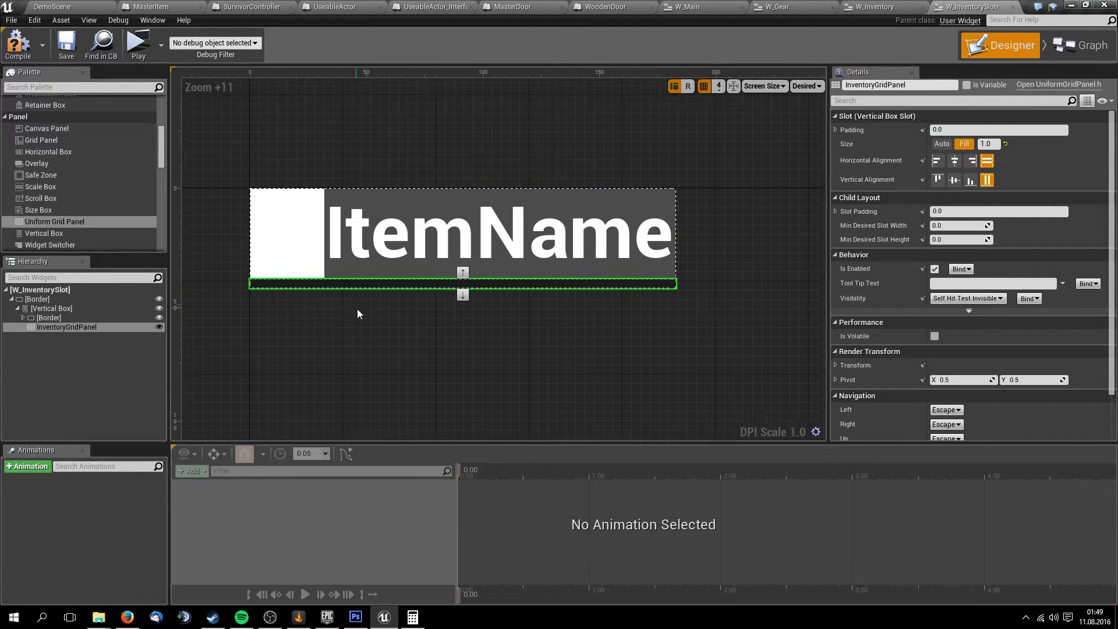
pyautogui.moveTo(358, 309); pyautogui.dragTo(372, 541, button='right')
pyautogui.scroll(1, 390, 234)
pyautogui.moveTo(390, 234); pyautogui.dragTo(397, 191, button='right')
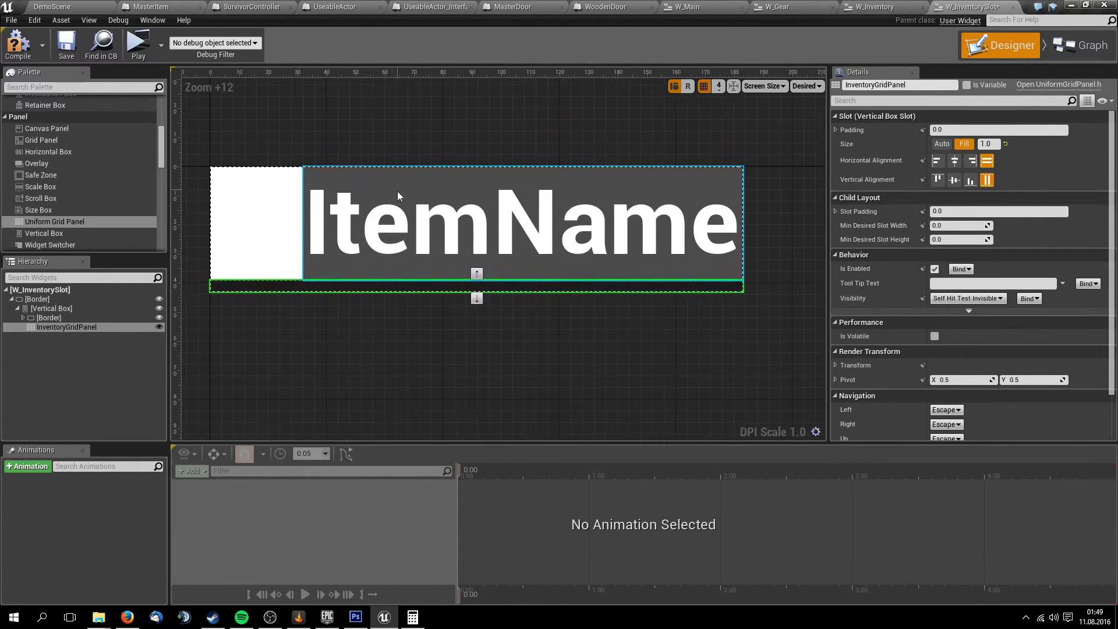
# Inspect the inner Border, outer Border and root W_InventorySlot settings
pyautogui.click(82, 317)
pyautogui.click(90, 299)
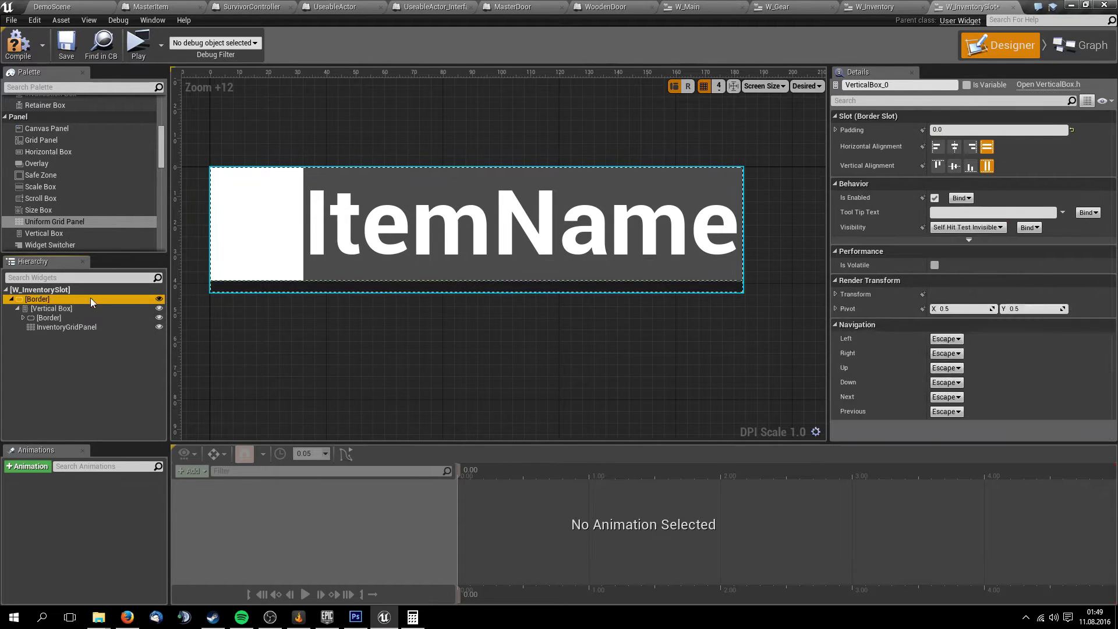
pyautogui.click(88, 327)
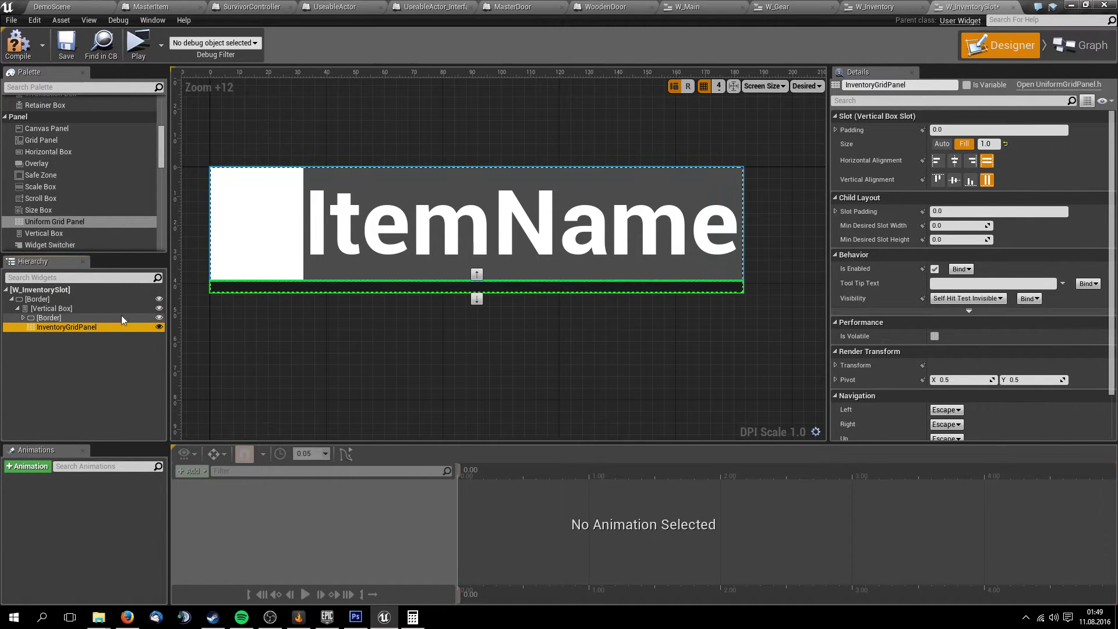
pyautogui.click(113, 318)
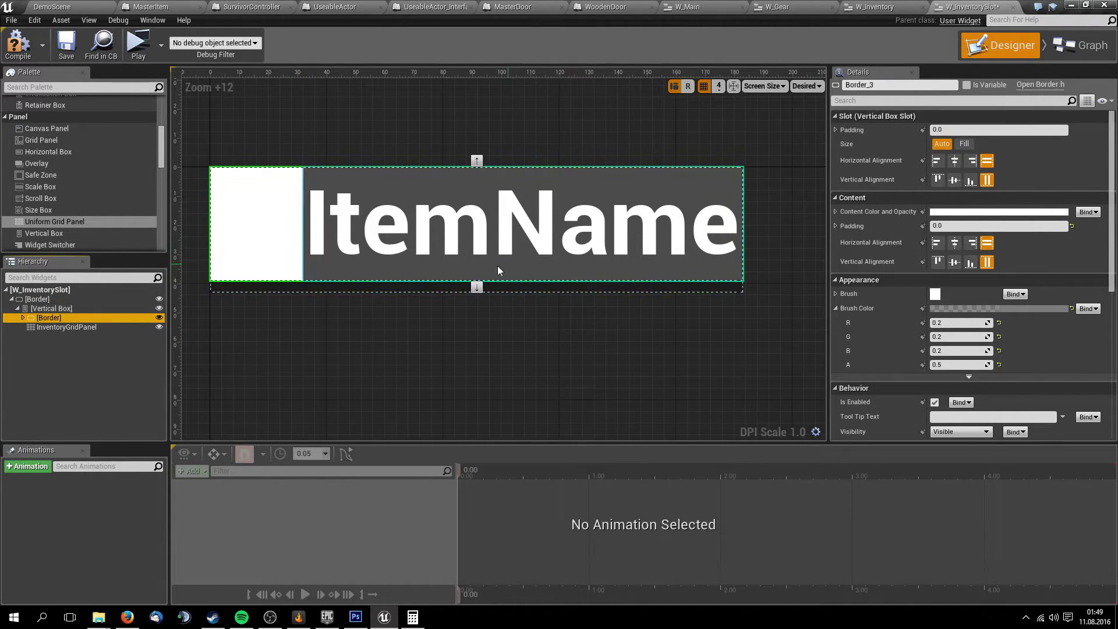
pyautogui.click(71, 291)
pyautogui.click(73, 299)
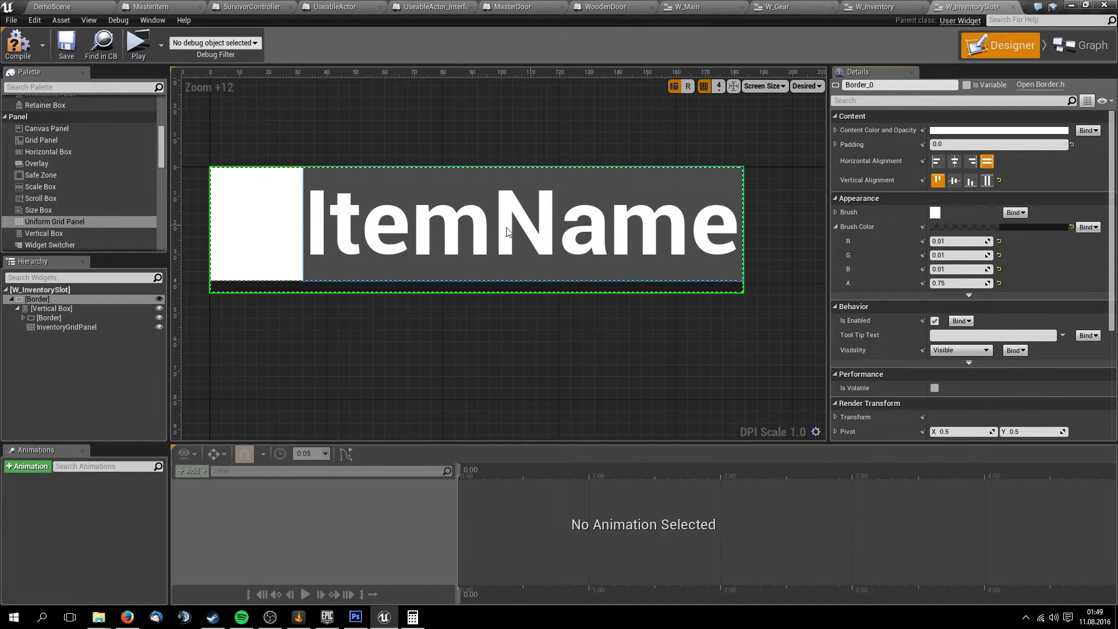
# Recentre the slot preview and inspect InventoryGridPanel, inner Border and Vertical Box settings
pyautogui.scroll(-2, 511, 315)
pyautogui.moveTo(510, 315); pyautogui.dragTo(505, 143, button='right')
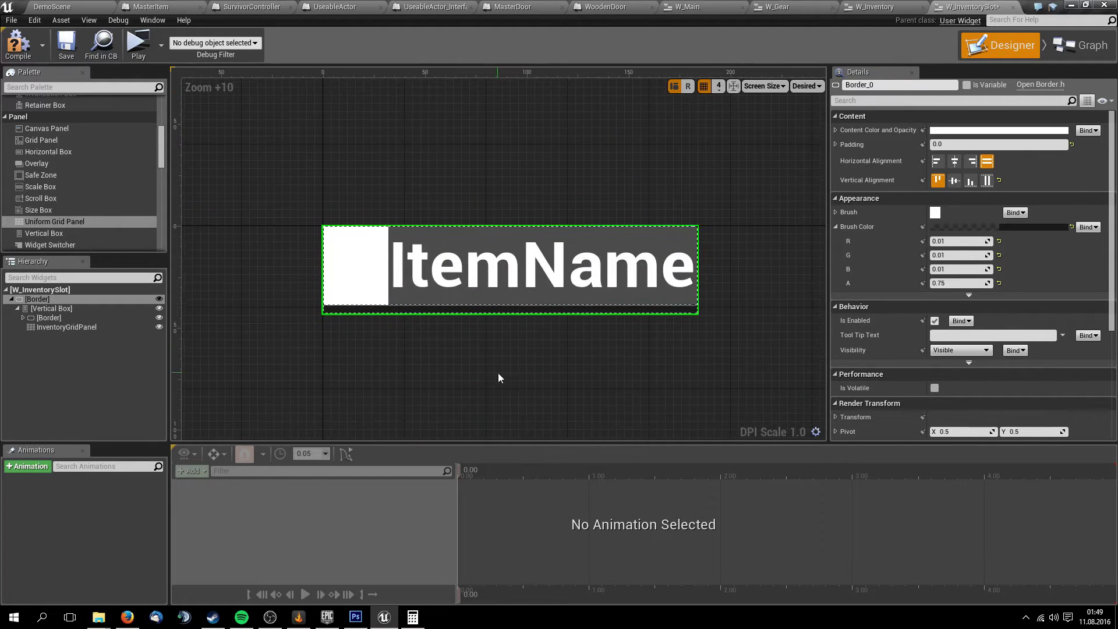
pyautogui.moveTo(498, 373); pyautogui.dragTo(476, 313, button='right')
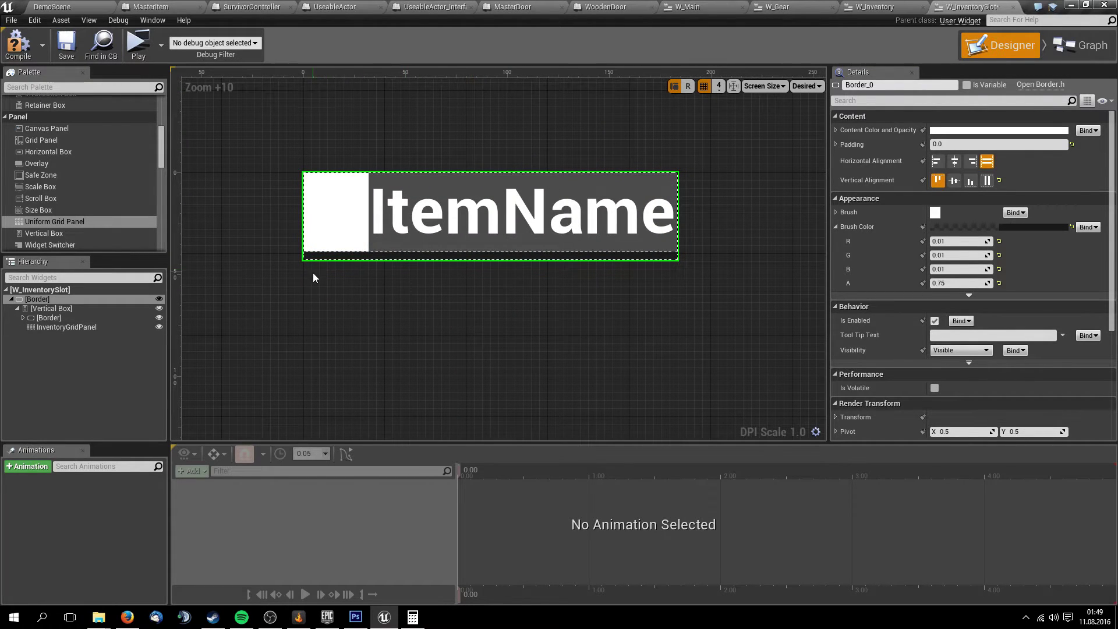
pyautogui.moveTo(318, 302); pyautogui.dragTo(306, 311, button='right')
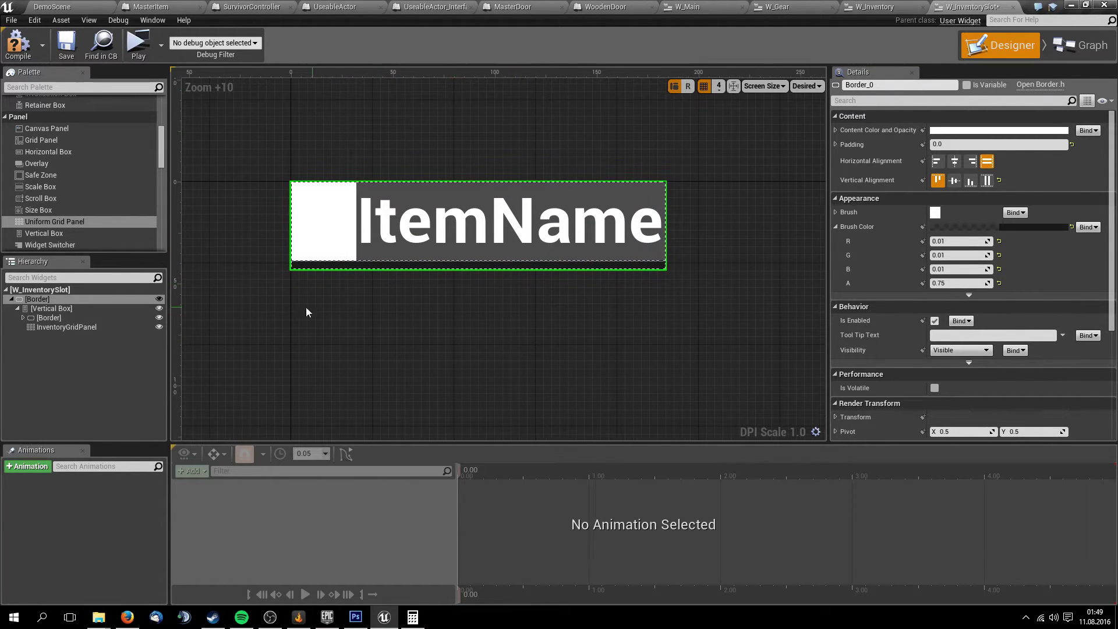
pyautogui.click(67, 327)
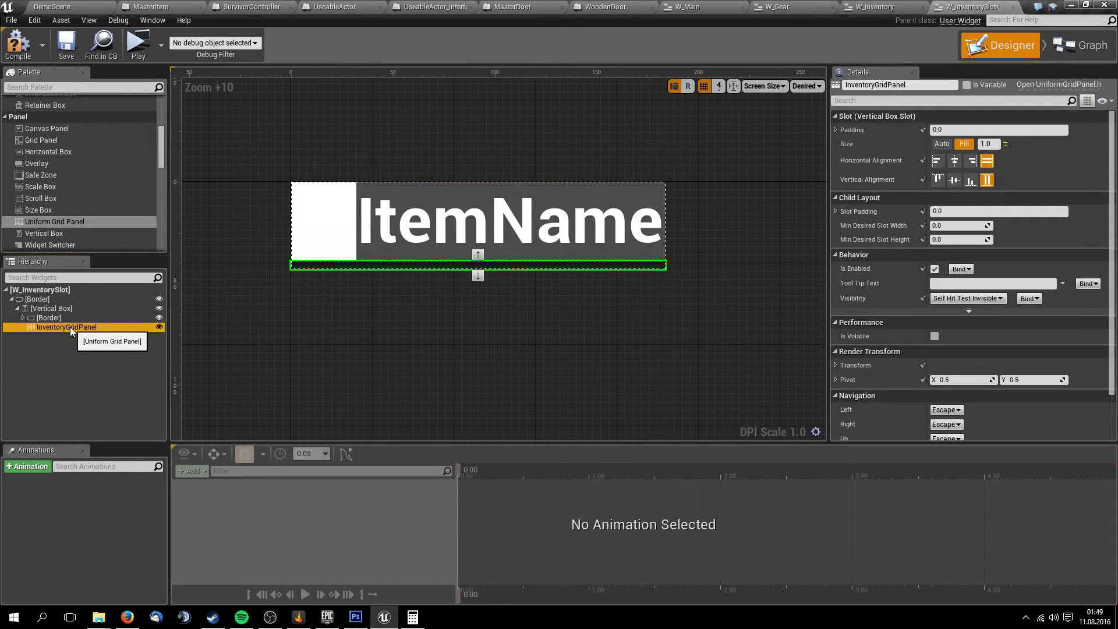
pyautogui.click(90, 318)
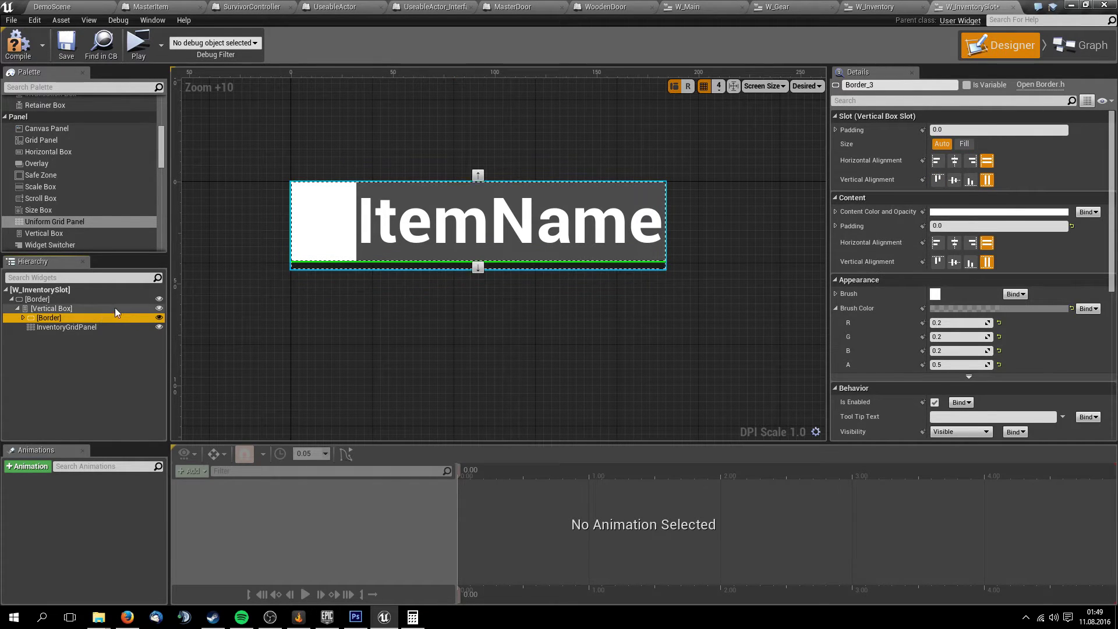
pyautogui.click(115, 308)
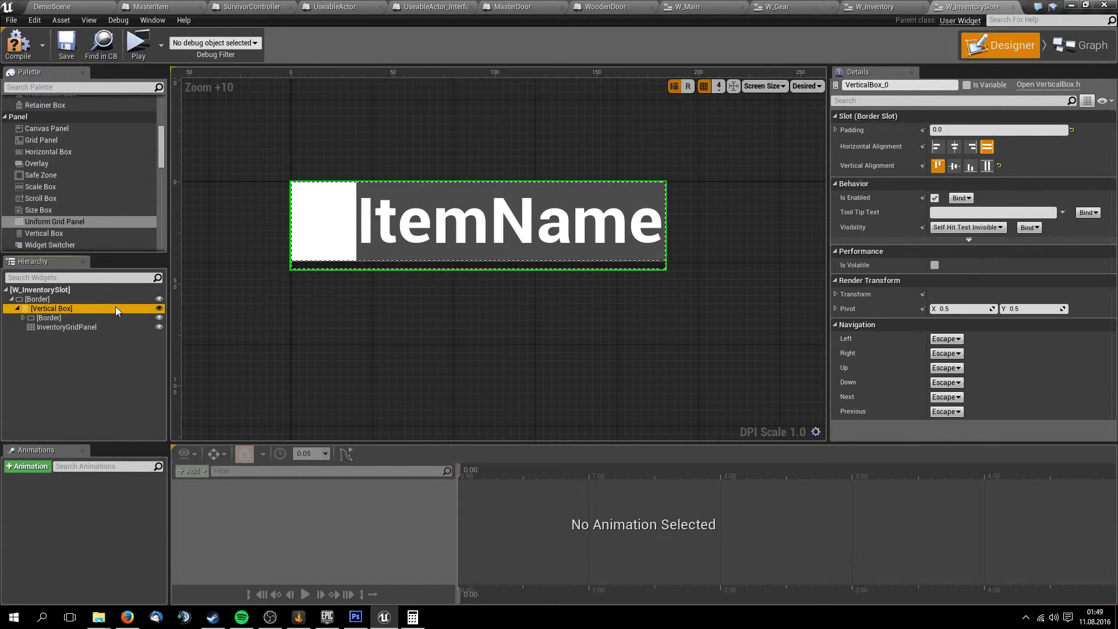
# Expand Vertical Box, Border and Horizontal Box to reveal the Image and ItemName text
pyautogui.click(17, 308)
pyautogui.click(26, 320)
pyautogui.click(24, 318)
pyautogui.click(23, 329)
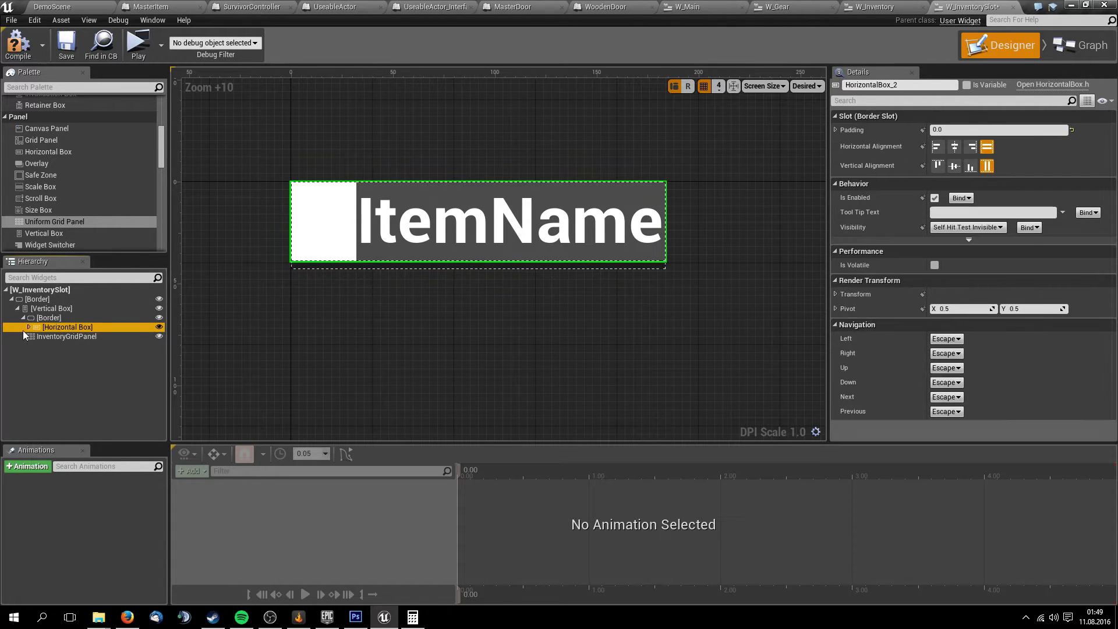
pyautogui.click(29, 327)
pyautogui.click(62, 336)
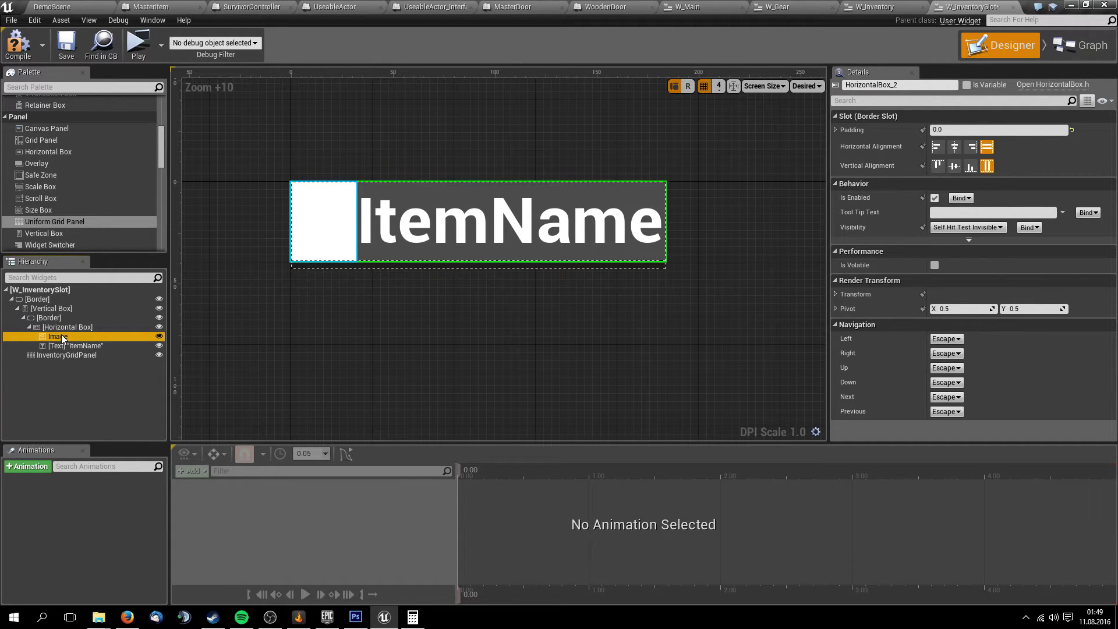
# Centre the ItemName text both horizontally and vertically
pyautogui.click(95, 344)
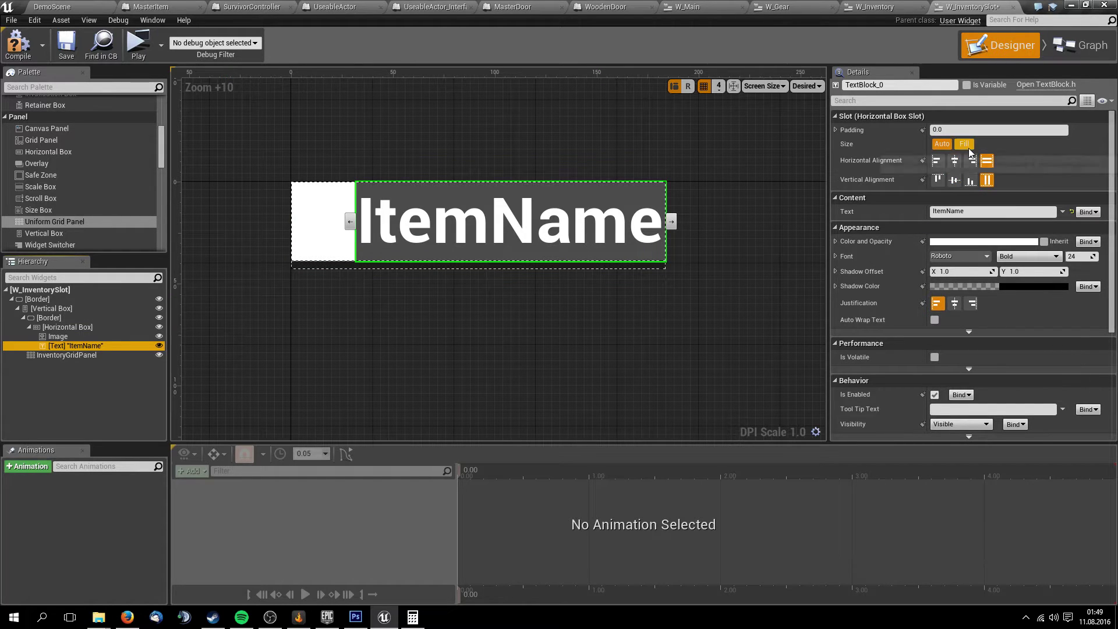
pyautogui.click(954, 161)
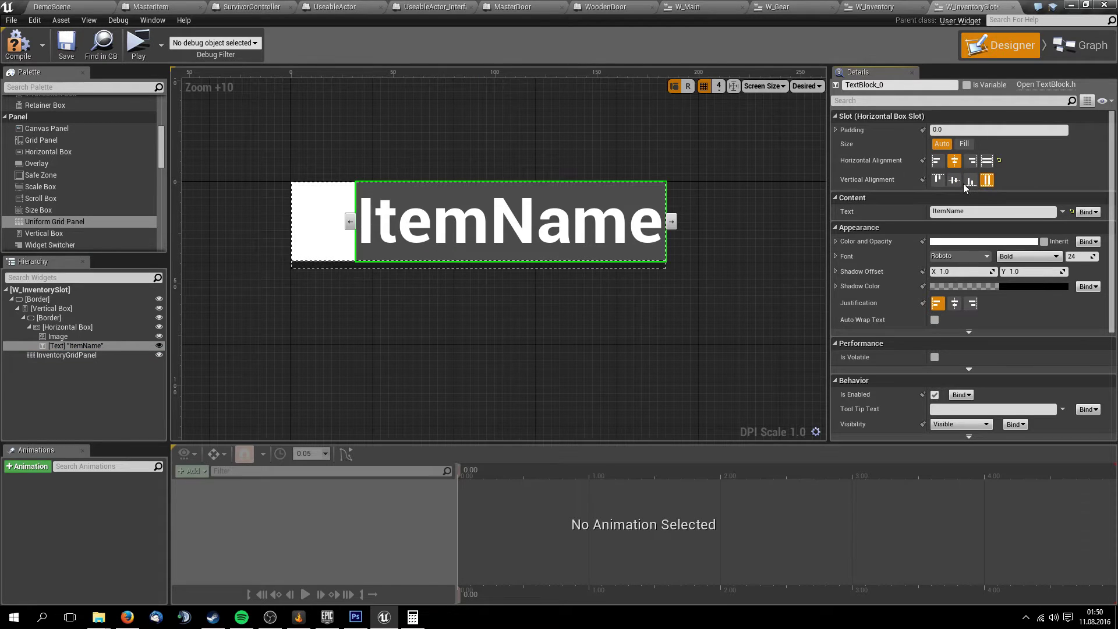
pyautogui.click(955, 181)
# Align the icon Image to the left and top of its slot
pyautogui.click(328, 243)
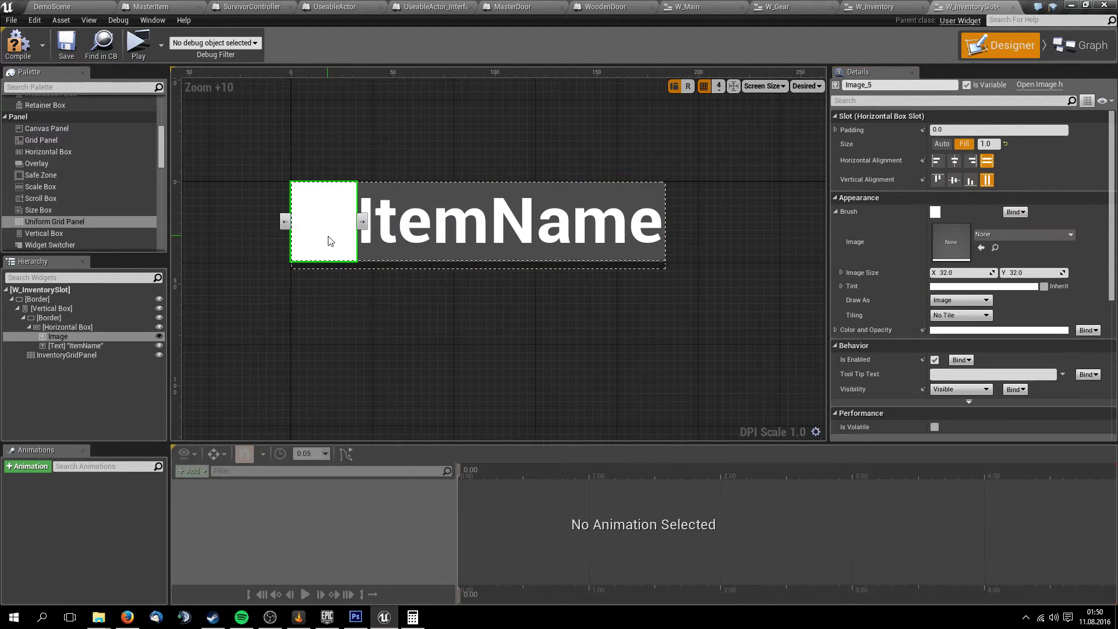
pyautogui.click(939, 164)
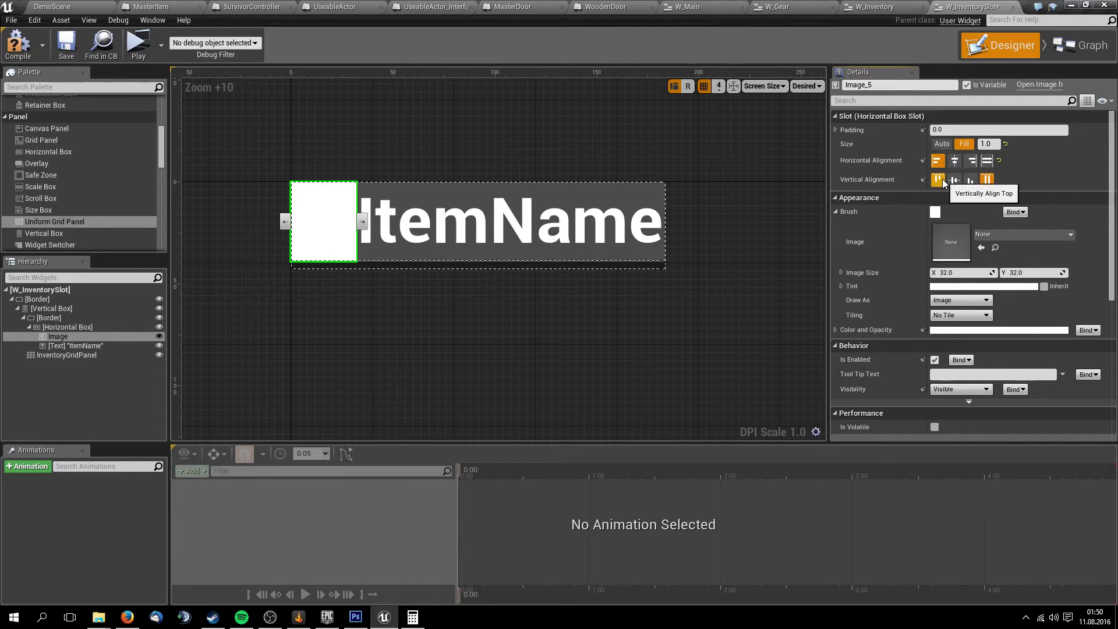
pyautogui.click(938, 179)
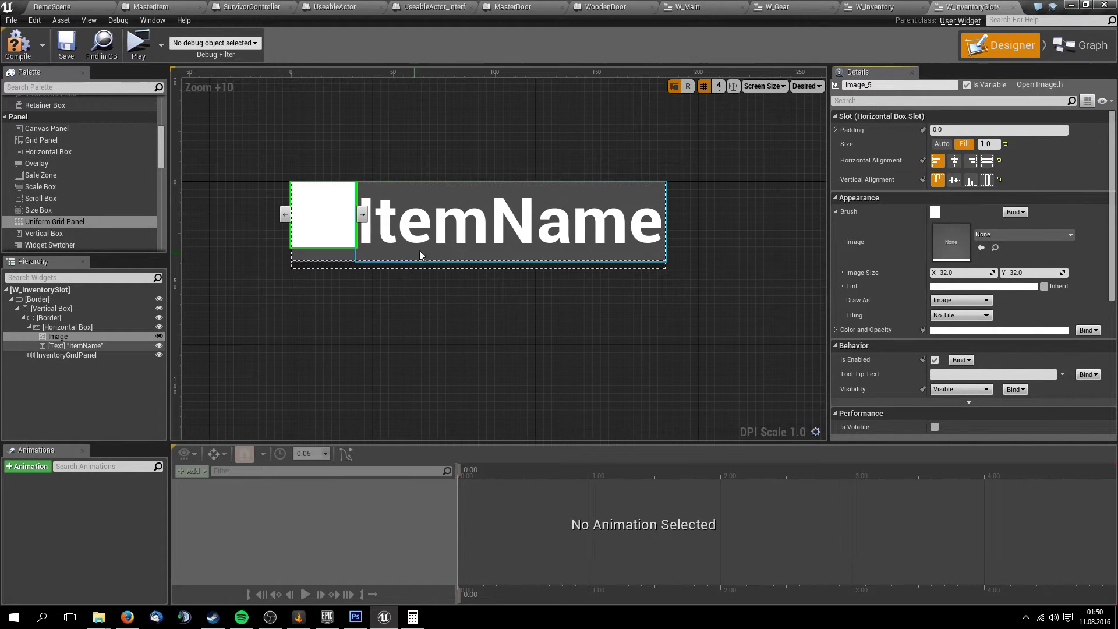
pyautogui.click(460, 240)
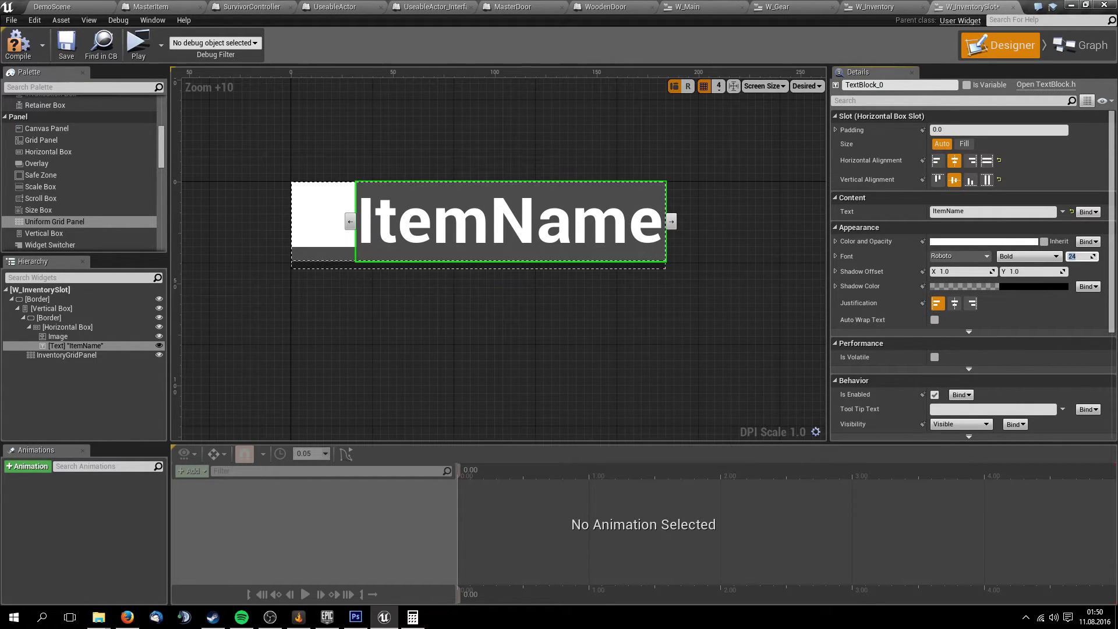
# Reduce the ItemName font size from 24 to 16
pyautogui.write('8')
pyautogui.press('Return')
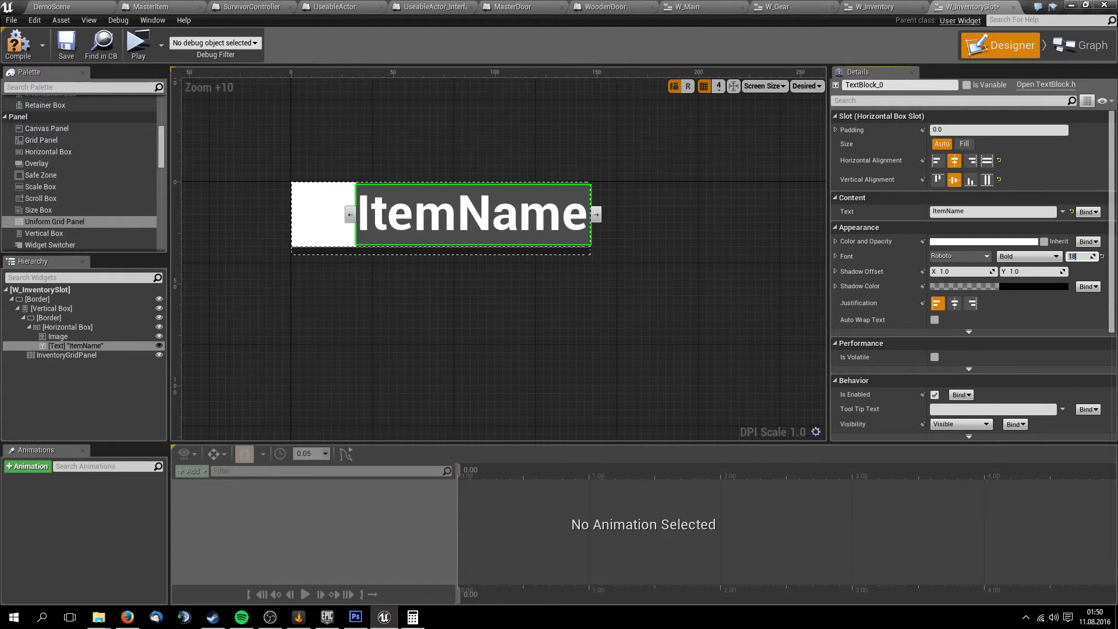
pyautogui.write('6')
pyautogui.press('Return')
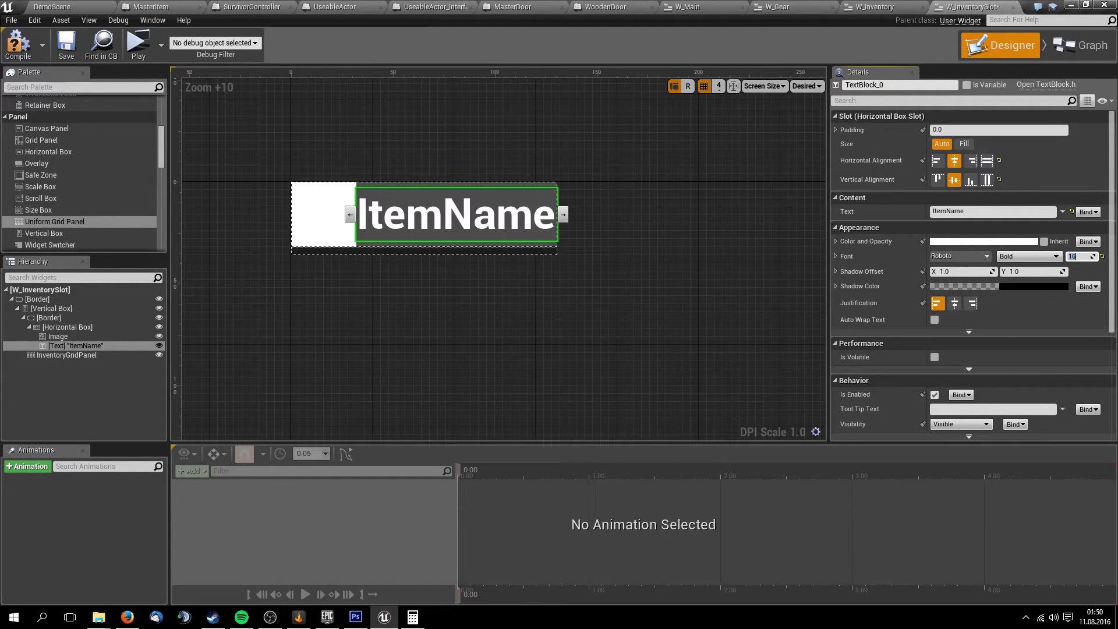
pyautogui.scroll(-3, 466, 347)
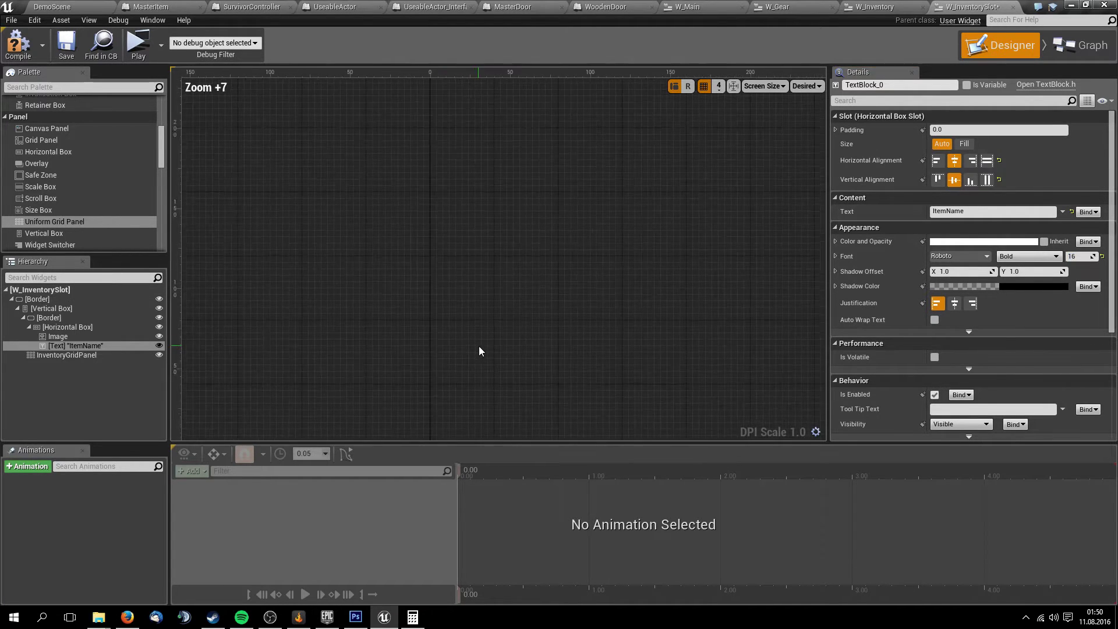
pyautogui.scroll(-2, 472, 332)
pyautogui.scroll(-1, 460, 262)
pyautogui.scroll(-3, 457, 175)
pyautogui.scroll(-1, 460, 145)
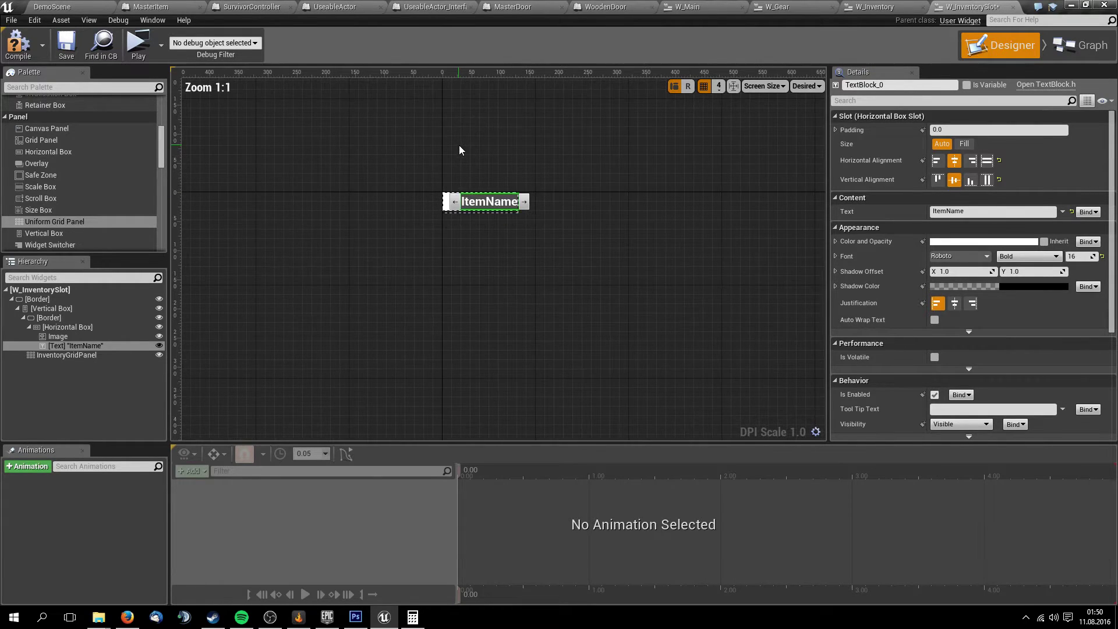
# Reselect ItemName and shrink its font size a bit further
pyautogui.click(460, 146)
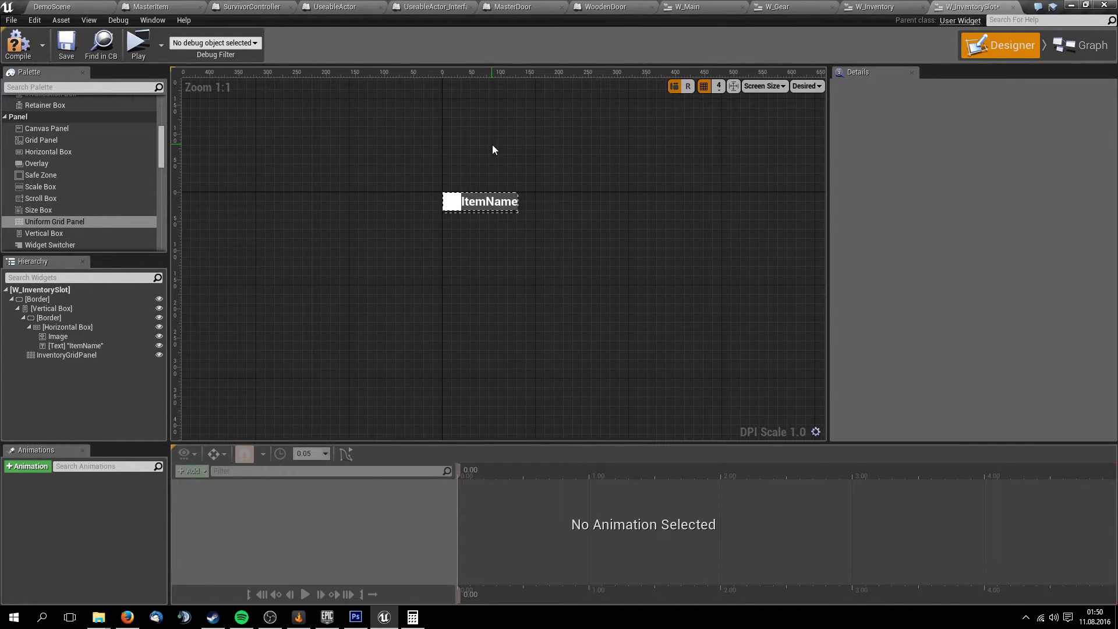
pyautogui.click(491, 203)
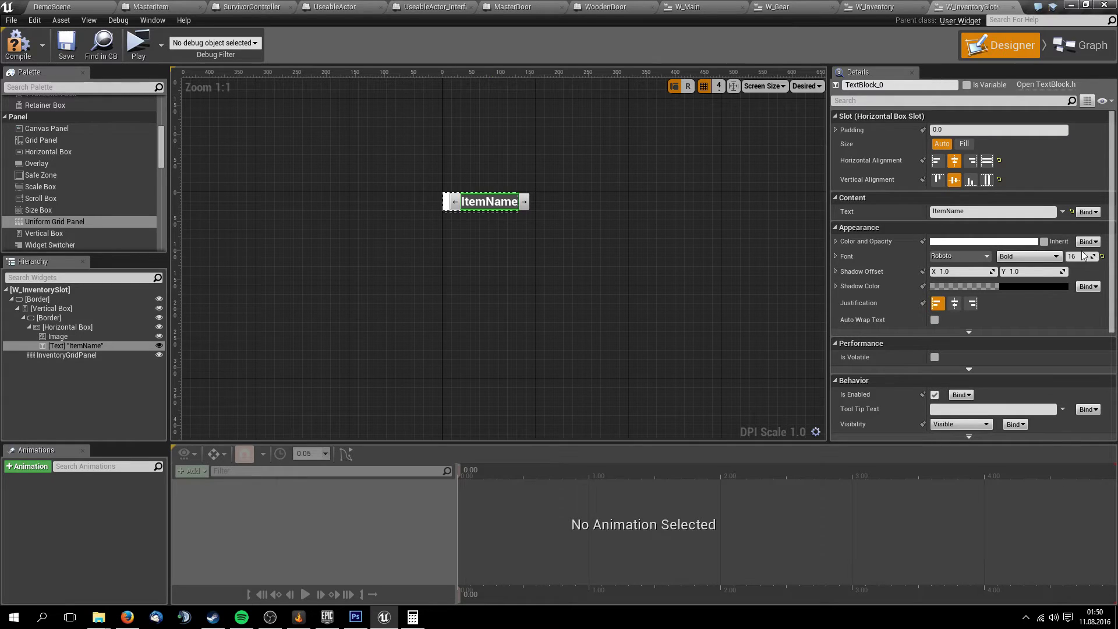
pyautogui.moveTo(1076, 256); pyautogui.dragTo(1076, 256)
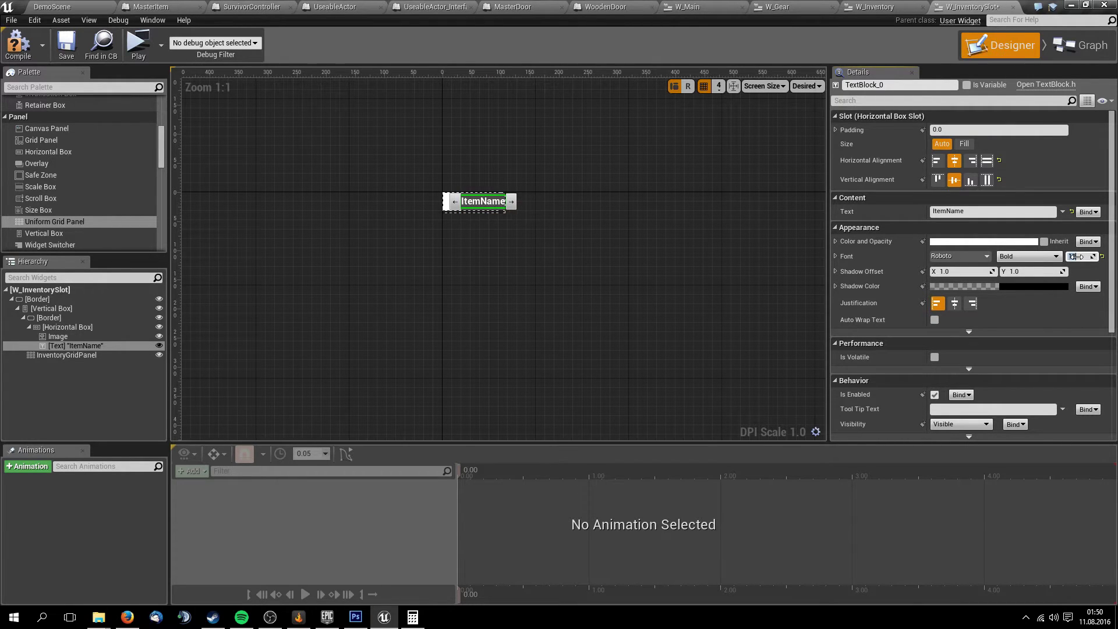
pyautogui.click(526, 358)
# Zoom and pan the canvas to check the compact slot layout
pyautogui.scroll(5, 531, 250)
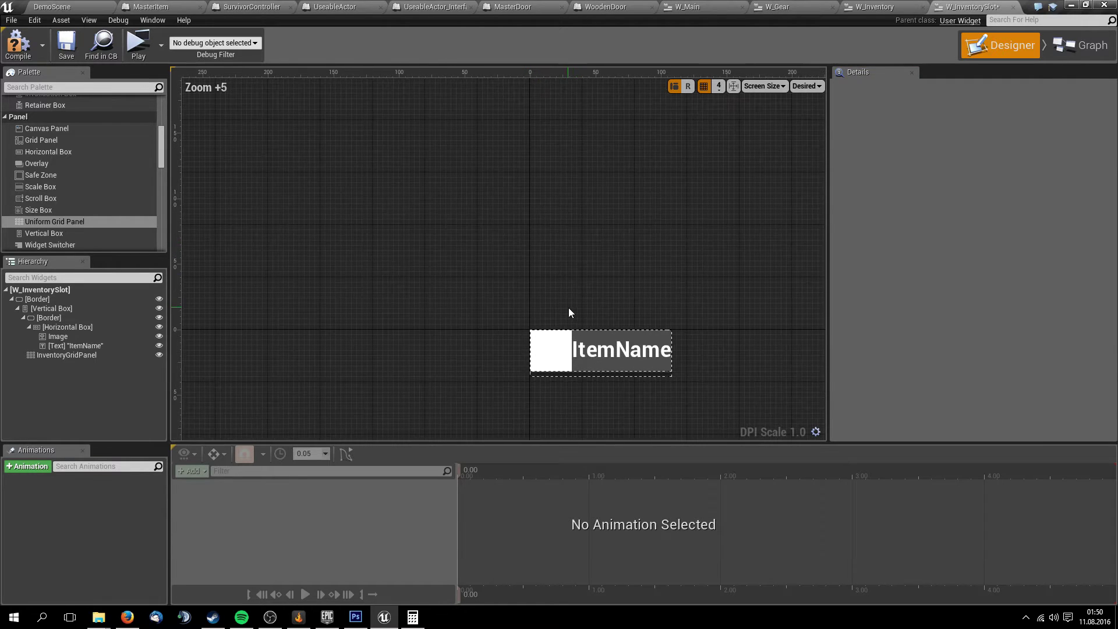
pyautogui.scroll(-4, 365, 229)
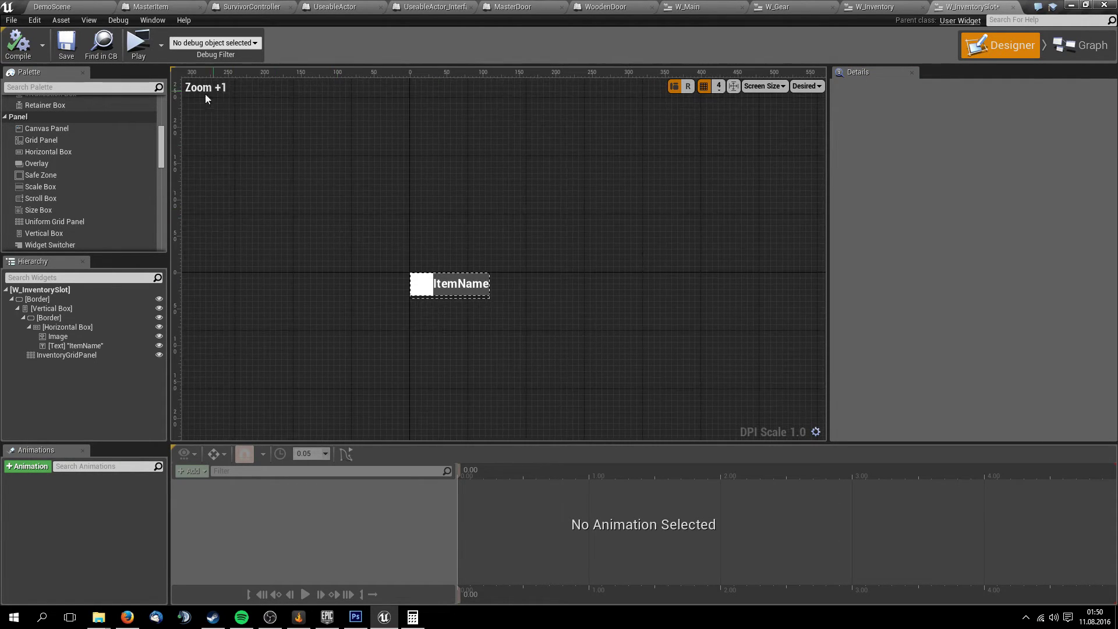
pyautogui.scroll(-1, 413, 188)
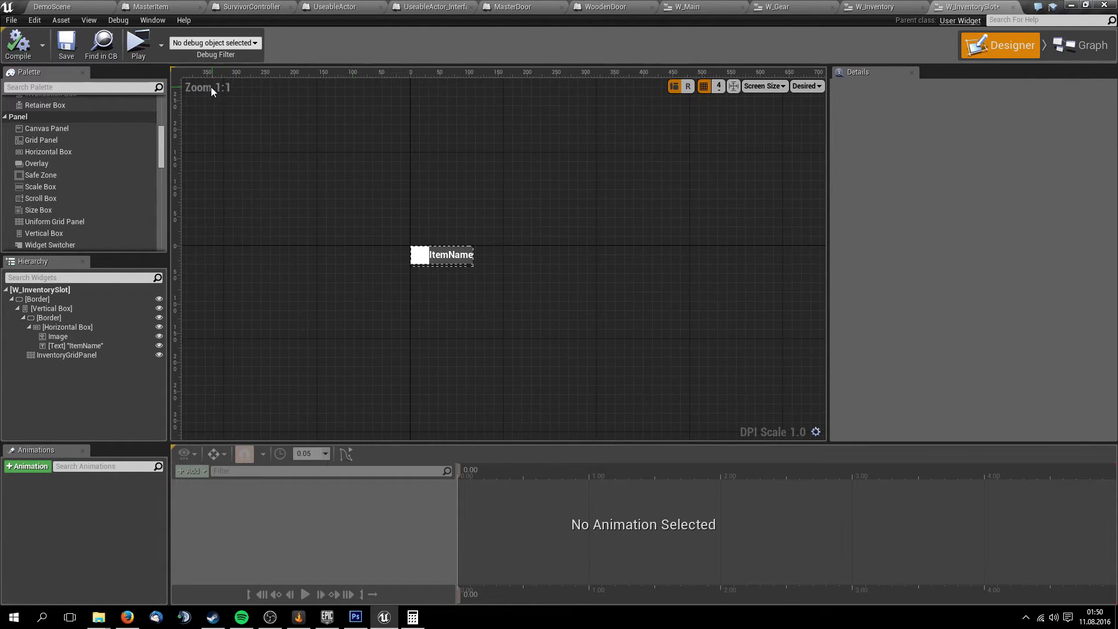
pyautogui.moveTo(400, 187)
pyautogui.mouseDown(button='right')
pyautogui.moveTo(482, 172)
pyautogui.moveTo(442, 184)
pyautogui.mouseUp(button='right')
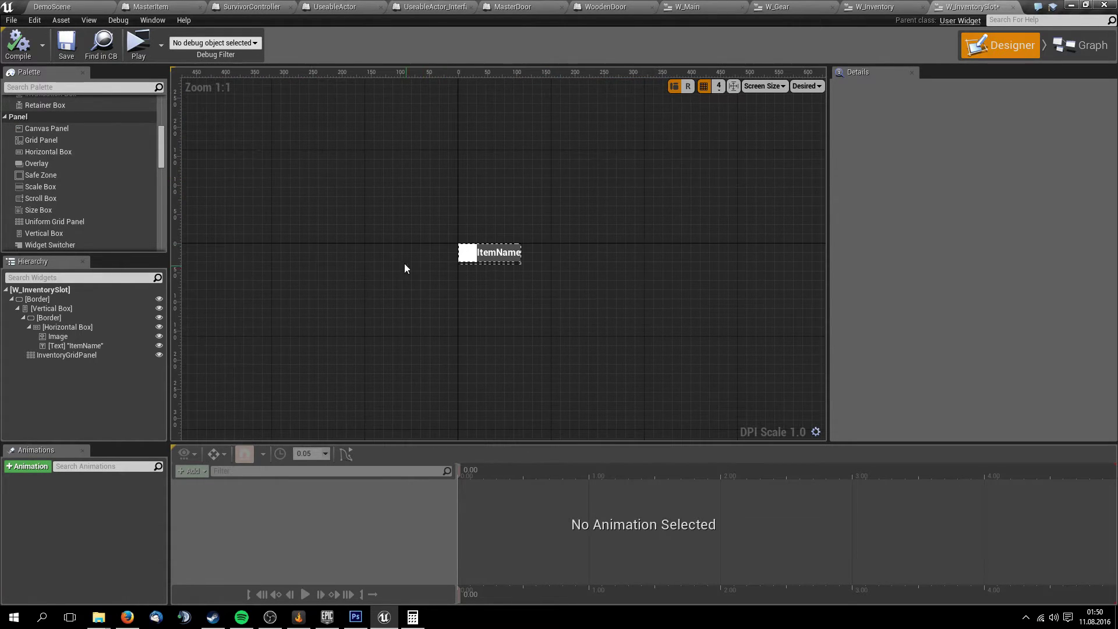
pyautogui.scroll(4, 412, 223)
pyautogui.scroll(3, 412, 223)
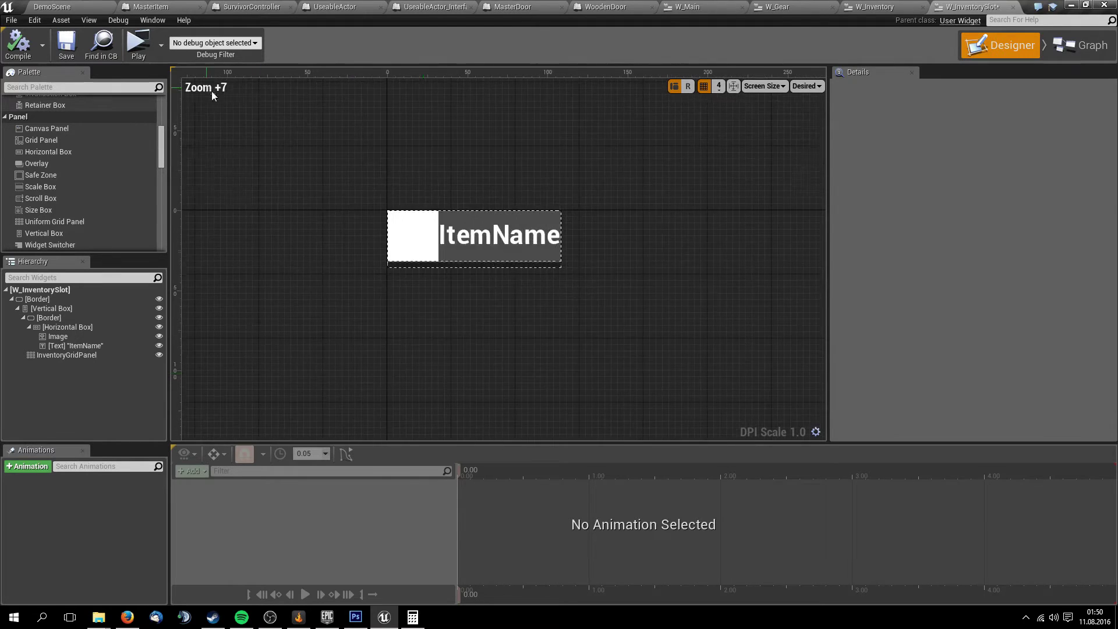
pyautogui.scroll(2, 446, 367)
pyautogui.scroll(-4, 389, 272)
pyautogui.scroll(2, 423, 336)
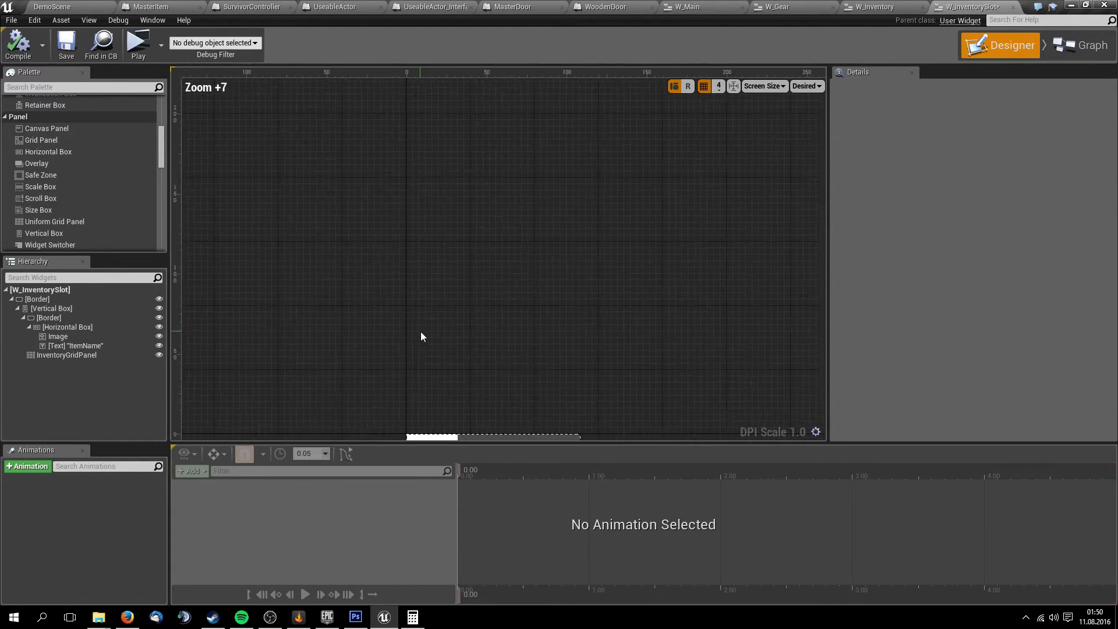
pyautogui.scroll(-2, 422, 335)
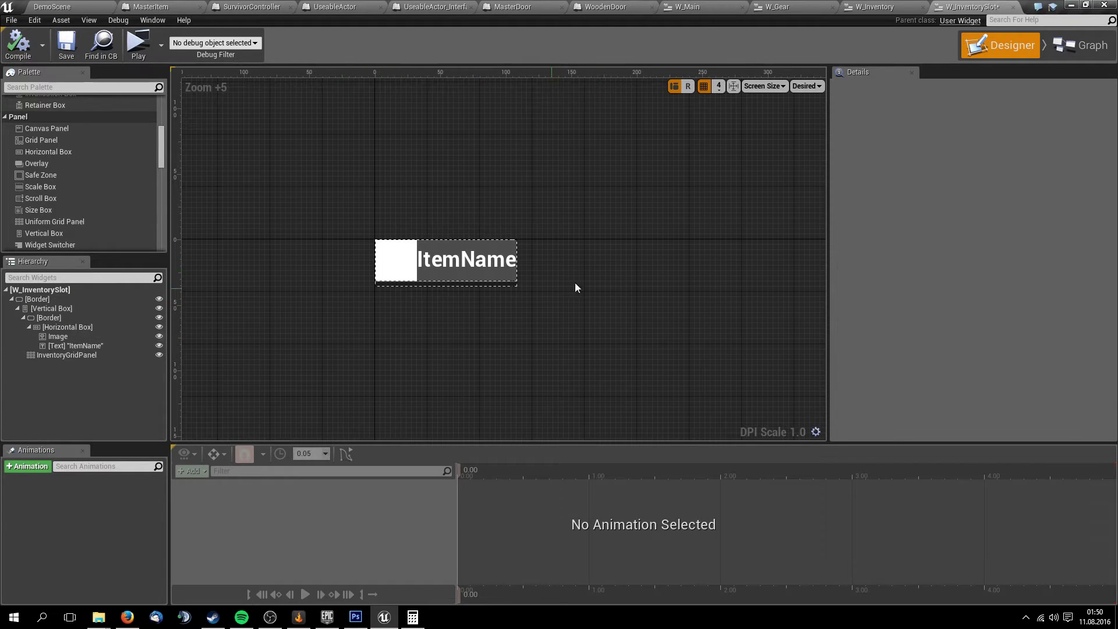
# Rename the slot's image widget to ItemIcon
pyautogui.click(400, 270)
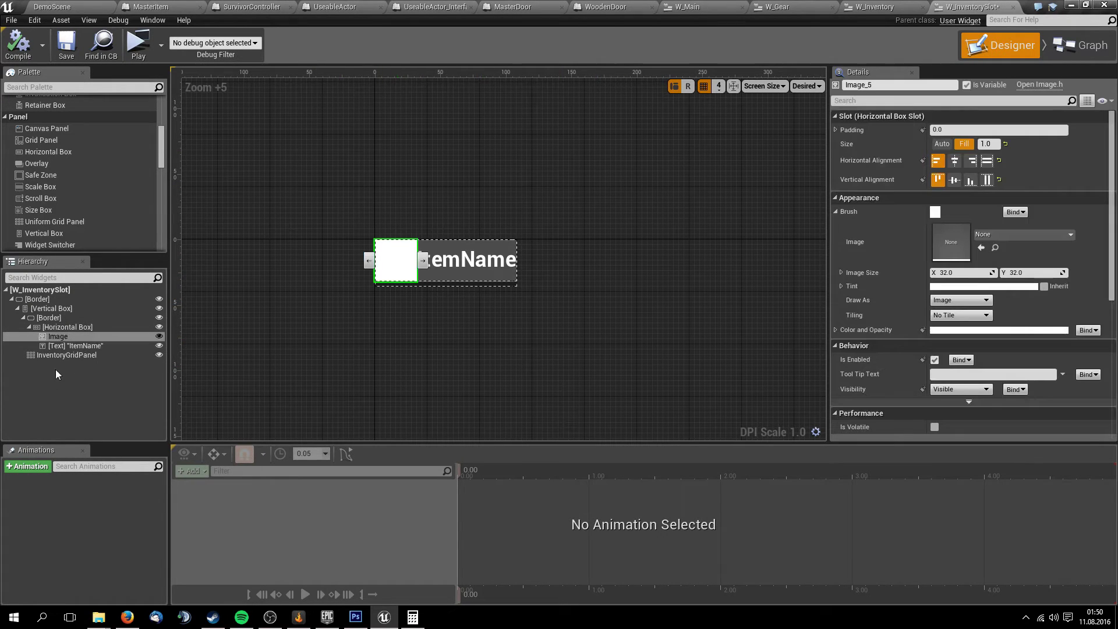
pyautogui.doubleClick(80, 338)
pyautogui.write('Item')
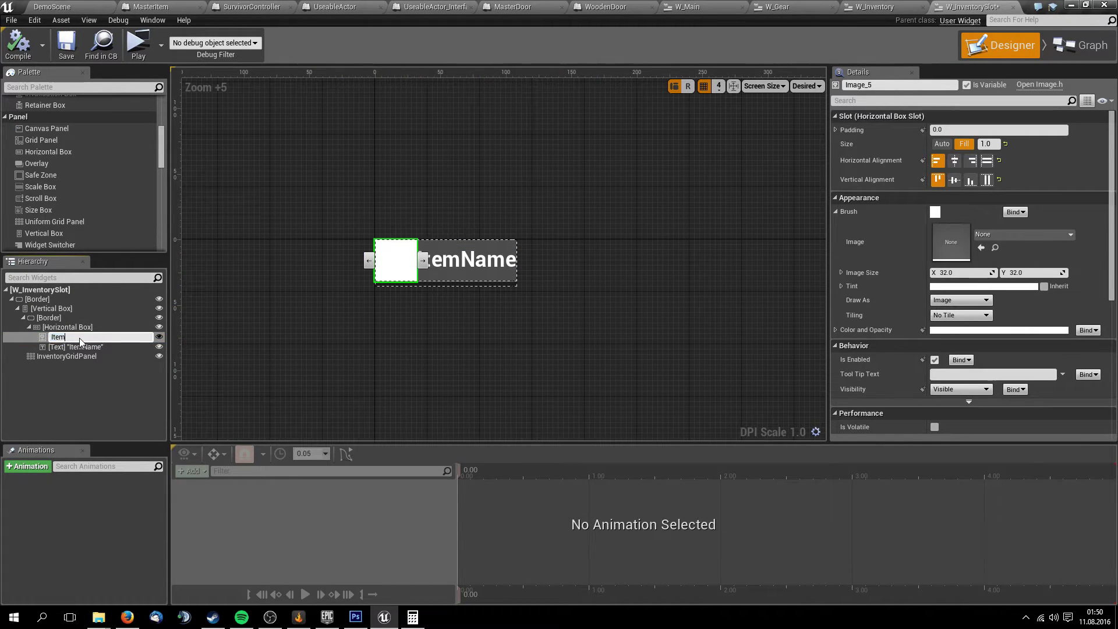
pyautogui.write('Icon,')
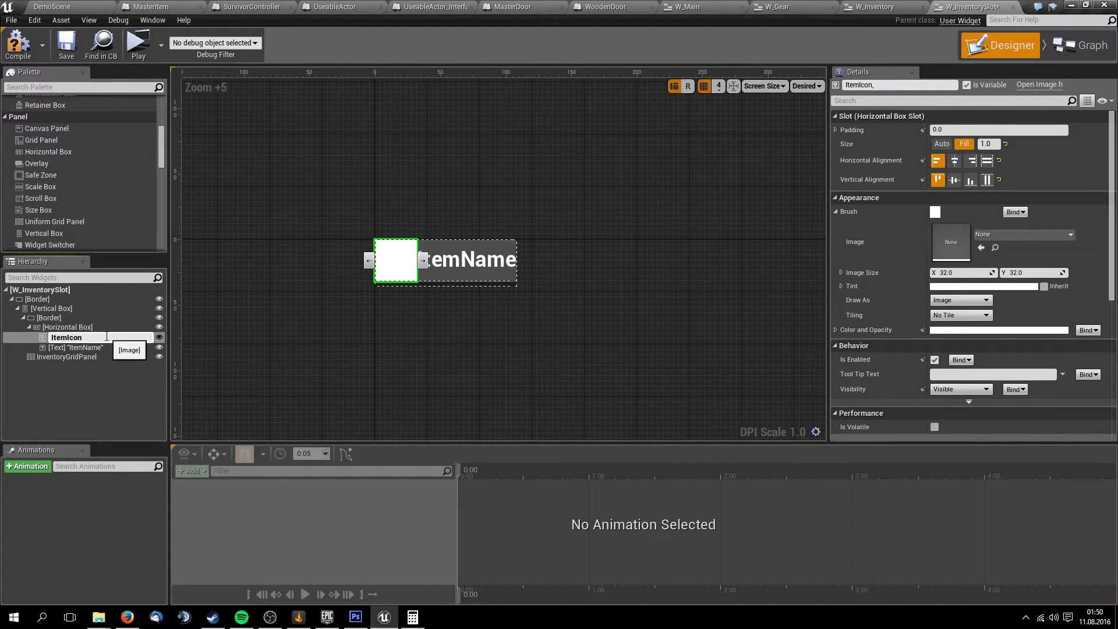
pyautogui.press('Return')
pyautogui.click(109, 354)
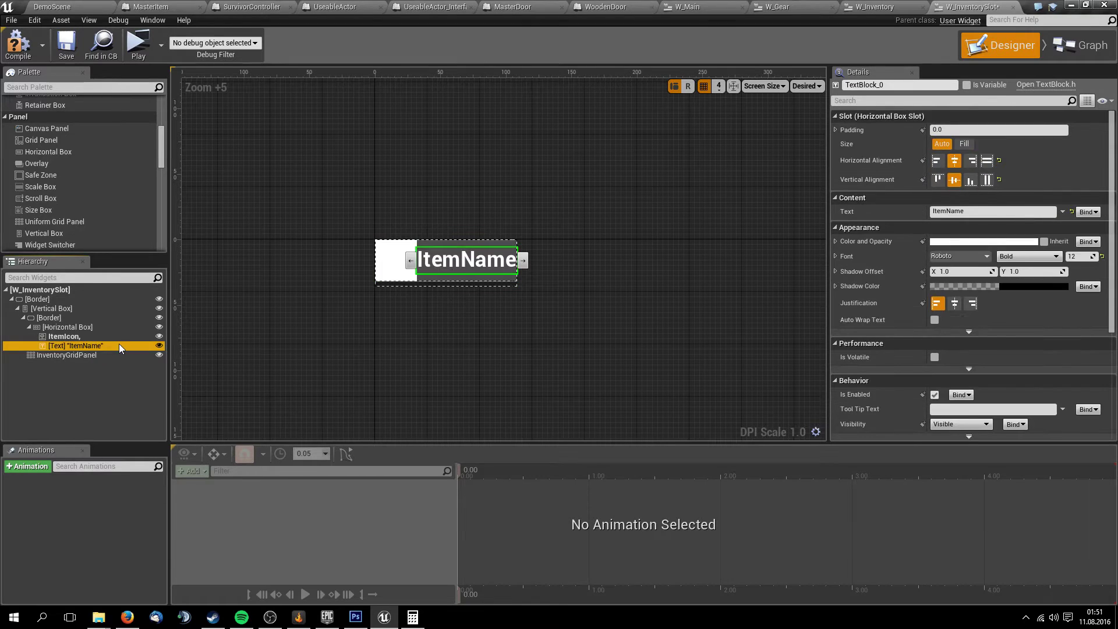
# Rename the text widget to ItemName
pyautogui.doubleClick(118, 346)
pyautogui.write('Iten')
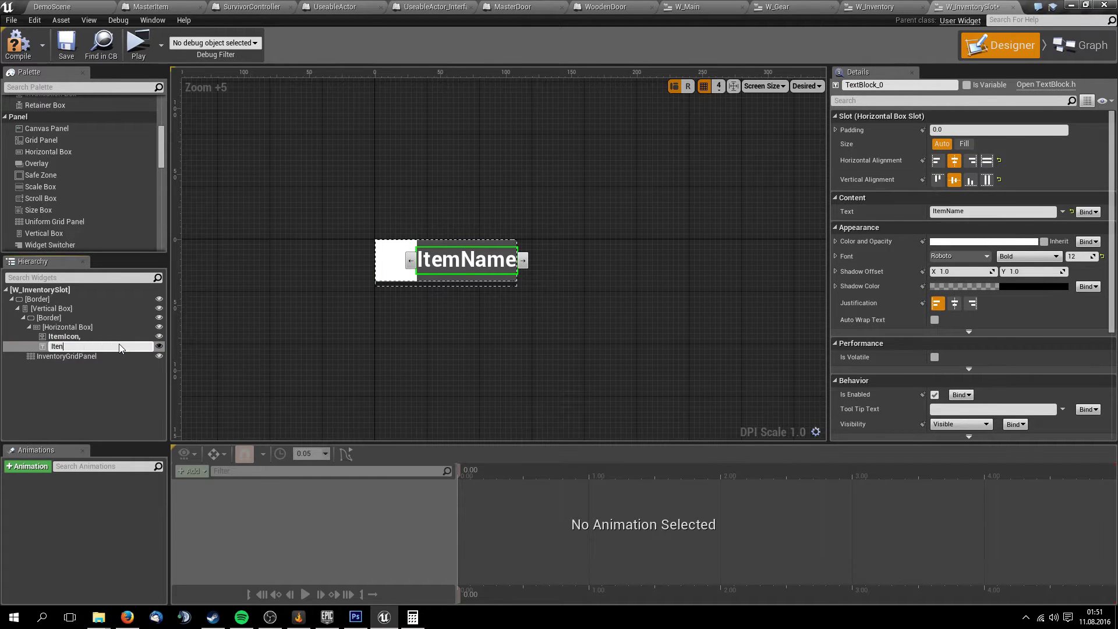
pyautogui.press('BackSpace')
pyautogui.write('mName')
pyautogui.press('Return')
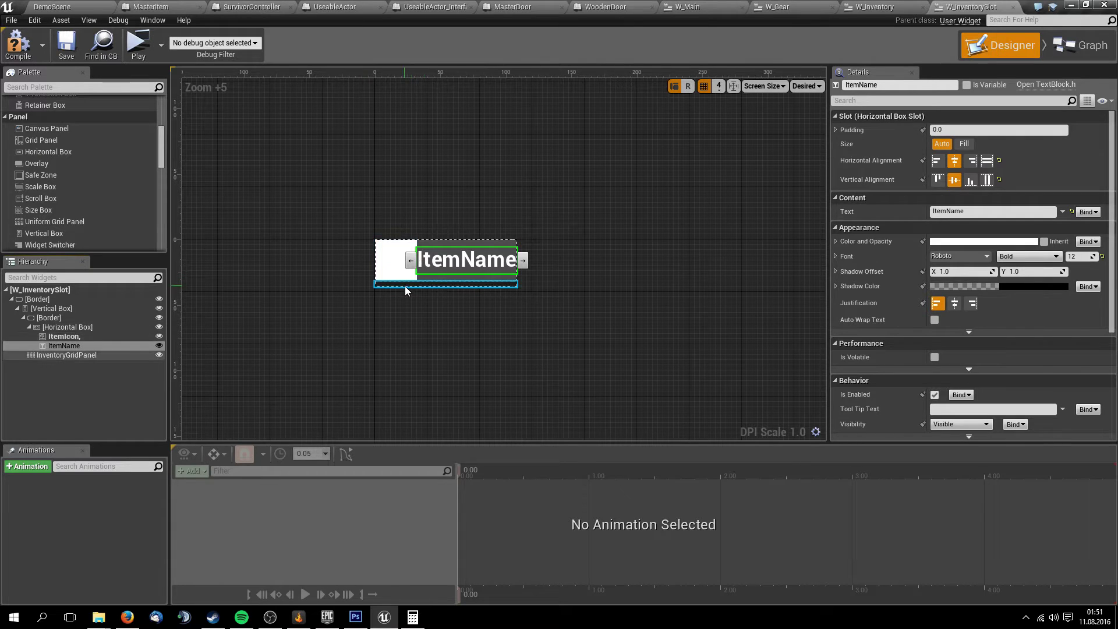
# Tick Is Variable on InventoryGridPanel and compile the widget
pyautogui.moveTo(404, 285); pyautogui.dragTo(382, 272, button='right')
pyautogui.click(76, 355)
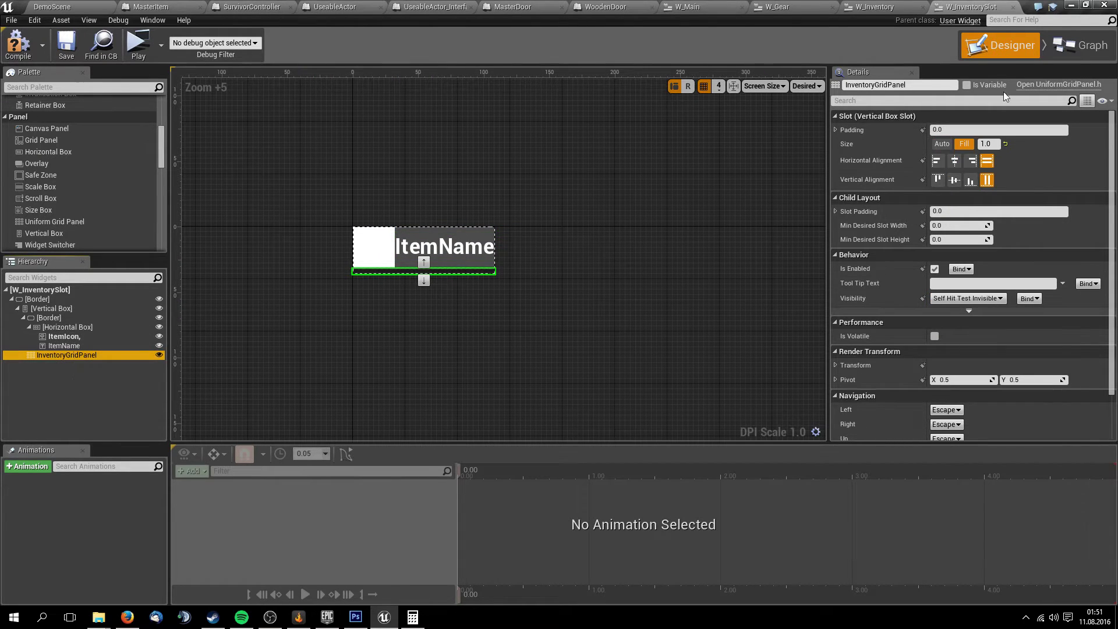
pyautogui.click(967, 85)
pyautogui.click(589, 274)
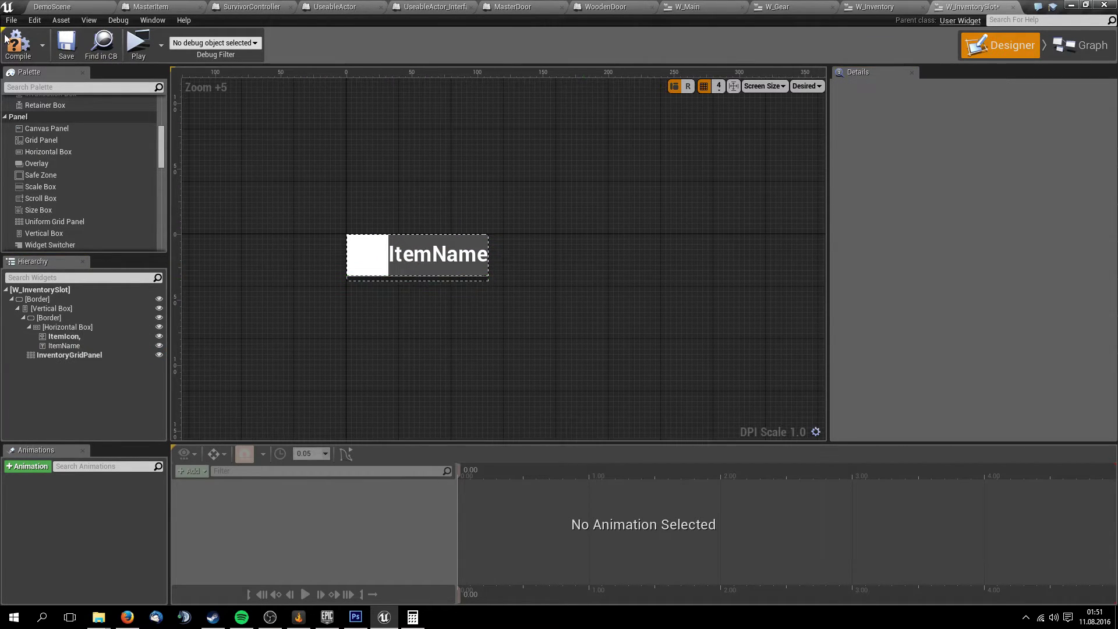
pyautogui.click(27, 50)
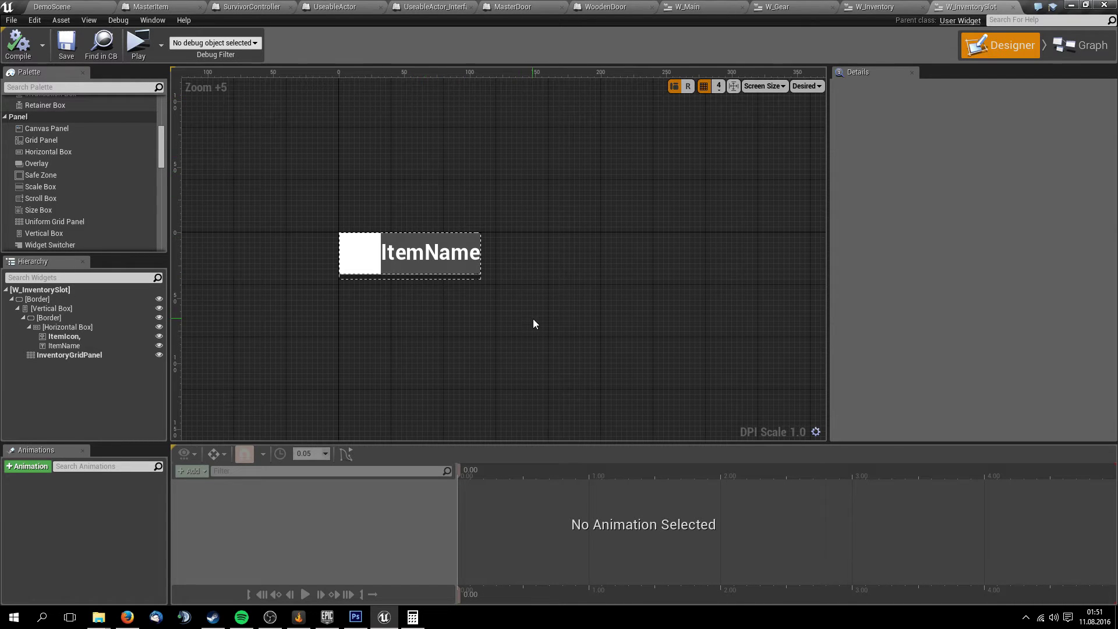
# Toggle between Graph and Designer views, then return to the DemoScene level
pyautogui.click(1080, 46)
pyautogui.click(984, 50)
pyautogui.scroll(2, 438, 231)
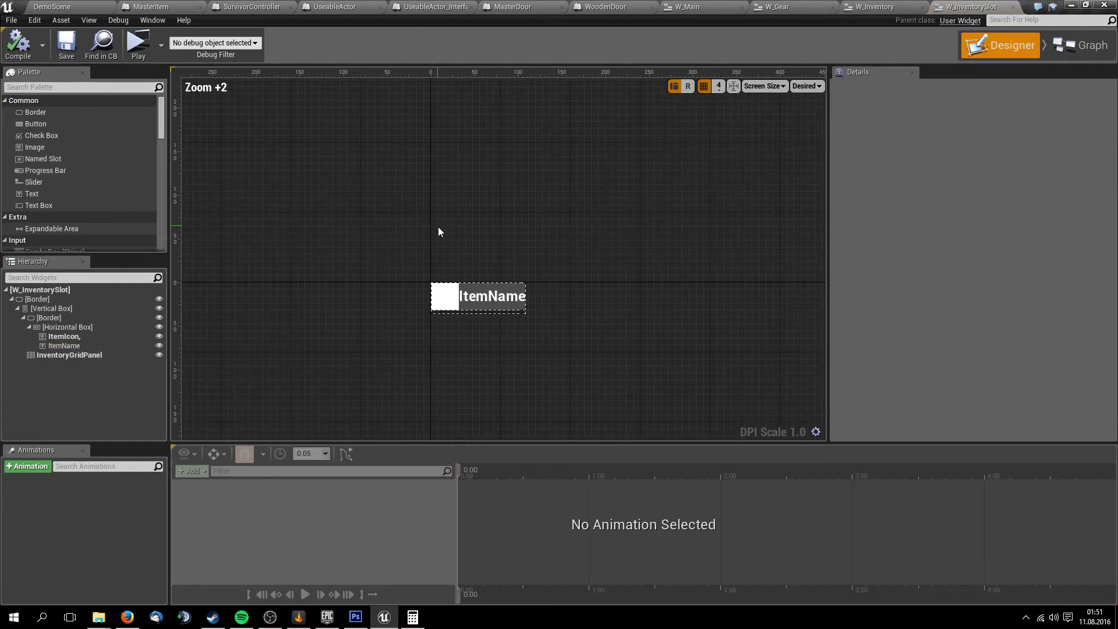
pyautogui.moveTo(438, 226); pyautogui.dragTo(279, 158, button='right')
pyautogui.click(1082, 46)
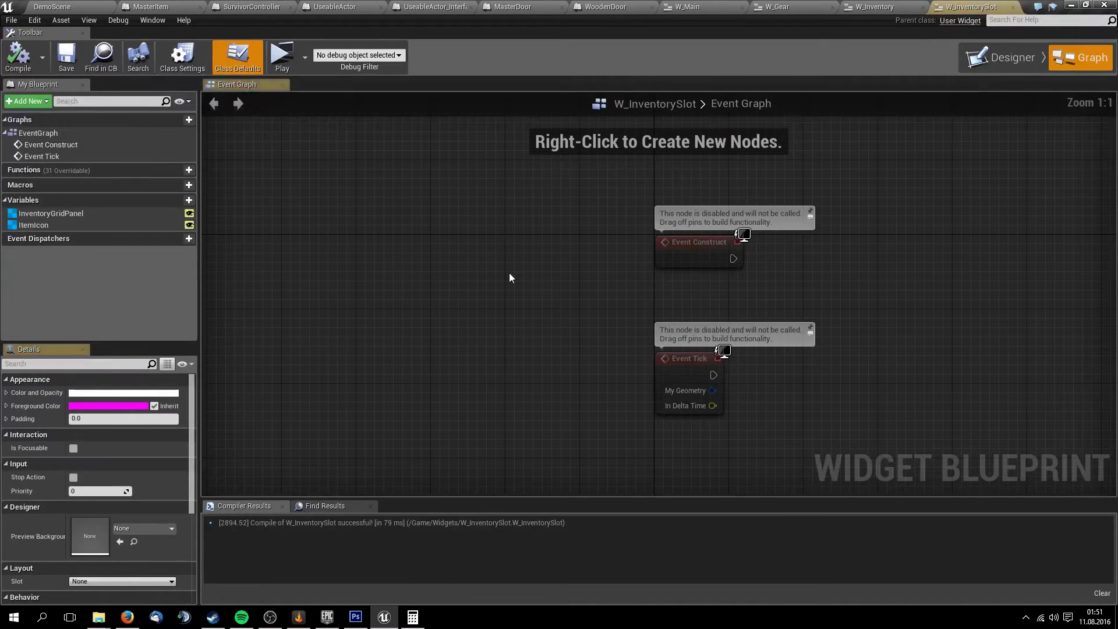
pyautogui.click(984, 56)
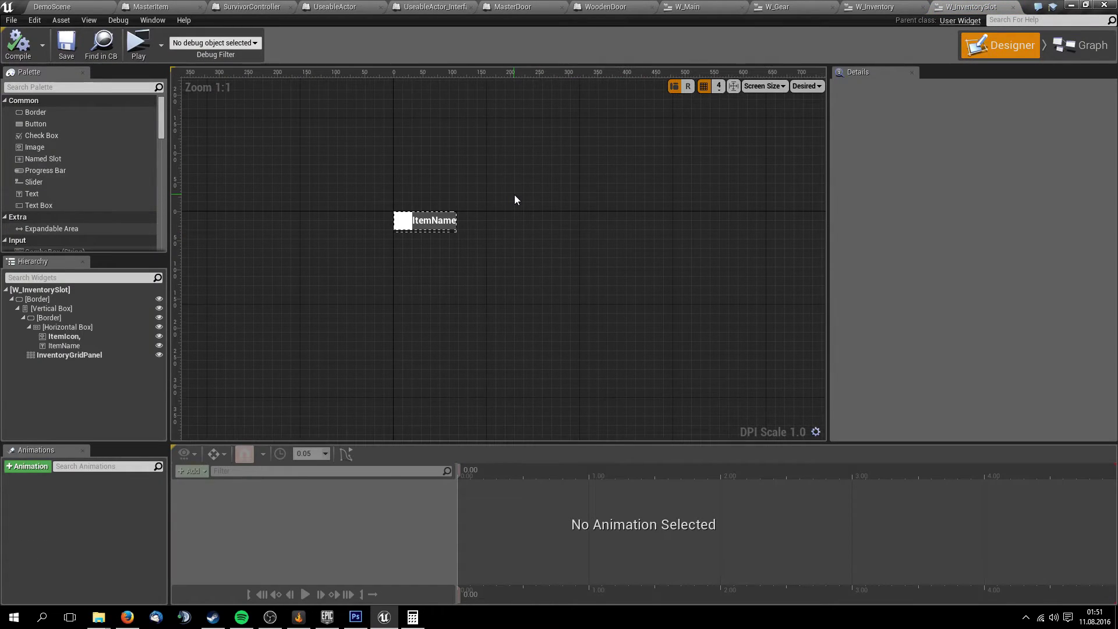
pyautogui.click(87, 7)
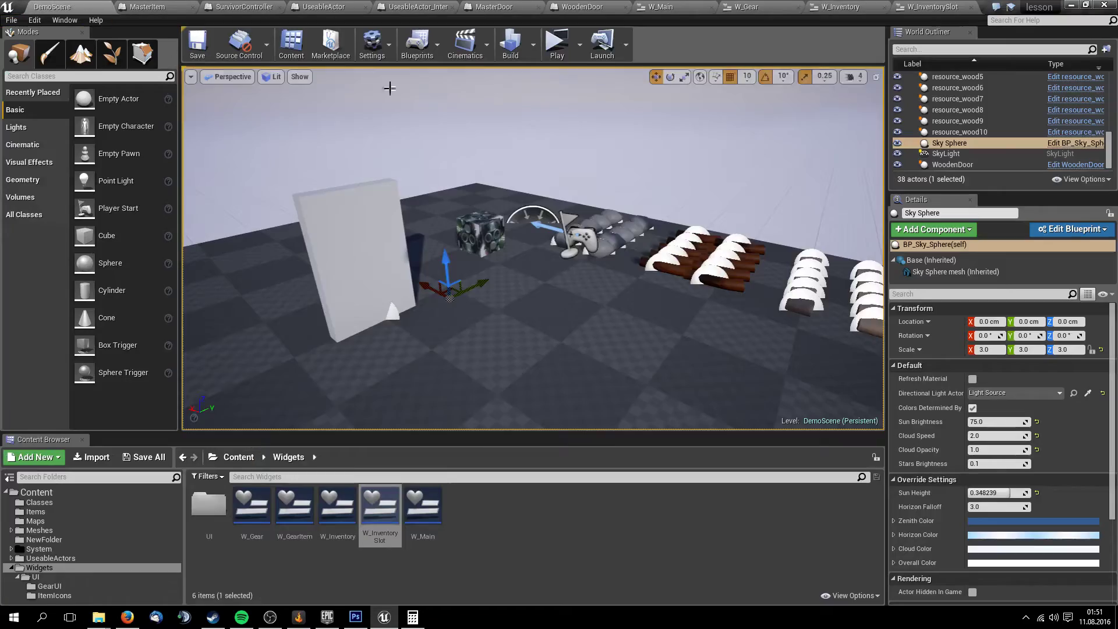
# Play the level as a Standalone Game and press E to interact with the item
pyautogui.click(562, 48)
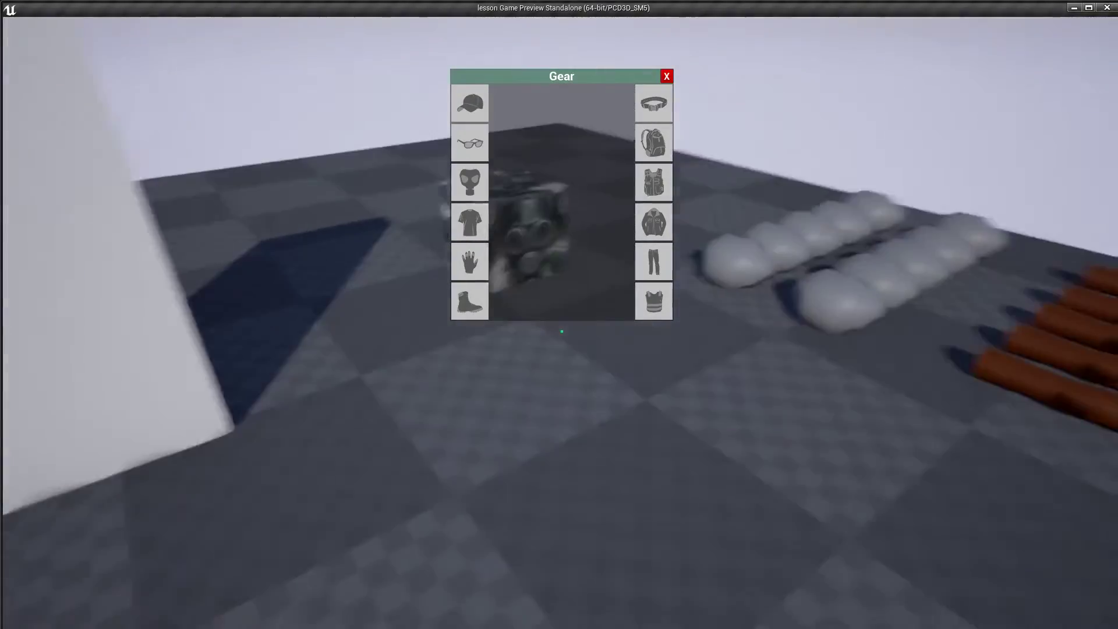
pyautogui.press('e')
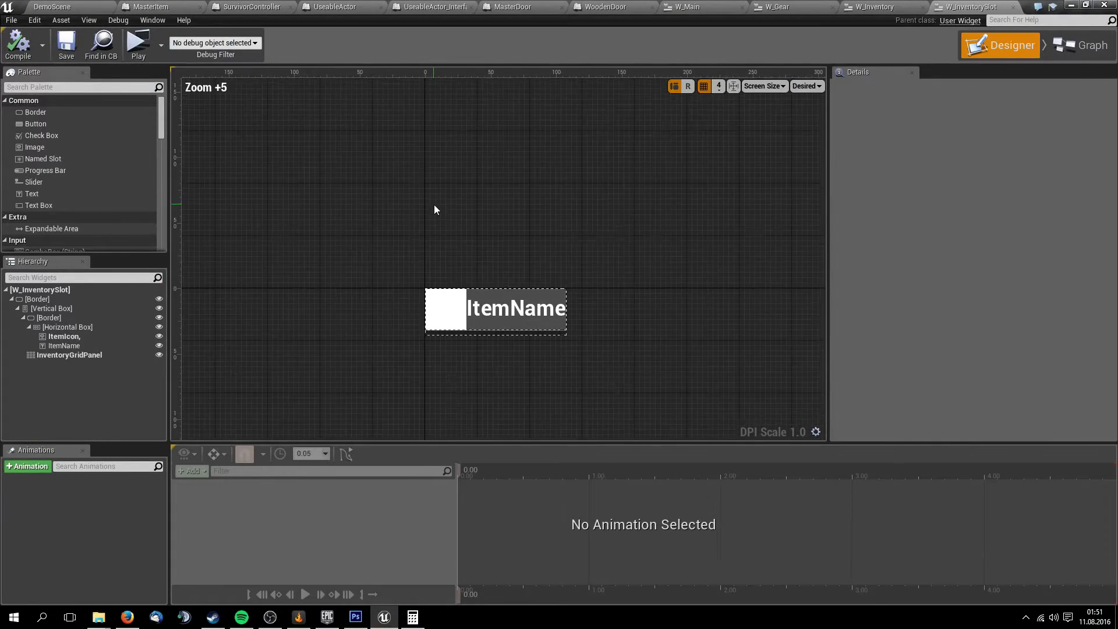
pyautogui.scroll(2, 435, 206)
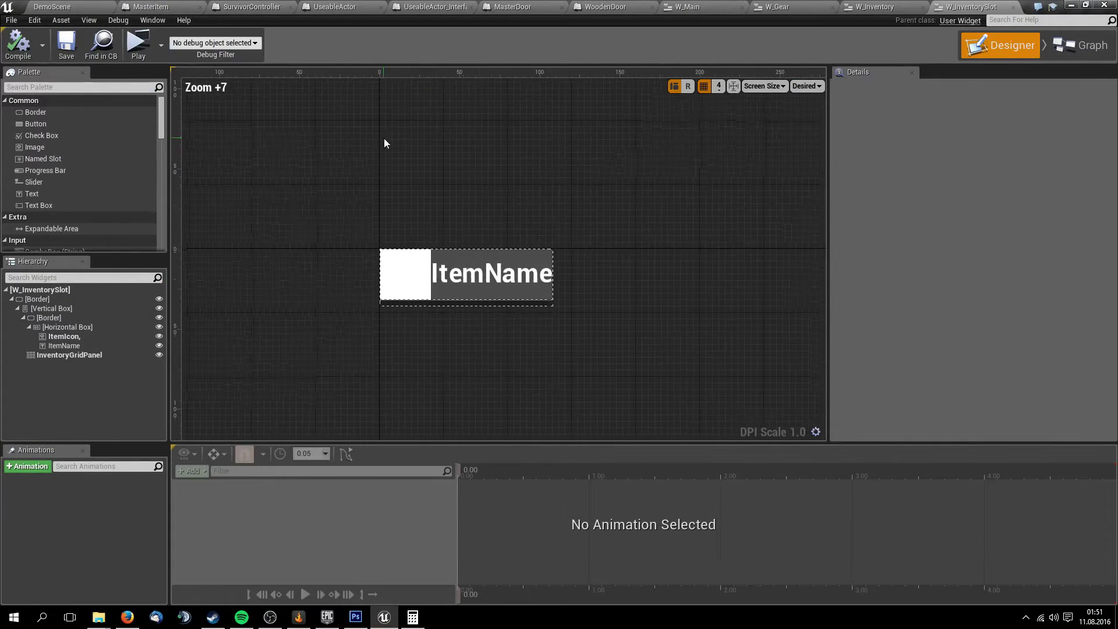
pyautogui.click(404, 261)
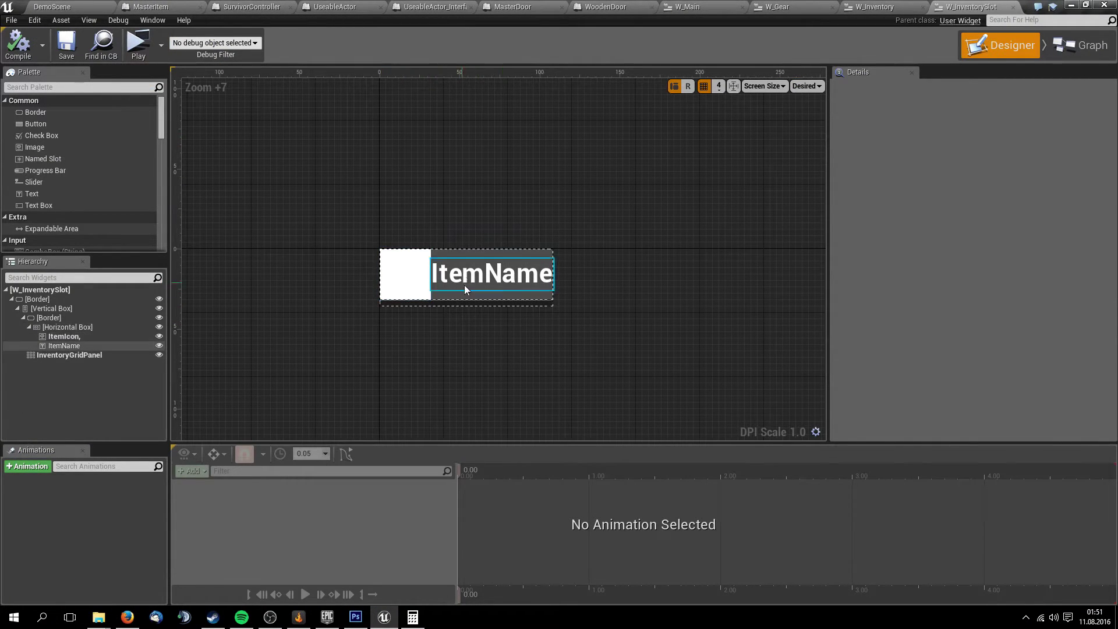
pyautogui.click(874, 7)
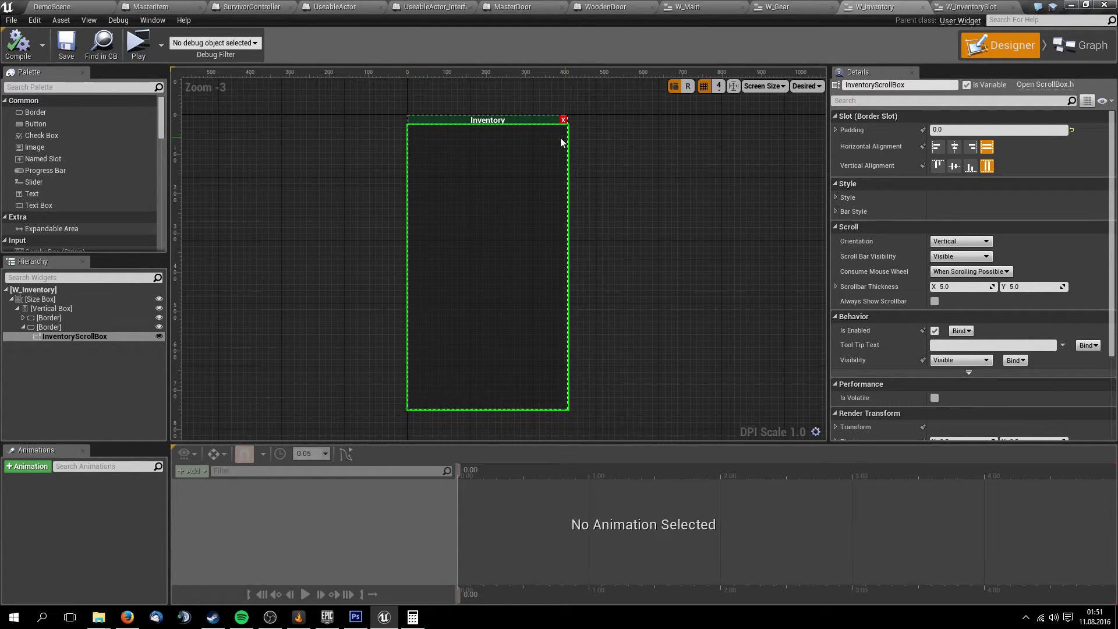
pyautogui.click(960, 6)
pyautogui.click(913, 6)
pyautogui.click(970, 7)
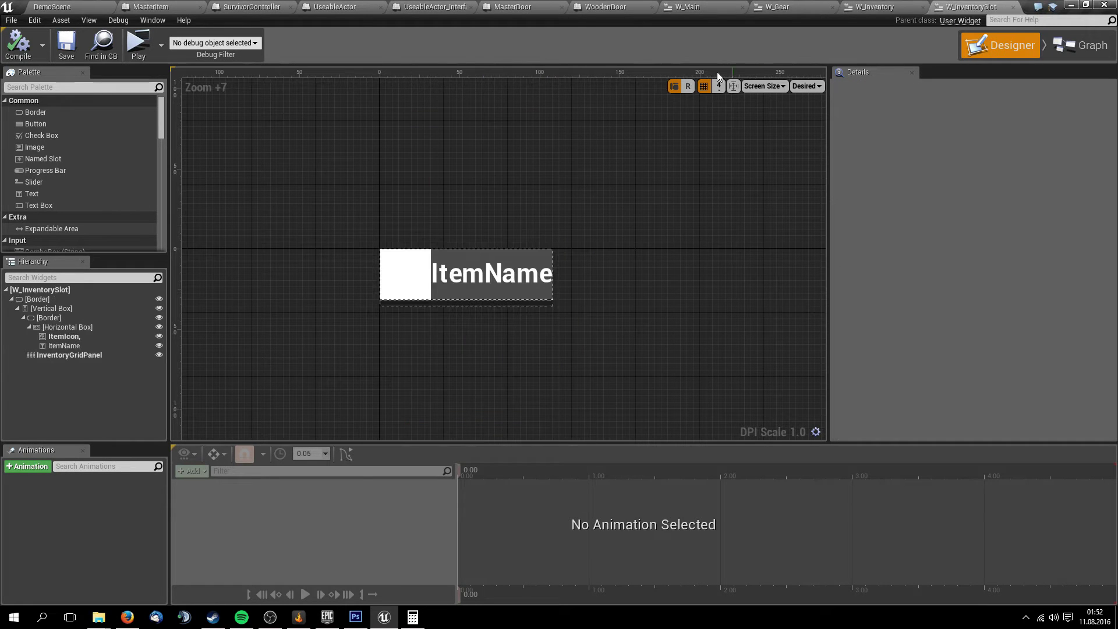
pyautogui.scroll(1, 639, 215)
pyautogui.scroll(1, 432, 118)
pyautogui.scroll(2, 529, 337)
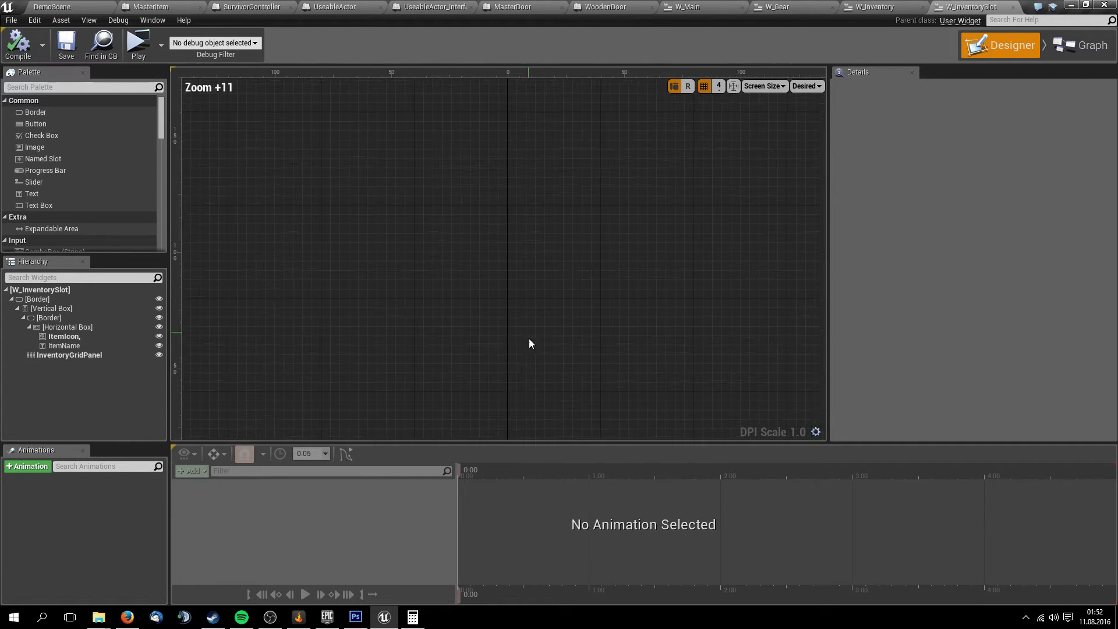
pyautogui.click(63, 354)
# Set InventoryGridPanel's padding to 5 on left, top, right and bottom
pyautogui.moveTo(424, 351); pyautogui.dragTo(355, 183, button='right')
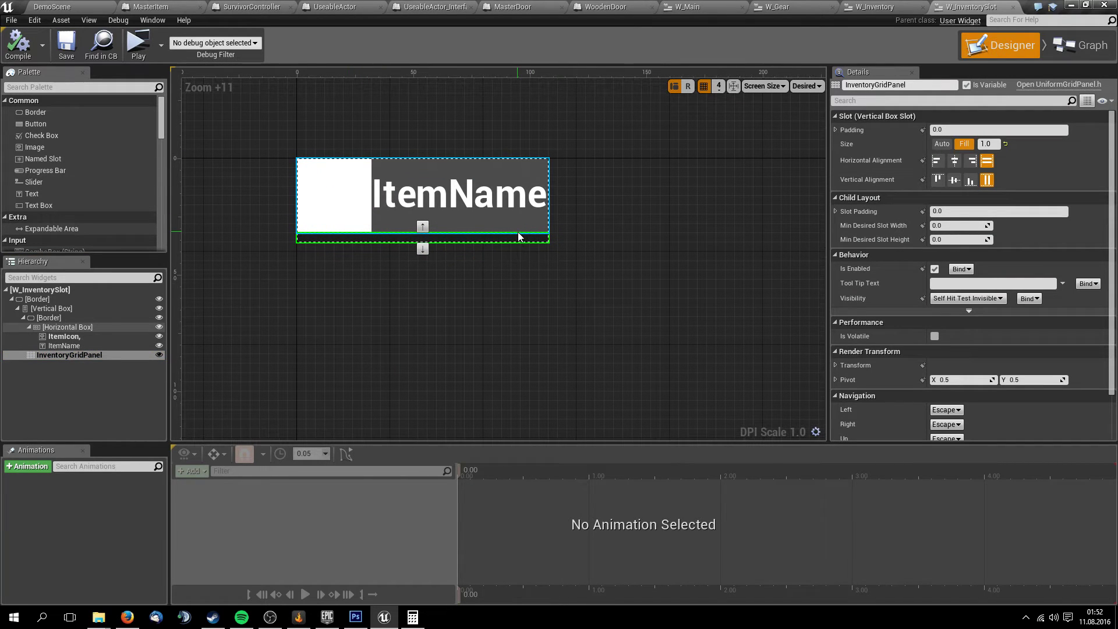
pyautogui.moveTo(494, 266); pyautogui.dragTo(470, 281, button='right')
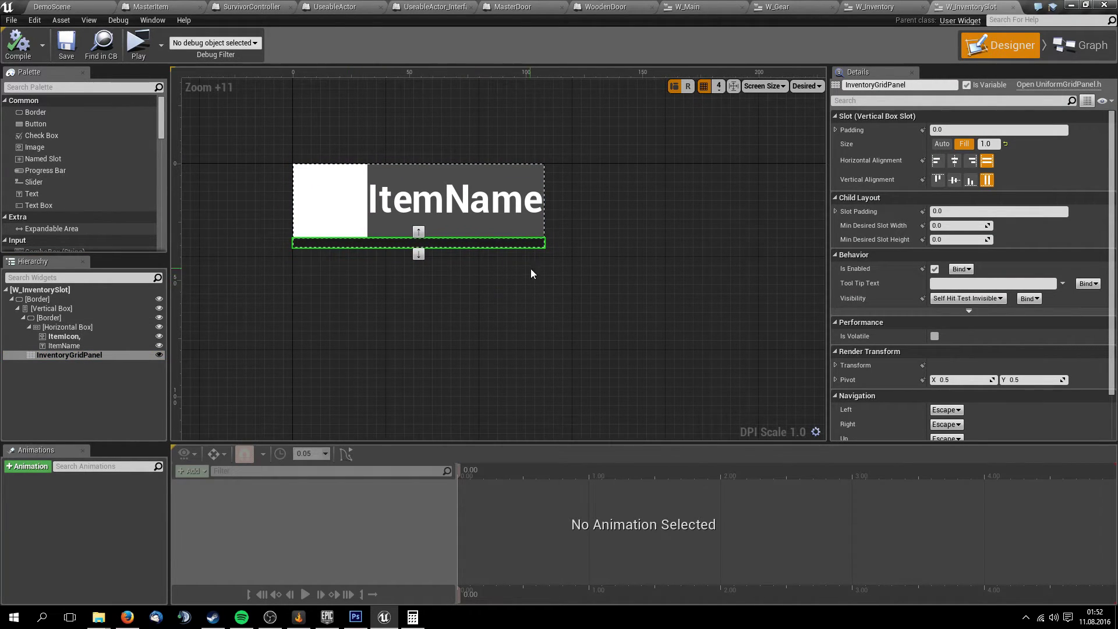
pyautogui.click(983, 130)
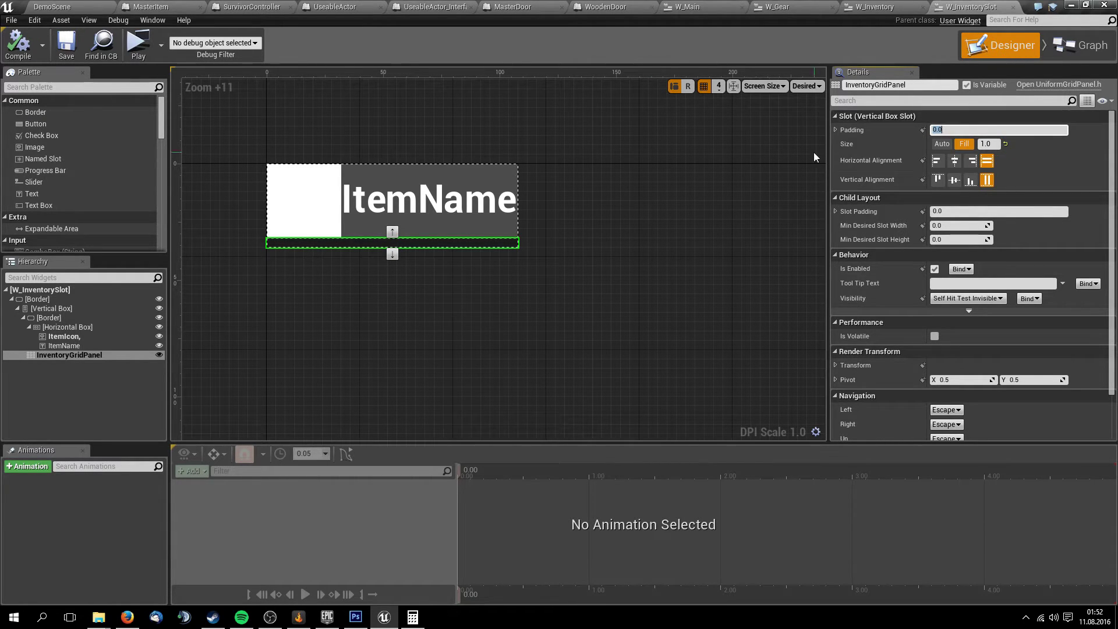
pyautogui.click(835, 130)
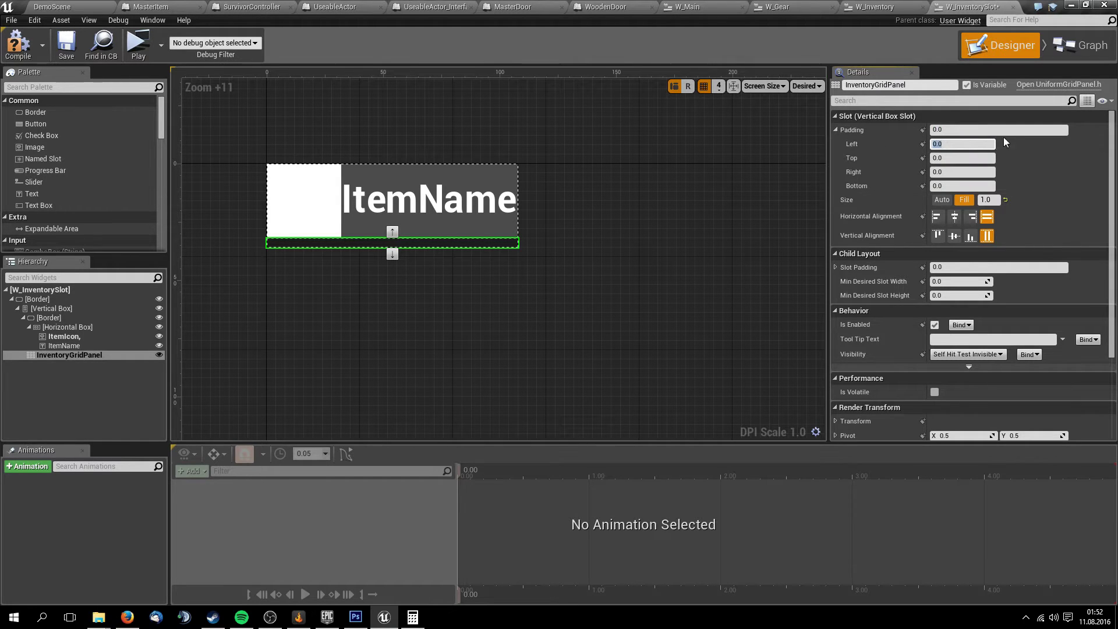
pyautogui.write('5')
pyautogui.press('Tab')
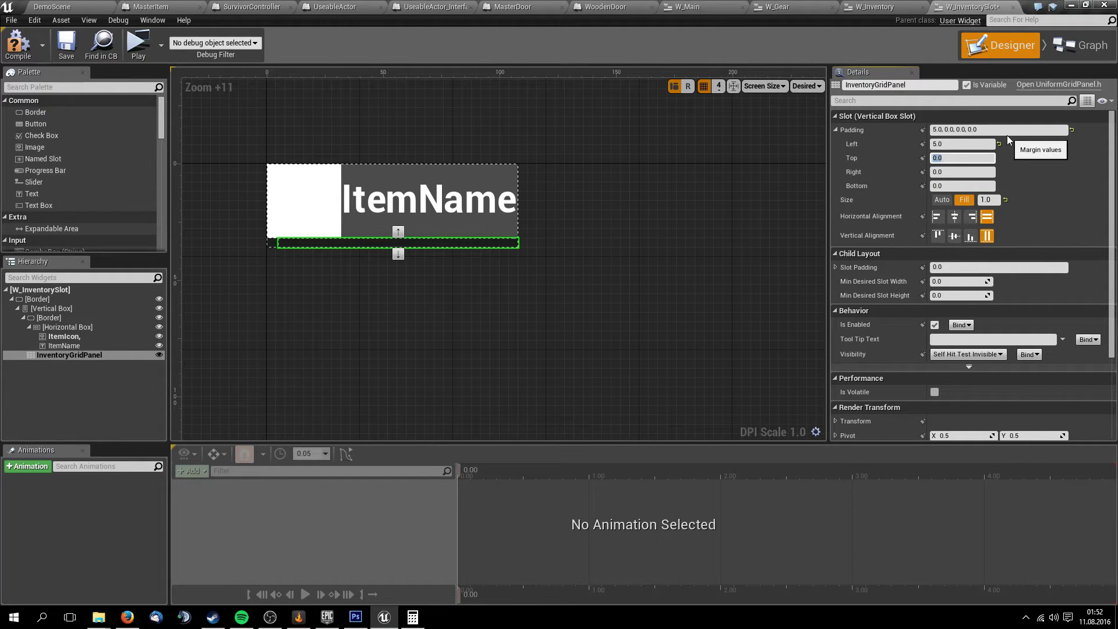
pyautogui.write('5')
pyautogui.press('Tab')
pyautogui.write('5')
pyautogui.press('Tab')
pyautogui.write('5')
pyautogui.press('Return')
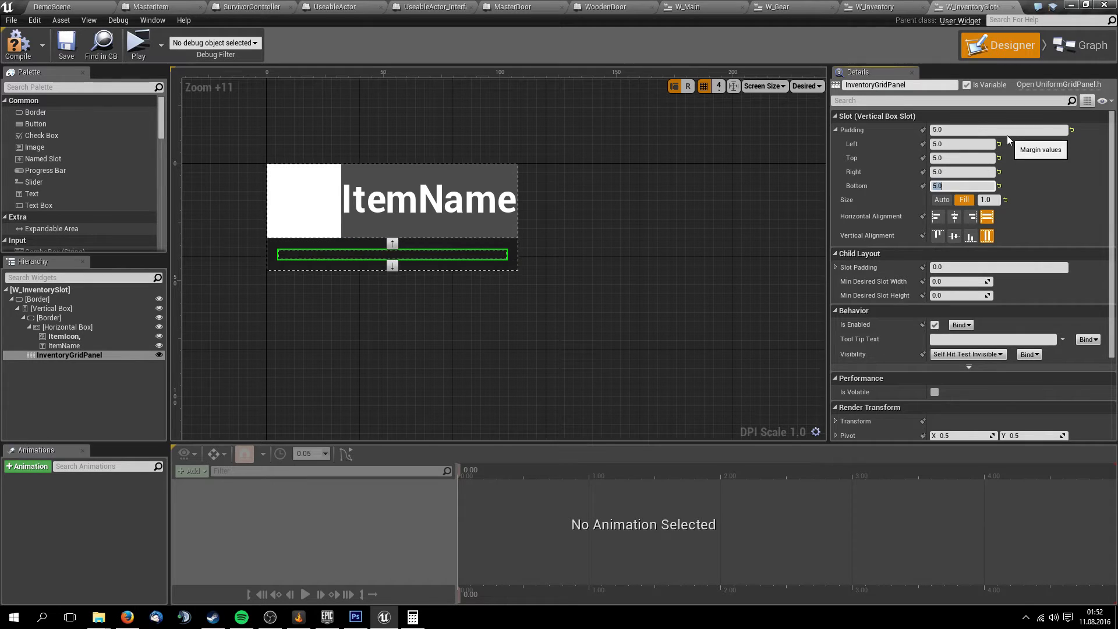
# Compile W_InventorySlot and switch to the W_Inventory widget
pyautogui.click(644, 214)
pyautogui.moveTo(644, 215); pyautogui.dragTo(683, 232, button='right')
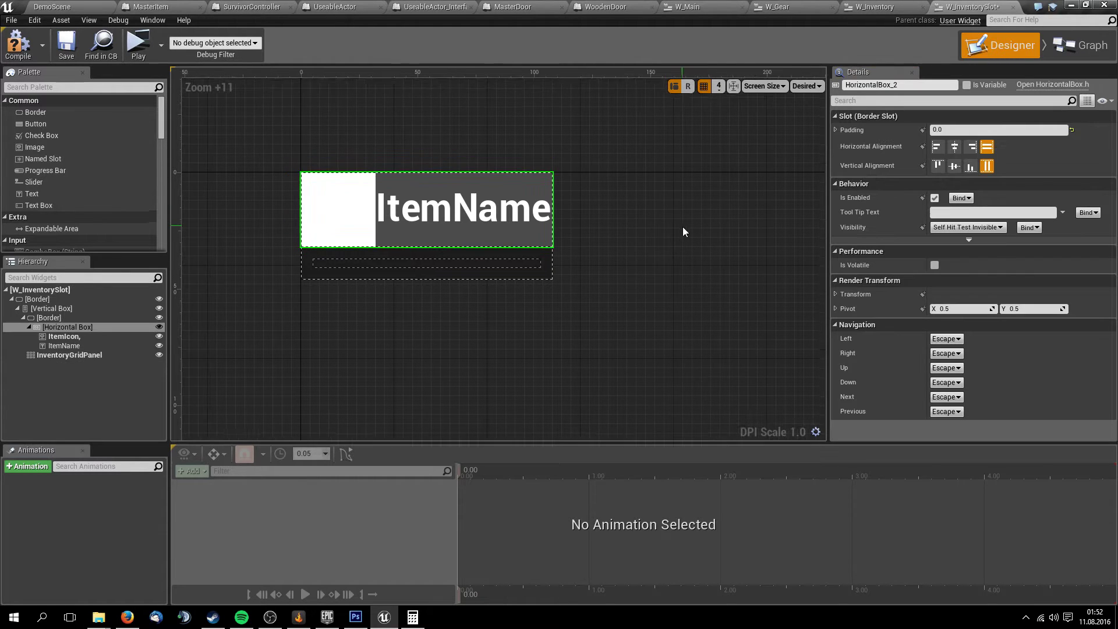
pyautogui.scroll(1, 683, 227)
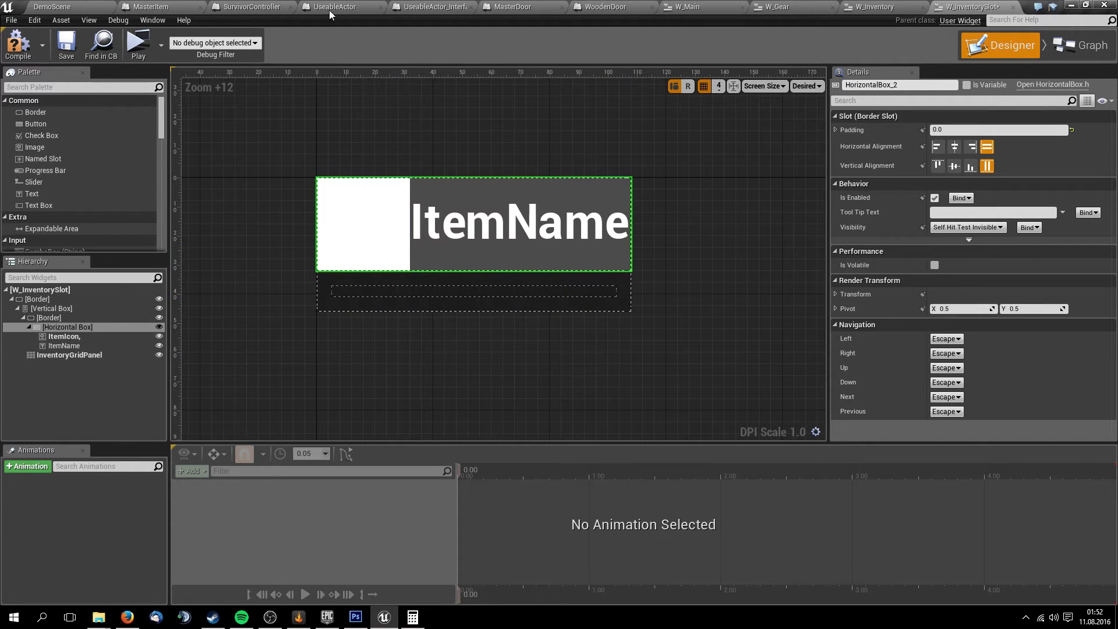
pyautogui.click(21, 45)
pyautogui.click(877, 6)
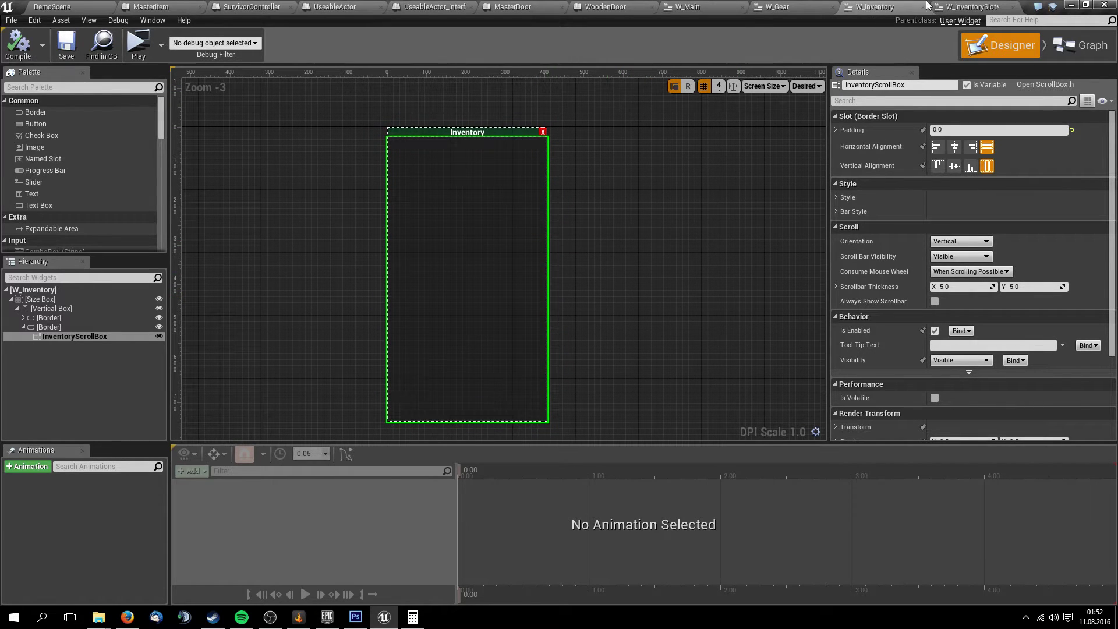
# Set the inventory Size Box's width override to 418
pyautogui.click(40, 299)
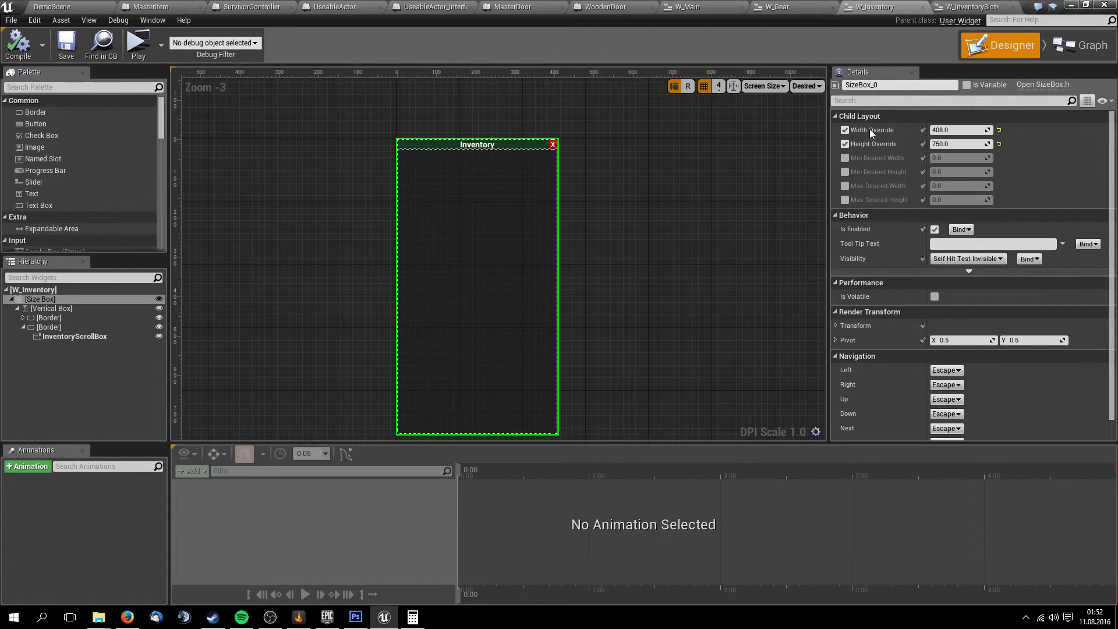
pyautogui.click(947, 130)
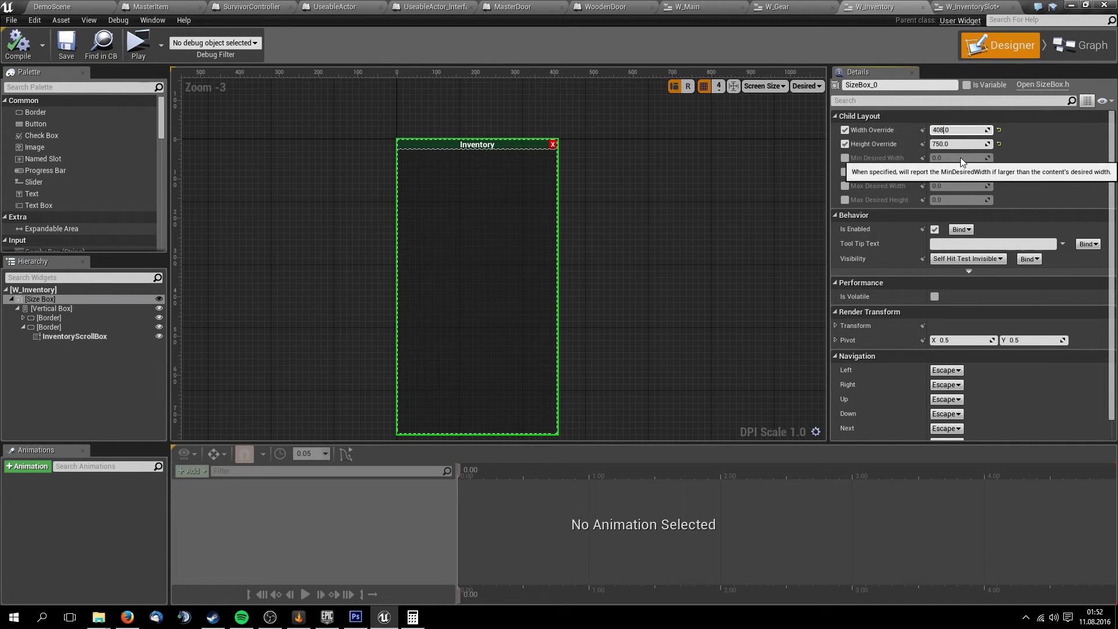
pyautogui.write('1')
pyautogui.press('Return')
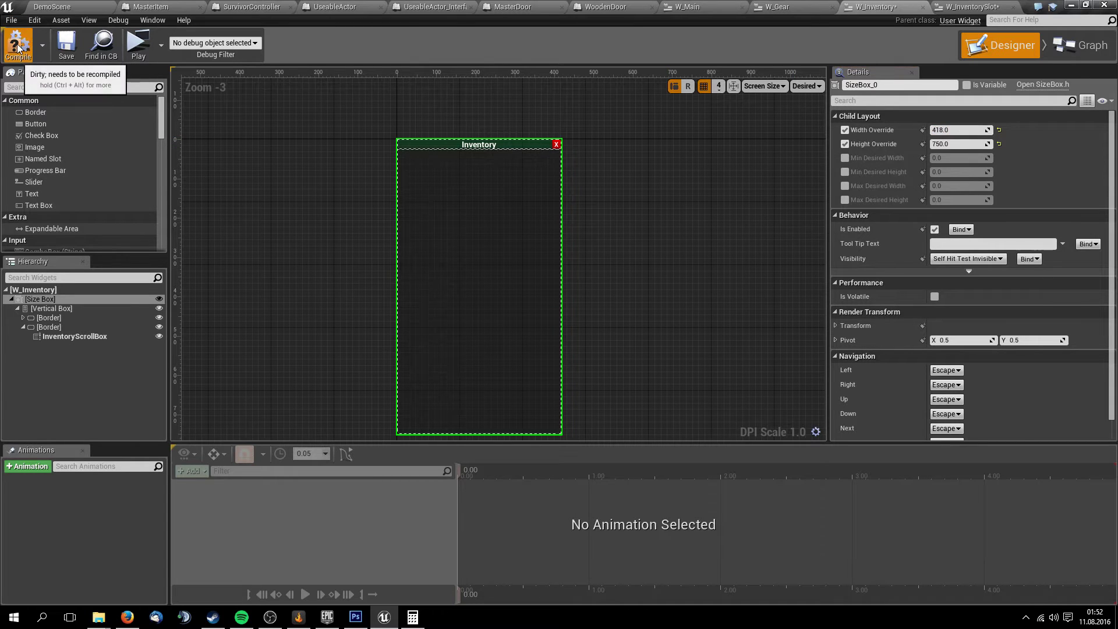
pyautogui.click(793, 67)
# Review the W_InventorySlot and W_Inventory layouts, then return to DemoScene
pyautogui.click(974, 7)
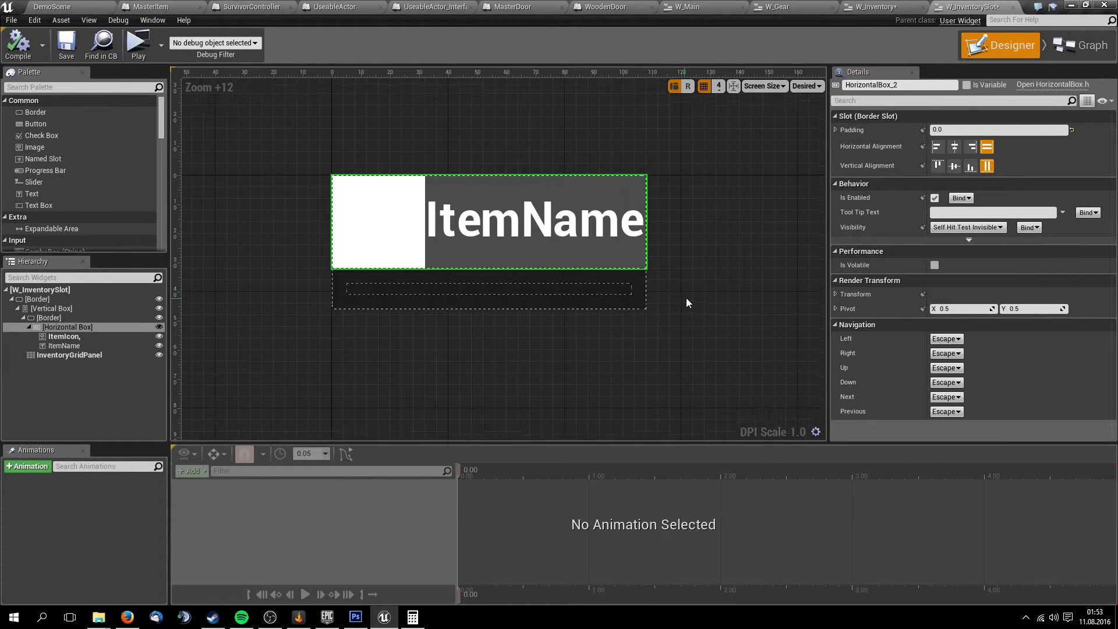
pyautogui.moveTo(607, 381); pyautogui.dragTo(590, 348, button='right')
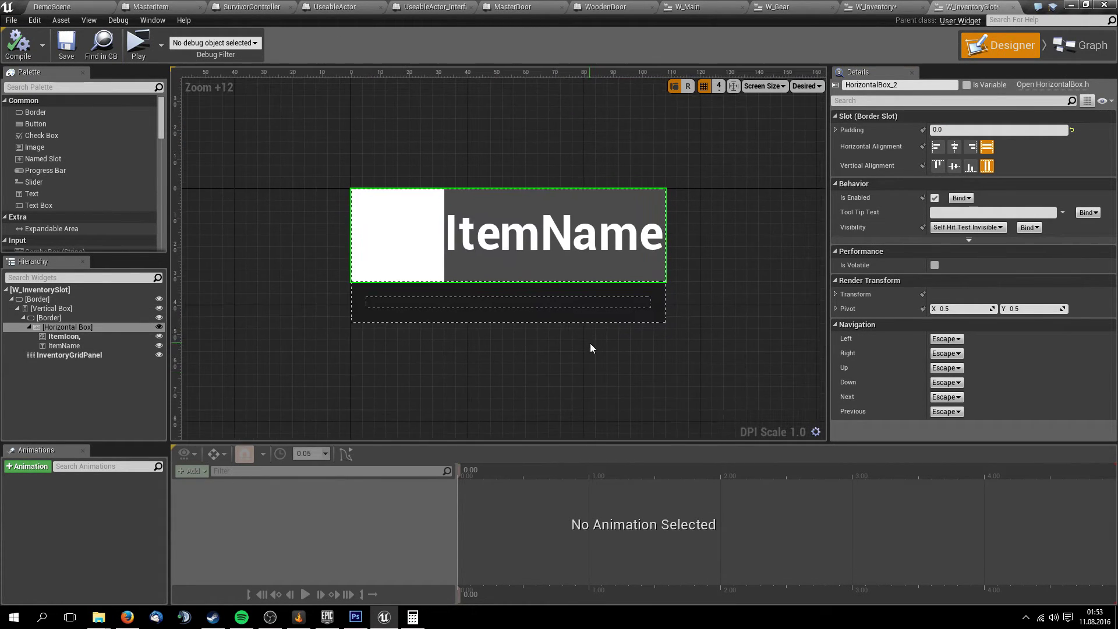
pyautogui.moveTo(446, 367); pyautogui.dragTo(458, 358, button='right')
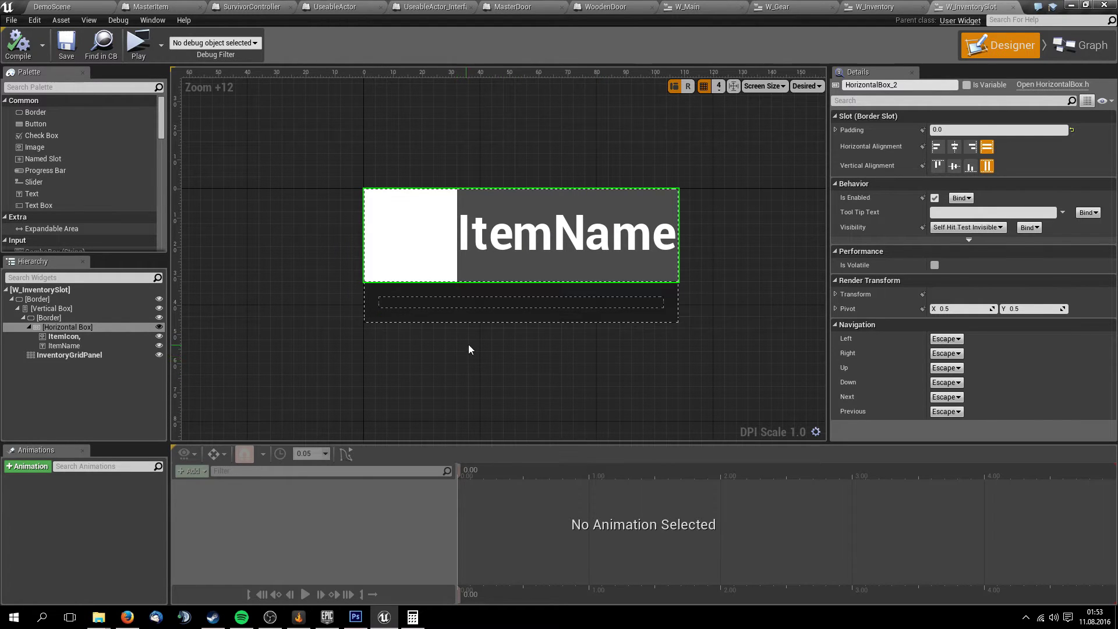
pyautogui.moveTo(635, 351); pyautogui.dragTo(637, 323, button='right')
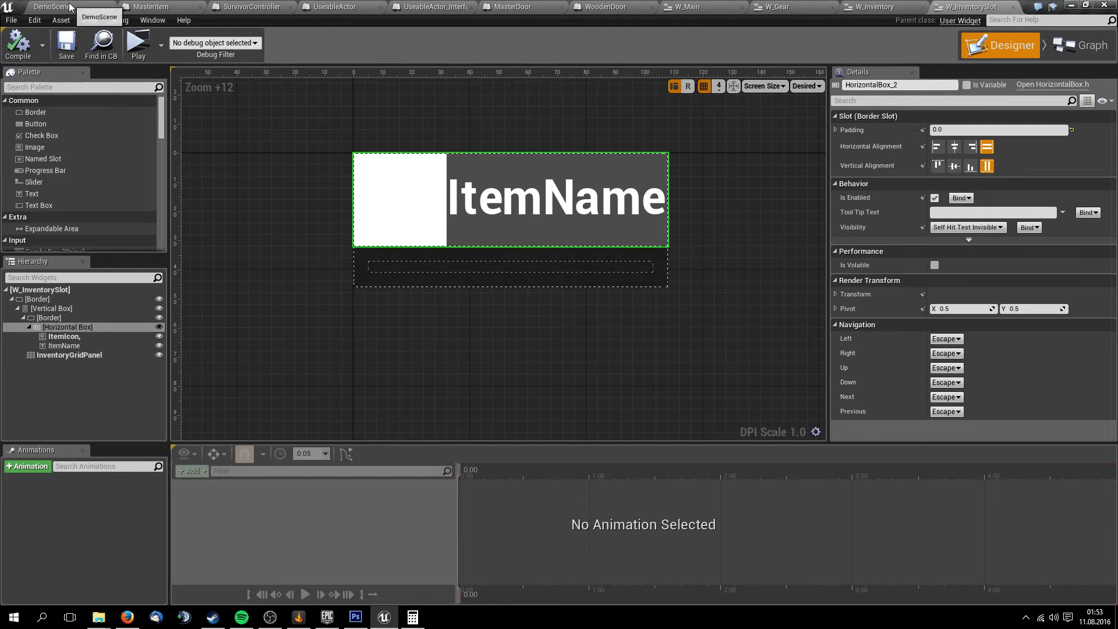
pyautogui.click(868, 5)
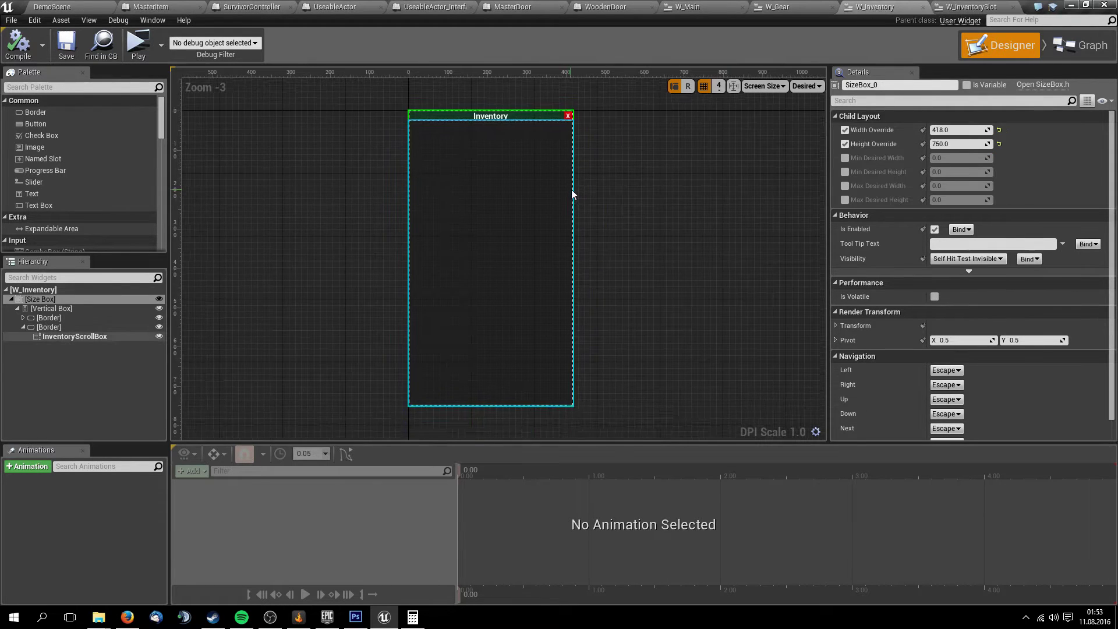
pyautogui.click(975, 7)
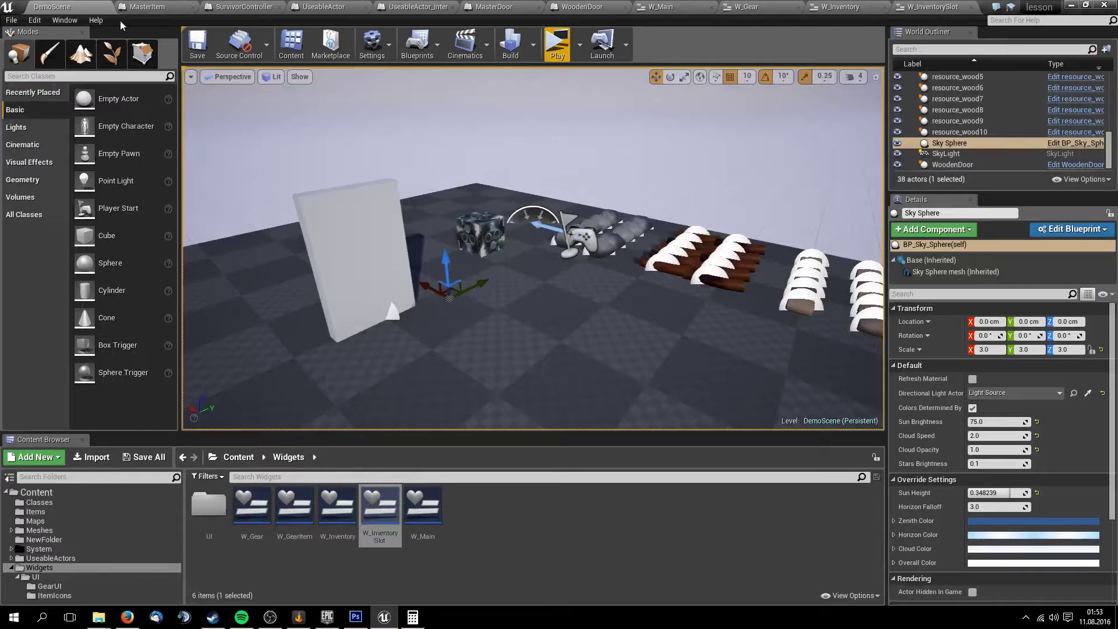
# Stop the test game with Esc and show W_Inventory's Event Graph
pyautogui.moveTo(524, 262); pyautogui.dragTo(512, 256, button='right')
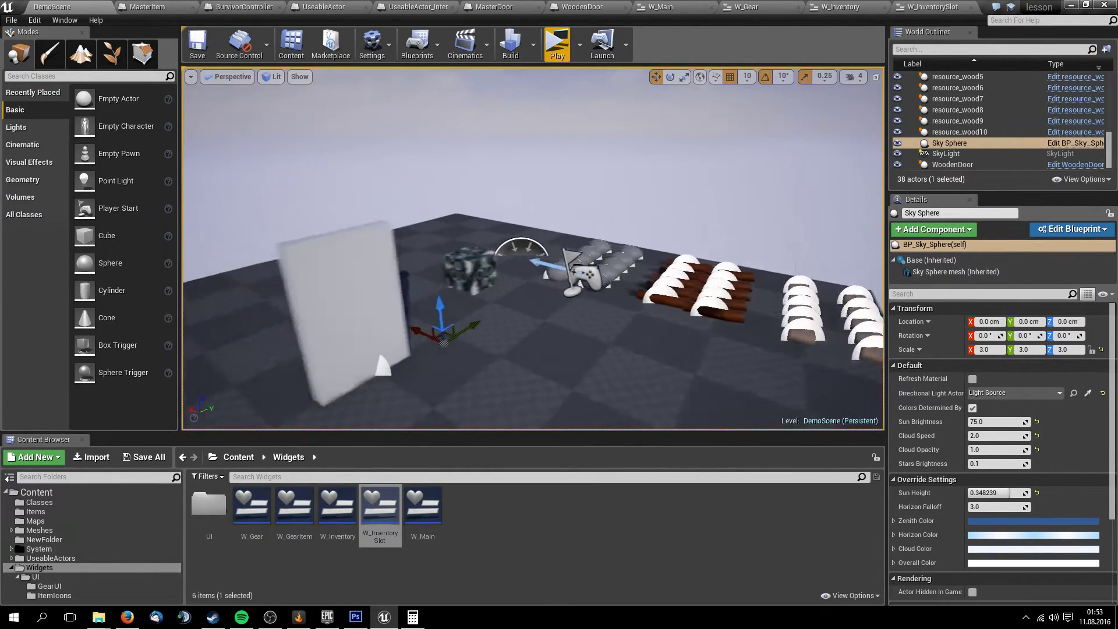
pyautogui.press('Escape')
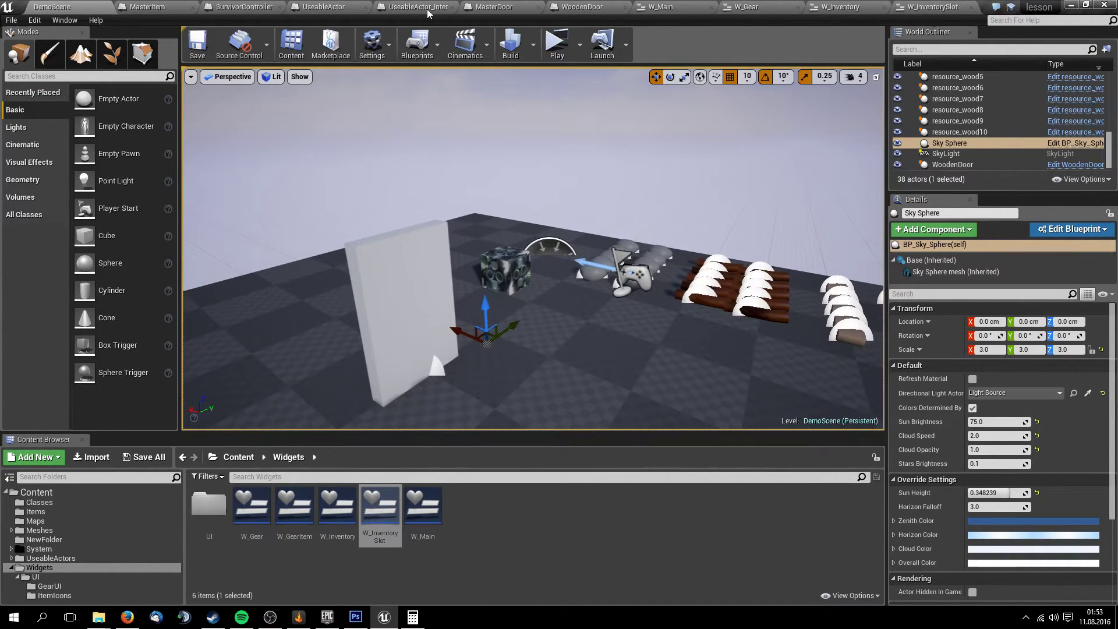
pyautogui.click(768, 6)
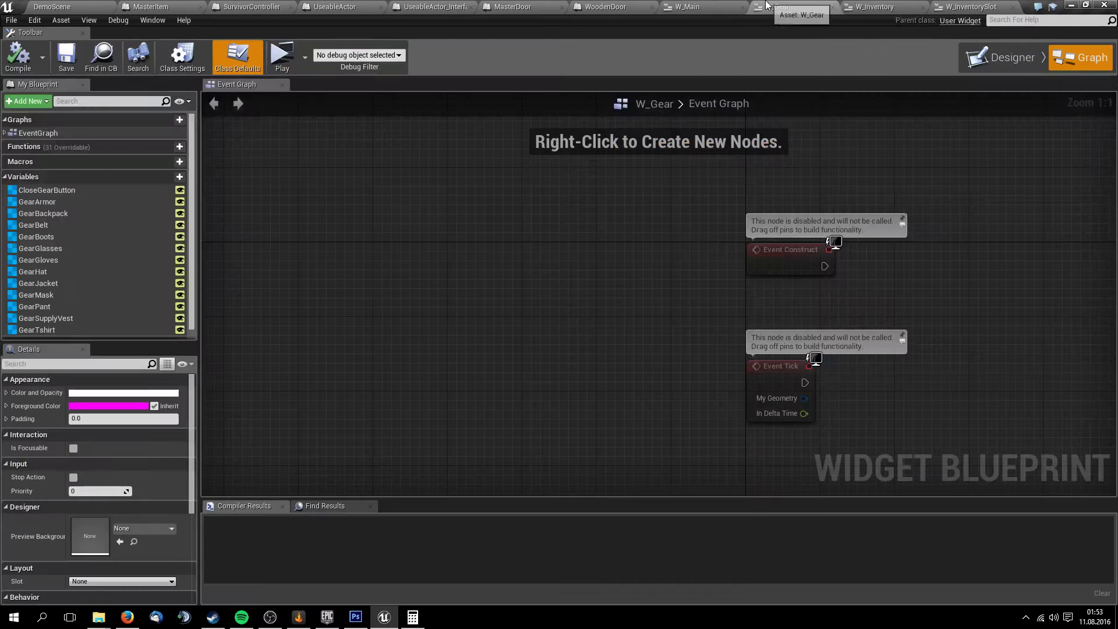
pyautogui.click(862, 8)
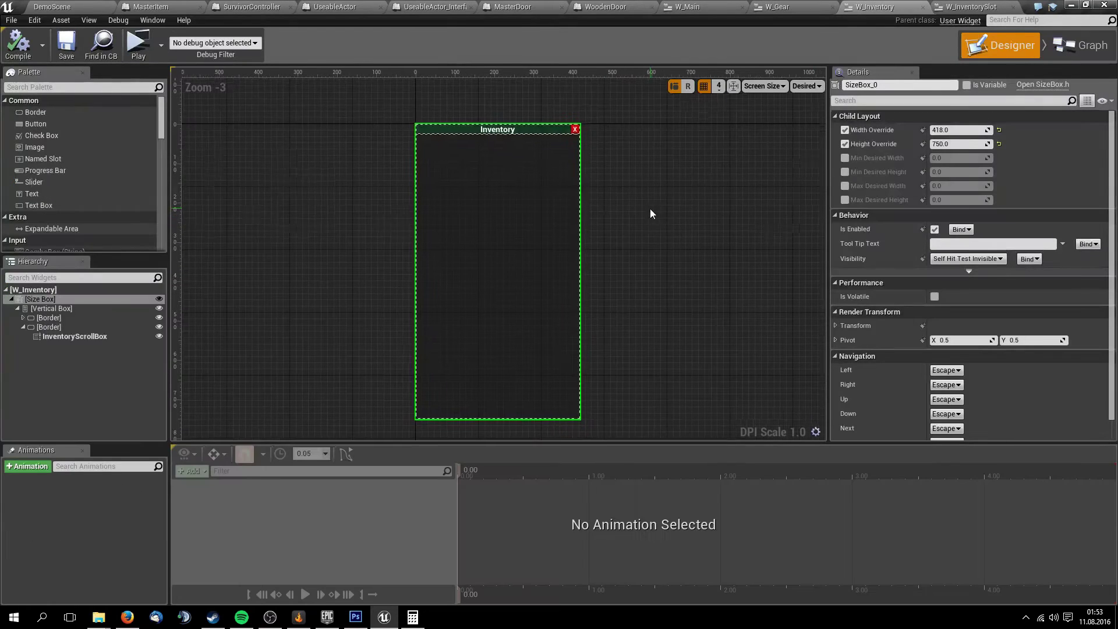
pyautogui.click(1093, 47)
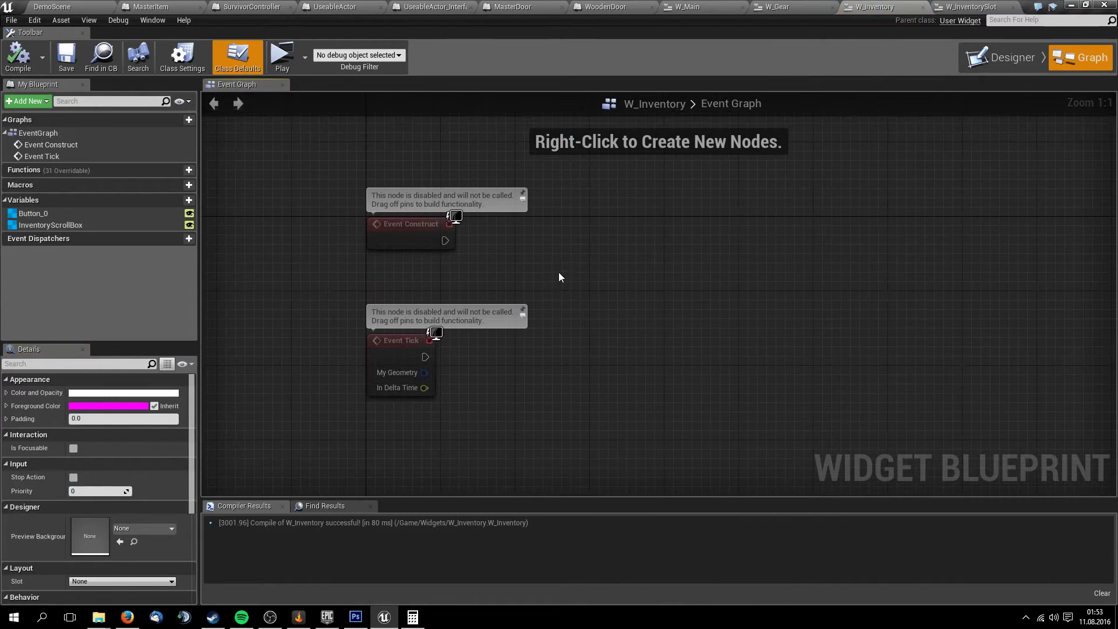
# Recompile W_Inventory and add a Cast To SurvivorController node off Event Construct's exec pin
pyautogui.click(23, 55)
pyautogui.scroll(-2, 467, 235)
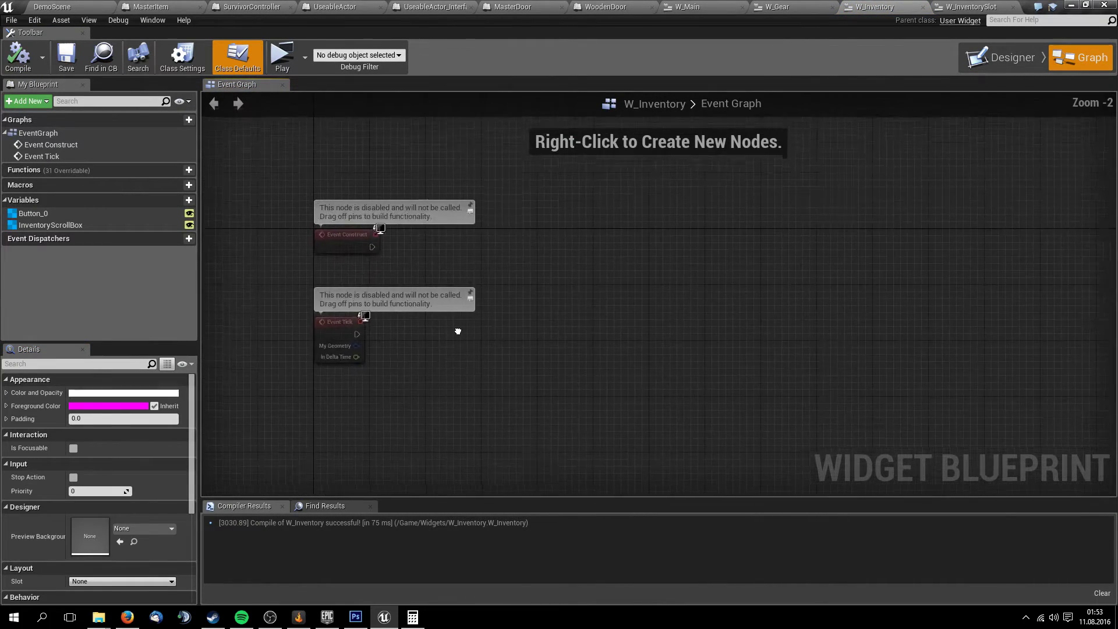
pyautogui.moveTo(362, 271); pyautogui.dragTo(484, 274)
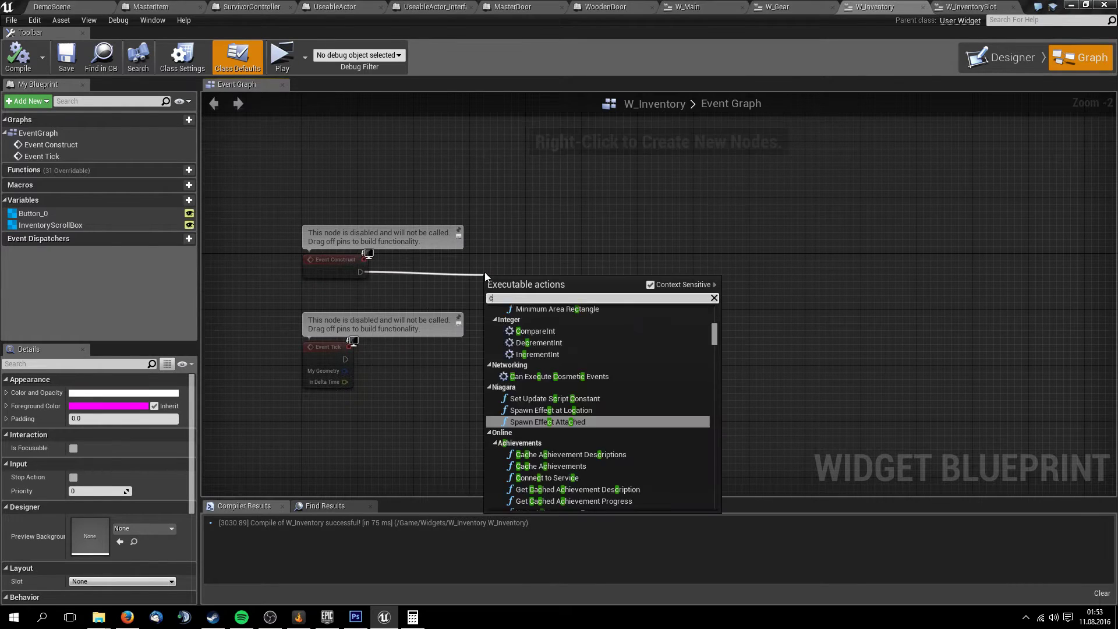
pyautogui.write('cast')
pyautogui.moveTo(484, 272); pyautogui.dragTo(484, 166, button='right')
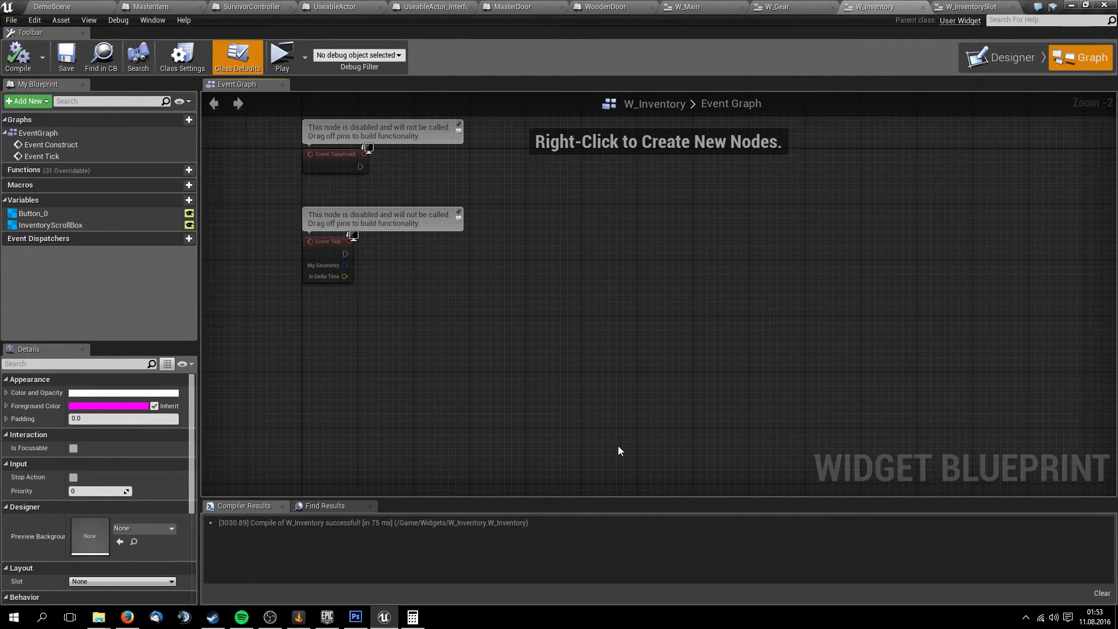
pyautogui.moveTo(360, 167); pyautogui.dragTo(523, 190)
pyautogui.write('cas')
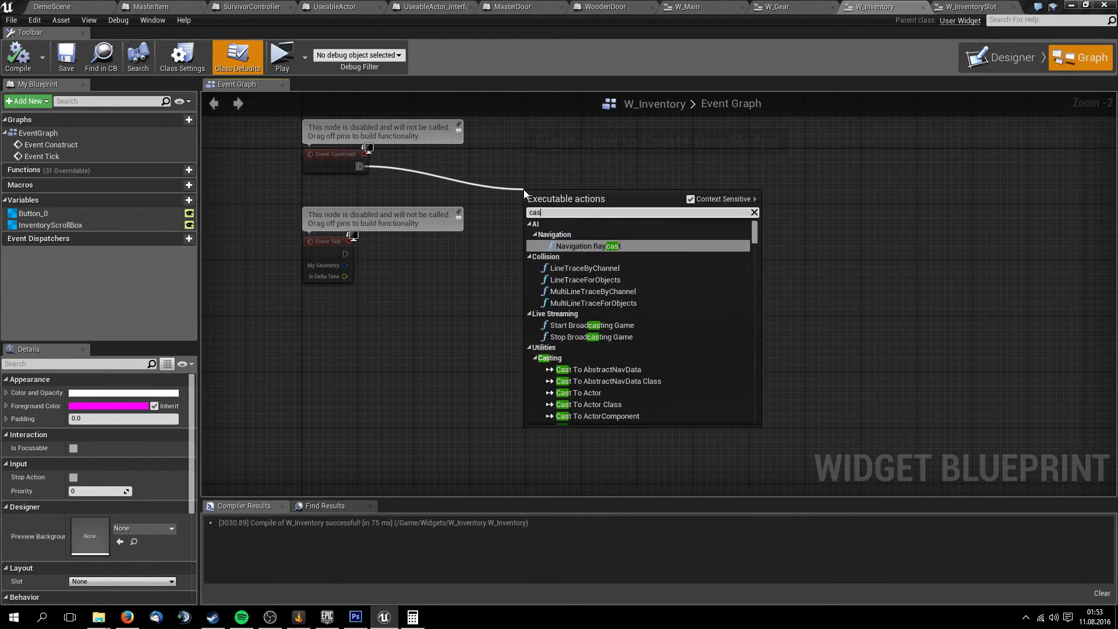
pyautogui.write('t to ')
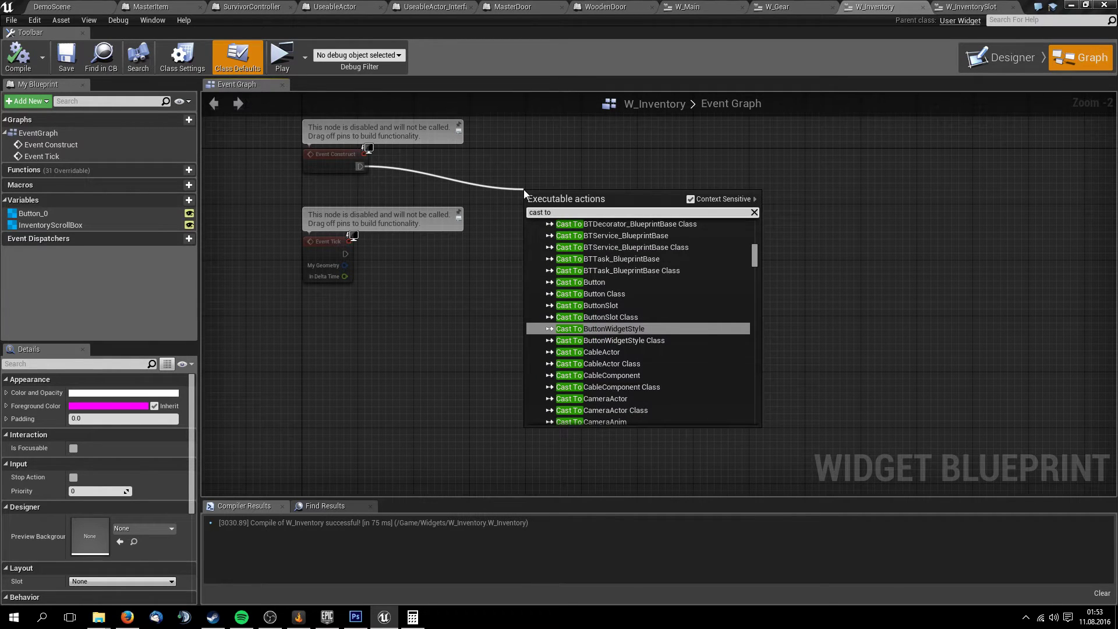
pyautogui.write('sur')
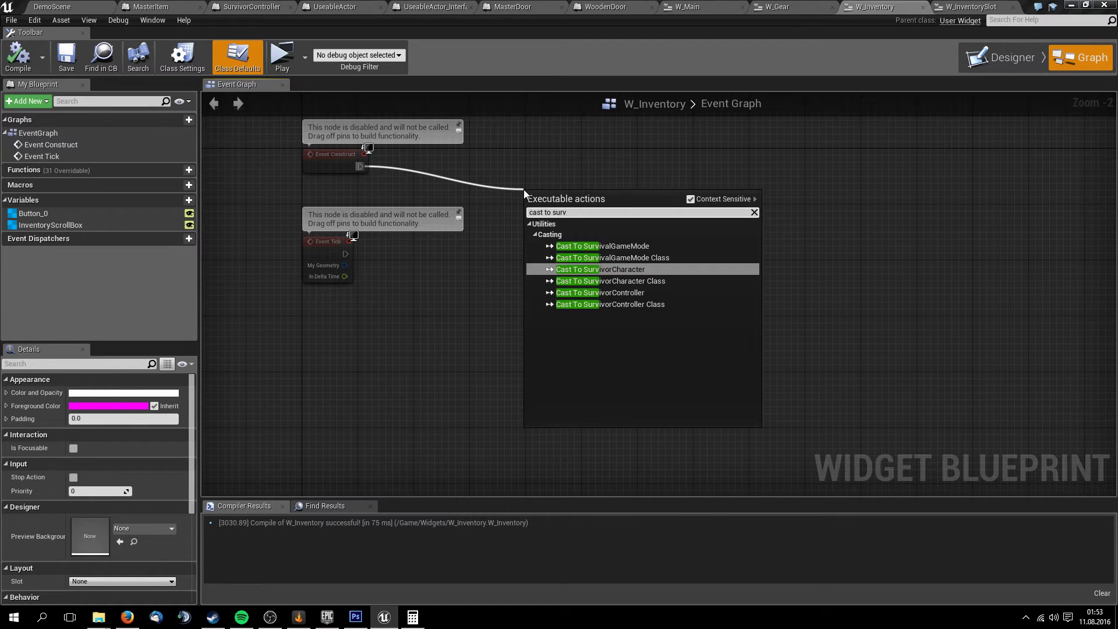
pyautogui.write('v')
pyautogui.press('Down')
pyautogui.press('Return')
# Arrange Event Construct and the cast node side by side near the graph centre
pyautogui.moveTo(523, 189); pyautogui.dragTo(519, 328, button='right')
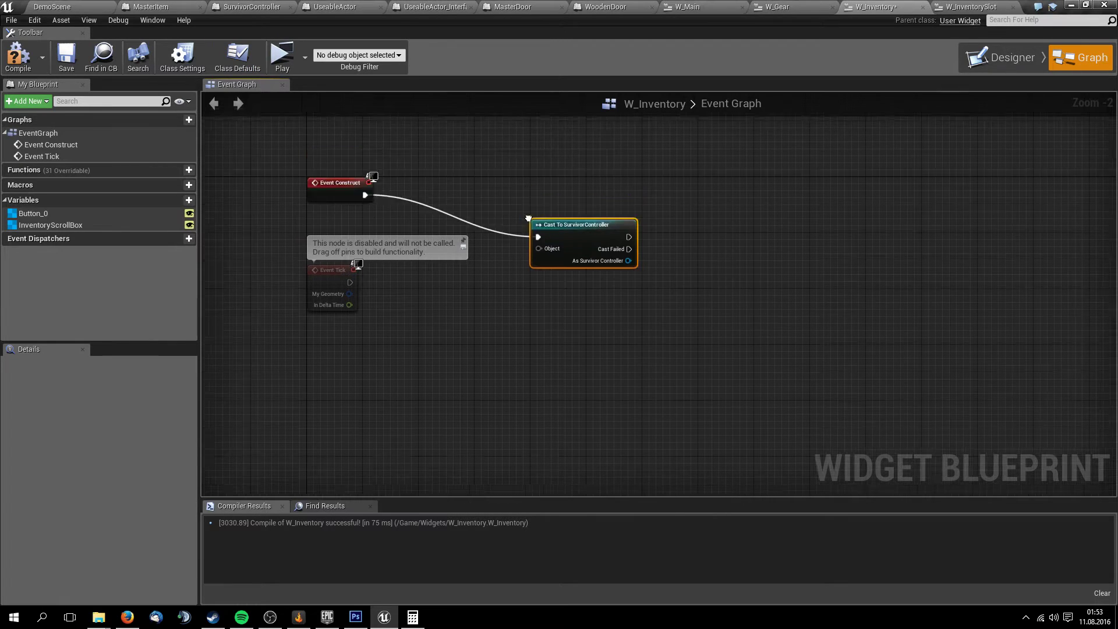
pyautogui.moveTo(583, 370); pyautogui.dragTo(474, 326)
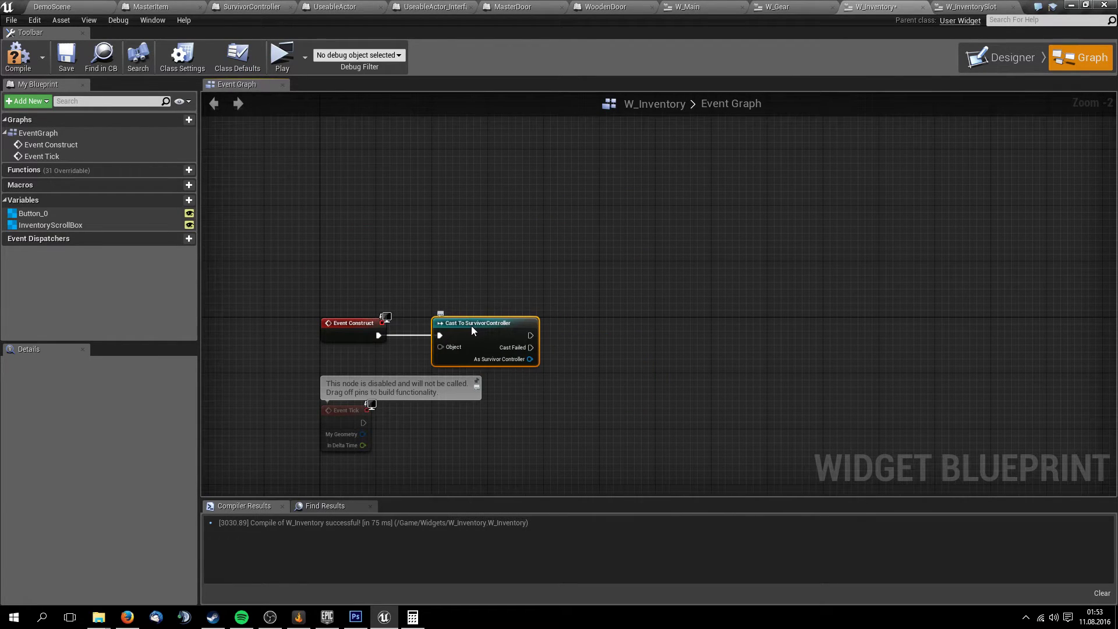
pyautogui.scroll(2, 475, 293)
pyautogui.moveTo(476, 289); pyautogui.dragTo(544, 294, button='right')
pyautogui.moveTo(347, 286)
pyautogui.mouseDown()
pyautogui.moveTo(546, 348)
pyautogui.moveTo(540, 208)
pyautogui.mouseUp()
pyautogui.click(533, 169)
pyautogui.moveTo(530, 163); pyautogui.dragTo(543, 239, button='right')
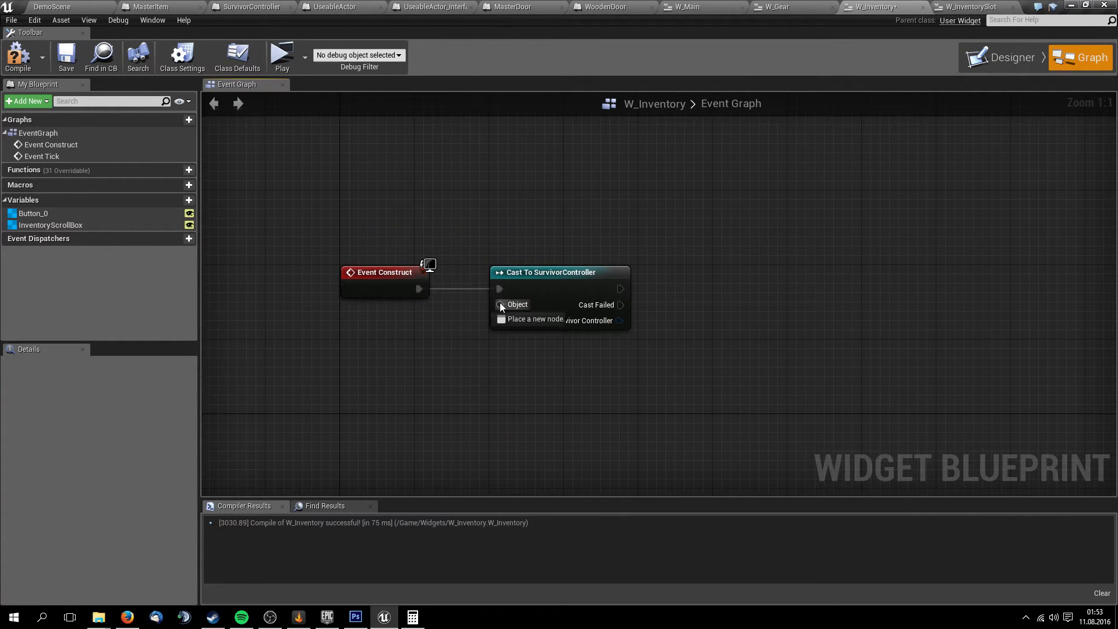
# Feed a Get Player Controller node into the cast's Object input
pyautogui.moveTo(500, 304); pyautogui.dragTo(399, 347)
pyautogui.write('get')
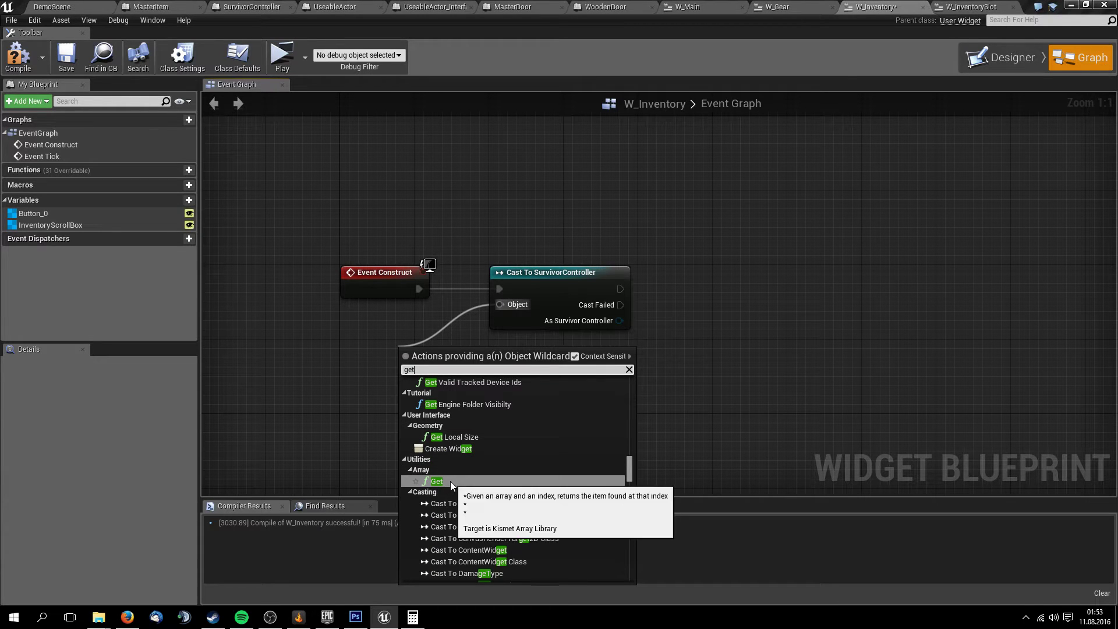
pyautogui.moveTo(516, 306); pyautogui.dragTo(413, 345)
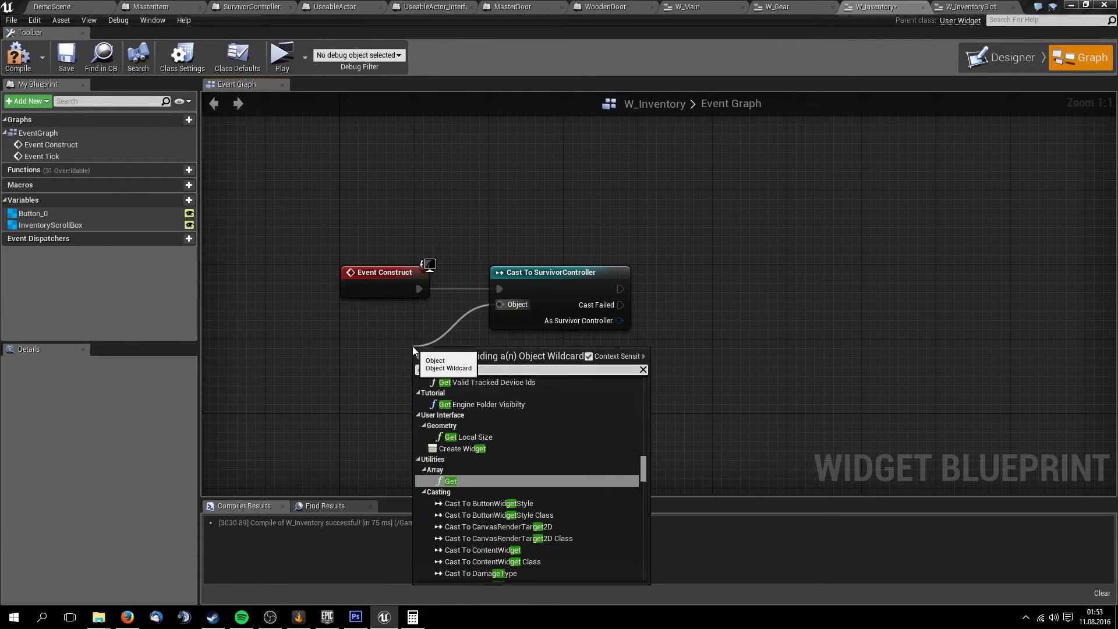
pyautogui.write('surv')
pyautogui.press('Down')
pyautogui.press('Down')
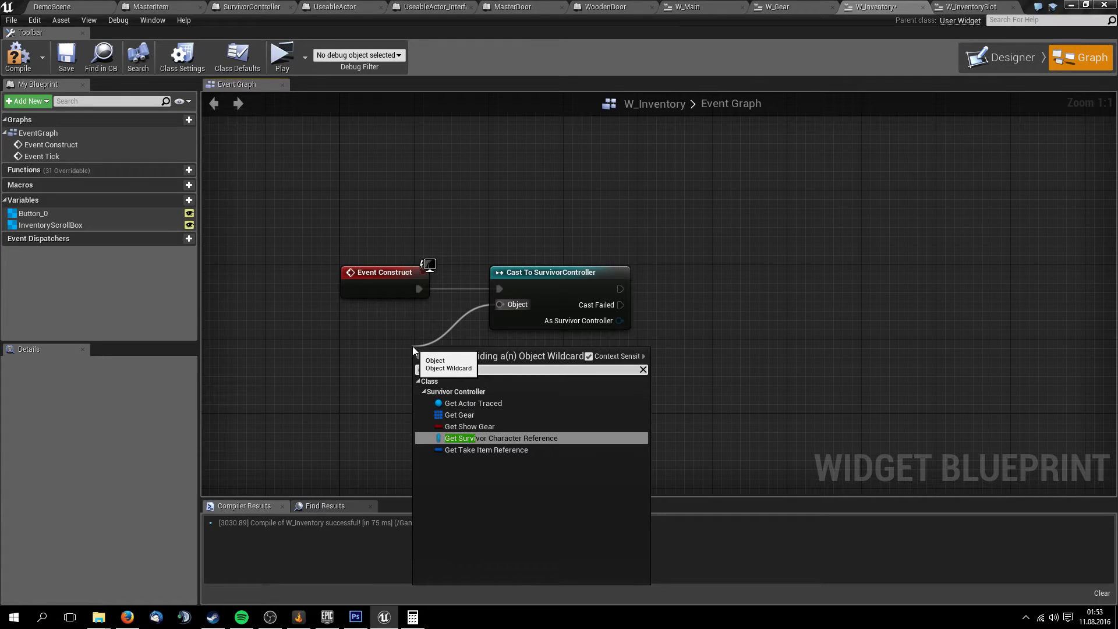
pyautogui.press('Down')
pyautogui.press('Up')
pyautogui.press('Up')
pyautogui.press('Up')
pyautogui.press('Up')
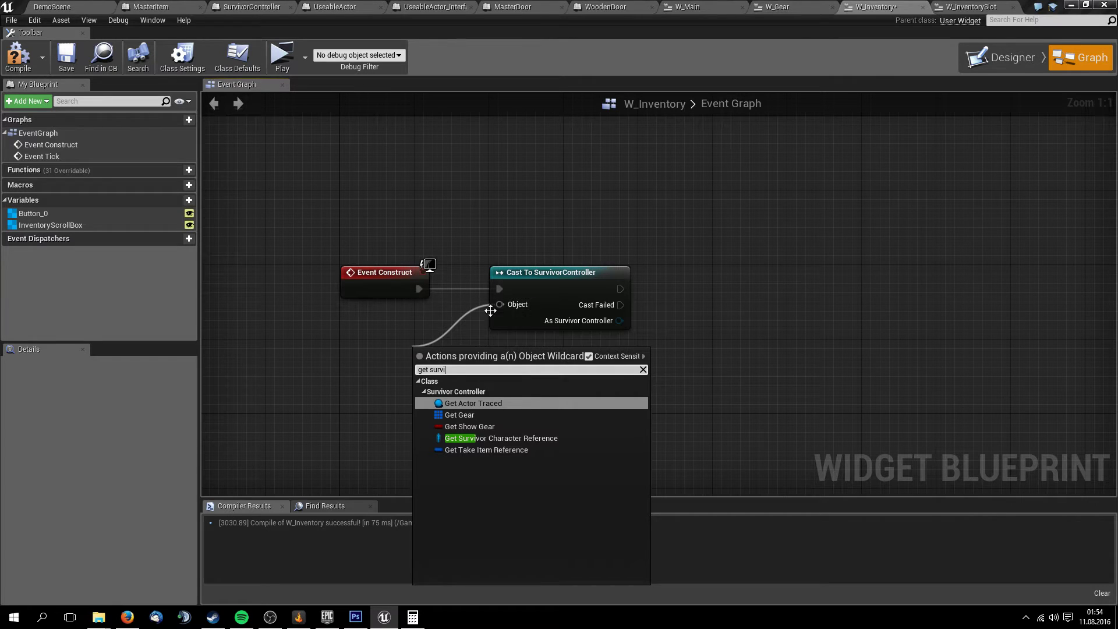
pyautogui.moveTo(492, 308); pyautogui.dragTo(418, 338)
pyautogui.write('get playe')
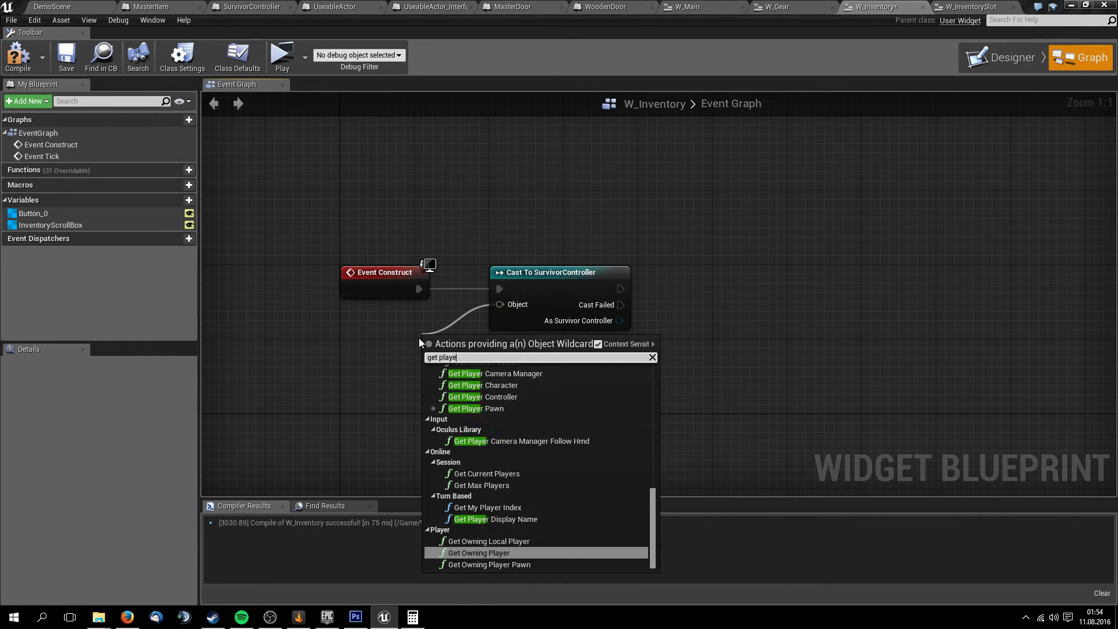
pyautogui.press('Up')
pyautogui.press('Up')
pyautogui.press('Up')
pyautogui.press('Up')
pyautogui.press('Up')
pyautogui.press('Up')
pyautogui.press('Up')
pyautogui.press('Return')
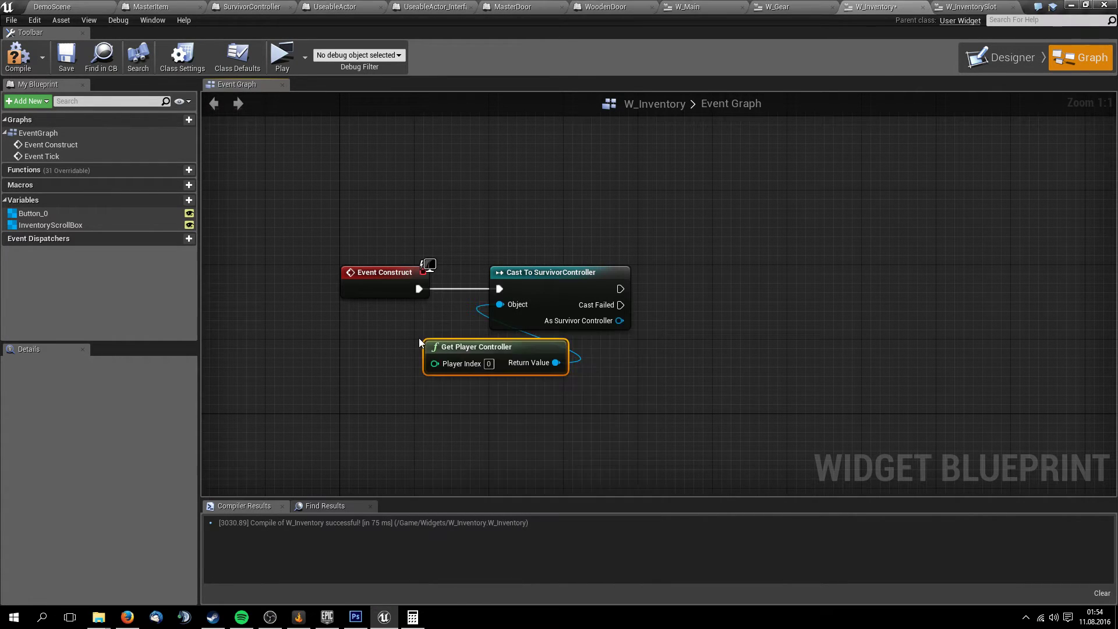
pyautogui.moveTo(484, 348); pyautogui.dragTo(344, 320)
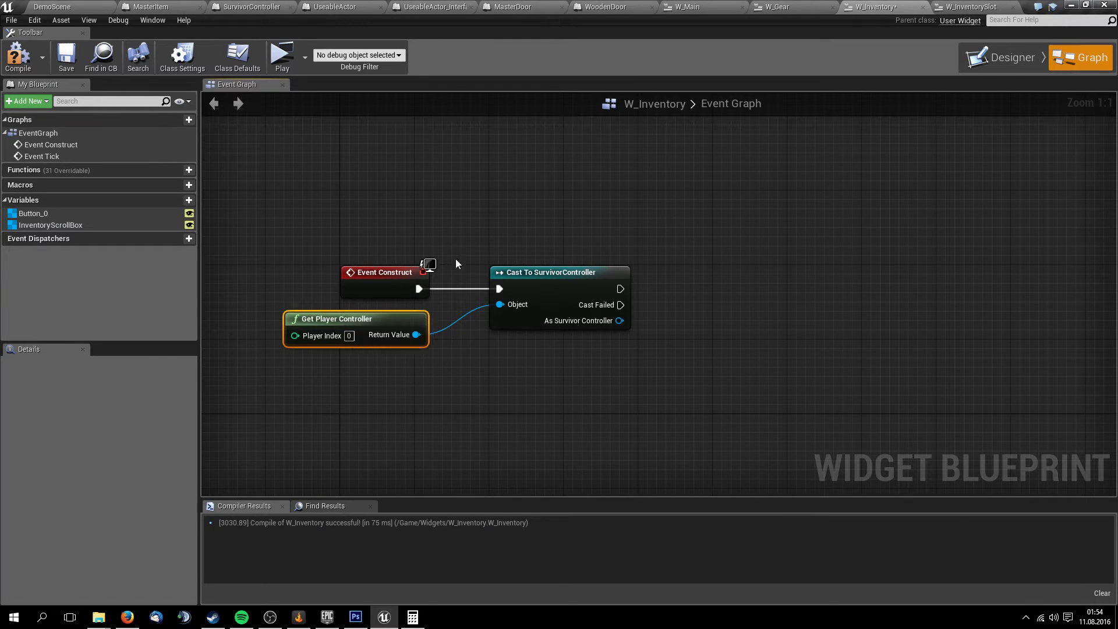
# Promote the cast's As Survivor Controller output to a new variable with a SET node
pyautogui.moveTo(545, 274); pyautogui.dragTo(507, 274)
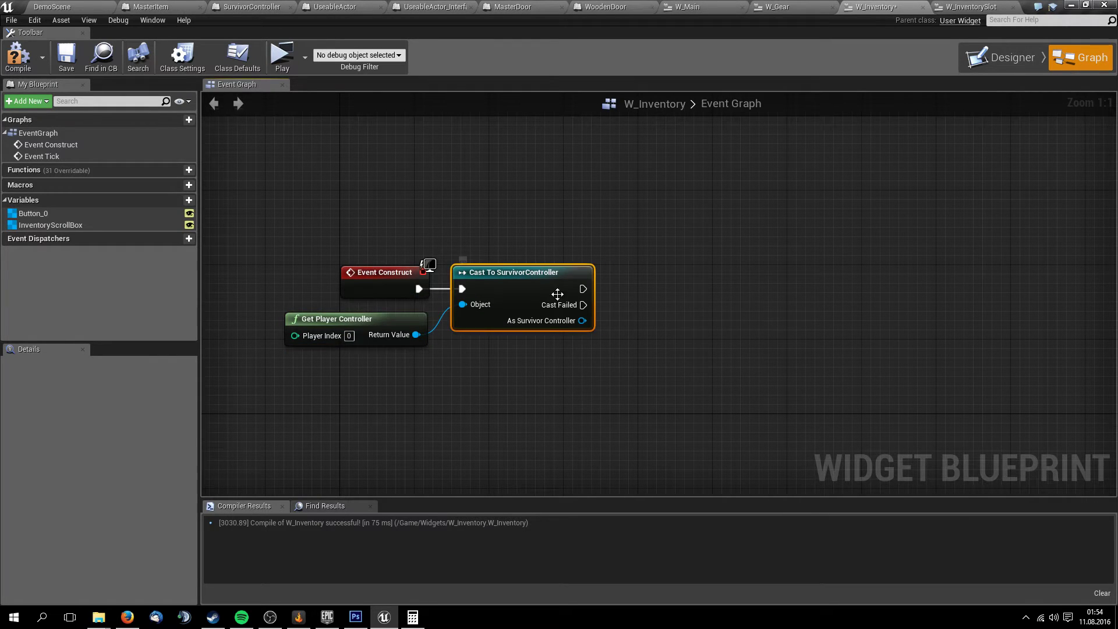
pyautogui.rightClick(583, 325)
pyautogui.click(609, 337)
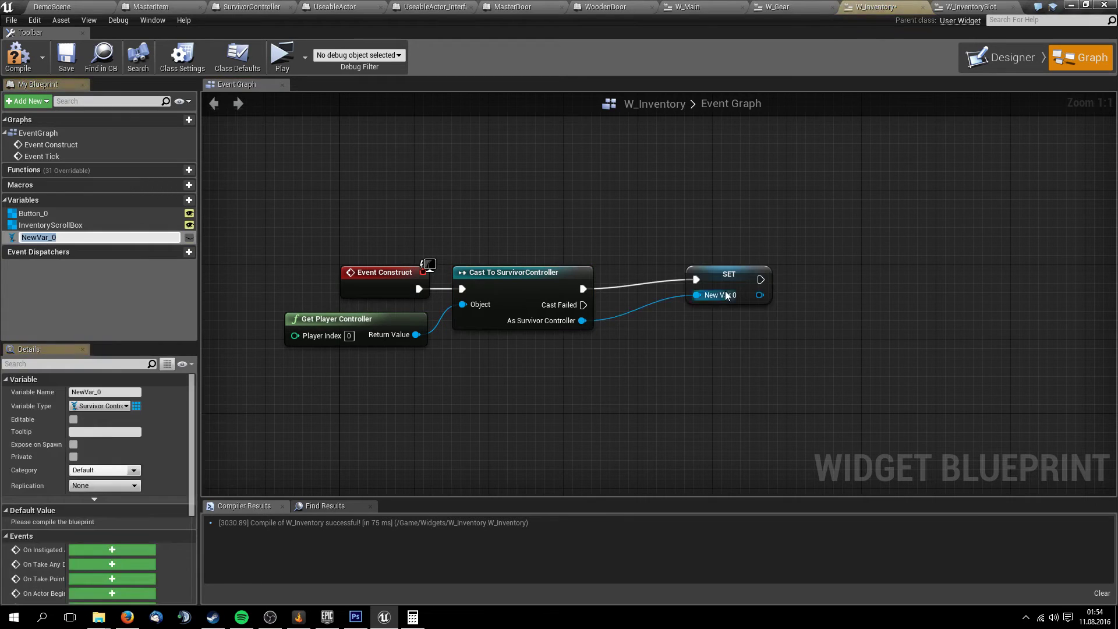
pyautogui.moveTo(727, 296); pyautogui.dragTo(652, 305)
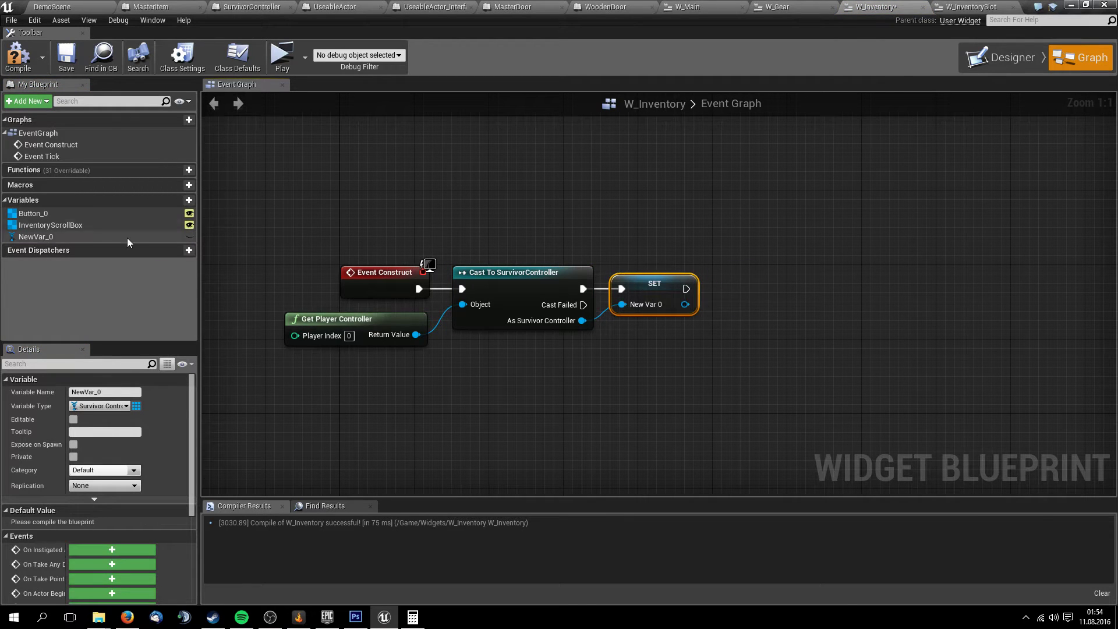
# Rename NewVar_0 to SurvivorControllerReference and recompile with F7
pyautogui.click(62, 236)
pyautogui.click(93, 236)
pyautogui.write('Charac')
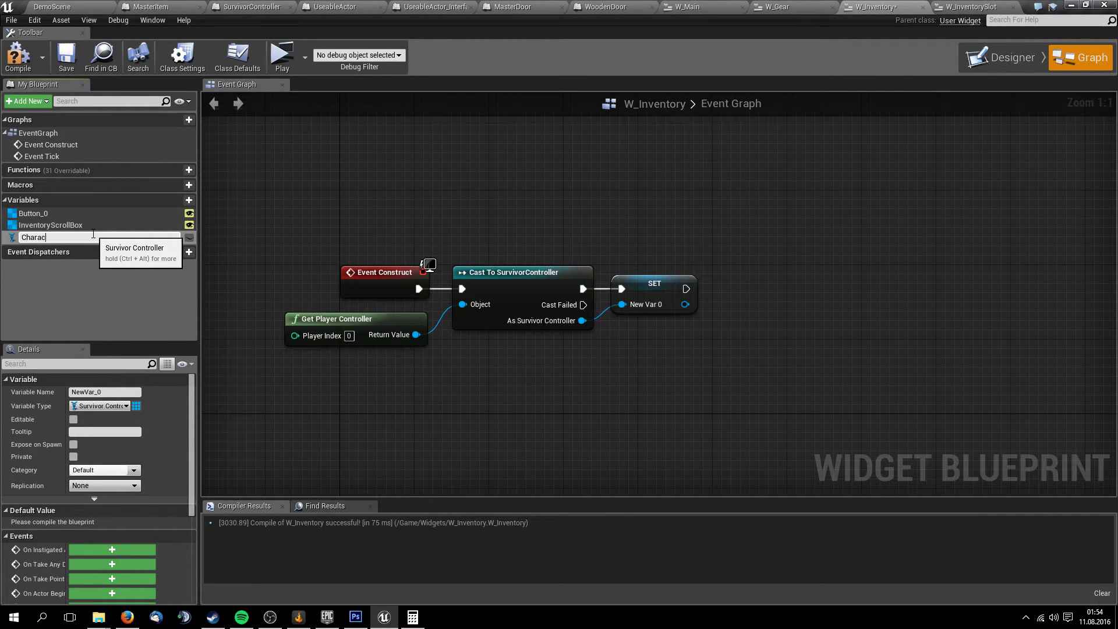
pyautogui.hotkey('ctrl', 'a')
pyautogui.write('Sur')
pyautogui.write('nce')
pyautogui.press('Return')
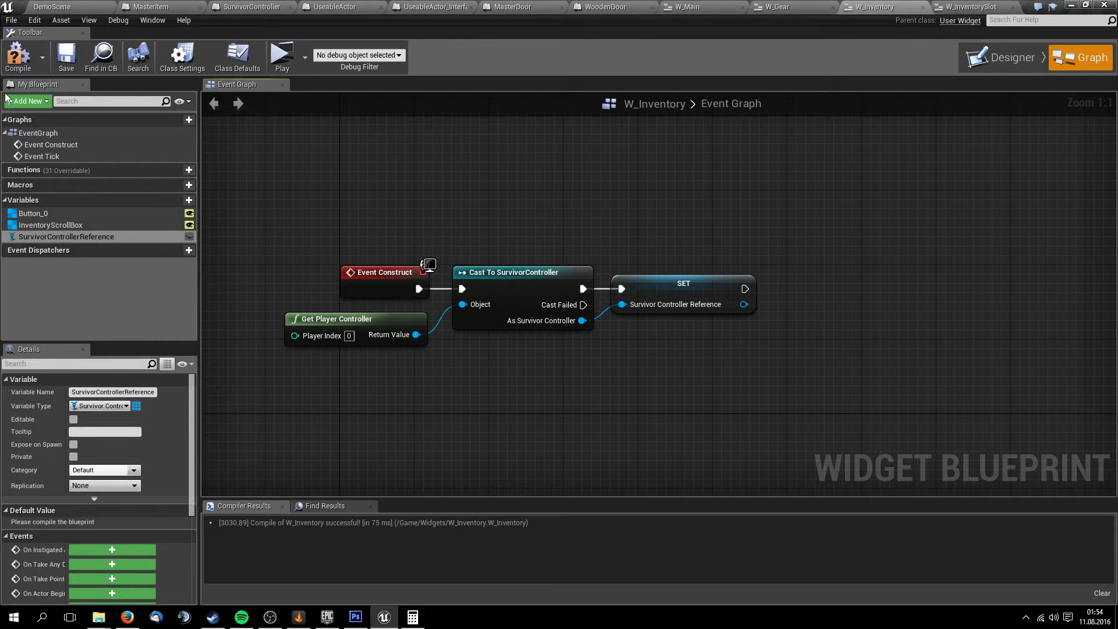
pyautogui.press('F7')
# Delete the disabled Event Tick node and compile W_Inventory
pyautogui.scroll(-3, 541, 357)
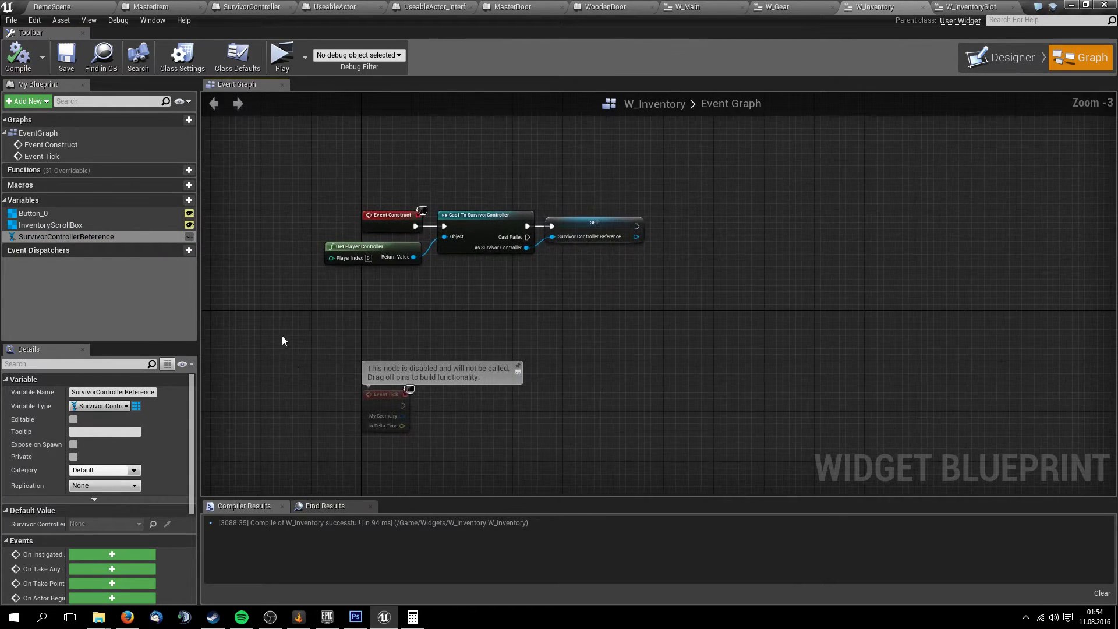
pyautogui.moveTo(380, 388); pyautogui.dragTo(560, 368, button='right')
pyautogui.scroll(2, 529, 332)
pyautogui.press('Delete')
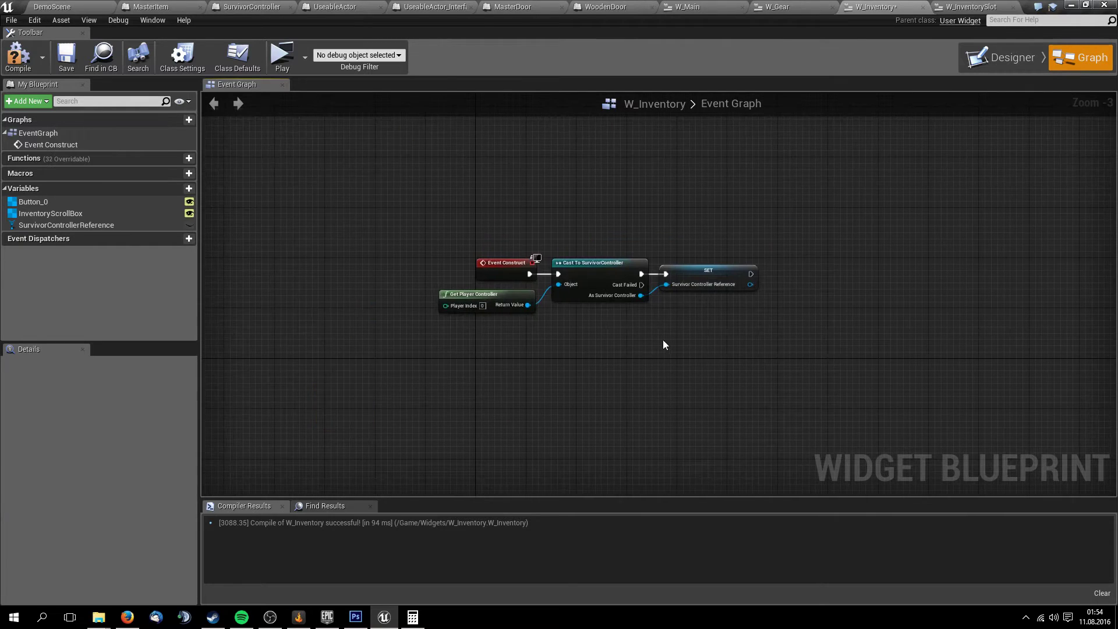
pyautogui.moveTo(665, 344); pyautogui.dragTo(611, 323, button='right')
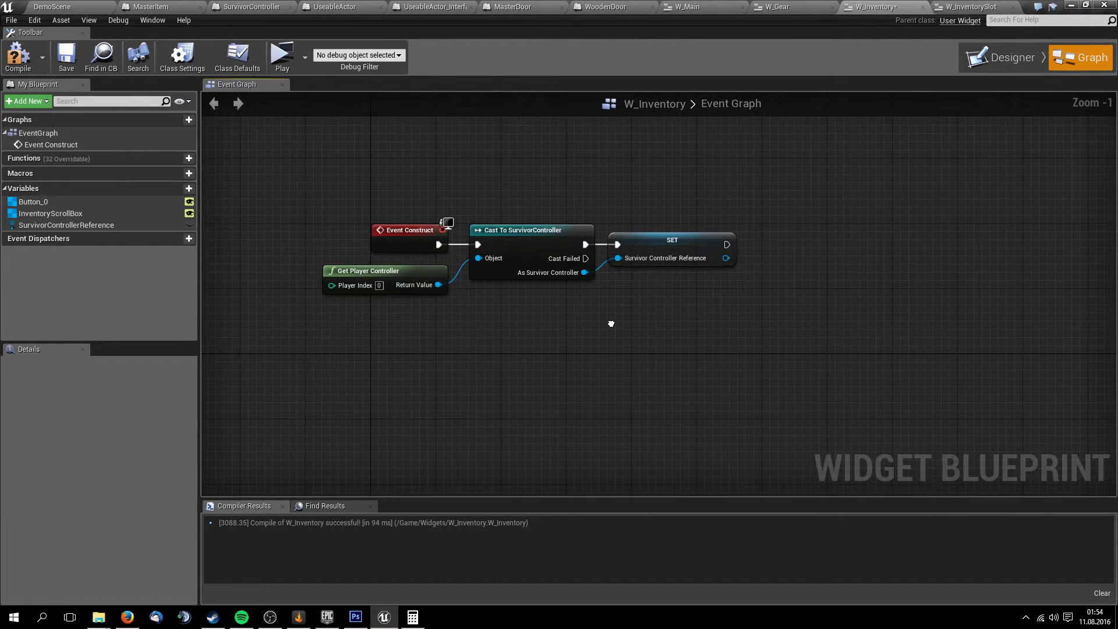
pyautogui.click(18, 55)
pyautogui.scroll(1, 480, 381)
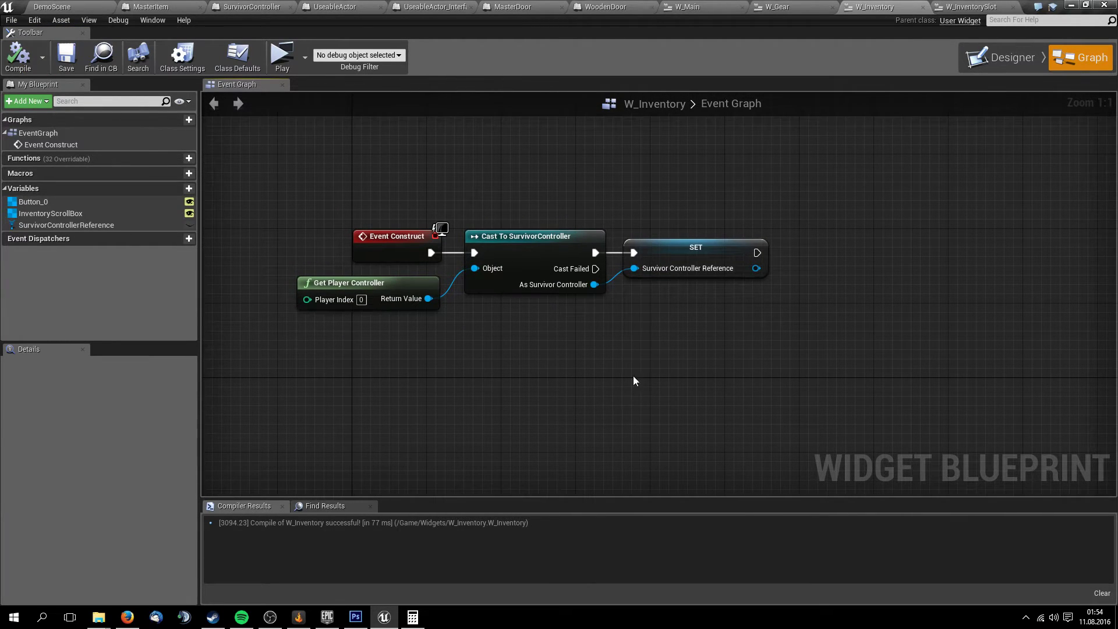
# Add a Get Gear node on the SurvivorControllerReference output
pyautogui.moveTo(634, 382); pyautogui.dragTo(557, 379, button='right')
pyautogui.moveTo(679, 266); pyautogui.dragTo(616, 397)
pyautogui.write('get')
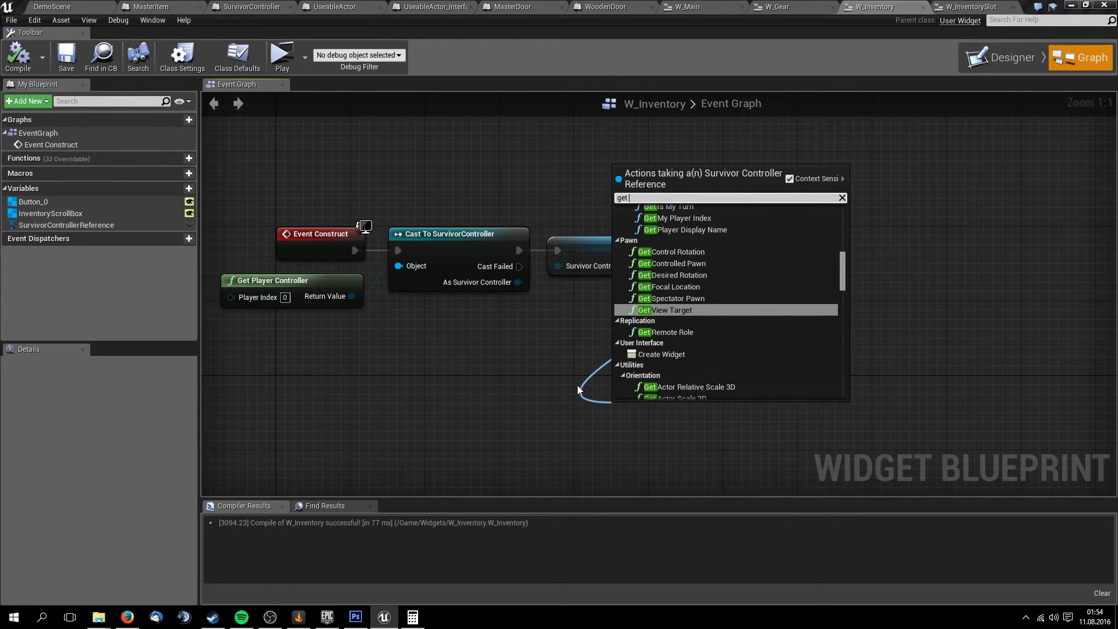
pyautogui.write('gear')
pyautogui.press('Return')
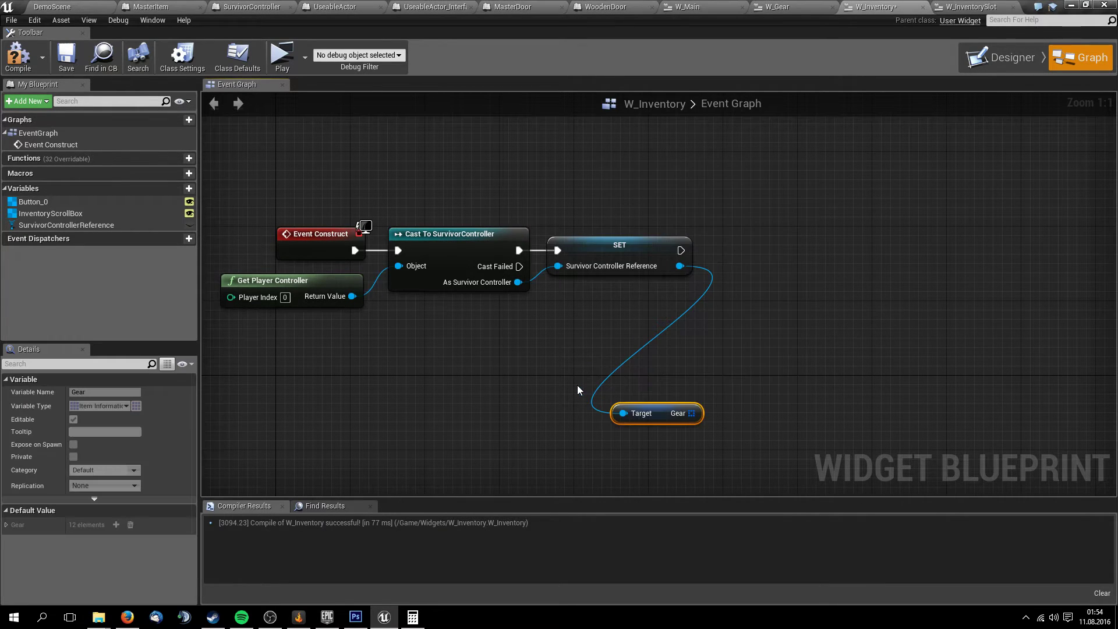
# Add a ForLoopWithBreak node to the graph
pyautogui.moveTo(578, 386); pyautogui.dragTo(516, 313, button='right')
pyautogui.rightClick(517, 313)
pyautogui.write('f')
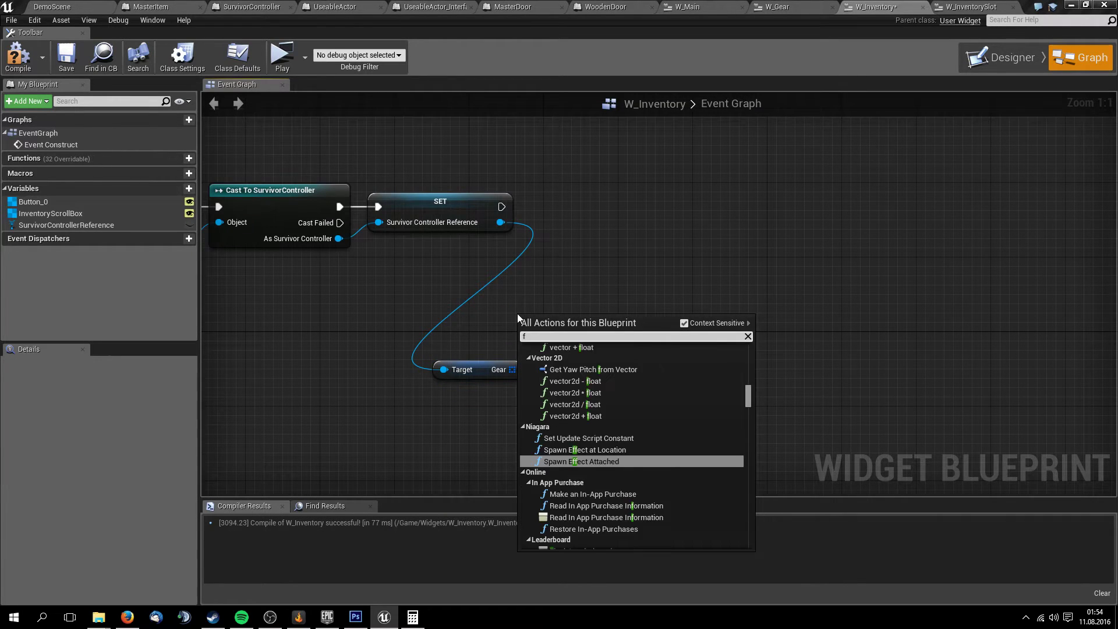
pyautogui.write('or each')
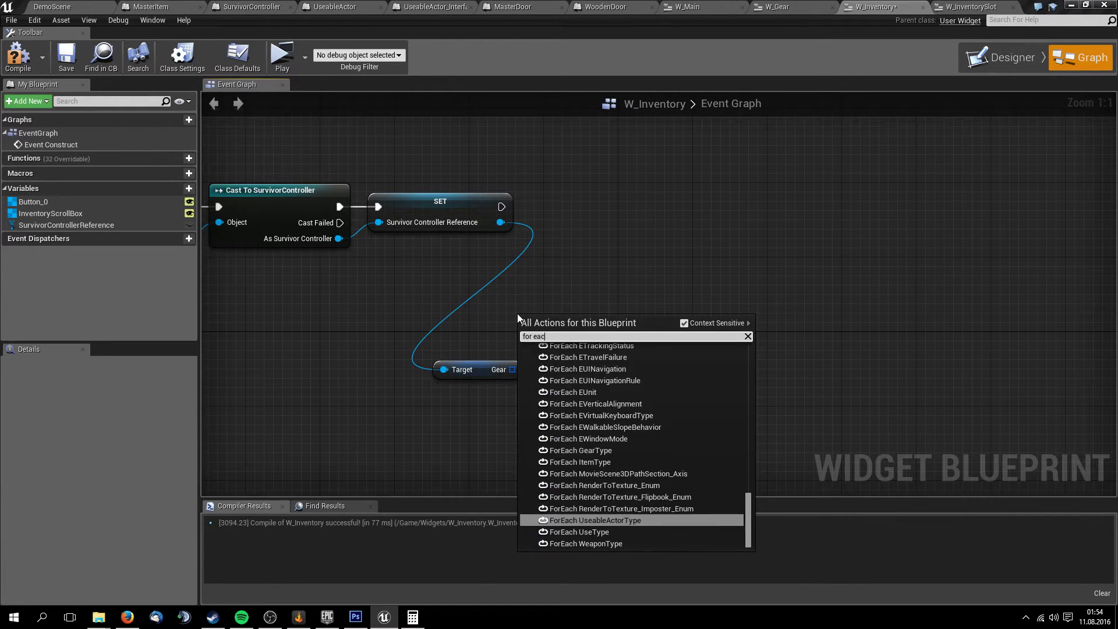
pyautogui.press('BackSpace')
pyautogui.press('BackSpace')
pyautogui.press('BackSpace')
pyautogui.write('loop')
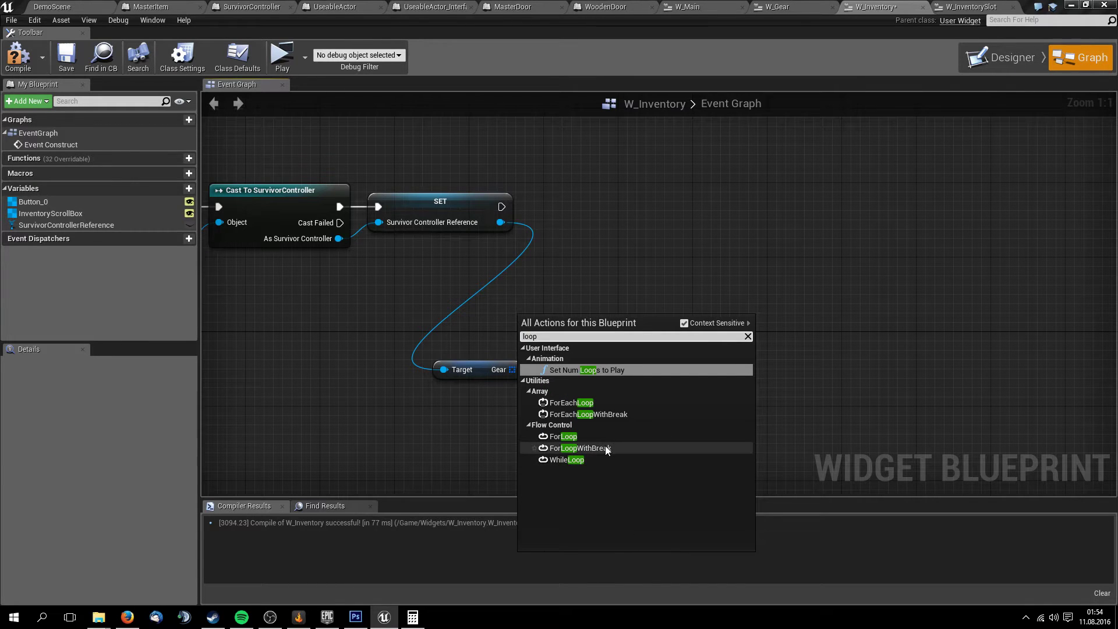
pyautogui.click(587, 449)
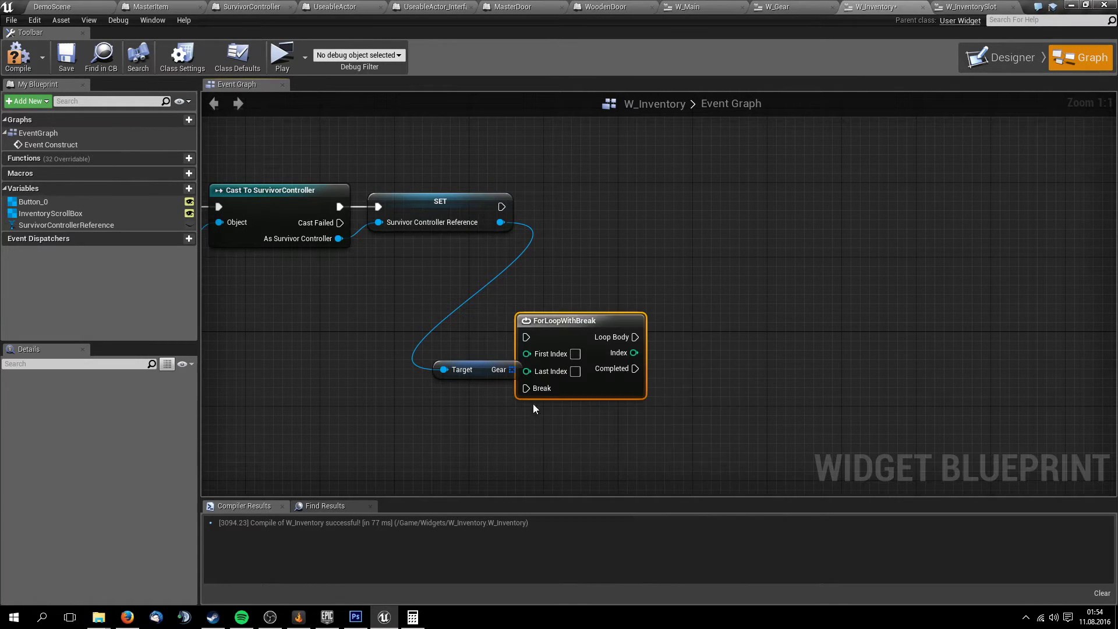
# Add an array GET on Gear and wire the loop's Index into it
pyautogui.moveTo(476, 368)
pyautogui.mouseDown()
pyautogui.moveTo(578, 258)
pyautogui.moveTo(536, 274)
pyautogui.mouseUp()
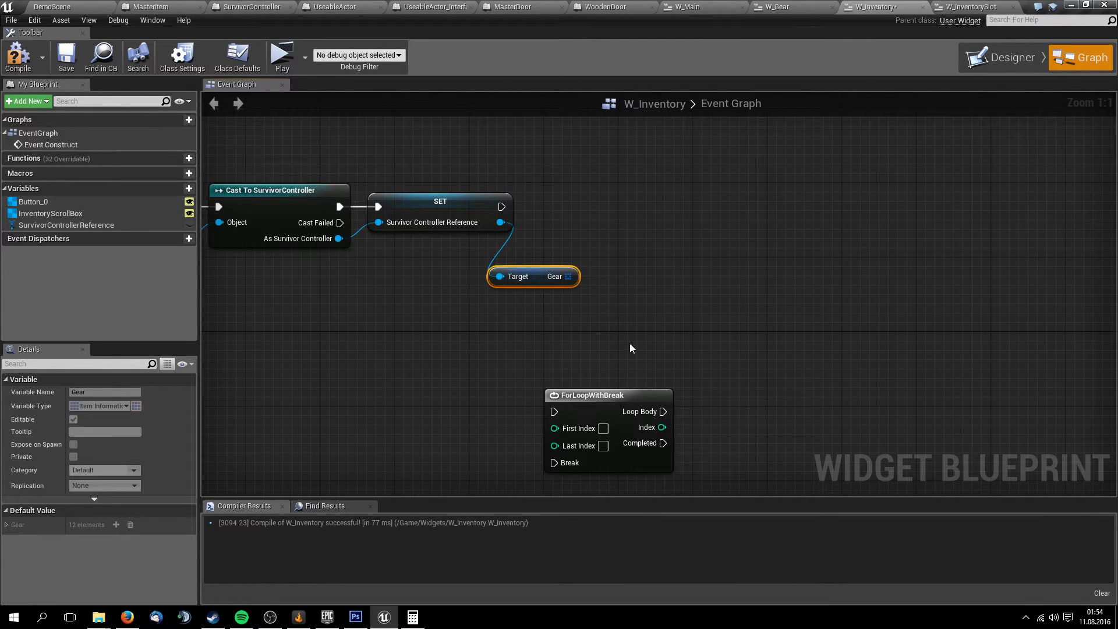
pyautogui.moveTo(562, 294); pyautogui.dragTo(445, 298, button='right')
pyautogui.moveTo(450, 281); pyautogui.dragTo(511, 326)
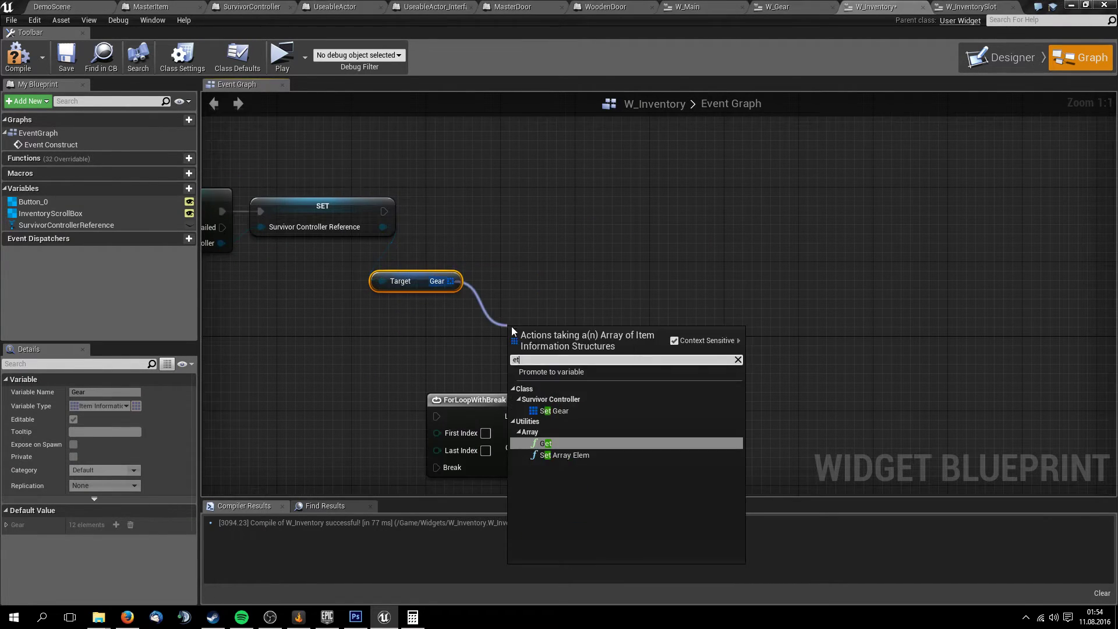
pyautogui.click(564, 450)
pyautogui.moveTo(588, 408); pyautogui.dragTo(614, 338, button='right')
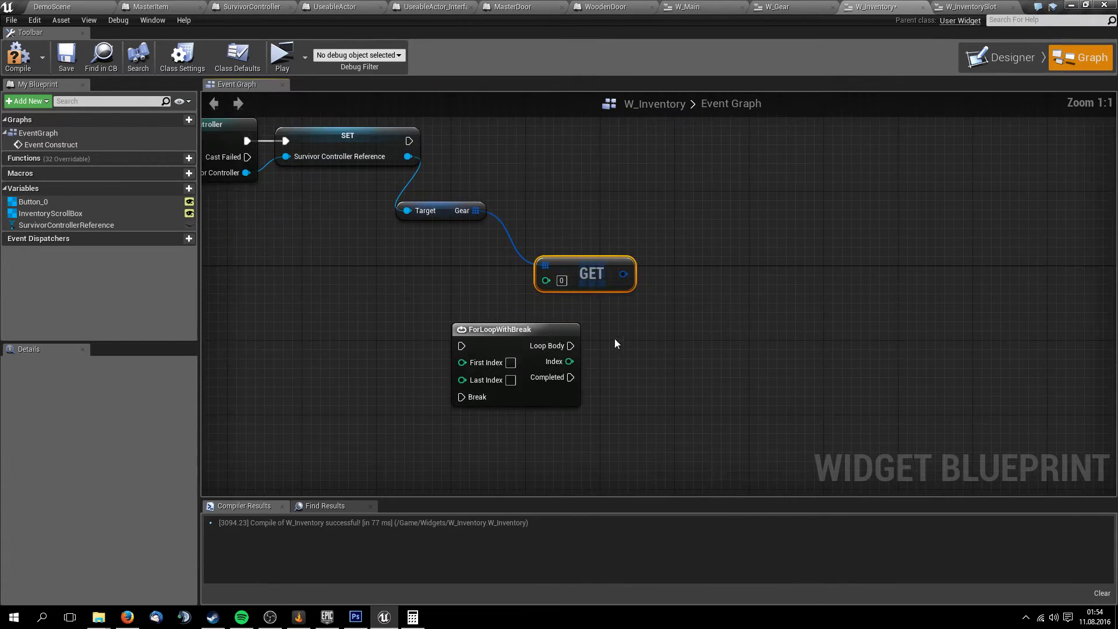
pyautogui.moveTo(519, 345)
pyautogui.mouseDown()
pyautogui.moveTo(463, 318)
pyautogui.moveTo(428, 317)
pyautogui.moveTo(546, 280)
pyautogui.mouseUp()
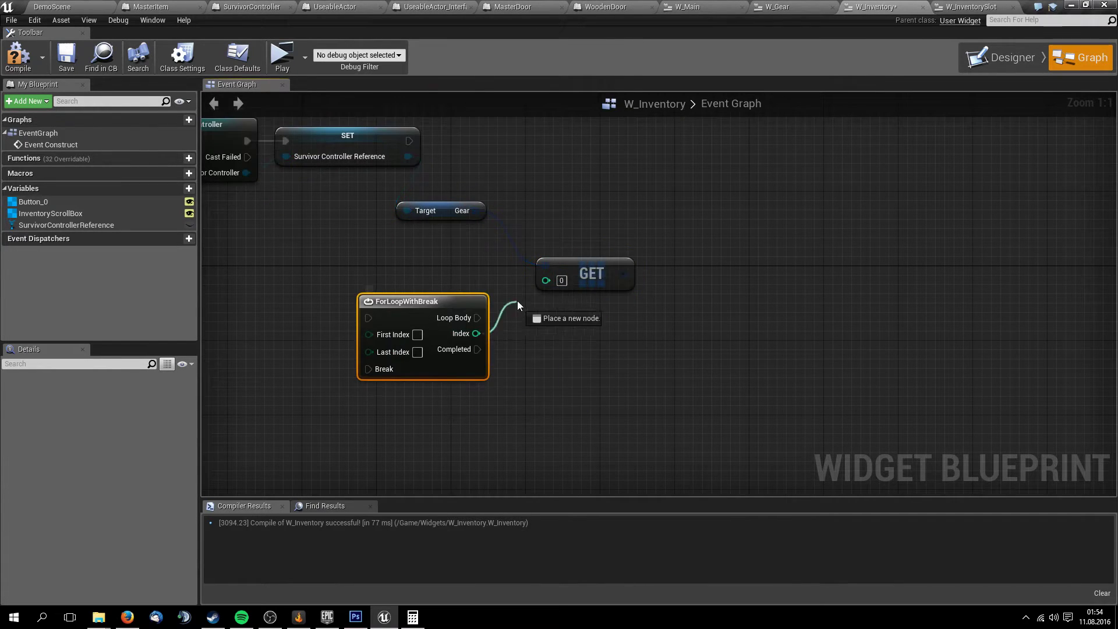
pyautogui.moveTo(454, 282)
pyautogui.mouseDown(button='right')
pyautogui.moveTo(625, 337)
pyautogui.moveTo(551, 308)
pyautogui.mouseUp(button='right')
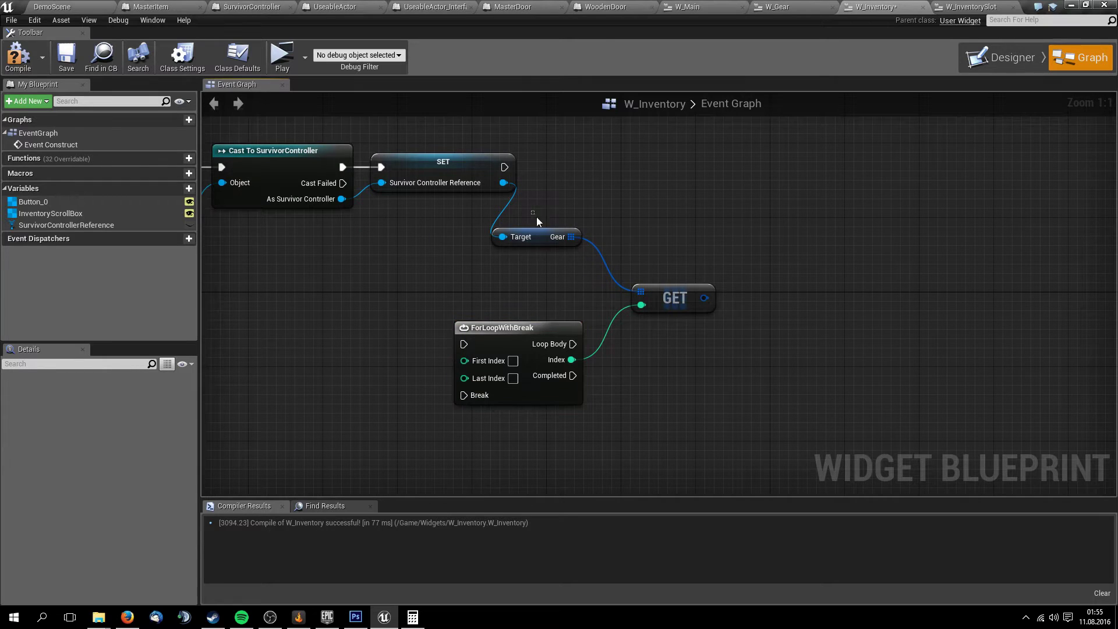
# Arrange the Gear, GET and loop nodes, and run the loop after SET executes
pyautogui.click(538, 236)
pyautogui.moveTo(543, 242); pyautogui.dragTo(674, 205)
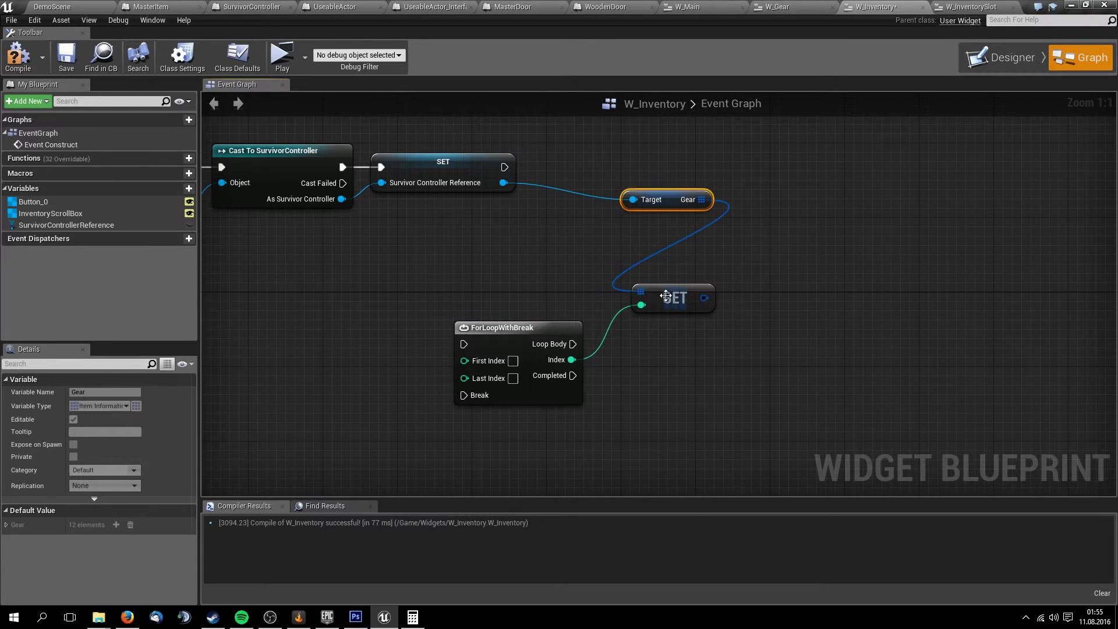
pyautogui.moveTo(665, 295); pyautogui.dragTo(796, 211)
pyautogui.moveTo(528, 331); pyautogui.dragTo(612, 267)
pyautogui.moveTo(505, 167); pyautogui.dragTo(547, 279)
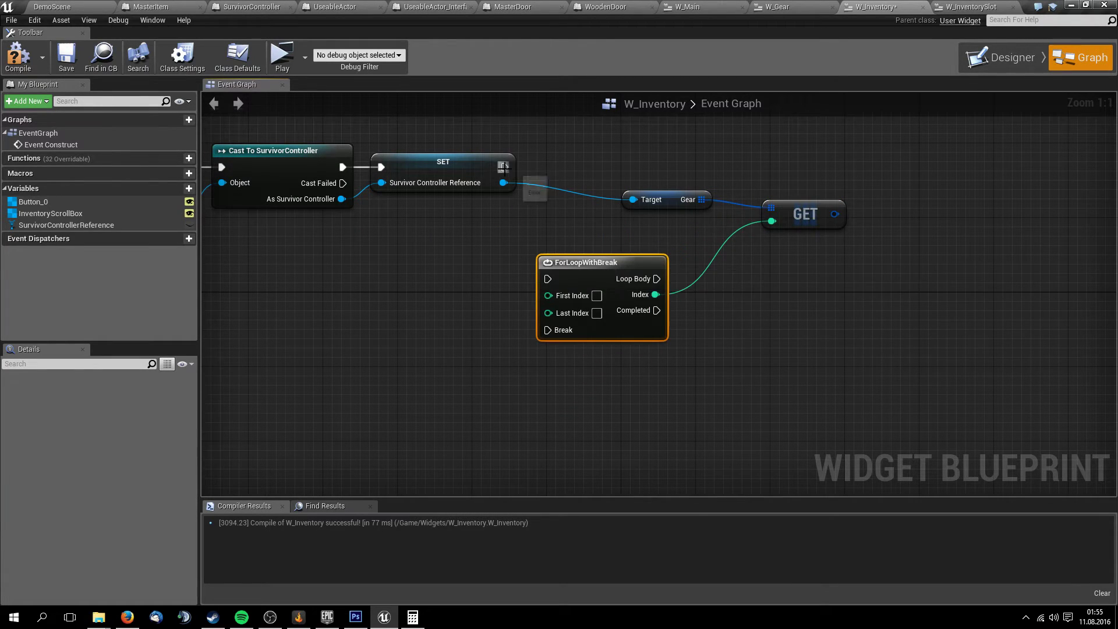
pyautogui.moveTo(498, 292); pyautogui.dragTo(378, 322, button='right')
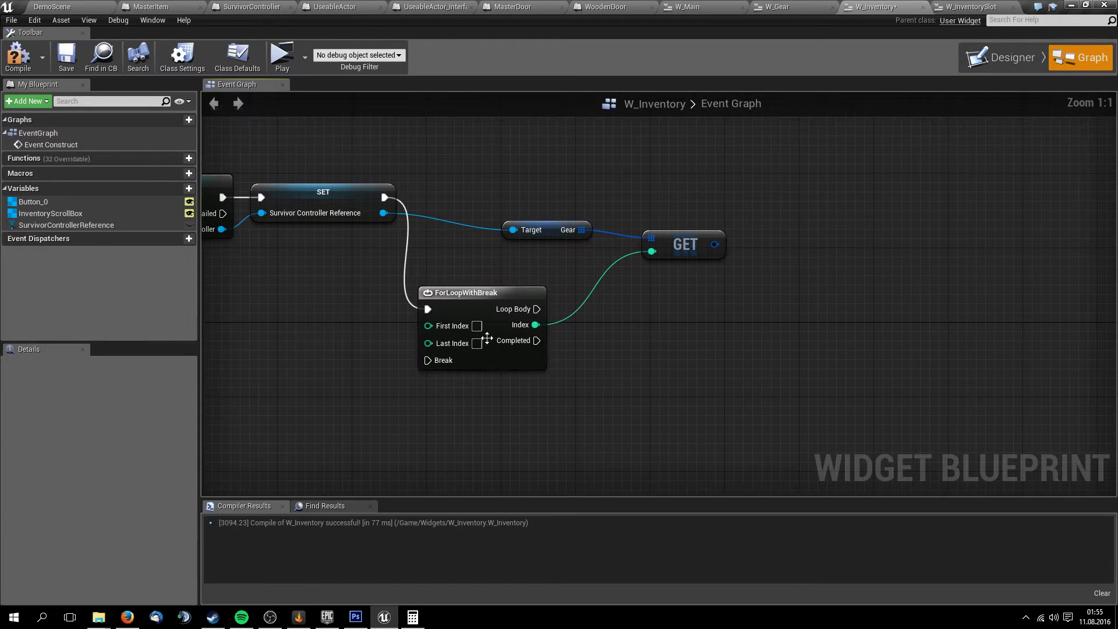
pyautogui.click(477, 325)
pyautogui.click(478, 343)
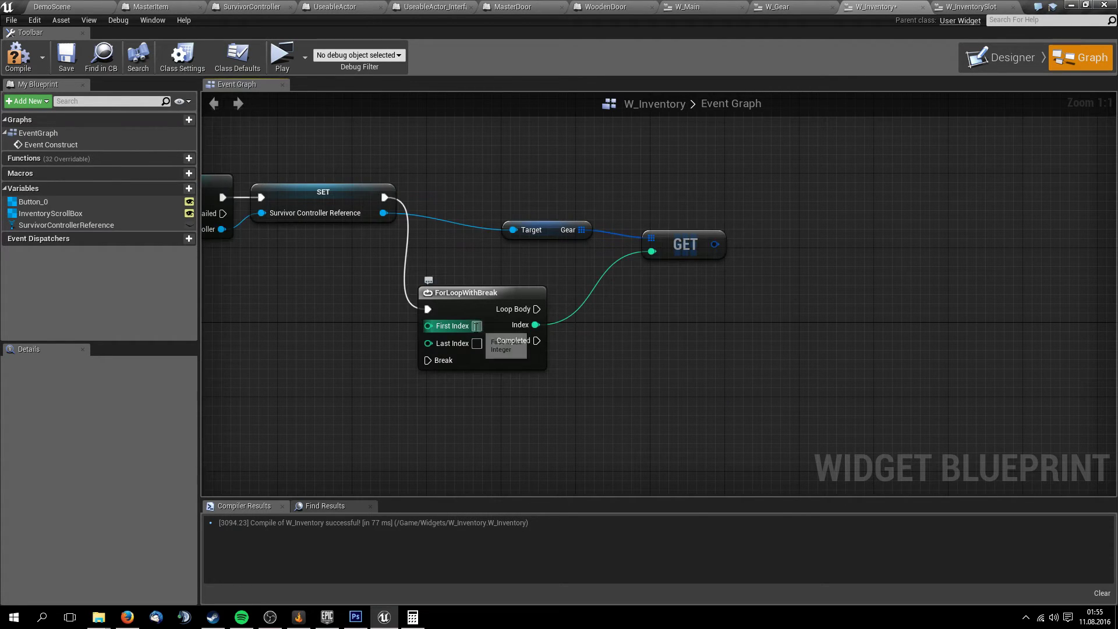
# Set the ForLoopWithBreak's First Index to 0 and Last Index to 4
pyautogui.click(477, 326)
pyautogui.write('0')
pyautogui.press('Return')
pyautogui.write('1')
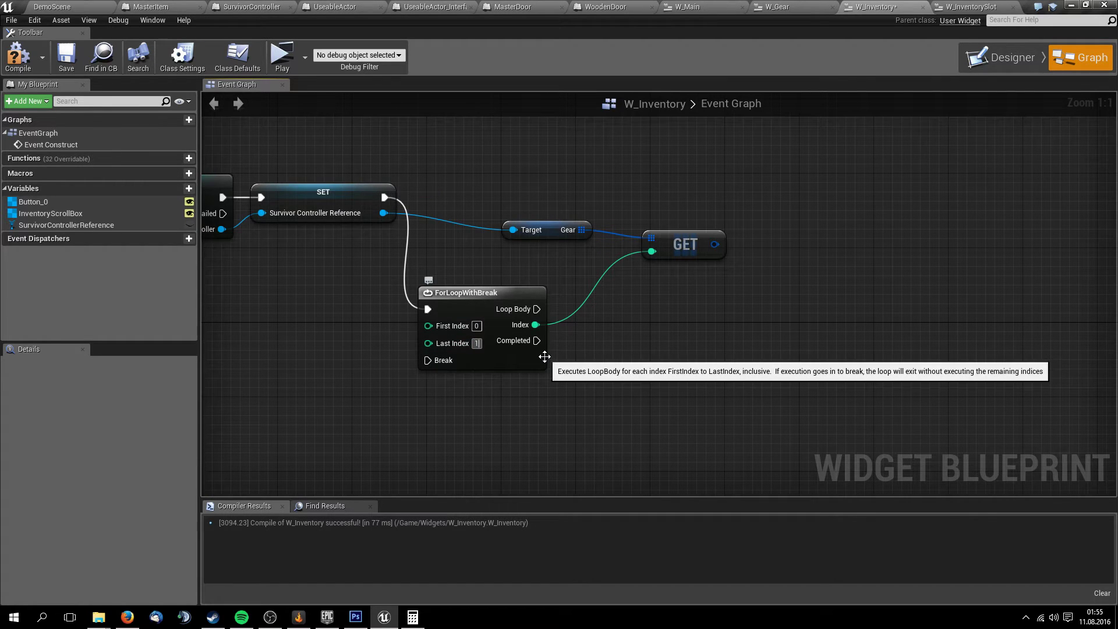
pyautogui.click(477, 343)
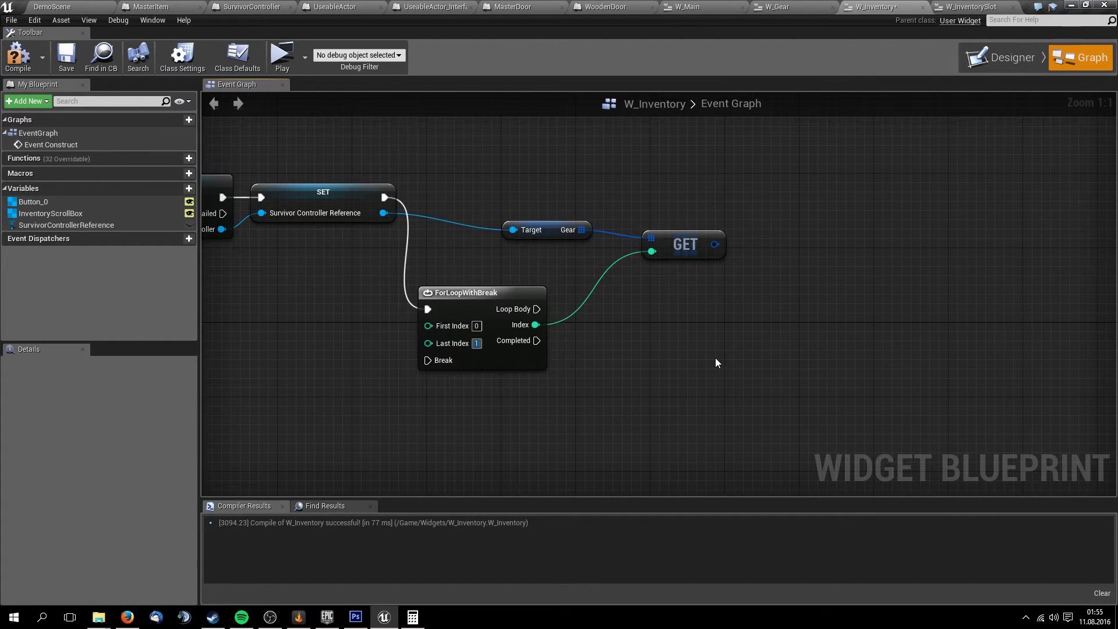
pyautogui.write('4')
pyautogui.scroll(1, 634, 332)
pyautogui.moveTo(599, 356); pyautogui.dragTo(591, 358, button='right')
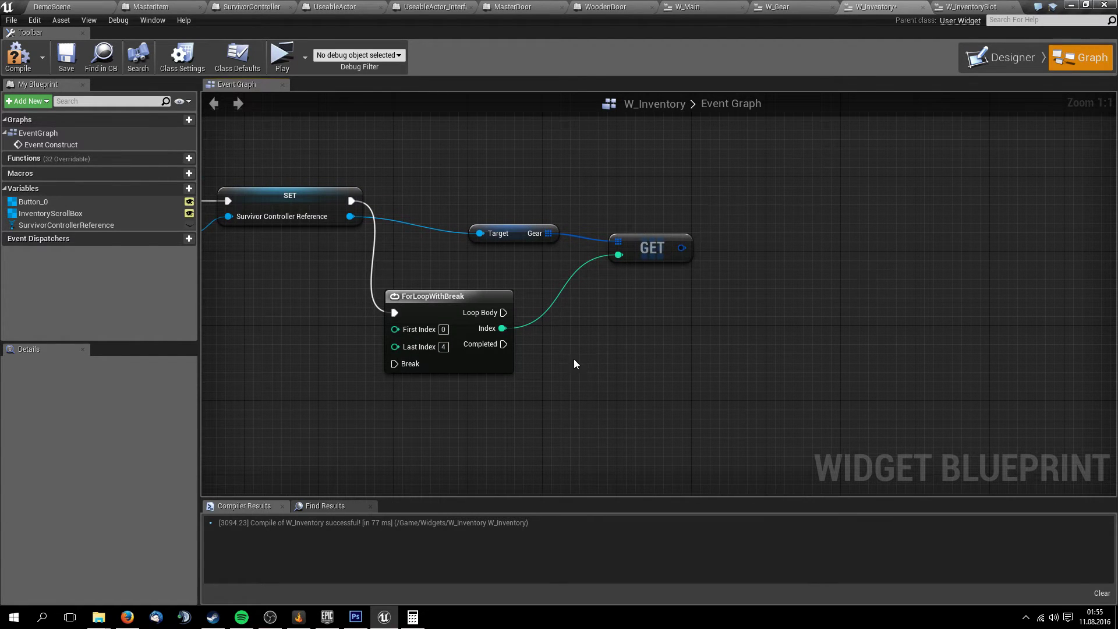
pyautogui.scroll(1, 543, 345)
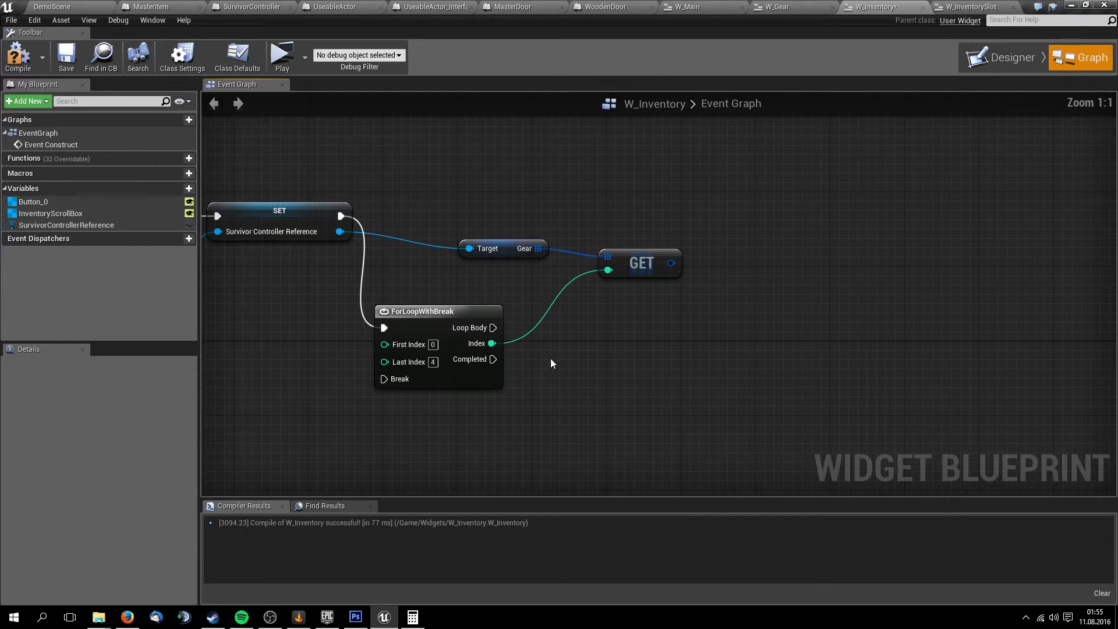
pyautogui.scroll(1, 517, 383)
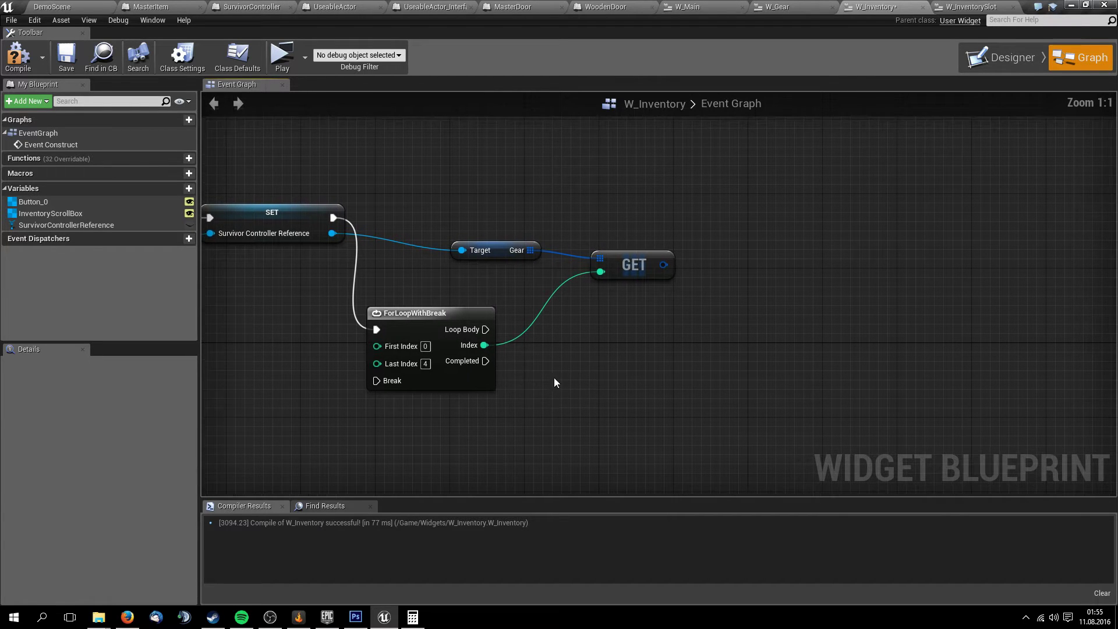
pyautogui.scroll(1, 554, 382)
# Position the GET node beside the Gear getter and pull from its element output
pyautogui.moveTo(596, 280); pyautogui.dragTo(567, 271)
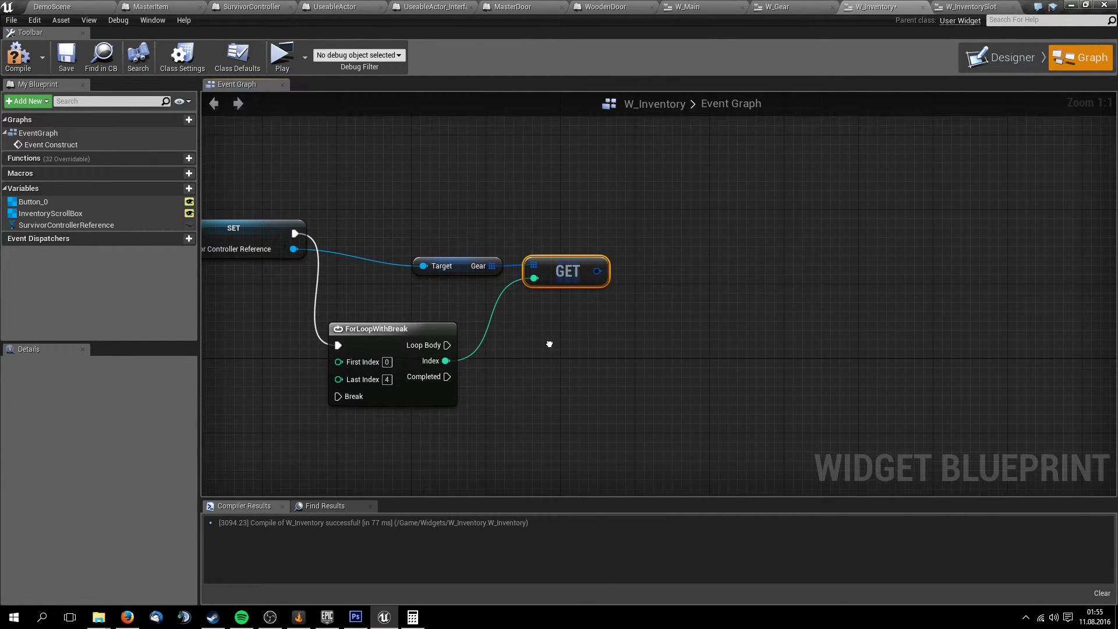
pyautogui.moveTo(553, 300)
pyautogui.mouseDown(button='right')
pyautogui.moveTo(540, 326)
pyautogui.moveTo(399, 345)
pyautogui.mouseUp(button='right')
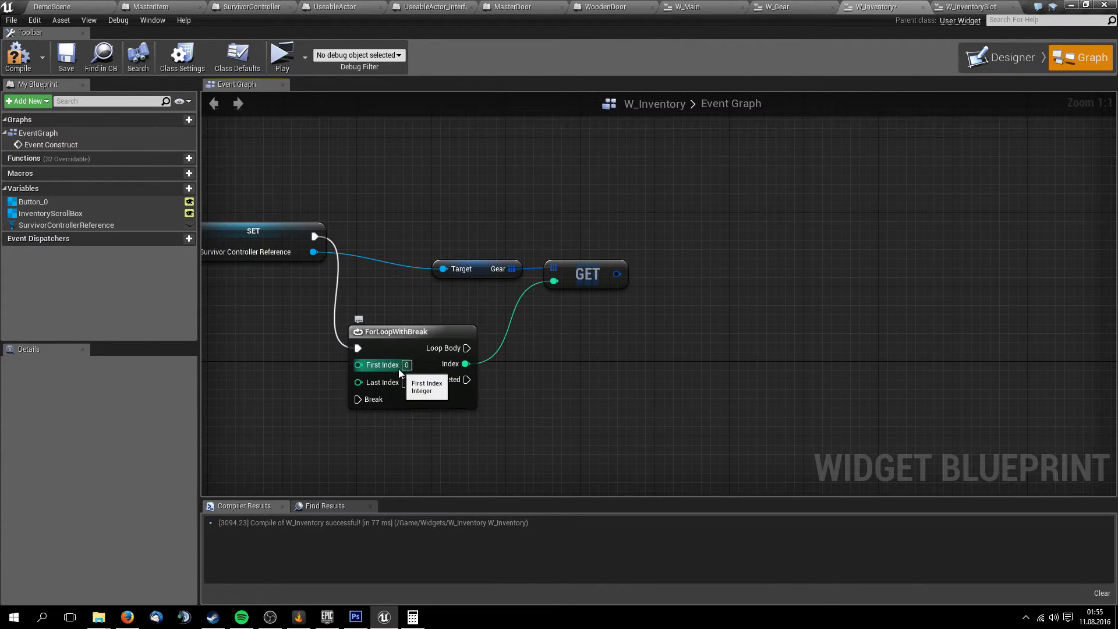
pyautogui.moveTo(420, 235); pyautogui.dragTo(531, 300)
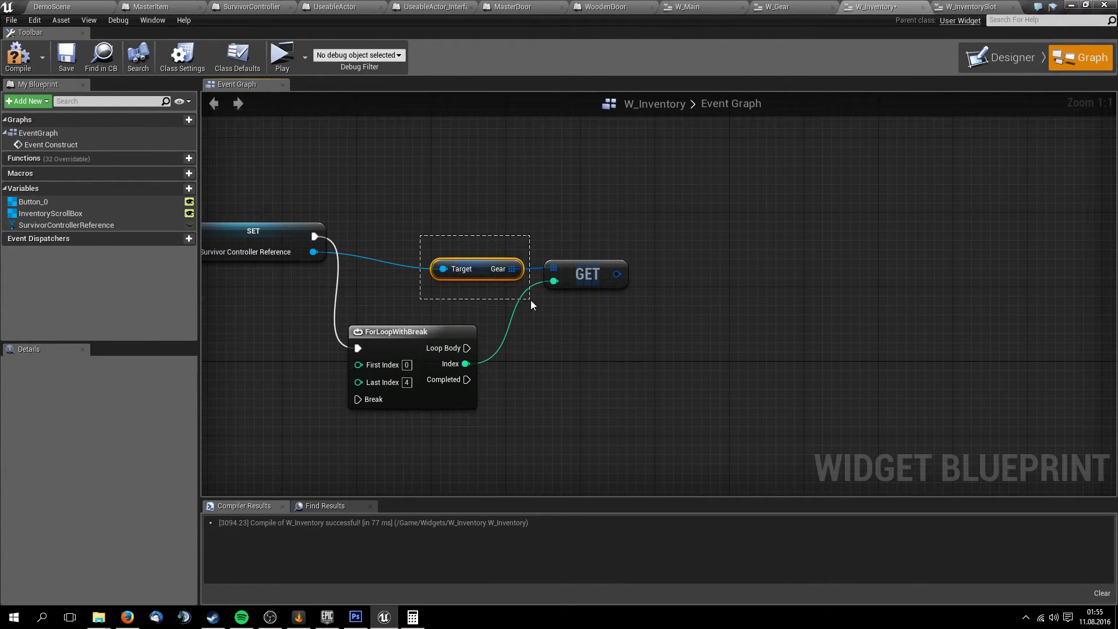
pyautogui.moveTo(539, 240); pyautogui.dragTo(664, 319)
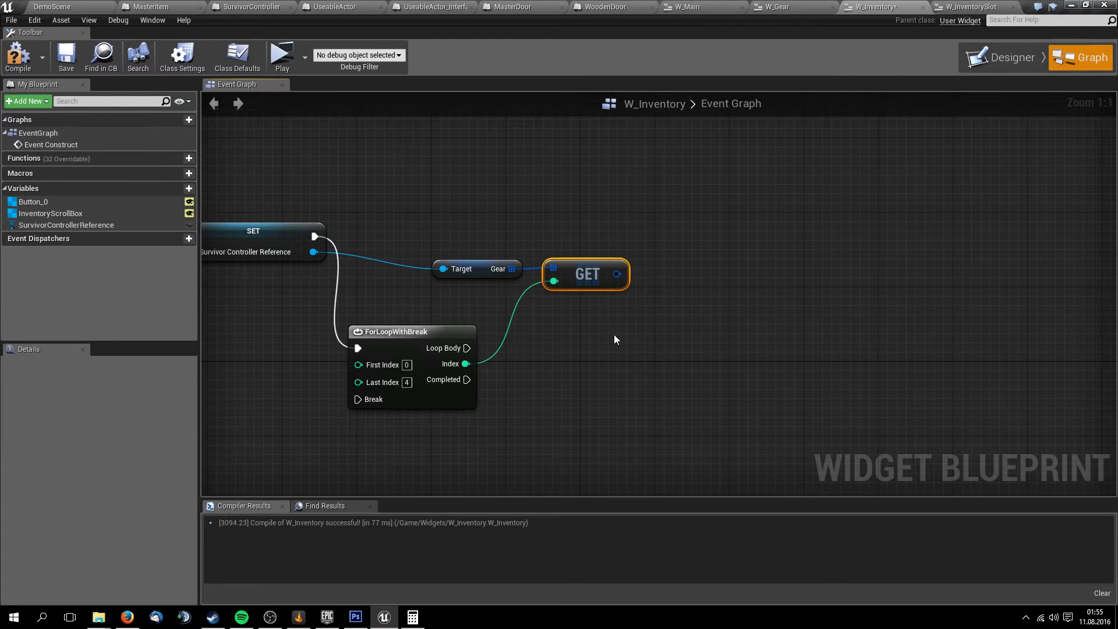
pyautogui.moveTo(614, 335); pyautogui.dragTo(560, 332, button='right')
pyautogui.moveTo(562, 271); pyautogui.dragTo(612, 328)
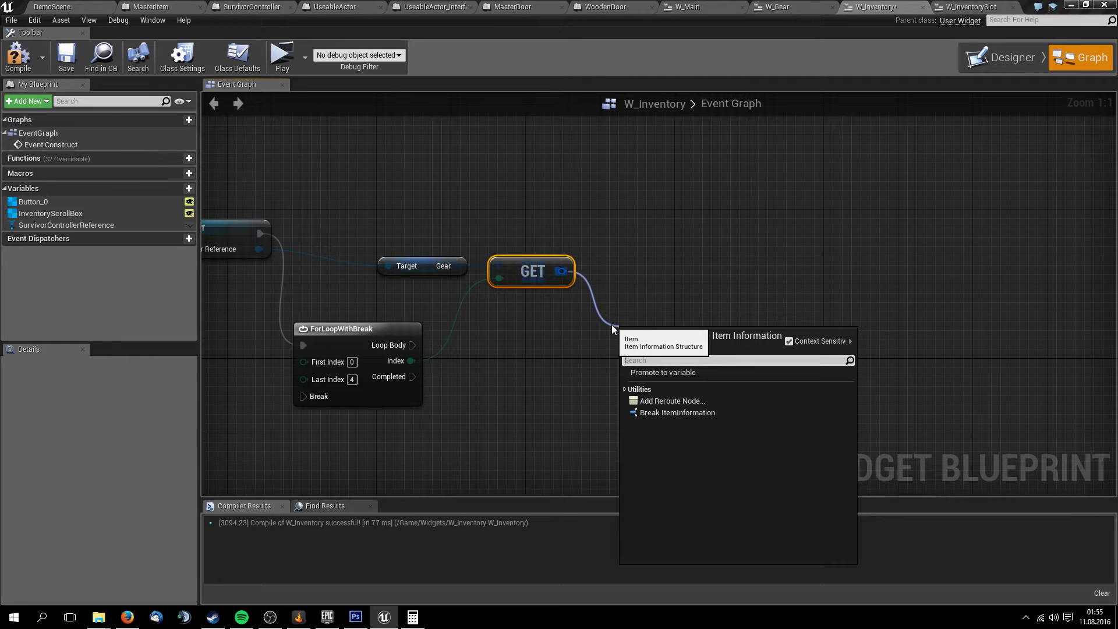
# Break the Gear element into ItemInformation and test its Item ID with a greater-than node
pyautogui.press('Down')
pyautogui.press('Down')
pyautogui.press('Down')
pyautogui.press('Down')
pyautogui.press('Return')
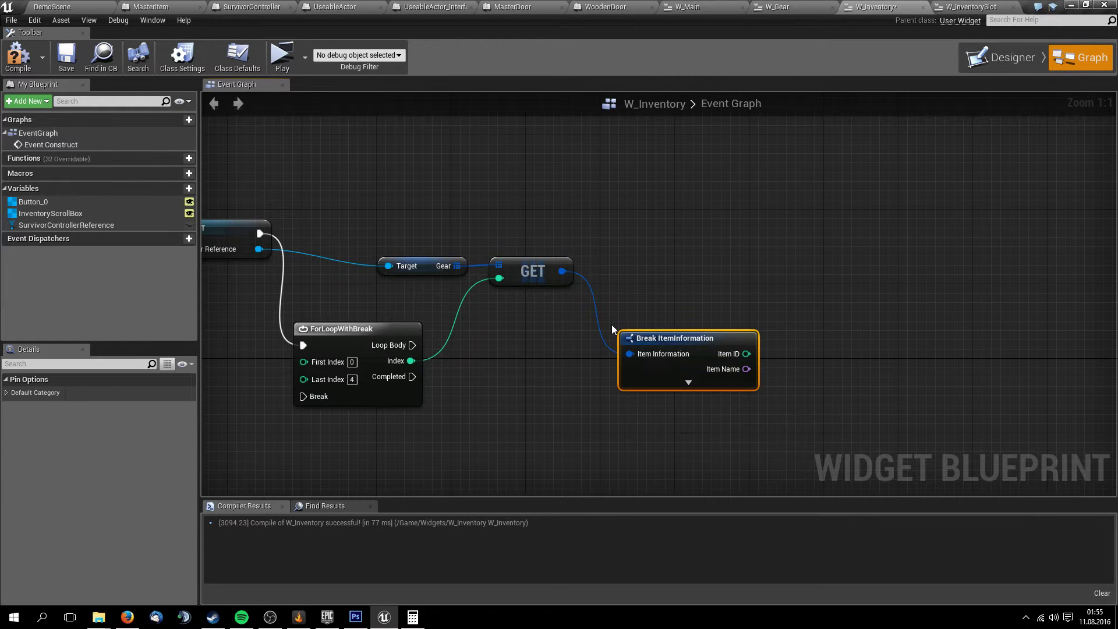
pyautogui.moveTo(678, 345); pyautogui.dragTo(660, 272)
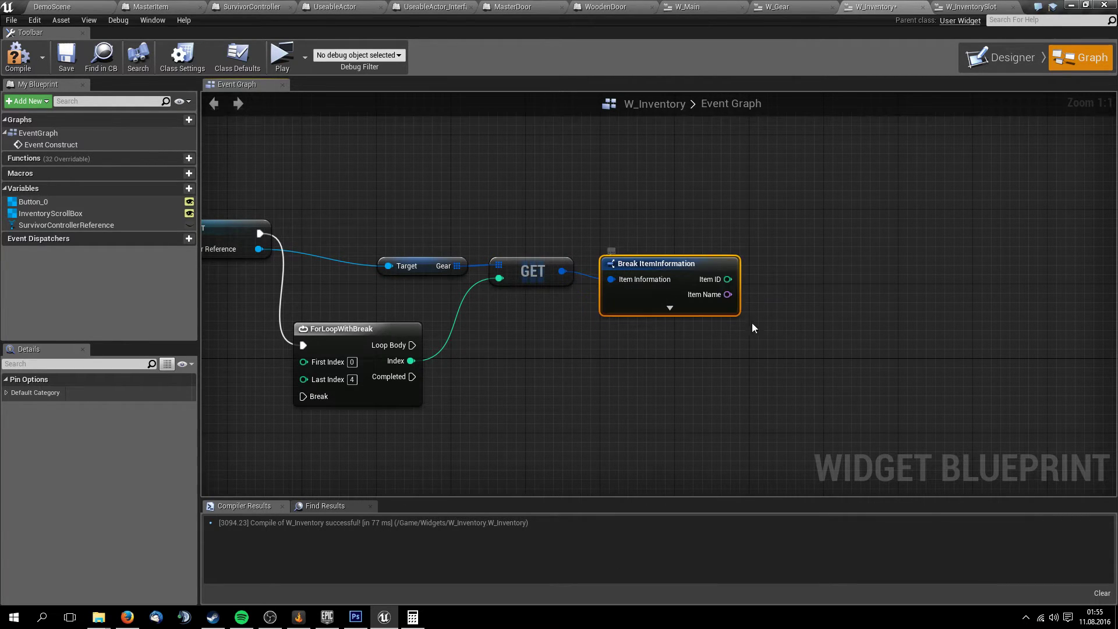
pyautogui.moveTo(737, 288); pyautogui.dragTo(597, 283, button='right')
pyautogui.moveTo(587, 274); pyautogui.dragTo(632, 288)
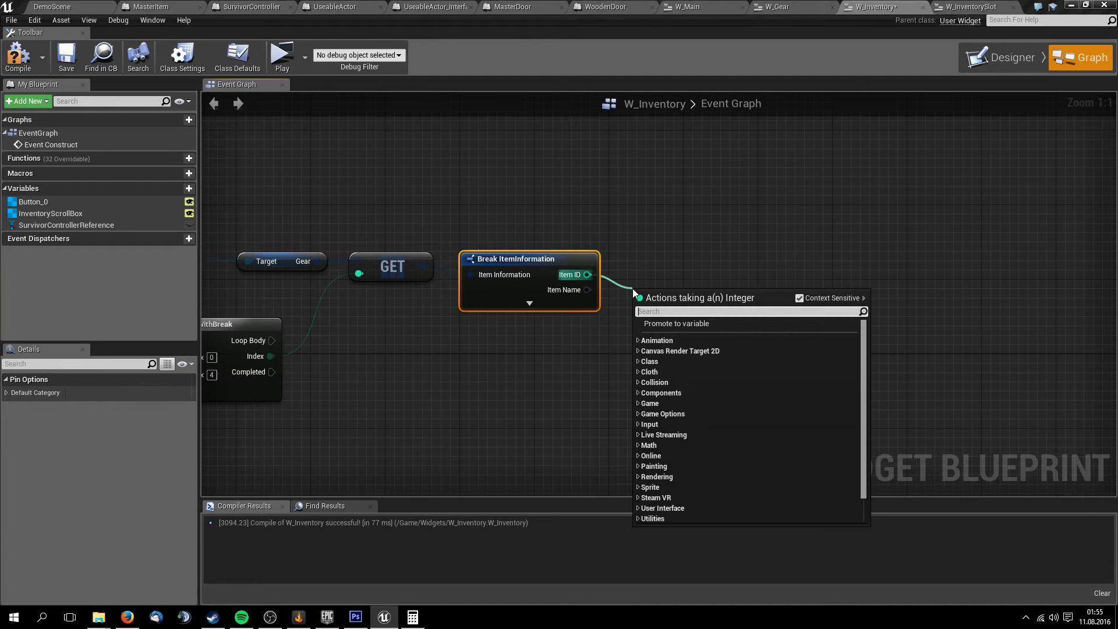
pyautogui.write('>')
pyautogui.press('Return')
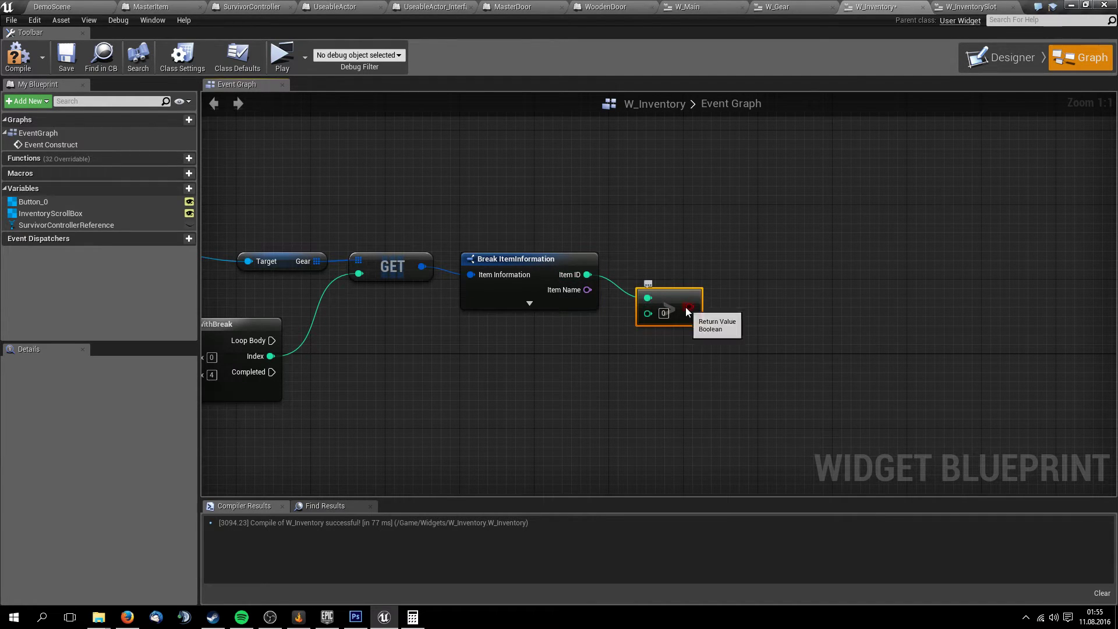
# Drive a Branch from the comparison, wire Loop Body into it, and save W_Inventory
pyautogui.moveTo(688, 307); pyautogui.dragTo(719, 351)
pyautogui.click(770, 491)
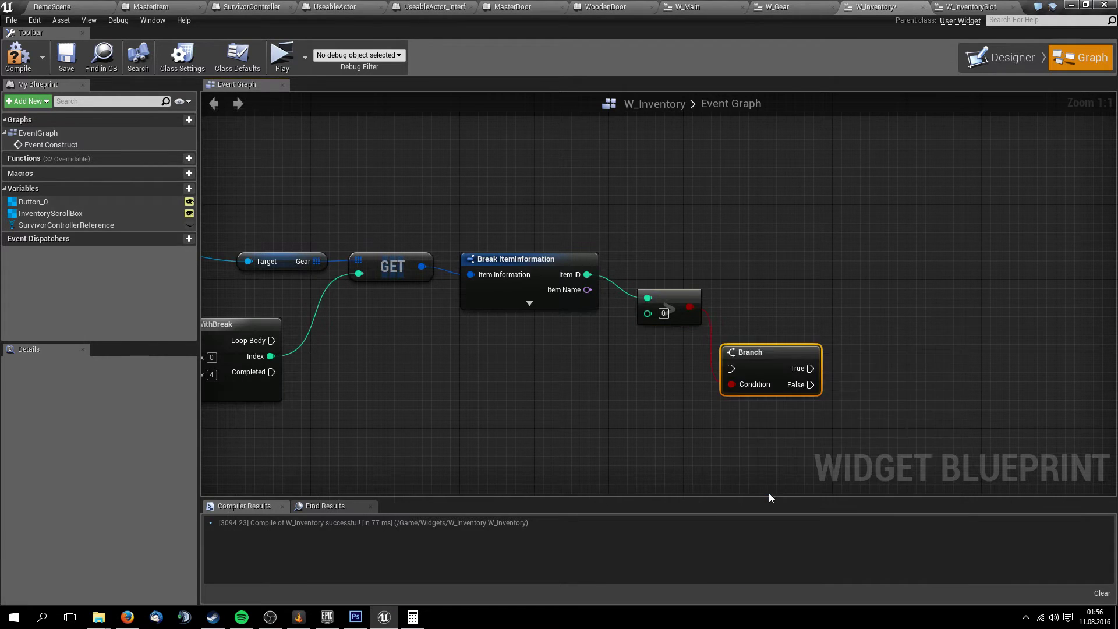
pyautogui.moveTo(669, 409); pyautogui.dragTo(692, 360, button='right')
pyautogui.moveTo(463, 279); pyautogui.dragTo(508, 256, button='right')
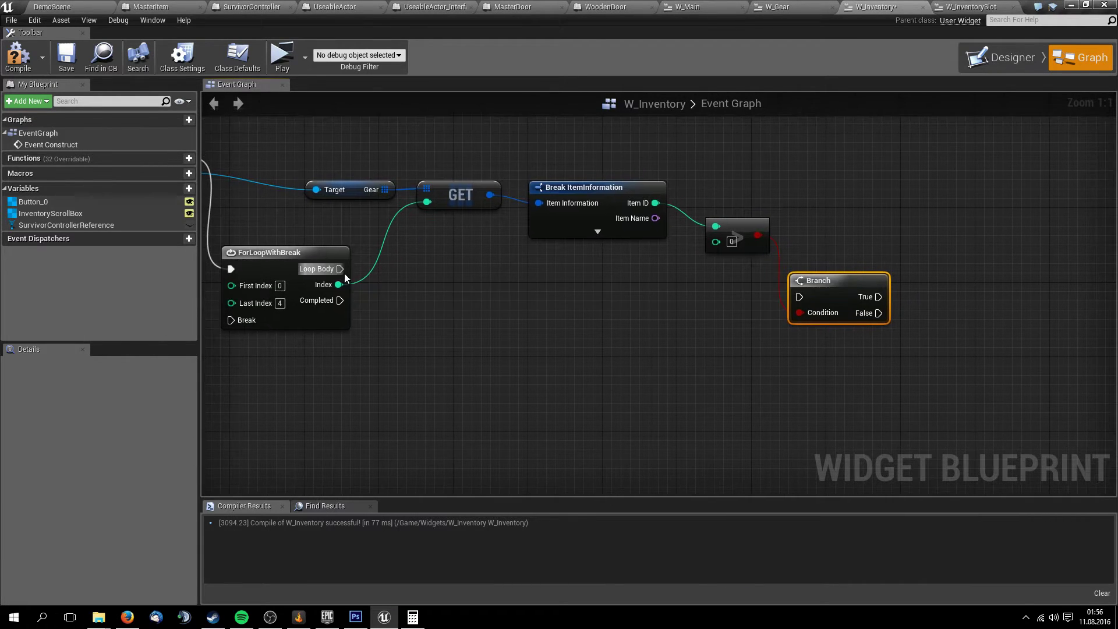
pyautogui.moveTo(339, 268); pyautogui.dragTo(802, 294)
pyautogui.moveTo(801, 294); pyautogui.dragTo(576, 335, button='right')
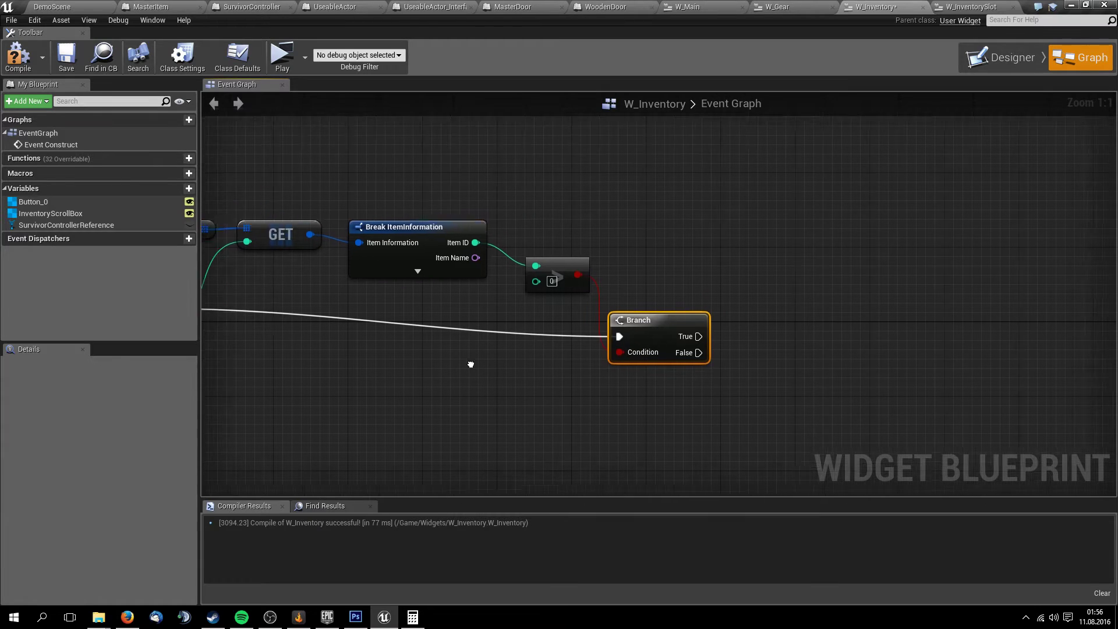
pyautogui.moveTo(645, 261); pyautogui.dragTo(592, 274, button='right')
pyautogui.hotkey('ctrl', 's')
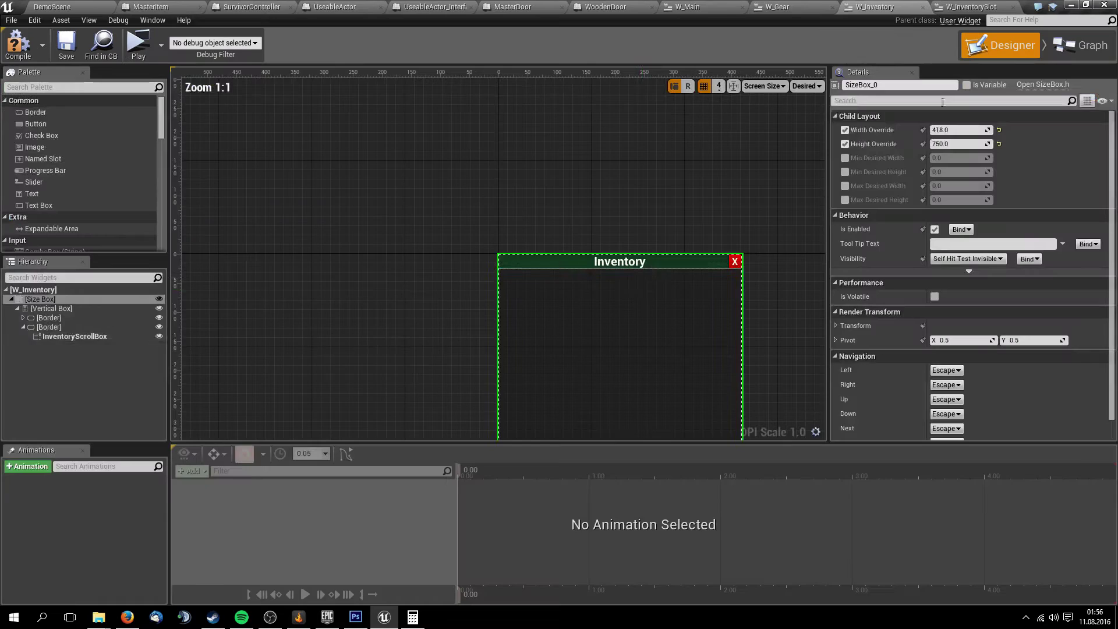
pyautogui.click(1016, 65)
pyautogui.click(564, 341)
pyautogui.moveTo(645, 350); pyautogui.dragTo(570, 246, button='right')
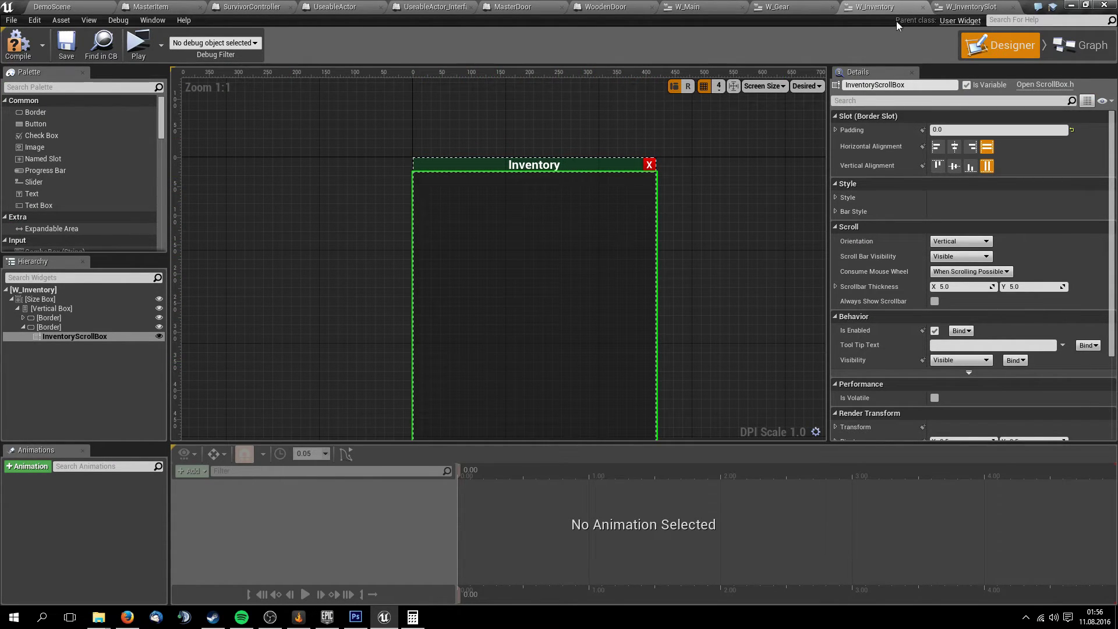
pyautogui.click(1082, 44)
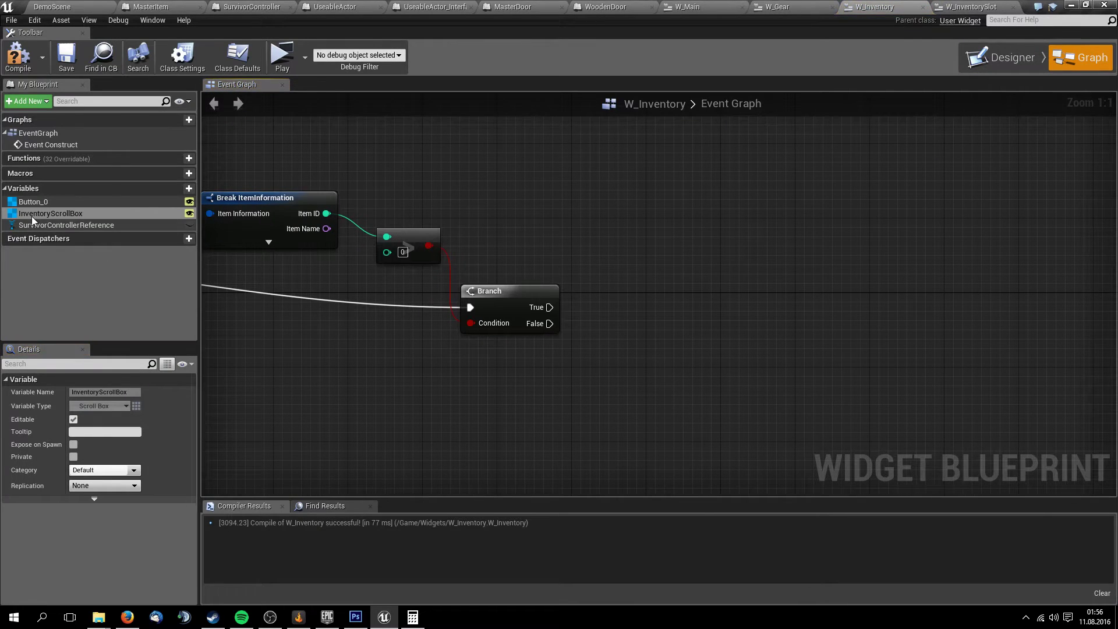
pyautogui.moveTo(34, 214)
pyautogui.keyDown('ctrl'); pyautogui.mouseDown()
pyautogui.moveTo(549, 260)
pyautogui.moveTo(683, 298)
pyautogui.mouseUp(); pyautogui.keyUp('ctrl')
pyautogui.write('add')
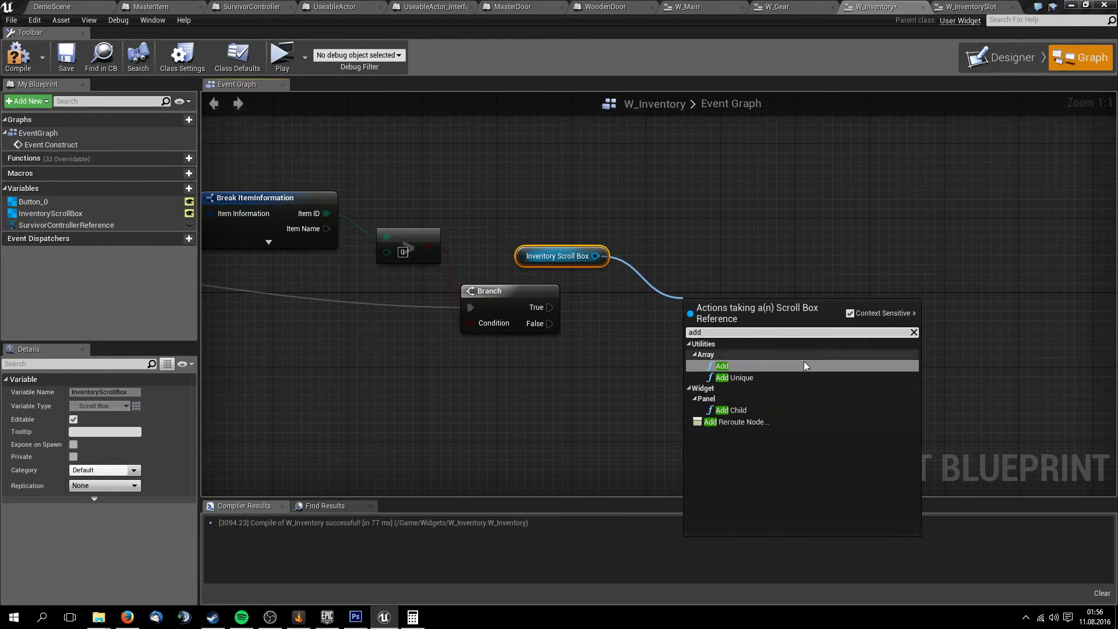
pyautogui.click(780, 414)
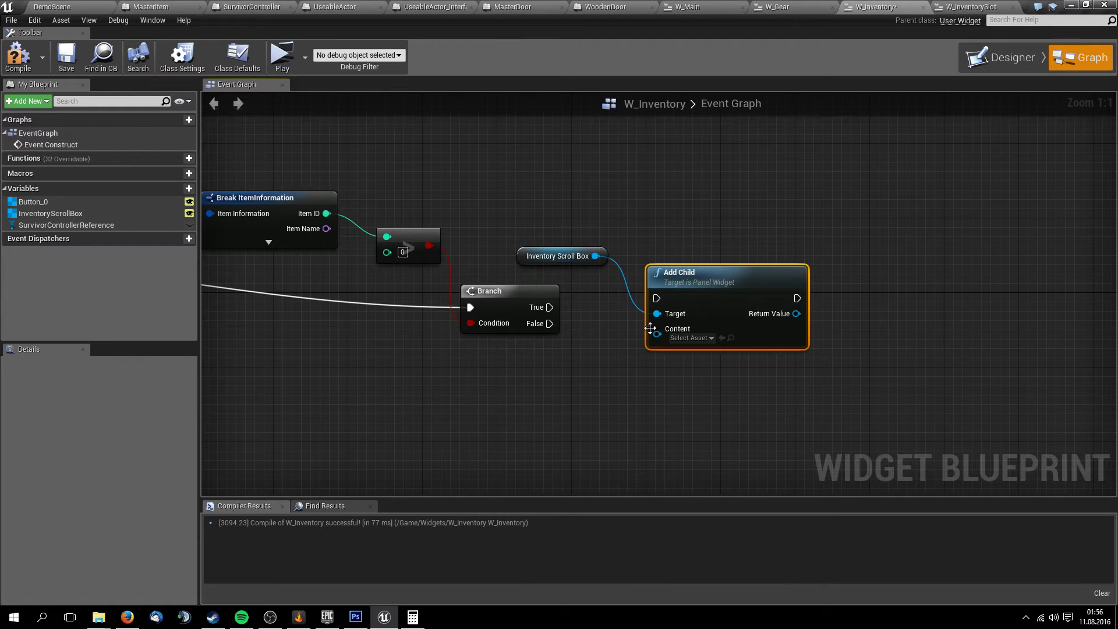
pyautogui.moveTo(572, 242)
pyautogui.mouseDown()
pyautogui.moveTo(687, 289)
pyautogui.moveTo(751, 437)
pyautogui.mouseUp()
pyautogui.moveTo(750, 435); pyautogui.dragTo(718, 354, button='right')
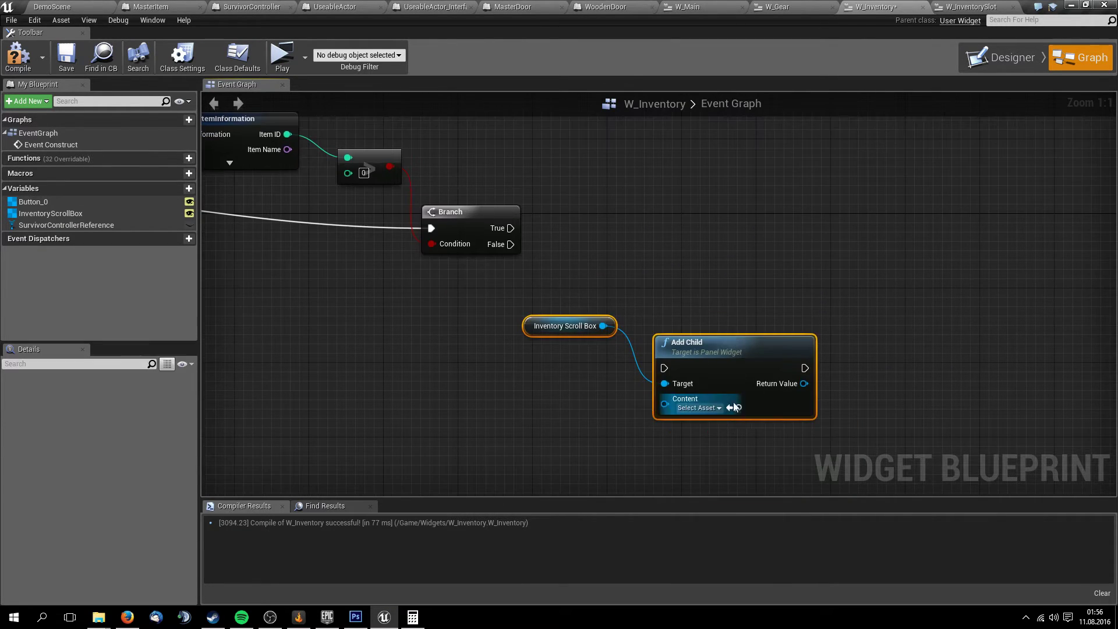
pyautogui.moveTo(705, 282); pyautogui.dragTo(662, 371, button='right')
pyautogui.press('Delete')
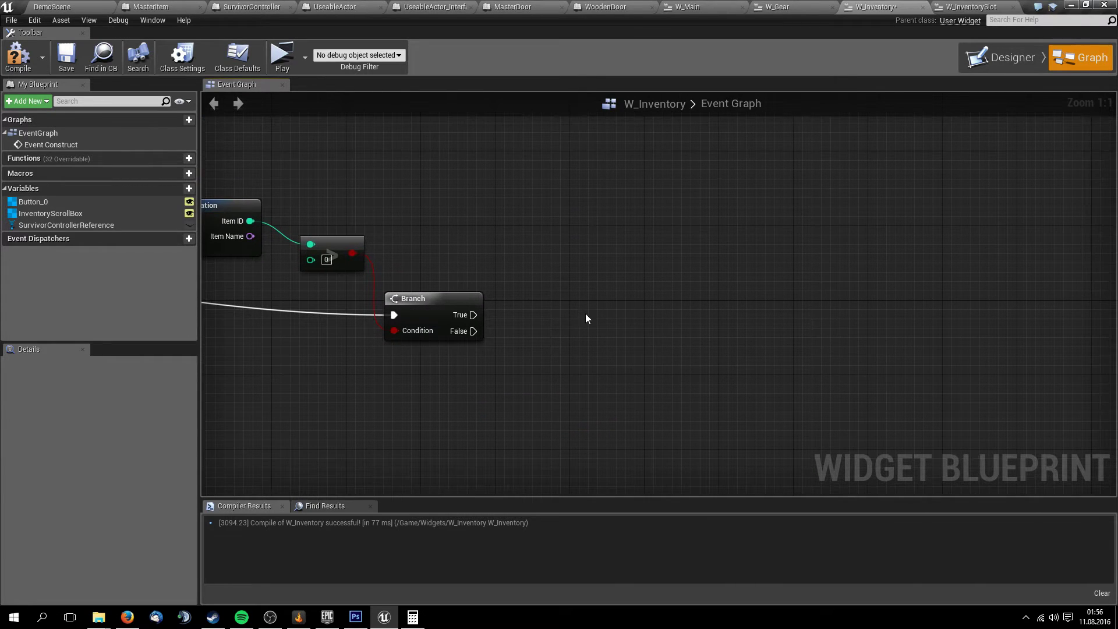
# Add a Create Widget node on the Branch's True pin with class W_InventorySlot
pyautogui.moveTo(472, 315); pyautogui.dragTo(606, 326)
pyautogui.write('create wid')
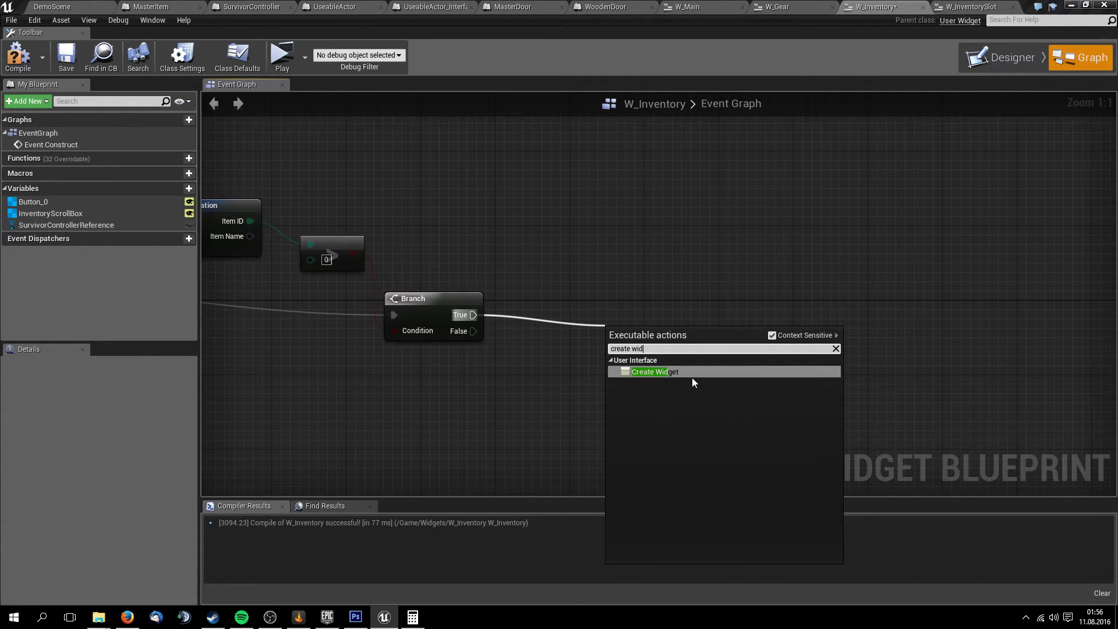
pyautogui.press('Return')
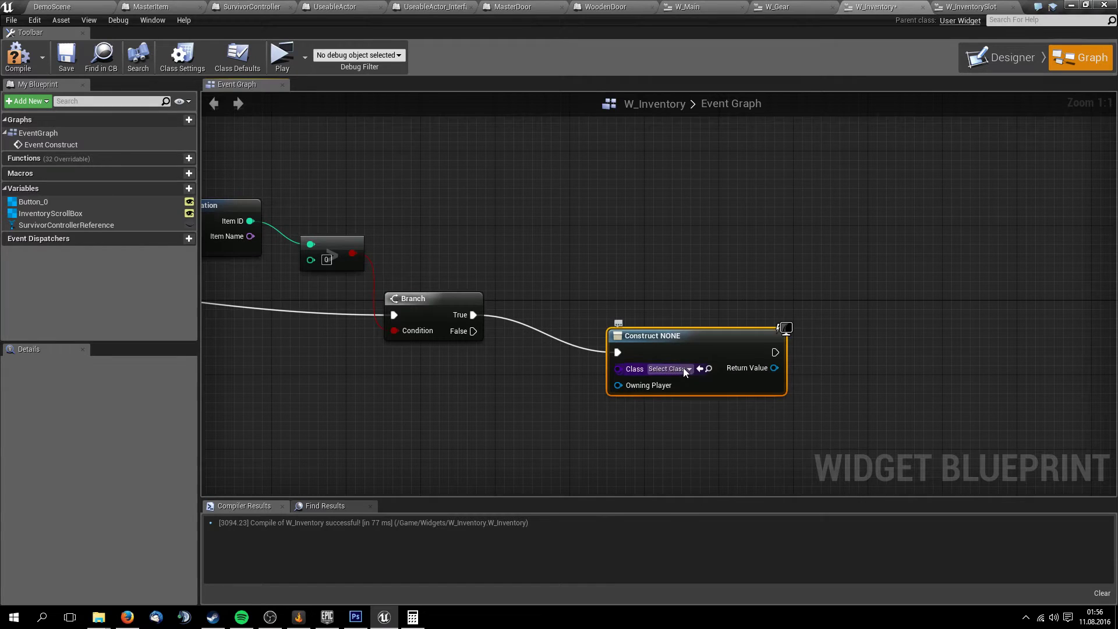
pyautogui.click(684, 369)
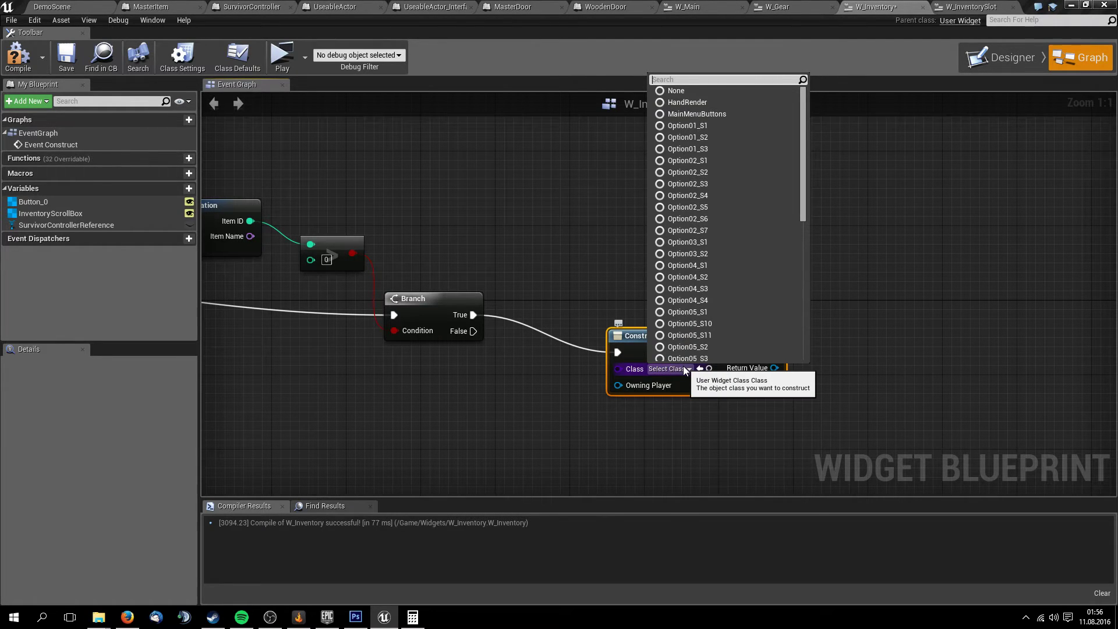
pyautogui.write('W_')
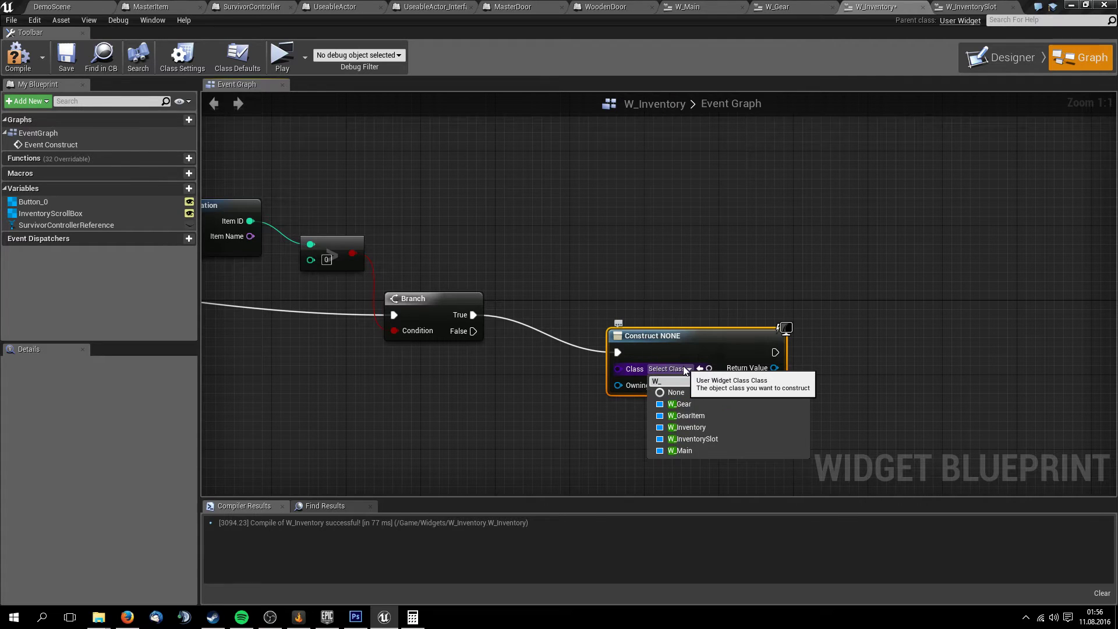
pyautogui.write('in')
pyautogui.press('Down')
pyautogui.press('Down')
pyautogui.press('Down')
pyautogui.press('Return')
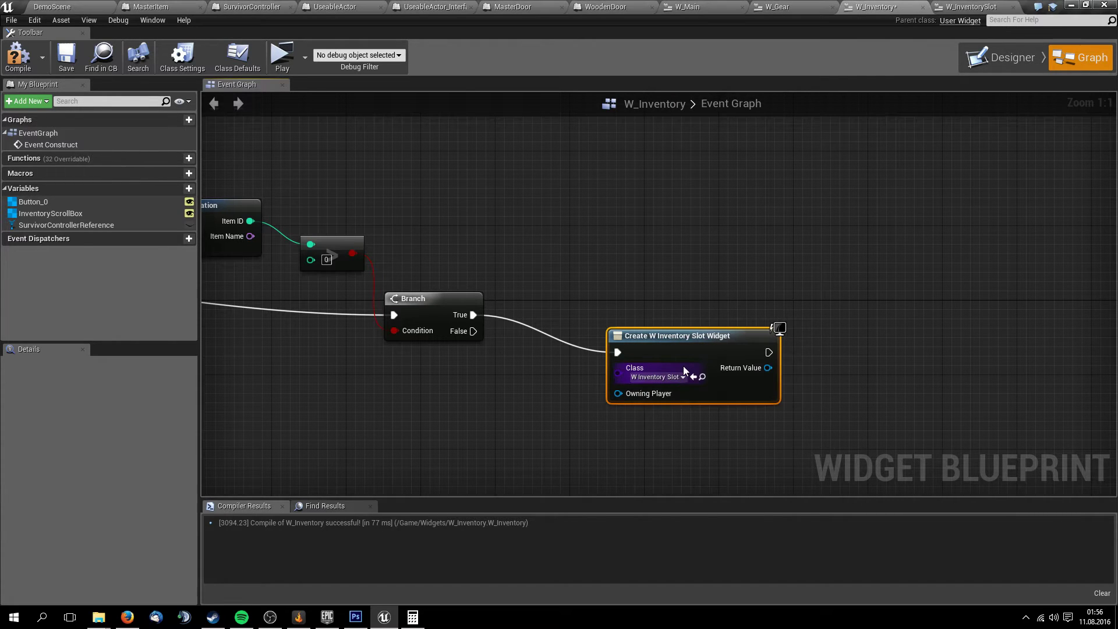
pyautogui.click(543, 251)
pyautogui.moveTo(543, 251); pyautogui.dragTo(664, 293, button='right')
# Review the Break ItemInformation, comparison, Branch and Create Widget nodes in W_Inventory's graph
pyautogui.click(814, 7)
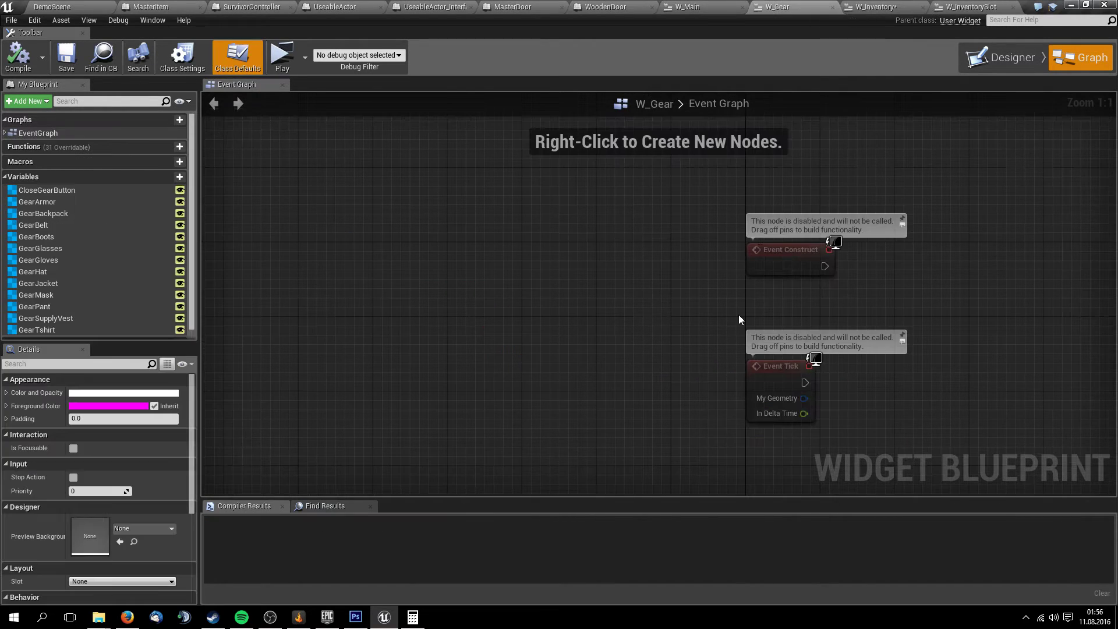
pyautogui.click(879, 6)
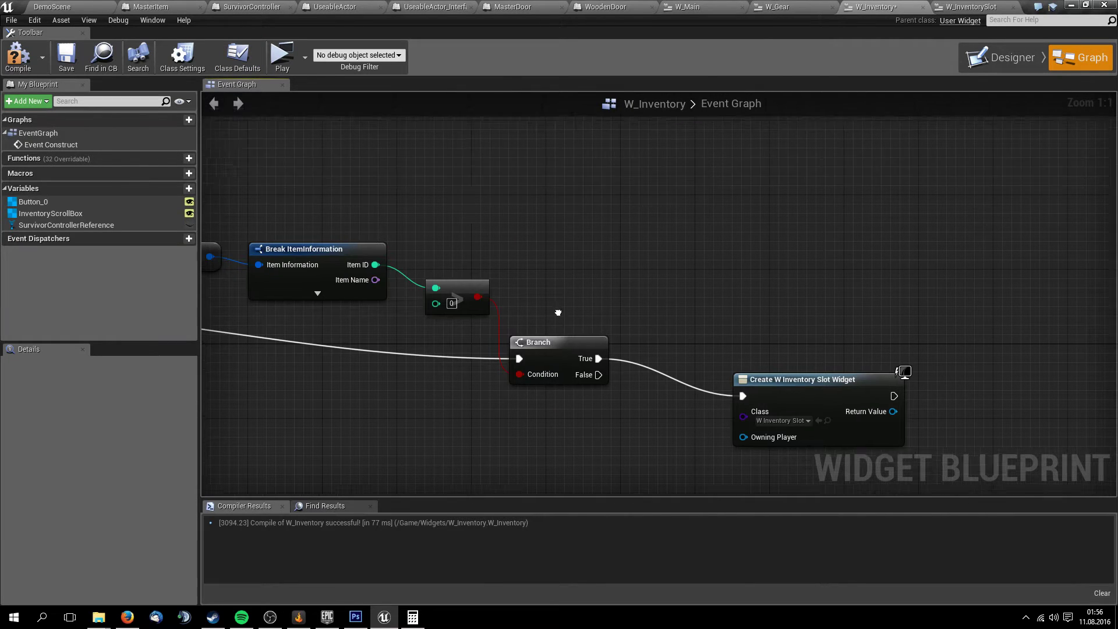
pyautogui.moveTo(228, 273); pyautogui.dragTo(508, 267, button='right')
pyautogui.moveTo(510, 203); pyautogui.dragTo(577, 264)
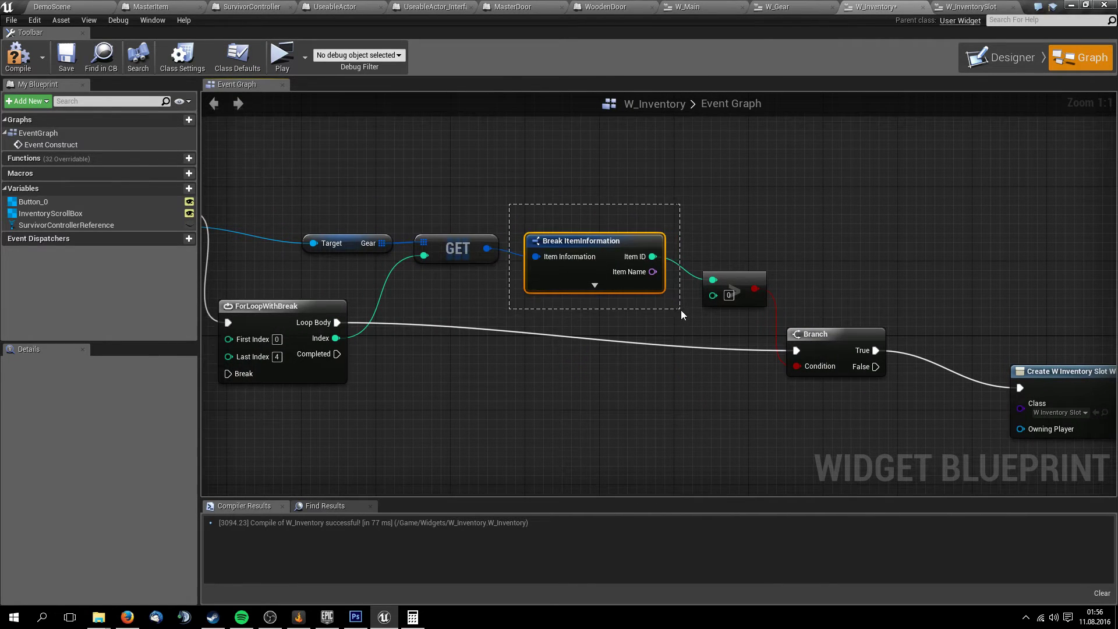
pyautogui.click(735, 301)
pyautogui.moveTo(816, 294)
pyautogui.mouseDown(button='right')
pyautogui.moveTo(794, 219)
pyautogui.moveTo(859, 240)
pyautogui.mouseUp(button='right')
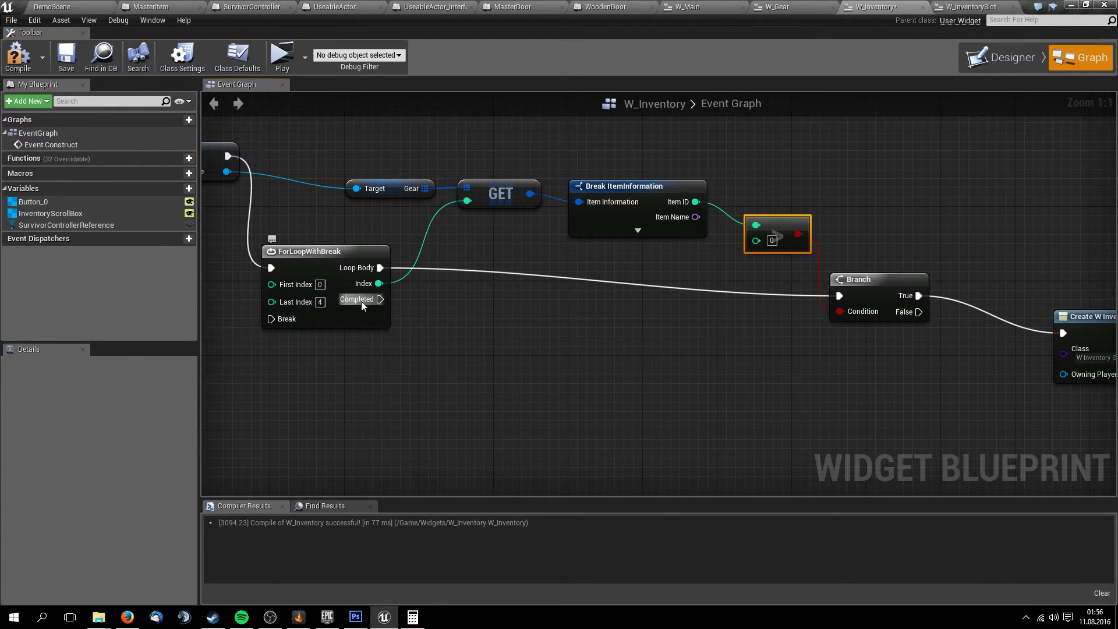
pyautogui.moveTo(781, 234); pyautogui.dragTo(618, 213, button='right')
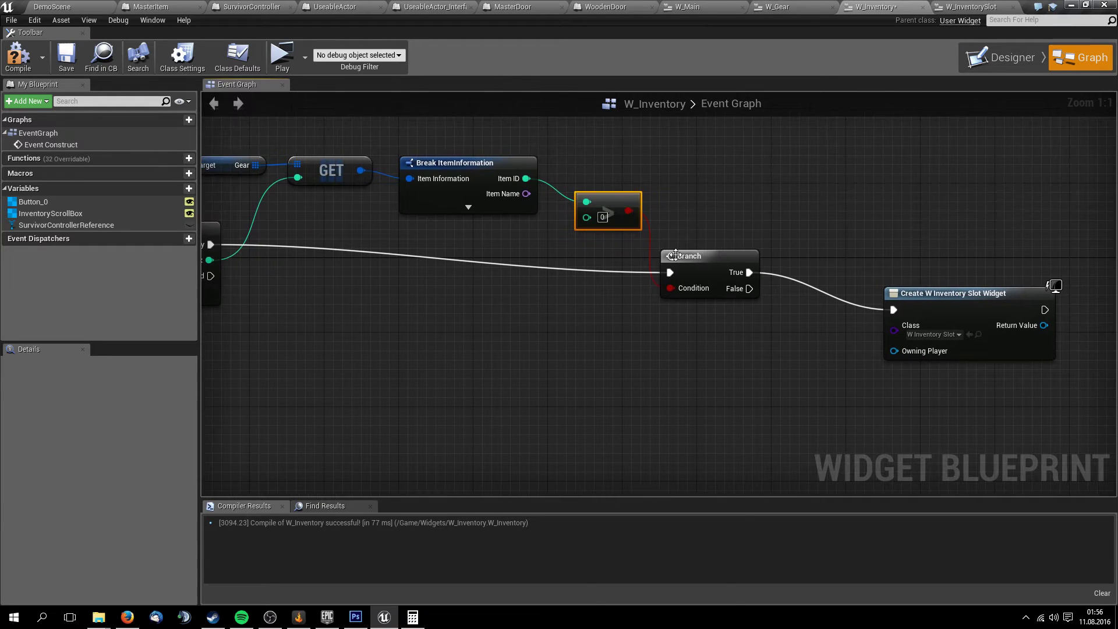
pyautogui.click(693, 257)
pyautogui.moveTo(800, 242); pyautogui.dragTo(532, 211, button='right')
pyautogui.moveTo(531, 208); pyautogui.dragTo(835, 385)
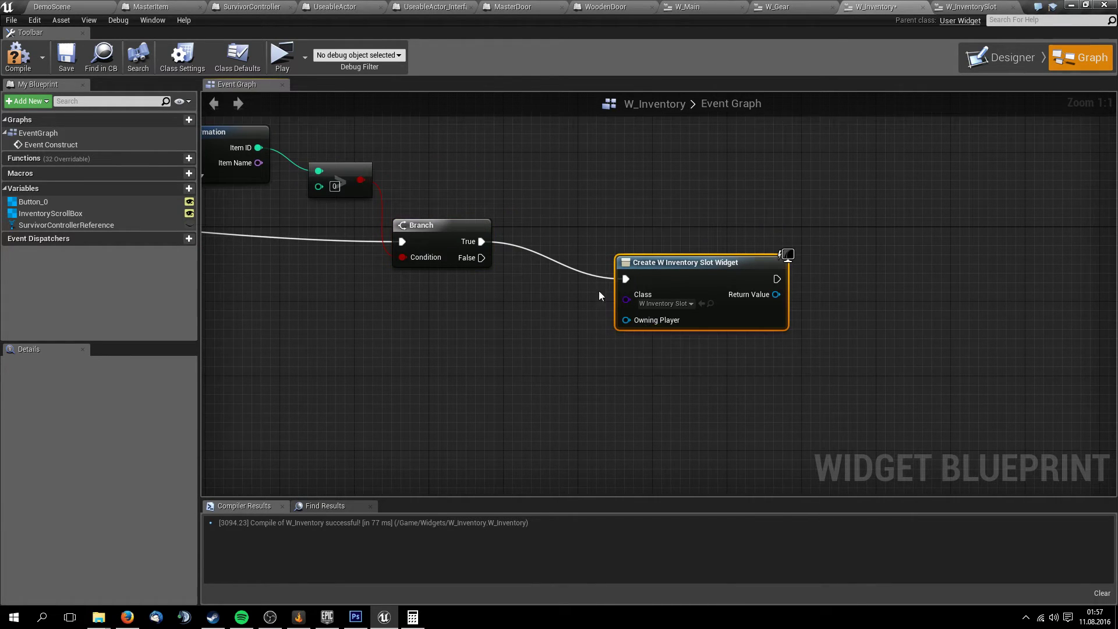
pyautogui.moveTo(593, 273); pyautogui.dragTo(592, 320, button='right')
pyautogui.click(443, 274)
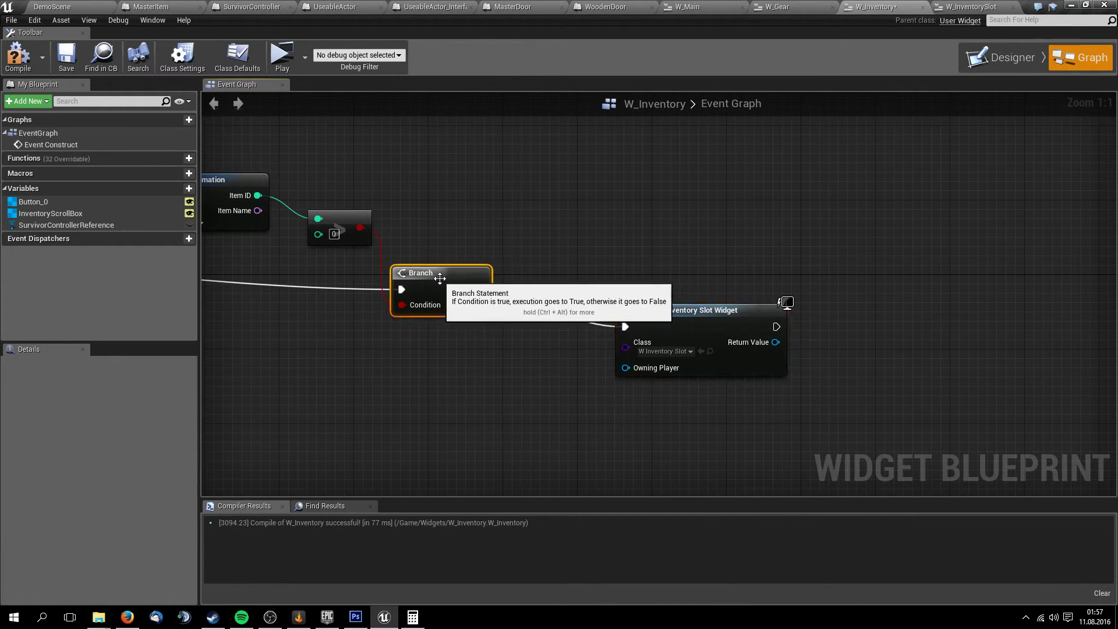
pyautogui.moveTo(575, 271); pyautogui.dragTo(861, 425)
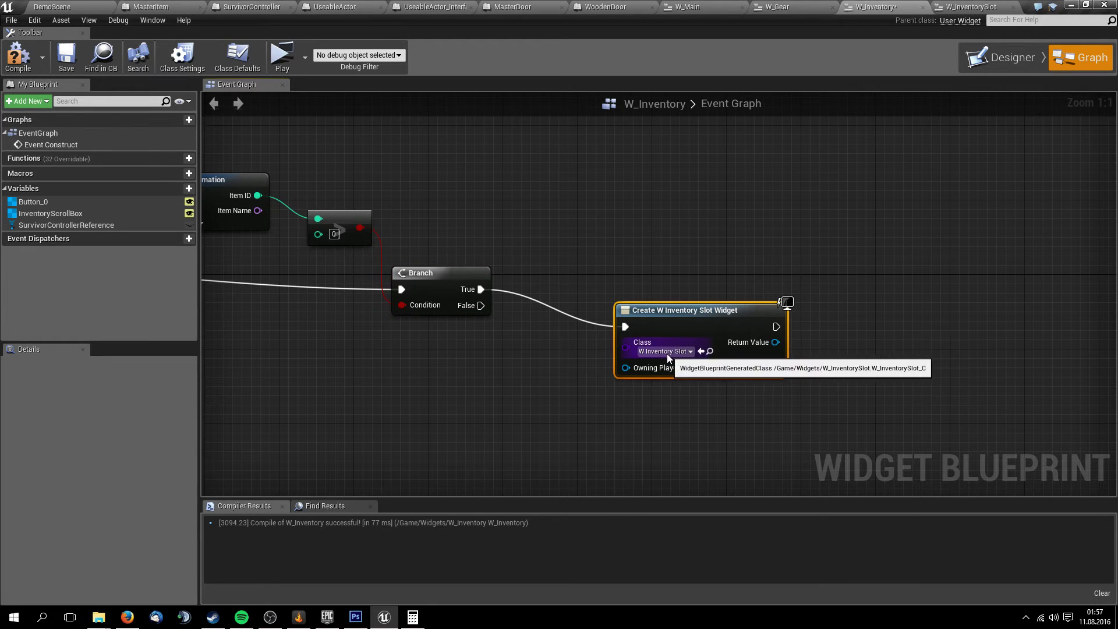
# Switch to the Designer view and bring up the W_InventorySlot blueprint
pyautogui.click(942, 5)
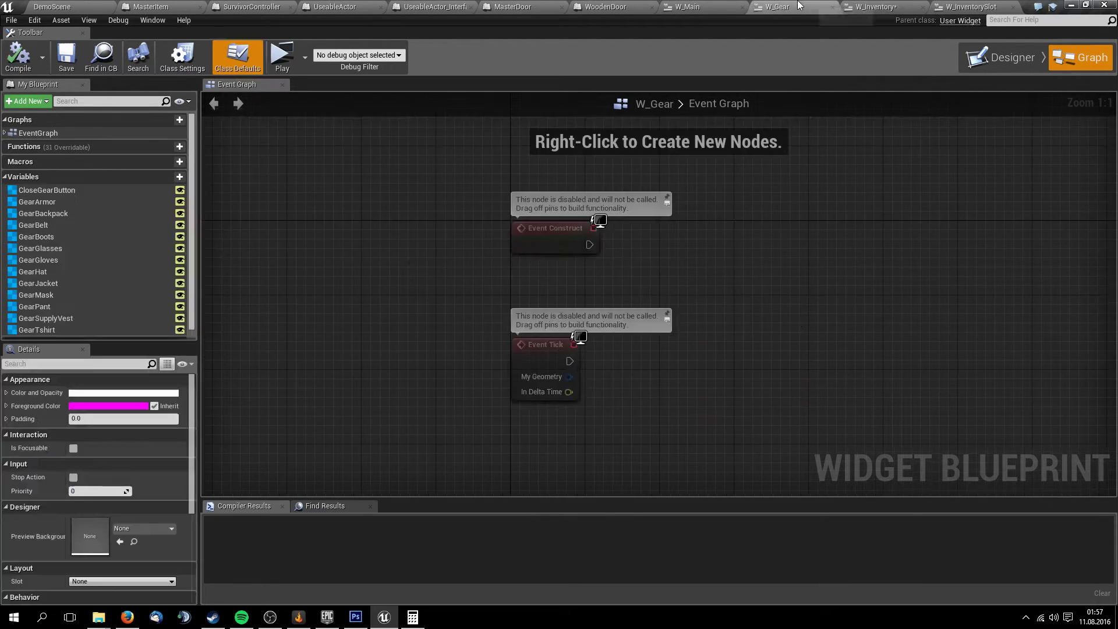
pyautogui.click(880, 6)
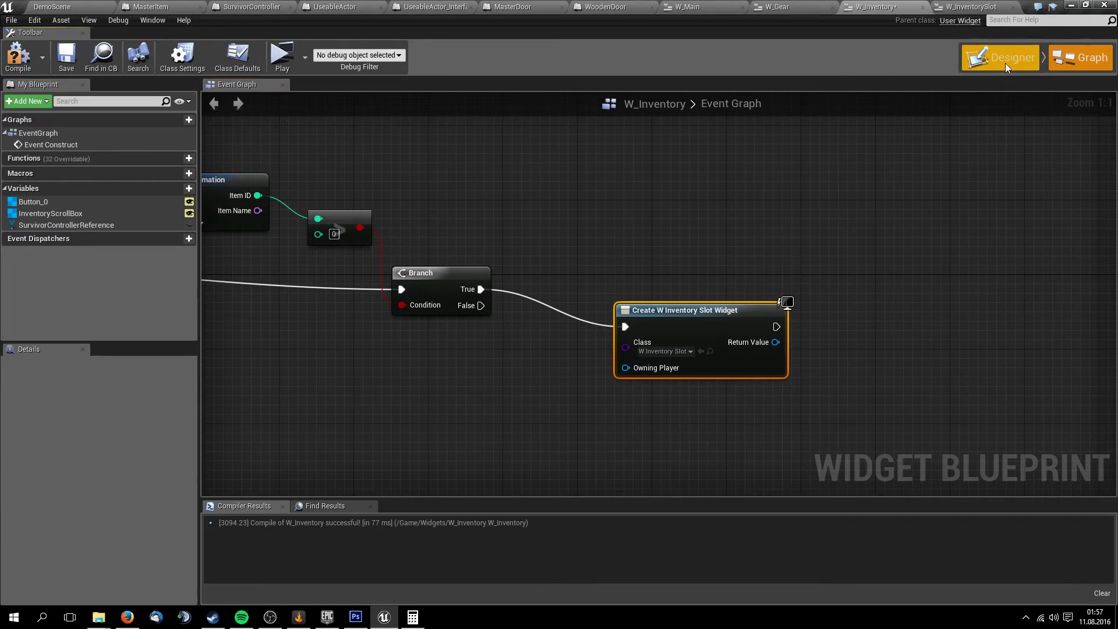
pyautogui.click(1005, 61)
pyautogui.click(971, 6)
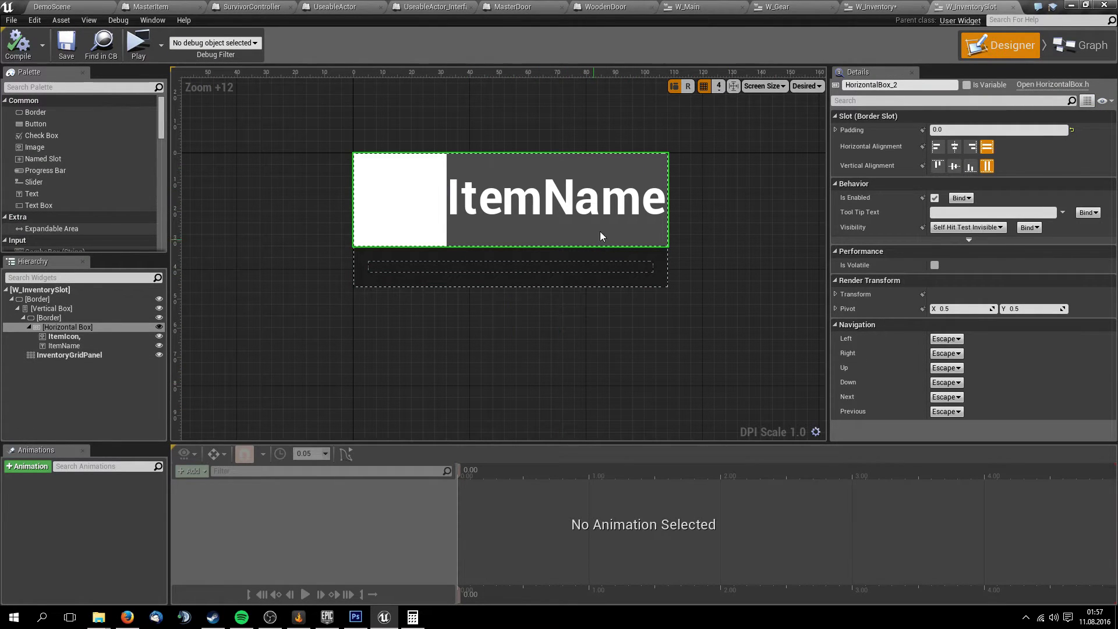
# Keep the ItemIcon widget named ItemIcon and save both widget blueprints
pyautogui.click(879, 7)
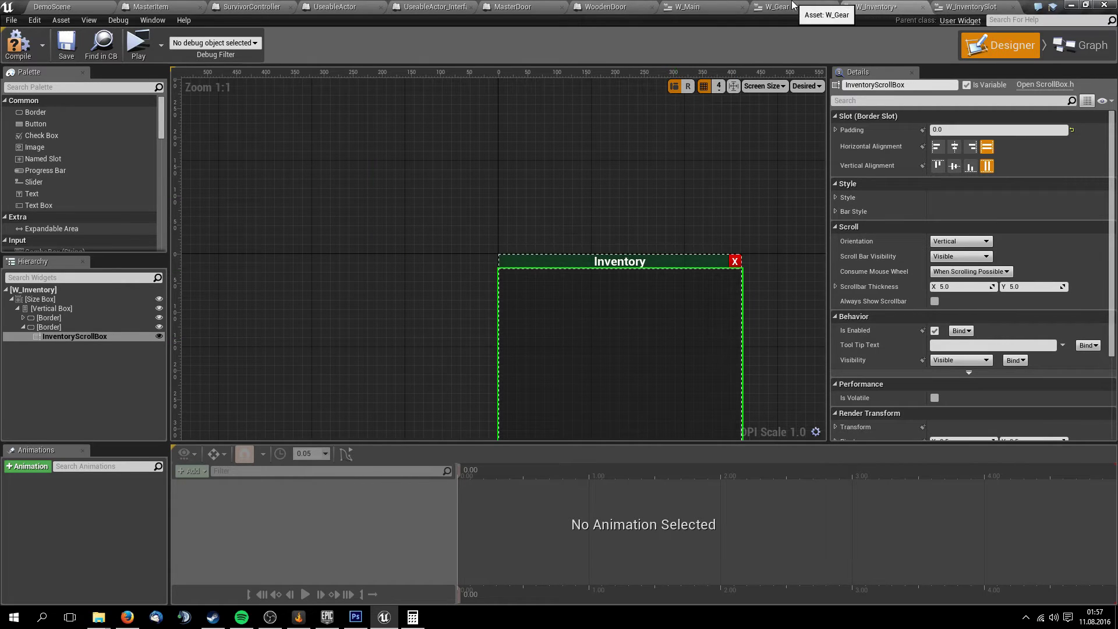
pyautogui.click(971, 7)
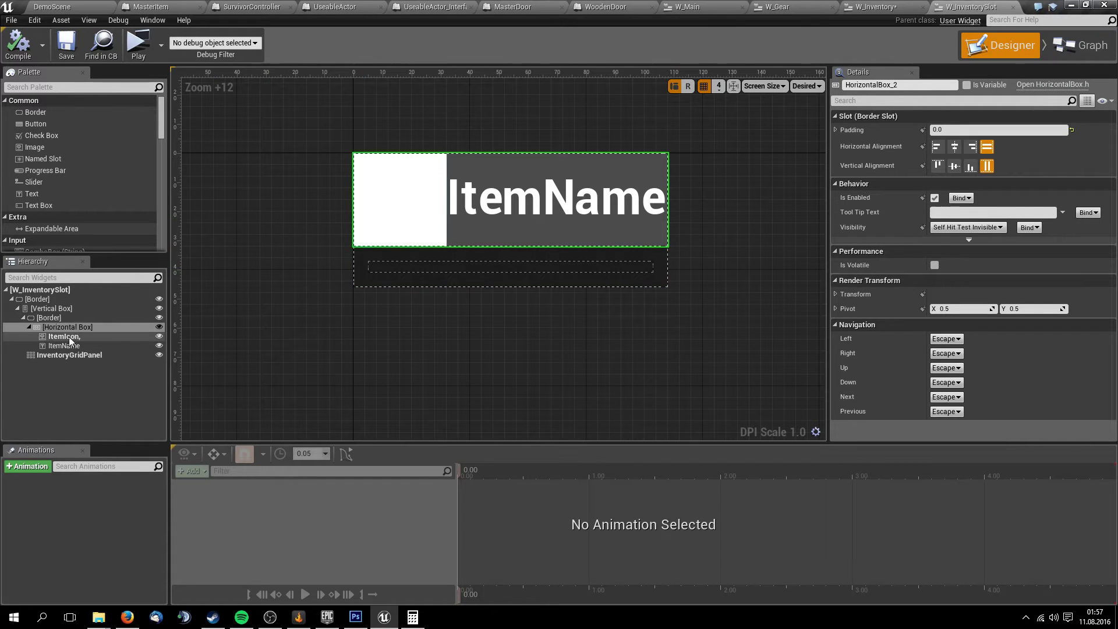
pyautogui.click(103, 337)
pyautogui.click(107, 337)
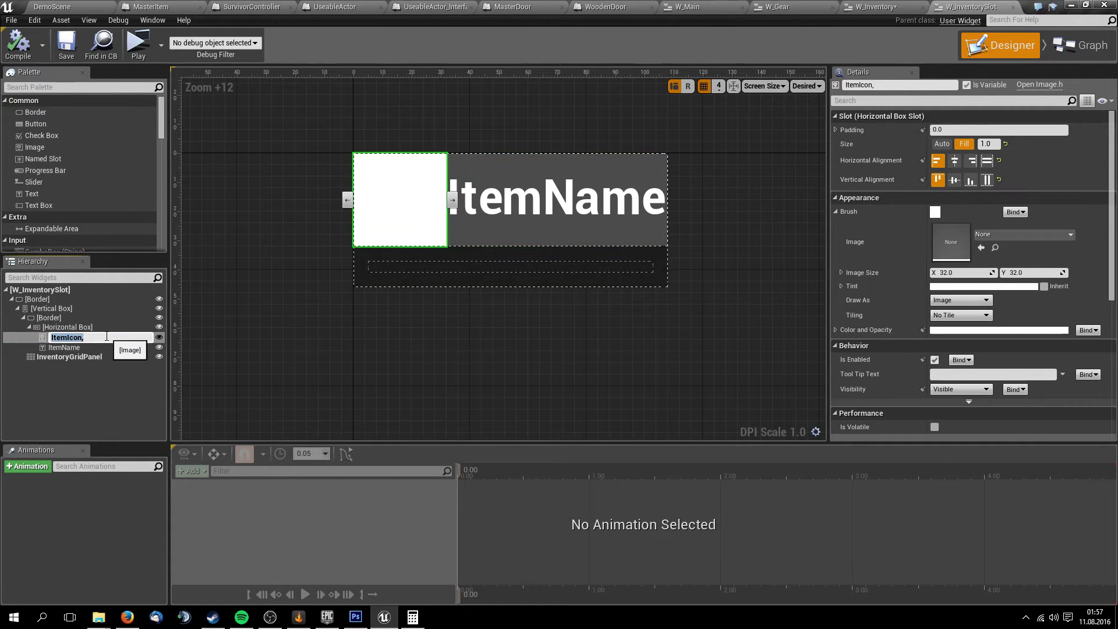
pyautogui.press('Return')
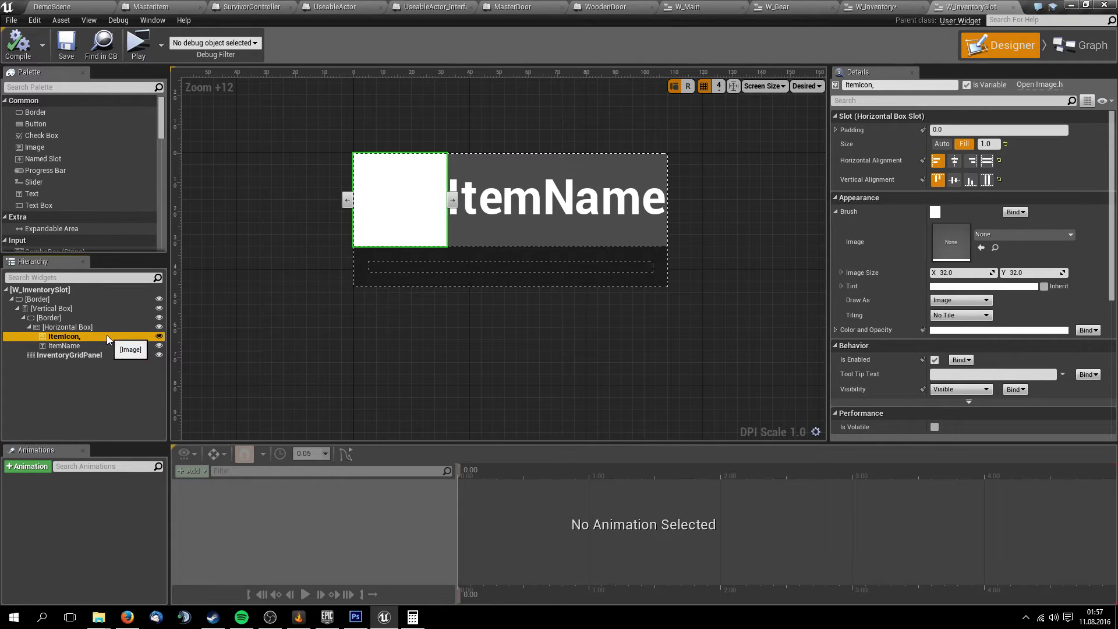
pyautogui.click(93, 337)
pyautogui.write('s')
pyautogui.press('Return')
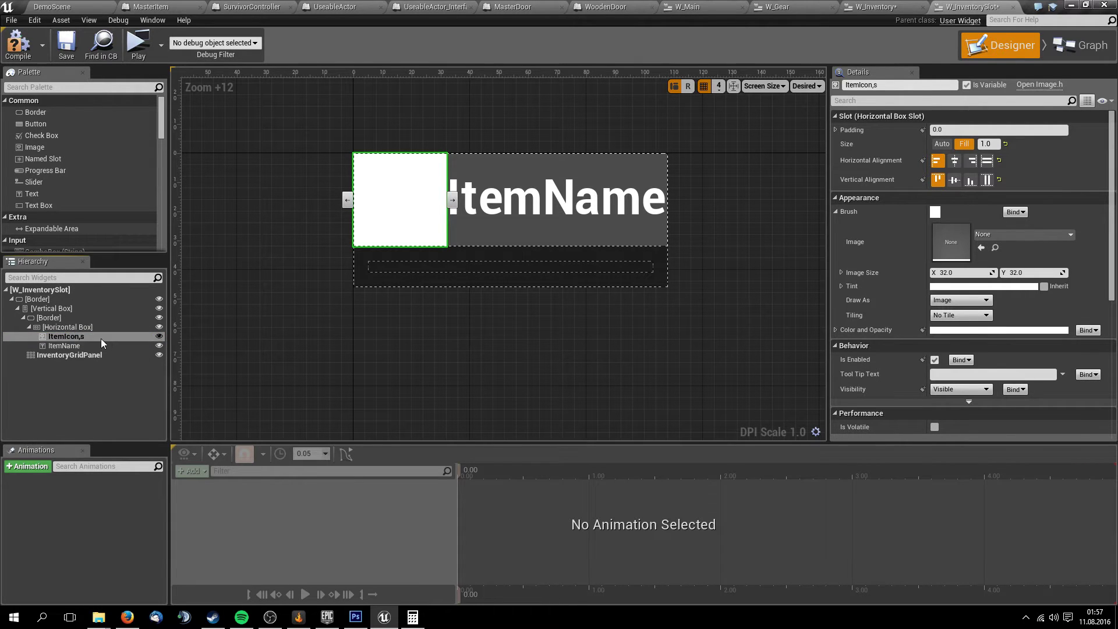
pyautogui.click(105, 337)
pyautogui.press('Return')
pyautogui.hotkey('ctrl', 'shift', 's')
# Look over the W_Gear, W_Main and W_InventorySlot blueprints, selecting the ItemName widget
pyautogui.moveTo(373, 290); pyautogui.dragTo(339, 295, button='right')
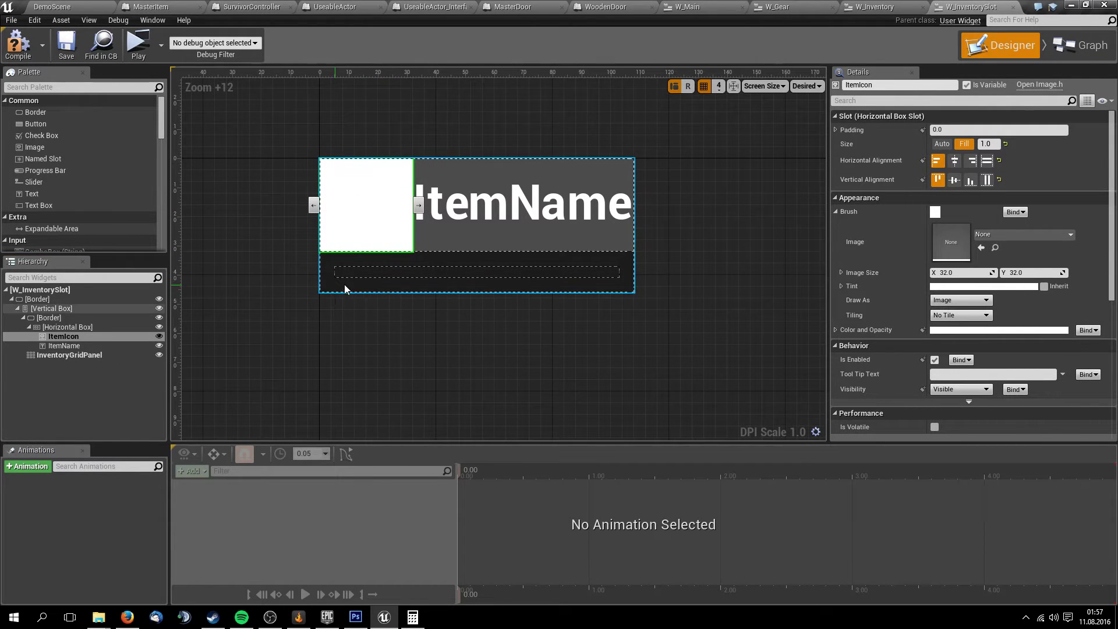
pyautogui.click(873, 7)
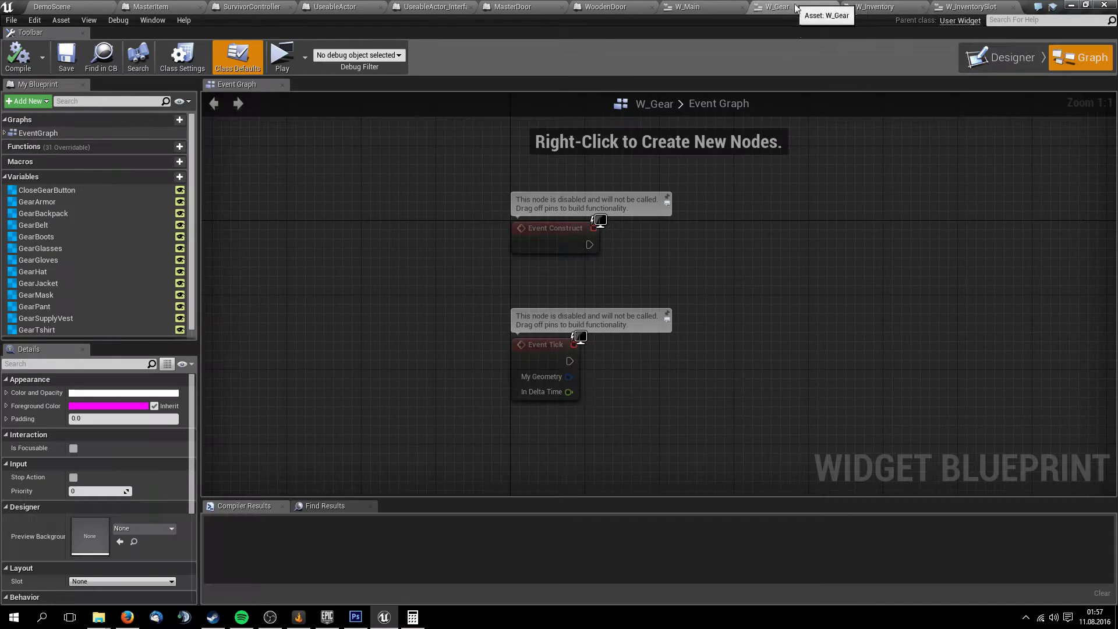
pyautogui.click(803, 7)
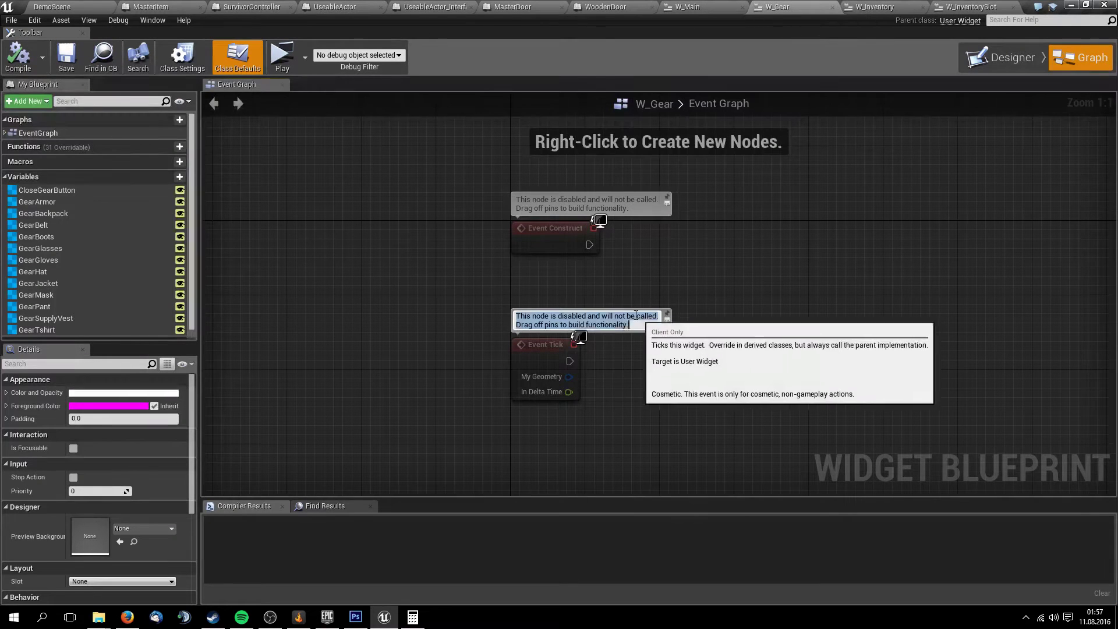
pyautogui.moveTo(686, 270); pyautogui.dragTo(515, 248, button='right')
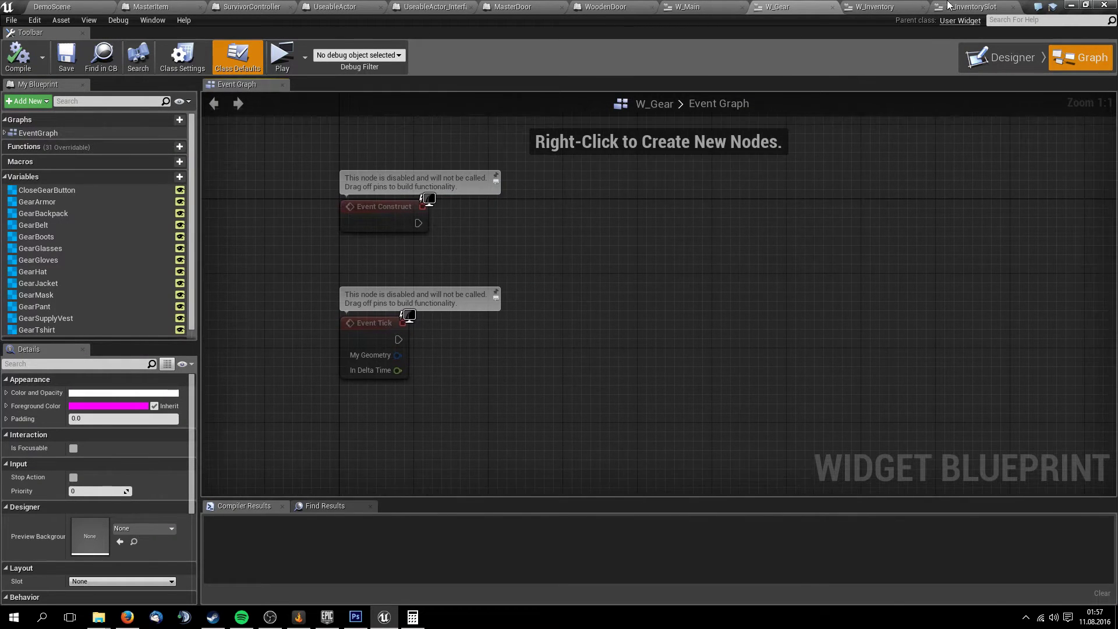
pyautogui.click(687, 6)
pyautogui.moveTo(616, 291); pyautogui.dragTo(640, 278, button='right')
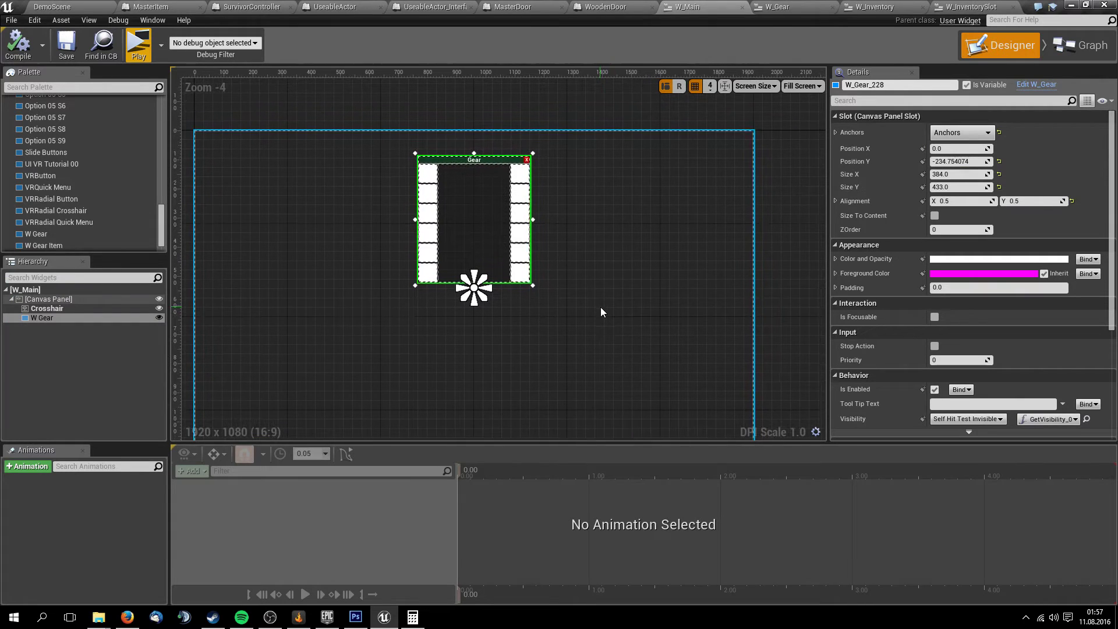
pyautogui.click(972, 7)
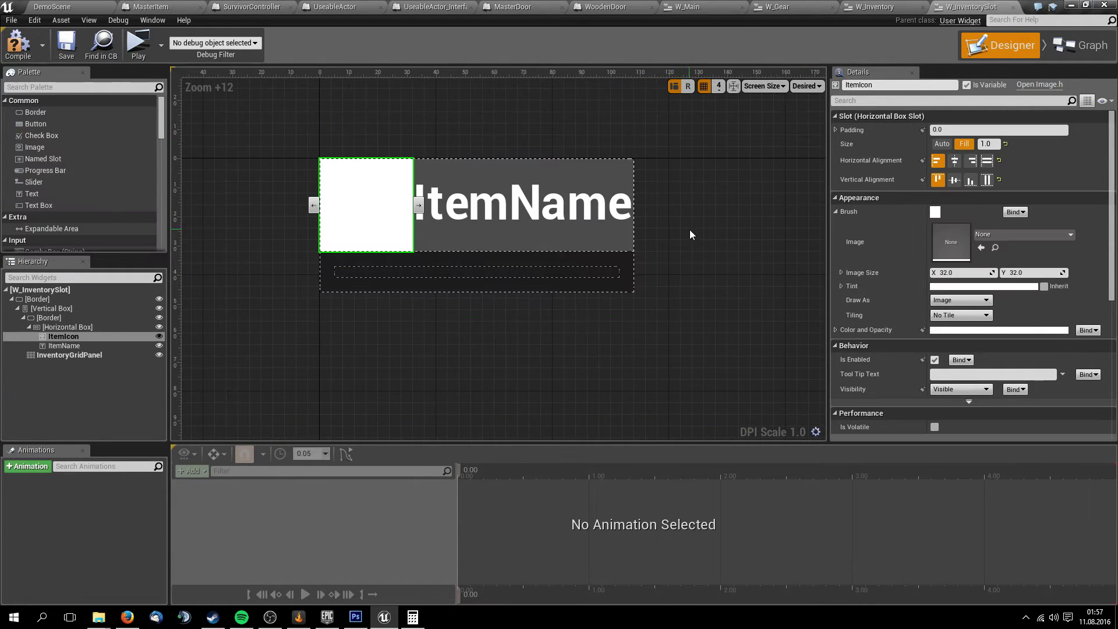
pyautogui.moveTo(689, 235)
pyautogui.mouseDown(button='right')
pyautogui.moveTo(678, 228)
pyautogui.moveTo(672, 243)
pyautogui.mouseUp(button='right')
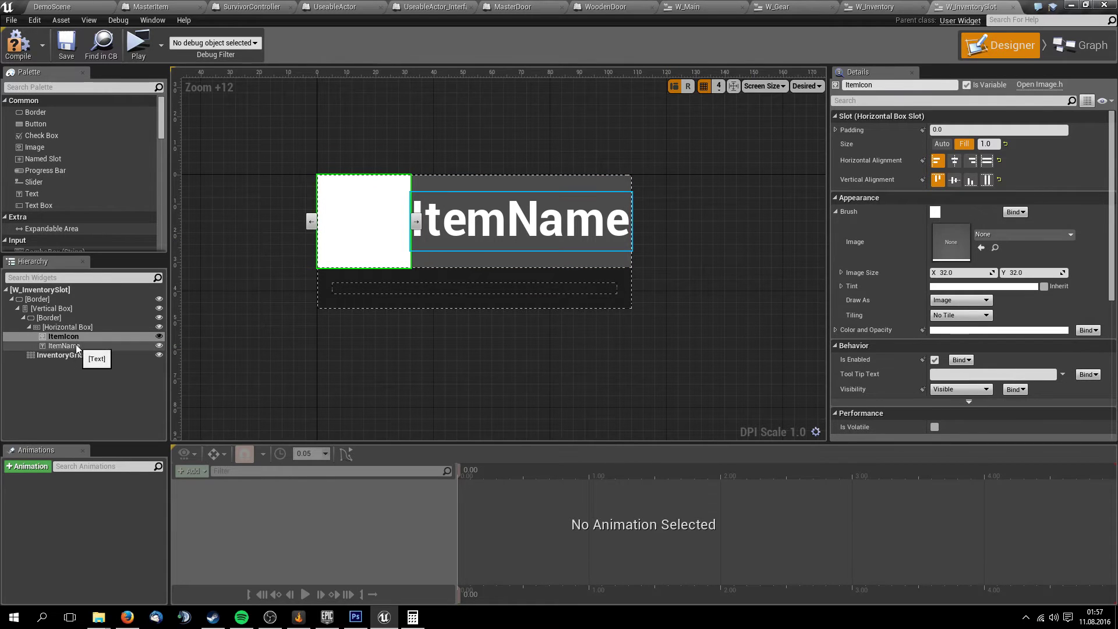
pyautogui.click(74, 346)
# Return to the W_Inventory blueprint and show its event graph
pyautogui.click(841, 8)
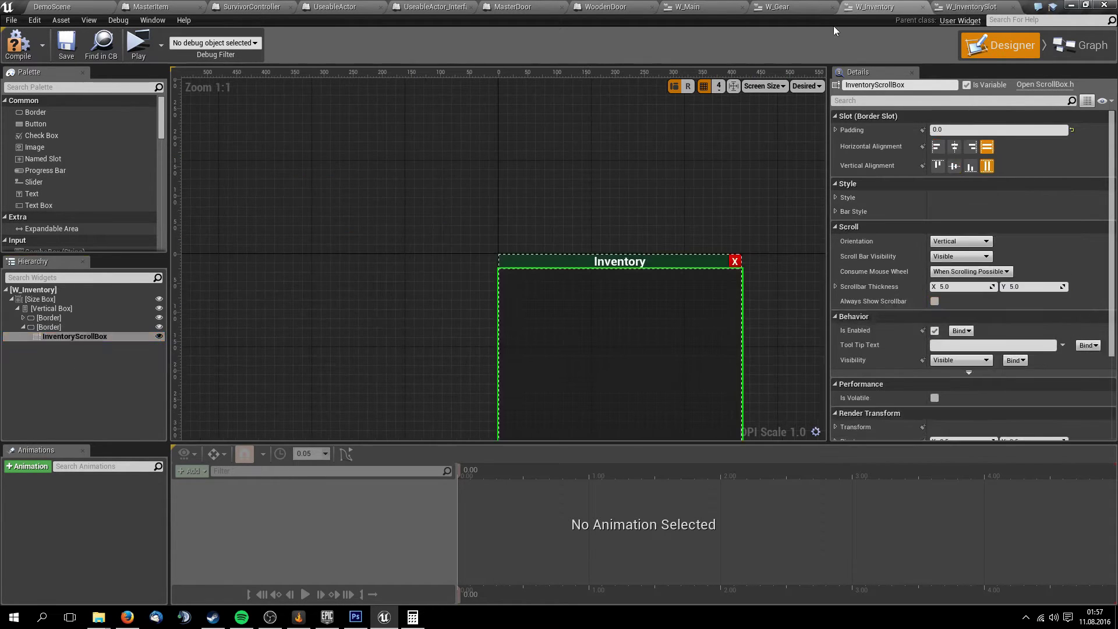
pyautogui.click(776, 7)
pyautogui.click(874, 7)
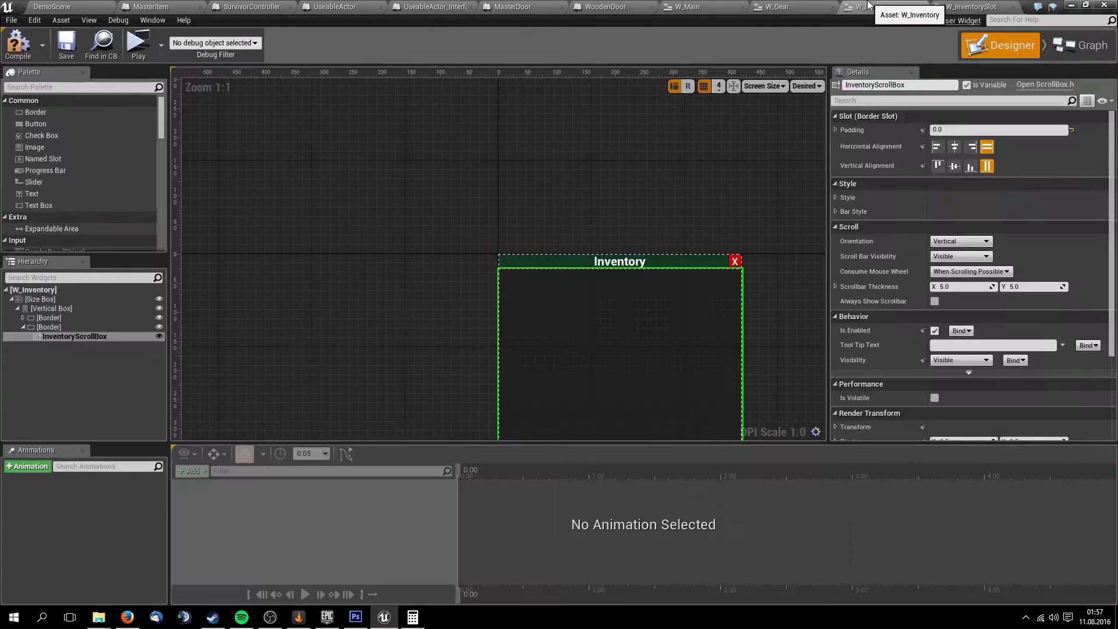
pyautogui.click(1080, 57)
# Add a Set ItemIcon node wired from the Create W Inventory Slot Widget's Return Value
pyautogui.moveTo(516, 172); pyautogui.dragTo(421, 205, button='right')
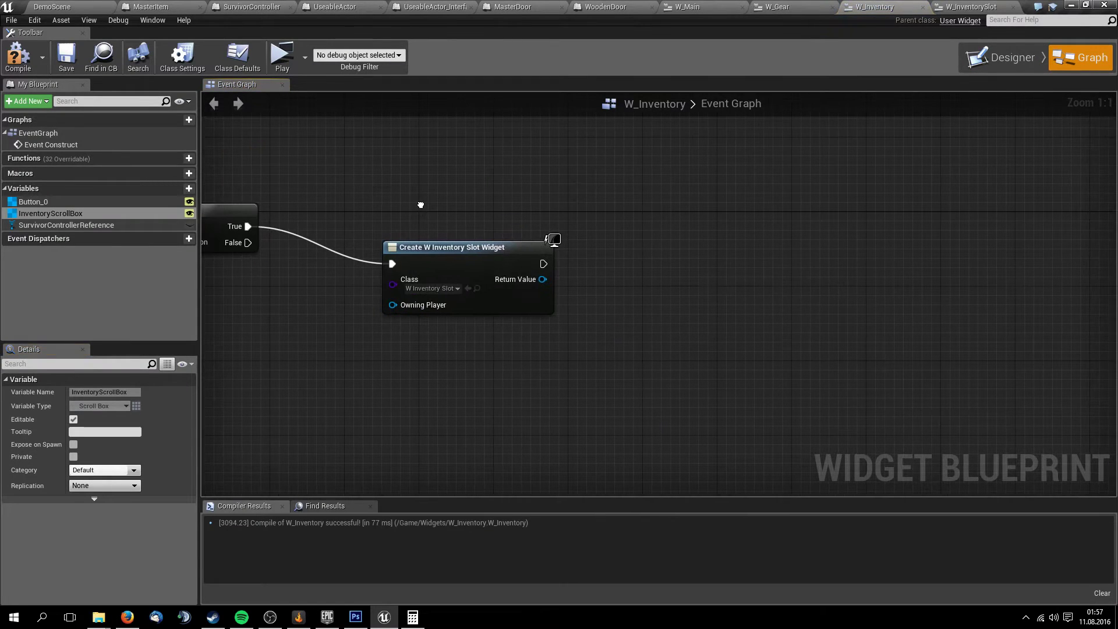
pyautogui.click(477, 262)
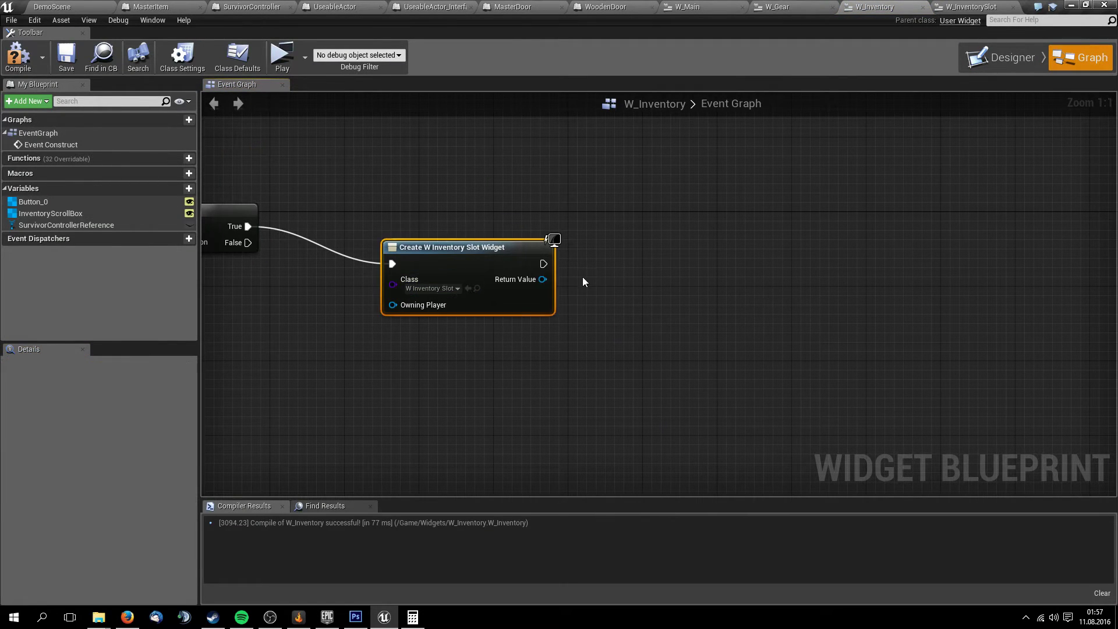
pyautogui.moveTo(313, 189); pyautogui.dragTo(342, 215, button='right')
pyautogui.moveTo(735, 386); pyautogui.dragTo(735, 387)
pyautogui.moveTo(648, 381); pyautogui.dragTo(495, 361, button='right')
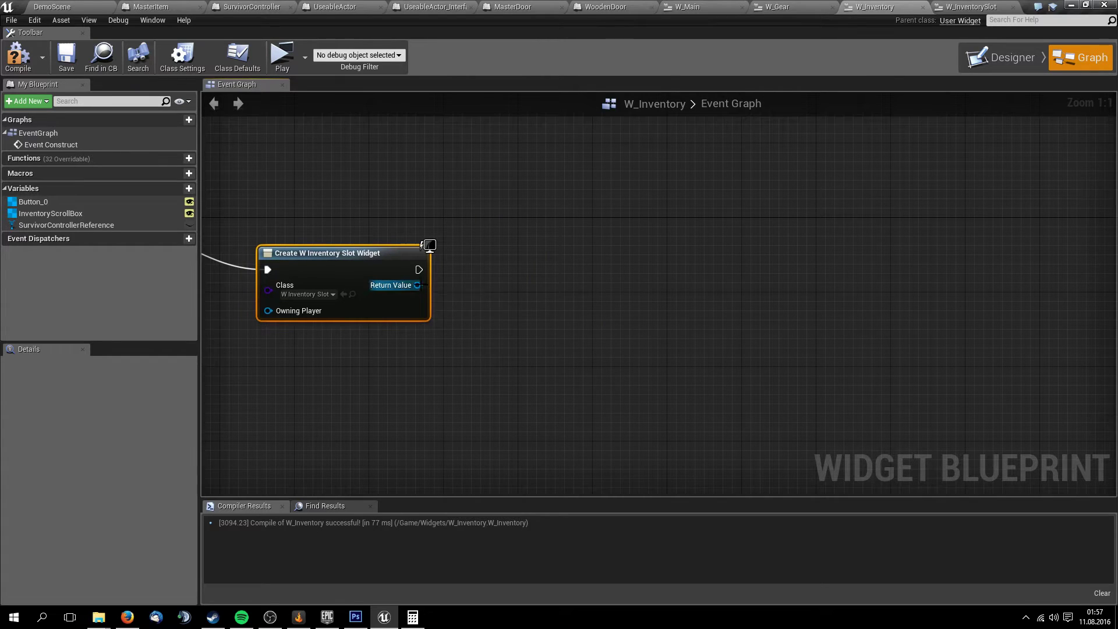
pyautogui.moveTo(418, 284); pyautogui.dragTo(511, 306)
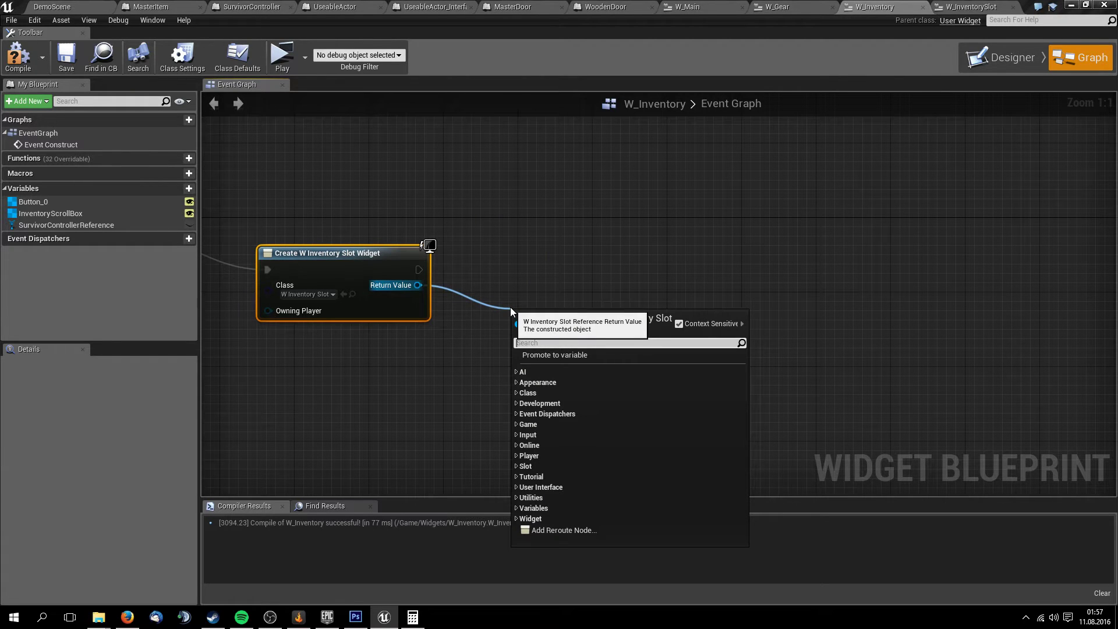
pyautogui.write('set i')
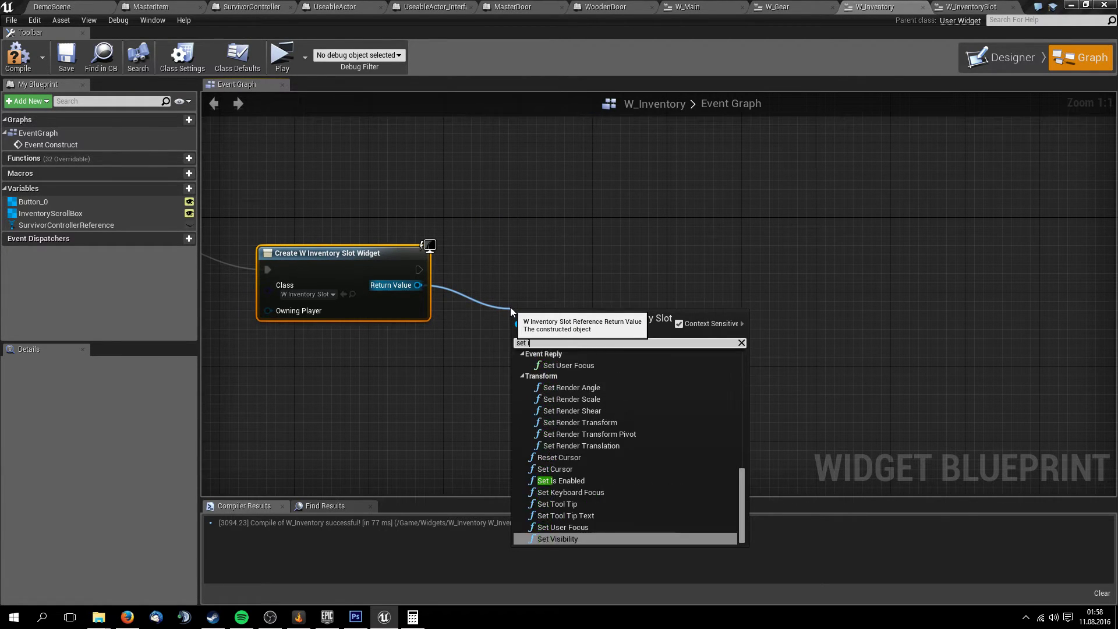
pyautogui.write('te')
pyautogui.press('Return')
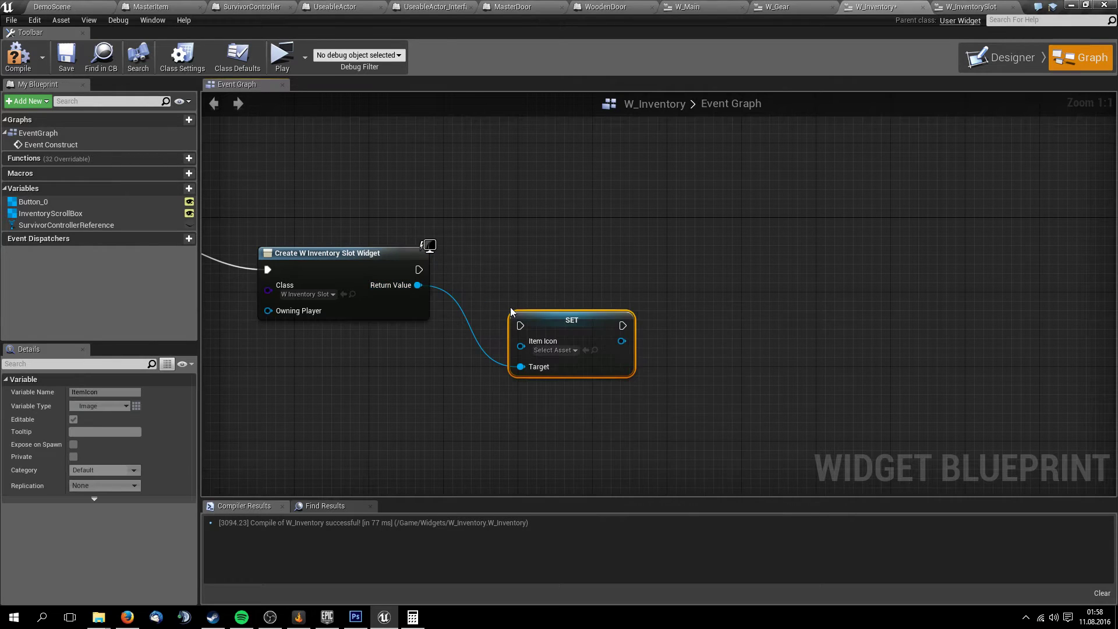
# Pull another wire from Return Value and search for 'set item name'
pyautogui.moveTo(418, 285); pyautogui.dragTo(517, 453)
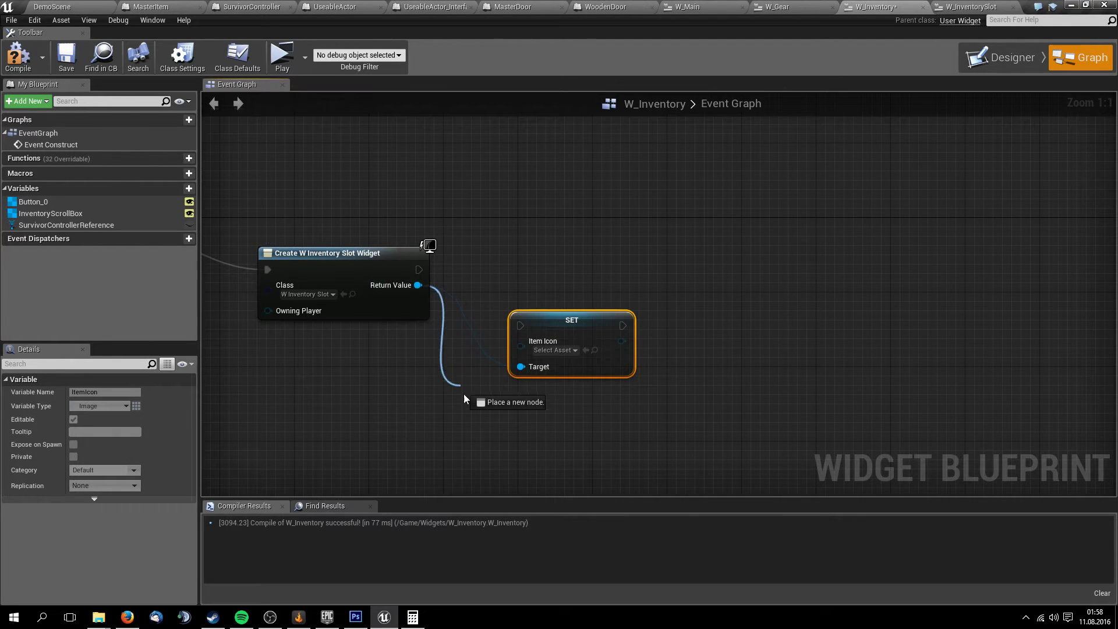
pyautogui.write('set item')
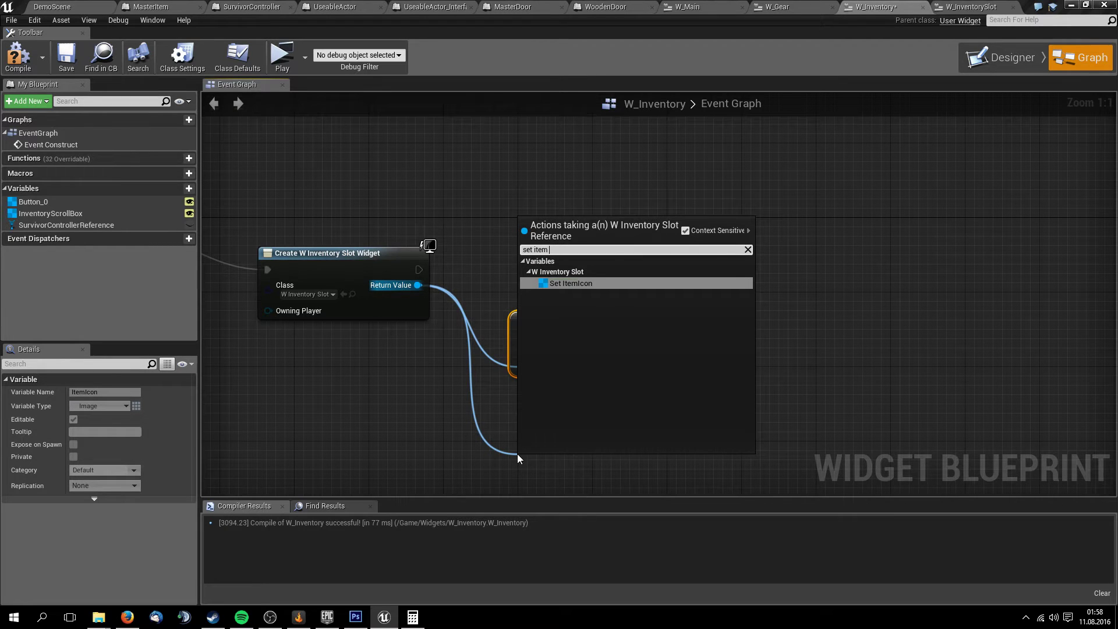
pyautogui.press('BackSpace')
pyautogui.press('BackSpace')
pyautogui.press('BackSpace')
pyautogui.press('BackSpace')
pyautogui.write('name')
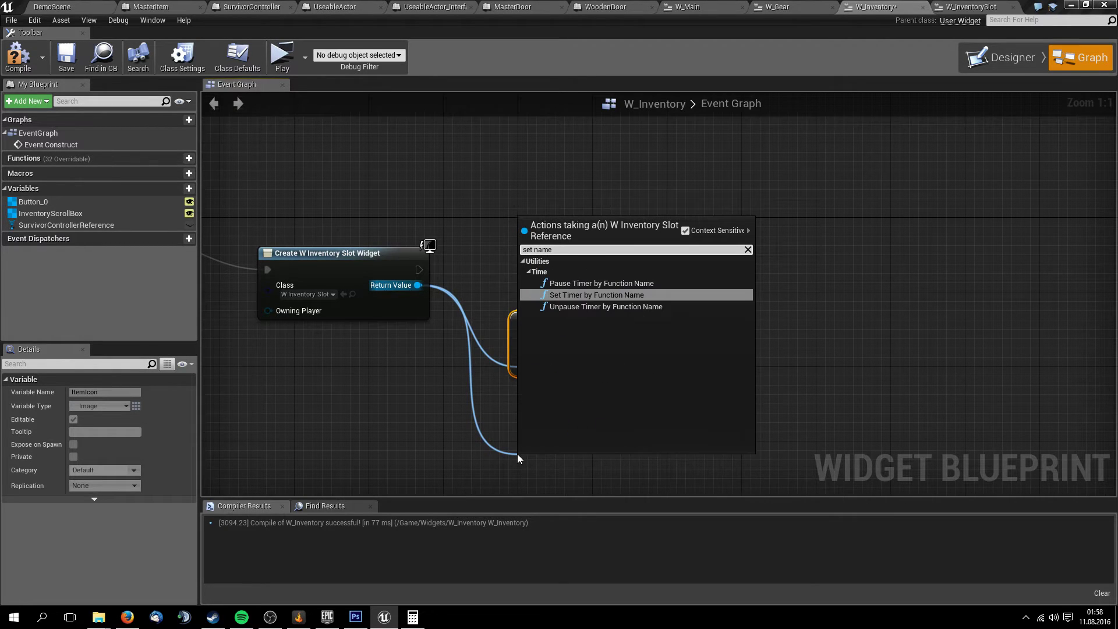
# Go back to W_InventorySlot's layout and select the ItemName text widget
pyautogui.click(971, 7)
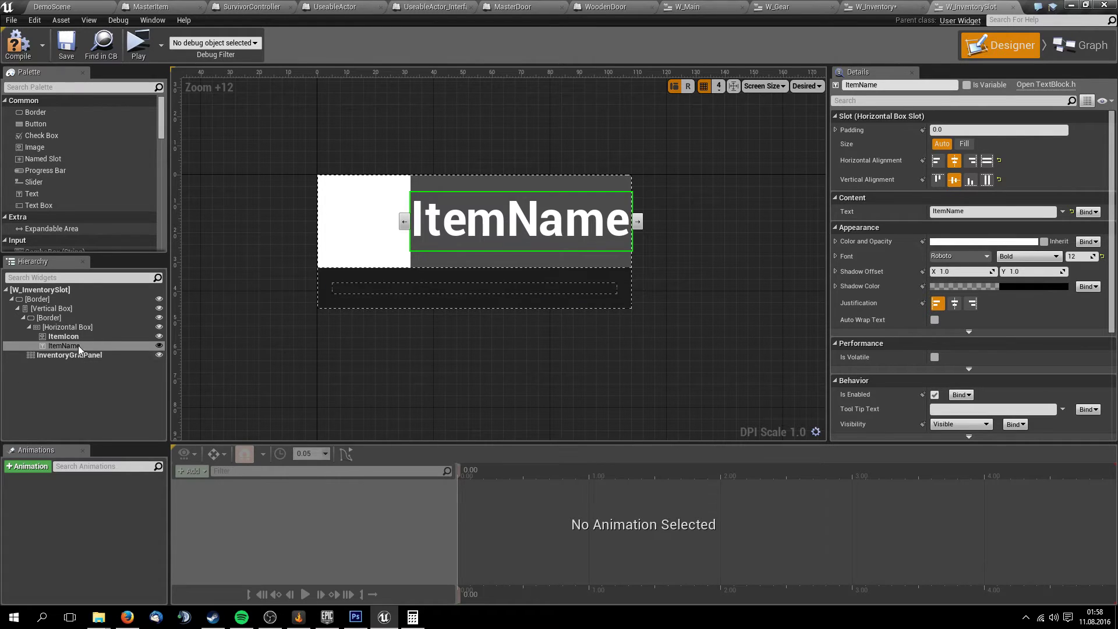
pyautogui.click(123, 338)
pyautogui.click(106, 348)
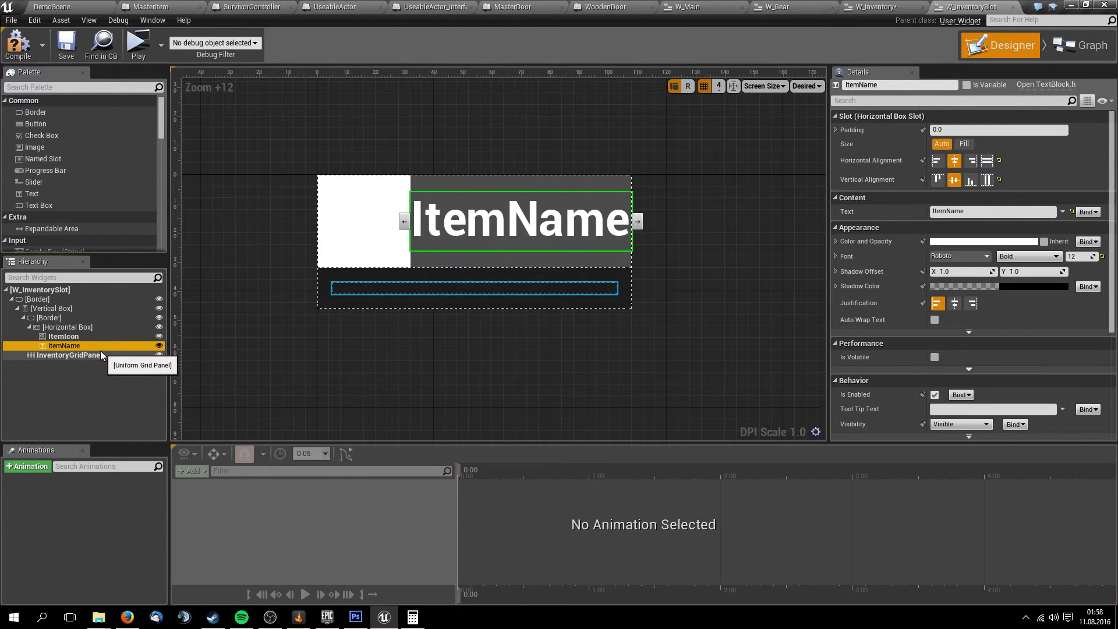
# Inspect the ItemIcon and ItemName widgets in W_InventorySlot, then move to its event graph
pyautogui.click(92, 336)
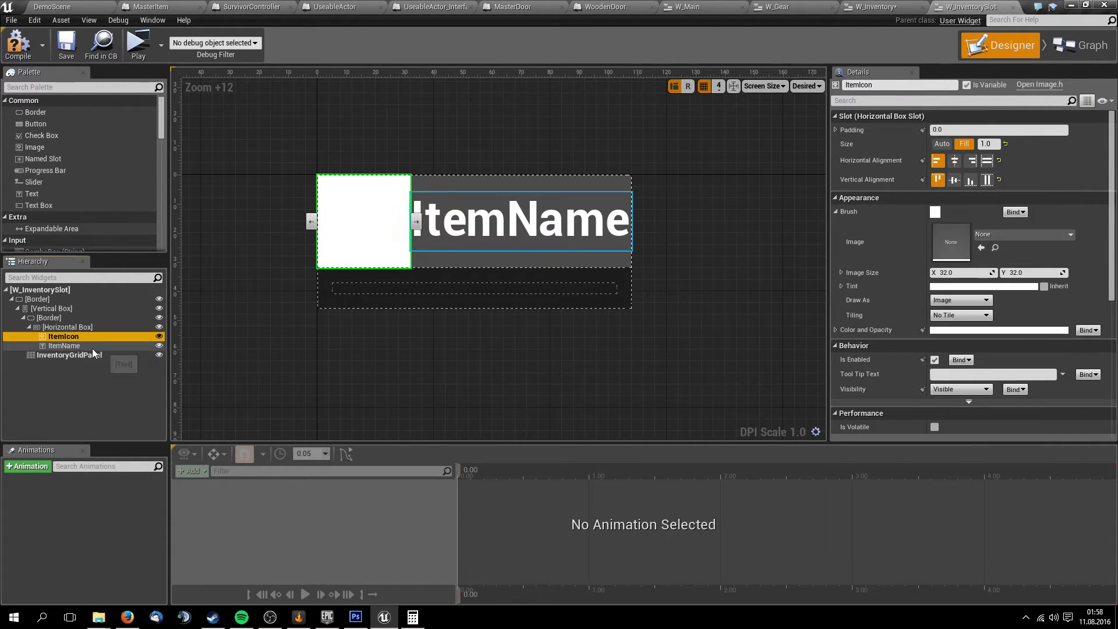
pyautogui.click(92, 346)
pyautogui.click(1078, 46)
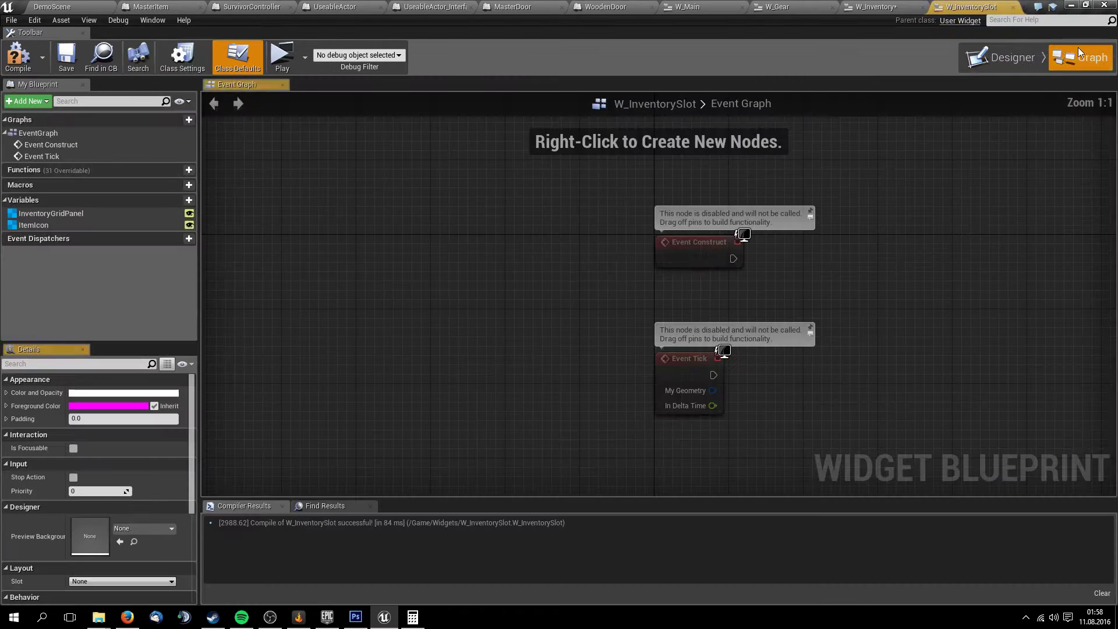
pyautogui.click(1004, 55)
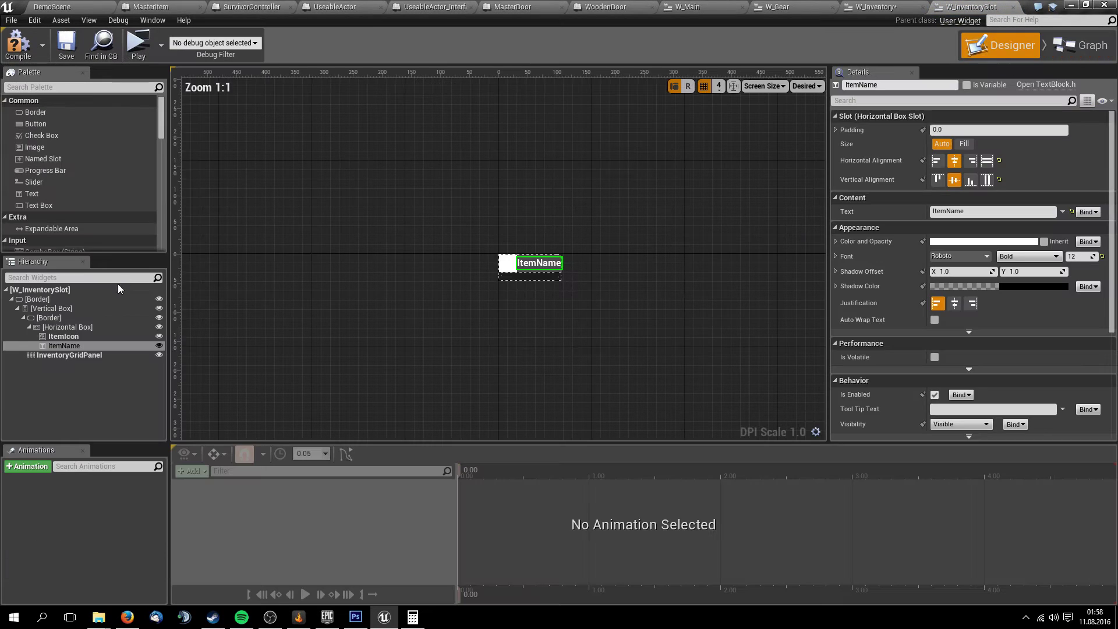
pyautogui.click(67, 336)
pyautogui.click(73, 346)
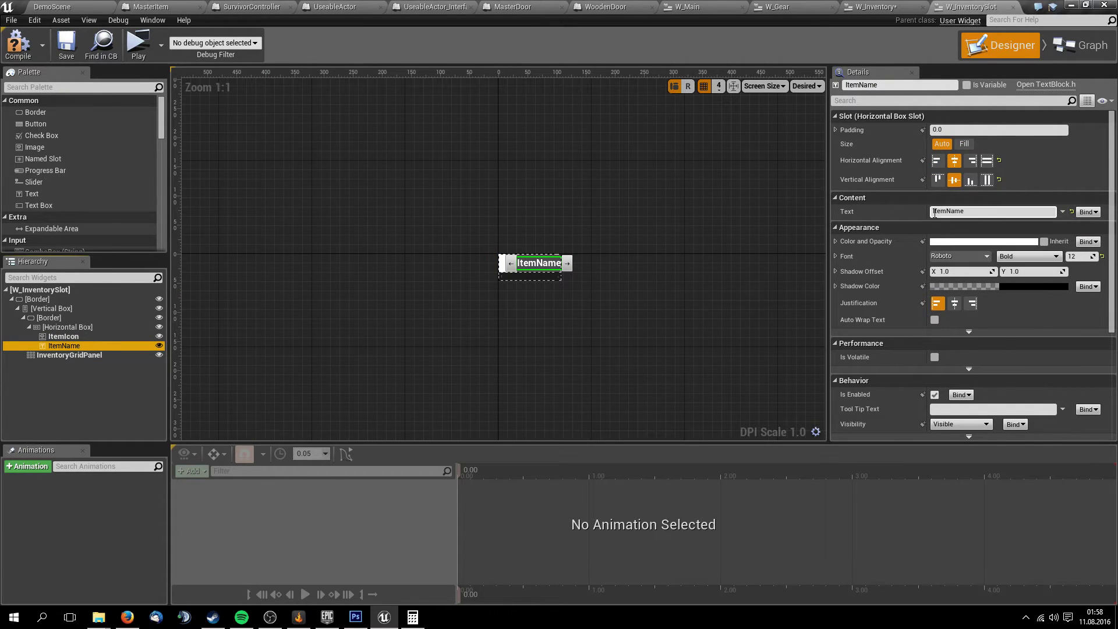
pyautogui.press('Up')
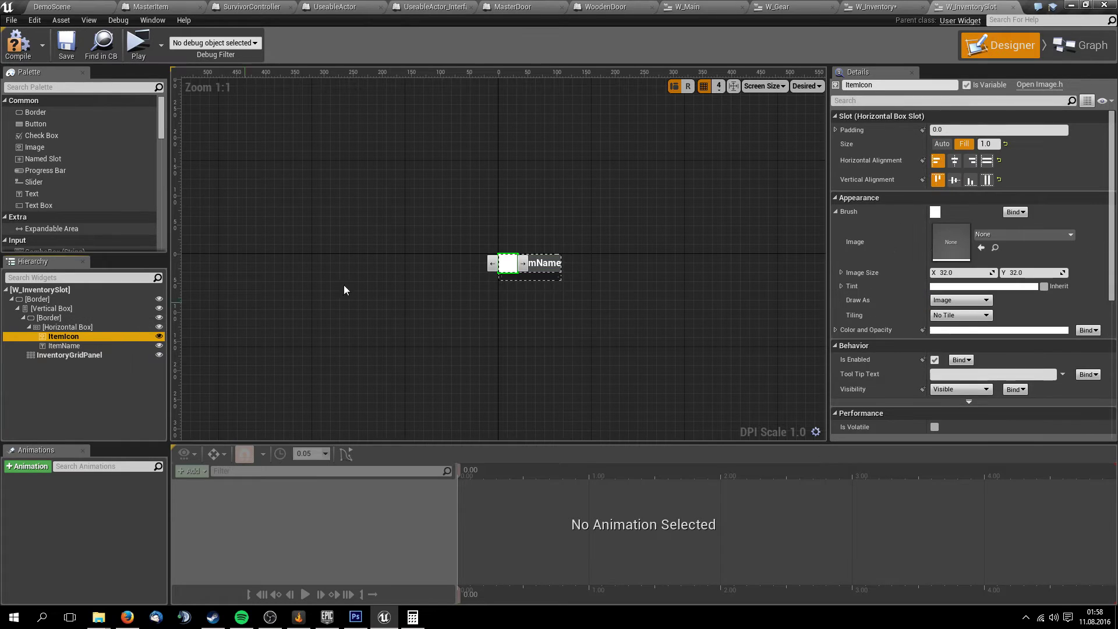
pyautogui.click(1082, 46)
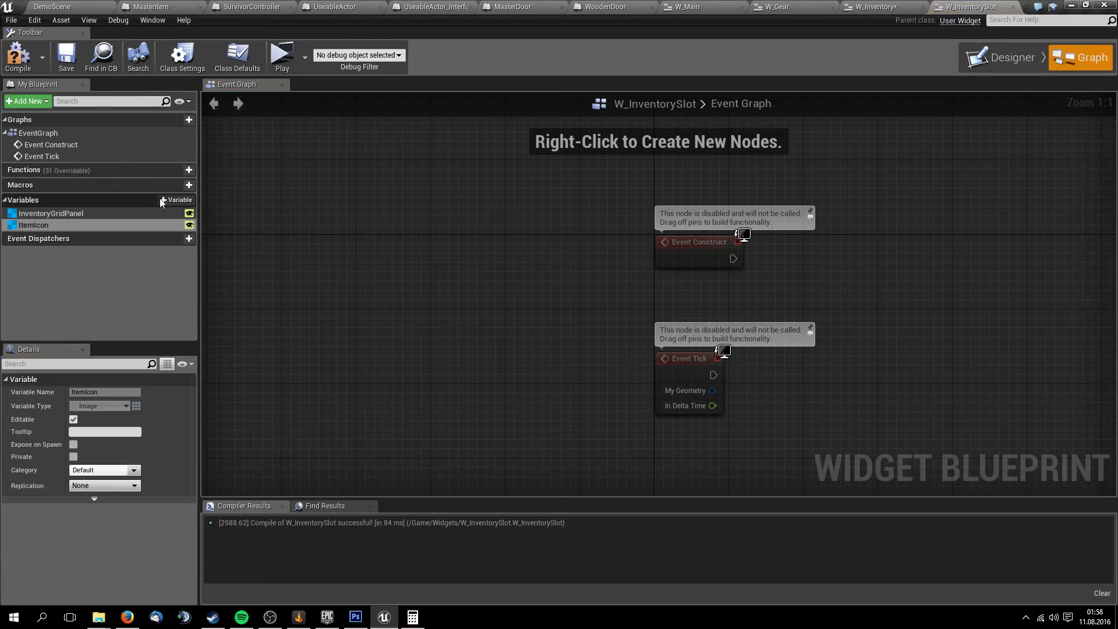
# Add a TempIcon variable of type Texture 2D
pyautogui.click(188, 200)
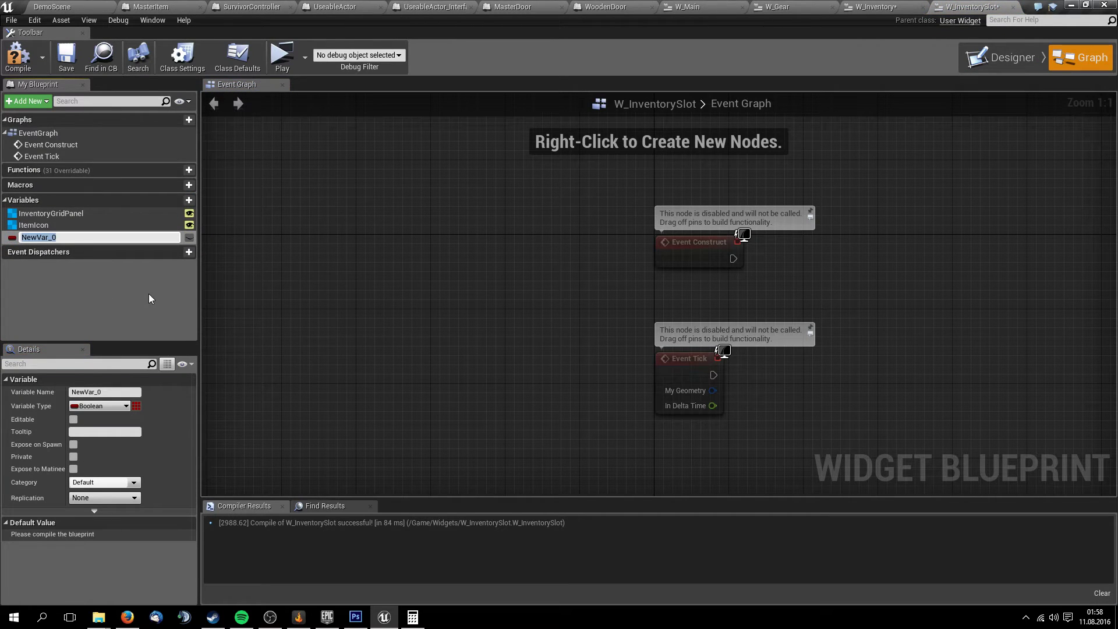
pyautogui.write('Templ')
pyautogui.write('Icon')
pyautogui.press('Return')
pyautogui.click(107, 407)
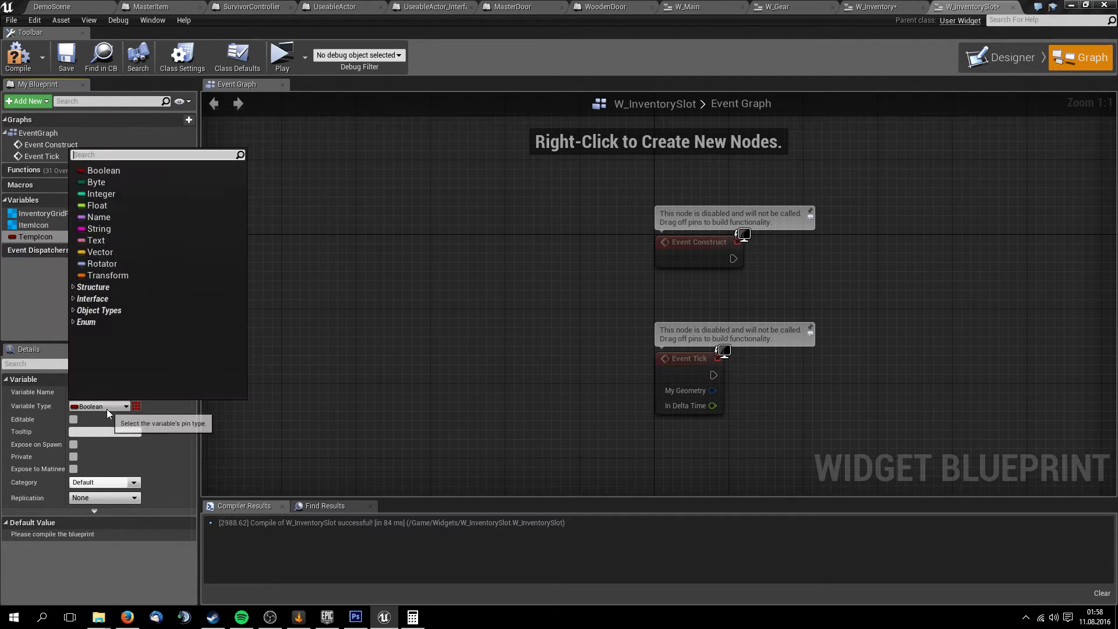
pyautogui.write('texture')
pyautogui.press('Down')
pyautogui.press('Down')
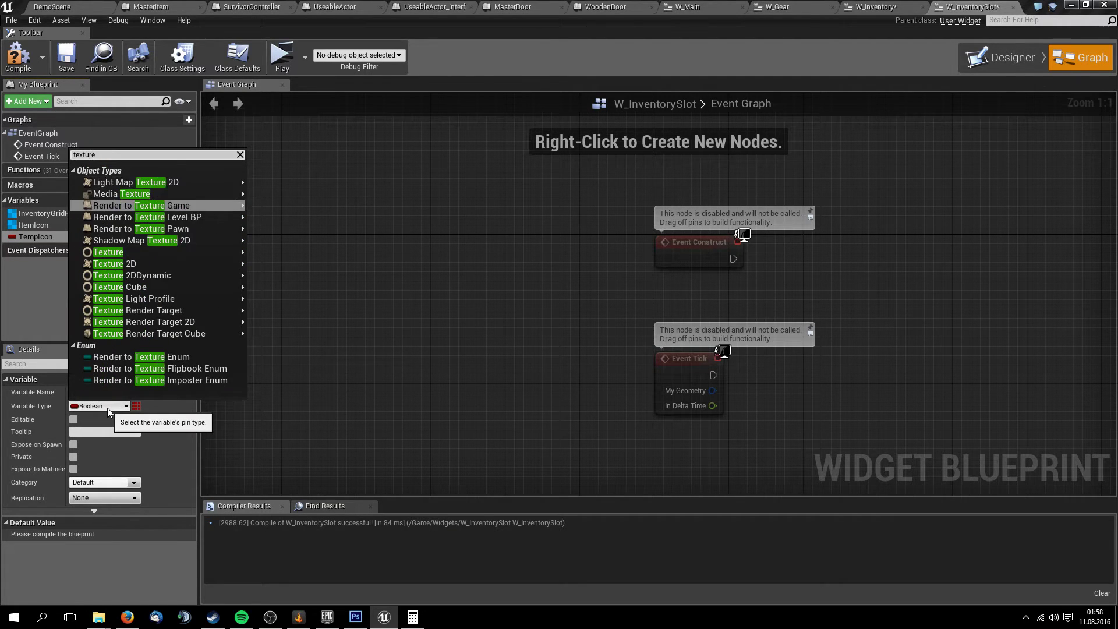
pyautogui.press('Down')
pyautogui.press('Down')
pyautogui.press('Down')
pyautogui.press('Down')
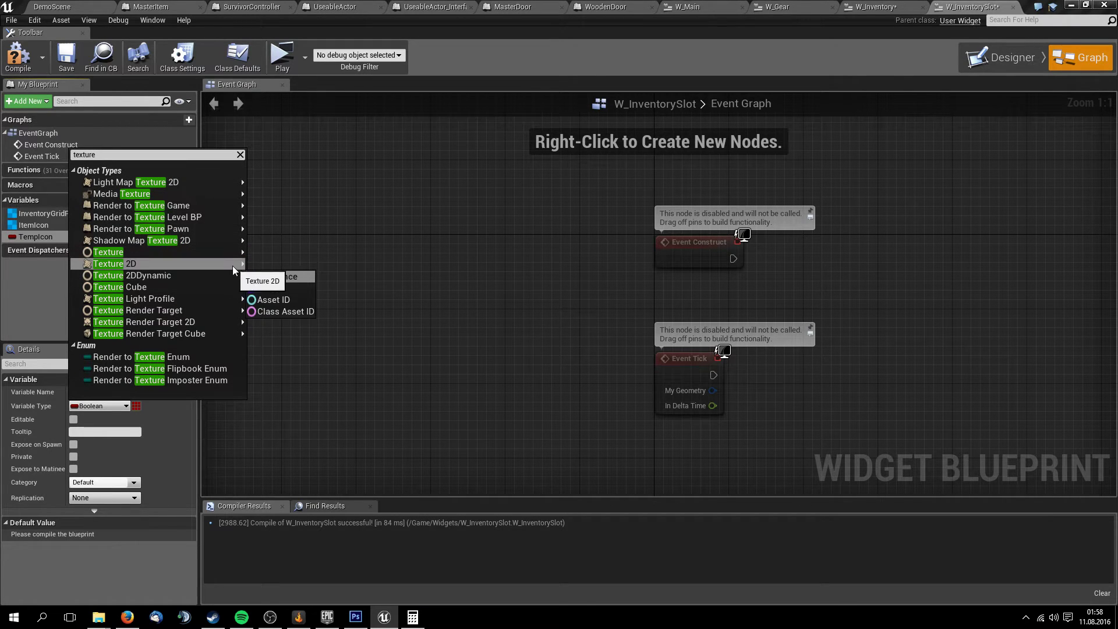
pyautogui.click(256, 263)
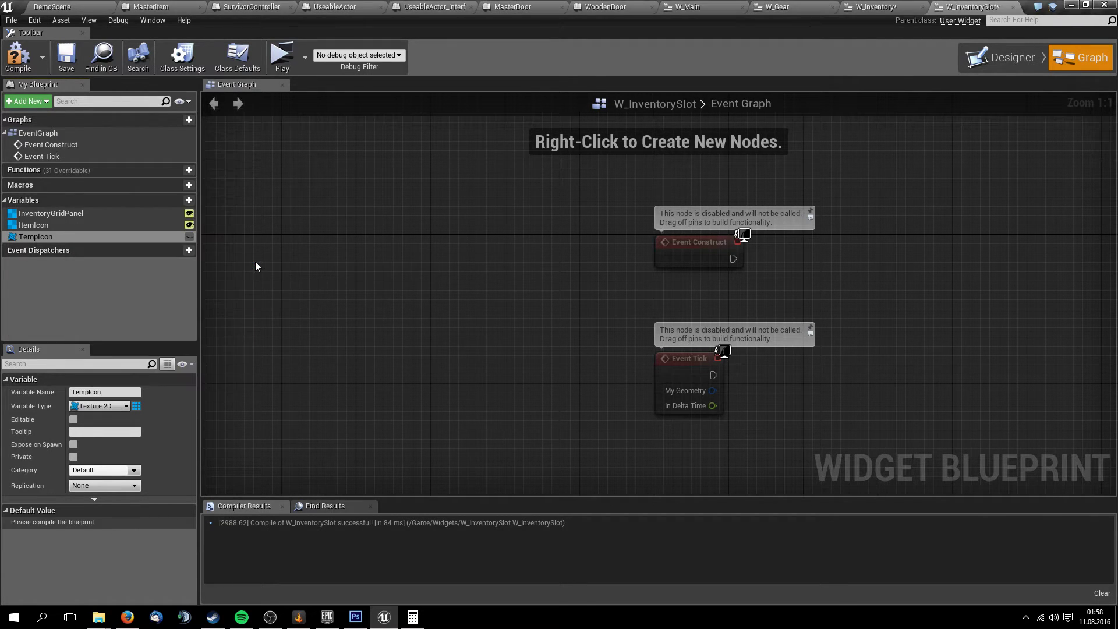
# Add a TempName variable, make TempIcon and TempName instance-editable, and compile
pyautogui.click(172, 200)
pyautogui.write('Temp')
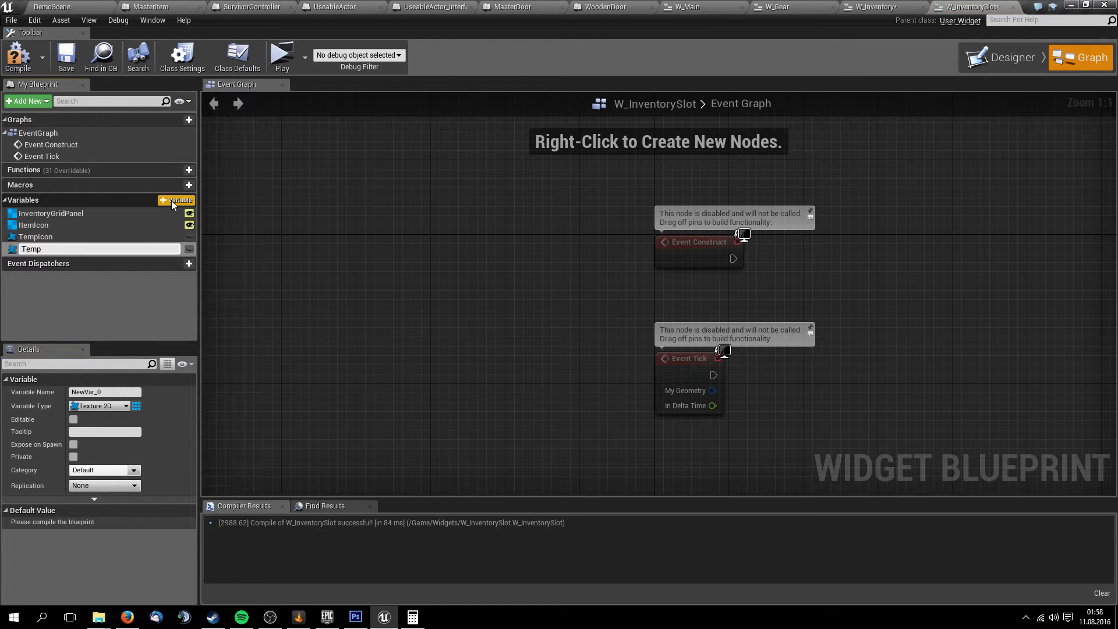
pyautogui.write('Name')
pyautogui.press('Return')
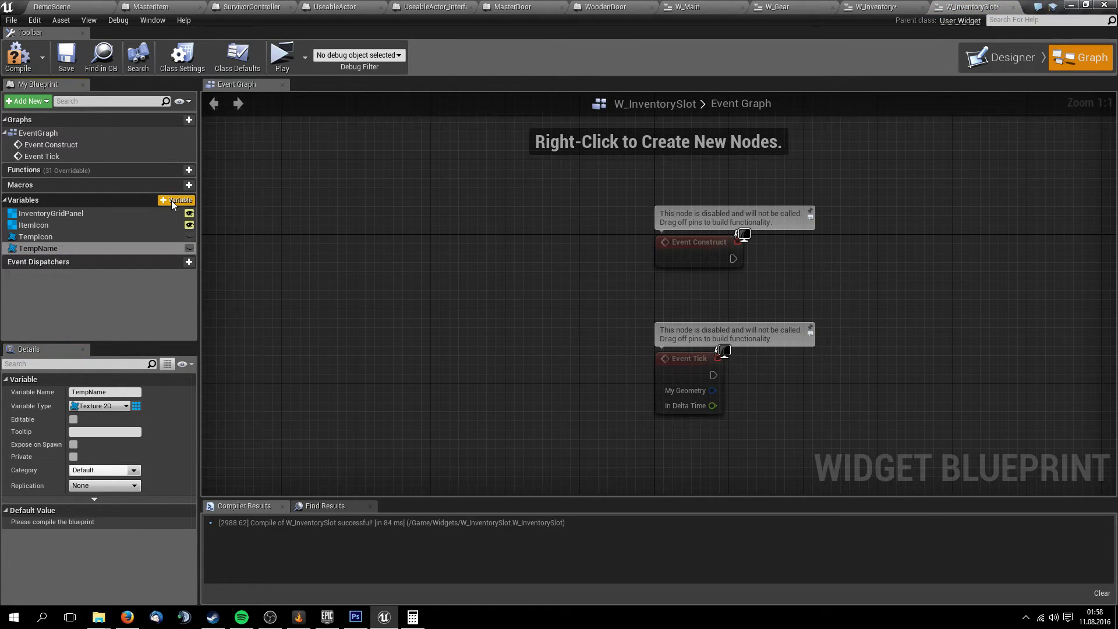
pyautogui.click(188, 237)
pyautogui.click(188, 248)
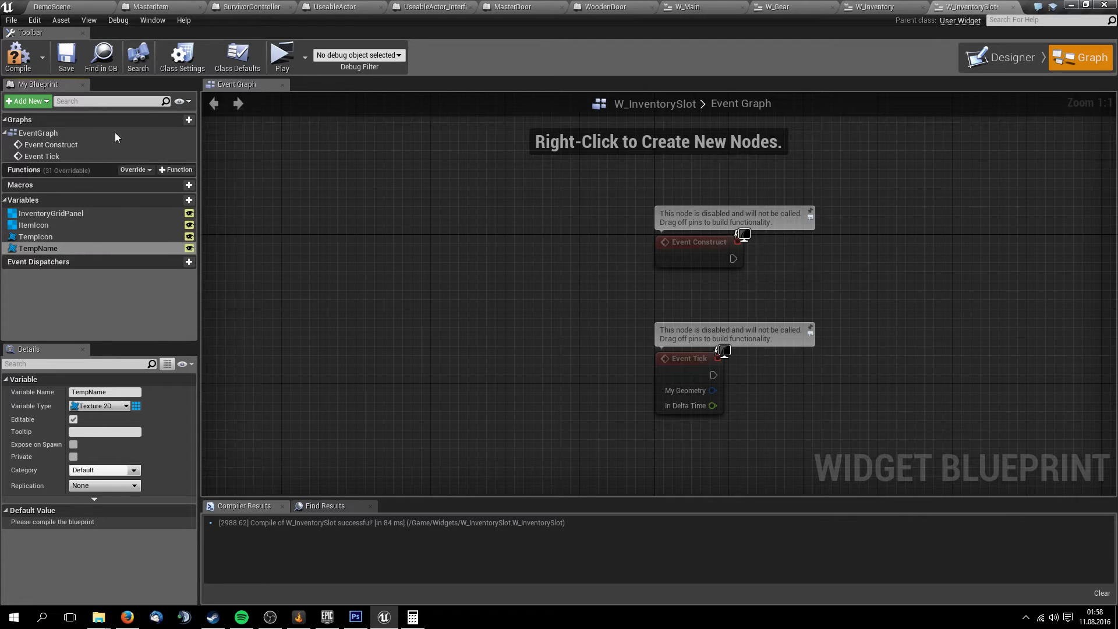
pyautogui.click(17, 55)
pyautogui.click(82, 249)
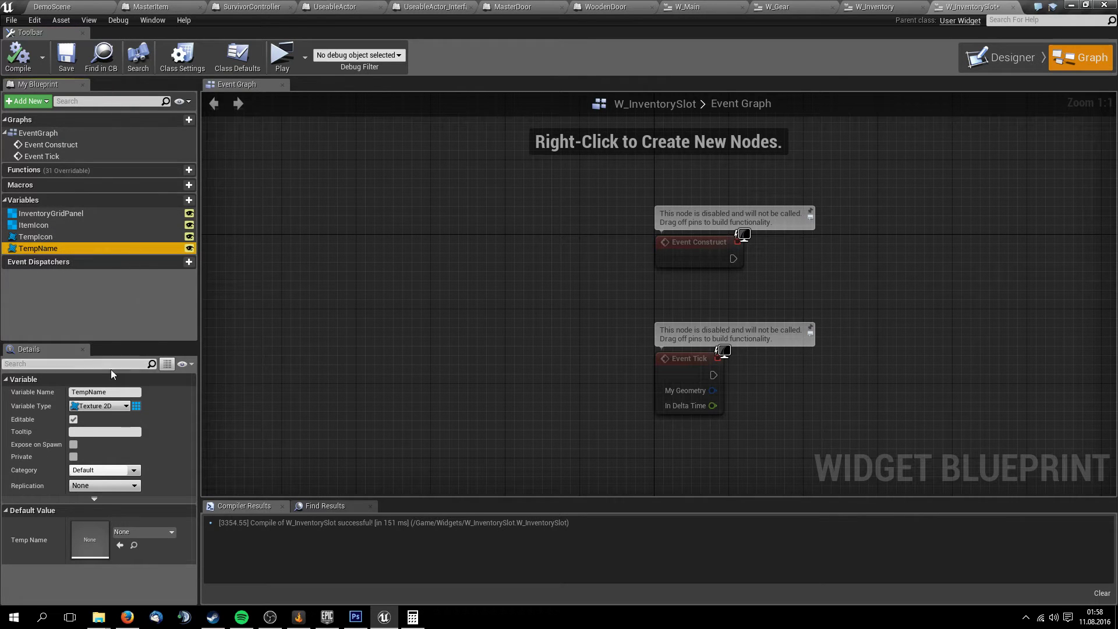
pyautogui.click(98, 405)
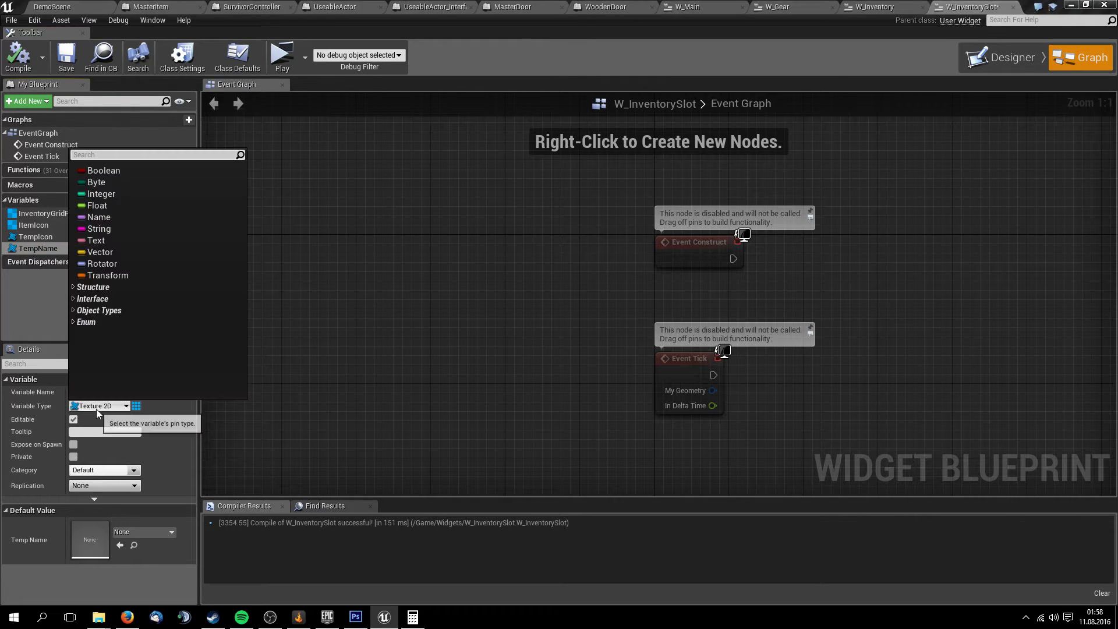
# Check the binding options available for ItemName's text in the Designer
pyautogui.click(998, 64)
pyautogui.click(93, 346)
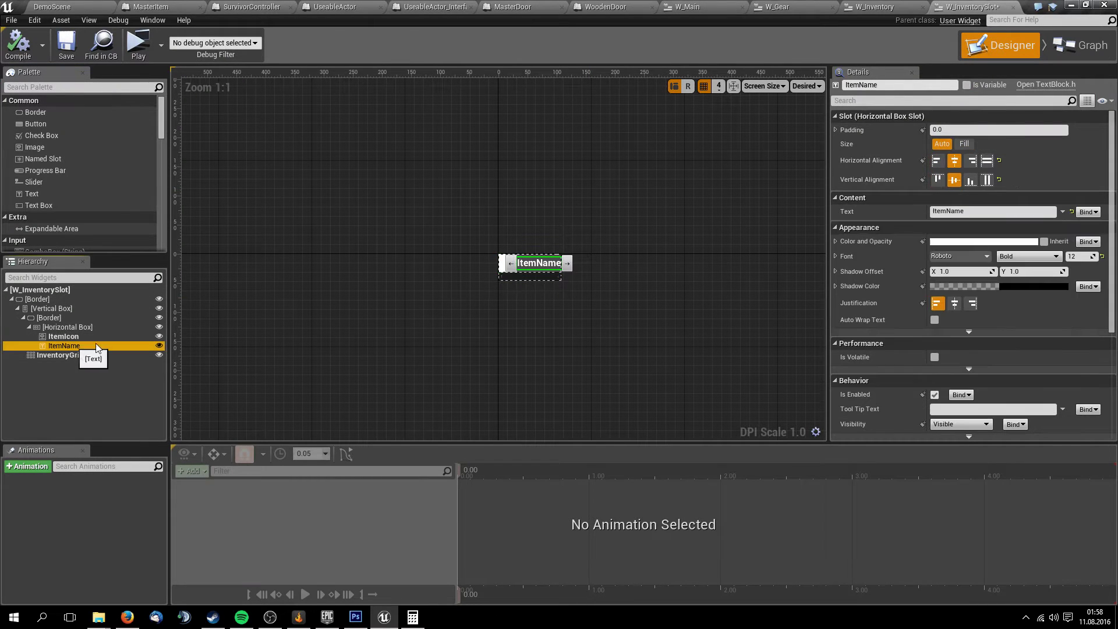
pyautogui.click(1089, 212)
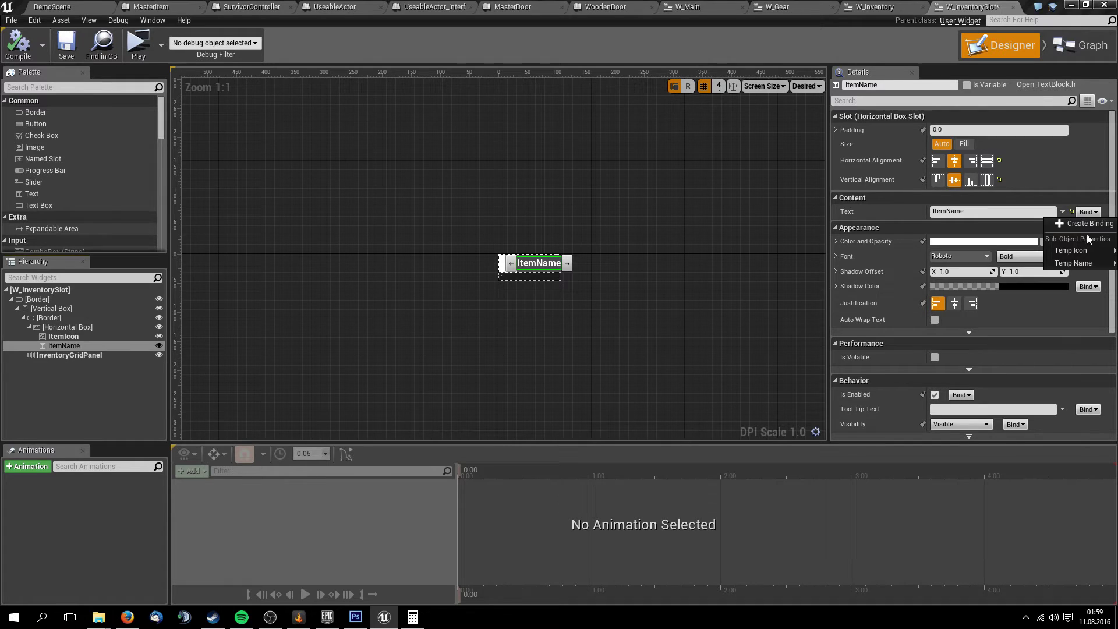
pyautogui.moveTo(1076, 253)
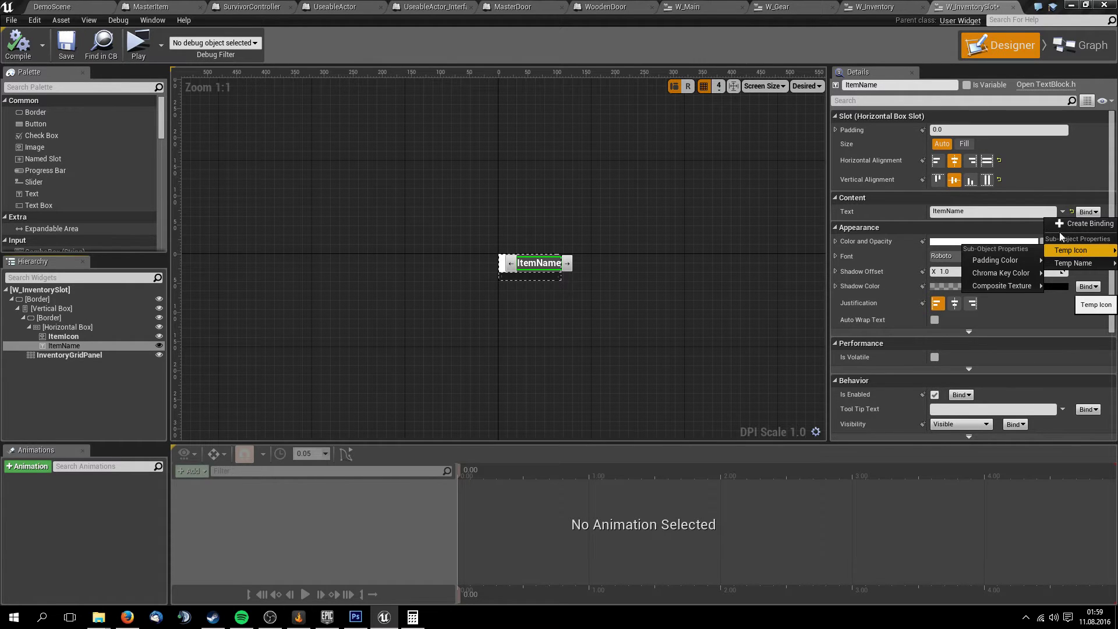
pyautogui.click(1057, 51)
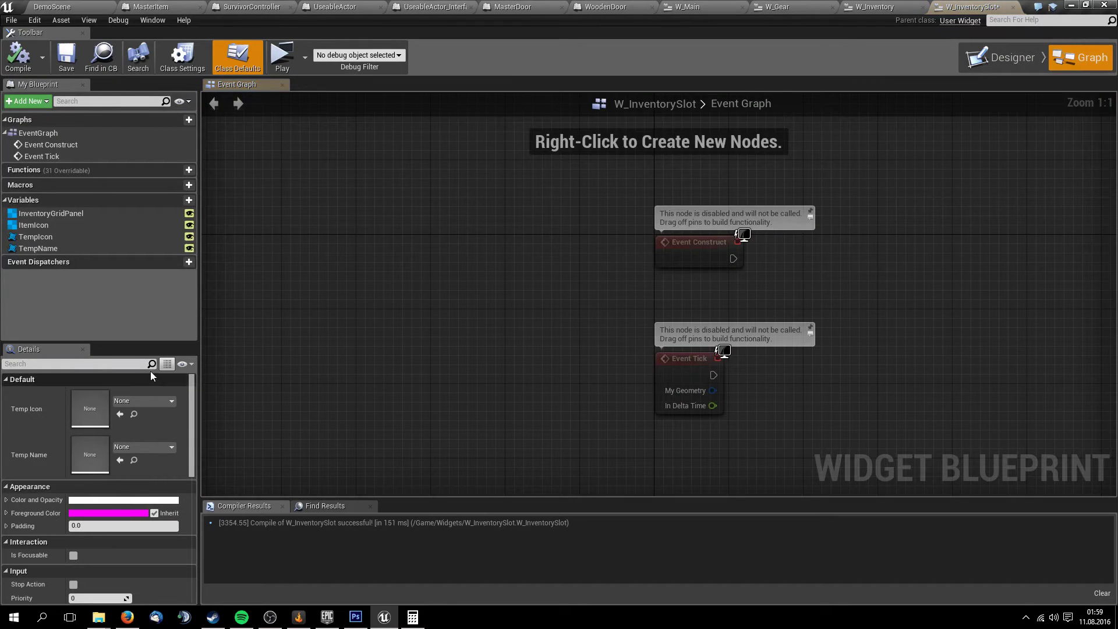
# Change TempName to a Name variable, then compile and save W_InventorySlot
pyautogui.click(78, 252)
pyautogui.click(117, 407)
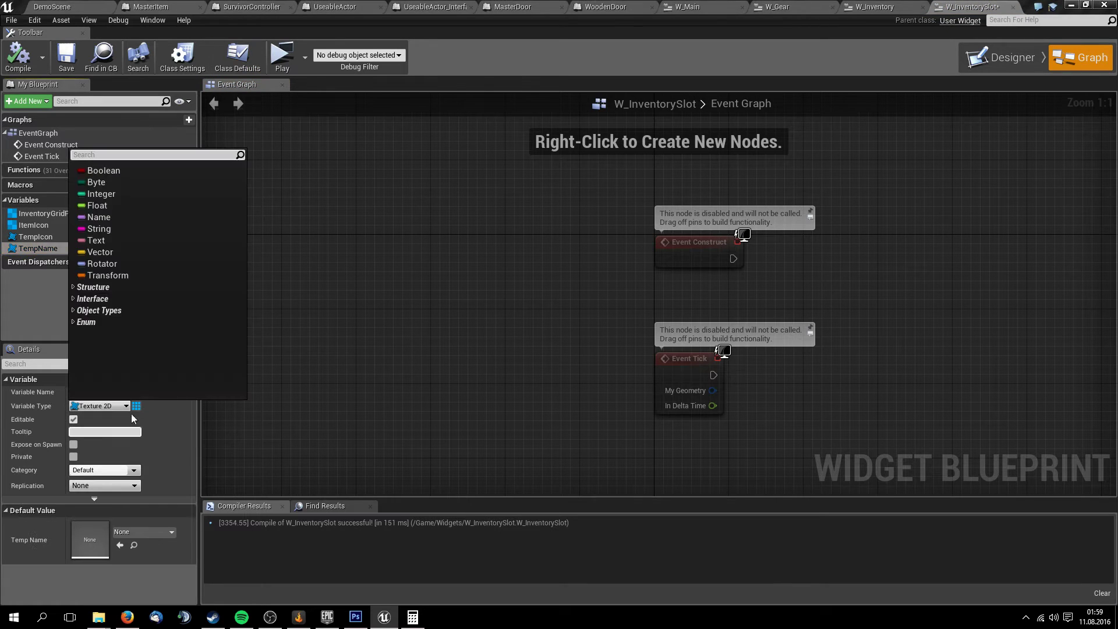
pyautogui.click(132, 216)
pyautogui.click(18, 55)
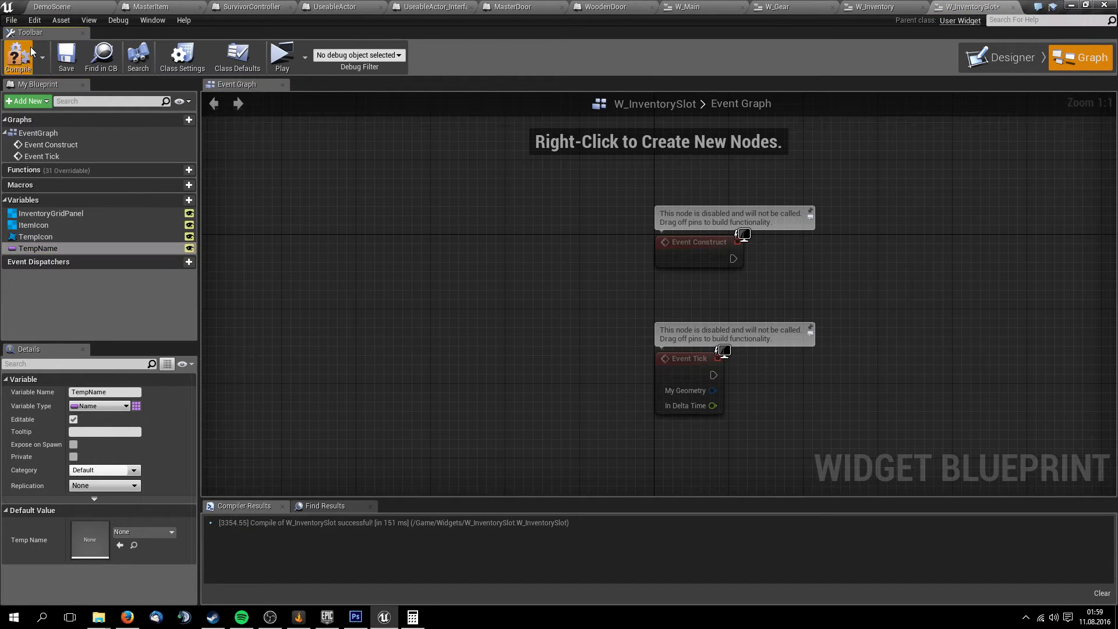
pyautogui.click(67, 56)
pyautogui.moveTo(352, 377); pyautogui.dragTo(298, 349, button='right')
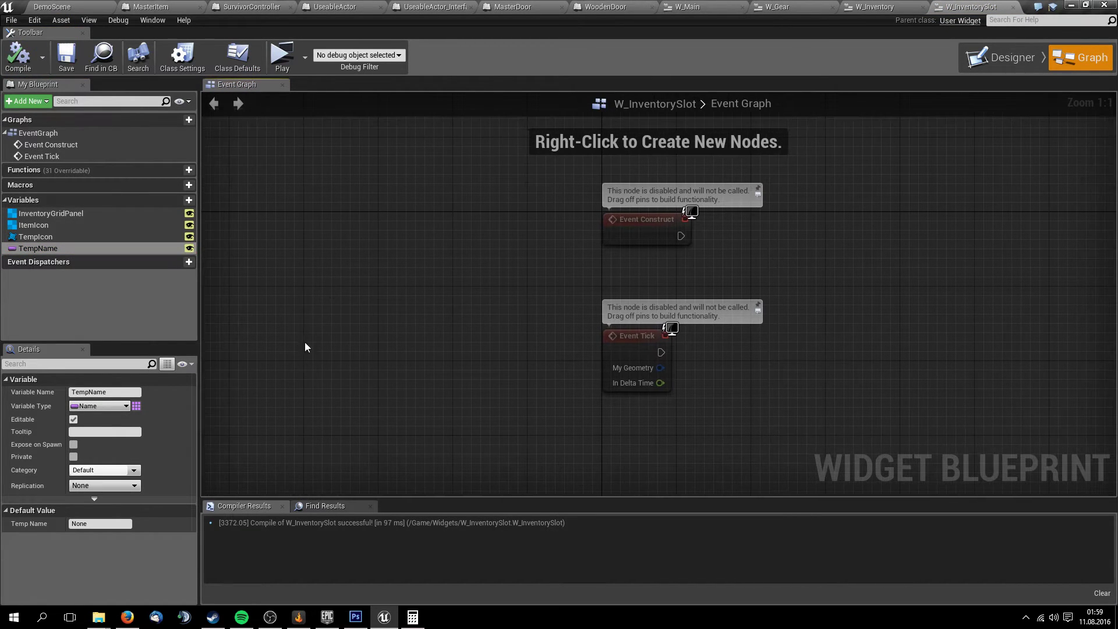
# Recheck ItemName's text binding options with the widget centered in view
pyautogui.click(1005, 55)
pyautogui.scroll(3, 605, 262)
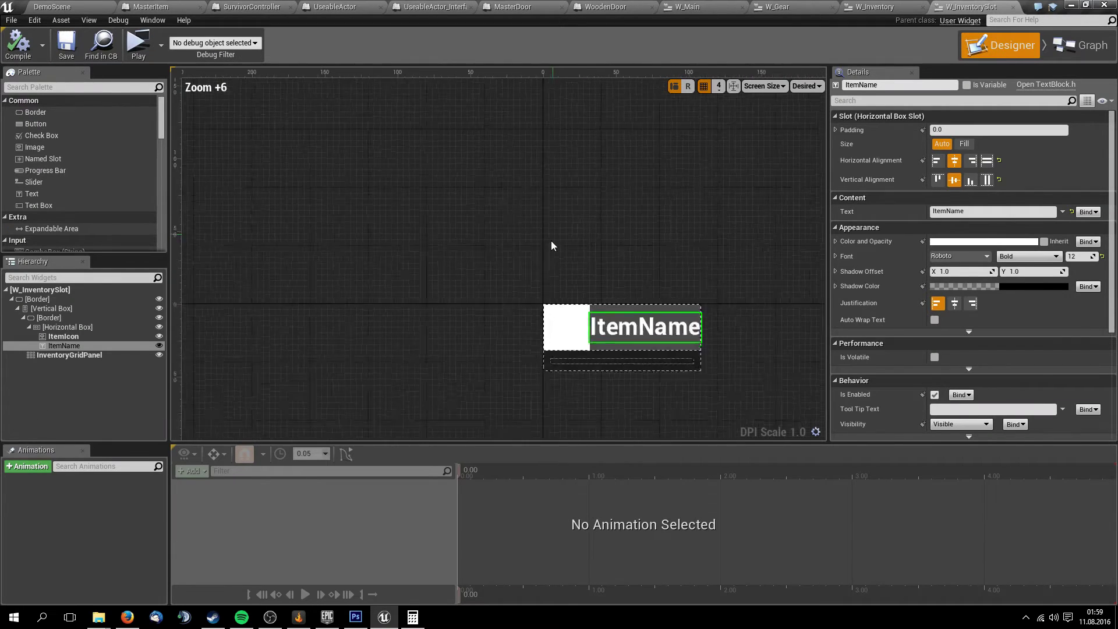
pyautogui.moveTo(741, 317); pyautogui.dragTo(480, 271, button='right')
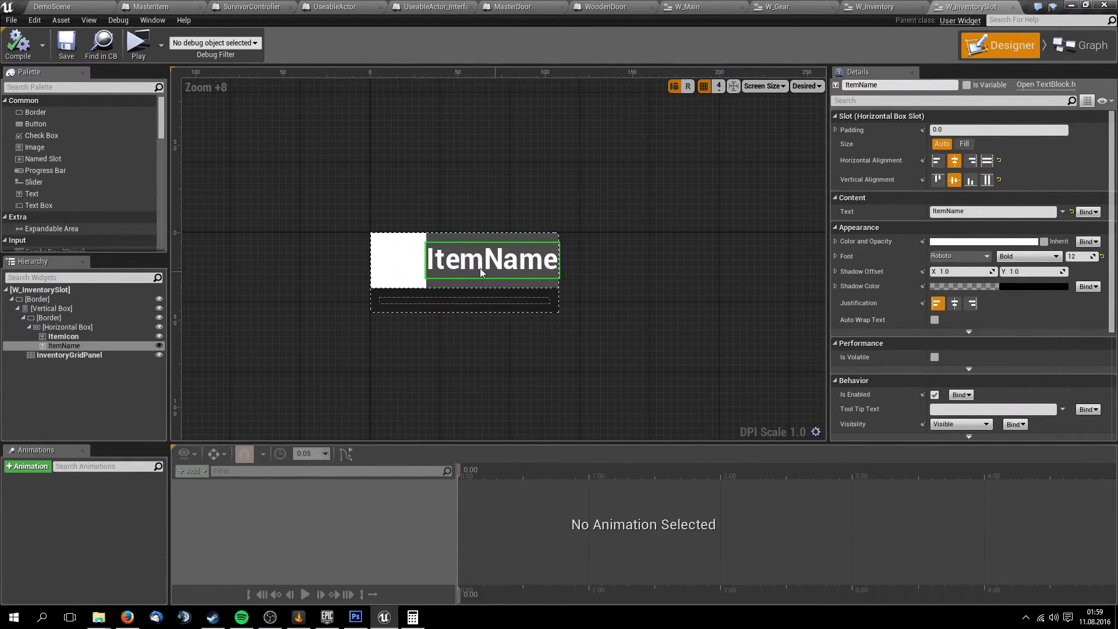
pyautogui.click(1082, 213)
pyautogui.moveTo(1076, 252)
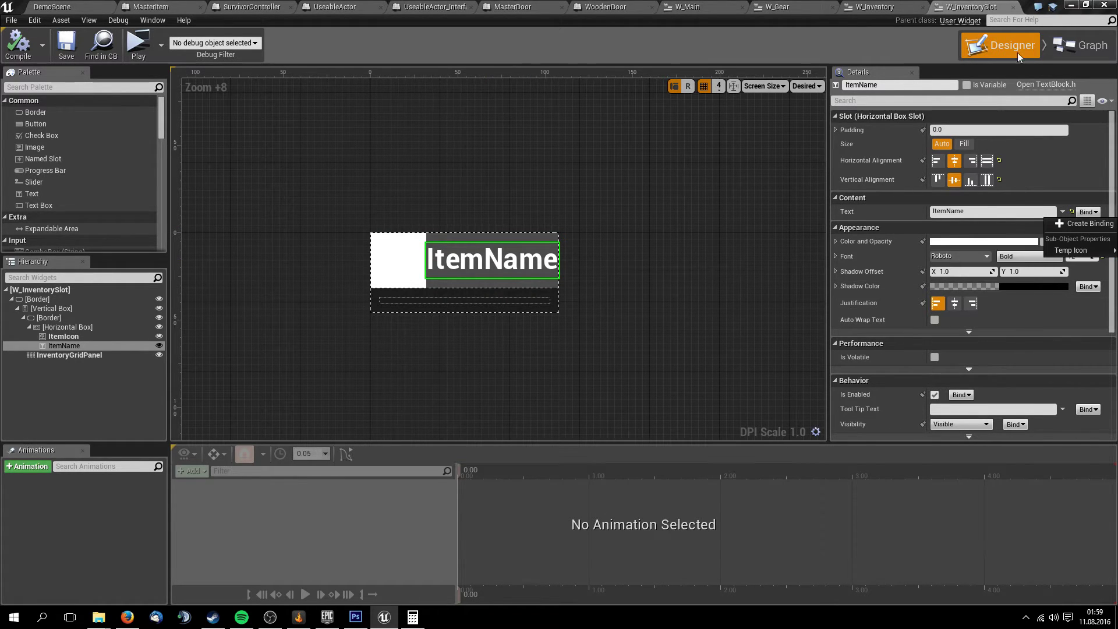
pyautogui.click(1080, 46)
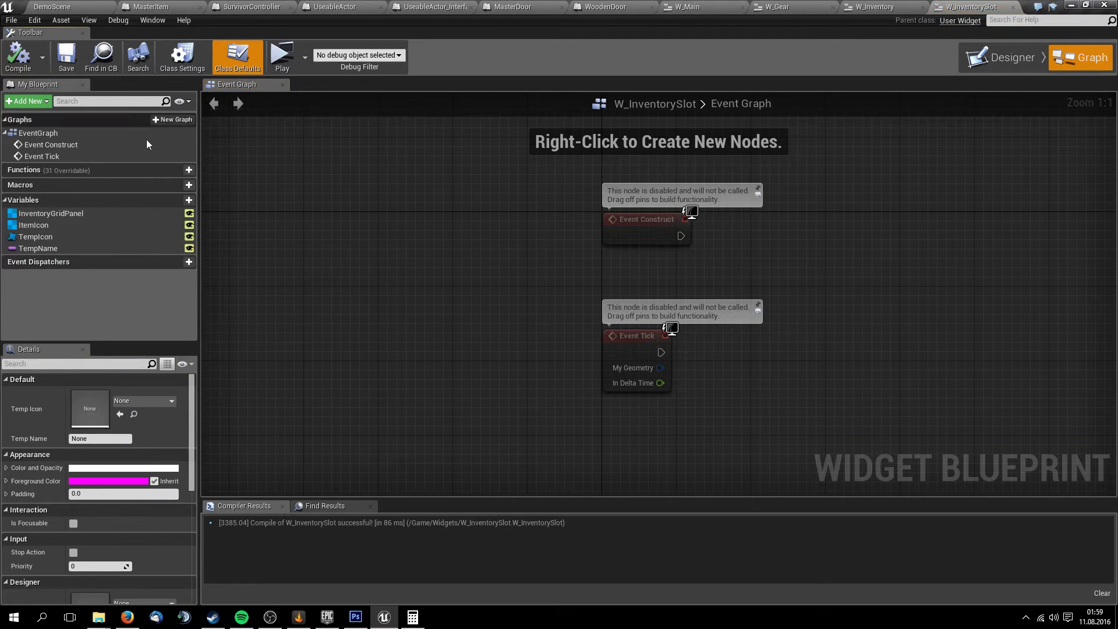
# Change TempName to a String variable, compile and save, then open W_Inventory
pyautogui.click(146, 247)
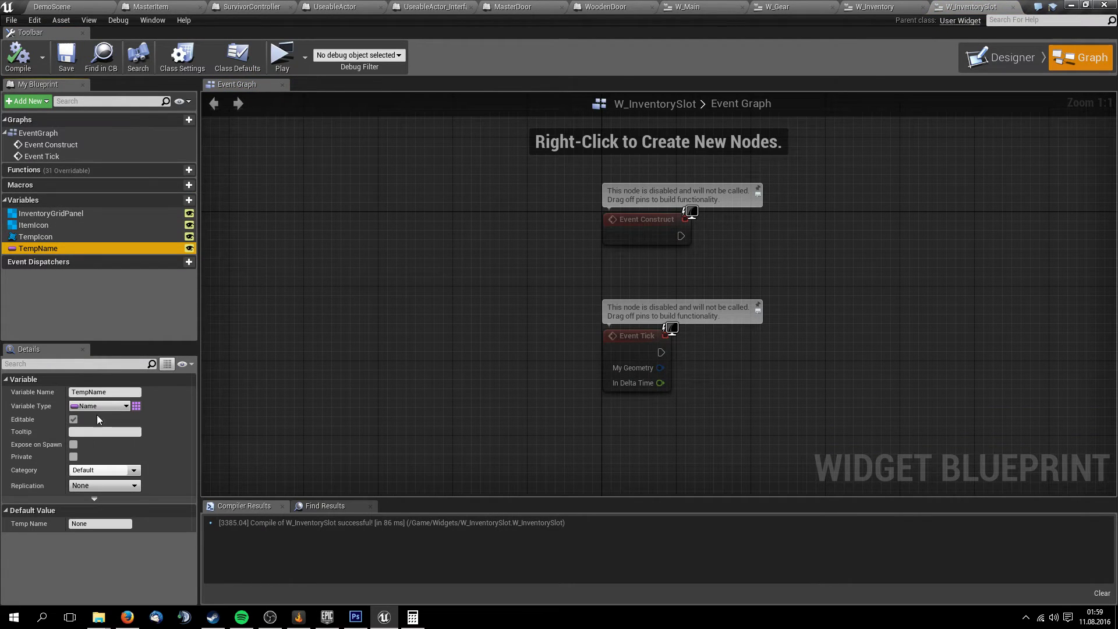
pyautogui.click(99, 406)
pyautogui.click(123, 232)
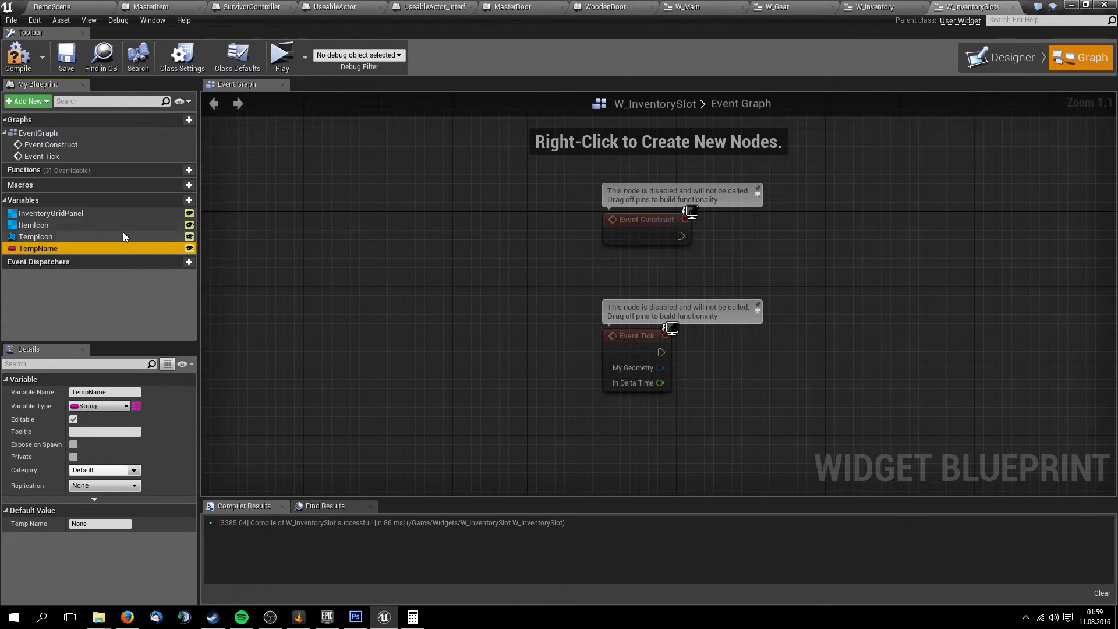
pyautogui.click(18, 56)
pyautogui.click(66, 56)
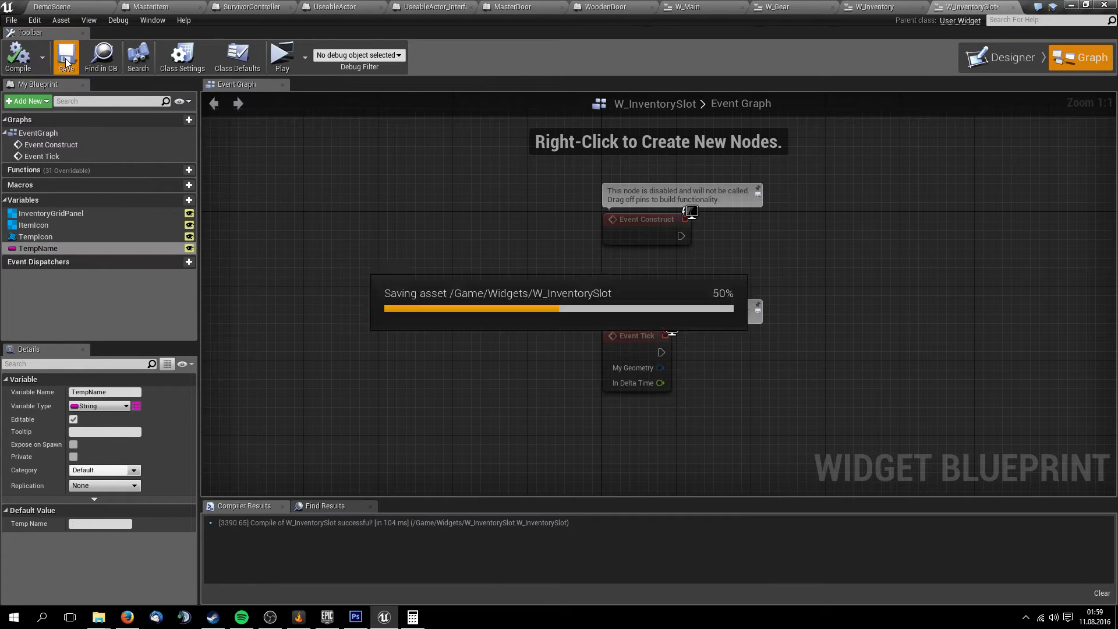
pyautogui.click(911, 5)
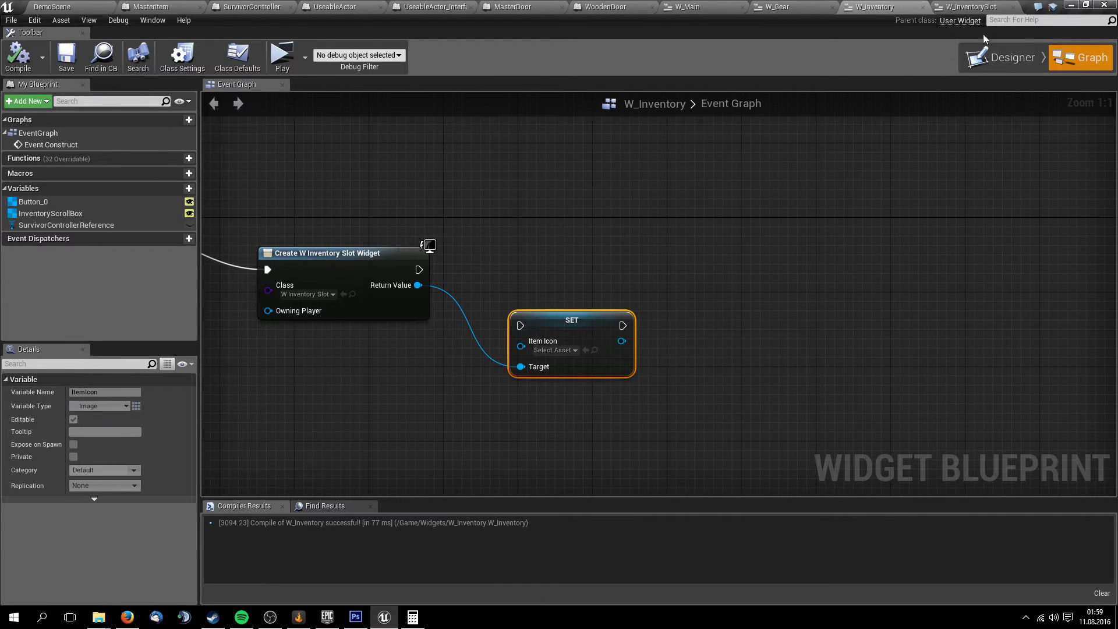
# Bind the ItemName text widget's Text to TempName
pyautogui.click(970, 6)
pyautogui.click(1000, 56)
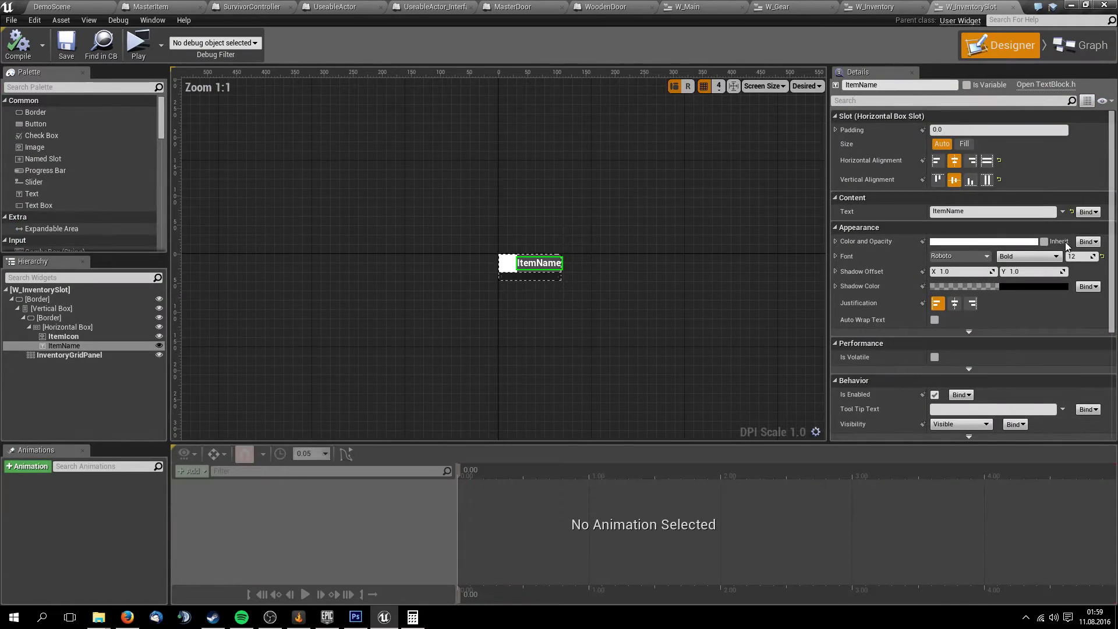
pyautogui.click(1088, 212)
pyautogui.moveTo(1091, 284)
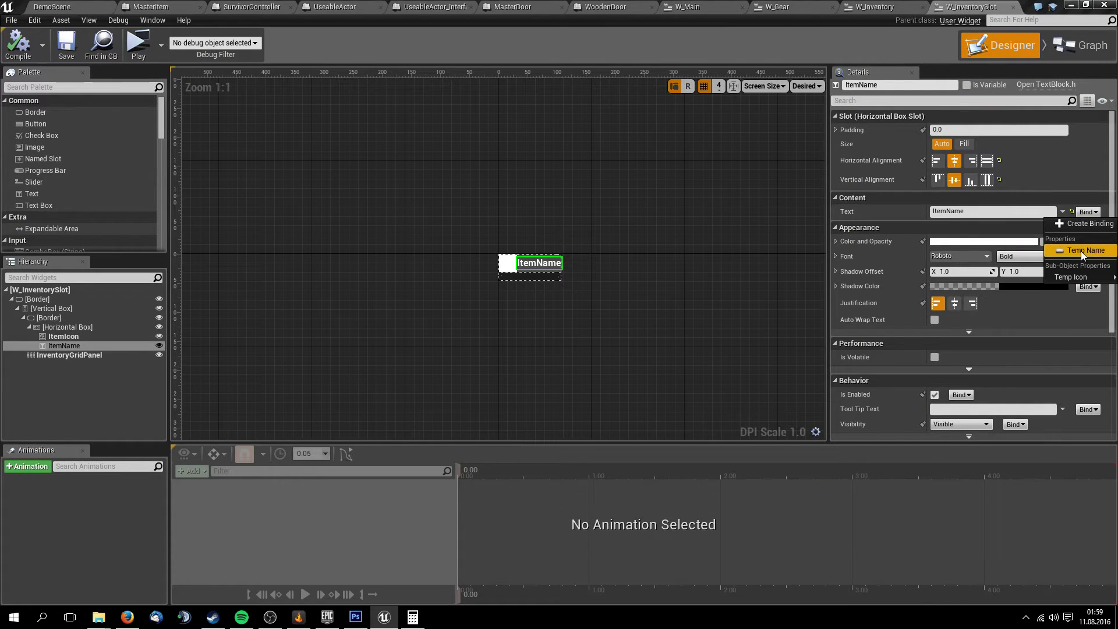
pyautogui.click(1092, 253)
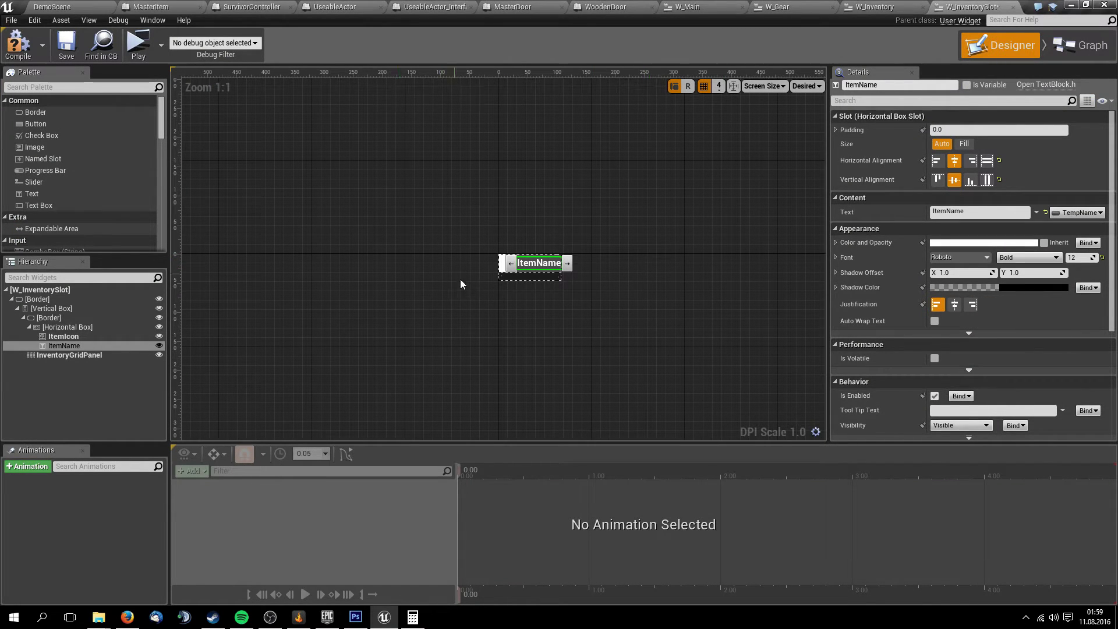
# Bind the ItemIcon image's Brush to TempIcon and return to W_Inventory
pyautogui.click(431, 278)
pyautogui.click(508, 263)
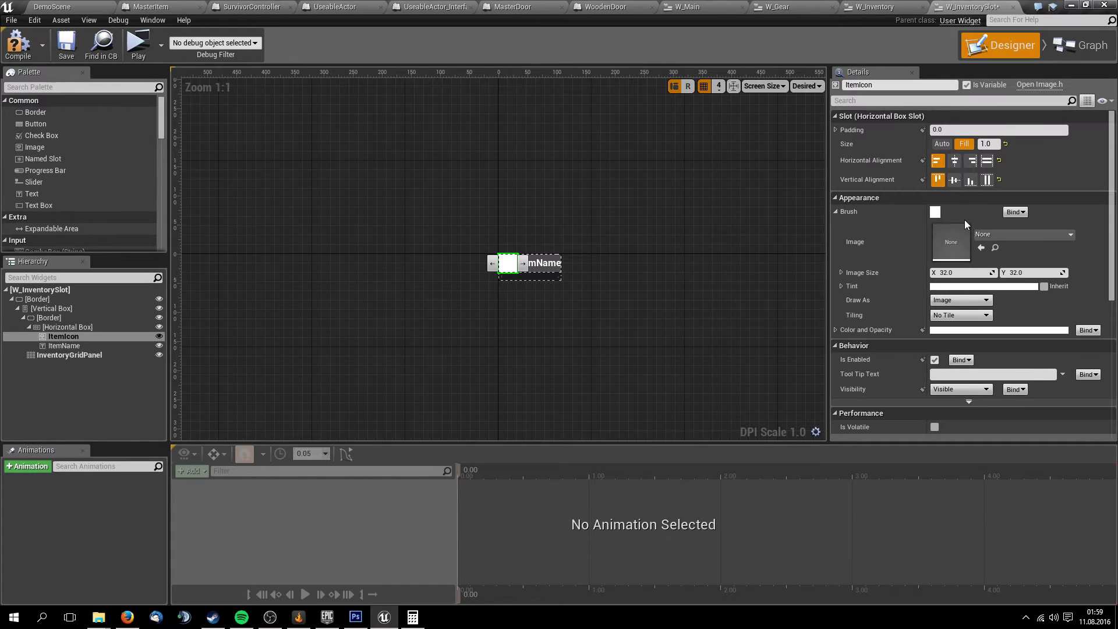
pyautogui.click(1023, 214)
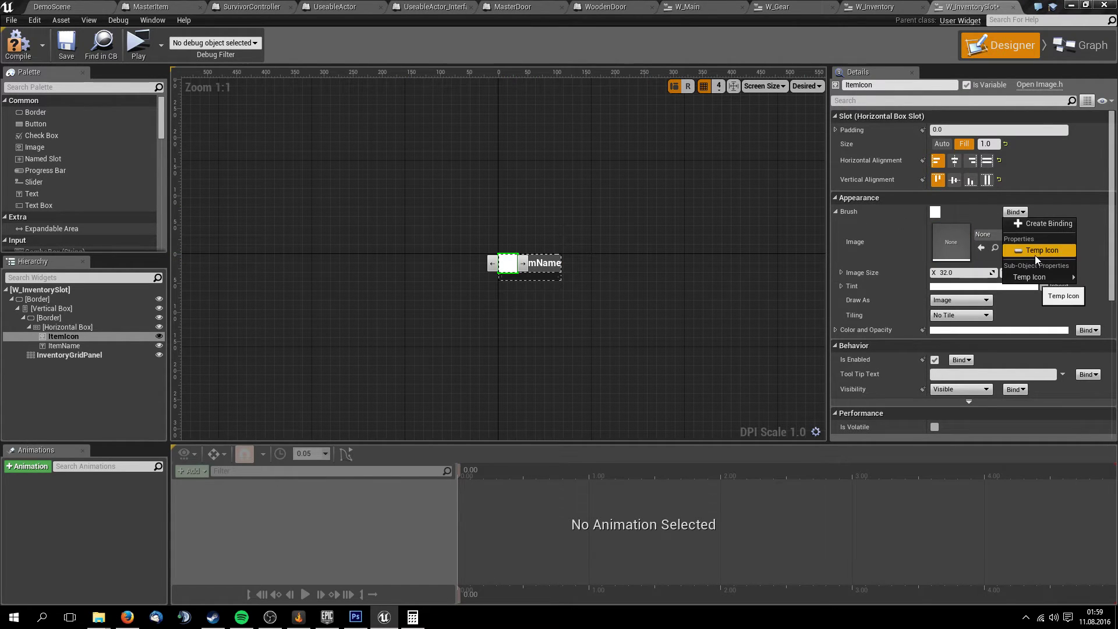
pyautogui.click(1036, 255)
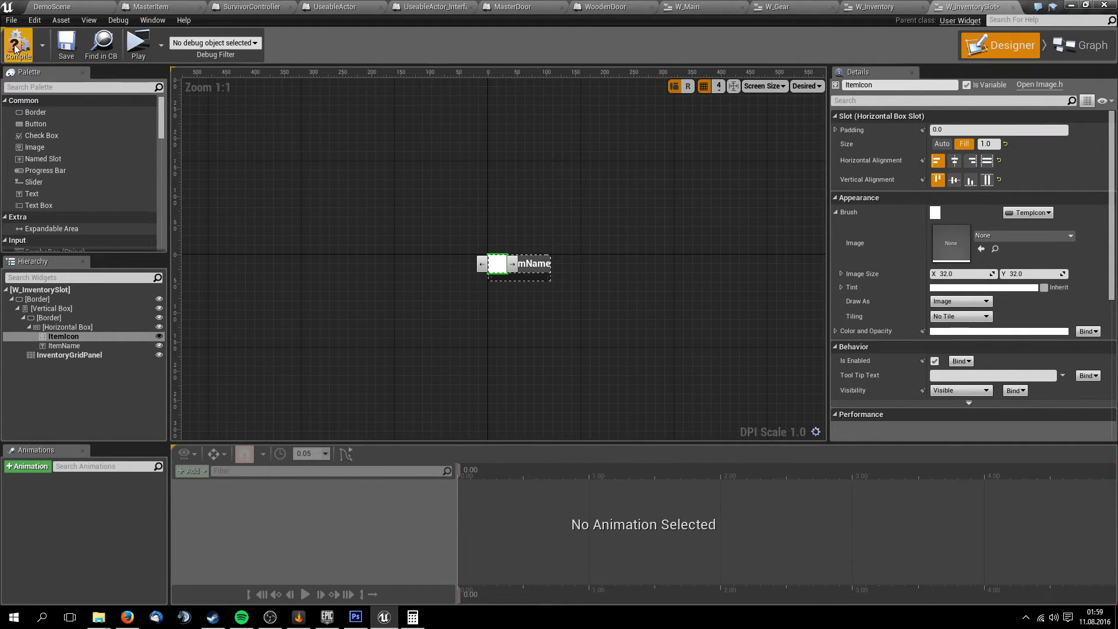
pyautogui.moveTo(382, 165); pyautogui.dragTo(342, 159, button='right')
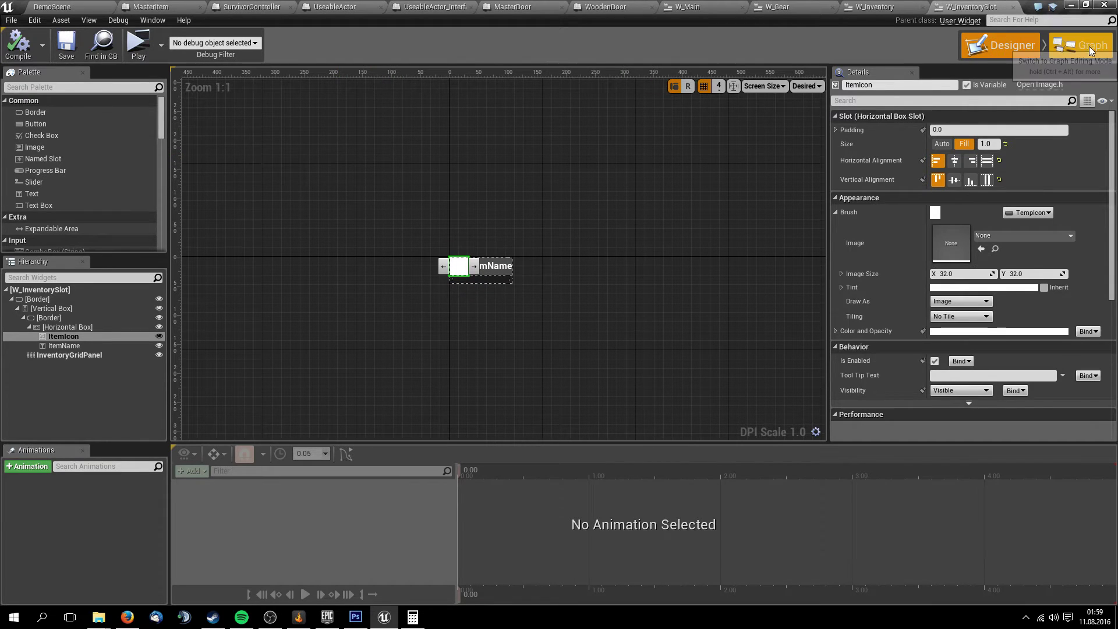
pyautogui.click(1080, 45)
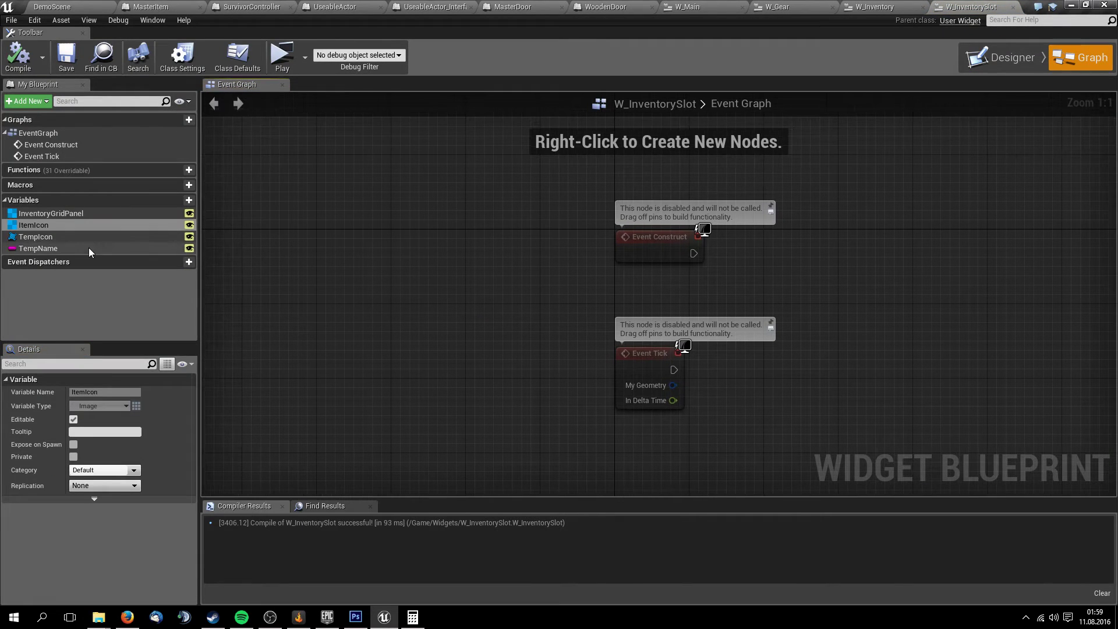
pyautogui.click(873, 7)
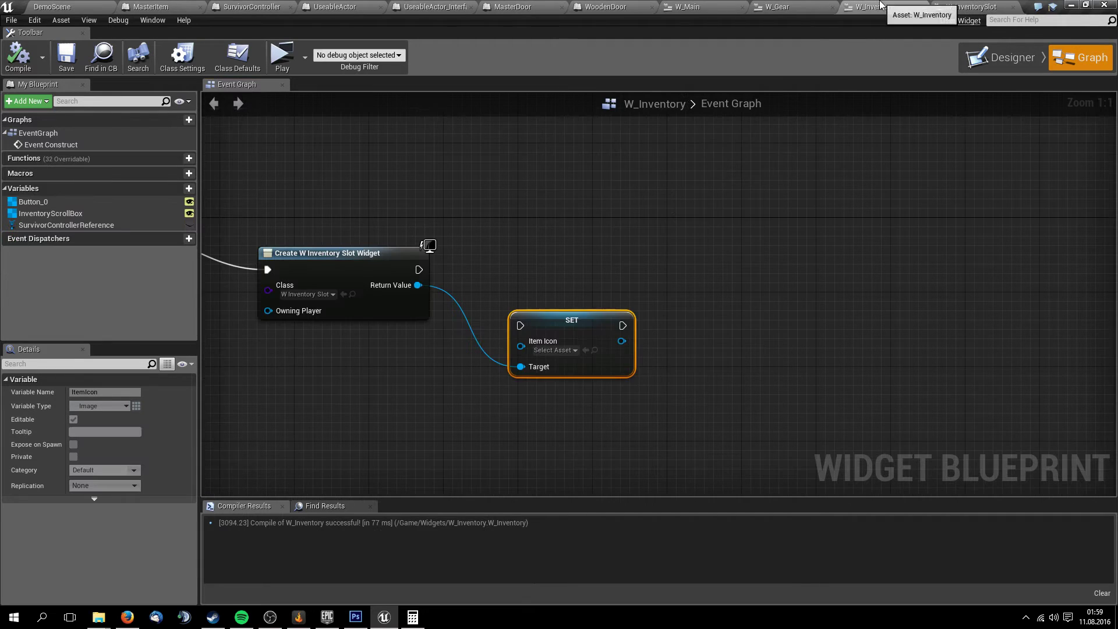
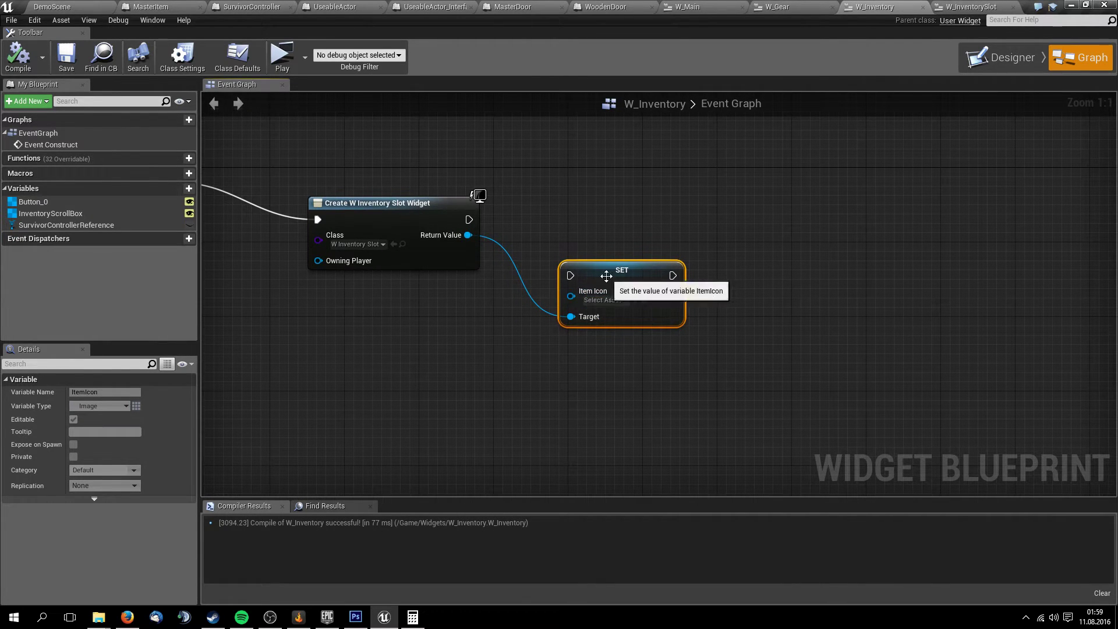
# Replace the old Item Icon SET node with Set Temp Icon and Set Temp Name setters on the slot widget's Return Value
pyautogui.press('Delete')
pyautogui.moveTo(469, 235); pyautogui.dragTo(593, 300)
pyautogui.write('set temp')
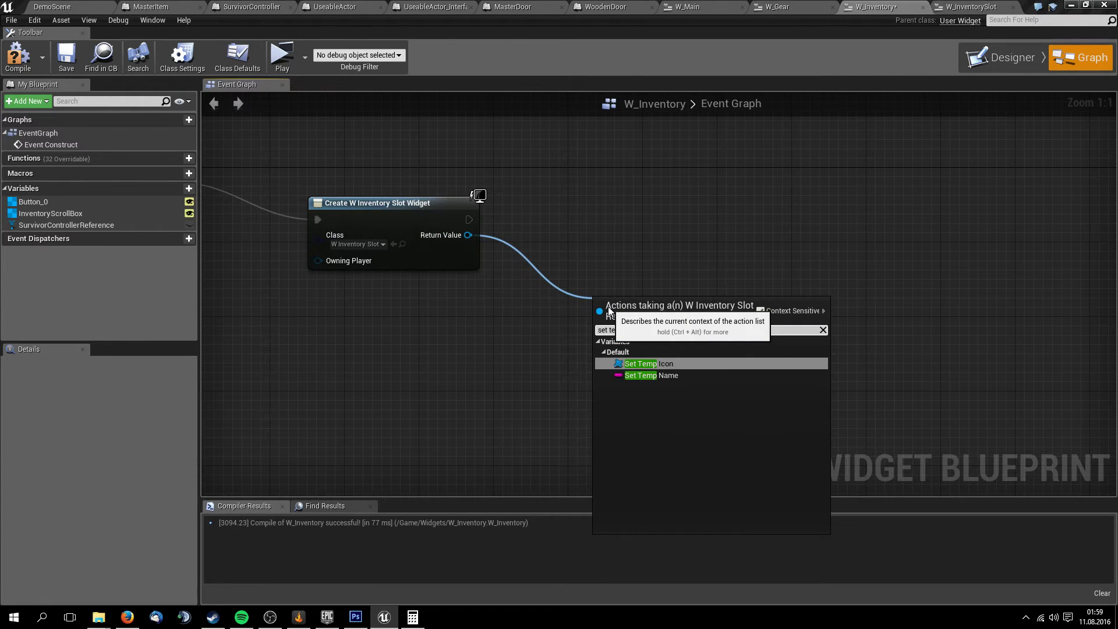
pyautogui.press('Return')
pyautogui.moveTo(468, 234); pyautogui.dragTo(520, 405)
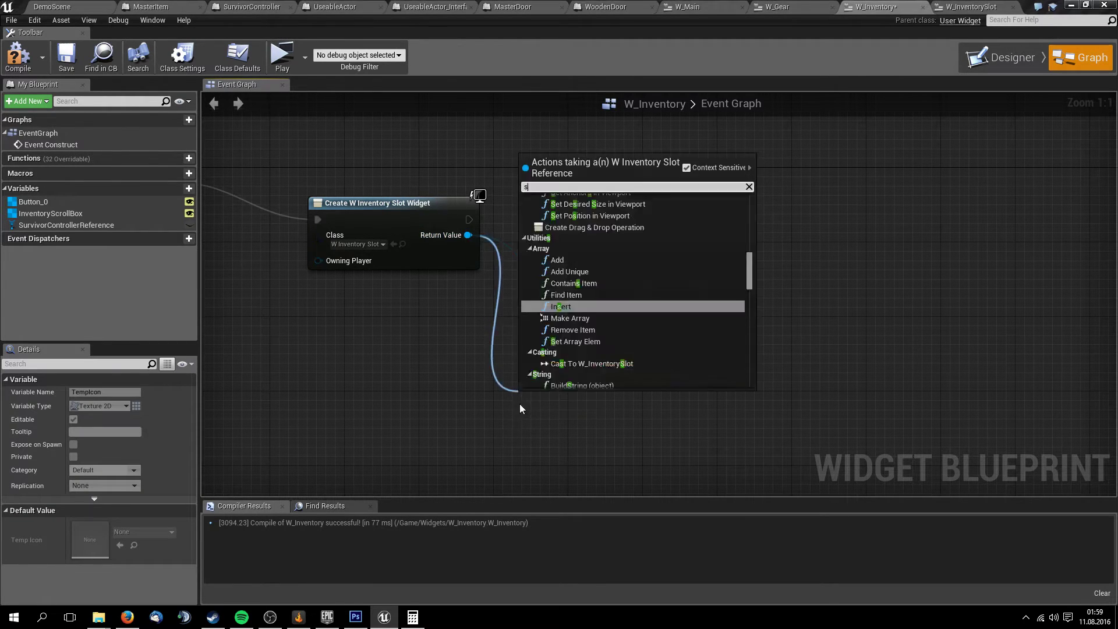
pyautogui.write('set temp')
pyautogui.press('Down')
pyautogui.press('Return')
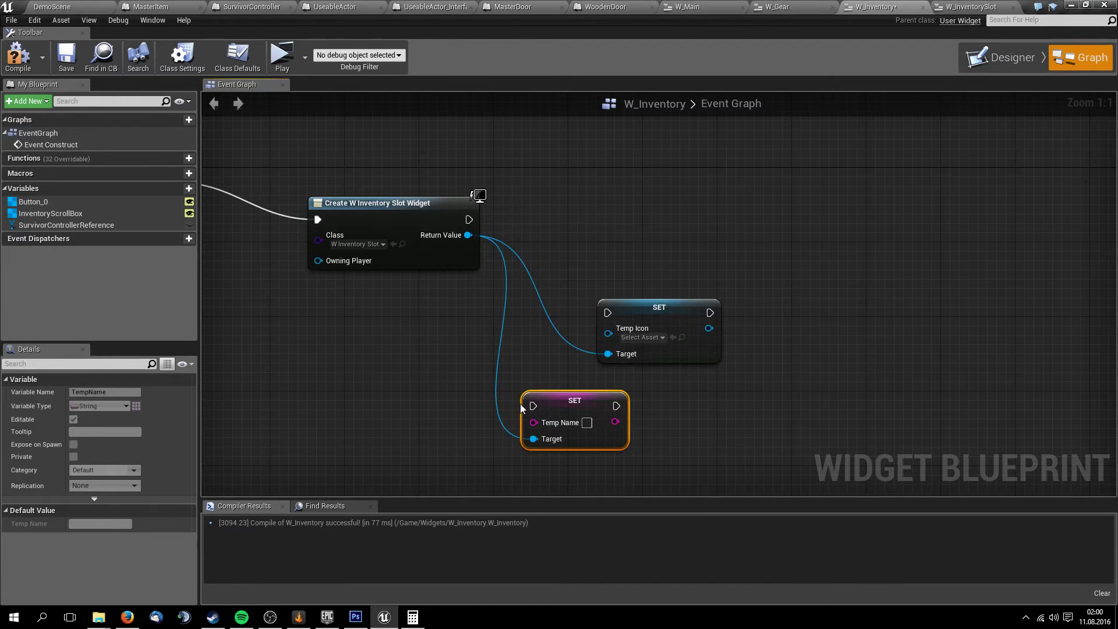
pyautogui.moveTo(652, 332); pyautogui.dragTo(624, 276)
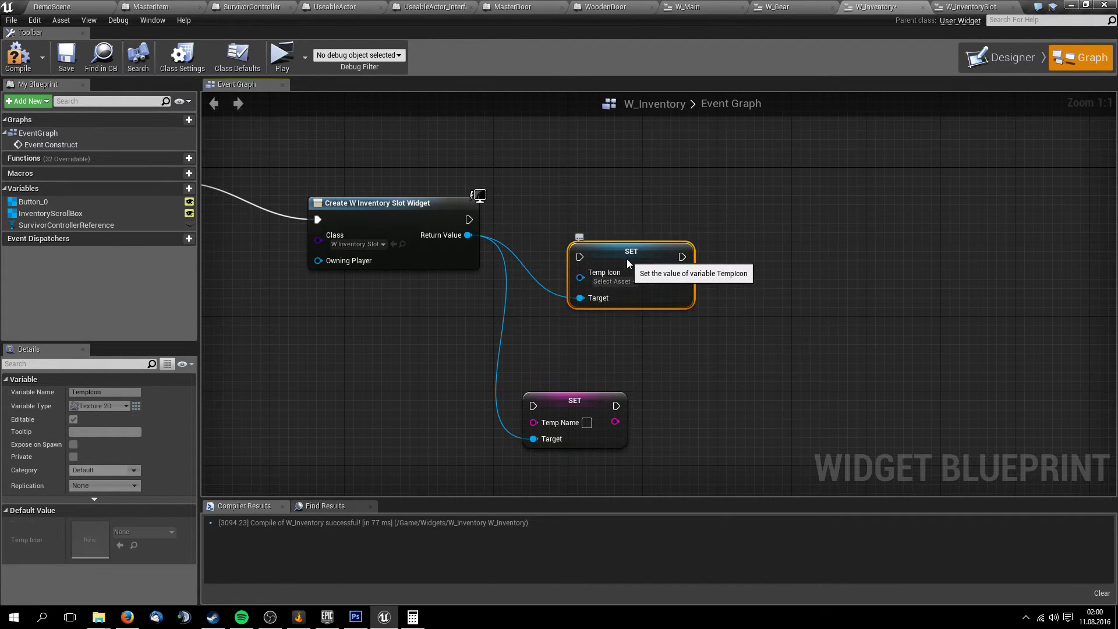
pyautogui.moveTo(564, 404); pyautogui.dragTo(609, 338)
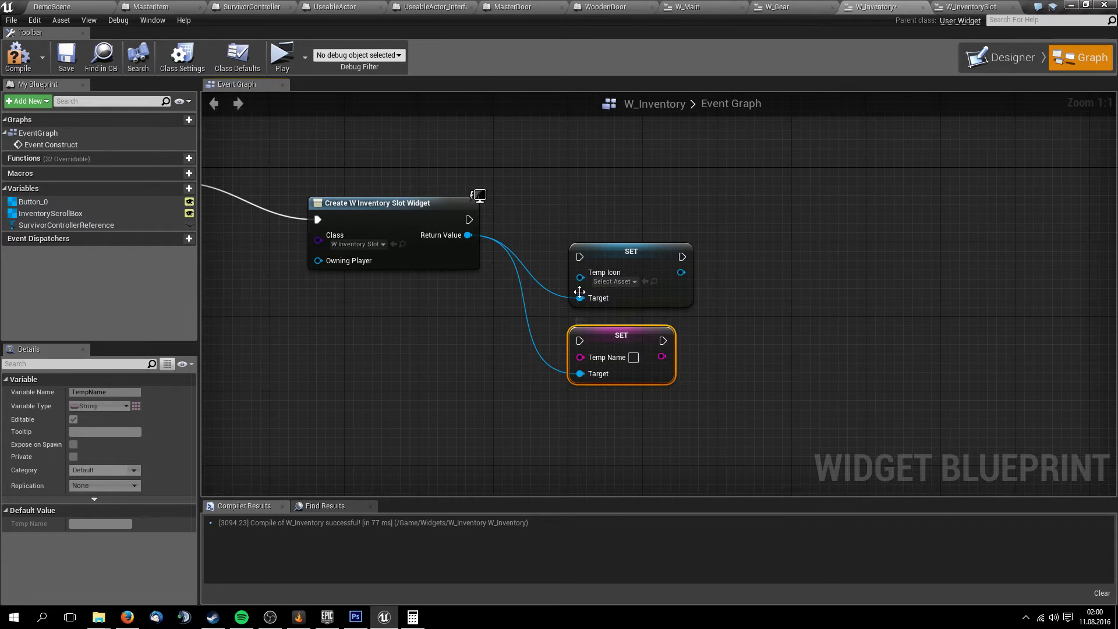
# Expand Break ItemInformation and wire its Item Icon into Set Temp Icon
pyautogui.moveTo(565, 293)
pyautogui.mouseDown(button='right')
pyautogui.moveTo(782, 315)
pyautogui.moveTo(1105, 414)
pyautogui.mouseUp(button='right')
pyautogui.moveTo(408, 302); pyautogui.dragTo(702, 303, button='right')
pyautogui.moveTo(501, 348); pyautogui.dragTo(629, 340, button='right')
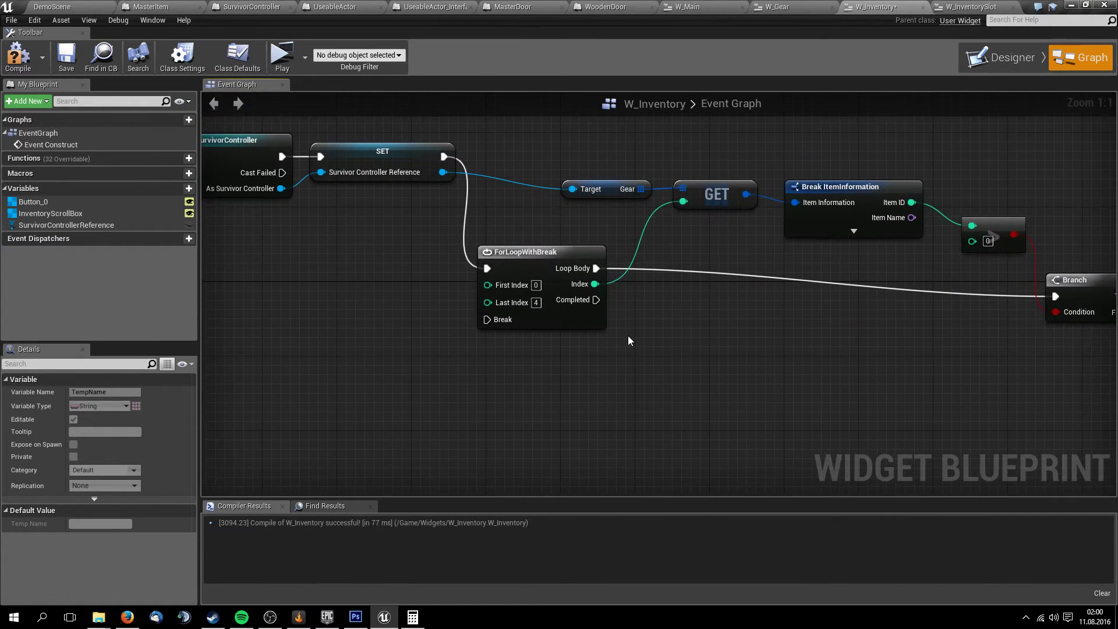
pyautogui.moveTo(675, 225); pyautogui.dragTo(457, 211, button='right')
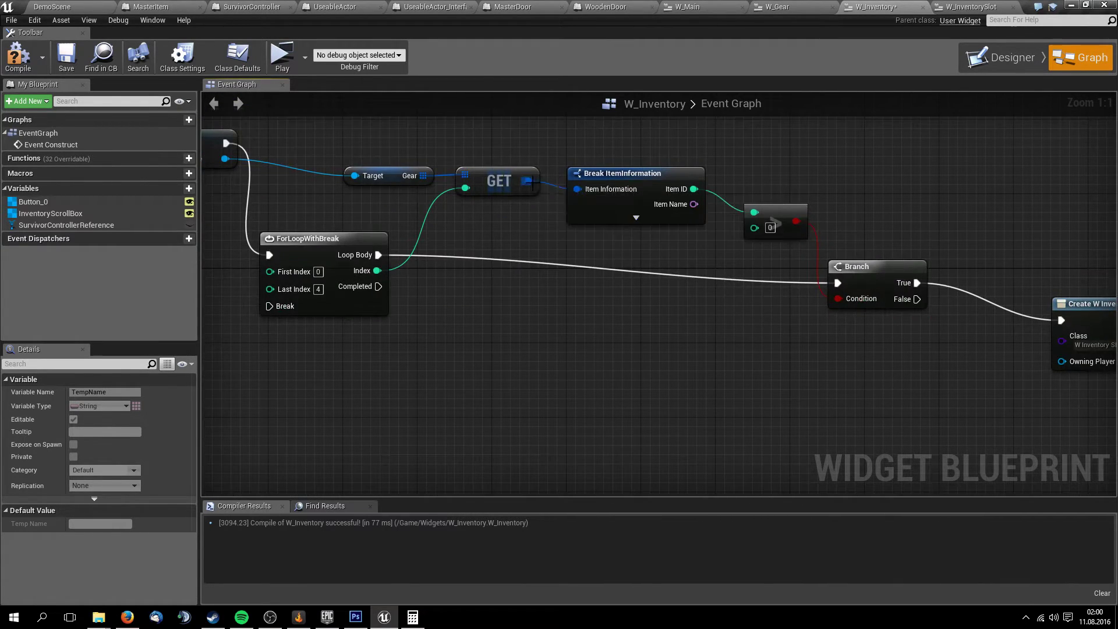
pyautogui.moveTo(636, 217); pyautogui.dragTo(489, 208, button='right')
pyautogui.click(489, 208)
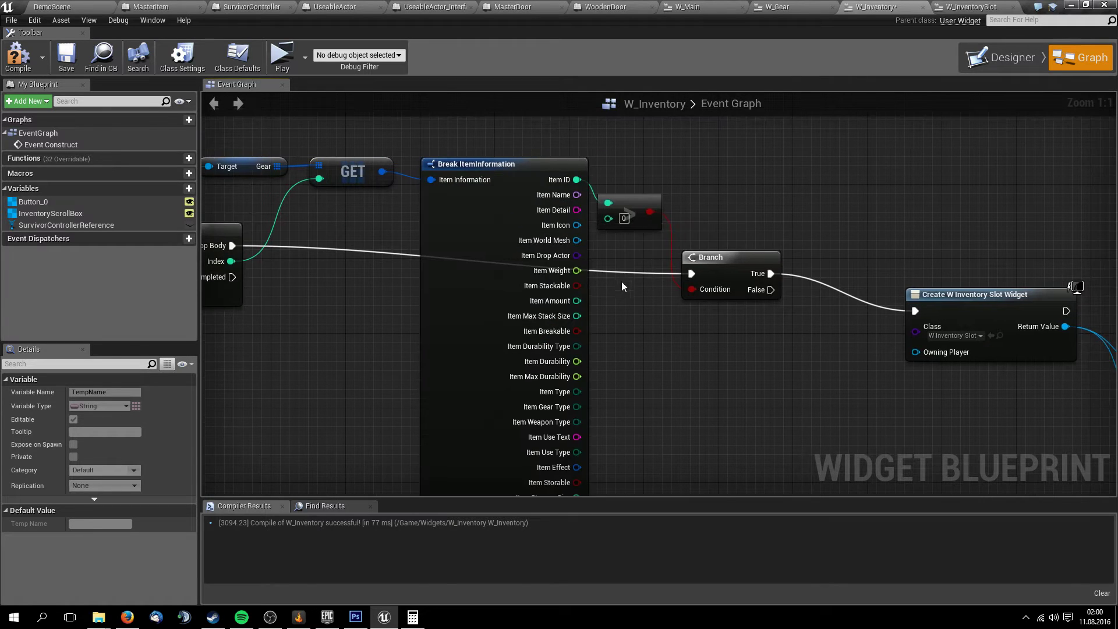
pyautogui.moveTo(622, 286); pyautogui.dragTo(590, 271, button='right')
pyautogui.moveTo(472, 223); pyautogui.dragTo(472, 372)
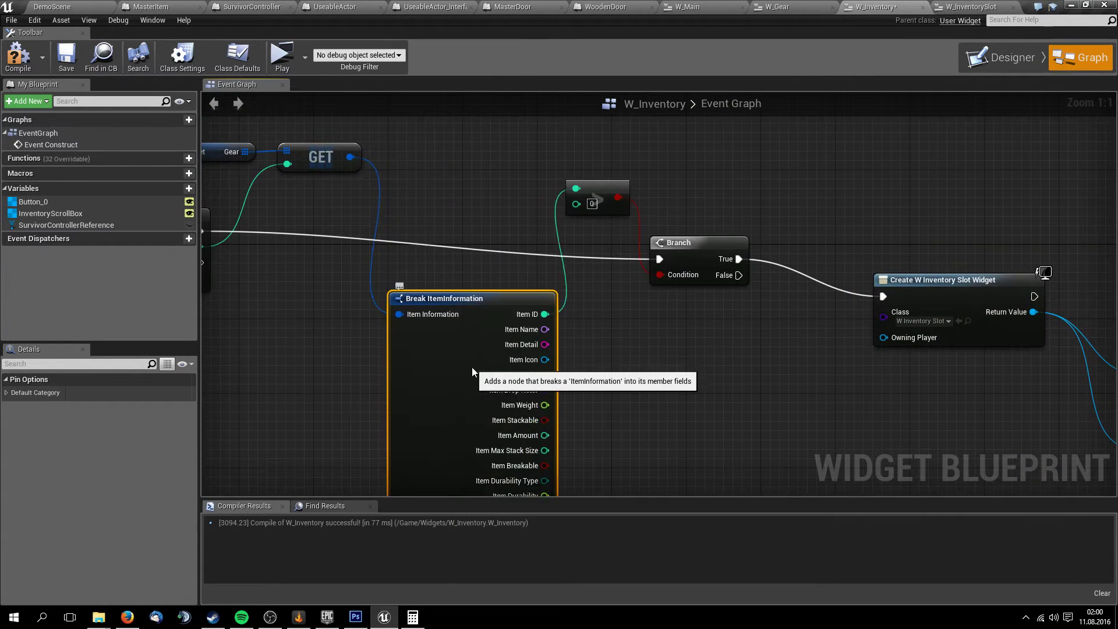
pyautogui.moveTo(609, 393); pyautogui.dragTo(370, 283, button='right')
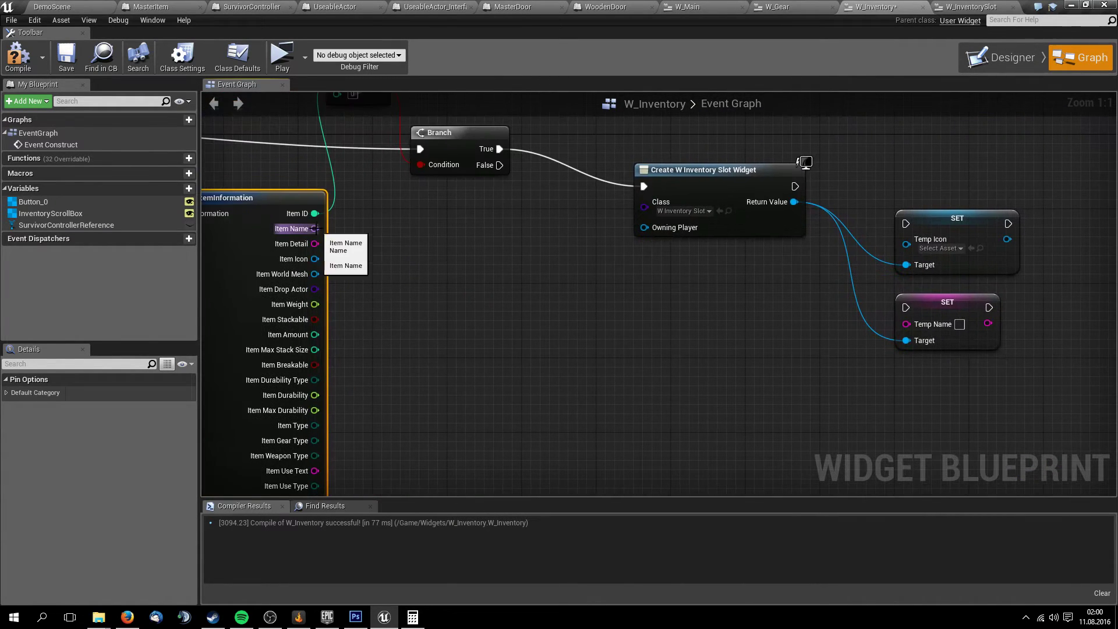
pyautogui.moveTo(315, 258)
pyautogui.mouseDown()
pyautogui.moveTo(897, 269)
pyautogui.moveTo(906, 253)
pyautogui.mouseUp()
# Chain Create Widget → SET Temp Icon → SET Temp Name and feed Item Name into Temp Name
pyautogui.moveTo(945, 217); pyautogui.dragTo(944, 235)
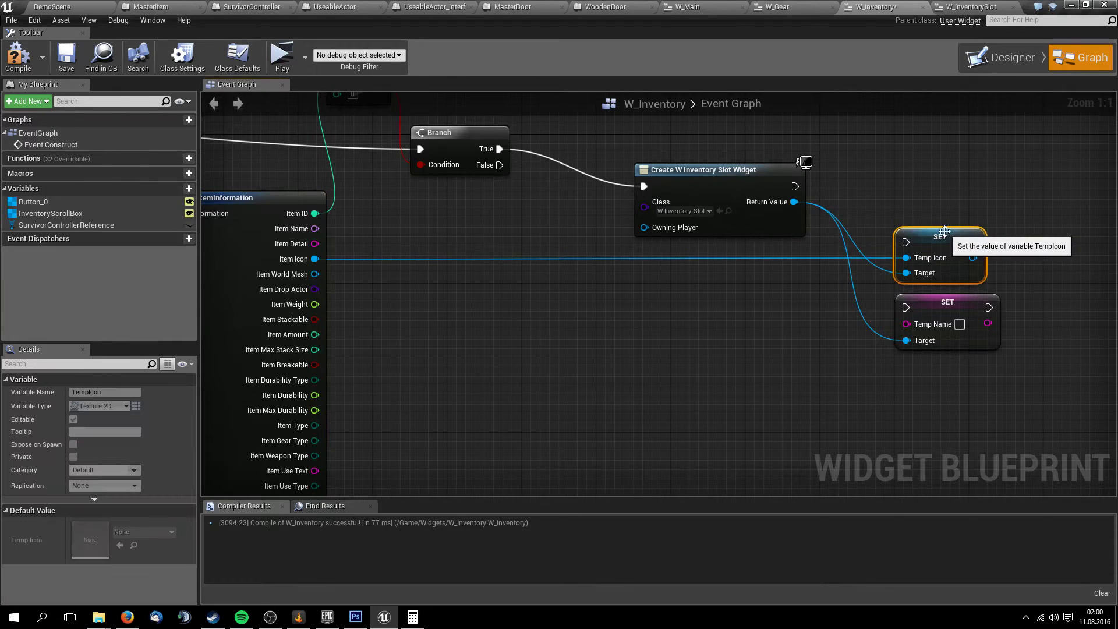
pyautogui.moveTo(795, 186); pyautogui.dragTo(906, 242)
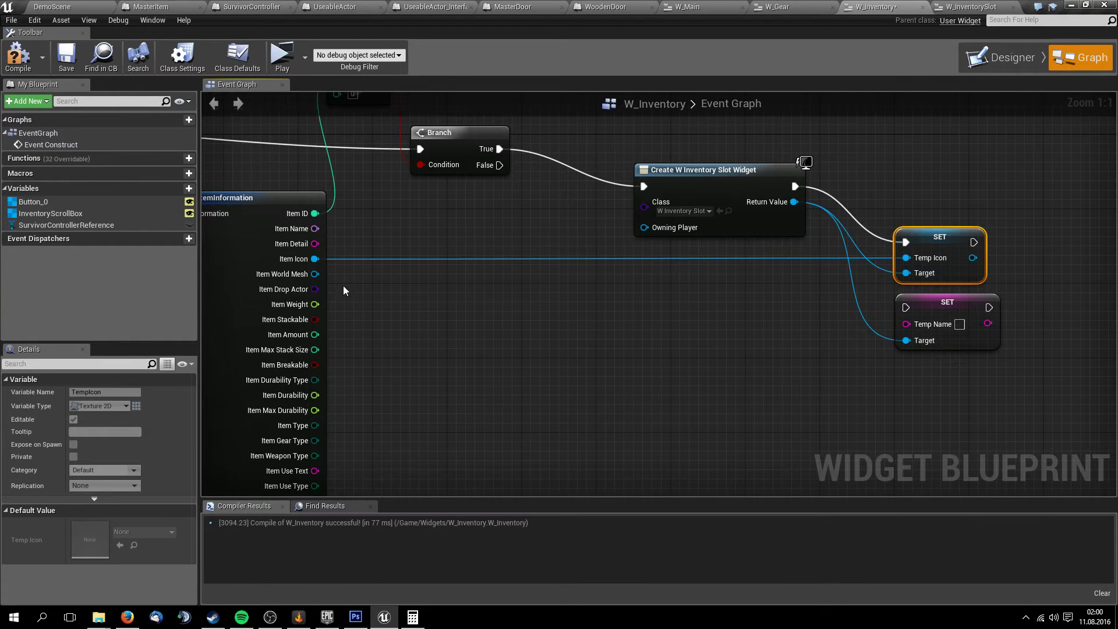
pyautogui.moveTo(315, 228); pyautogui.dragTo(914, 326)
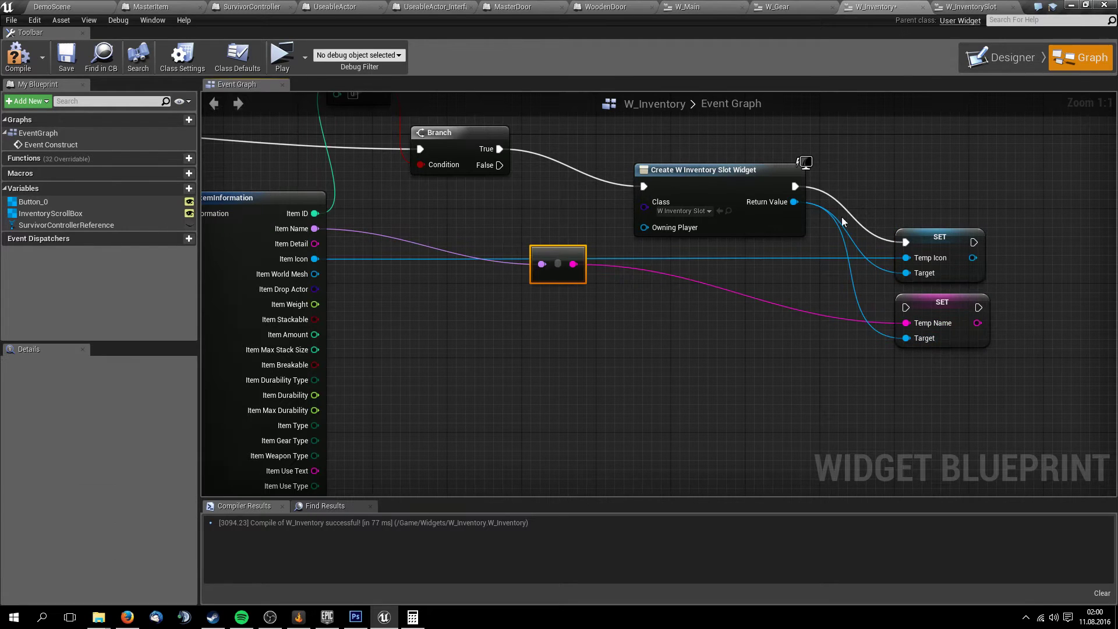
pyautogui.moveTo(974, 242); pyautogui.dragTo(906, 307)
pyautogui.moveTo(942, 305); pyautogui.dragTo(781, 357, button='right')
pyautogui.moveTo(781, 355)
pyautogui.mouseDown()
pyautogui.moveTo(873, 400)
pyautogui.moveTo(873, 391)
pyautogui.mouseUp()
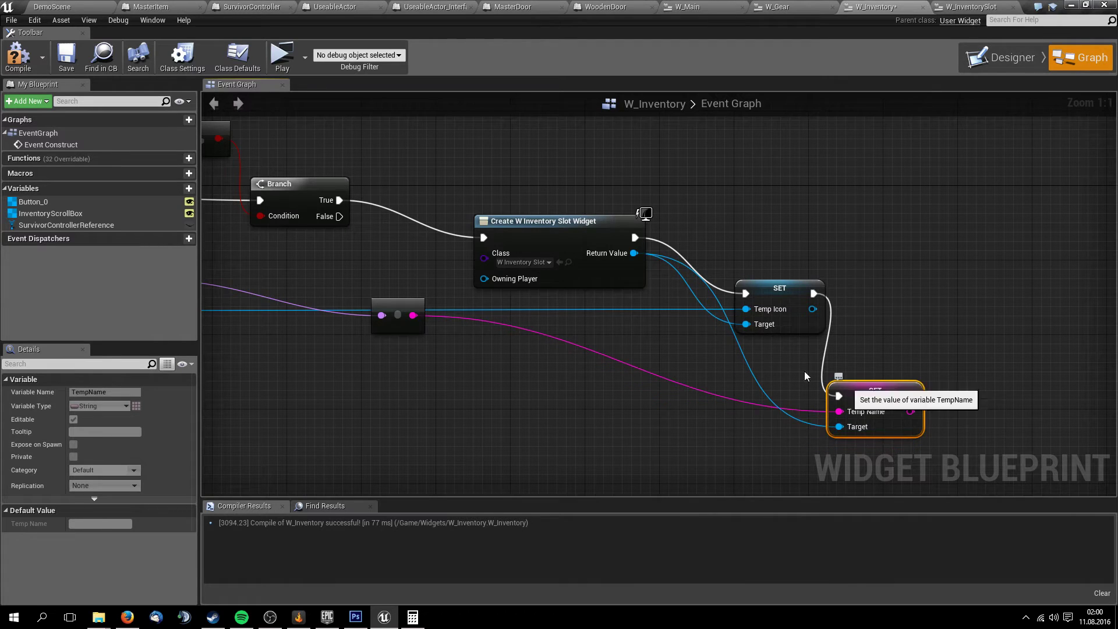
# Route the Temp Name target through a reroute point on the Return Value link and compile W_Inventory
pyautogui.doubleClick(698, 295)
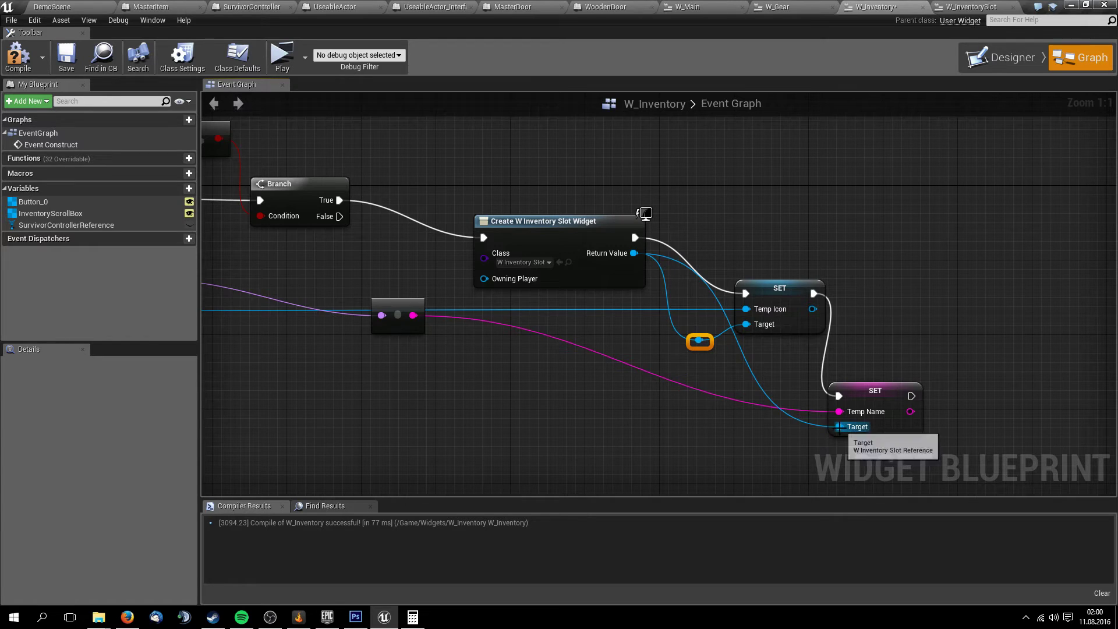
pyautogui.moveTo(839, 426); pyautogui.dragTo(699, 340)
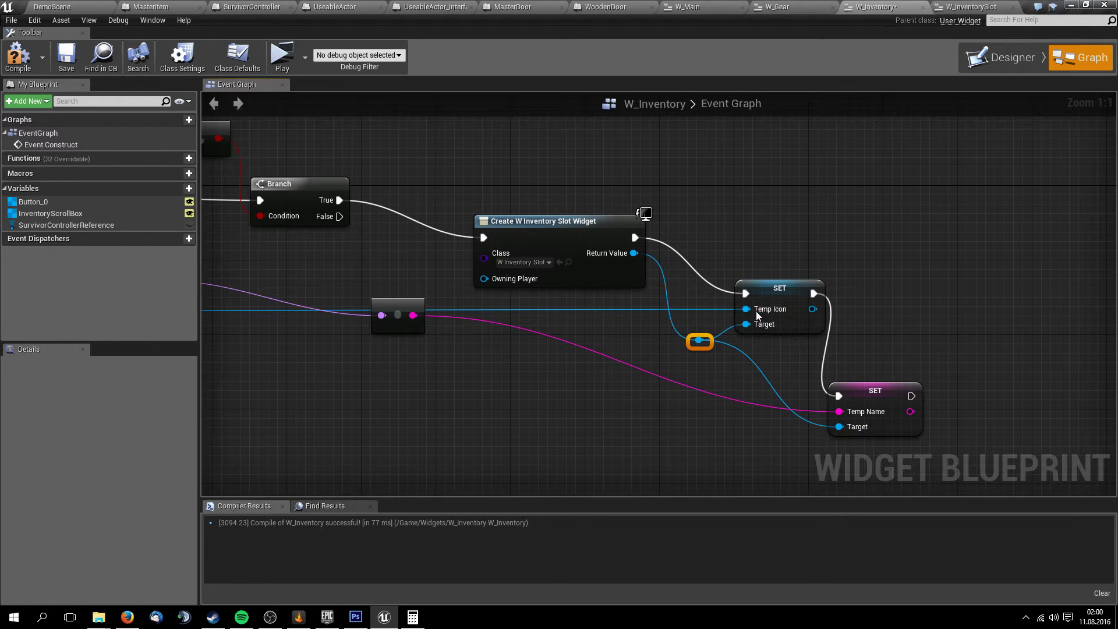
pyautogui.moveTo(880, 424); pyautogui.dragTo(943, 428, button='right')
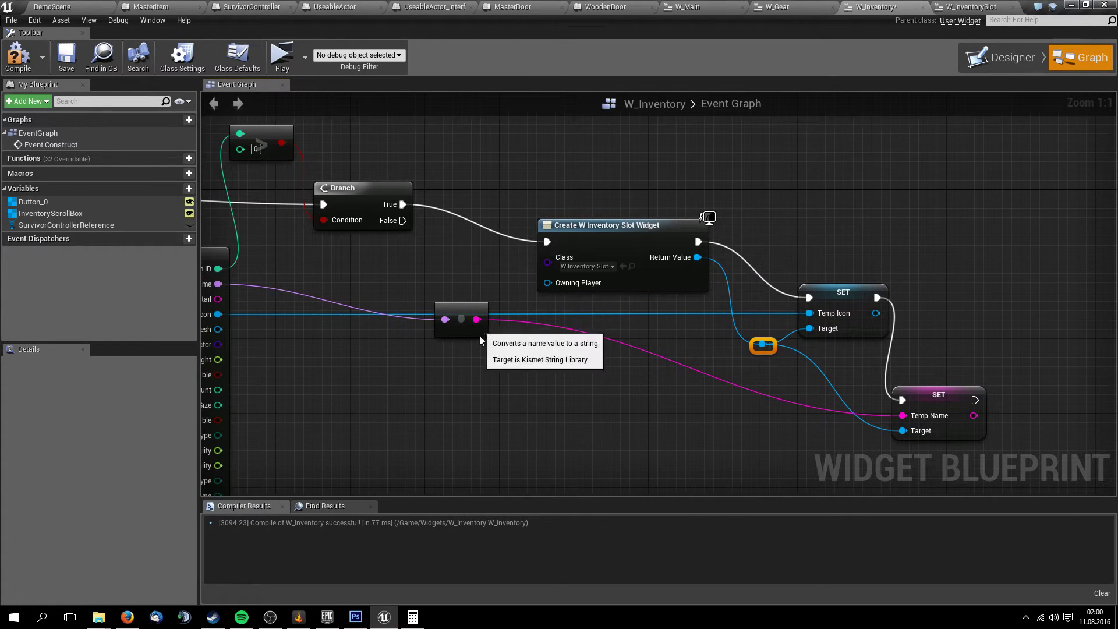
pyautogui.moveTo(479, 327); pyautogui.dragTo(477, 403)
pyautogui.moveTo(478, 388); pyautogui.dragTo(623, 349, button='right')
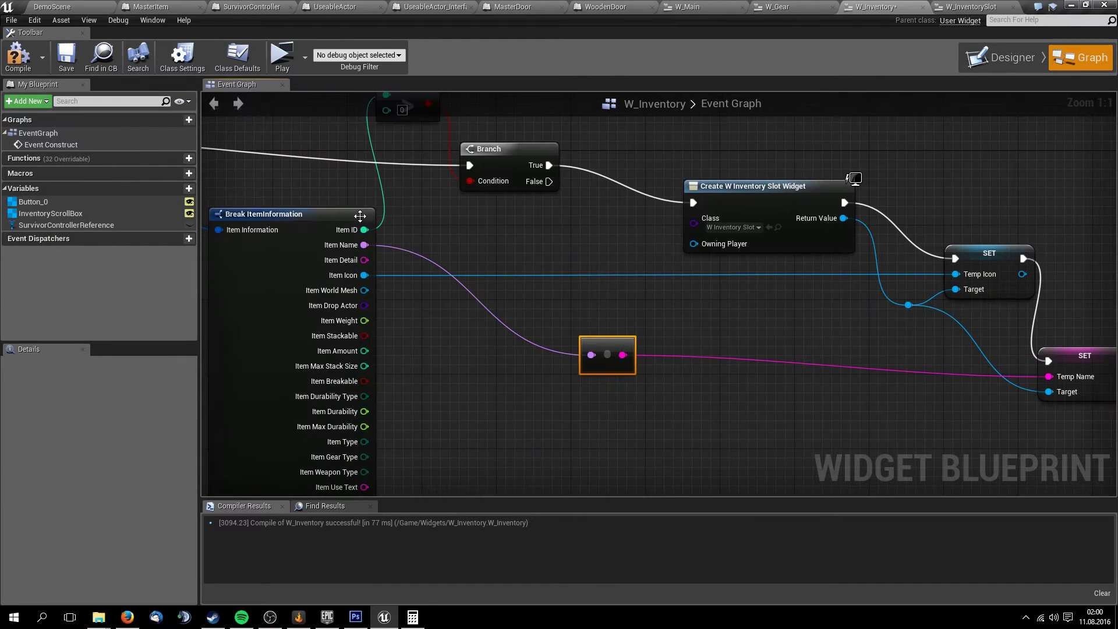
pyautogui.moveTo(352, 255); pyautogui.dragTo(631, 344, button='right')
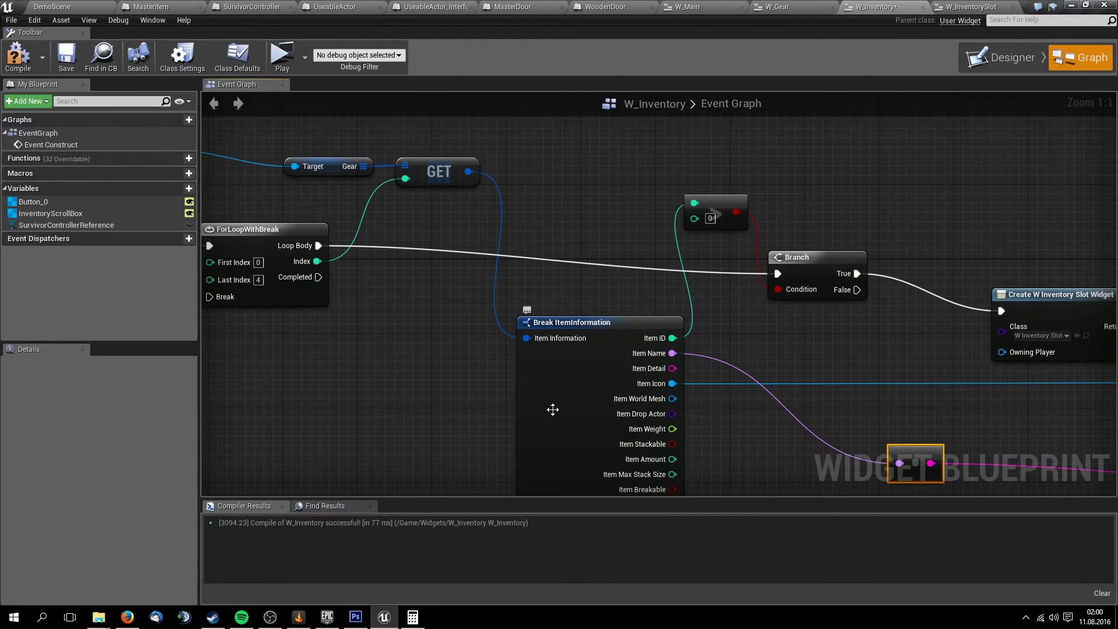
pyautogui.moveTo(640, 396)
pyautogui.mouseDown(button='right')
pyautogui.moveTo(644, 303)
pyautogui.moveTo(626, 355)
pyautogui.mouseUp(button='right')
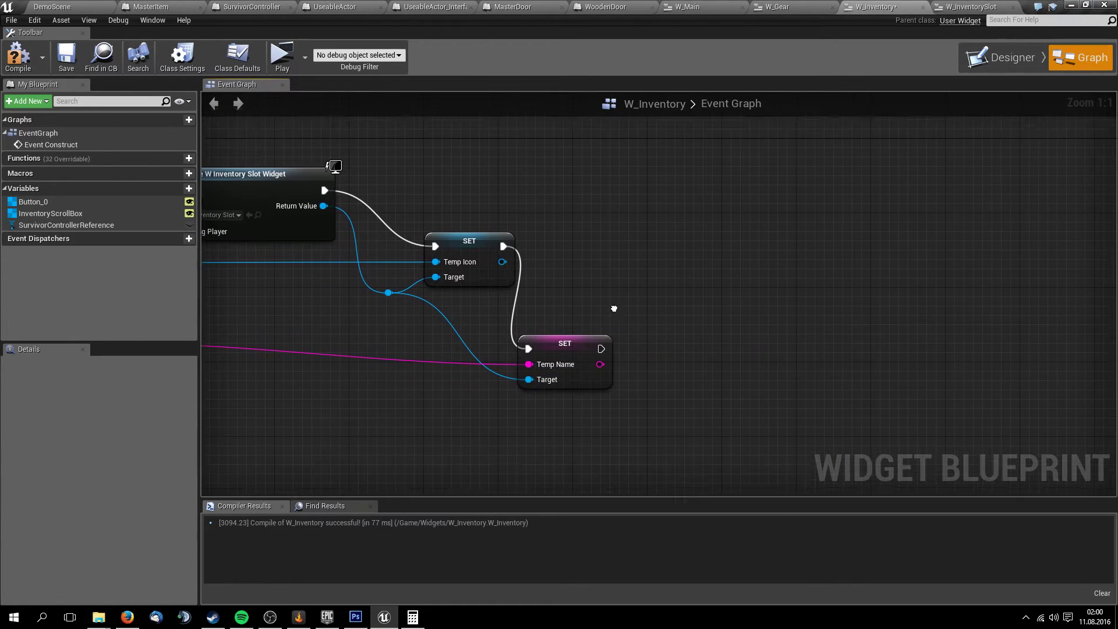
pyautogui.click(18, 57)
# Review the item ID comparison and Branch nodes, recompile W_Inventory, and open W_Gear
pyautogui.moveTo(594, 260)
pyautogui.mouseDown(button='right')
pyautogui.moveTo(655, 271)
pyautogui.moveTo(663, 288)
pyautogui.mouseUp(button='right')
pyautogui.moveTo(376, 225)
pyautogui.mouseDown(button='right')
pyautogui.moveTo(472, 299)
pyautogui.moveTo(626, 278)
pyautogui.mouseUp(button='right')
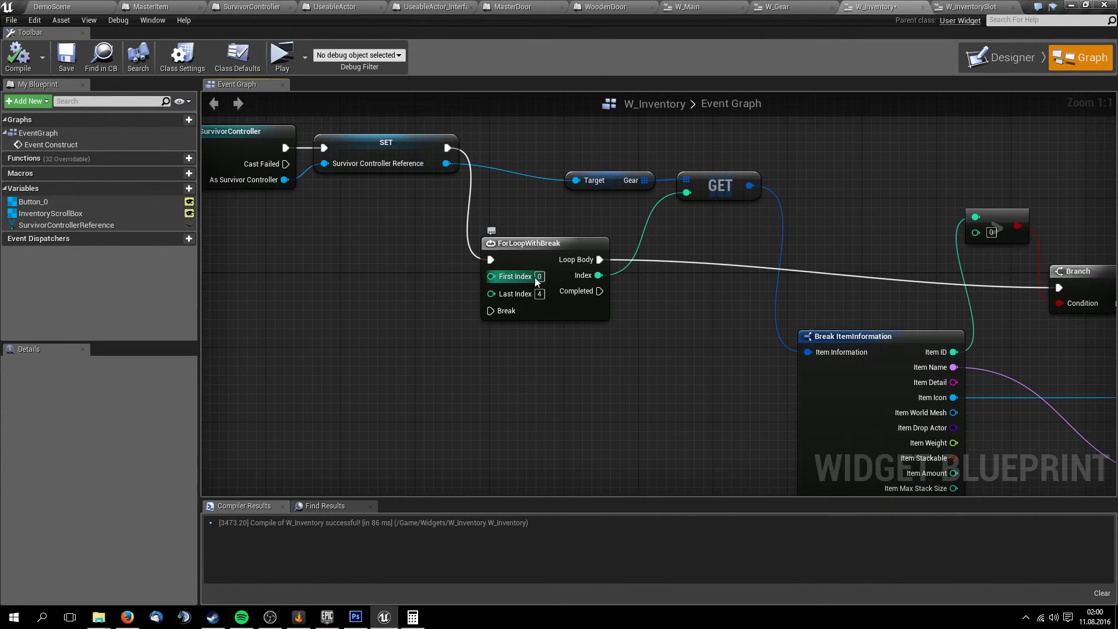
pyautogui.moveTo(819, 233); pyautogui.dragTo(436, 268, button='right')
pyautogui.moveTo(568, 389); pyautogui.dragTo(643, 276, button='right')
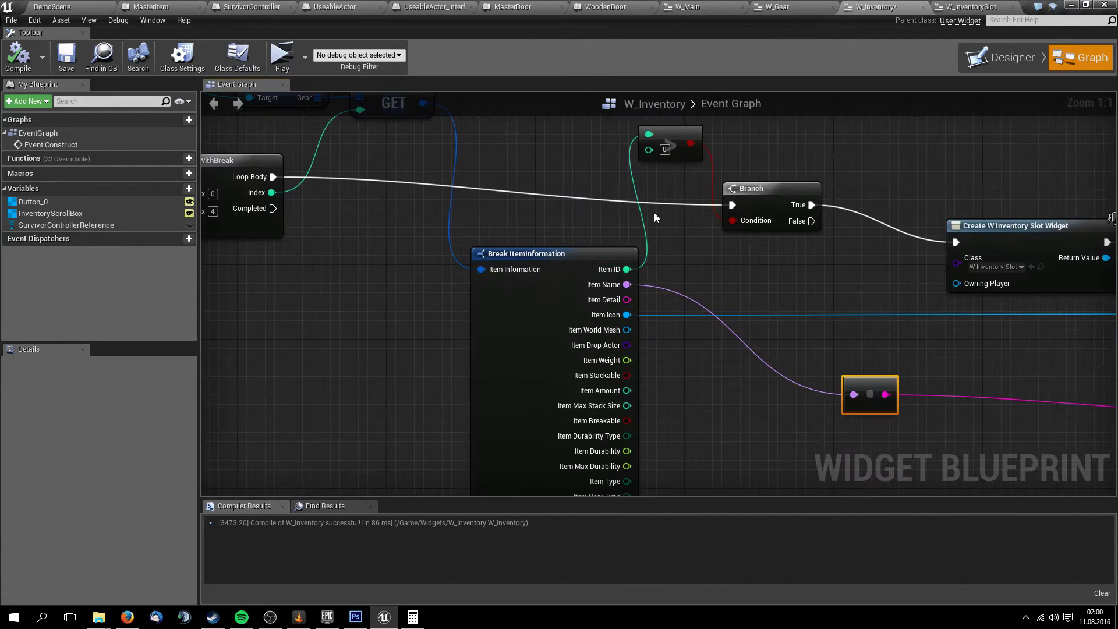
pyautogui.moveTo(655, 212); pyautogui.dragTo(559, 178, button='right')
pyautogui.moveTo(559, 173); pyautogui.dragTo(676, 238)
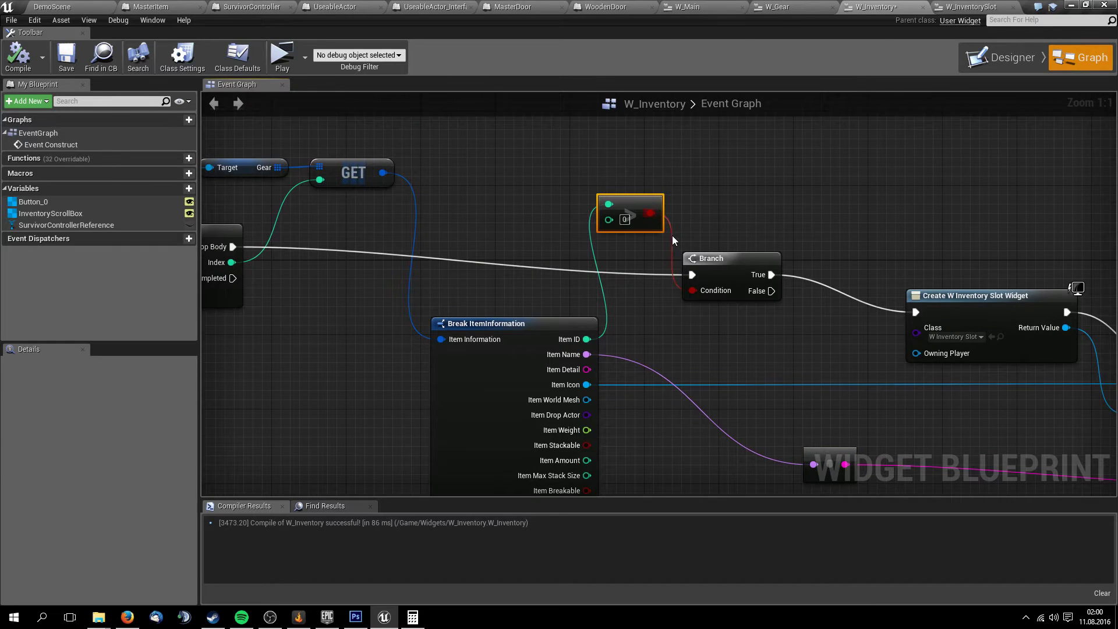
pyautogui.moveTo(693, 239); pyautogui.dragTo(641, 213, button='right')
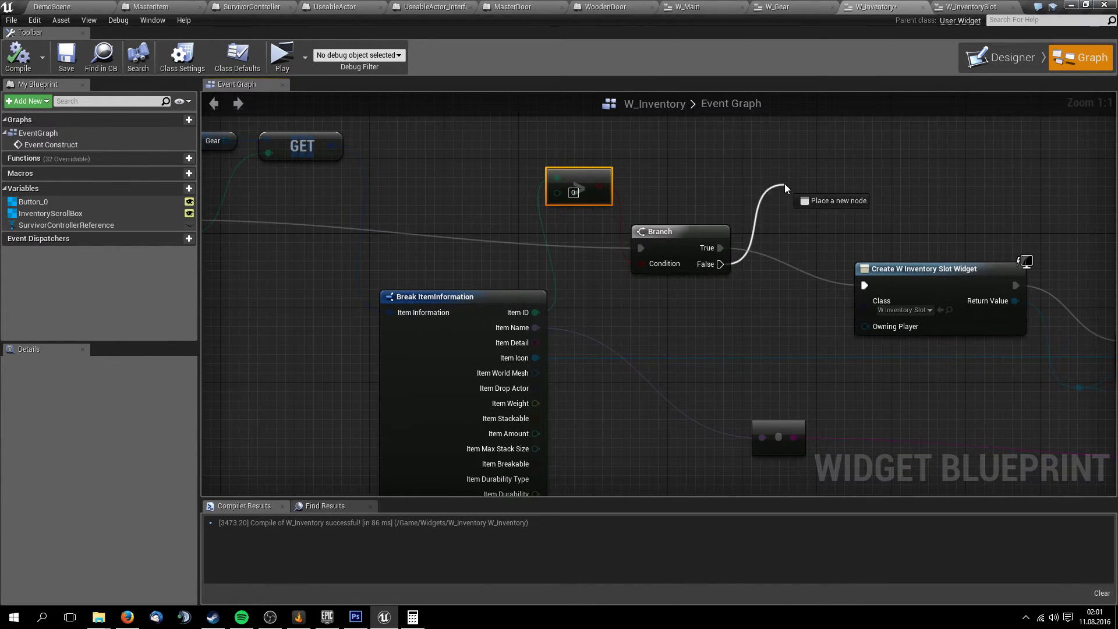
pyautogui.moveTo(718, 265); pyautogui.dragTo(783, 167)
pyautogui.moveTo(844, 160)
pyautogui.mouseDown(button='right')
pyautogui.moveTo(658, 191)
pyautogui.moveTo(590, 233)
pyautogui.mouseUp(button='right')
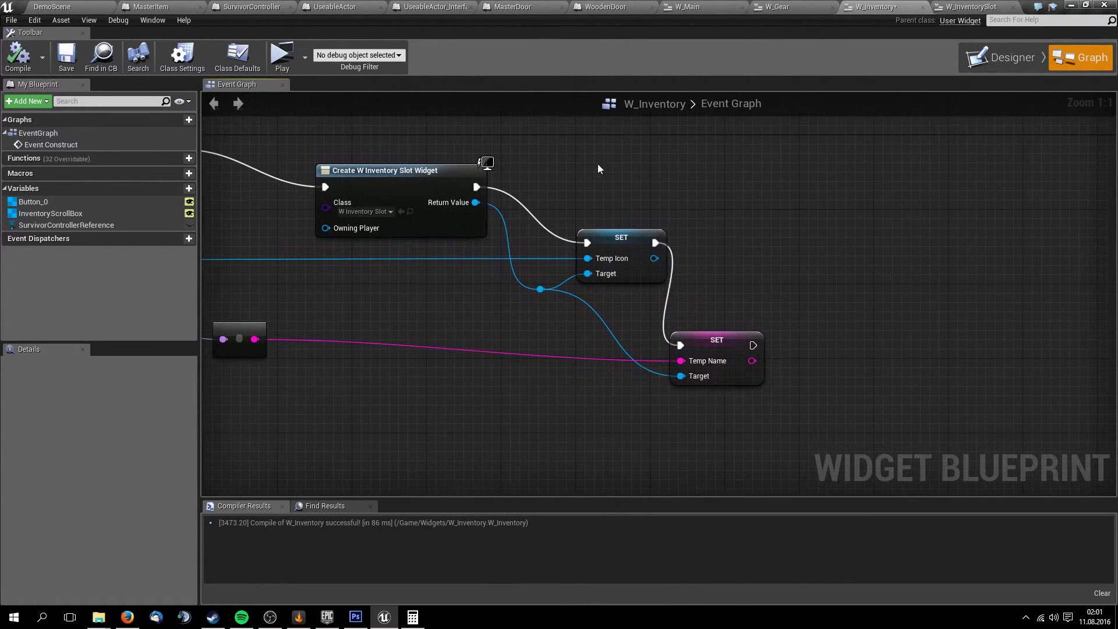
pyautogui.click(22, 51)
pyautogui.moveTo(731, 217); pyautogui.dragTo(814, 245, button='right')
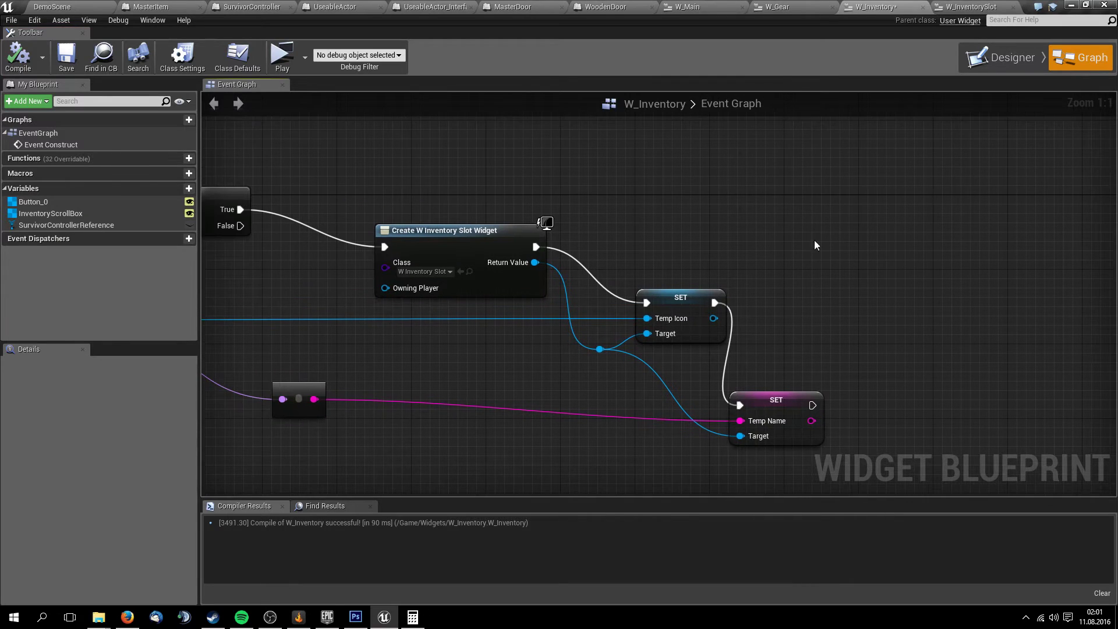
pyautogui.click(763, 6)
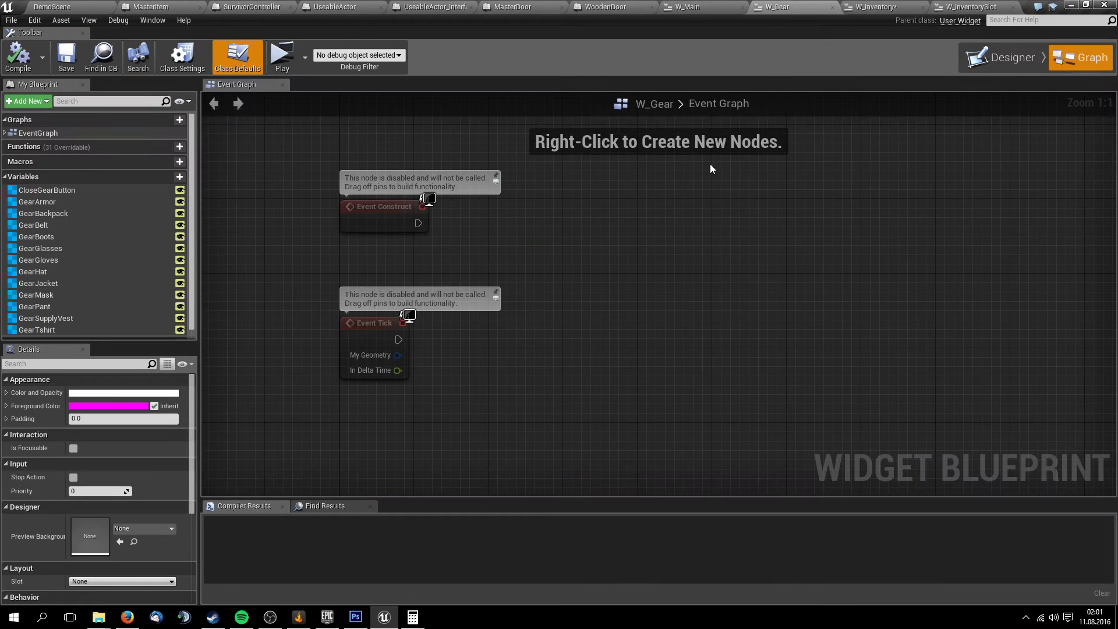
# Add a B key press event to the SurvivorController graph
pyautogui.click(277, 9)
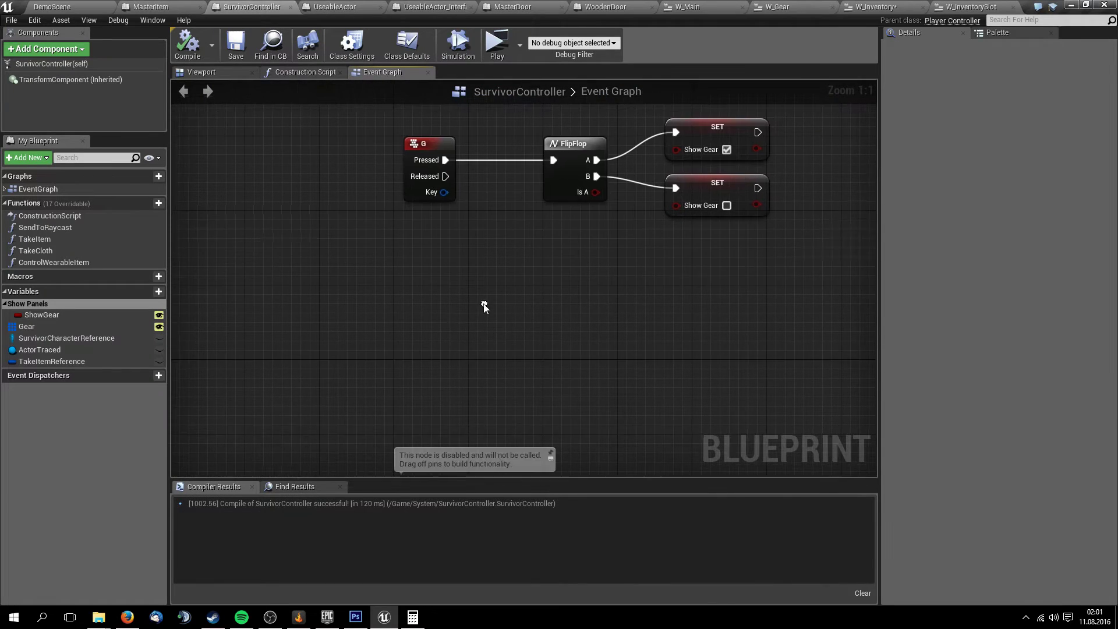
pyautogui.rightClick(421, 289)
pyautogui.moveTo(427, 255)
pyautogui.mouseDown(button='right')
pyautogui.moveTo(421, 299)
pyautogui.moveTo(396, 302)
pyautogui.mouseUp(button='right')
pyautogui.rightClick(421, 300)
pyautogui.rightClick(396, 302)
pyautogui.write('b')
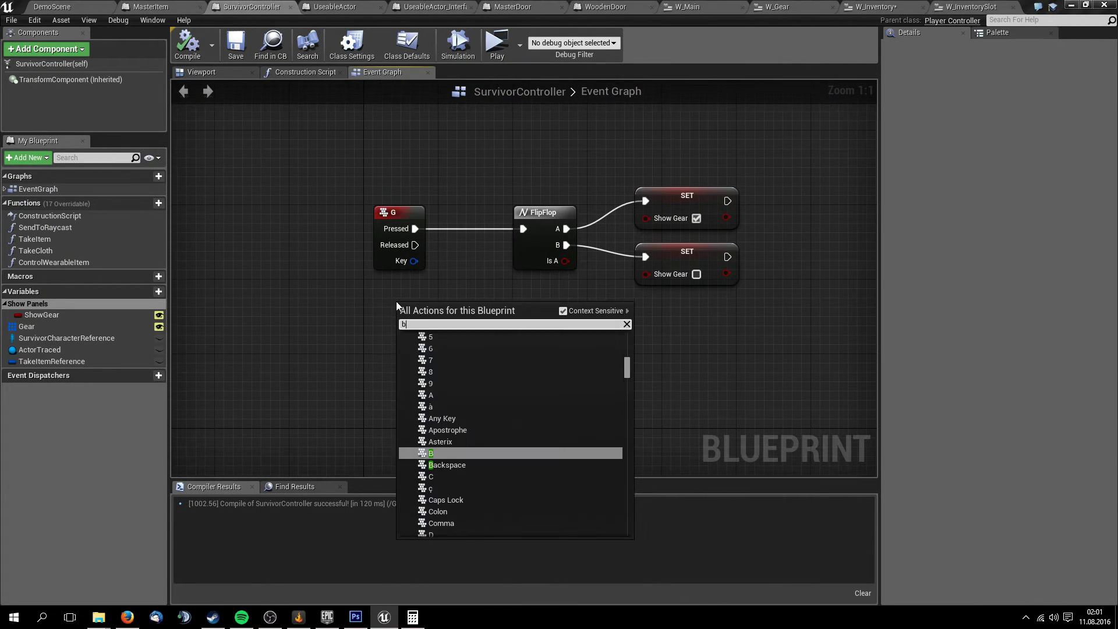
pyautogui.click(435, 457)
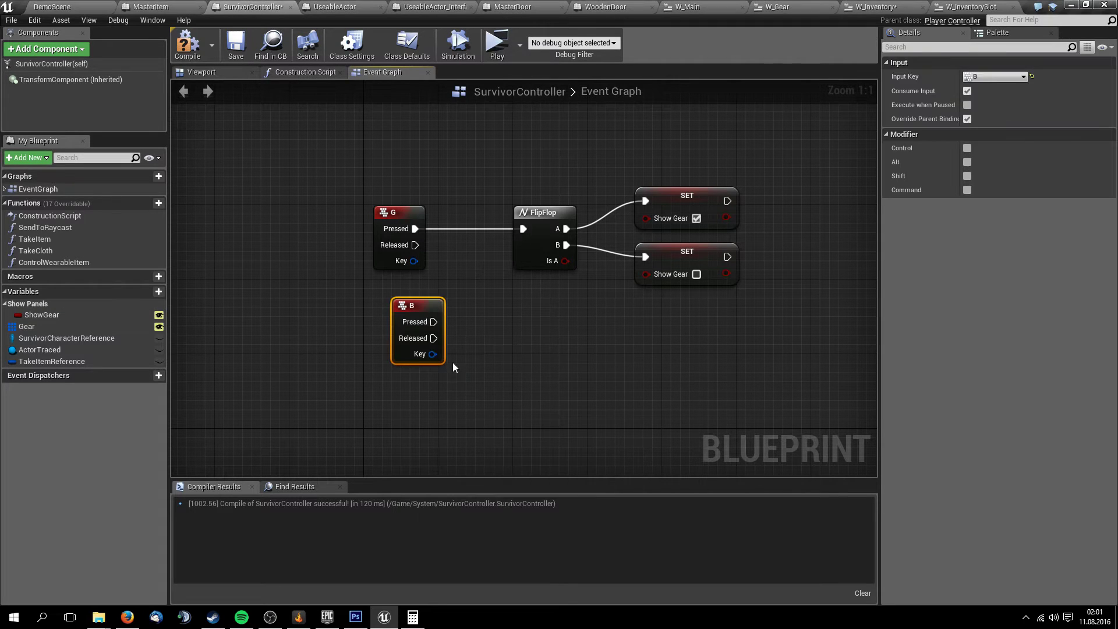
# Duplicate the ShowGear variable and name the copy ShowInventory
pyautogui.click(120, 317)
pyautogui.rightClick(121, 317)
pyautogui.click(156, 349)
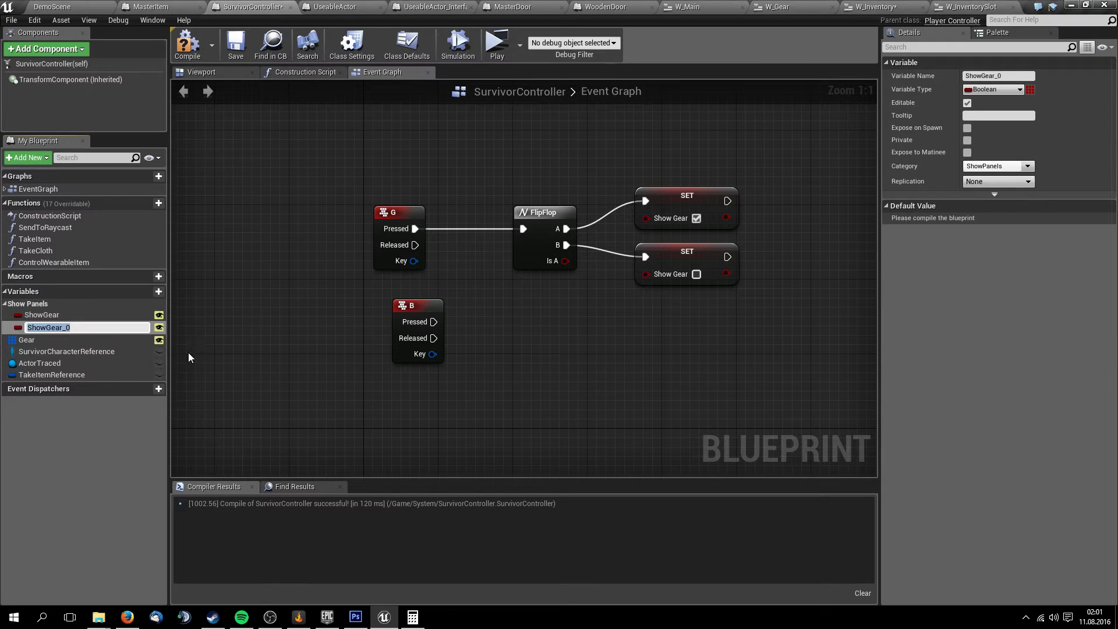
pyautogui.write('S')
pyautogui.write('howInvento')
pyautogui.write('ry')
pyautogui.press('Return')
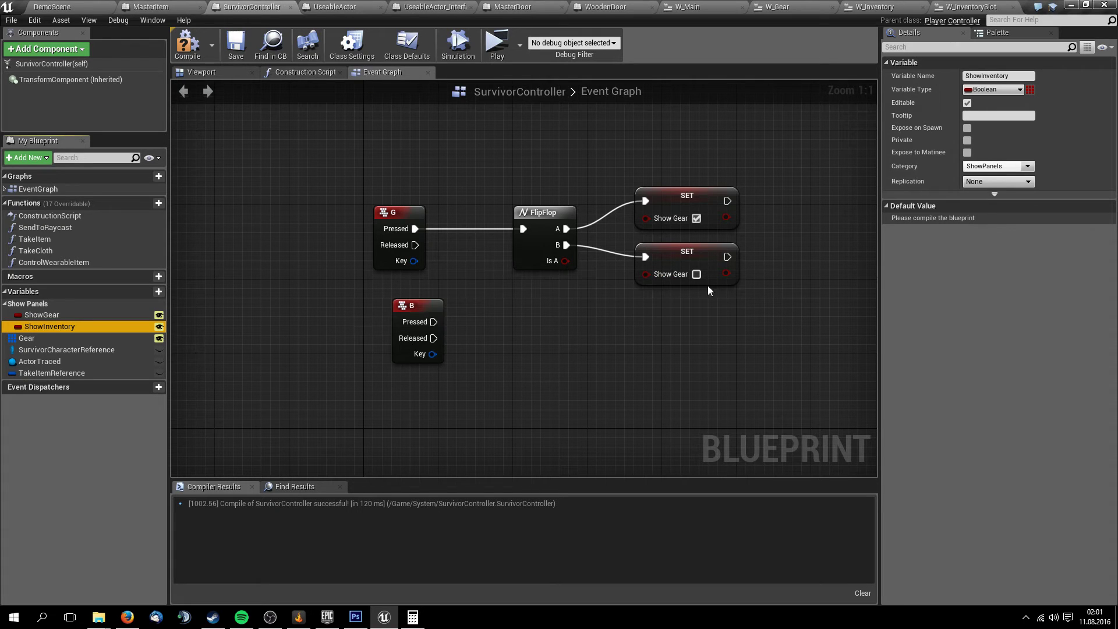
# Copy the G key's FlipFlop node and wire the B key's Pressed into the copy
pyautogui.click(562, 228)
pyautogui.hotkey('ctrl', 'c')
pyautogui.hotkey('ctrl', 'v')
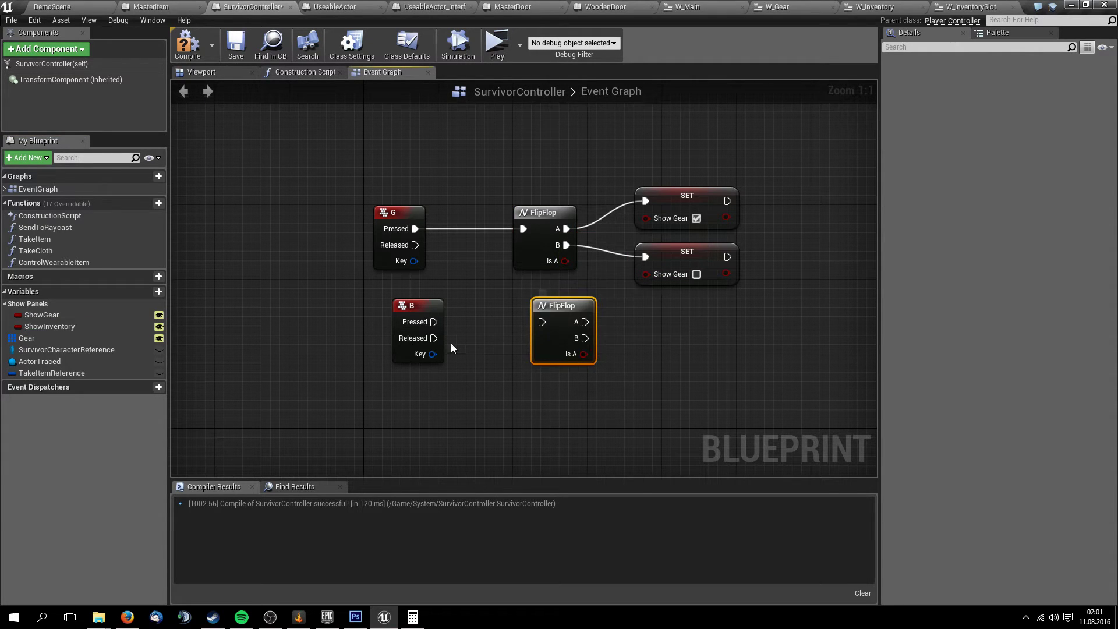
pyautogui.moveTo(432, 322)
pyautogui.mouseDown()
pyautogui.moveTo(541, 322)
pyautogui.moveTo(528, 336)
pyautogui.mouseUp()
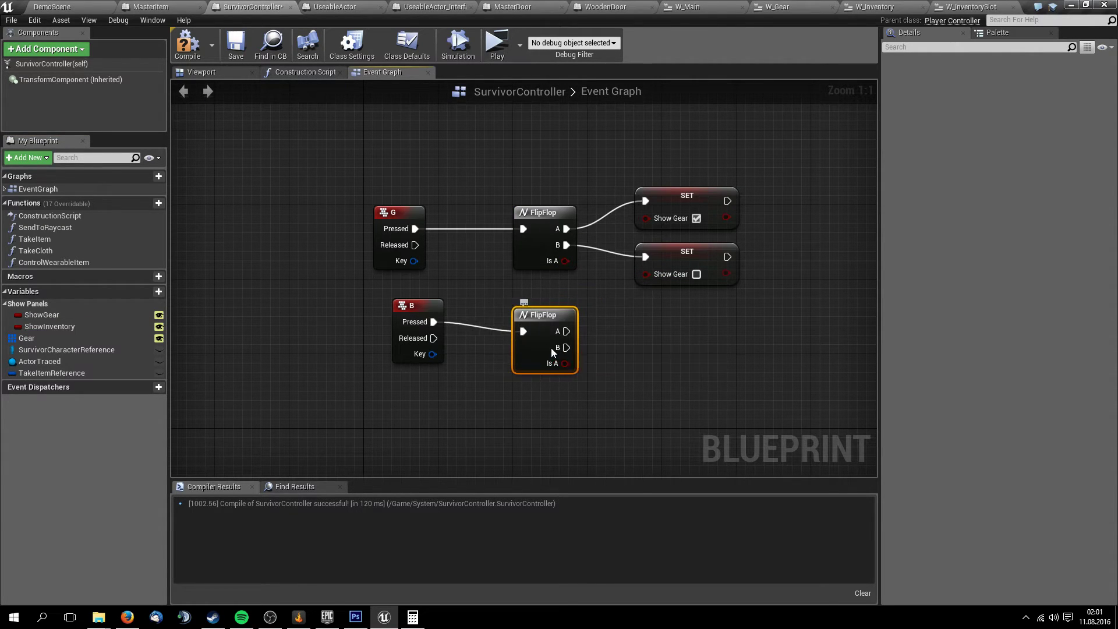
# Add two ShowInventory setters (true and false), wire them to the FlipFlop outputs, and compile
pyautogui.click(69, 327)
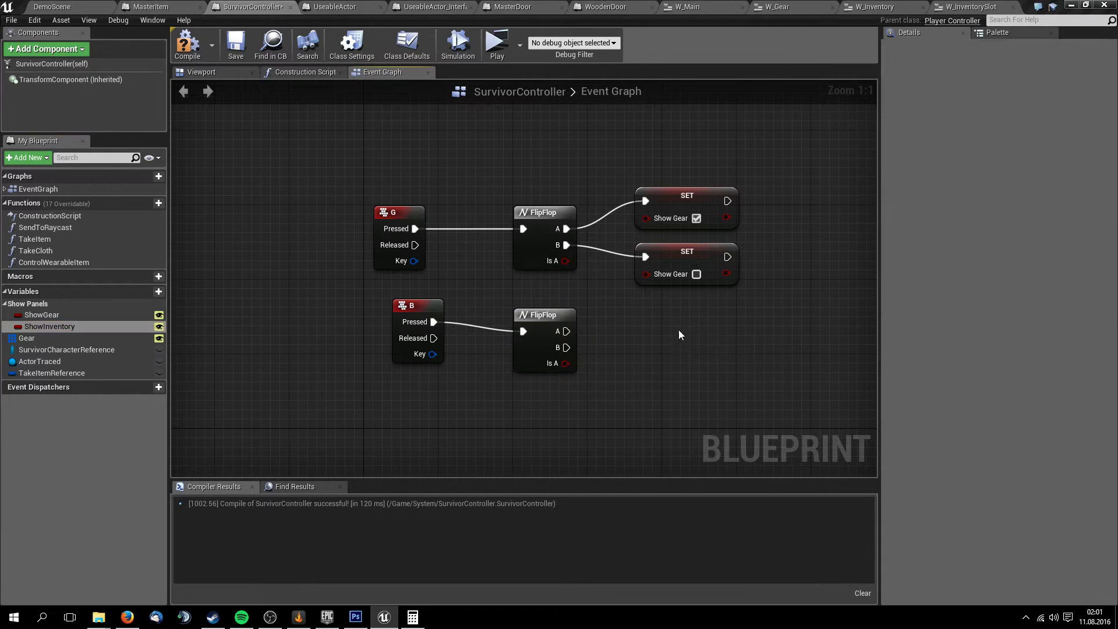
pyautogui.keyDown('alt'); pyautogui.moveTo(700, 360); pyautogui.dragTo(683, 329); pyautogui.keyUp('alt')
pyautogui.hotkey('ctrl', 'c')
pyautogui.hotkey('ctrl', 'v')
pyautogui.moveTo(795, 375)
pyautogui.mouseDown()
pyautogui.moveTo(722, 378)
pyautogui.moveTo(695, 319)
pyautogui.mouseUp()
pyautogui.click(757, 358)
pyautogui.moveTo(697, 391); pyautogui.dragTo(641, 373)
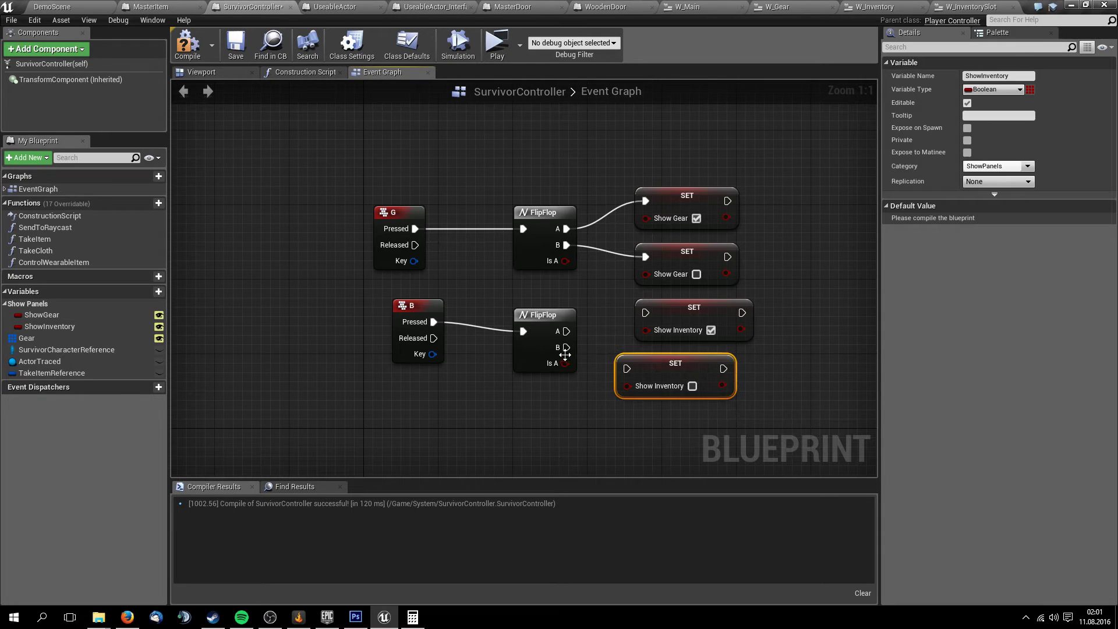
pyautogui.moveTo(566, 348)
pyautogui.mouseDown()
pyautogui.moveTo(626, 382)
pyautogui.moveTo(695, 373)
pyautogui.mouseUp()
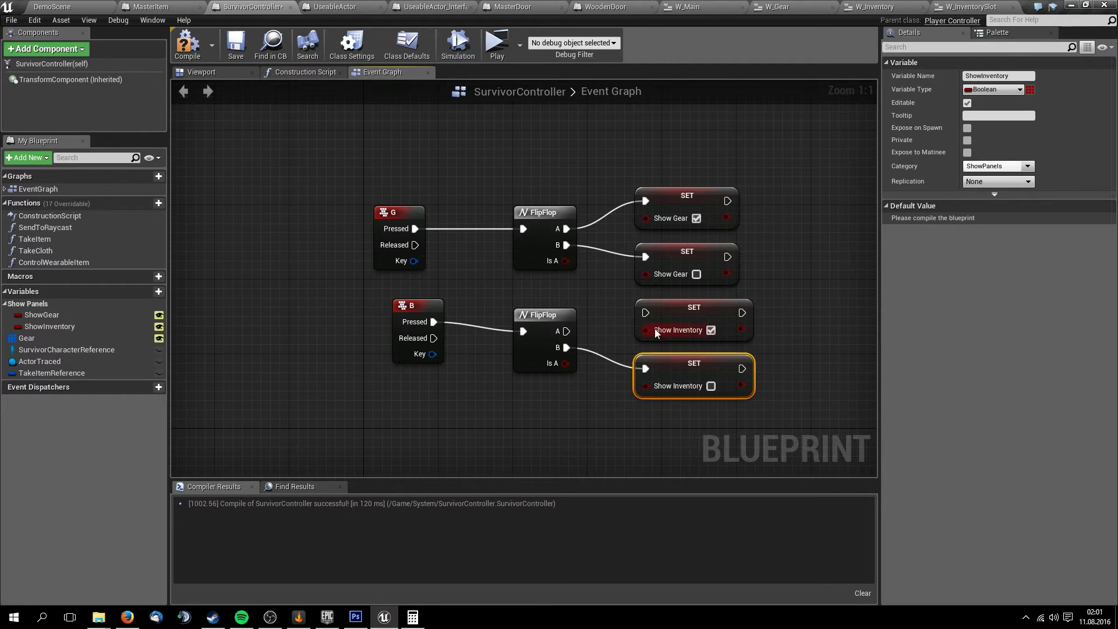
pyautogui.moveTo(645, 313); pyautogui.dragTo(566, 330)
pyautogui.click(187, 44)
pyautogui.moveTo(400, 151); pyautogui.dragTo(390, 174, button='right')
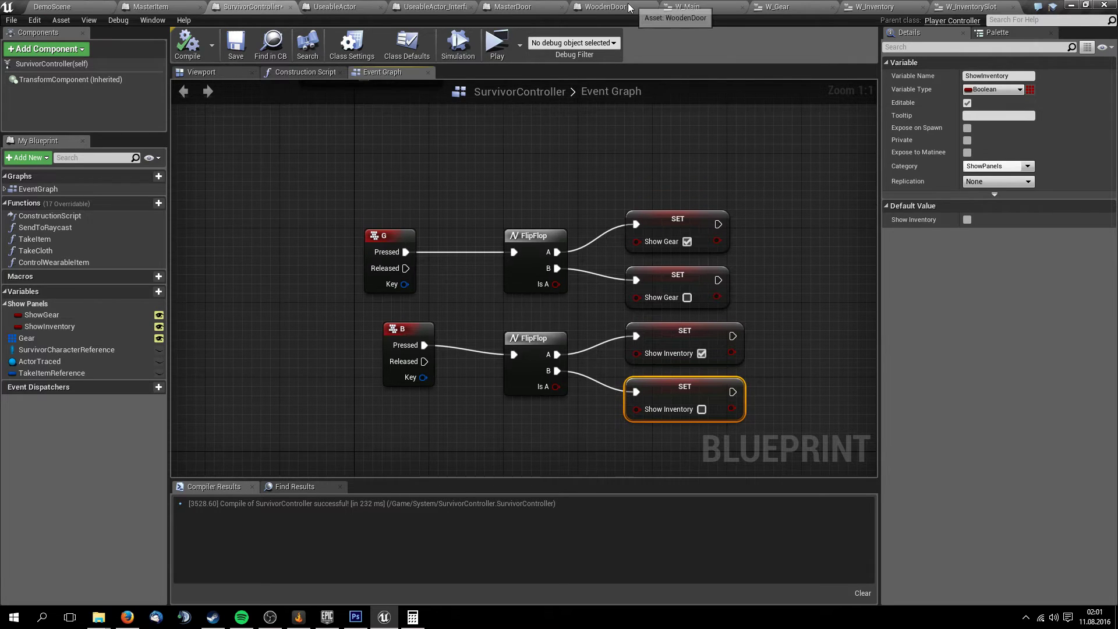
pyautogui.click(856, 8)
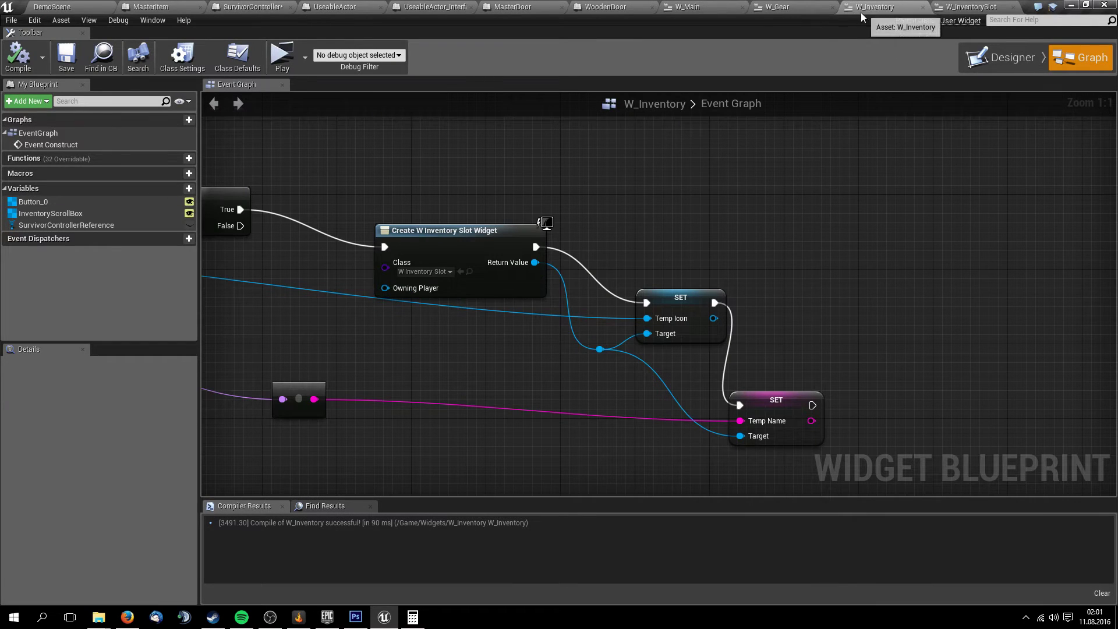
# In W_Main's Designer, drop a W Inventory widget onto the canvas and create a Visibility binding
pyautogui.click(722, 5)
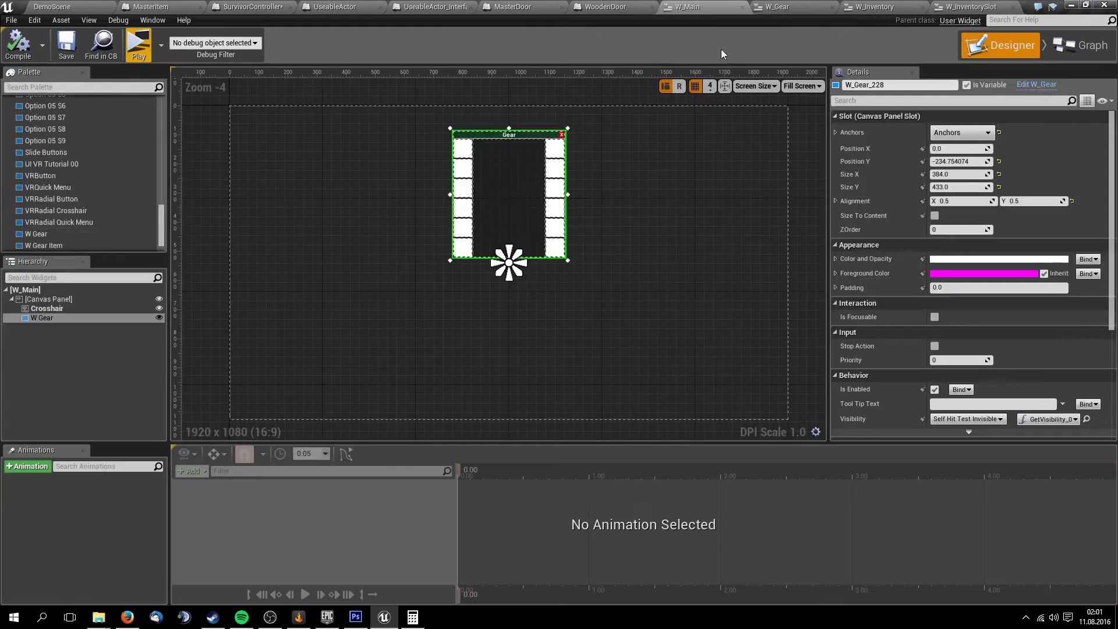
pyautogui.scroll(-2, 64, 227)
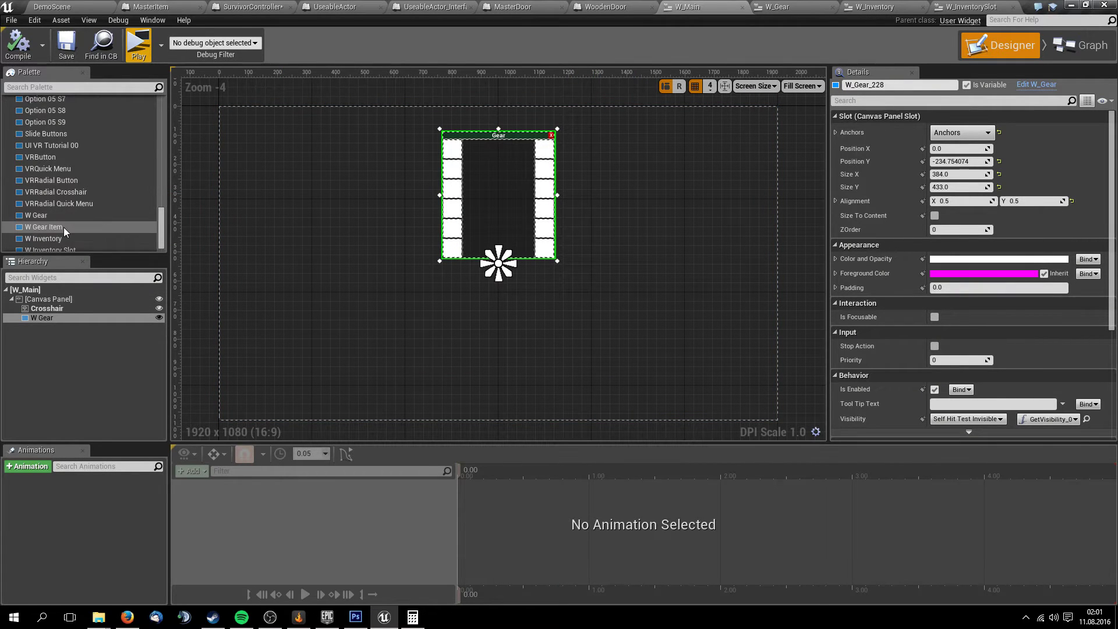
pyautogui.moveTo(45, 233)
pyautogui.mouseDown()
pyautogui.moveTo(589, 145)
pyautogui.moveTo(574, 131)
pyautogui.mouseUp()
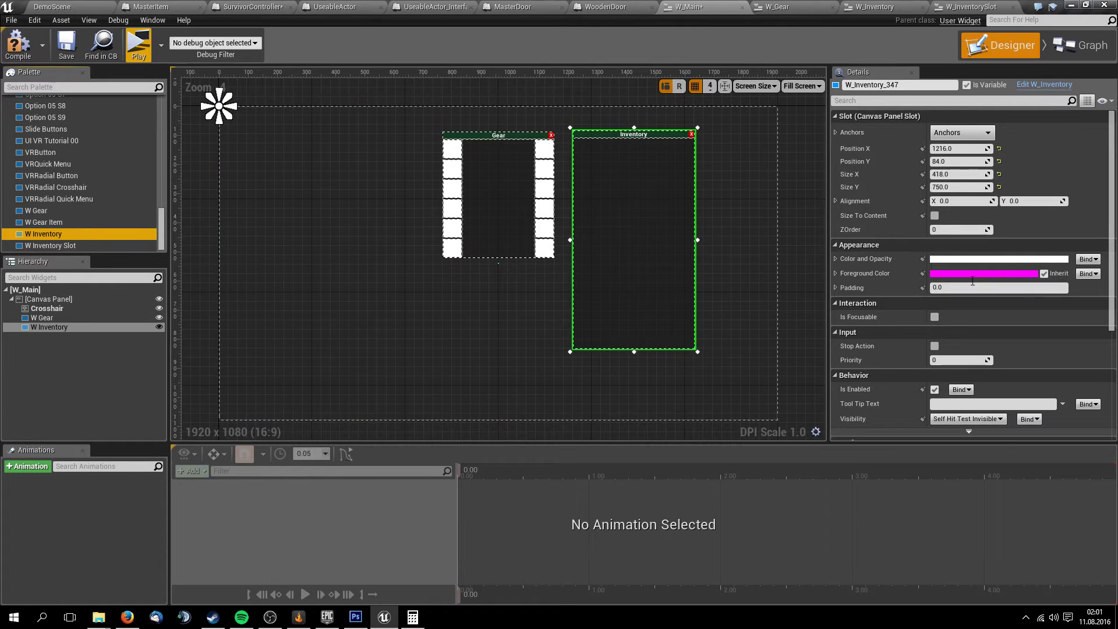
pyautogui.scroll(-1, 926, 317)
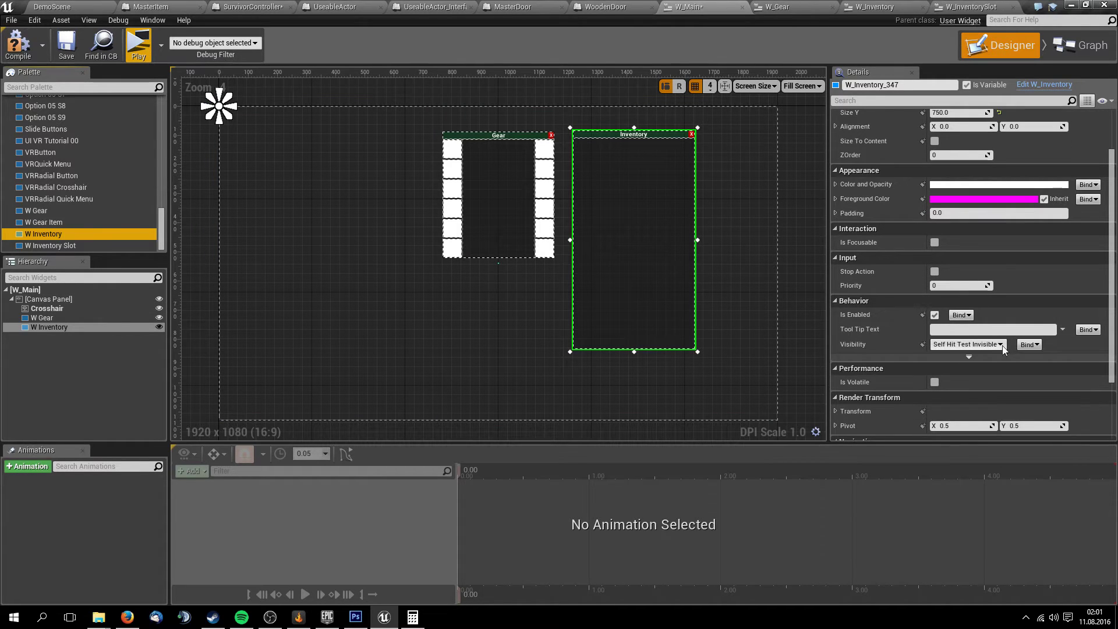
pyautogui.click(1037, 345)
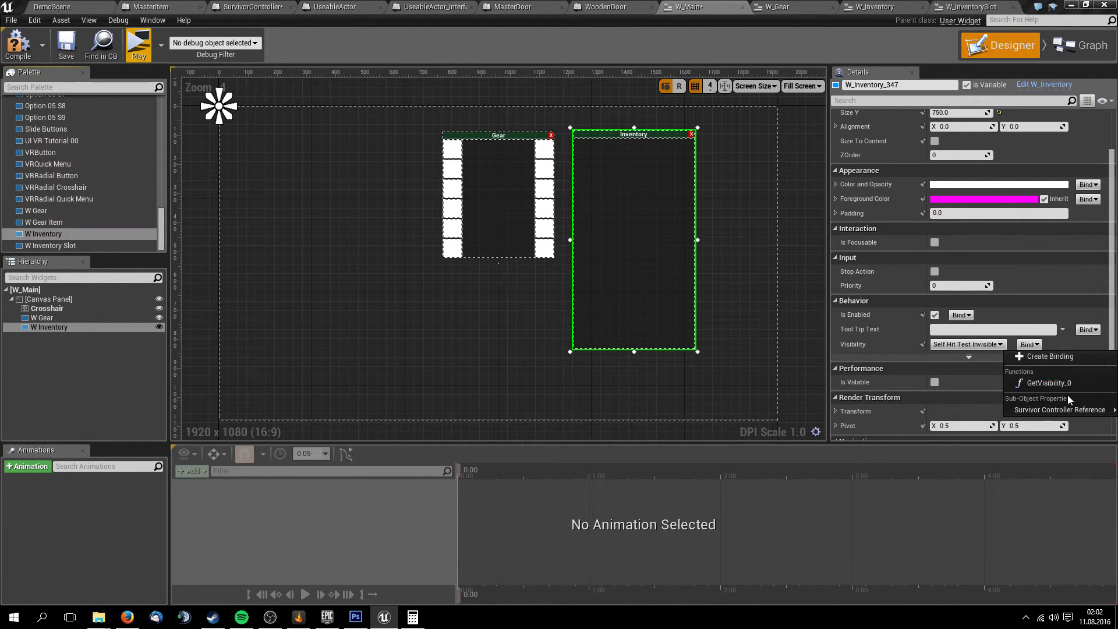
pyautogui.click(1066, 358)
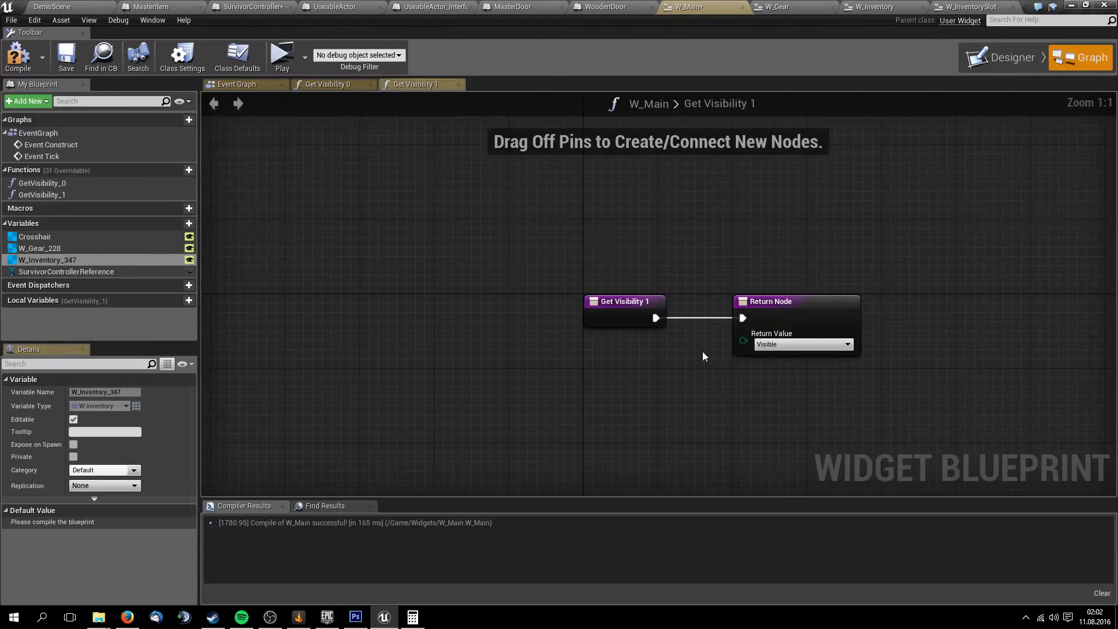
# Get SurvivorControllerReference in GetVisibility_1 and add a Get Show Inventory node from it
pyautogui.moveTo(64, 272); pyautogui.dragTo(342, 302)
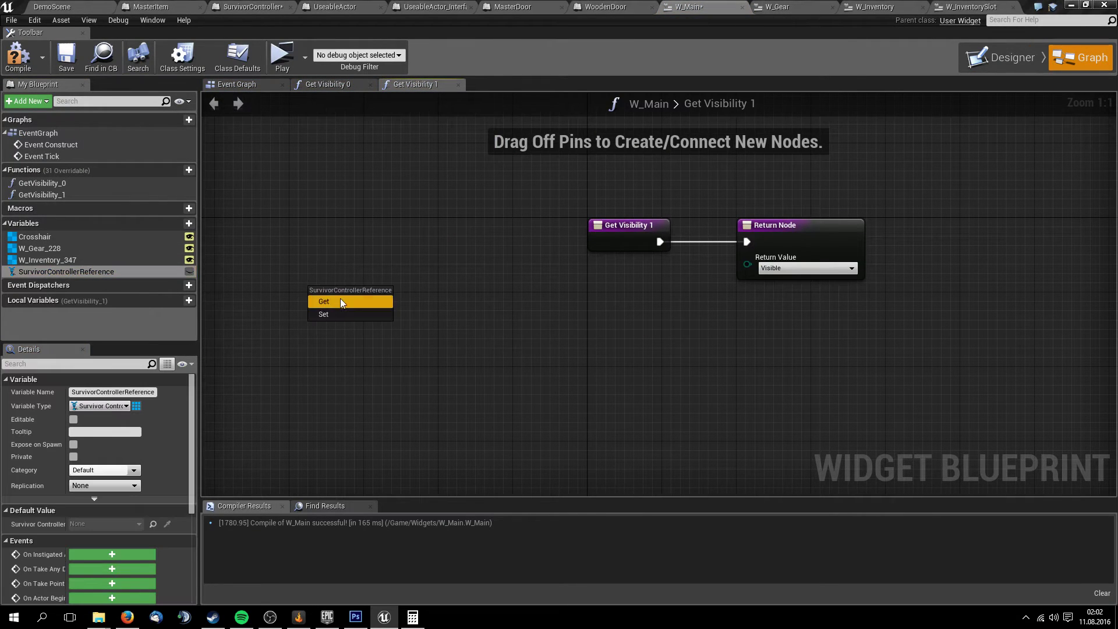
pyautogui.click(342, 302)
pyautogui.moveTo(416, 293); pyautogui.dragTo(472, 333)
pyautogui.write('get')
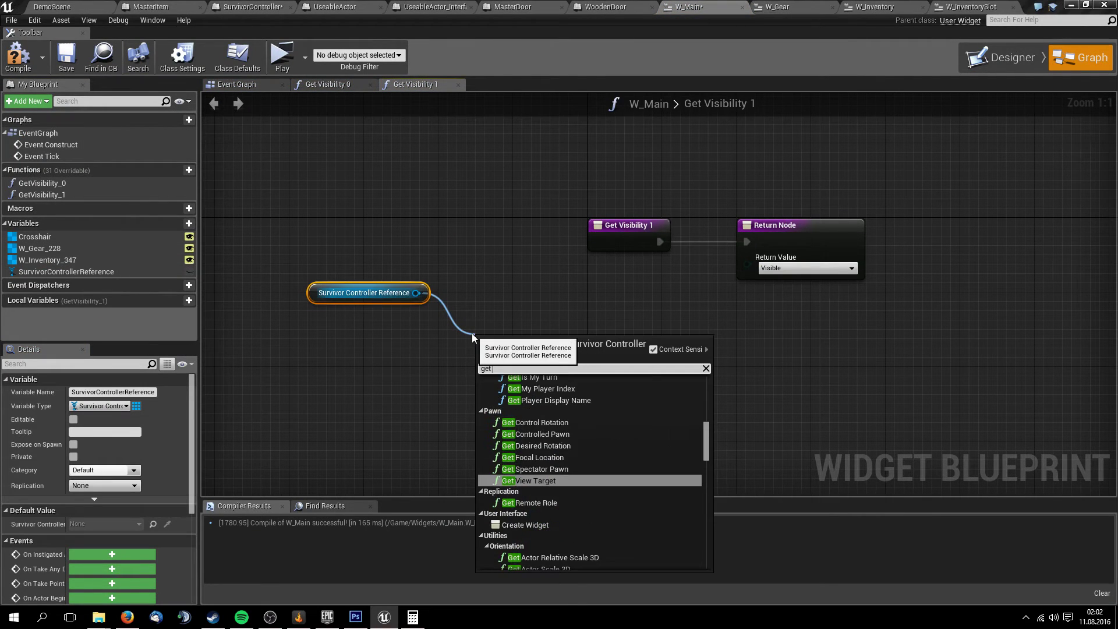
pyautogui.write(' show')
pyautogui.press('Return')
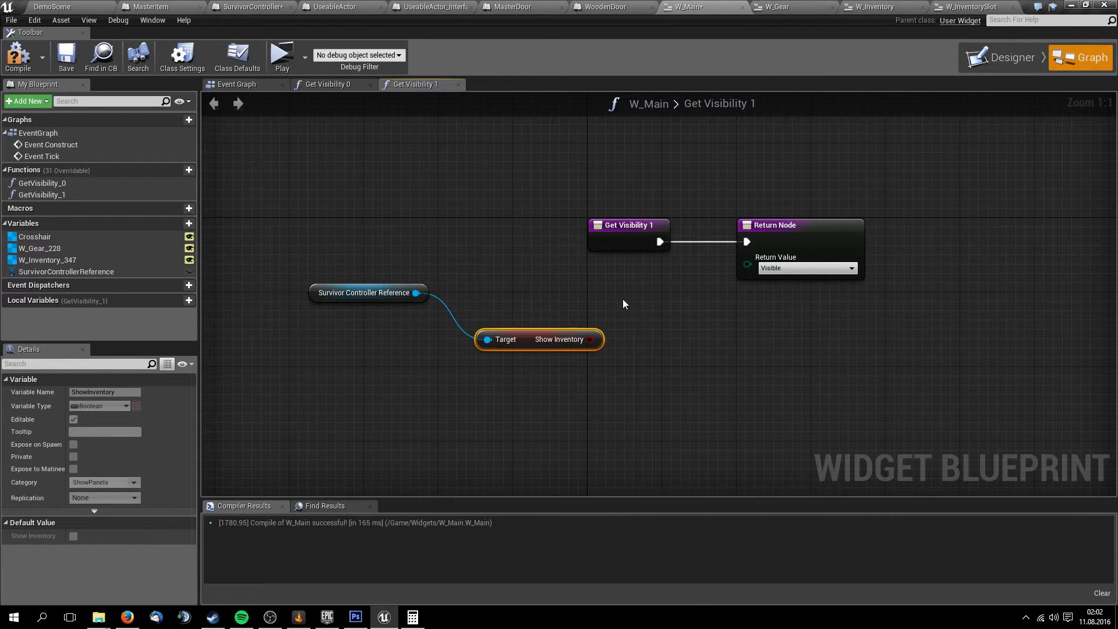
# Feed Return Value from a Boolean Select with True set to Visible, indexed by Show Inventory
pyautogui.moveTo(747, 263); pyautogui.dragTo(722, 329)
pyautogui.write('select')
pyautogui.press('Return')
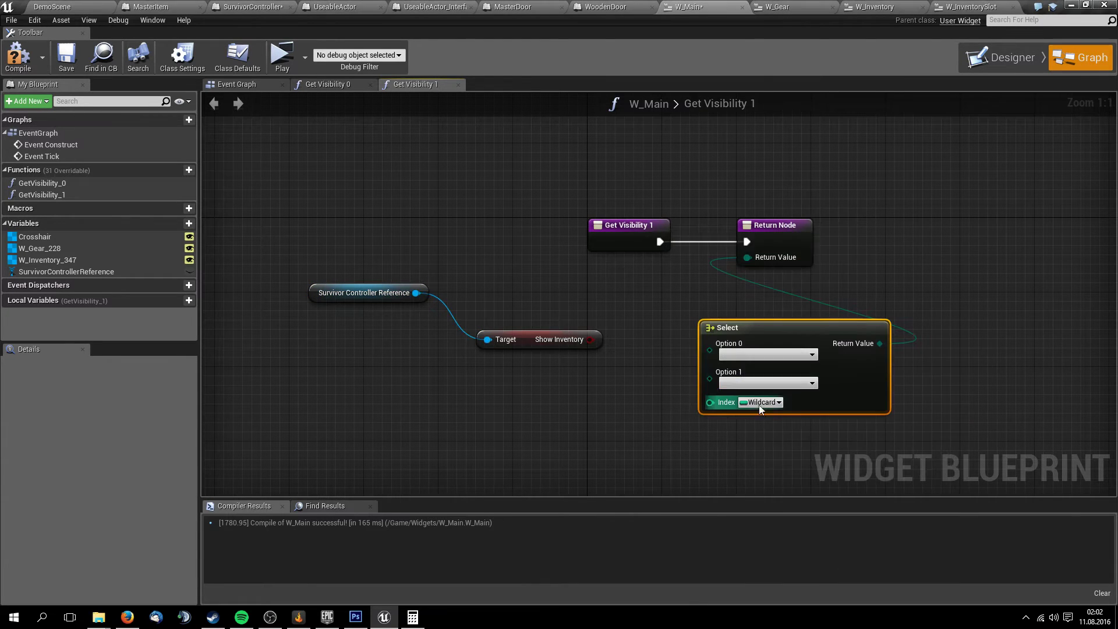
pyautogui.click(770, 404)
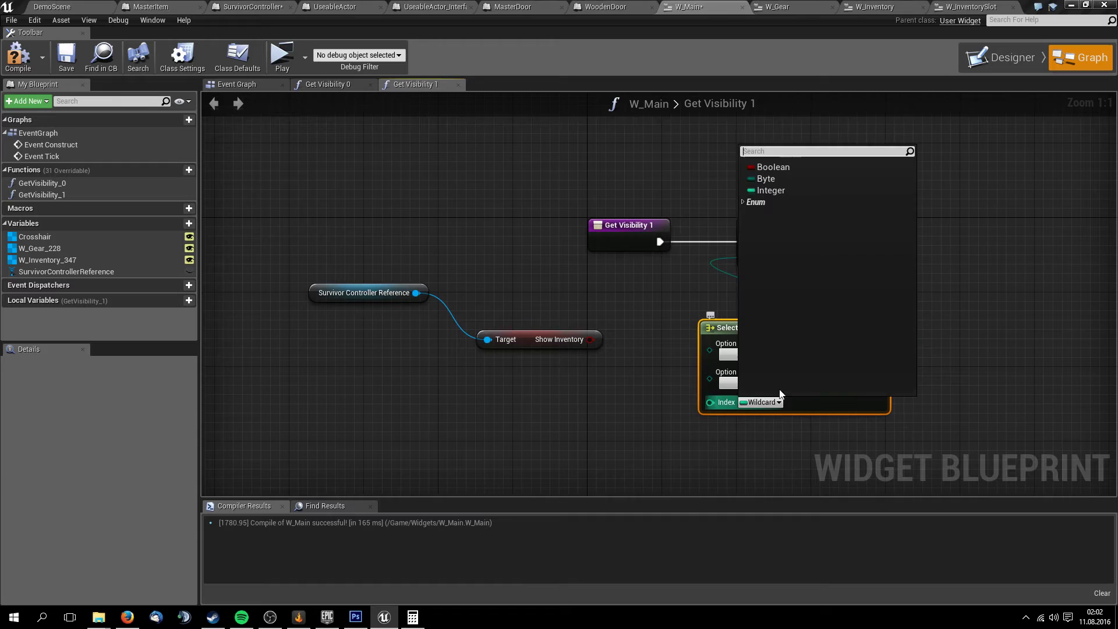
pyautogui.click(789, 170)
pyautogui.click(739, 382)
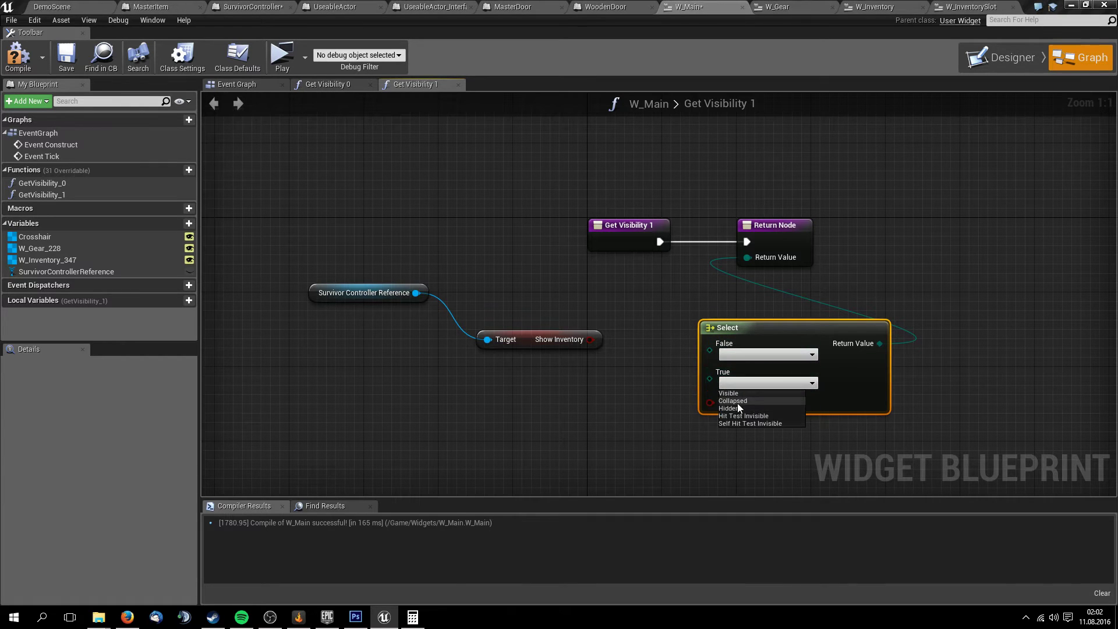
pyautogui.click(730, 393)
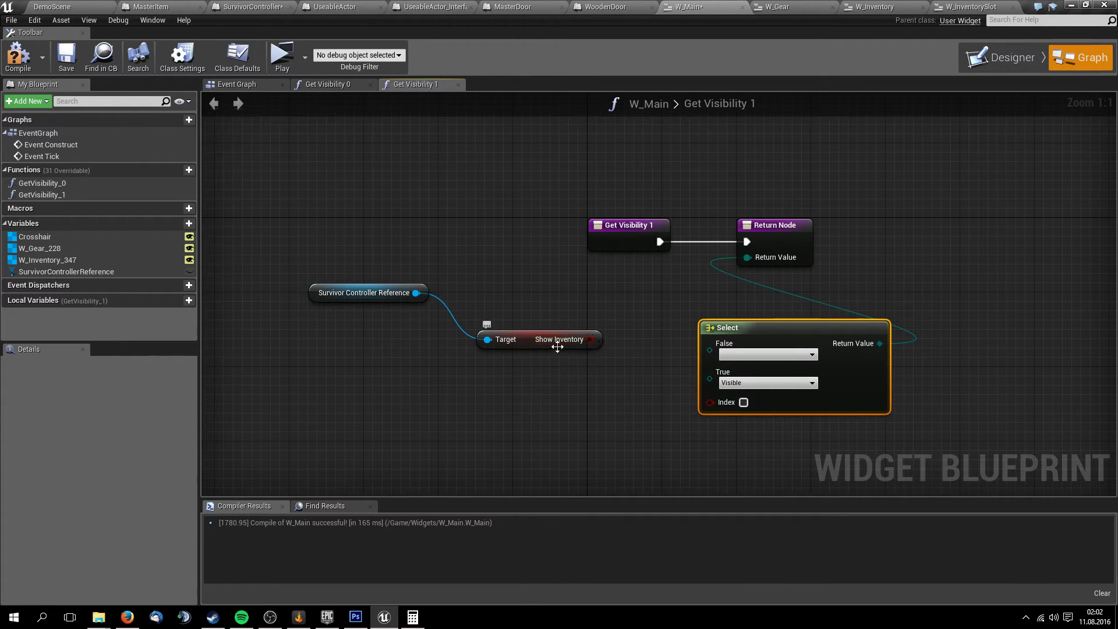
pyautogui.moveTo(591, 340); pyautogui.dragTo(709, 401)
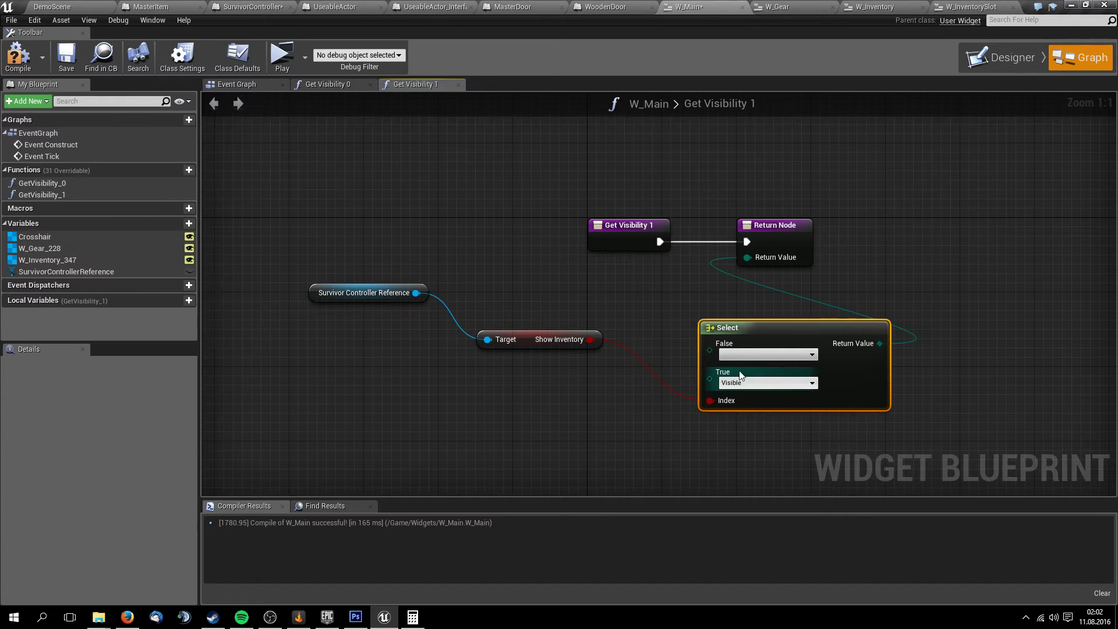
pyautogui.click(762, 354)
# Set the Select's False option to Hidden and play-test toggling the Gear (G) and Inventory (I) panels
pyautogui.click(751, 380)
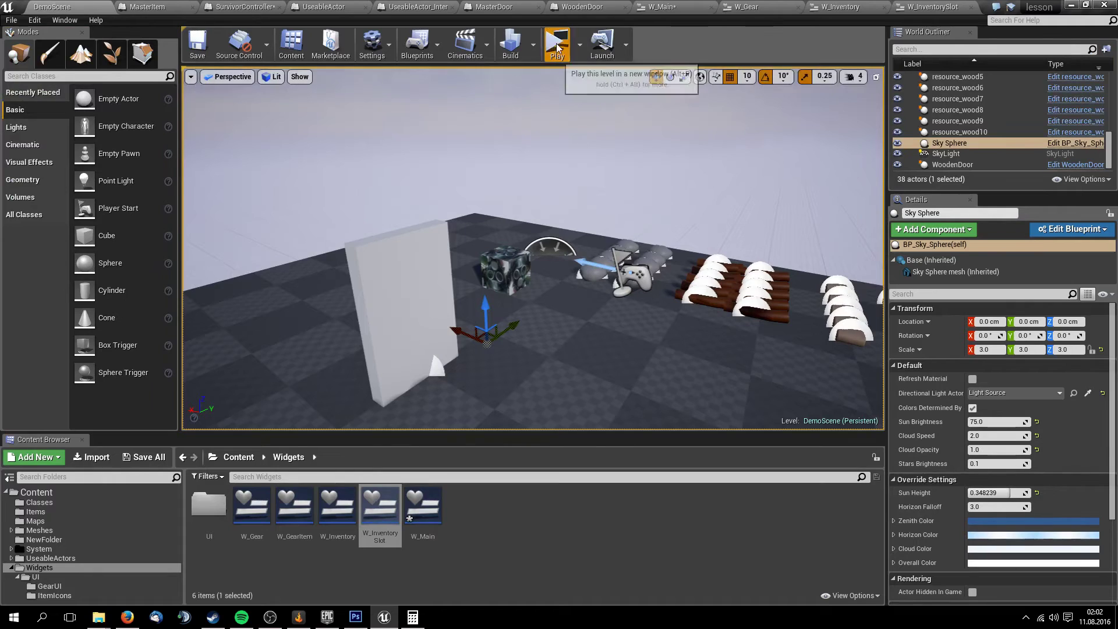
pyautogui.click(556, 47)
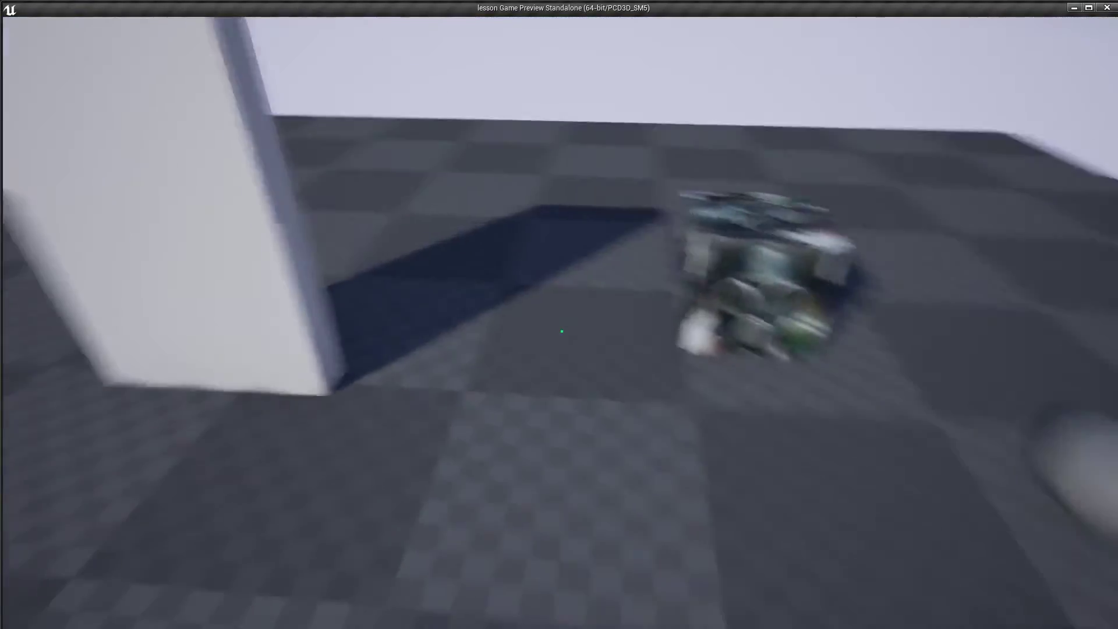
pyautogui.press('g')
pyautogui.press('i')
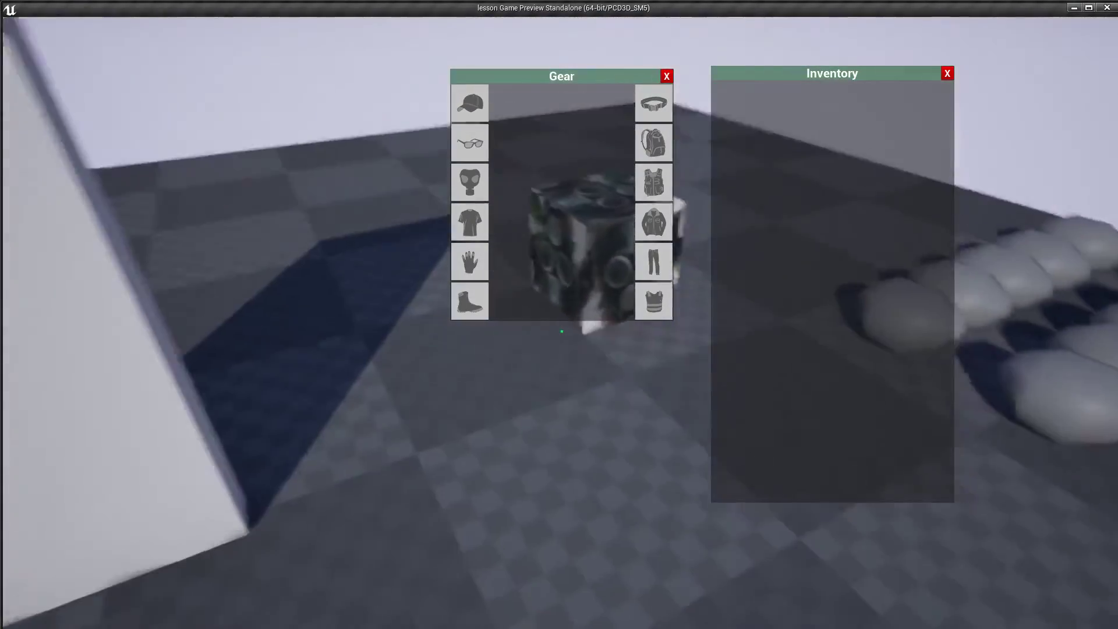
pyautogui.press('i')
pyautogui.press('g')
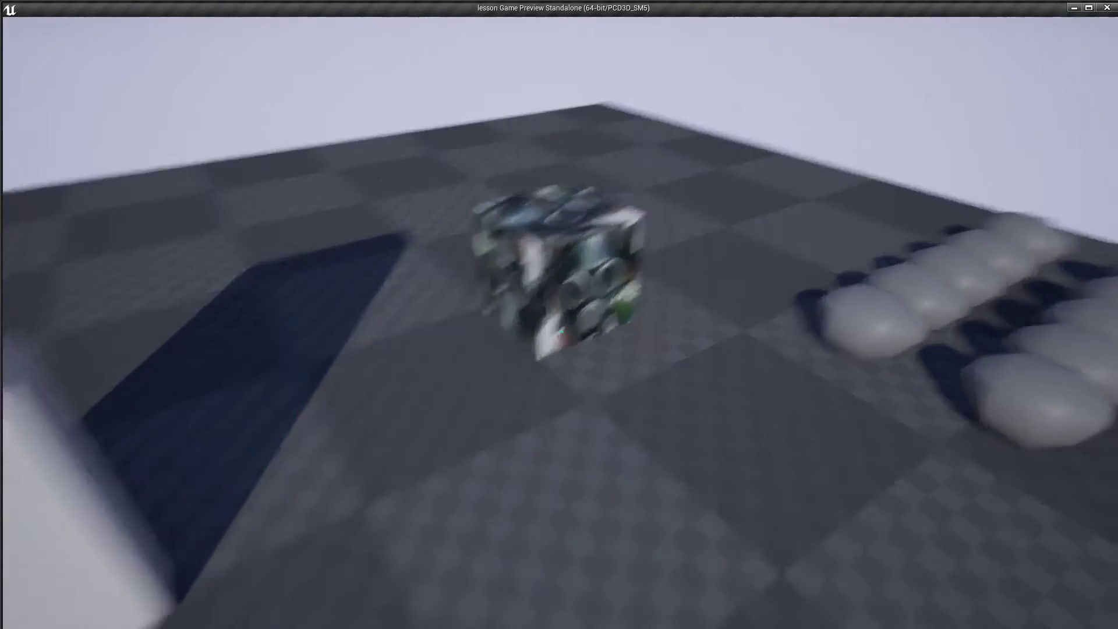
# Walk to the gas-mask cube and back, reopen Gear and Inventory, then exit the play test
pyautogui.press('w')
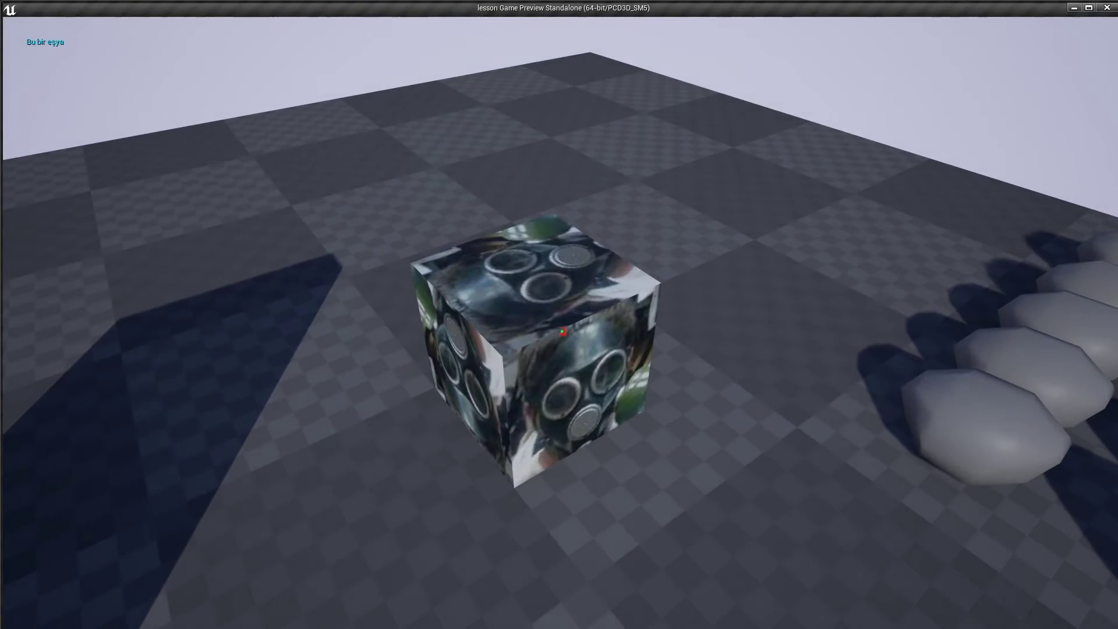
pyautogui.press('s')
pyautogui.press('g')
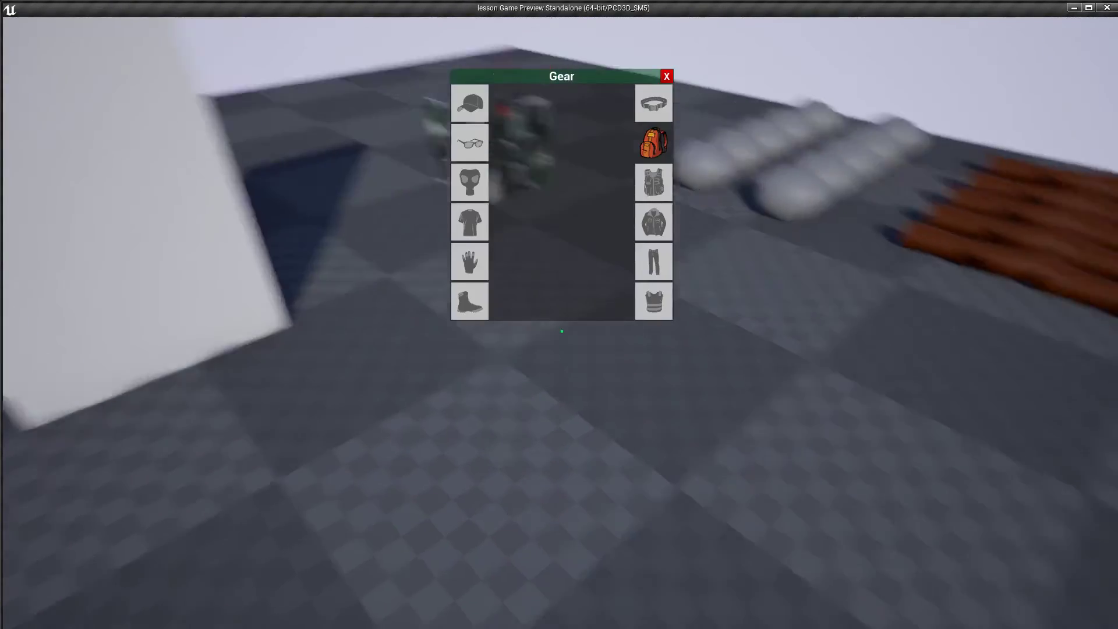
pyautogui.press('i')
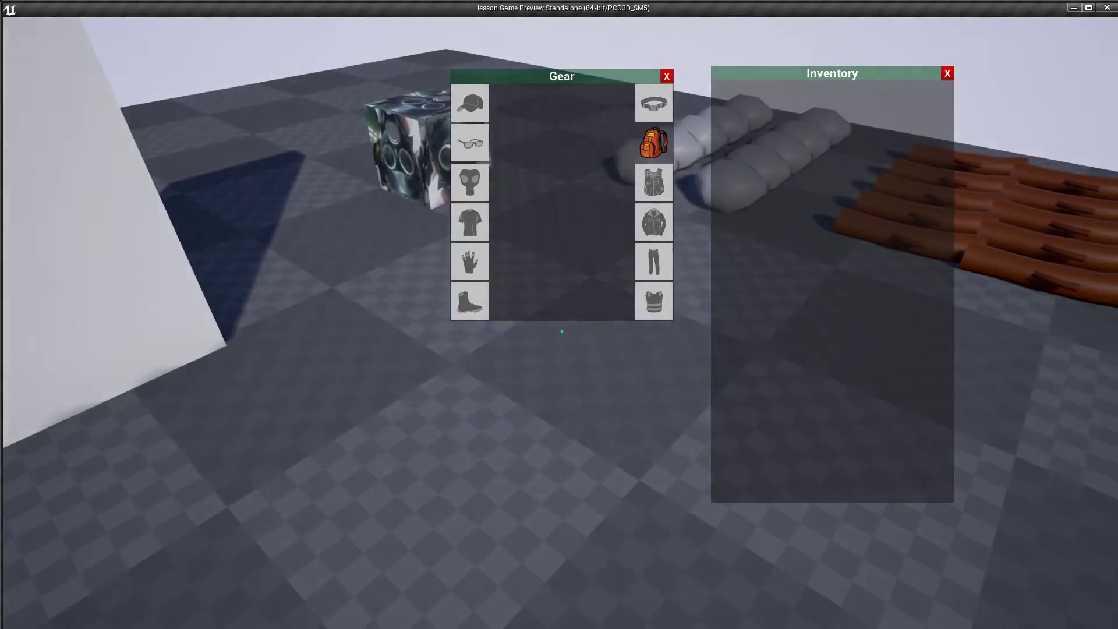
pyautogui.press('Escape')
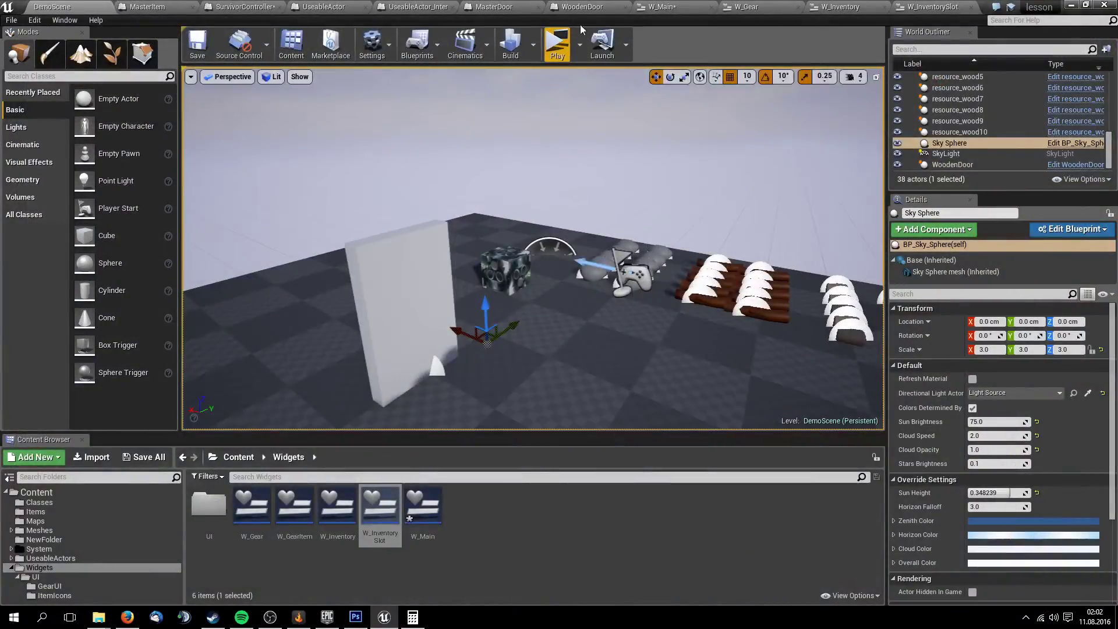
pyautogui.hotkey('alt', 'Tab')
# Switch to W_Inventory and survey the Event Construct, ForLoopWithBreak, Branch and Create Widget chain
pyautogui.click(873, 7)
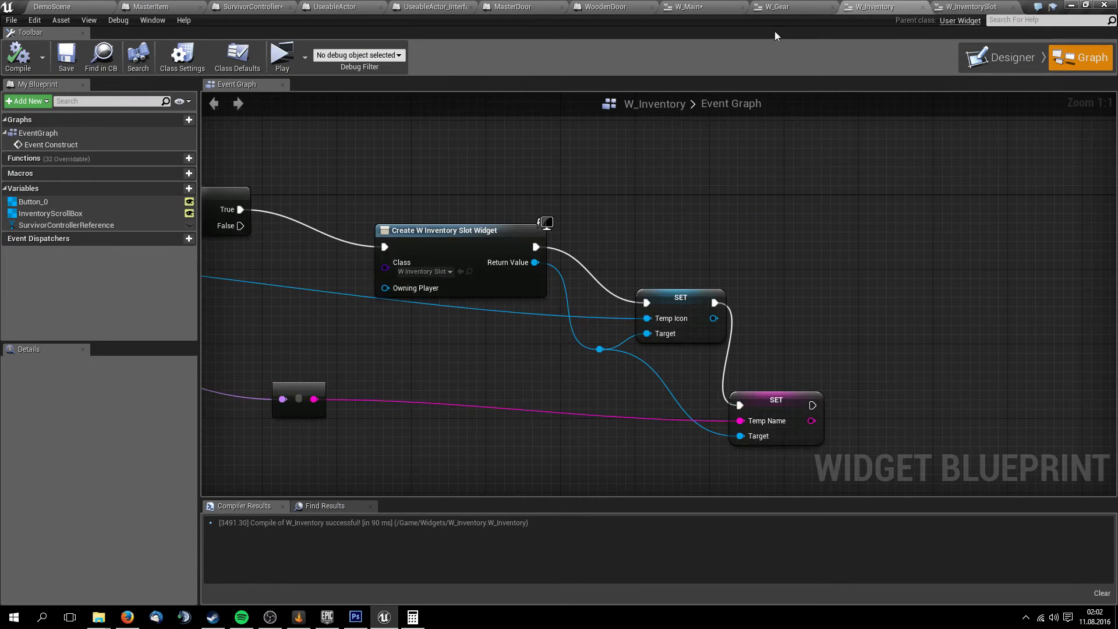
pyautogui.moveTo(669, 212); pyautogui.dragTo(935, 212, button='right')
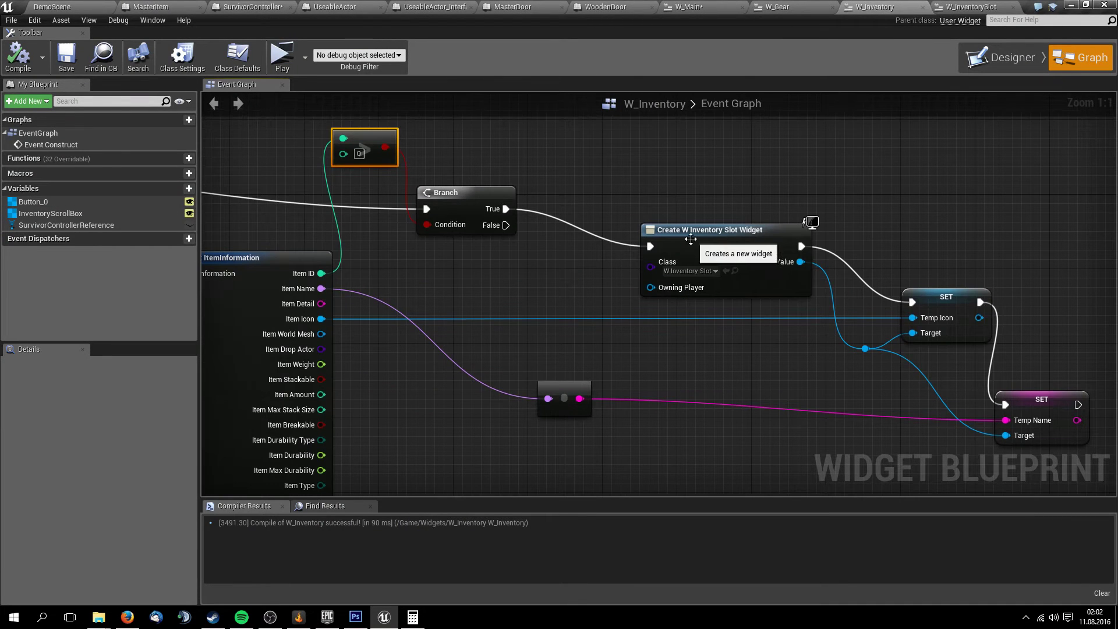
pyautogui.moveTo(780, 233)
pyautogui.mouseDown(button='right')
pyautogui.moveTo(975, 276)
pyautogui.moveTo(721, 268)
pyautogui.moveTo(698, 244)
pyautogui.mouseUp(button='right')
pyautogui.scroll(-5, 975, 276)
pyautogui.scroll(2, 975, 276)
pyautogui.moveTo(611, 240); pyautogui.dragTo(766, 268, button='right')
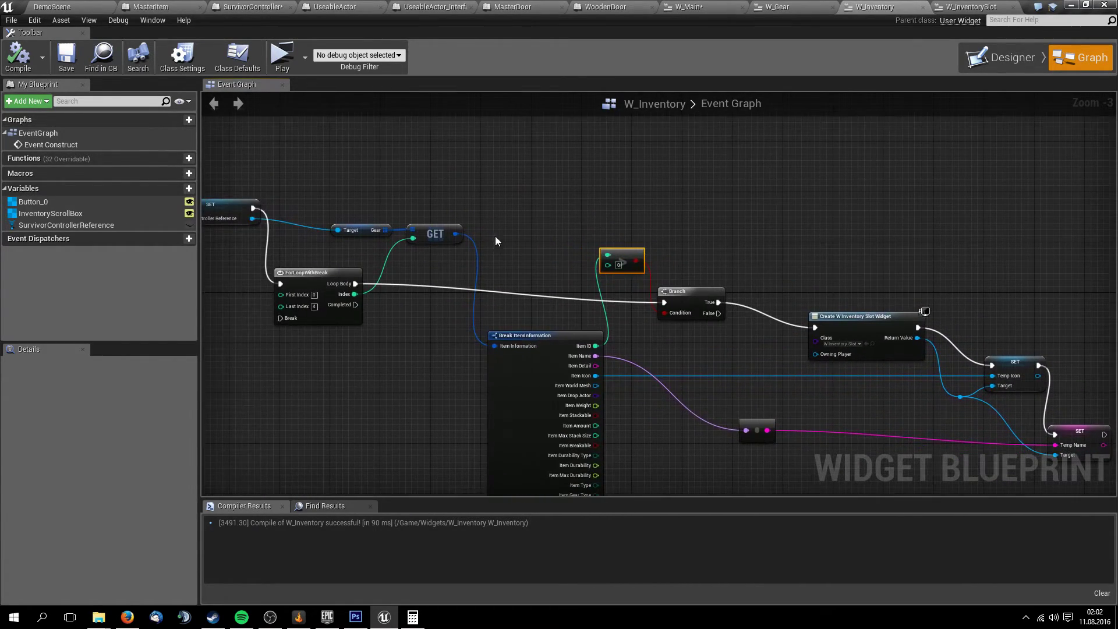
pyautogui.moveTo(495, 240)
pyautogui.mouseDown(button='right')
pyautogui.moveTo(613, 236)
pyautogui.moveTo(394, 246)
pyautogui.mouseUp(button='right')
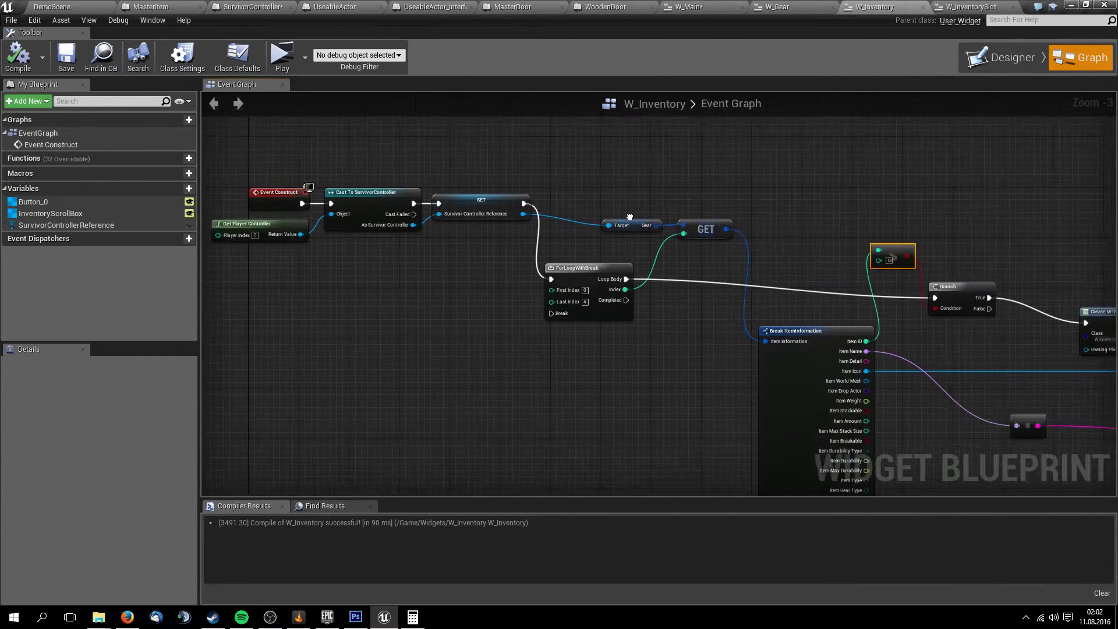
pyautogui.moveTo(582, 262)
pyautogui.mouseDown(button='right')
pyautogui.moveTo(457, 247)
pyautogui.moveTo(582, 279)
pyautogui.mouseUp(button='right')
pyautogui.moveTo(1059, 358); pyautogui.dragTo(760, 281, button='right')
pyautogui.scroll(3, 760, 286)
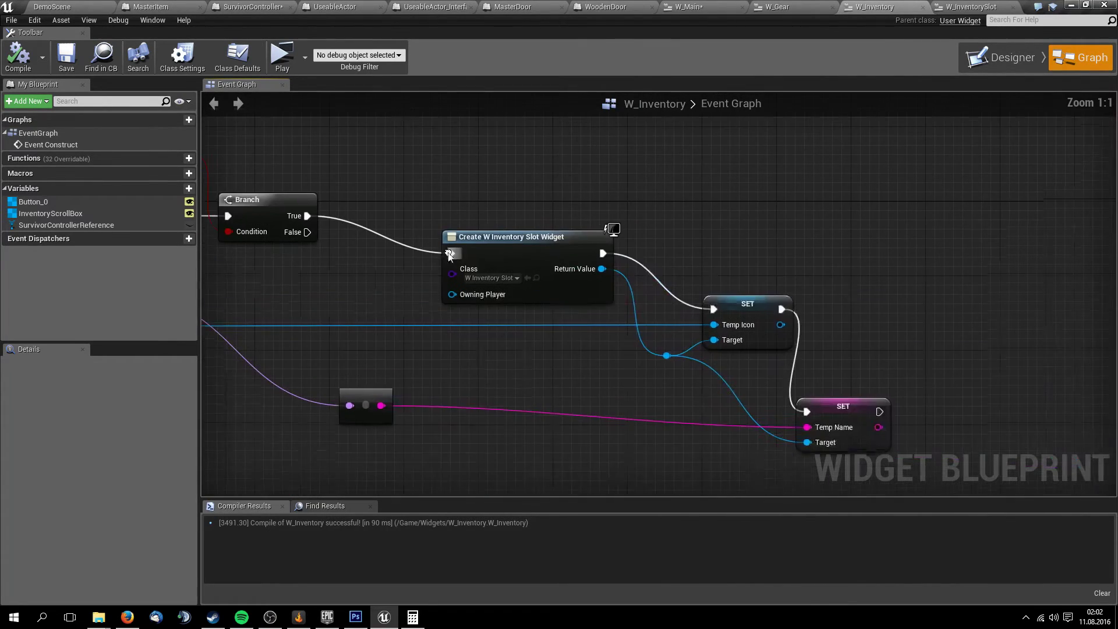
pyautogui.moveTo(399, 218); pyautogui.dragTo(649, 320)
pyautogui.click(674, 267)
# Drag the InventoryScrollBox variable into the graph beside the slot-creation nodes
pyautogui.scroll(-2, 590, 283)
pyautogui.moveTo(590, 283); pyautogui.dragTo(993, 330, button='right')
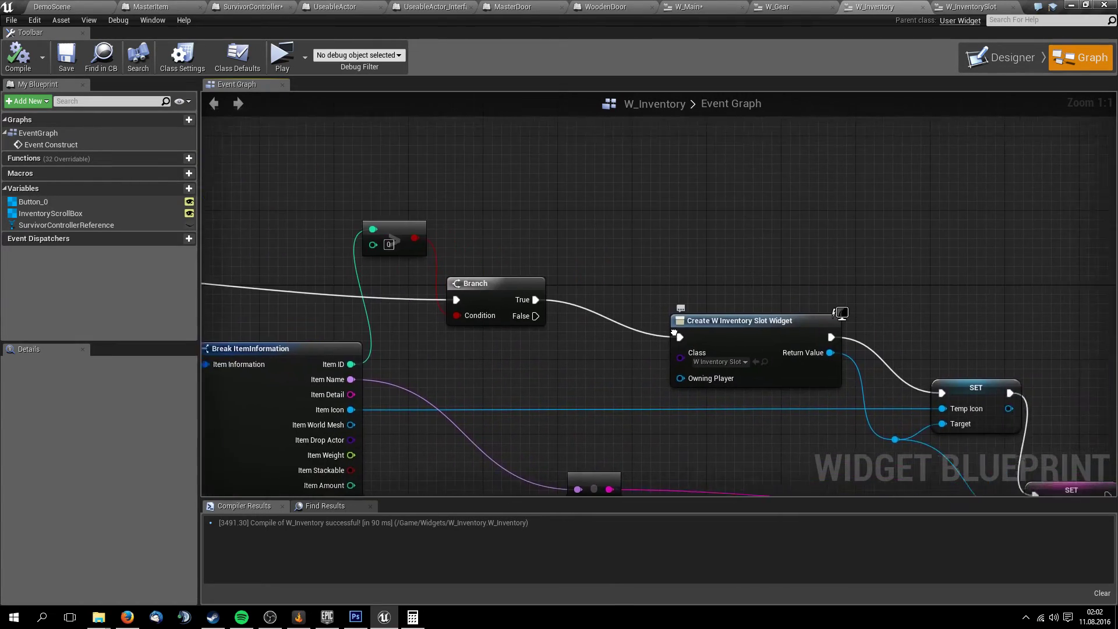
pyautogui.scroll(-1, 992, 330)
pyautogui.scroll(-1, 992, 331)
pyautogui.scroll(4, 479, 317)
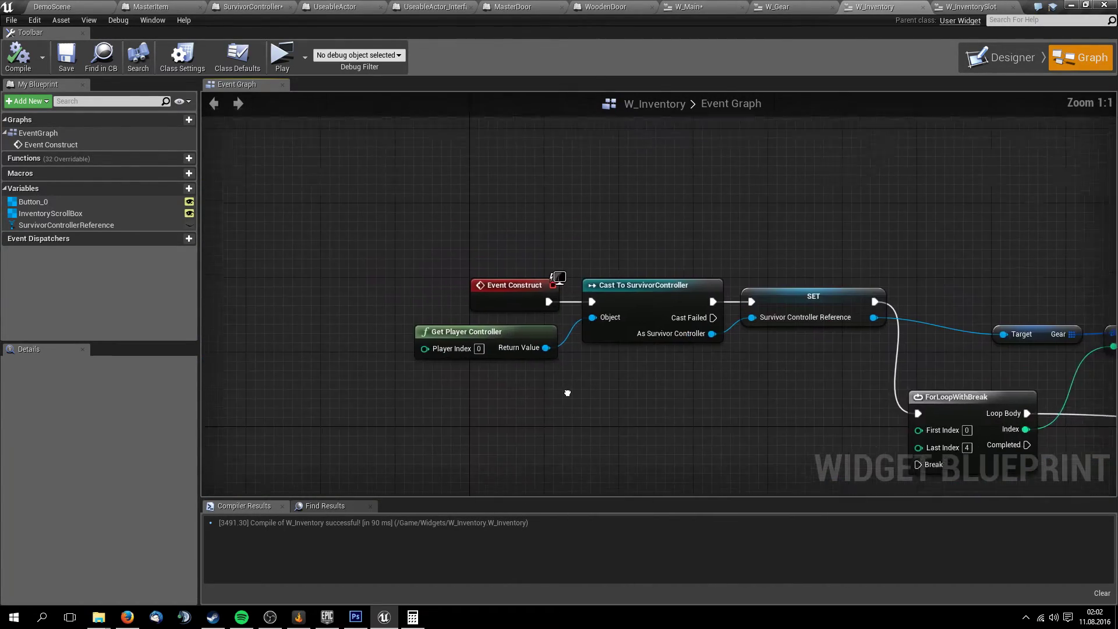
pyautogui.moveTo(479, 317)
pyautogui.mouseDown(button='right')
pyautogui.moveTo(524, 459)
pyautogui.moveTo(268, 326)
pyautogui.mouseUp(button='right')
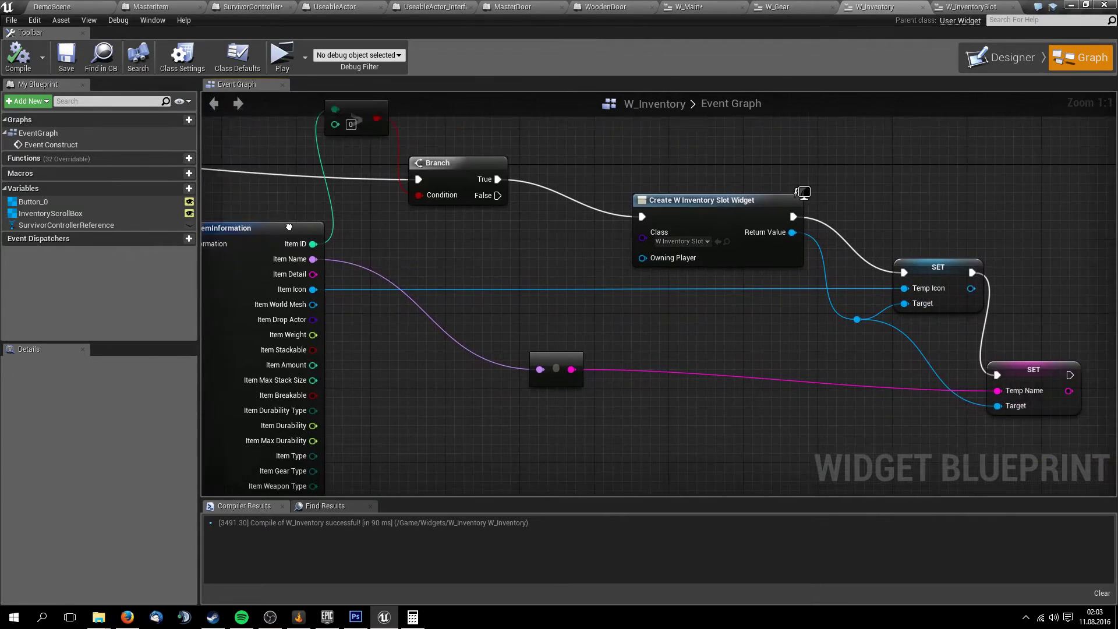
pyautogui.moveTo(594, 367); pyautogui.dragTo(429, 373, button='right')
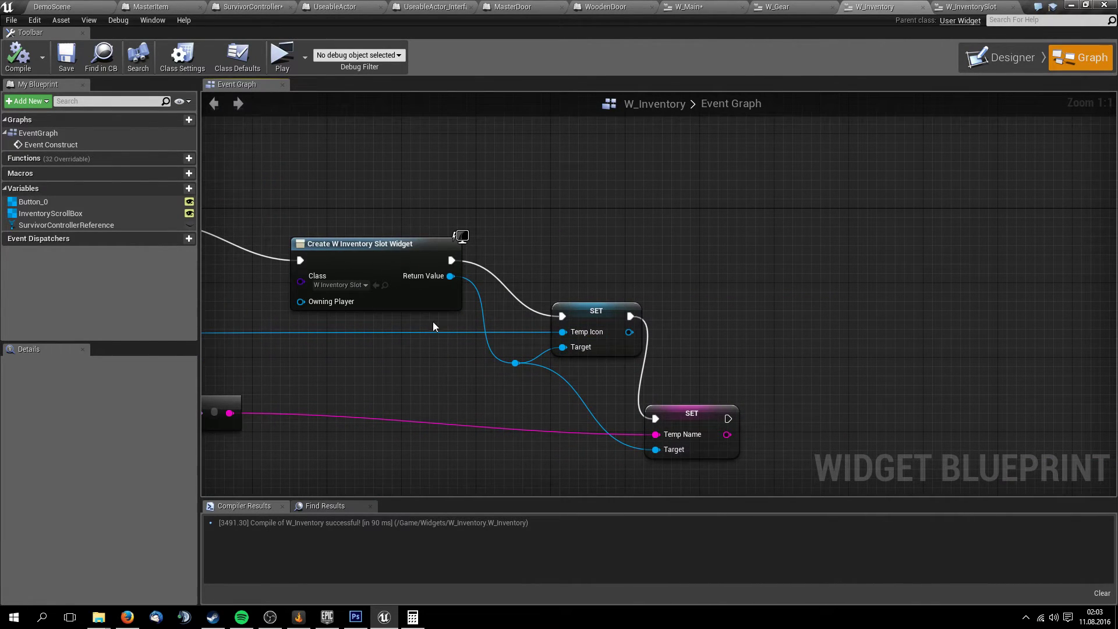
pyautogui.moveTo(433, 326)
pyautogui.mouseDown(button='right')
pyautogui.moveTo(741, 348)
pyautogui.moveTo(642, 346)
pyautogui.mouseUp(button='right')
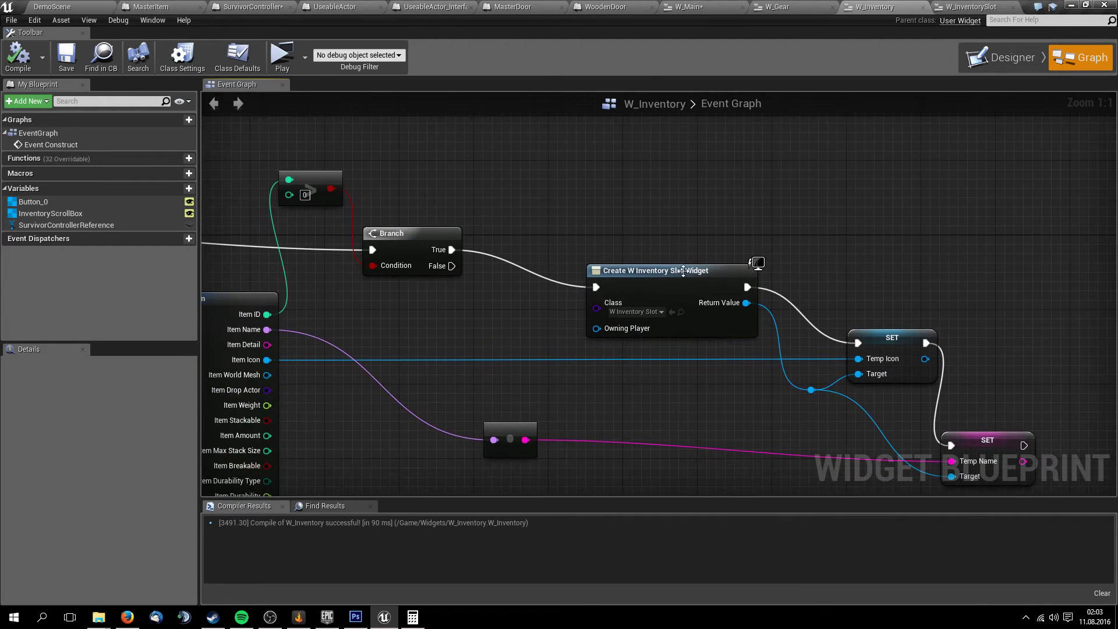
pyautogui.moveTo(489, 281); pyautogui.dragTo(614, 277, button='right')
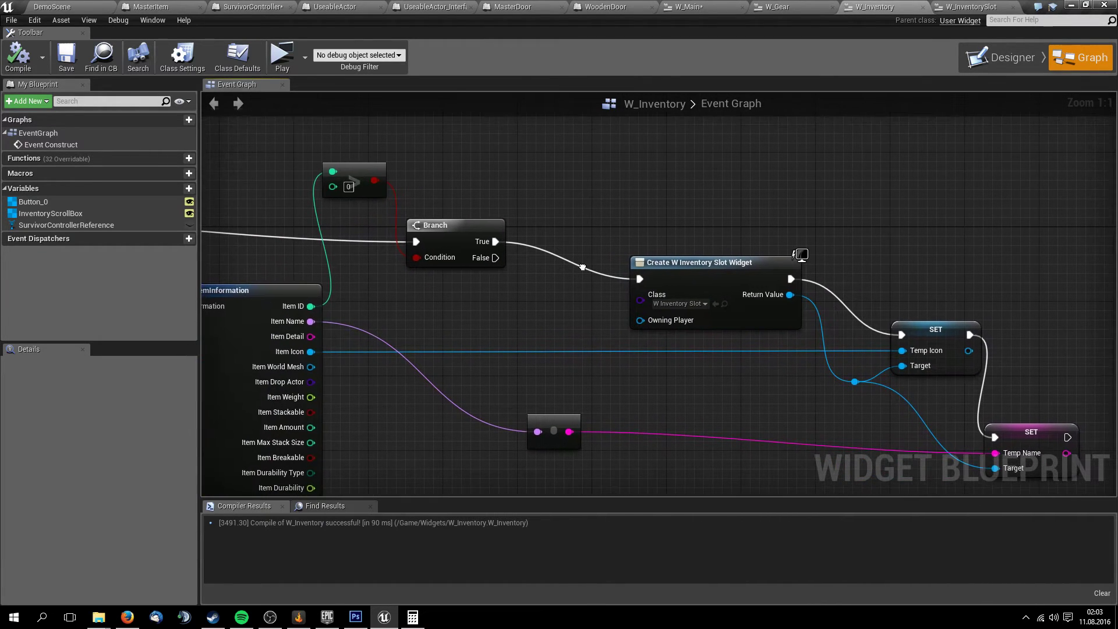
pyautogui.moveTo(55, 214); pyautogui.dragTo(810, 210)
# Add an Inventory Scroll Box getter, attach a Remove from Parent node to it, then delete that node
pyautogui.click(831, 221)
pyautogui.moveTo(831, 221); pyautogui.dragTo(503, 232, button='right')
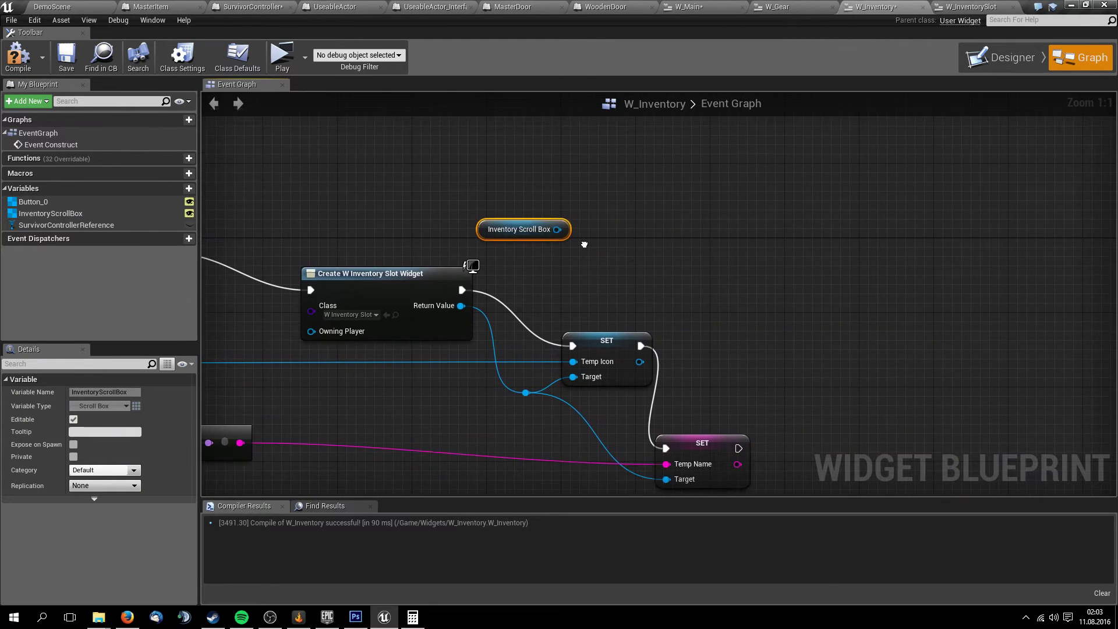
pyautogui.moveTo(557, 229); pyautogui.dragTo(660, 256)
pyautogui.write('ad')
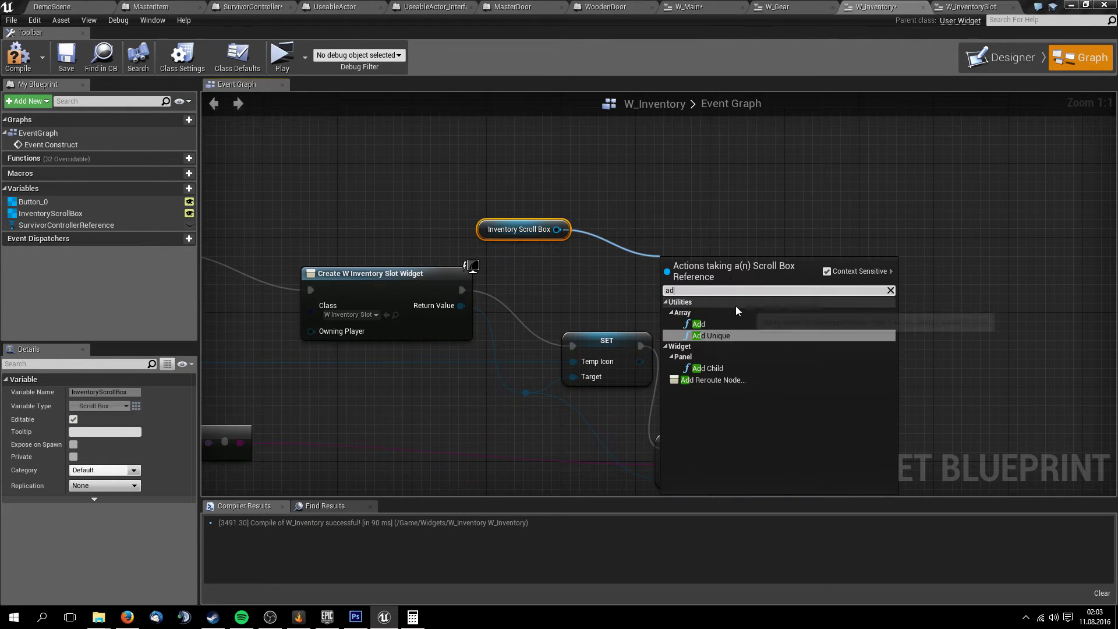
pyautogui.press('BackSpace')
pyautogui.press('BackSpace')
pyautogui.write('re')
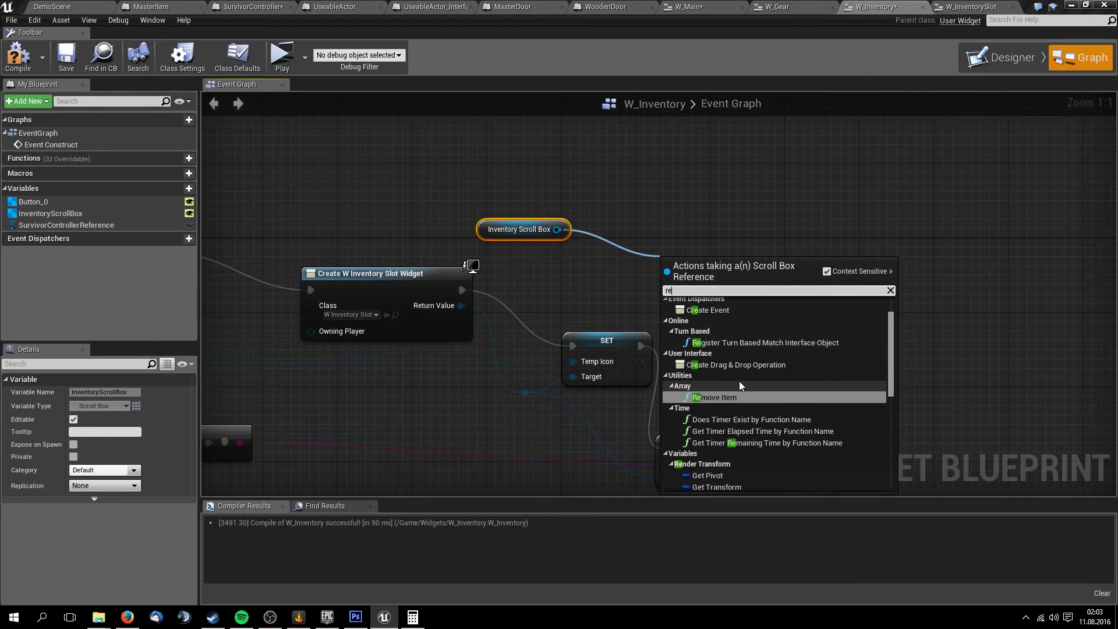
pyautogui.press('BackSpace')
pyautogui.press('BackSpace')
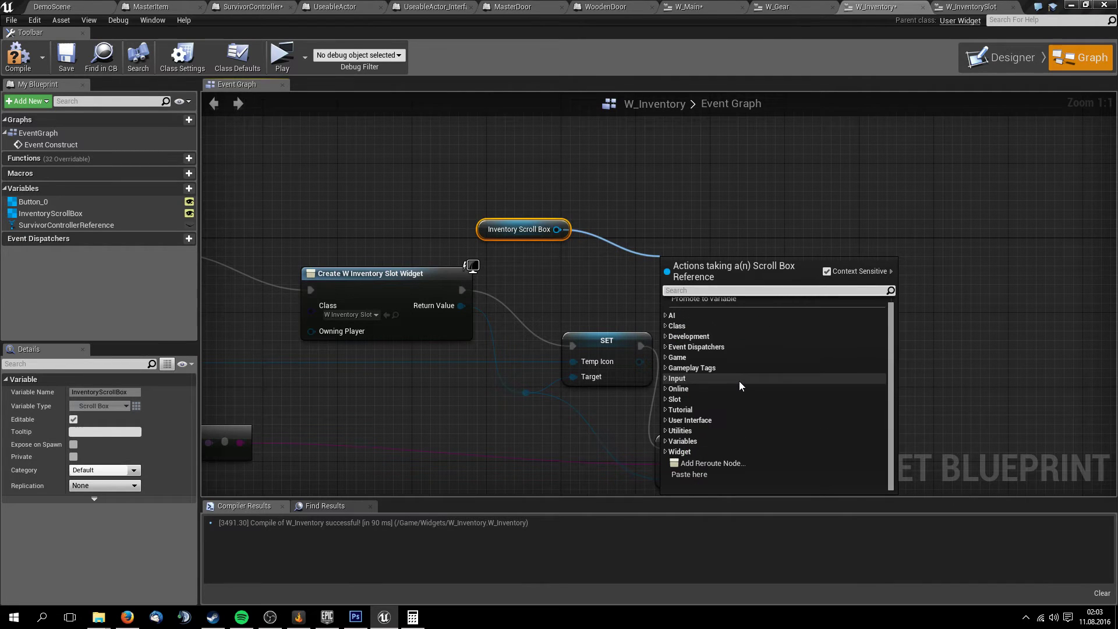
pyautogui.write('remove')
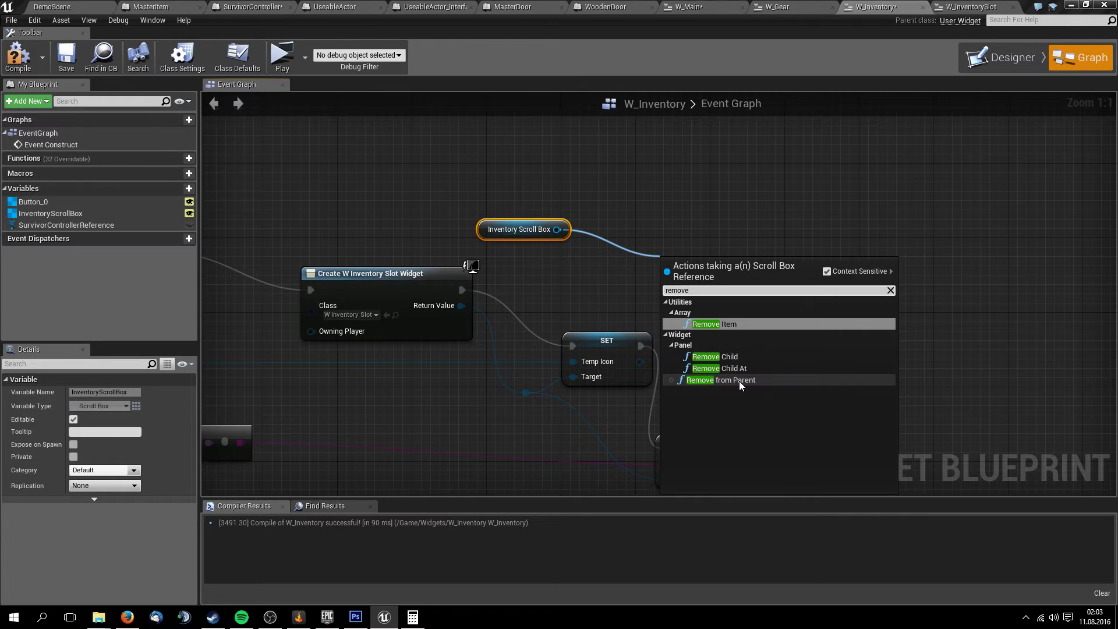
pyautogui.click(739, 382)
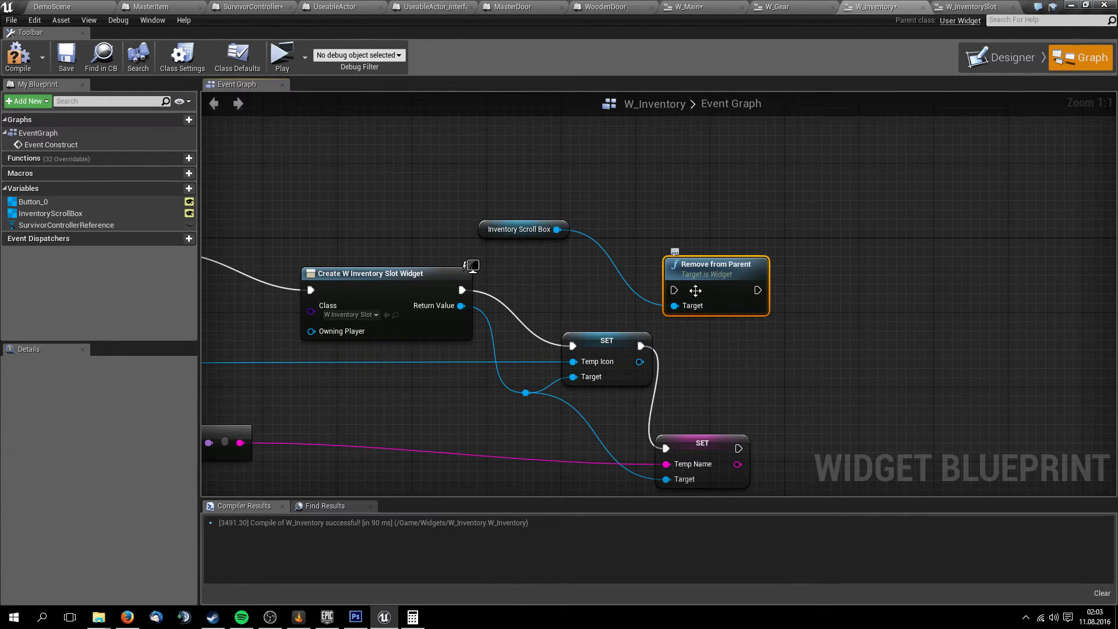
pyautogui.moveTo(695, 290); pyautogui.dragTo(688, 262)
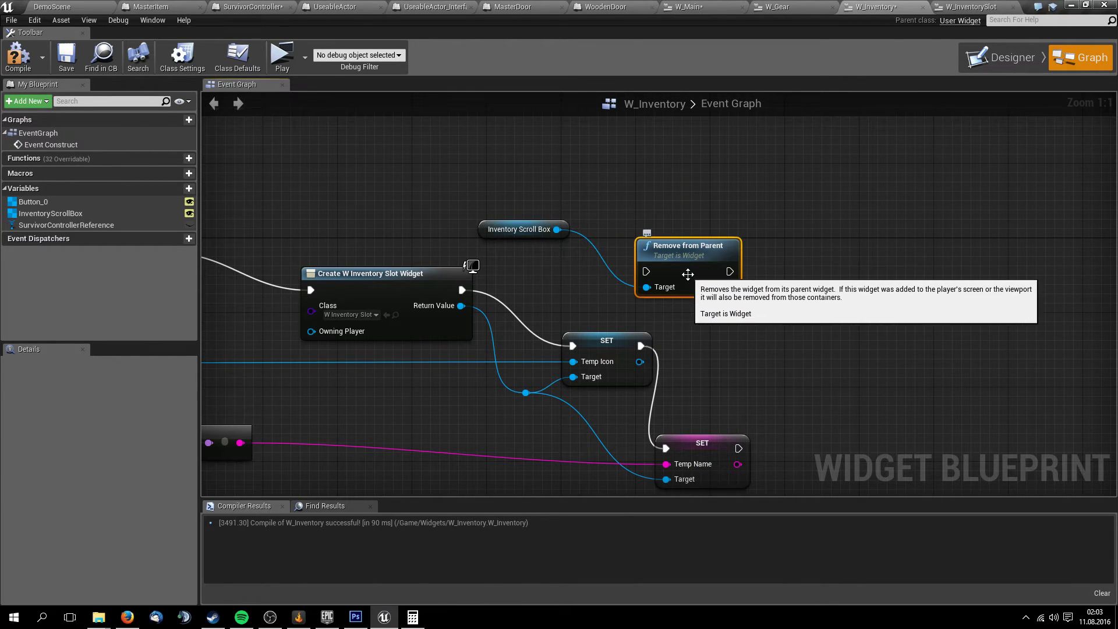
pyautogui.press('Delete')
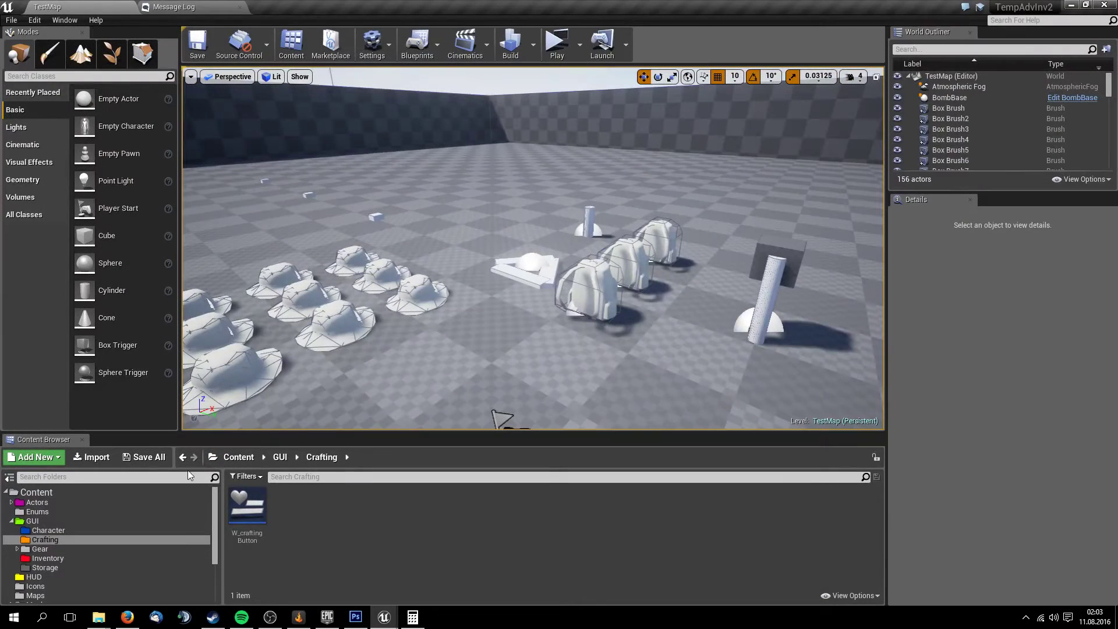
# Browse to Content > GUI > Inventory and open the W_invMain widget
pyautogui.click(239, 457)
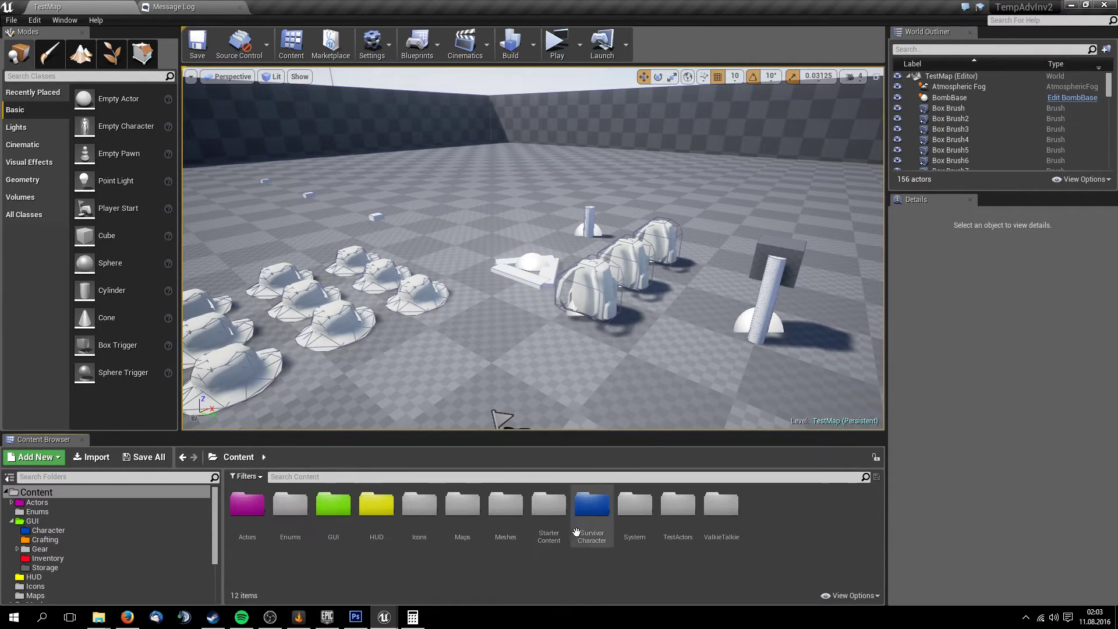
pyautogui.doubleClick(334, 507)
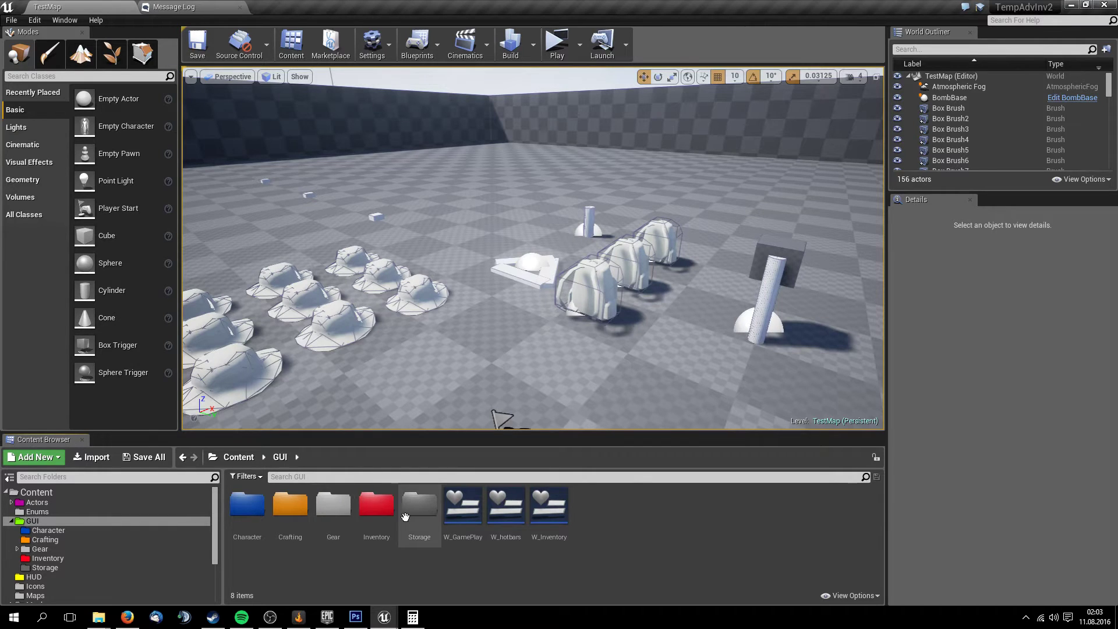
pyautogui.doubleClick(376, 505)
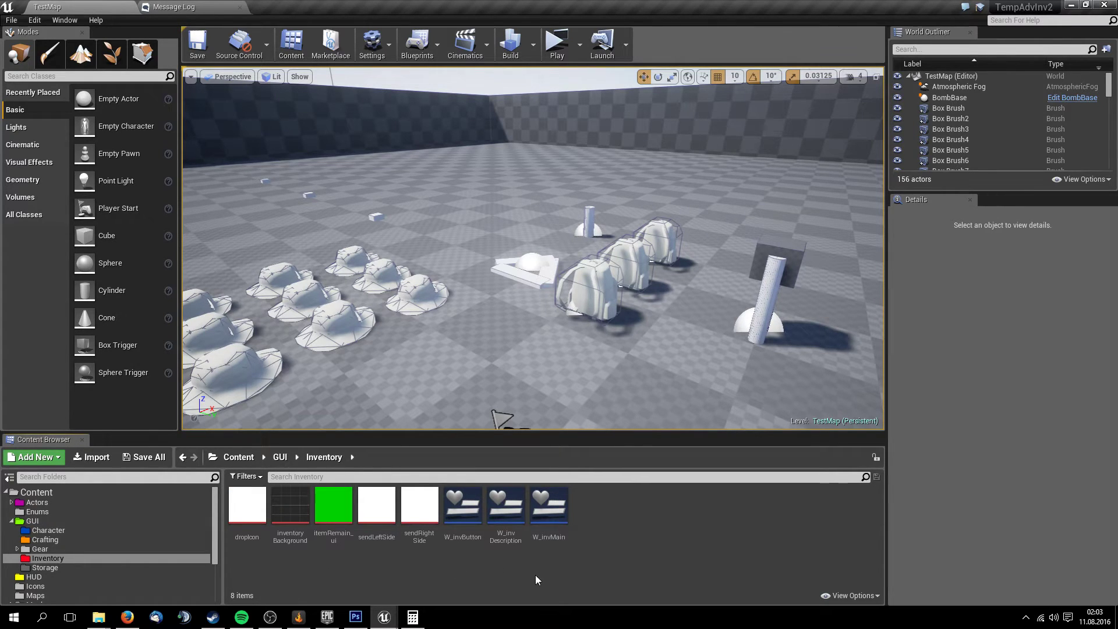
pyautogui.doubleClick(555, 510)
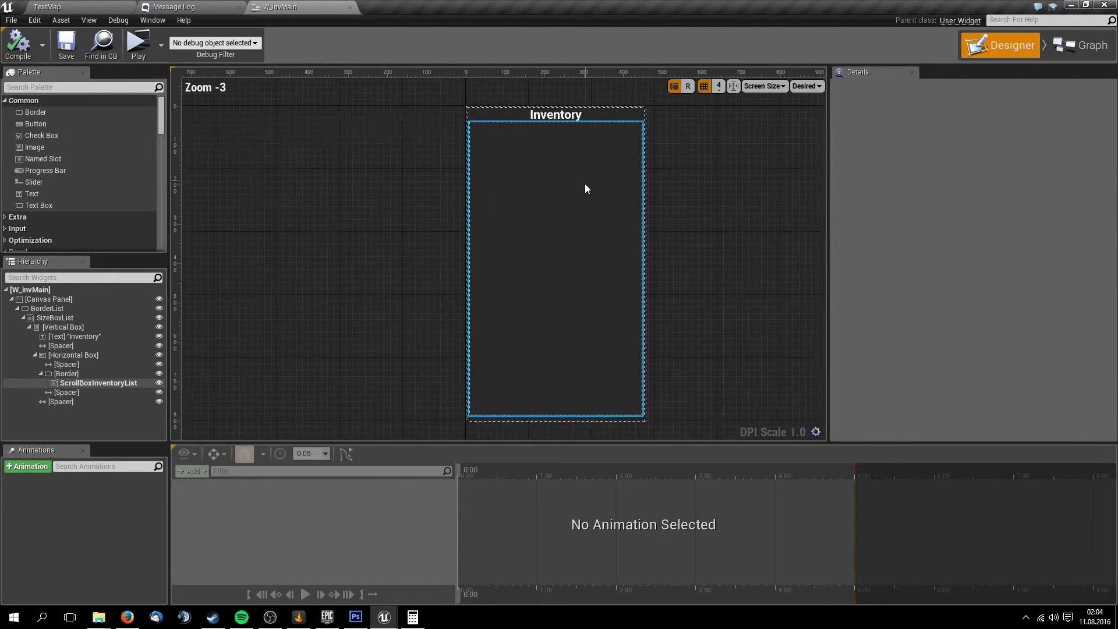
# Recentre the enlarged W_invMain designer view, then switch to its Event Graph
pyautogui.moveTo(586, 185); pyautogui.dragTo(580, 191, button='right')
pyautogui.click(782, 151)
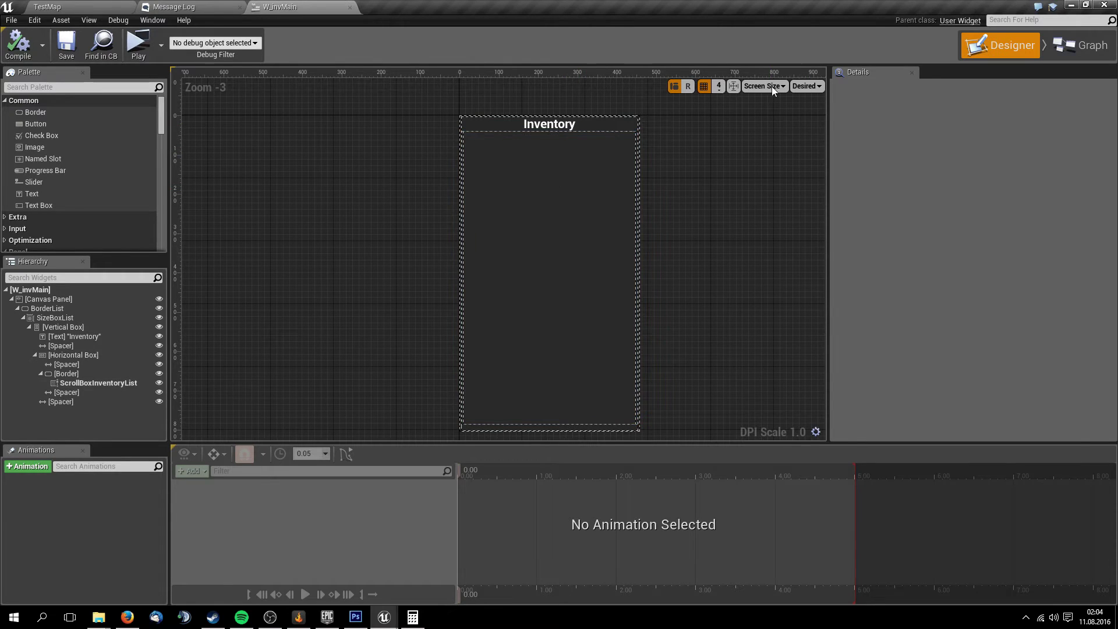
pyautogui.scroll(2, 459, 238)
pyautogui.moveTo(474, 269); pyautogui.dragTo(365, 260, button='right')
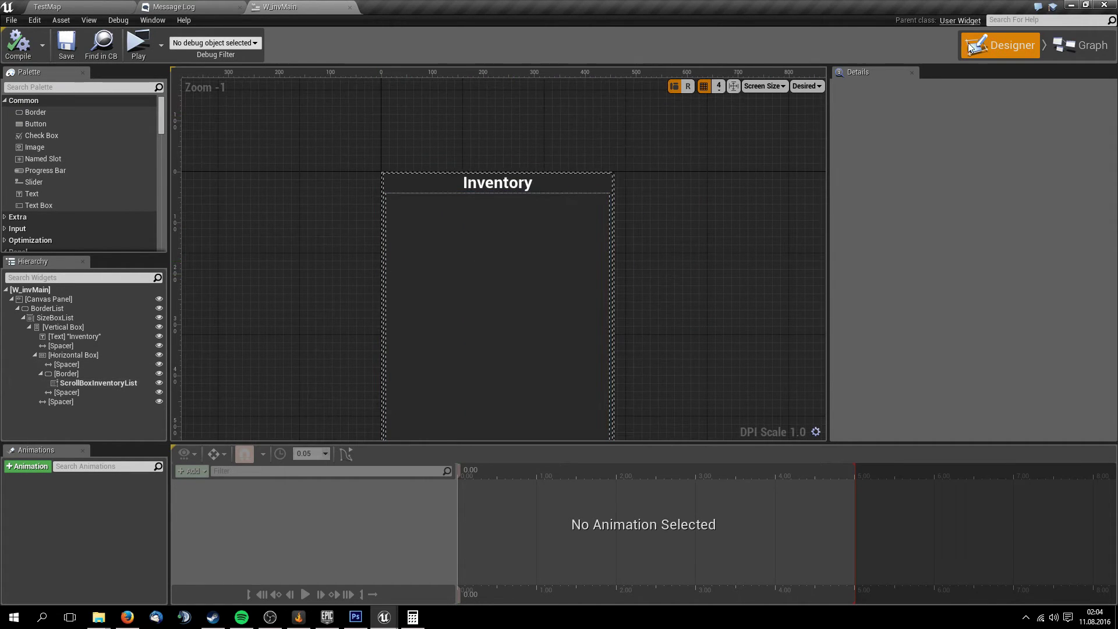
pyautogui.click(1083, 46)
pyautogui.scroll(-3, 876, 303)
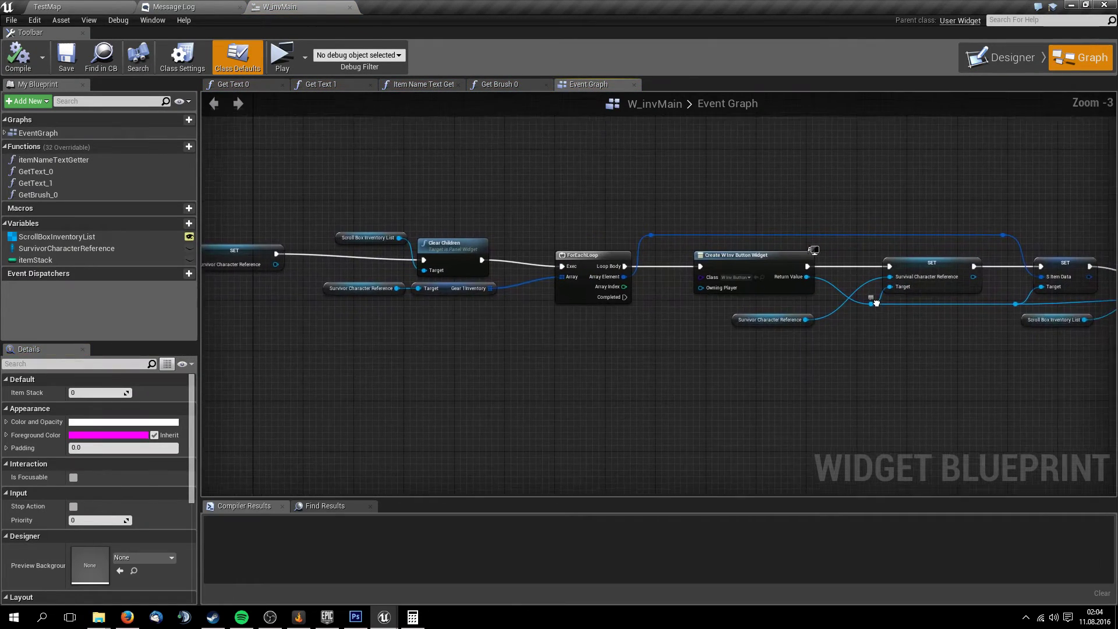
# Review W_invMain's Cast, Clear Children, ForEachLoop, Create Widget and Add Child nodes, then return to W_Inventory
pyautogui.scroll(2, 876, 303)
pyautogui.moveTo(664, 276)
pyautogui.mouseDown(button='right')
pyautogui.moveTo(482, 285)
pyautogui.moveTo(795, 295)
pyautogui.moveTo(1105, 342)
pyautogui.mouseUp(button='right')
pyautogui.moveTo(712, 353); pyautogui.dragTo(505, 330, button='right')
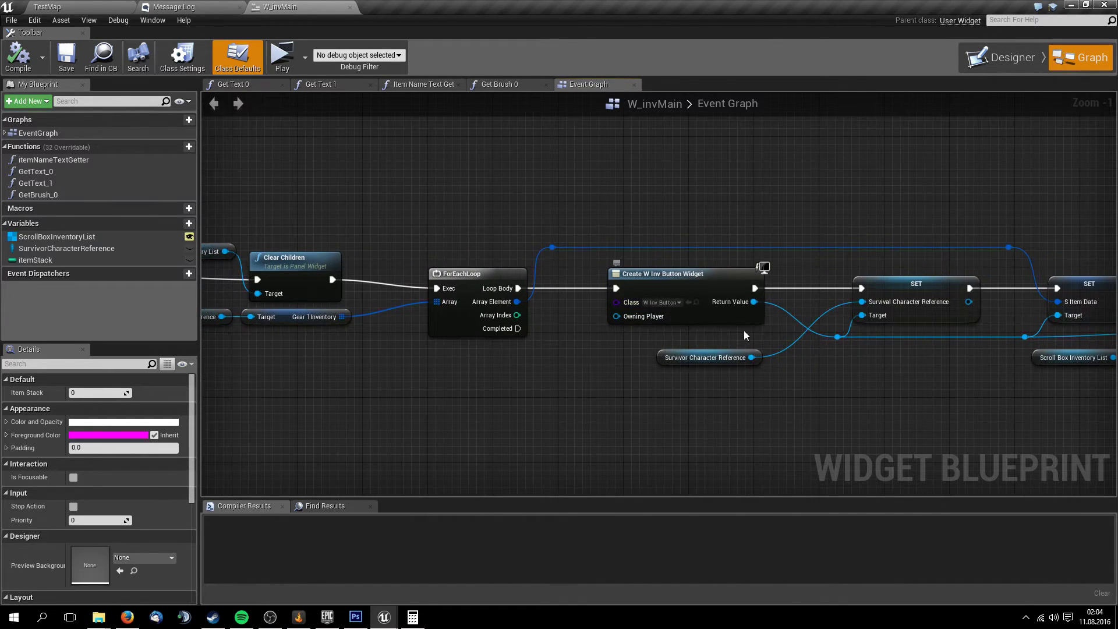
pyautogui.moveTo(743, 330); pyautogui.dragTo(465, 307, button='right')
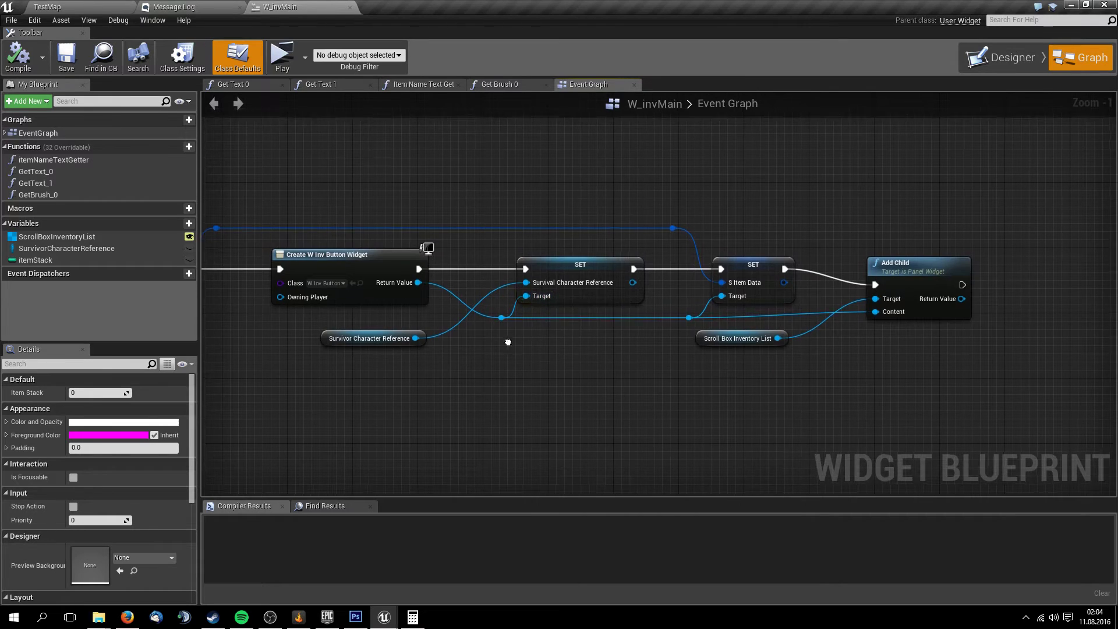
pyautogui.moveTo(506, 342); pyautogui.dragTo(1109, 315, button='right')
pyautogui.moveTo(549, 324); pyautogui.dragTo(678, 384, button='right')
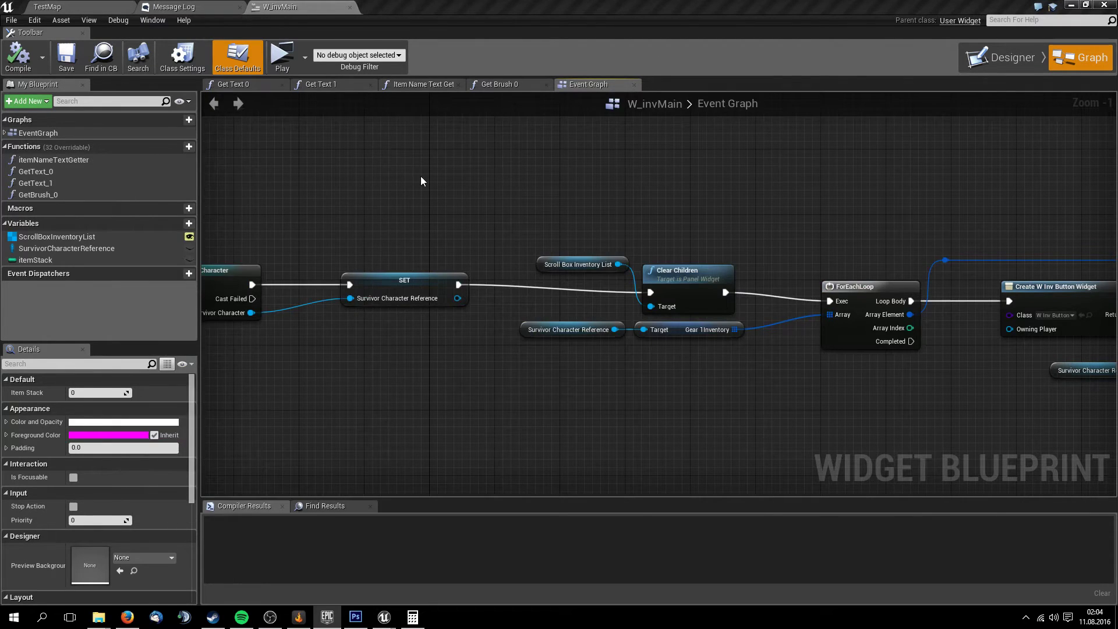
pyautogui.hotkey('alt', 'Tab')
pyautogui.moveTo(590, 337)
pyautogui.mouseDown(button='right')
pyautogui.moveTo(600, 287)
pyautogui.moveTo(949, 390)
pyautogui.mouseUp(button='right')
# Shift the ForLoopWithBreak and all later nodes right to make room after SET
pyautogui.scroll(-3, 419, 209)
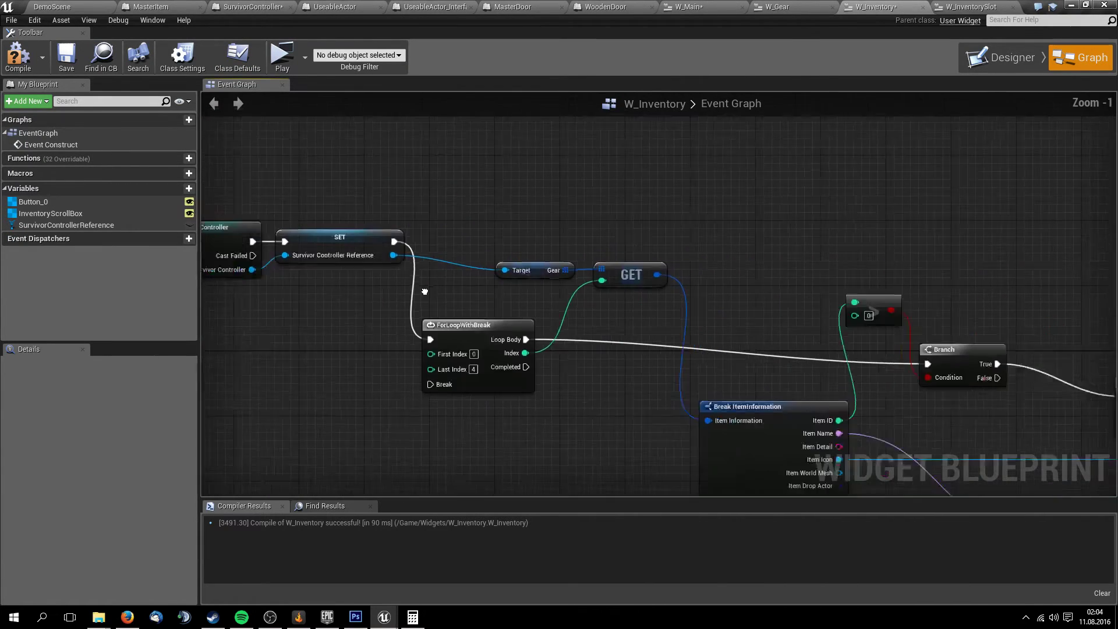
pyautogui.scroll(-1, 419, 209)
pyautogui.scroll(-2, 532, 219)
pyautogui.moveTo(533, 218); pyautogui.dragTo(490, 228, button='right')
pyautogui.moveTo(421, 207); pyautogui.dragTo(797, 412)
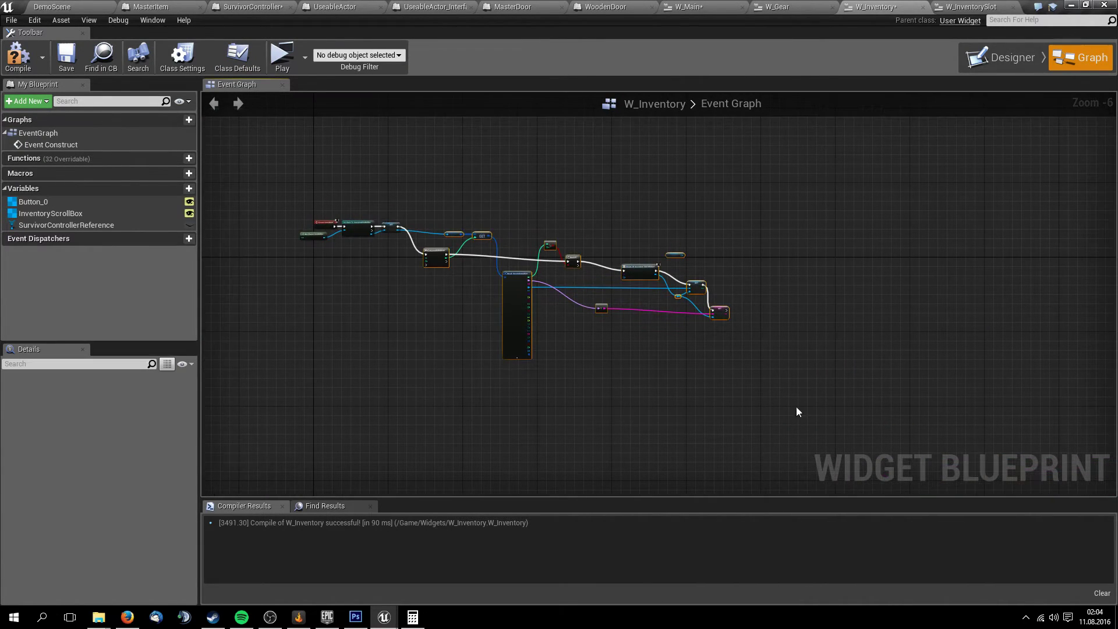
pyautogui.moveTo(443, 253); pyautogui.dragTo(502, 248)
pyautogui.scroll(3, 463, 250)
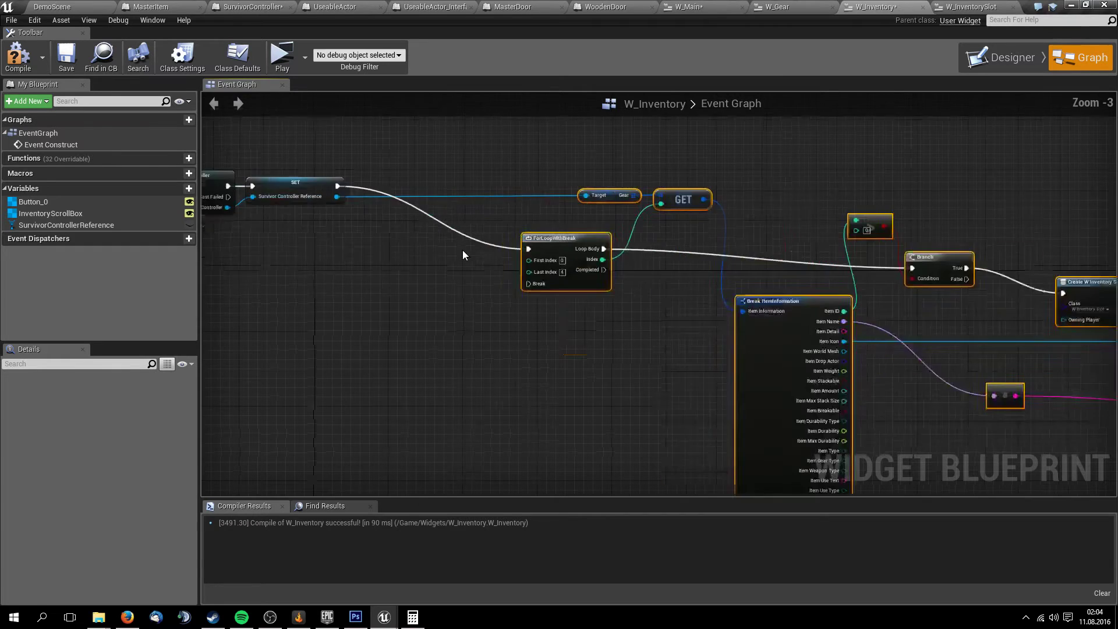
pyautogui.moveTo(463, 249); pyautogui.dragTo(555, 319, button='right')
pyautogui.scroll(3, 555, 318)
pyautogui.click(548, 324)
# Add an Inventory Scroll Box getter with Clear Children, wired between SET and ForLoopWithBreak
pyautogui.moveTo(42, 217); pyautogui.dragTo(437, 189)
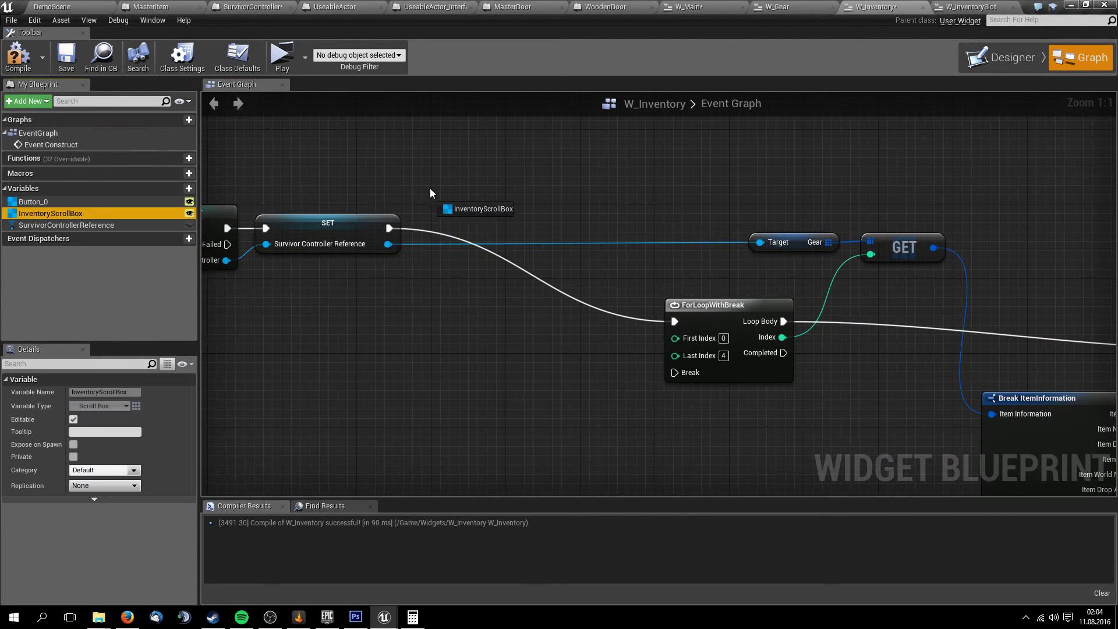
pyautogui.click(448, 198)
pyautogui.moveTo(510, 186); pyautogui.dragTo(582, 208)
pyautogui.write('clear')
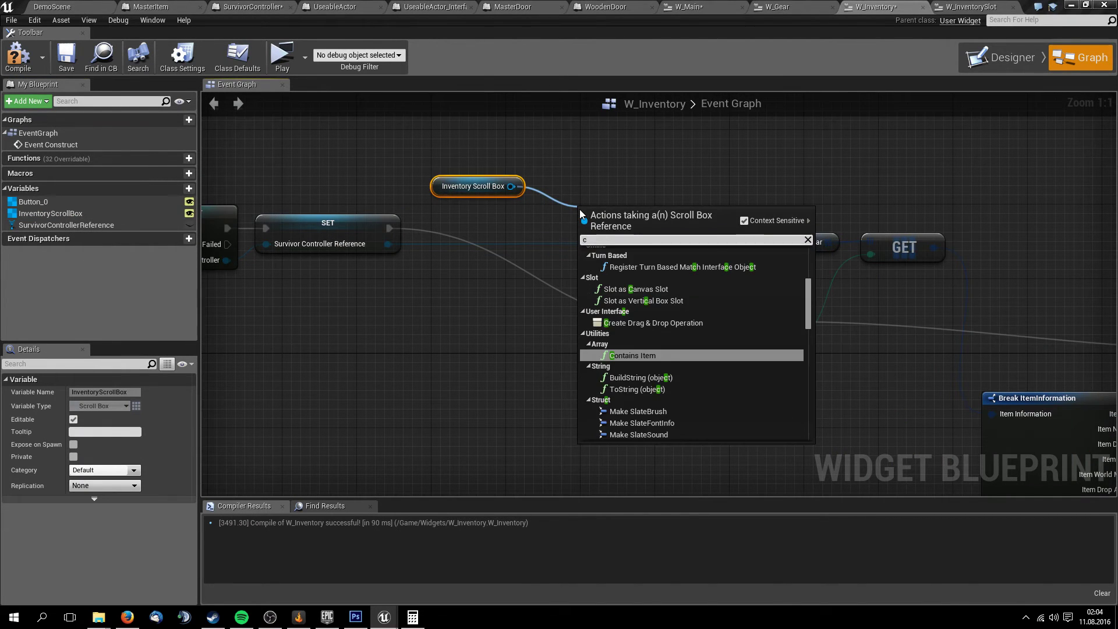
pyautogui.press('Return')
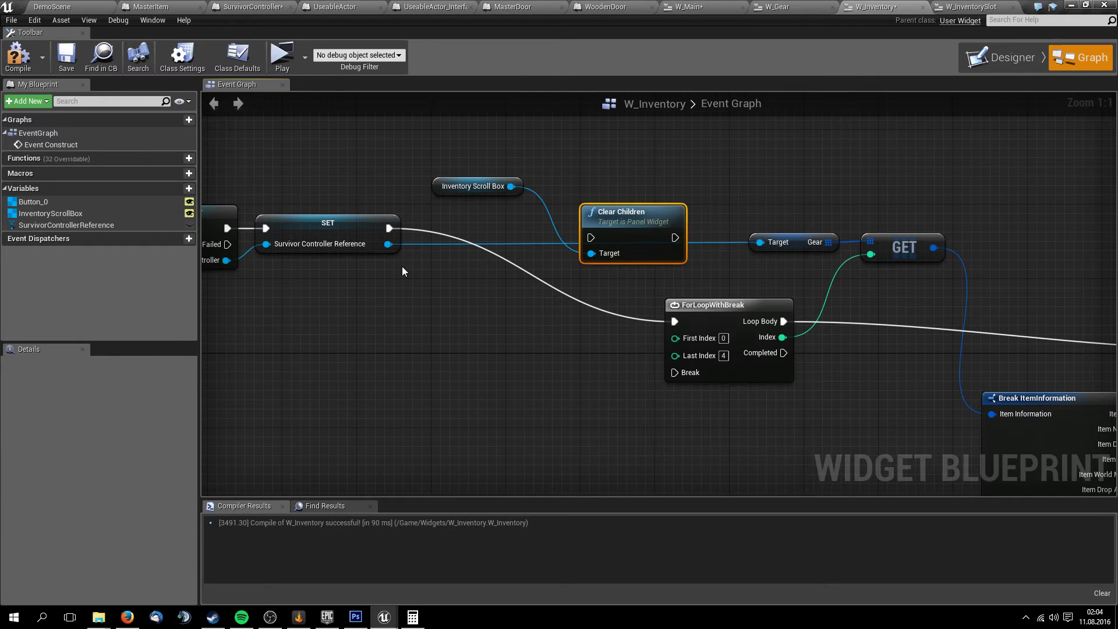
pyautogui.moveTo(389, 232); pyautogui.dragTo(591, 237)
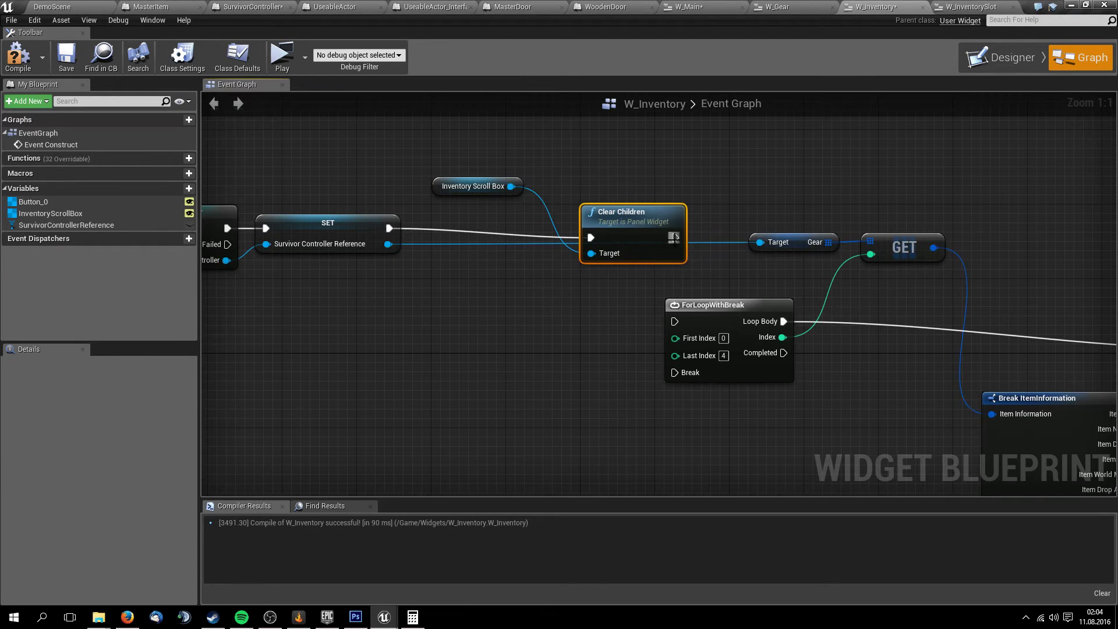
pyautogui.moveTo(675, 237)
pyautogui.mouseDown()
pyautogui.moveTo(664, 324)
pyautogui.moveTo(674, 322)
pyautogui.mouseUp()
pyautogui.moveTo(634, 214); pyautogui.dragTo(579, 298)
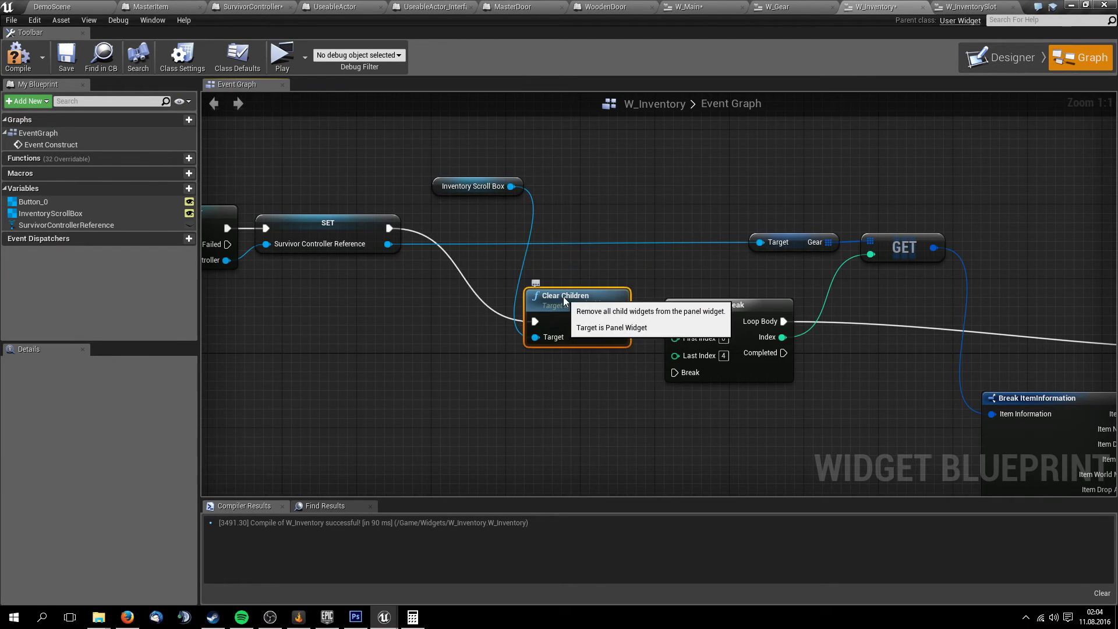
# Reposition the view around the Inventory Scroll Box, SET and slot-creation nodes
pyautogui.click(465, 195)
pyautogui.moveTo(410, 195); pyautogui.dragTo(279, 158, button='right')
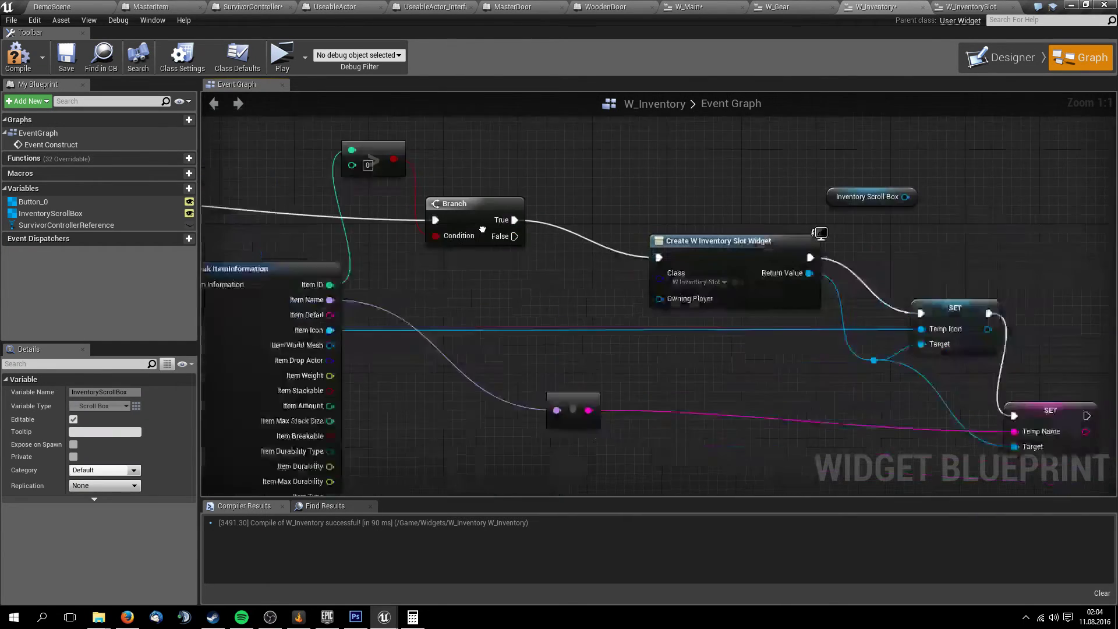
pyautogui.scroll(-1, 279, 158)
pyautogui.moveTo(649, 236); pyautogui.dragTo(542, 254, button='right')
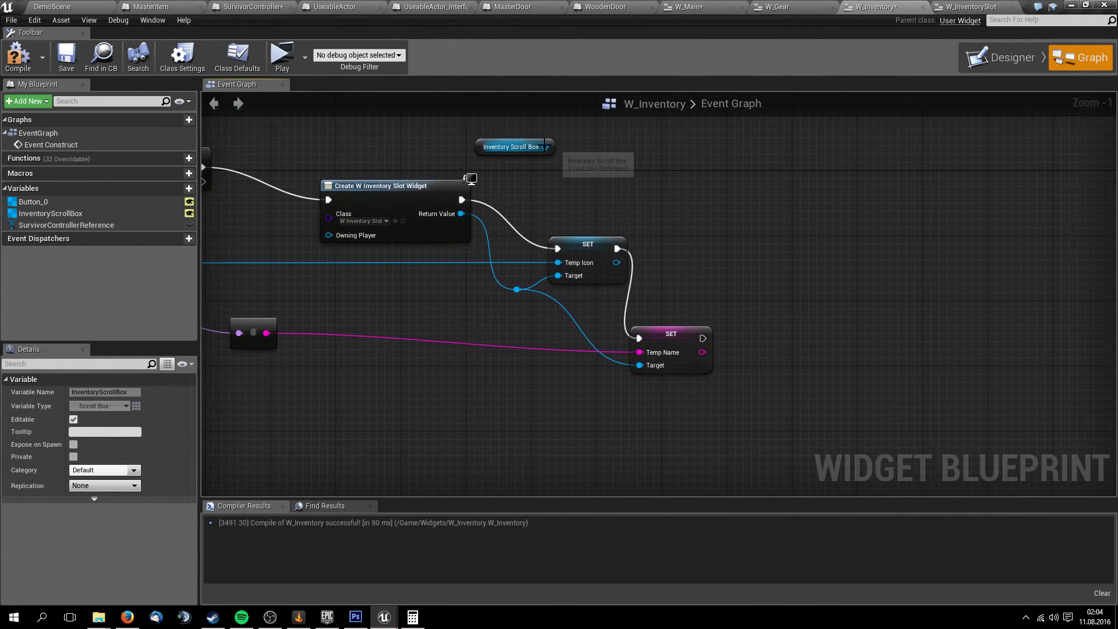
pyautogui.moveTo(544, 146); pyautogui.dragTo(645, 180)
pyautogui.press('Escape')
# Check the reference Add Child node in TempAdvInv2's W_invMain, then return to W_Inventory
pyautogui.hotkey('alt', 'Tab')
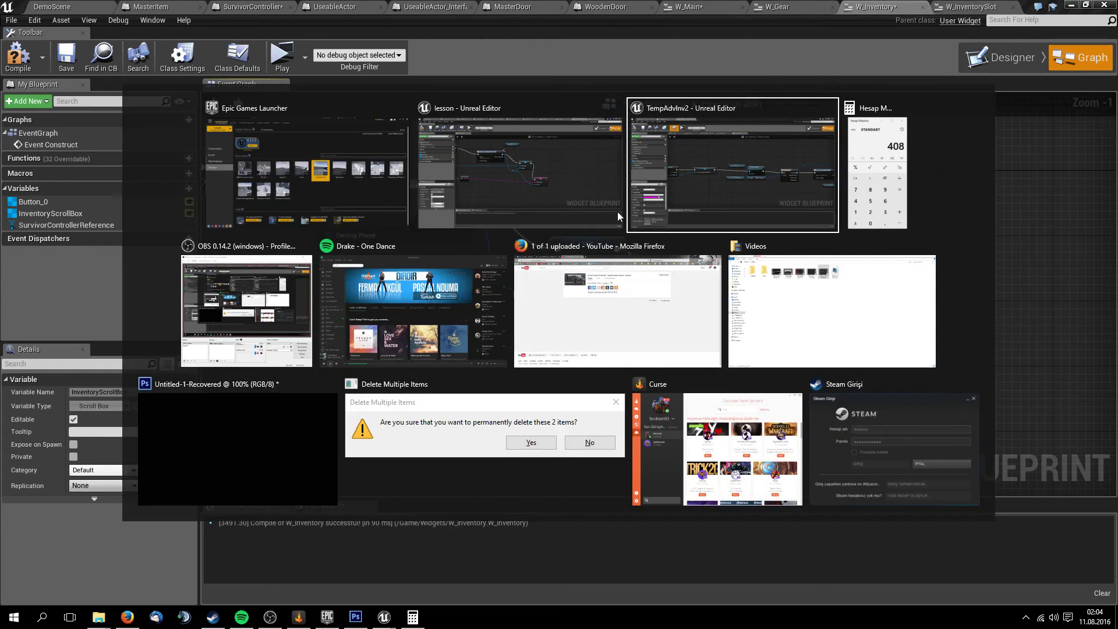
pyautogui.moveTo(767, 263); pyautogui.dragTo(499, 264, button='right')
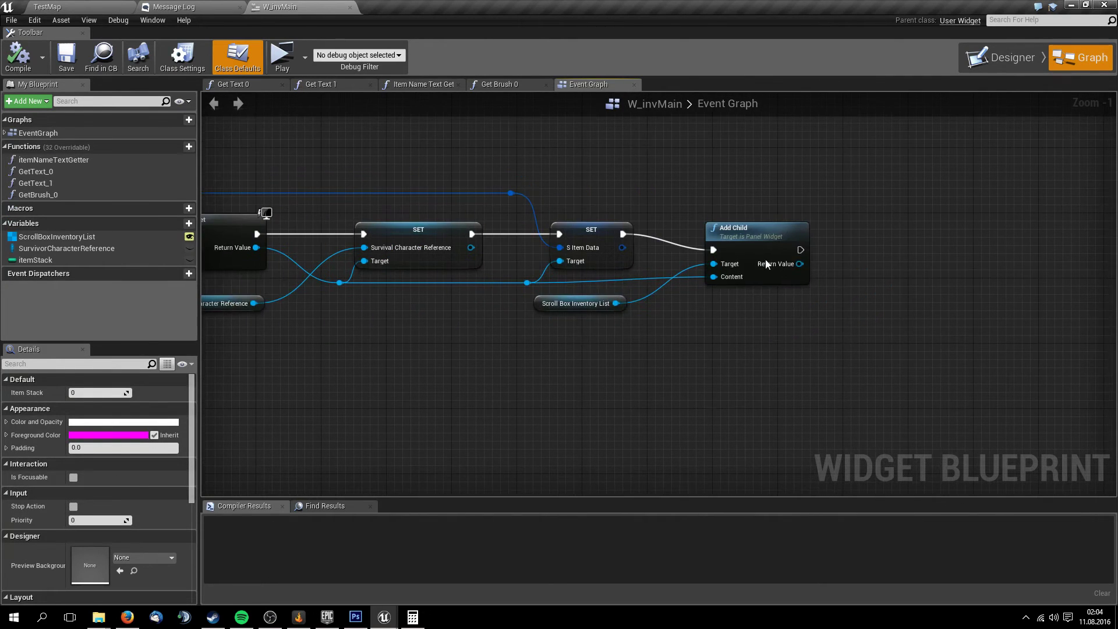
pyautogui.hotkey('alt', 'Tab')
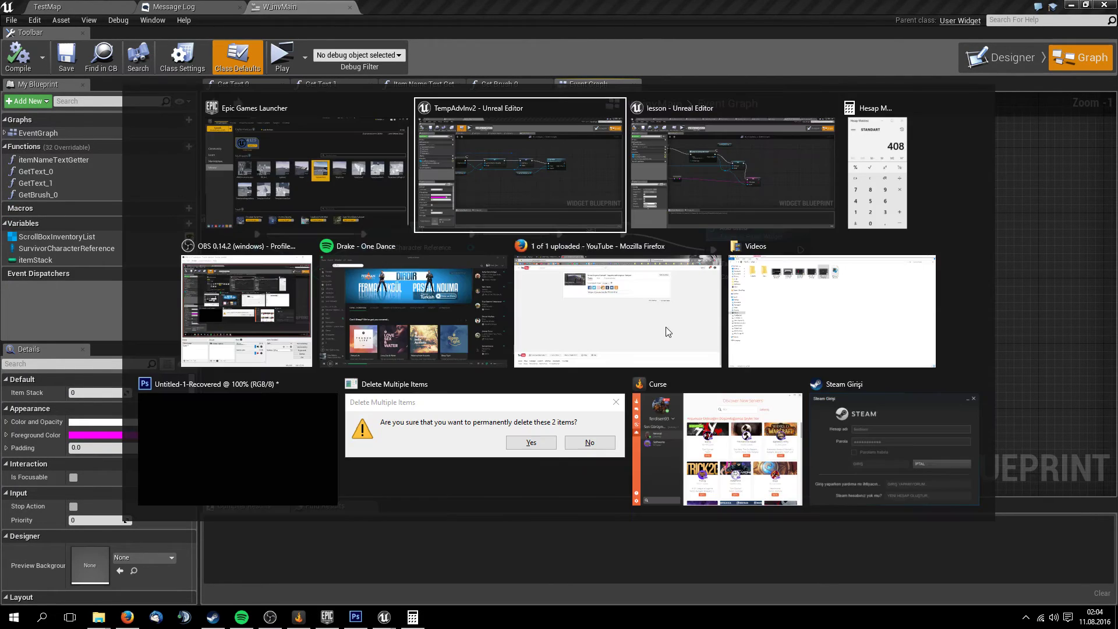
pyautogui.hotkey('alt', 'Tab')
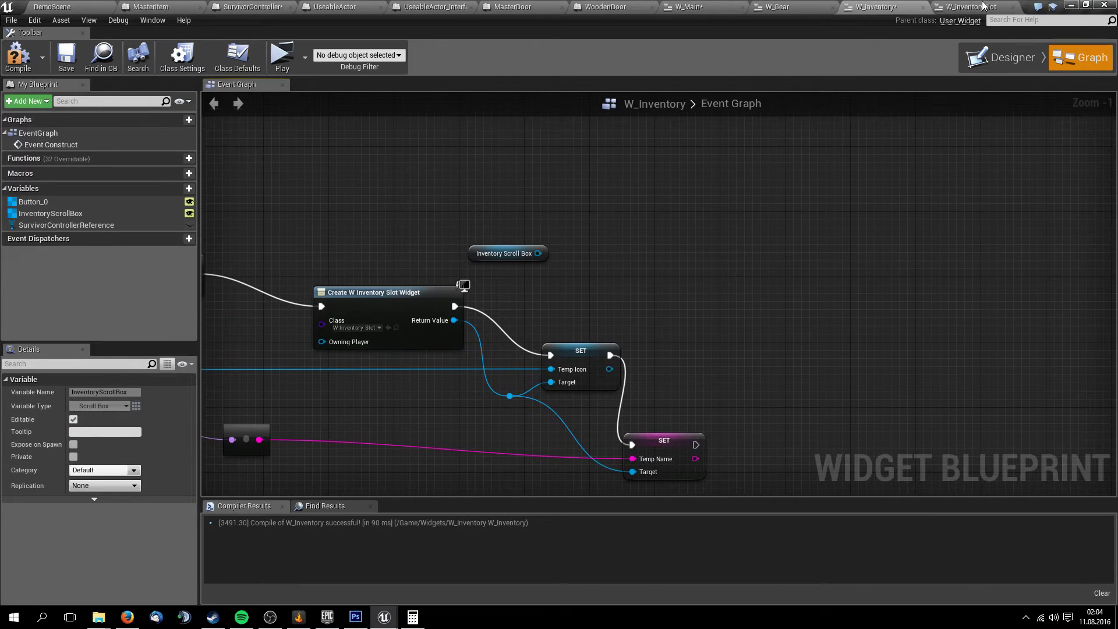
# Look at the W_InventorySlot layout, then bring W_Inventory's Inventory Scroll Box node into view
pyautogui.click(983, 6)
pyautogui.click(1008, 57)
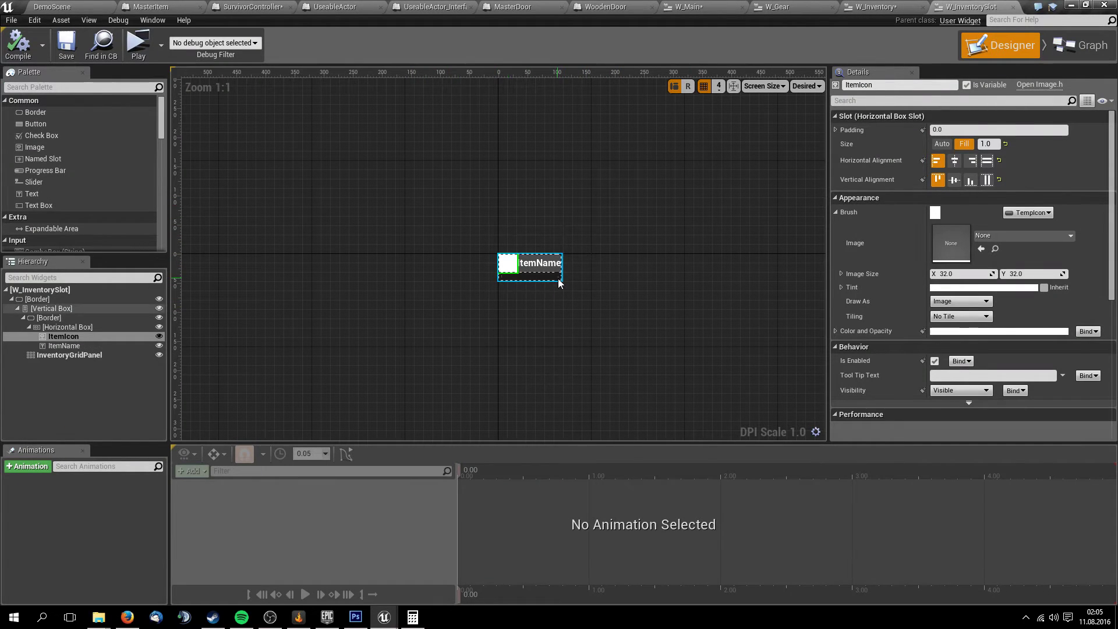
pyautogui.click(916, 5)
pyautogui.moveTo(652, 281); pyautogui.dragTo(597, 184, button='right')
# Add an Add Child node on Inventory Scroll Box, fed the created slot widget, run after SET
pyautogui.moveTo(512, 199); pyautogui.dragTo(645, 247)
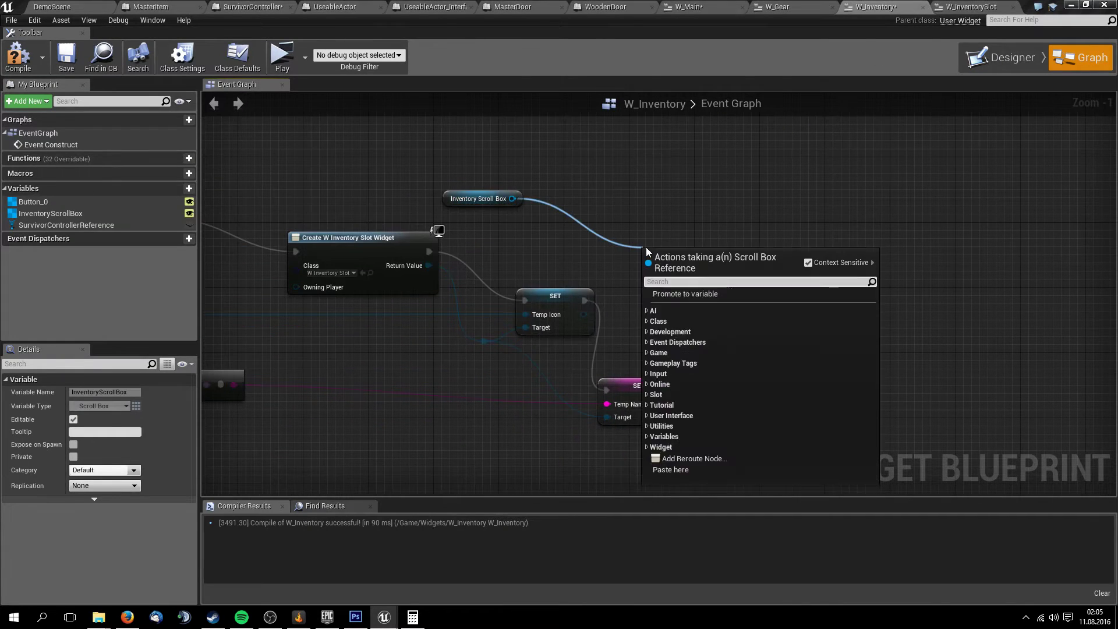
pyautogui.write('add child')
pyautogui.click(693, 358)
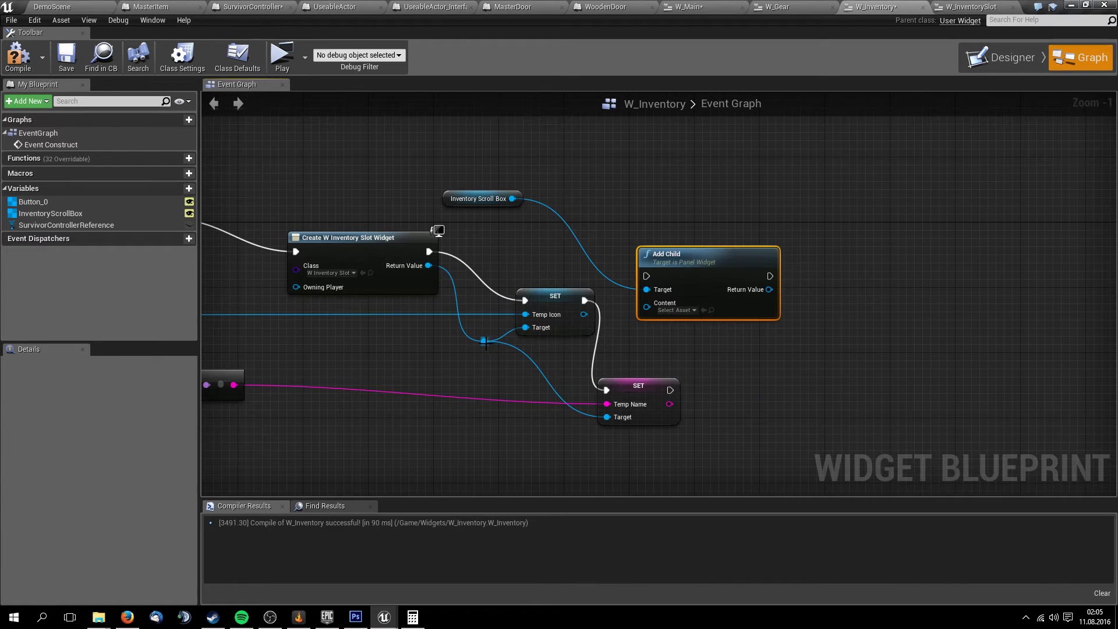
pyautogui.moveTo(484, 341); pyautogui.dragTo(646, 307)
pyautogui.moveTo(724, 261); pyautogui.dragTo(781, 301)
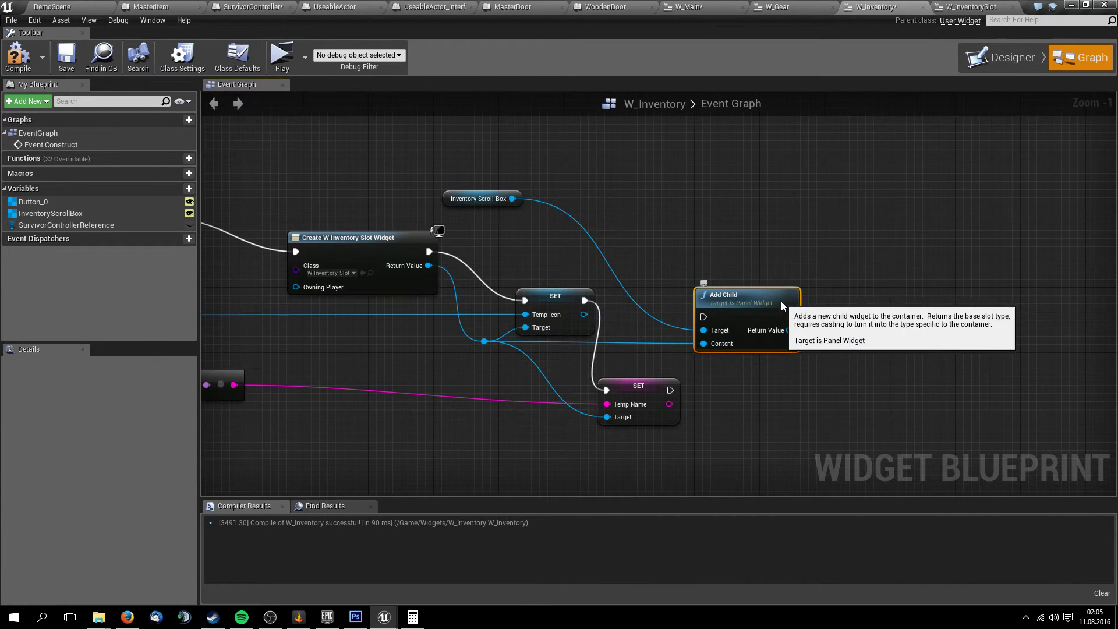
pyautogui.moveTo(670, 390); pyautogui.dragTo(703, 317)
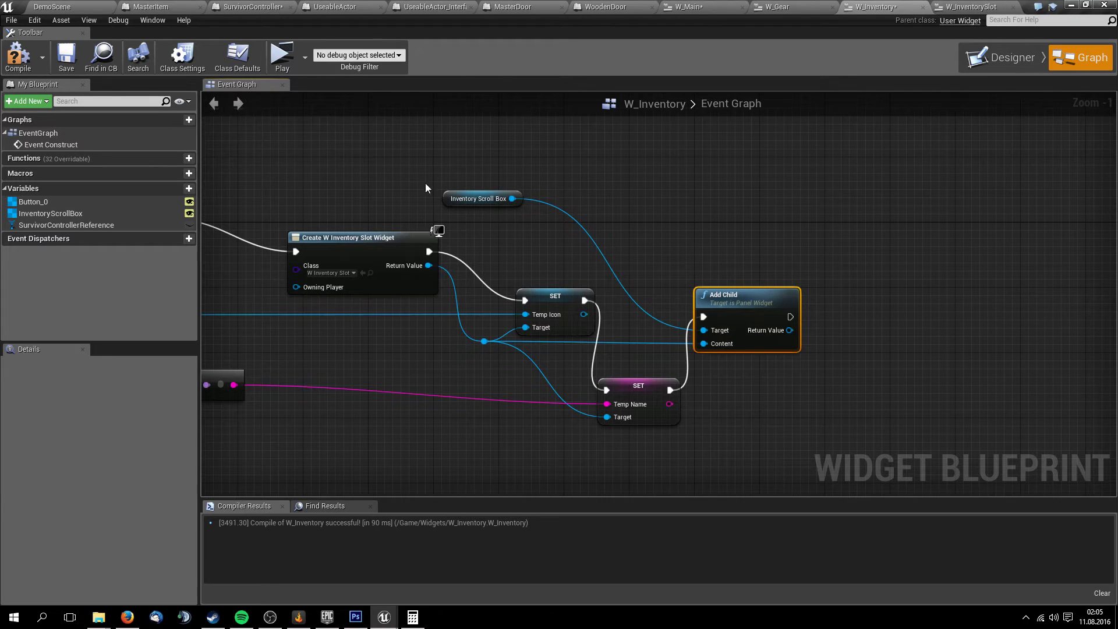
# Tidy the Inventory Scroll Box node, then start a play test of the DemoScene level
pyautogui.moveTo(484, 200); pyautogui.dragTo(508, 192)
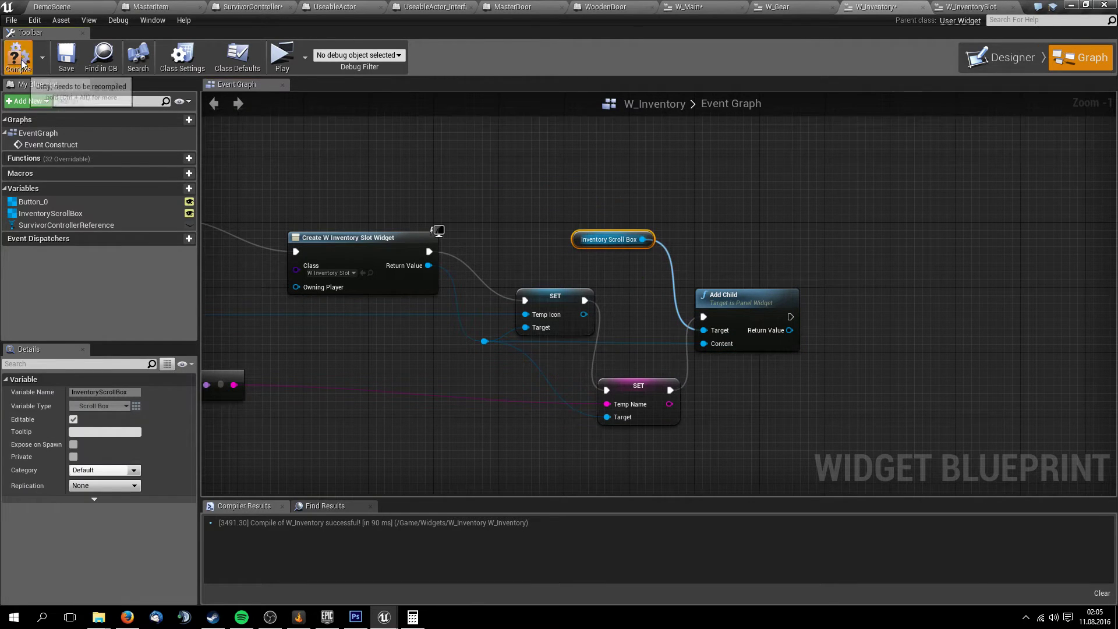
pyautogui.click(53, 7)
pyautogui.click(557, 46)
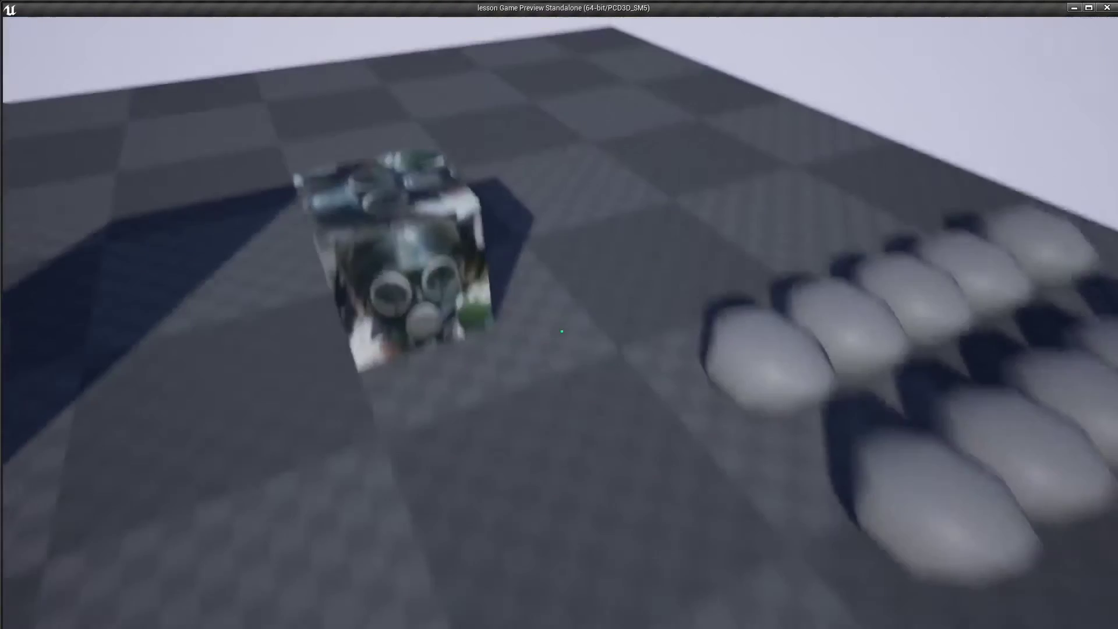
# Open the Gear (G) and Inventory (I) panels in game, then end the play test with Esc
pyautogui.press('g')
pyautogui.press('i')
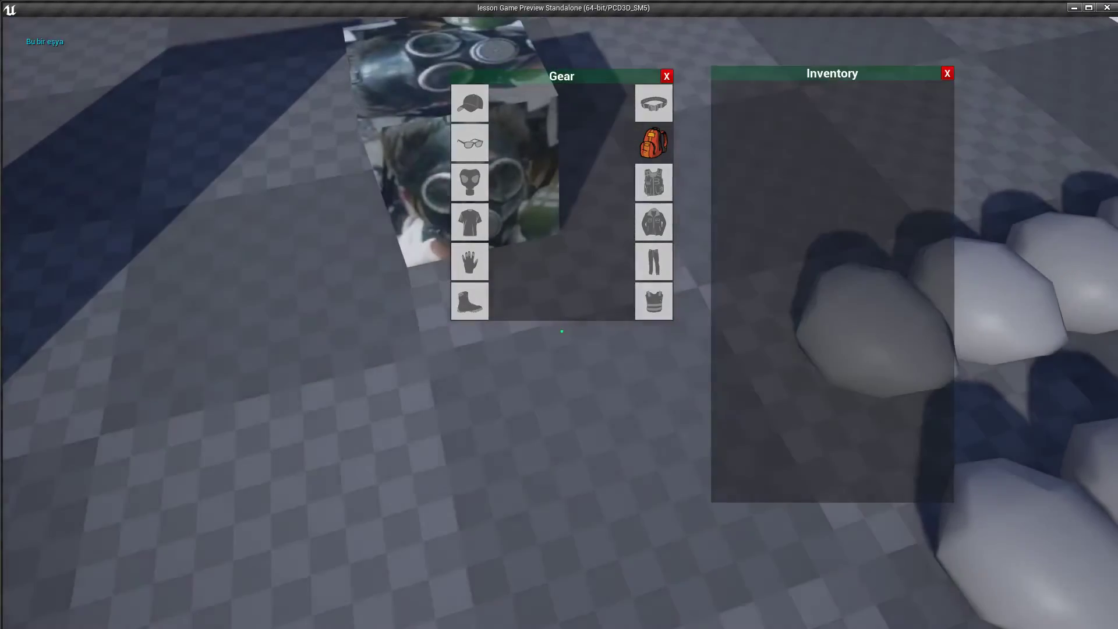
pyautogui.press('Escape')
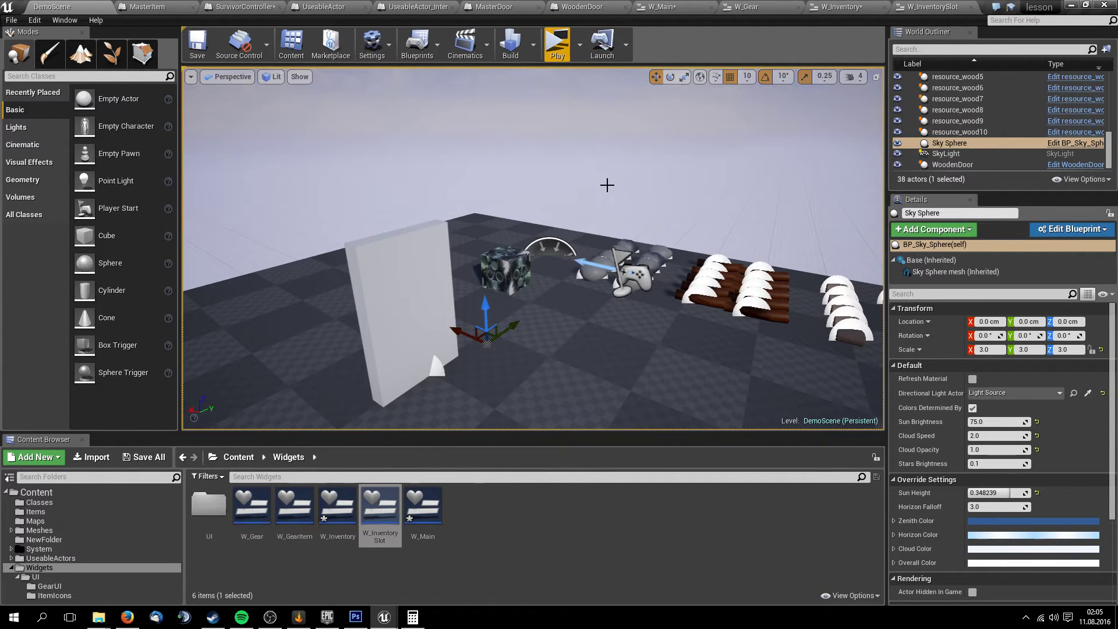
# Return to W_Inventory's graph and review the Clear Children, Event Construct and slot-creation nodes
pyautogui.click(855, 6)
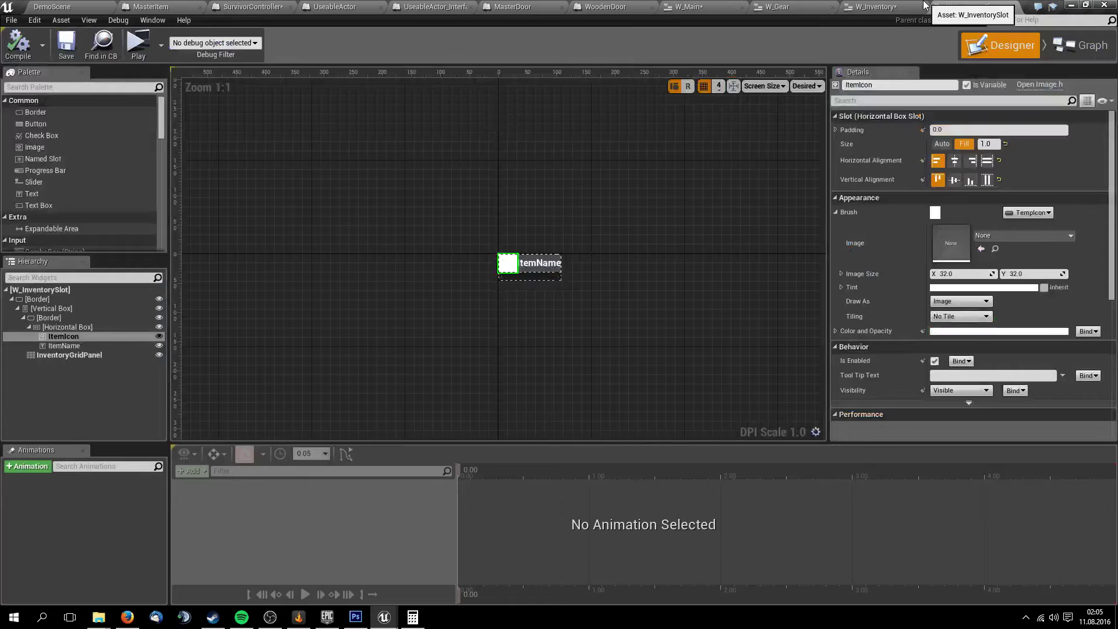
pyautogui.click(1077, 49)
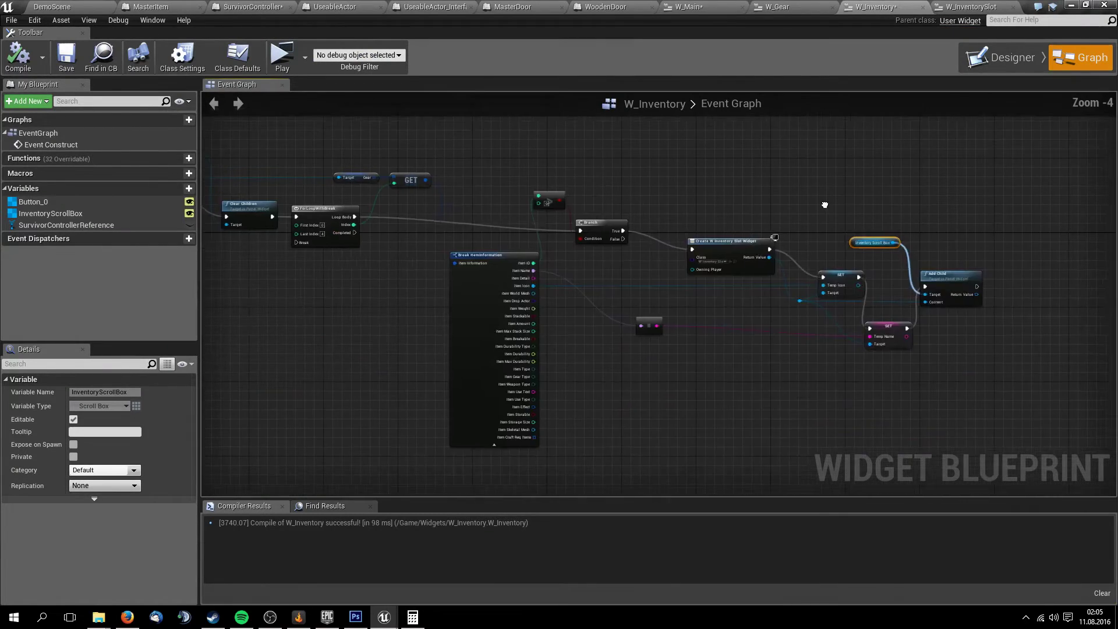
pyautogui.moveTo(692, 285); pyautogui.dragTo(533, 209, button='right')
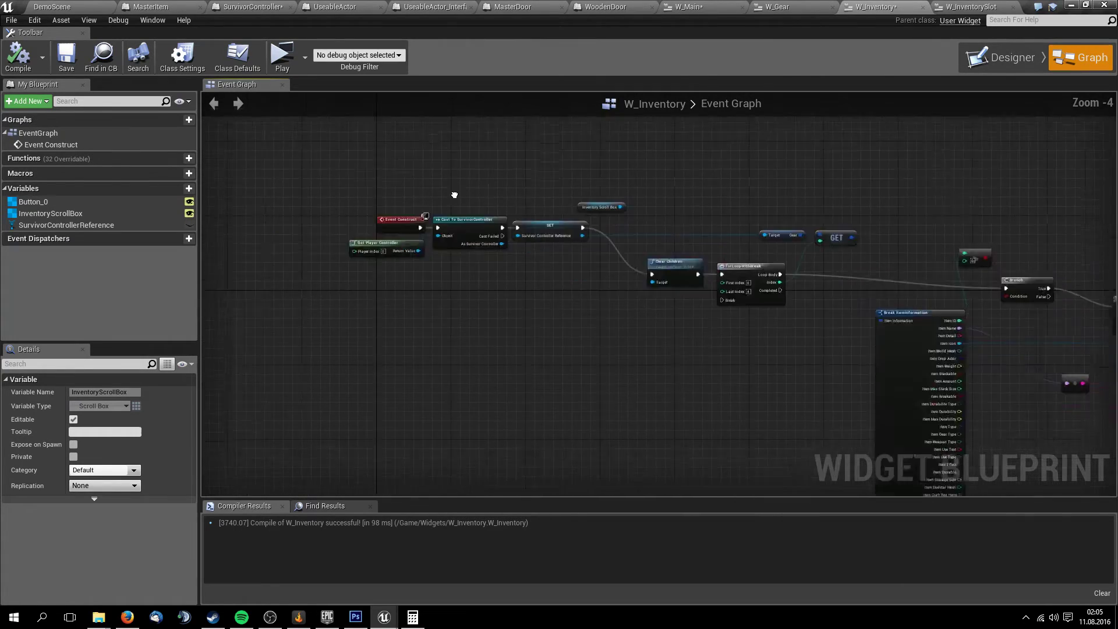
pyautogui.moveTo(574, 265); pyautogui.dragTo(314, 182, button='right')
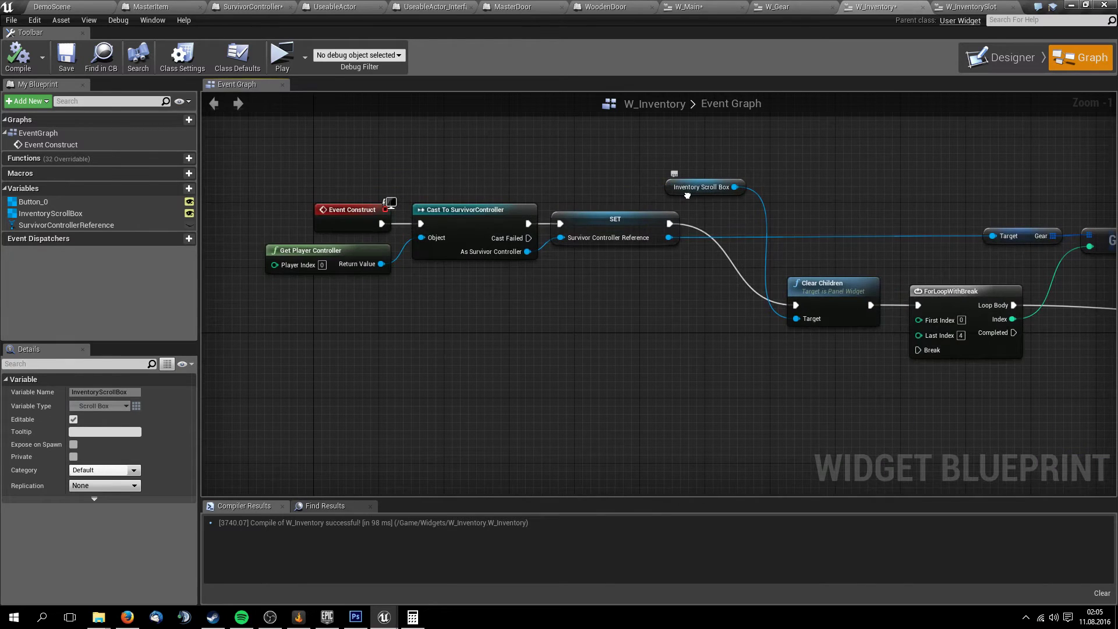
pyautogui.moveTo(687, 196); pyautogui.dragTo(686, 196, button='right')
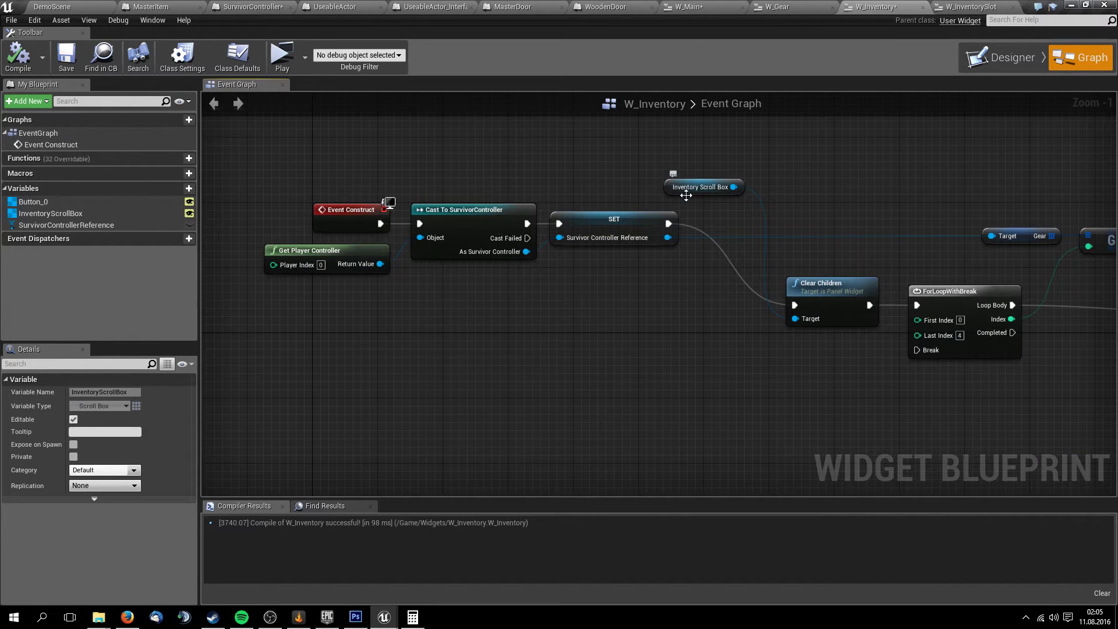
pyautogui.moveTo(569, 175); pyautogui.dragTo(255, 171, button='right')
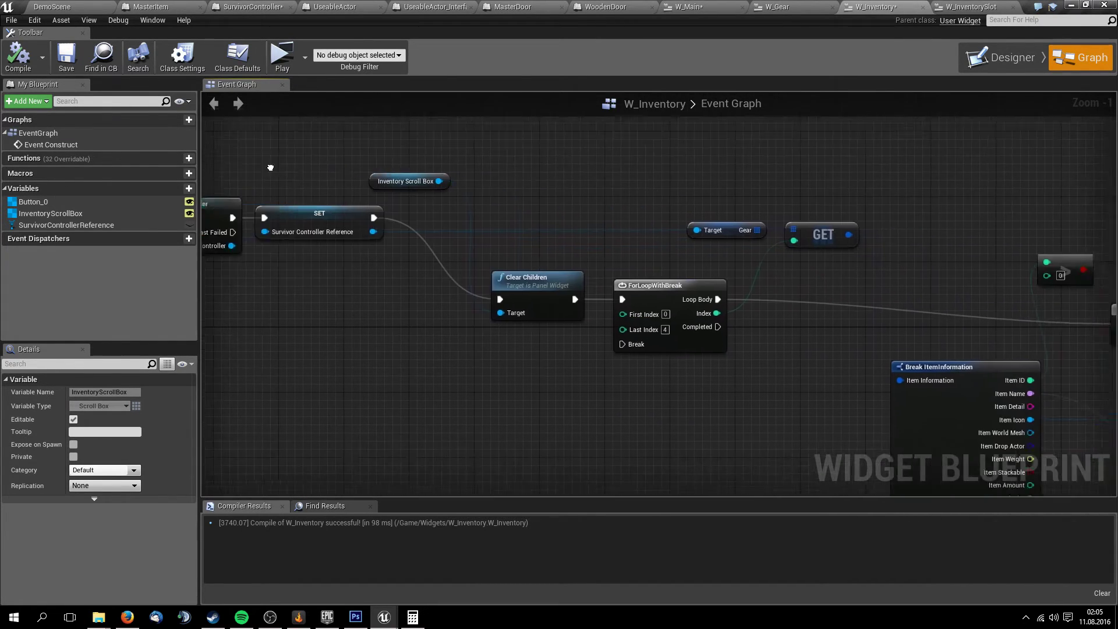
pyautogui.moveTo(873, 262)
pyautogui.mouseDown(button='right')
pyautogui.moveTo(441, 207)
pyautogui.moveTo(799, 208)
pyautogui.moveTo(416, 146)
pyautogui.mouseUp(button='right')
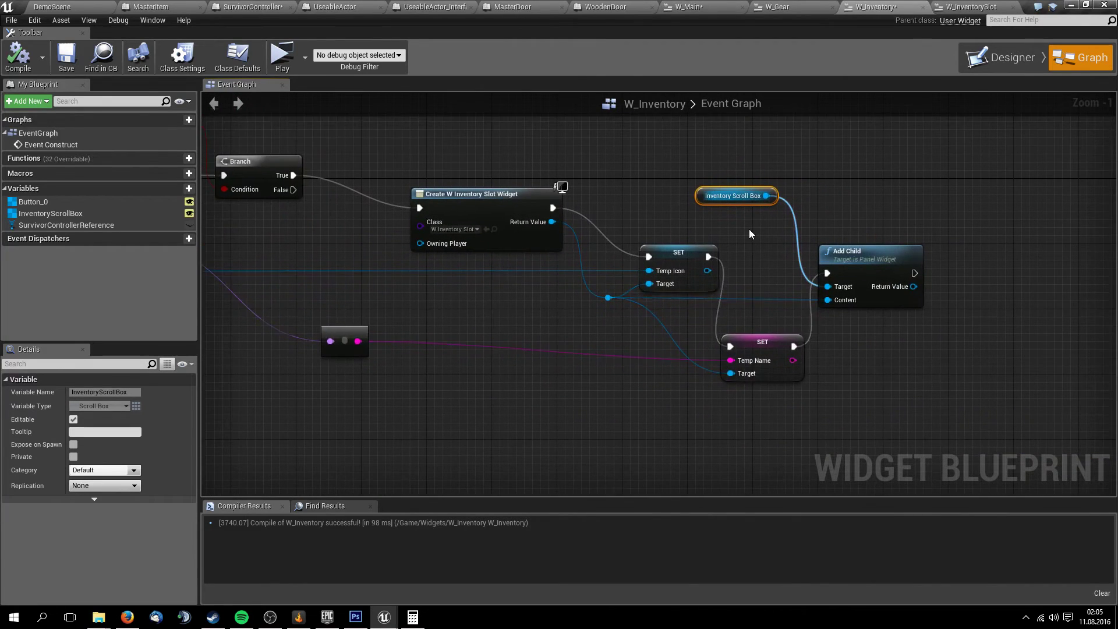
pyautogui.moveTo(780, 218)
pyautogui.mouseDown(button='right')
pyautogui.moveTo(762, 188)
pyautogui.moveTo(988, 251)
pyautogui.mouseUp(button='right')
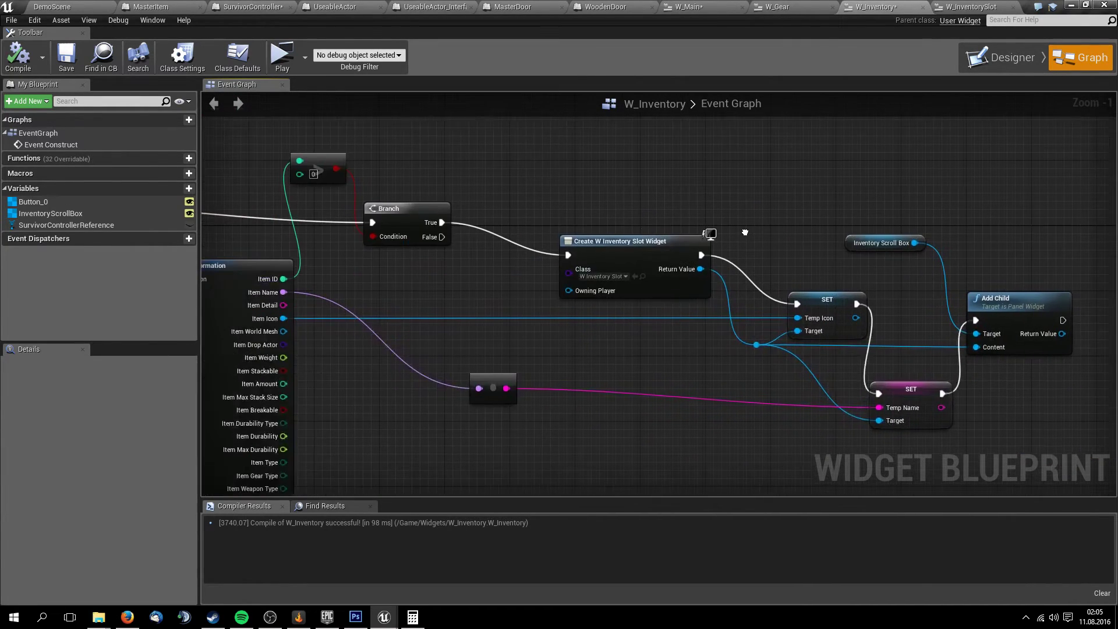
# Pan and zoom back along the loop to the Event Construct chain
pyautogui.moveTo(582, 263)
pyautogui.mouseDown(button='right')
pyautogui.moveTo(1023, 239)
pyautogui.moveTo(778, 320)
pyautogui.moveTo(726, 234)
pyautogui.moveTo(639, 239)
pyautogui.mouseUp(button='right')
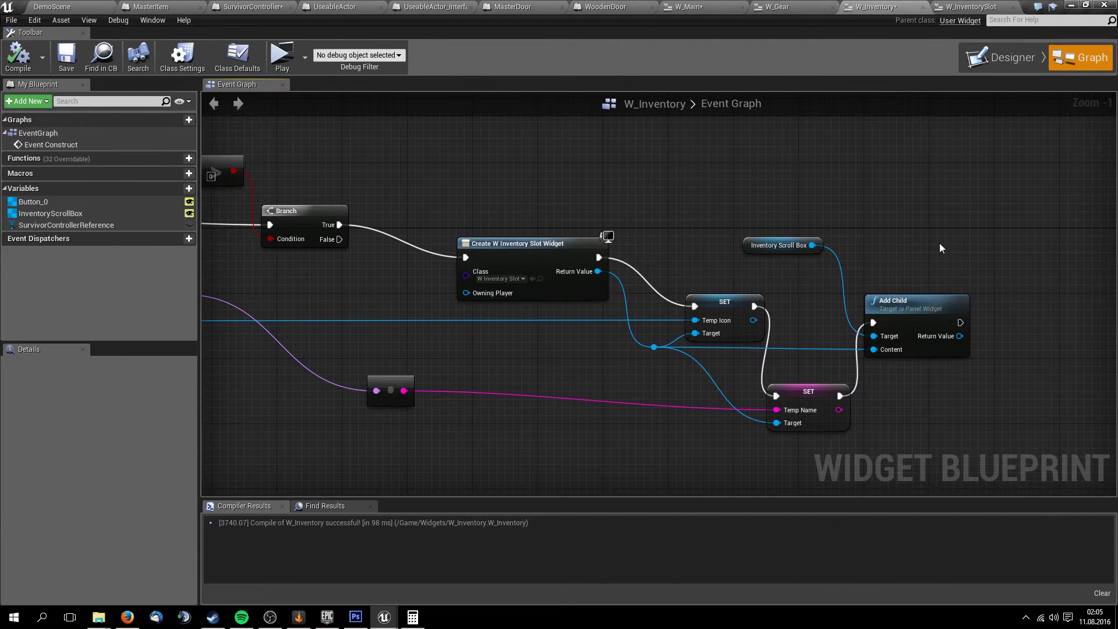
pyautogui.moveTo(515, 309); pyautogui.dragTo(951, 321, button='right')
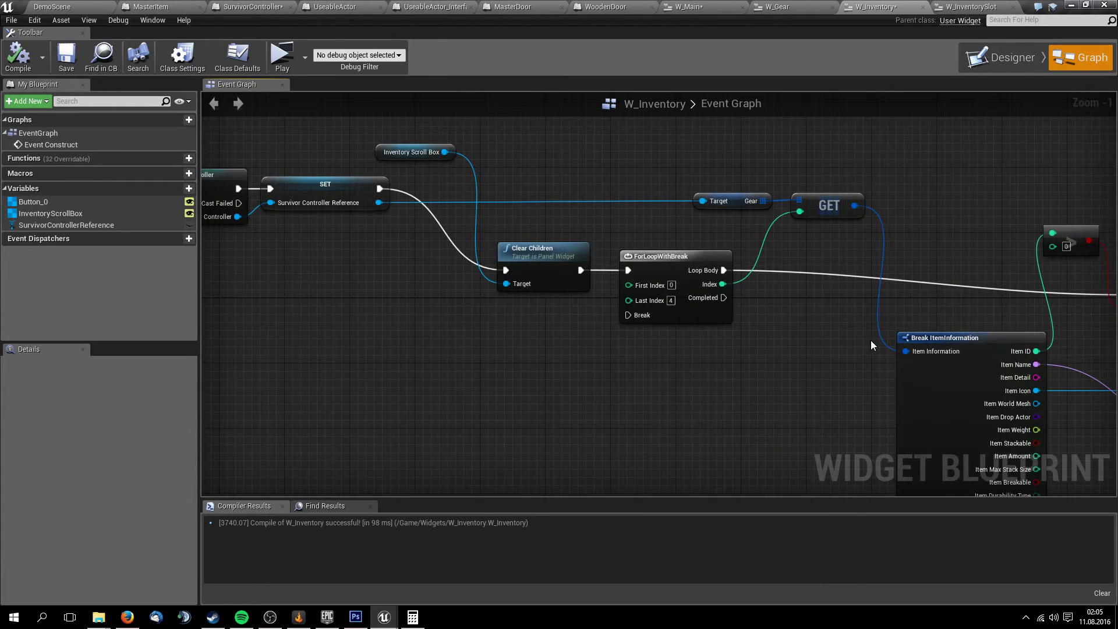
pyautogui.moveTo(872, 340); pyautogui.dragTo(814, 322, button='right')
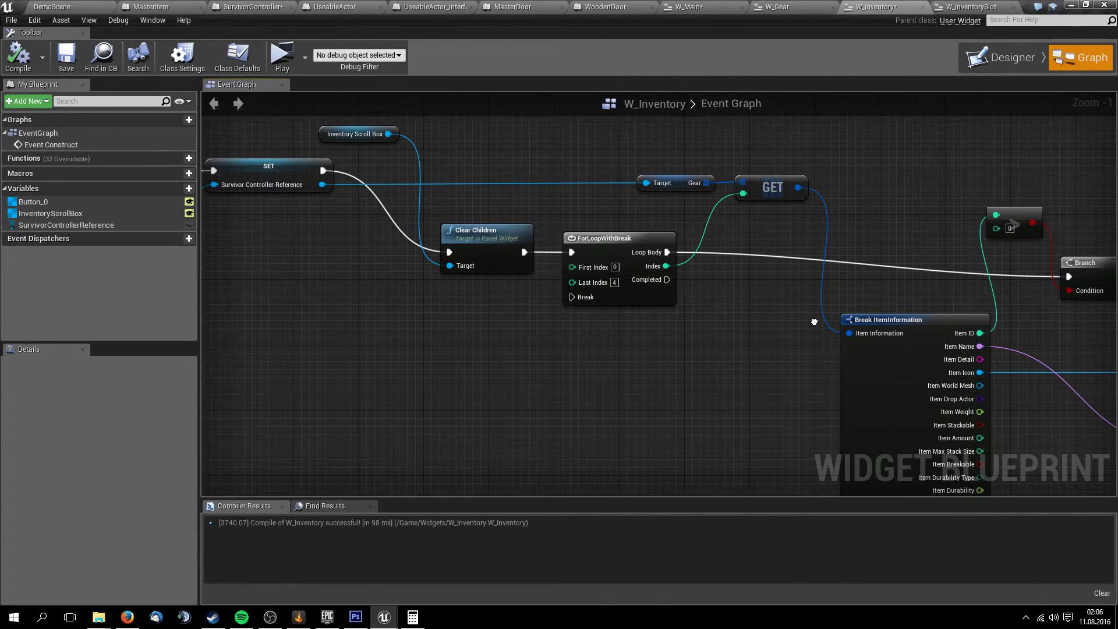
pyautogui.moveTo(814, 322); pyautogui.dragTo(727, 314, button='right')
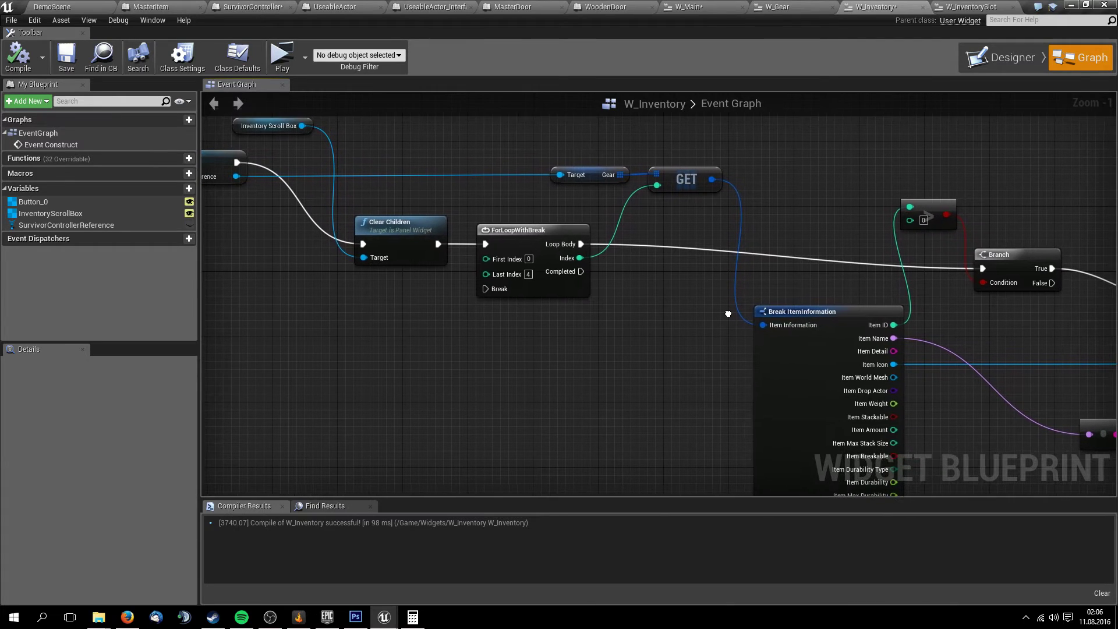
pyautogui.scroll(-3, 728, 314)
pyautogui.moveTo(728, 314)
pyautogui.mouseDown(button='right')
pyautogui.moveTo(500, 278)
pyautogui.moveTo(757, 312)
pyautogui.moveTo(983, 391)
pyautogui.mouseUp(button='right')
pyautogui.scroll(2, 757, 312)
pyautogui.moveTo(606, 358)
pyautogui.mouseDown(button='right')
pyautogui.moveTo(706, 344)
pyautogui.moveTo(610, 327)
pyautogui.mouseUp(button='right')
pyautogui.scroll(1, 707, 344)
# Add a Custom Event node to the graph, initially named UpdateWidget
pyautogui.rightClick(499, 310)
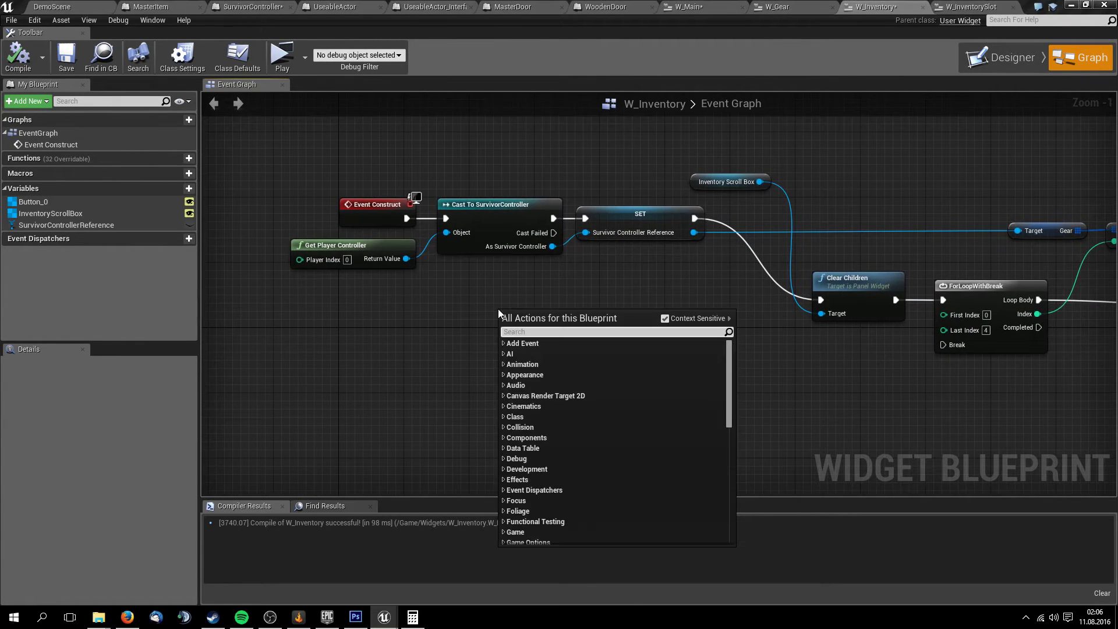
pyautogui.write('Update')
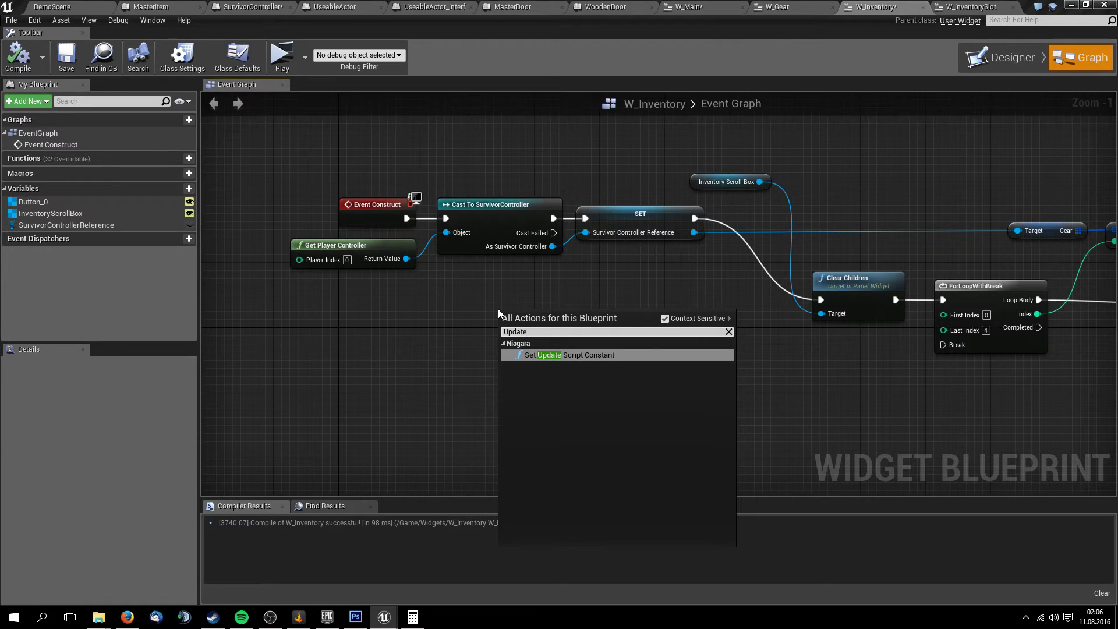
pyautogui.rightClick(449, 276)
pyautogui.press('BackSpace')
pyautogui.press('BackSpace')
pyautogui.press('BackSpace')
pyautogui.write('Custom')
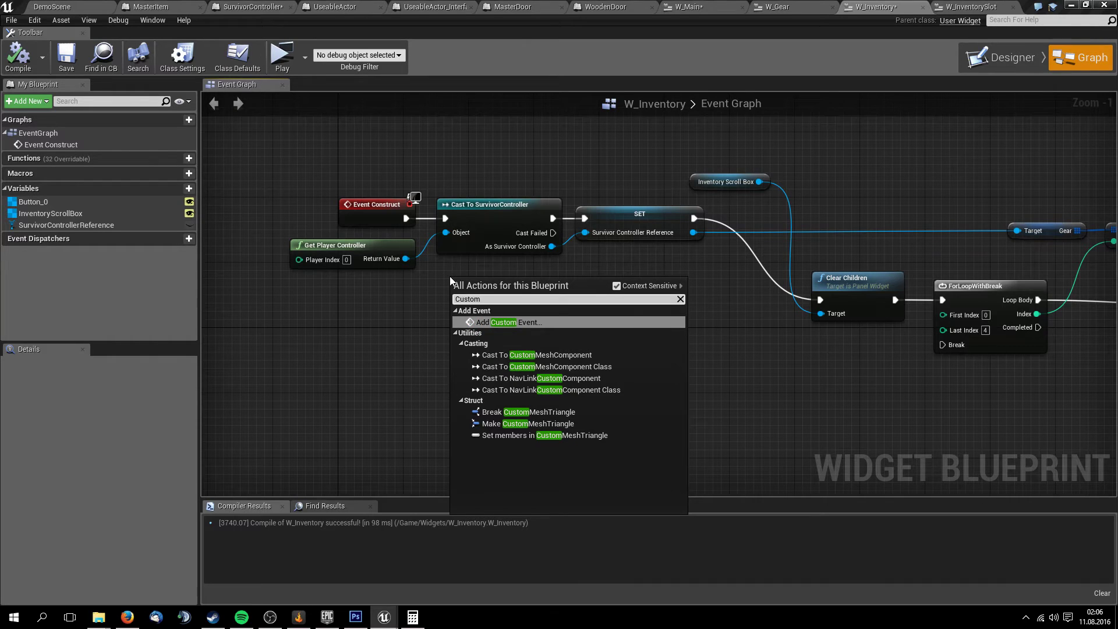
pyautogui.press('Return')
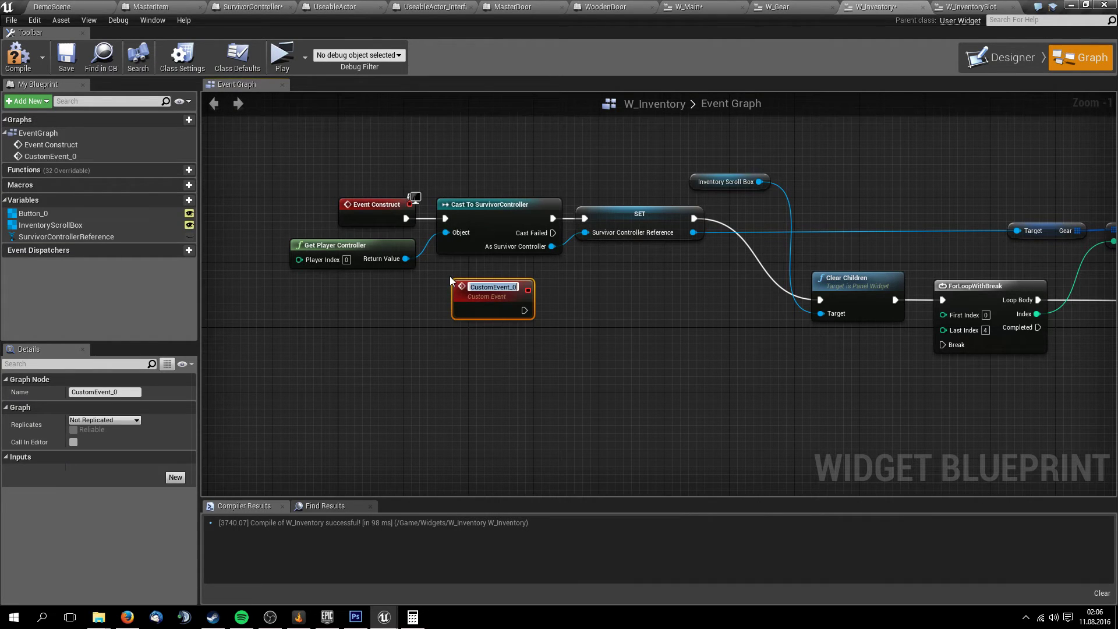
pyautogui.write('UpdateW')
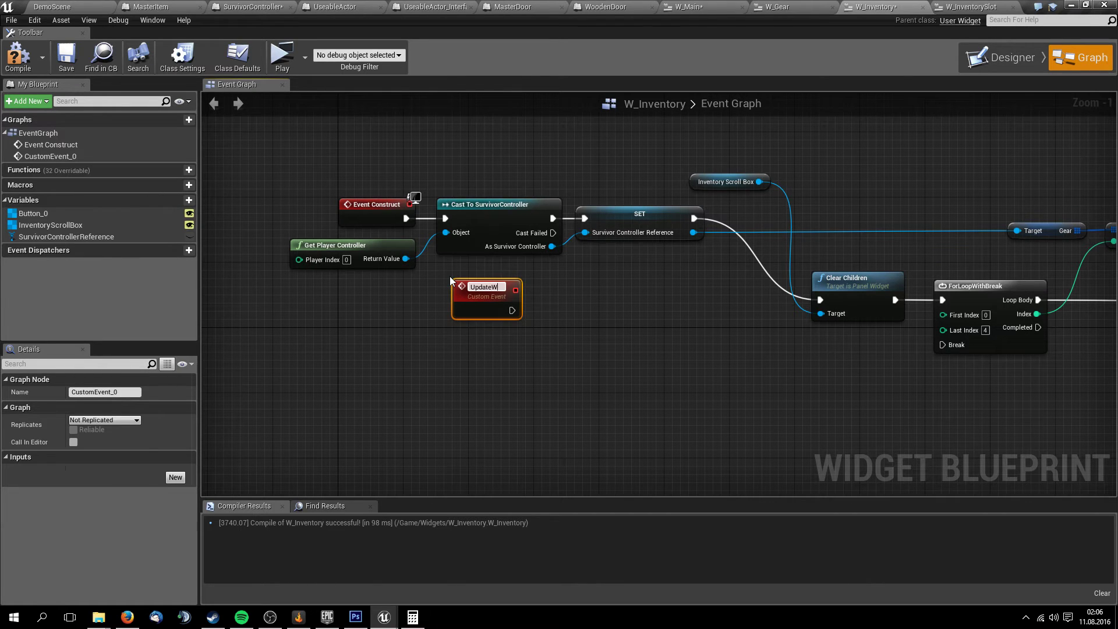
pyautogui.write('idget')
pyautogui.press('Return')
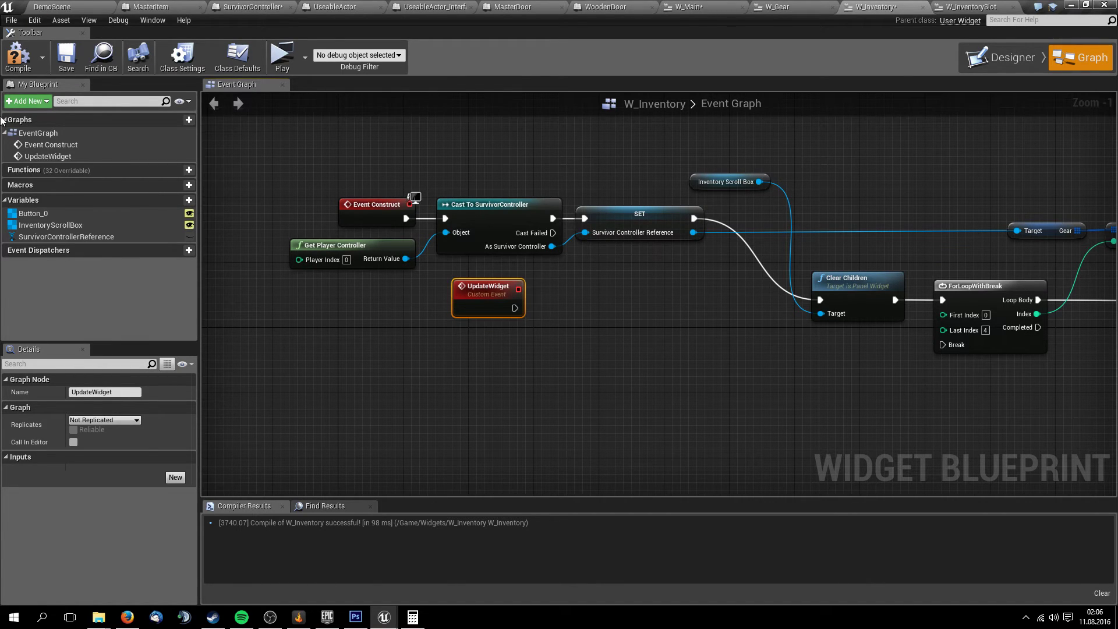
# Move the custom event above Event Construct, rename it UpdateInventory, and save all assets
pyautogui.click(17, 56)
pyautogui.moveTo(483, 294); pyautogui.dragTo(513, 340, button='right')
pyautogui.moveTo(518, 341); pyautogui.dragTo(428, 191)
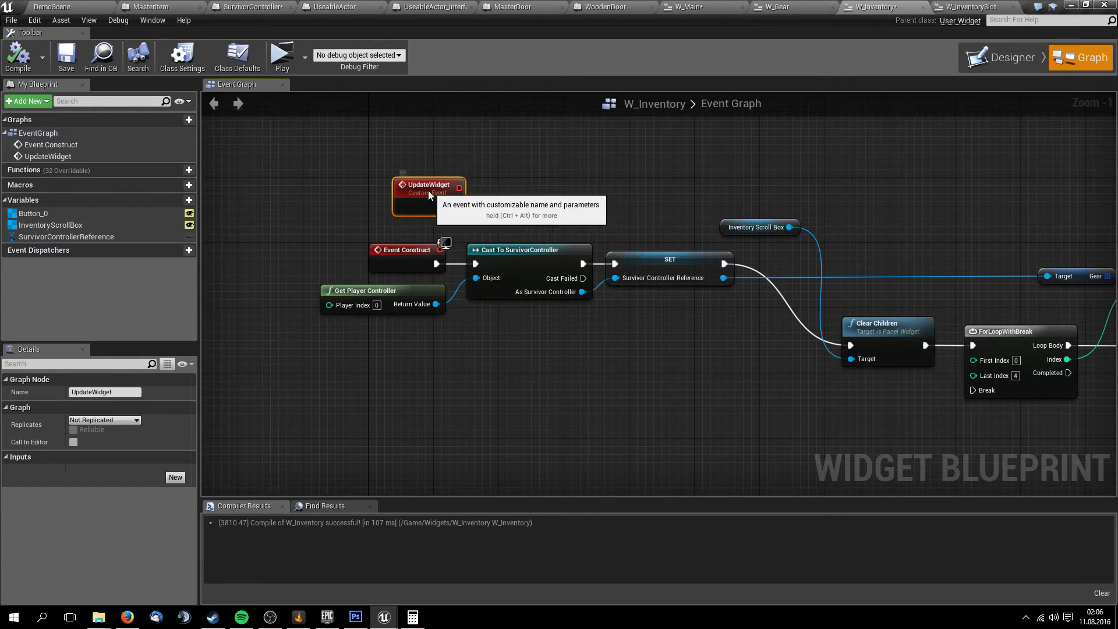
pyautogui.doubleClick(427, 187)
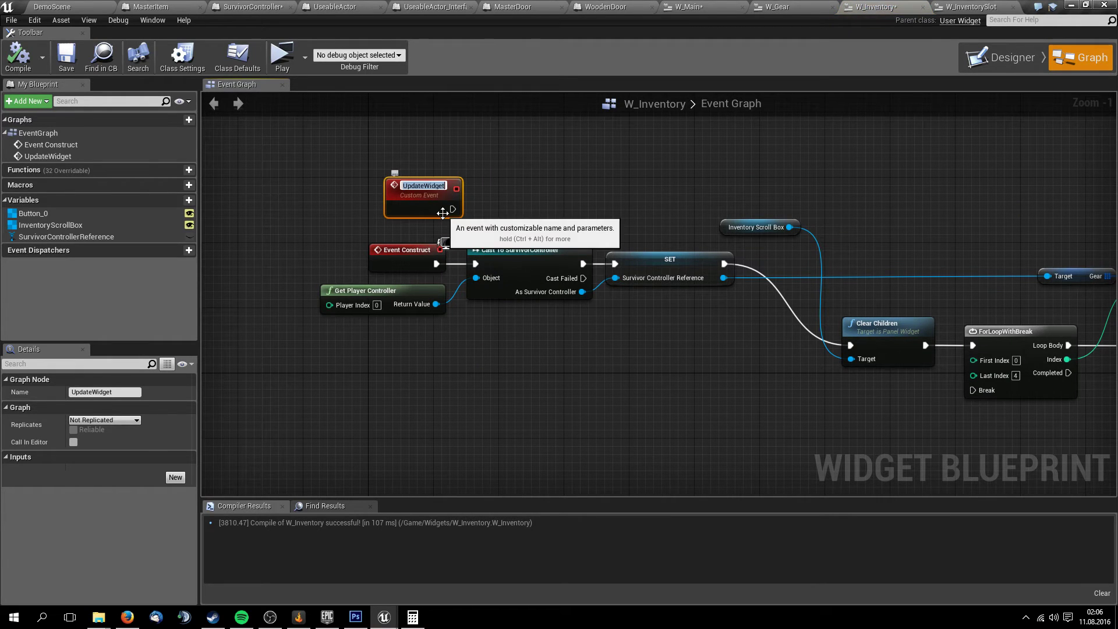
pyautogui.write('U')
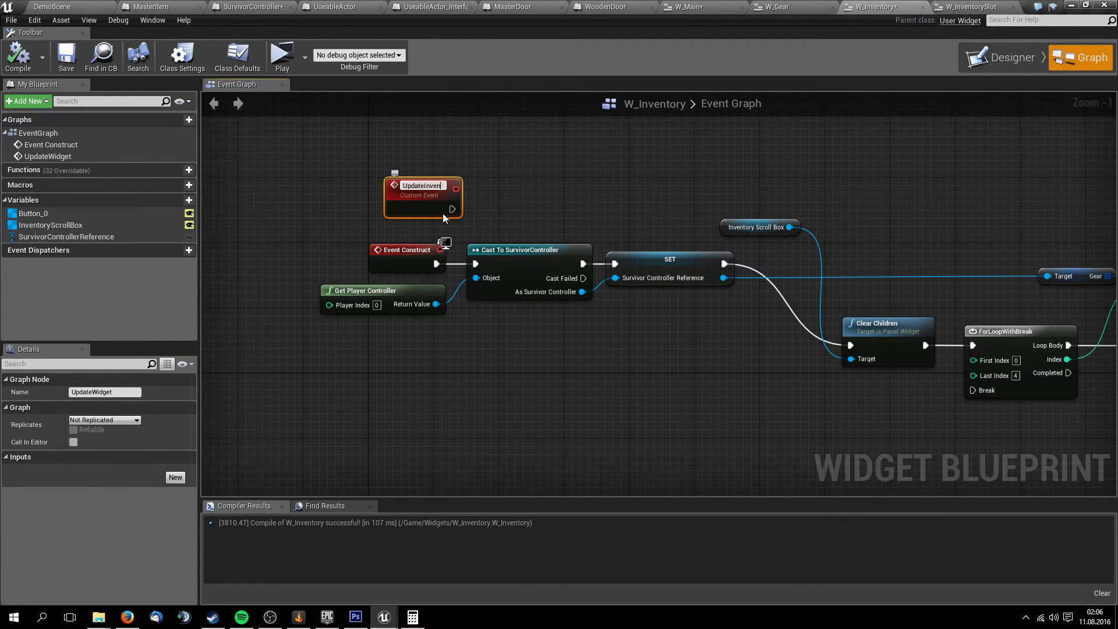
pyautogui.write('y')
pyautogui.press('Return')
pyautogui.hotkey('ctrl', 'shift', 's')
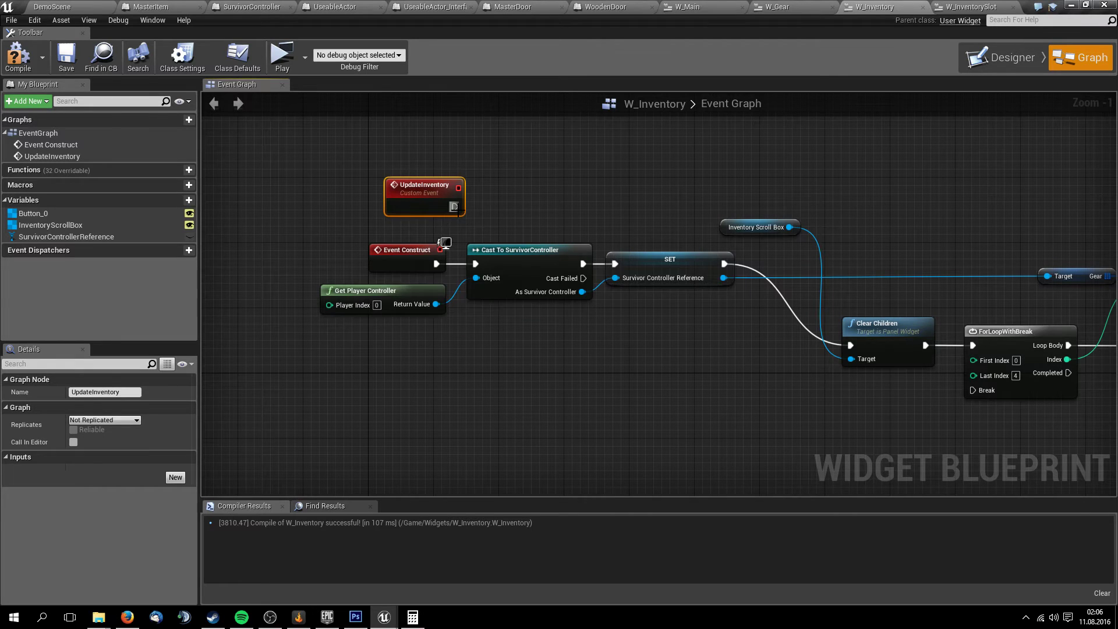
# Wire UpdateInventory's execution output into the Cast To SurvivorController input
pyautogui.moveTo(456, 207); pyautogui.dragTo(481, 261)
pyautogui.moveTo(481, 261); pyautogui.dragTo(568, 320, button='right')
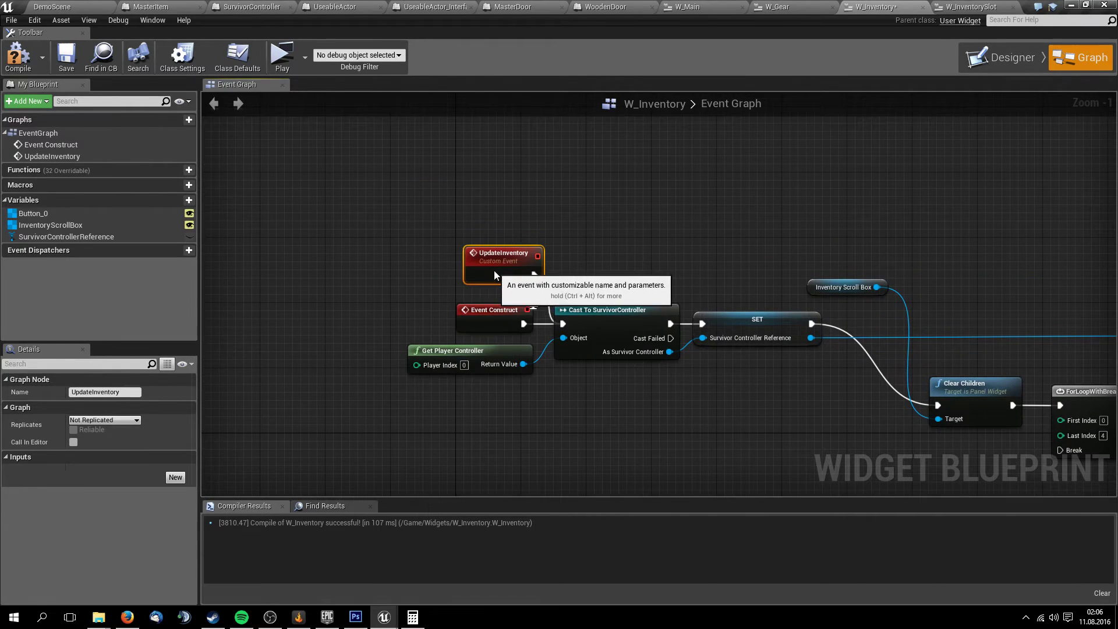
pyautogui.moveTo(486, 258); pyautogui.dragTo(486, 267)
pyautogui.click(447, 235)
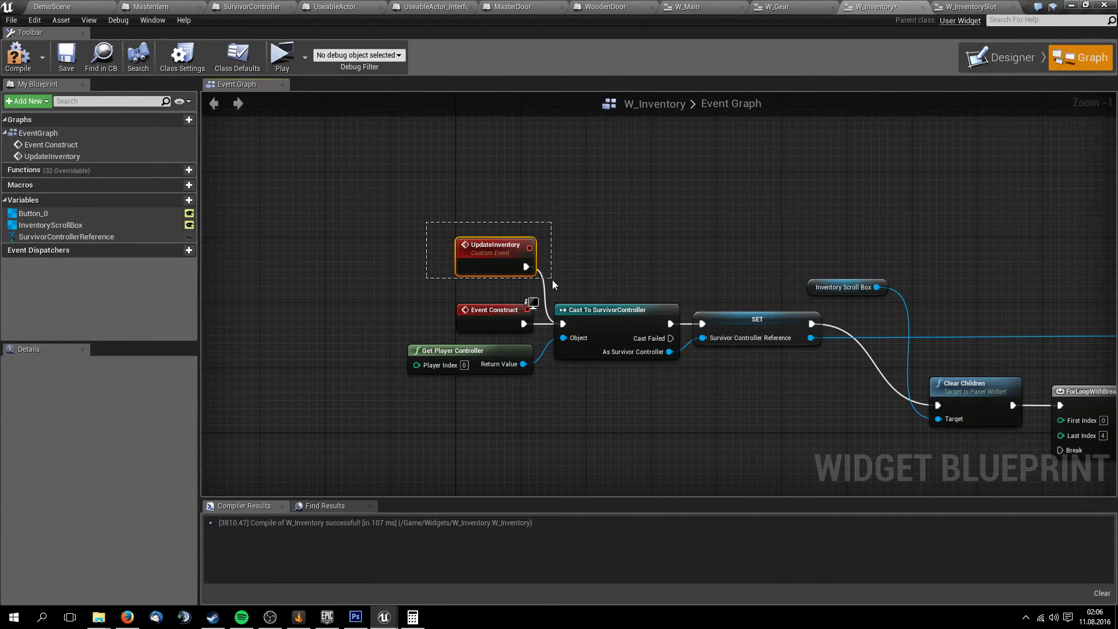
pyautogui.moveTo(426, 222); pyautogui.dragTo(553, 284)
pyautogui.moveTo(573, 256); pyautogui.dragTo(502, 247, button='right')
pyautogui.click(502, 248)
# Compile W_Inventory and pan over to the loop nodes
pyautogui.click(18, 57)
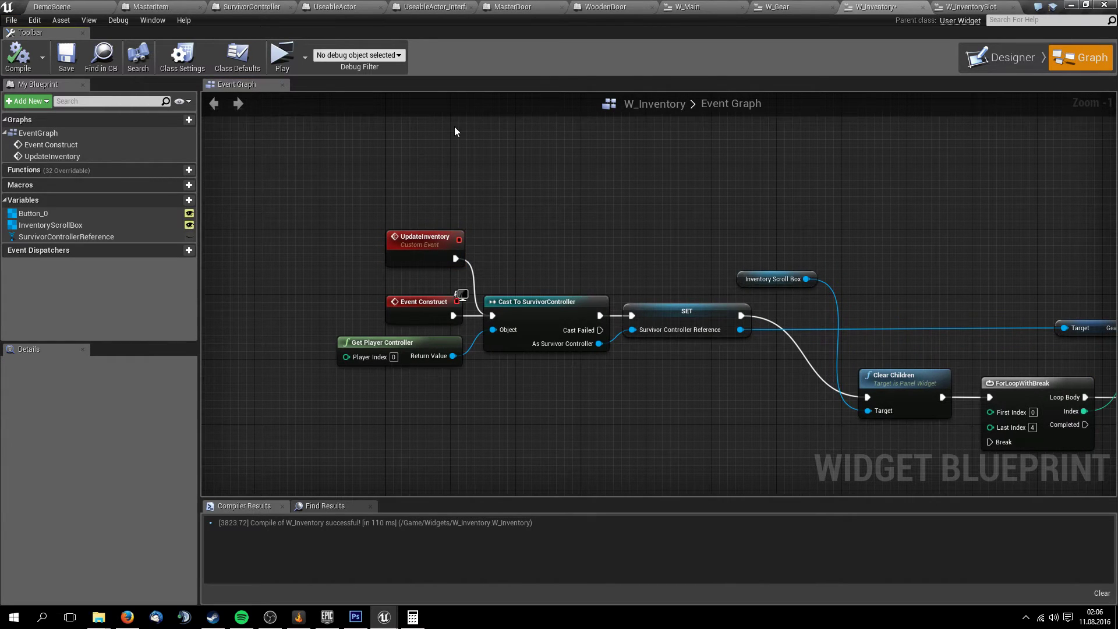
pyautogui.moveTo(471, 207); pyautogui.dragTo(464, 177, button='right')
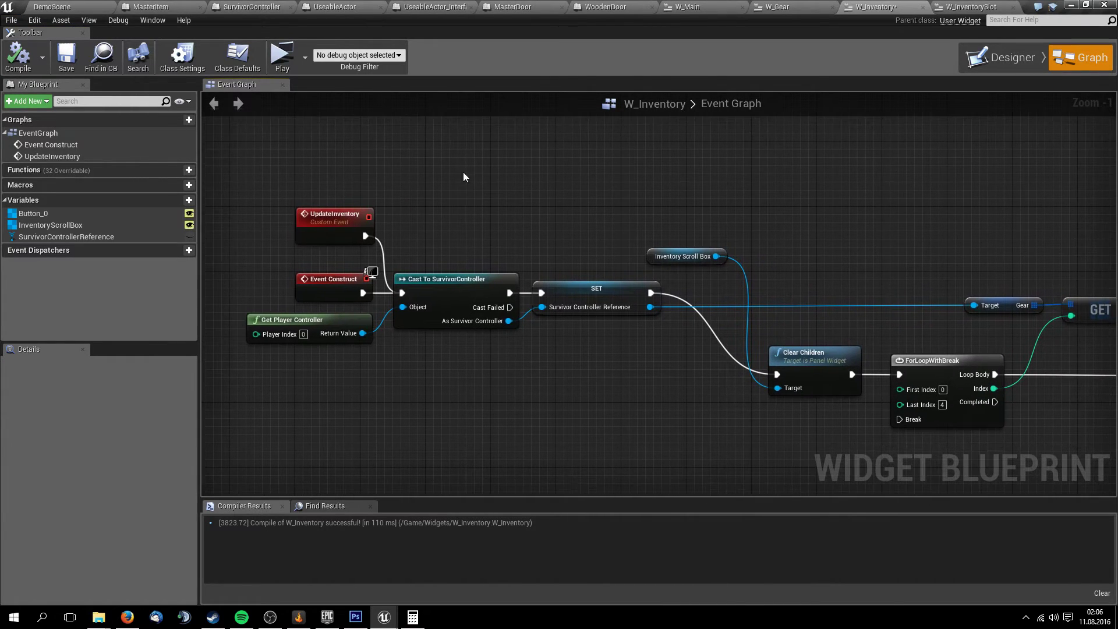
pyautogui.moveTo(541, 185); pyautogui.dragTo(608, 191, button='right')
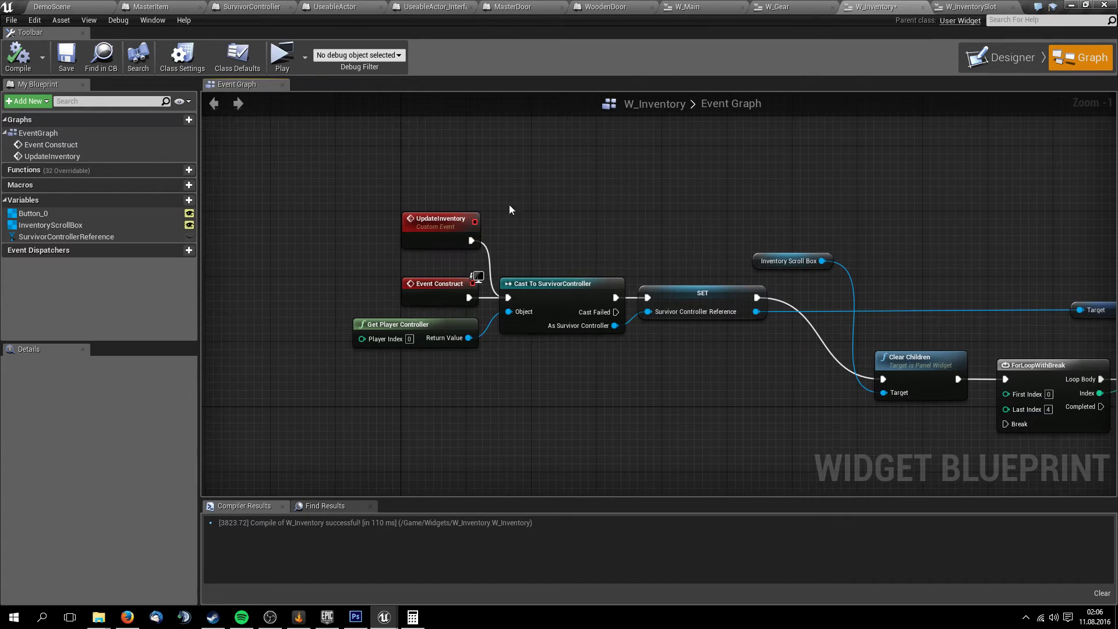
pyautogui.moveTo(581, 265); pyautogui.dragTo(573, 245, button='right')
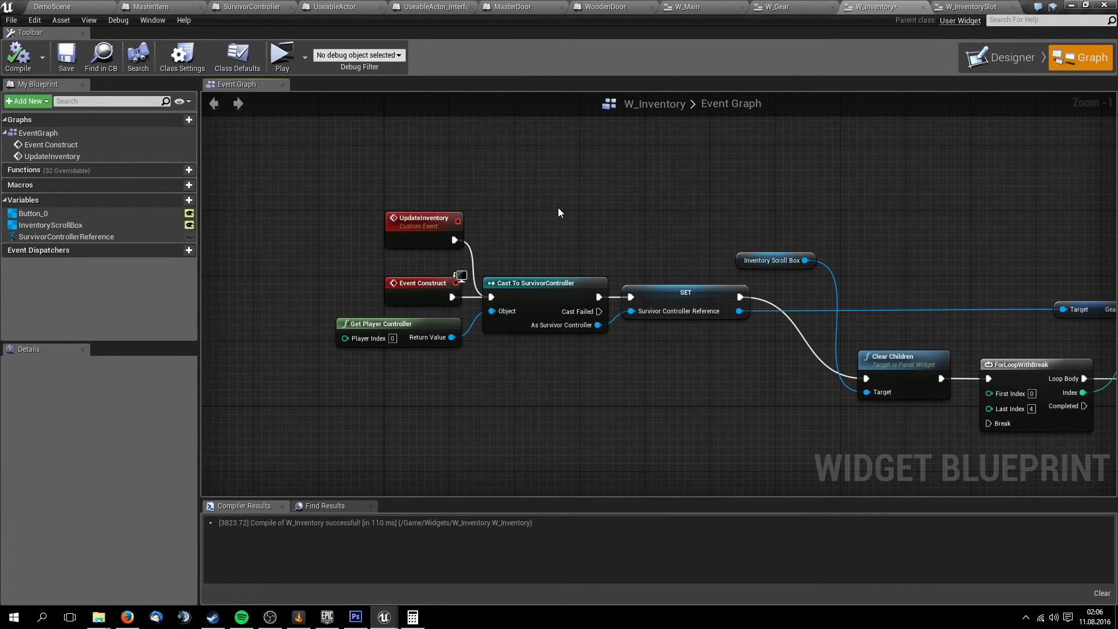
# Flip between the W_InventorySlot and W_Inventory widgets, ending on W_Inventory's graph
pyautogui.click(1013, 57)
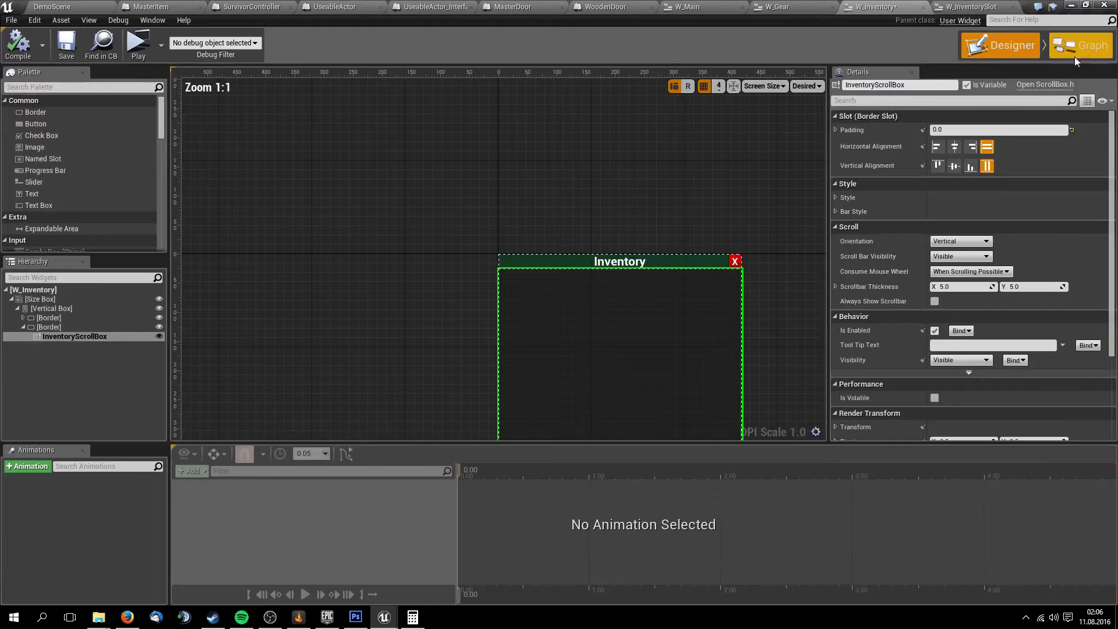
pyautogui.click(1074, 57)
pyautogui.click(971, 7)
pyautogui.click(880, 7)
pyautogui.click(957, 7)
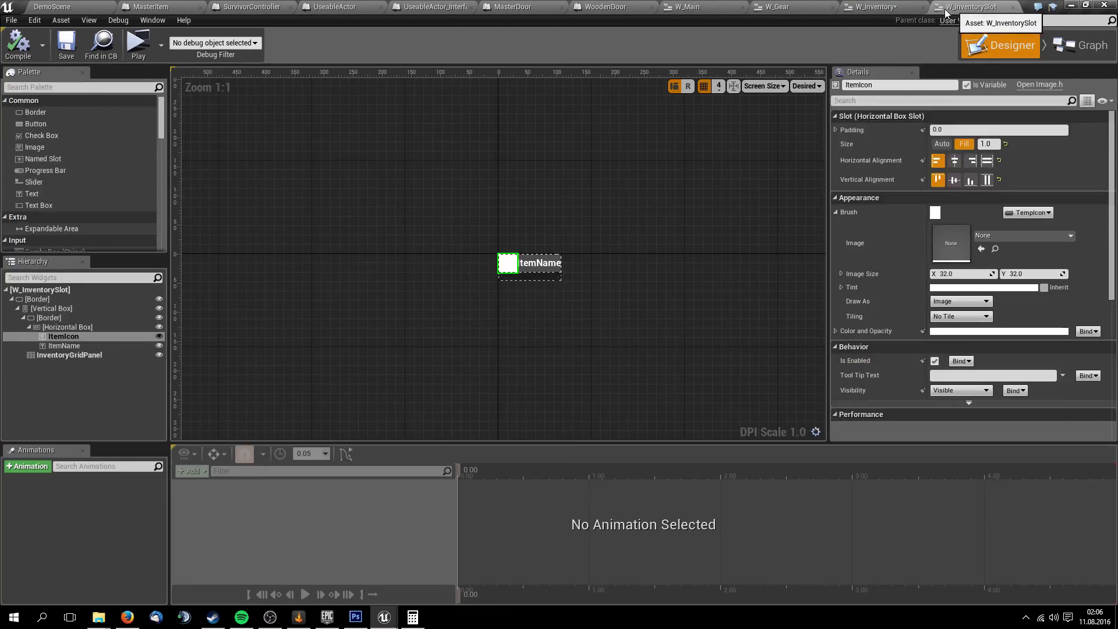
pyautogui.click(879, 7)
pyautogui.click(957, 7)
pyautogui.click(882, 11)
# Check the W_Gear widget, then return and recompile W_Inventory
pyautogui.click(773, 5)
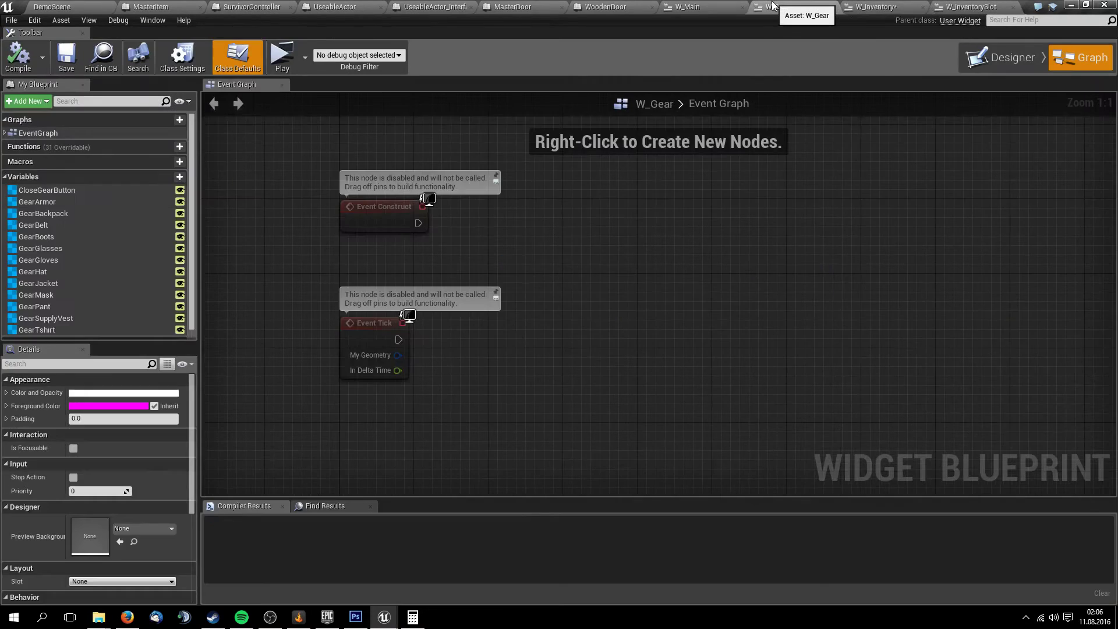
pyautogui.click(890, 6)
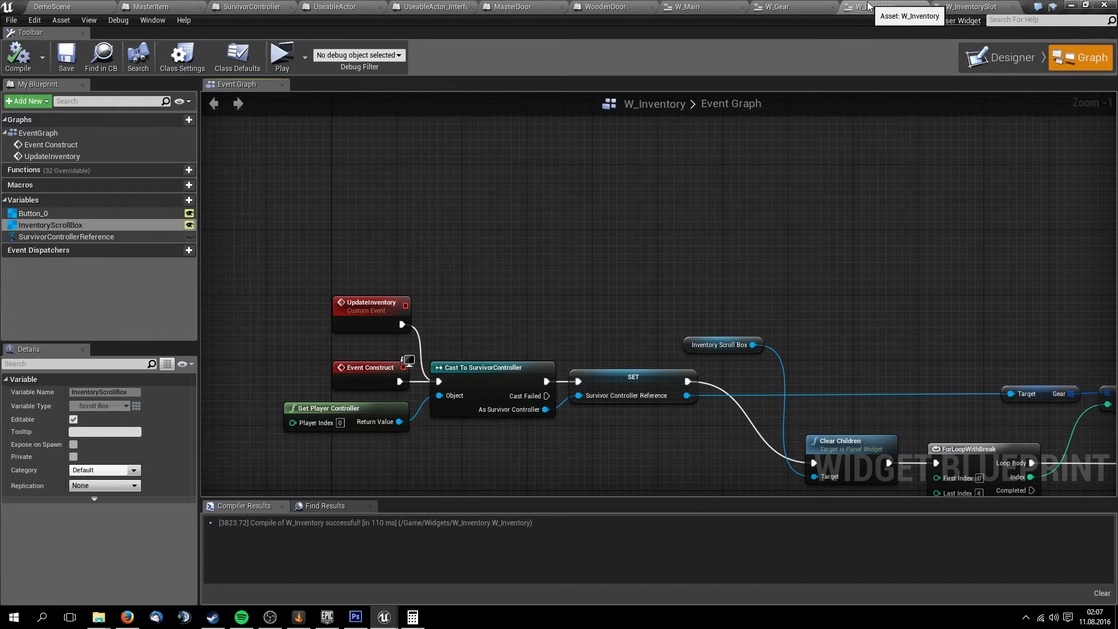
pyautogui.click(18, 55)
pyautogui.moveTo(1011, 415)
pyautogui.mouseDown(button='right')
pyautogui.moveTo(889, 357)
pyautogui.moveTo(473, 226)
pyautogui.mouseUp(button='right')
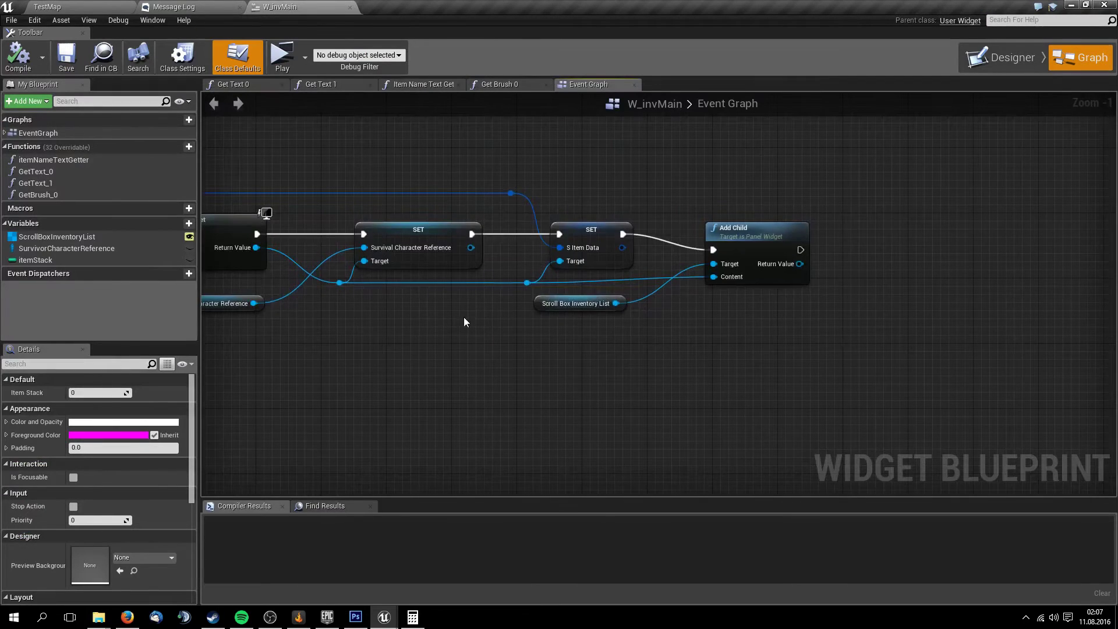
# Go to the TestMap level editor and open the Survivor Character blueprint from its folder
pyautogui.scroll(-3, 705, 380)
pyautogui.click(1002, 57)
pyautogui.click(47, 6)
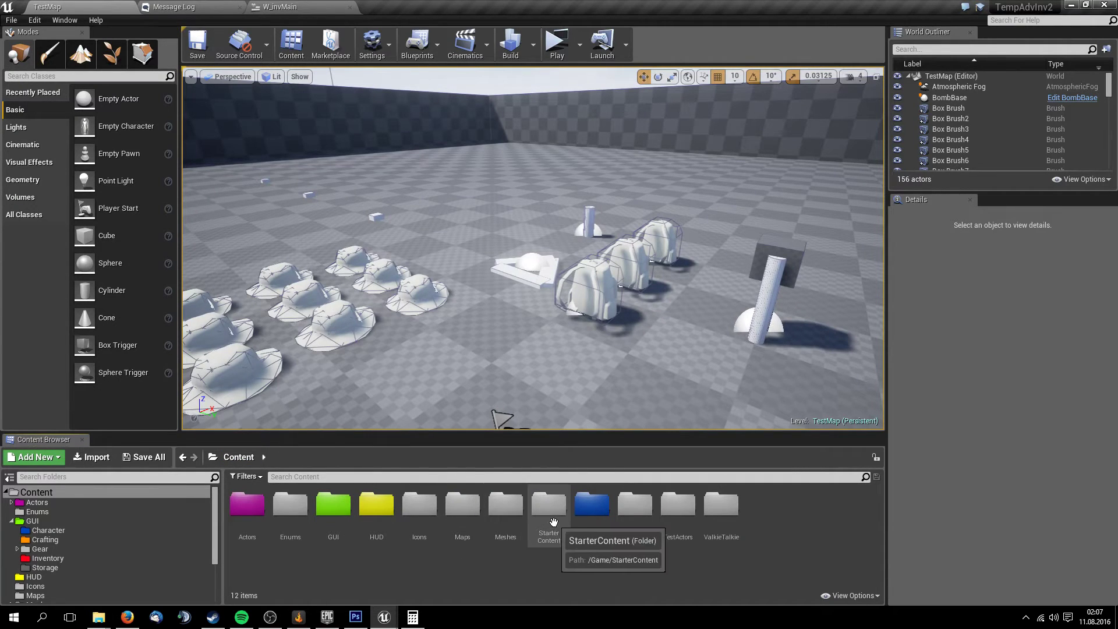
pyautogui.doubleClick(594, 509)
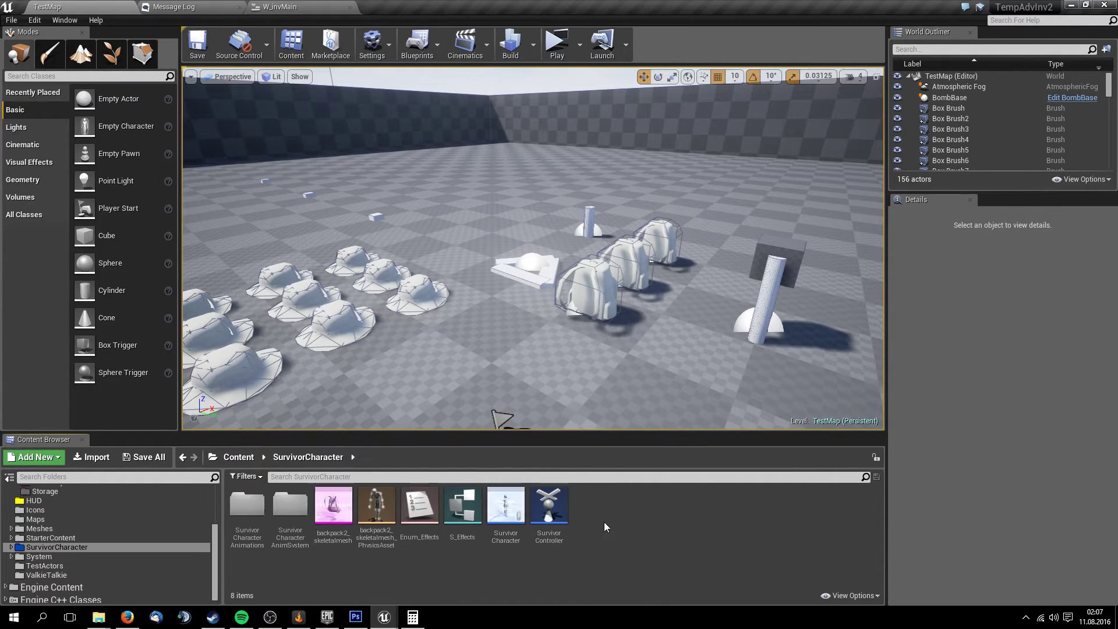
pyautogui.doubleClick(505, 505)
# Inspect the character graph's Refresh Inventory row, then minimize it to reveal W_Inventory
pyautogui.scroll(-8, 586, 237)
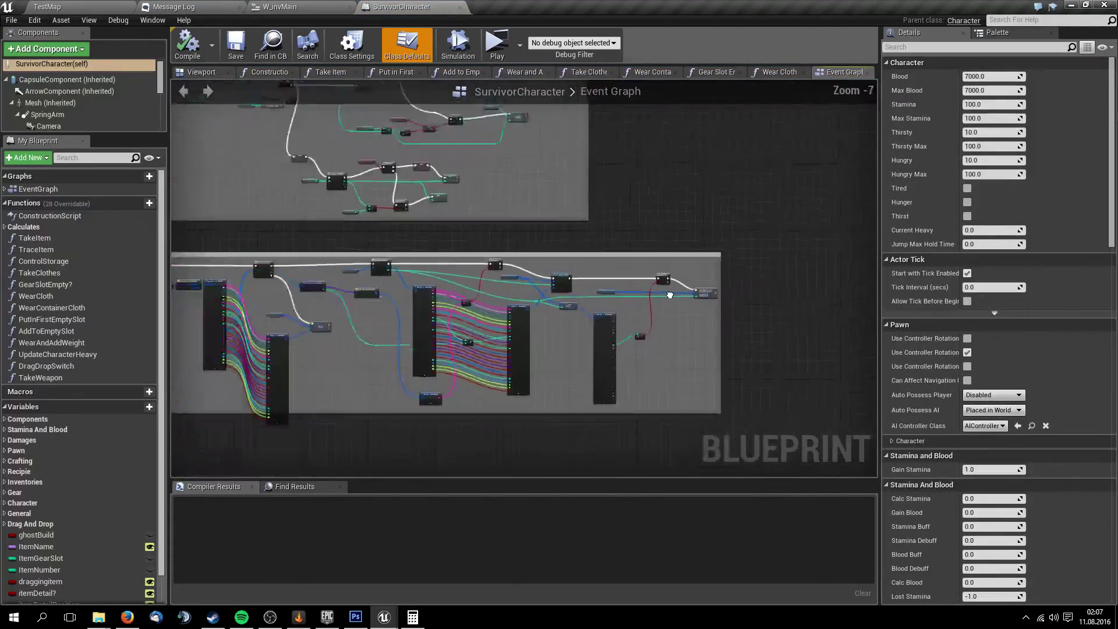
pyautogui.moveTo(819, 318); pyautogui.dragTo(820, 452, button='right')
pyautogui.scroll(10, 528, 278)
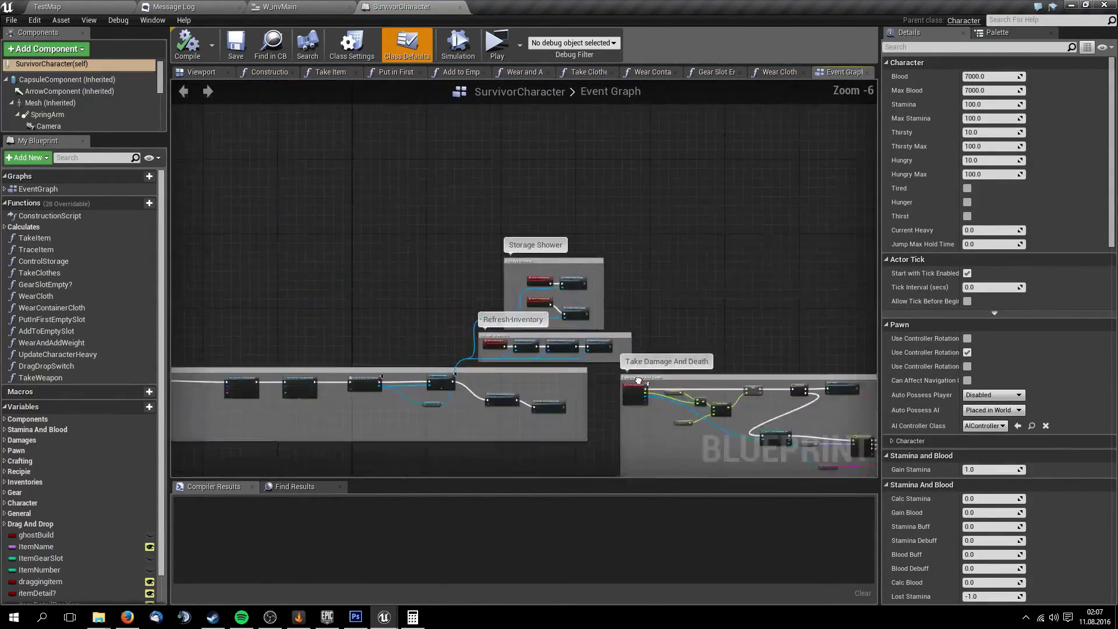
pyautogui.moveTo(527, 278)
pyautogui.mouseDown(button='right')
pyautogui.moveTo(575, 330)
pyautogui.moveTo(396, 308)
pyautogui.mouseUp(button='right')
pyautogui.moveTo(466, 294)
pyautogui.mouseDown(button='right')
pyautogui.moveTo(460, 312)
pyautogui.moveTo(770, 170)
pyautogui.moveTo(919, 179)
pyautogui.moveTo(866, 199)
pyautogui.mouseUp(button='right')
pyautogui.moveTo(716, 286)
pyautogui.mouseDown(button='right')
pyautogui.moveTo(667, 304)
pyautogui.moveTo(609, 367)
pyautogui.mouseUp(button='right')
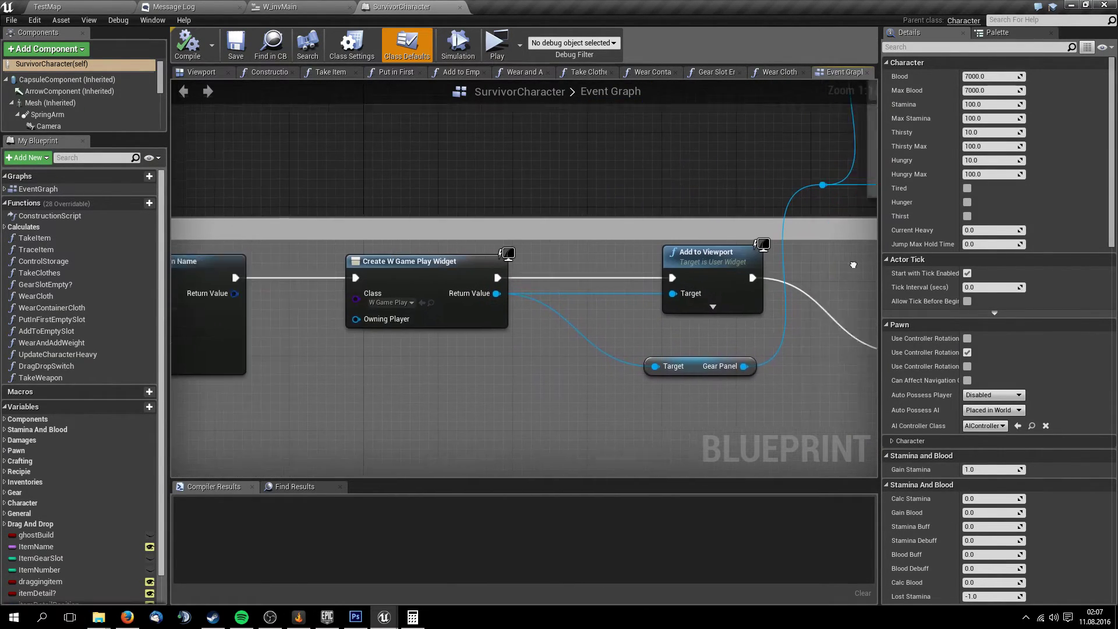
pyautogui.click(1075, 7)
# Review the W_Inventory update network, the W_InventorySlot layout and W_Main, ending on W_Inventory's graph
pyautogui.scroll(-6, 635, 277)
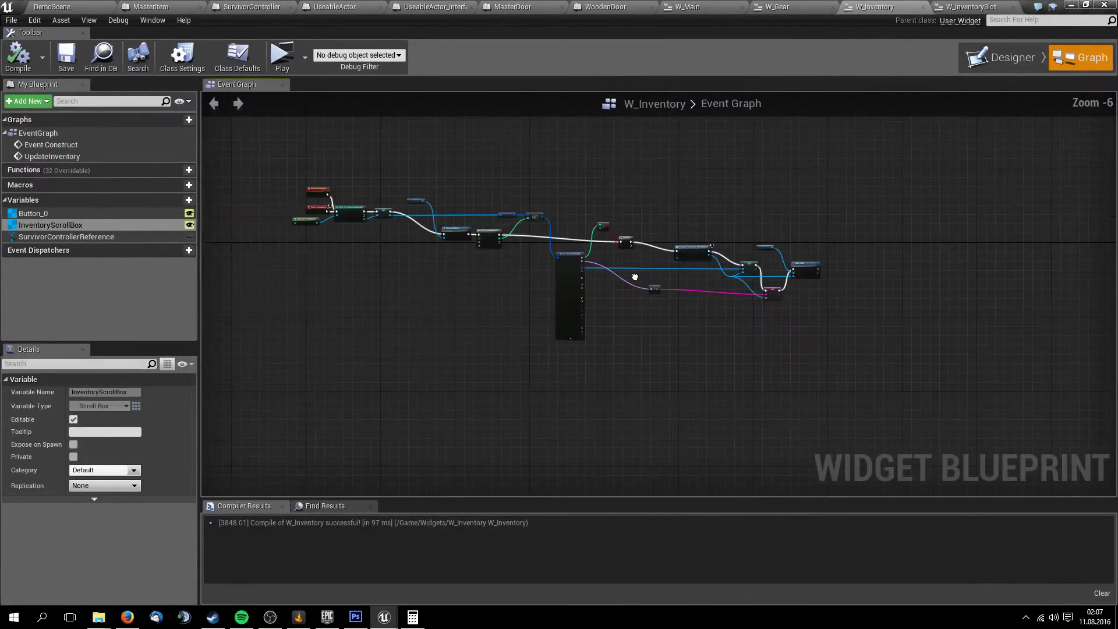
pyautogui.moveTo(635, 277); pyautogui.dragTo(577, 259, button='right')
pyautogui.scroll(1, 316, 229)
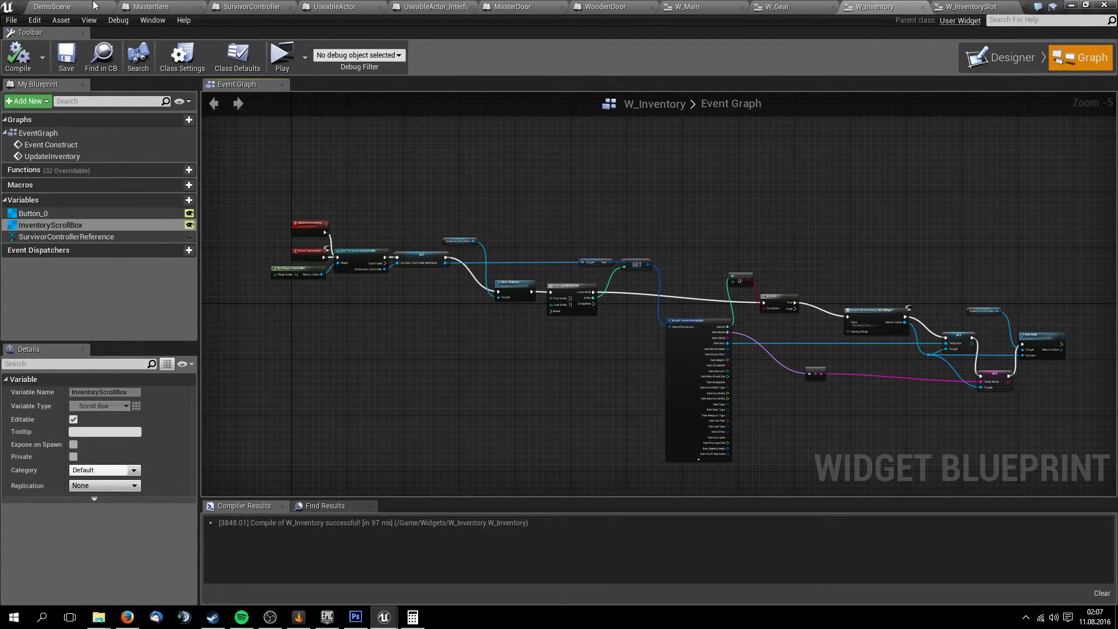
pyautogui.click(970, 7)
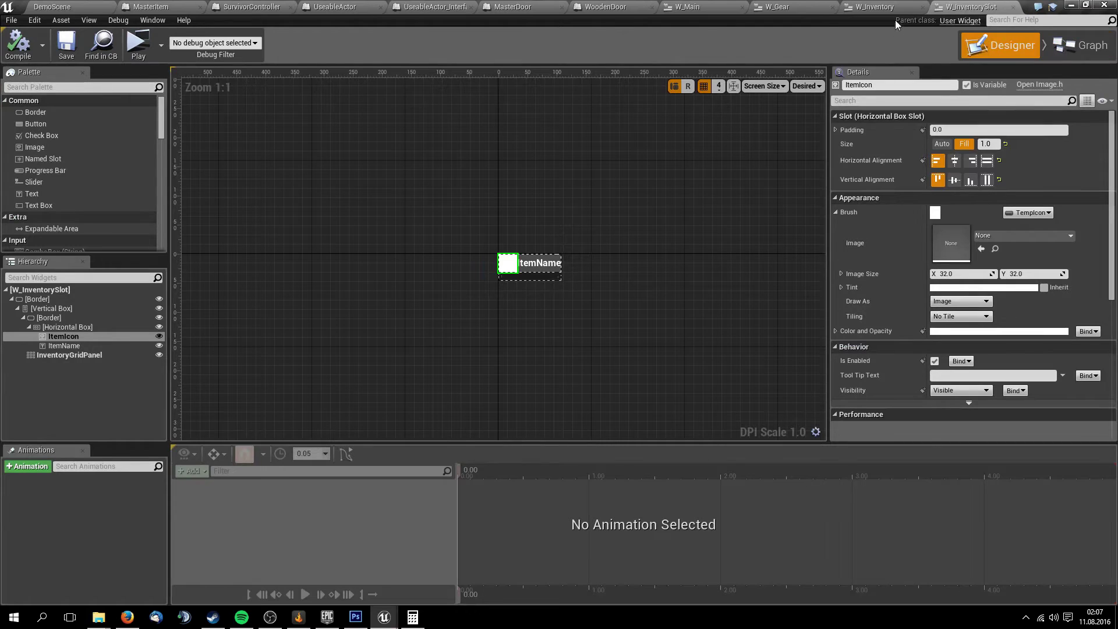
pyautogui.moveTo(637, 258); pyautogui.dragTo(551, 248, button='right')
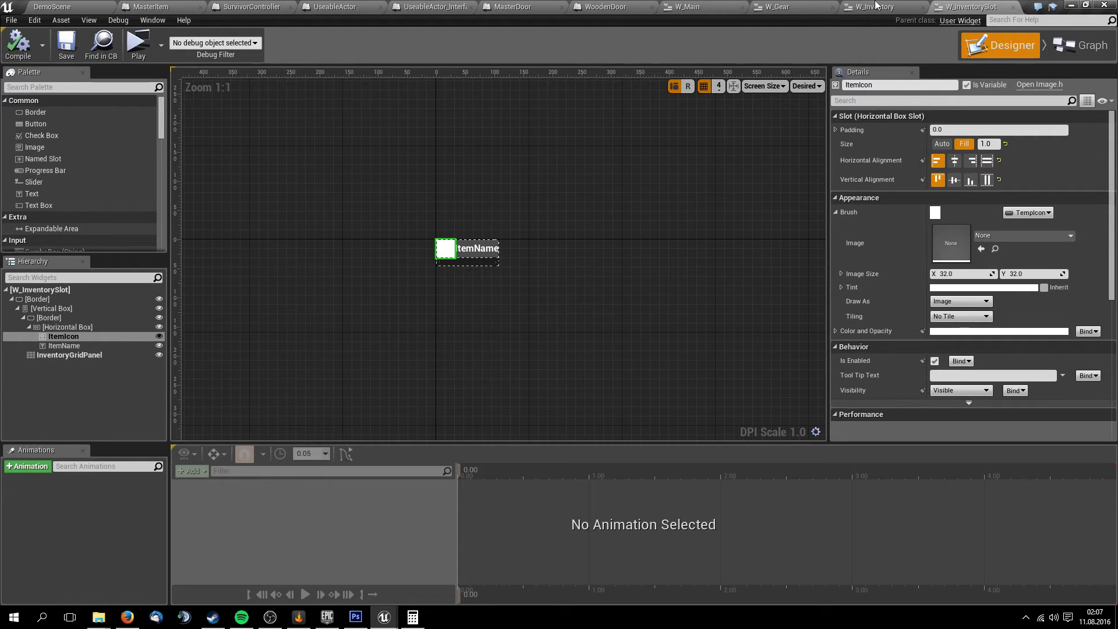
pyautogui.click(777, 7)
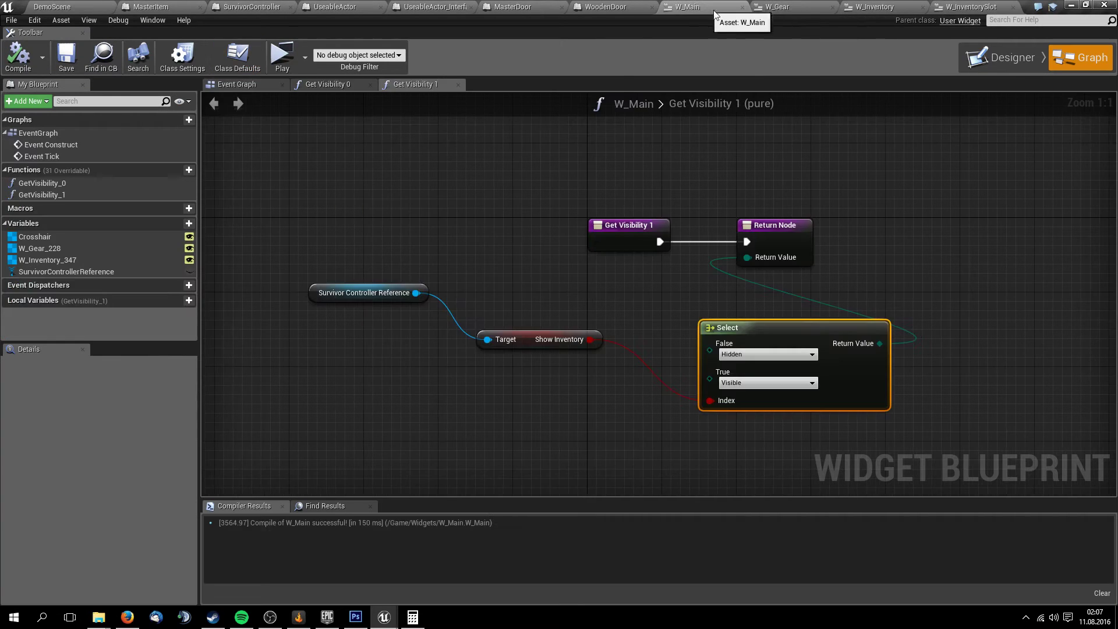
pyautogui.click(970, 7)
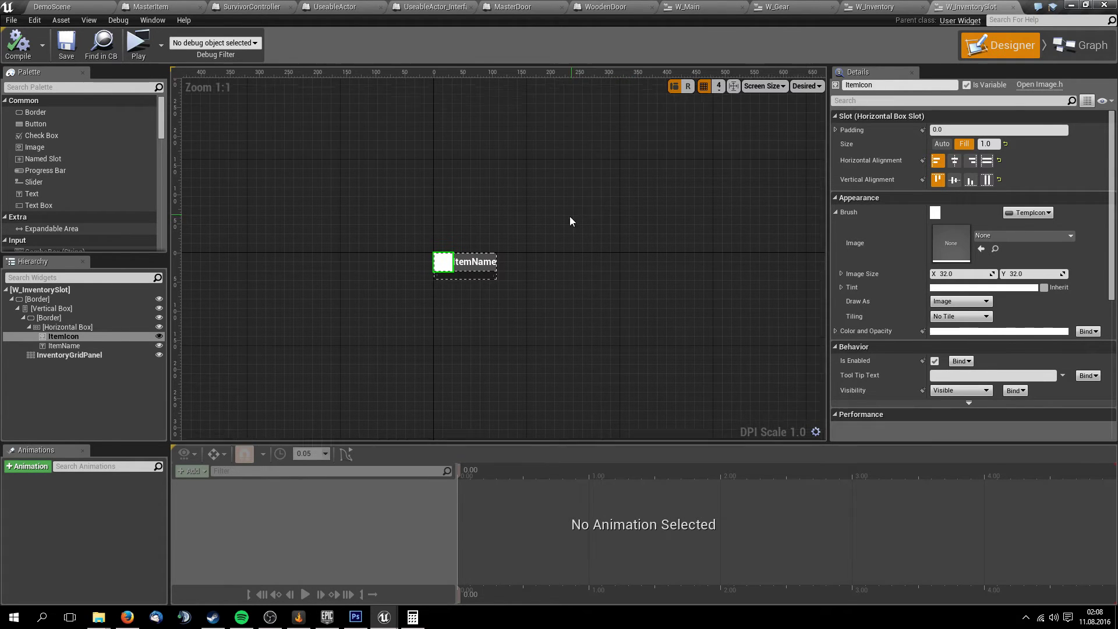
pyautogui.click(897, 7)
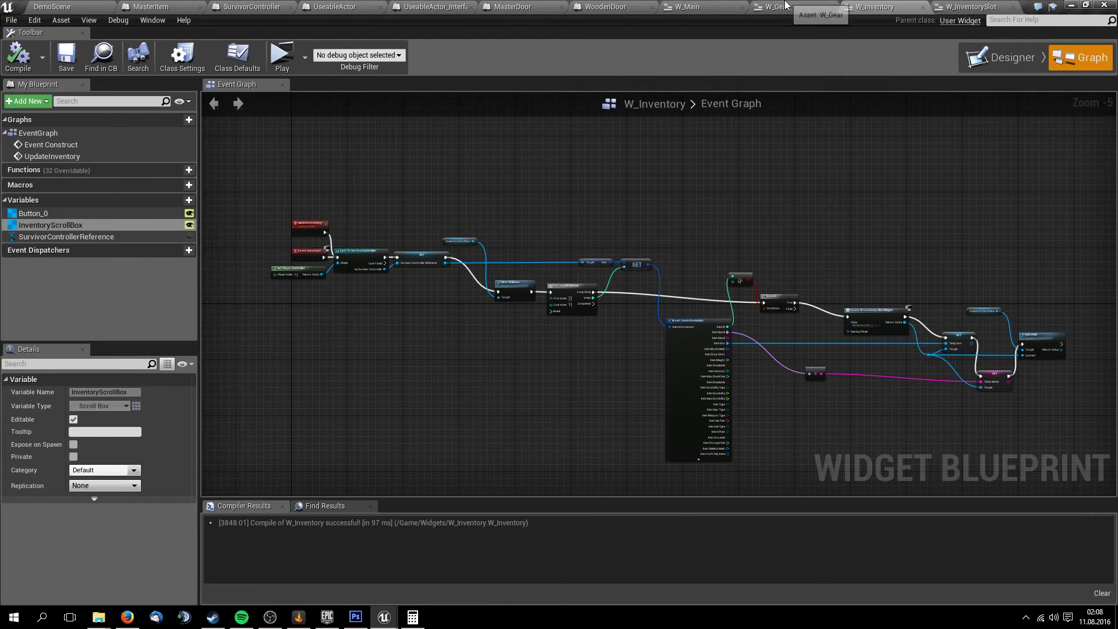
# Bring up SurvivorController's Event Graph with the BeginPlay chain in view
pyautogui.click(256, 8)
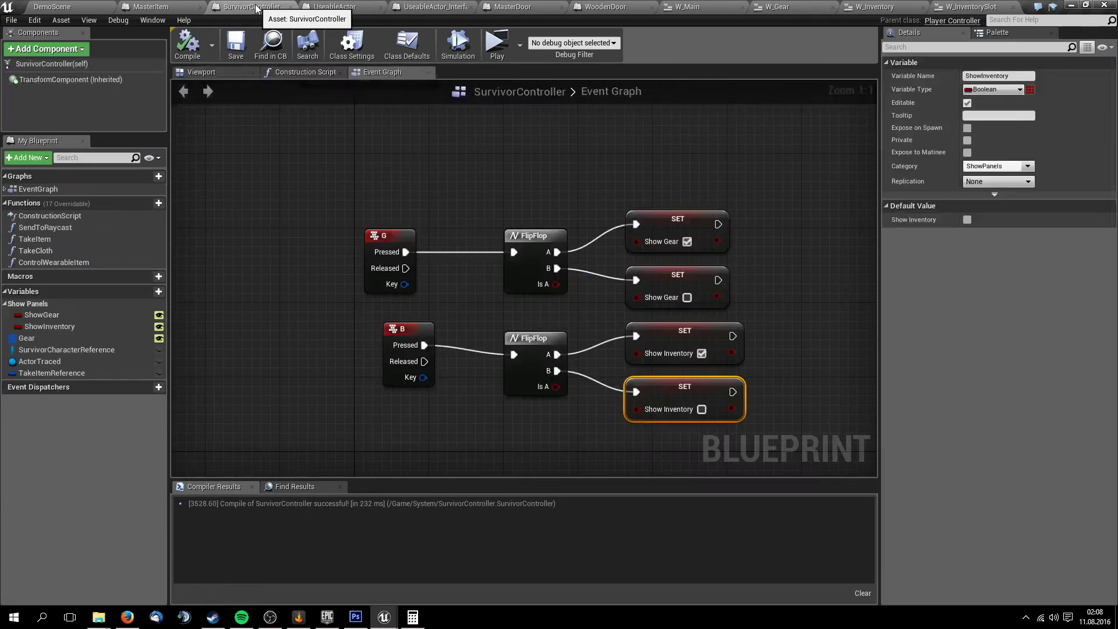
pyautogui.scroll(-4, 471, 419)
pyautogui.moveTo(472, 402)
pyautogui.mouseDown(button='right')
pyautogui.moveTo(472, 446)
pyautogui.moveTo(454, 386)
pyautogui.mouseUp(button='right')
pyautogui.scroll(3, 453, 442)
# Add a Custom Event named RefreshGear and move it higher in the graph
pyautogui.rightClick(425, 326)
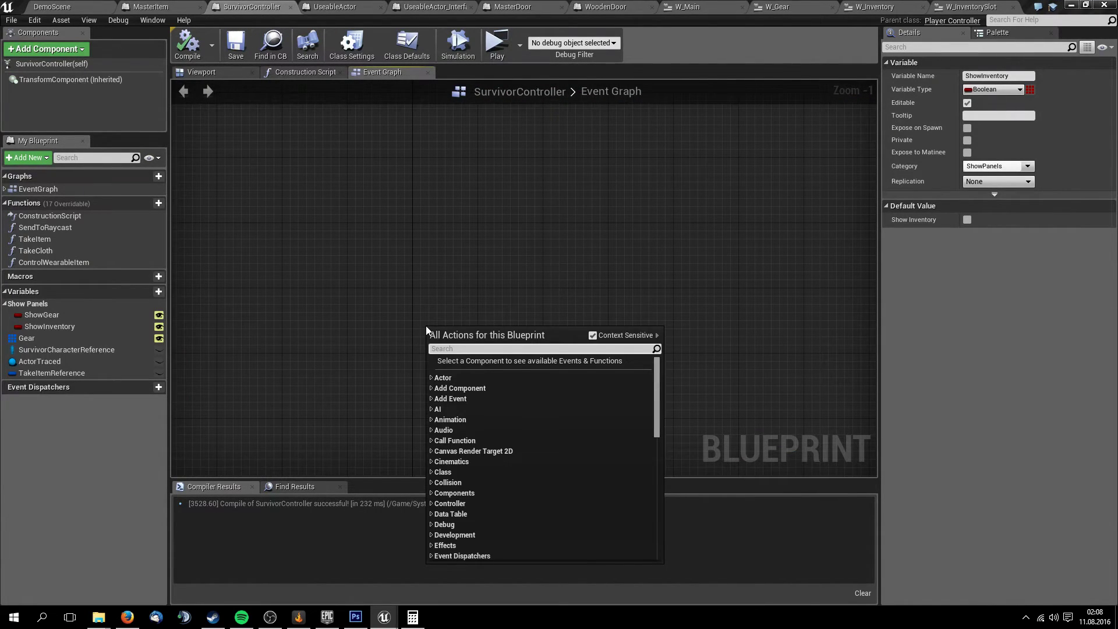
pyautogui.write('custom')
pyautogui.press('Up')
pyautogui.press('Return')
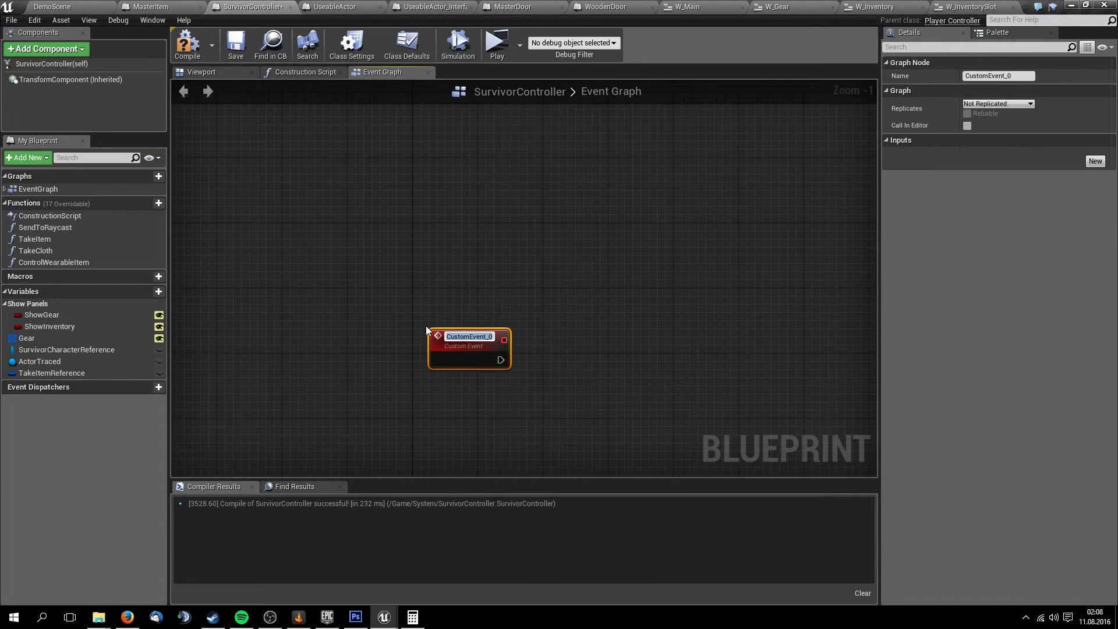
pyautogui.write('RefreshGear')
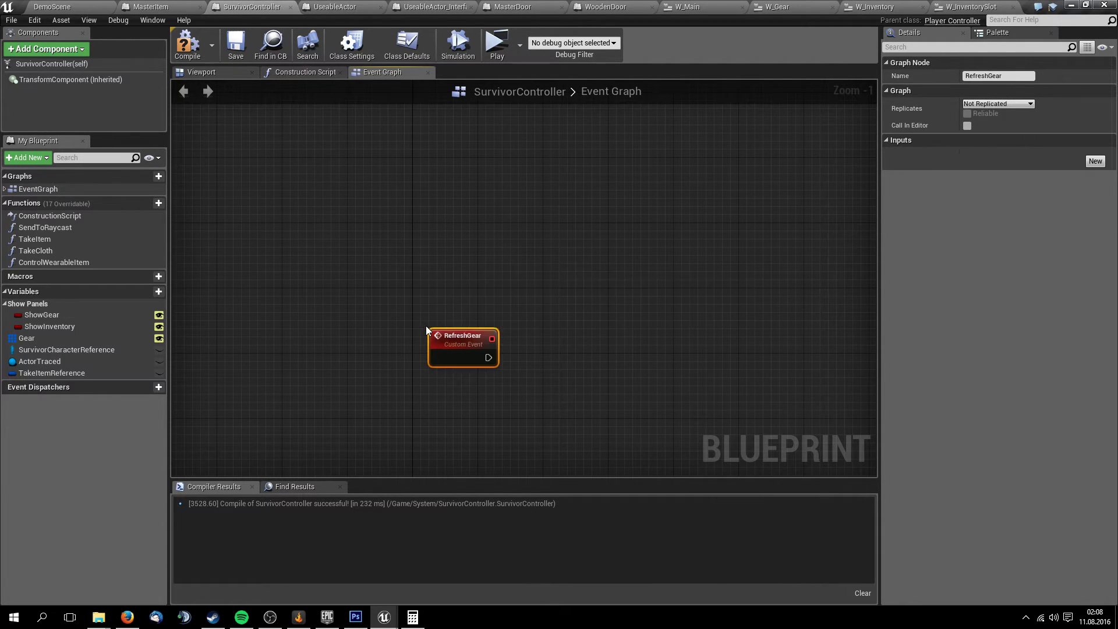
pyautogui.scroll(1, 426, 326)
pyautogui.moveTo(464, 342); pyautogui.dragTo(455, 147)
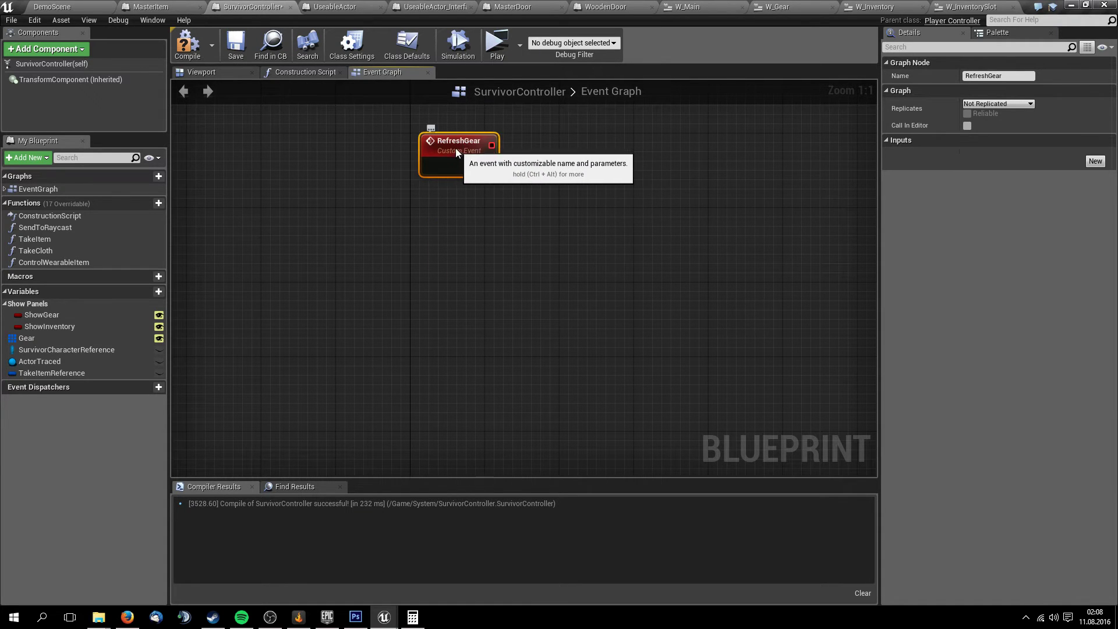
pyautogui.moveTo(456, 153); pyautogui.dragTo(564, 247, button='right')
pyautogui.scroll(-5, 564, 247)
# Add a Get W Inventory 347 node from Create W Main Widget's Return Value
pyautogui.scroll(2, 555, 173)
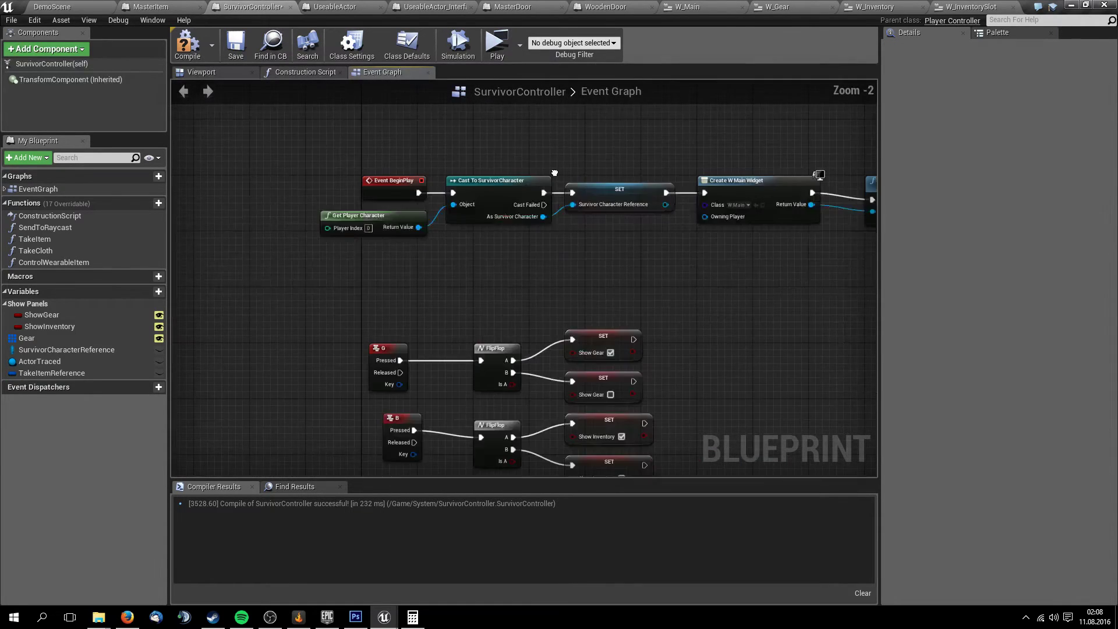
pyautogui.moveTo(554, 173); pyautogui.dragTo(446, 278, button='right')
pyautogui.scroll(1, 571, 332)
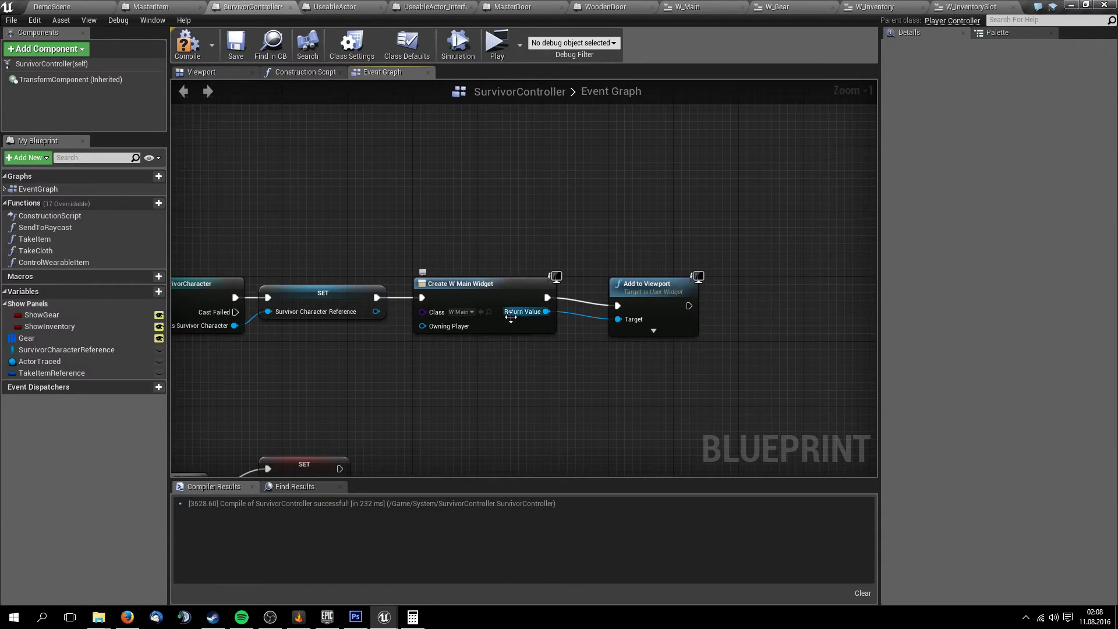
pyautogui.moveTo(547, 313); pyautogui.dragTo(581, 184)
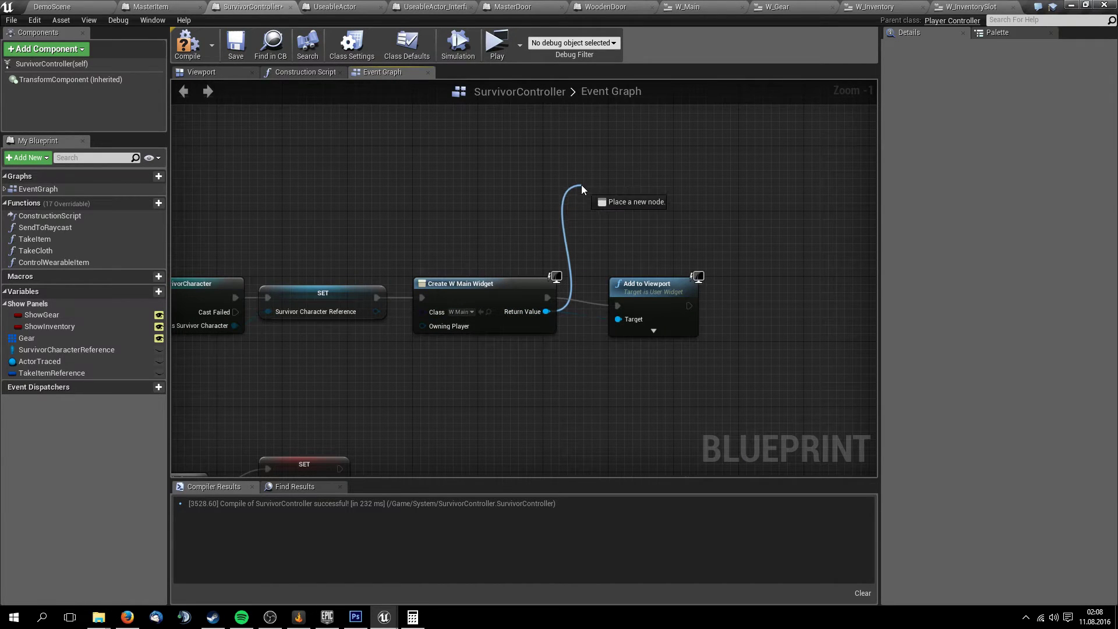
pyautogui.write('get ')
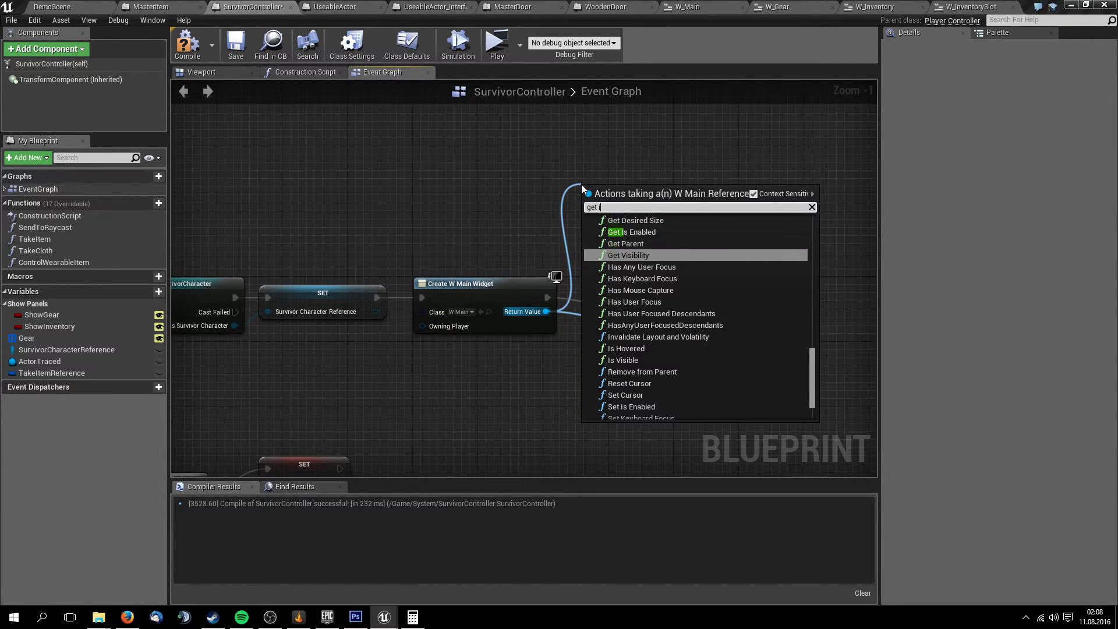
pyautogui.write('inven')
pyautogui.press('Return')
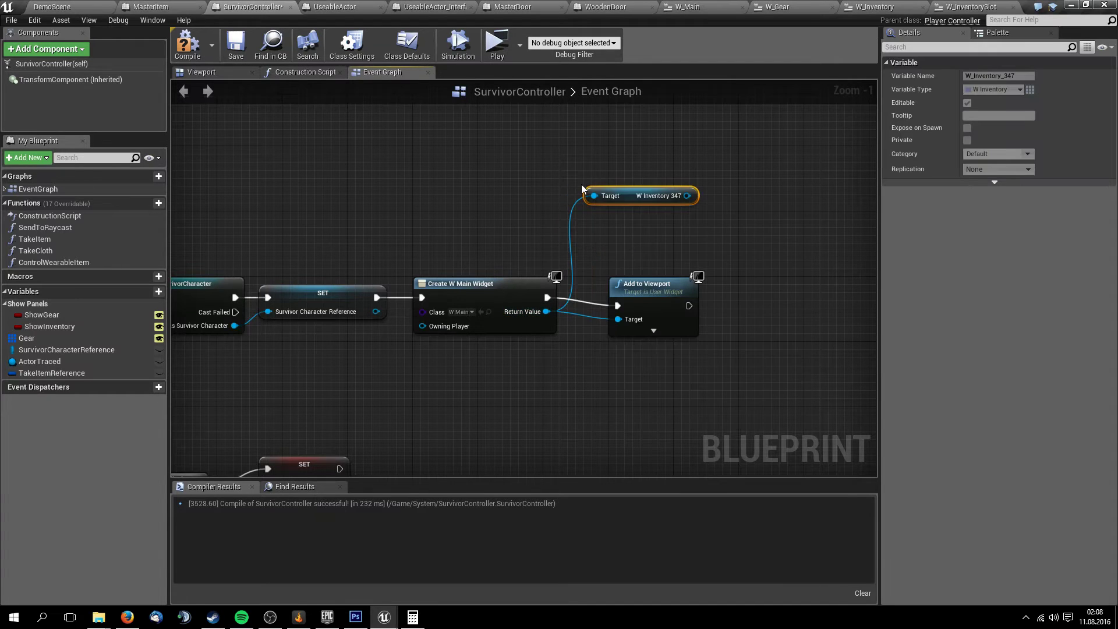
pyautogui.moveTo(599, 149); pyautogui.dragTo(535, 245, button='right')
# Add a Get W Gear 228 node from the same Return Value and shift it right
pyautogui.moveTo(482, 407); pyautogui.dragTo(438, 240)
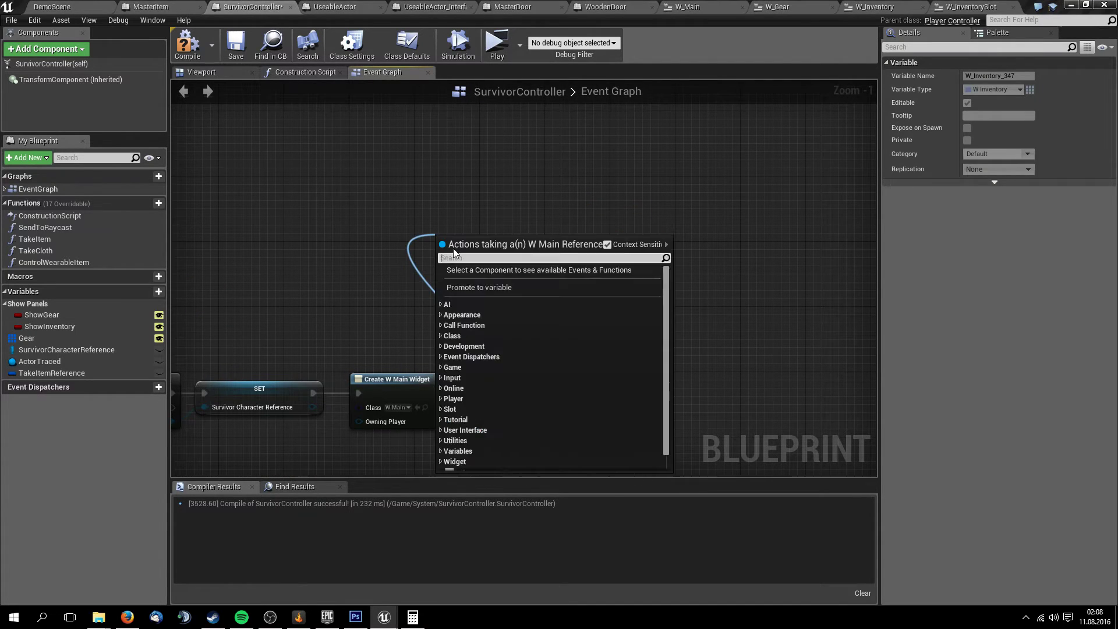
pyautogui.write('get fear')
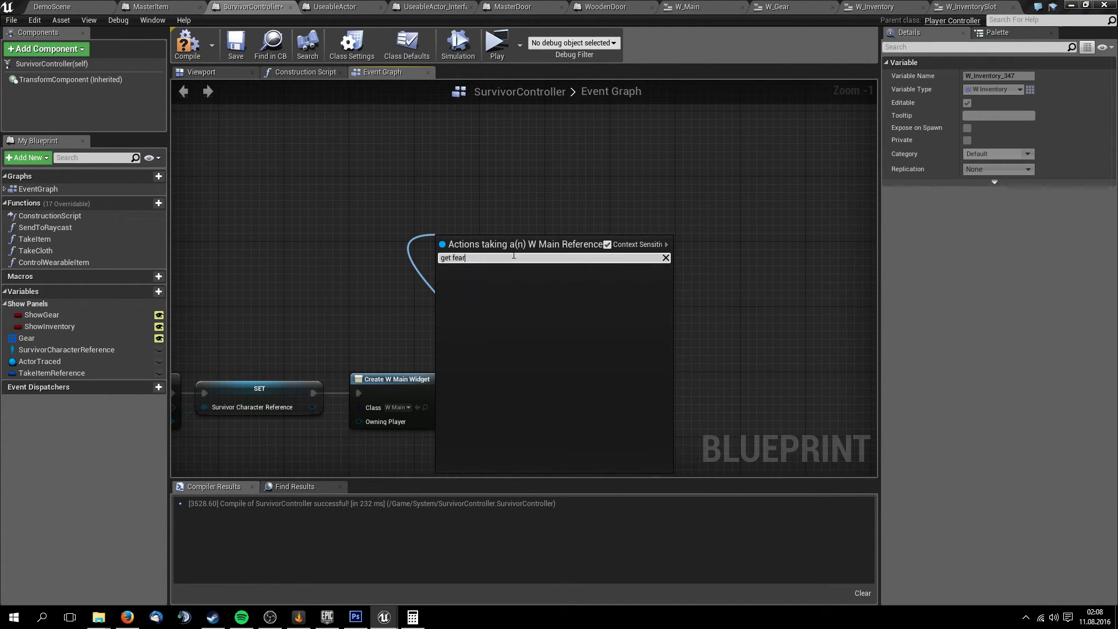
pyautogui.press('BackSpace')
pyautogui.press('BackSpace')
pyautogui.press('BackSpace')
pyautogui.press('BackSpace')
pyautogui.write('gear')
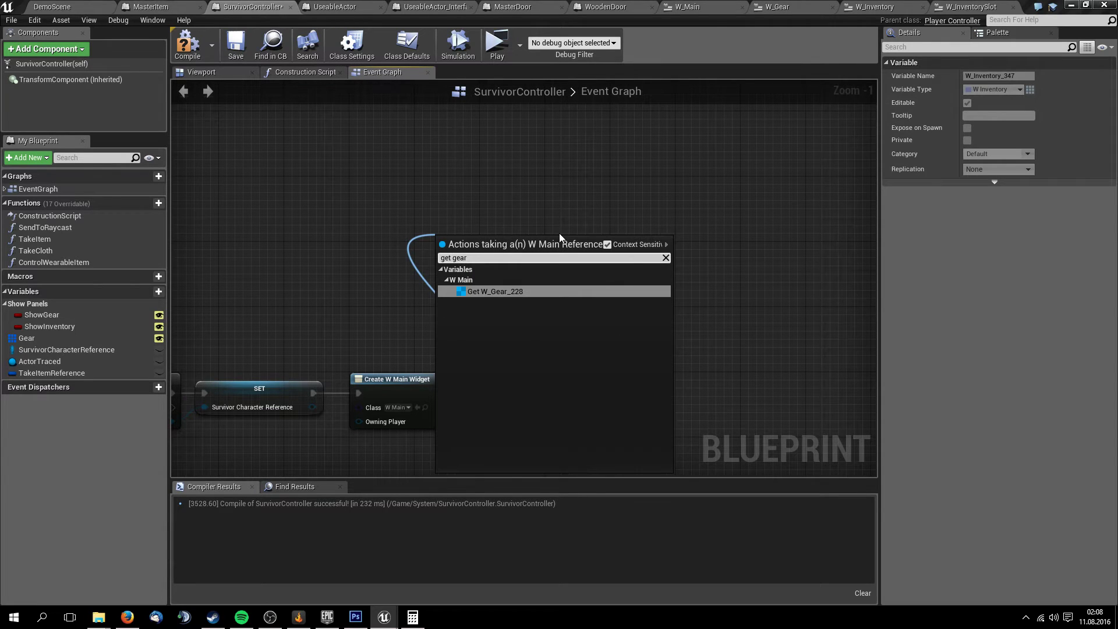
pyautogui.press('Return')
pyautogui.moveTo(471, 249); pyautogui.dragTo(545, 249)
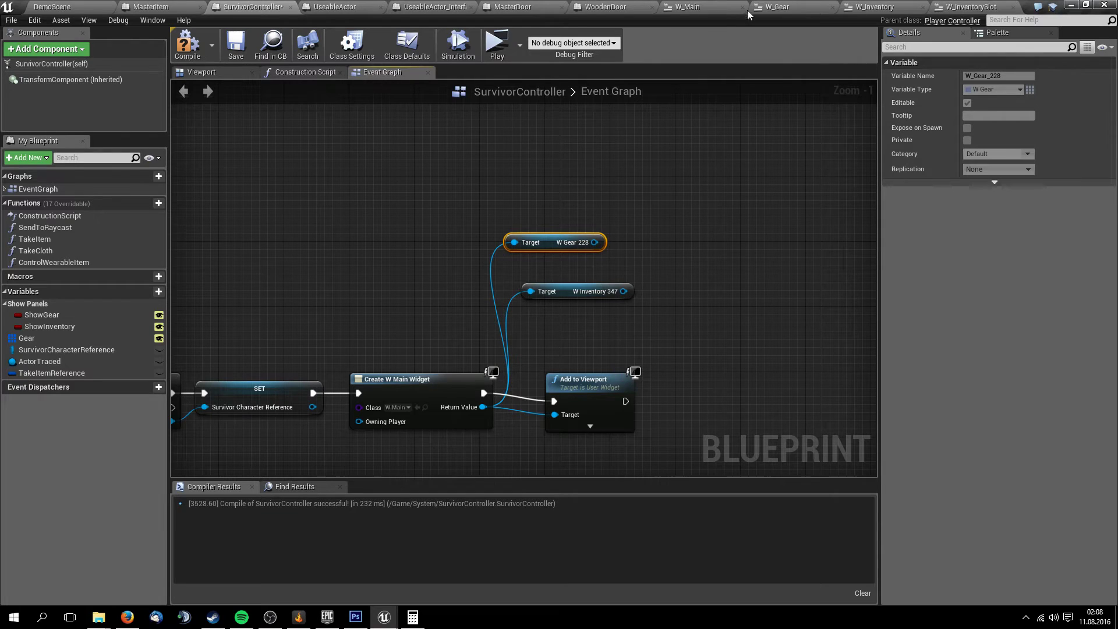
pyautogui.click(702, 7)
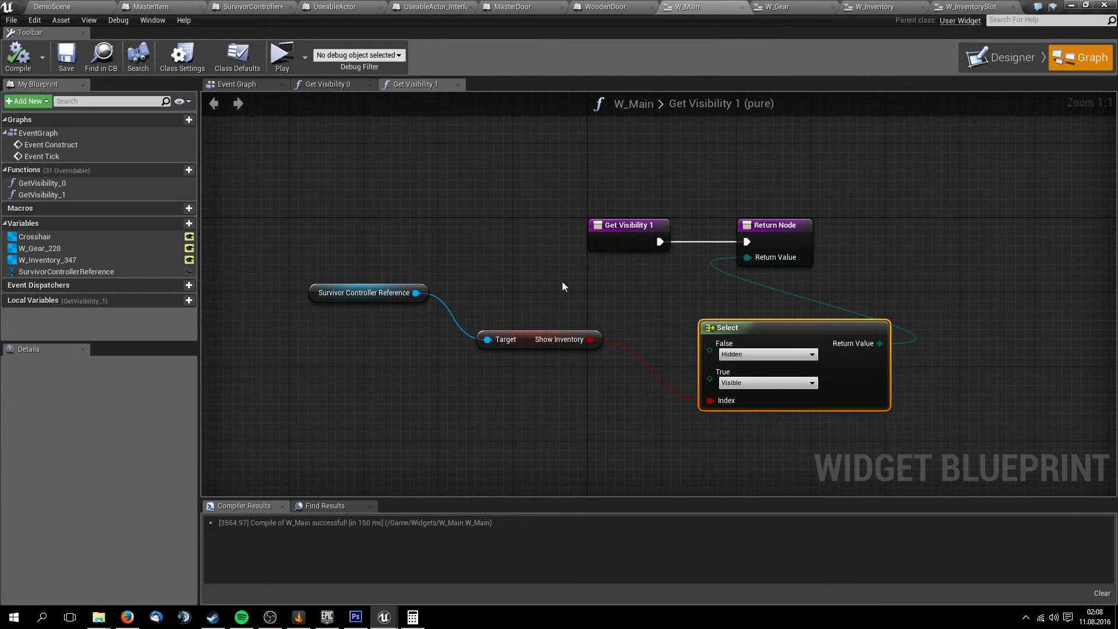
# In W_Main's Designer hierarchy, rename W_Gear_228 to GearPanel and W_Inventory to InventoryPanel, then save
pyautogui.click(66, 249)
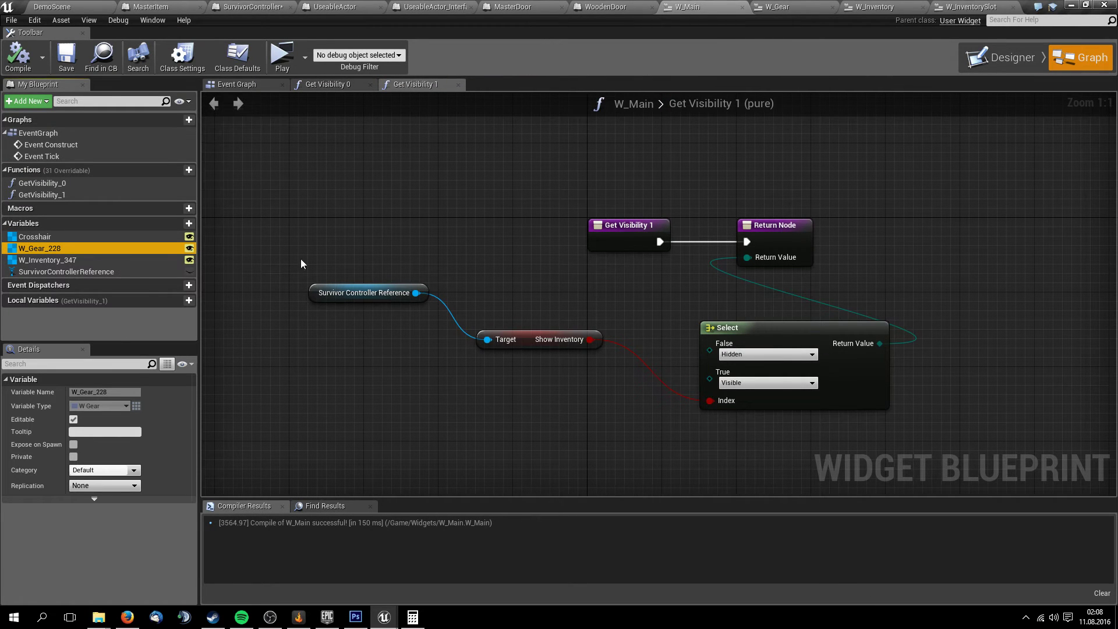
pyautogui.click(995, 61)
pyautogui.doubleClick(68, 318)
pyautogui.write('GearPanel')
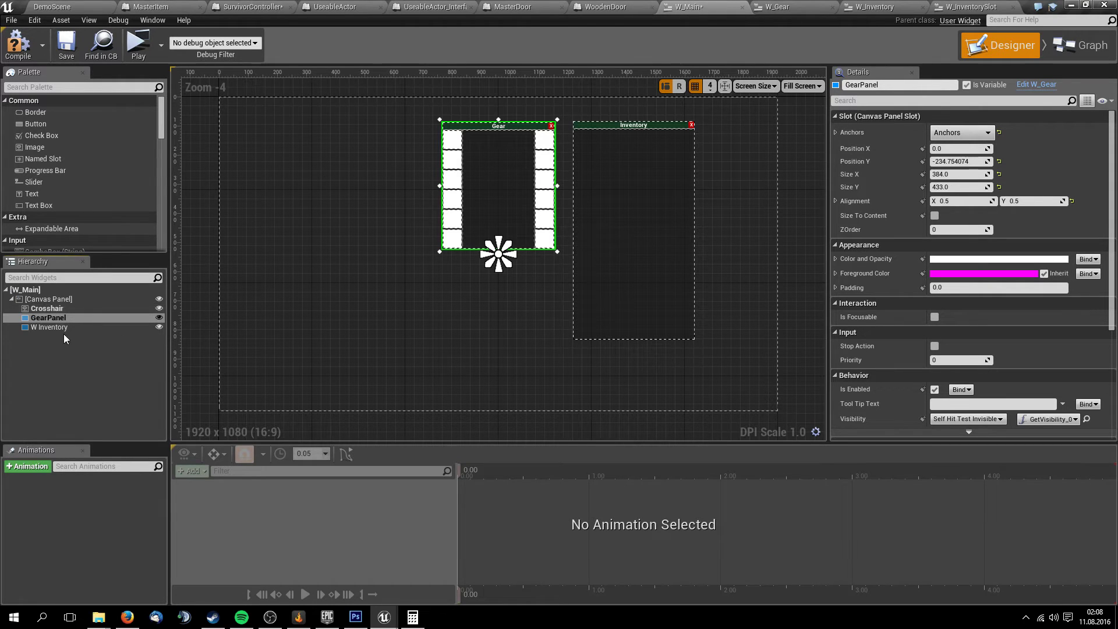
pyautogui.doubleClick(75, 328)
pyautogui.write('Inven')
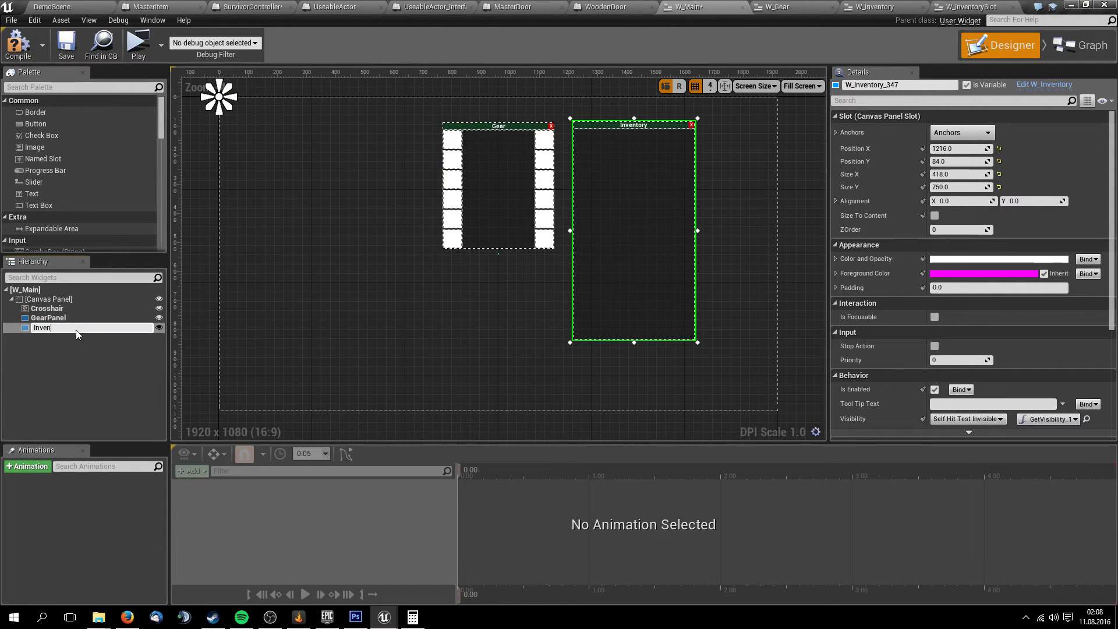
pyautogui.write('toryPanel')
pyautogui.press('Return')
pyautogui.hotkey('ctrl', 's')
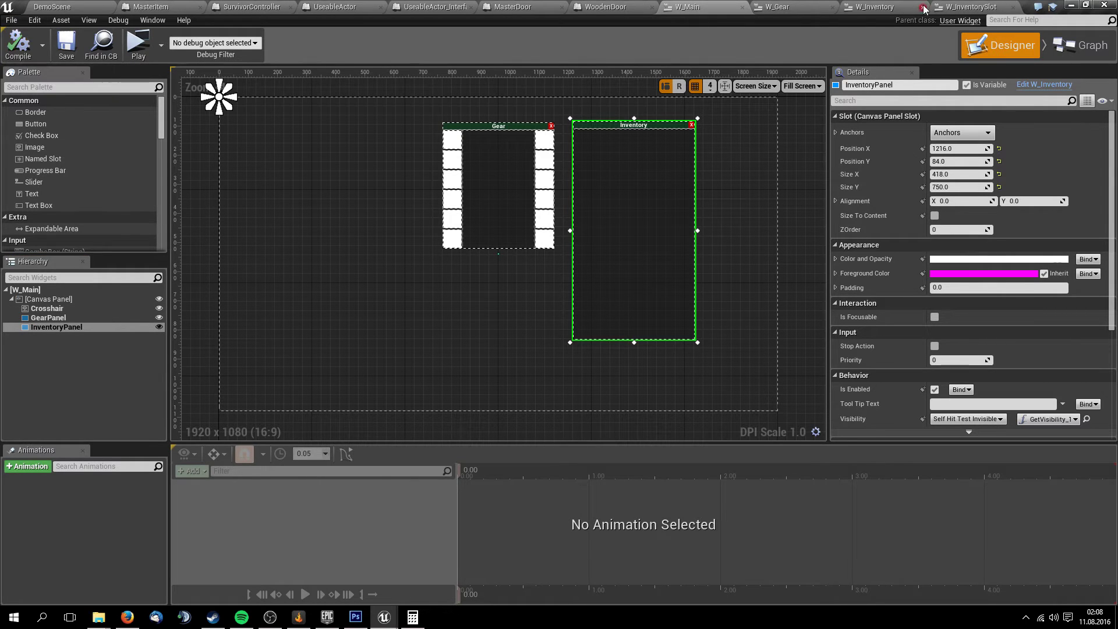
pyautogui.click(971, 7)
# In SurvivorController's Event Graph, place the Inventory Panel getter beneath Gear Panel
pyautogui.click(328, 6)
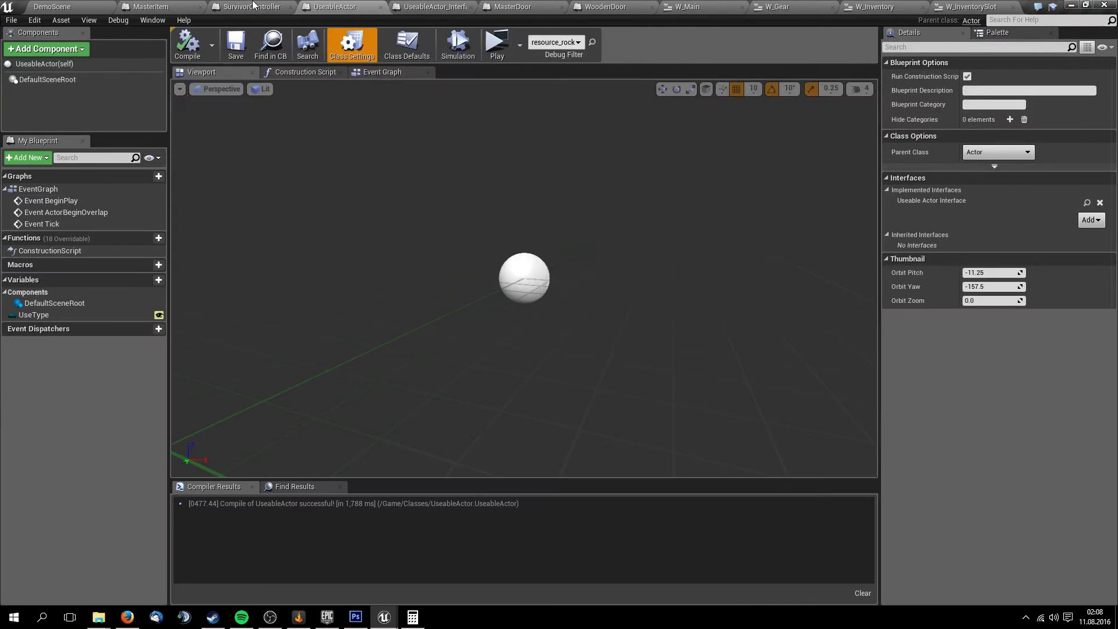
pyautogui.click(254, 6)
pyautogui.moveTo(387, 245); pyautogui.dragTo(352, 195, button='right')
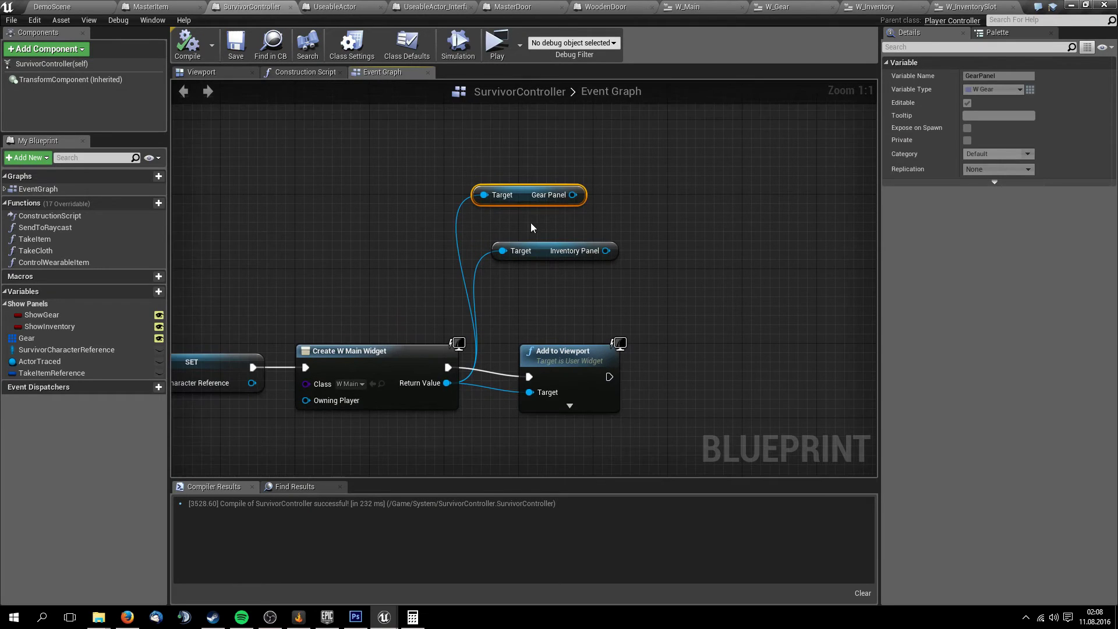
pyautogui.moveTo(531, 227); pyautogui.dragTo(513, 258, button='right')
pyautogui.moveTo(523, 283); pyautogui.dragTo(504, 263)
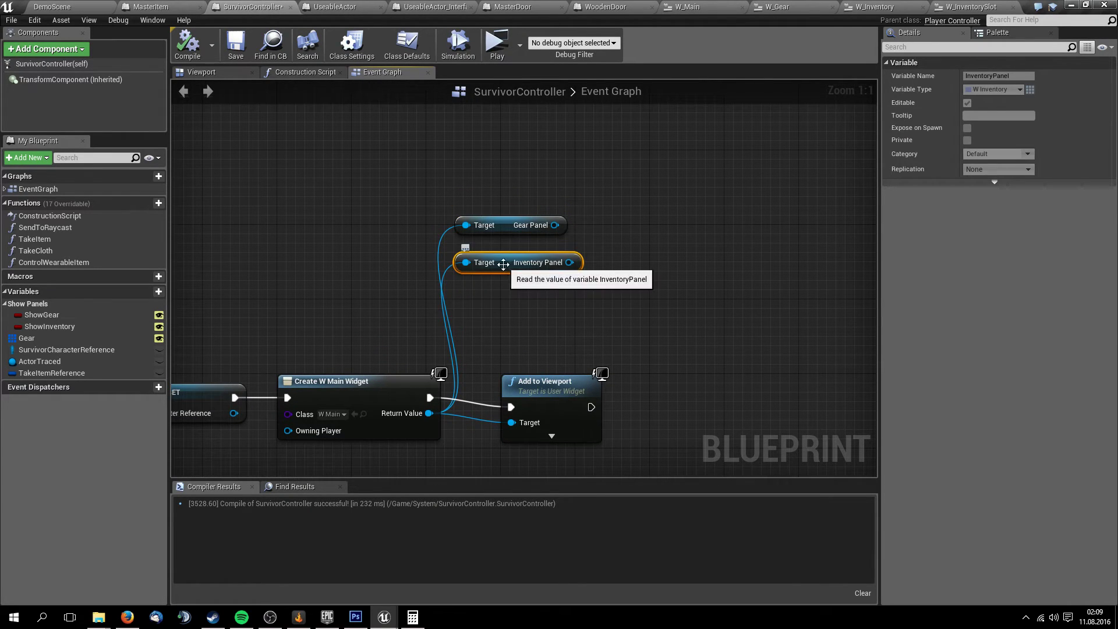
pyautogui.click(612, 225)
pyautogui.moveTo(613, 225); pyautogui.dragTo(552, 263, button='right')
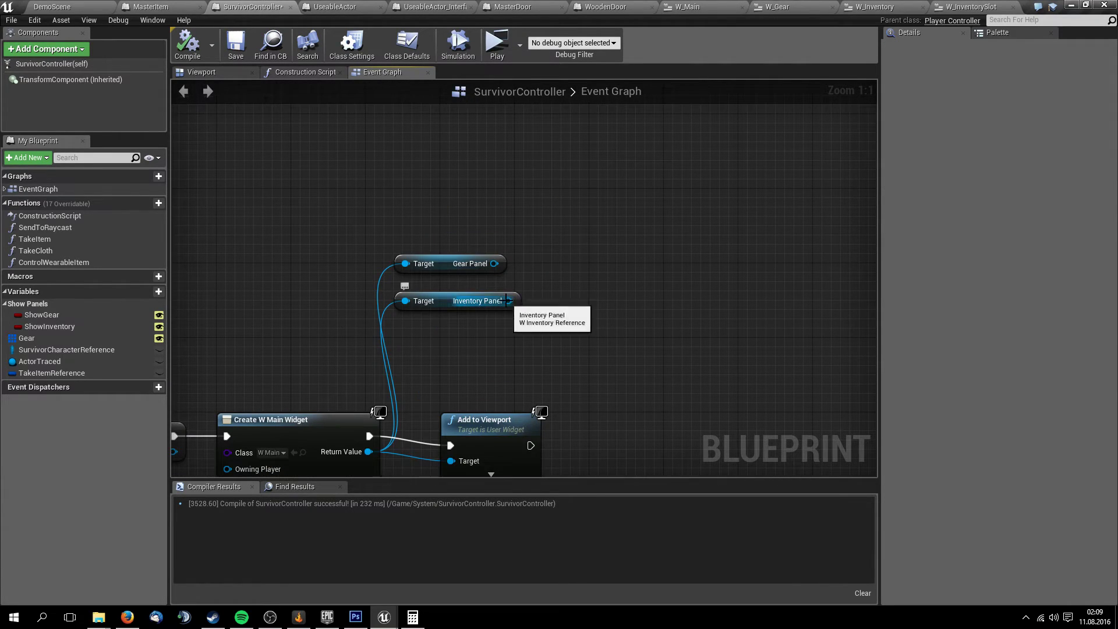
# Add an Update Inventory call on the Inventory Panel reference
pyautogui.moveTo(480, 302); pyautogui.dragTo(581, 291)
pyautogui.write('up')
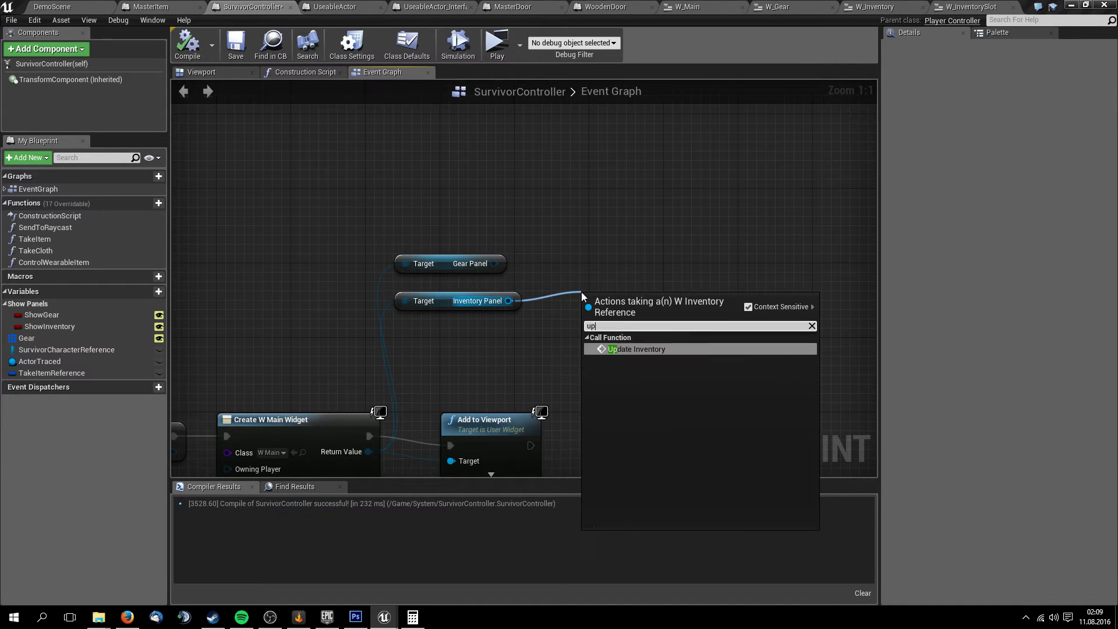
pyautogui.write('date')
pyautogui.press('Return')
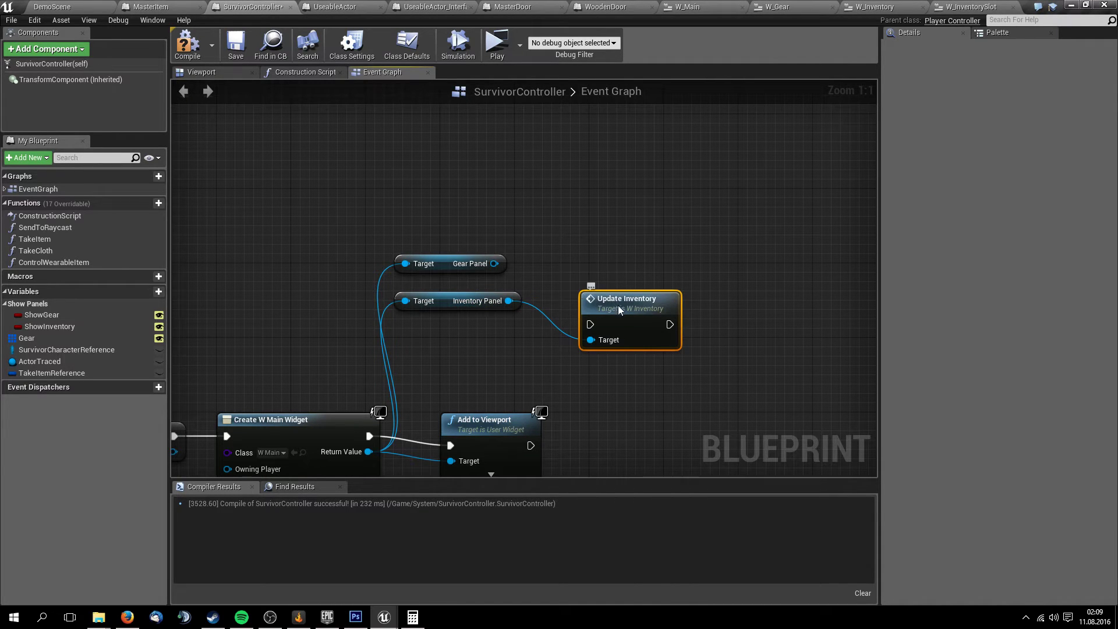
pyautogui.moveTo(618, 309); pyautogui.dragTo(582, 276)
# Place Update Inventory beside RefreshGear and wire RefreshGear's execution into it
pyautogui.scroll(-2, 734, 326)
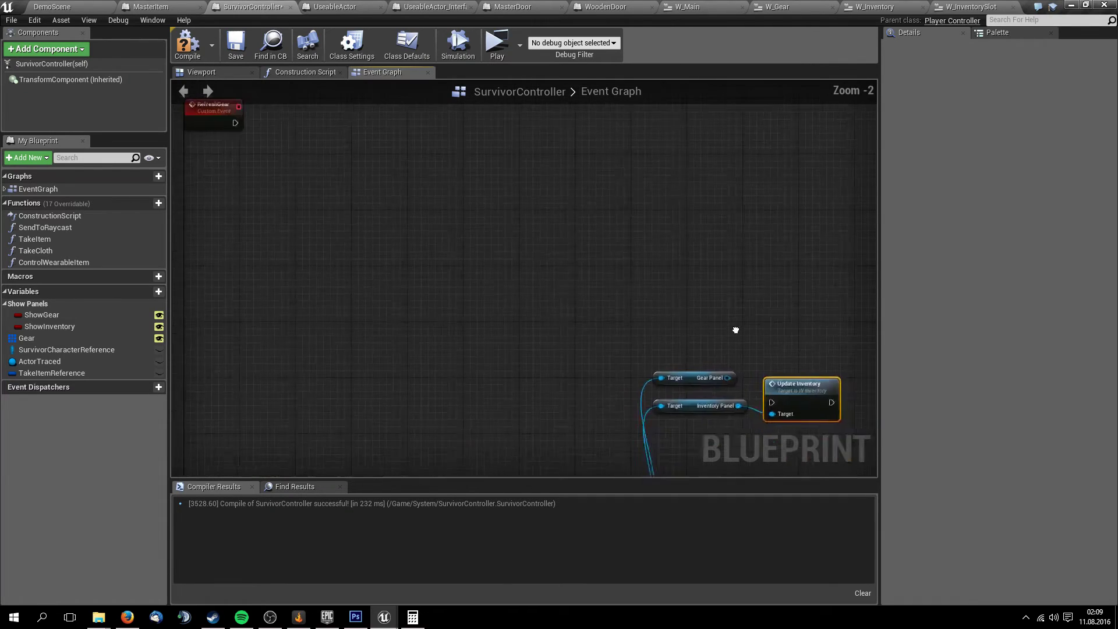
pyautogui.scroll(-2, 666, 344)
pyautogui.moveTo(299, 182); pyautogui.dragTo(628, 326)
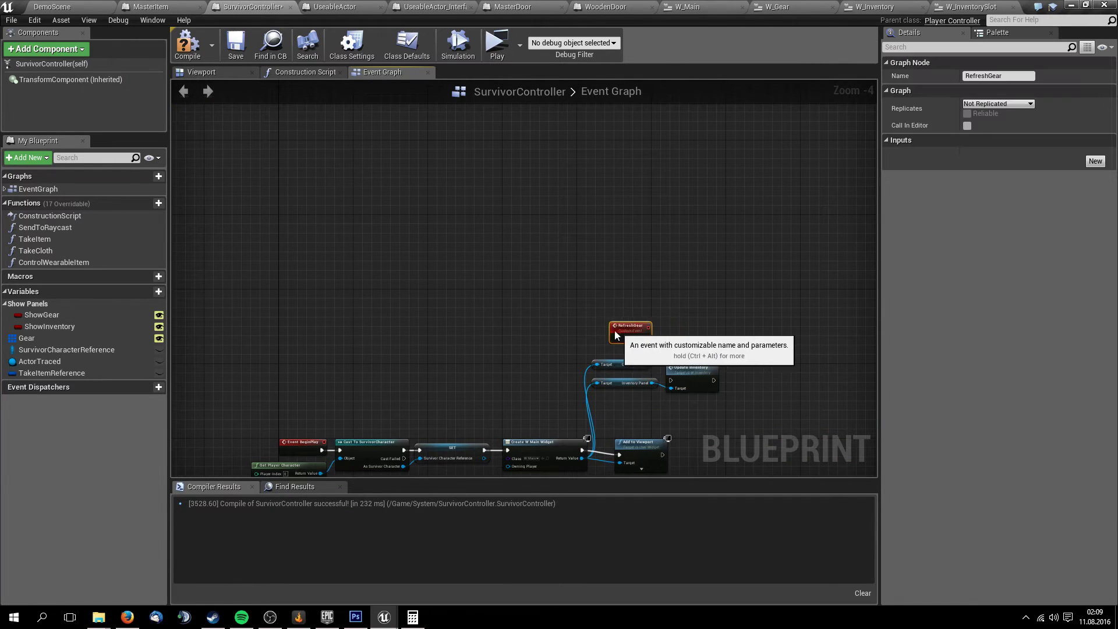
pyautogui.scroll(1, 643, 298)
pyautogui.scroll(2, 540, 162)
pyautogui.scroll(1, 540, 162)
pyautogui.moveTo(588, 262)
pyautogui.mouseDown()
pyautogui.moveTo(571, 156)
pyautogui.moveTo(632, 174)
pyautogui.mouseUp()
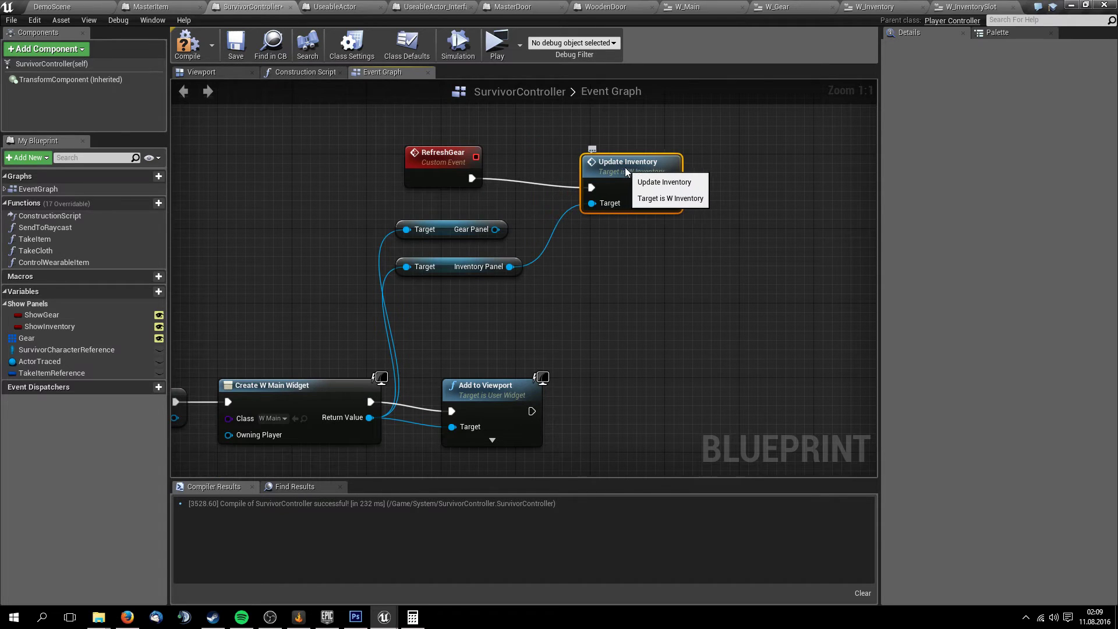
pyautogui.moveTo(372, 136); pyautogui.dragTo(489, 184)
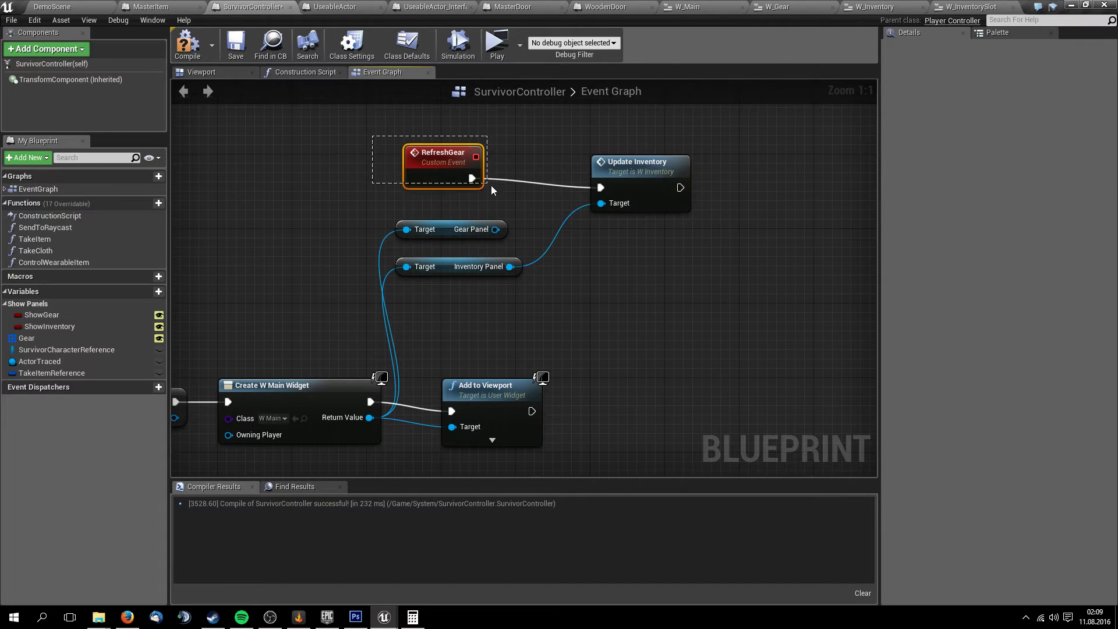
# Open the UpdateInventory event's loop and widget-creation logic in W_Inventory
pyautogui.doubleClick(596, 195)
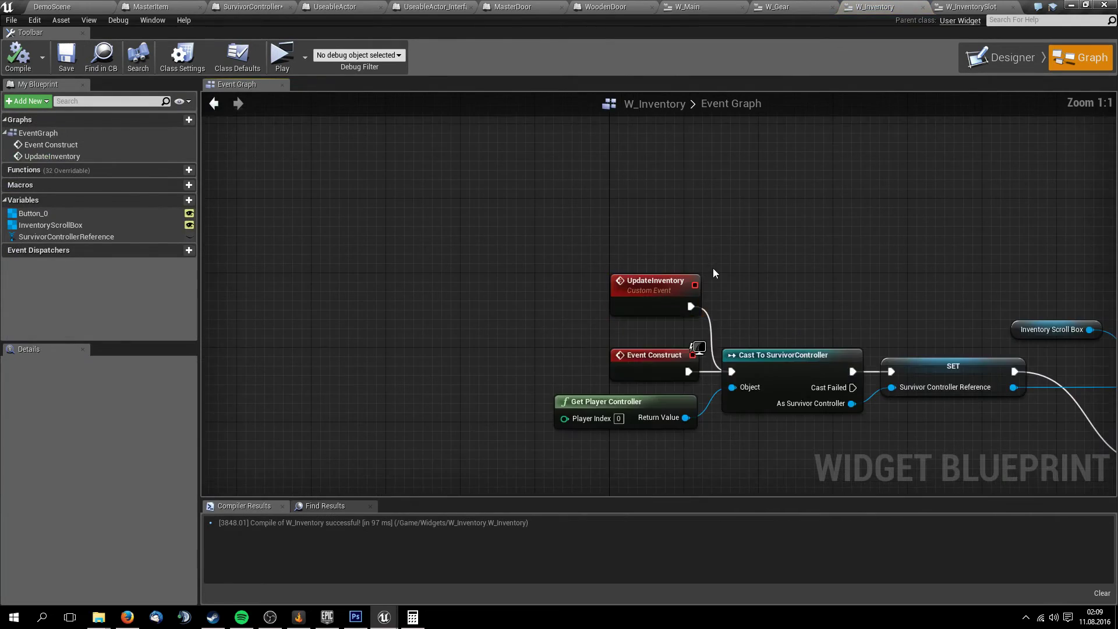
pyautogui.moveTo(678, 255); pyautogui.dragTo(417, 130, button='right')
pyautogui.scroll(-4, 416, 130)
# Browse W_Inventory's slot creation, Add Child, item loop and construct nodes
pyautogui.scroll(3, 872, 337)
pyautogui.moveTo(872, 337); pyautogui.dragTo(541, 312, button='right')
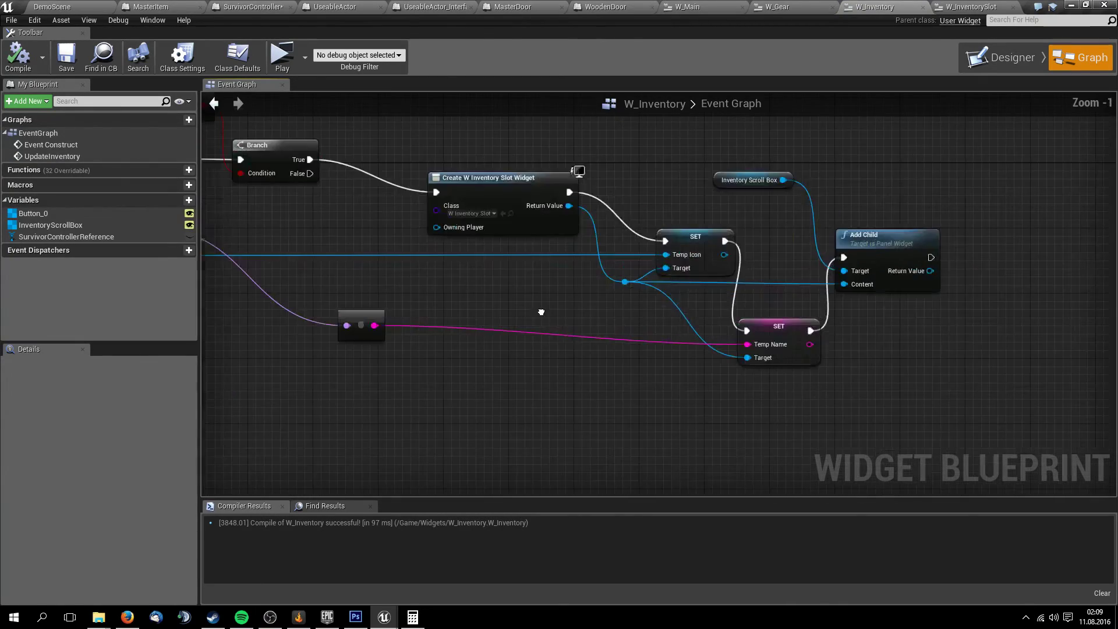
pyautogui.moveTo(320, 261)
pyautogui.mouseDown(button='right')
pyautogui.moveTo(475, 258)
pyautogui.moveTo(204, 174)
pyautogui.mouseUp(button='right')
pyautogui.moveTo(291, 192); pyautogui.dragTo(698, 225, button='right')
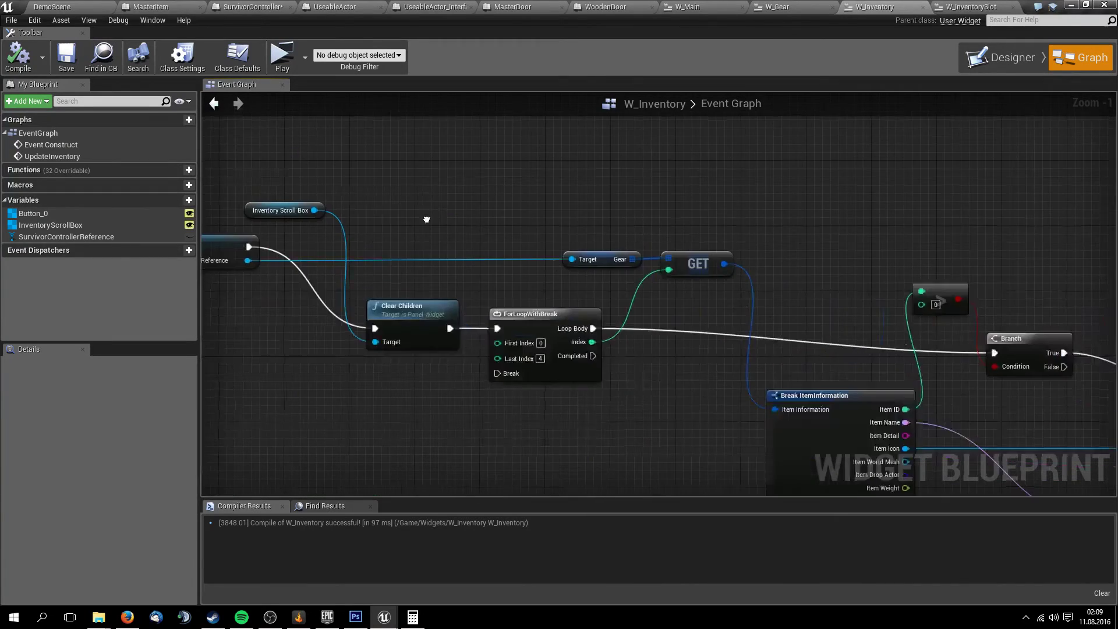
pyautogui.moveTo(557, 222)
pyautogui.mouseDown(button='right')
pyautogui.moveTo(501, 219)
pyautogui.moveTo(638, 138)
pyautogui.mouseUp(button='right')
# Return to SurvivorController and centre the InputAction Interact and Send to Raycast nodes
pyautogui.click(249, 4)
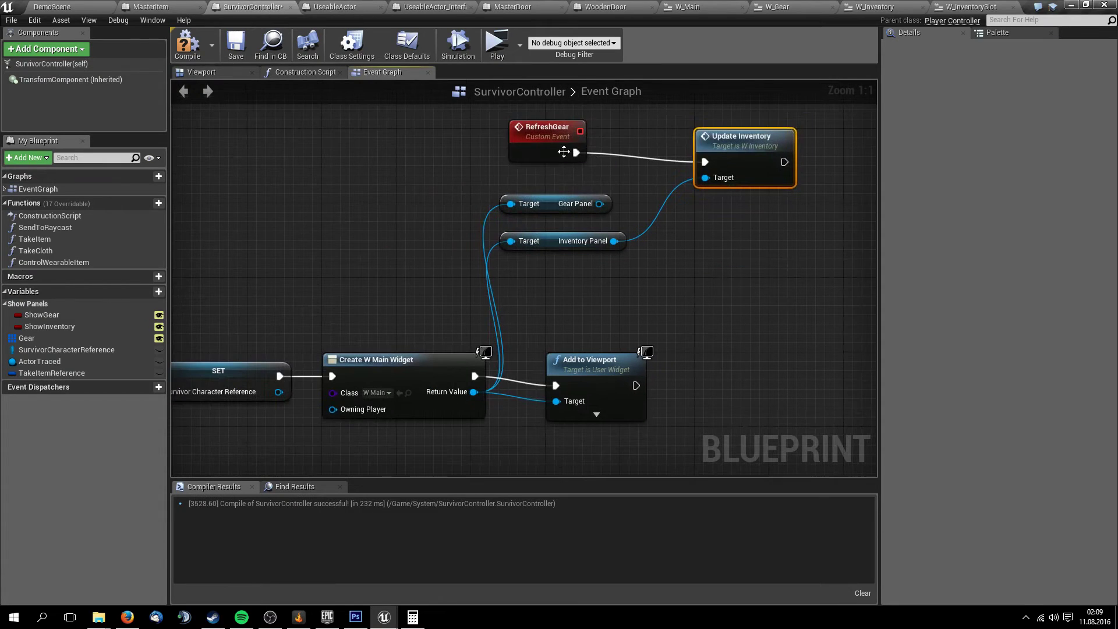
pyautogui.click(536, 139)
pyautogui.scroll(-5, 581, 178)
pyautogui.moveTo(634, 294); pyautogui.dragTo(678, 138, button='right')
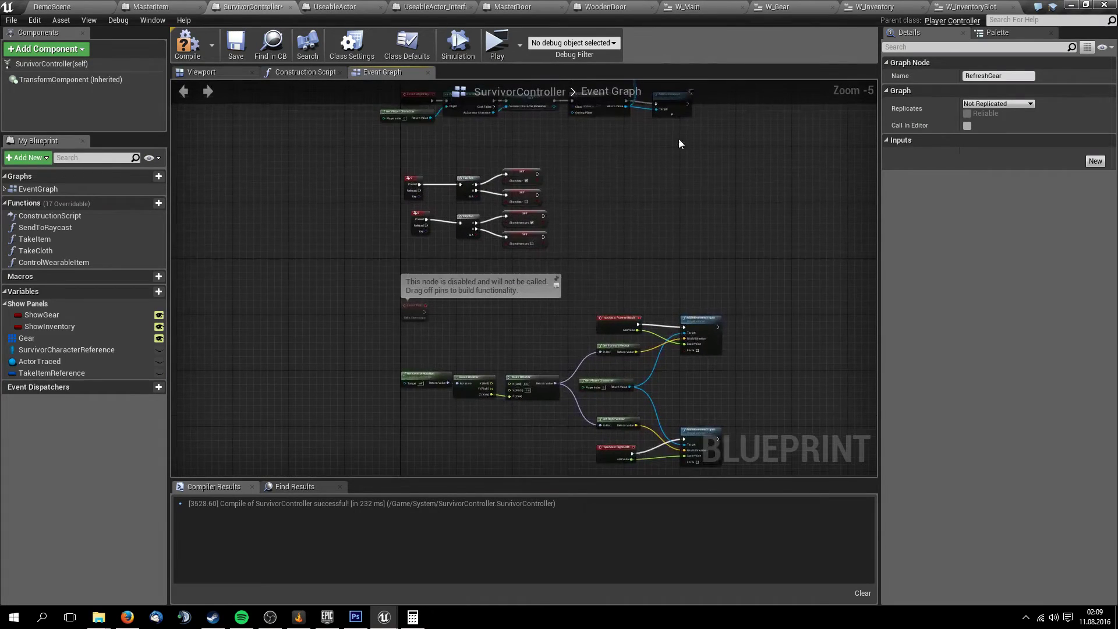
pyautogui.scroll(-4, 679, 257)
pyautogui.moveTo(667, 244); pyautogui.dragTo(594, 169, button='right')
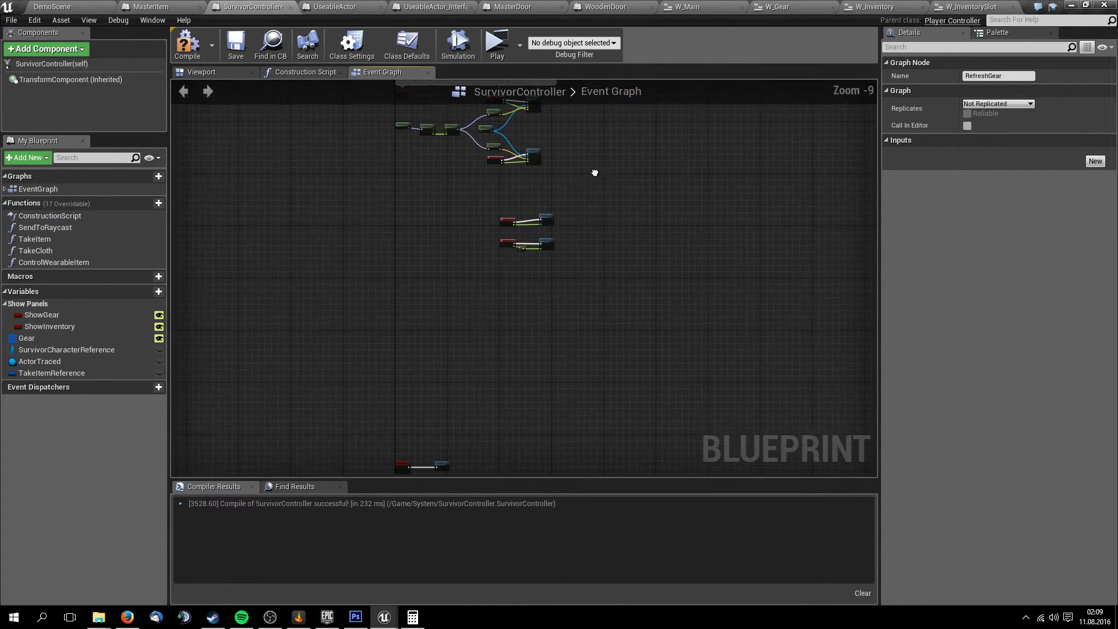
pyautogui.moveTo(523, 350); pyautogui.dragTo(521, 236, button='right')
pyautogui.scroll(5, 461, 258)
pyautogui.moveTo(461, 258)
pyautogui.mouseDown(button='right')
pyautogui.moveTo(610, 215)
pyautogui.moveTo(499, 205)
pyautogui.mouseUp(button='right')
pyautogui.scroll(4, 610, 215)
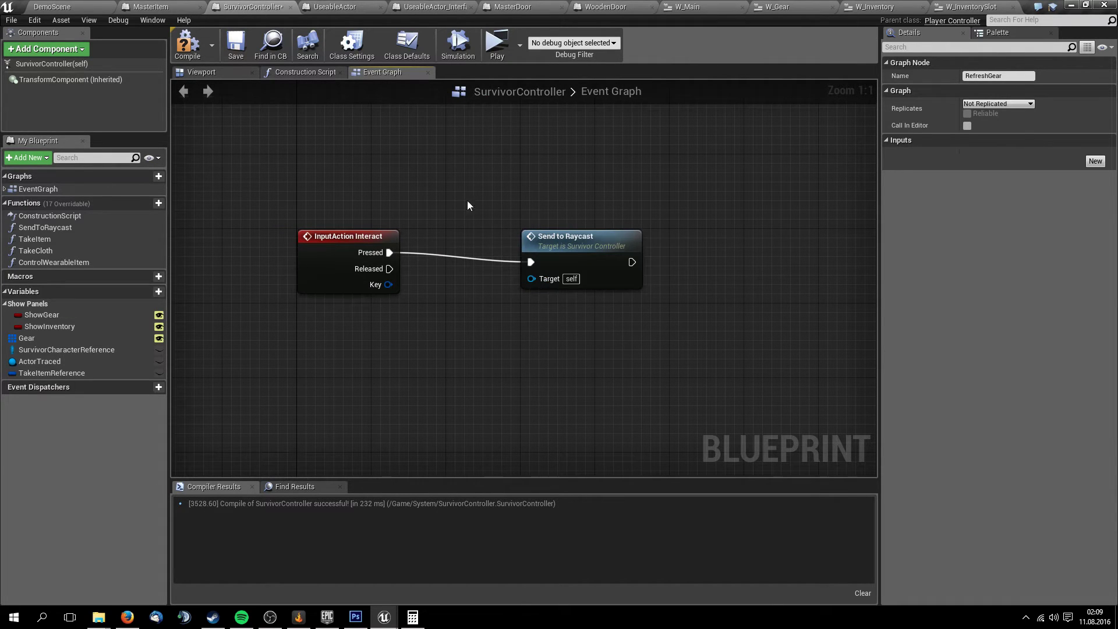
# Inspect the Send to Raycast function, then the Take Item function's item-type switch
pyautogui.doubleClick(545, 251)
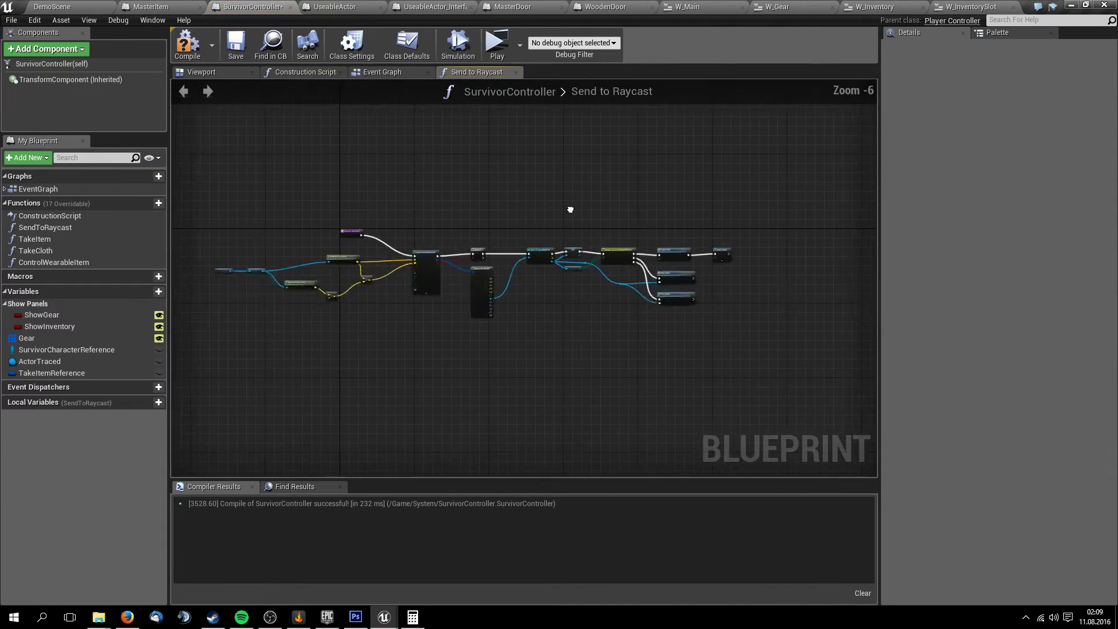
pyautogui.moveTo(691, 237); pyautogui.dragTo(464, 187, button='right')
pyautogui.scroll(6, 396, 201)
pyautogui.moveTo(512, 224); pyautogui.dragTo(426, 224, button='right')
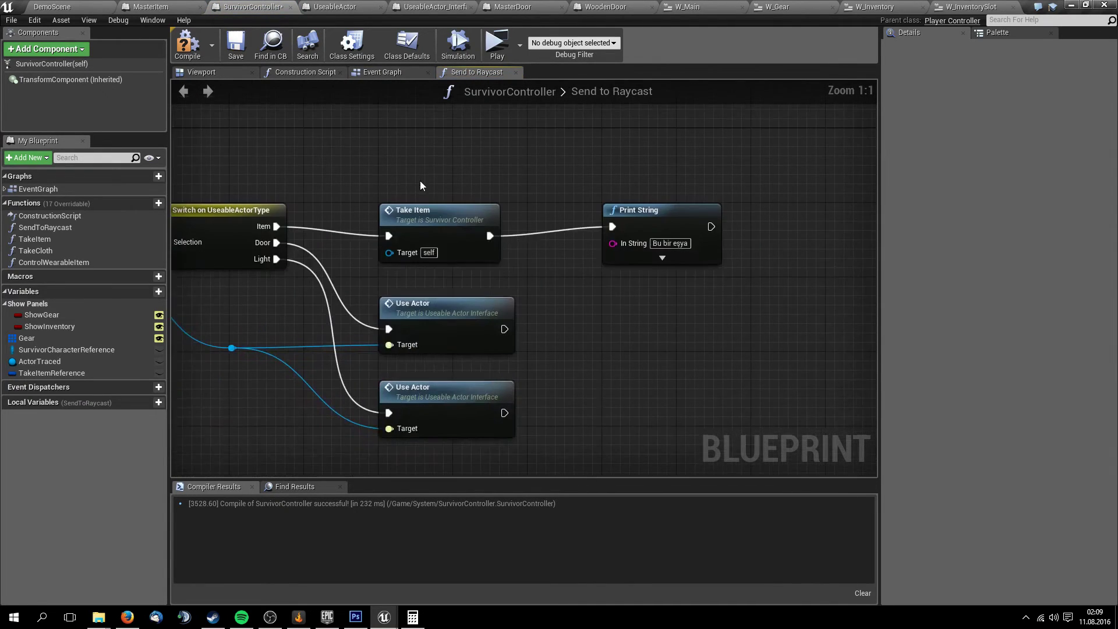
pyautogui.doubleClick(426, 225)
pyautogui.moveTo(560, 263)
pyautogui.mouseDown(button='right')
pyautogui.moveTo(543, 333)
pyautogui.moveTo(574, 284)
pyautogui.moveTo(378, 330)
pyautogui.mouseUp(button='right')
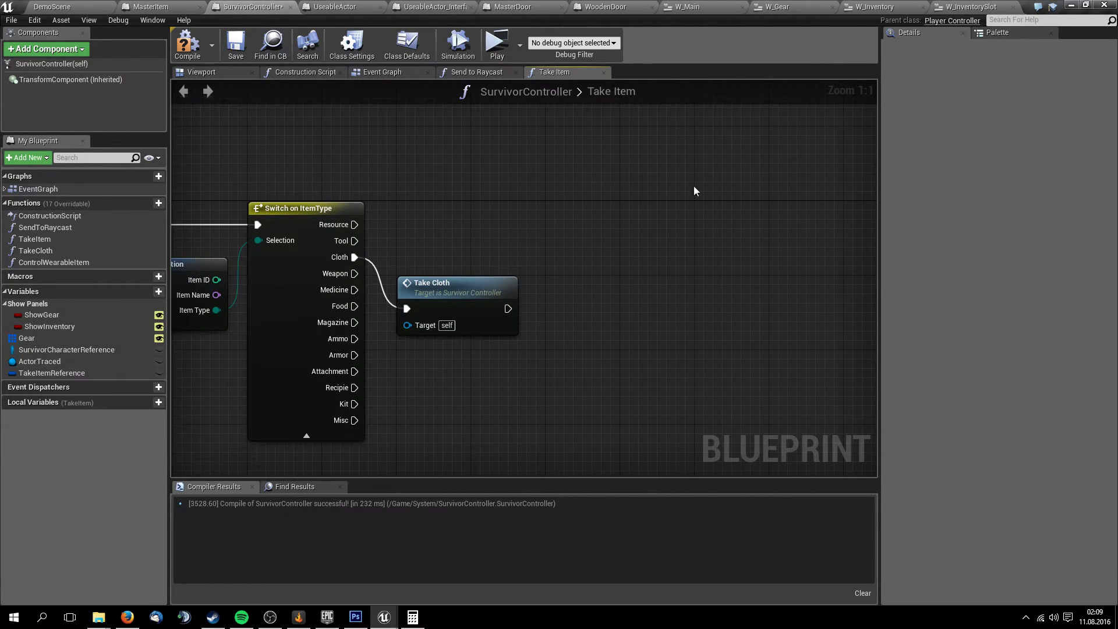
# Compile SurvivorController, nudge the Take Cloth node up, and go back to the Event Graph
pyautogui.click(188, 55)
pyautogui.moveTo(512, 309); pyautogui.dragTo(678, 292, button='right')
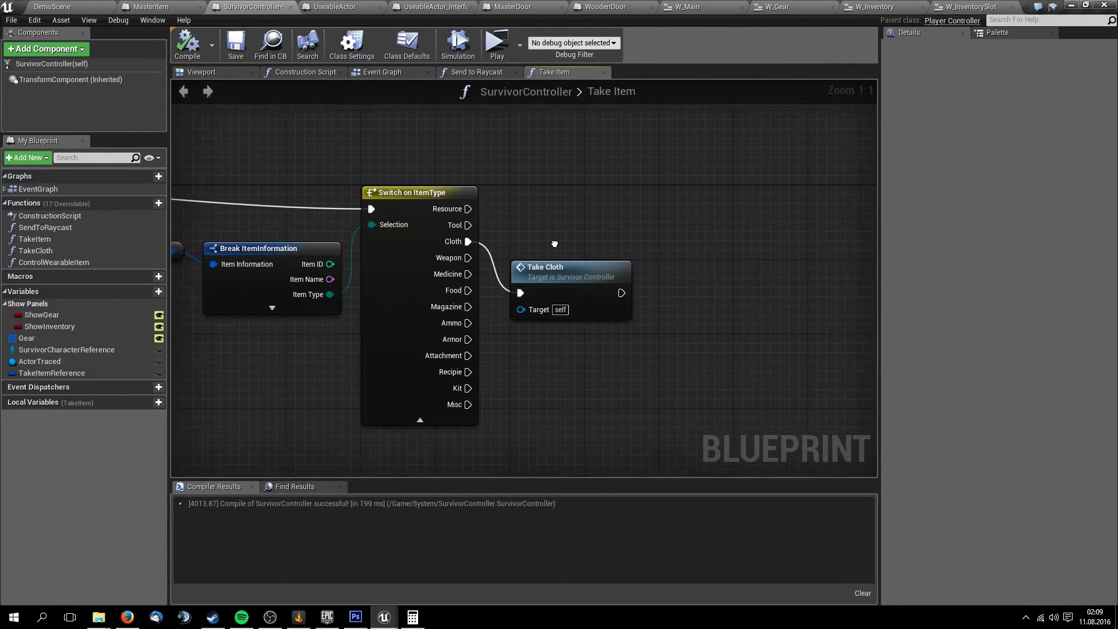
pyautogui.moveTo(470, 270); pyautogui.dragTo(428, 289, button='right')
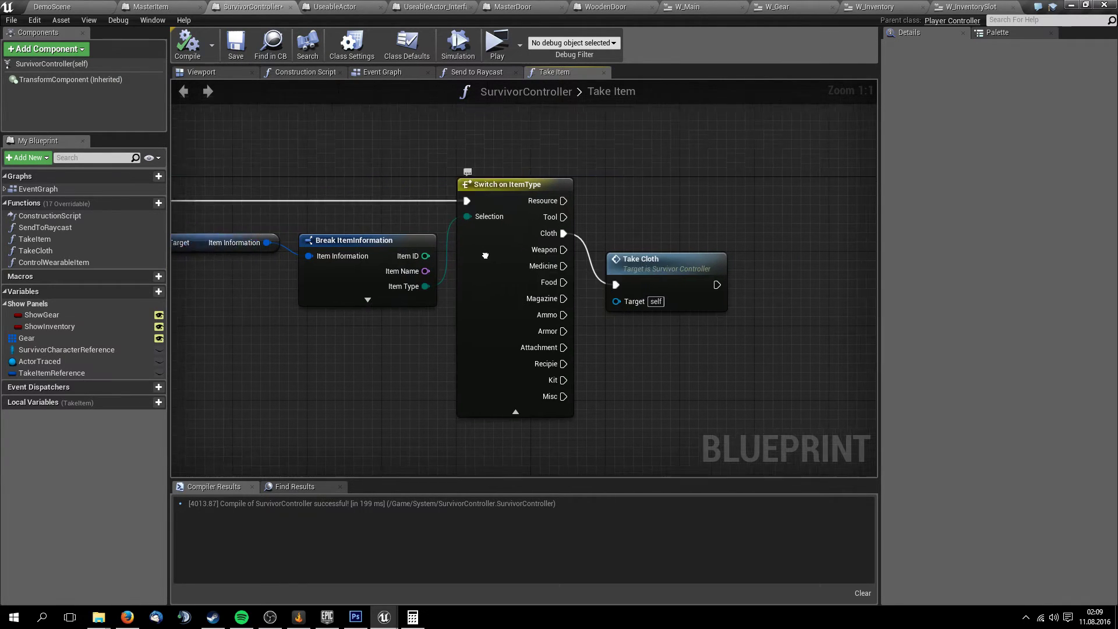
pyautogui.moveTo(547, 275)
pyautogui.mouseDown()
pyautogui.moveTo(541, 249)
pyautogui.moveTo(444, 245)
pyautogui.mouseUp()
pyautogui.click(396, 72)
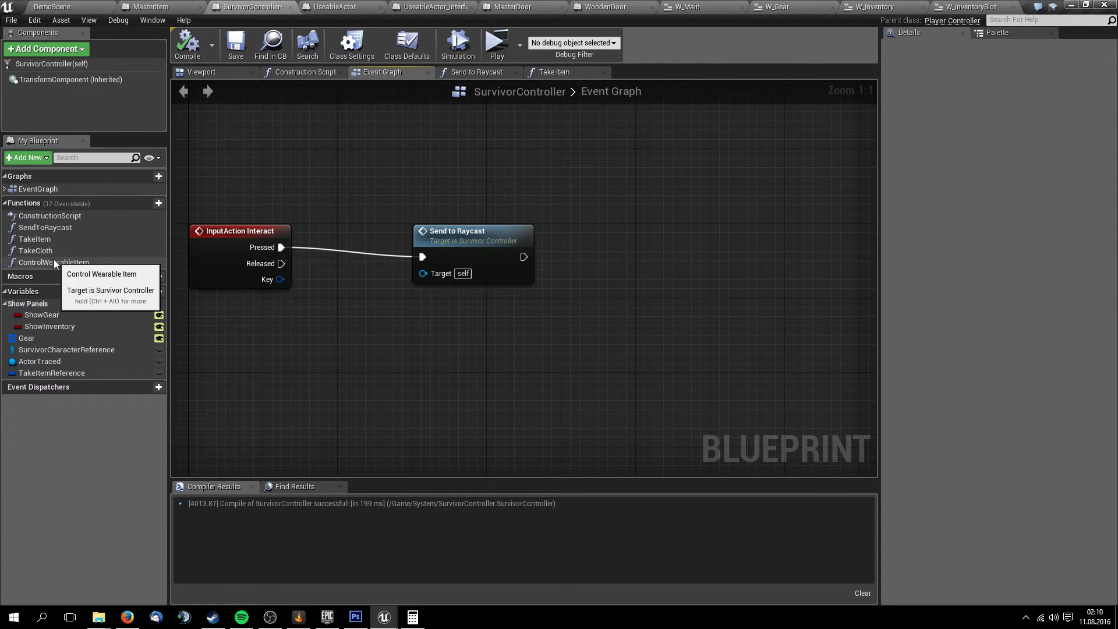
# Expand the graph's event list and look over the BeginPlay and RefreshGear network
pyautogui.click(5, 188)
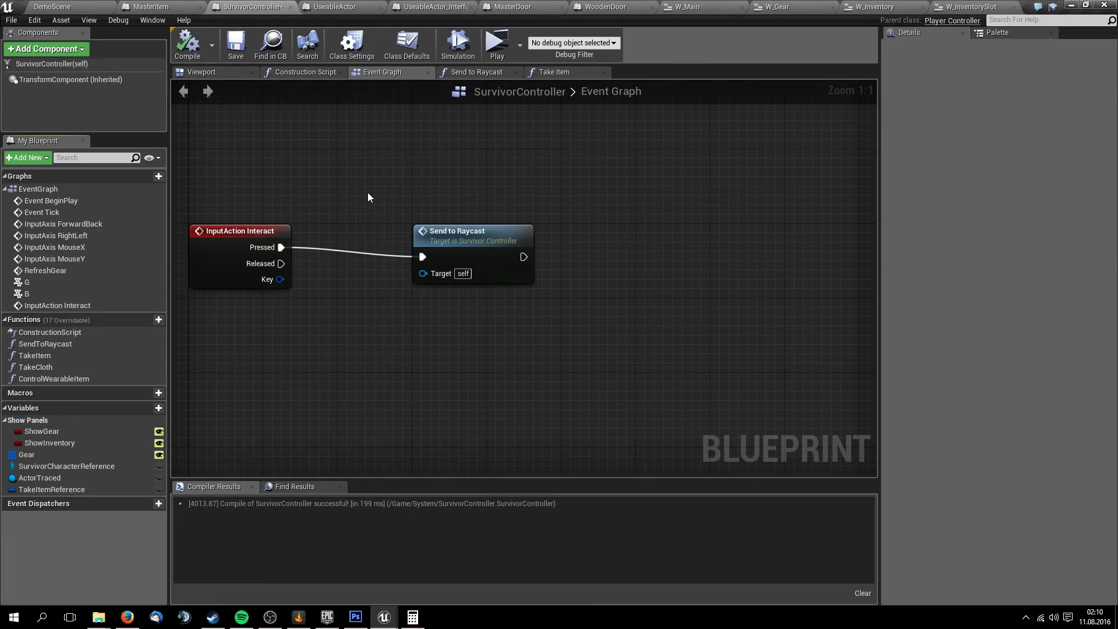
pyautogui.scroll(-4, 409, 196)
pyautogui.moveTo(409, 197); pyautogui.dragTo(576, 266, button='right')
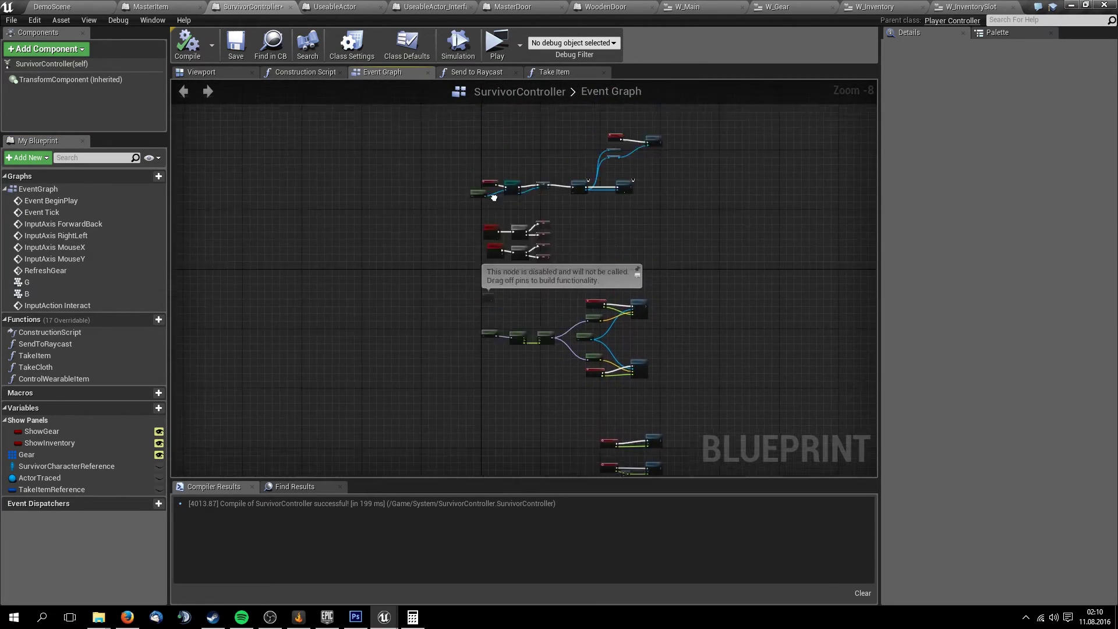
pyautogui.scroll(4, 700, 302)
pyautogui.scroll(-1, 700, 302)
pyautogui.scroll(-11, 620, 373)
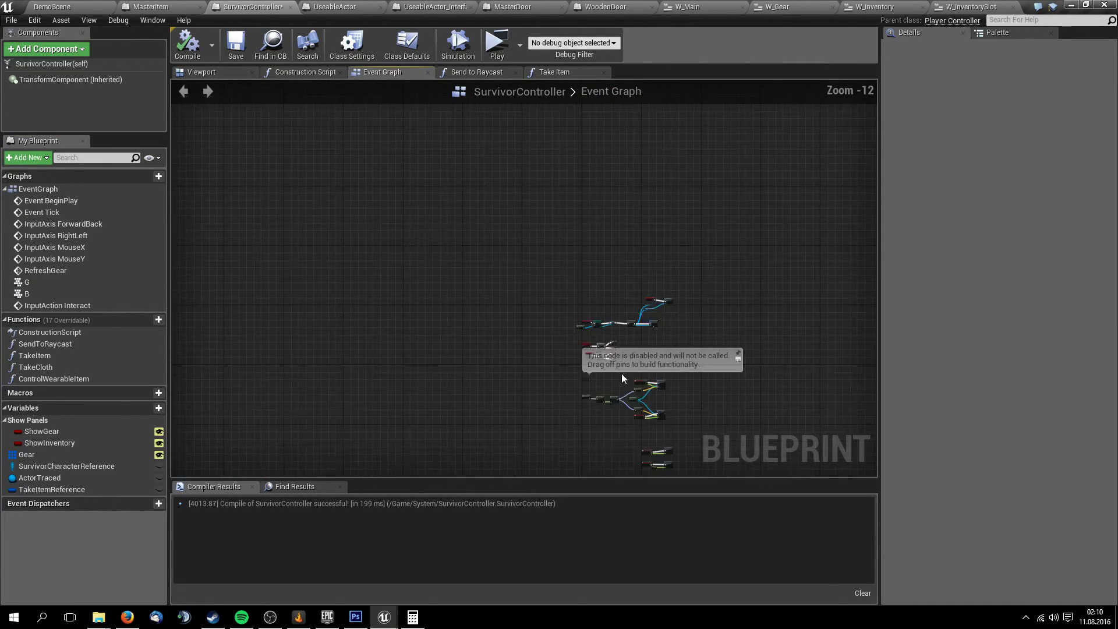
pyautogui.scroll(4, 578, 282)
pyautogui.scroll(3, 578, 282)
# Add a Refresh Gear call wired after Send to Raycast's execution output
pyautogui.moveTo(578, 282); pyautogui.dragTo(592, 199, button='right')
pyautogui.scroll(4, 591, 200)
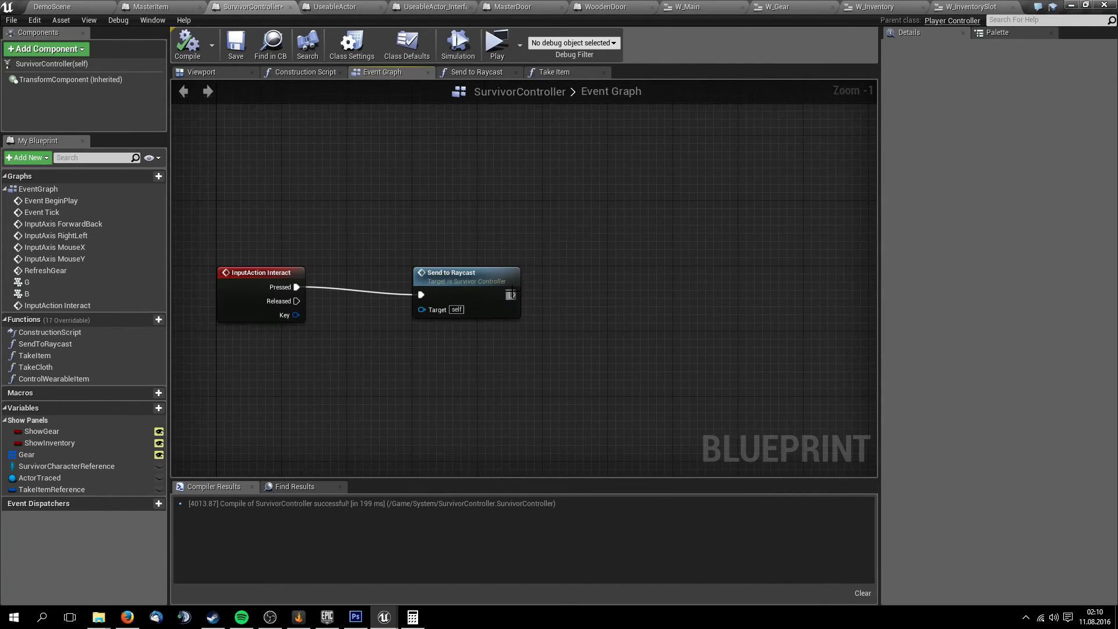
pyautogui.moveTo(512, 295)
pyautogui.mouseDown()
pyautogui.moveTo(599, 297)
pyautogui.moveTo(567, 277)
pyautogui.mouseUp()
pyautogui.write('refresh')
pyautogui.press('Return')
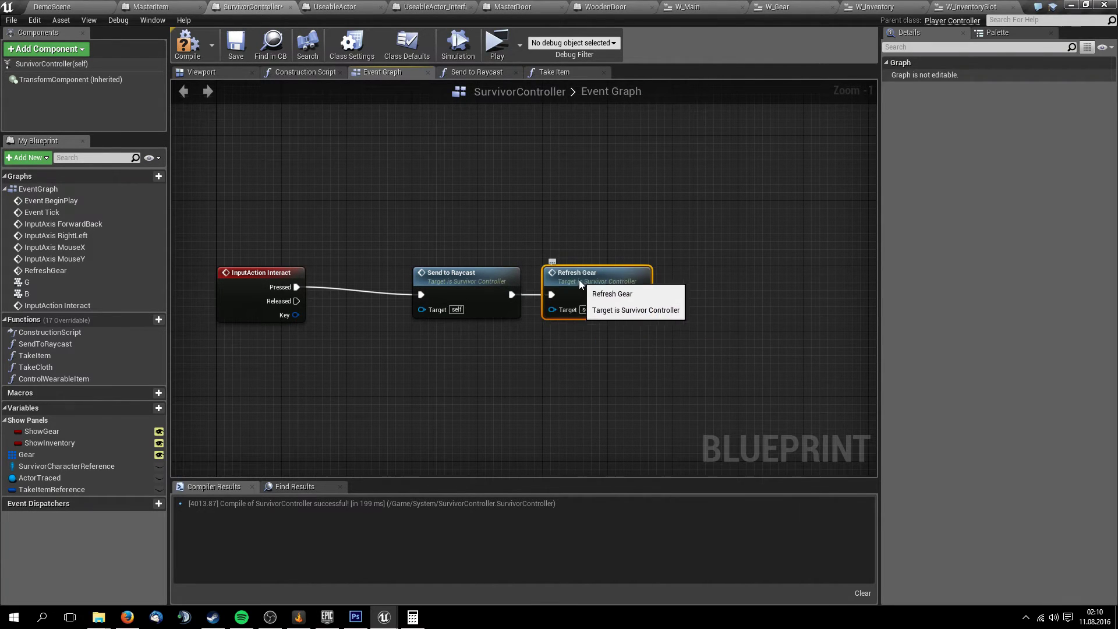
# Play-test DemoScene standalone: open Gear and Inventory panels, pick up the Small Backpack, then exit
pyautogui.click(52, 7)
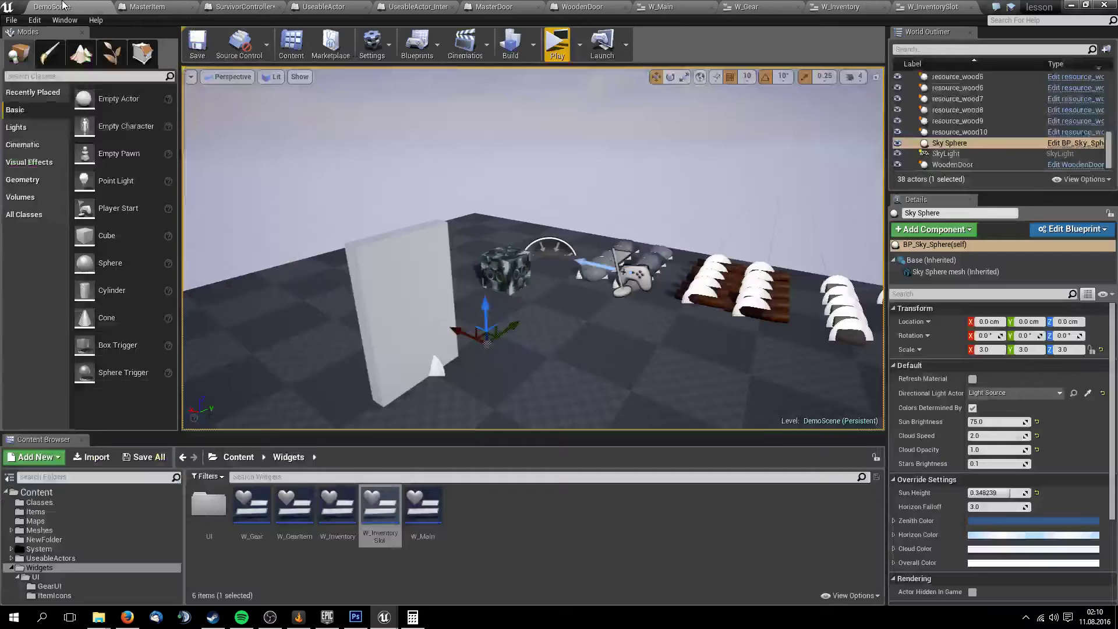
pyautogui.click(569, 46)
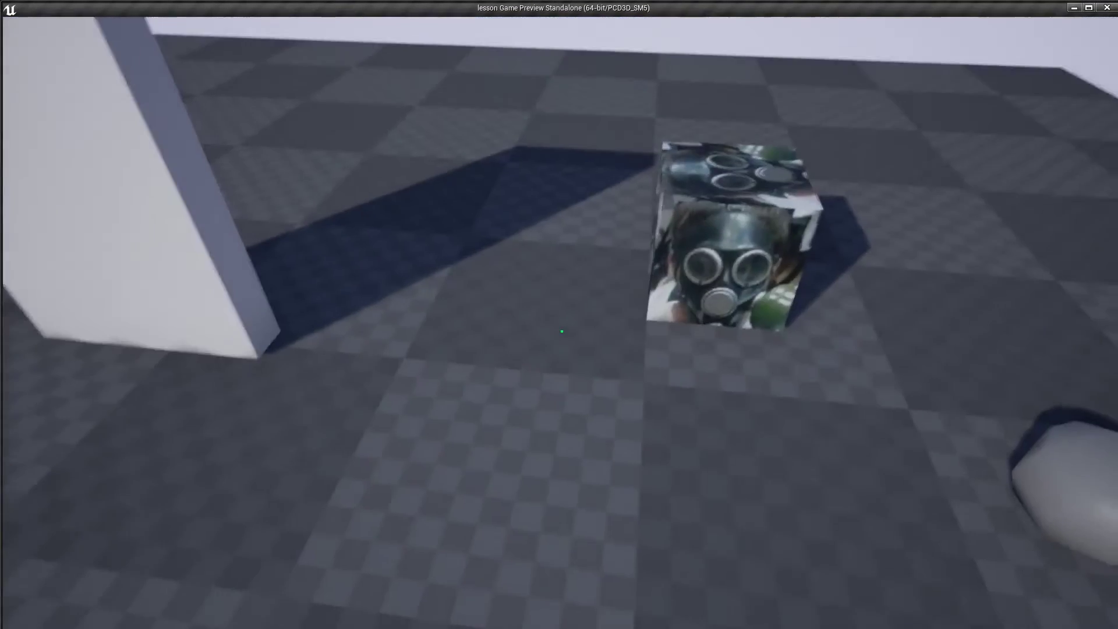
pyautogui.press('g')
pyautogui.press('w')
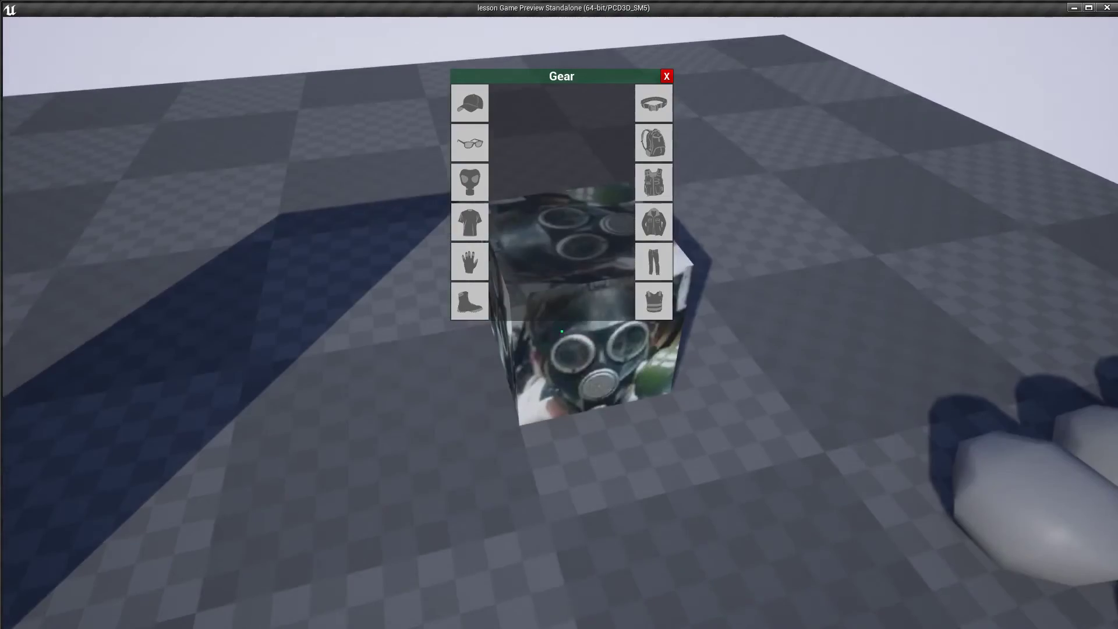
pyautogui.press('i')
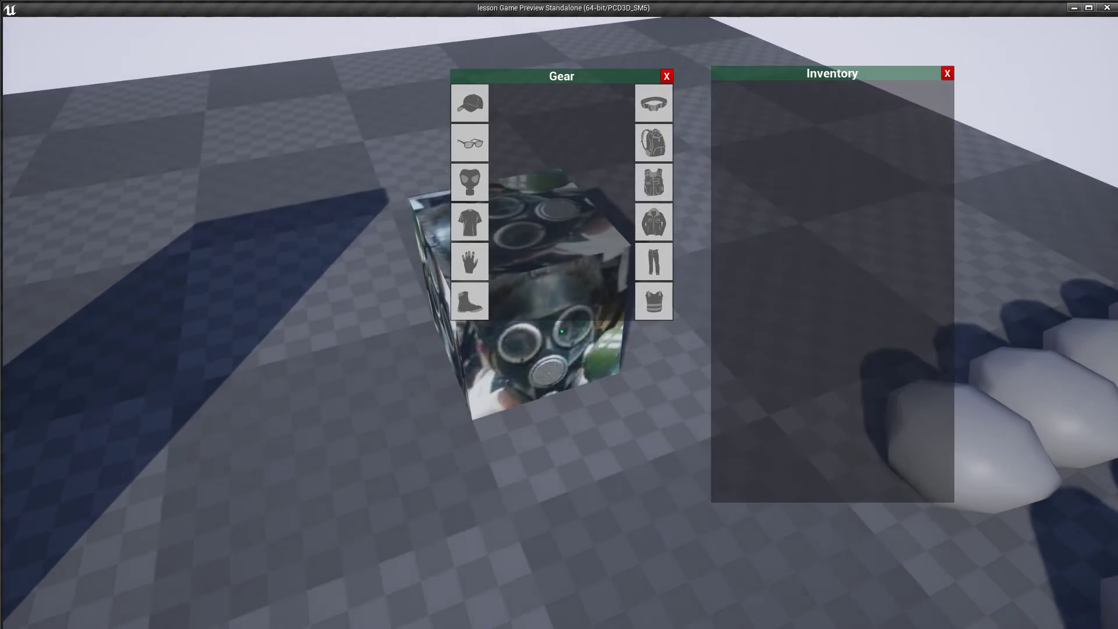
pyautogui.press('e')
pyautogui.press('w')
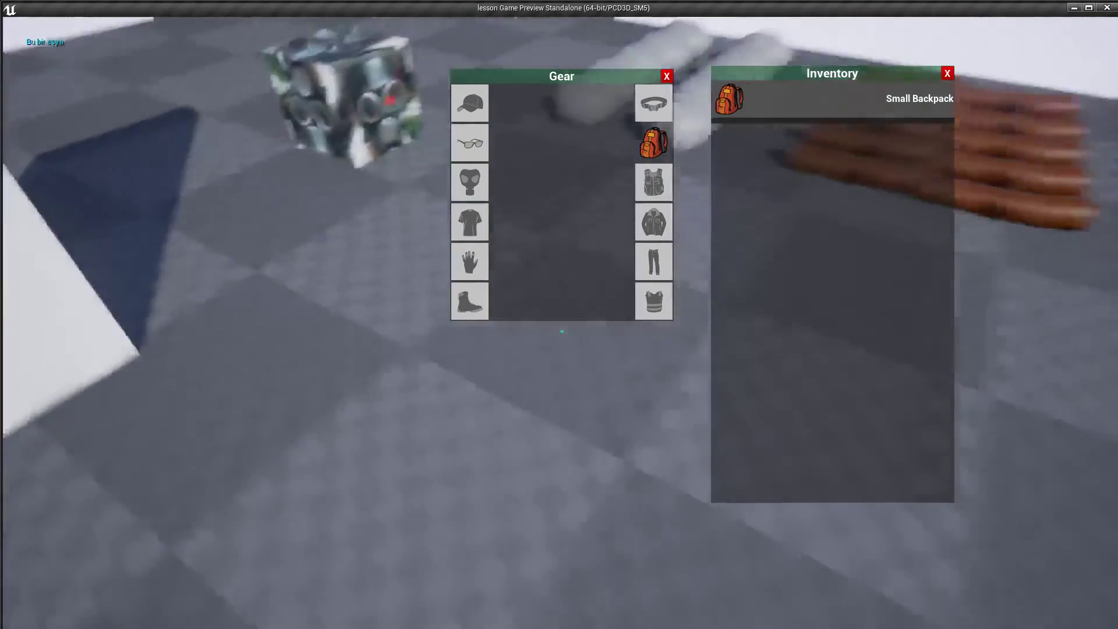
pyautogui.press('w')
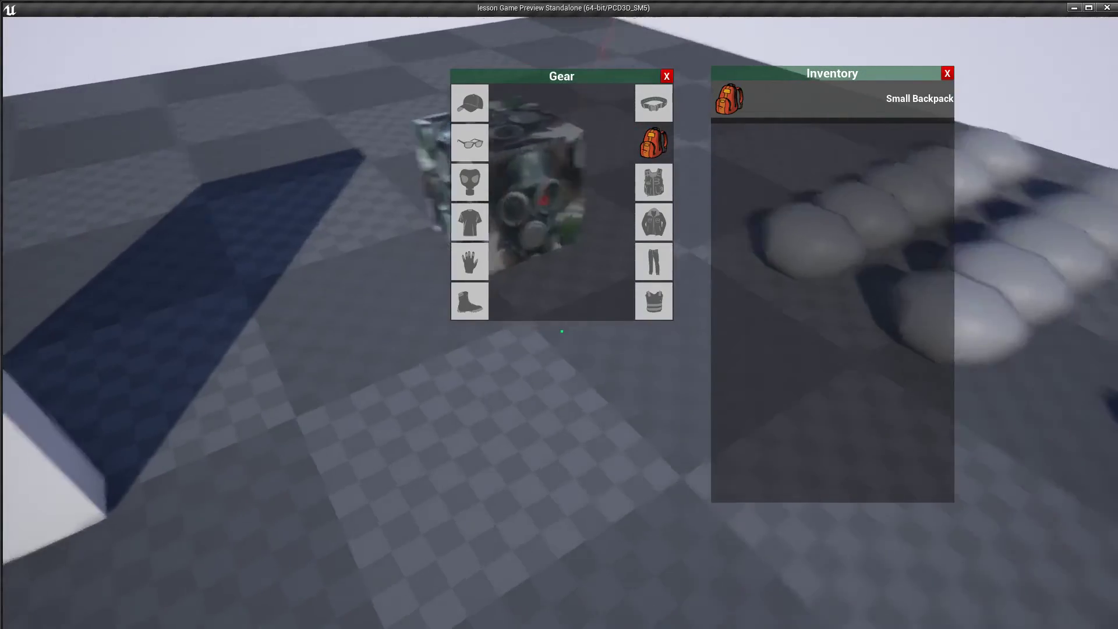
pyautogui.press('Escape')
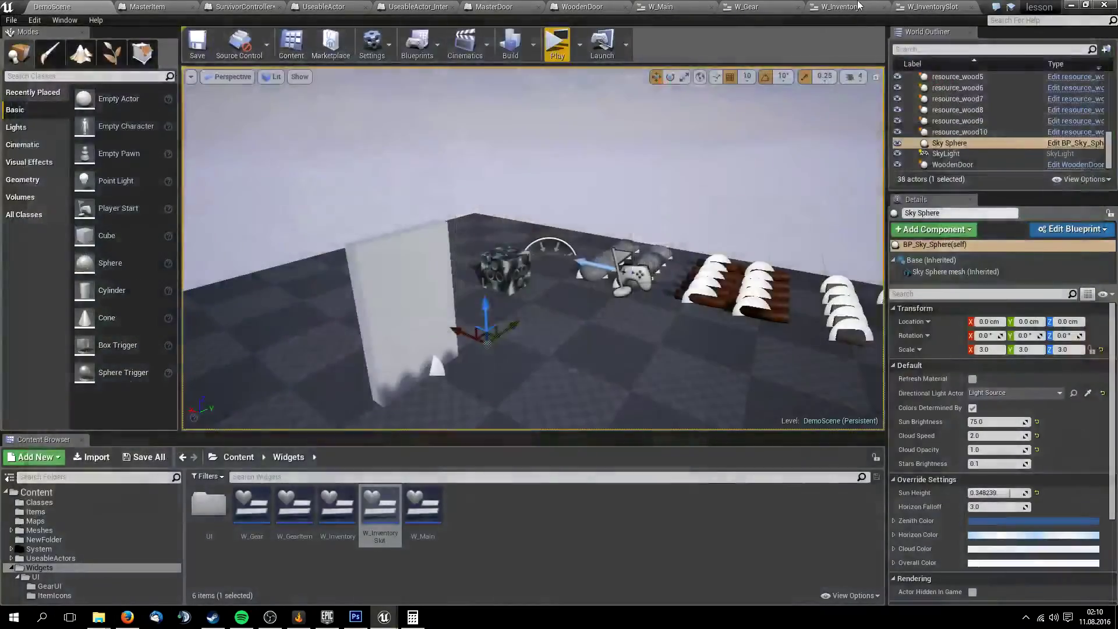
# Set the slot's ItemIcon Size to Auto
pyautogui.scroll(7, 573, 330)
pyautogui.scroll(1, 617, 332)
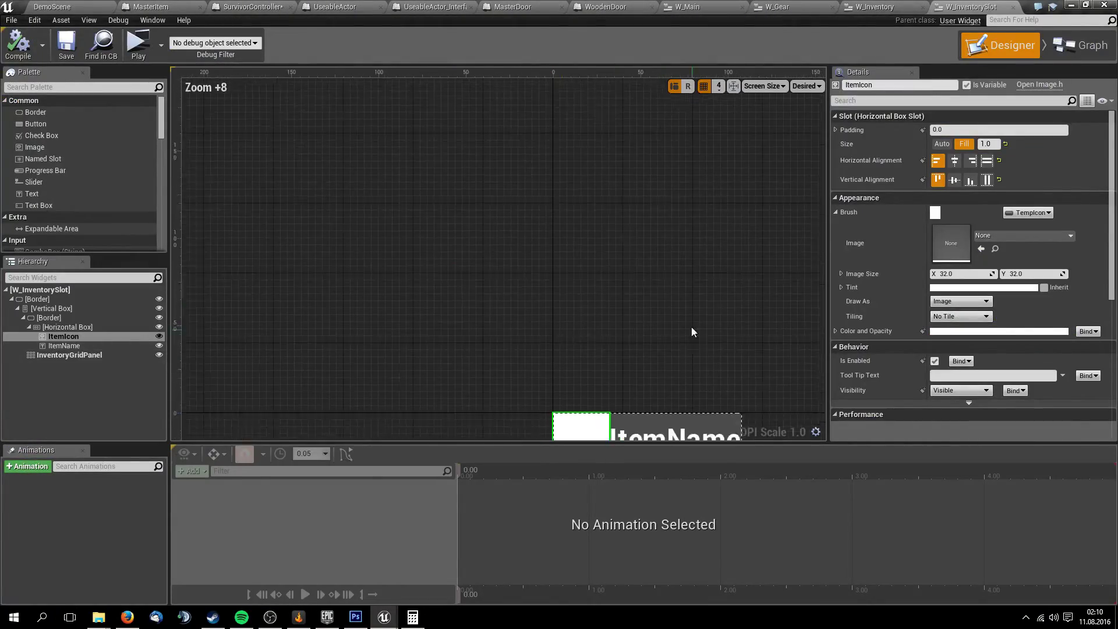
pyautogui.click(614, 316)
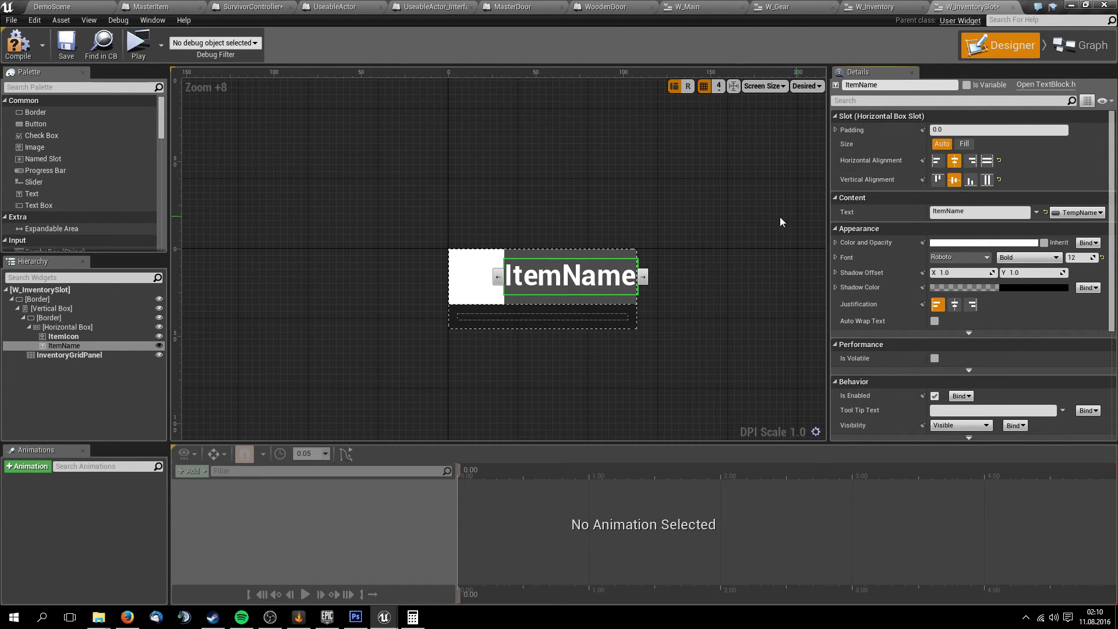
pyautogui.click(73, 337)
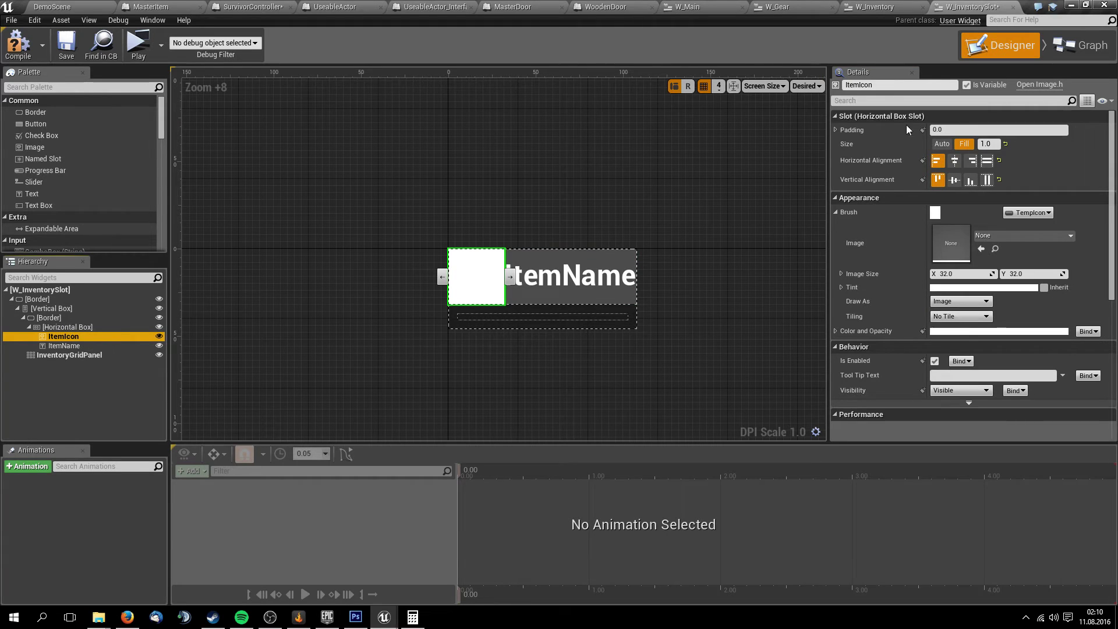
pyautogui.click(941, 145)
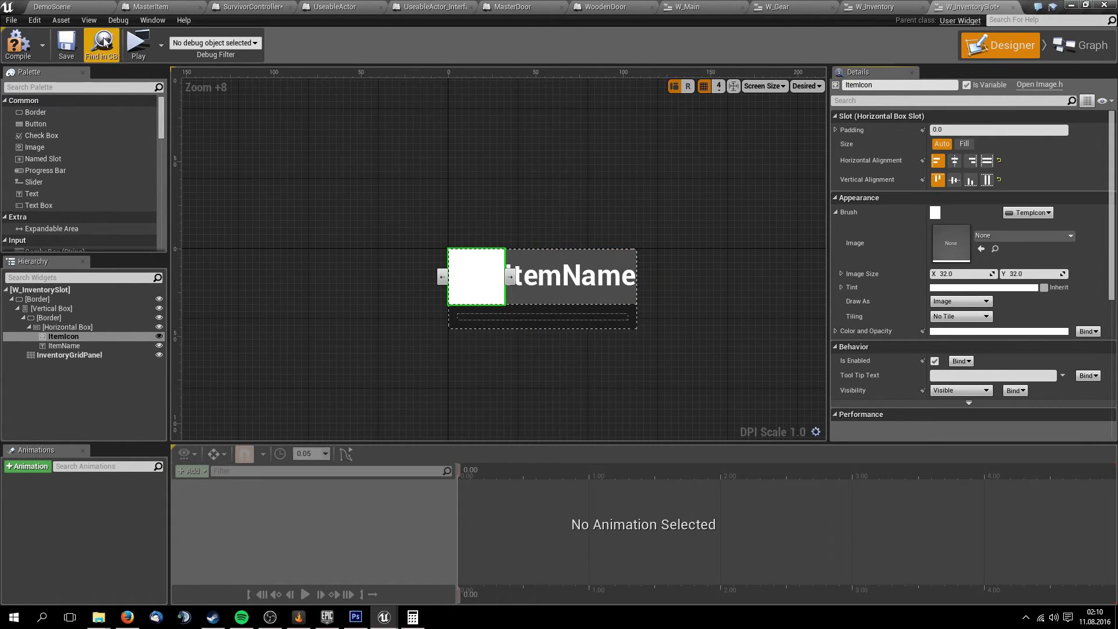
# Play-test DemoScene and check the Inventory panel's slot layout
pyautogui.click(51, 7)
pyautogui.click(557, 43)
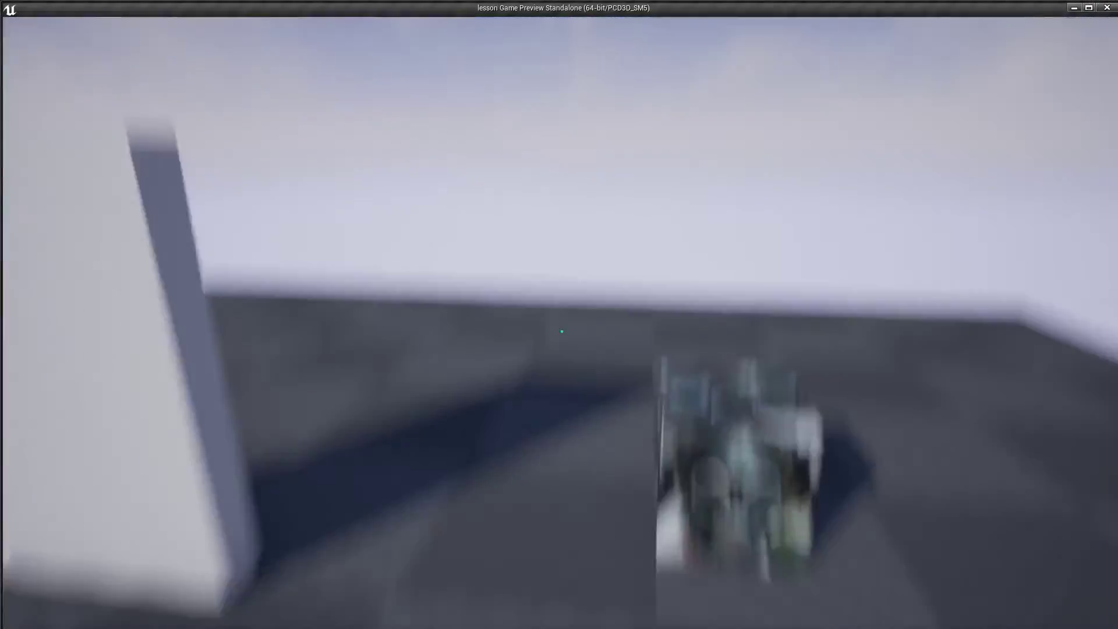
pyautogui.press('i')
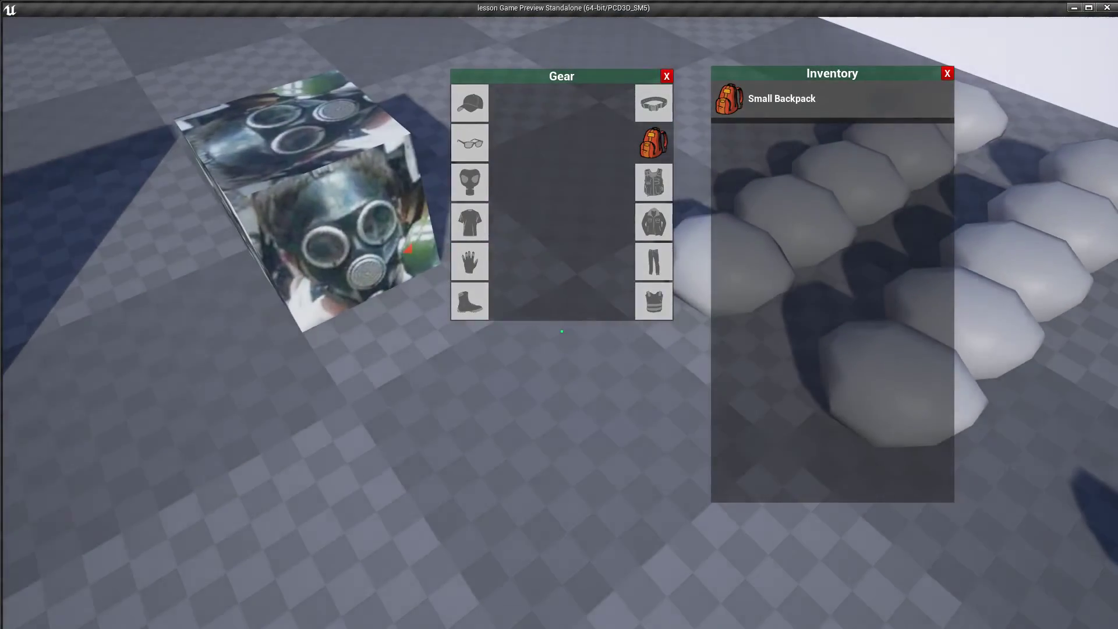
pyautogui.press('Escape')
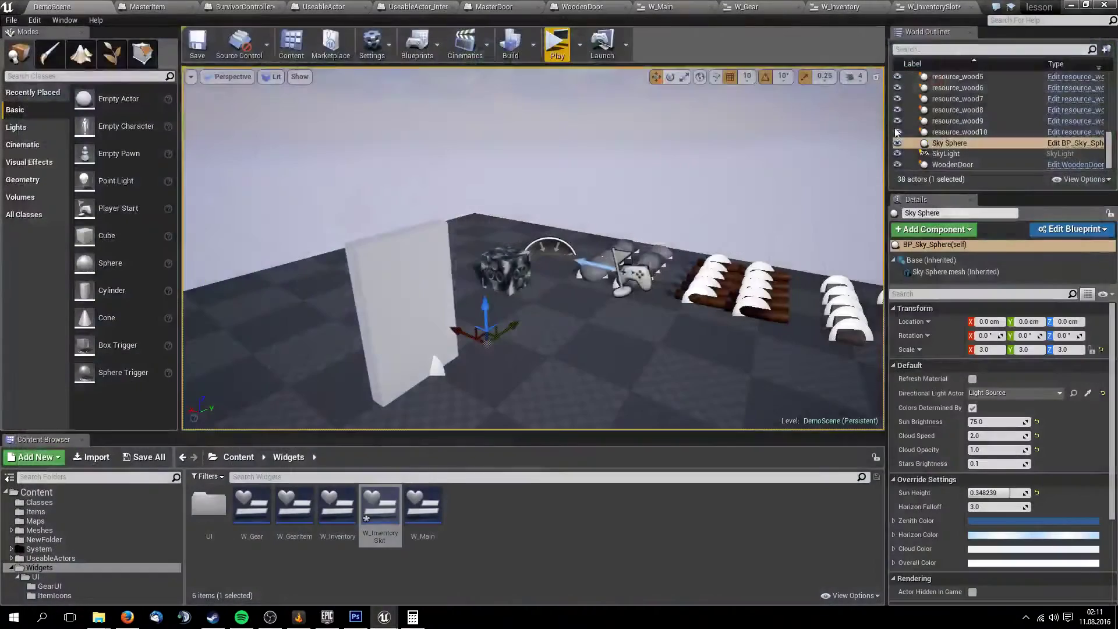
# Set the slot's ItemName Size to Fill so it takes the remaining width
pyautogui.scroll(1, 679, 247)
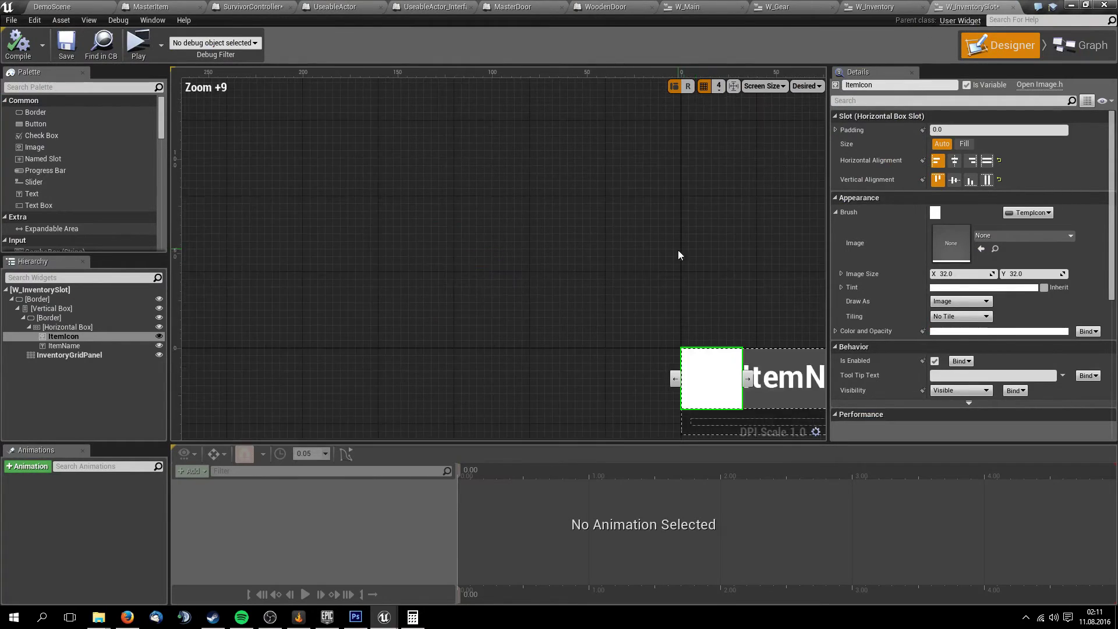
pyautogui.moveTo(678, 250); pyautogui.dragTo(610, 192, button='right')
pyautogui.click(509, 225)
pyautogui.moveTo(685, 197); pyautogui.dragTo(659, 198, button='right')
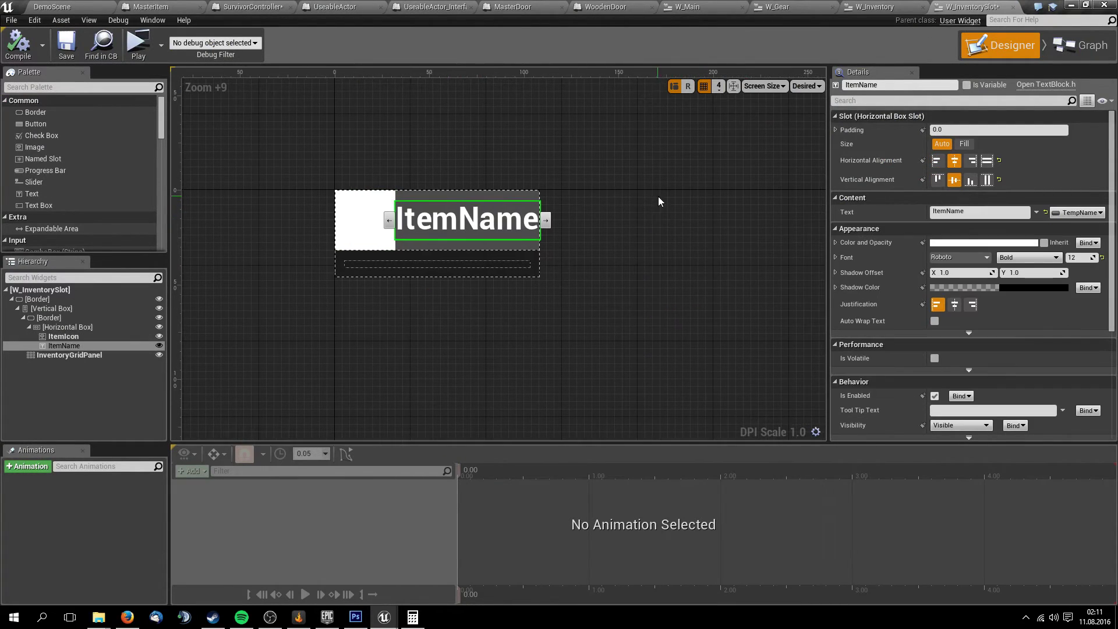
pyautogui.click(968, 146)
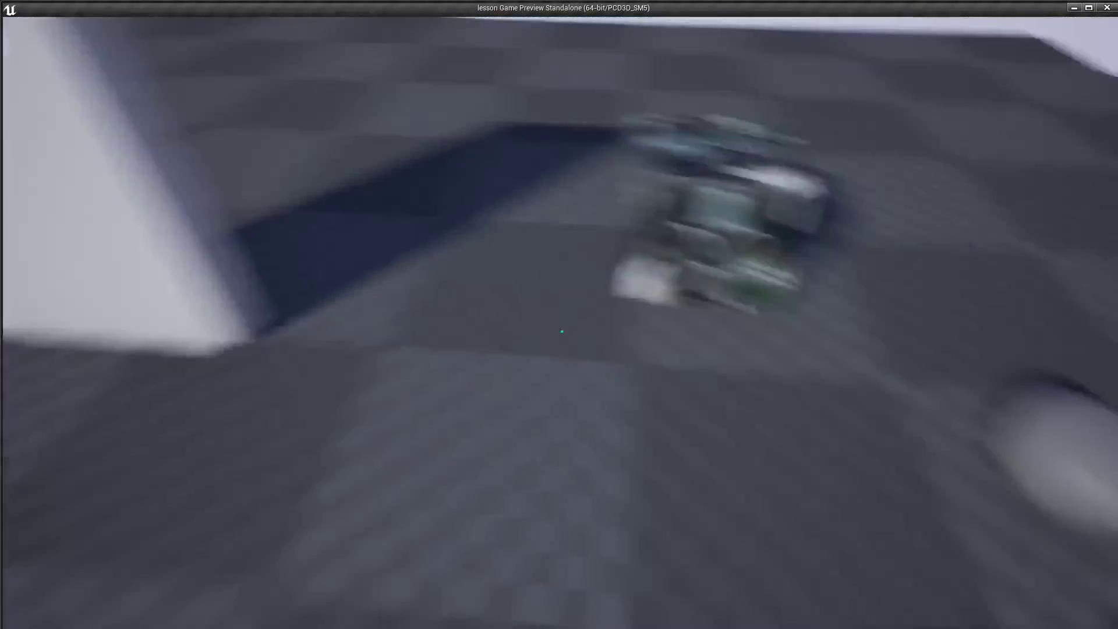
# Play-test again, checking the Gear and Inventory panels list Small Backpack
pyautogui.press('g')
pyautogui.press('i')
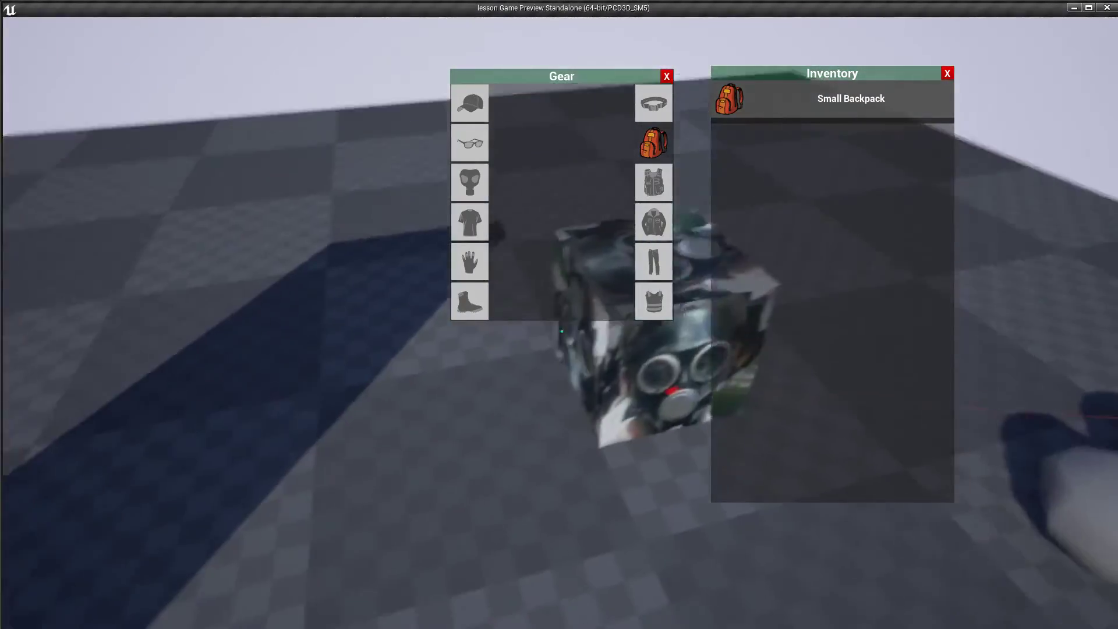
pyautogui.press('Escape')
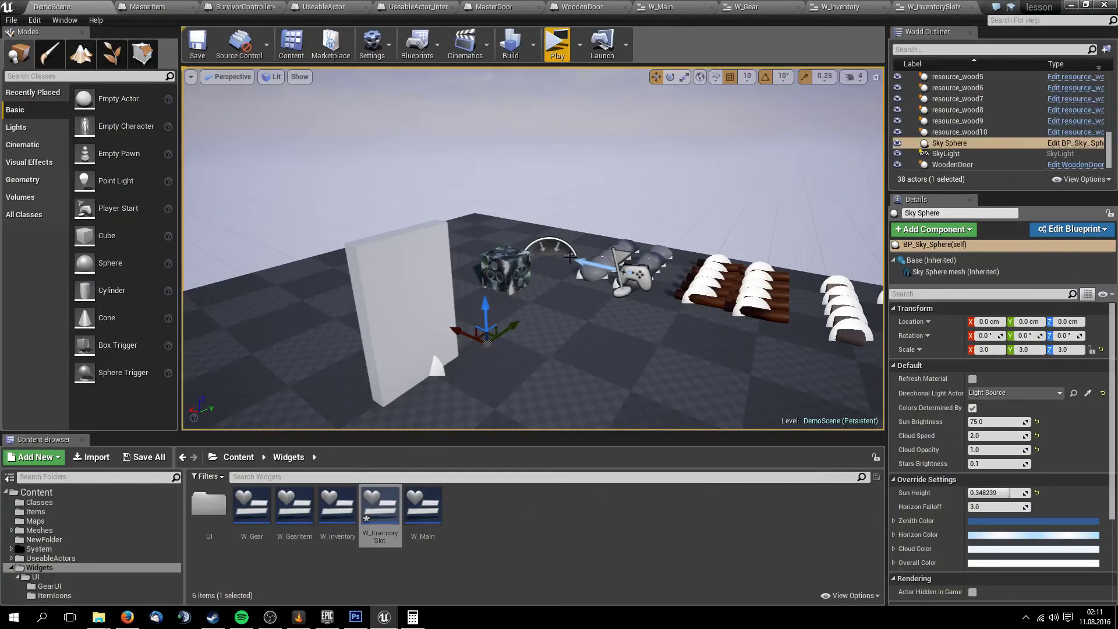
pyautogui.moveTo(596, 297); pyautogui.dragTo(605, 256)
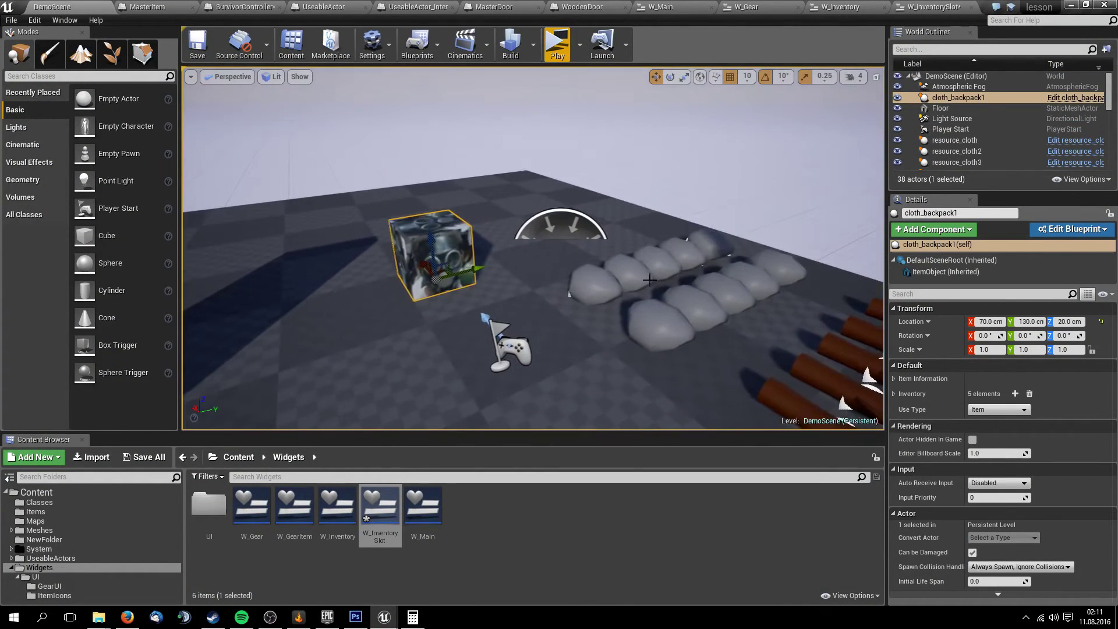
pyautogui.click(894, 379)
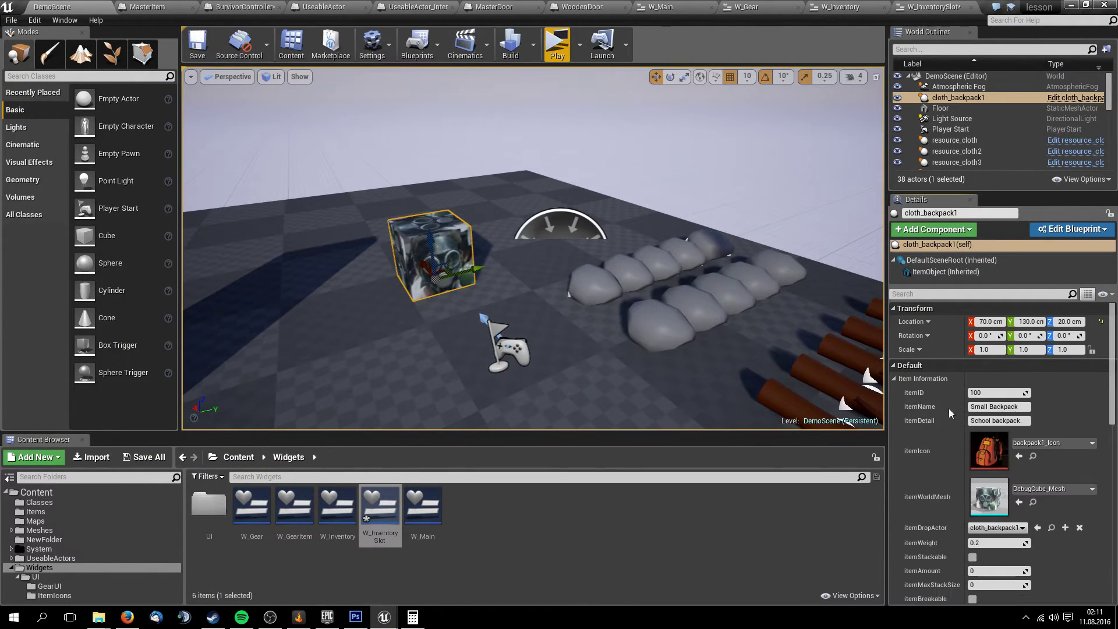
pyautogui.scroll(-5, 990, 466)
pyautogui.scroll(-3, 995, 480)
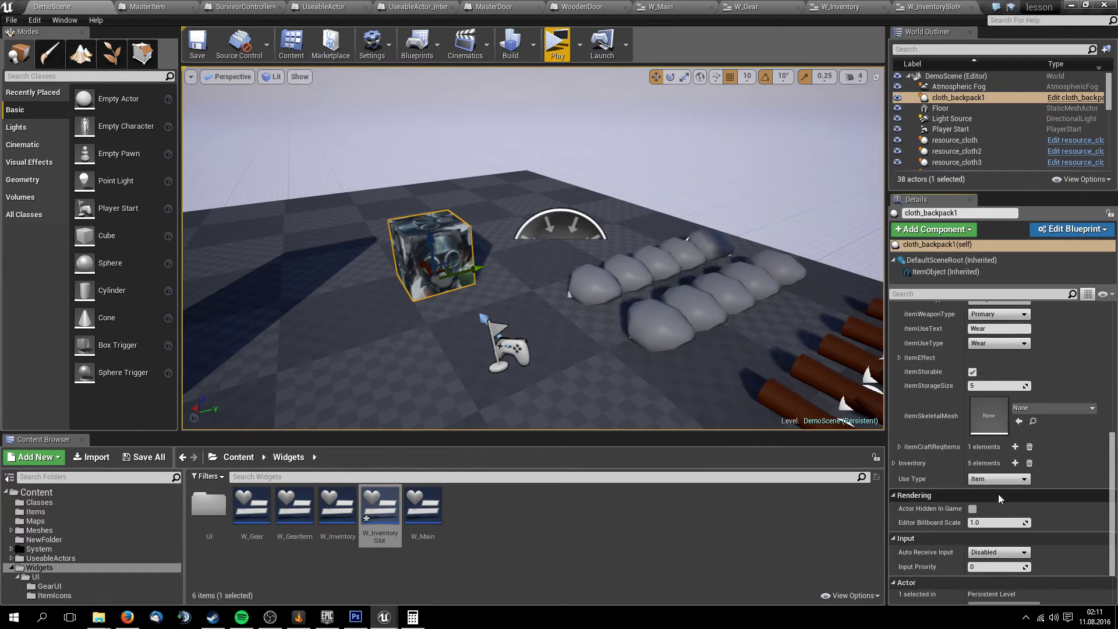
pyautogui.scroll(-3, 935, 476)
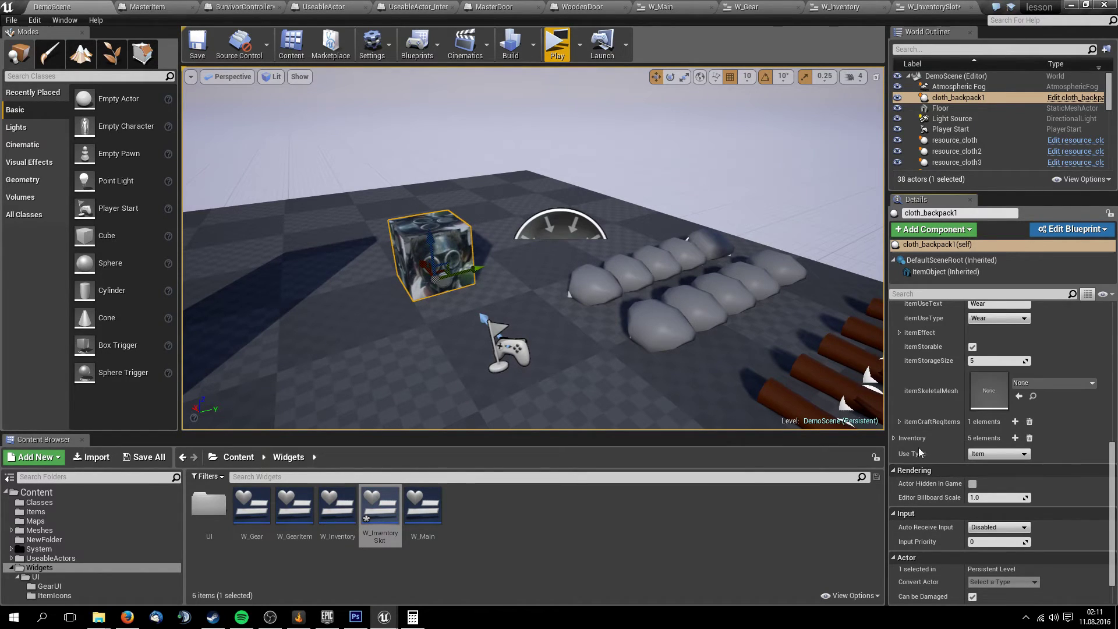
pyautogui.click(893, 438)
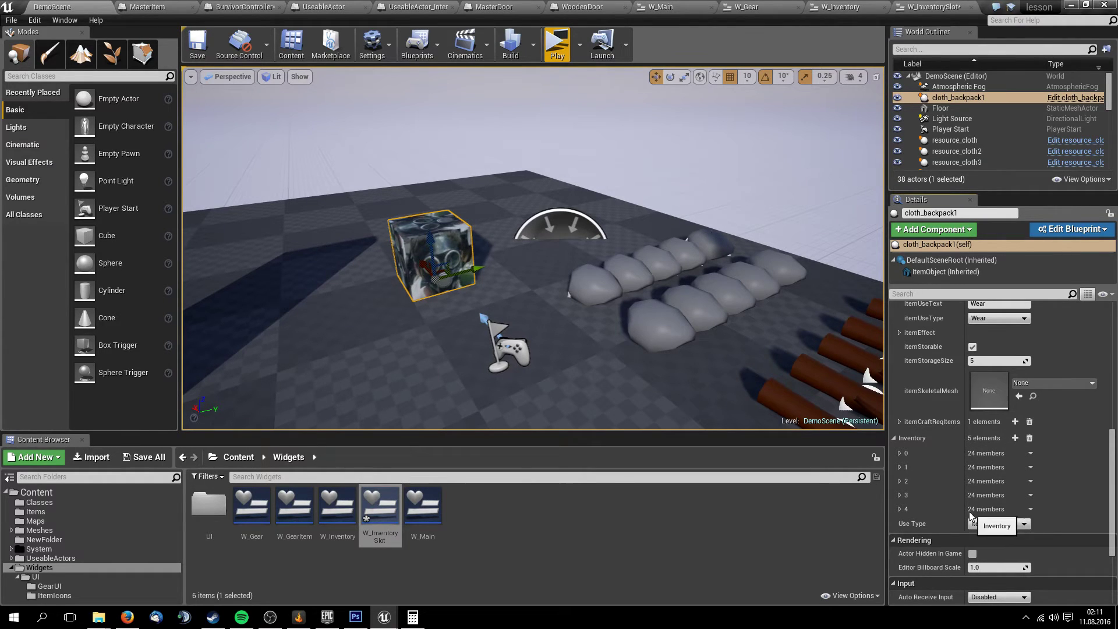
pyautogui.click(902, 512)
pyautogui.click(903, 511)
pyautogui.click(899, 494)
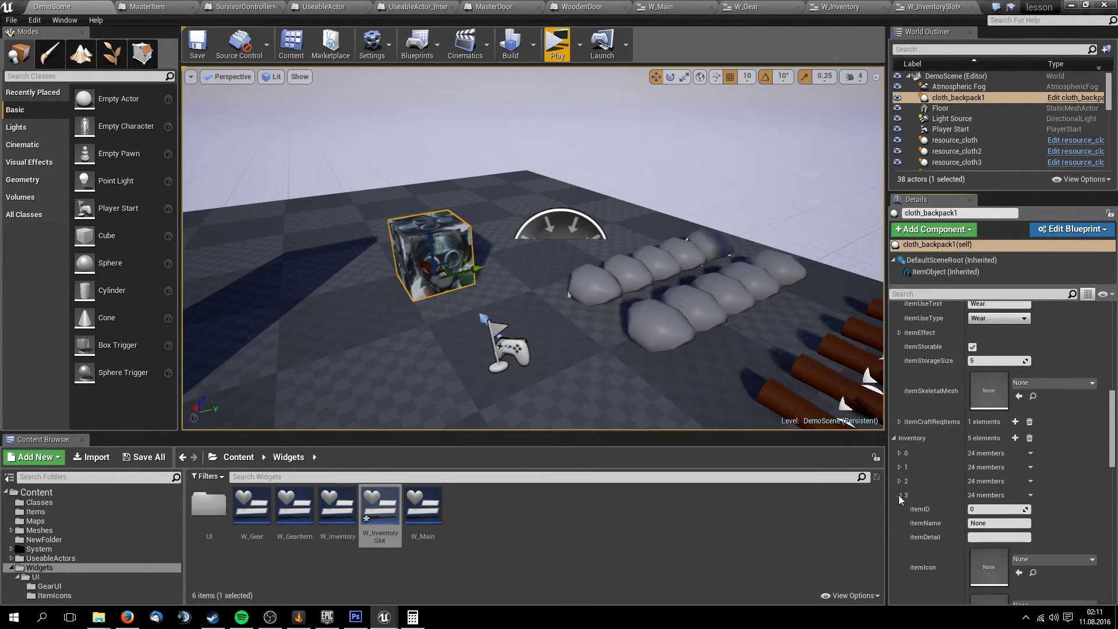
pyautogui.click(899, 495)
pyautogui.click(895, 436)
pyautogui.moveTo(452, 259)
pyautogui.mouseDown(button='right')
pyautogui.moveTo(477, 262)
pyautogui.moveTo(599, 163)
pyautogui.mouseUp(button='right')
pyautogui.click(599, 162)
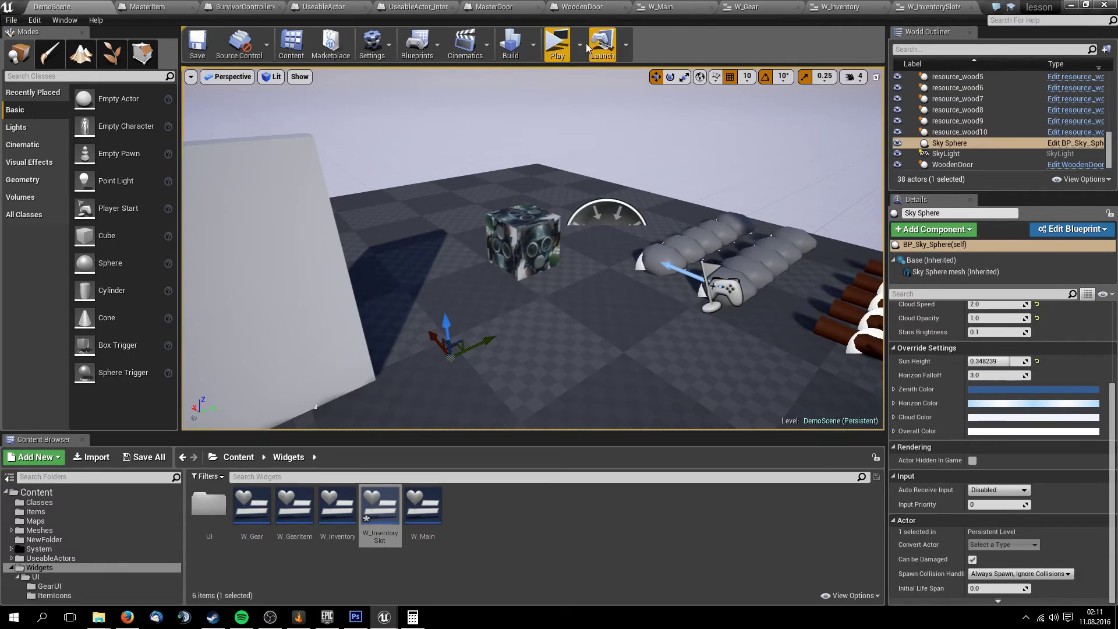
# Launch a standalone play test and walk the player back from the cube to check the Small Backpack entry
pyautogui.click(557, 44)
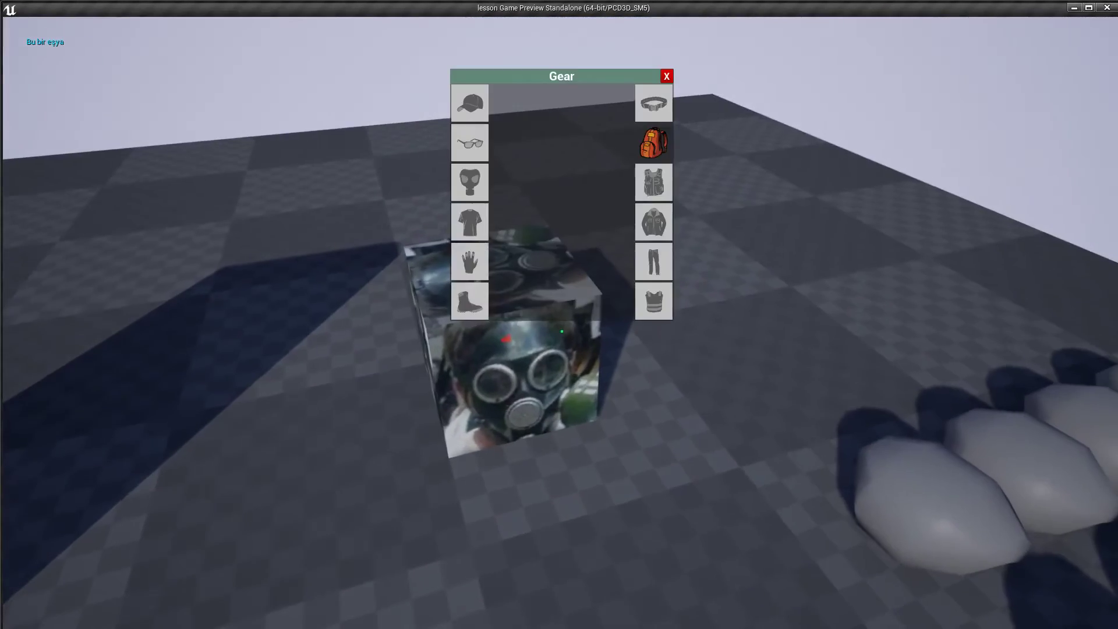
pyautogui.press('s')
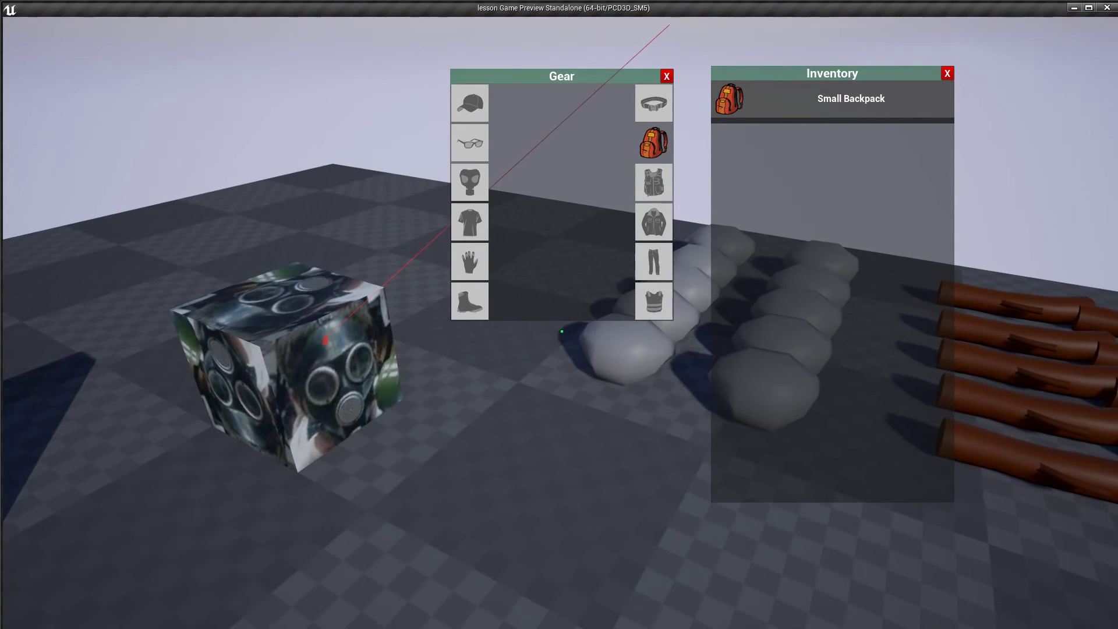
pyautogui.press('s')
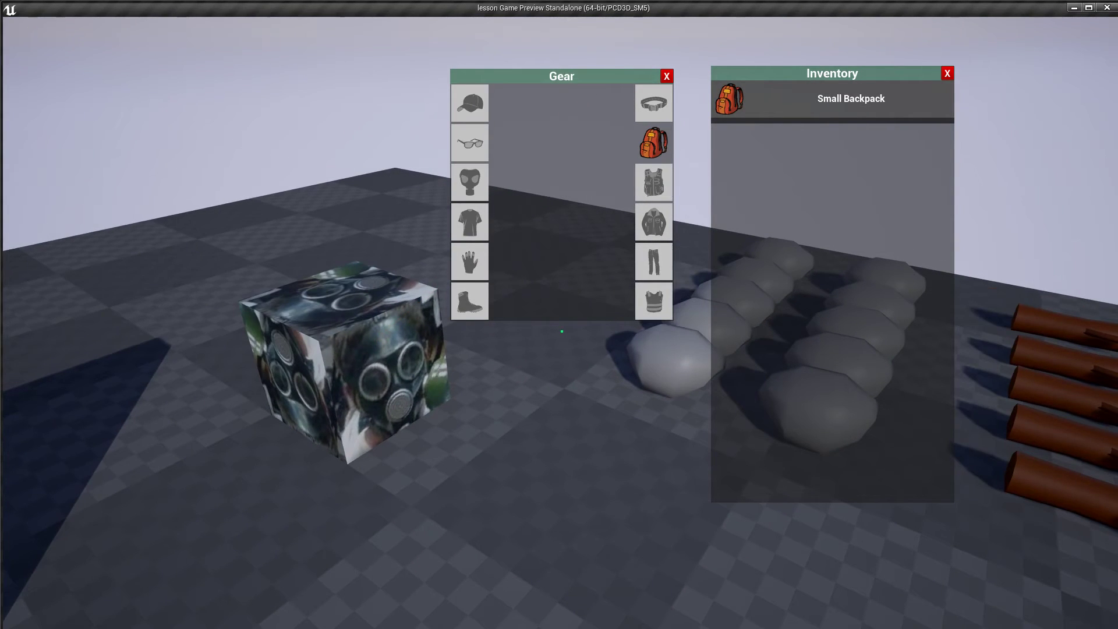
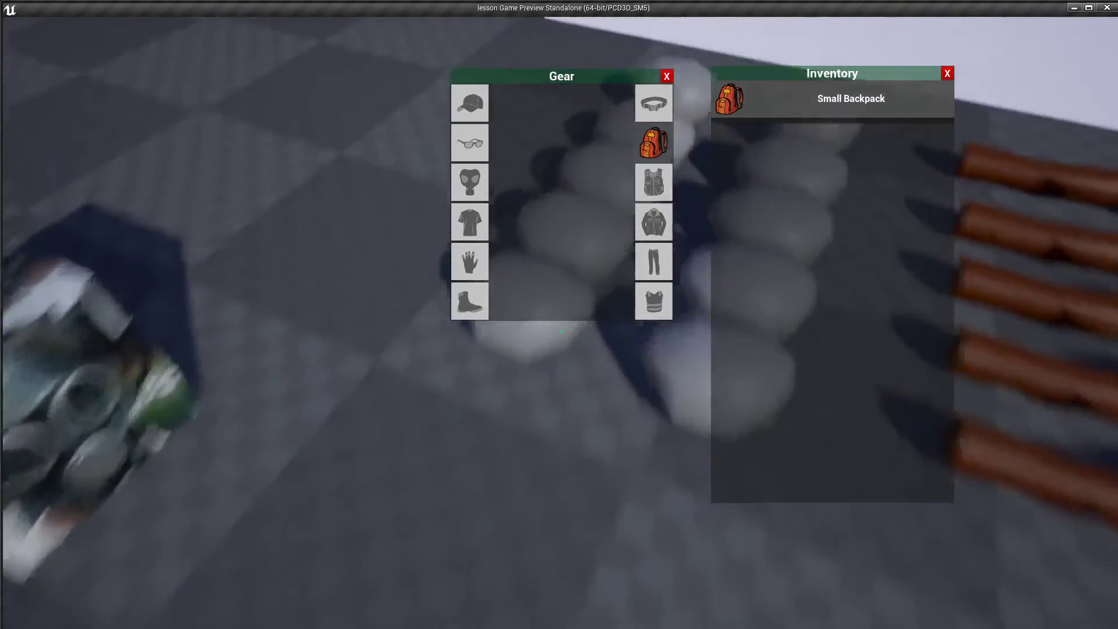
# Test item pickup with E, stop the game preview and save all modified assets
pyautogui.press('e')
pyautogui.press('e')
pyautogui.press('e')
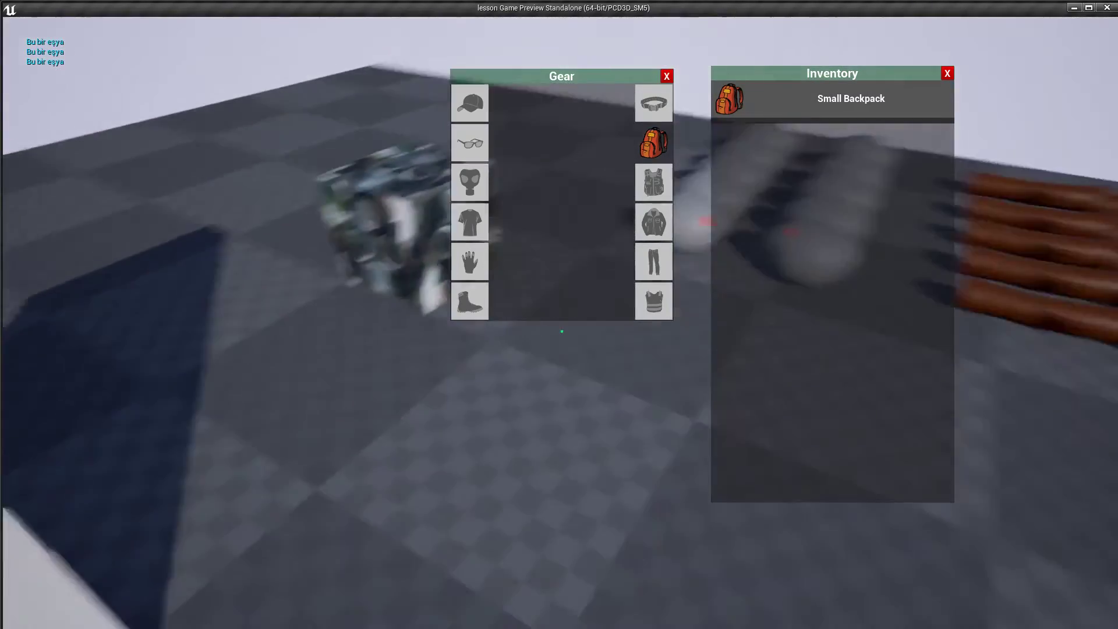
pyautogui.press('Escape')
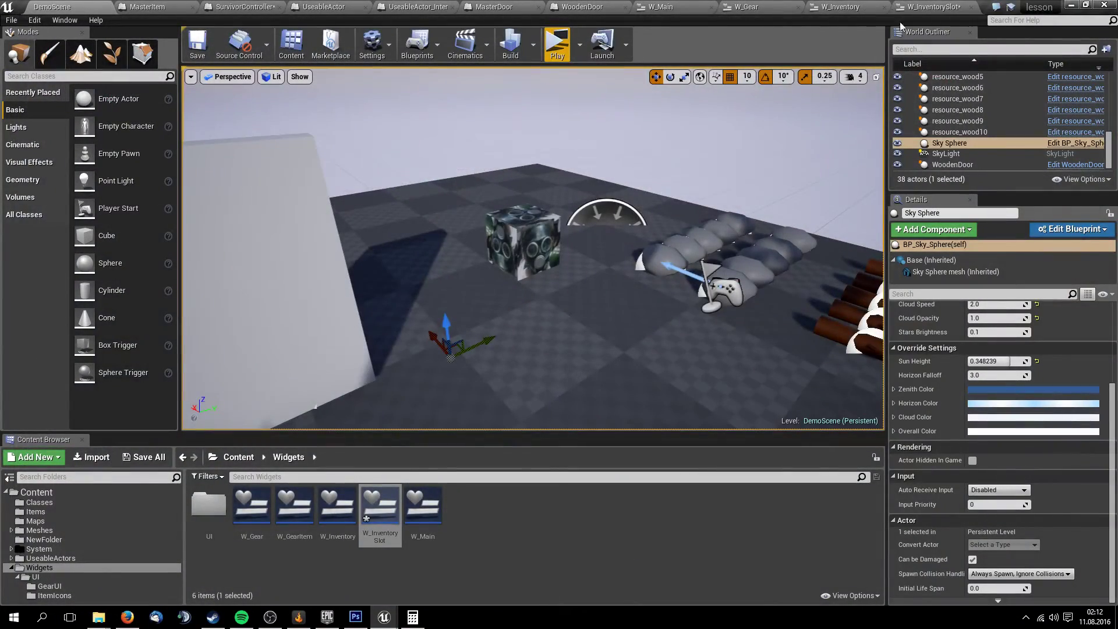
pyautogui.hotkey('ctrl', 'shift', 's')
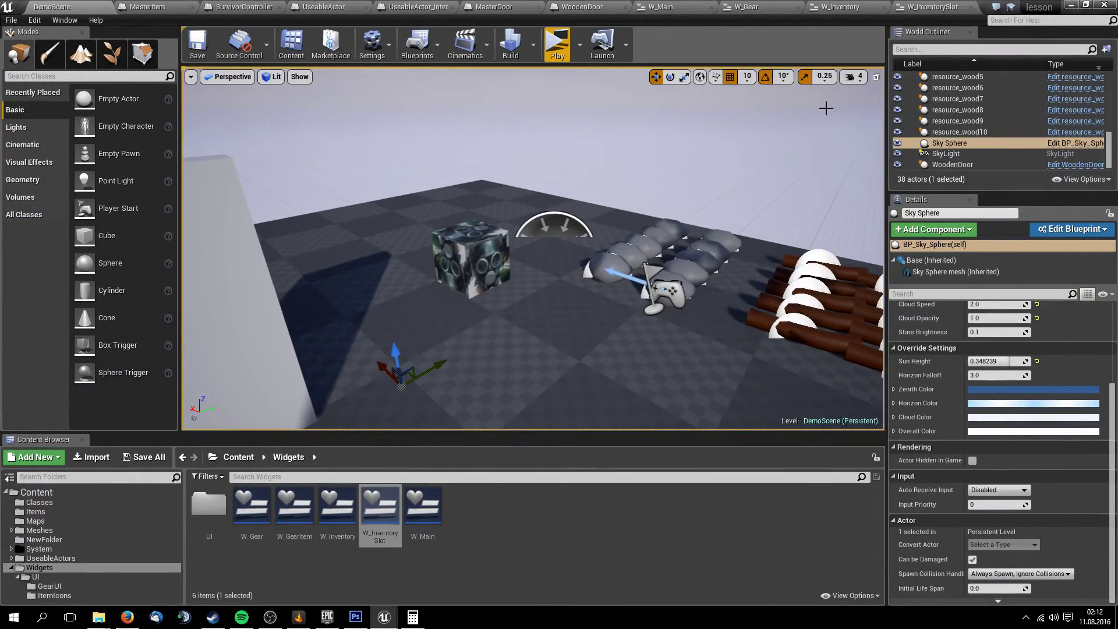
# Show the W_Inventory Event Graph centred on the Create W Inventory Slot Widget node
pyautogui.click(928, 6)
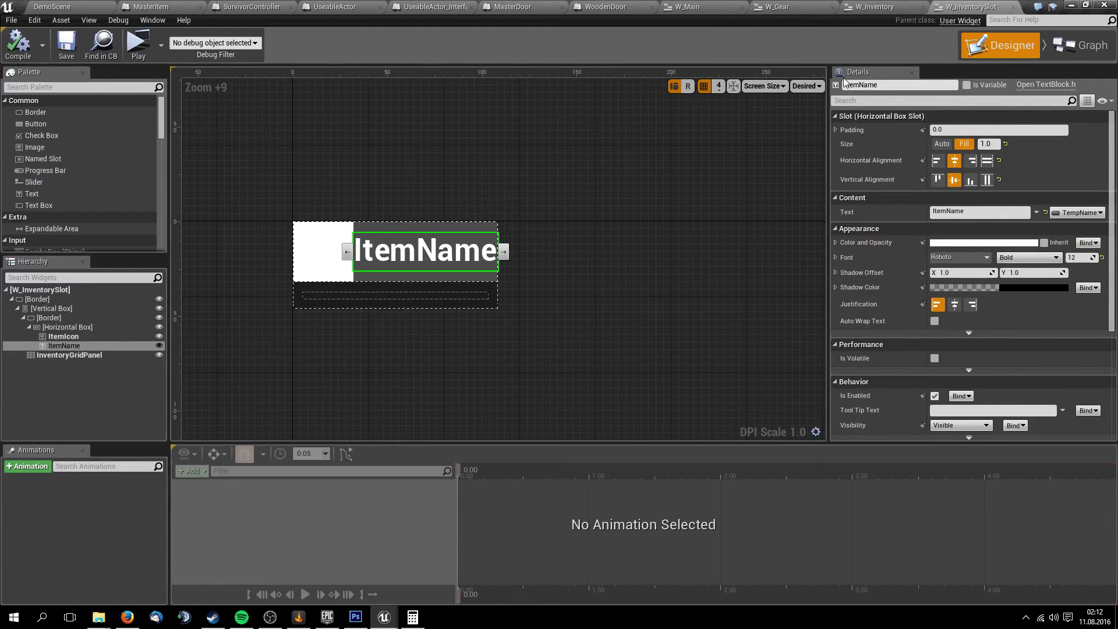
pyautogui.click(895, 5)
pyautogui.click(971, 7)
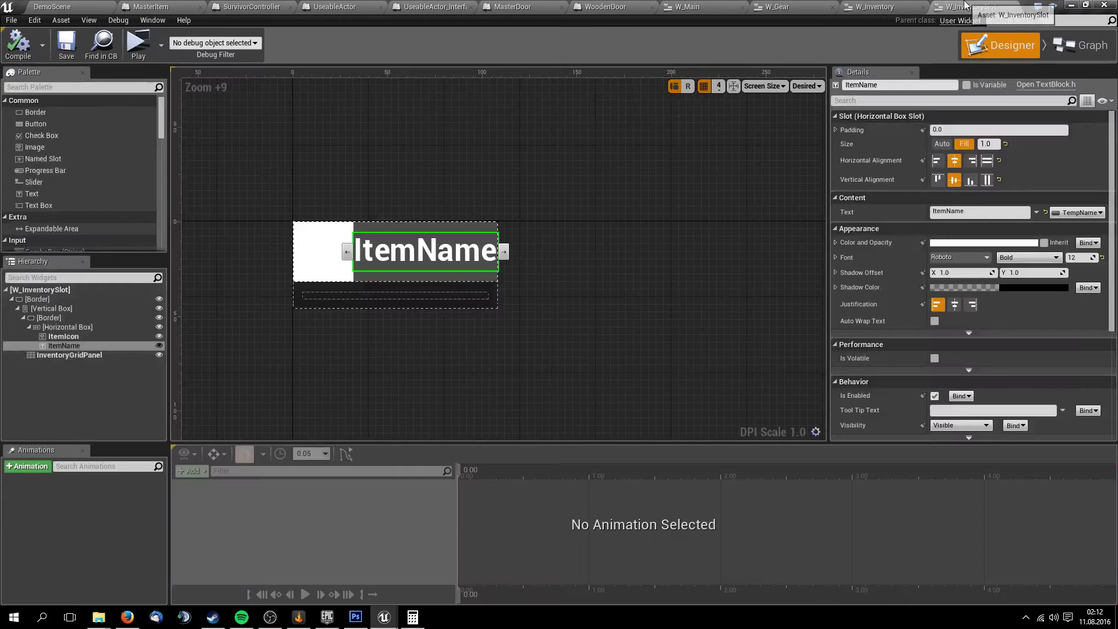
pyautogui.click(1077, 46)
pyautogui.click(875, 7)
pyautogui.moveTo(1077, 361)
pyautogui.mouseDown(button='right')
pyautogui.moveTo(614, 195)
pyautogui.moveTo(589, 309)
pyautogui.moveTo(354, 295)
pyautogui.mouseUp(button='right')
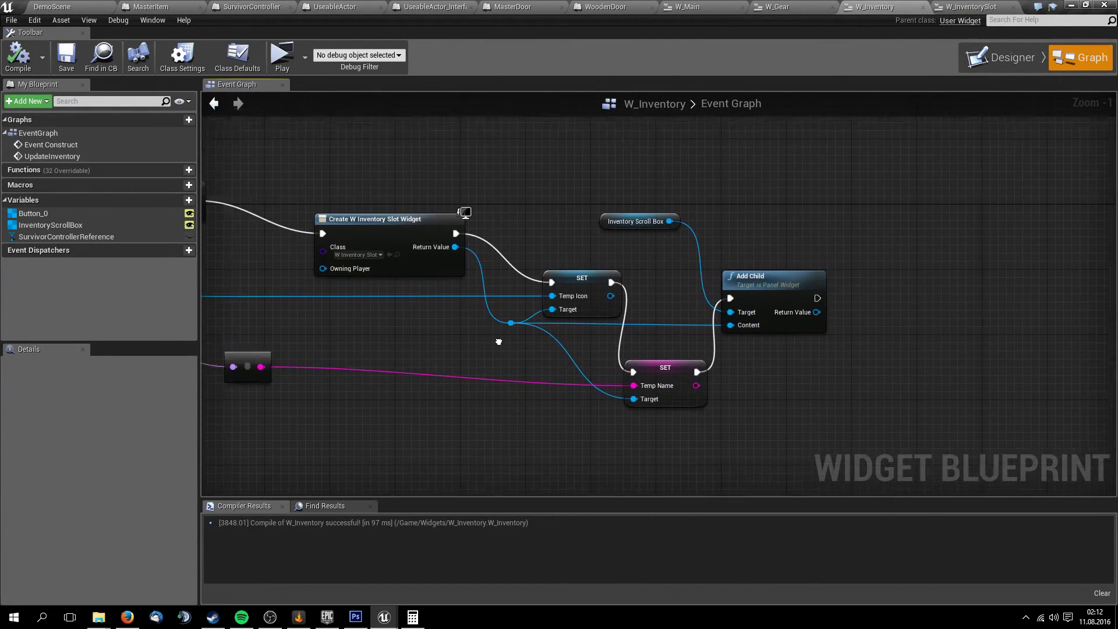
pyautogui.scroll(1, 444, 342)
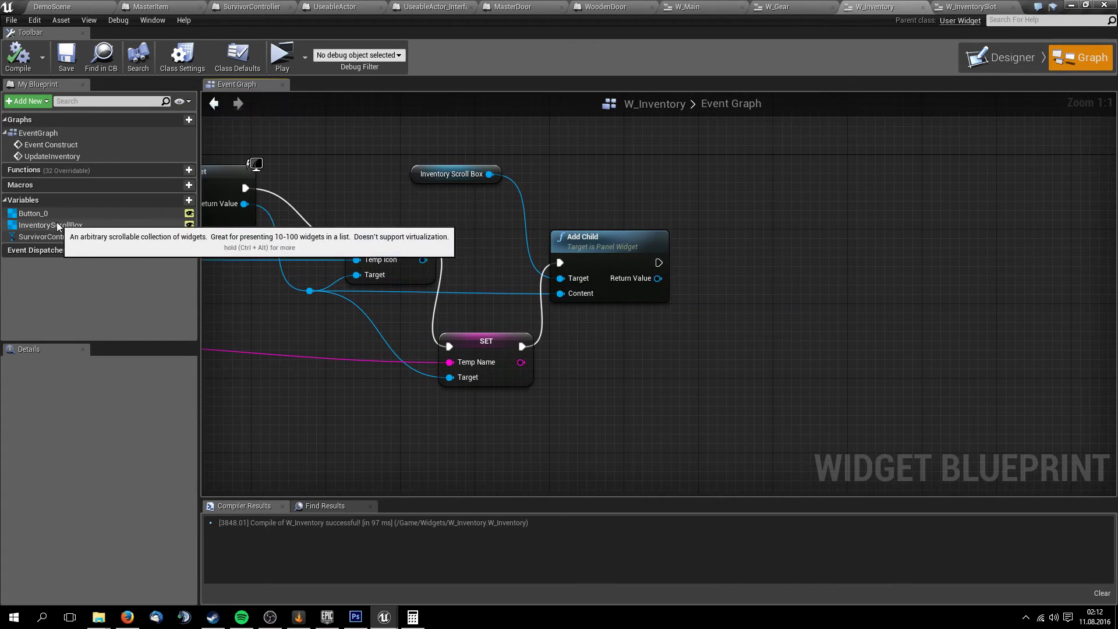
pyautogui.moveTo(558, 291); pyautogui.dragTo(720, 294, button='right')
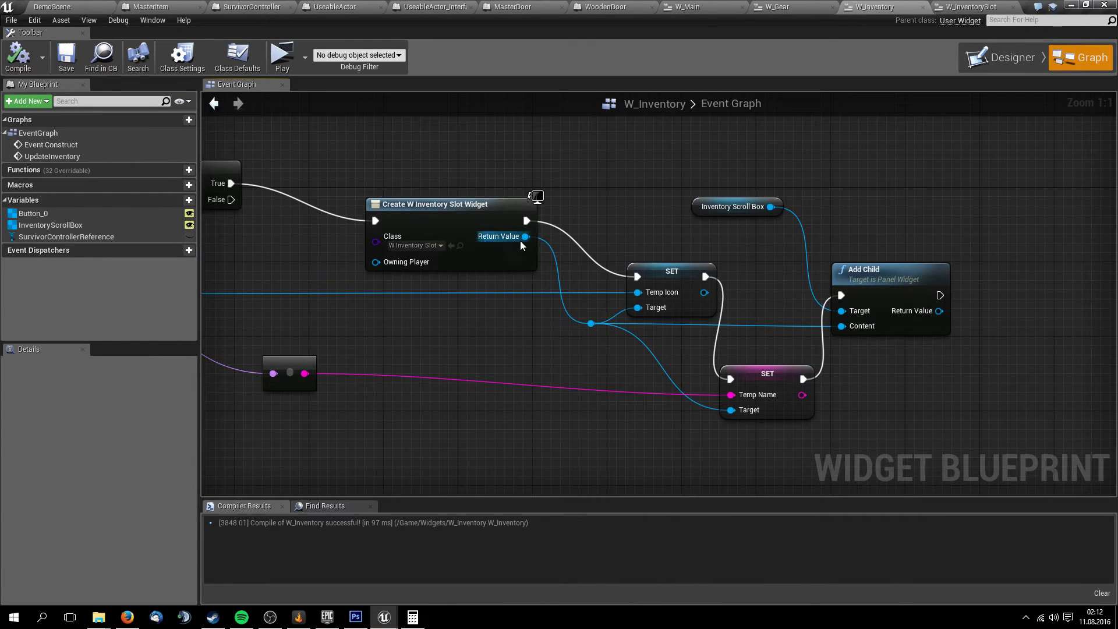
pyautogui.moveTo(524, 237); pyautogui.dragTo(986, 221)
# Add a Get InventoryGridPanel node fed from the slot widget knot, placed below Add Child
pyautogui.write('panel')
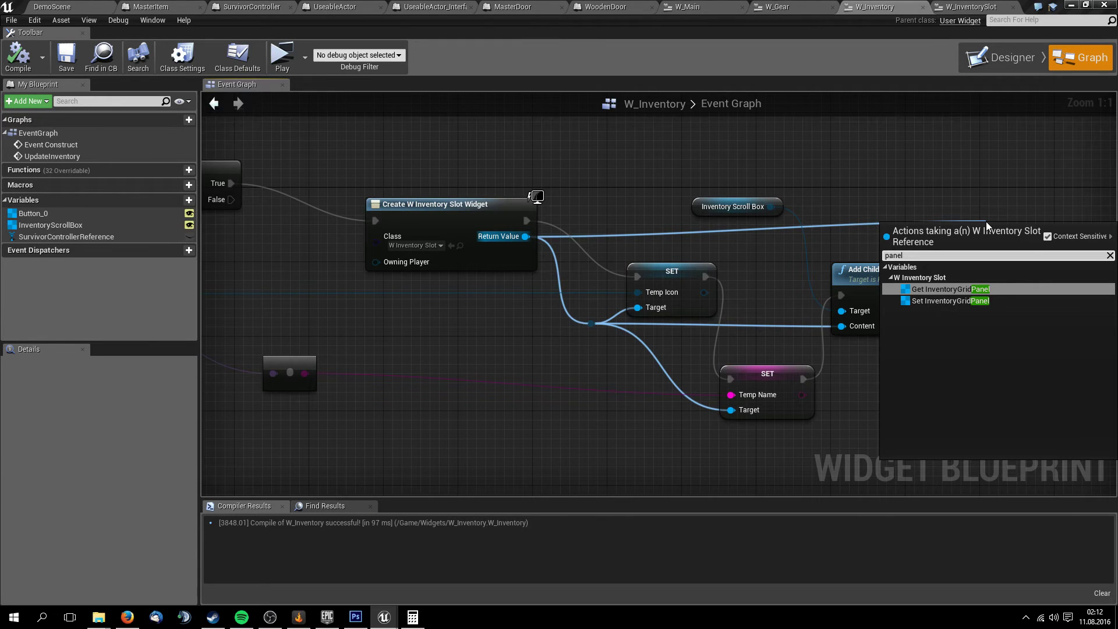
pyautogui.press('Return')
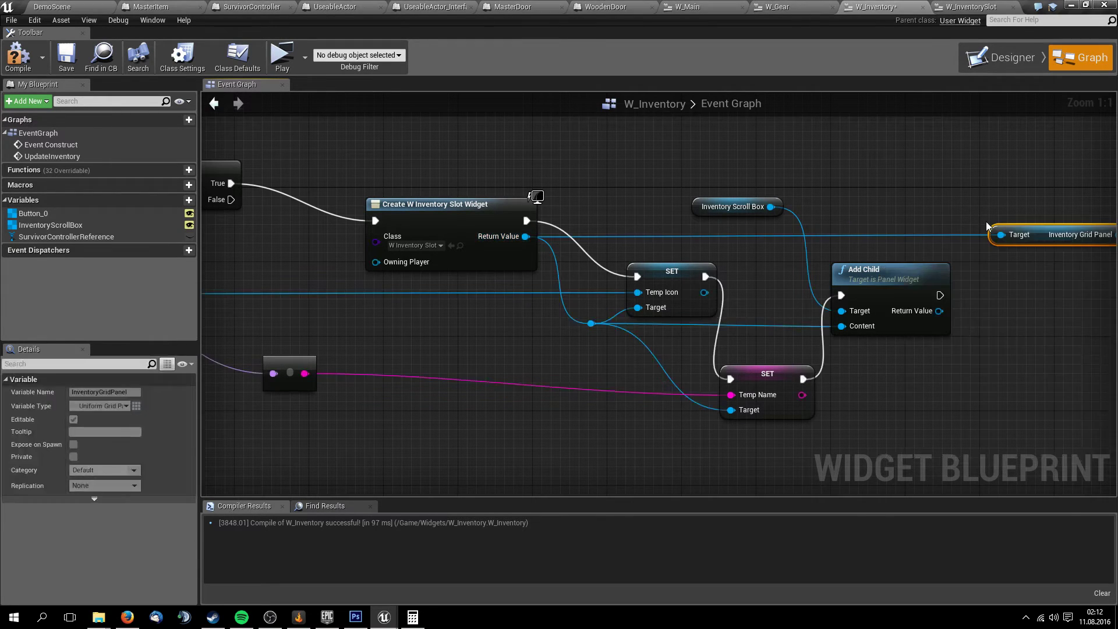
pyautogui.moveTo(986, 226); pyautogui.dragTo(613, 247, button='right')
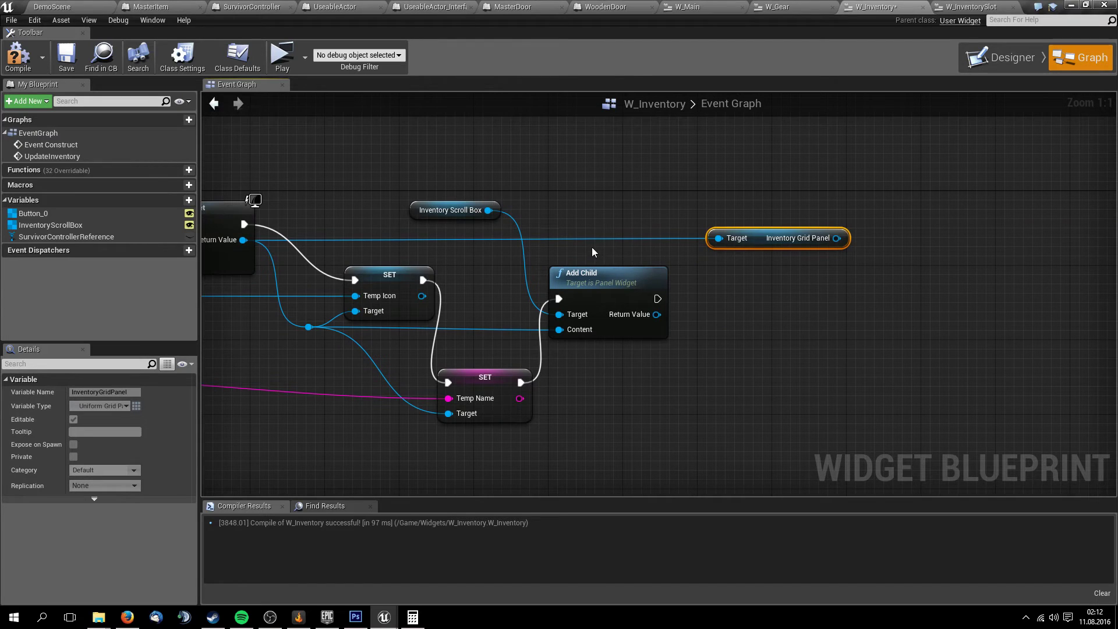
pyautogui.moveTo(719, 238); pyautogui.dragTo(309, 327)
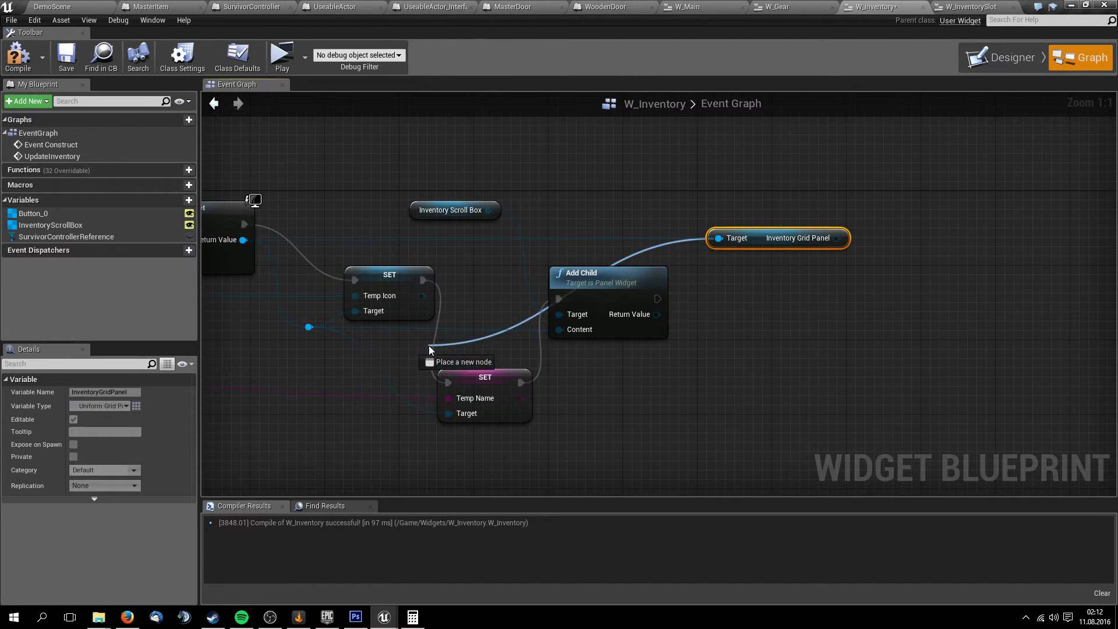
pyautogui.moveTo(749, 239); pyautogui.dragTo(721, 379)
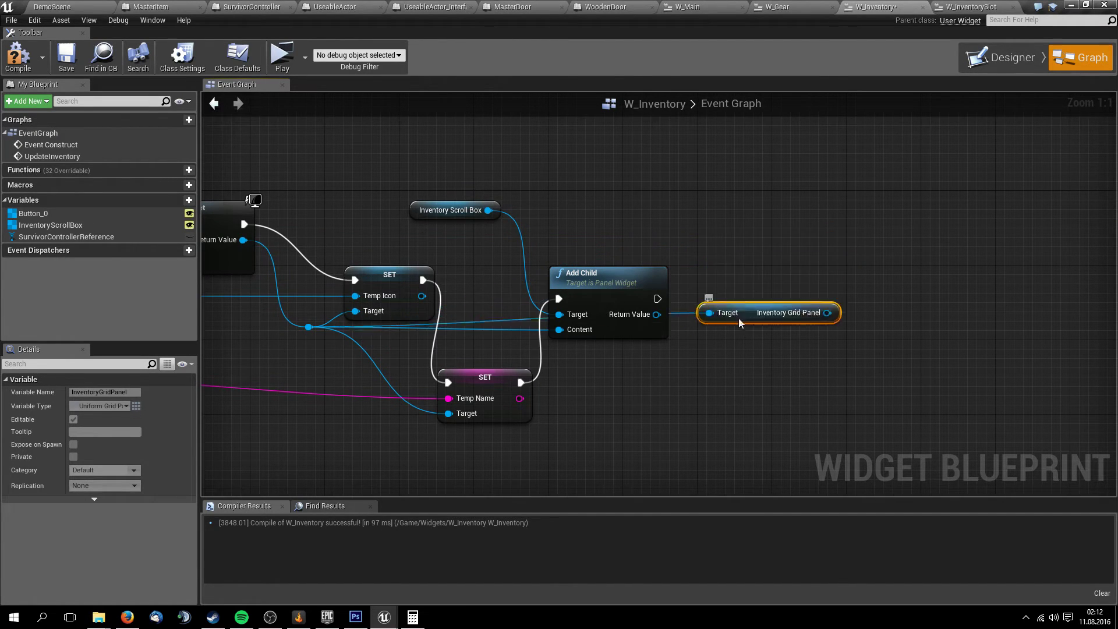
pyautogui.moveTo(767, 325); pyautogui.dragTo(561, 287, button='right')
pyautogui.click(590, 291)
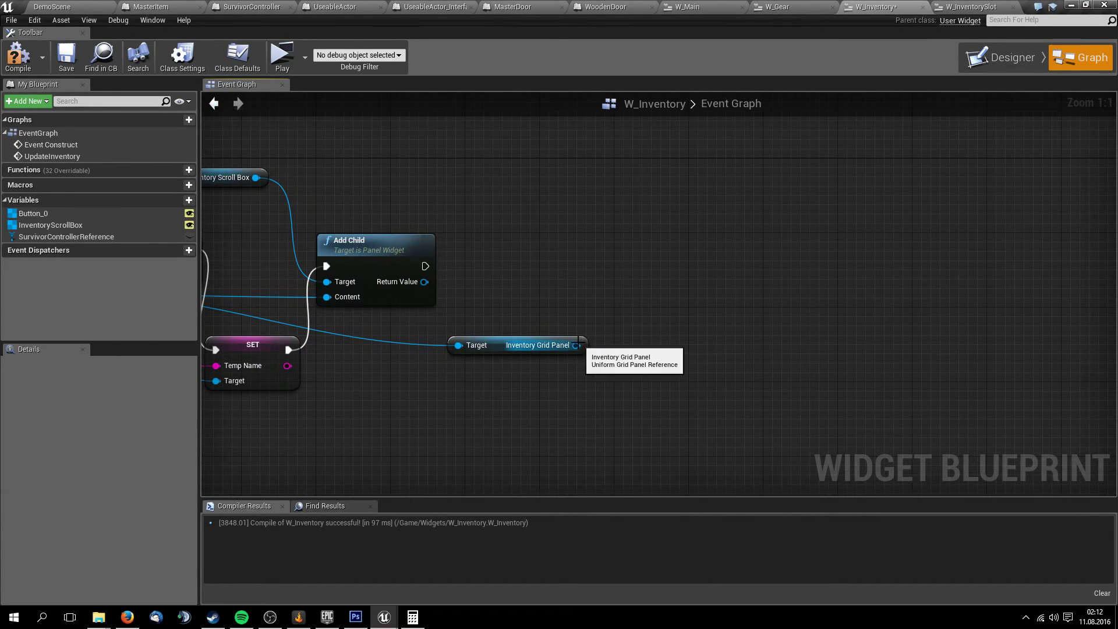
# Place a ForLoop node on Add Child's execution output and position it in view
pyautogui.moveTo(425, 266); pyautogui.dragTo(626, 258)
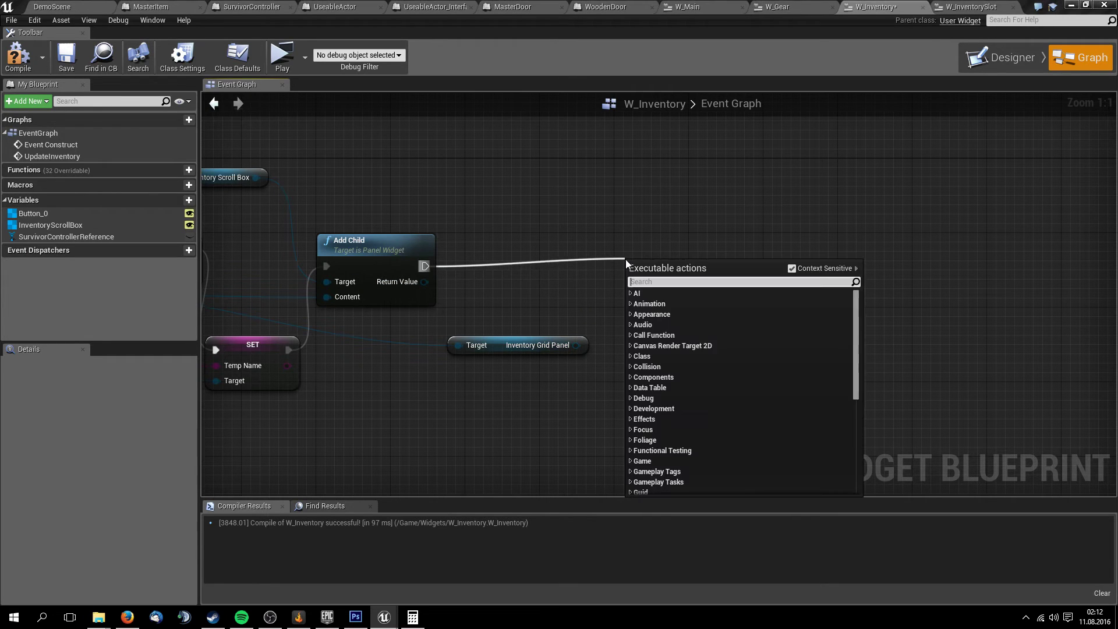
pyautogui.write('for')
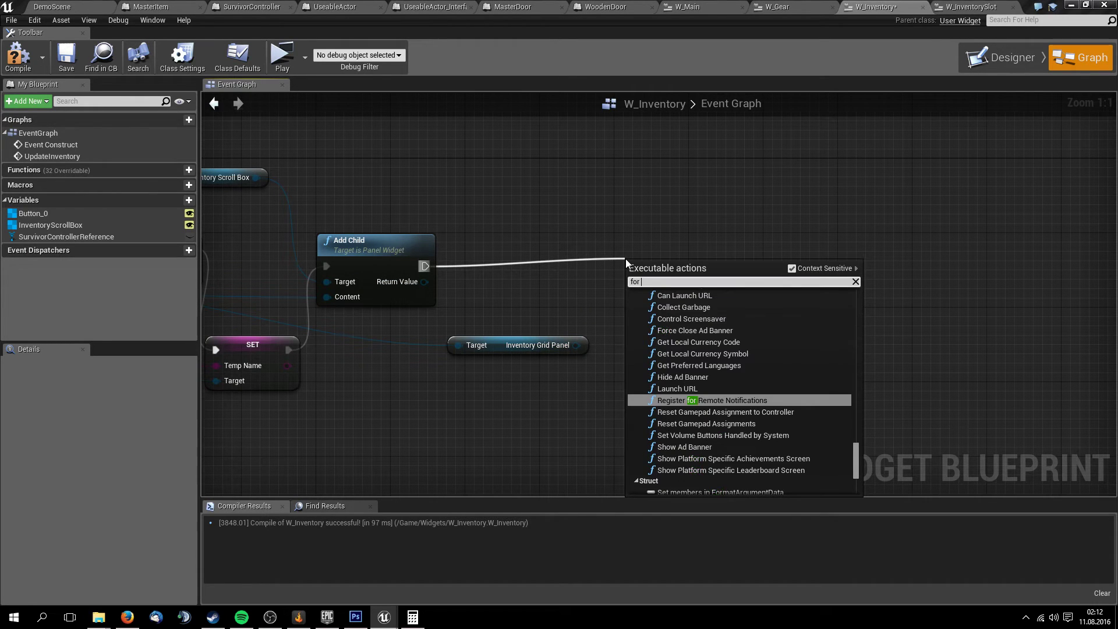
pyautogui.write(' eac')
pyautogui.press('BackSpace')
pyautogui.press('BackSpace')
pyautogui.press('BackSpace')
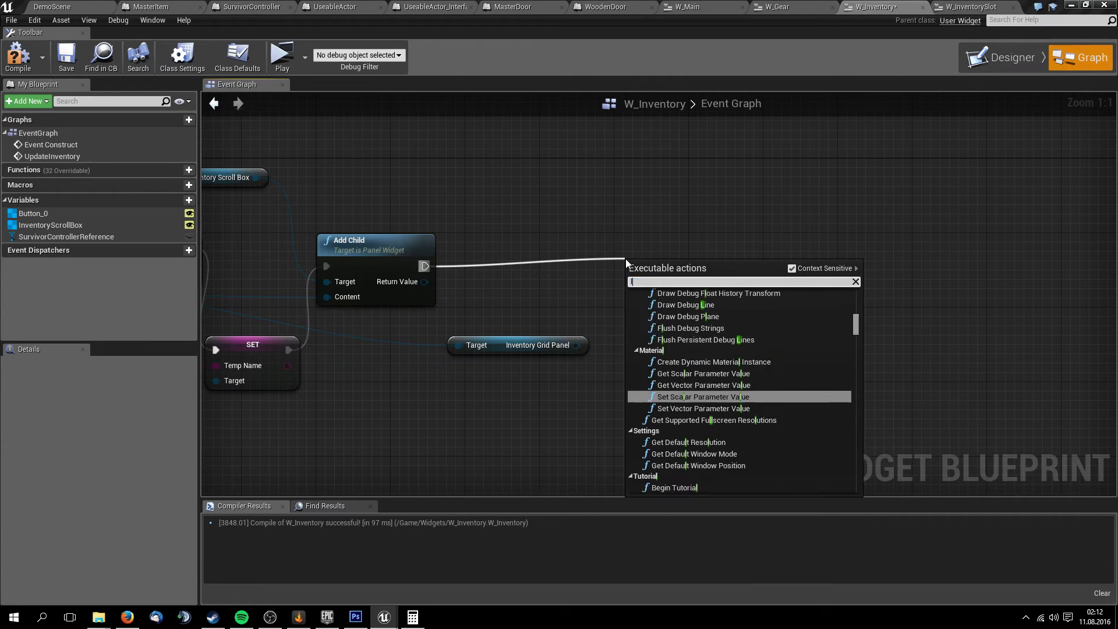
pyautogui.write('loop')
pyautogui.press('Down')
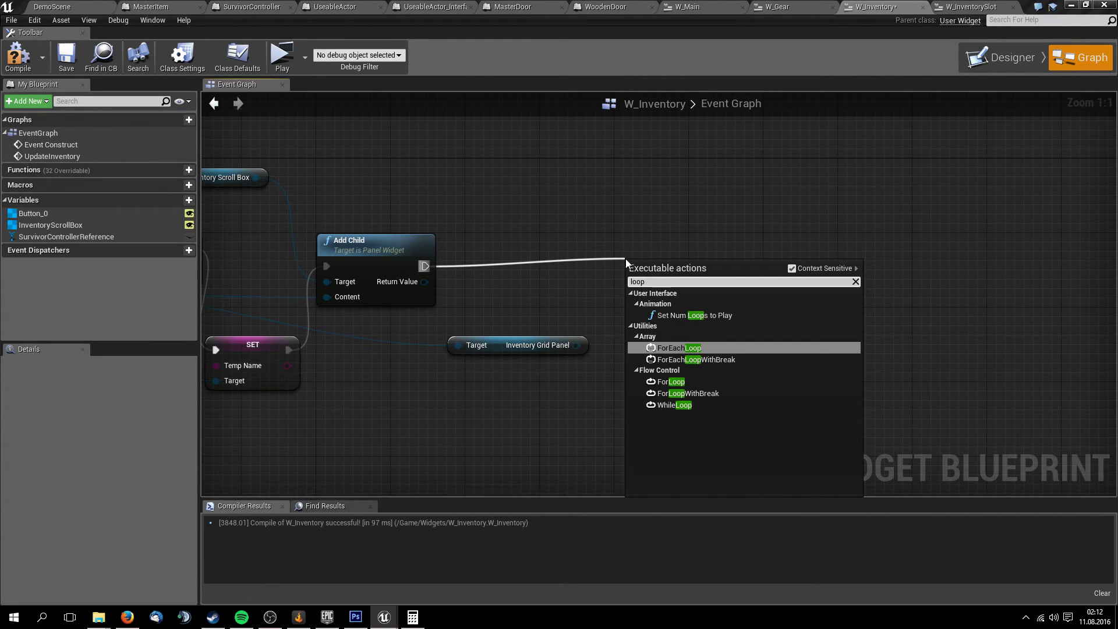
pyautogui.press('Down')
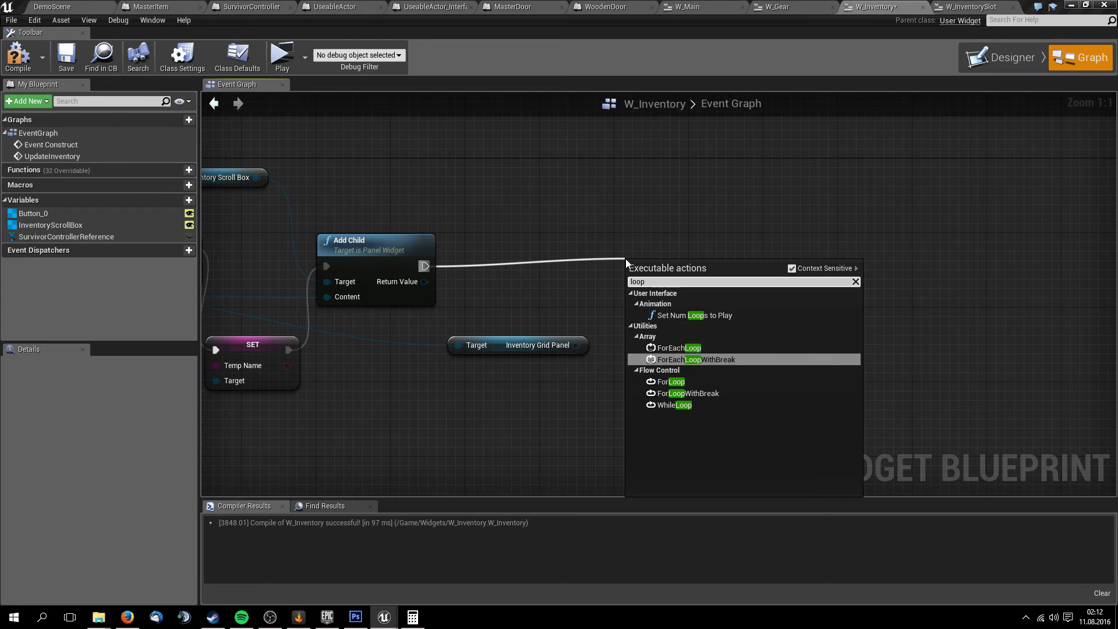
pyautogui.press('Down')
pyautogui.press('Down')
pyautogui.press('Up')
pyautogui.press('Return')
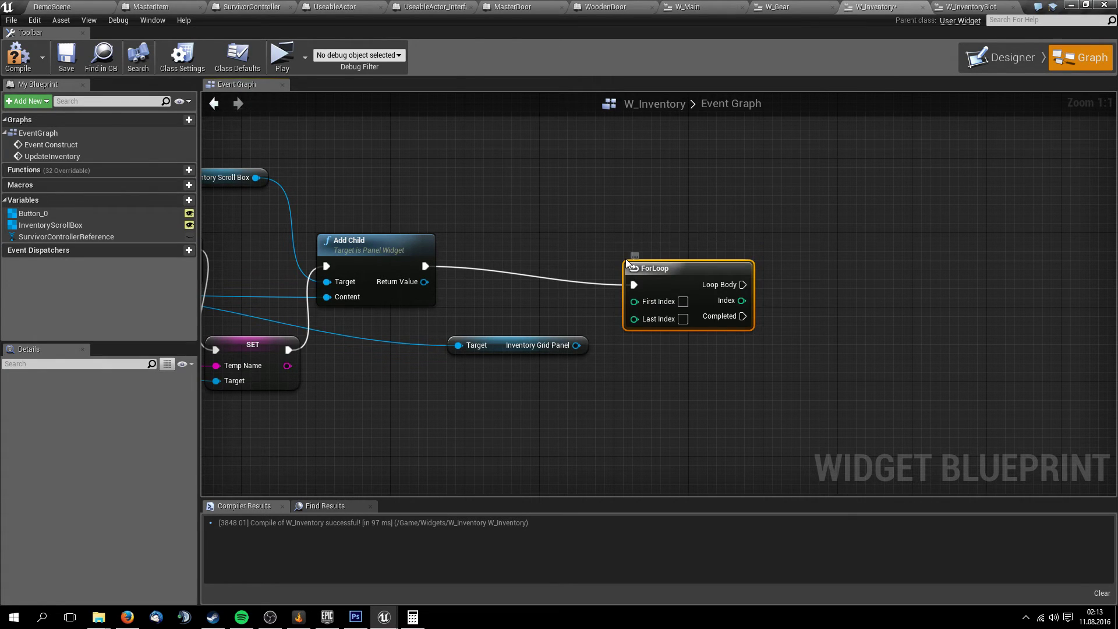
pyautogui.moveTo(653, 262); pyautogui.dragTo(644, 235)
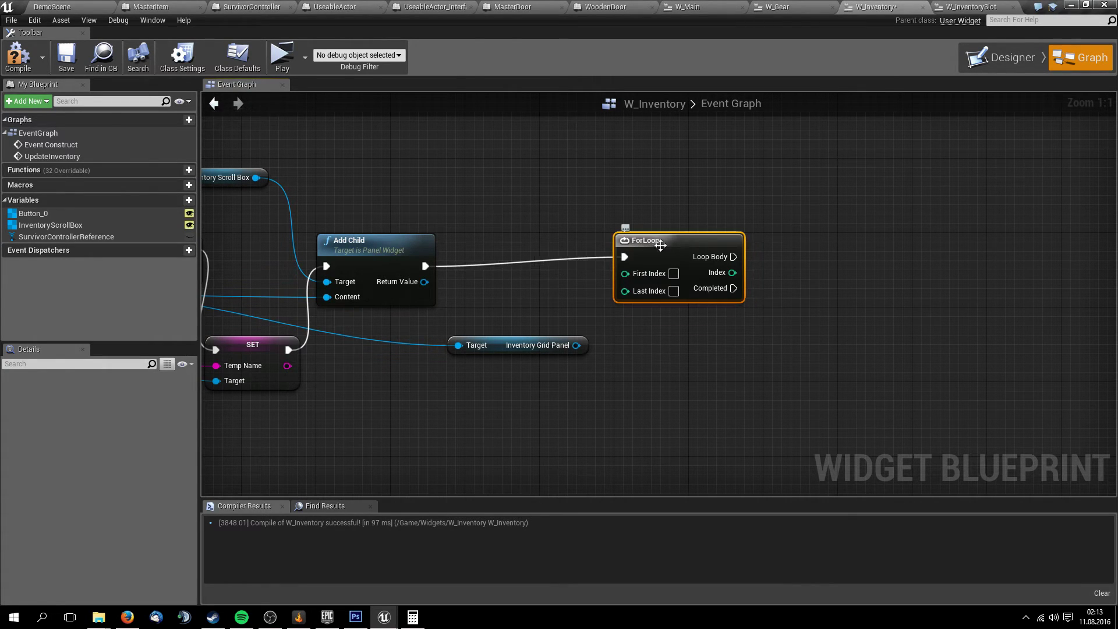
pyautogui.moveTo(635, 297); pyautogui.dragTo(527, 292, button='right')
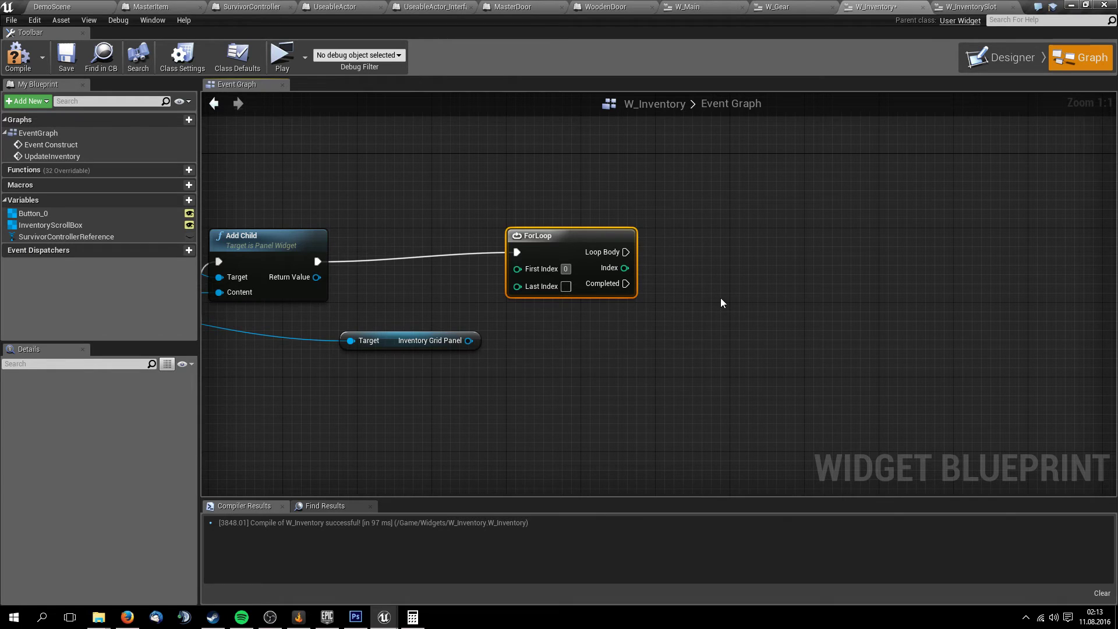
pyautogui.moveTo(503, 305); pyautogui.dragTo(885, 285, button='right')
pyautogui.click(599, 313)
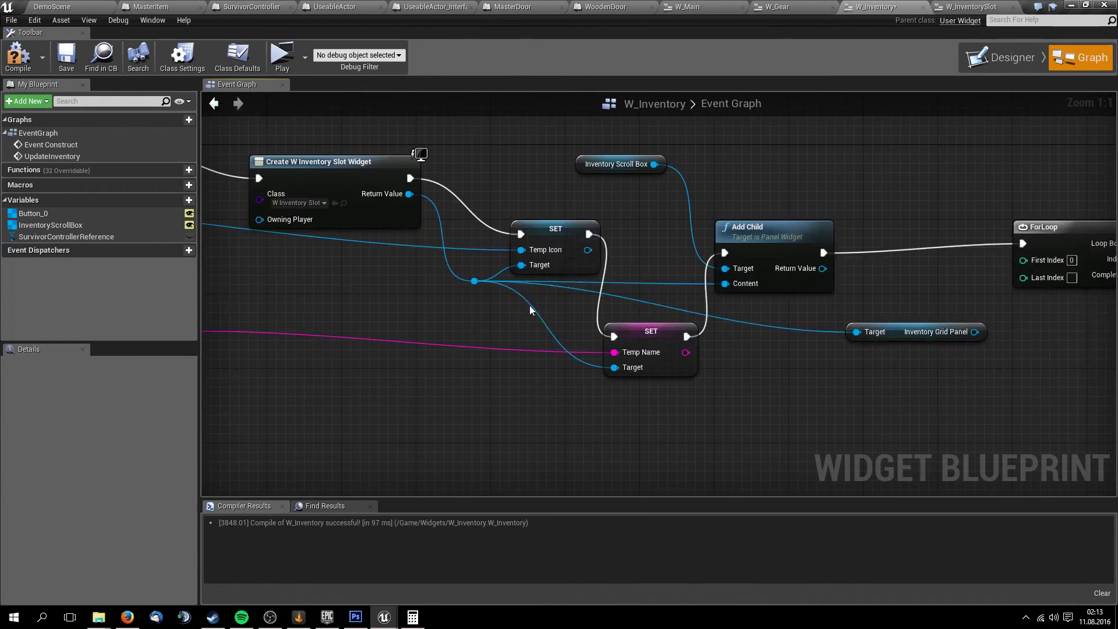
# Add an integer minus integer node beside the item information pins
pyautogui.moveTo(339, 279); pyautogui.dragTo(532, 320, button='right')
pyautogui.moveTo(524, 229); pyautogui.dragTo(647, 306, button='right')
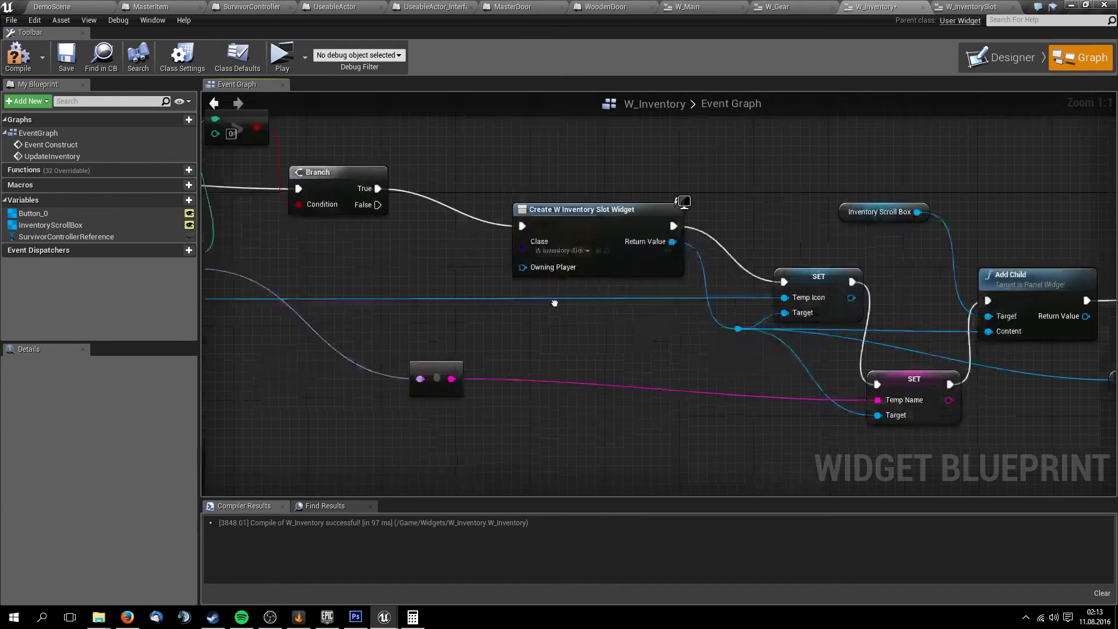
pyautogui.moveTo(433, 298); pyautogui.dragTo(479, 341, button='right')
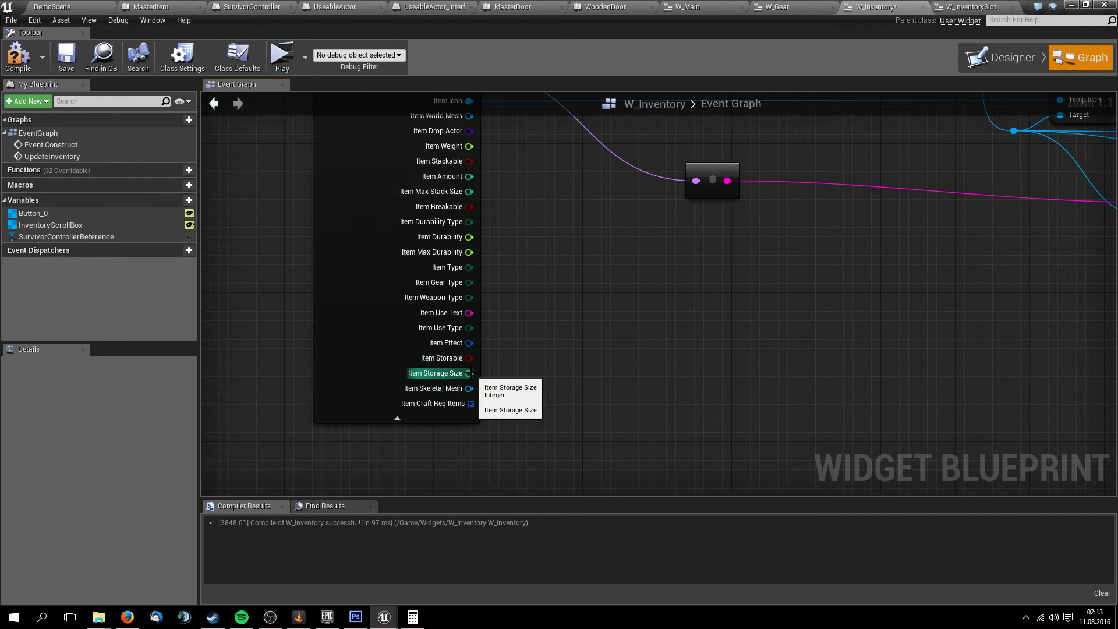
pyautogui.moveTo(471, 374); pyautogui.dragTo(690, 370)
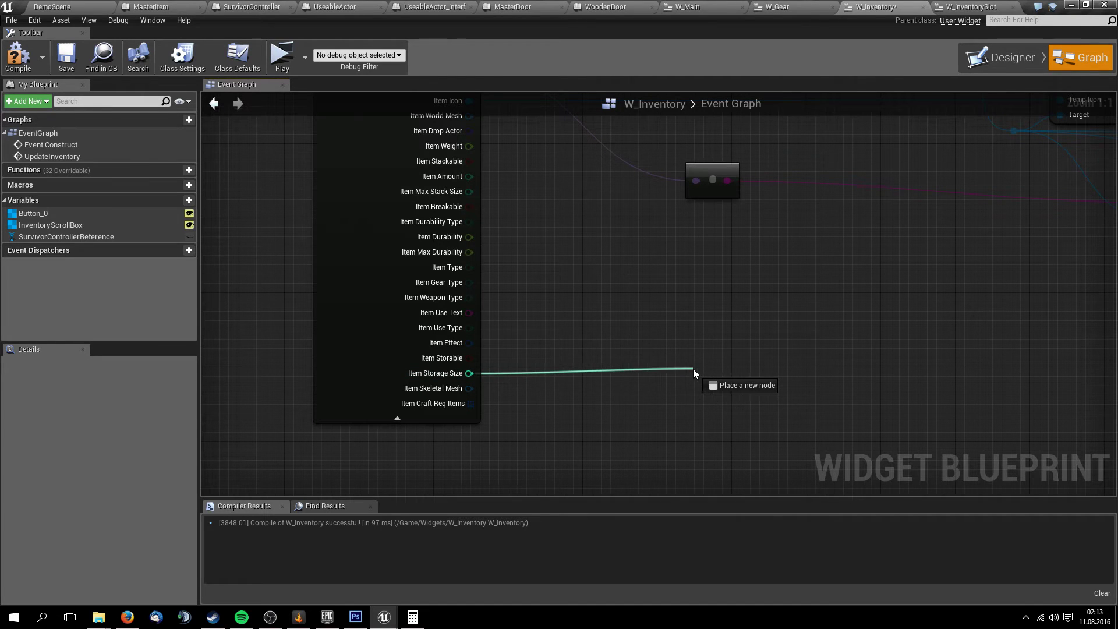
pyautogui.moveTo(690, 369)
pyautogui.mouseDown()
pyautogui.moveTo(470, 374)
pyautogui.moveTo(691, 296)
pyautogui.mouseUp()
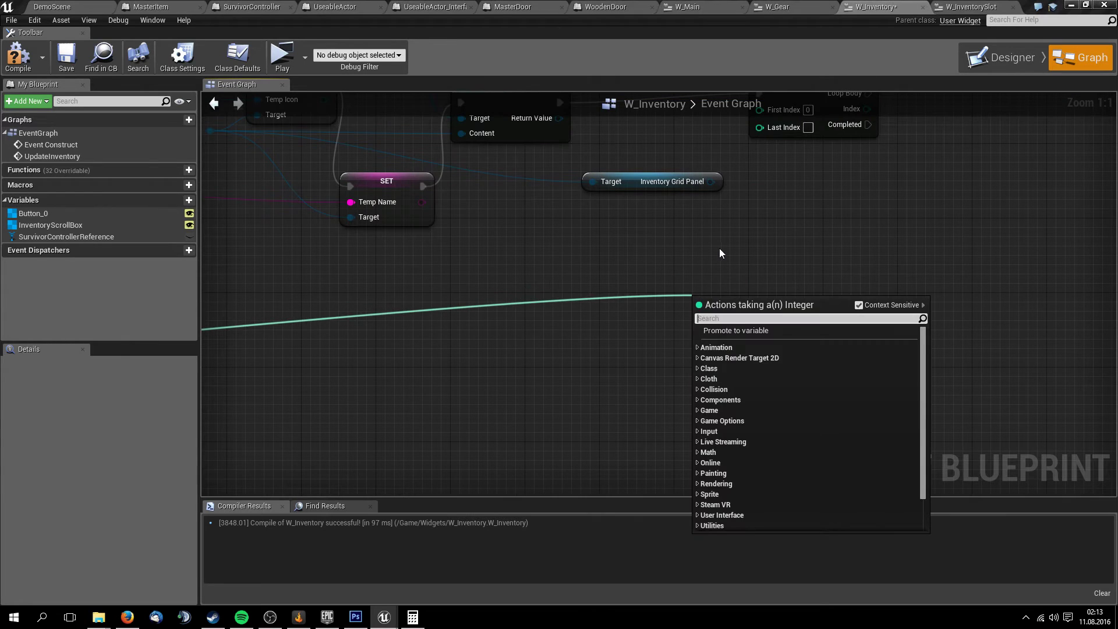
pyautogui.write('-')
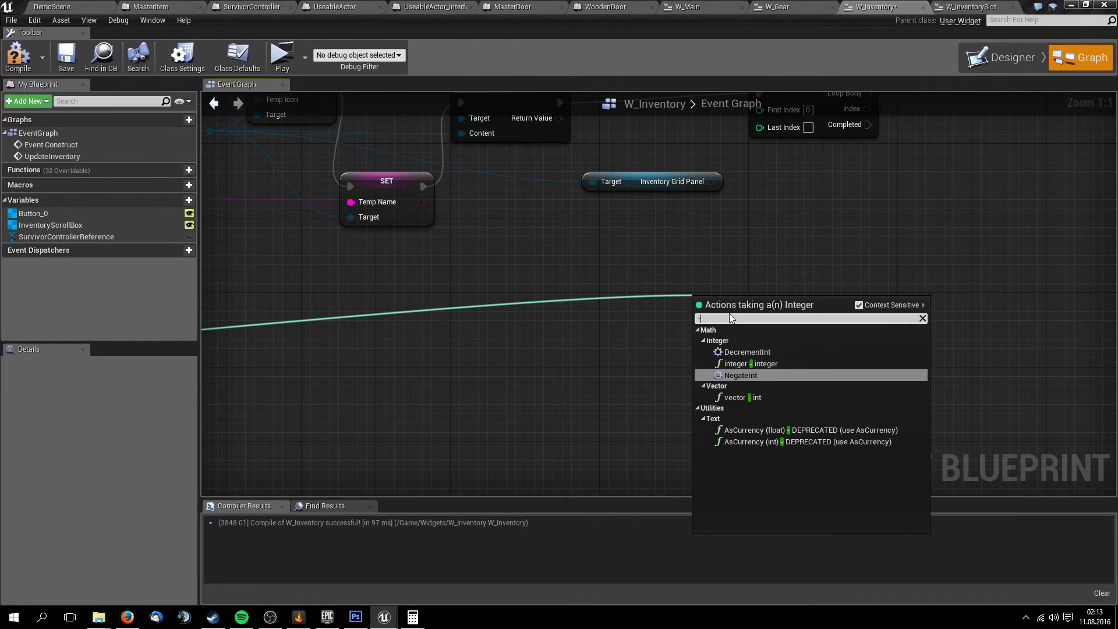
pyautogui.press('Down')
pyautogui.press('Up')
pyautogui.press('Up')
pyautogui.press('Return')
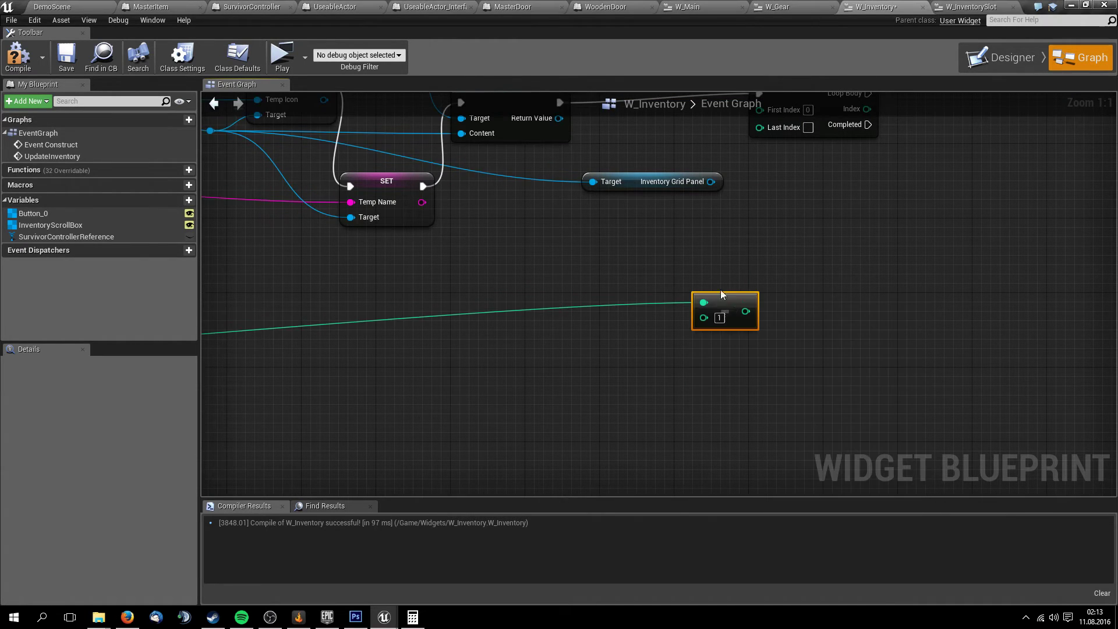
# Wire the integer subtract node's output into the ForLoop's Last Index
pyautogui.moveTo(729, 313); pyautogui.dragTo(628, 447, button='right')
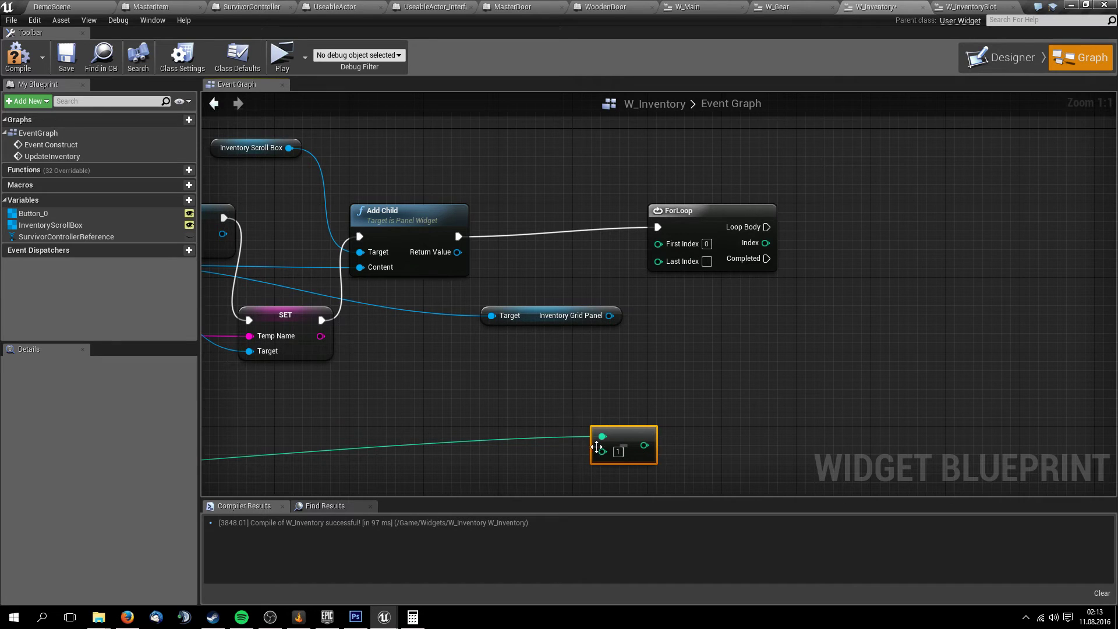
pyautogui.moveTo(493, 435); pyautogui.dragTo(571, 396, button='right')
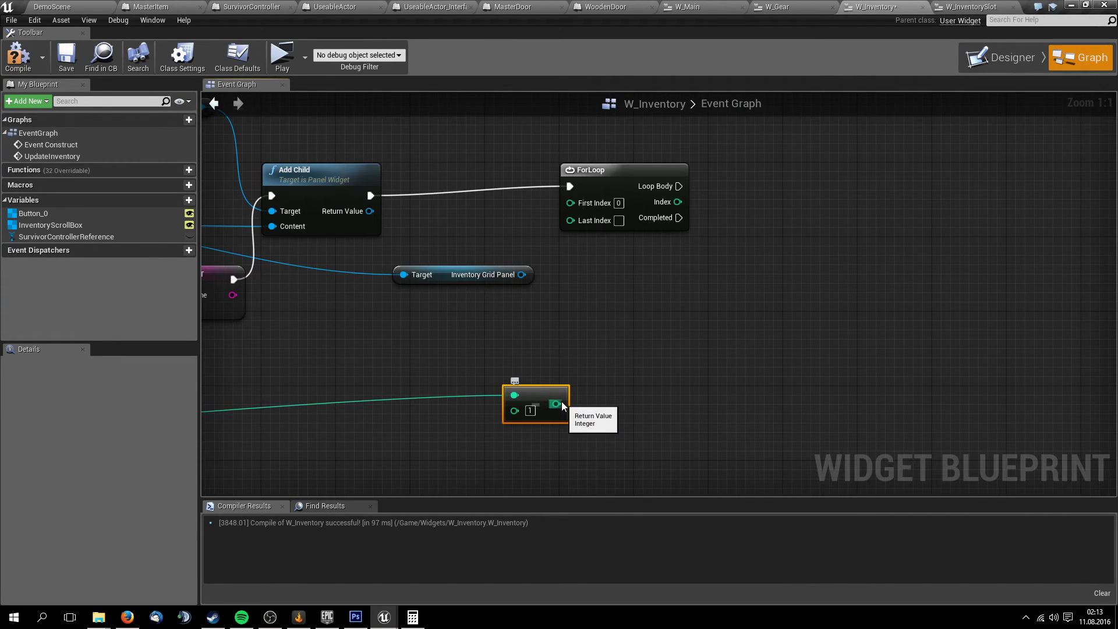
pyautogui.moveTo(556, 405); pyautogui.dragTo(609, 352)
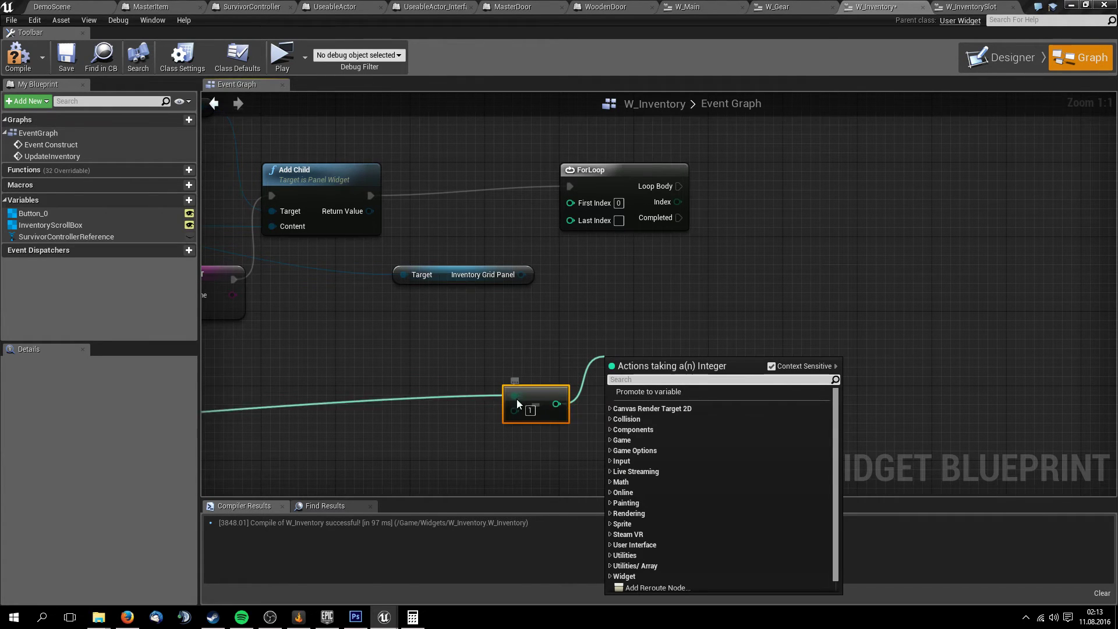
pyautogui.moveTo(556, 404); pyautogui.dragTo(588, 220)
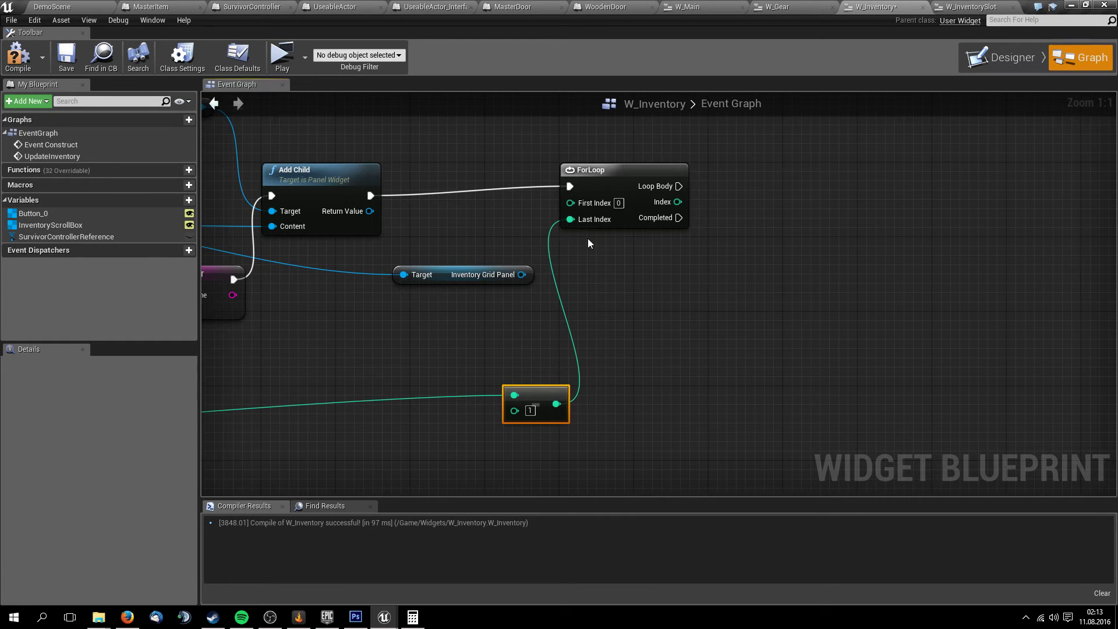
pyautogui.moveTo(606, 224); pyautogui.dragTo(590, 262, button='right')
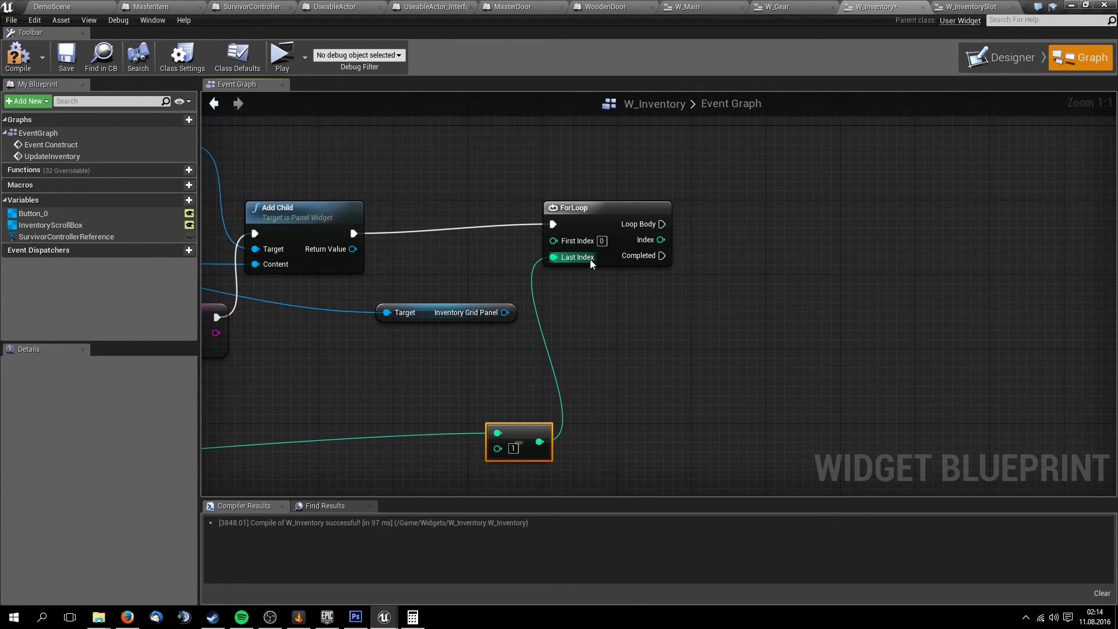
pyautogui.moveTo(628, 302); pyautogui.dragTo(591, 268, button='right')
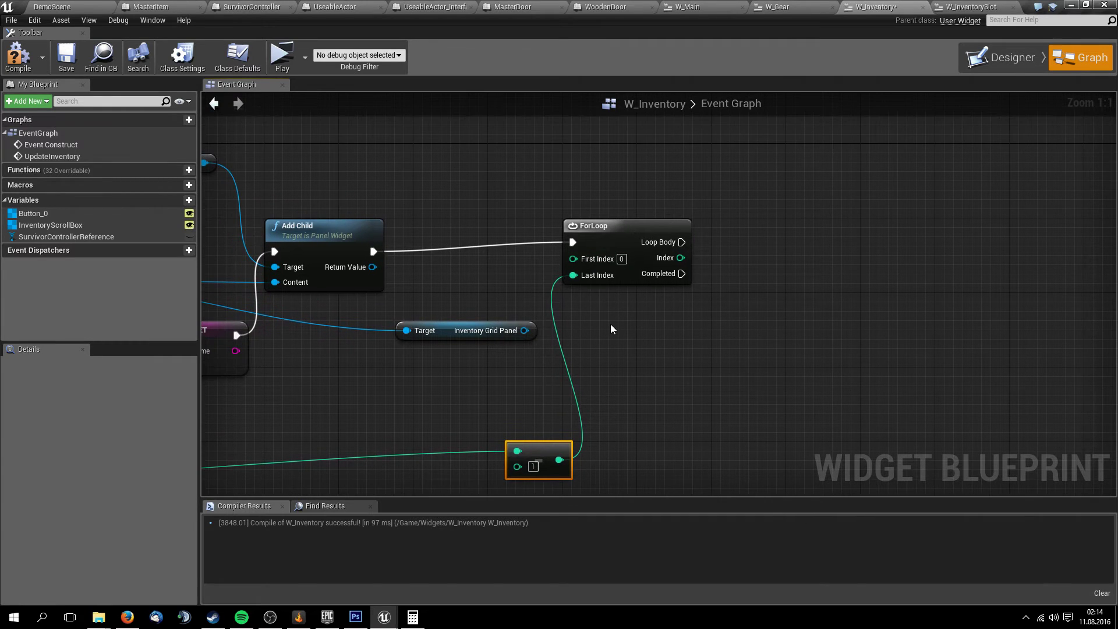
pyautogui.moveTo(611, 325); pyautogui.dragTo(602, 272, button='right')
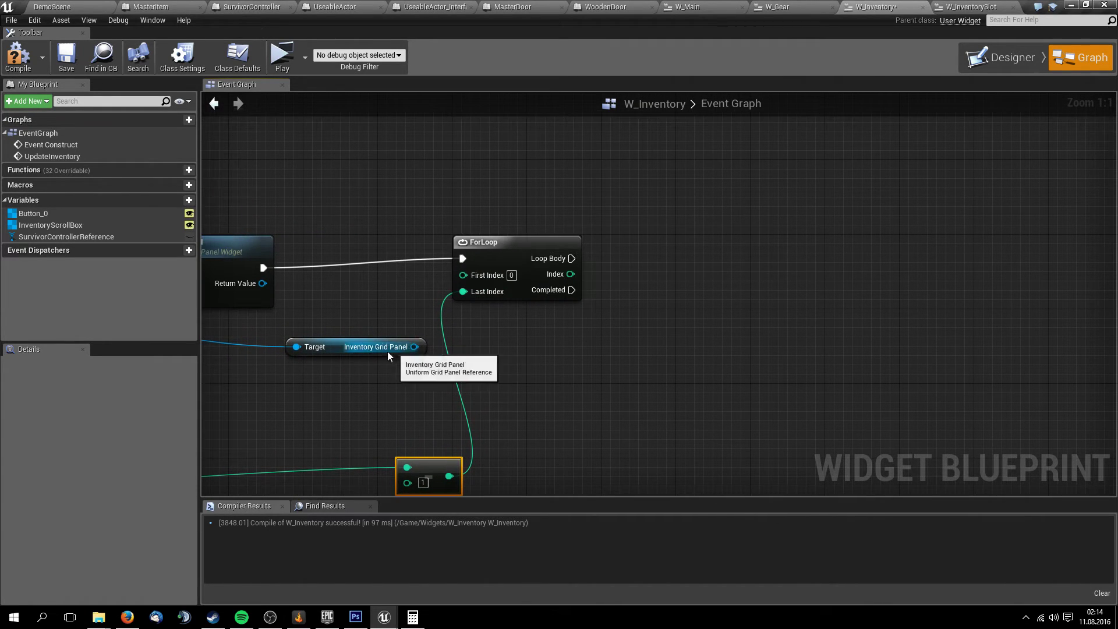
# Inspect W_InventorySlot's InventoryGridPanel in the Designer, then return to the DemoScene level
pyautogui.click(956, 9)
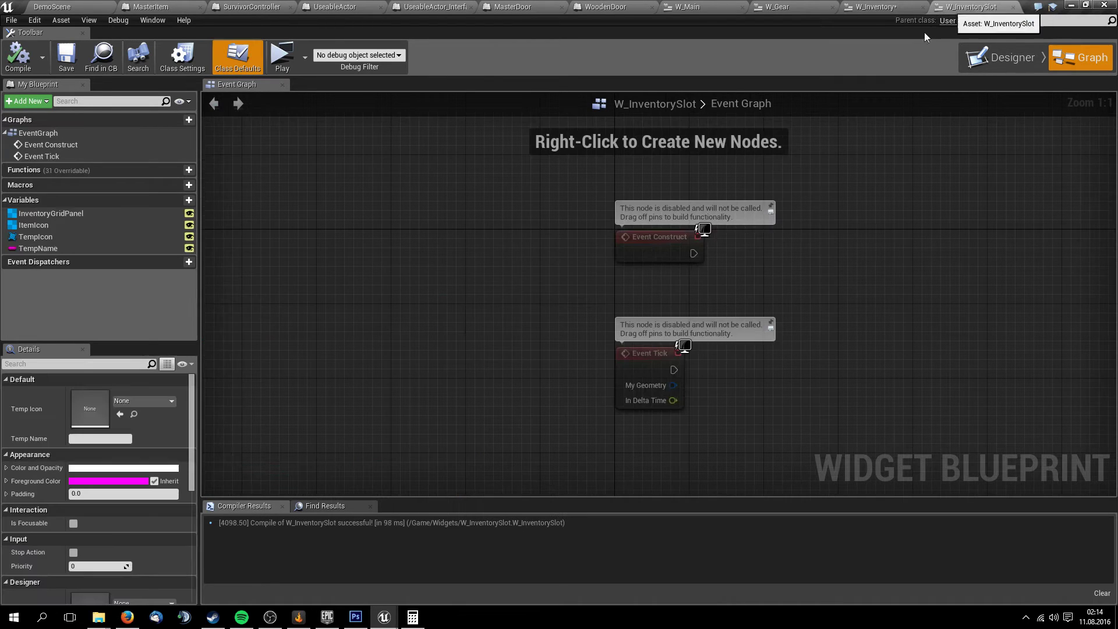
pyautogui.click(1001, 56)
pyautogui.scroll(7, 574, 270)
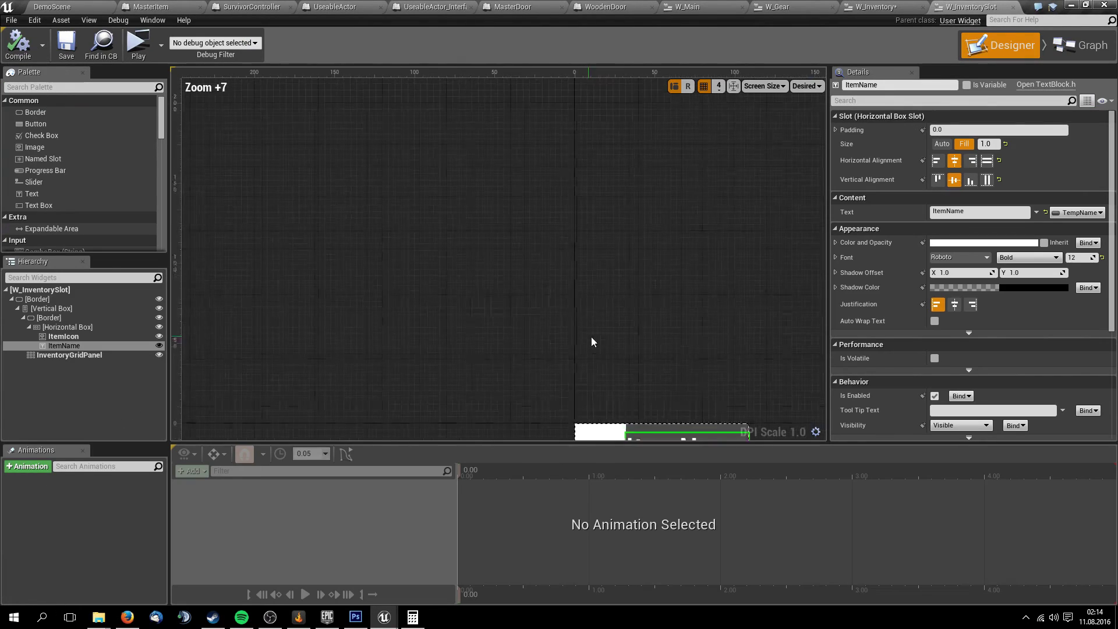
pyautogui.click(544, 299)
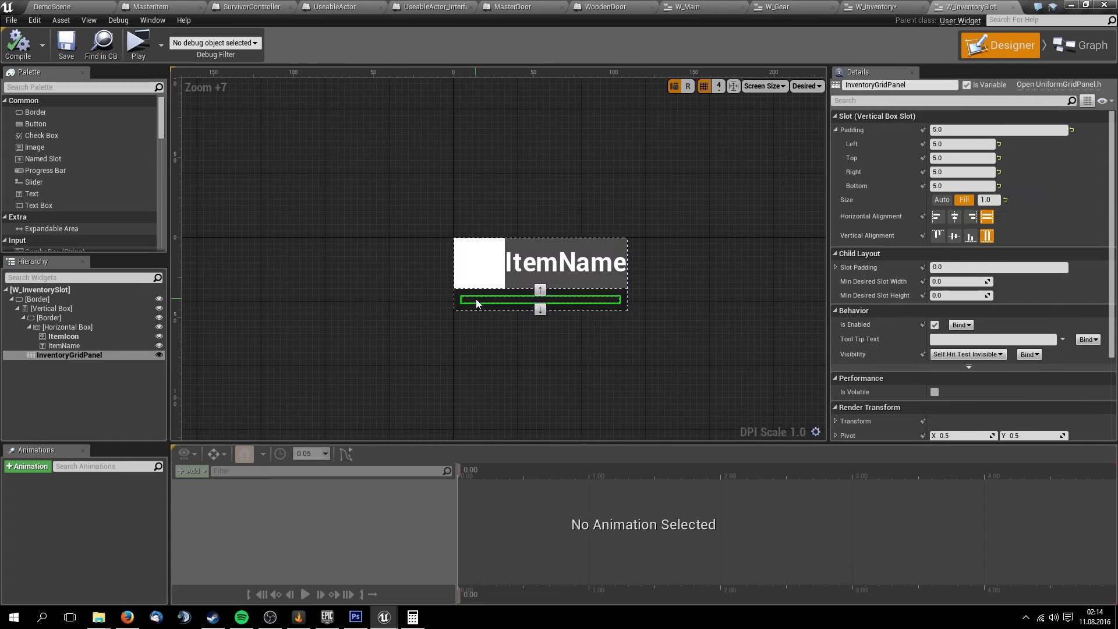
pyautogui.click(1089, 47)
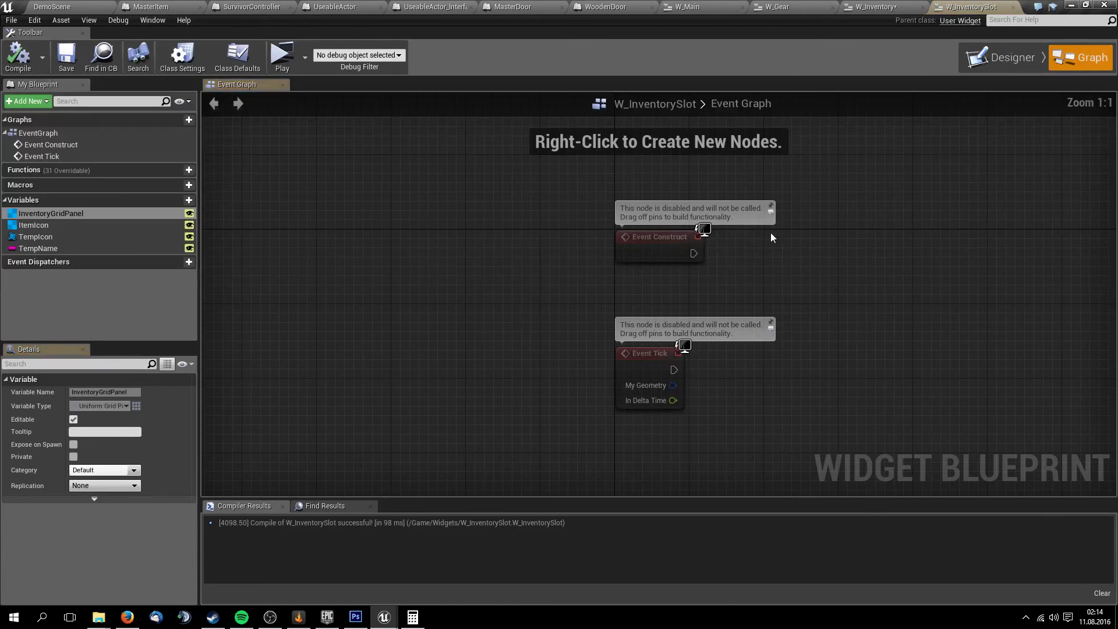
pyautogui.moveTo(770, 232)
pyautogui.mouseDown(button='right')
pyautogui.moveTo(474, 199)
pyautogui.moveTo(494, 212)
pyautogui.mouseUp(button='right')
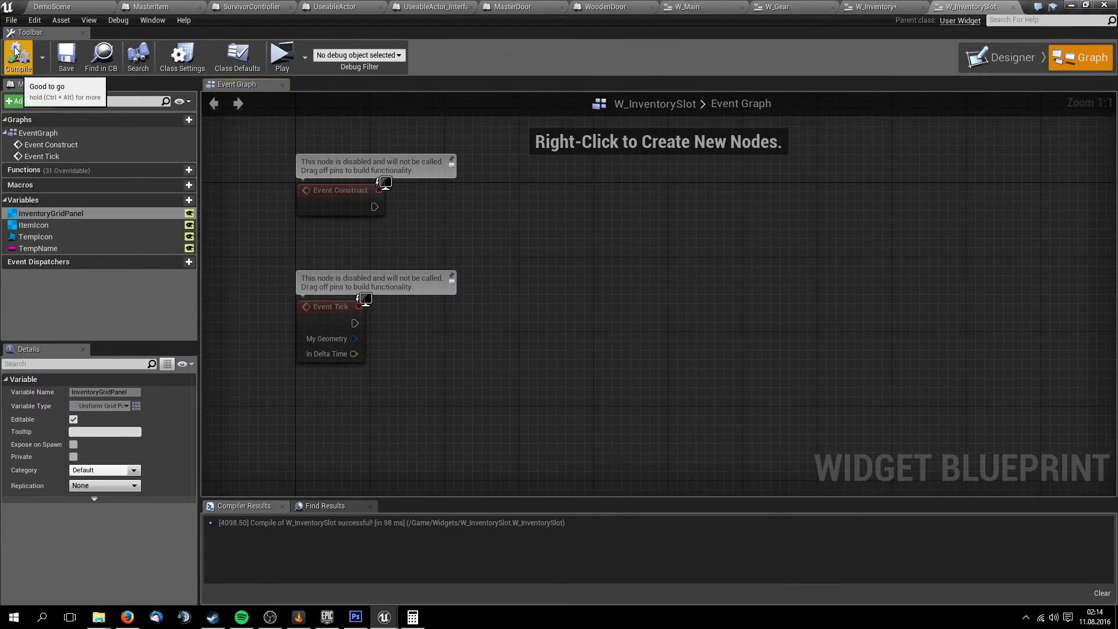
pyautogui.click(52, 6)
pyautogui.moveTo(622, 254); pyautogui.dragTo(623, 255, button='right')
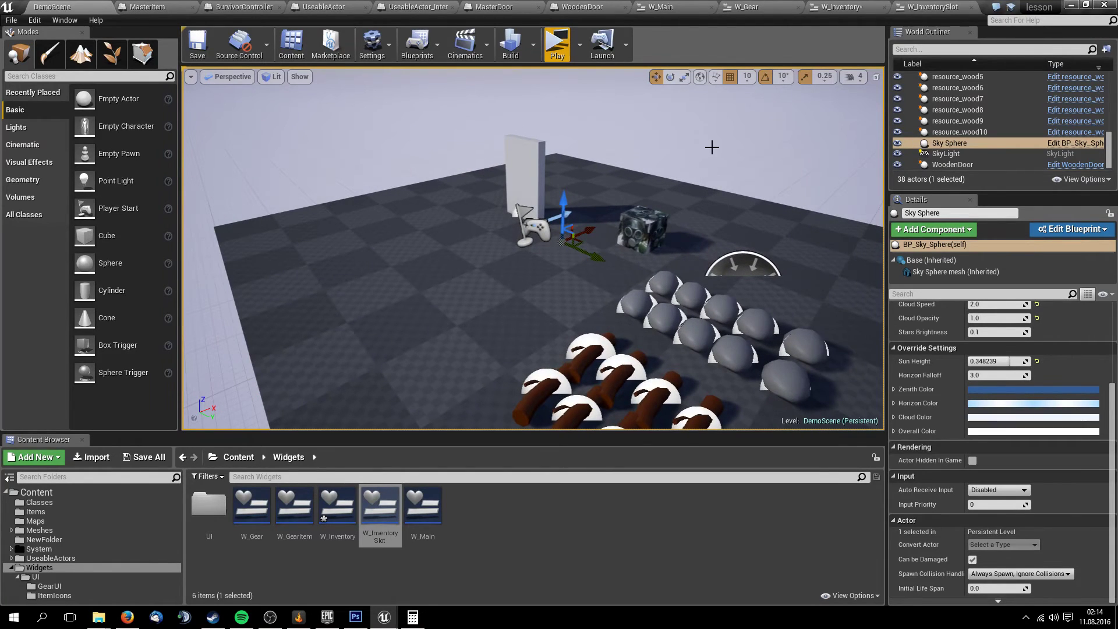
# Review cloth_backpack1's item properties, then bring up the Widgets folder's create menu
pyautogui.click(642, 228)
pyautogui.scroll(-2, 996, 467)
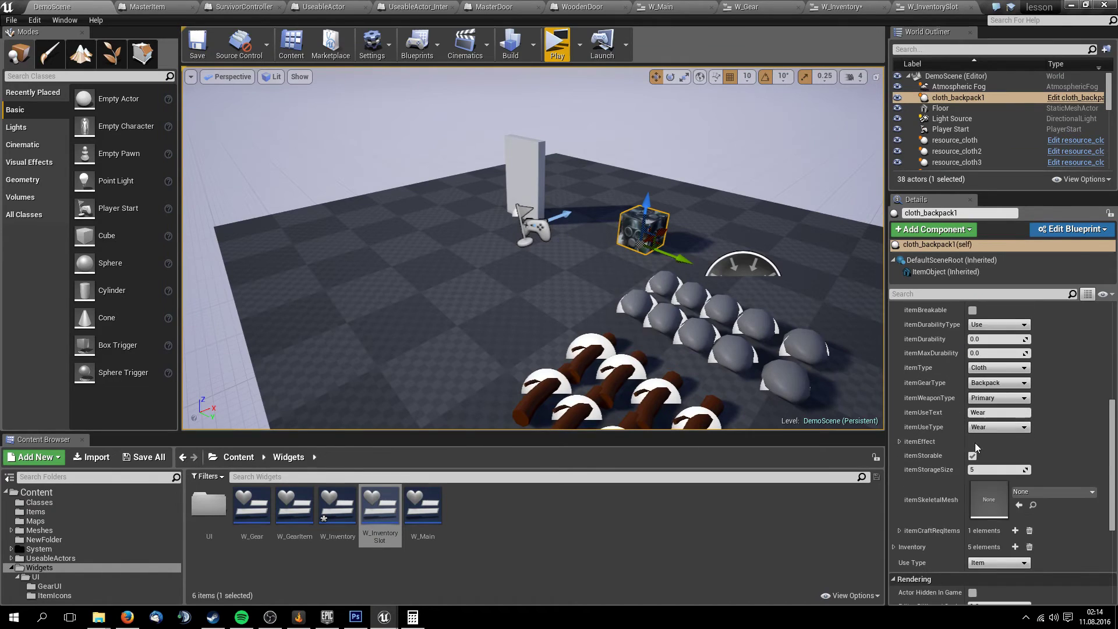
pyautogui.scroll(-2, 996, 467)
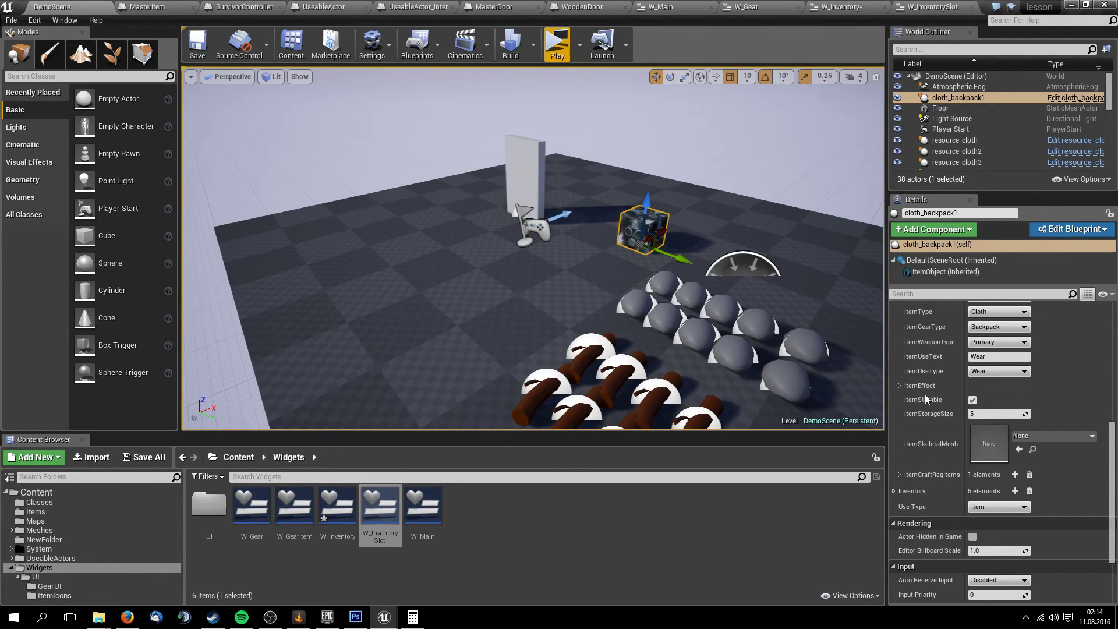
pyautogui.click(899, 385)
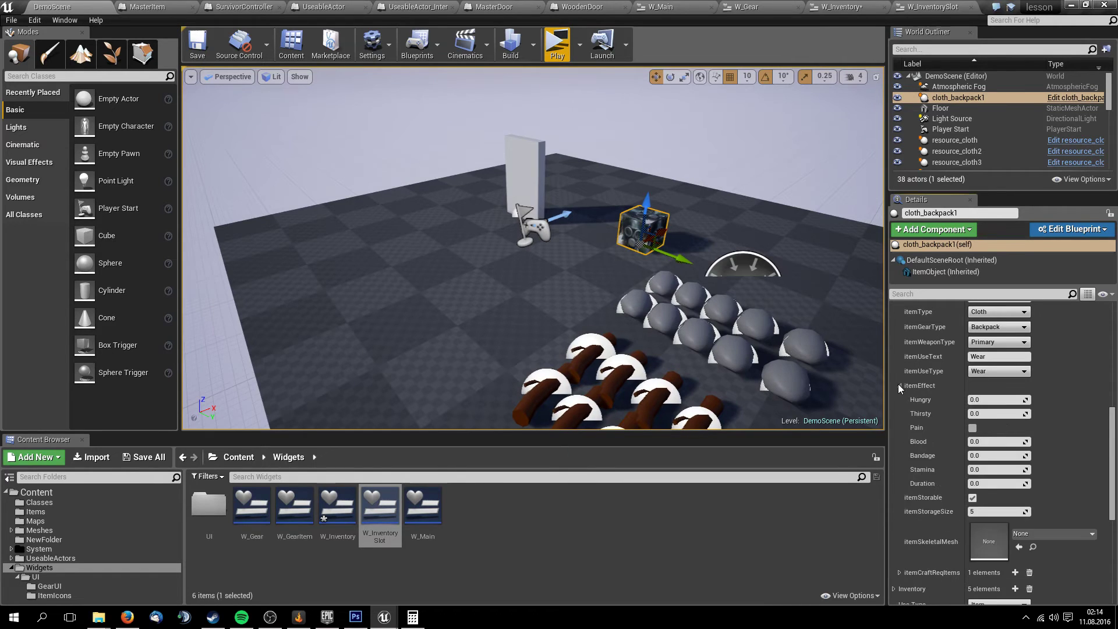
pyautogui.click(898, 384)
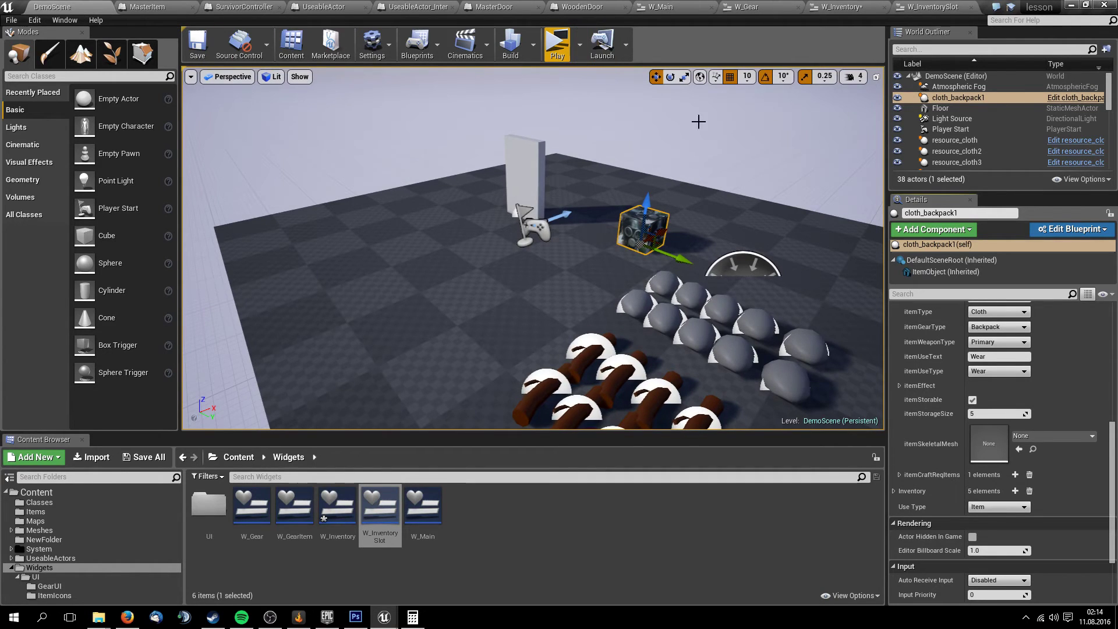
pyautogui.moveTo(699, 117); pyautogui.dragTo(744, 173, button='right')
pyautogui.click(495, 509)
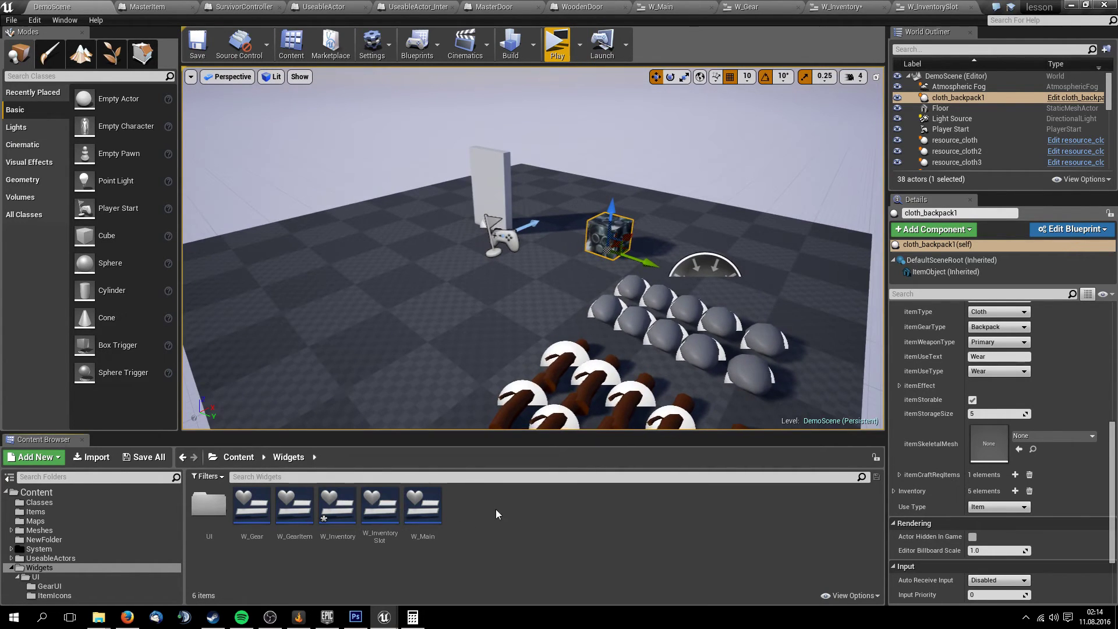
pyautogui.rightClick(496, 508)
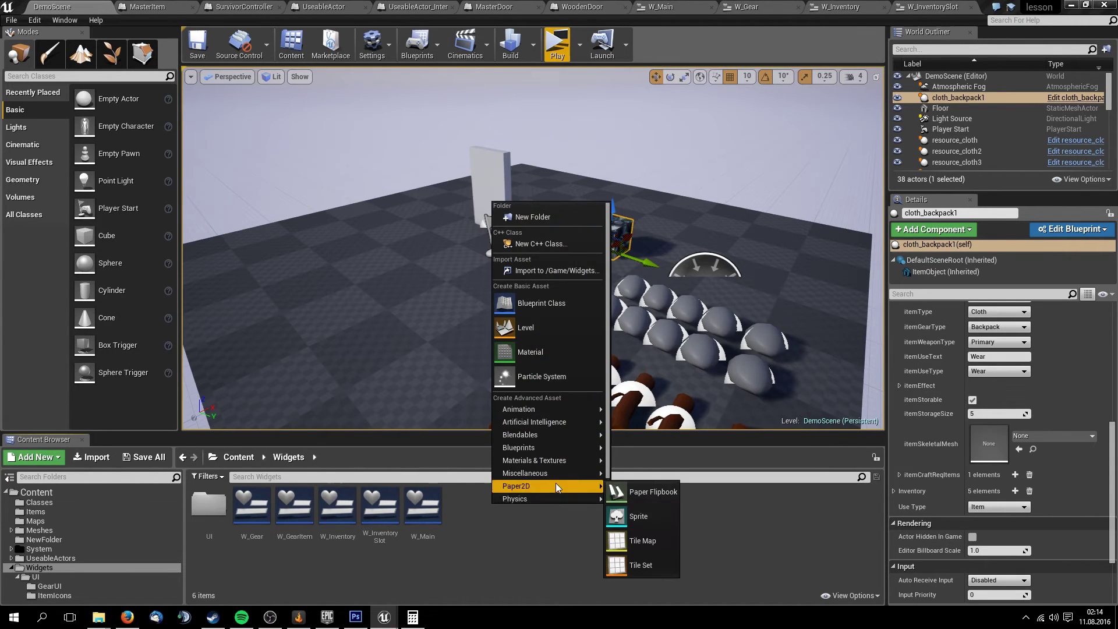
# Create a new Widget Blueprint named W_Item and open it
pyautogui.click(647, 505)
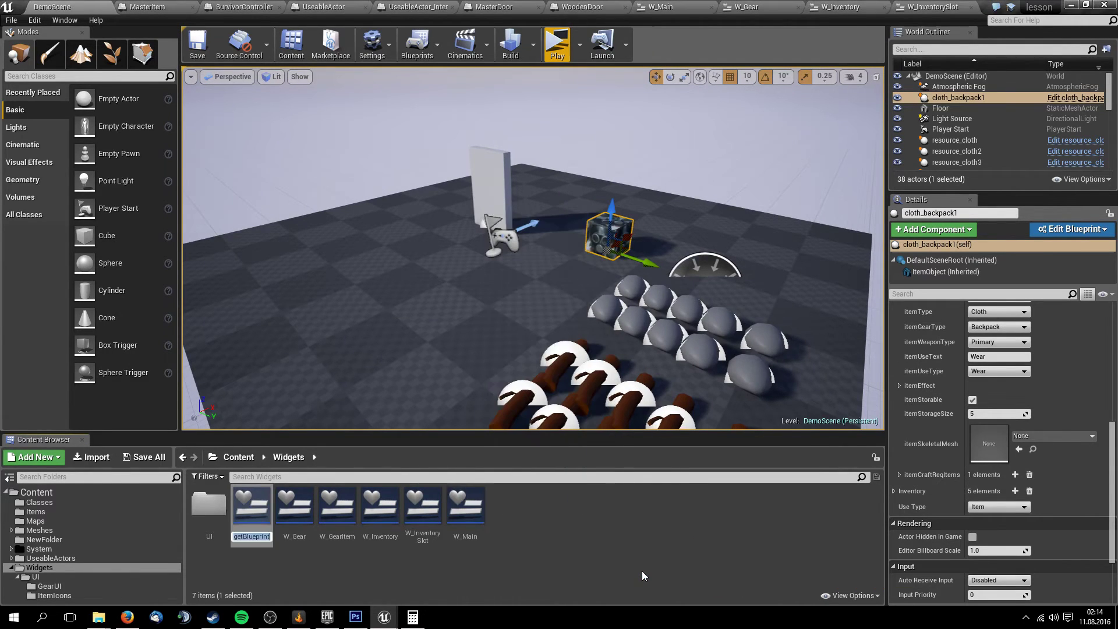
pyautogui.write('W_')
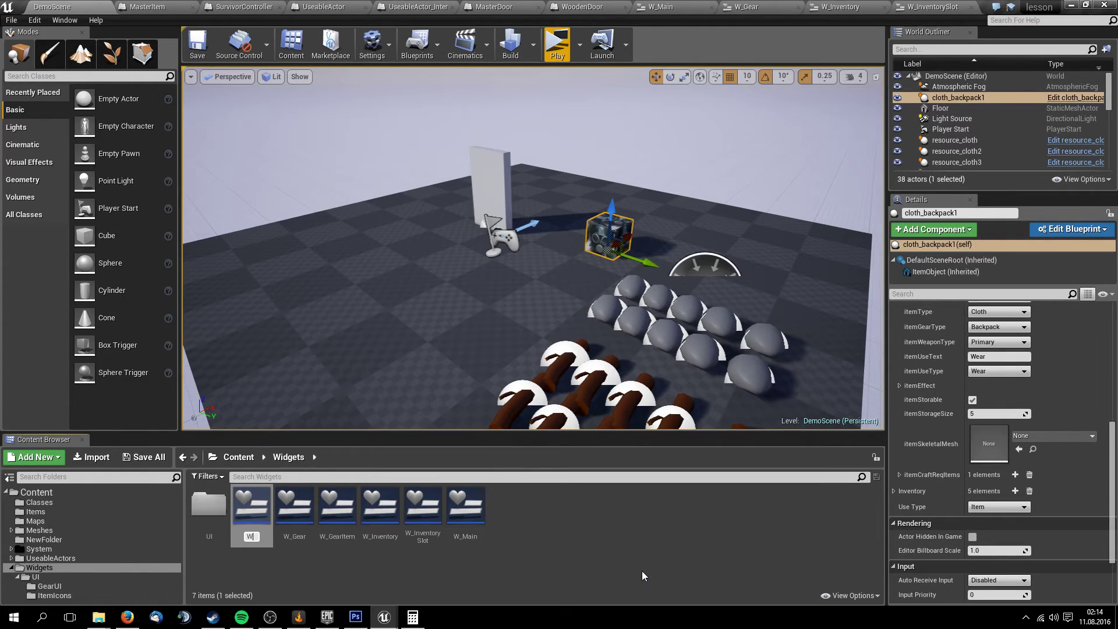
pyautogui.write('Item')
pyautogui.press('Return')
pyautogui.doubleClick(424, 515)
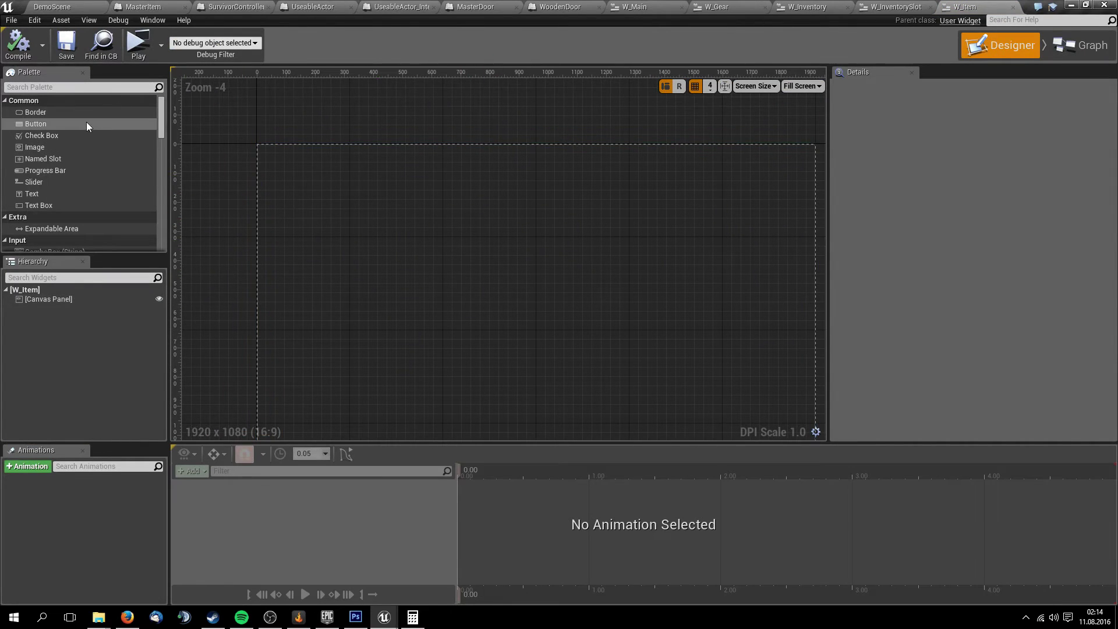
# Replace the default Canvas Panel with a Scroll Box root and set padding to 2.2
pyautogui.click(80, 299)
pyautogui.press('Delete')
pyautogui.scroll(-3, 100, 171)
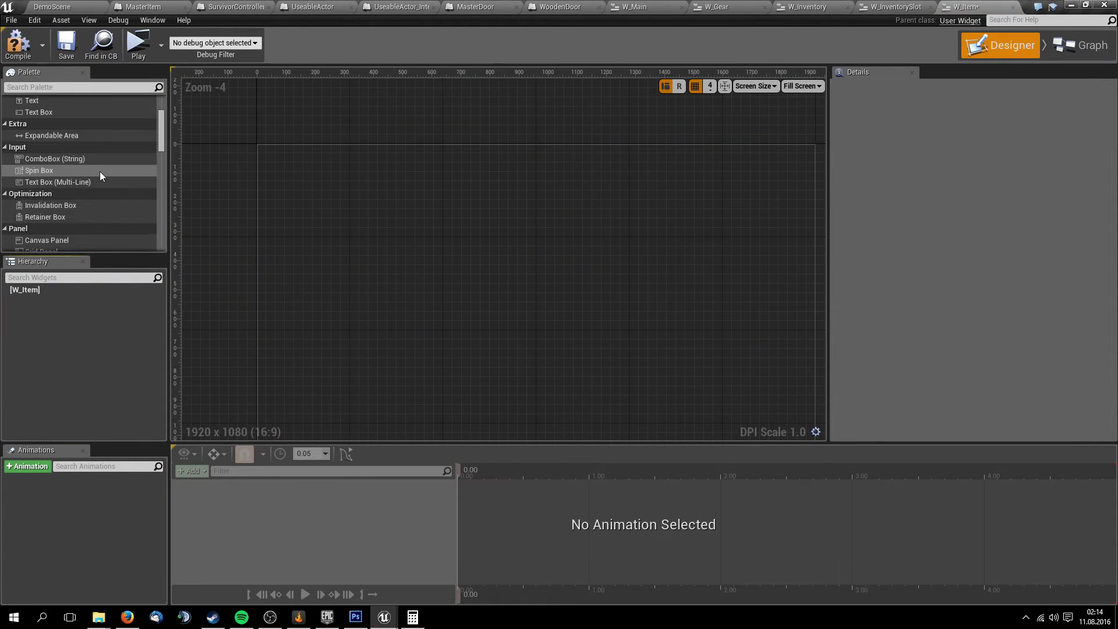
pyautogui.scroll(-5, 99, 171)
pyautogui.scroll(-1, 497, 256)
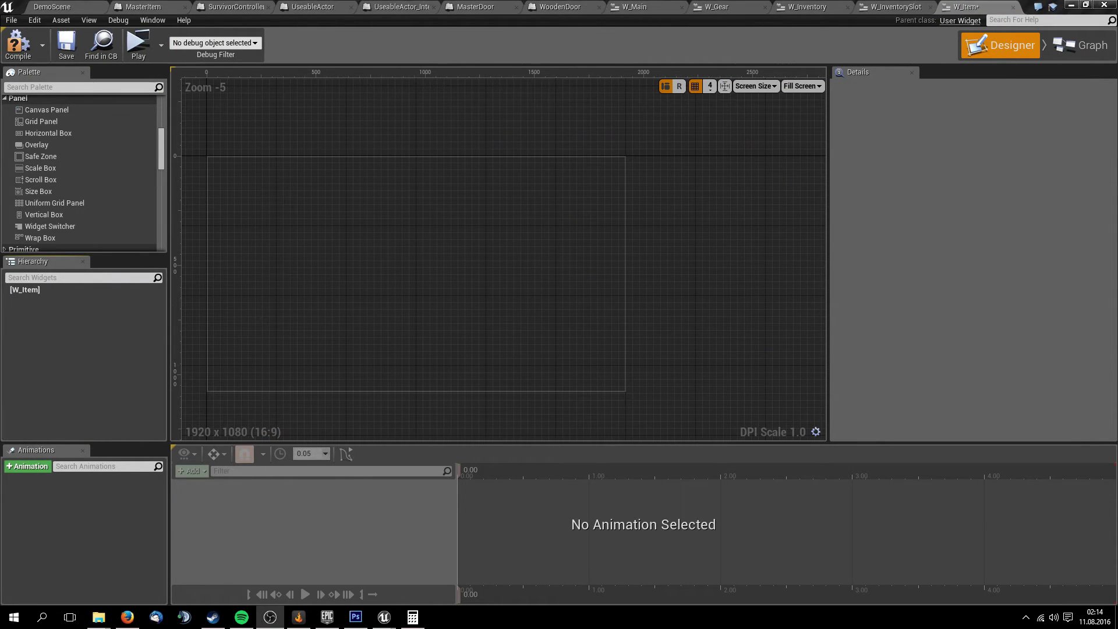
pyautogui.scroll(-1, 85, 180)
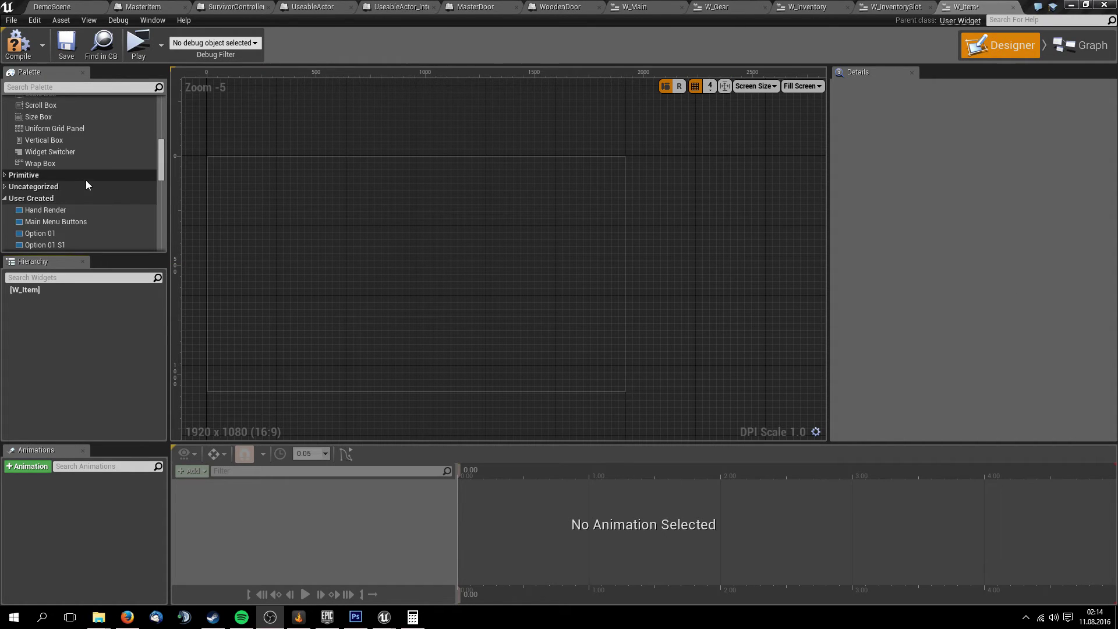
pyautogui.moveTo(50, 162)
pyautogui.mouseDown()
pyautogui.moveTo(101, 239)
pyautogui.moveTo(58, 292)
pyautogui.mouseUp()
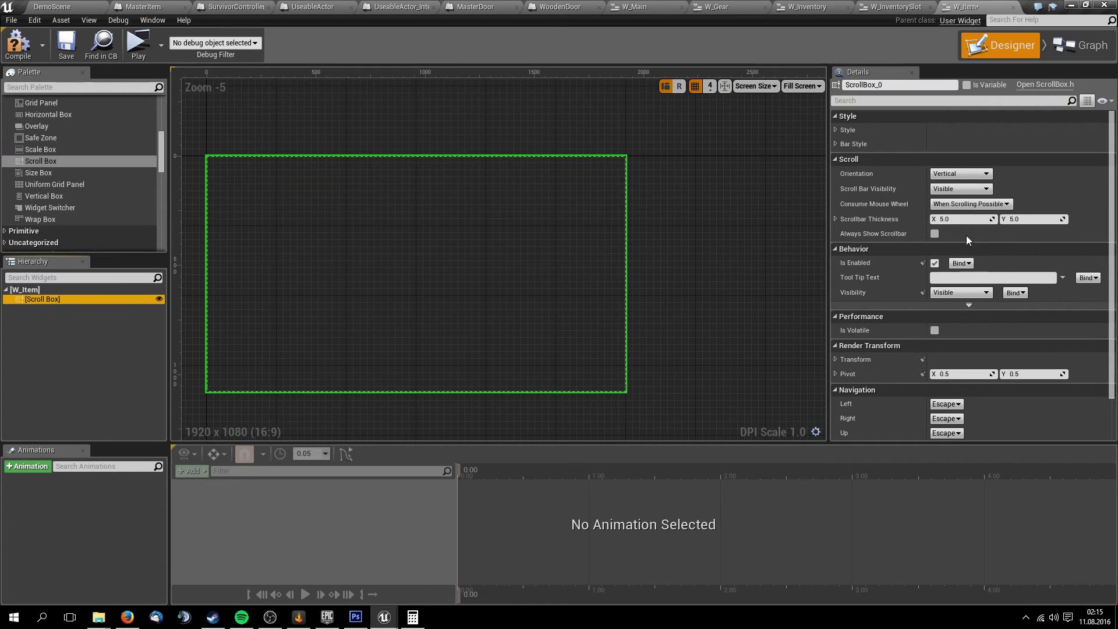
pyautogui.click(76, 290)
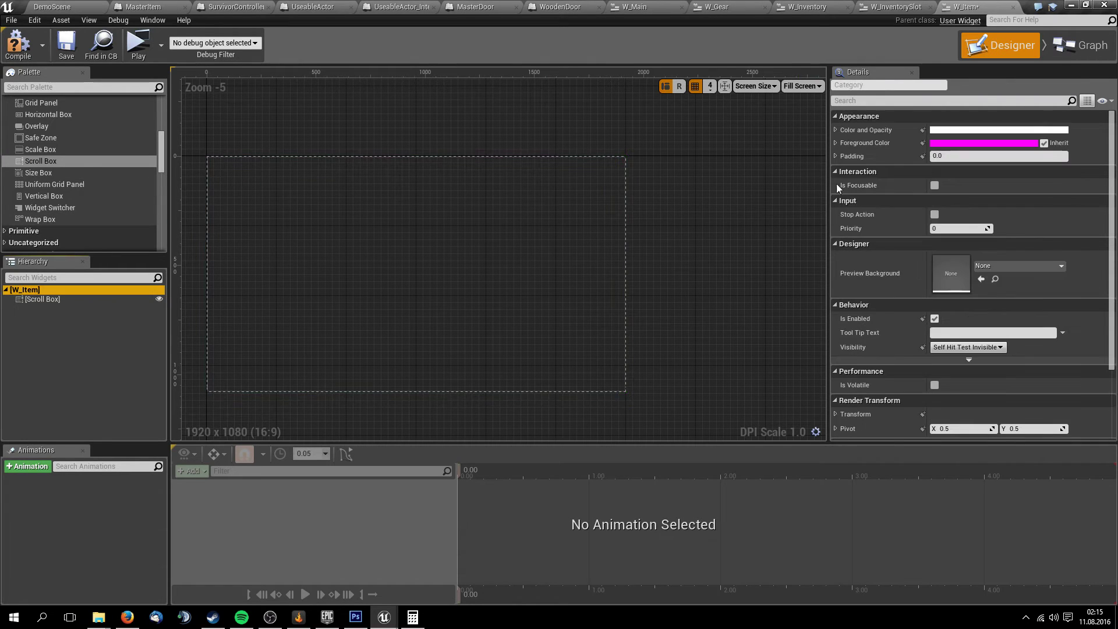
pyautogui.click(955, 155)
pyautogui.write('2.2')
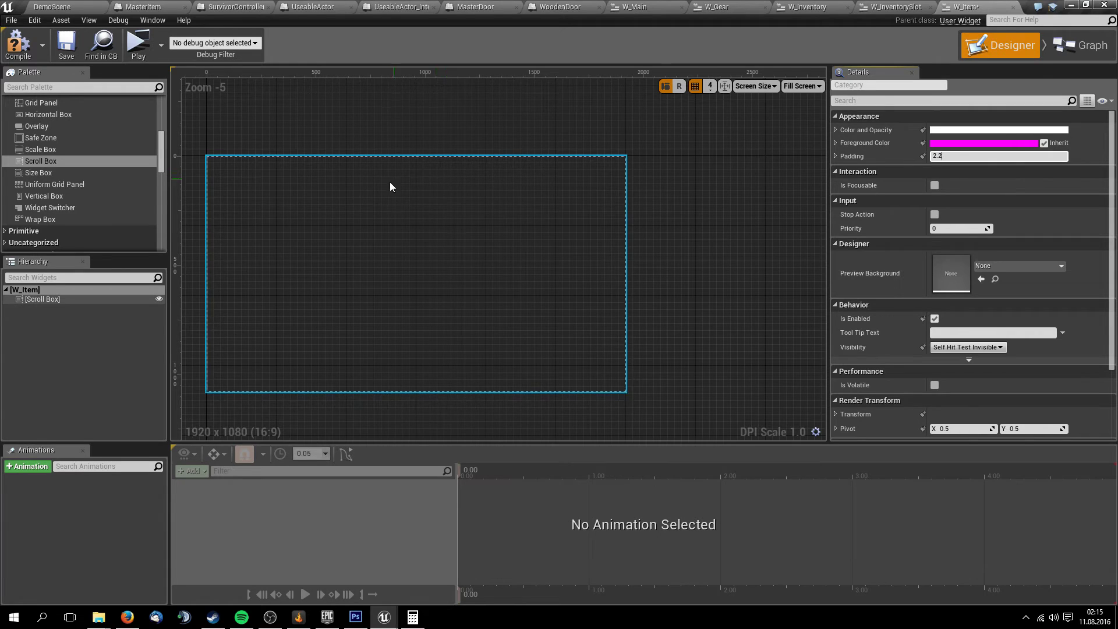
pyautogui.moveTo(390, 182); pyautogui.dragTo(438, 180, button='right')
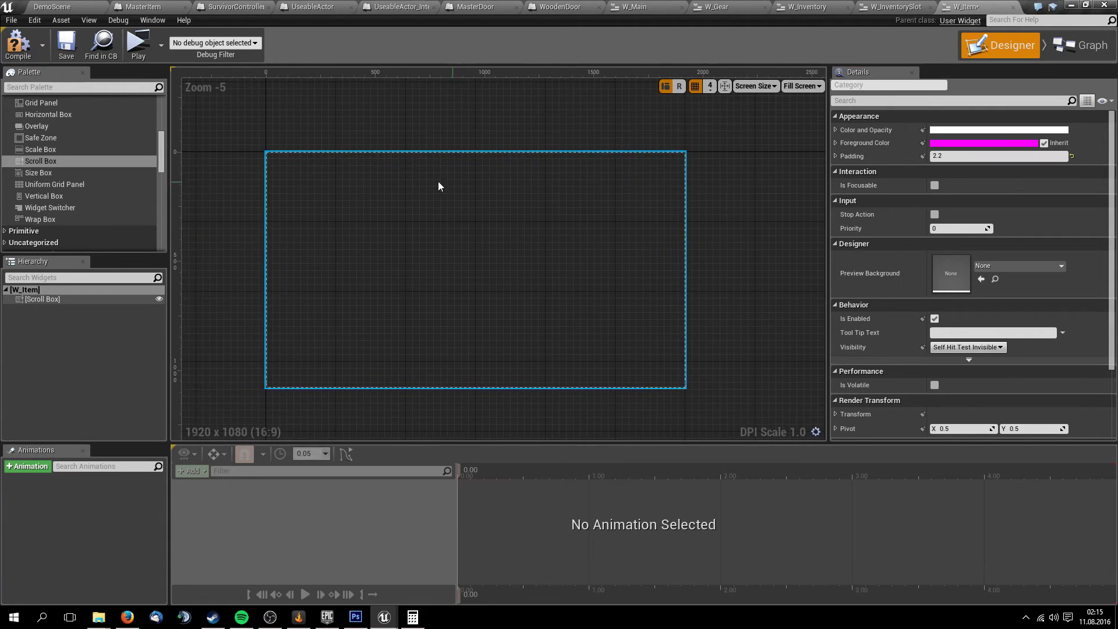
pyautogui.click(58, 304)
# Select the Scroll Box in the Hierarchy and delete it
pyautogui.click(87, 300)
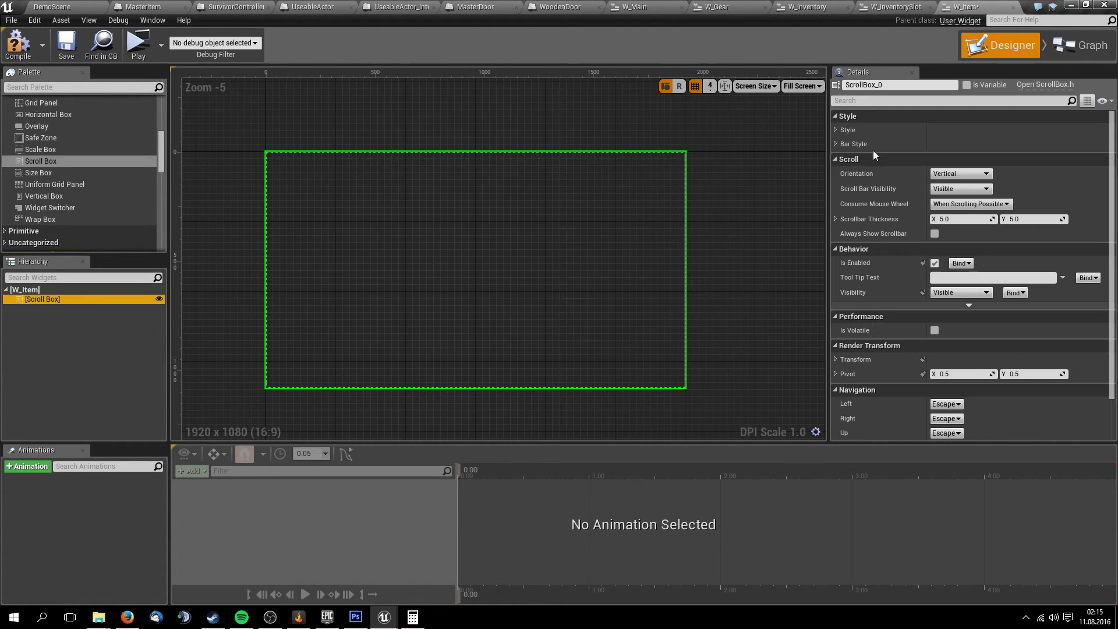
pyautogui.click(47, 299)
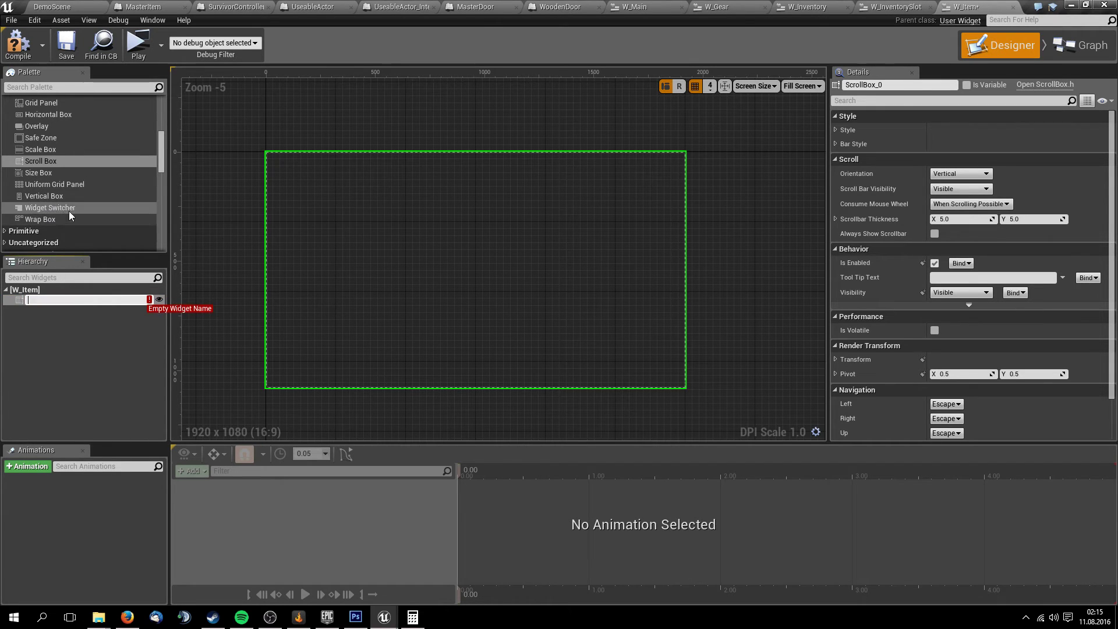
pyautogui.click(50, 303)
pyautogui.press('Delete')
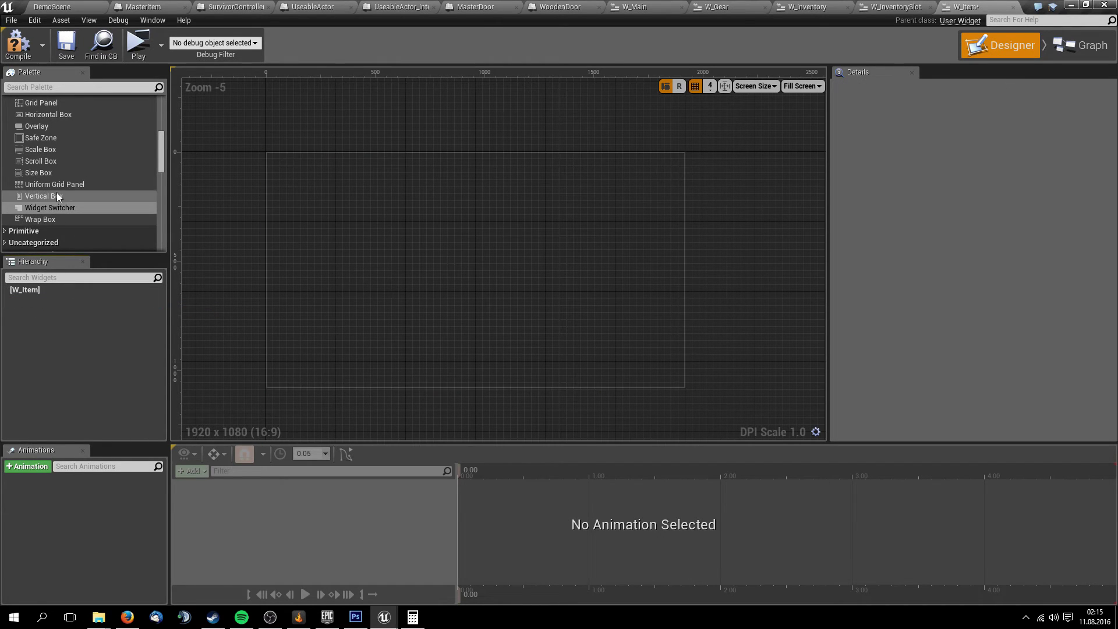
# Add a Size Box with 64 width and height overrides, previewed at Desired size
pyautogui.moveTo(44, 173)
pyautogui.mouseDown()
pyautogui.moveTo(47, 250)
pyautogui.moveTo(34, 291)
pyautogui.mouseUp()
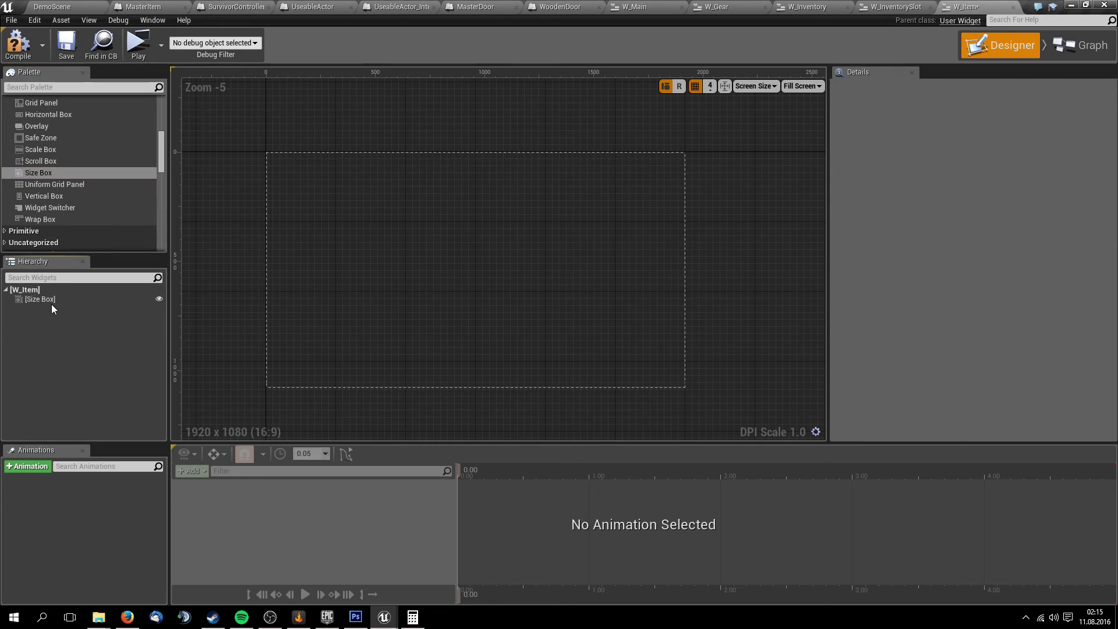
pyautogui.click(845, 130)
pyautogui.click(845, 144)
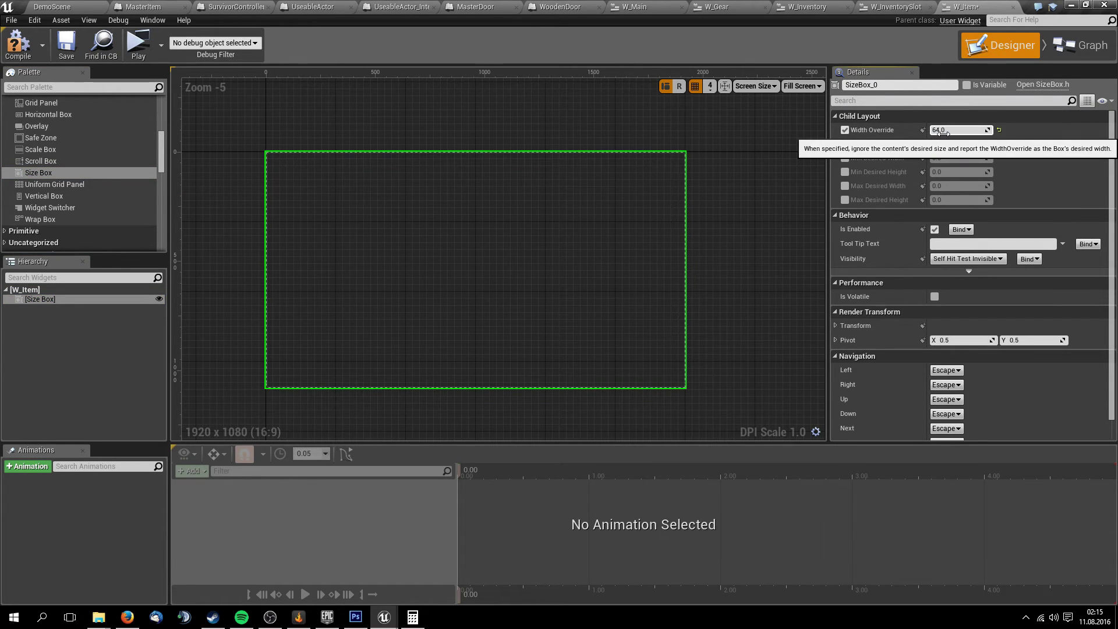
pyautogui.click(845, 144)
pyautogui.write('64')
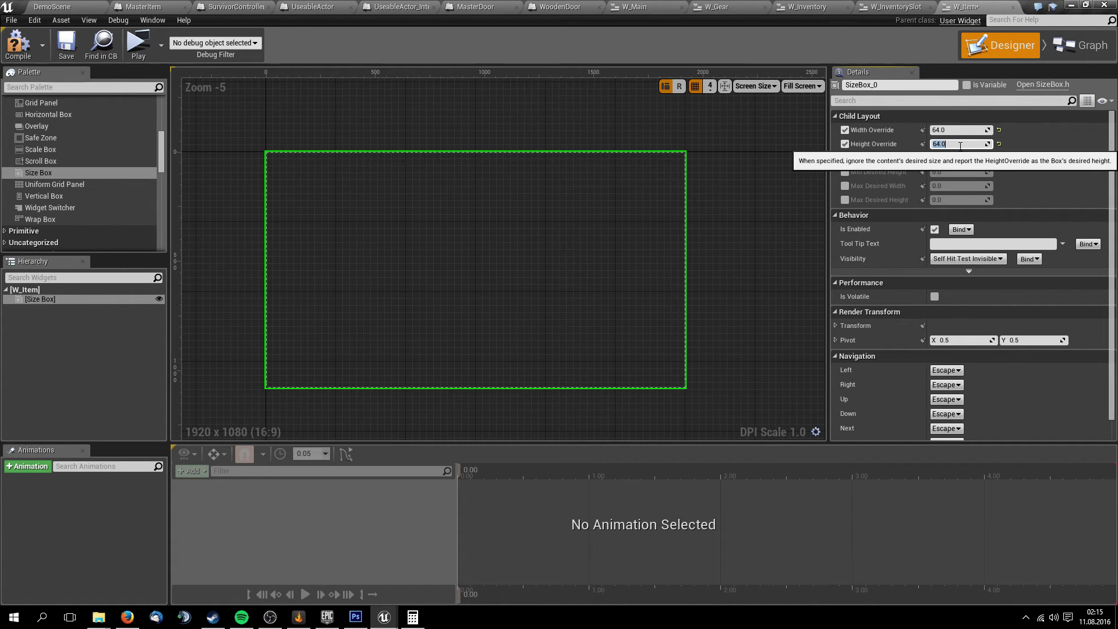
pyautogui.click(802, 86)
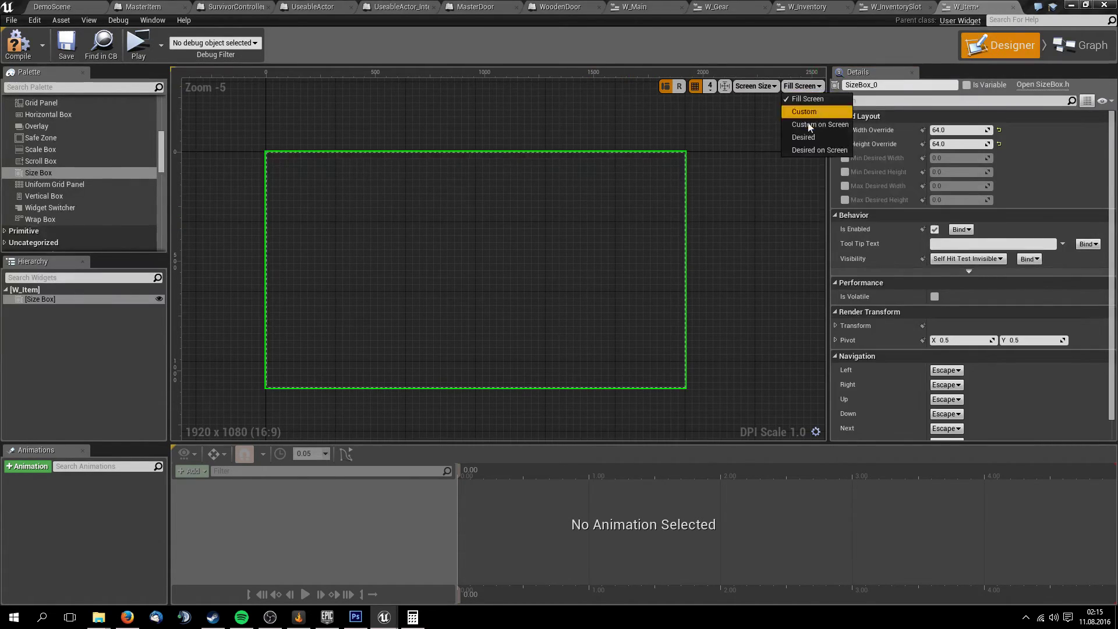
pyautogui.click(805, 140)
pyautogui.scroll(5, 310, 179)
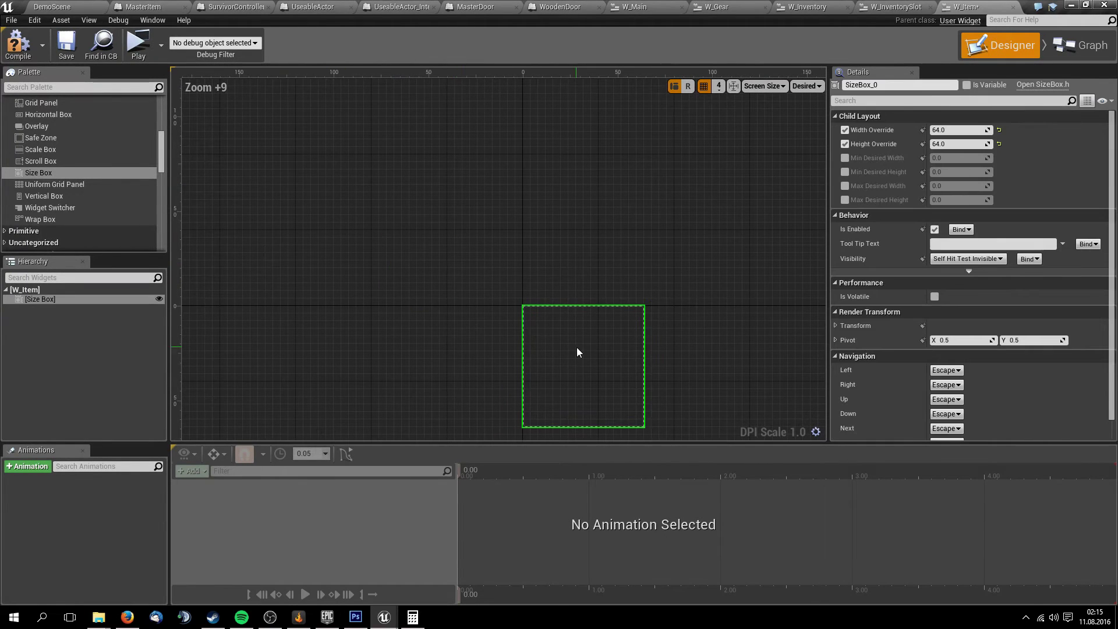
pyautogui.moveTo(576, 347); pyautogui.dragTo(472, 222, button='right')
# Place an Image inside the Size Box and save W_Item
pyautogui.click(61, 290)
pyautogui.click(57, 299)
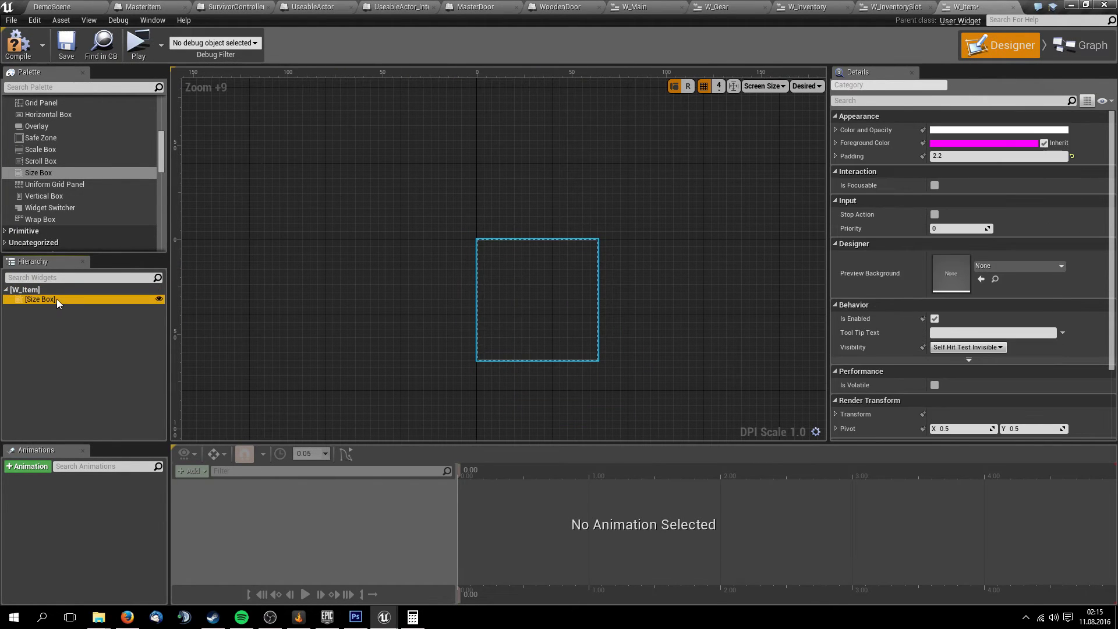
pyautogui.click(85, 290)
pyautogui.scroll(3, 496, 309)
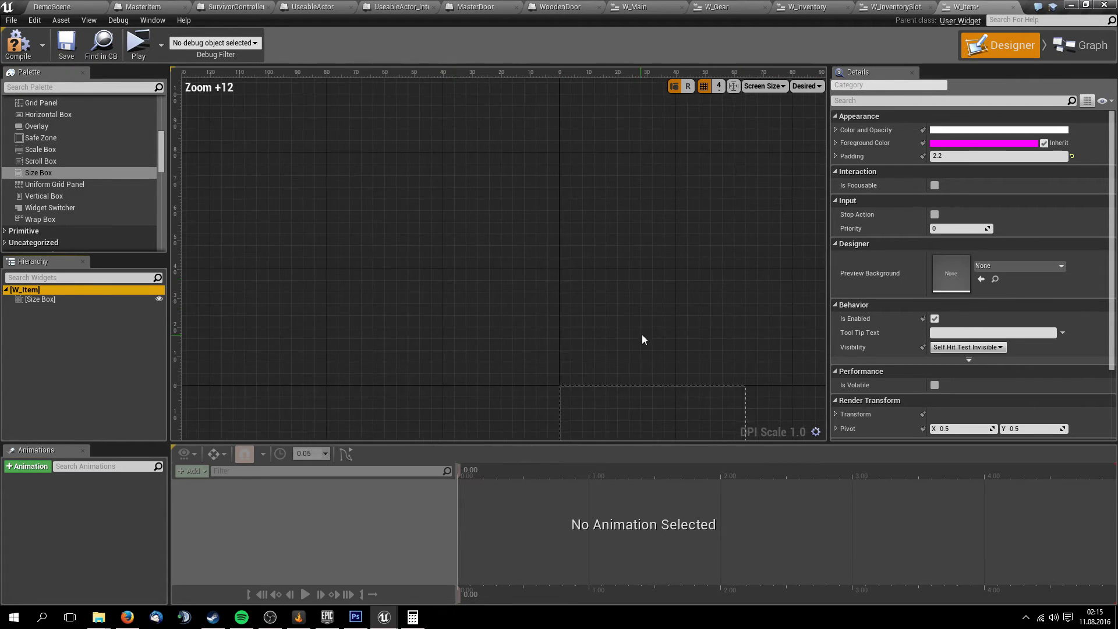
pyautogui.click(36, 300)
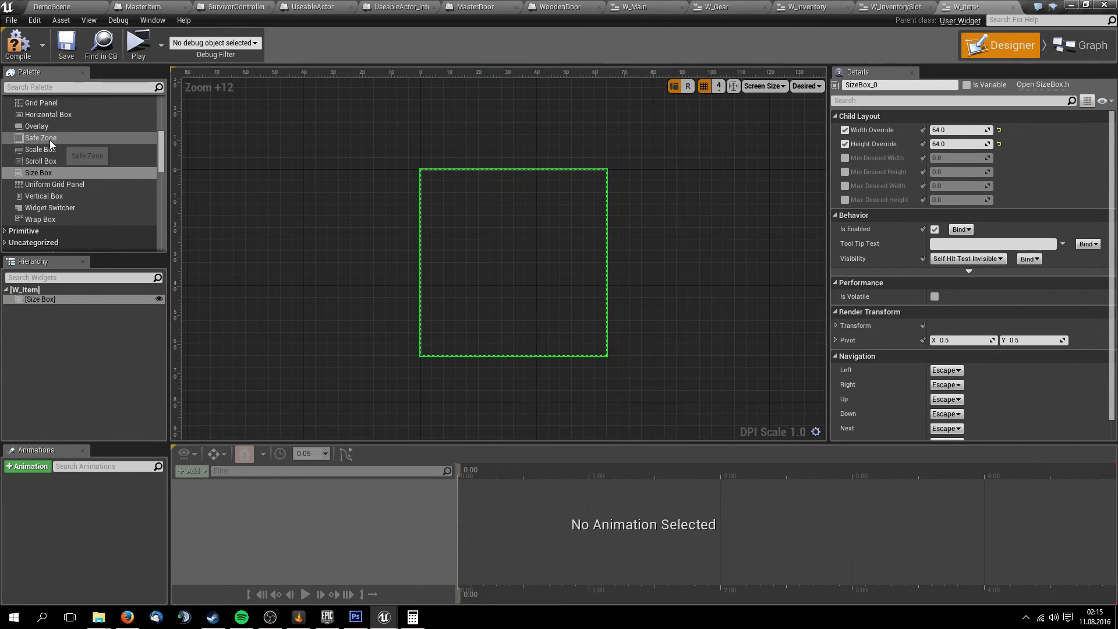
pyautogui.scroll(3, 52, 135)
pyautogui.scroll(2, 55, 135)
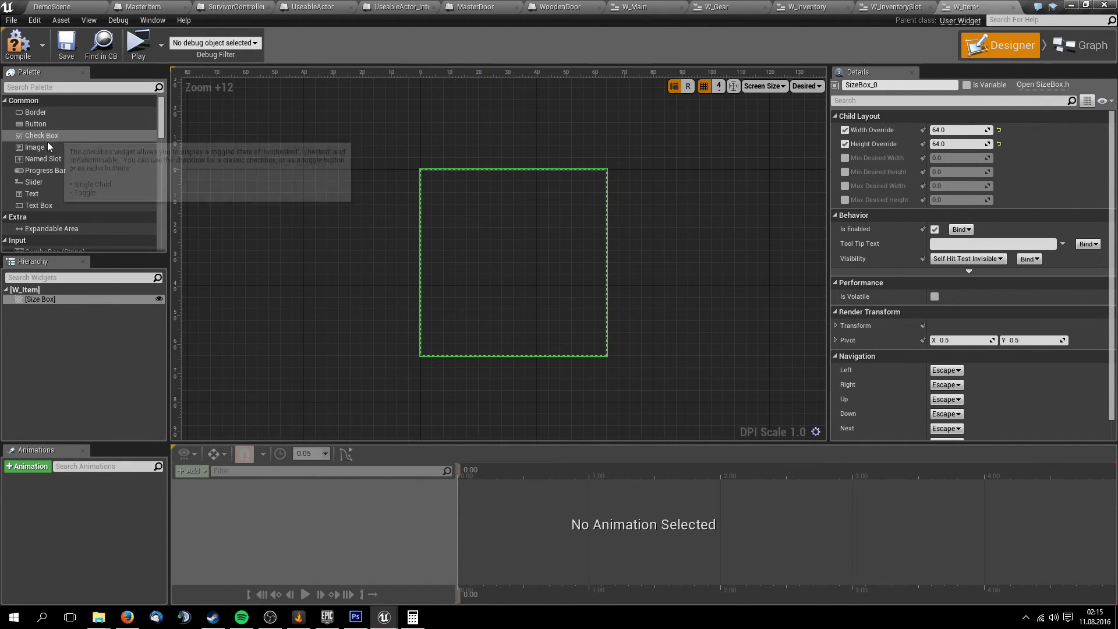
pyautogui.moveTo(47, 146); pyautogui.dragTo(578, 240)
pyautogui.click(69, 298)
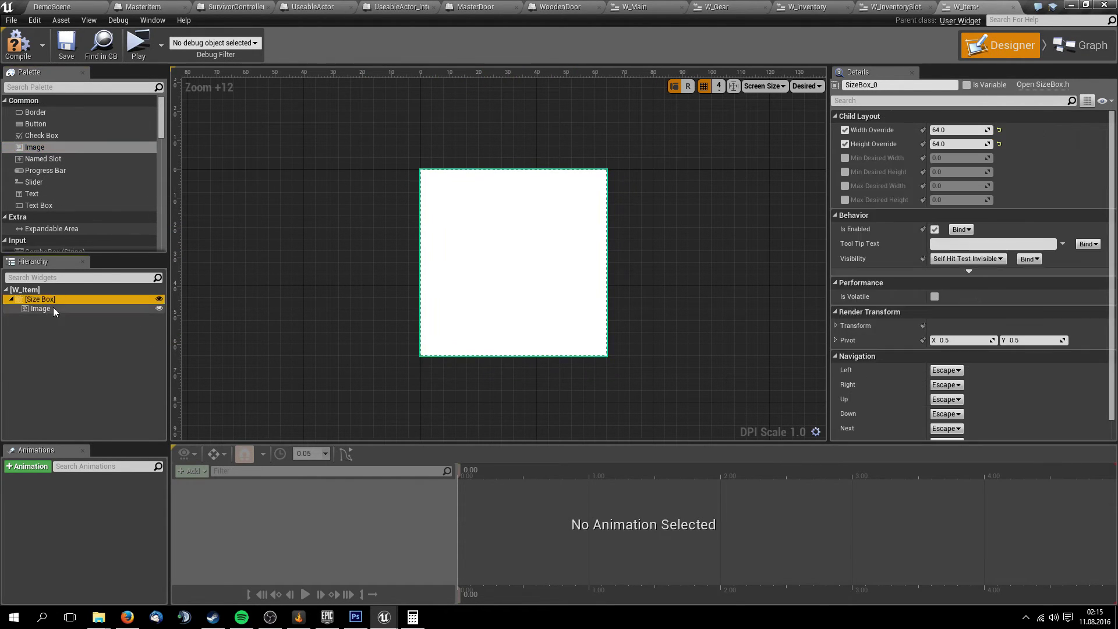
pyautogui.click(53, 306)
pyautogui.click(73, 58)
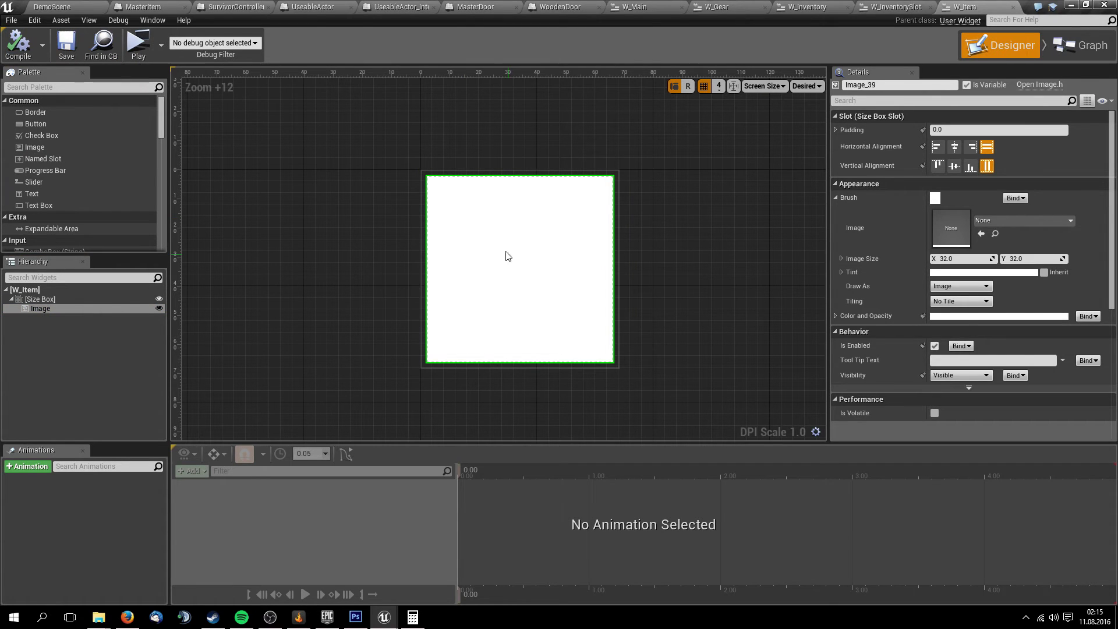
# Rename the Image widget to ItemIcon and save W_Item
pyautogui.click(43, 299)
pyautogui.click(64, 287)
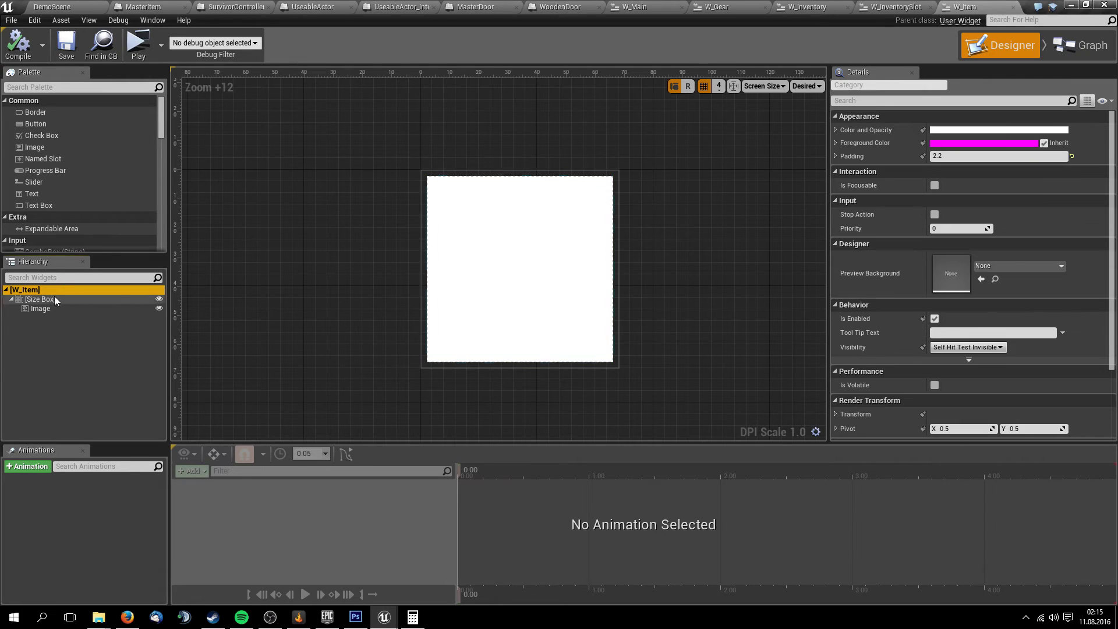
pyautogui.click(54, 299)
pyautogui.click(53, 309)
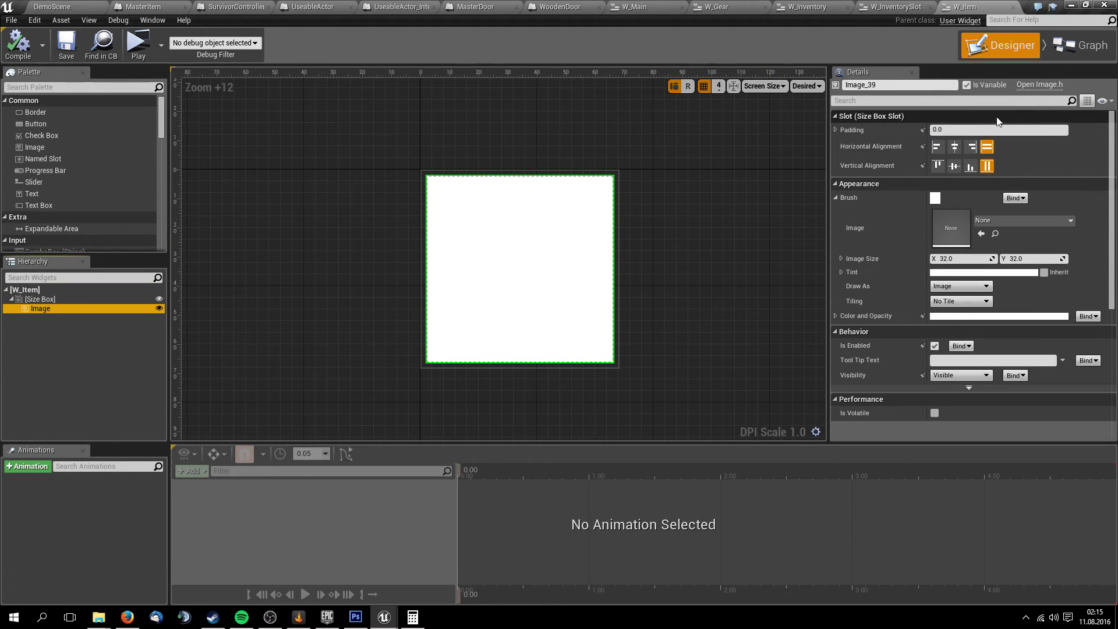
pyautogui.doubleClick(68, 308)
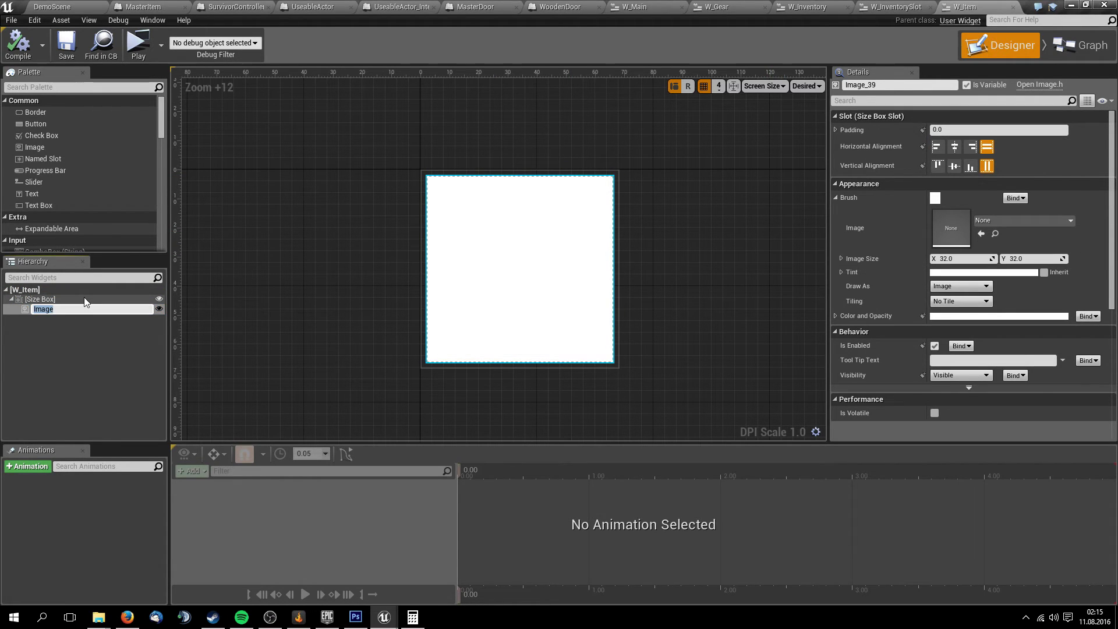
pyautogui.write('ItemIcon')
pyautogui.press('Return')
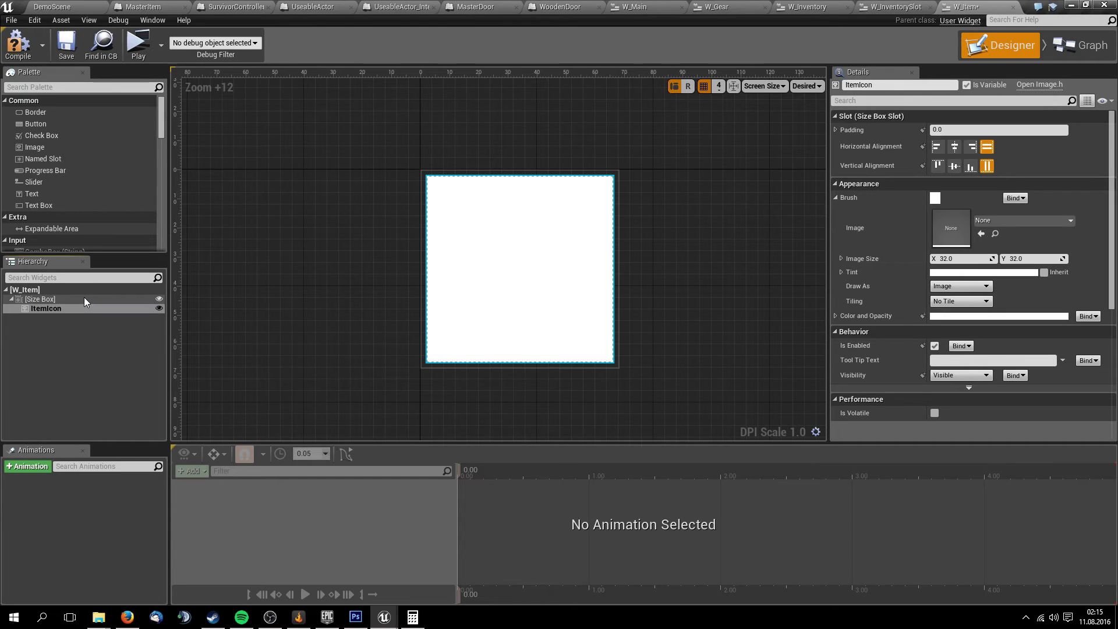
pyautogui.hotkey('ctrl', 's')
pyautogui.moveTo(410, 238); pyautogui.dragTo(359, 228, button='right')
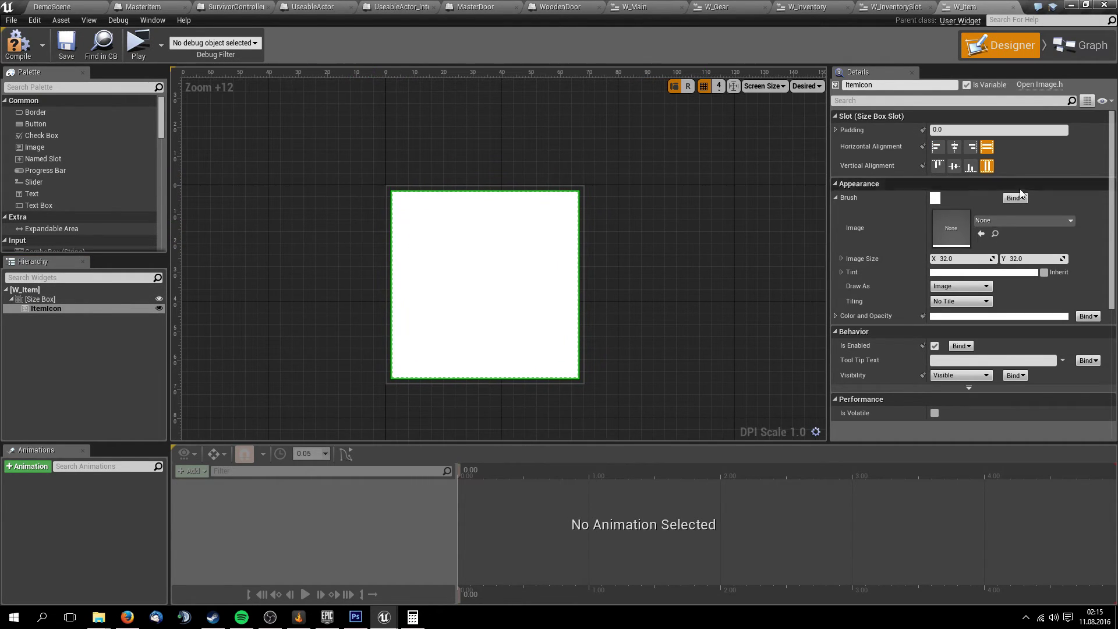
# In W_Item's graph, add a variable named TempIcon and make it publicly editable
pyautogui.click(1080, 45)
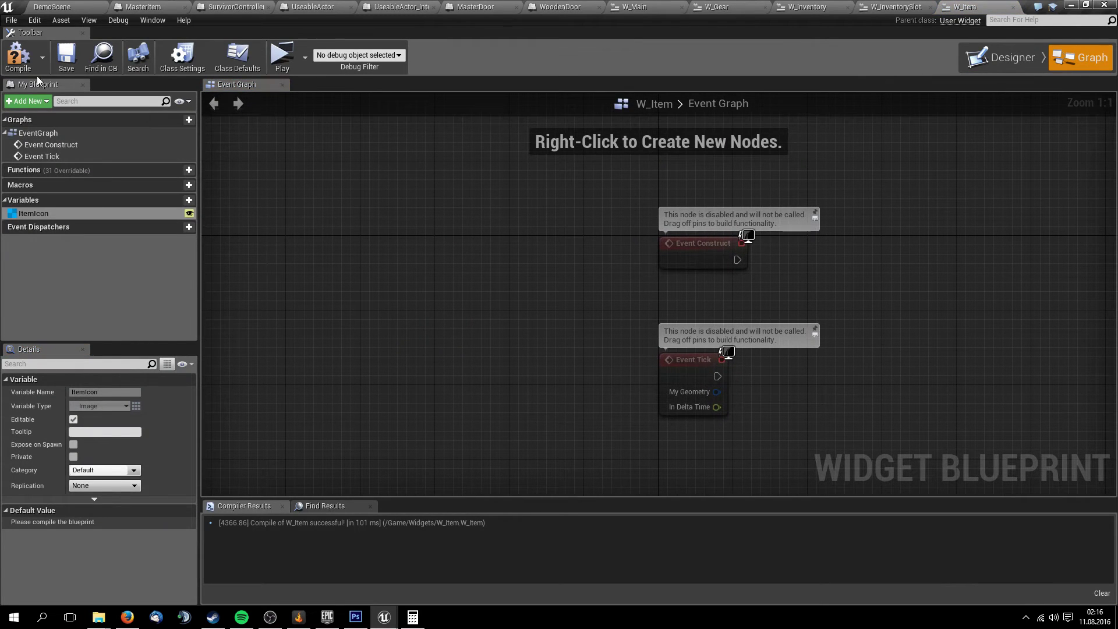
pyautogui.click(175, 198)
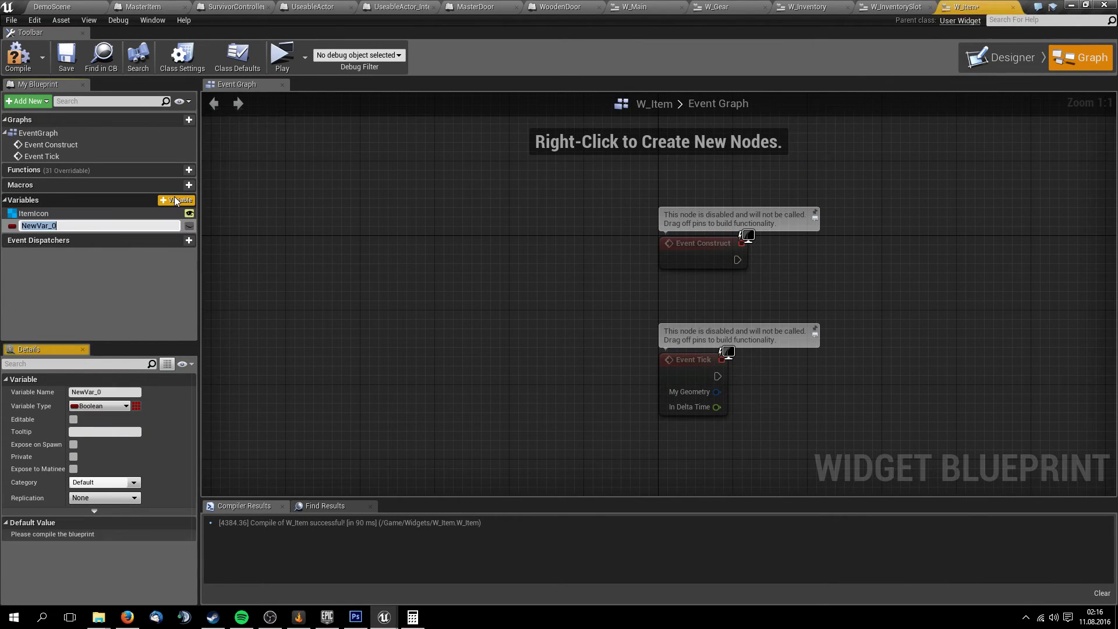
pyautogui.press('BackSpace')
pyautogui.write('NewVar_0')
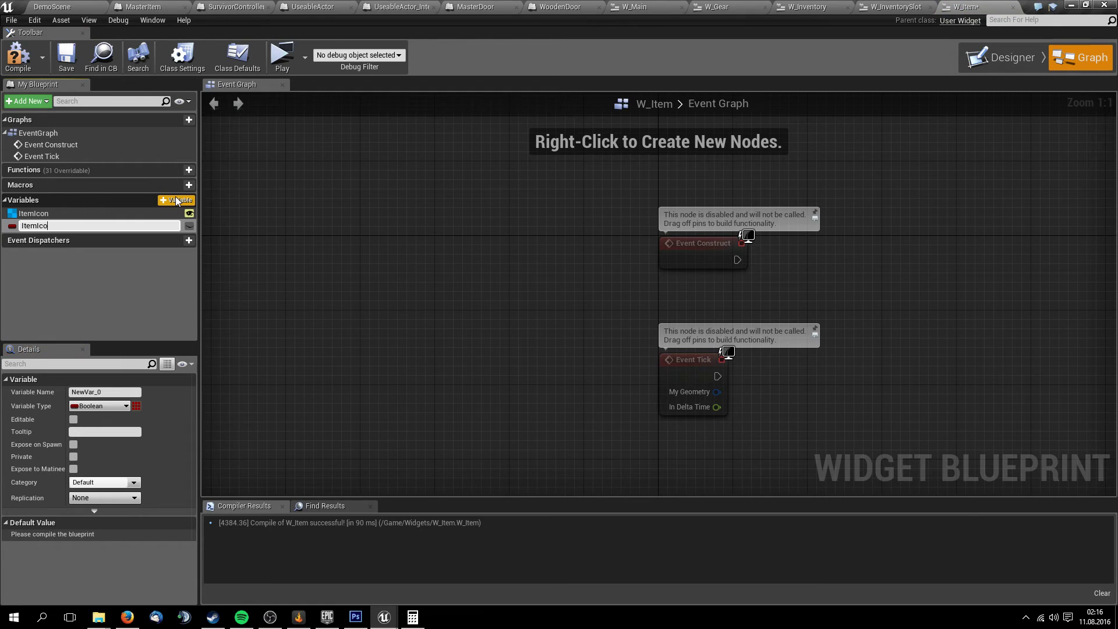
pyautogui.hotkey('ctrl', 'a')
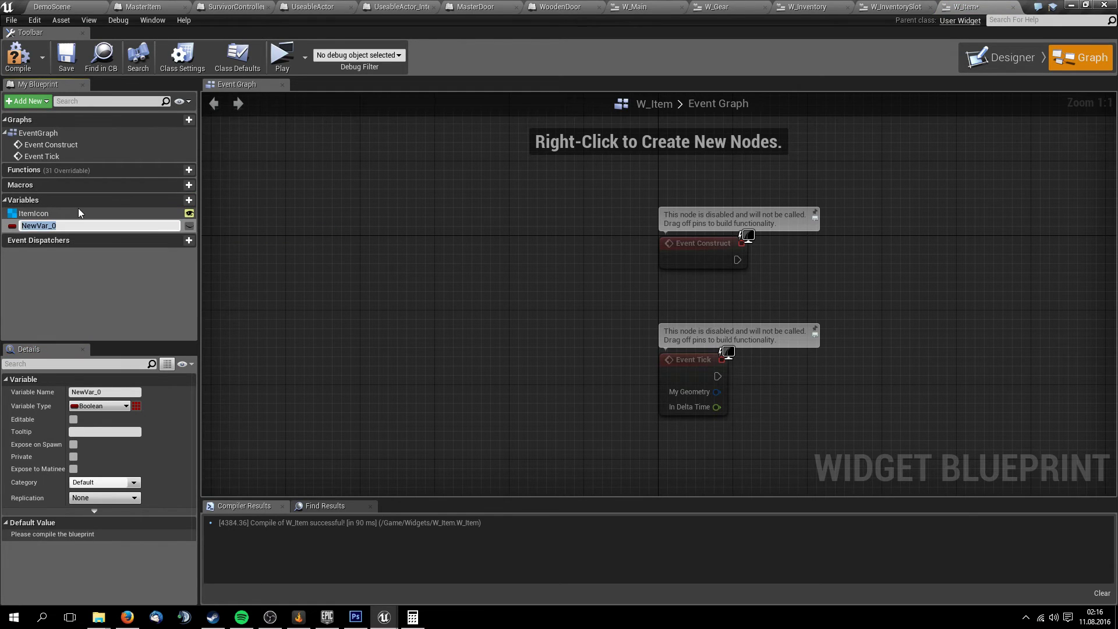
pyautogui.press('BackSpace')
pyautogui.write('TempIcon')
pyautogui.press('Return')
pyautogui.click(187, 226)
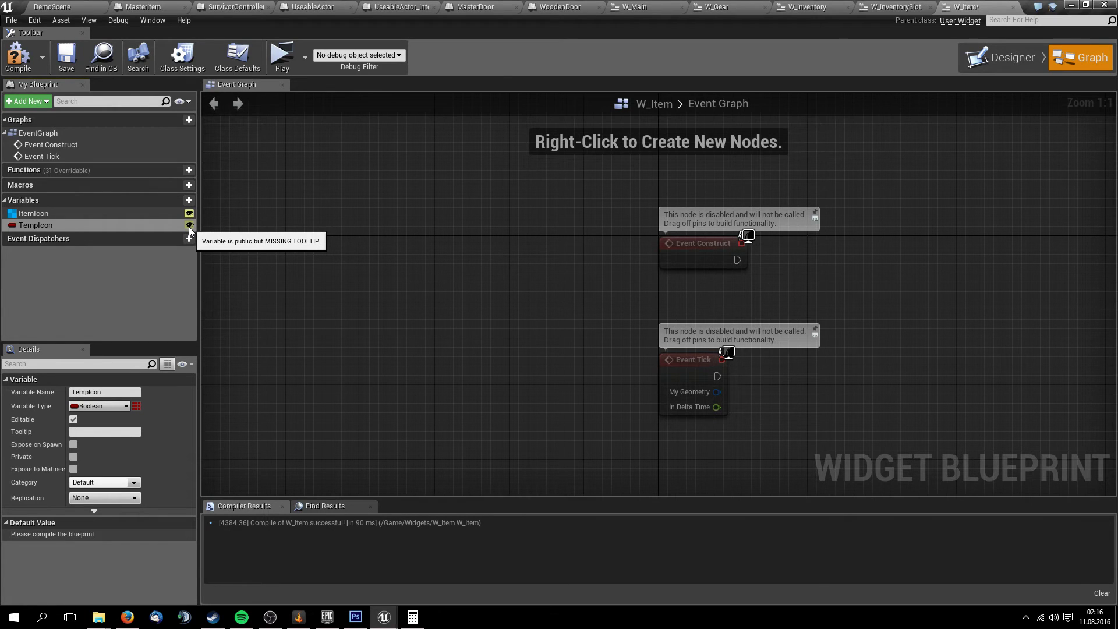
# Set TempIcon's variable type to Texture 2D Reference
pyautogui.click(139, 225)
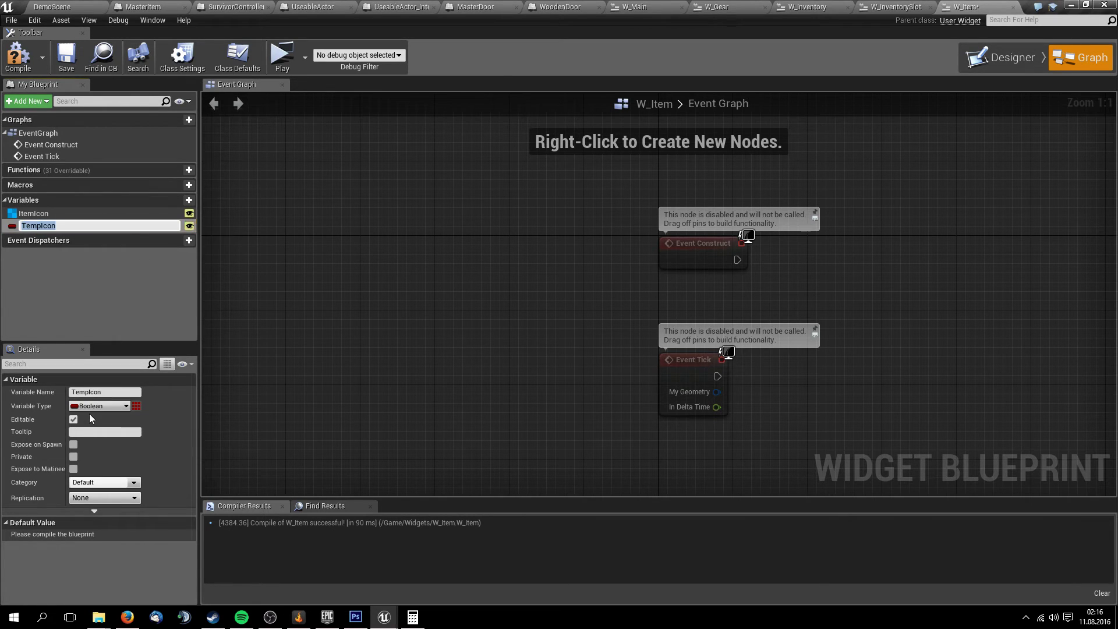
pyautogui.click(113, 406)
pyautogui.write('textu')
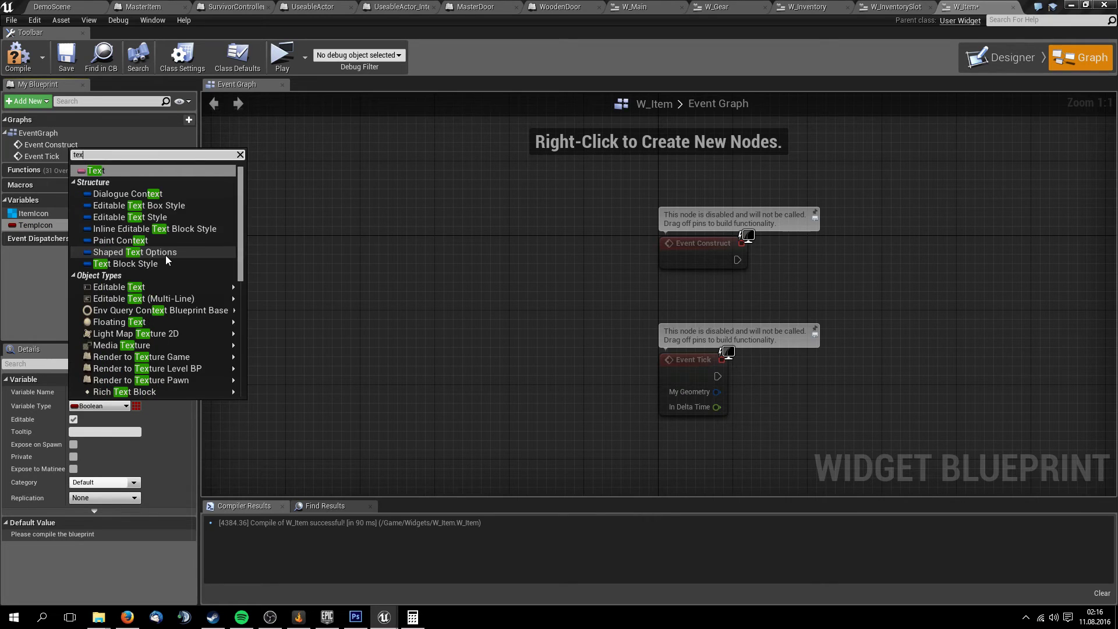
pyautogui.moveTo(166, 256)
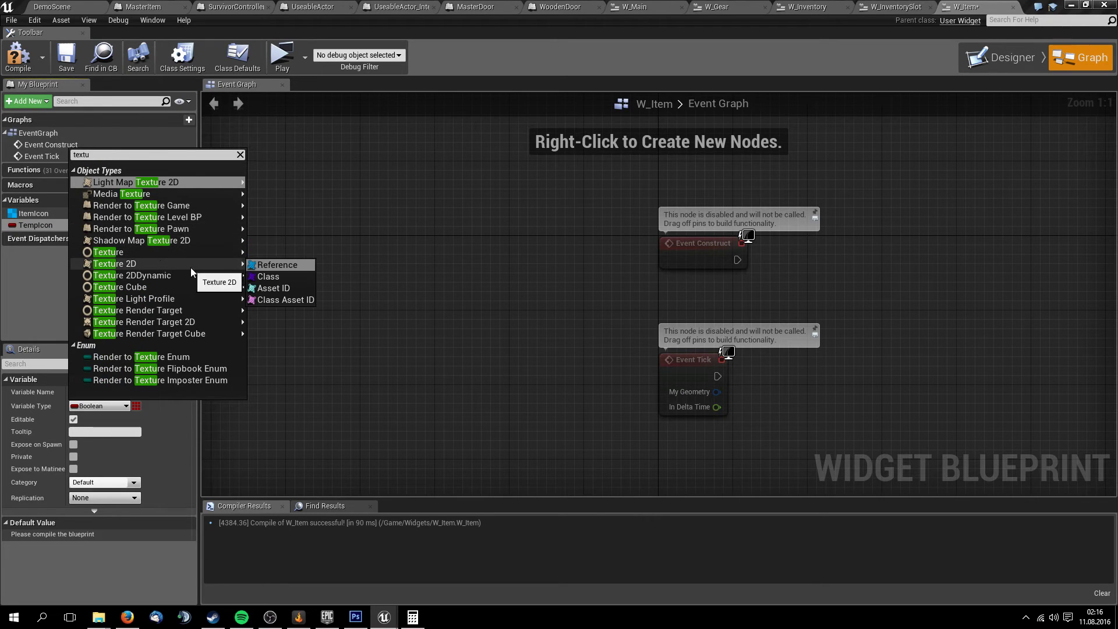
pyautogui.click(268, 268)
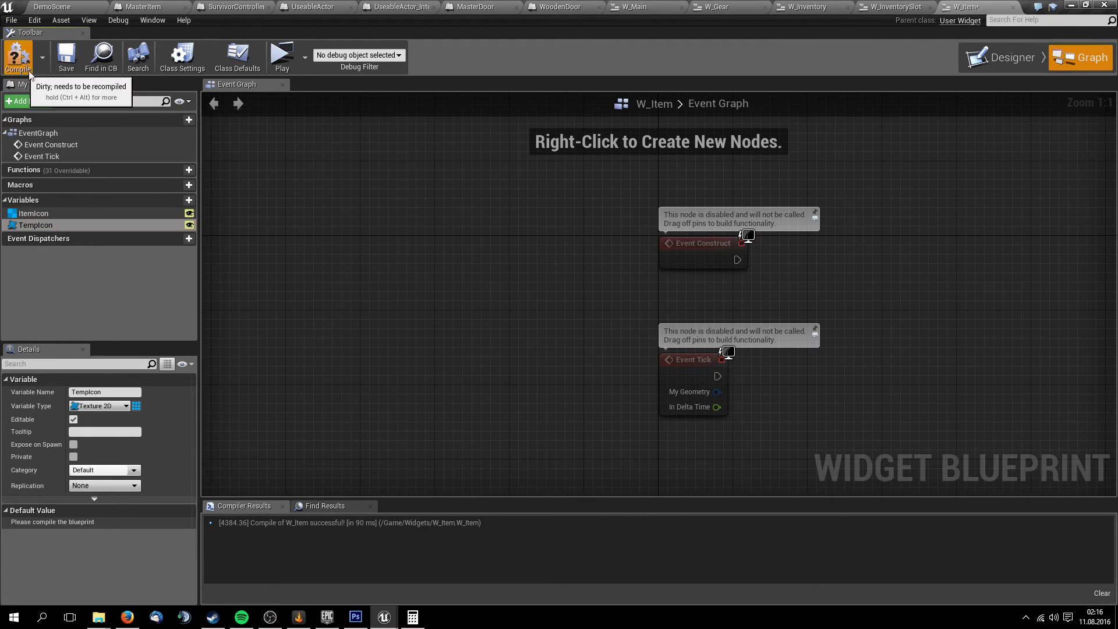
pyautogui.moveTo(439, 244); pyautogui.dragTo(254, 209, button='right')
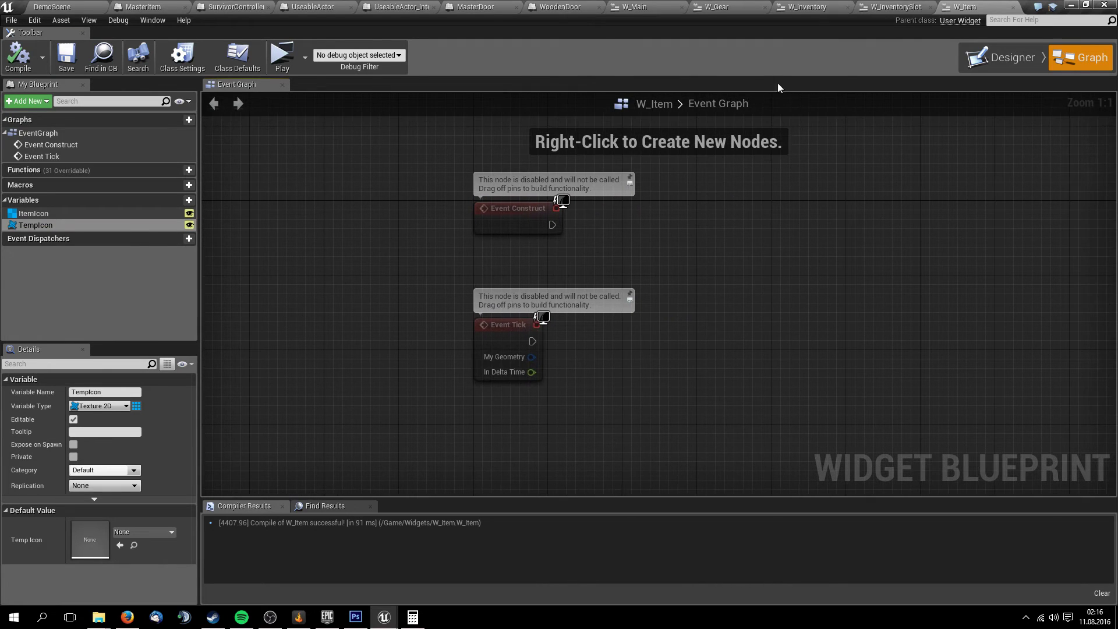
# In the Designer, bind the ItemIcon image's brush to the Temp Icon property
pyautogui.click(1003, 58)
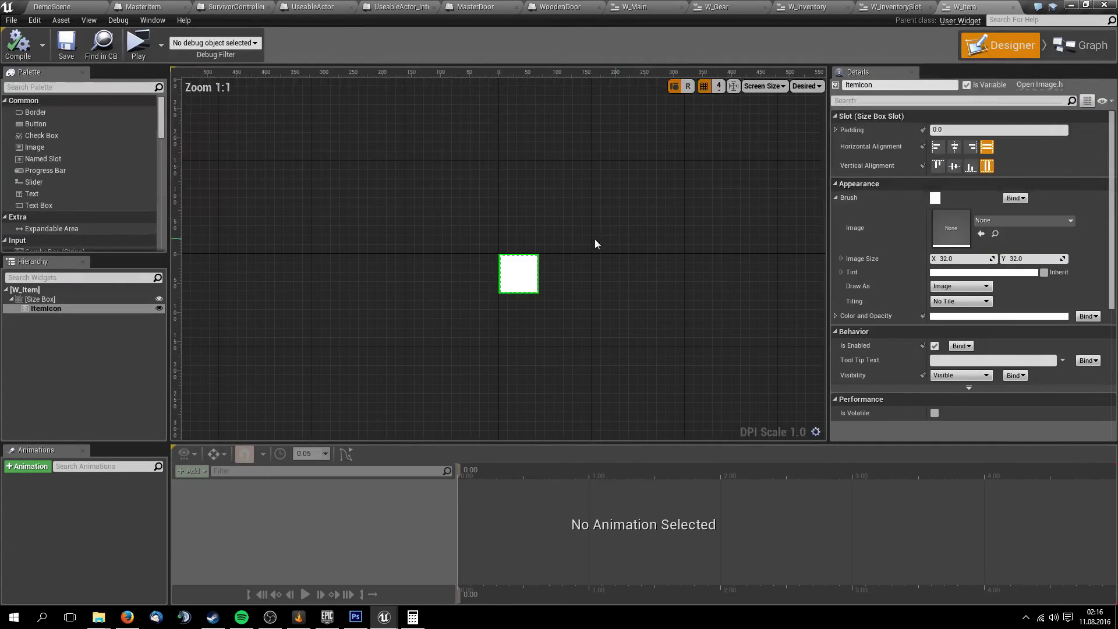
pyautogui.click(64, 308)
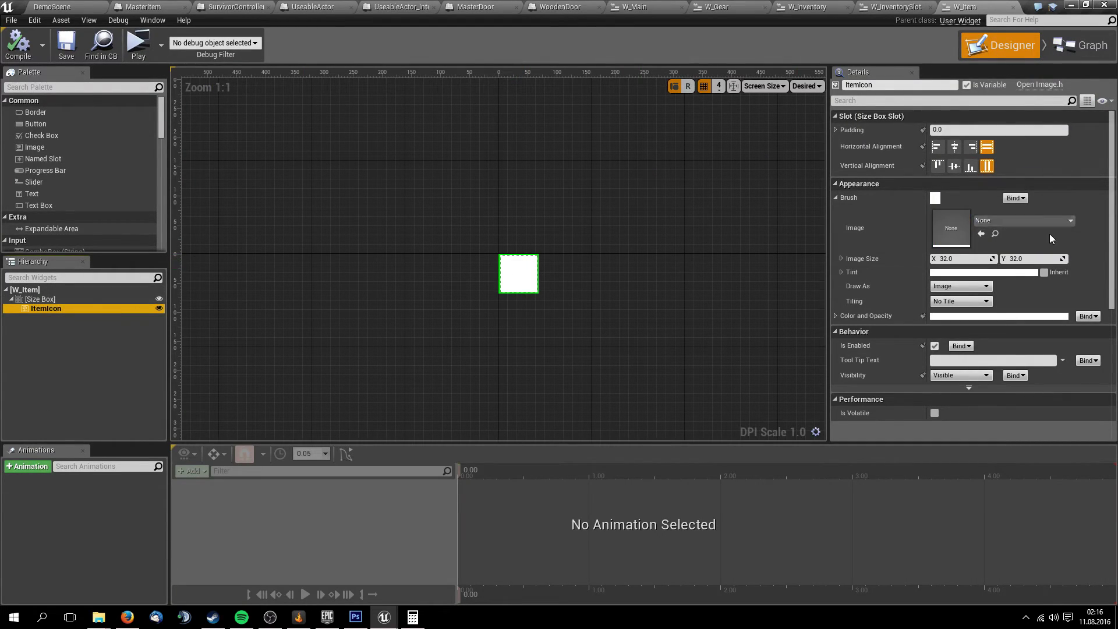
pyautogui.click(1023, 198)
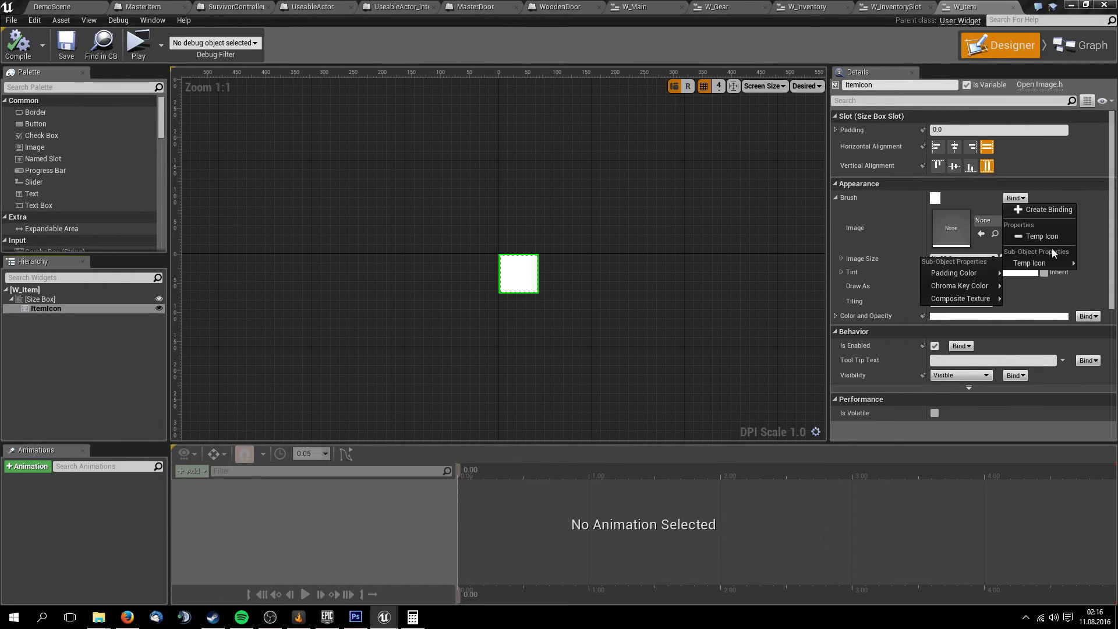
pyautogui.click(1039, 239)
pyautogui.scroll(2, 644, 312)
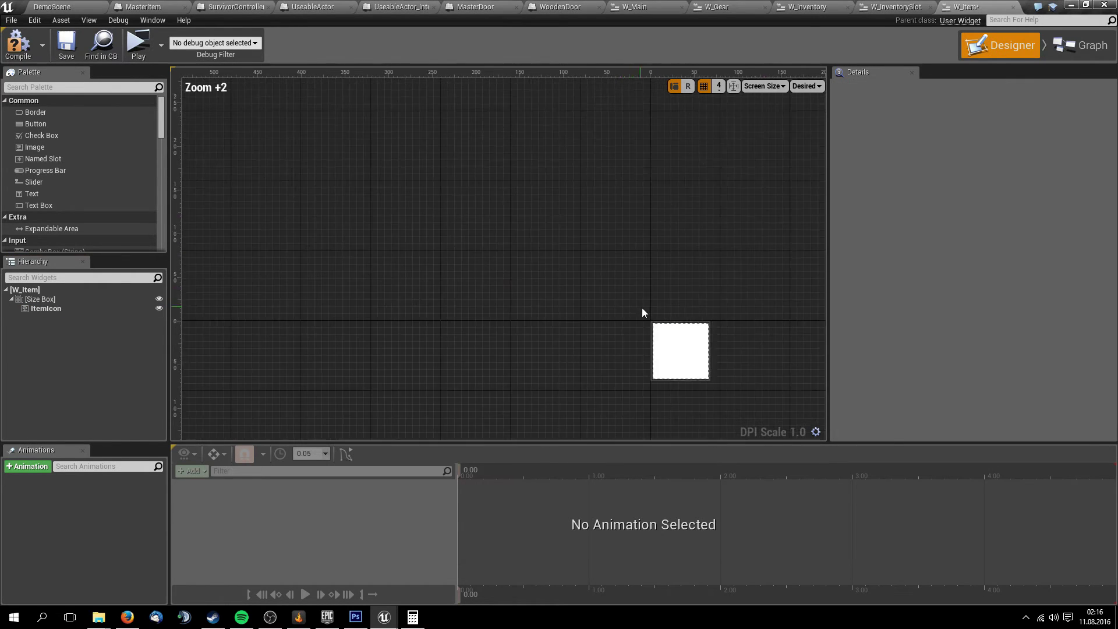
pyautogui.scroll(1, 529, 217)
pyautogui.scroll(1, 634, 247)
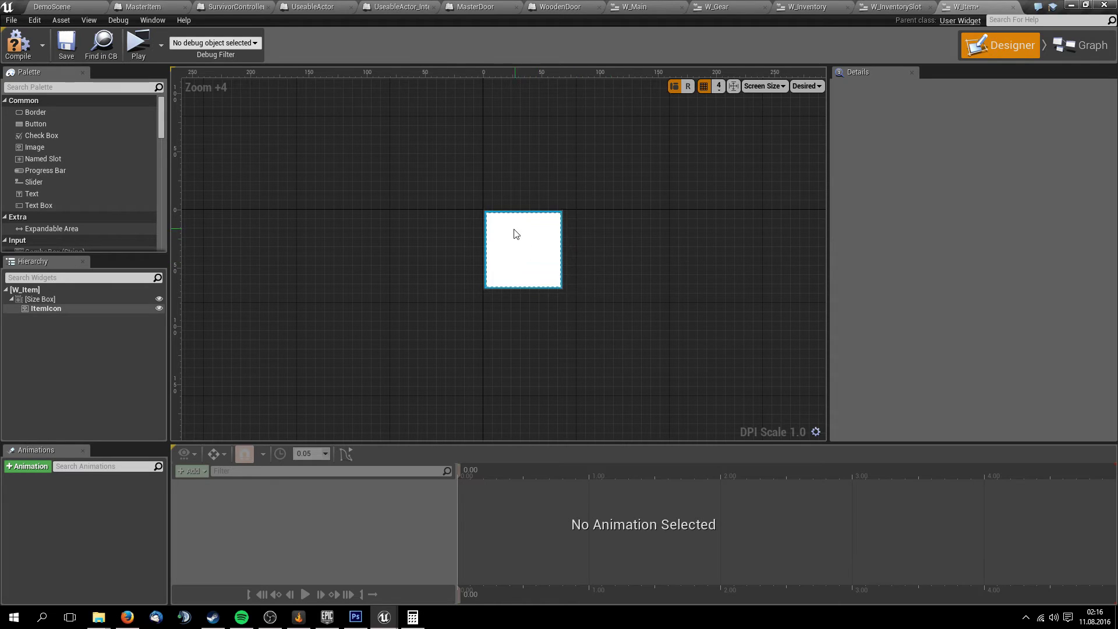
# Compile the W_Item widget blueprint and select the Size Box in the Hierarchy
pyautogui.click(68, 308)
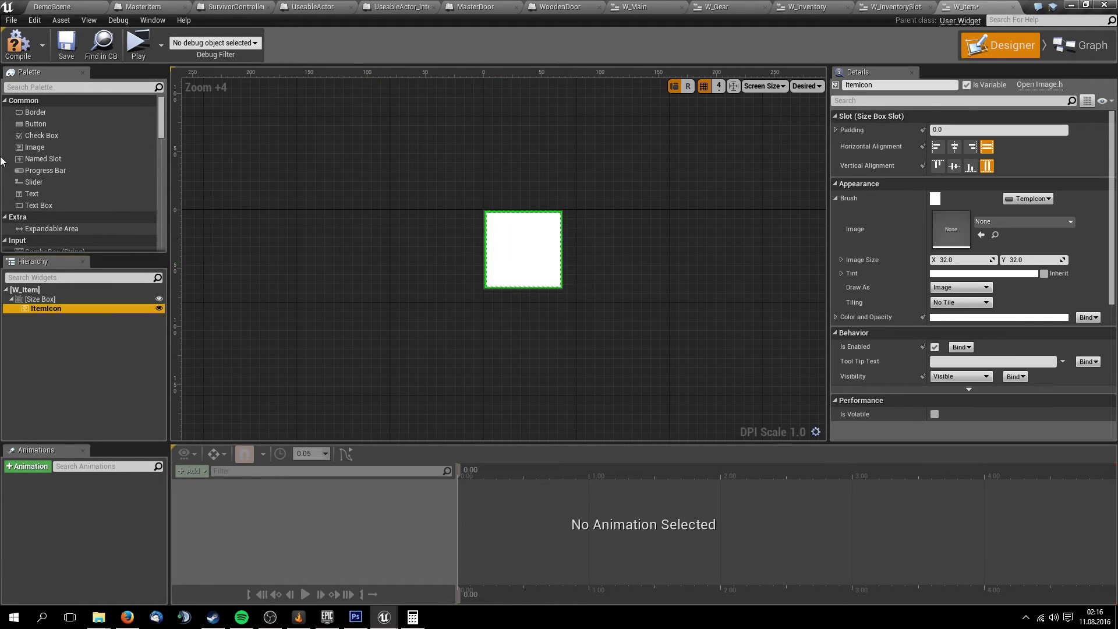
pyautogui.click(18, 44)
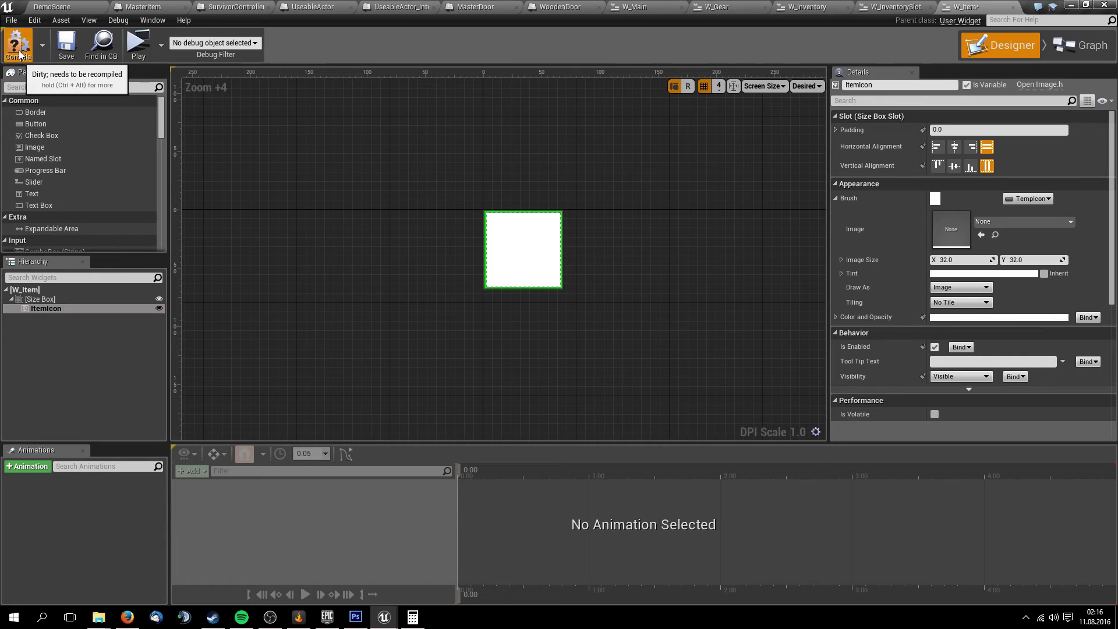
pyautogui.click(65, 299)
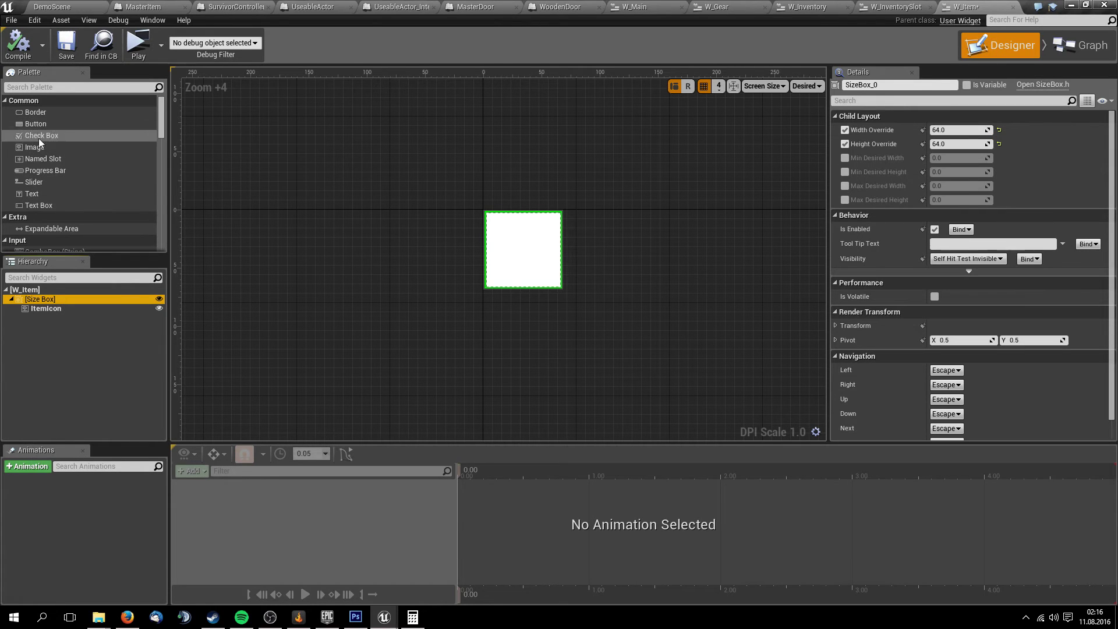
pyautogui.moveTo(38, 149)
pyautogui.mouseDown()
pyautogui.moveTo(50, 321)
pyautogui.moveTo(52, 299)
pyautogui.mouseUp()
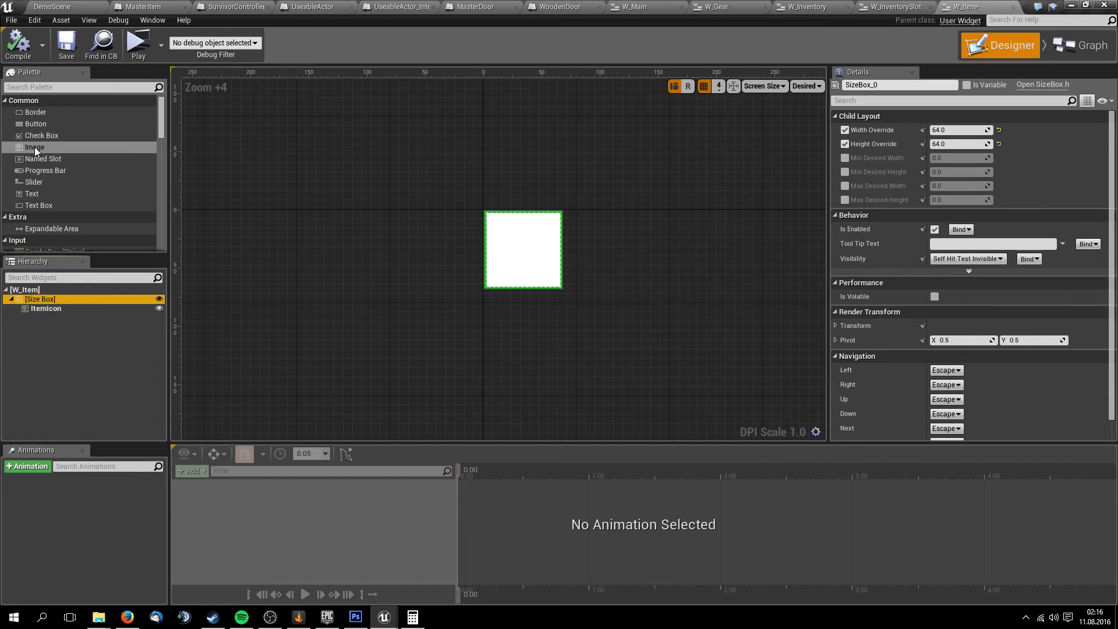
# Cut ItemIcon from the Size Box, add an Overlay there, and nest ItemIcon inside it
pyautogui.click(54, 309)
pyautogui.press('Delete')
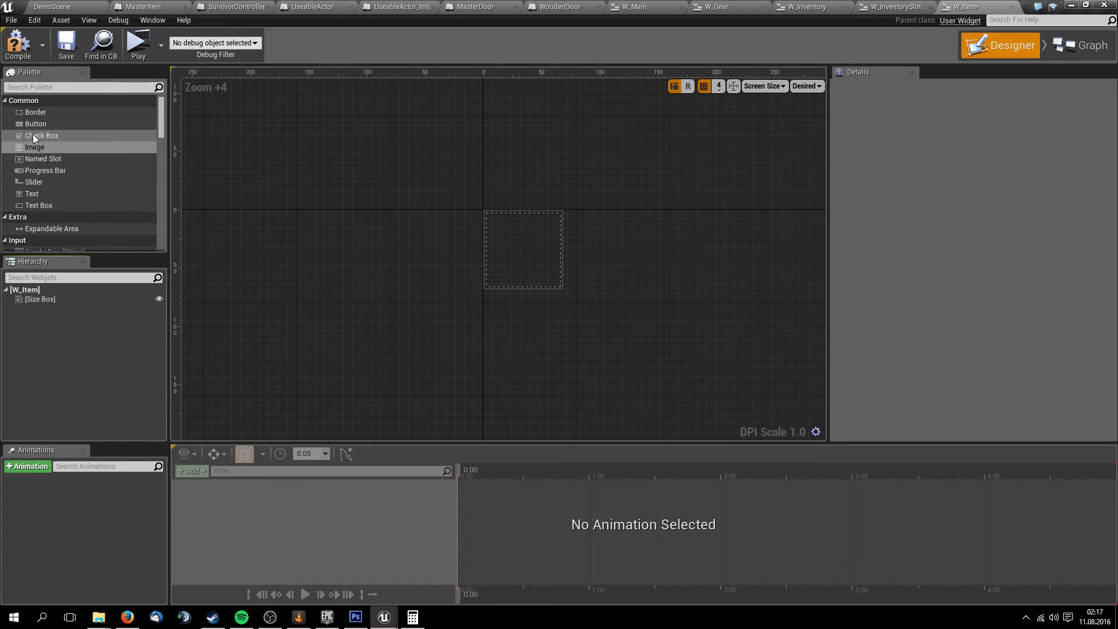
pyautogui.scroll(-3, 54, 155)
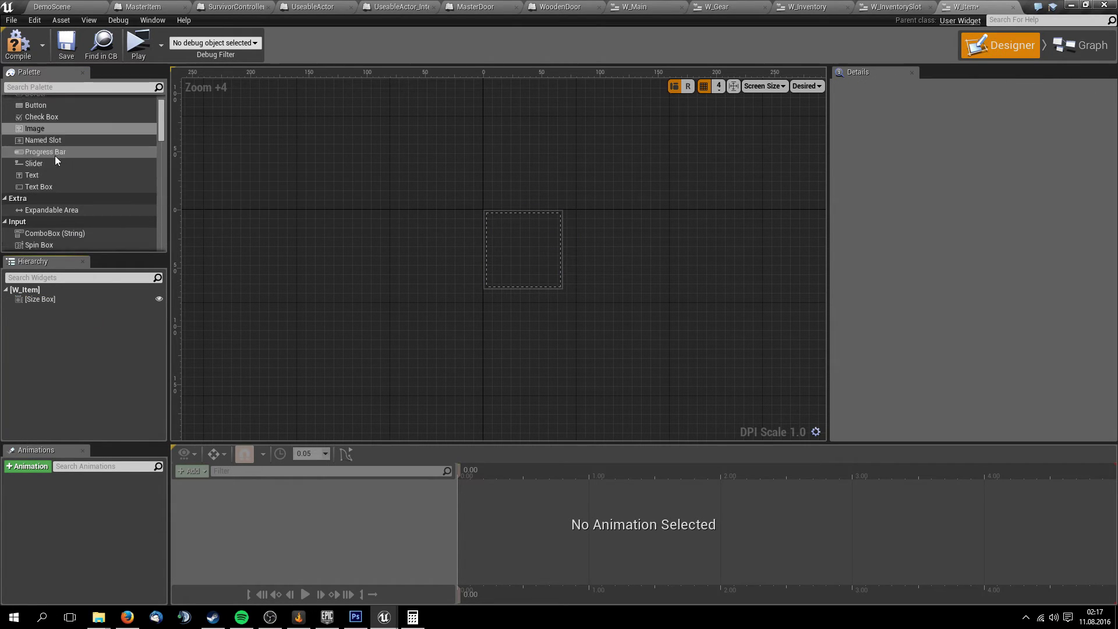
pyautogui.scroll(3, 55, 156)
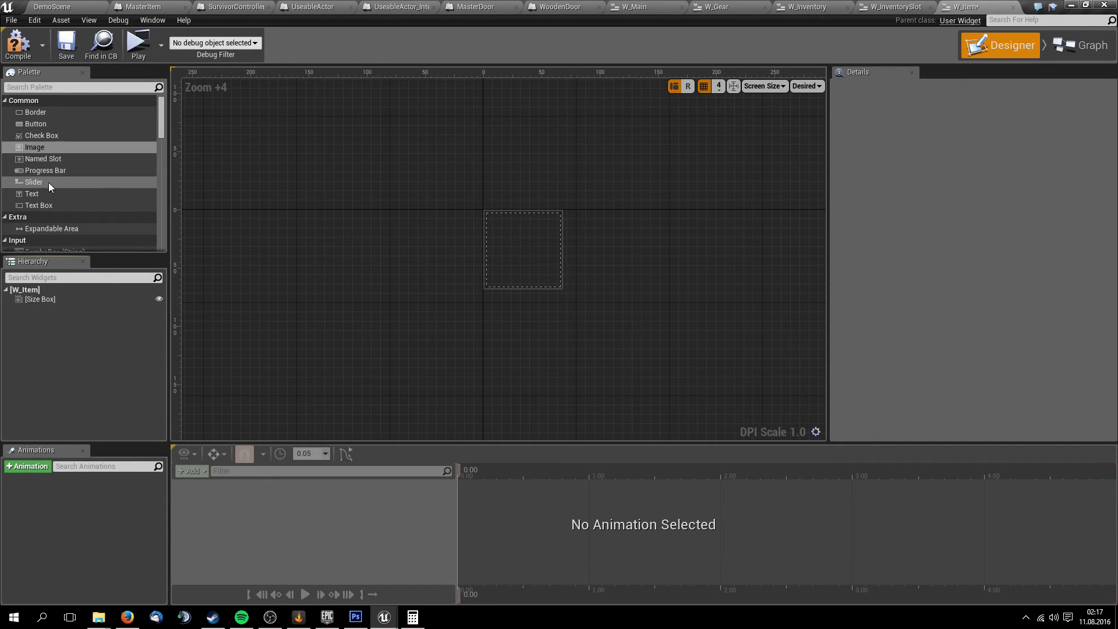
pyautogui.scroll(-3, 49, 184)
pyautogui.scroll(-3, 49, 183)
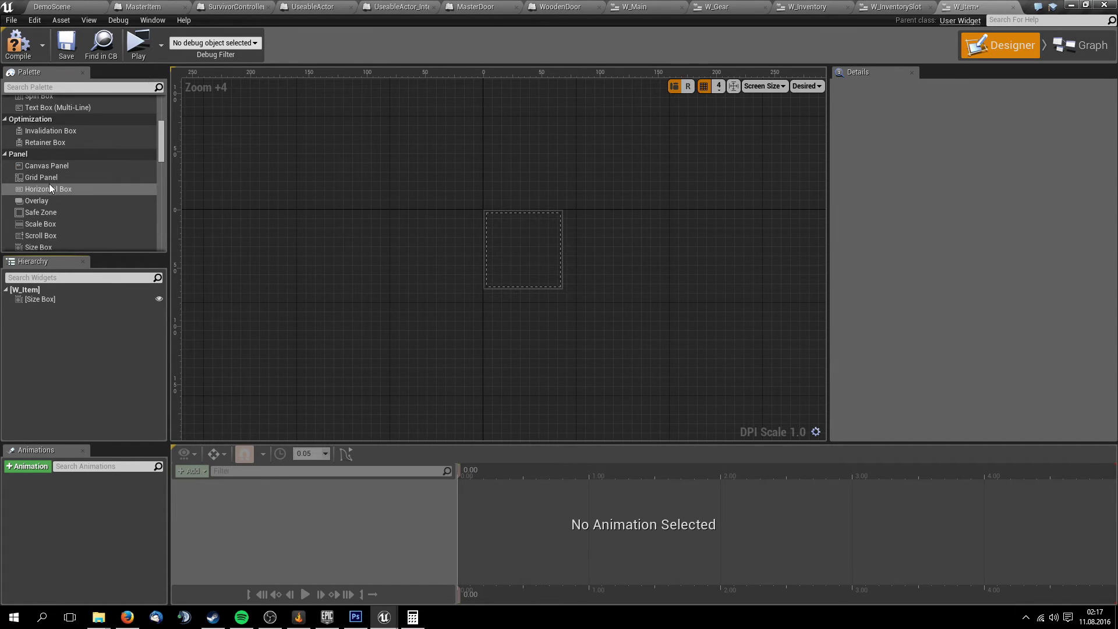
pyautogui.moveTo(38, 200)
pyautogui.mouseDown()
pyautogui.moveTo(69, 239)
pyautogui.moveTo(50, 300)
pyautogui.mouseUp()
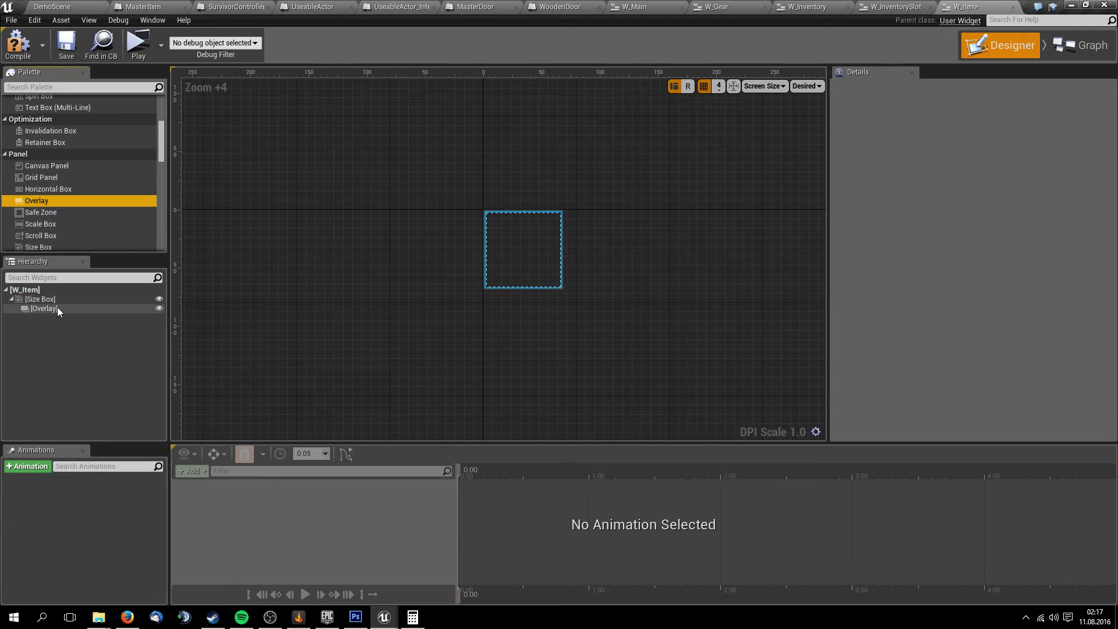
pyautogui.click(56, 308)
pyautogui.click(18, 308)
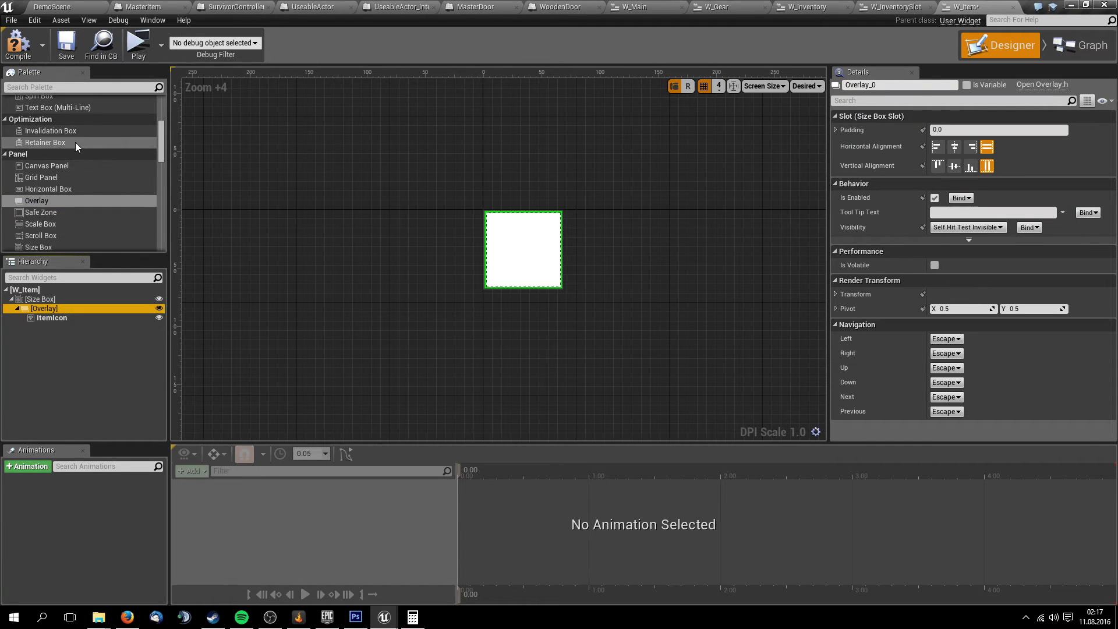
pyautogui.scroll(6, 75, 142)
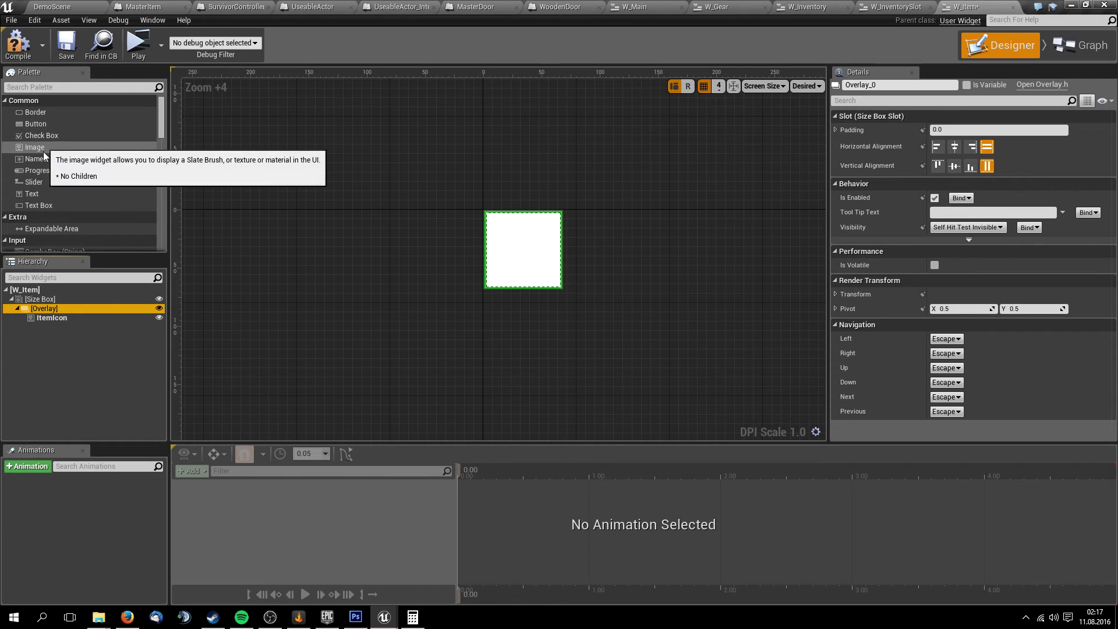
# Add a Border inside the Overlay and make it fill its slot
pyautogui.moveTo(36, 113); pyautogui.dragTo(59, 311)
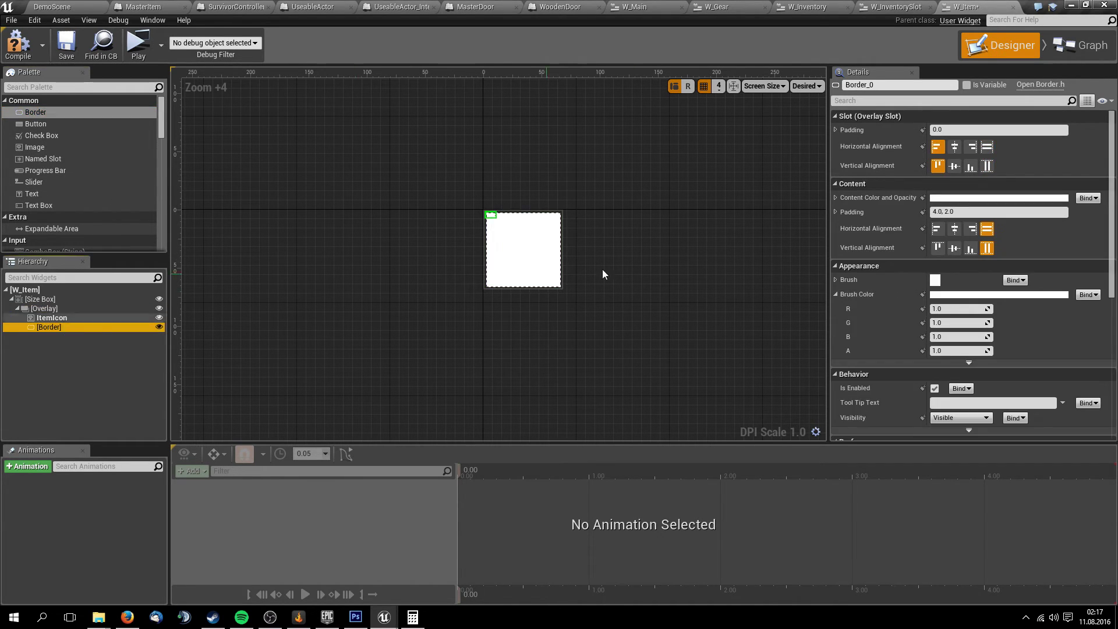
pyautogui.scroll(4, 583, 269)
pyautogui.moveTo(571, 269); pyautogui.dragTo(367, 73, button='right')
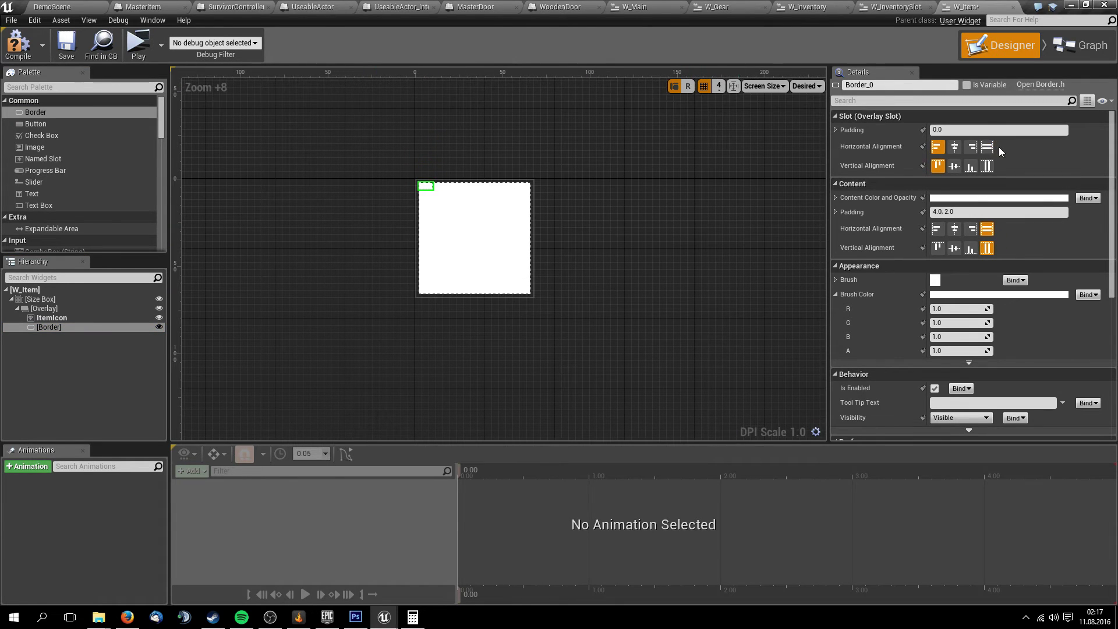
pyautogui.click(985, 167)
pyautogui.scroll(5, 689, 272)
pyautogui.moveTo(688, 272); pyautogui.dragTo(394, 202, button='right')
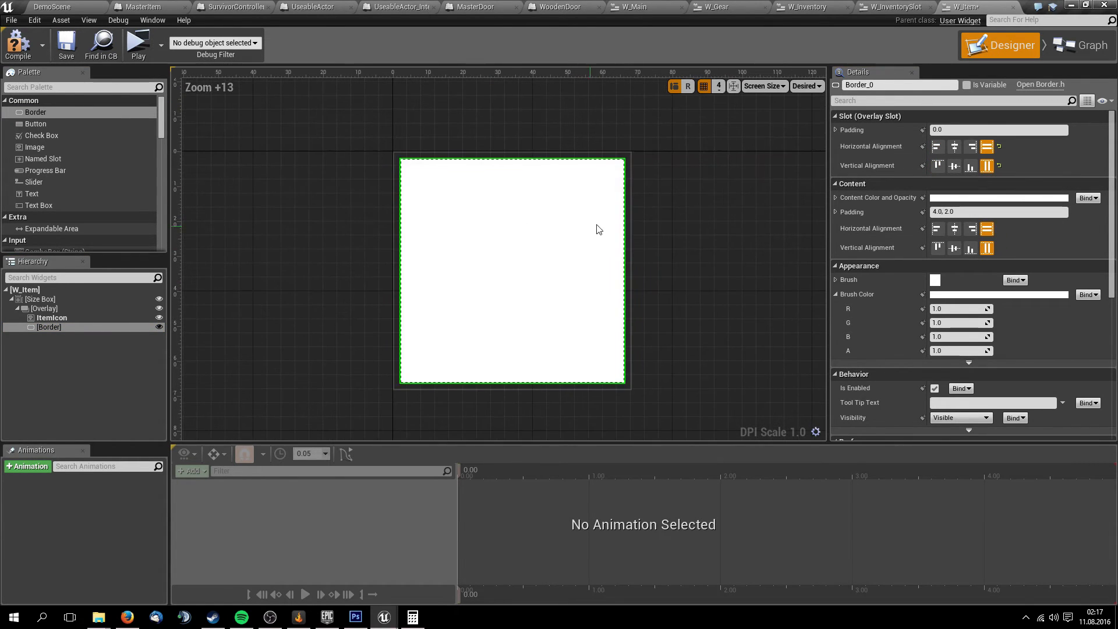
# Set ItemIcon's image to 1911Colt_Icon and move the Border behind the icon
pyautogui.click(73, 317)
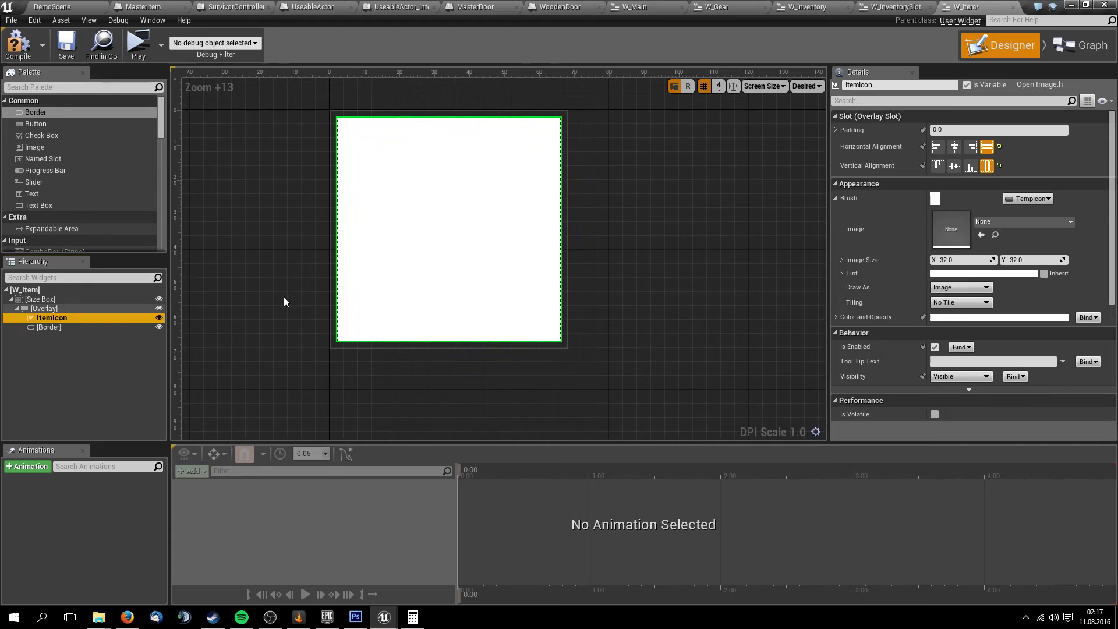
pyautogui.click(969, 260)
pyautogui.write('64')
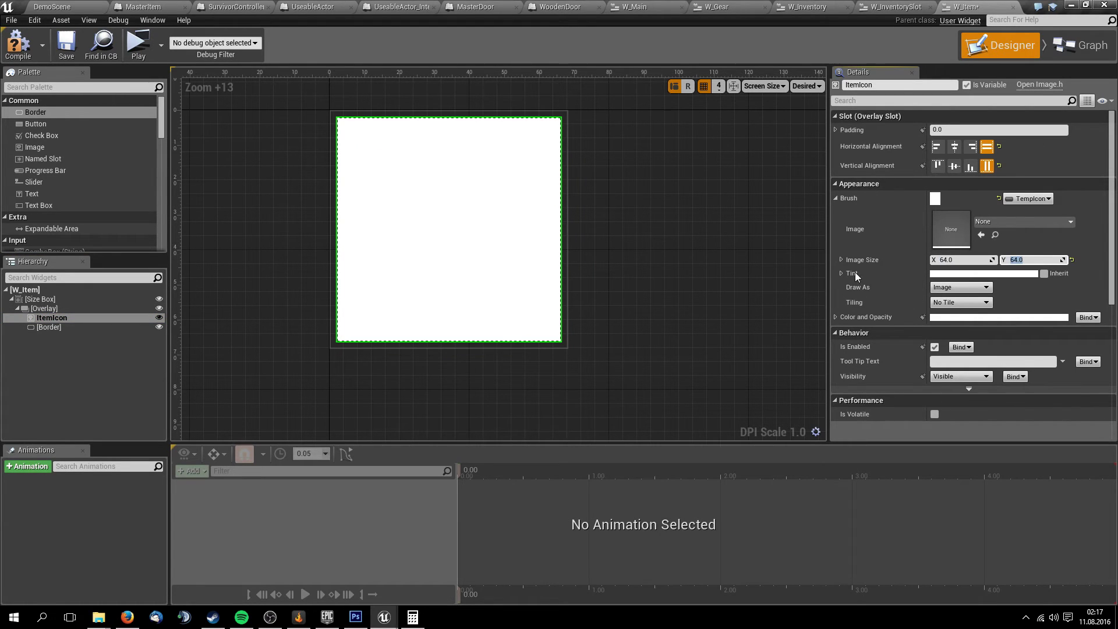
pyautogui.click(645, 245)
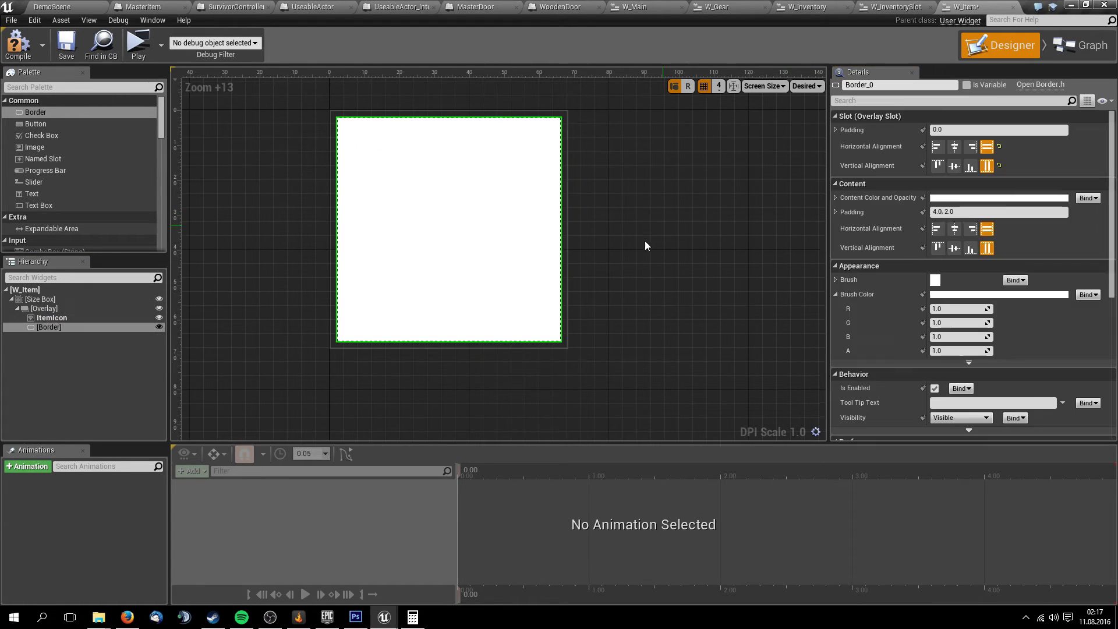
pyautogui.click(82, 318)
pyautogui.click(1021, 223)
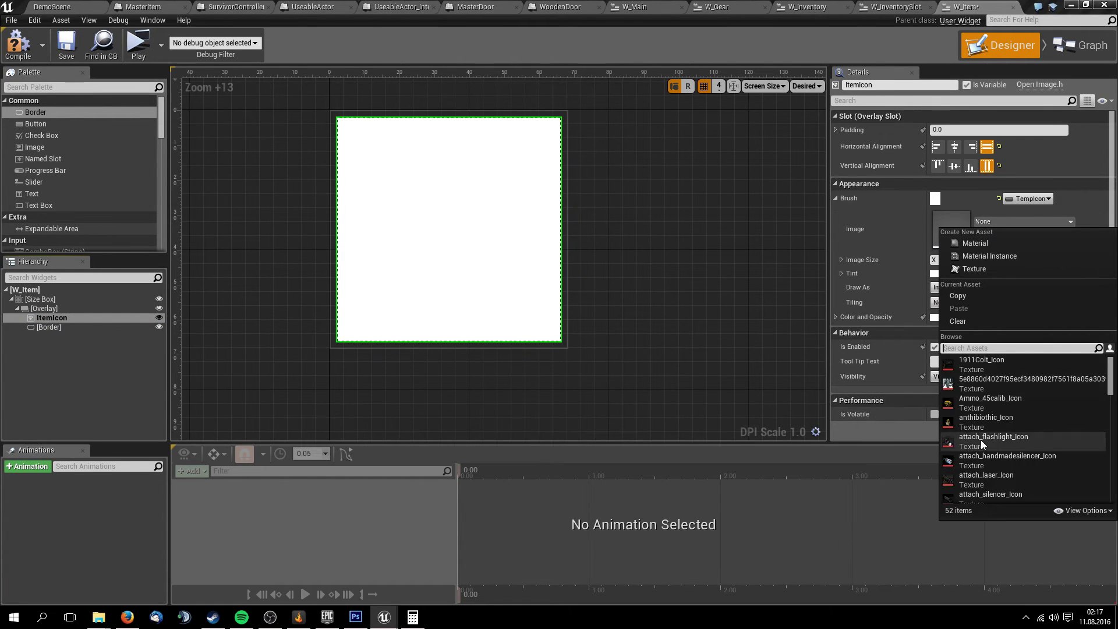
pyautogui.click(999, 369)
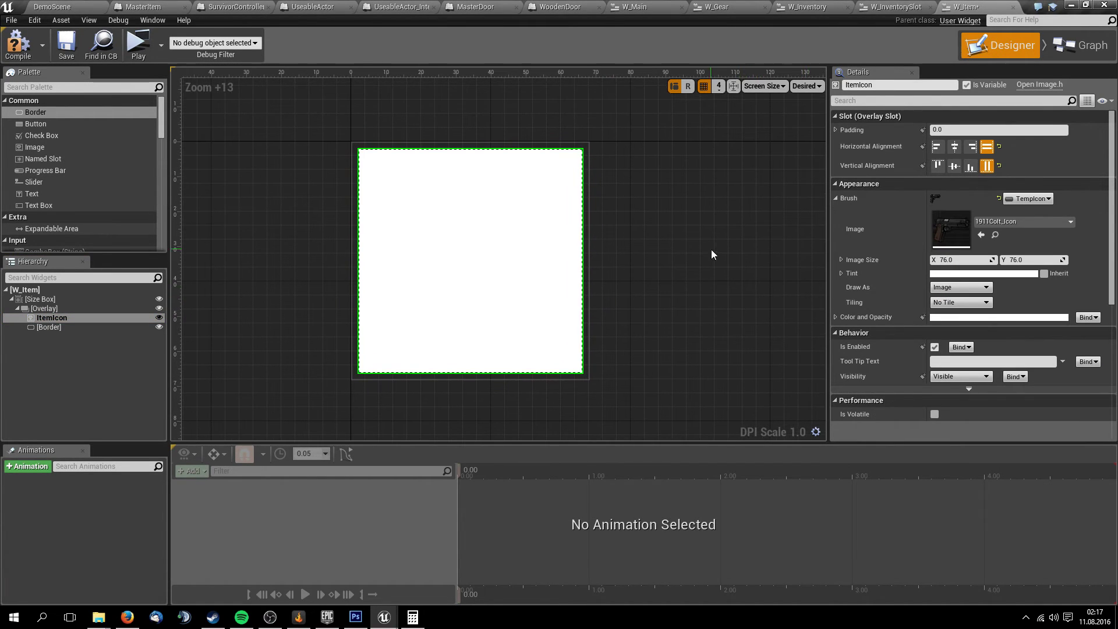
pyautogui.moveTo(63, 328); pyautogui.dragTo(147, 318)
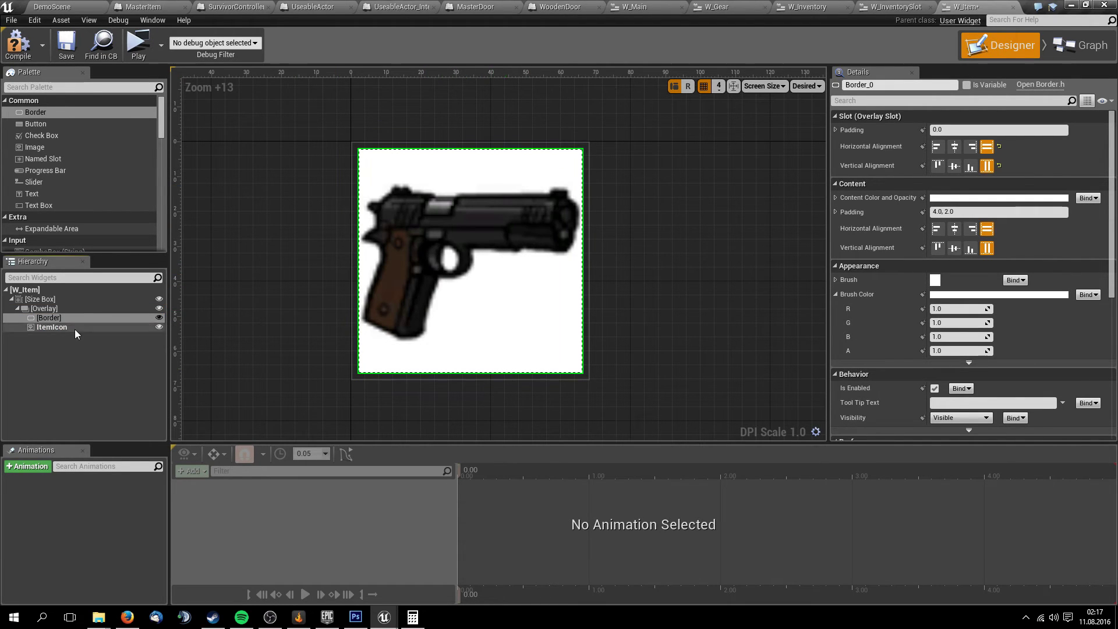
# Give the Border's brush a dark translucent colour with 0.5 alpha and save W_Item
pyautogui.click(75, 328)
pyautogui.click(91, 318)
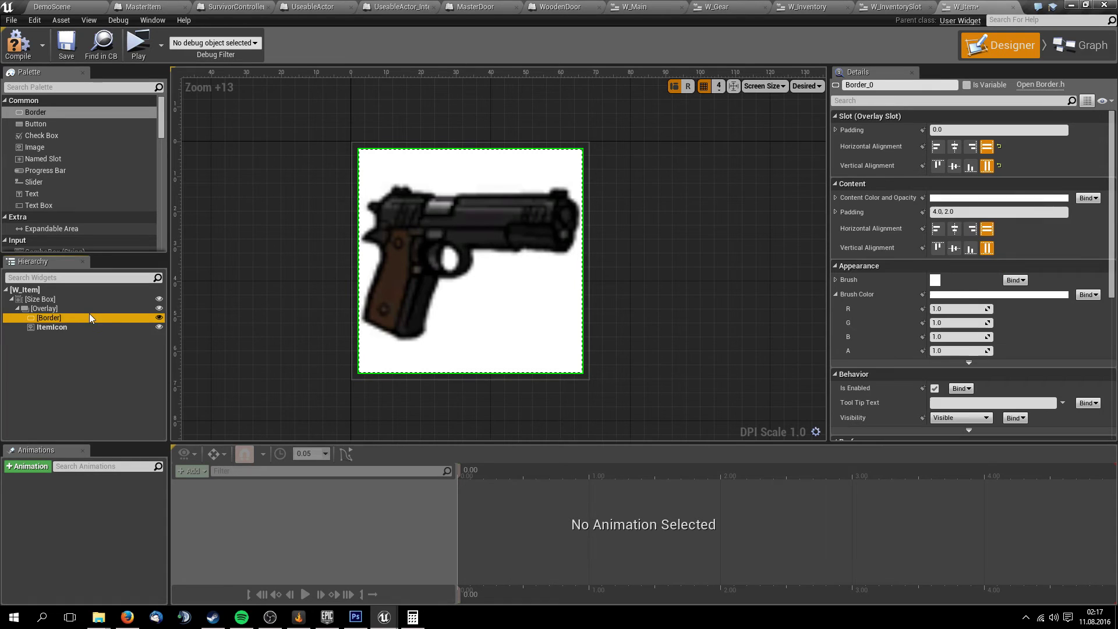
pyautogui.click(959, 296)
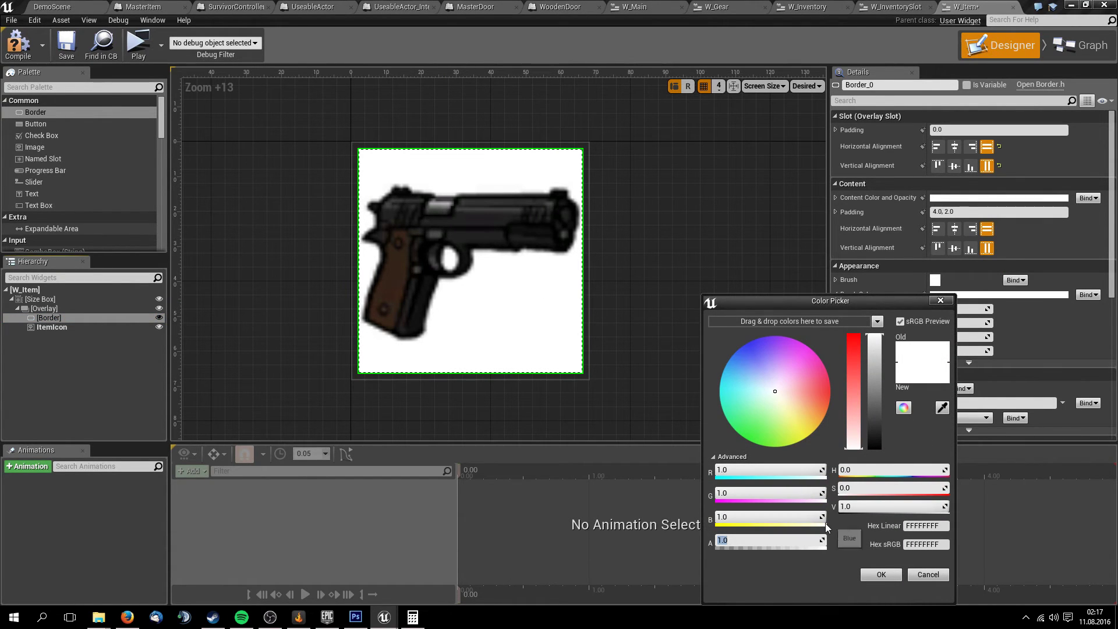
pyautogui.write('0.5')
pyautogui.press('Return')
pyautogui.write('0.2')
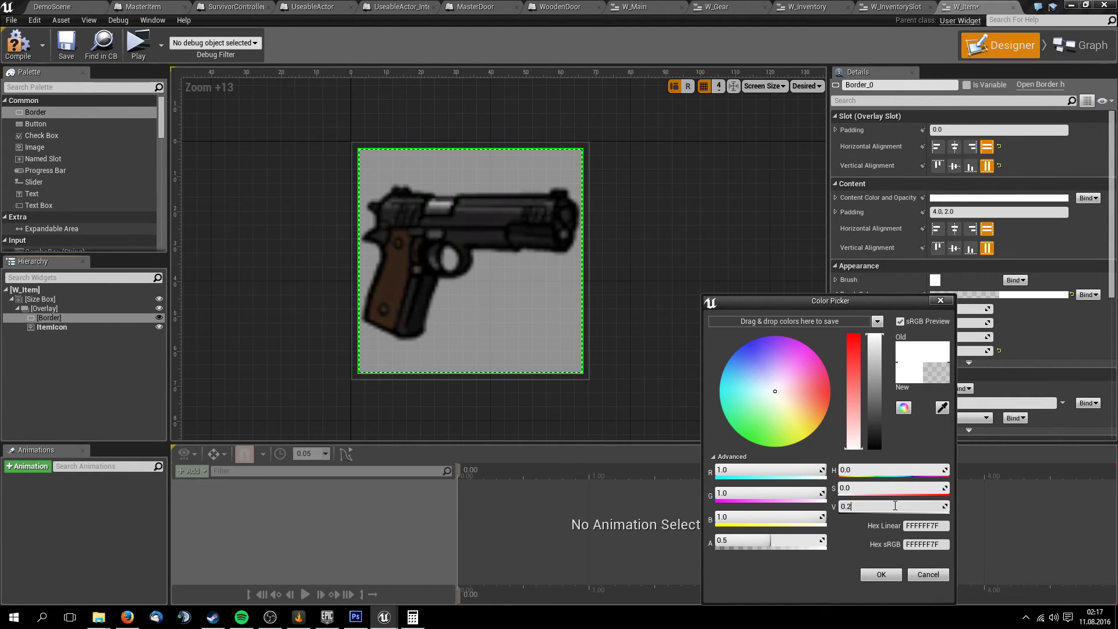
pyautogui.write('5')
pyautogui.press('Return')
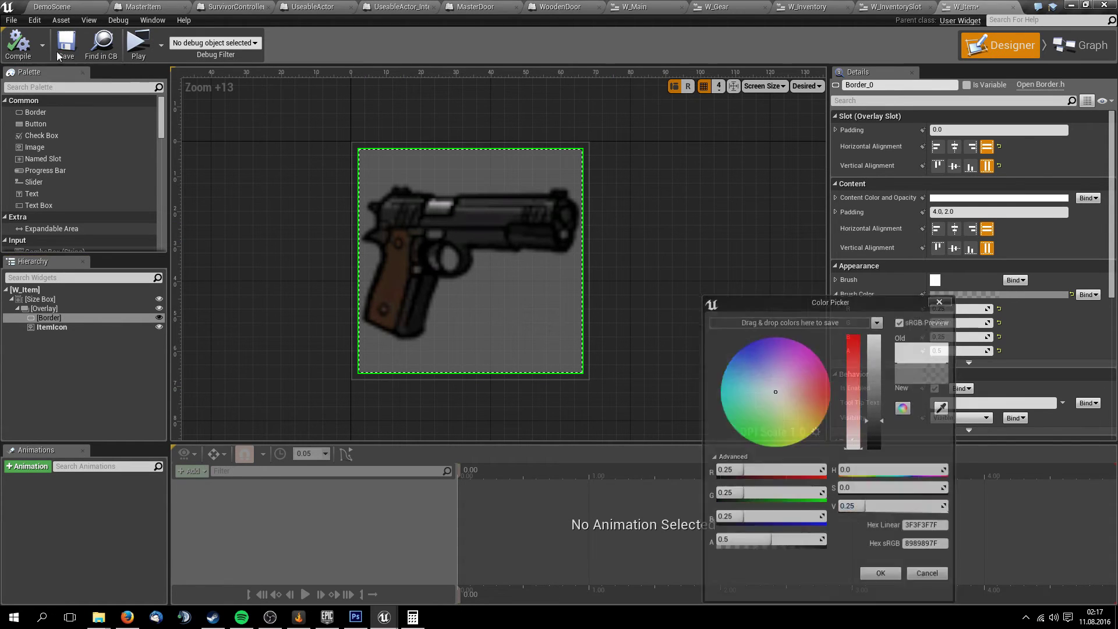
pyautogui.click(58, 53)
pyautogui.click(673, 222)
# Switch W_Item to its Event Graph, then bring up the W_InventorySlot blueprint
pyautogui.scroll(-2, 683, 254)
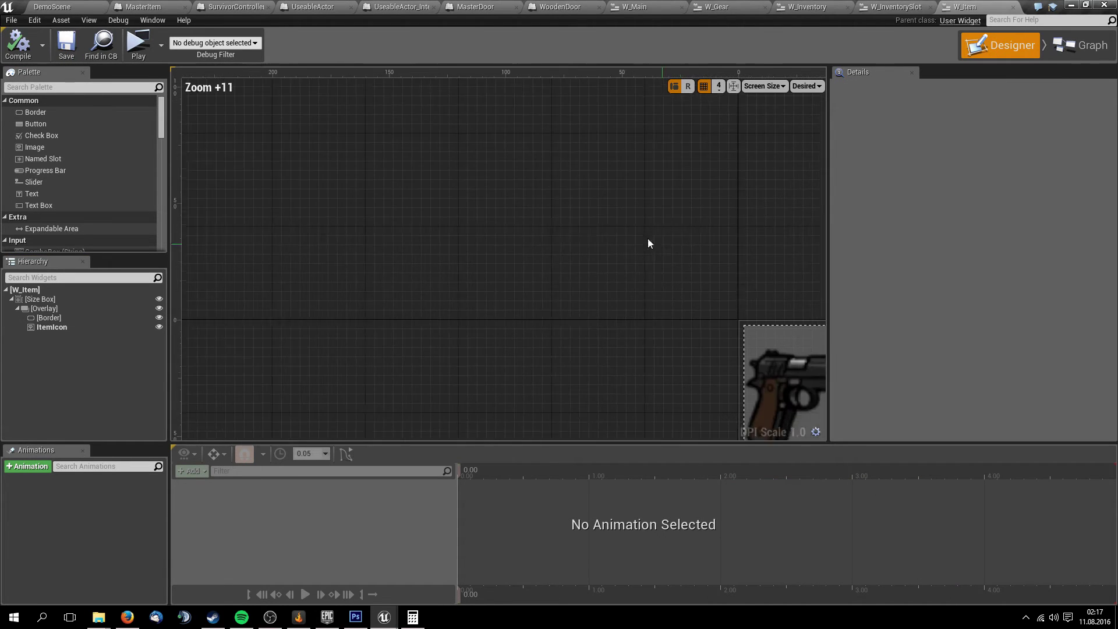
pyautogui.scroll(-4, 400, 158)
pyautogui.scroll(-3, 400, 158)
pyautogui.scroll(-3, 400, 158)
pyautogui.scroll(-1, 400, 159)
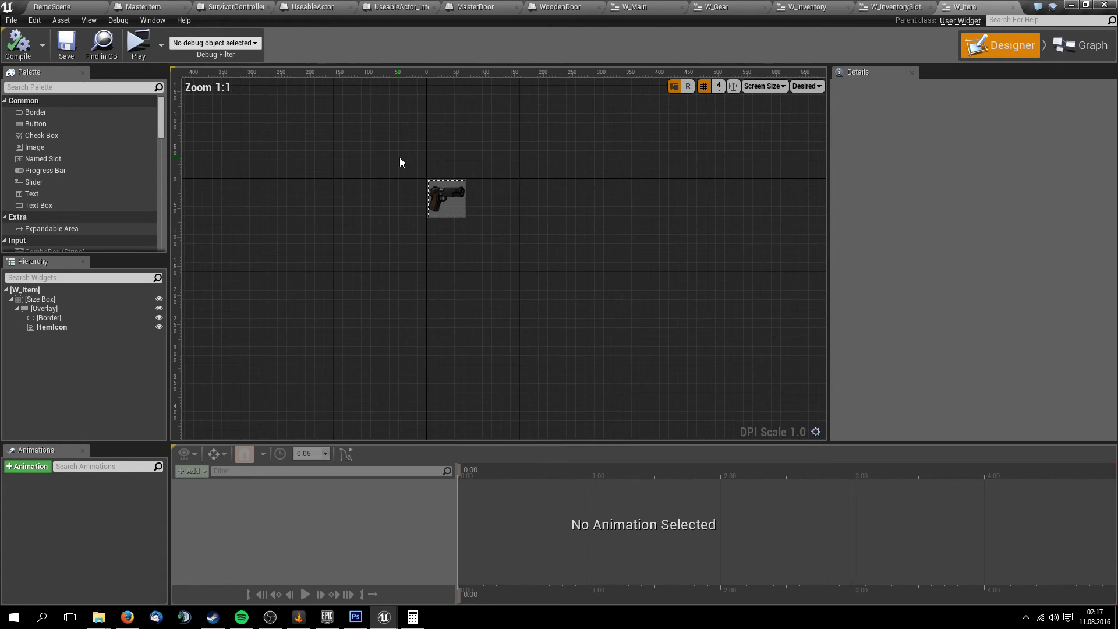
pyautogui.scroll(5, 431, 201)
pyautogui.scroll(4, 446, 268)
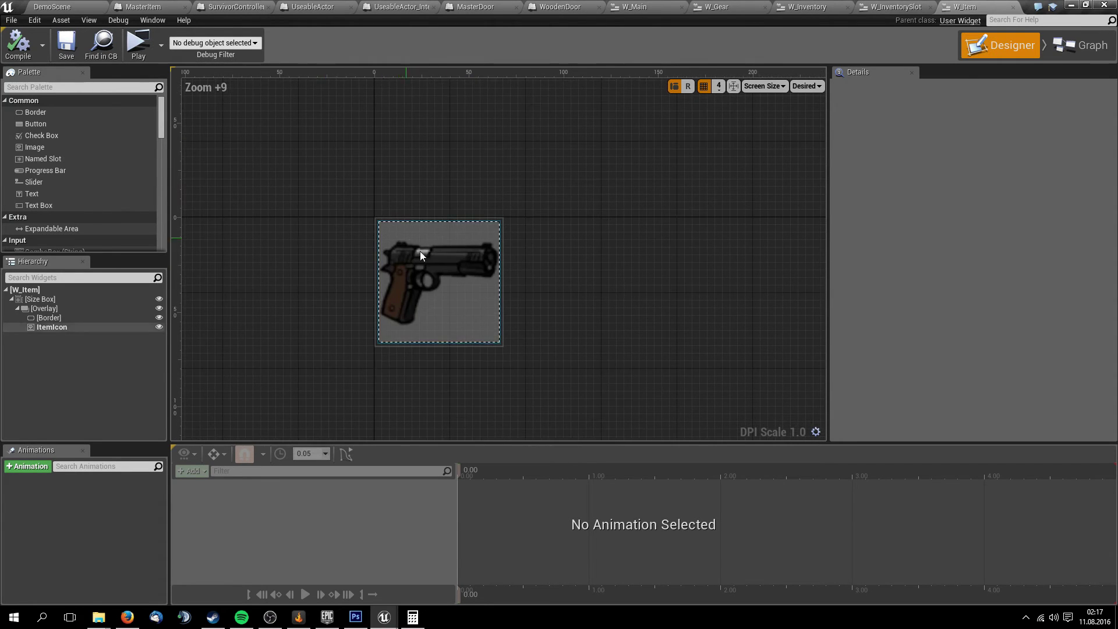
pyautogui.click(422, 253)
pyautogui.moveTo(668, 298); pyautogui.dragTo(686, 298, button='right')
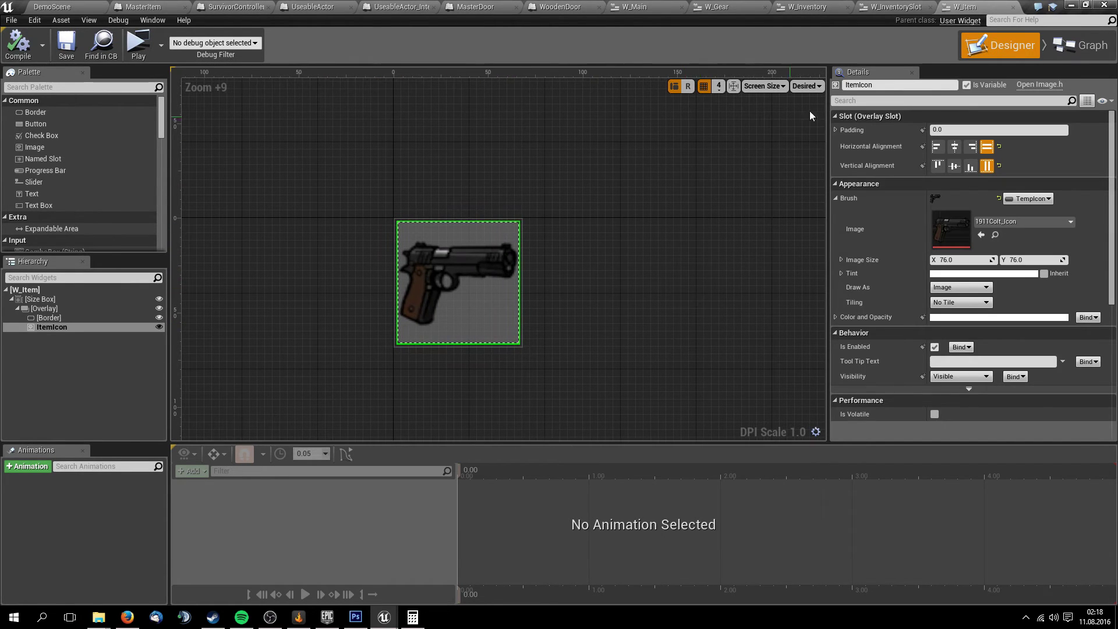
pyautogui.click(1084, 55)
pyautogui.click(878, 12)
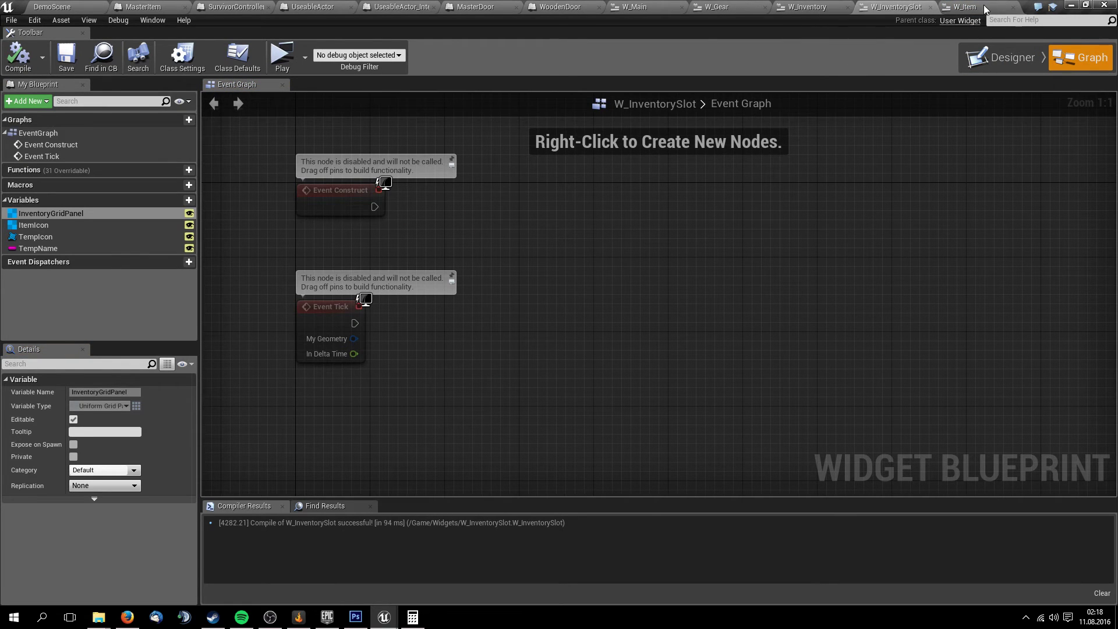
# Go to W_Inventory's Event Graph and pan to the ForLoop and Add Child nodes
pyautogui.click(813, 7)
pyautogui.moveTo(615, 298)
pyautogui.mouseDown(button='right')
pyautogui.moveTo(671, 280)
pyautogui.moveTo(702, 325)
pyautogui.moveTo(673, 341)
pyautogui.moveTo(547, 89)
pyautogui.mouseUp(button='right')
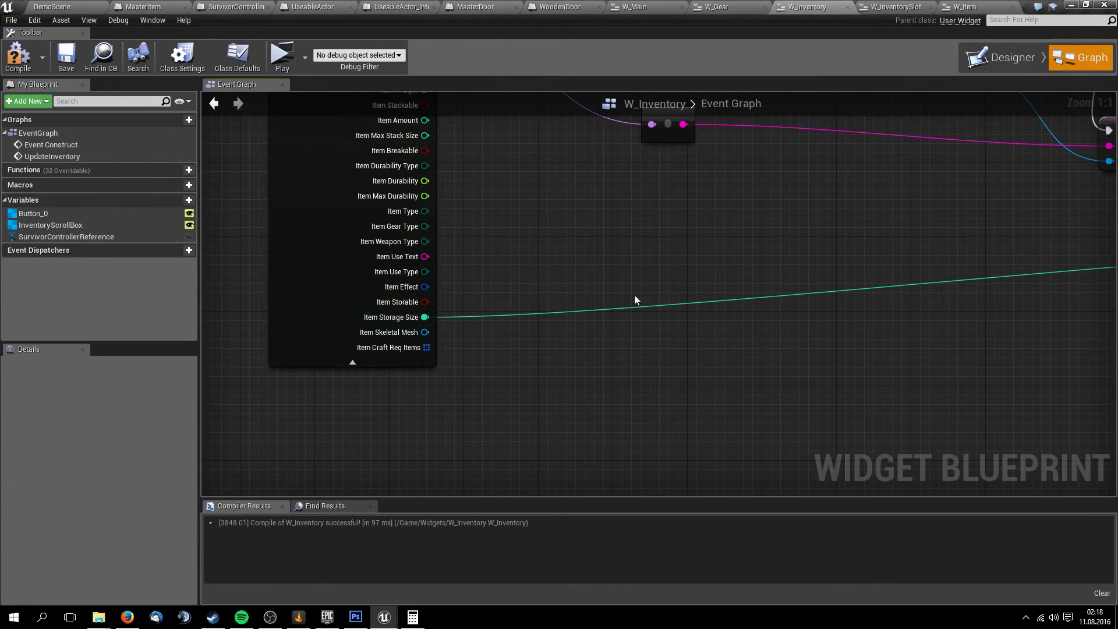
pyautogui.moveTo(633, 299)
pyautogui.mouseDown(button='right')
pyautogui.moveTo(560, 396)
pyautogui.moveTo(523, 342)
pyautogui.mouseUp(button='right')
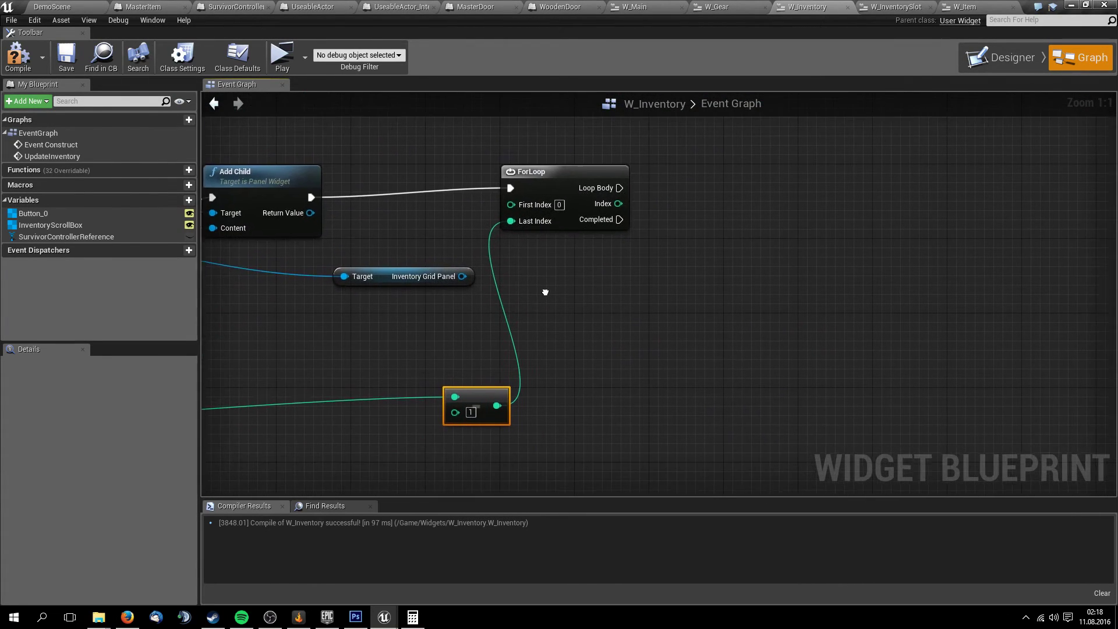
pyautogui.moveTo(563, 231); pyautogui.dragTo(471, 283, button='right')
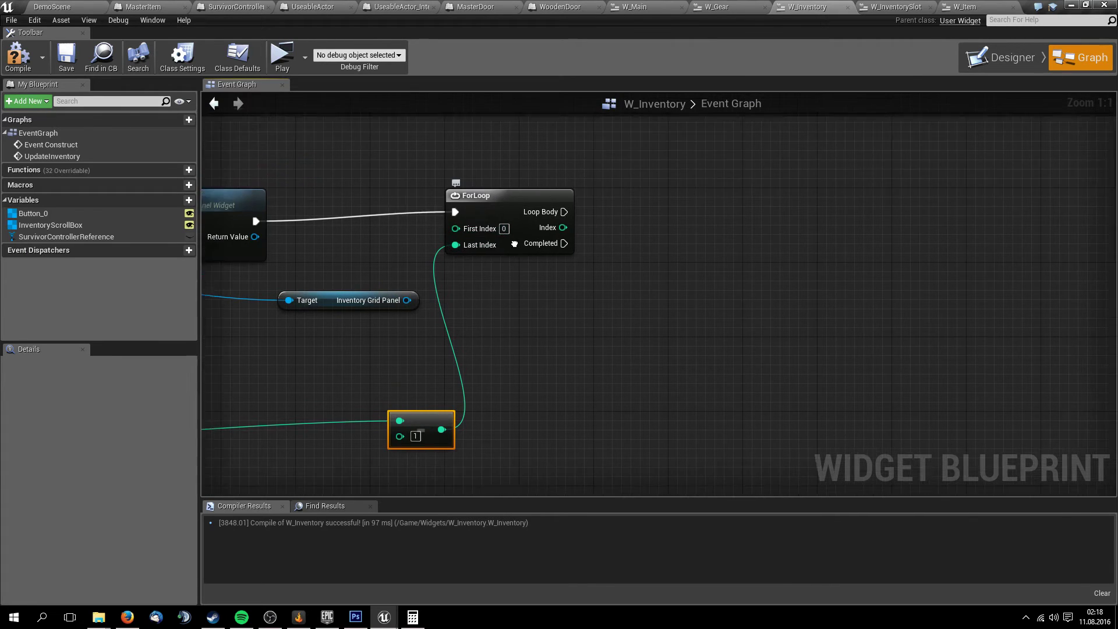
pyautogui.moveTo(527, 241); pyautogui.dragTo(633, 230)
pyautogui.click(967, 6)
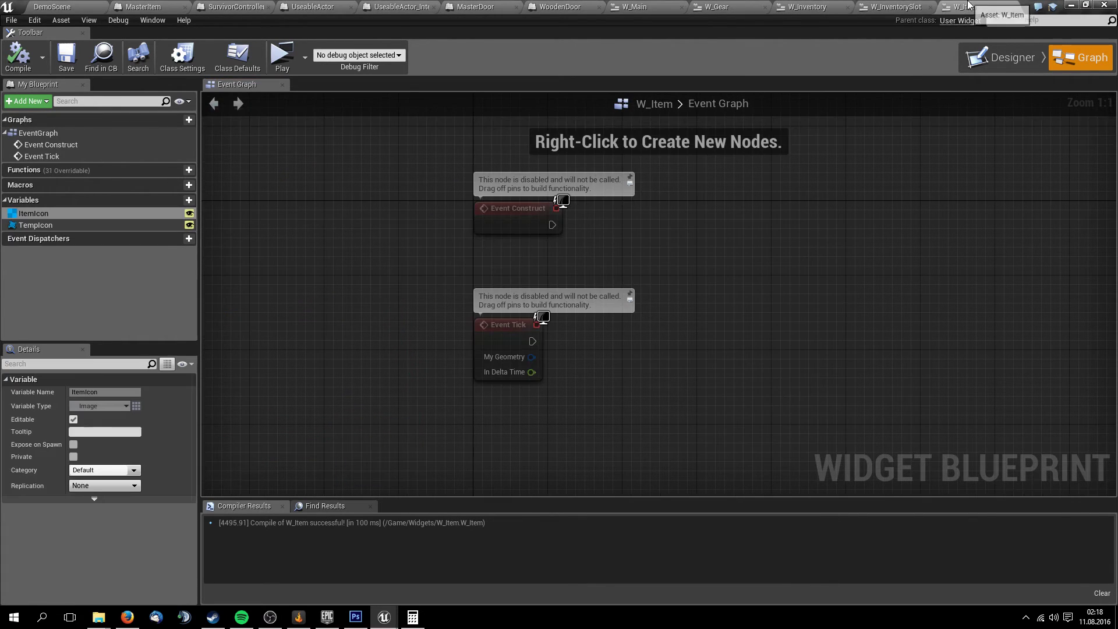
pyautogui.click(810, 7)
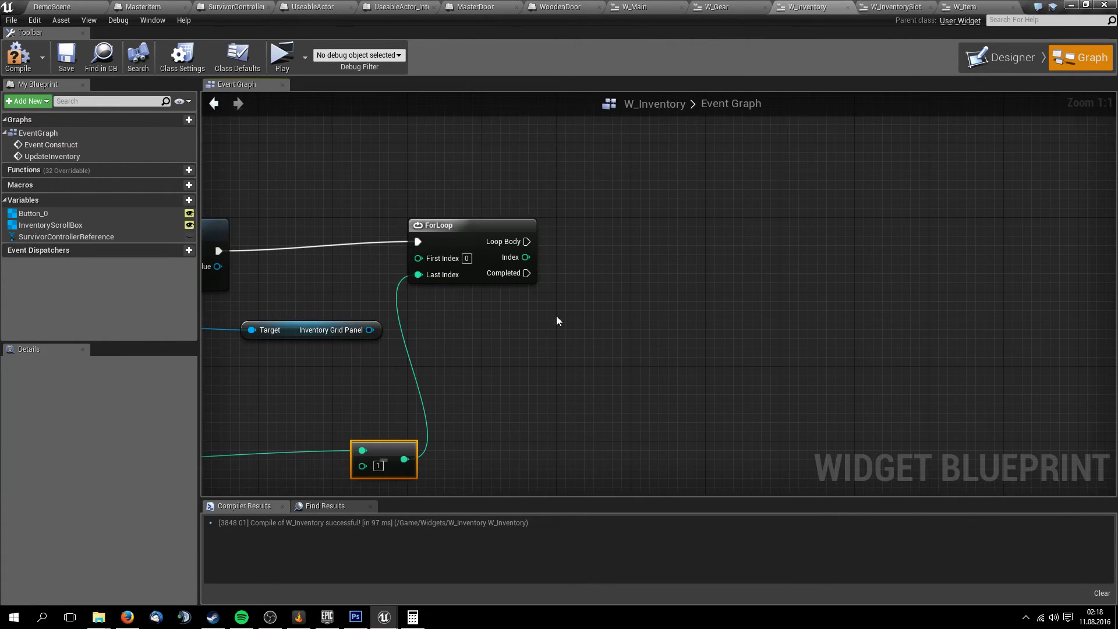
# Center the ForLoop and pull a wire from the Inventory Grid Panel reference to list actions
pyautogui.moveTo(496, 245); pyautogui.dragTo(566, 244)
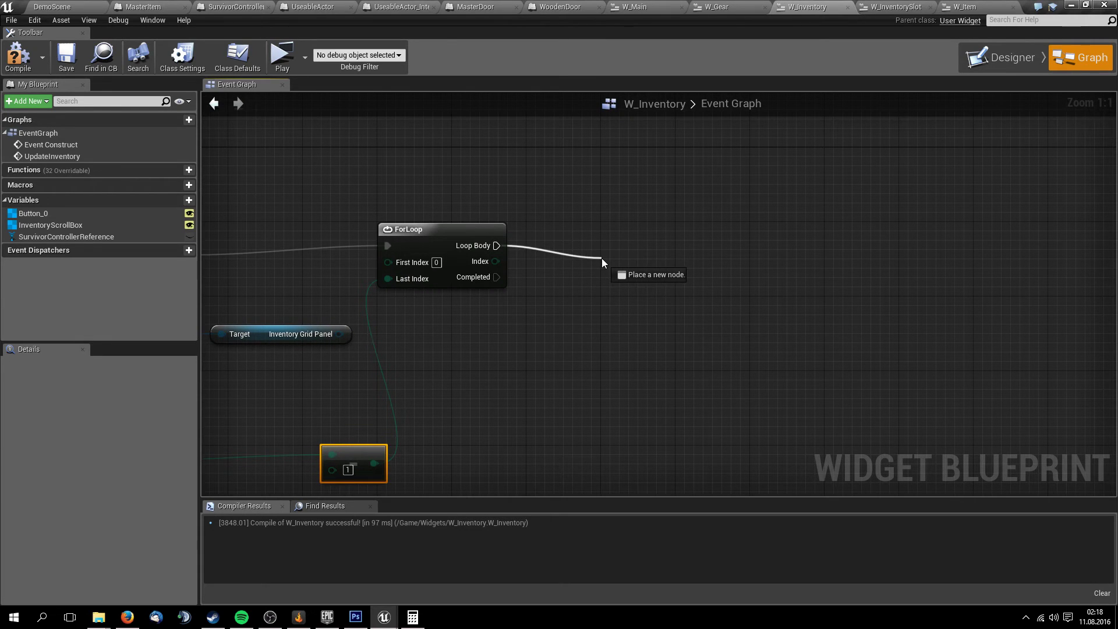
pyautogui.moveTo(566, 244); pyautogui.dragTo(919, 260, button='right')
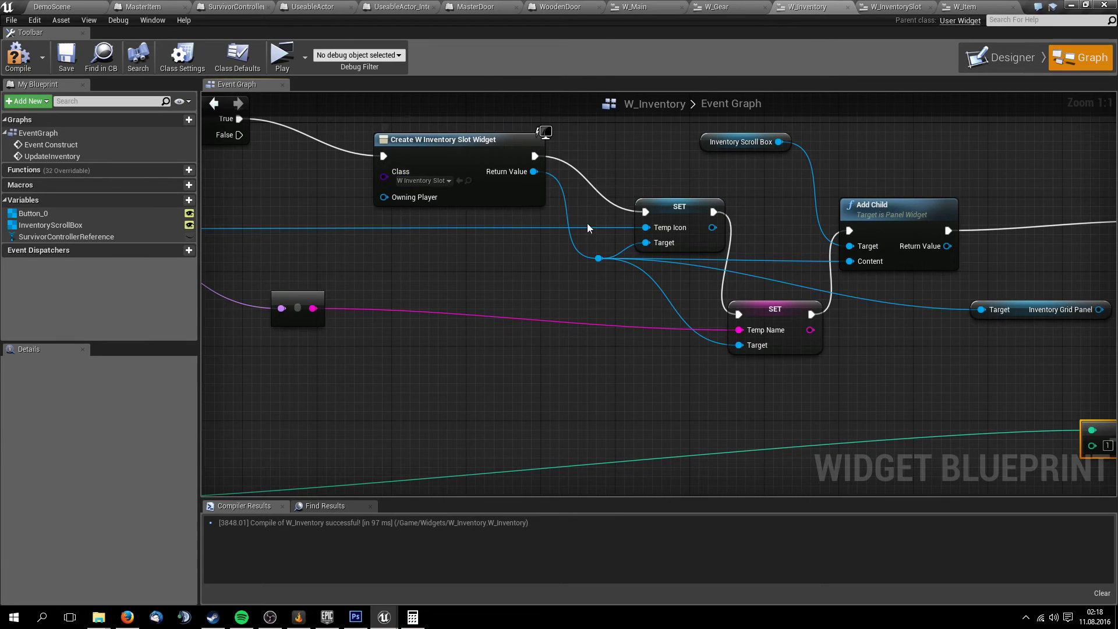
pyautogui.moveTo(635, 260); pyautogui.dragTo(326, 217, button='right')
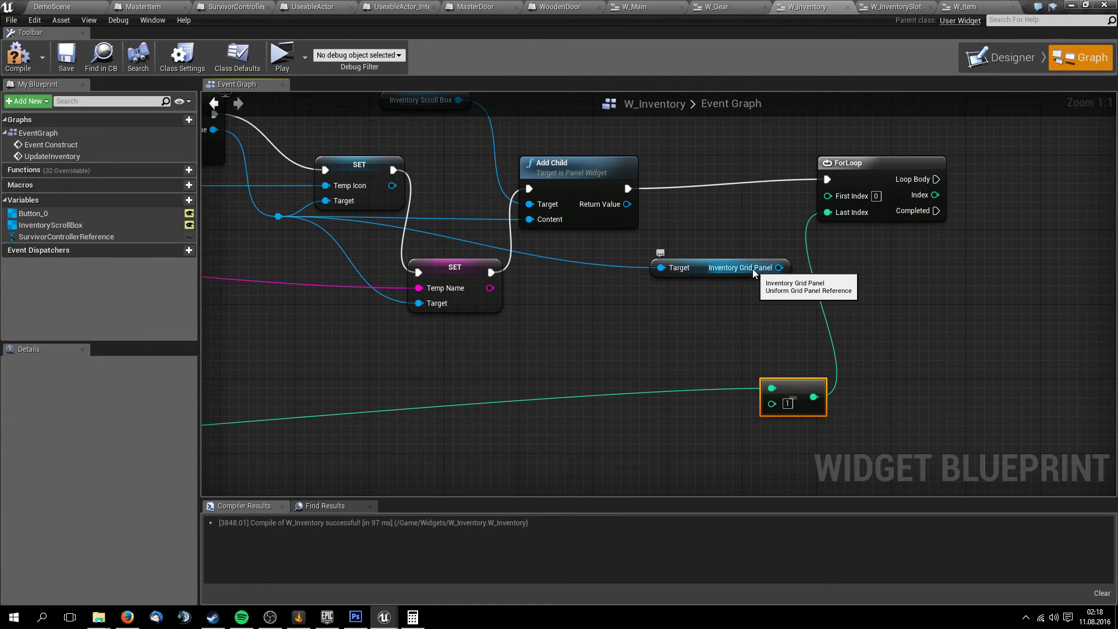
pyautogui.moveTo(718, 272); pyautogui.dragTo(539, 246, button='right')
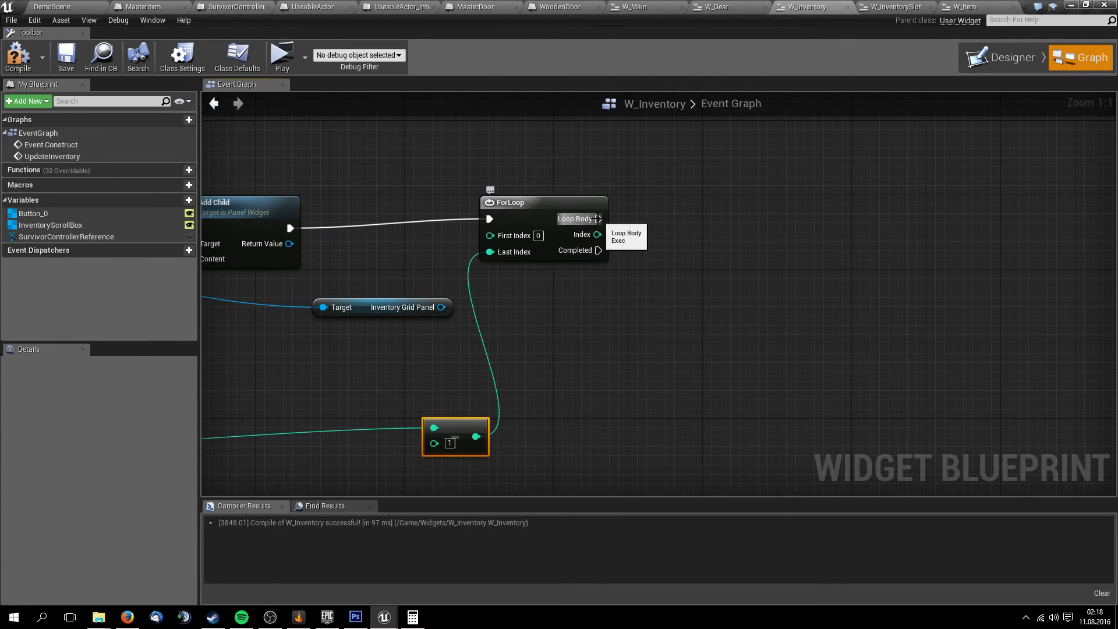
pyautogui.moveTo(444, 311); pyautogui.dragTo(580, 303)
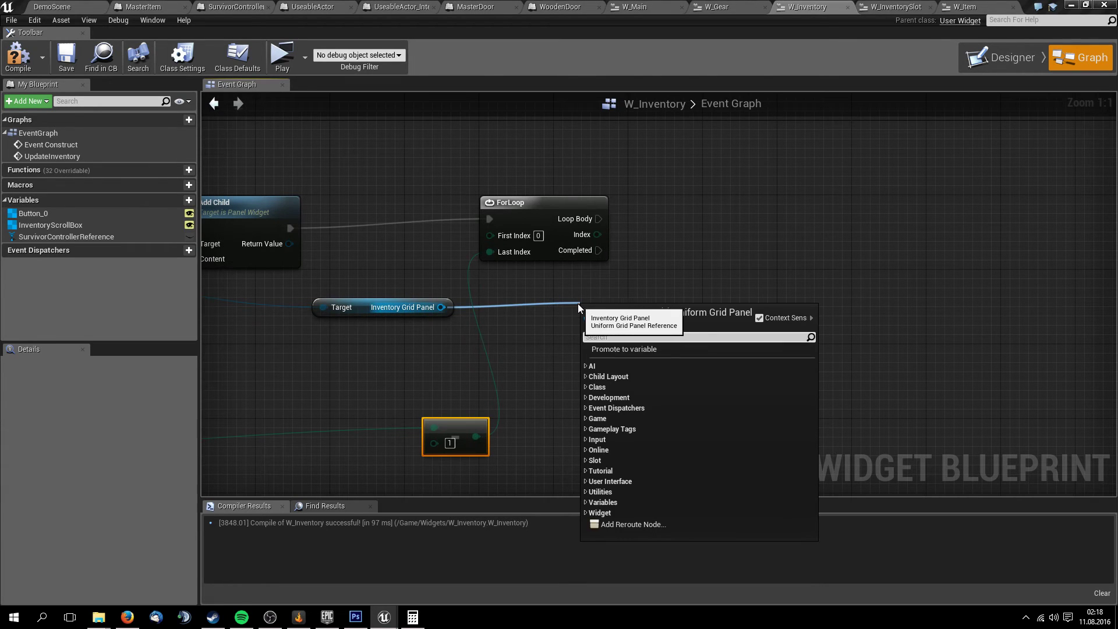
# Add a Clear Children node for Inventory Grid Panel, wired between Add Child and the ForLoop
pyautogui.moveTo(441, 307); pyautogui.dragTo(576, 292)
pyautogui.write('clear')
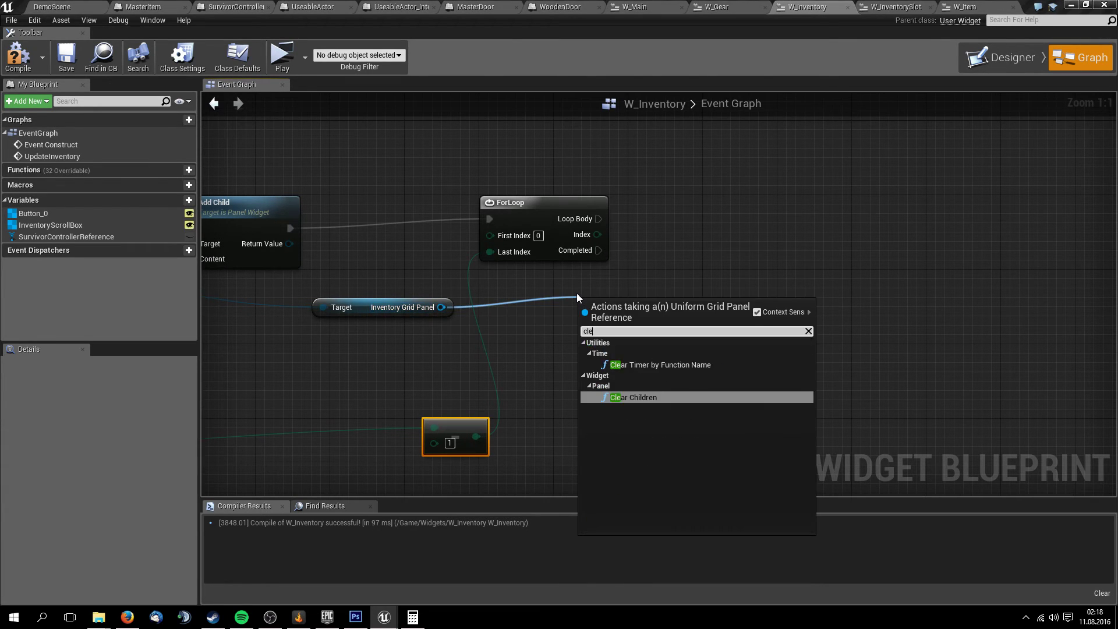
pyautogui.press('Return')
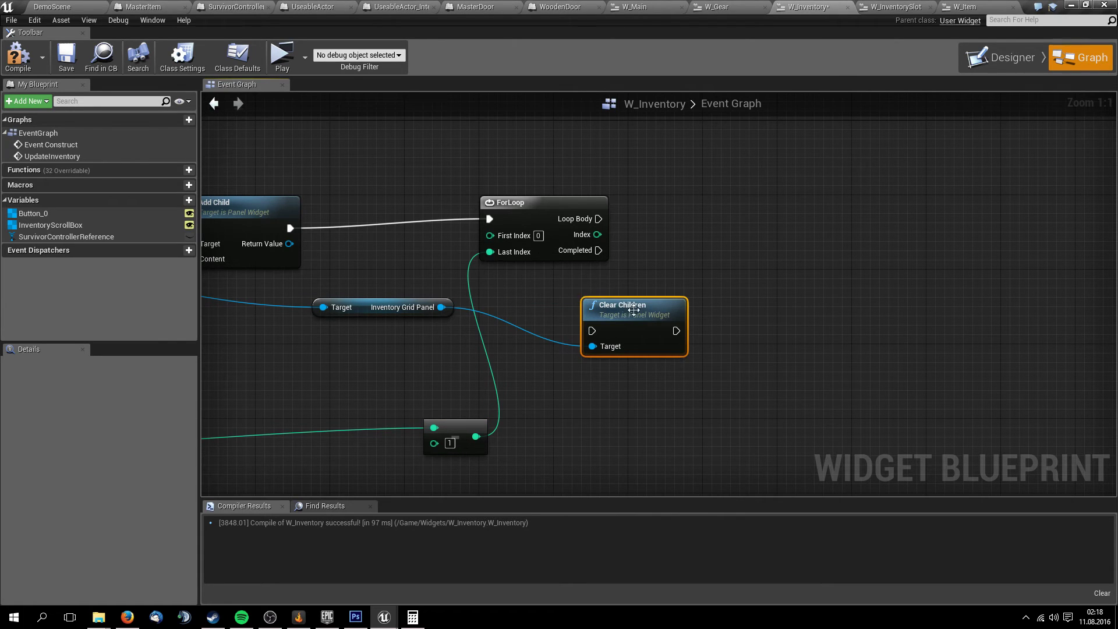
pyautogui.moveTo(632, 309); pyautogui.dragTo(435, 207)
pyautogui.moveTo(561, 209); pyautogui.dragTo(710, 218)
pyautogui.moveTo(418, 207); pyautogui.dragTo(502, 215)
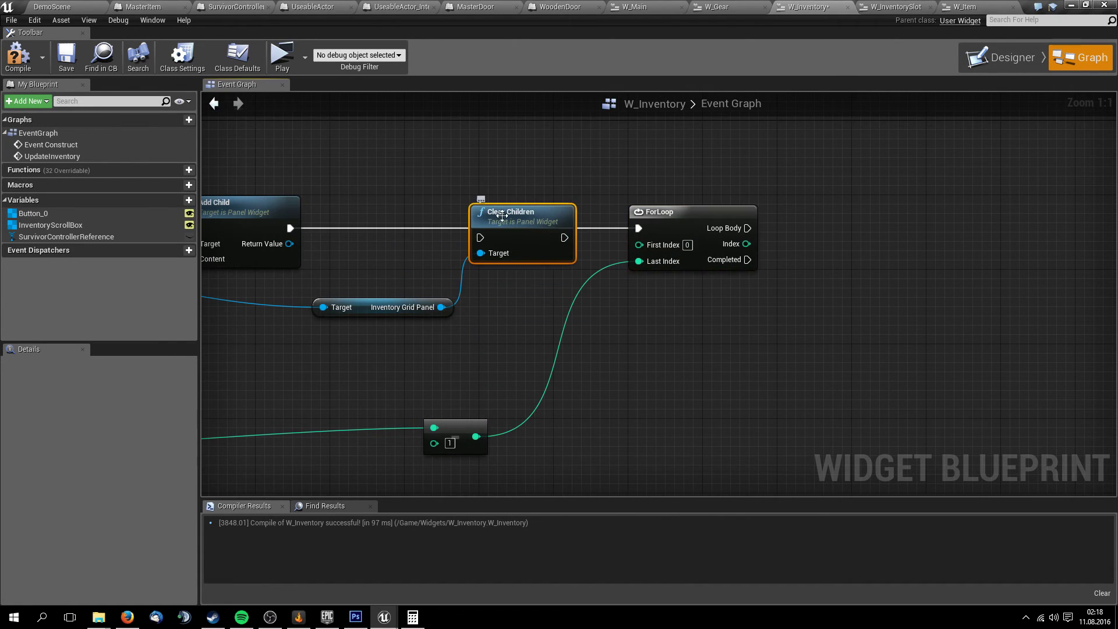
pyautogui.moveTo(290, 228); pyautogui.dragTo(480, 237)
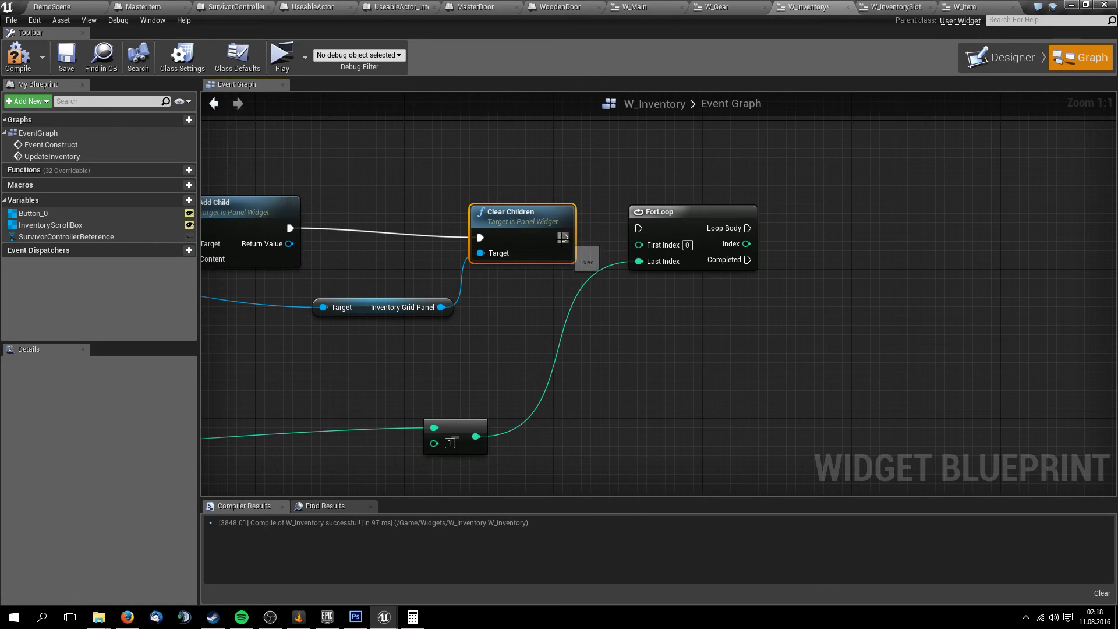
pyautogui.moveTo(562, 237); pyautogui.dragTo(639, 228)
# From the ForLoop's Loop Body, add a Create Widget node with class W_Item
pyautogui.moveTo(555, 307); pyautogui.dragTo(443, 314, button='right')
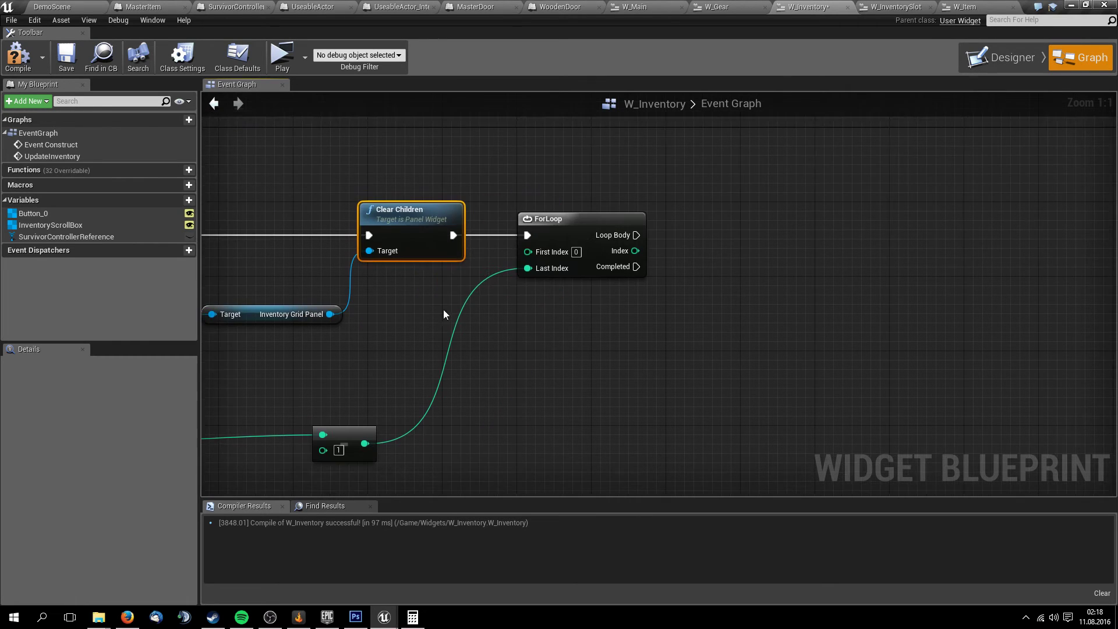
pyautogui.moveTo(502, 363); pyautogui.dragTo(534, 258, button='right')
pyautogui.moveTo(613, 226); pyautogui.dragTo(563, 214, button='right')
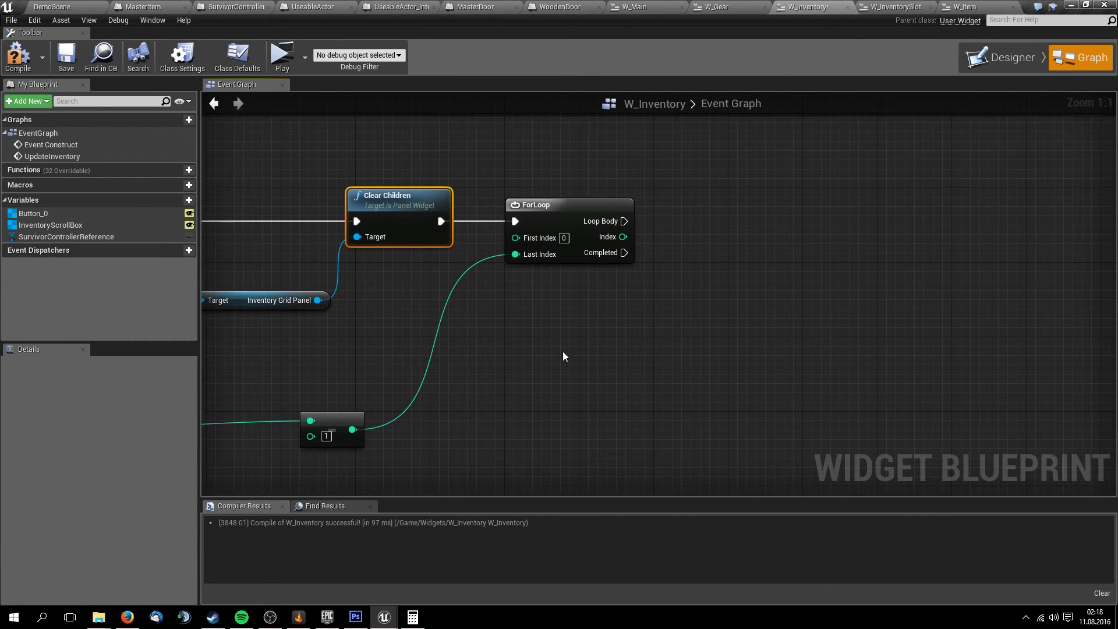
pyautogui.moveTo(596, 225); pyautogui.dragTo(687, 239)
pyautogui.write('create')
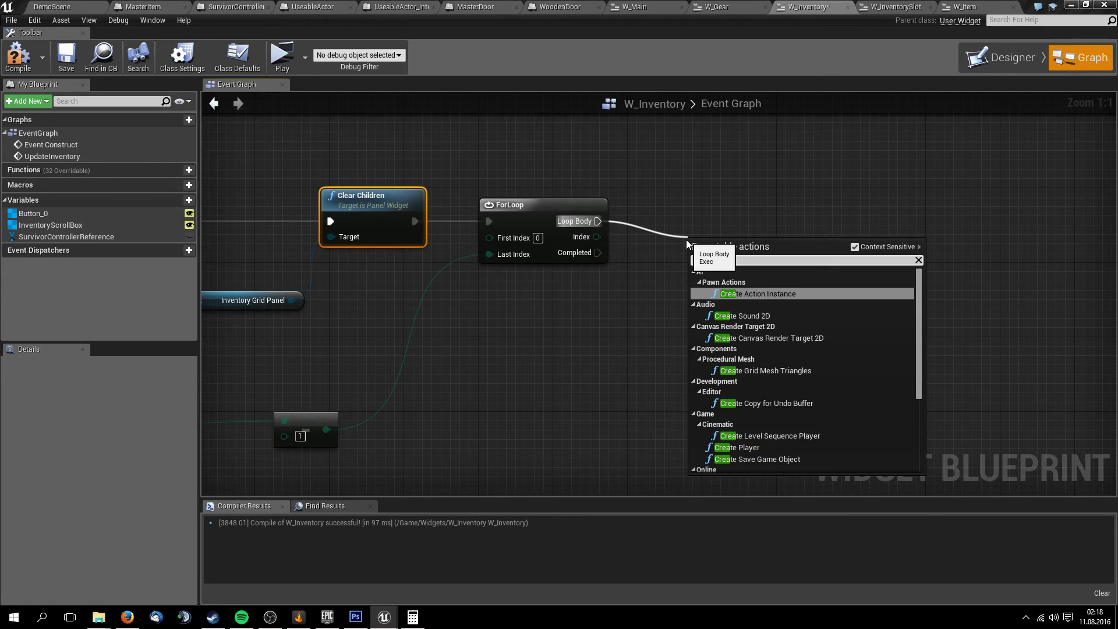
pyautogui.write(' w')
pyautogui.click(750, 315)
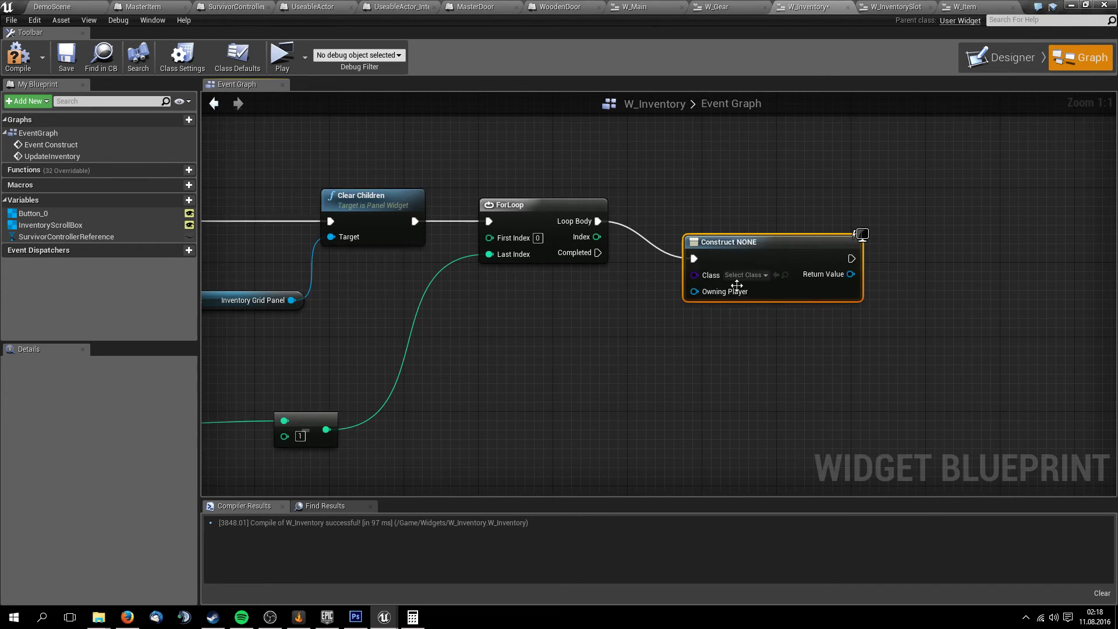
pyautogui.click(745, 275)
pyautogui.write('w')
pyautogui.click(774, 382)
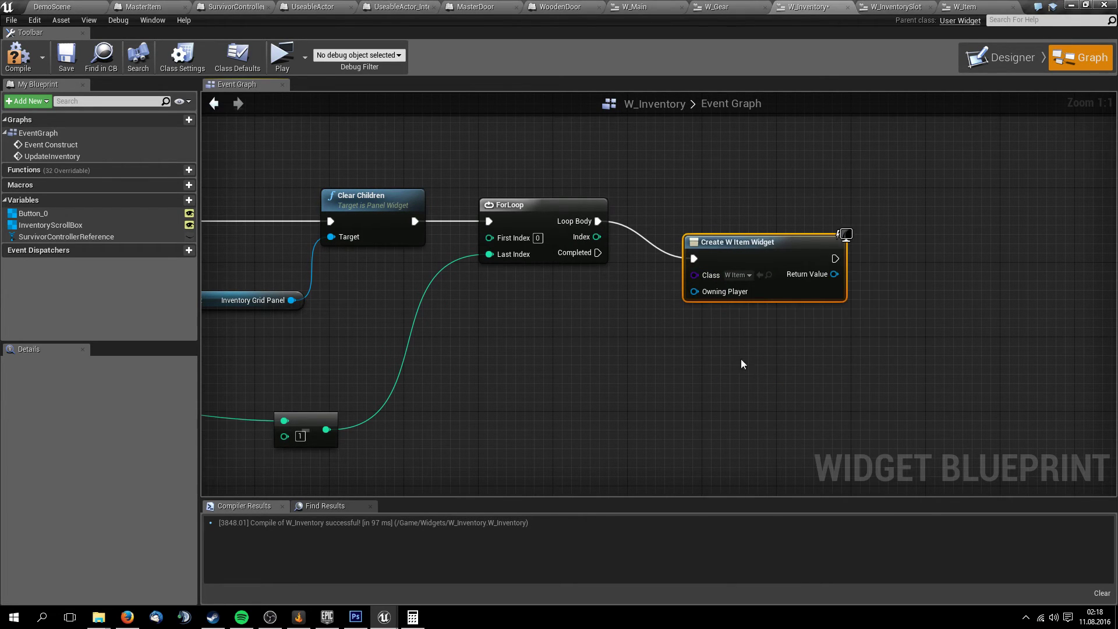
# Move the Inventory Grid Panel node lower and search its 'add' actions without adding one
pyautogui.moveTo(741, 359); pyautogui.dragTo(714, 337, button='right')
pyautogui.moveTo(361, 381)
pyautogui.mouseDown(button='right')
pyautogui.moveTo(1106, 460)
pyautogui.moveTo(563, 276)
pyautogui.mouseUp(button='right')
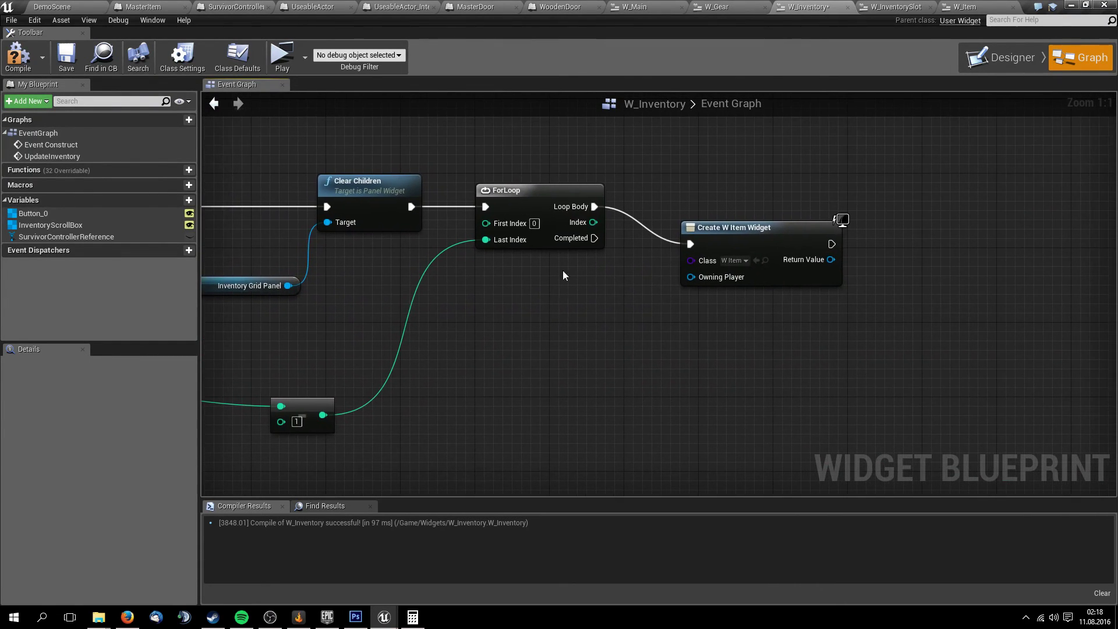
pyautogui.moveTo(629, 298); pyautogui.dragTo(599, 314, button='right')
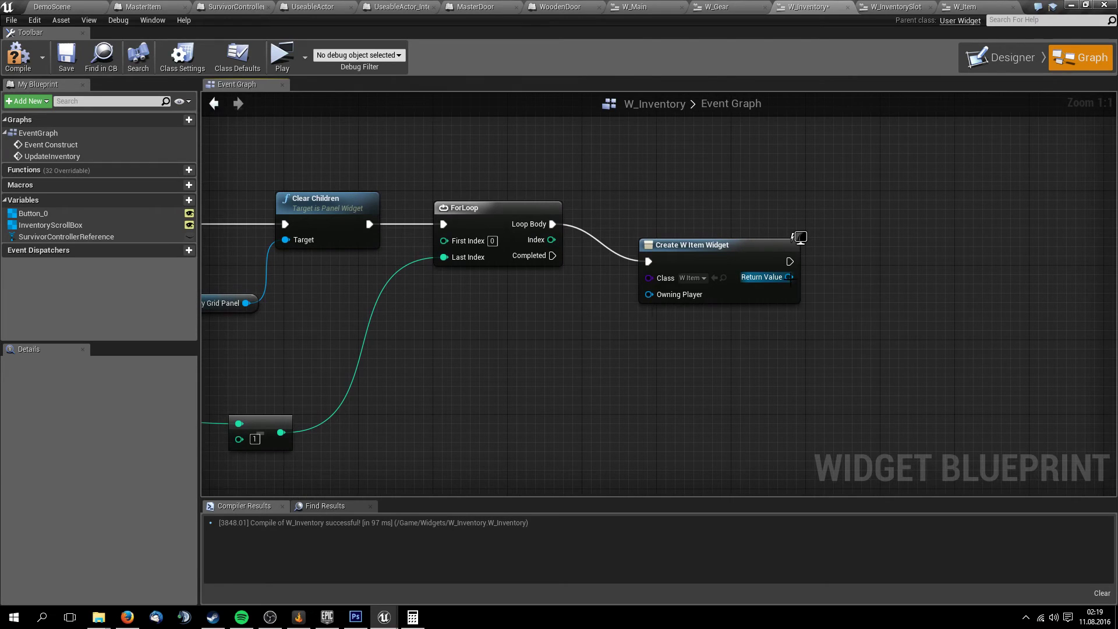
pyautogui.moveTo(434, 364); pyautogui.dragTo(593, 335, button='right')
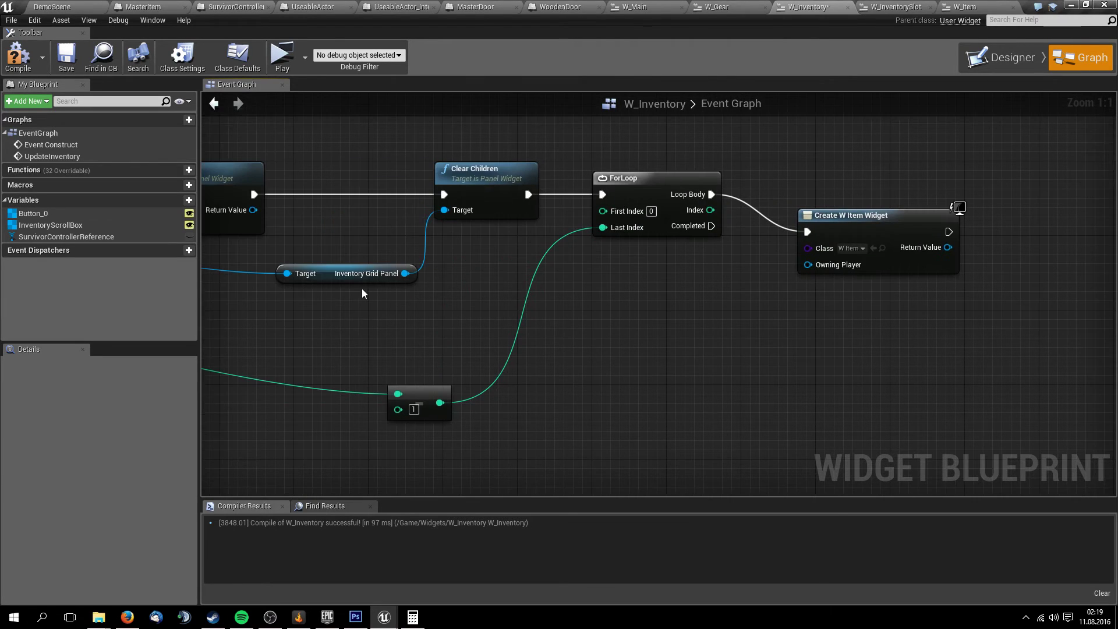
pyautogui.moveTo(333, 276); pyautogui.dragTo(348, 337)
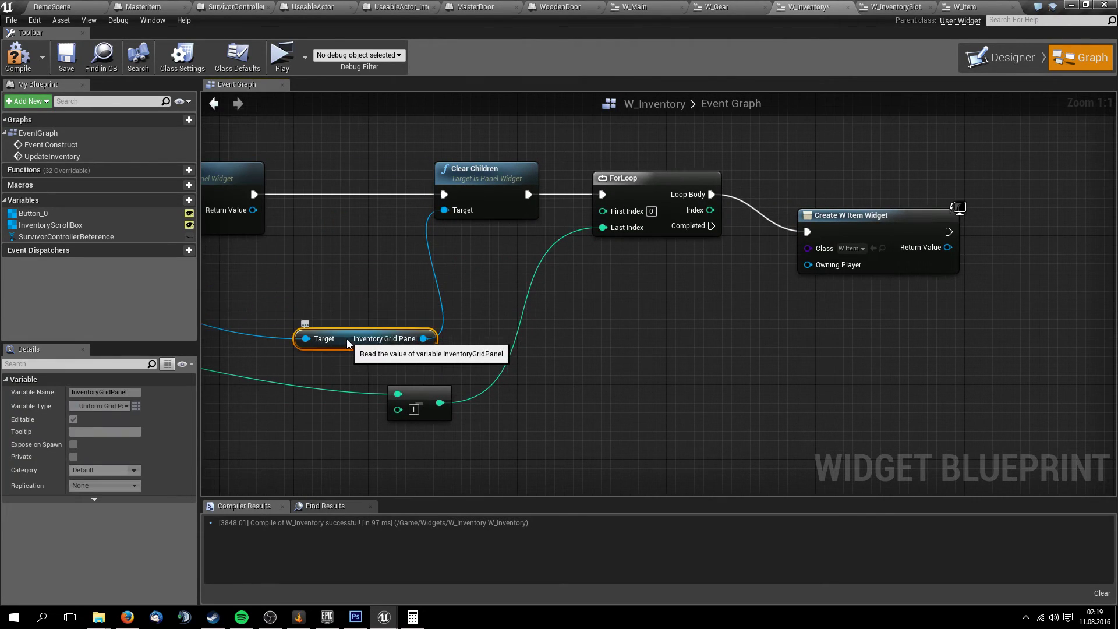
pyautogui.moveTo(599, 351); pyautogui.dragTo(520, 357, button='right')
pyautogui.moveTo(343, 344); pyautogui.dragTo(552, 356)
pyautogui.write('add')
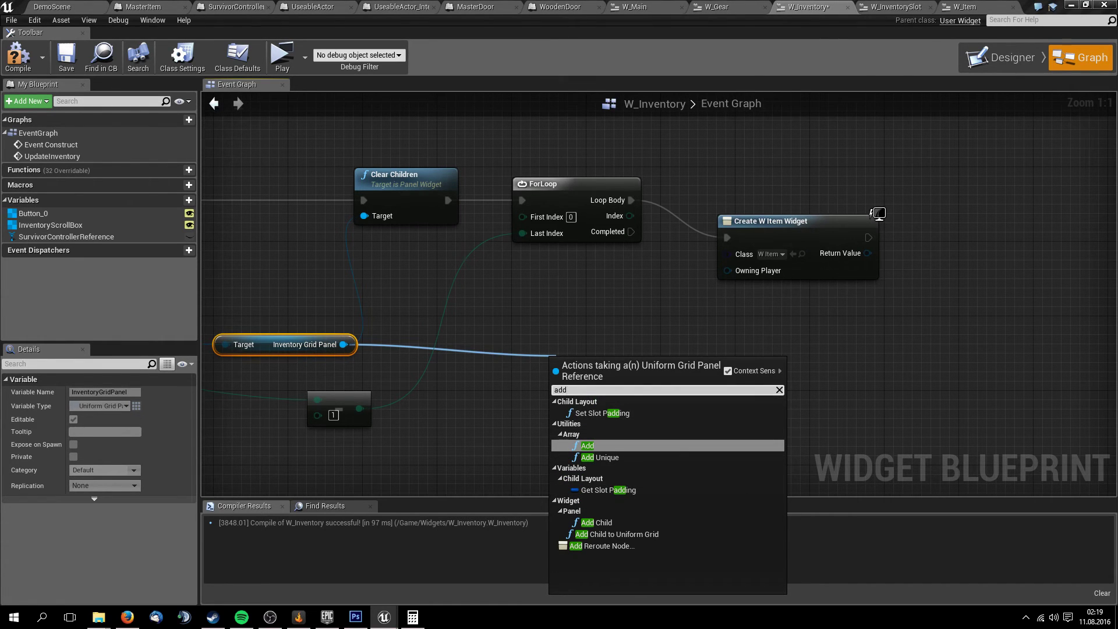
pyautogui.press('Escape')
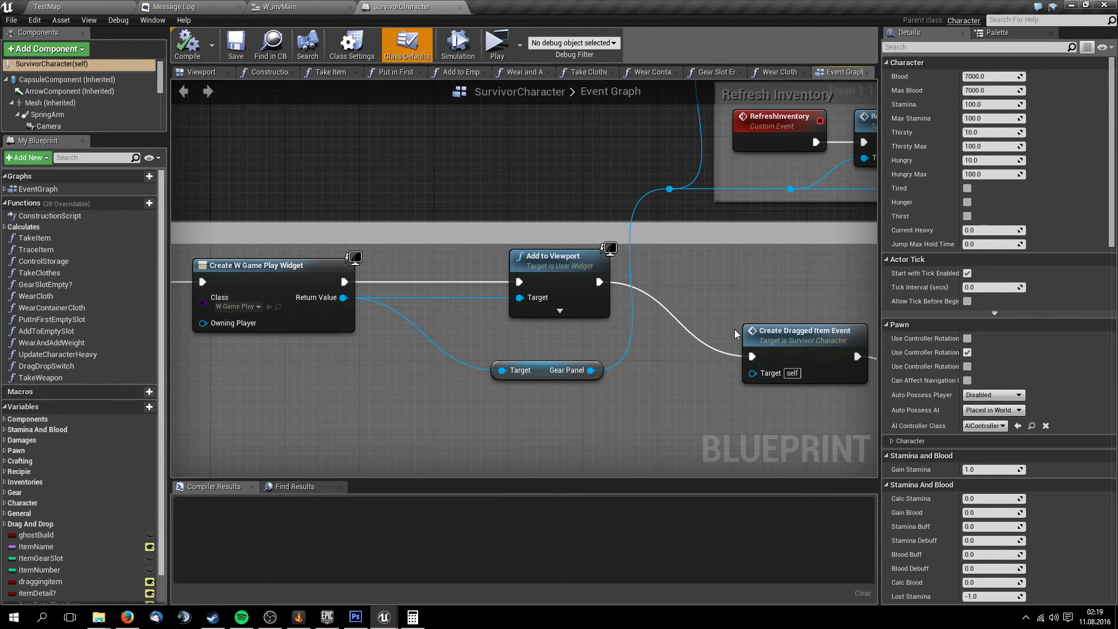
# From the TestMap Content Browser, go through Content > GUI > Inventory and open W_invMain
pyautogui.scroll(-3, 736, 334)
pyautogui.click(79, 7)
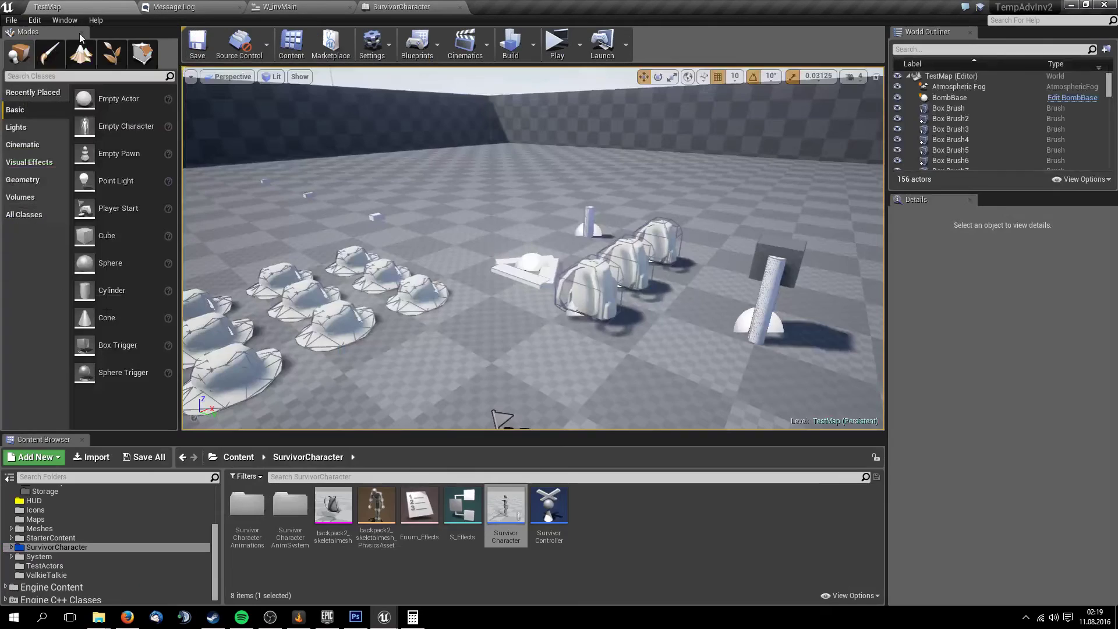
pyautogui.click(239, 456)
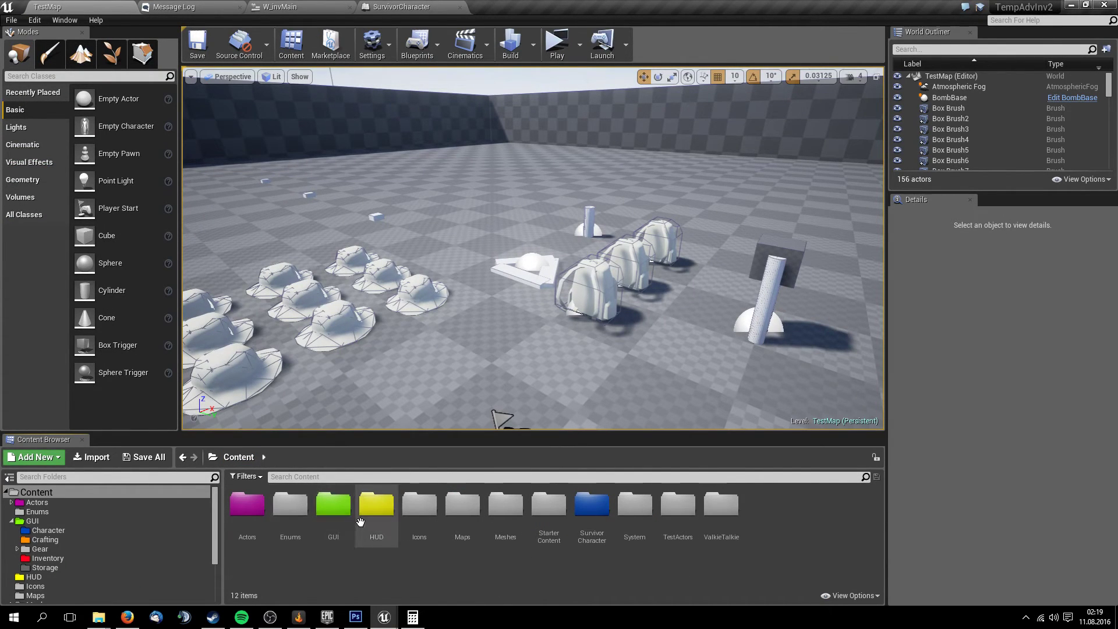
pyautogui.doubleClick(335, 513)
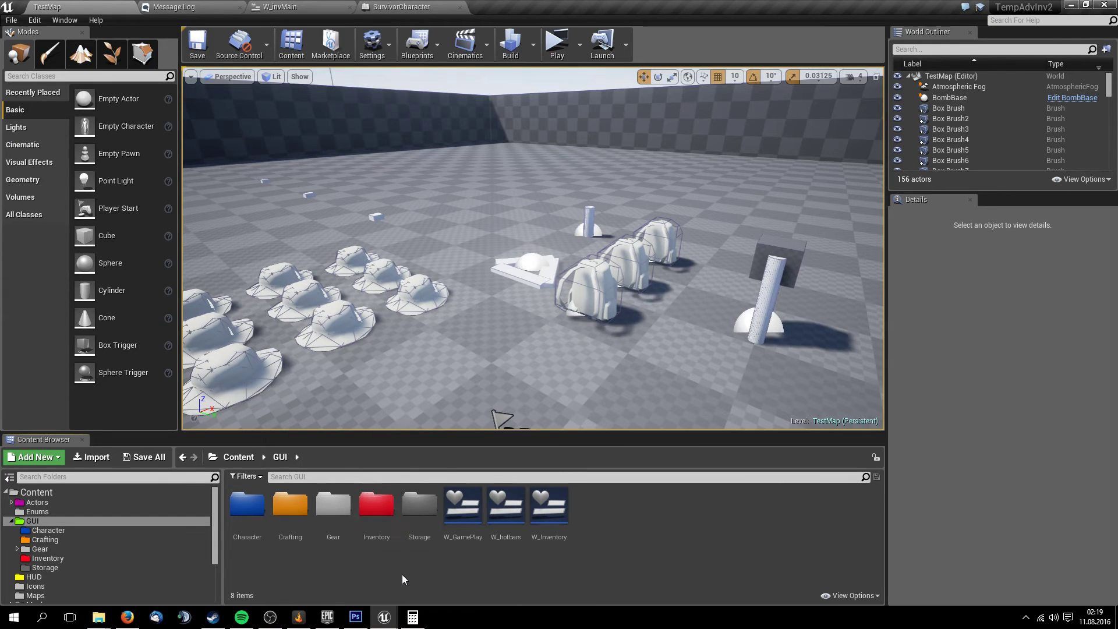
pyautogui.doubleClick(376, 526)
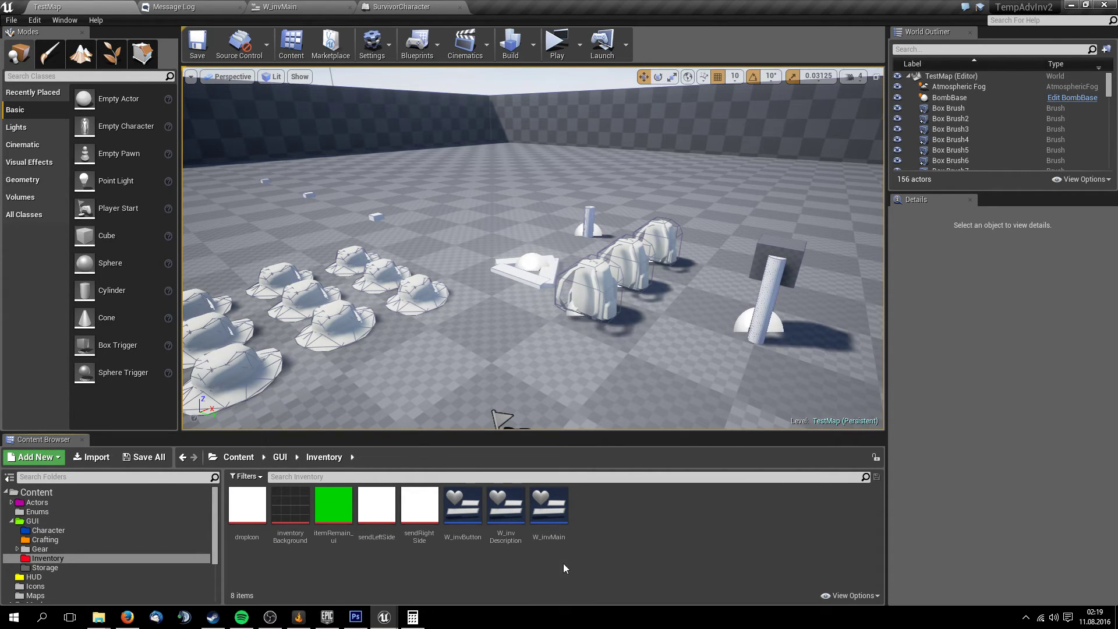
pyautogui.doubleClick(546, 509)
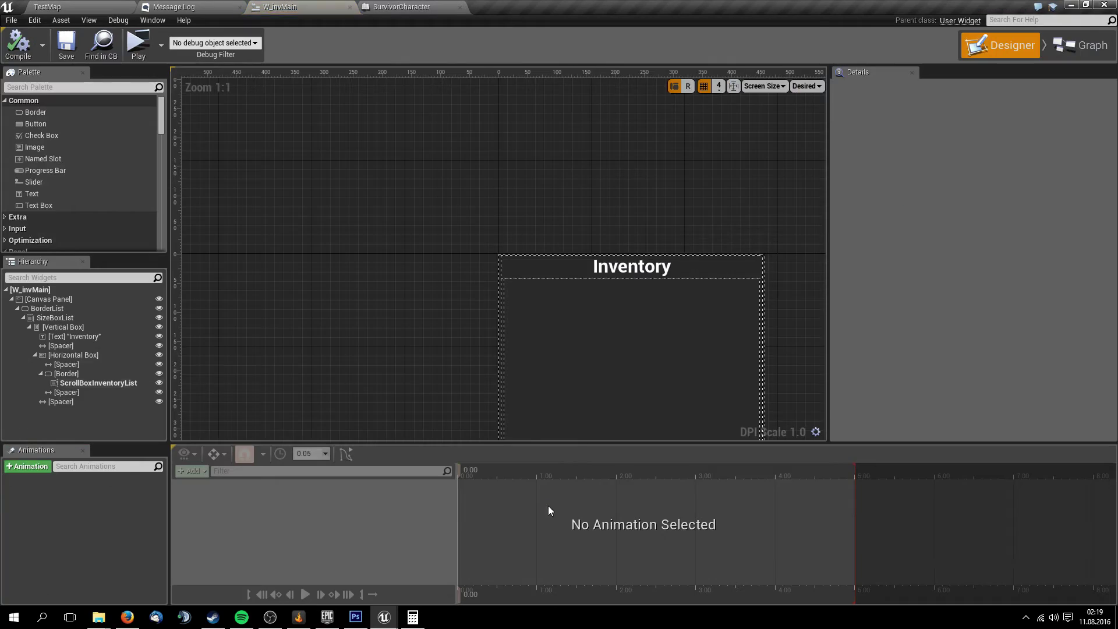
# Review W_invMain's Event Graph around the Create W Inv Button Widget node, then return to Designer
pyautogui.click(1081, 52)
pyautogui.scroll(-8, 666, 303)
pyautogui.scroll(2, 654, 379)
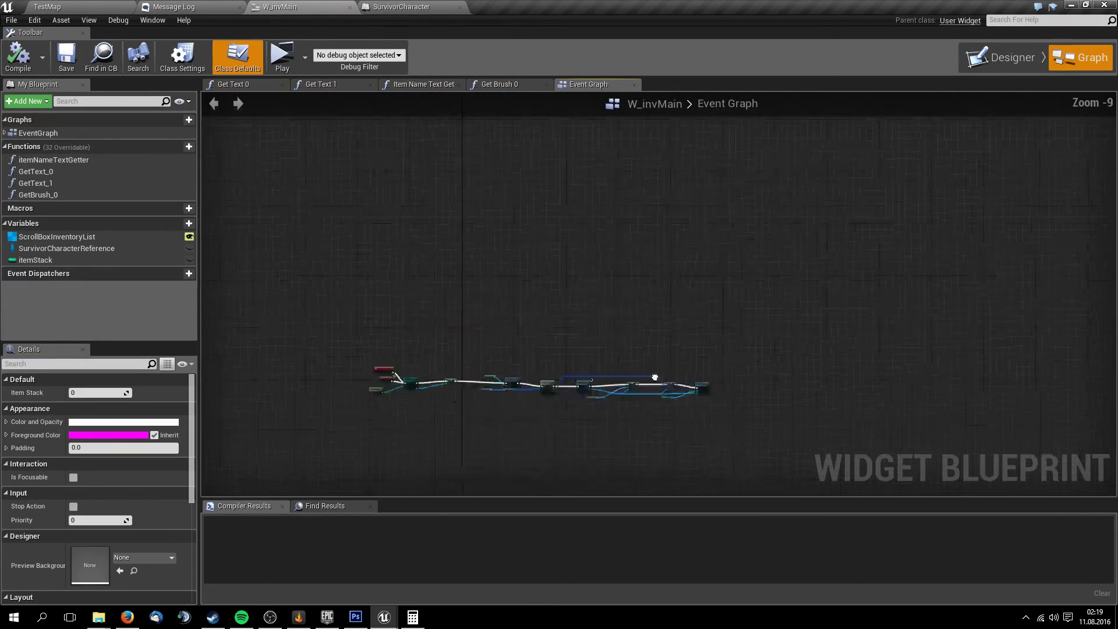
pyautogui.scroll(7, 654, 380)
pyautogui.scroll(3, 551, 161)
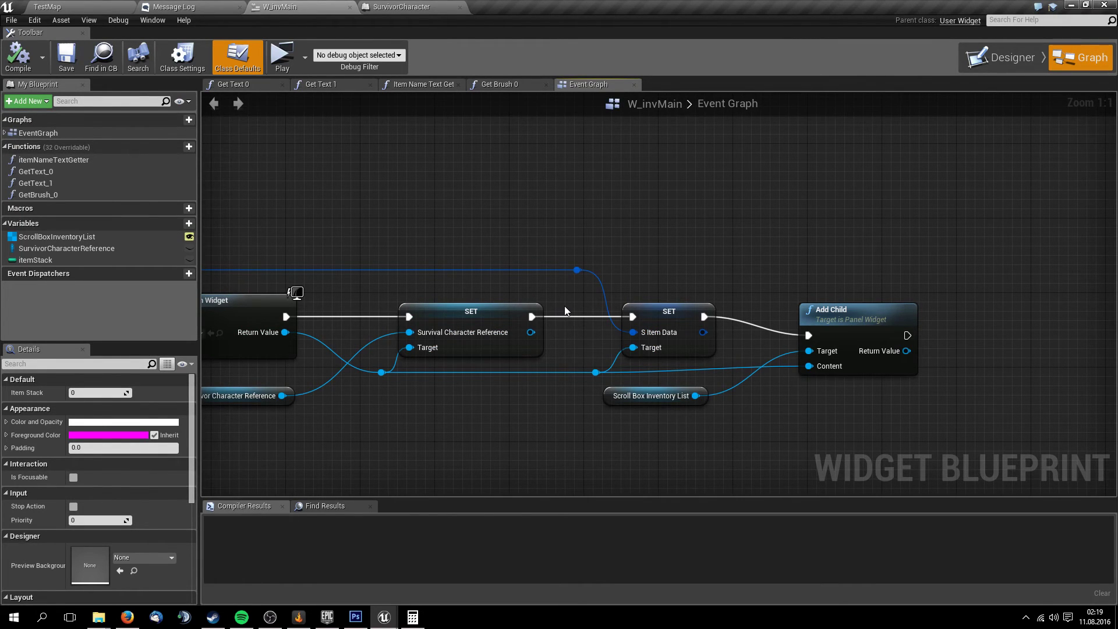
pyautogui.moveTo(564, 311)
pyautogui.mouseDown(button='right')
pyautogui.moveTo(720, 259)
pyautogui.moveTo(624, 229)
pyautogui.mouseUp(button='right')
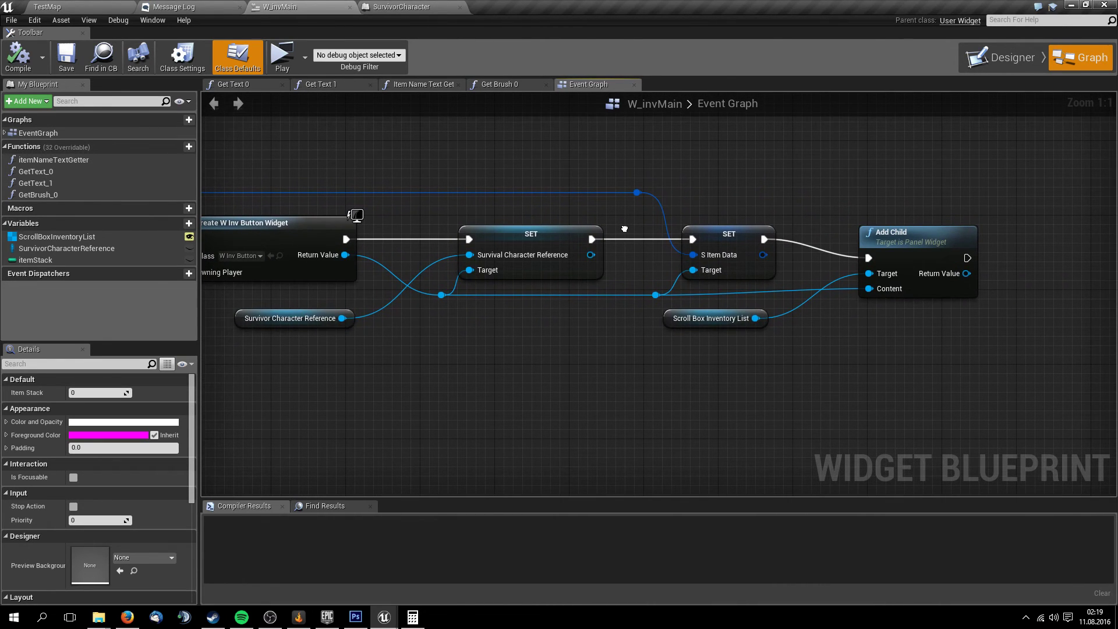
pyautogui.click(1005, 51)
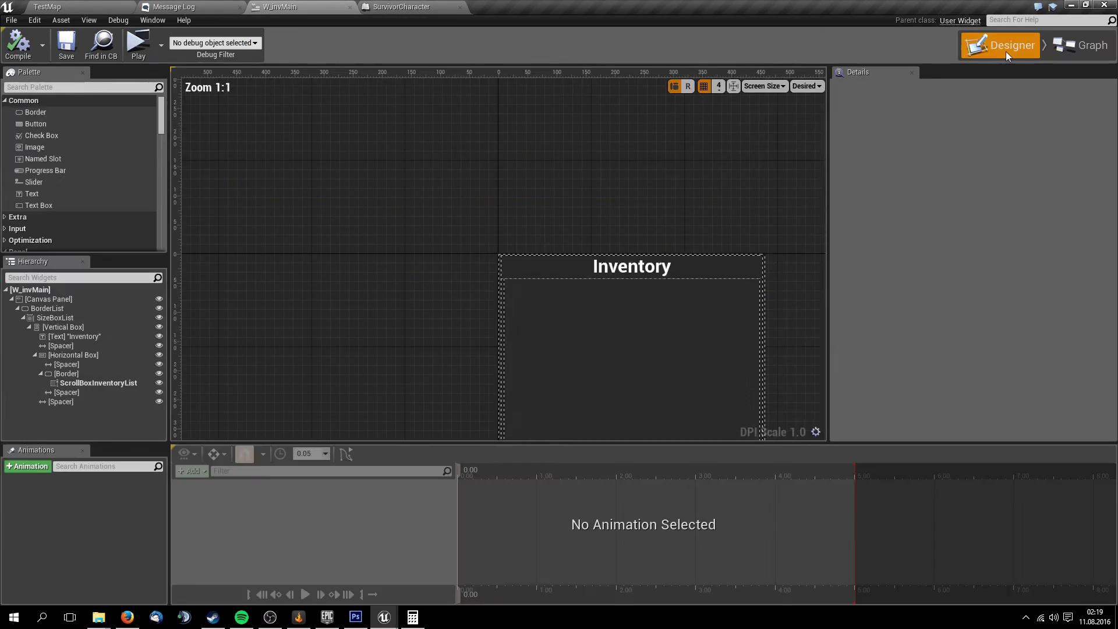
# Go back to the TestMap level editor and open W_invButton from the Inventory folder
pyautogui.click(396, 8)
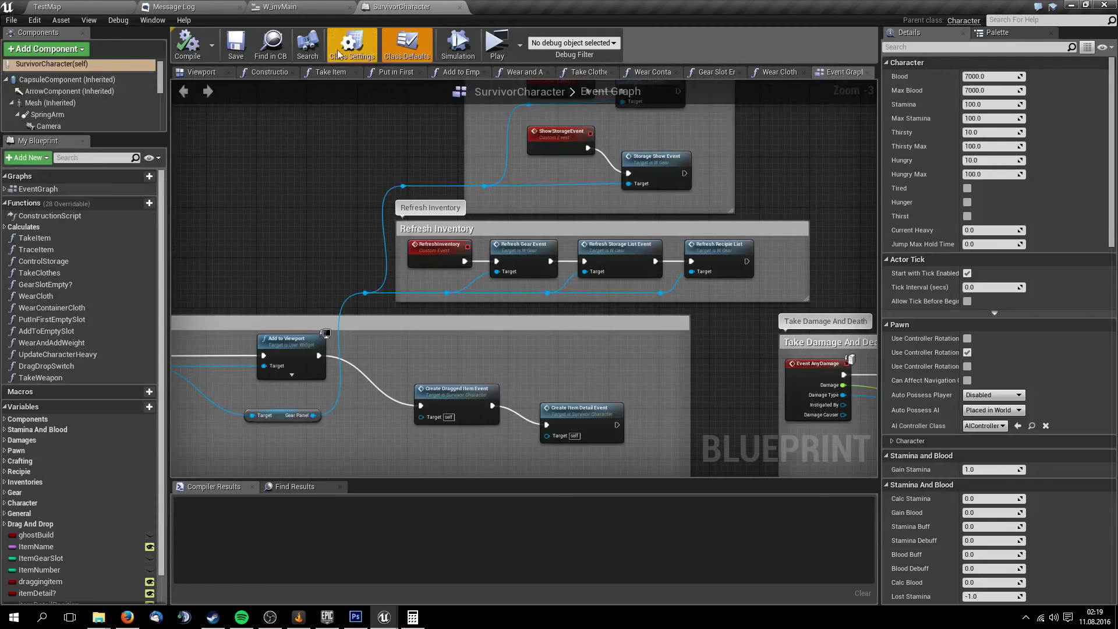
pyautogui.click(280, 7)
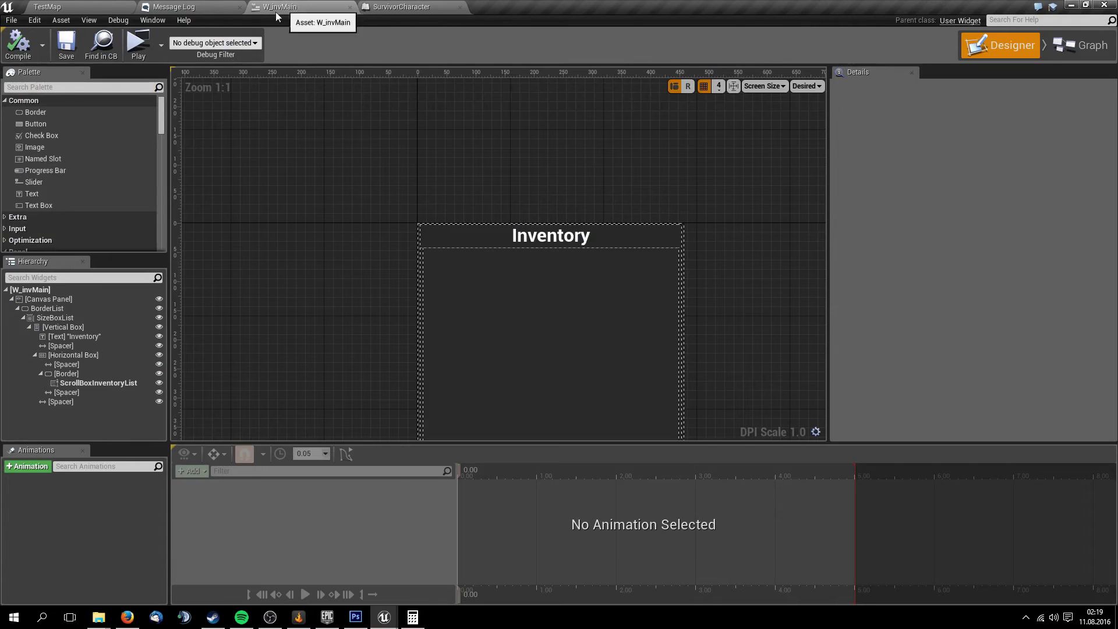
pyautogui.click(96, 6)
pyautogui.doubleClick(476, 505)
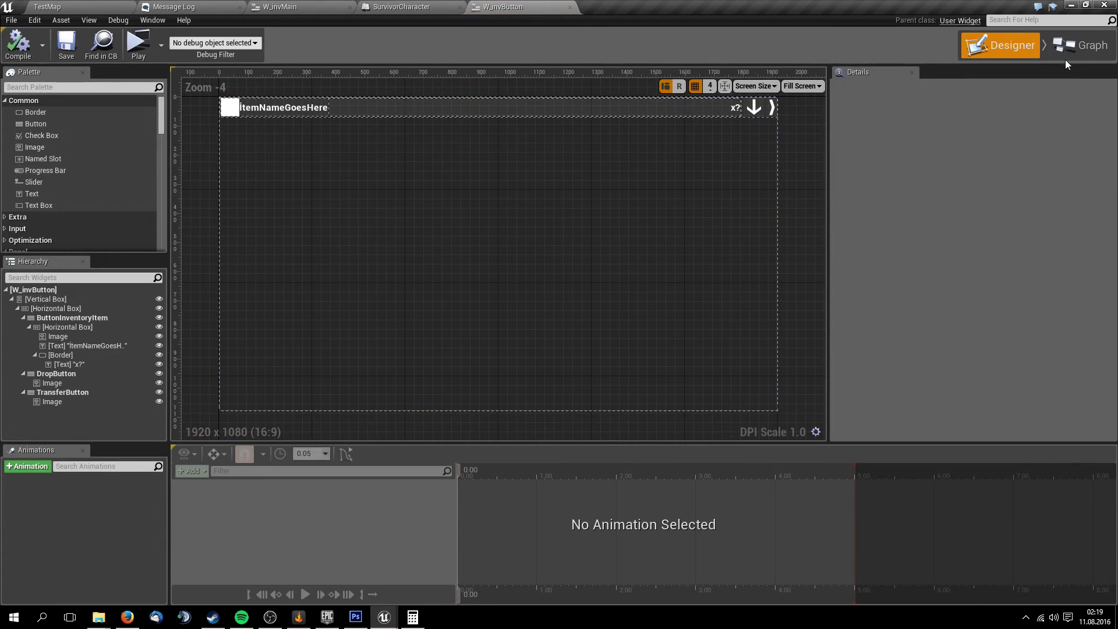
# View W_invButton's Event Graph with the whole OnClicked node network fitted into view
pyautogui.click(1072, 58)
pyautogui.moveTo(561, 308)
pyautogui.mouseDown(button='right')
pyautogui.moveTo(520, 367)
pyautogui.moveTo(597, 291)
pyautogui.moveTo(575, 323)
pyautogui.mouseUp(button='right')
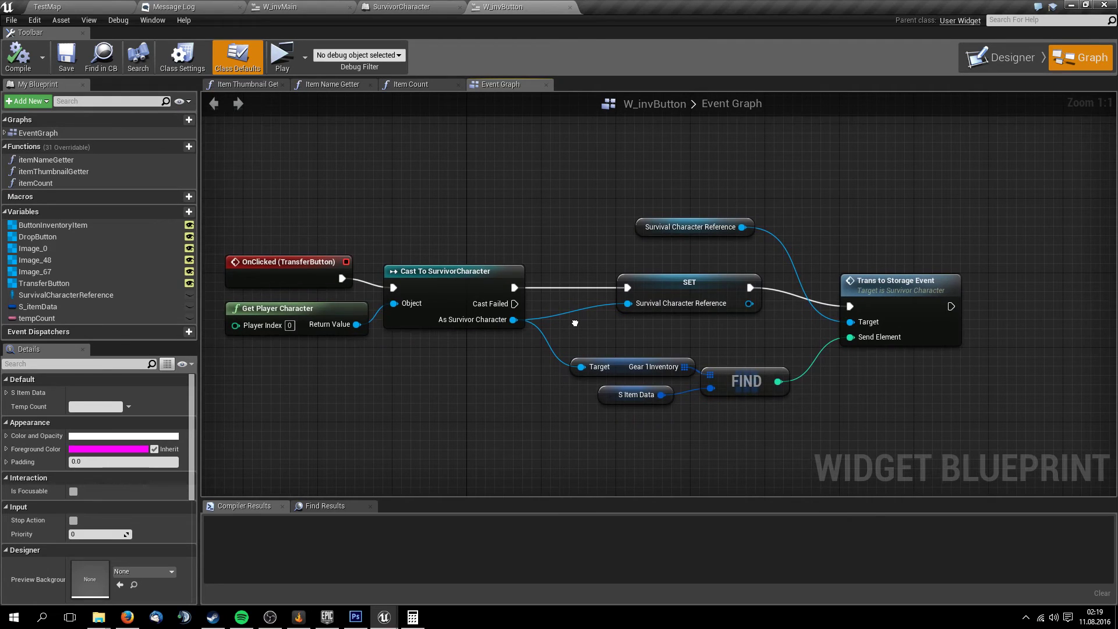
pyautogui.scroll(-12, 575, 323)
pyautogui.press('Home')
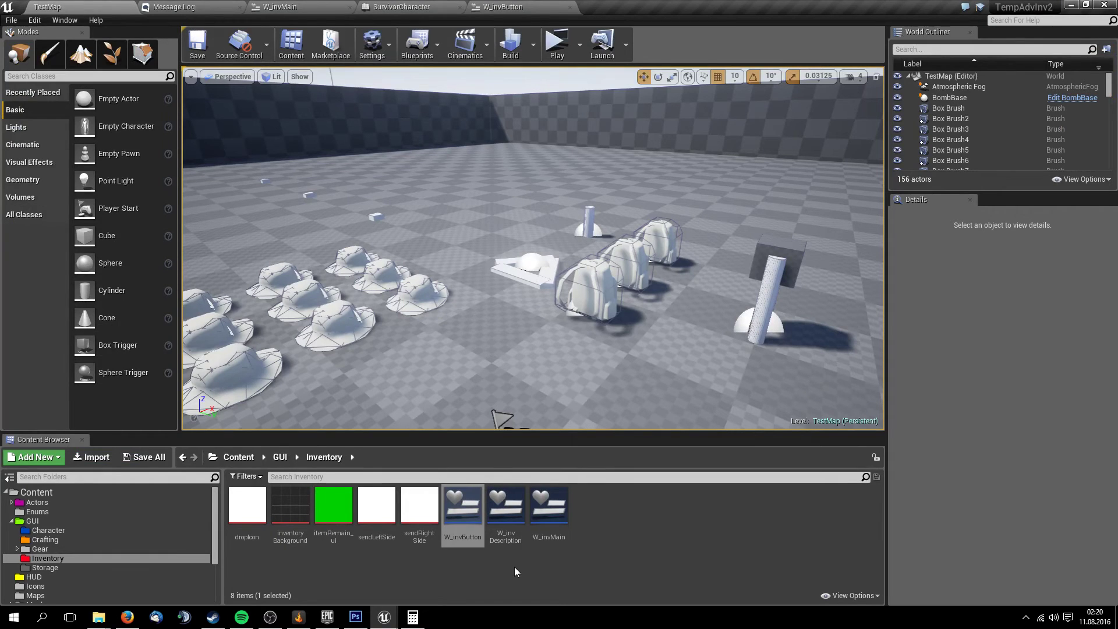
# Open W_Inventory from the GUI folder, then reopen W_invMain from GUI > Inventory
pyautogui.click(281, 457)
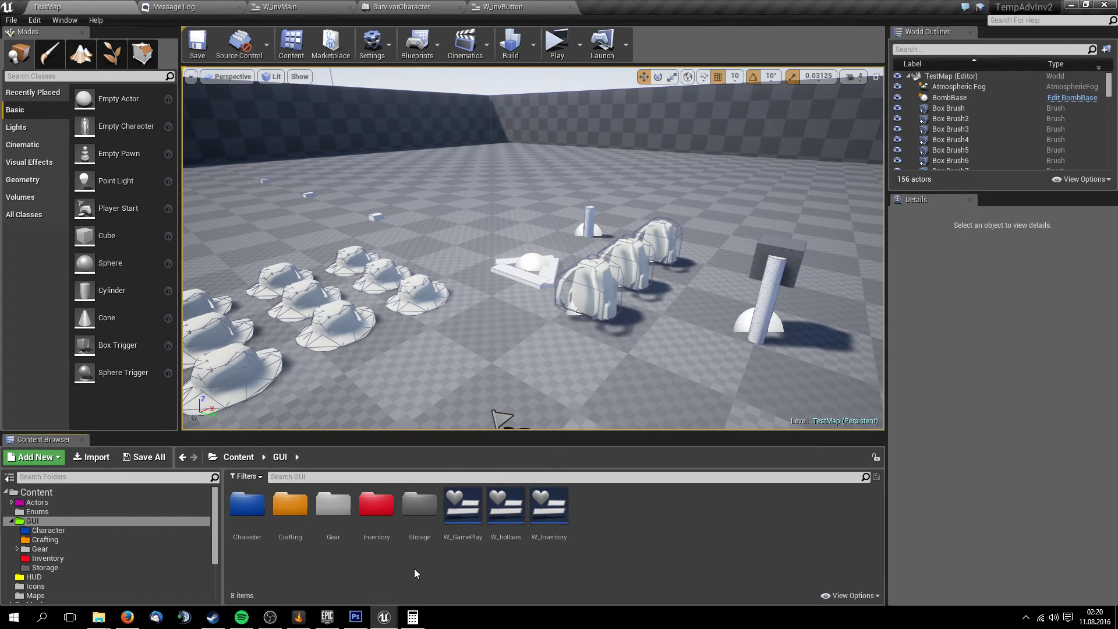
pyautogui.doubleClick(548, 505)
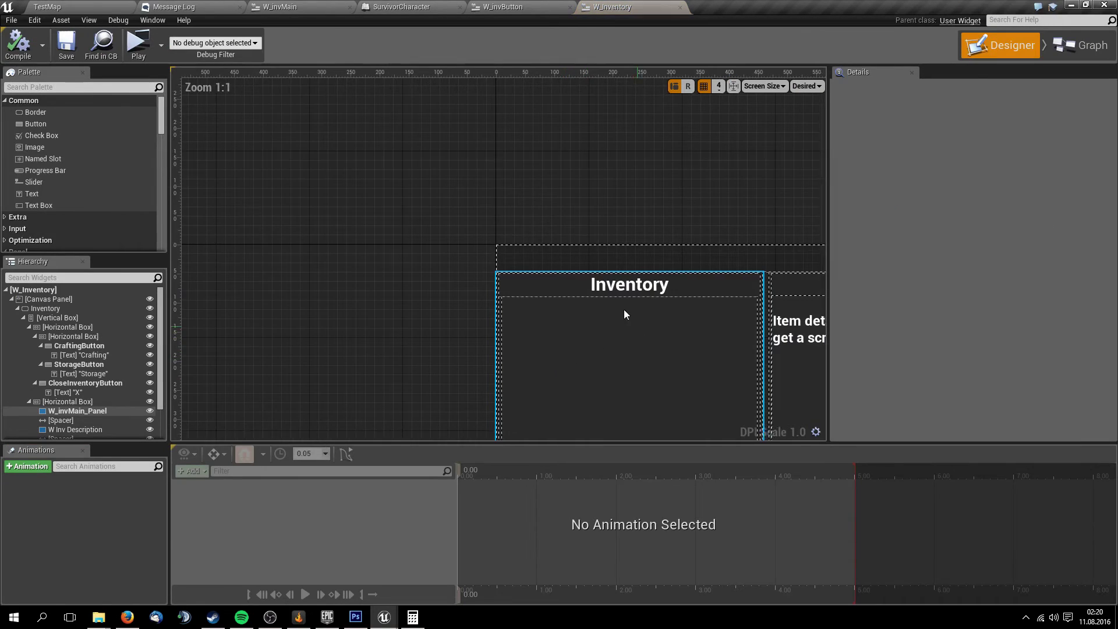
pyautogui.scroll(-3, 352, 173)
pyautogui.scroll(-2, 352, 173)
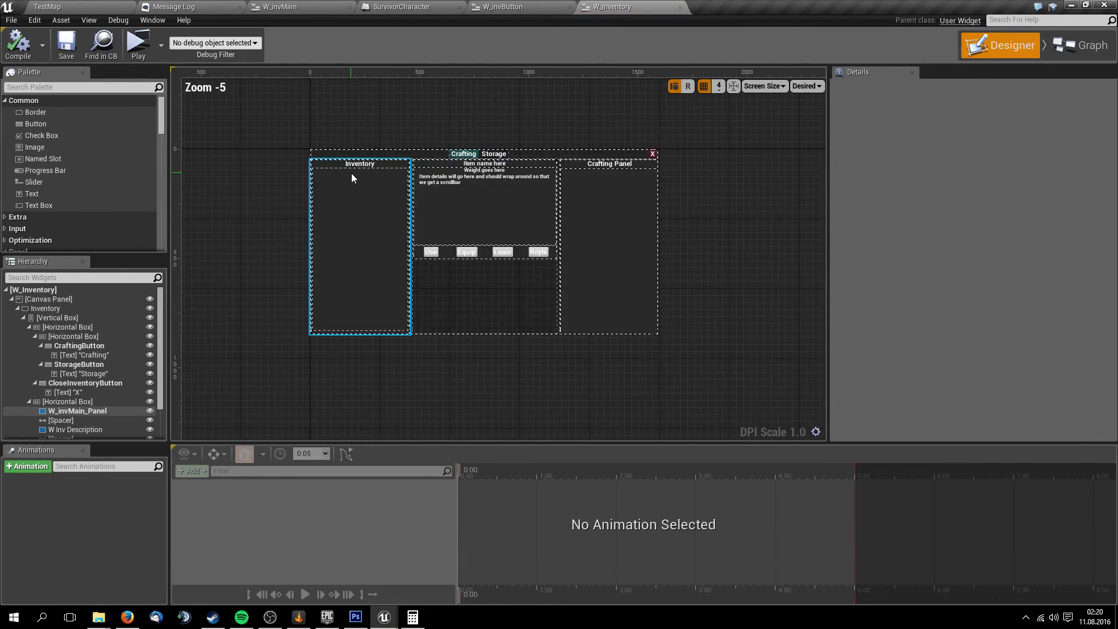
pyautogui.click(47, 6)
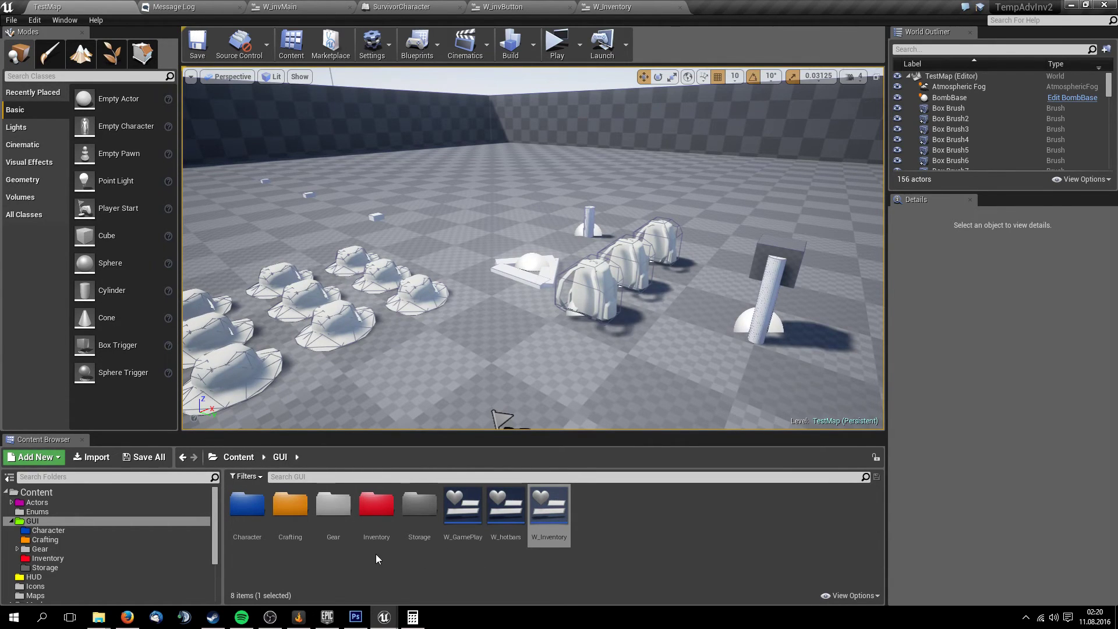
pyautogui.doubleClick(376, 506)
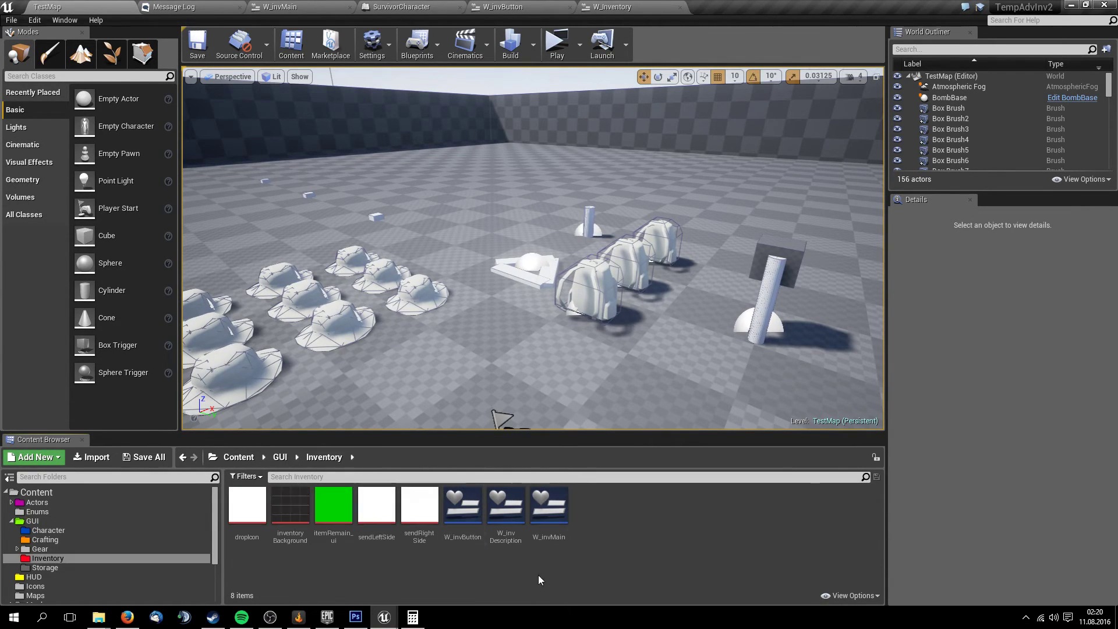
pyautogui.doubleClick(539, 514)
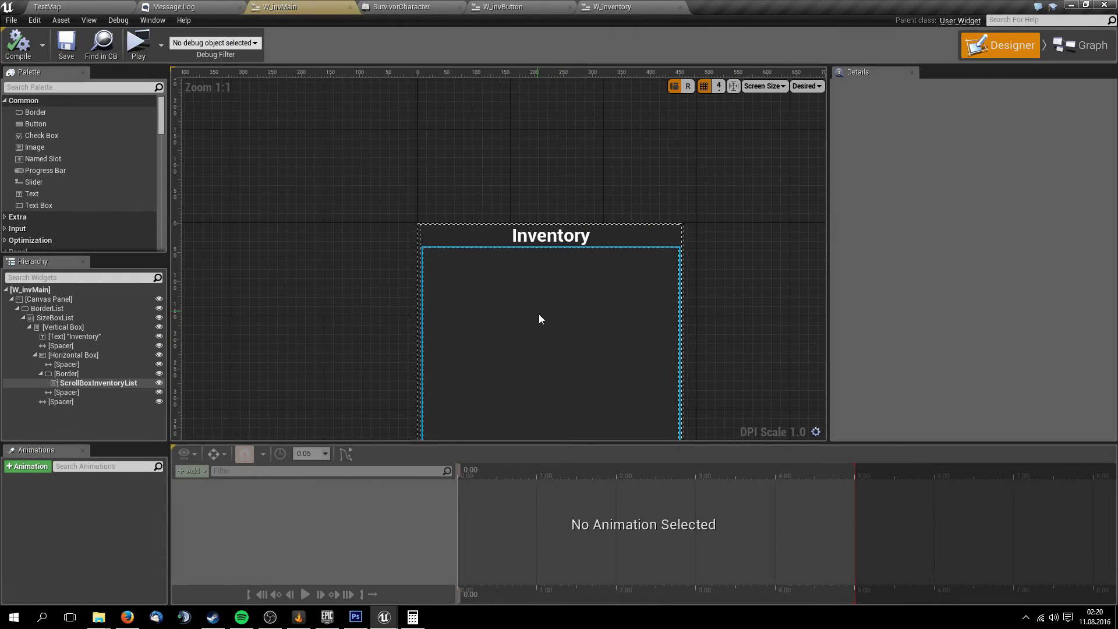
# Browse W_invMain's Get Brush 0, Item Name Text Getter, Get Text 1 and Get Text 0 graphs
pyautogui.click(1054, 50)
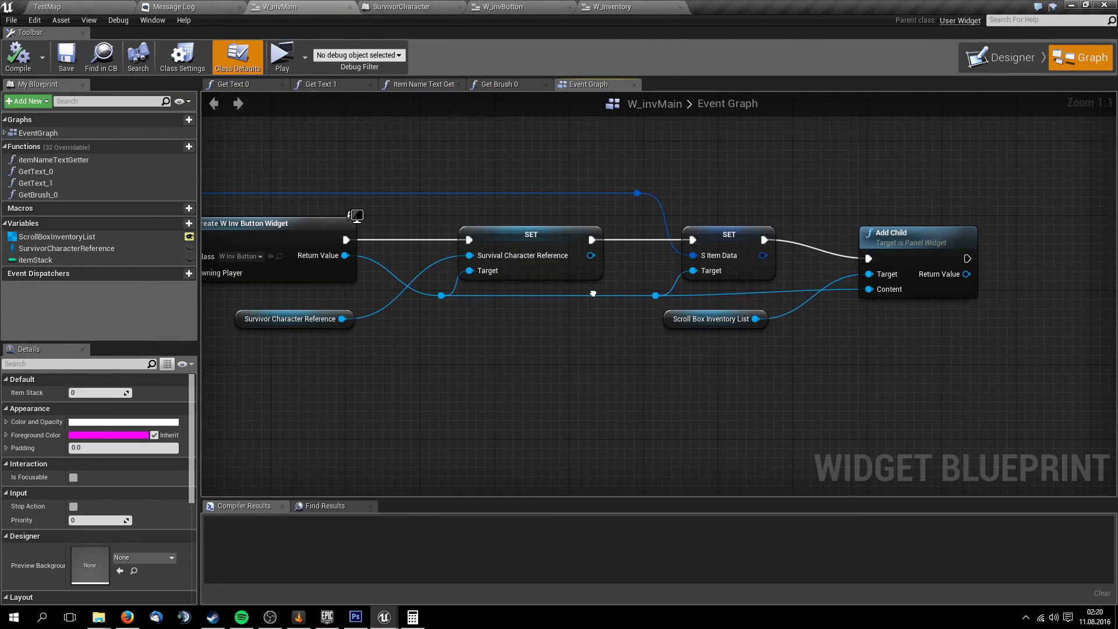
pyautogui.scroll(-12, 674, 303)
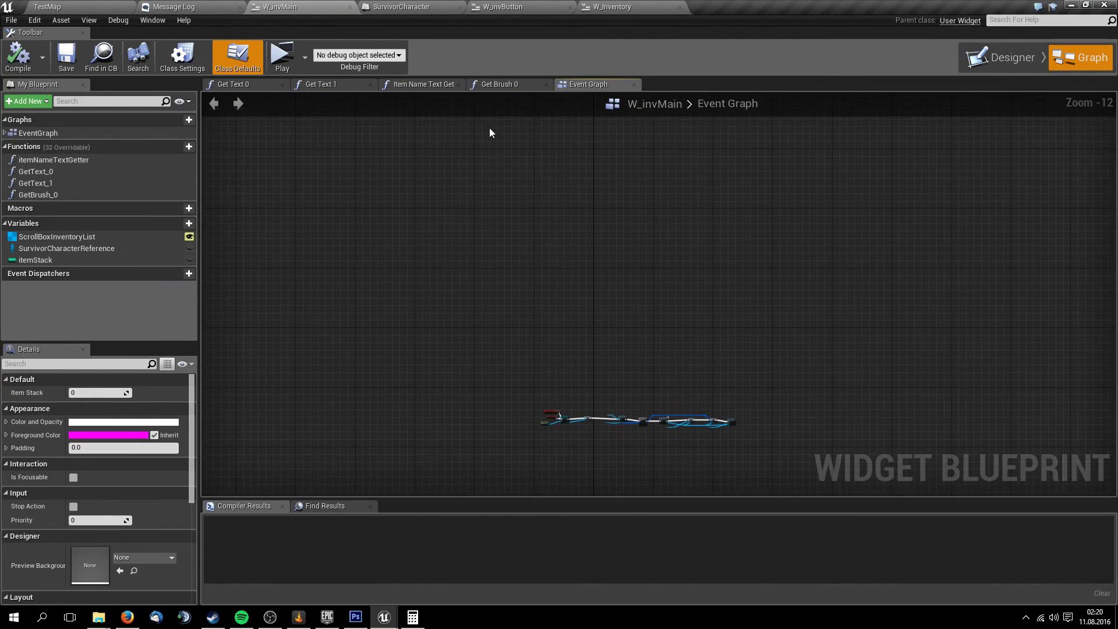
pyautogui.click(484, 85)
pyautogui.click(424, 85)
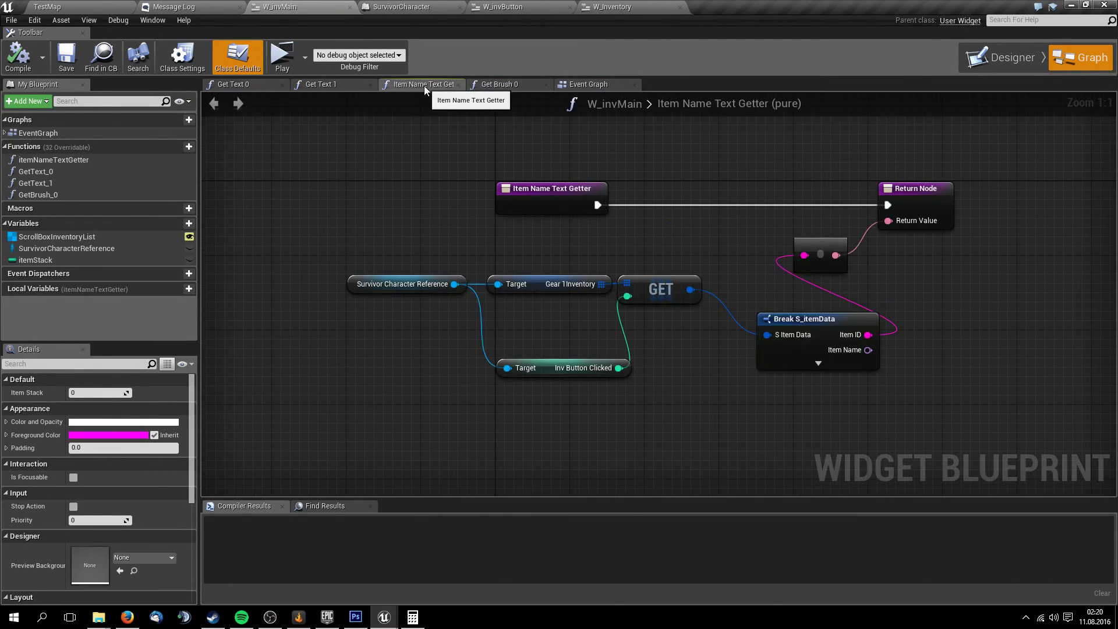
pyautogui.click(335, 89)
pyautogui.click(248, 87)
pyautogui.click(591, 88)
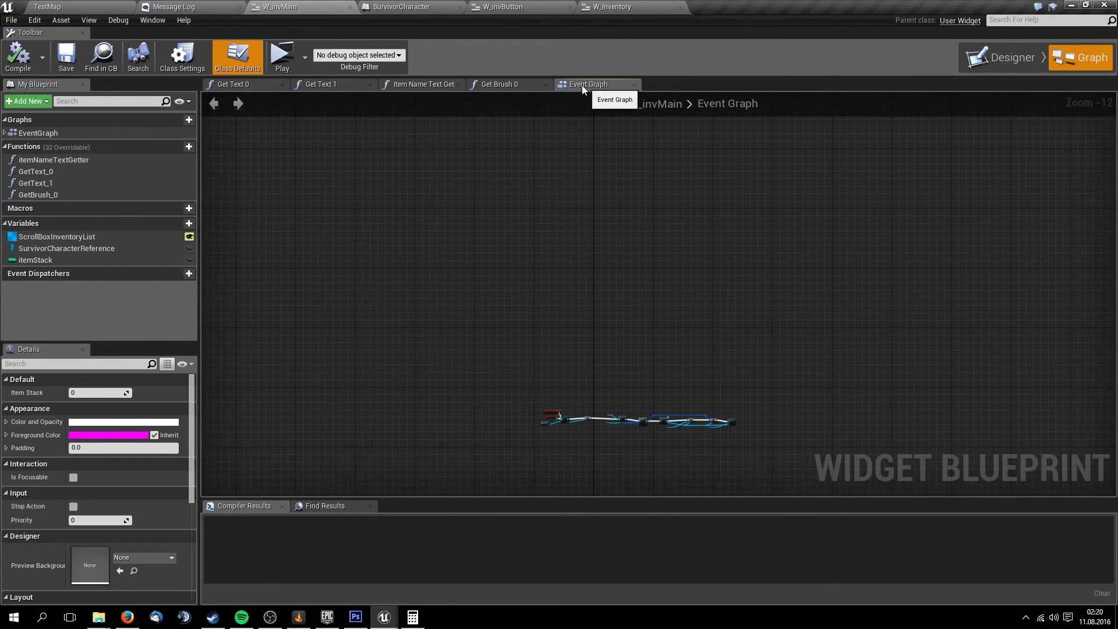
# Inspect the ForEachLoop and Create W Inv Button Widget nodes, then go to W_invButton
pyautogui.scroll(5, 634, 167)
pyautogui.scroll(5, 648, 228)
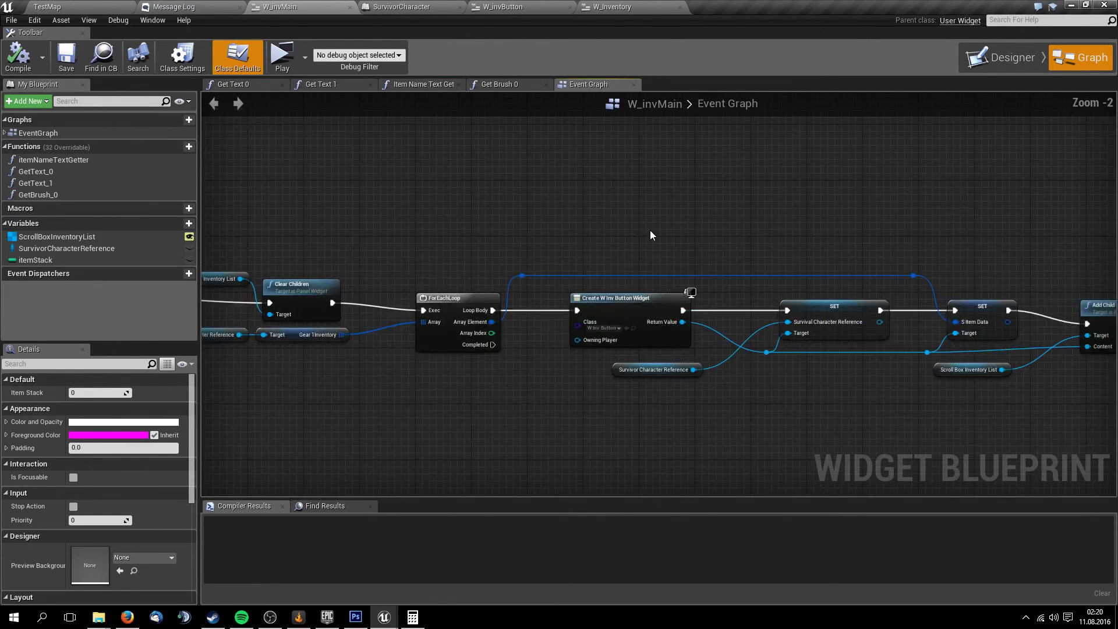
pyautogui.moveTo(677, 242); pyautogui.dragTo(553, 191, button='right')
pyautogui.scroll(2, 553, 191)
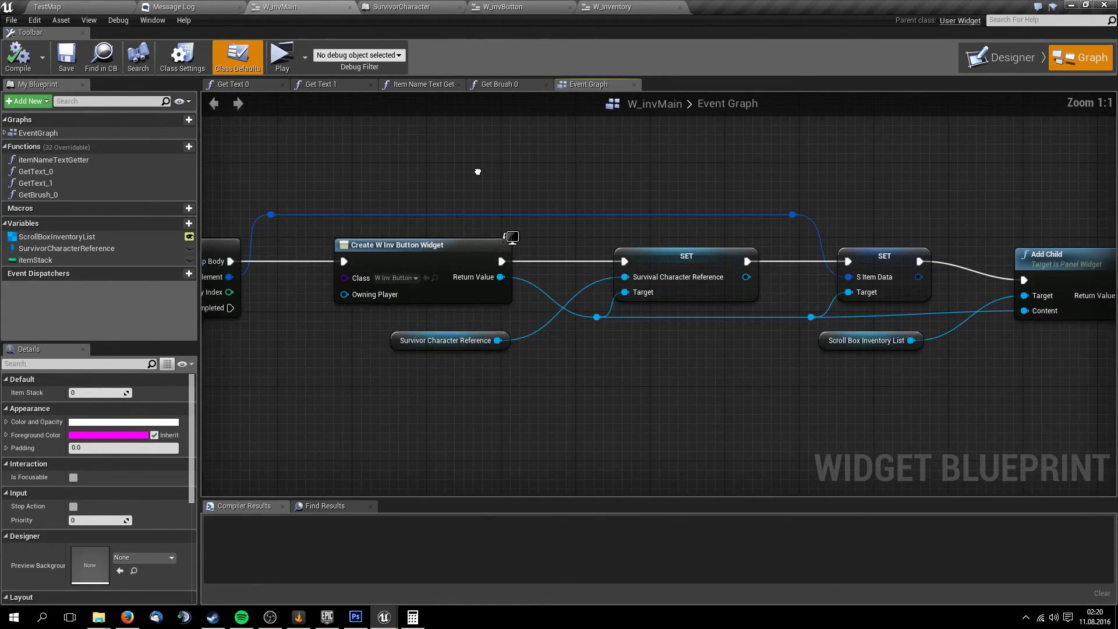
pyautogui.moveTo(395, 294); pyautogui.dragTo(202, 280, button='right')
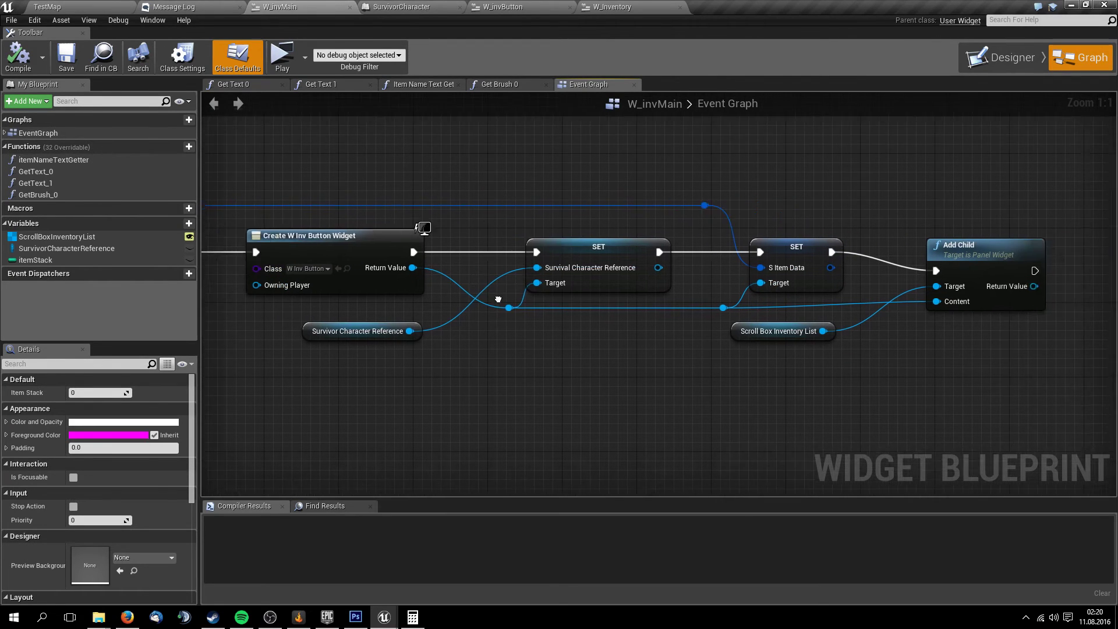
pyautogui.click(116, 7)
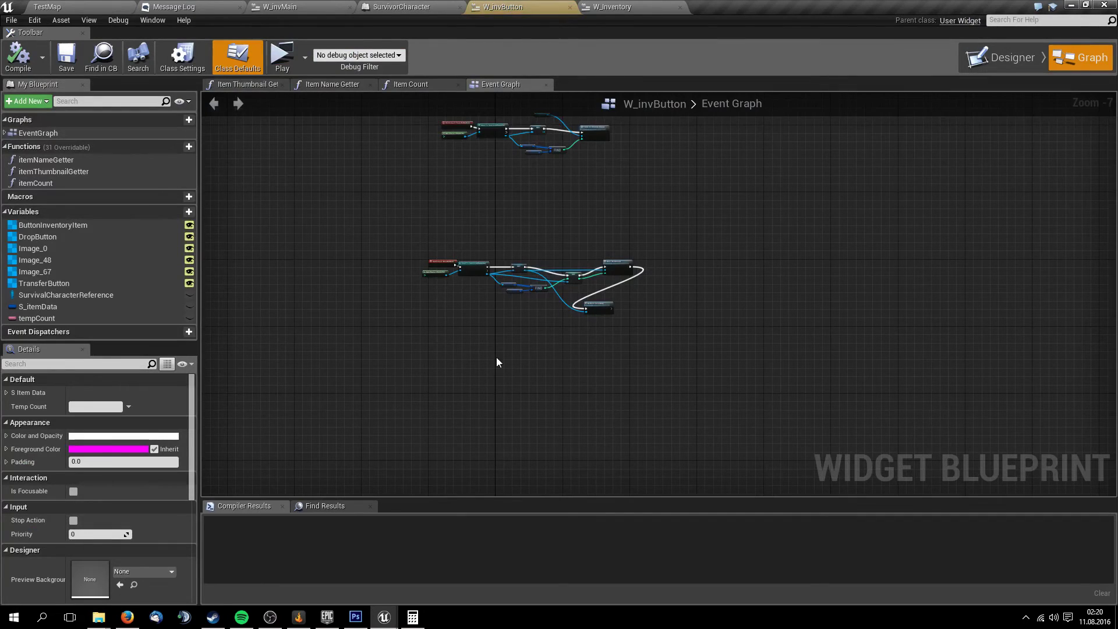
# Look over W_invButton's designer layout and the TransferButton node chain in its Event Graph
pyautogui.click(990, 67)
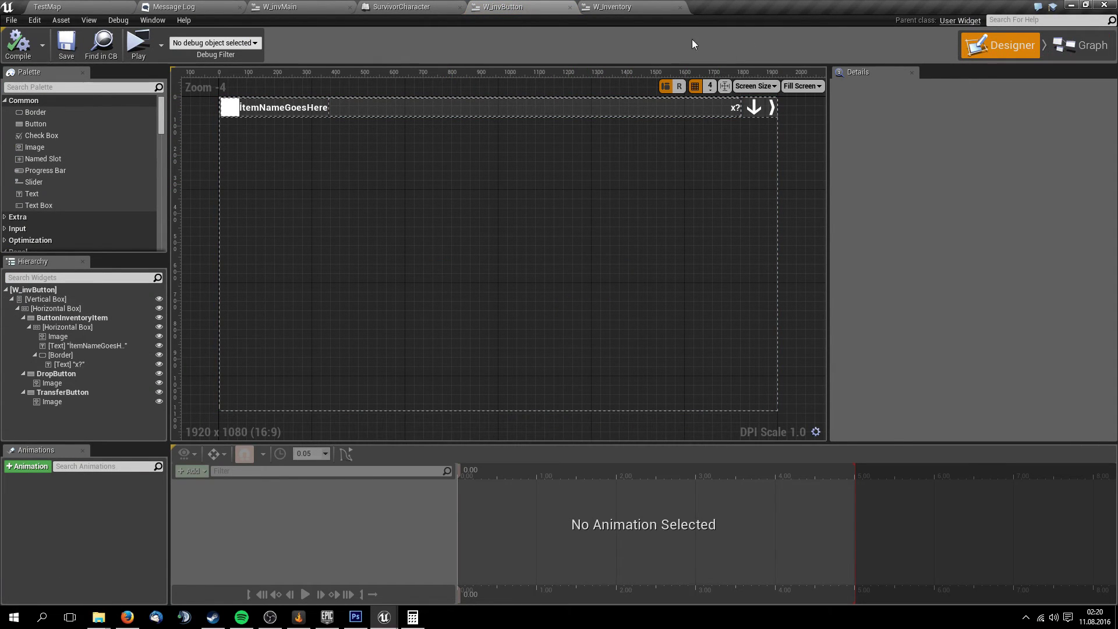
pyautogui.click(1065, 47)
pyautogui.scroll(1, 564, 282)
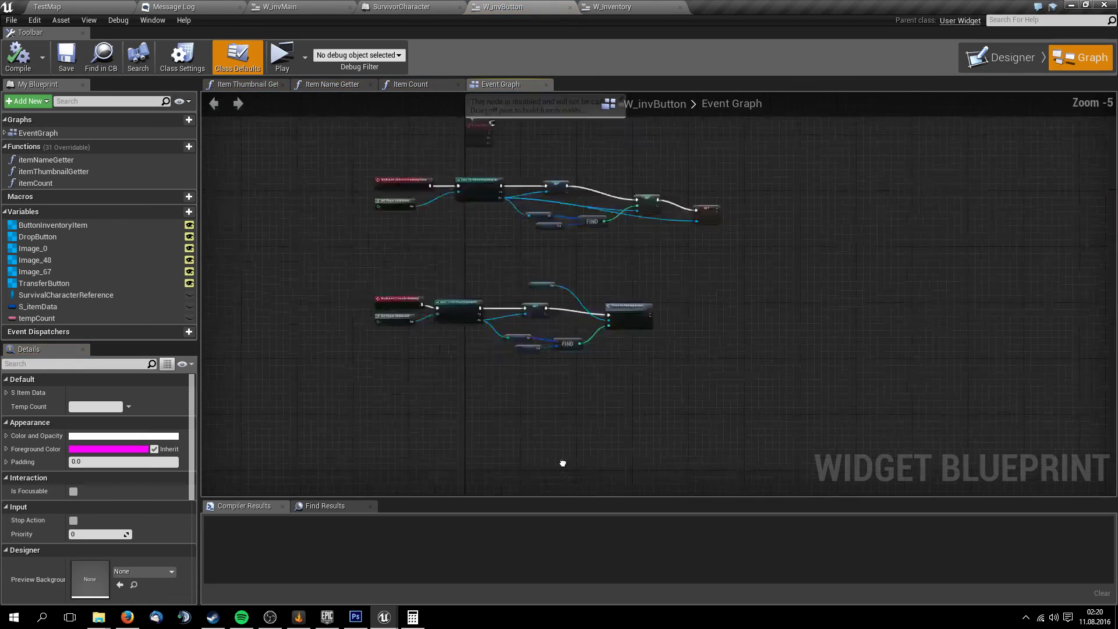
pyautogui.scroll(1, 432, 166)
pyautogui.moveTo(411, 301); pyautogui.dragTo(493, 244, button='right')
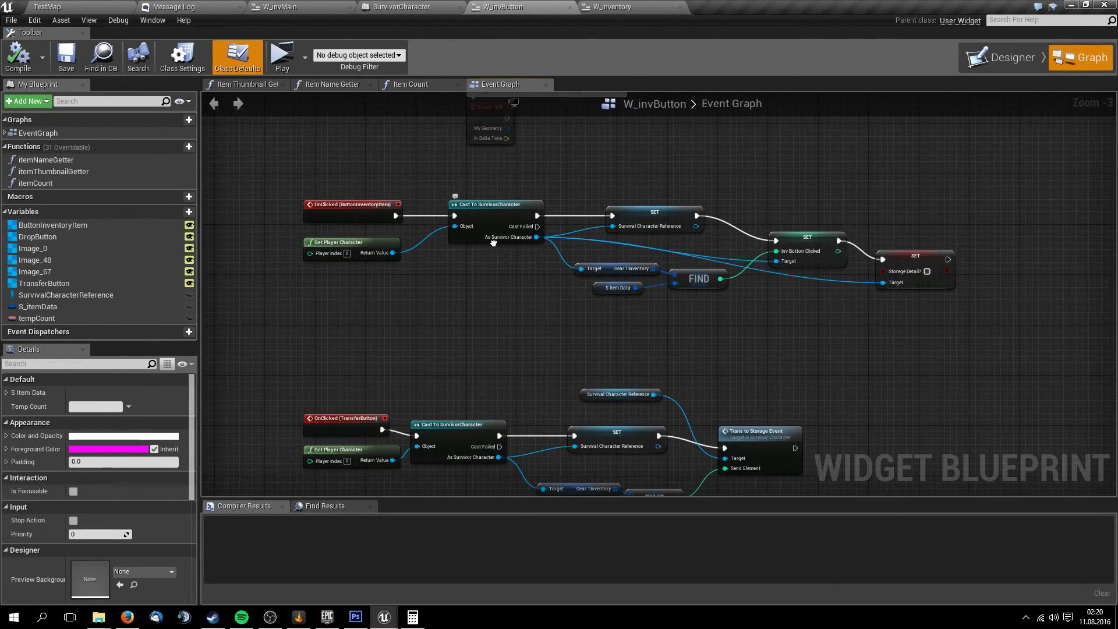
pyautogui.scroll(-4, 493, 243)
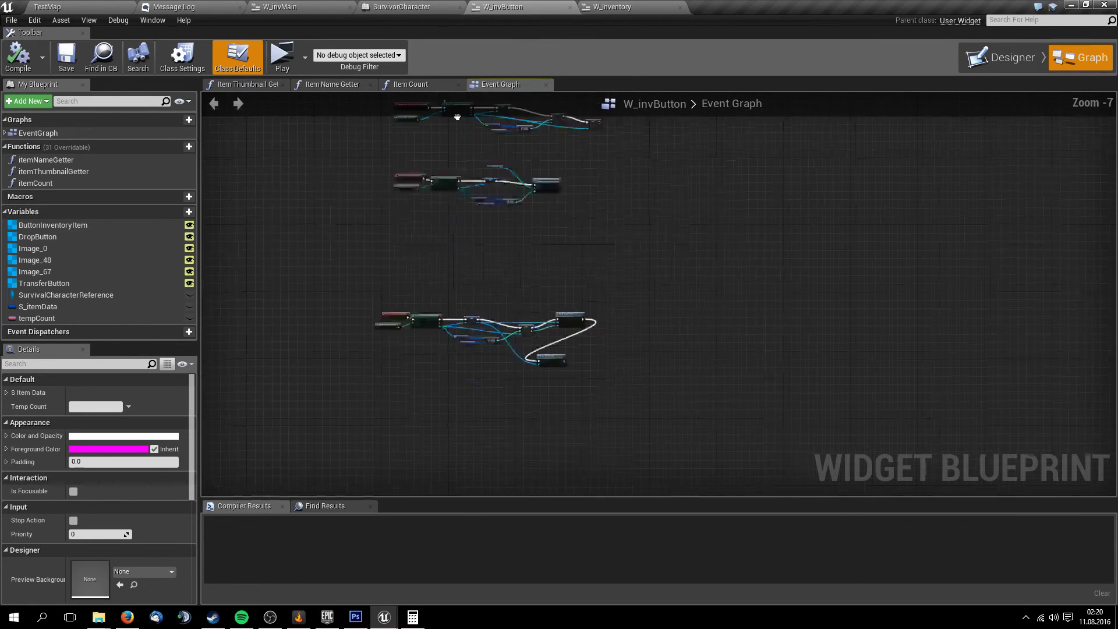
# Browse to Content > GUI > Inventory and open W_invMain at its Create W Inv Button Widget node
pyautogui.click(60, 6)
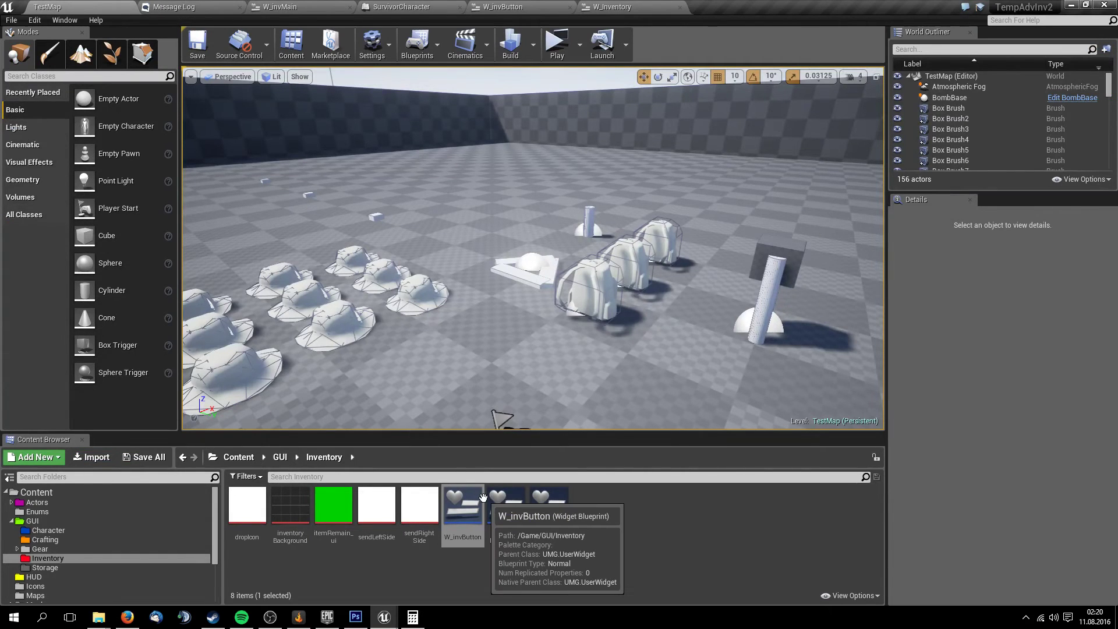
pyautogui.click(258, 458)
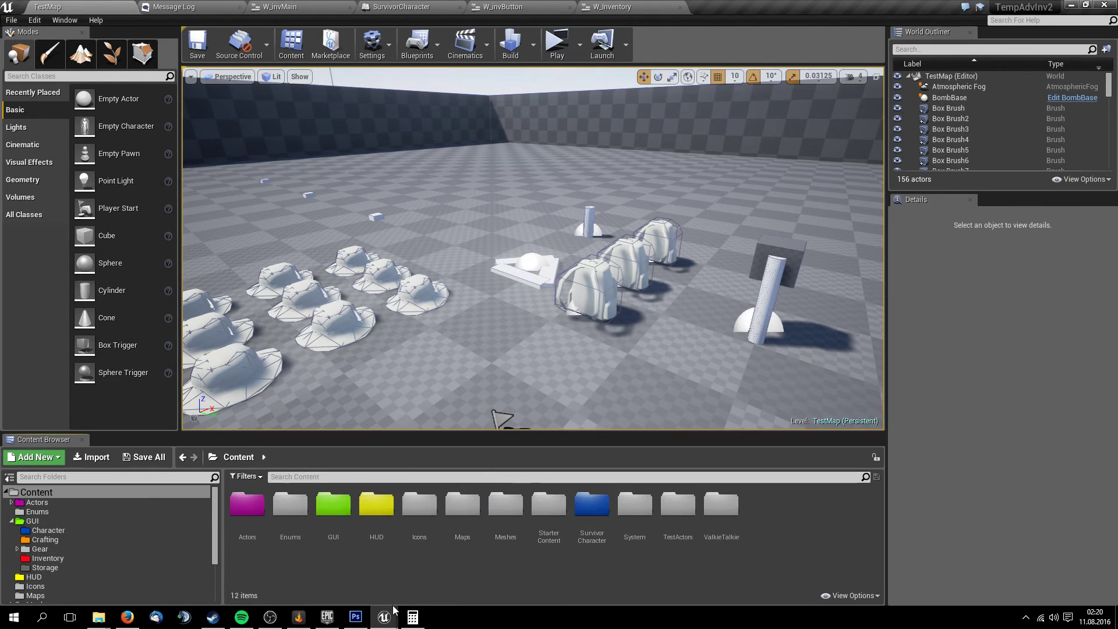
pyautogui.doubleClick(335, 527)
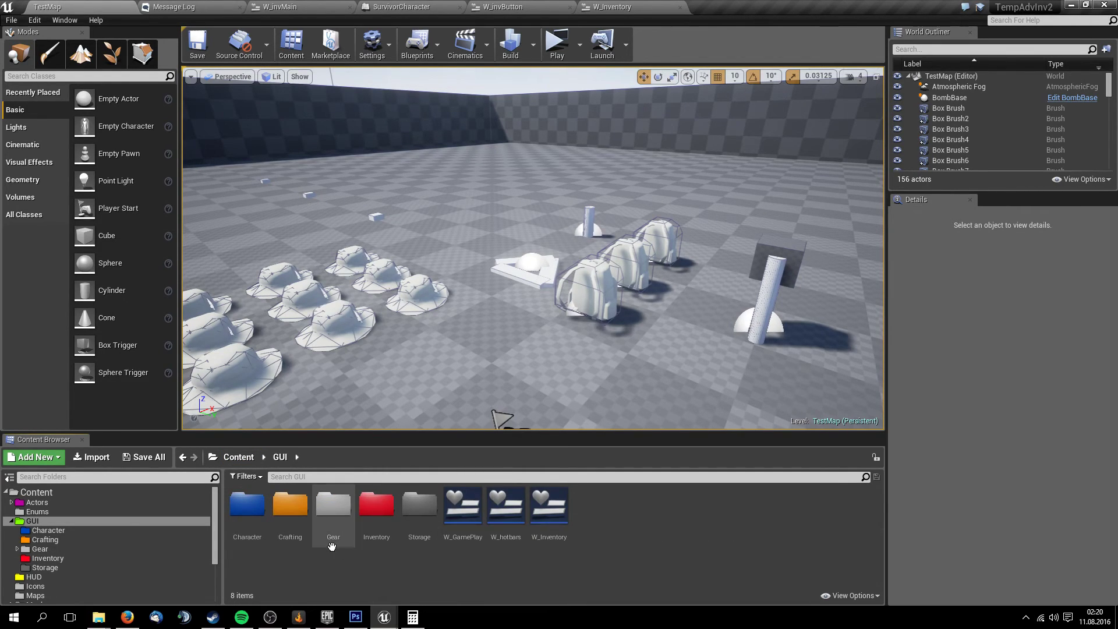
pyautogui.doubleClick(247, 504)
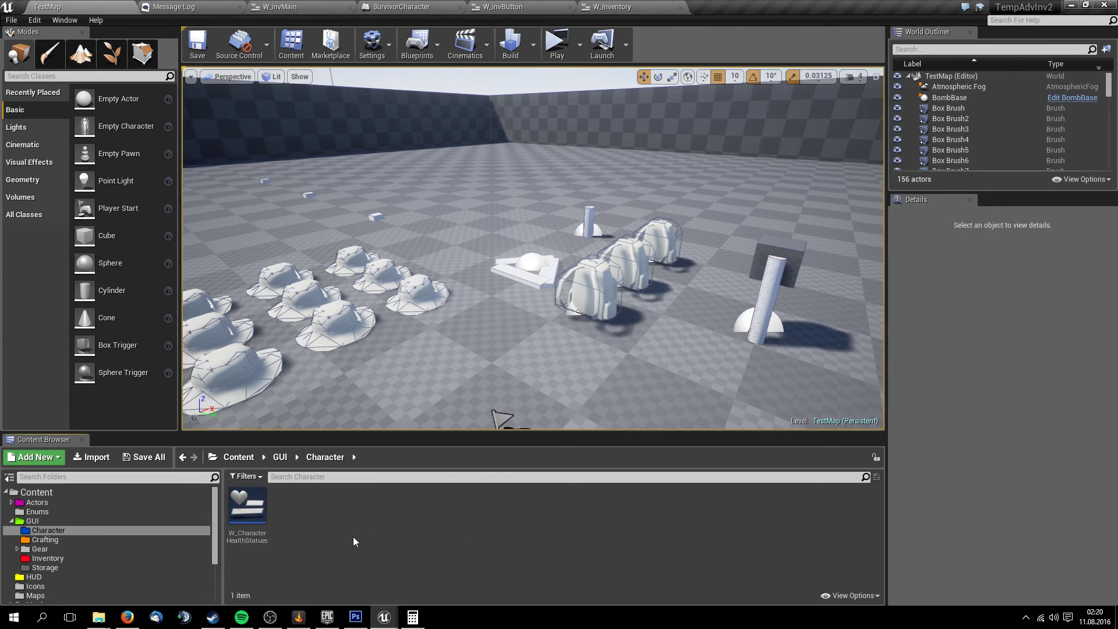
pyautogui.click(280, 457)
pyautogui.doubleClick(380, 510)
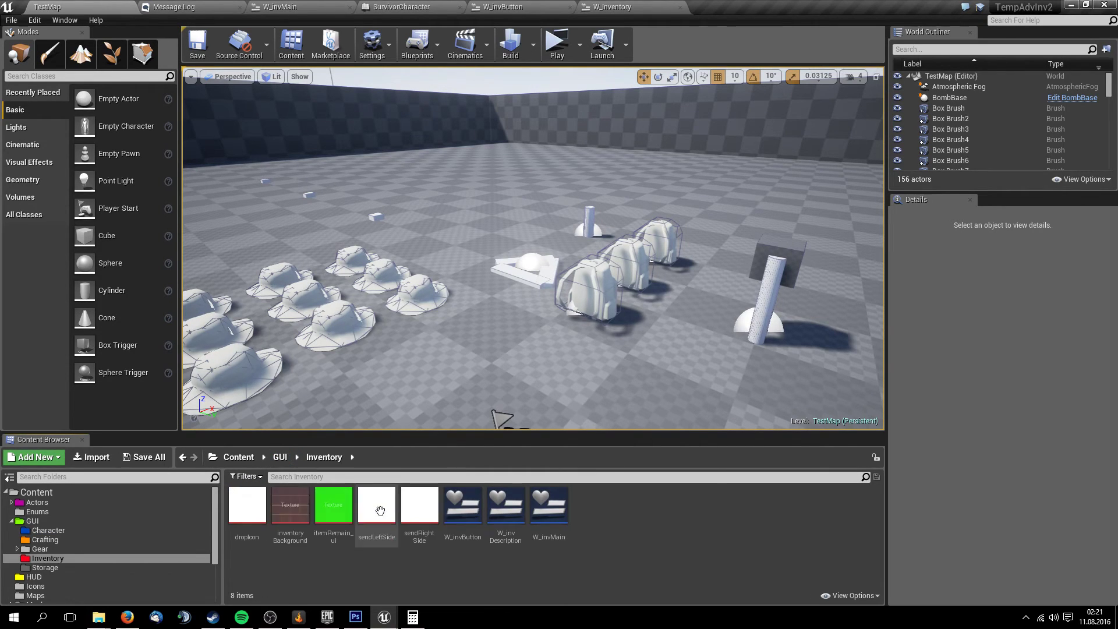
pyautogui.doubleClick(565, 510)
pyautogui.moveTo(610, 351)
pyautogui.mouseDown(button='right')
pyautogui.moveTo(654, 385)
pyautogui.moveTo(932, 109)
pyautogui.mouseUp(button='right')
# Glance over W_invButton's graph and the other open blueprints, ending on W_invMain's Event Graph
pyautogui.click(538, 9)
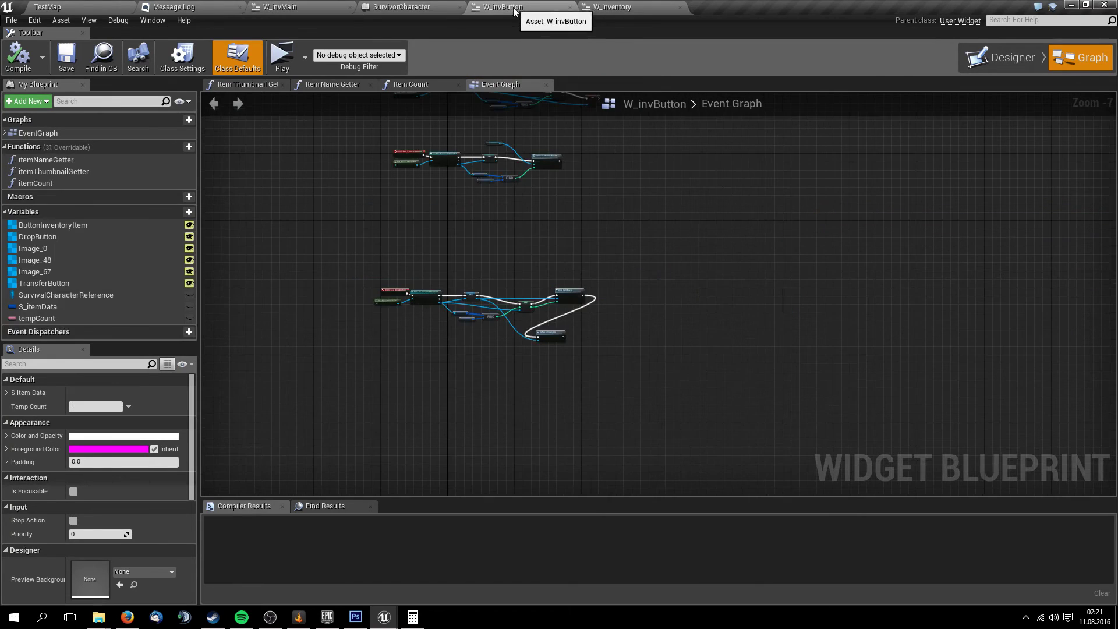
pyautogui.moveTo(765, 186); pyautogui.dragTo(744, 341, button='right')
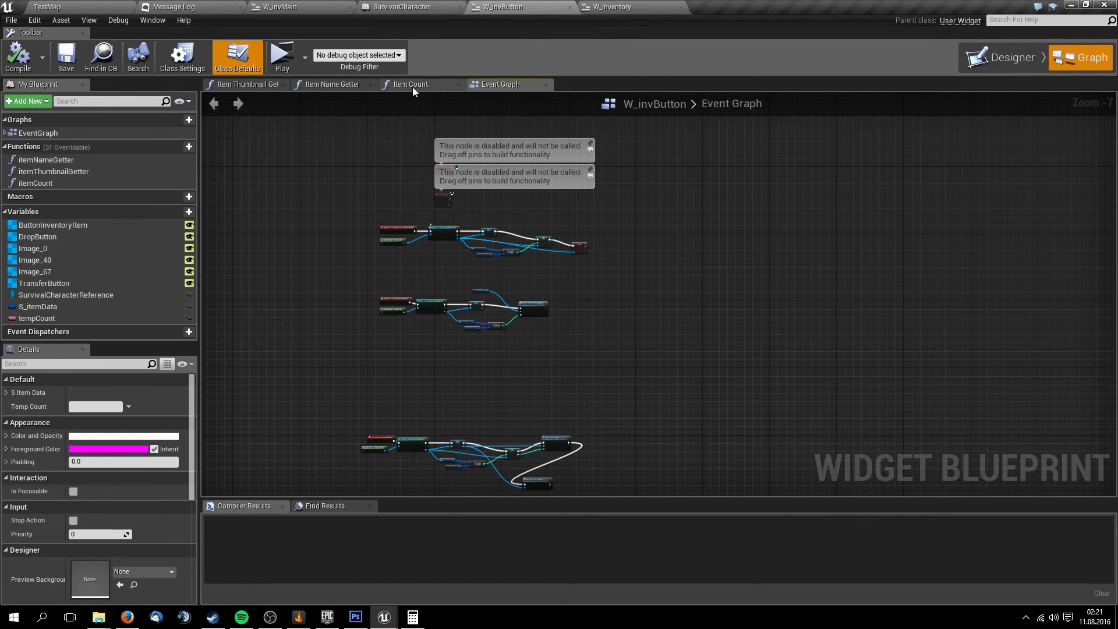
pyautogui.click(600, 7)
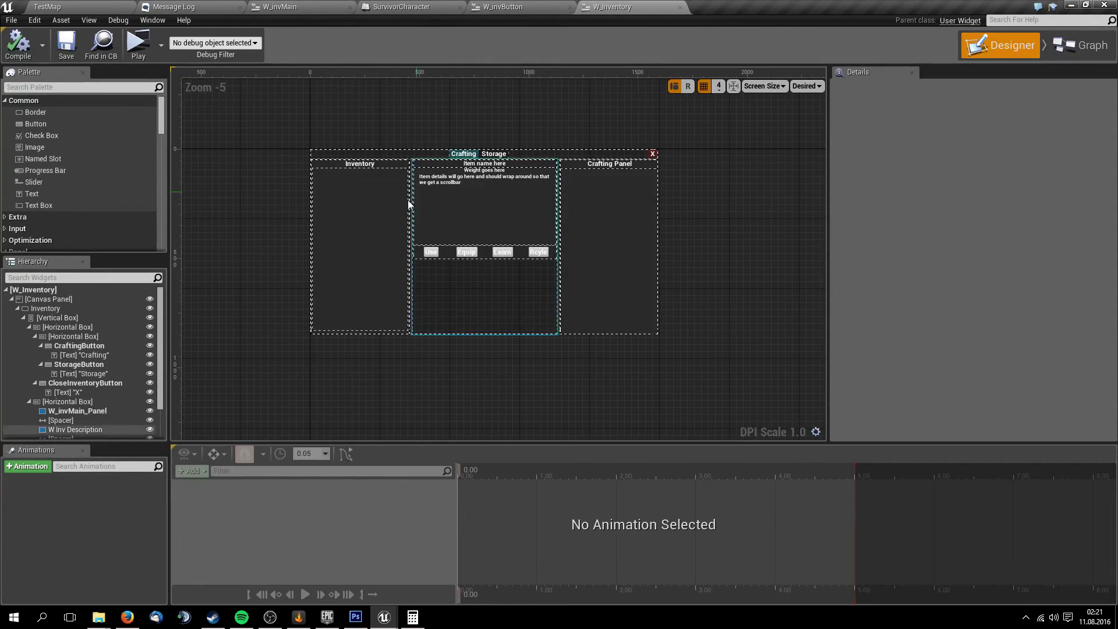
pyautogui.click(455, 6)
pyautogui.click(314, 7)
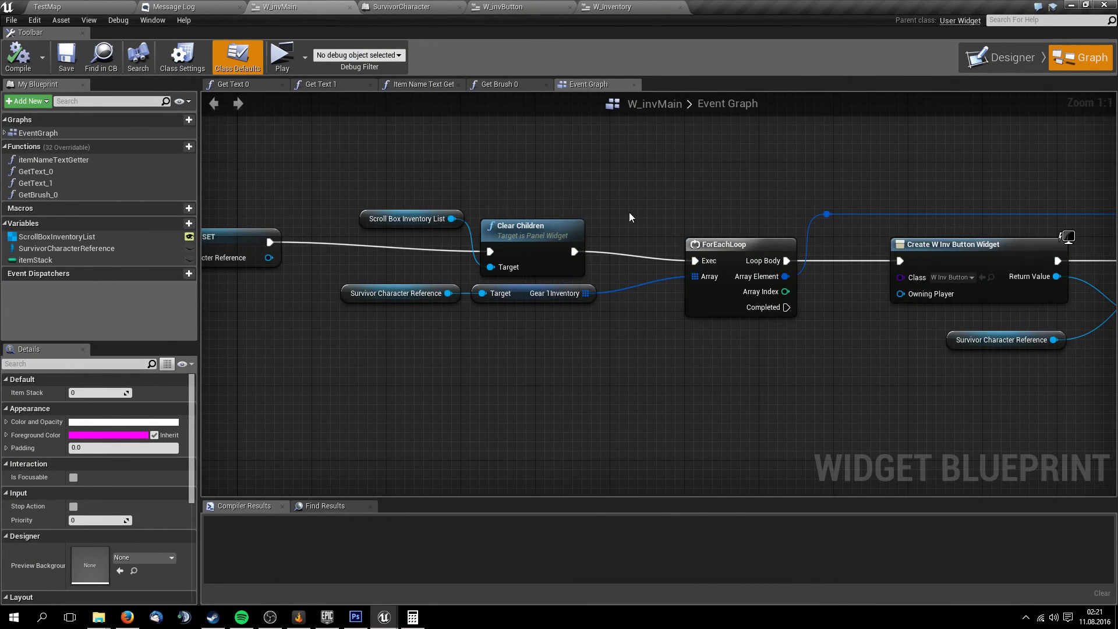
# Follow the ForEachLoop from Create W Inv Button Widget through SET to the Add Child node
pyautogui.moveTo(629, 218); pyautogui.dragTo(243, 187, button='right')
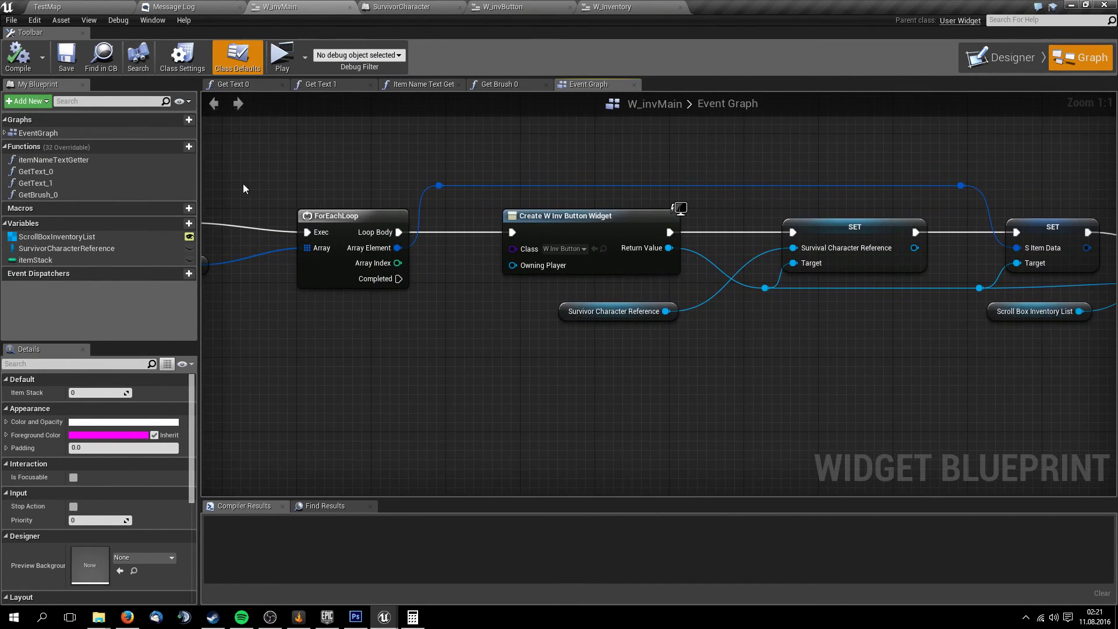
pyautogui.moveTo(692, 388); pyautogui.dragTo(309, 394, button='right')
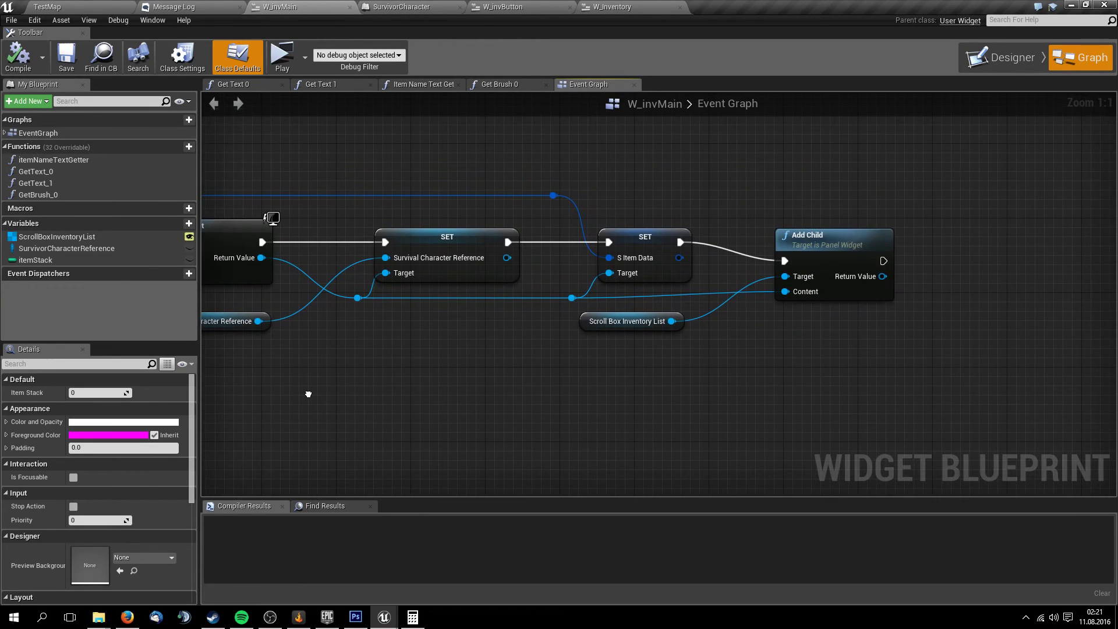
pyautogui.scroll(-3, 374, 386)
pyautogui.scroll(-2, 412, 386)
pyautogui.scroll(4, 322, 344)
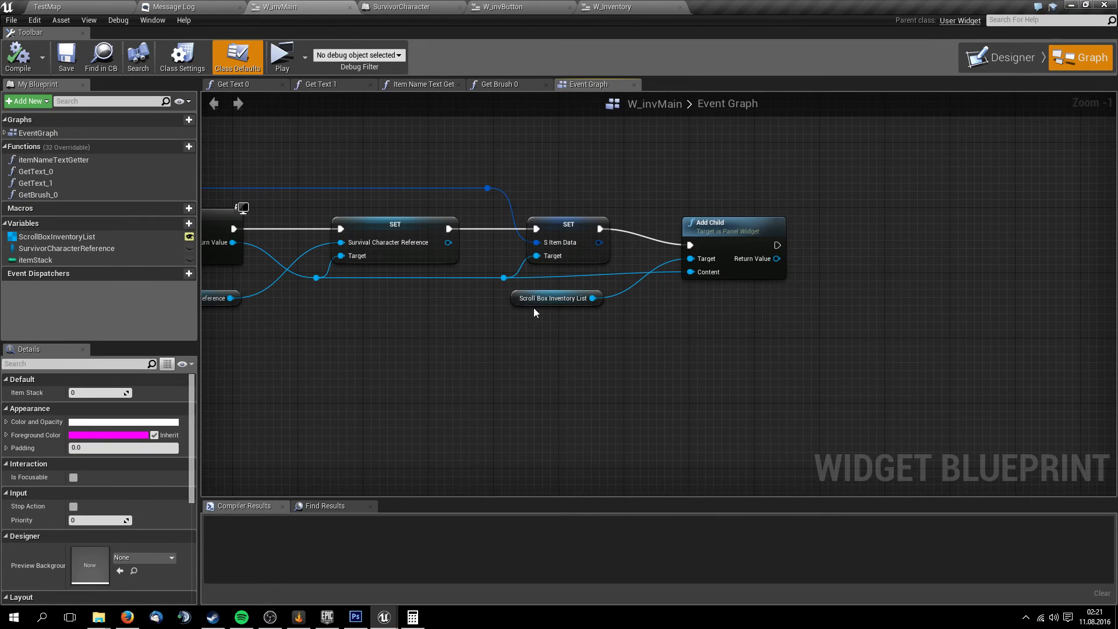
pyautogui.moveTo(555, 314); pyautogui.dragTo(1034, 355, button='right')
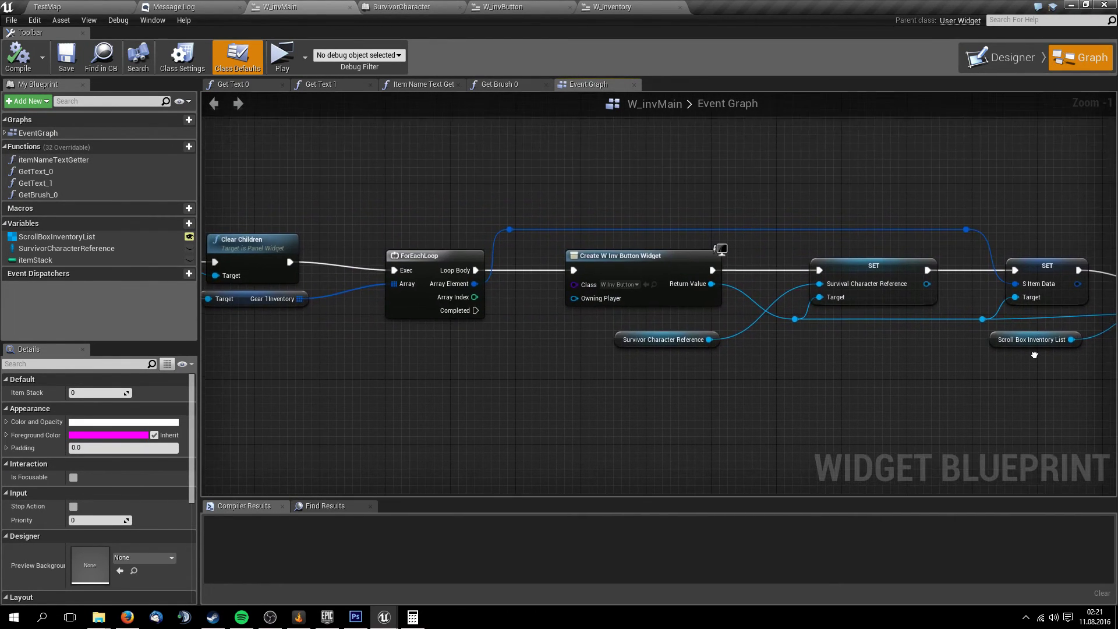
pyautogui.scroll(-6, 914, 341)
pyautogui.scroll(4, 910, 333)
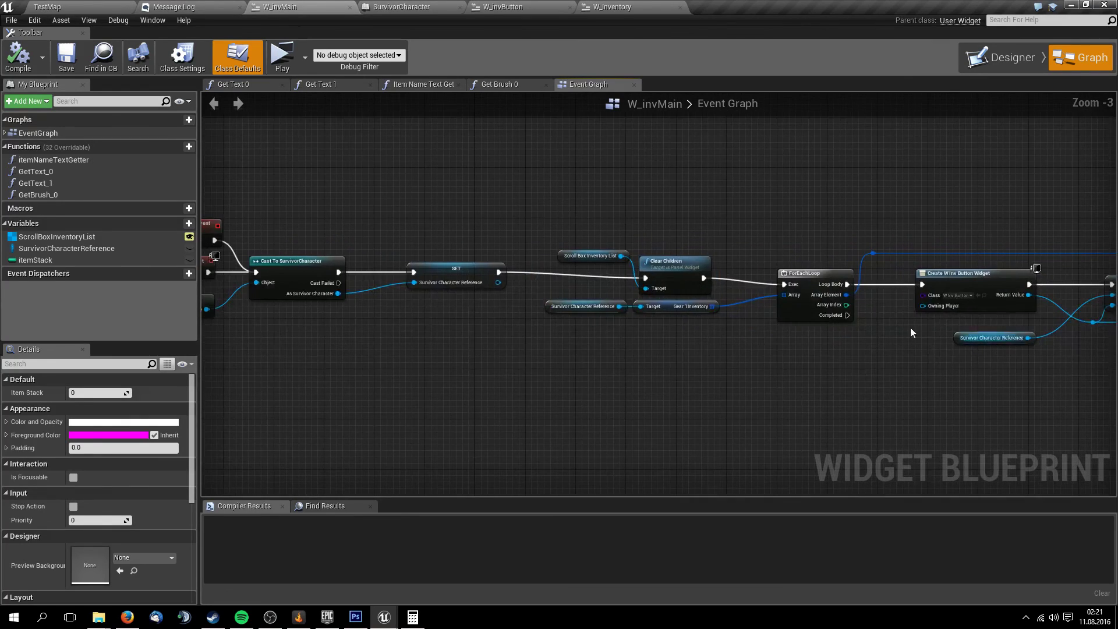
# Locate Refresh Gear Event in SurvivorCharacter's Refresh Inventory group and open its definition in W_gear
pyautogui.moveTo(910, 327); pyautogui.dragTo(1116, 349, button='right')
pyautogui.click(362, 7)
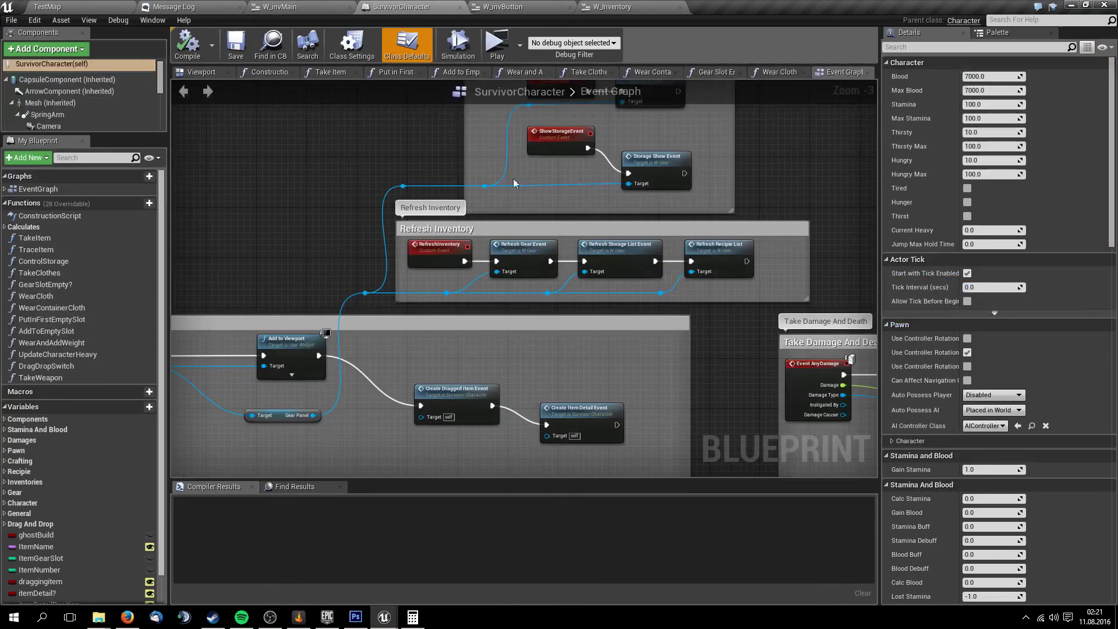
pyautogui.scroll(2, 606, 308)
pyautogui.scroll(1, 576, 320)
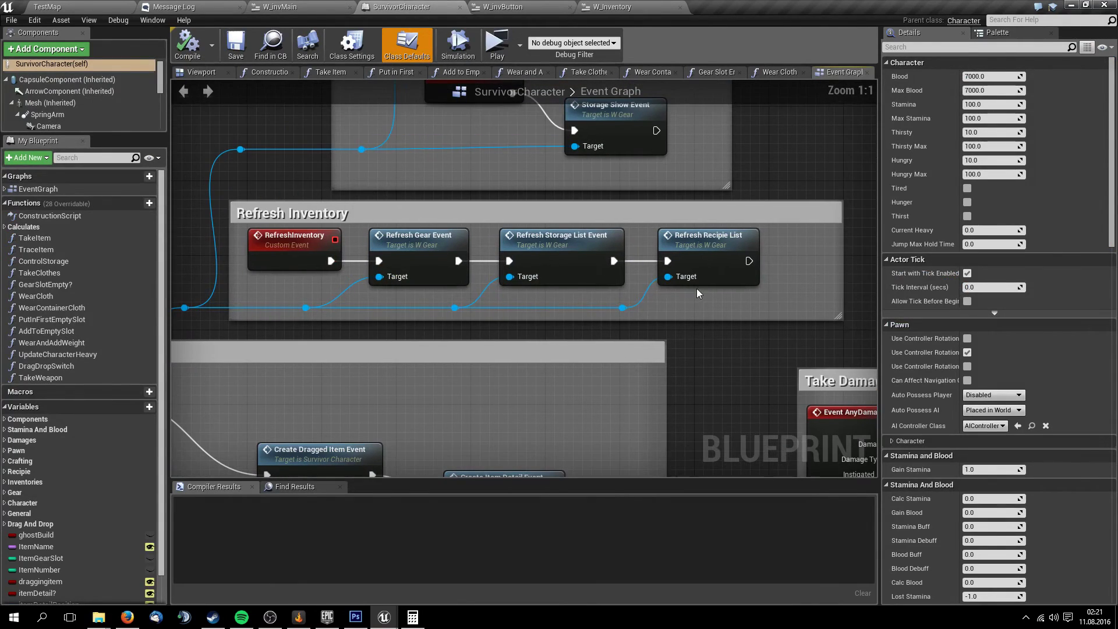
pyautogui.moveTo(556, 245)
pyautogui.mouseDown(button='right')
pyautogui.moveTo(582, 222)
pyautogui.moveTo(649, 71)
pyautogui.mouseUp(button='right')
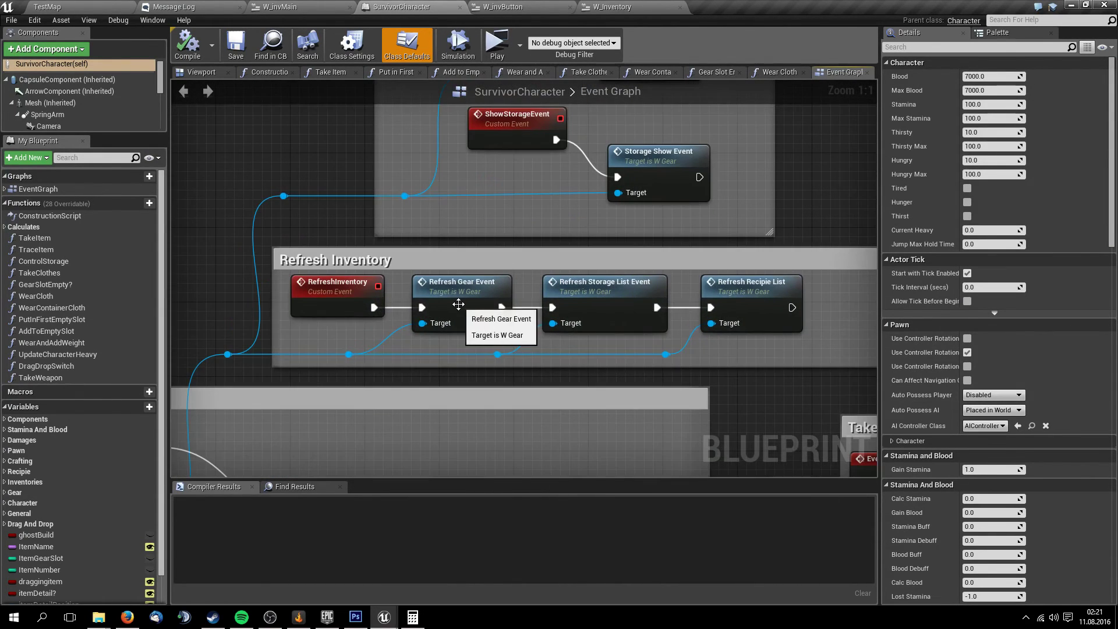
pyautogui.click(476, 292)
pyautogui.doubleClick(477, 292)
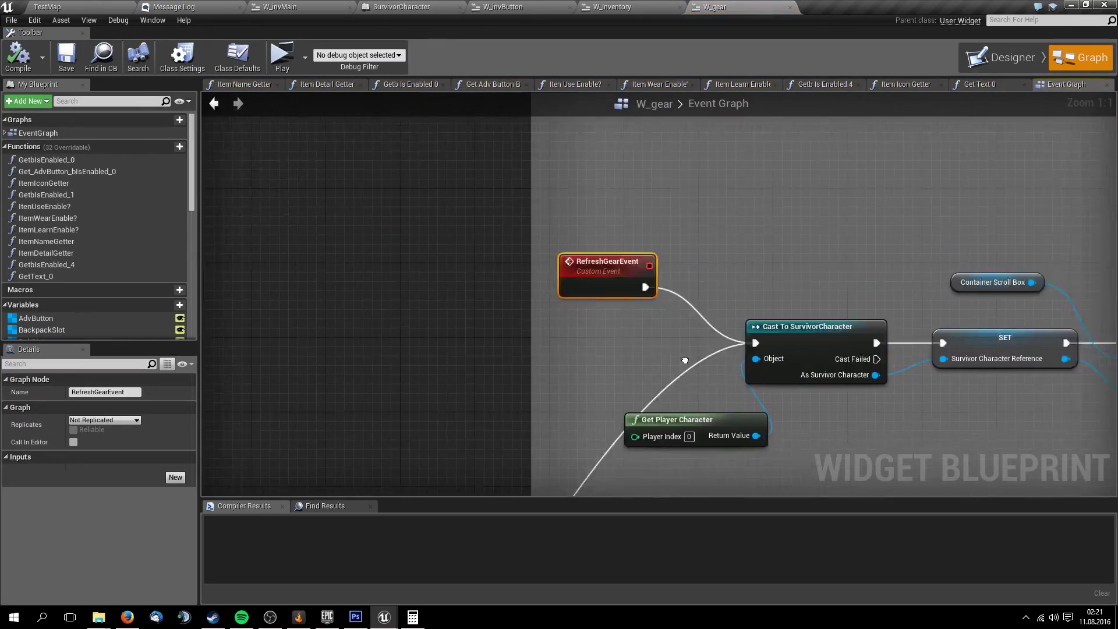
# Trace W_gear's graph from Clear Children and ForEachLoop to the Add Child, Set Column and Set Row nodes
pyautogui.scroll(-7, 594, 307)
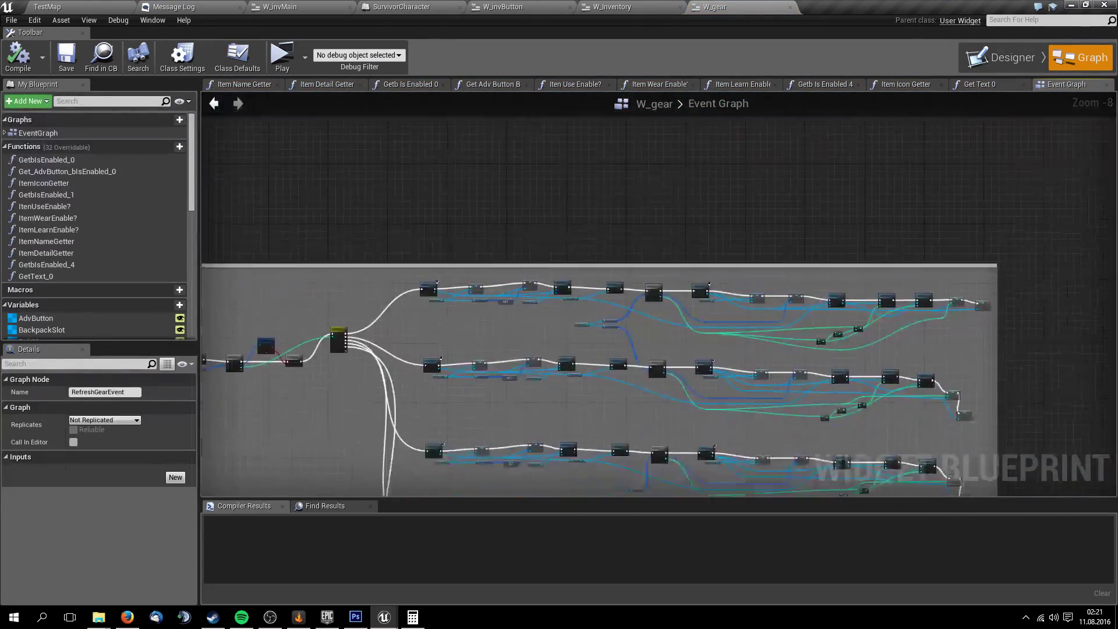
pyautogui.scroll(3, 318, 315)
pyautogui.scroll(3, 649, 402)
pyautogui.moveTo(650, 402); pyautogui.dragTo(487, 373, button='right')
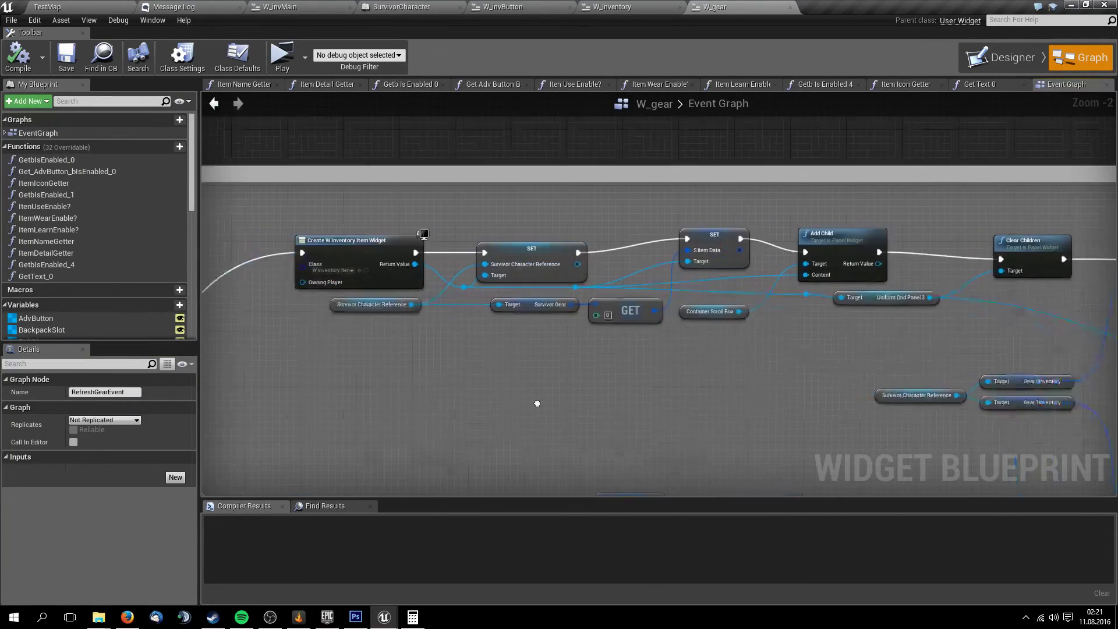
pyautogui.scroll(2, 487, 373)
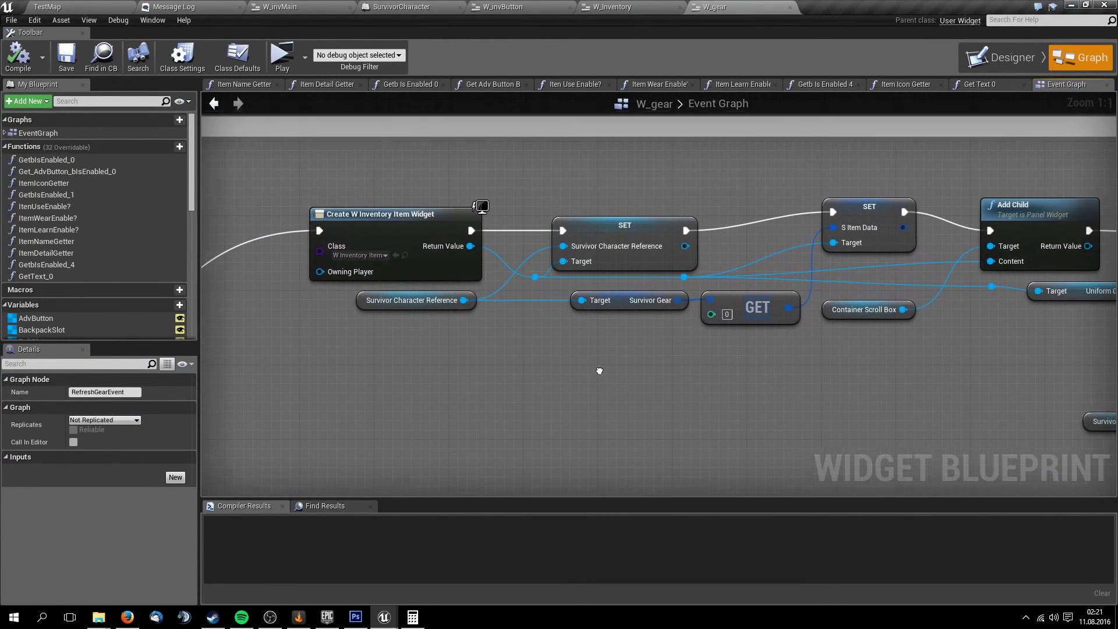
pyautogui.moveTo(651, 363); pyautogui.dragTo(224, 364, button='right')
pyautogui.moveTo(650, 364); pyautogui.dragTo(369, 325, button='right')
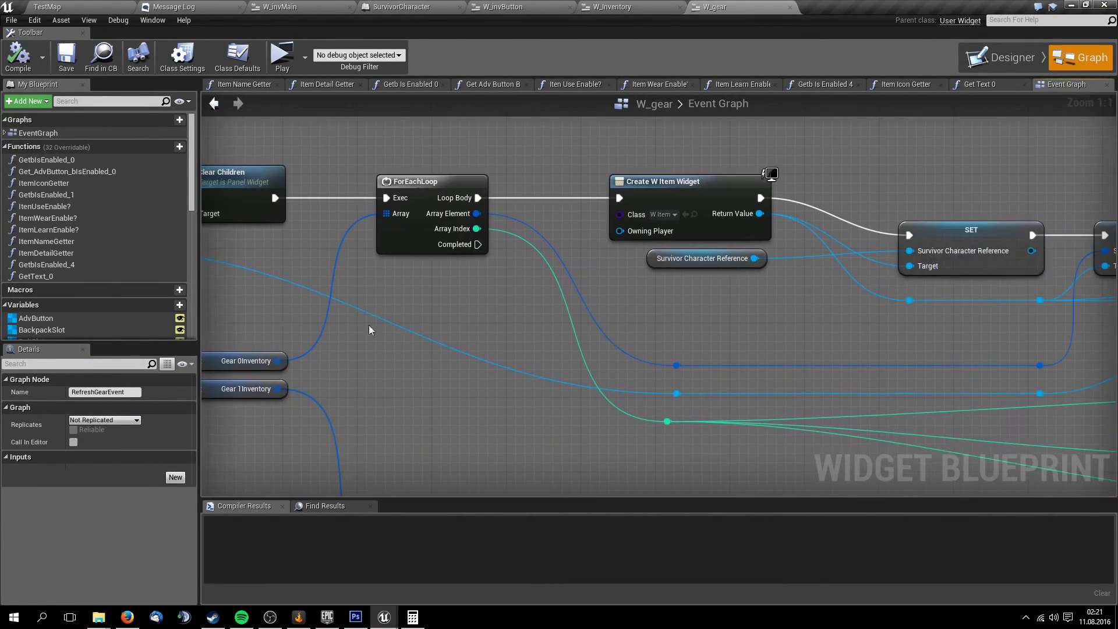
pyautogui.moveTo(533, 331)
pyautogui.mouseDown(button='right')
pyautogui.moveTo(415, 316)
pyautogui.moveTo(201, 253)
pyautogui.mouseUp(button='right')
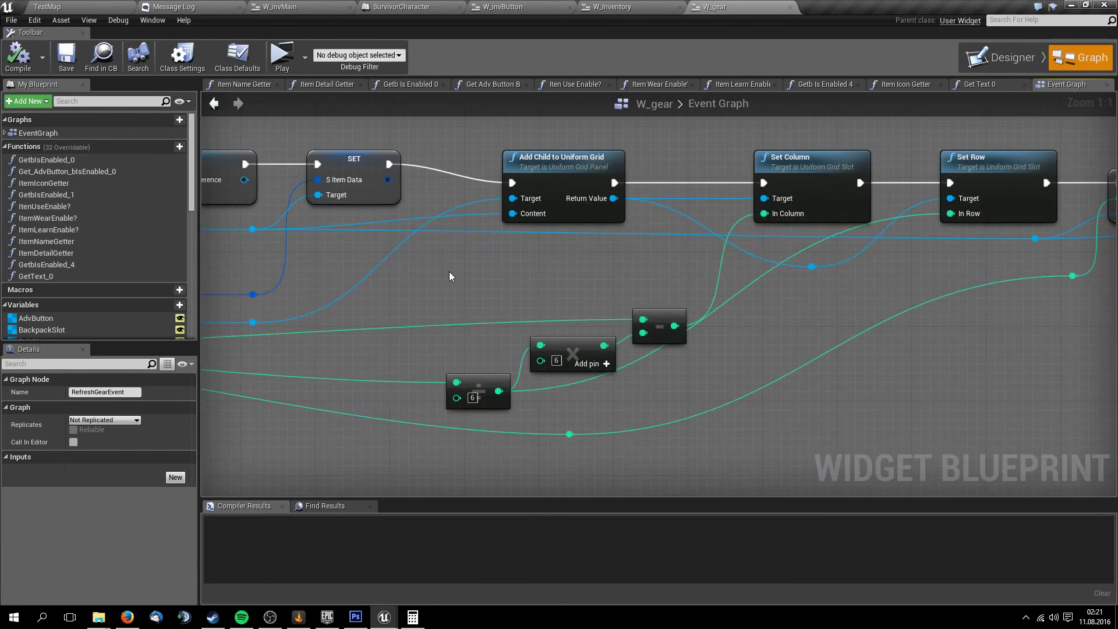
pyautogui.moveTo(491, 267); pyautogui.dragTo(434, 283, button='right')
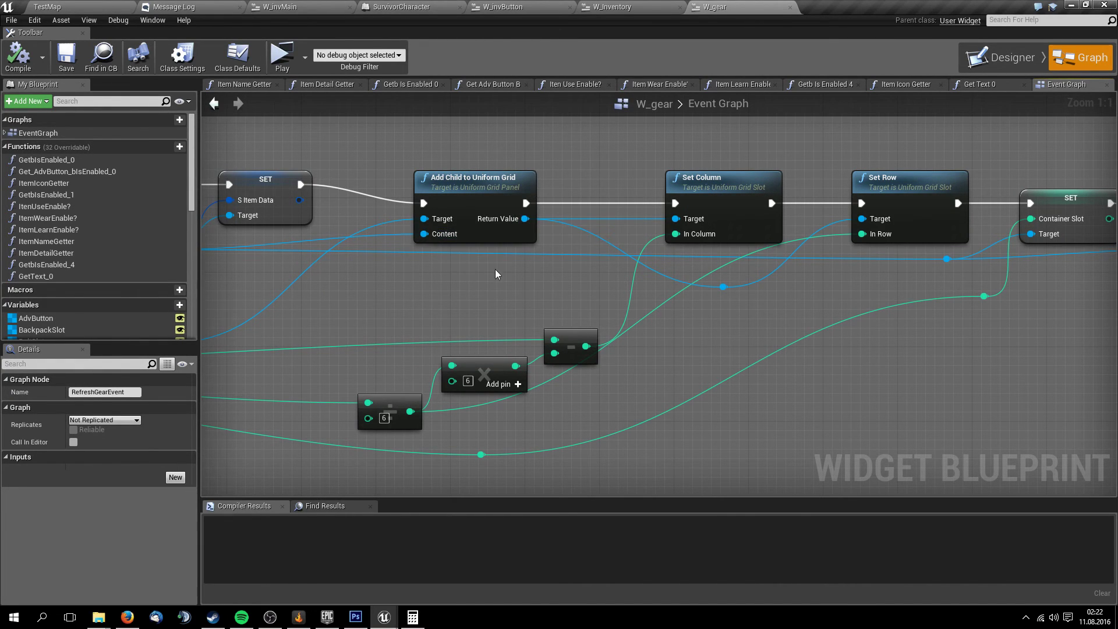
pyautogui.moveTo(582, 285); pyautogui.dragTo(553, 289, button='right')
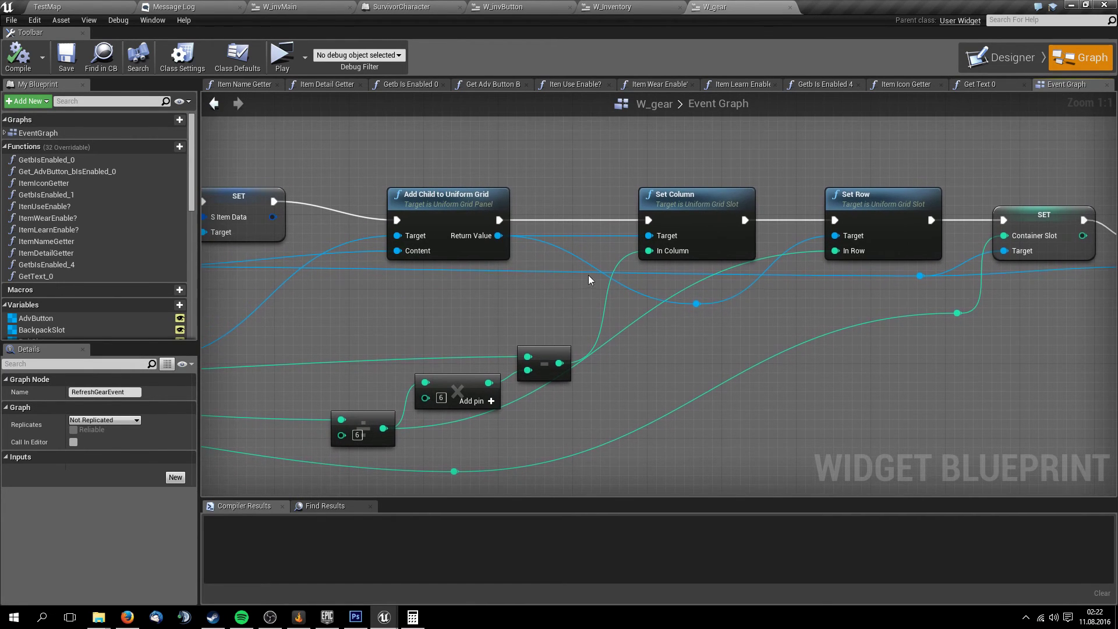
pyautogui.scroll(-3, 589, 280)
pyautogui.scroll(2, 600, 274)
pyautogui.moveTo(600, 273)
pyautogui.mouseDown(button='right')
pyautogui.moveTo(615, 264)
pyautogui.moveTo(554, 225)
pyautogui.moveTo(697, 238)
pyautogui.mouseUp(button='right')
pyautogui.scroll(-1, 553, 224)
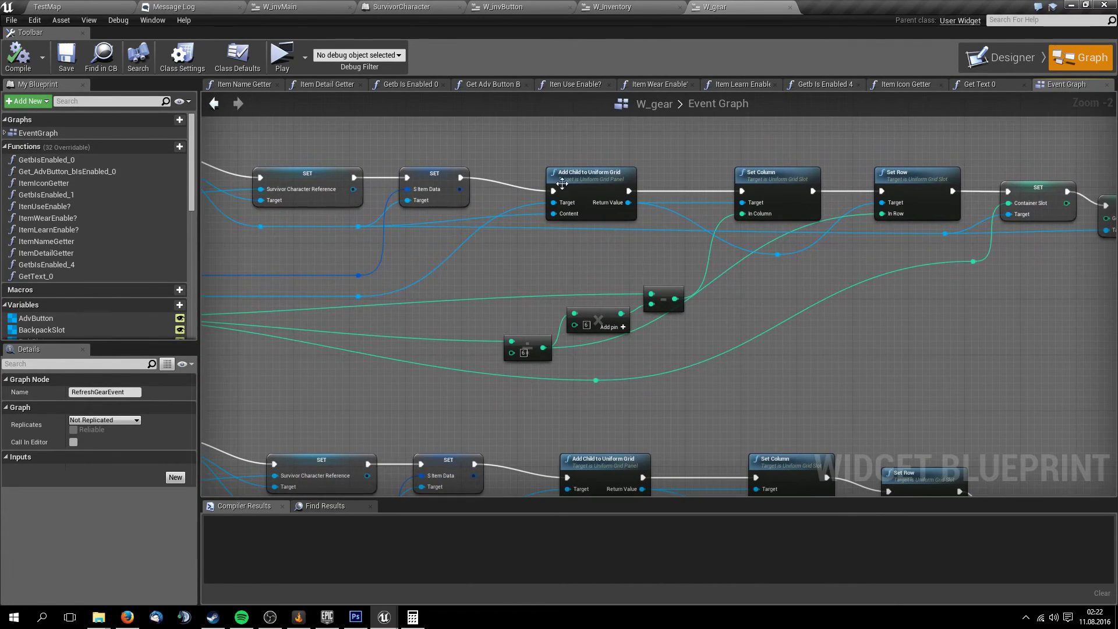
# Select the Add Child to Uniform Grid, Set Column, Set Row and math nodes
pyautogui.moveTo(532, 166); pyautogui.dragTo(904, 341)
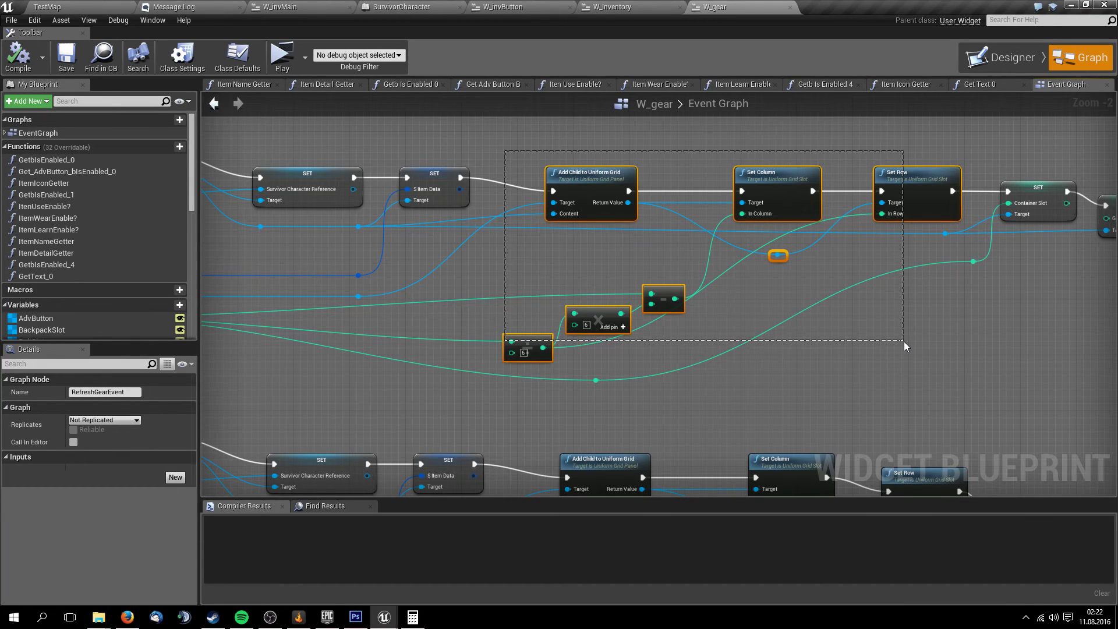
pyautogui.moveTo(903, 342); pyautogui.dragTo(904, 341)
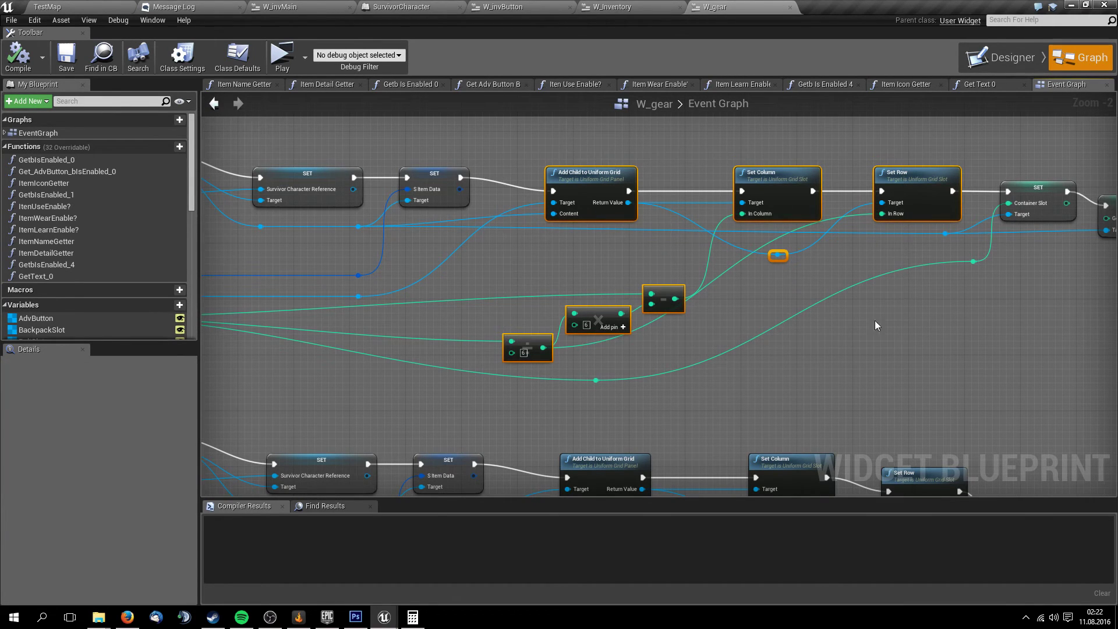
pyautogui.moveTo(586, 171)
pyautogui.mouseDown(button='right')
pyautogui.moveTo(838, 244)
pyautogui.moveTo(526, 264)
pyautogui.mouseUp(button='right')
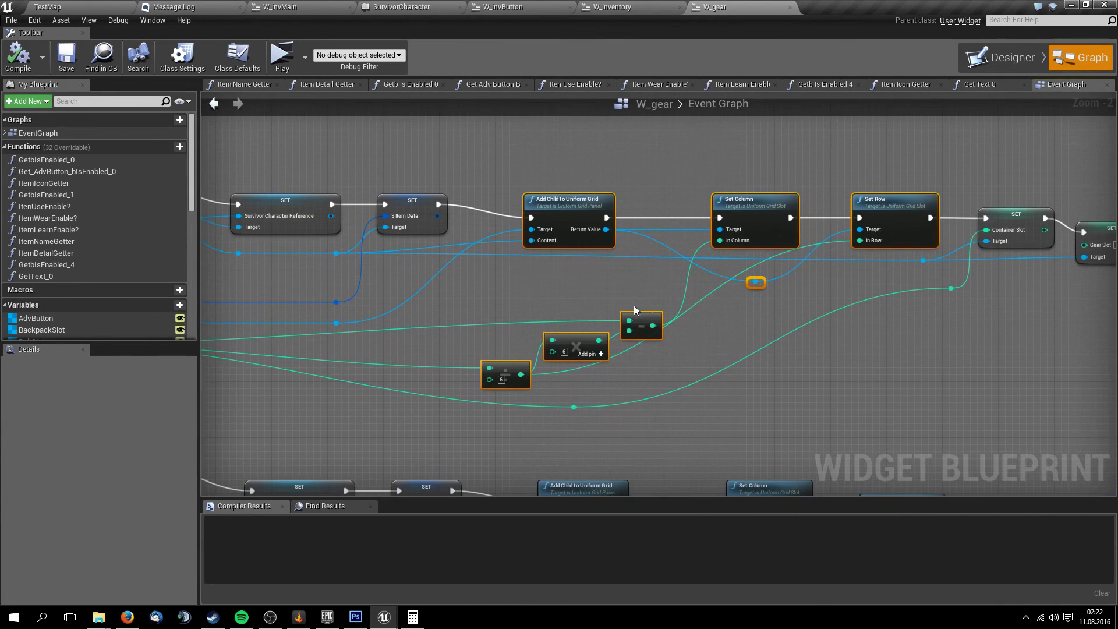
pyautogui.moveTo(634, 305); pyautogui.dragTo(550, 292, button='right')
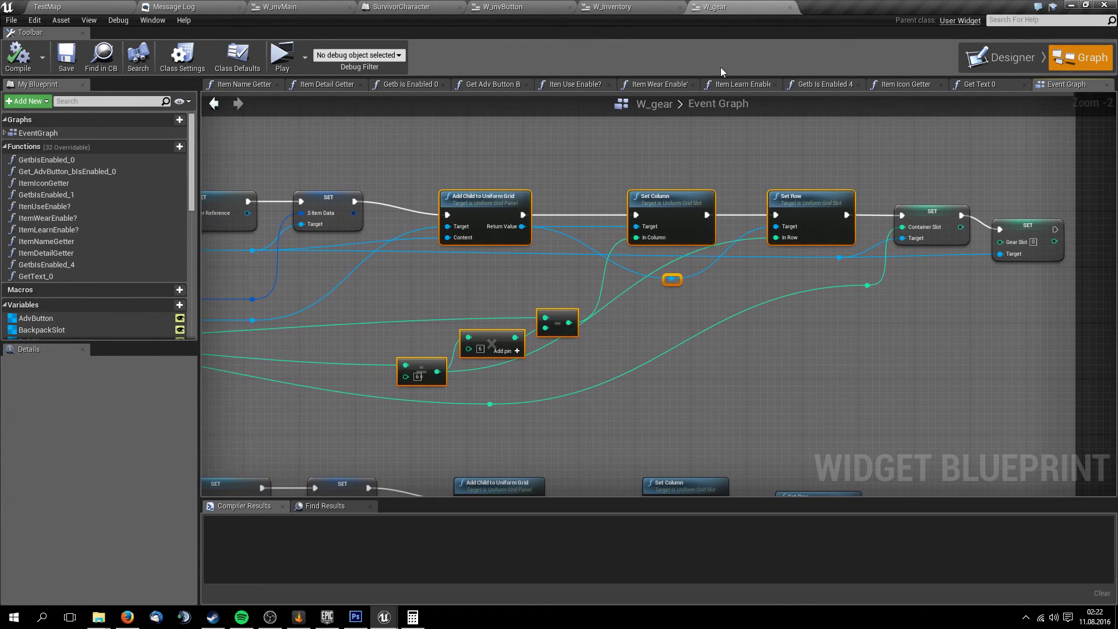
# Cycle through the open blueprints, then return to the lesson project's editor
pyautogui.click(621, 6)
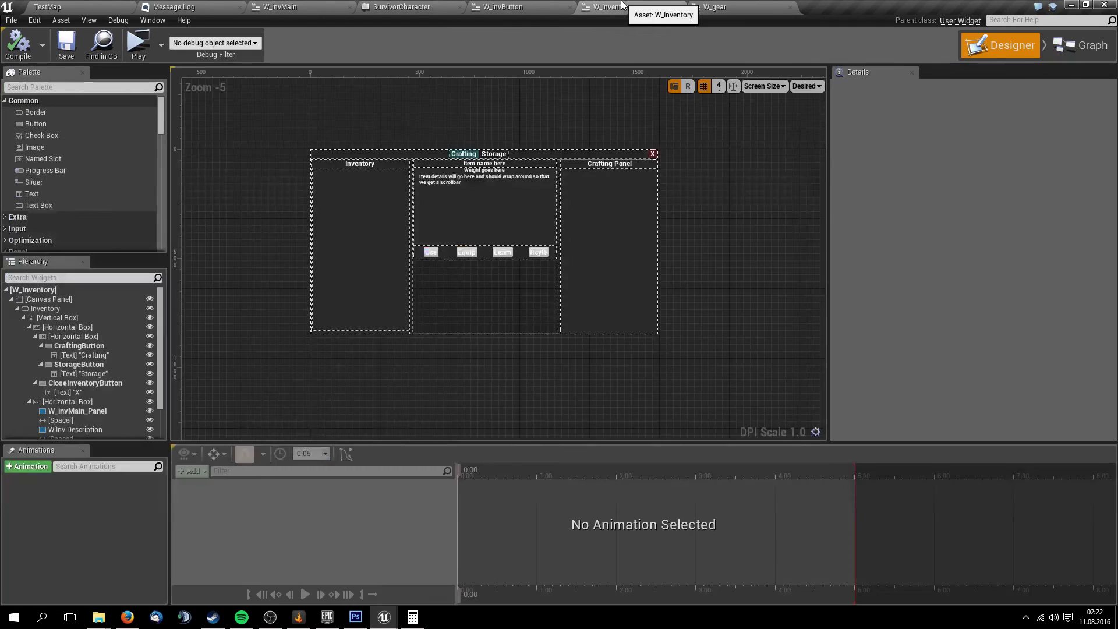
pyautogui.click(714, 6)
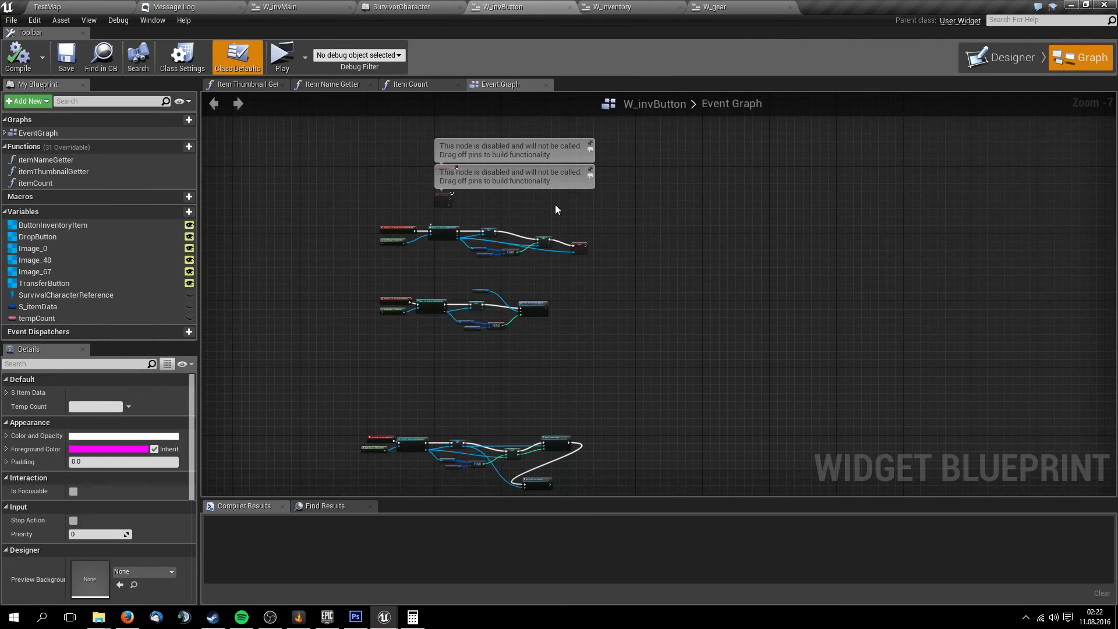
pyautogui.click(420, 6)
pyautogui.click(715, 6)
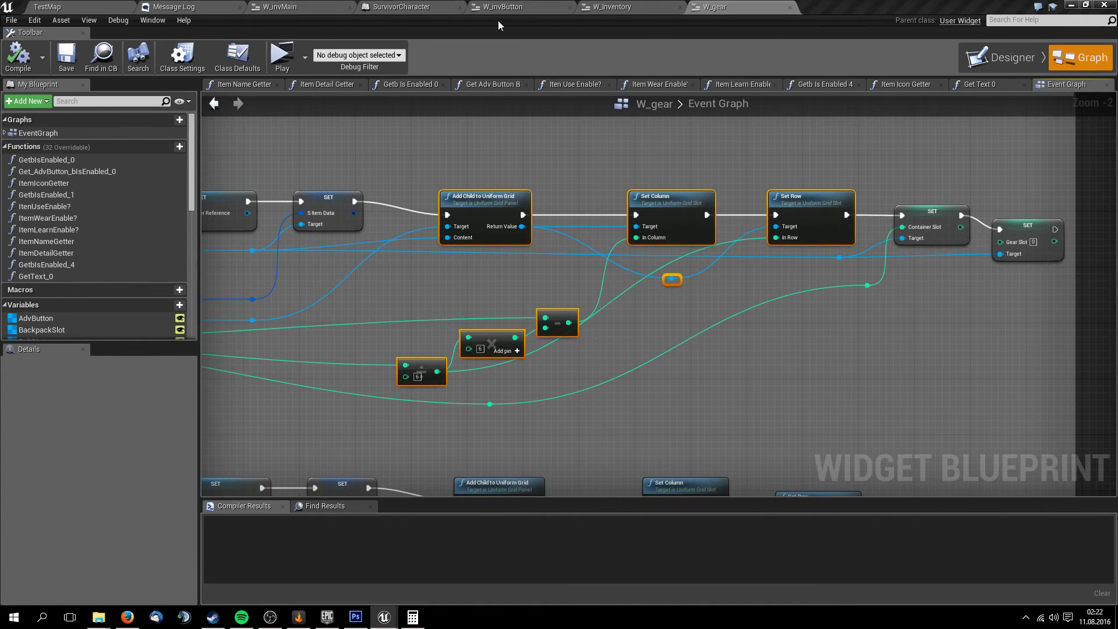
pyautogui.hotkey('alt', 'Tab')
pyautogui.hotkey('alt', 'Tab')
pyautogui.hotkey('alt', 'shift', 'Tab')
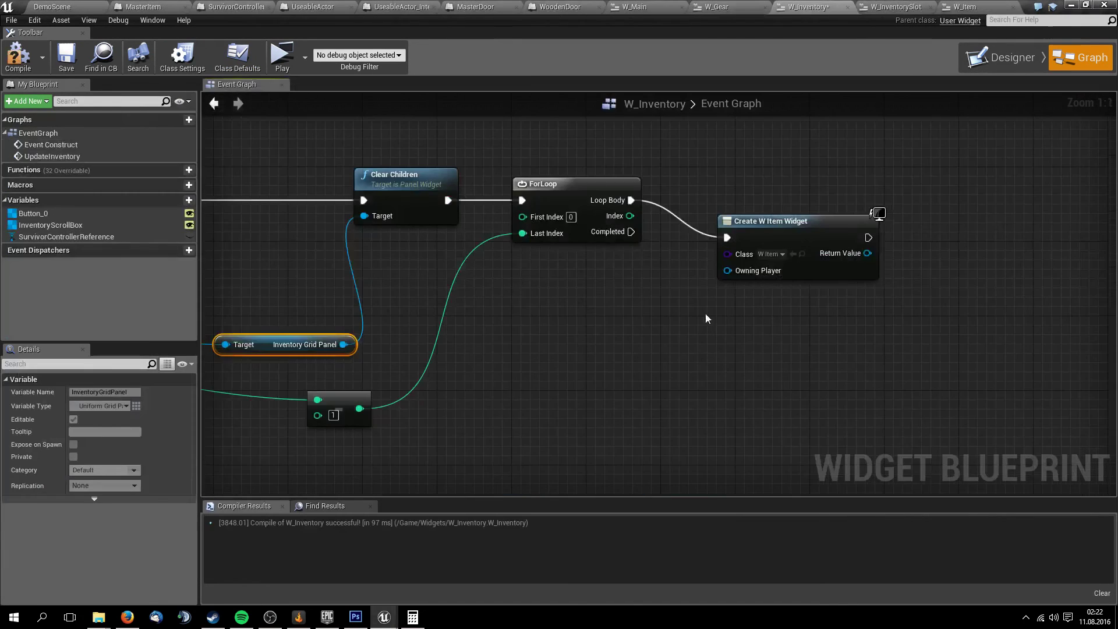
# Paste the grid-placement nodes into W_Inventory's graph and place them below Create W Item Widget
pyautogui.moveTo(920, 376)
pyautogui.mouseDown(button='right')
pyautogui.moveTo(672, 281)
pyautogui.moveTo(536, 306)
pyautogui.mouseUp(button='right')
pyautogui.hotkey('ctrl', 'v')
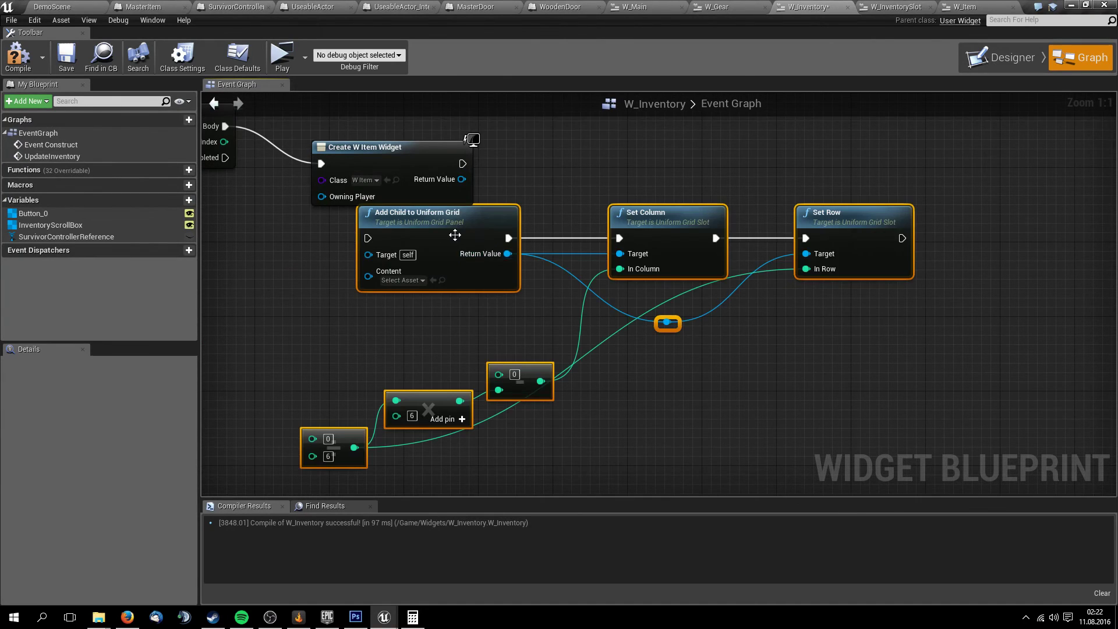
pyautogui.moveTo(455, 234); pyautogui.dragTo(652, 234)
pyautogui.click(786, 379)
pyautogui.scroll(-2, 786, 378)
pyautogui.moveTo(232, 279)
pyautogui.mouseDown(button='right')
pyautogui.moveTo(390, 289)
pyautogui.moveTo(512, 258)
pyautogui.mouseUp(button='right')
pyautogui.scroll(2, 521, 256)
# Compare the W_Item and W_InventorySlot designer layouts with the W_Inventory ForLoop nodes
pyautogui.click(964, 6)
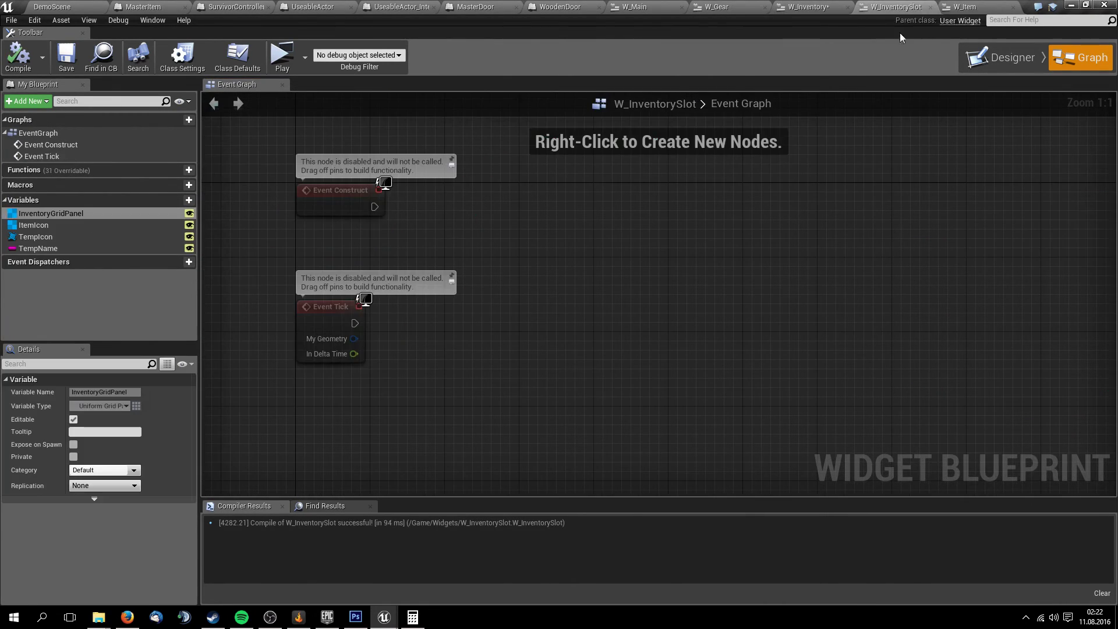
pyautogui.click(1003, 57)
pyautogui.scroll(1, 467, 303)
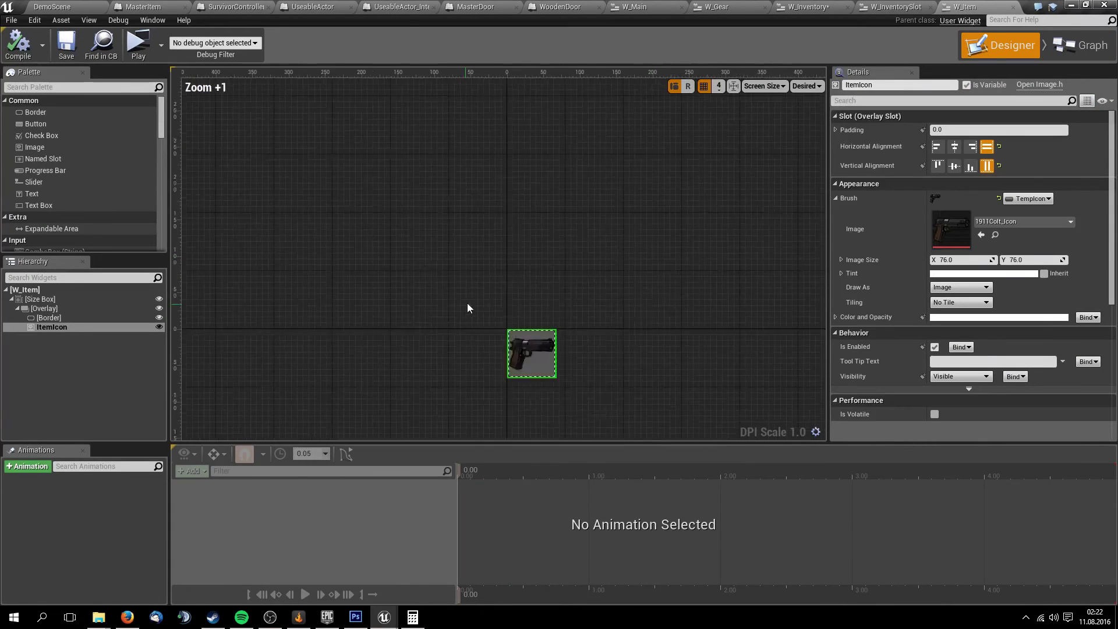
pyautogui.scroll(4, 536, 372)
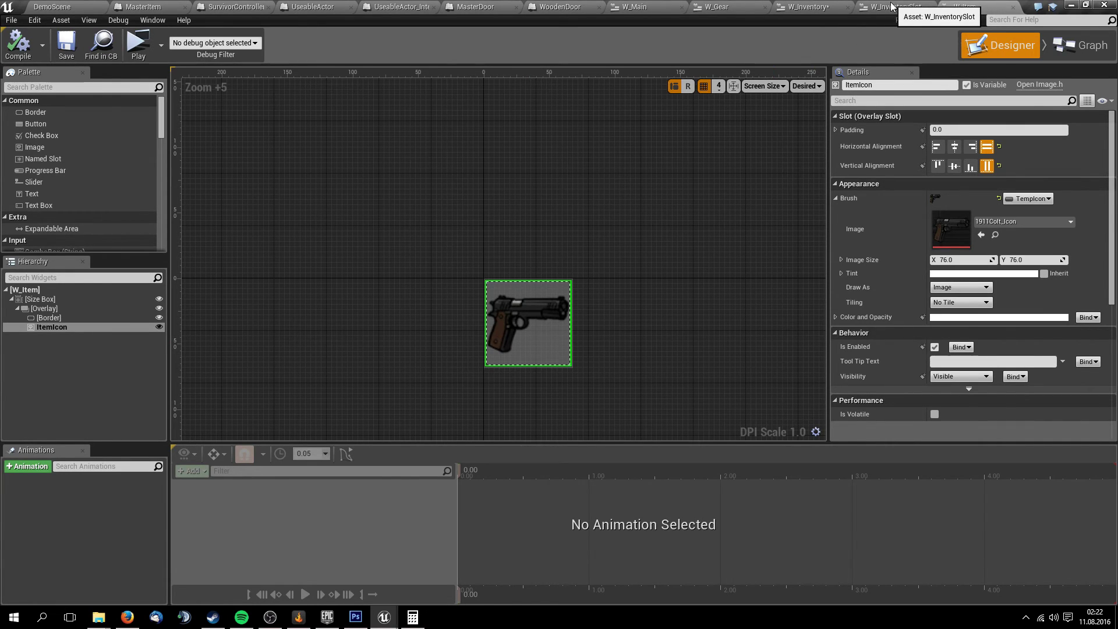
pyautogui.click(892, 6)
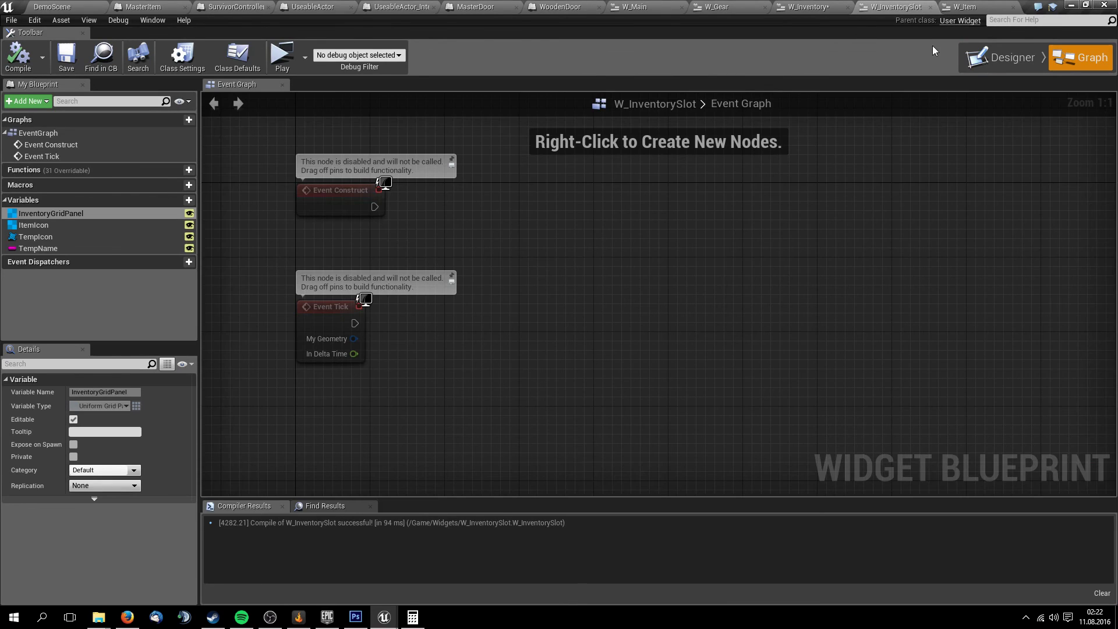
pyautogui.click(1002, 57)
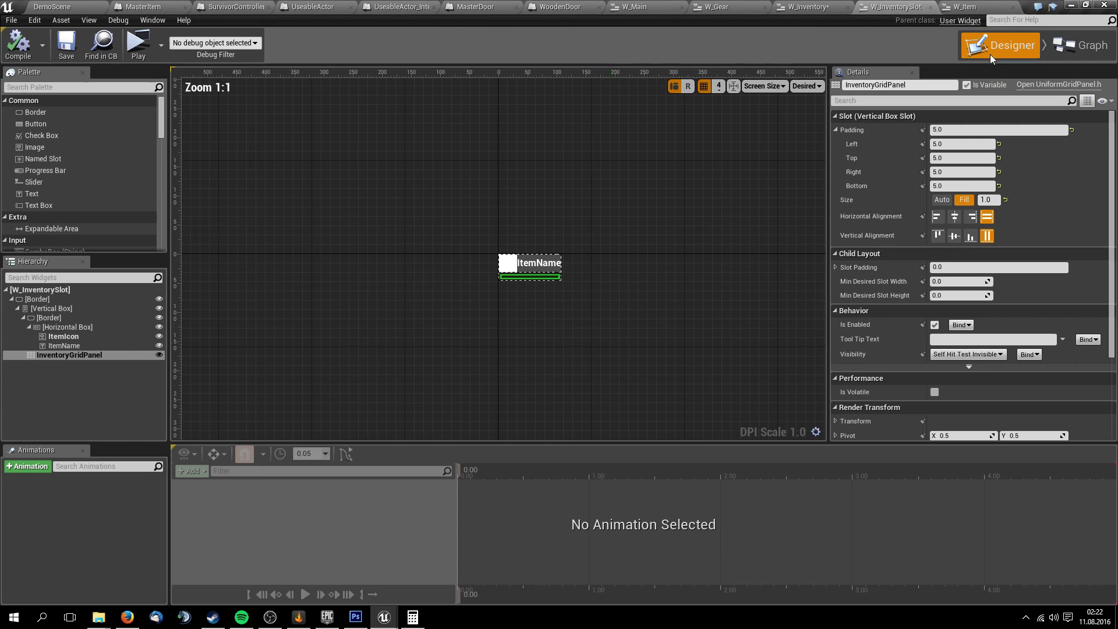
pyautogui.click(965, 6)
pyautogui.click(809, 7)
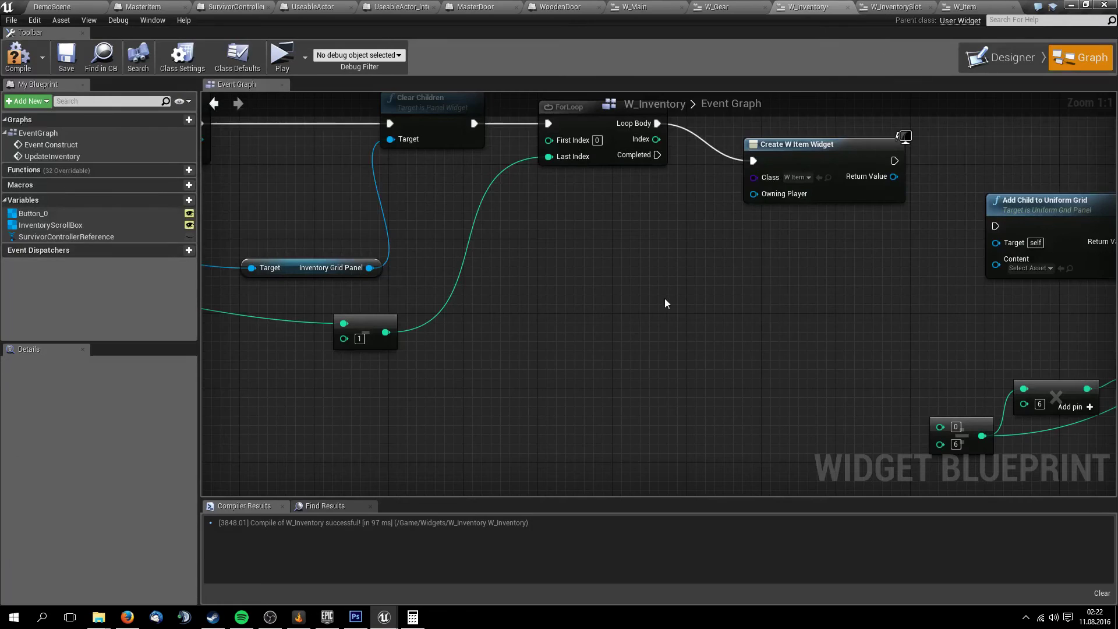
pyautogui.moveTo(665, 298)
pyautogui.mouseDown(button='right')
pyautogui.moveTo(550, 267)
pyautogui.moveTo(905, 274)
pyautogui.mouseUp(button='right')
pyautogui.click(896, 7)
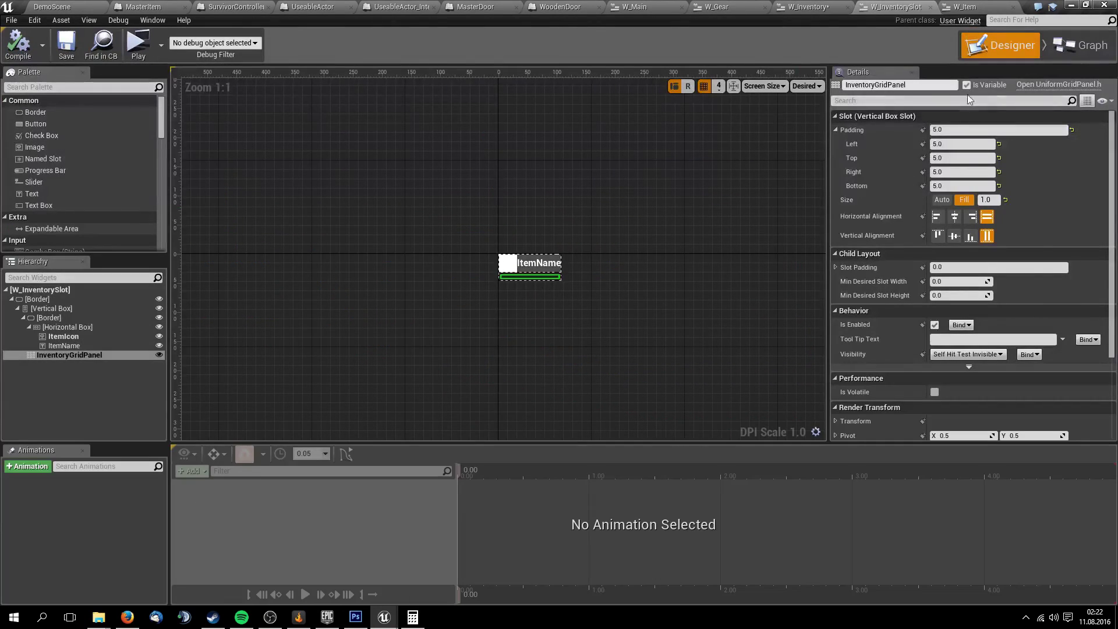
# Wire the Inventory Grid Panel reference into Add Child to Uniform Grid's Target pin
pyautogui.click(964, 6)
pyautogui.click(809, 6)
pyautogui.moveTo(775, 292); pyautogui.dragTo(347, 269, button='right')
pyautogui.moveTo(381, 332)
pyautogui.mouseDown()
pyautogui.moveTo(1063, 361)
pyautogui.moveTo(474, 317)
pyautogui.mouseUp()
pyautogui.moveTo(459, 311)
pyautogui.mouseDown(button='right')
pyautogui.moveTo(816, 291)
pyautogui.moveTo(890, 268)
pyautogui.mouseUp(button='right')
# Connect Create W Item Widget's Return Value to Content and its execution output into Add Child
pyautogui.moveTo(999, 293); pyautogui.dragTo(745, 320, button='right')
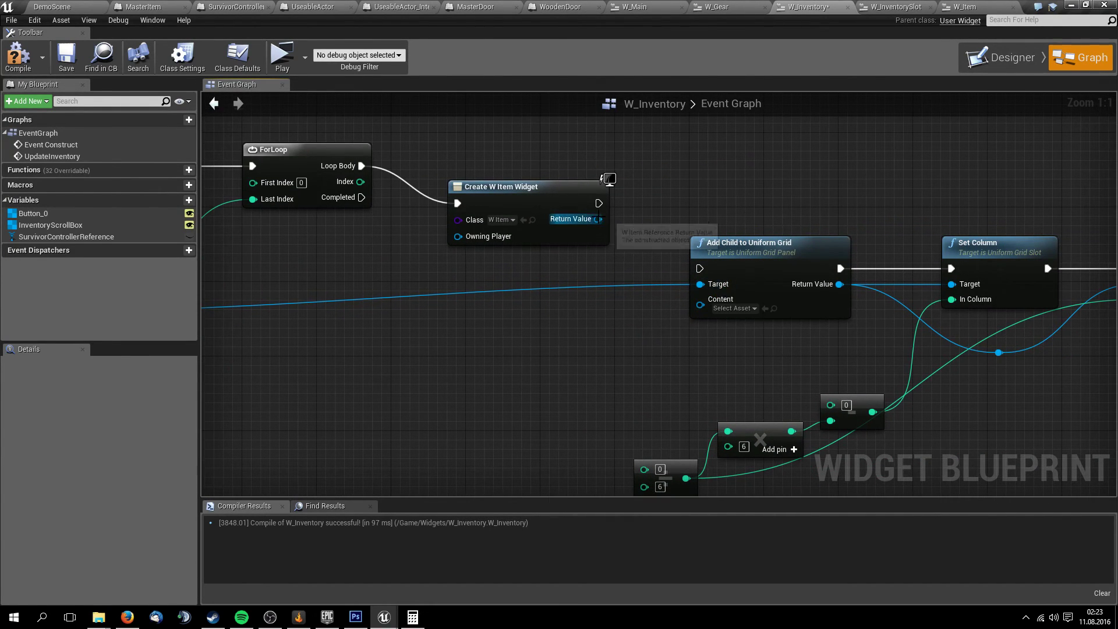
pyautogui.moveTo(599, 219); pyautogui.dragTo(700, 305)
pyautogui.moveTo(666, 306)
pyautogui.mouseDown(button='right')
pyautogui.moveTo(582, 366)
pyautogui.moveTo(642, 305)
pyautogui.mouseUp(button='right')
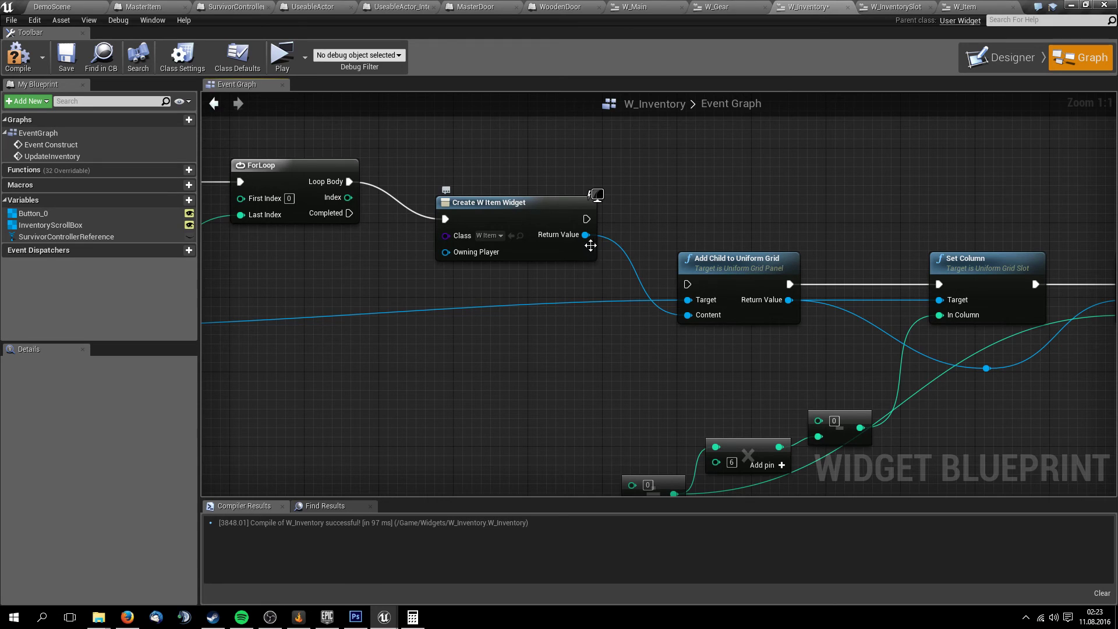
pyautogui.moveTo(586, 219); pyautogui.dragTo(688, 284)
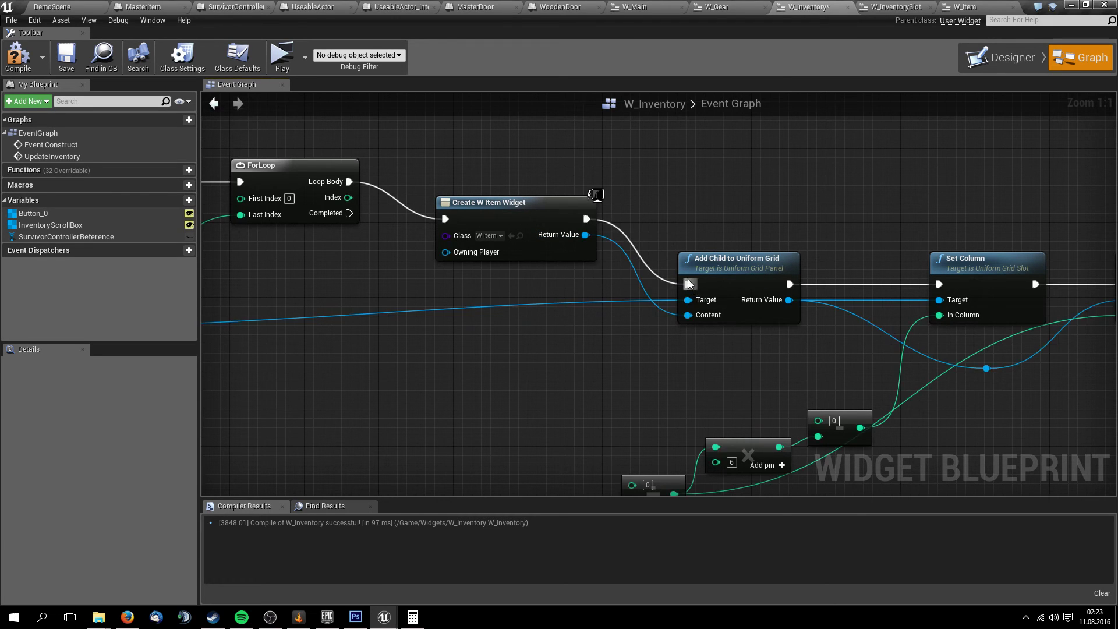
pyautogui.moveTo(688, 284); pyautogui.dragTo(480, 203, button='right')
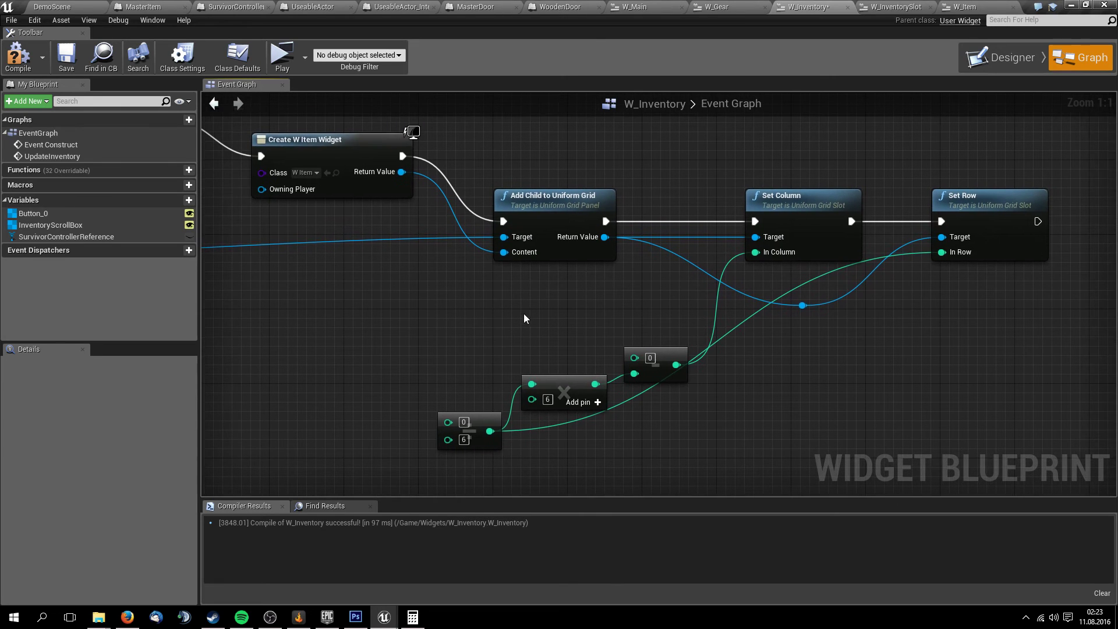
pyautogui.moveTo(519, 314)
pyautogui.mouseDown(button='right')
pyautogui.moveTo(598, 342)
pyautogui.moveTo(566, 326)
pyautogui.mouseUp(button='right')
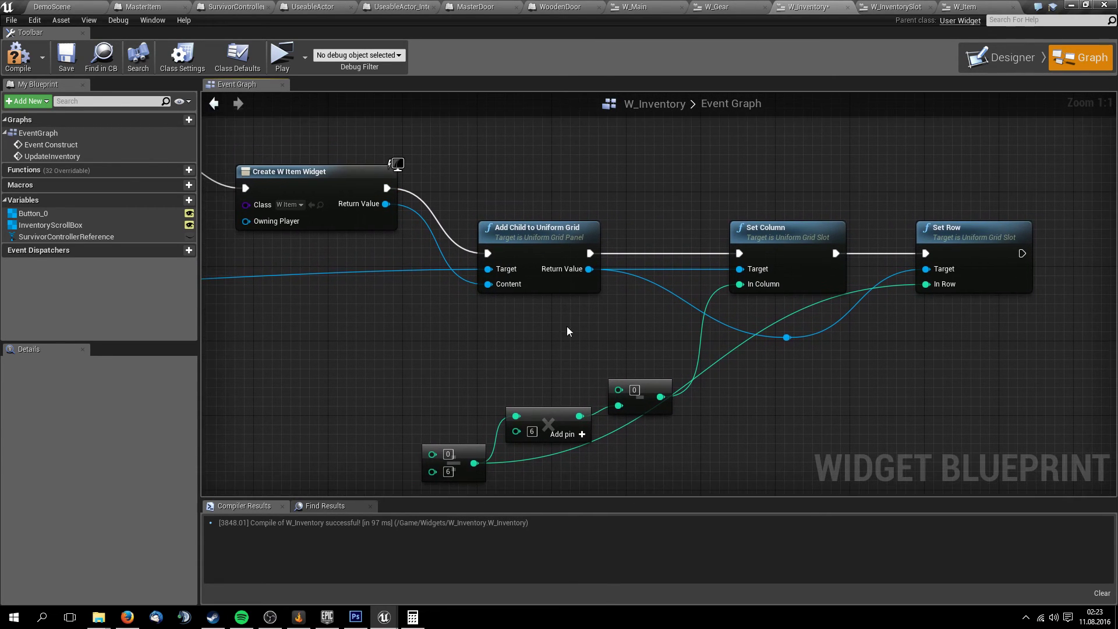
pyautogui.click(58, 6)
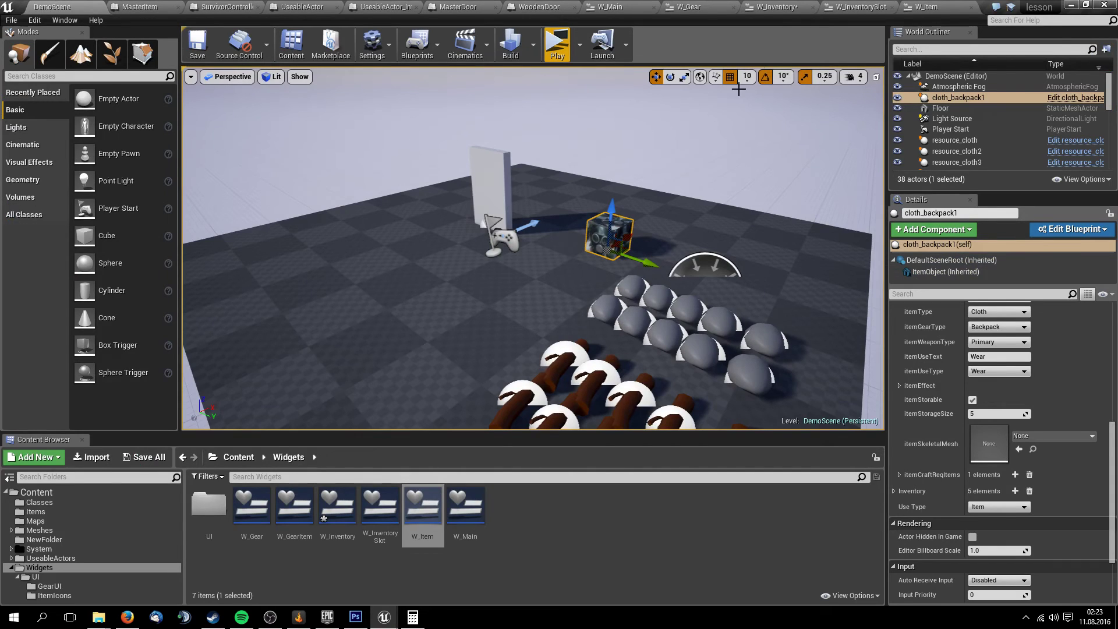
# Inspect the ContainerScrollBox and its Style properties in W_gear's Inventory panel in the other editor
pyautogui.hotkey('alt', 'Tab')
pyautogui.hotkey('alt', 'Tab')
pyautogui.hotkey('alt', 'Tab')
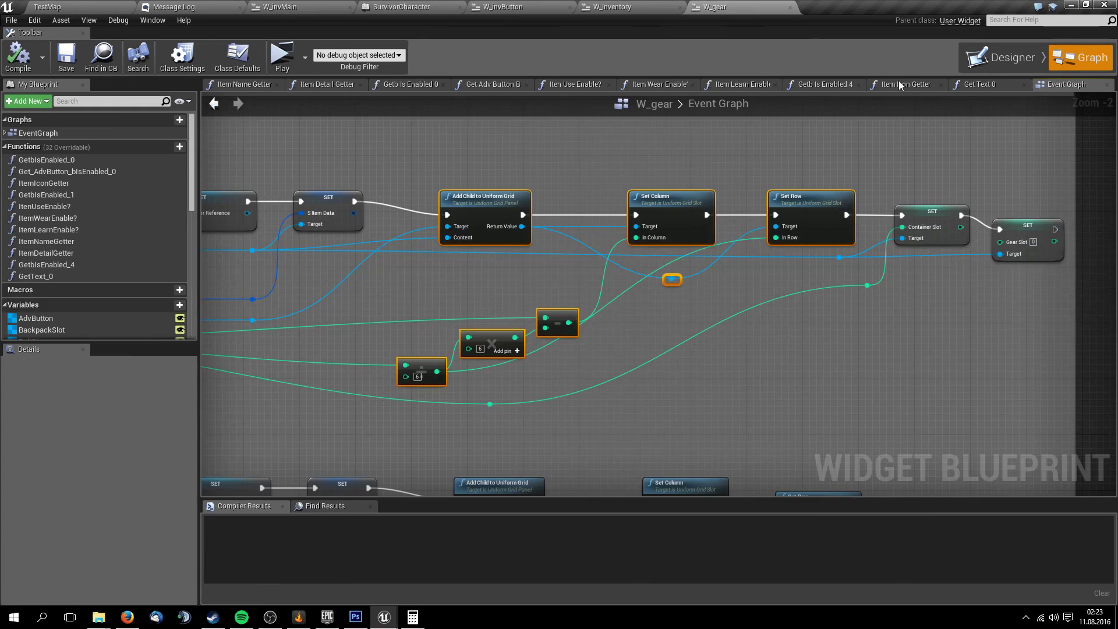
pyautogui.click(1000, 62)
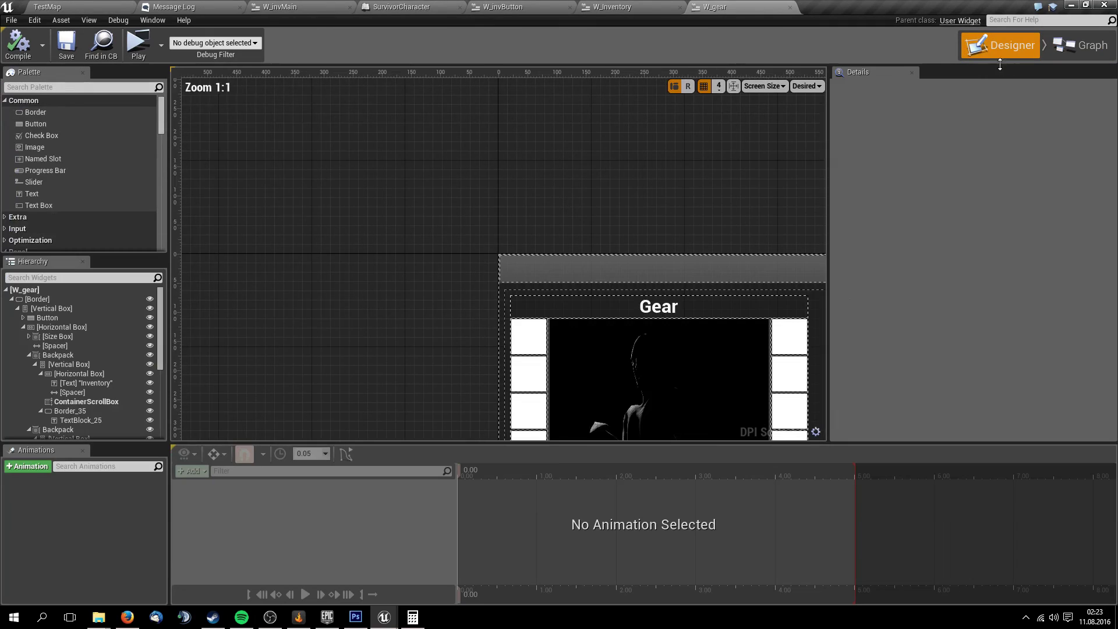
pyautogui.moveTo(732, 329); pyautogui.dragTo(342, 133, button='right')
pyautogui.click(658, 201)
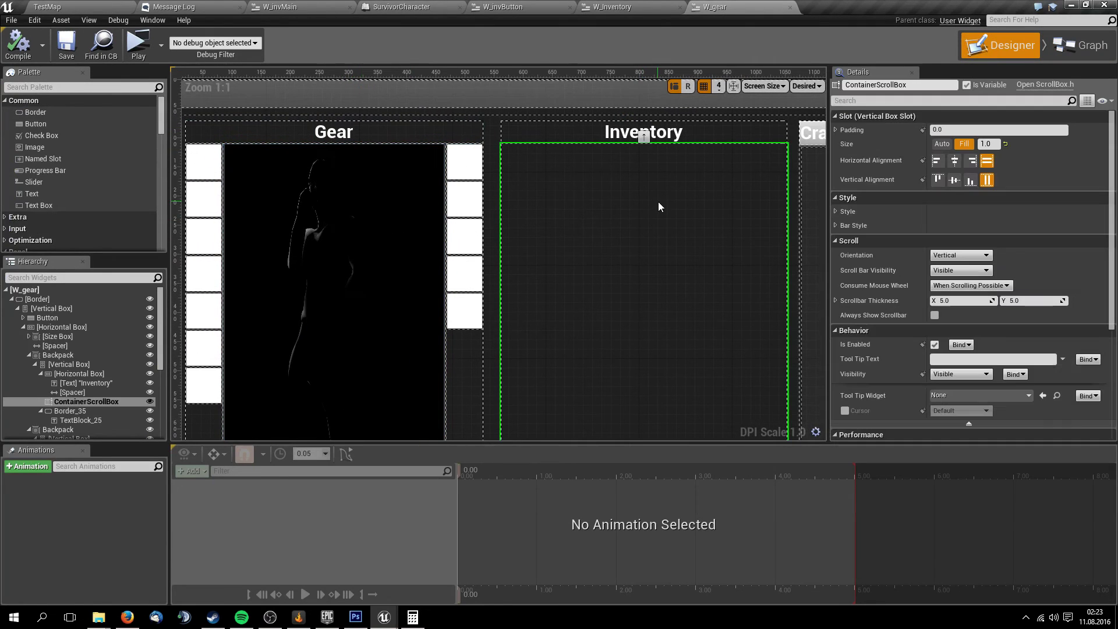
pyautogui.moveTo(658, 202); pyautogui.dragTo(555, 190, button='right')
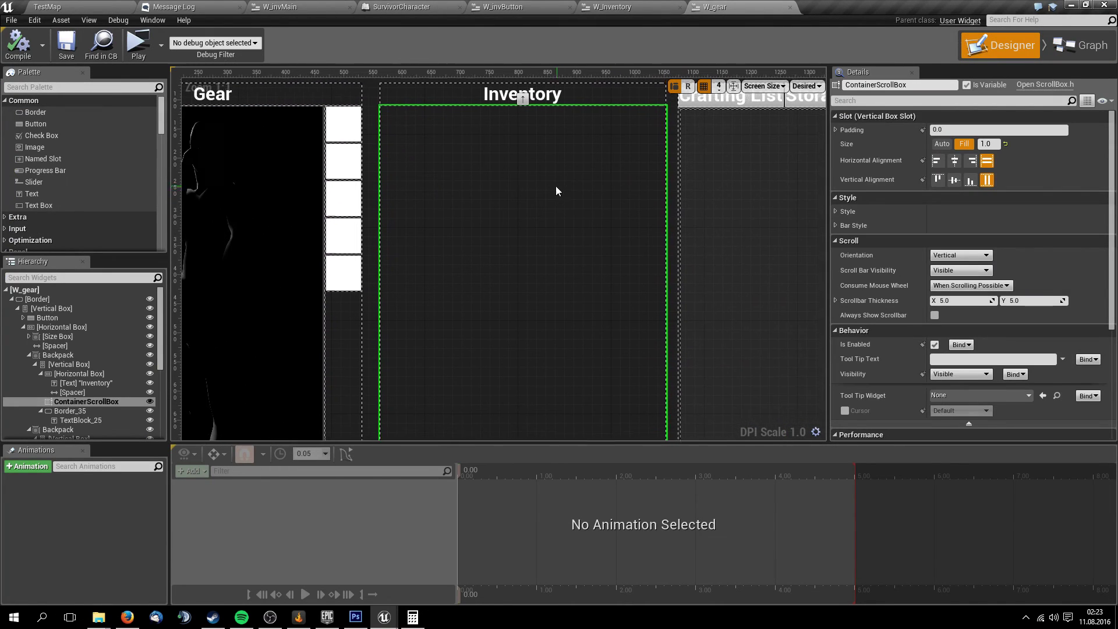
pyautogui.click(835, 211)
pyautogui.click(835, 210)
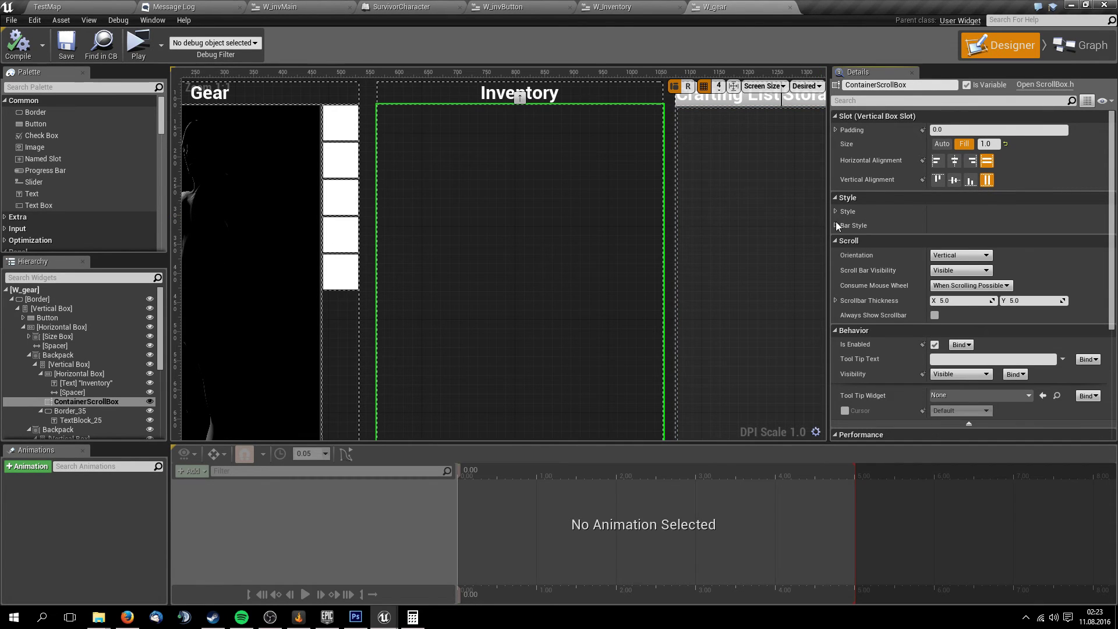
pyautogui.click(87, 420)
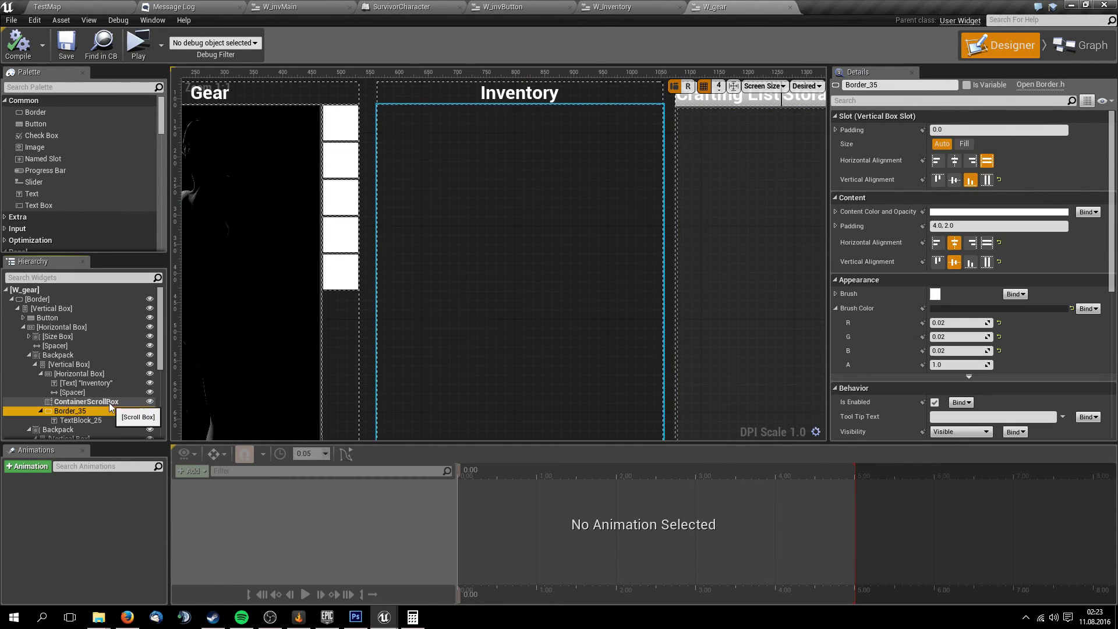
pyautogui.click(86, 402)
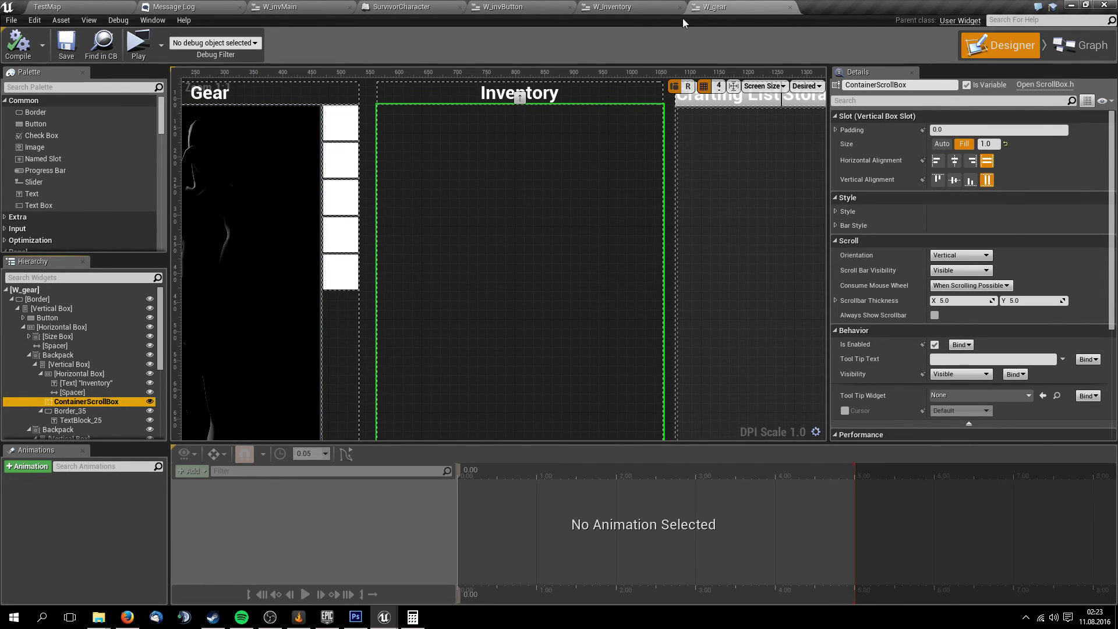
# Open W_invButton's Designer and inspect its vertical box and item-row border
pyautogui.click(629, 7)
pyautogui.click(521, 8)
pyautogui.click(1008, 57)
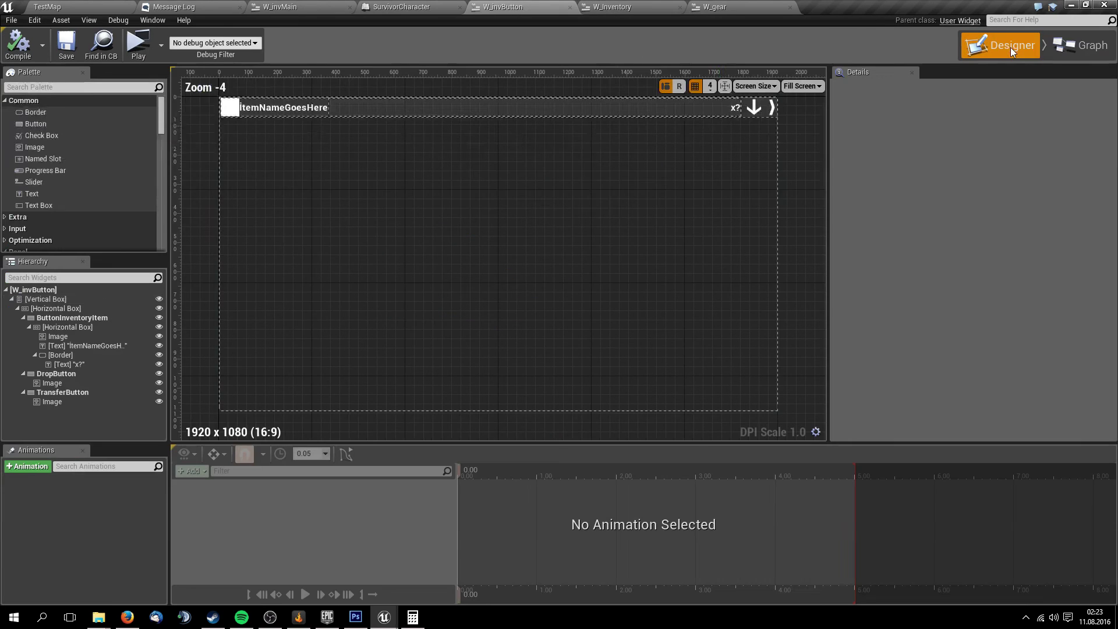
pyautogui.click(292, 132)
pyautogui.click(333, 114)
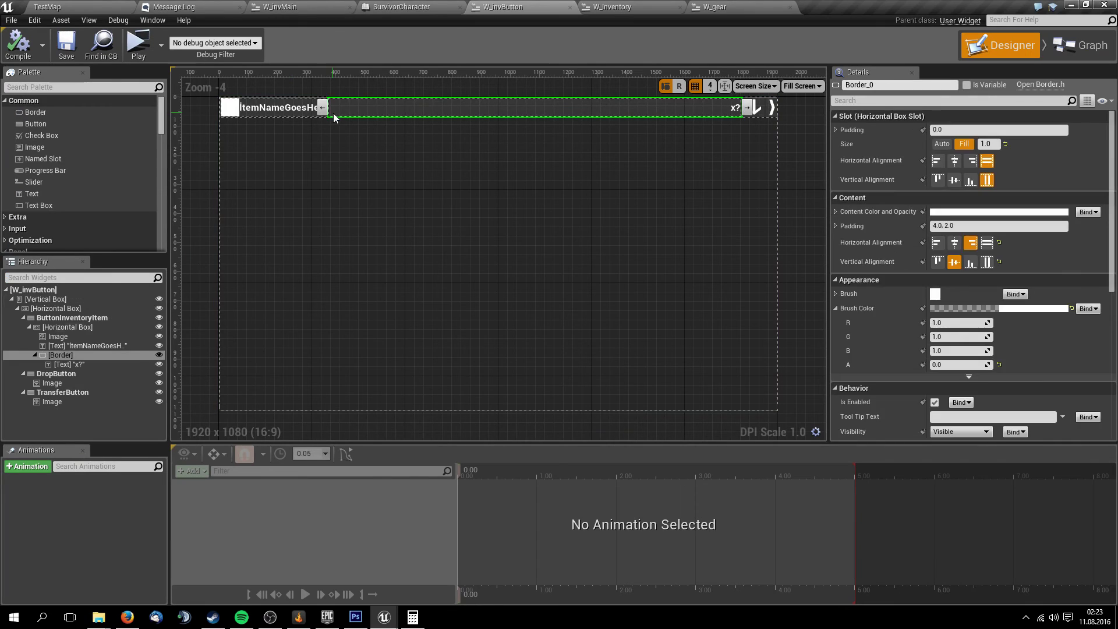
pyautogui.click(353, 226)
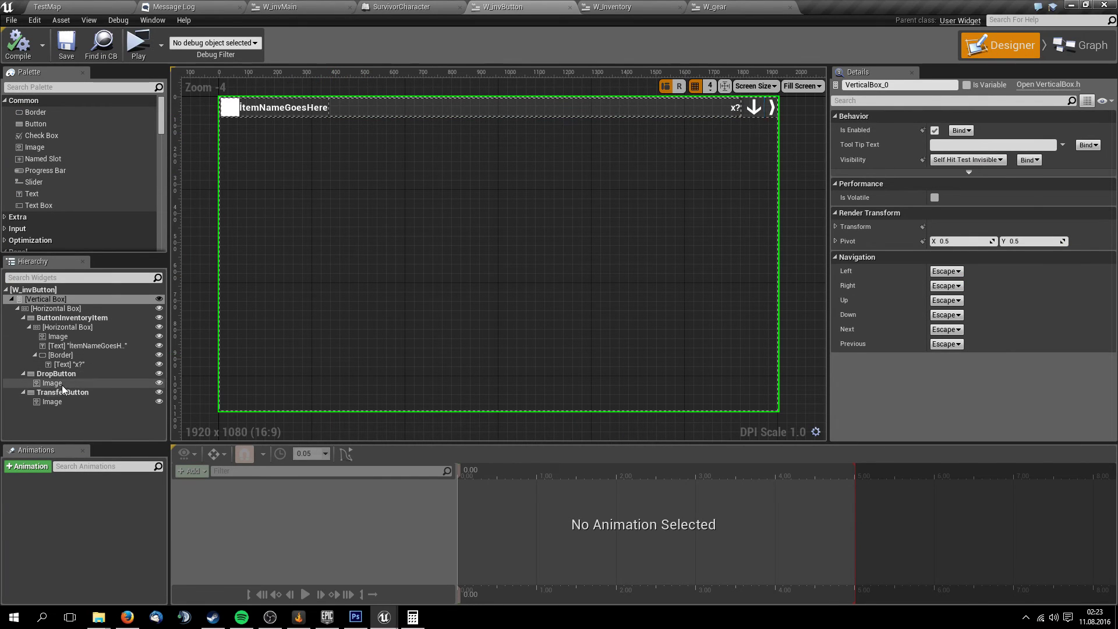
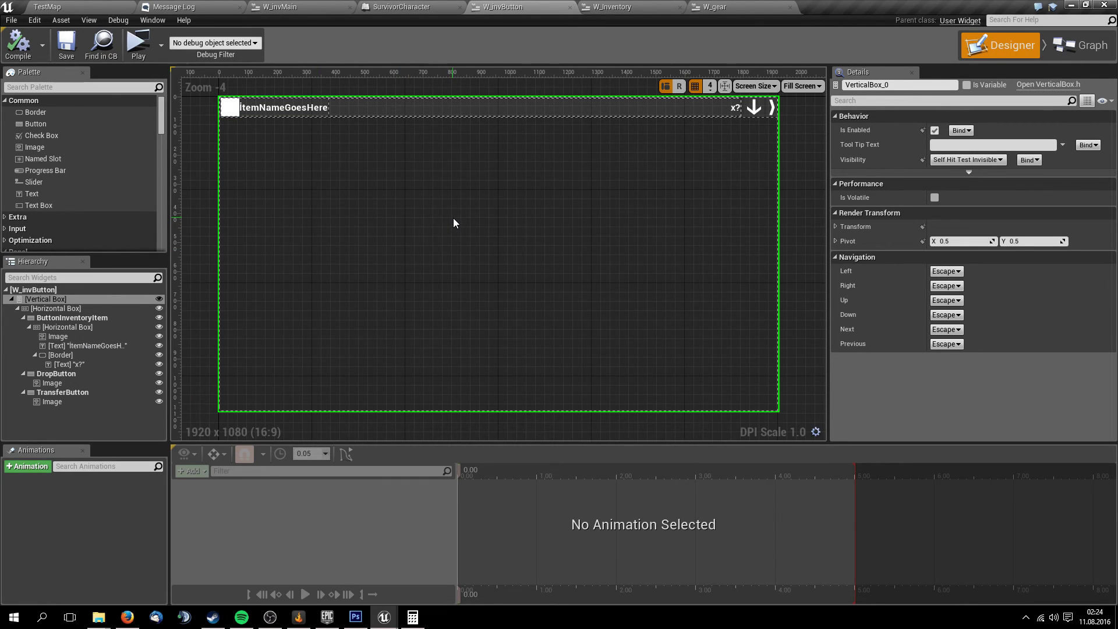
# Browse the TestMap Content Browser through the GUI folder into the Gear folder
pyautogui.click(616, 8)
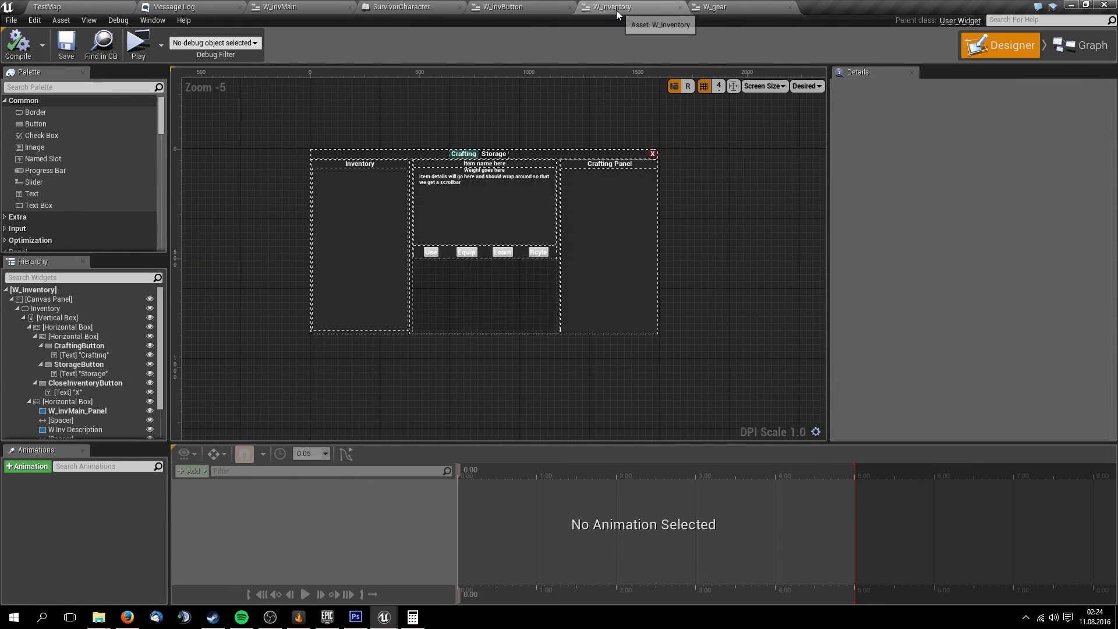
pyautogui.click(718, 7)
pyautogui.click(82, 7)
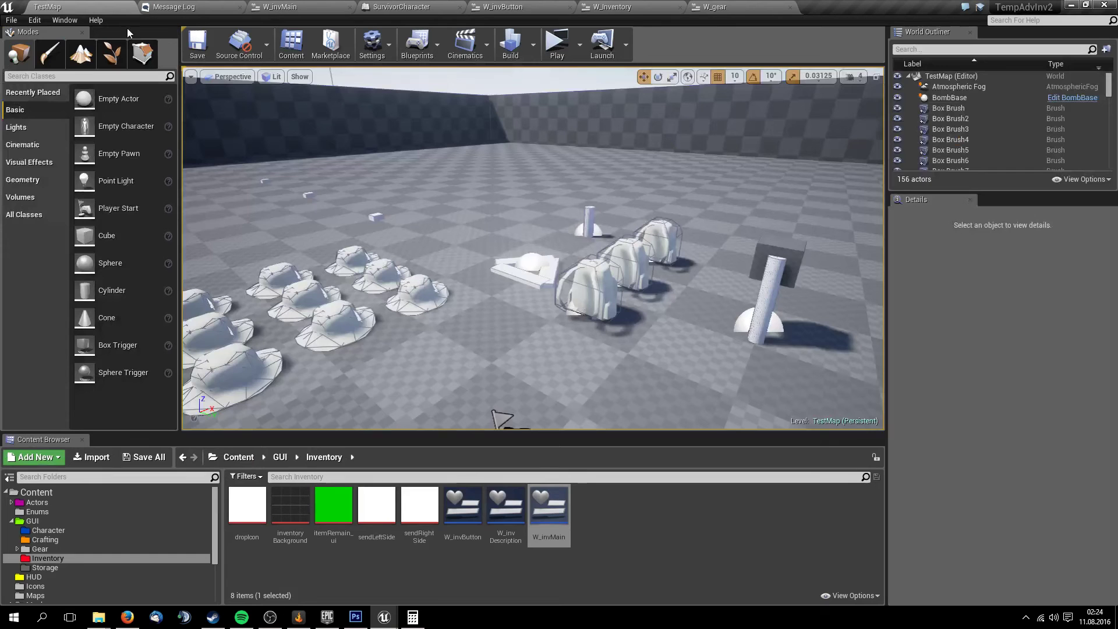
pyautogui.doubleClick(462, 506)
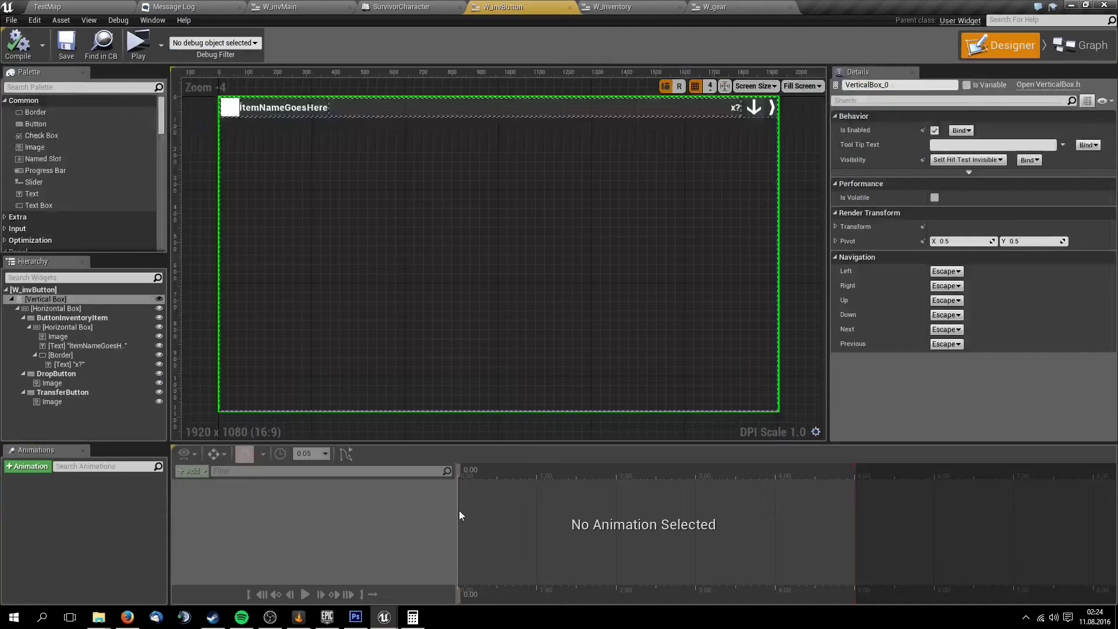
pyautogui.click(70, 6)
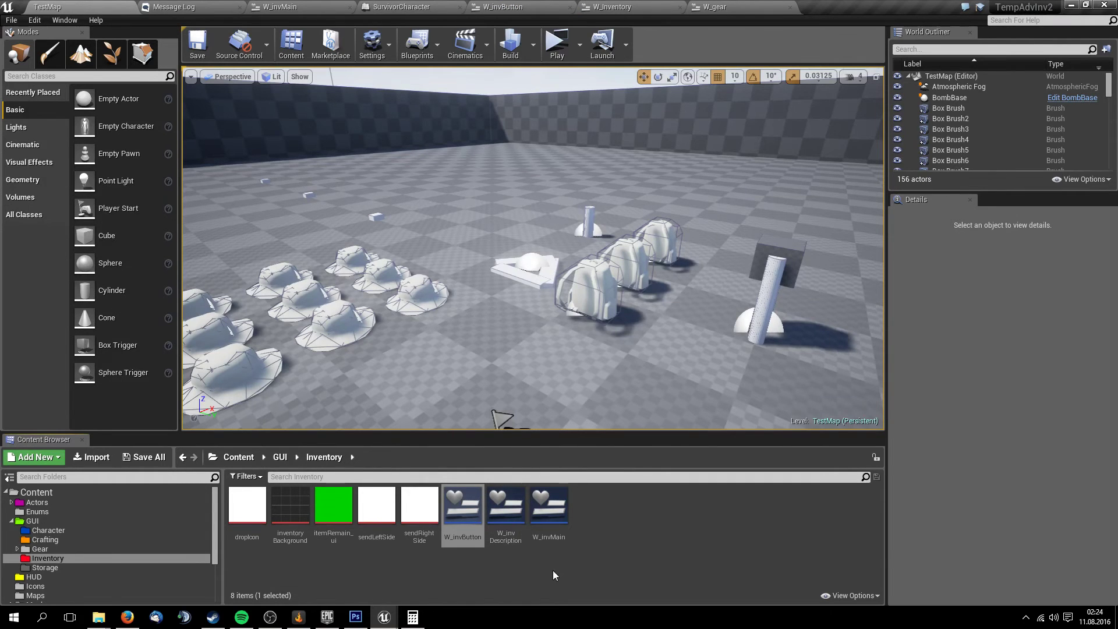
pyautogui.click(280, 456)
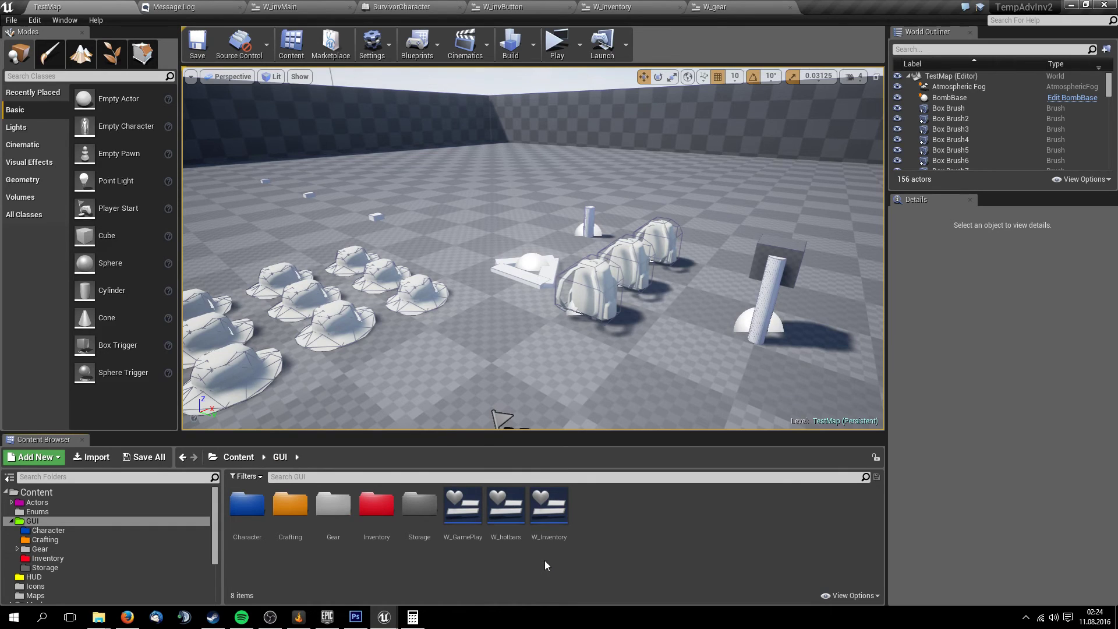
pyautogui.doubleClick(548, 513)
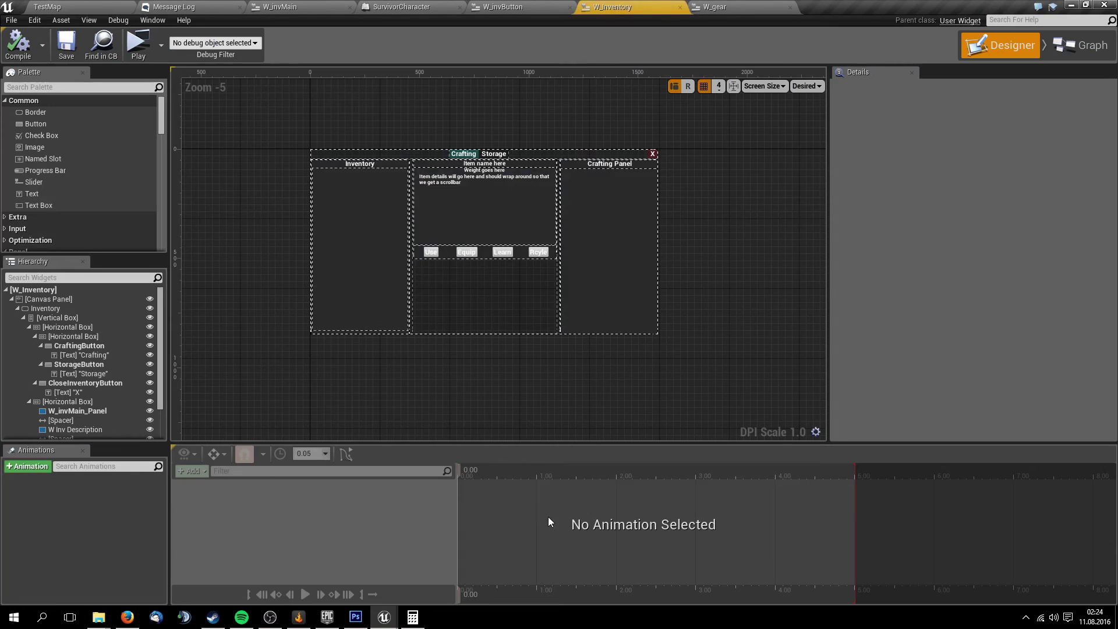
pyautogui.click(67, 5)
pyautogui.doubleClick(333, 506)
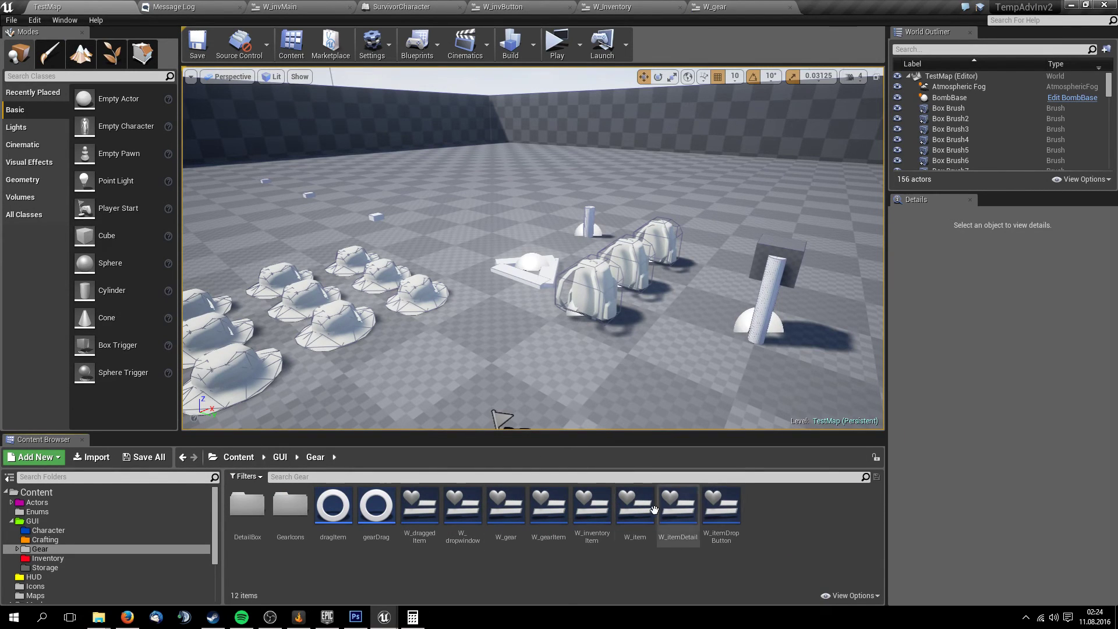
# Open W_inventoryItem and select its Uniform Grid Panel in the Hierarchy to inspect its properties
pyautogui.doubleClick(597, 513)
pyautogui.scroll(4, 557, 301)
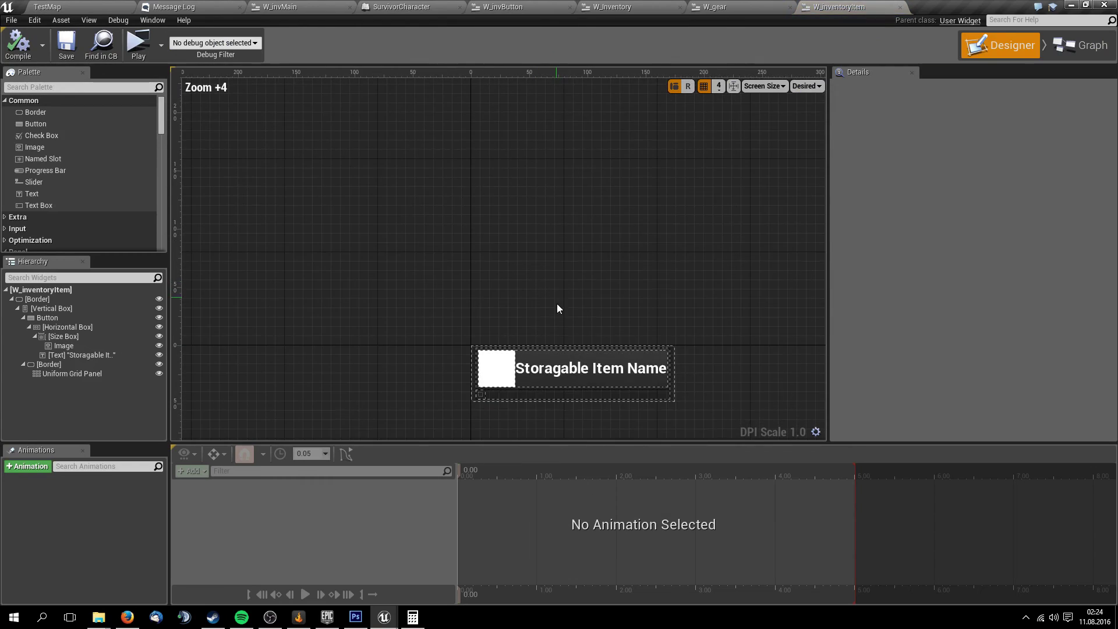
pyautogui.click(1079, 47)
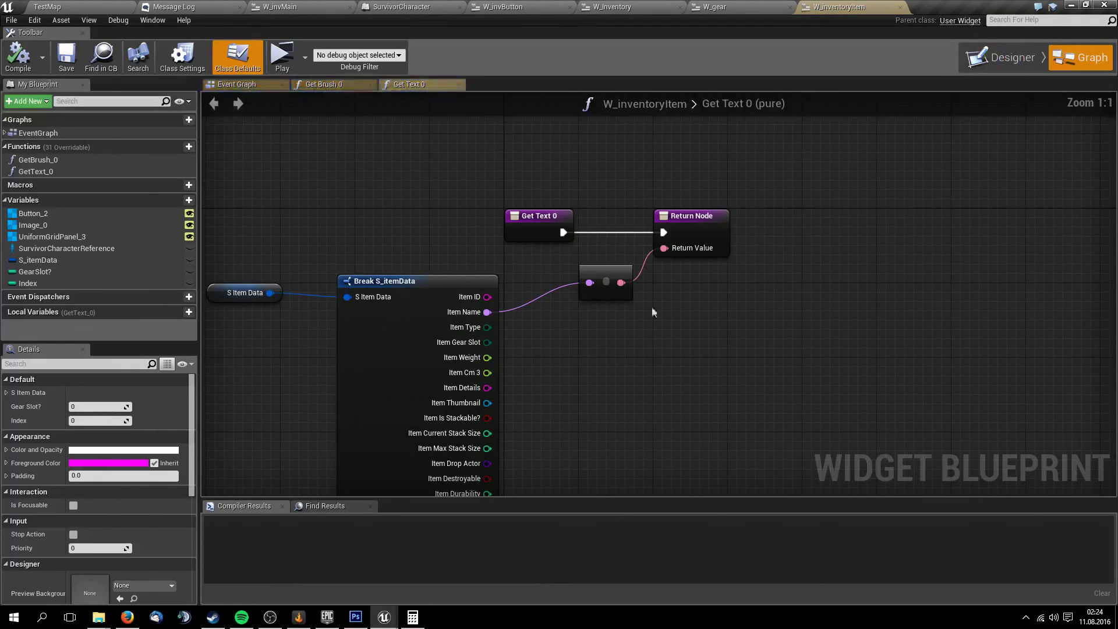
pyautogui.click(251, 85)
pyautogui.click(993, 65)
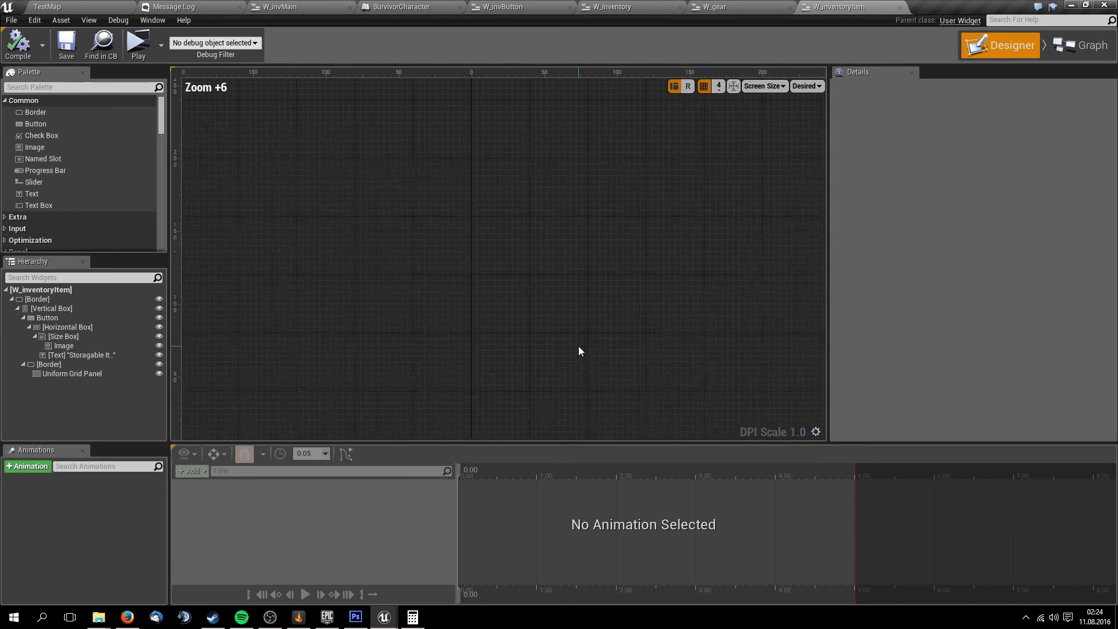
pyautogui.click(396, 223)
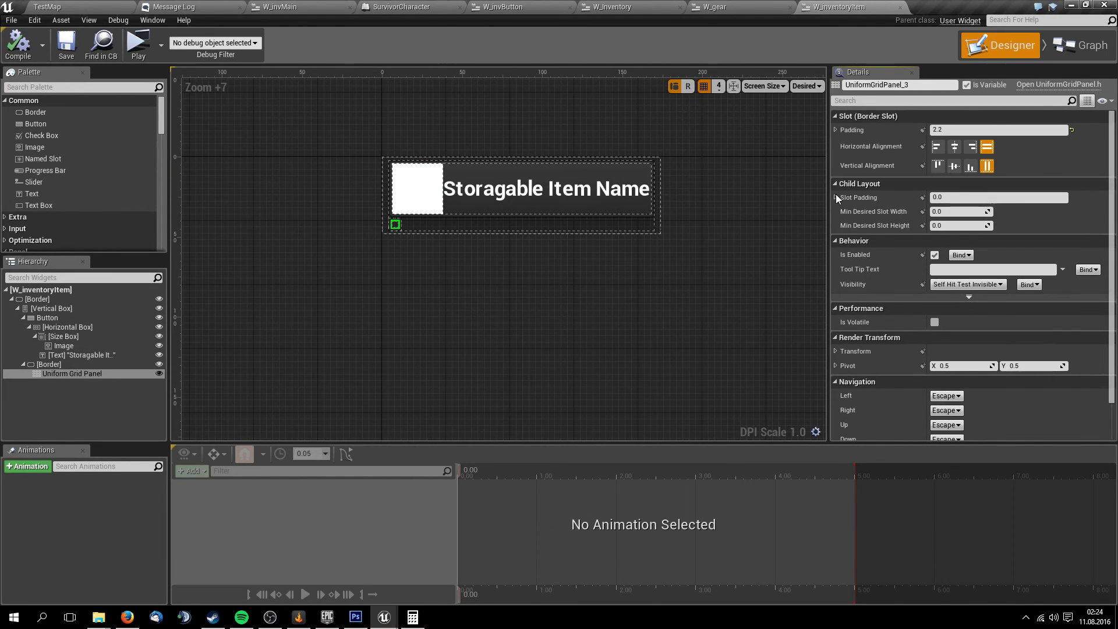
pyautogui.scroll(-1, 955, 281)
pyautogui.scroll(1, 955, 280)
pyautogui.click(97, 374)
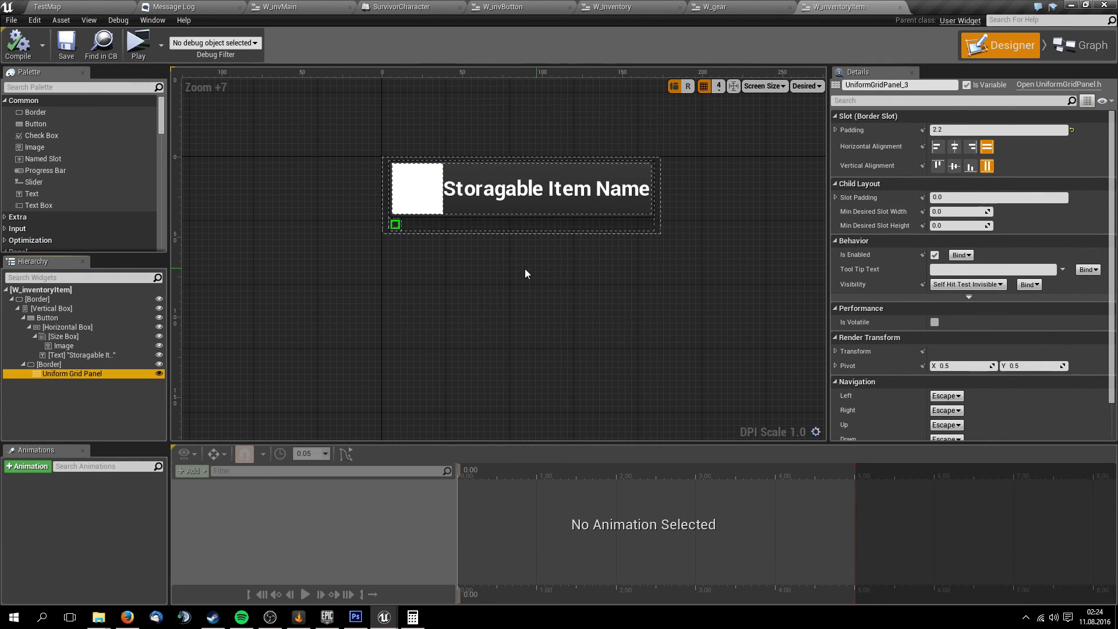
# Bring up the W_gear widget layout from the editor tabs
pyautogui.click(111, 5)
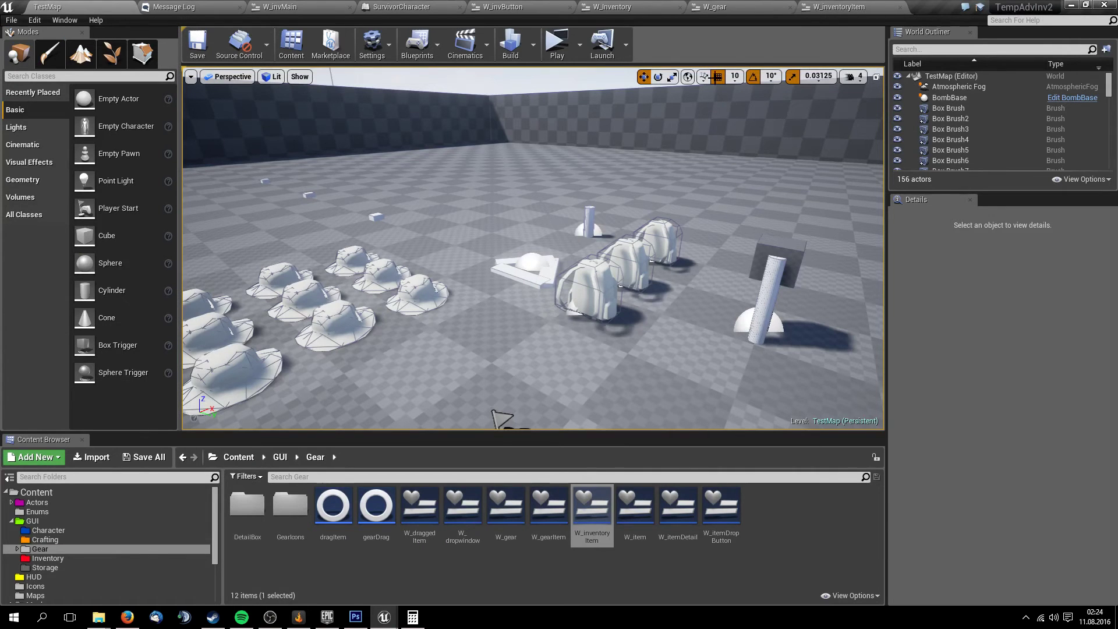
pyautogui.click(780, 6)
pyautogui.click(806, 8)
pyautogui.click(731, 7)
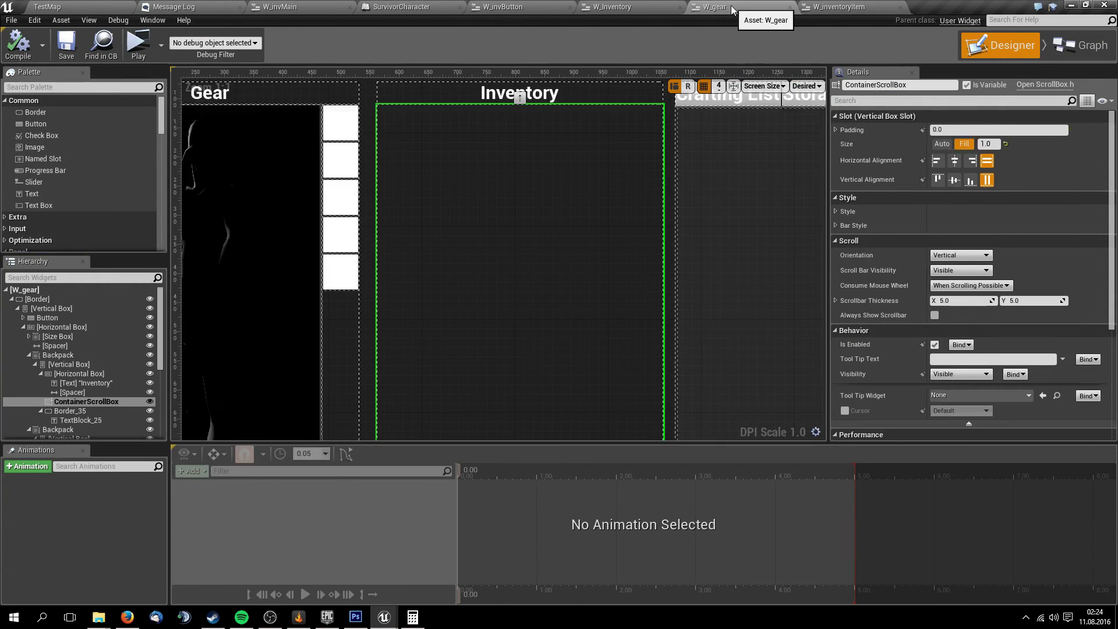
# Wire the ForLoop Index into the Divide node and move the Create W Item Widget node aside
pyautogui.hotkey('alt', 'Tab')
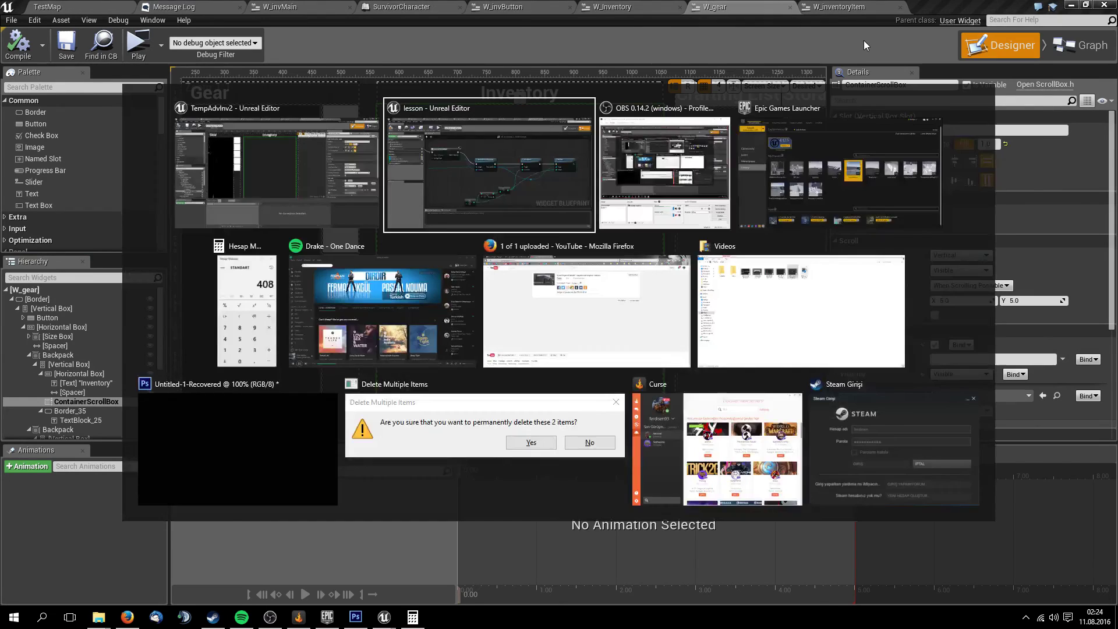
pyautogui.moveTo(566, 285); pyautogui.dragTo(566, 311, button='right')
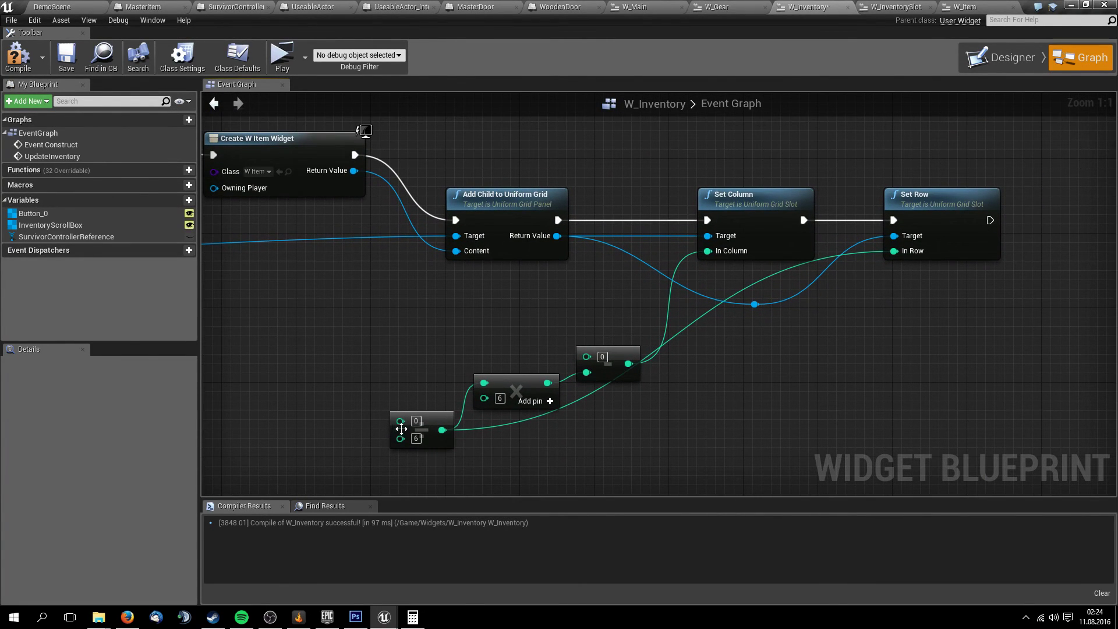
pyautogui.moveTo(483, 409); pyautogui.dragTo(536, 432, button='right')
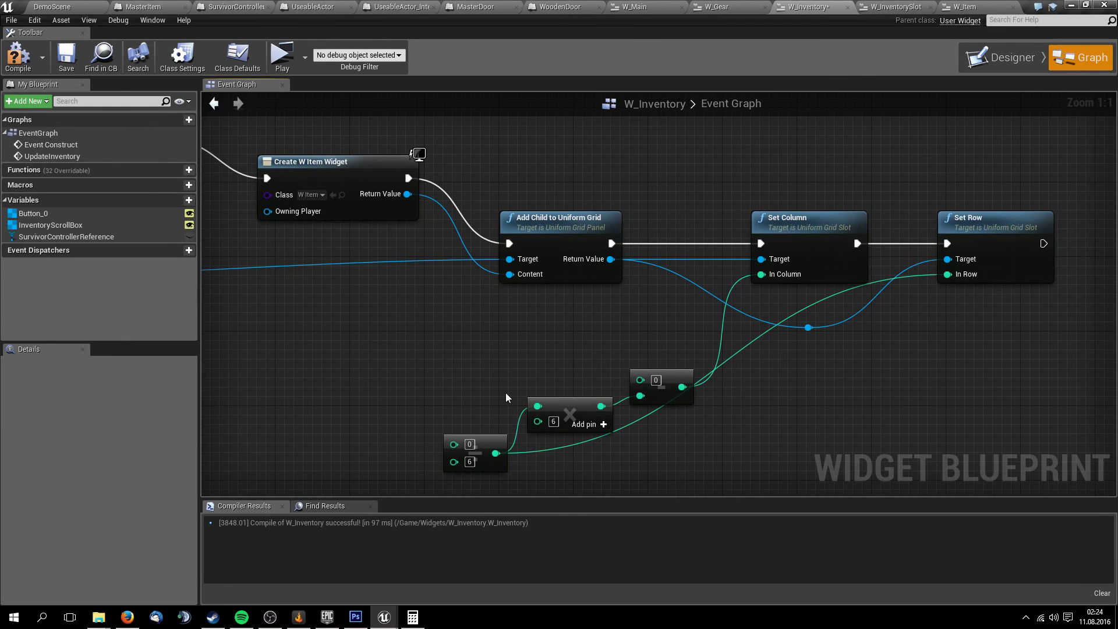
pyautogui.moveTo(506, 398)
pyautogui.mouseDown(button='right')
pyautogui.moveTo(667, 357)
pyautogui.moveTo(795, 400)
pyautogui.mouseUp(button='right')
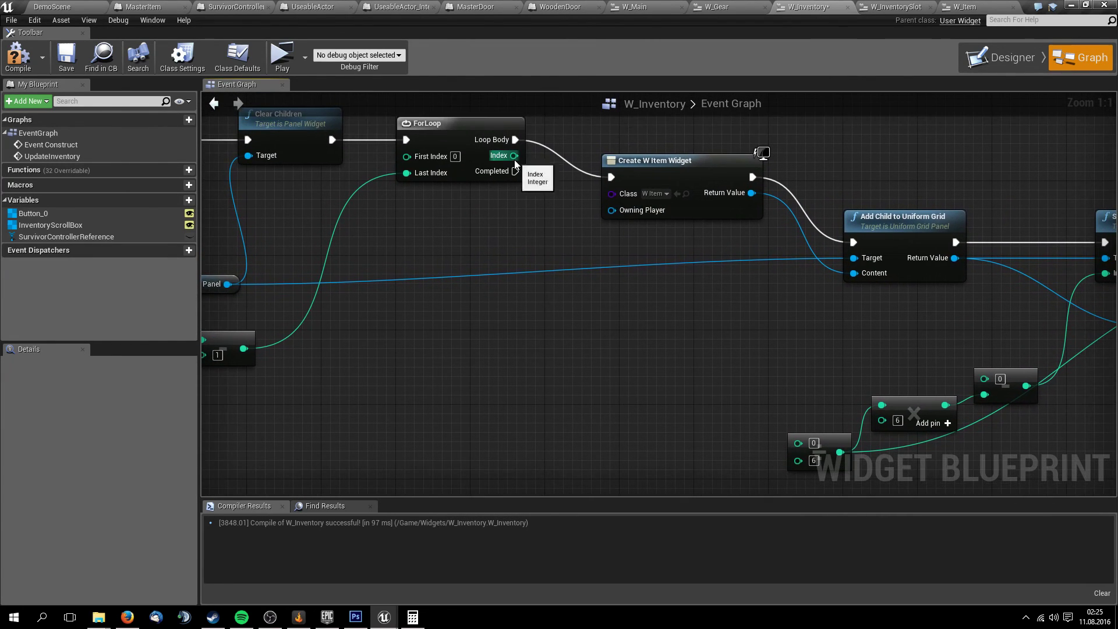
pyautogui.moveTo(513, 155); pyautogui.dragTo(798, 443)
pyautogui.moveTo(712, 348); pyautogui.dragTo(658, 397, button='right')
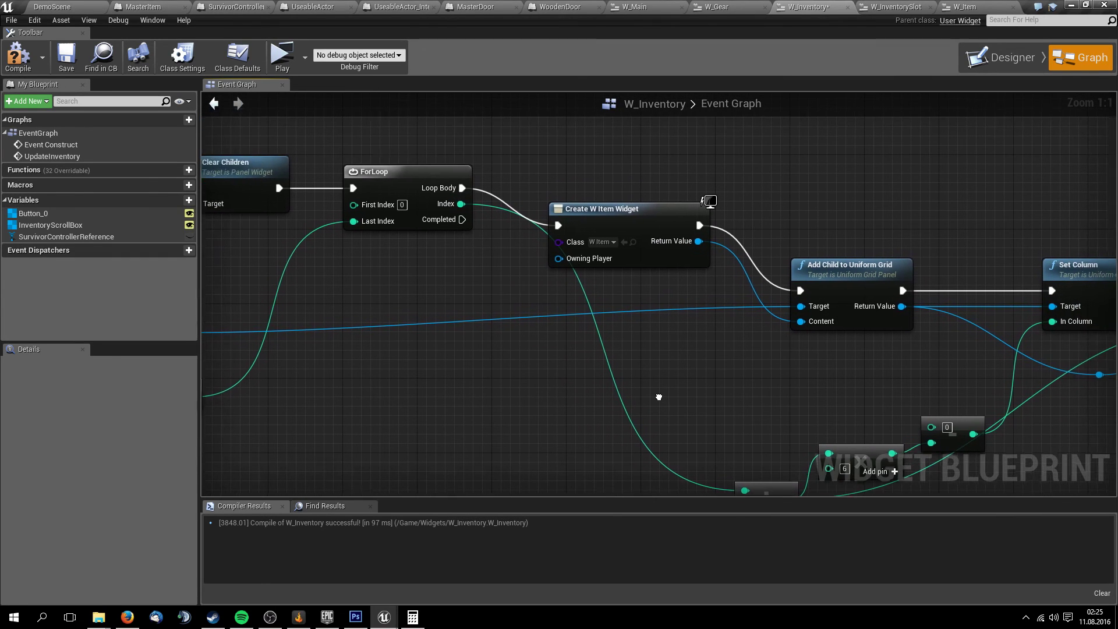
pyautogui.moveTo(640, 209); pyautogui.dragTo(657, 181)
pyautogui.moveTo(670, 192); pyautogui.dragTo(610, 150, button='right')
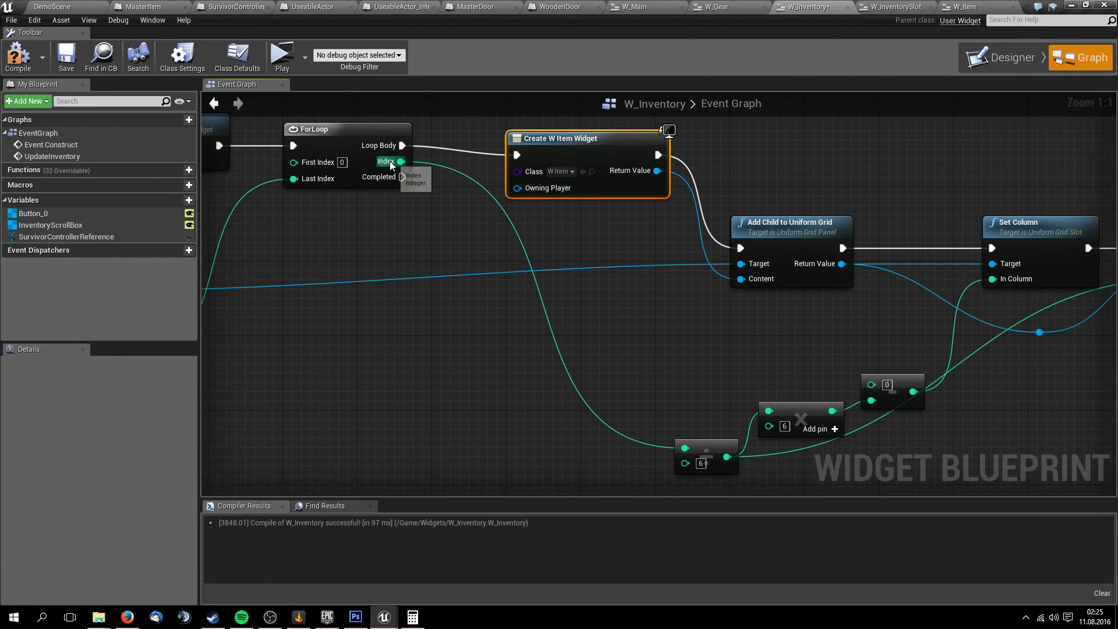
pyautogui.moveTo(693, 452); pyautogui.dragTo(610, 430, button='right')
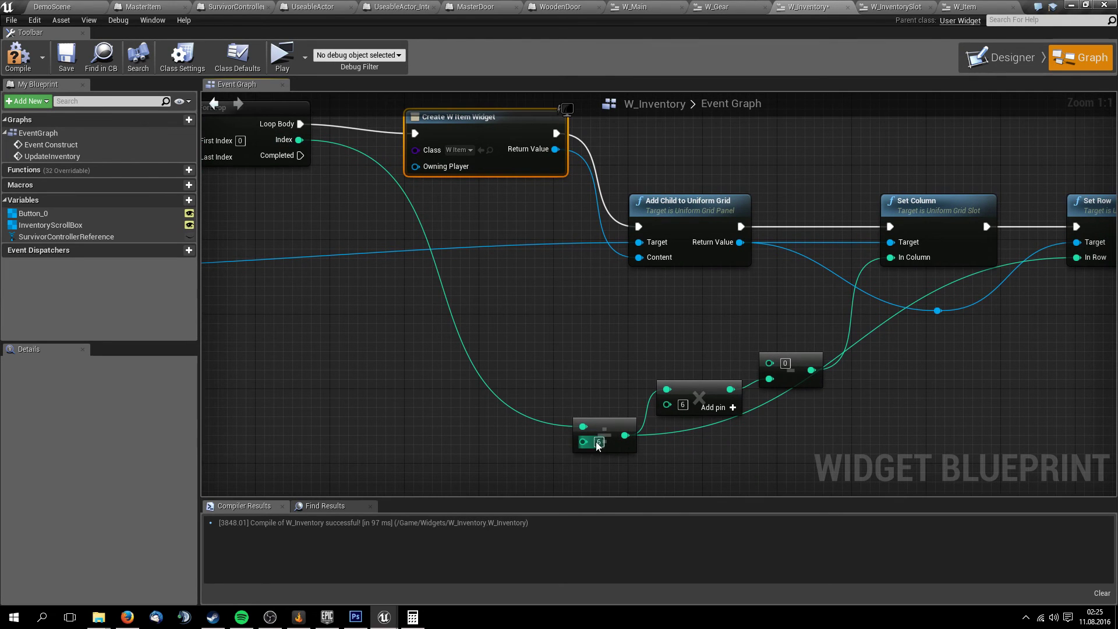
# Set the Divide node's divisor to 6 and route its result to Set Row's In Row
pyautogui.click(599, 440)
pyautogui.write('6')
pyautogui.moveTo(571, 394); pyautogui.dragTo(536, 408, button='right')
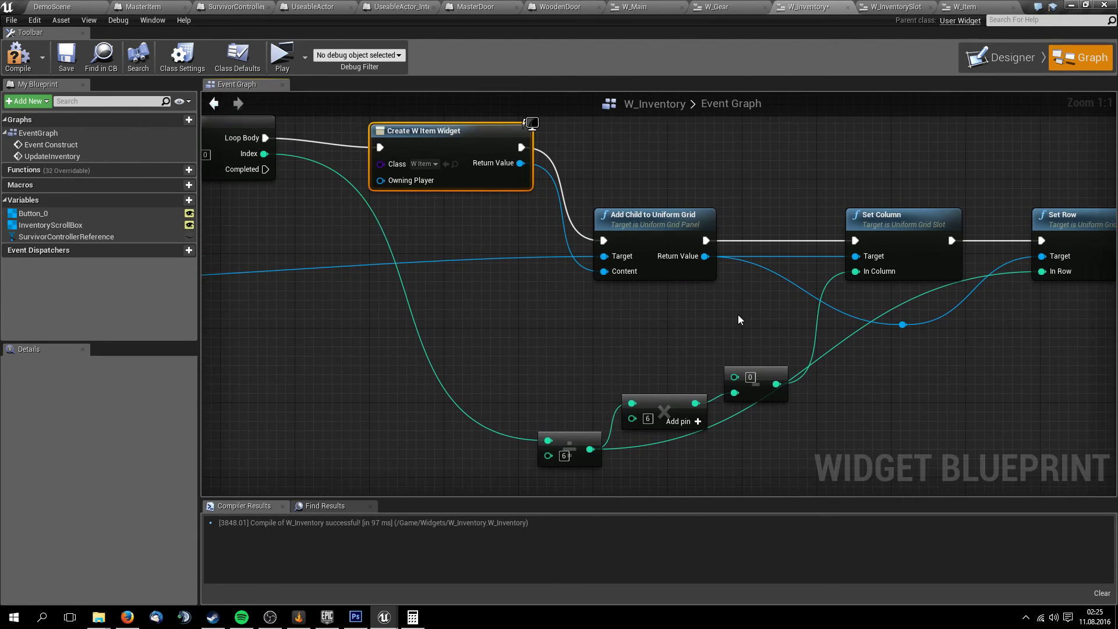
pyautogui.moveTo(738, 320); pyautogui.dragTo(606, 262, button='right')
pyautogui.moveTo(954, 189); pyautogui.dragTo(962, 351)
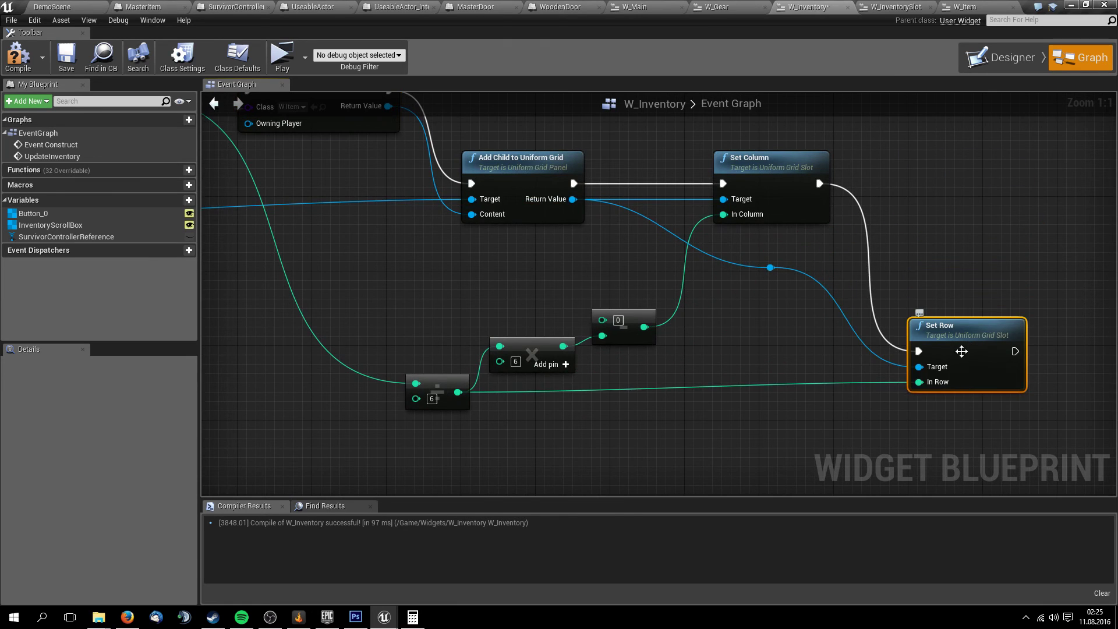
pyautogui.moveTo(362, 299); pyautogui.dragTo(540, 393, button='right')
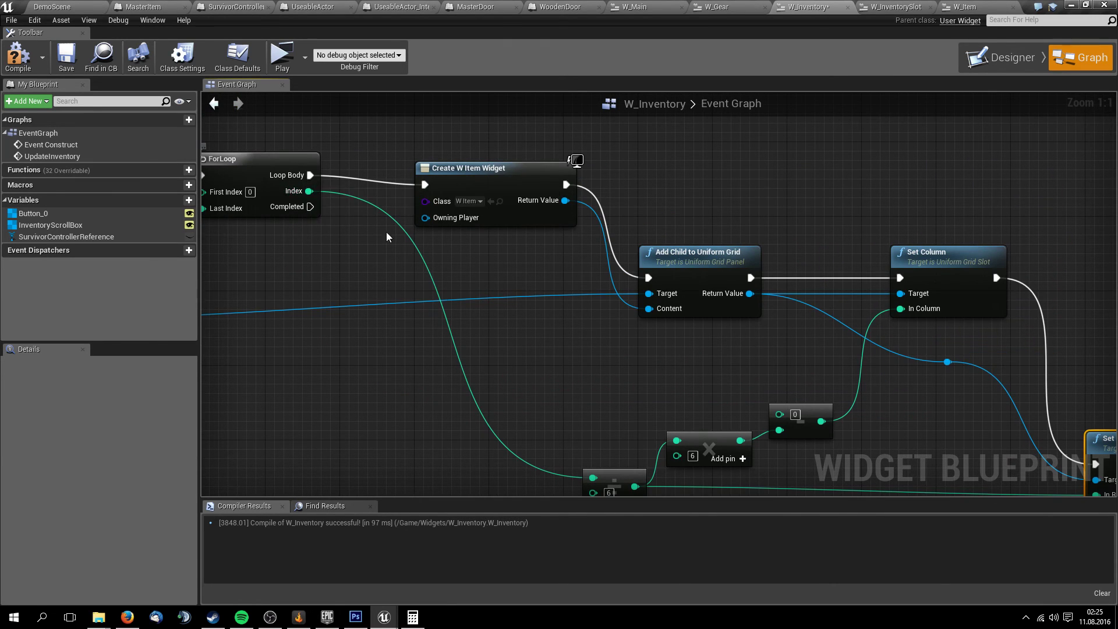
pyautogui.moveTo(514, 370); pyautogui.dragTo(478, 324, button='right')
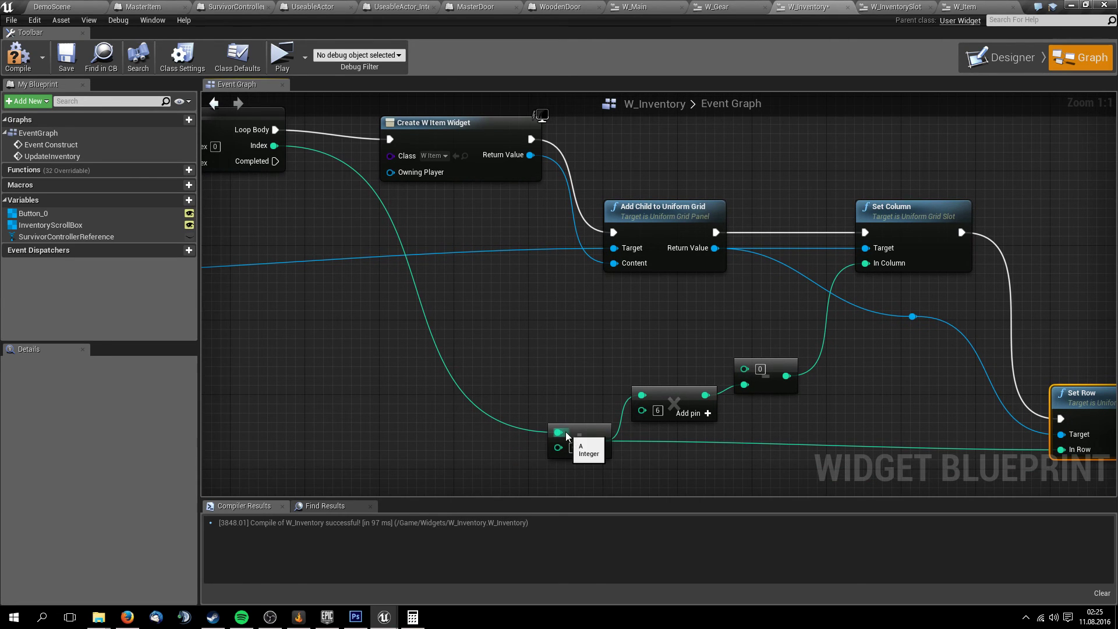
pyautogui.moveTo(563, 389); pyautogui.dragTo(613, 347, button='right')
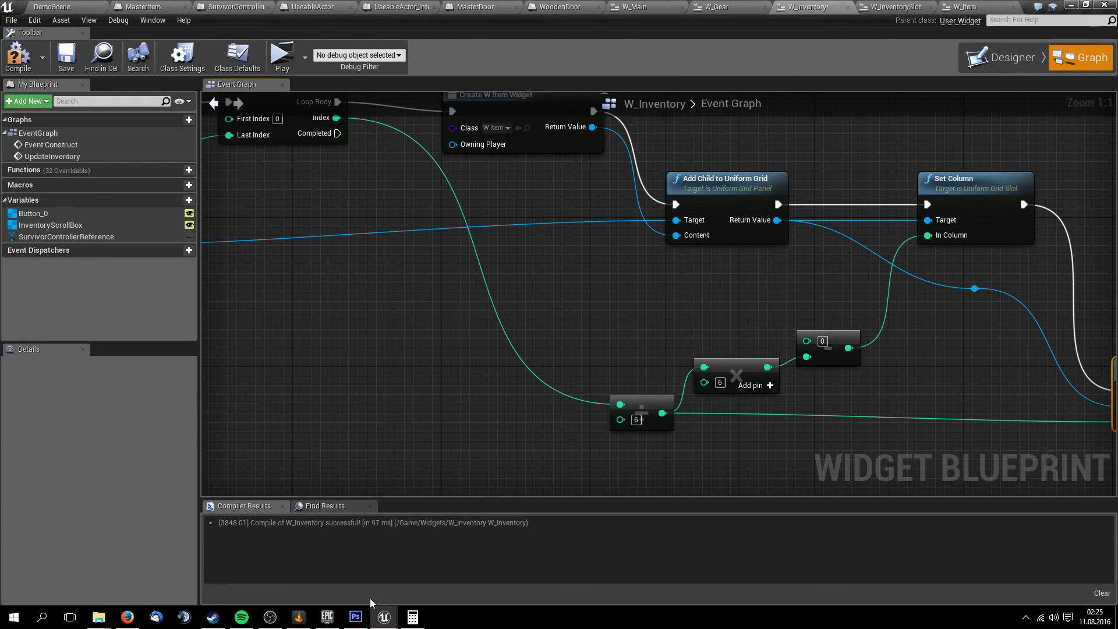
pyautogui.click(357, 619)
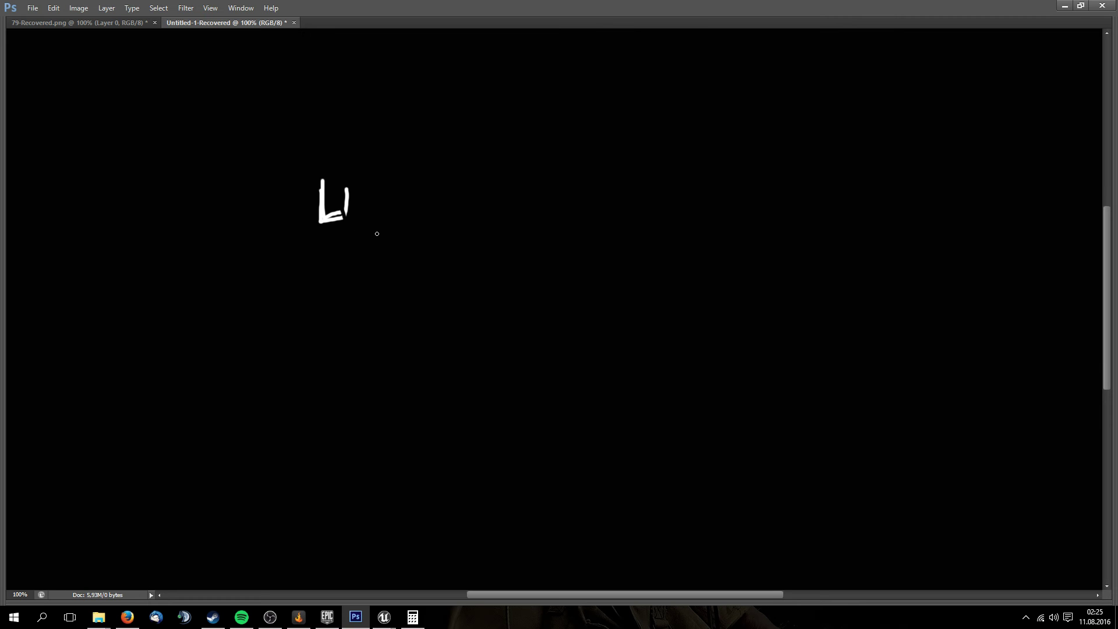
# Draw an L-shaped white stroke beside the slot sketch, then return to the W_Inventory graph
pyautogui.press('f')
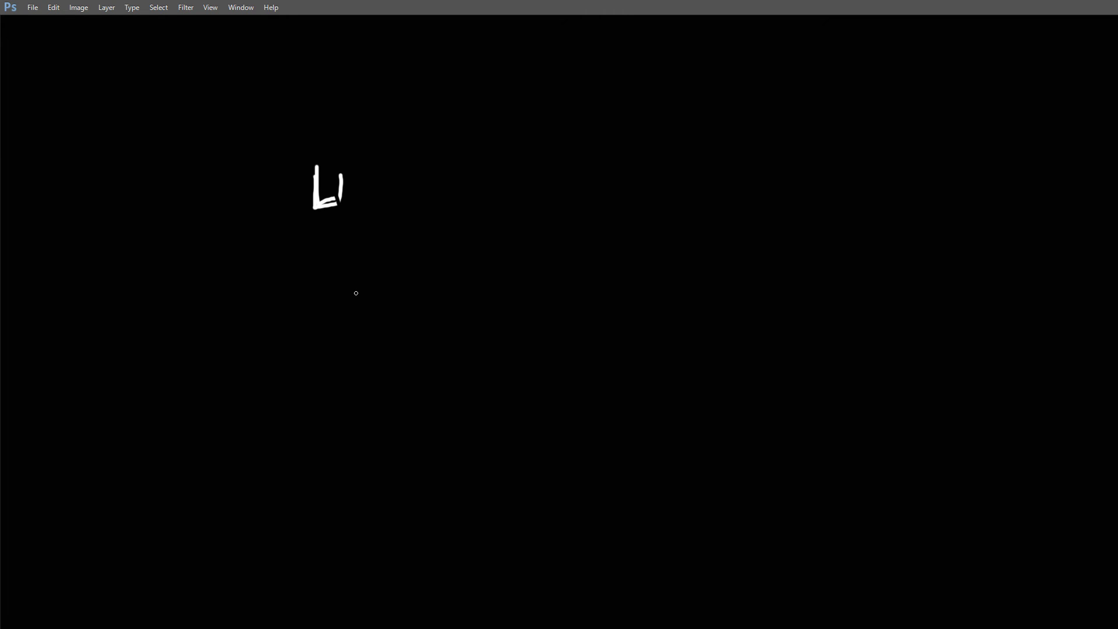
pyautogui.moveTo(340, 272); pyautogui.dragTo(346, 314)
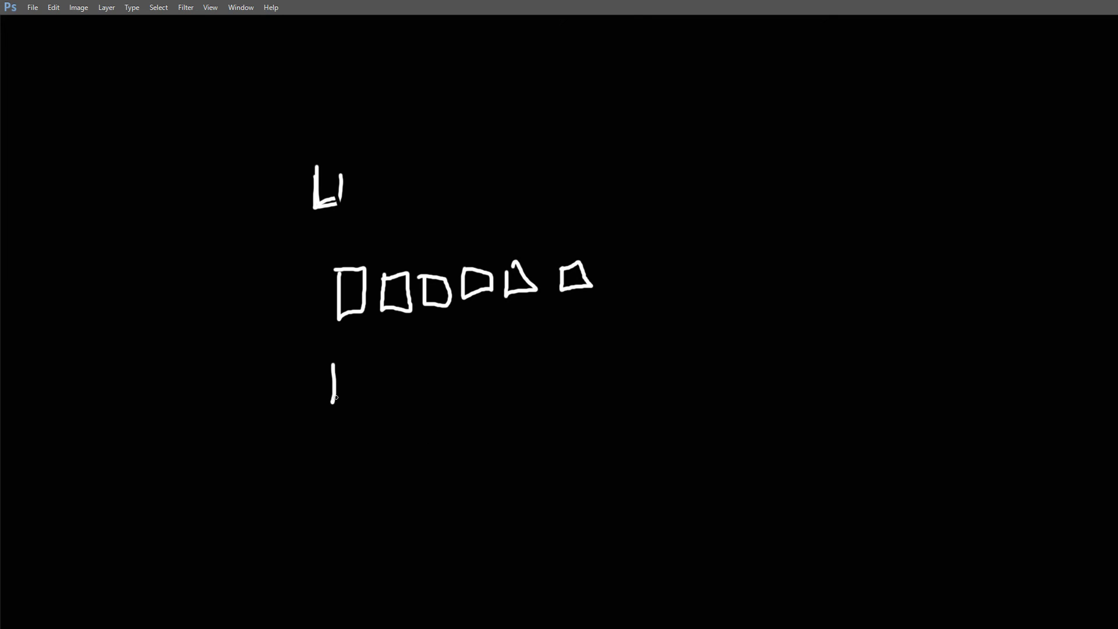
pyautogui.moveTo(379, 360); pyautogui.dragTo(418, 387)
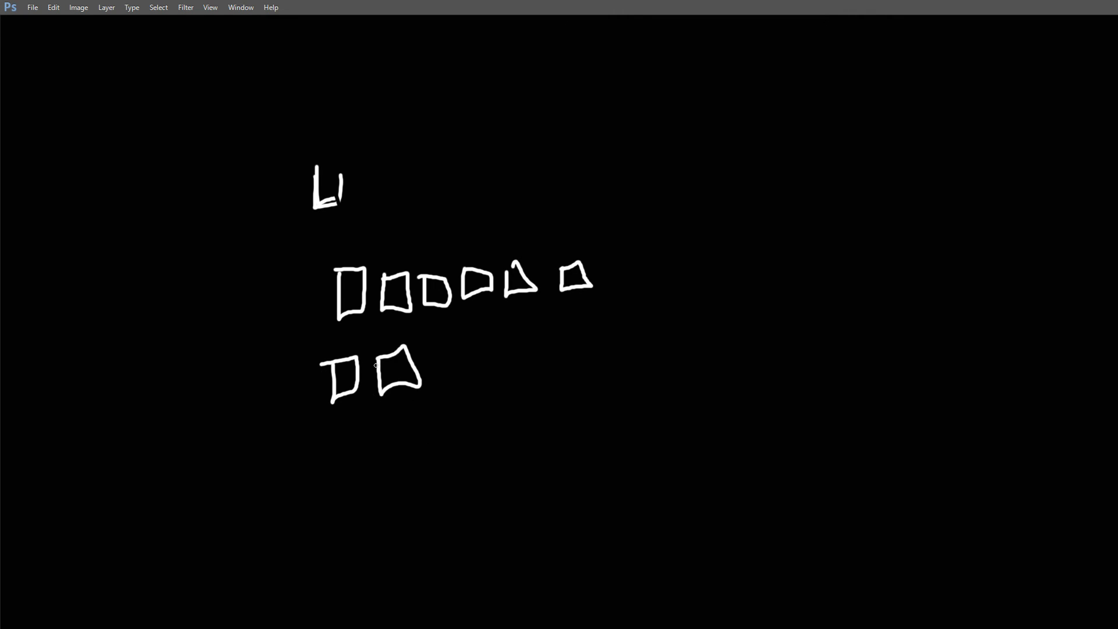
pyautogui.hotkey('alt', 'Tab')
pyautogui.moveTo(674, 309)
pyautogui.mouseDown(button='right')
pyautogui.moveTo(450, 256)
pyautogui.moveTo(518, 325)
pyautogui.mouseUp(button='right')
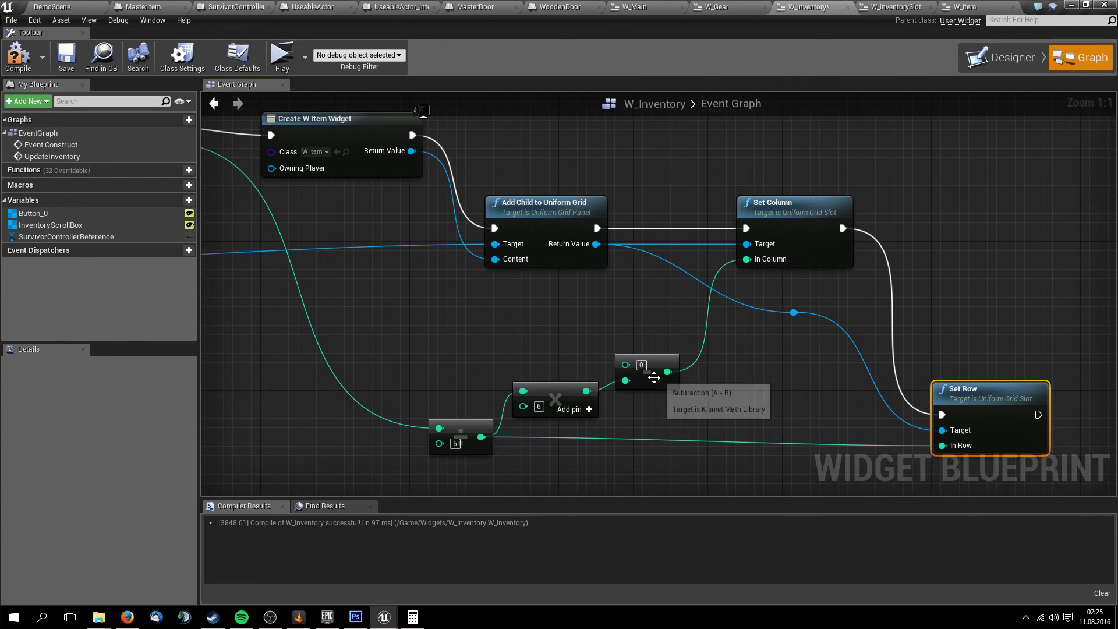
# Compile W_Inventory and run, then end, a standalone play test
pyautogui.moveTo(654, 377); pyautogui.dragTo(581, 355, button='right')
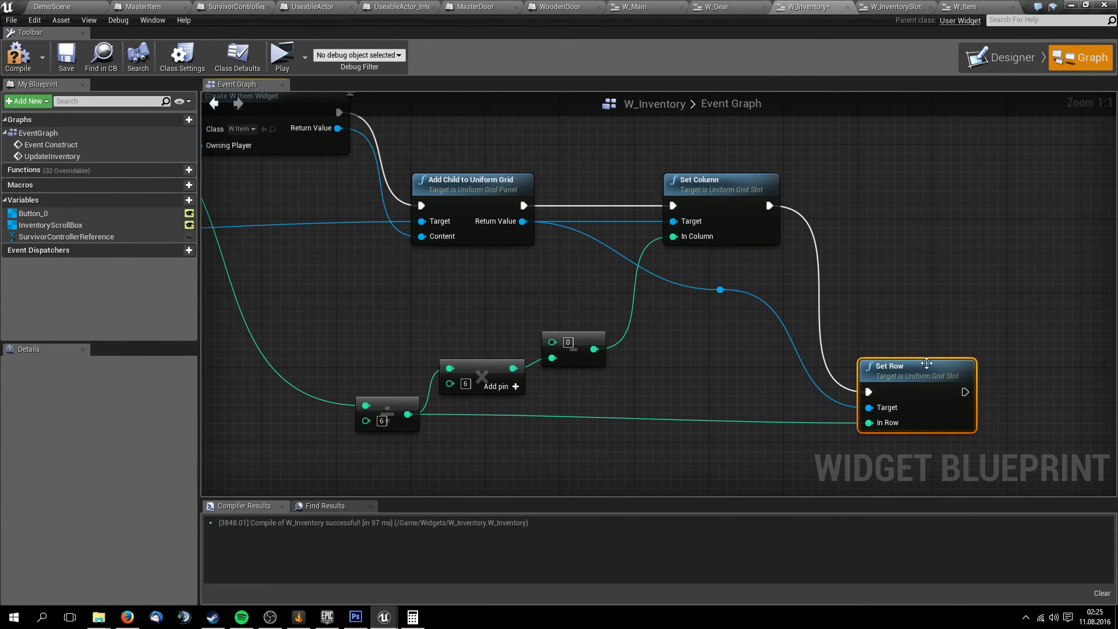
pyautogui.scroll(-2, 926, 363)
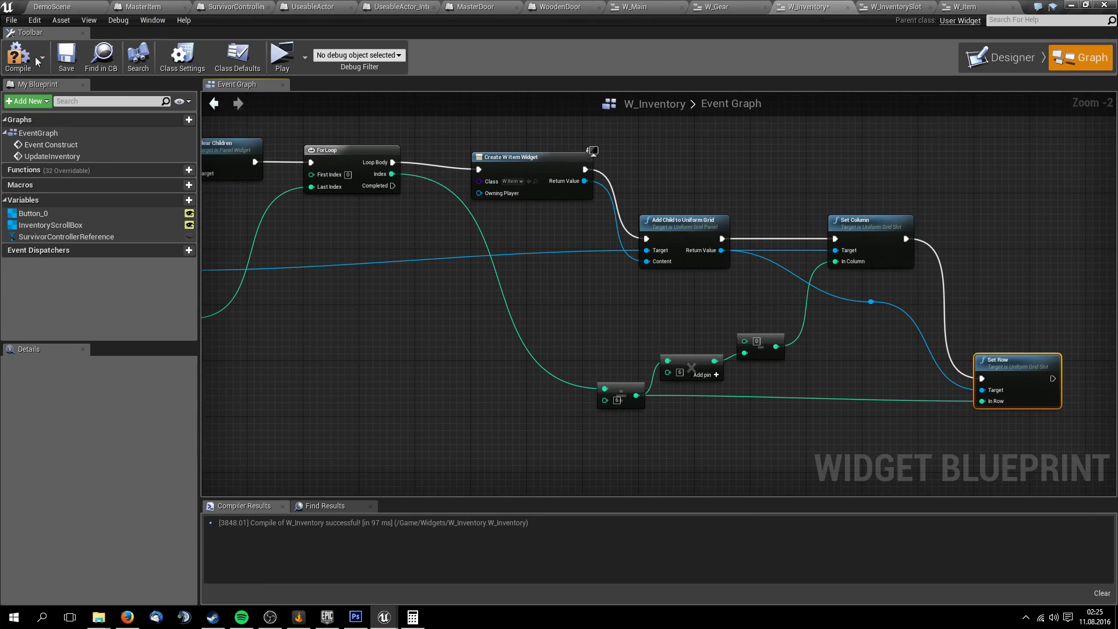
pyautogui.click(57, 7)
pyautogui.click(557, 43)
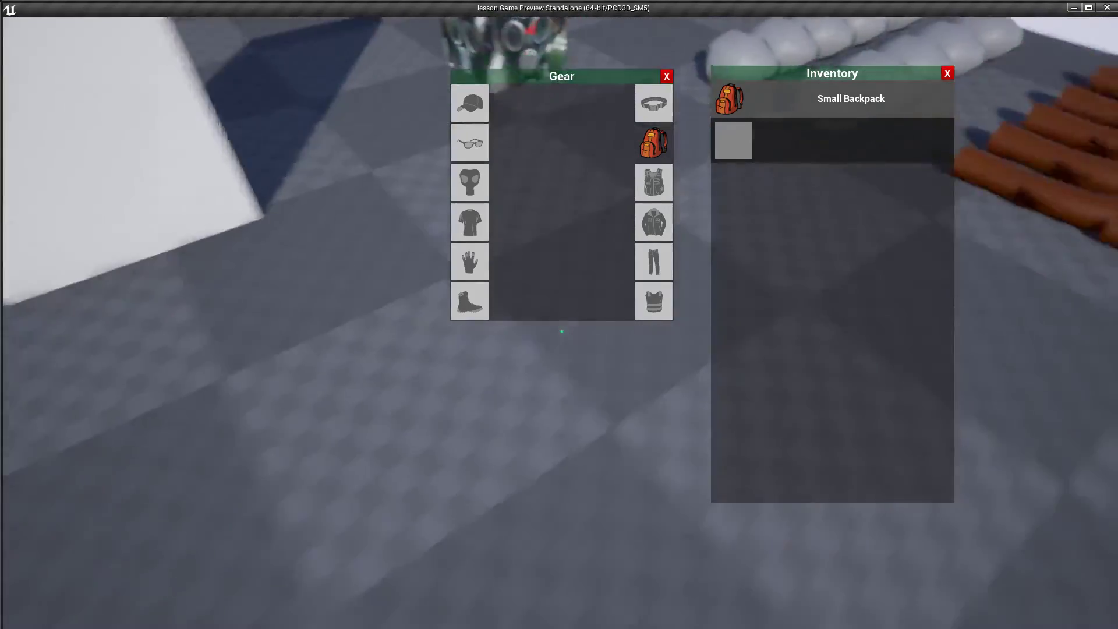
pyautogui.press('Escape')
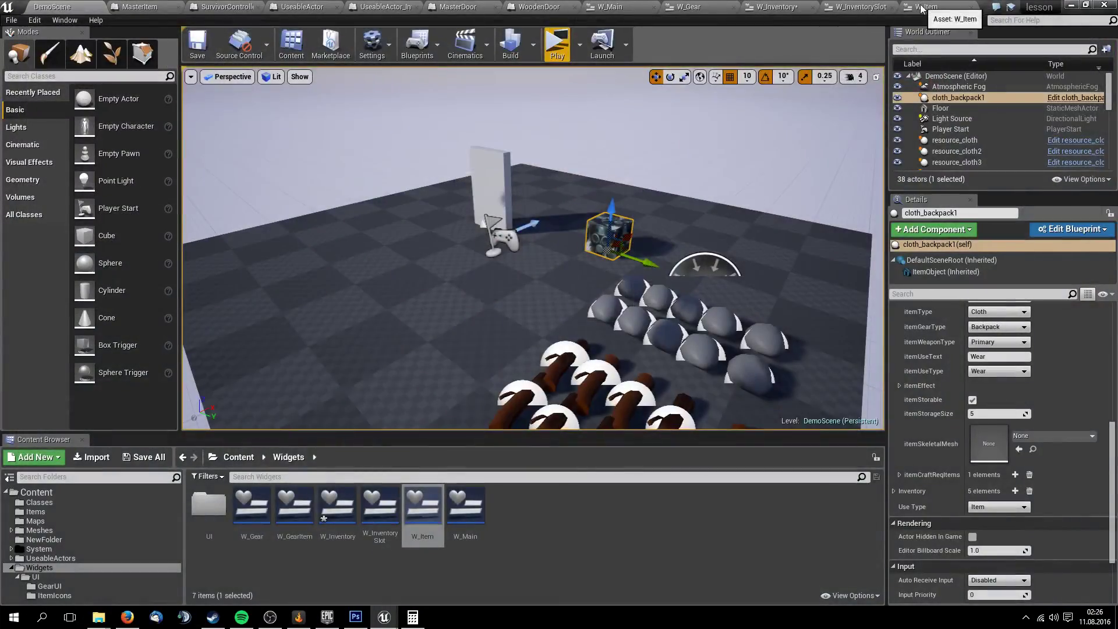
# Center the Add Child, Set Column and Set Row nodes and save the W_Inventory blueprint
pyautogui.click(922, 9)
pyautogui.click(897, 7)
pyautogui.click(815, 7)
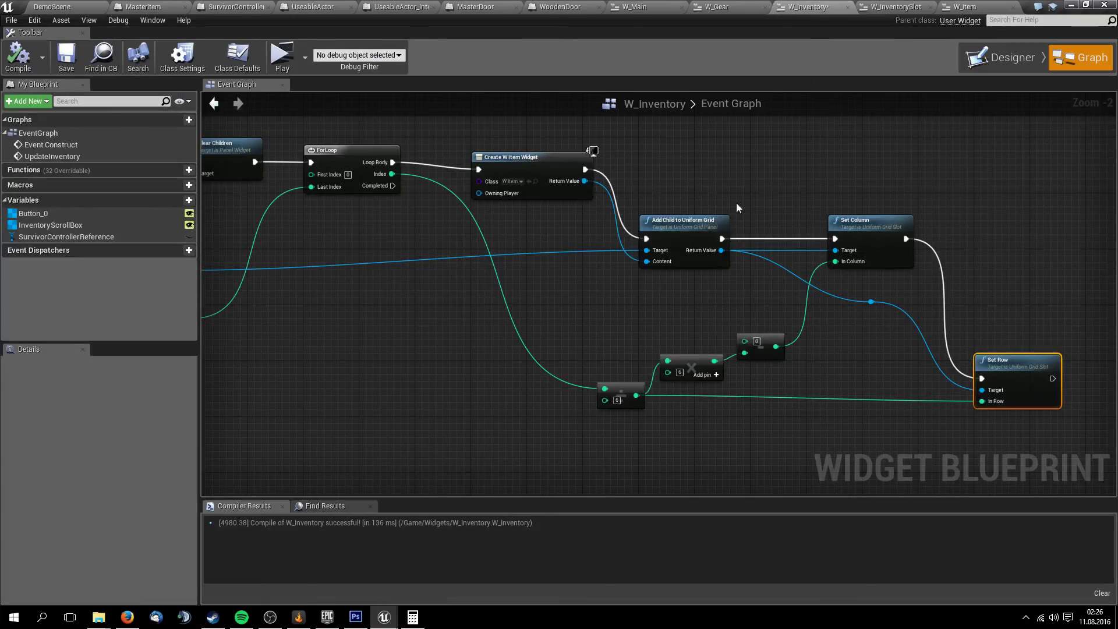
pyautogui.scroll(2, 736, 208)
pyautogui.moveTo(799, 313); pyautogui.dragTo(519, 249, button='right')
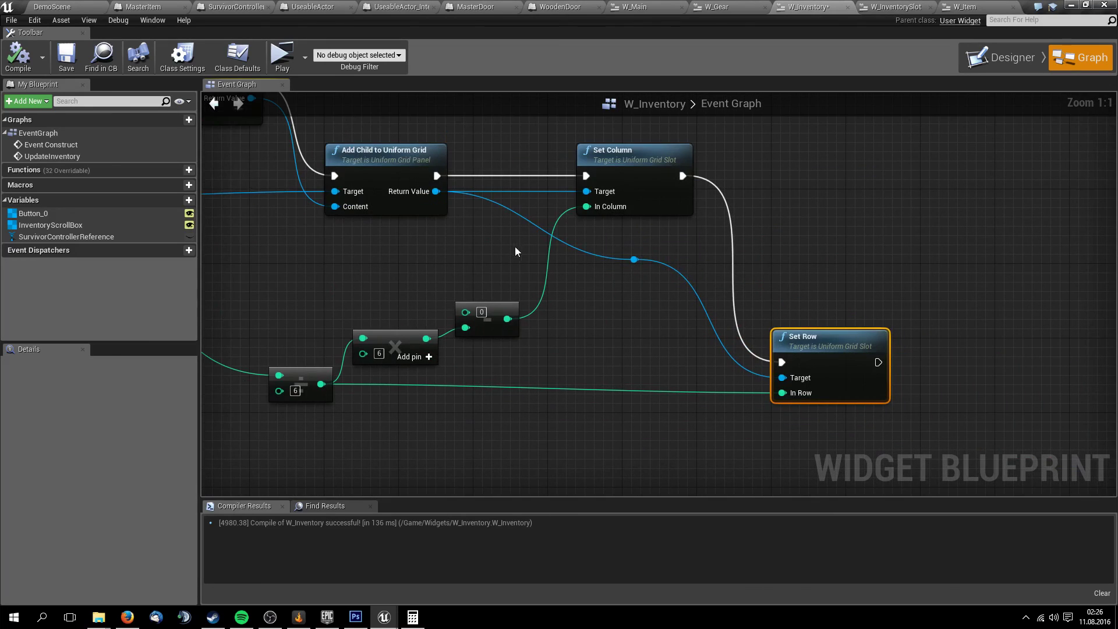
pyautogui.click(68, 58)
# Nudge the division node, then switch to the reference project's W_gear window
pyautogui.moveTo(614, 367); pyautogui.dragTo(763, 343, button='right')
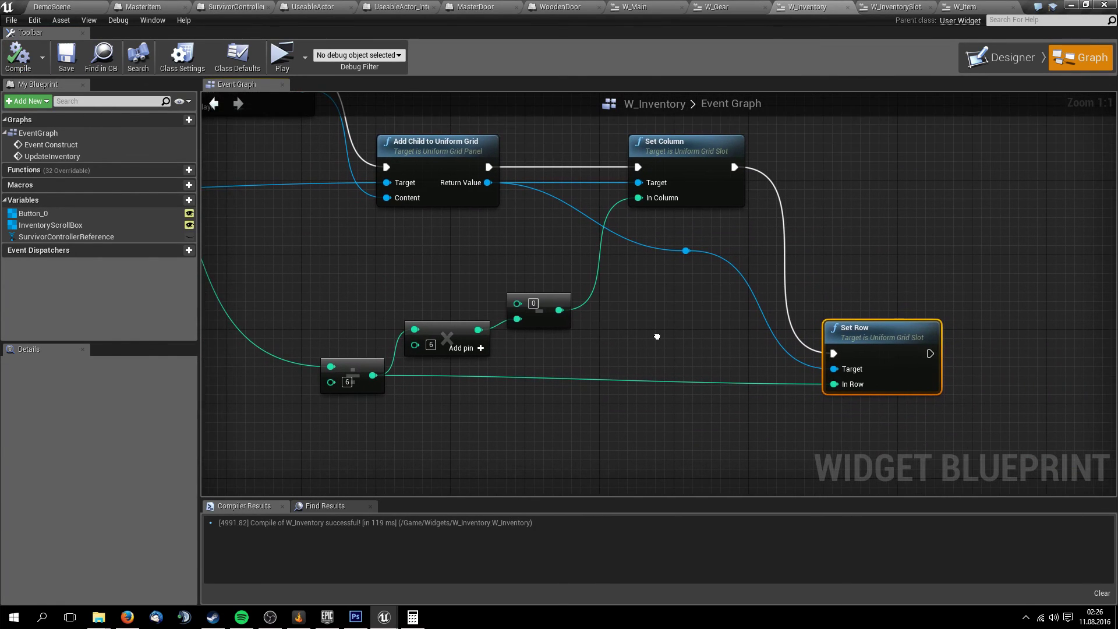
pyautogui.moveTo(467, 380); pyautogui.dragTo(468, 398)
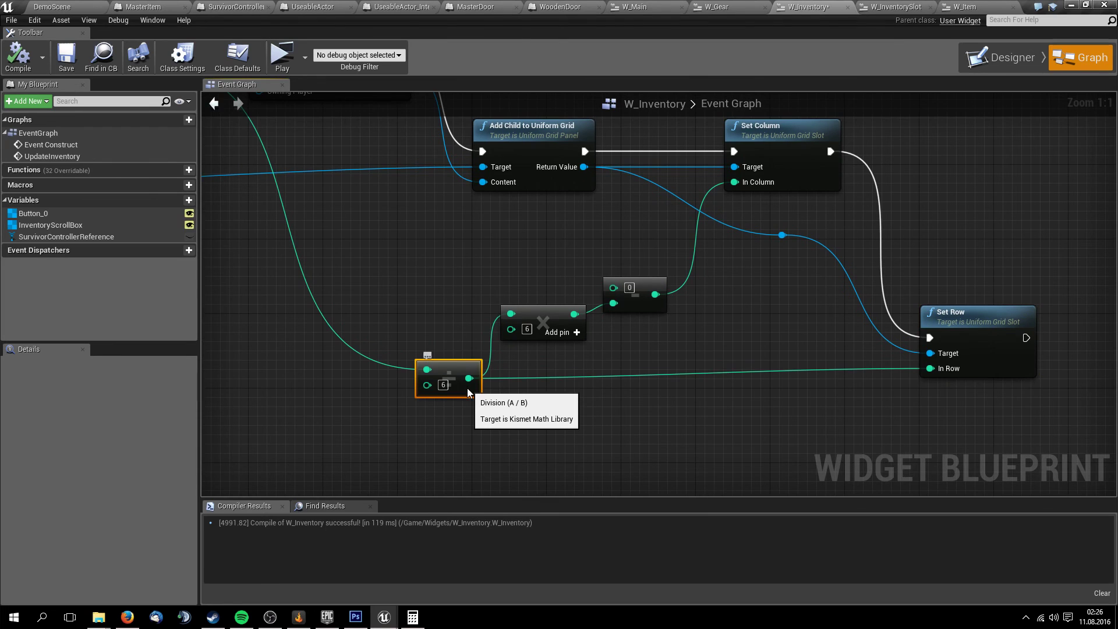
pyautogui.moveTo(470, 417)
pyautogui.mouseDown(button='right')
pyautogui.moveTo(539, 423)
pyautogui.moveTo(489, 432)
pyautogui.moveTo(515, 429)
pyautogui.mouseUp(button='right')
pyautogui.moveTo(479, 383); pyautogui.dragTo(493, 370, button='right')
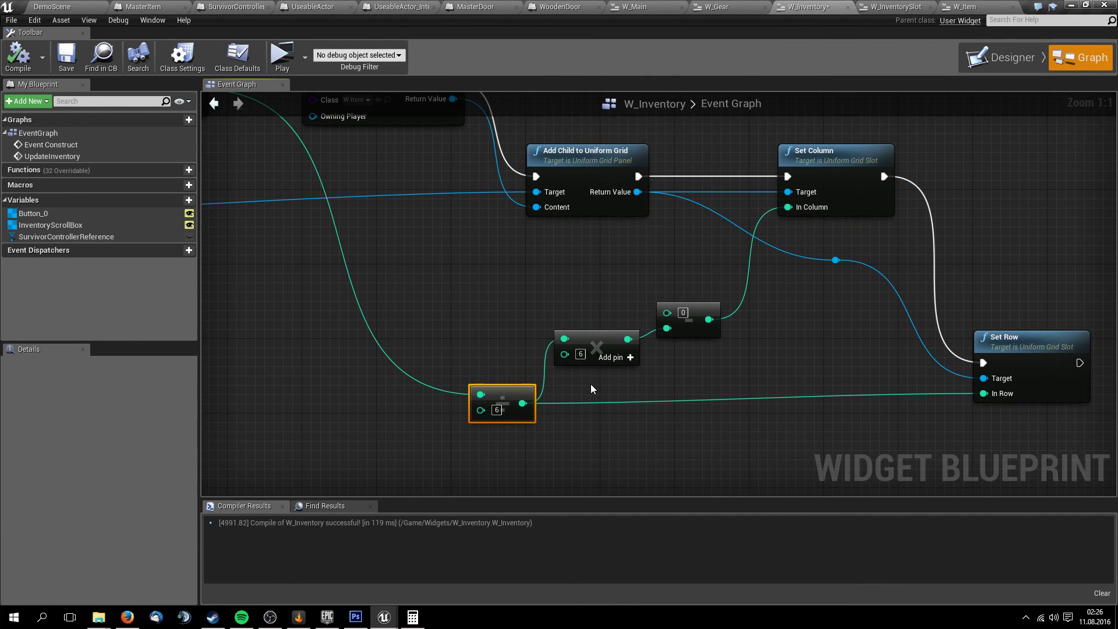
pyautogui.hotkey('alt', 'Tab')
pyautogui.press('Tab')
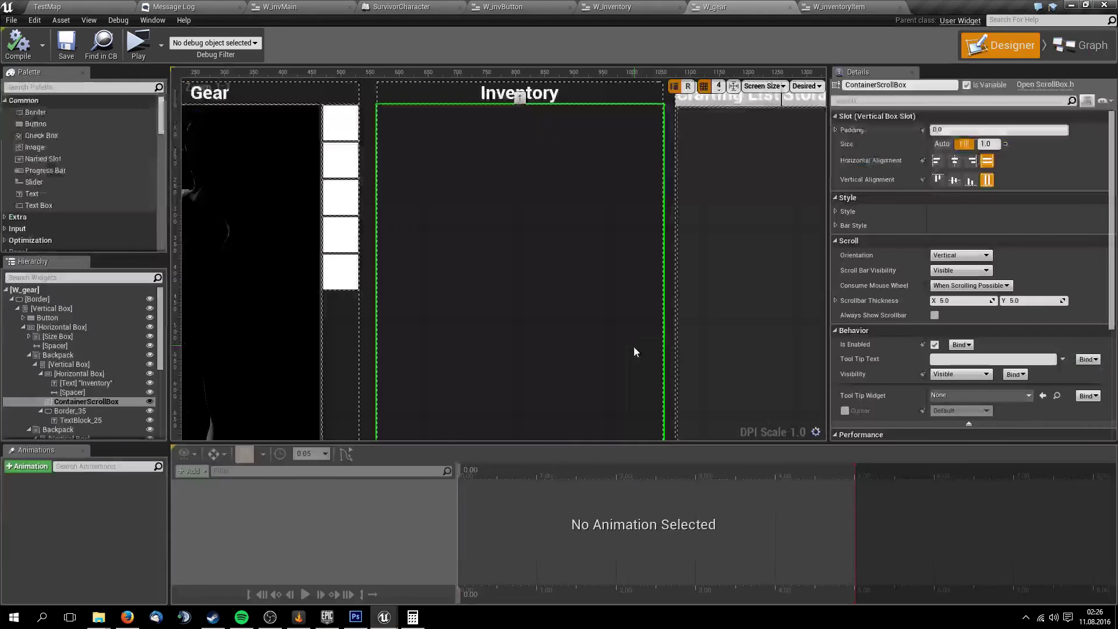
# Inspect W_gear's ForEachLoop, widget creation and Clear Children nodes, then return to W_Inventory's graph
pyautogui.click(1079, 37)
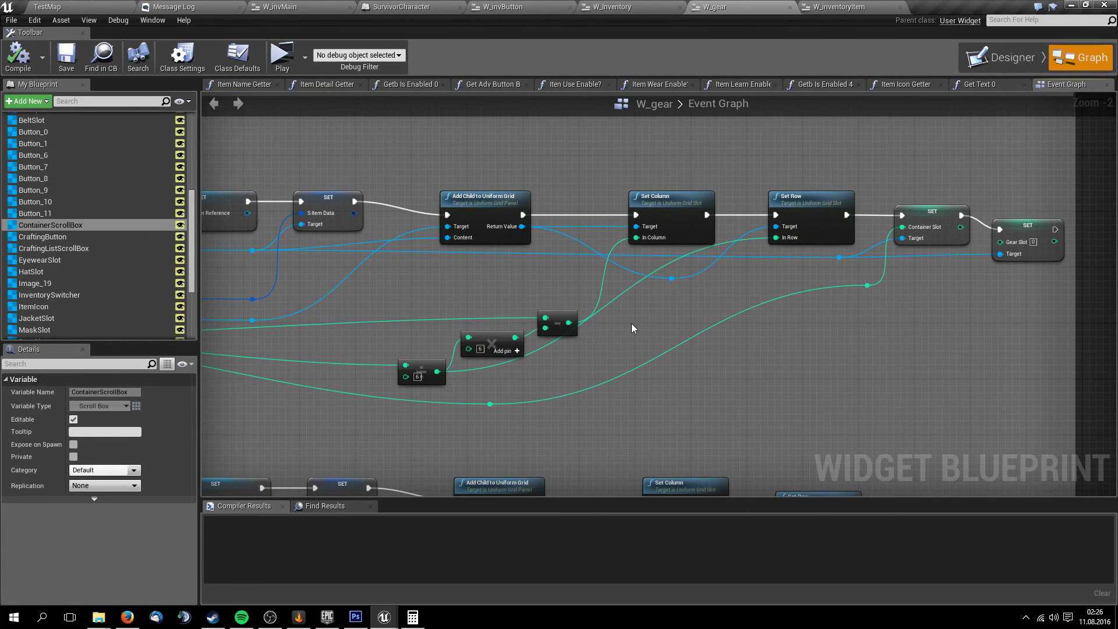
pyautogui.moveTo(631, 323); pyautogui.dragTo(1117, 328, button='right')
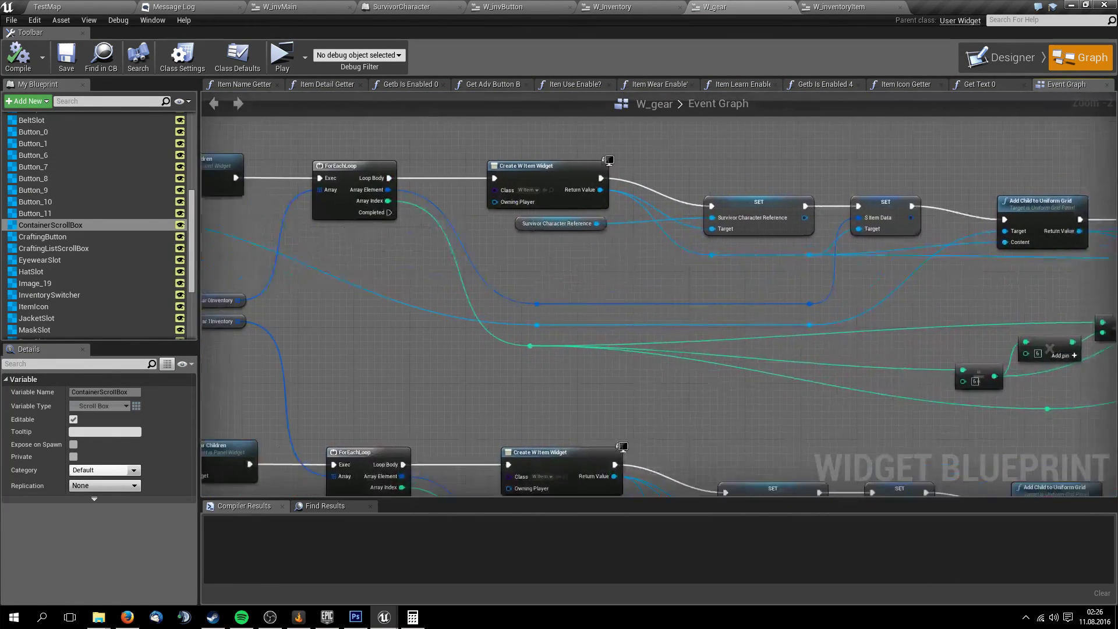
pyautogui.moveTo(1042, 326)
pyautogui.mouseDown(button='right')
pyautogui.moveTo(1112, 355)
pyautogui.moveTo(1001, 359)
pyautogui.mouseUp(button='right')
pyautogui.click(999, 57)
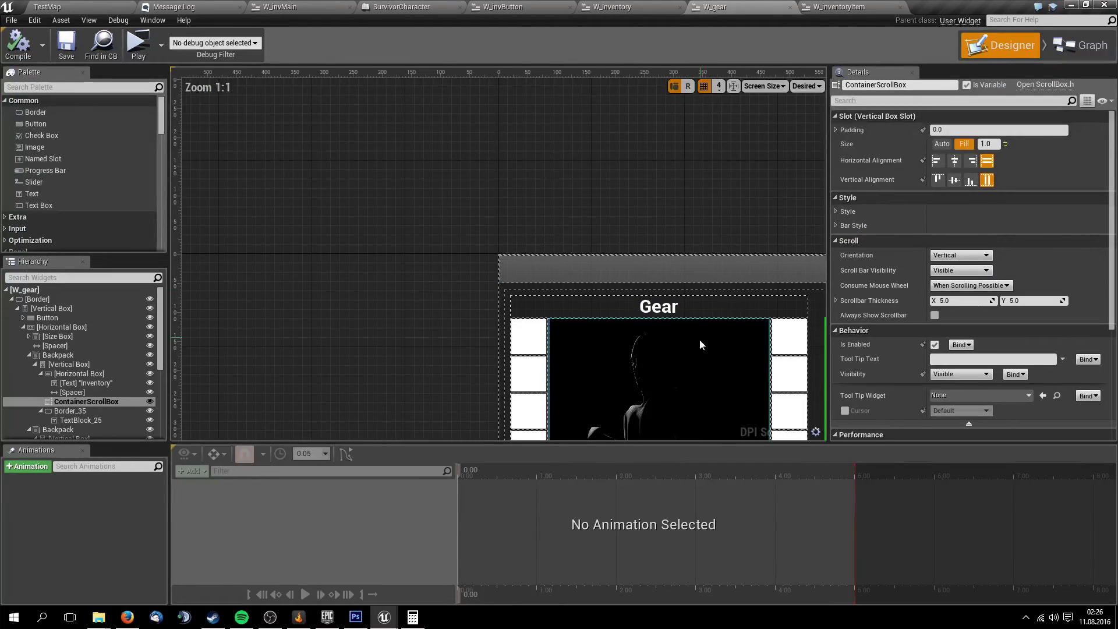
pyautogui.click(820, 6)
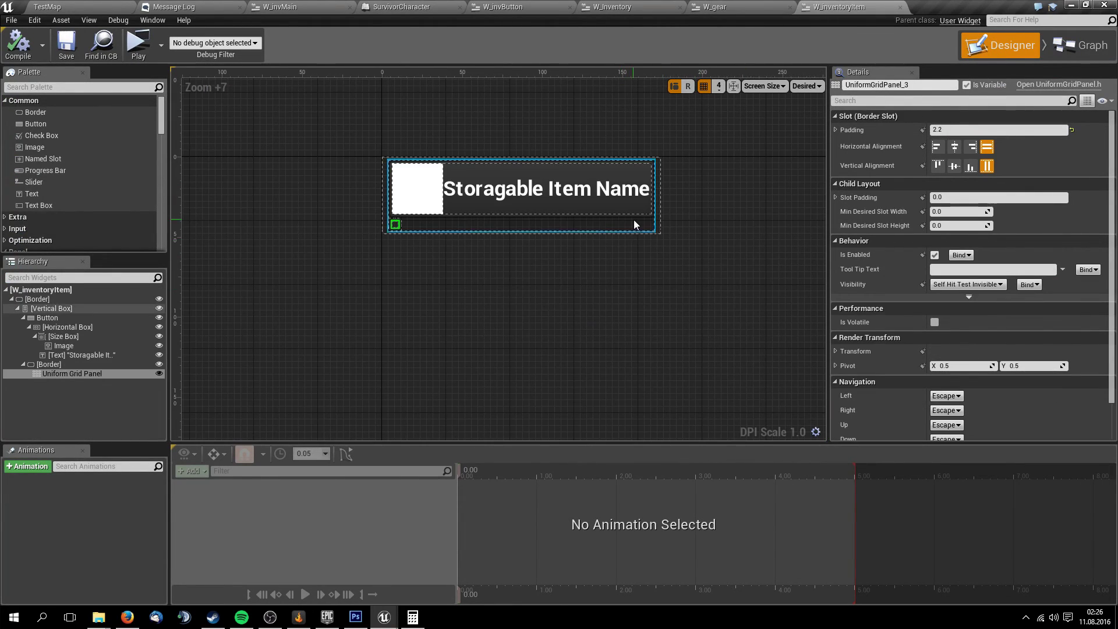
pyautogui.hotkey('alt', 'Tab')
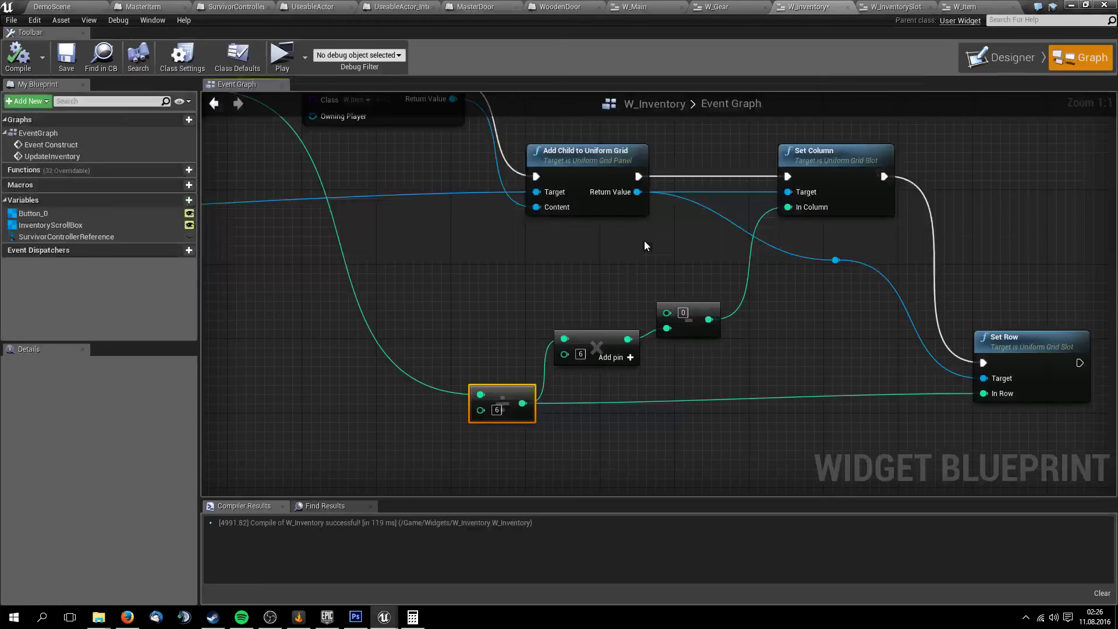
# Review the divide, Set Row and Add Child to Uniform Grid chain, then go to the DemoScene level
pyautogui.scroll(2, 606, 338)
pyautogui.scroll(2, 837, 416)
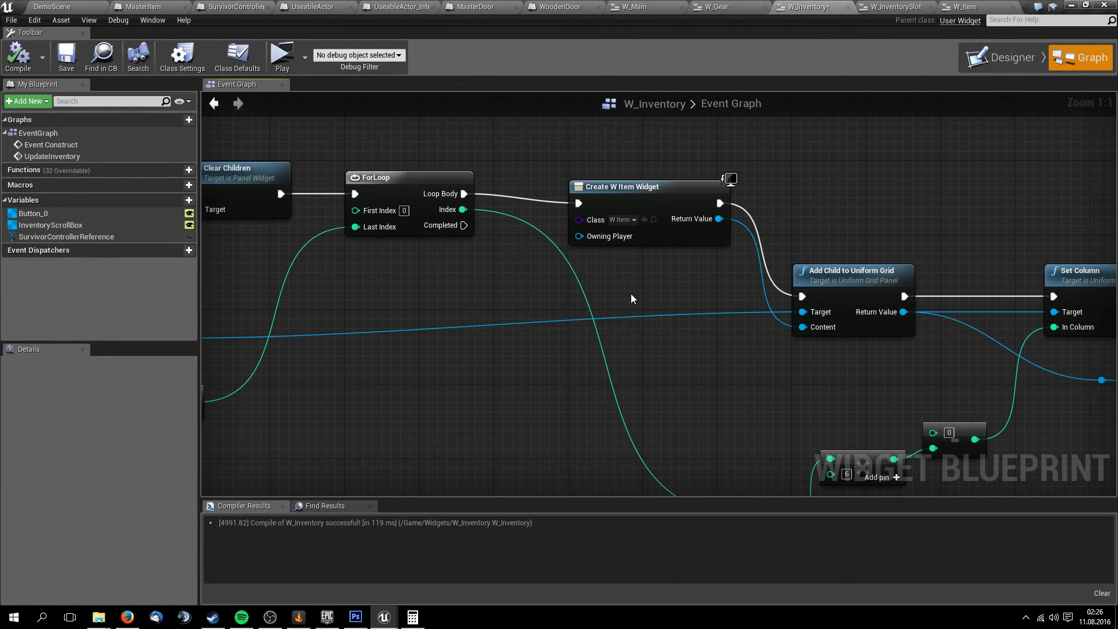
pyautogui.moveTo(631, 298)
pyautogui.mouseDown(button='right')
pyautogui.moveTo(709, 284)
pyautogui.moveTo(617, 244)
pyautogui.mouseUp(button='right')
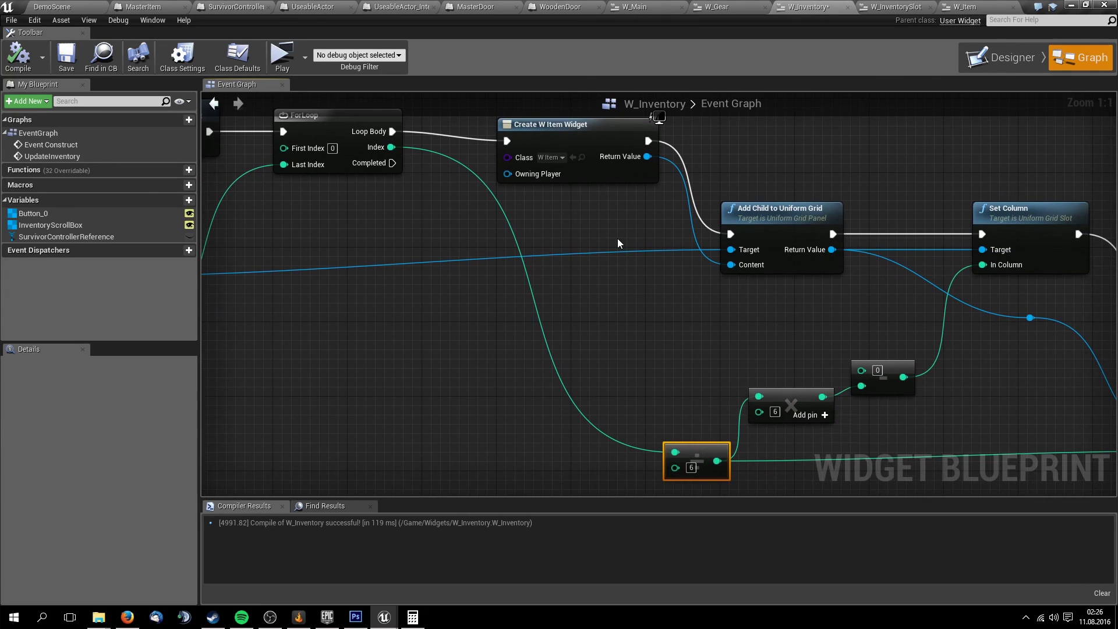
pyautogui.moveTo(685, 300)
pyautogui.mouseDown(button='right')
pyautogui.moveTo(583, 271)
pyautogui.moveTo(718, 350)
pyautogui.moveTo(947, 374)
pyautogui.moveTo(670, 330)
pyautogui.mouseUp(button='right')
pyautogui.scroll(-1, 719, 350)
pyautogui.scroll(-1, 759, 337)
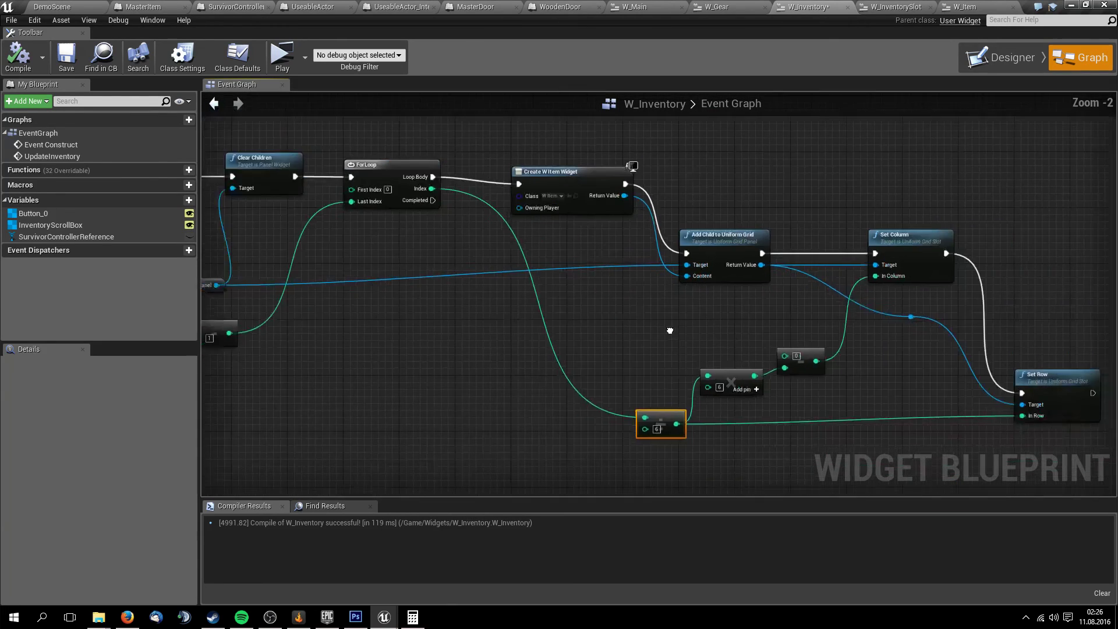
pyautogui.scroll(1, 670, 330)
pyautogui.moveTo(594, 320); pyautogui.dragTo(535, 305, button='right')
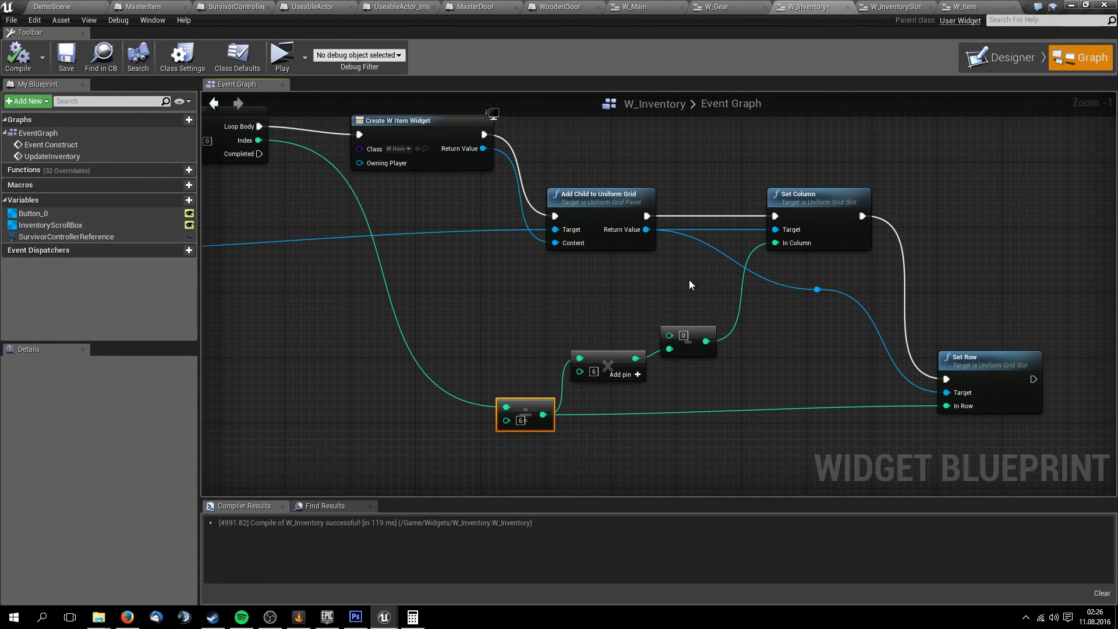
pyautogui.moveTo(633, 199)
pyautogui.mouseDown()
pyautogui.moveTo(615, 199)
pyautogui.moveTo(632, 200)
pyautogui.mouseUp()
pyautogui.moveTo(489, 241)
pyautogui.mouseDown(button='right')
pyautogui.moveTo(945, 255)
pyautogui.moveTo(476, 250)
pyautogui.mouseUp(button='right')
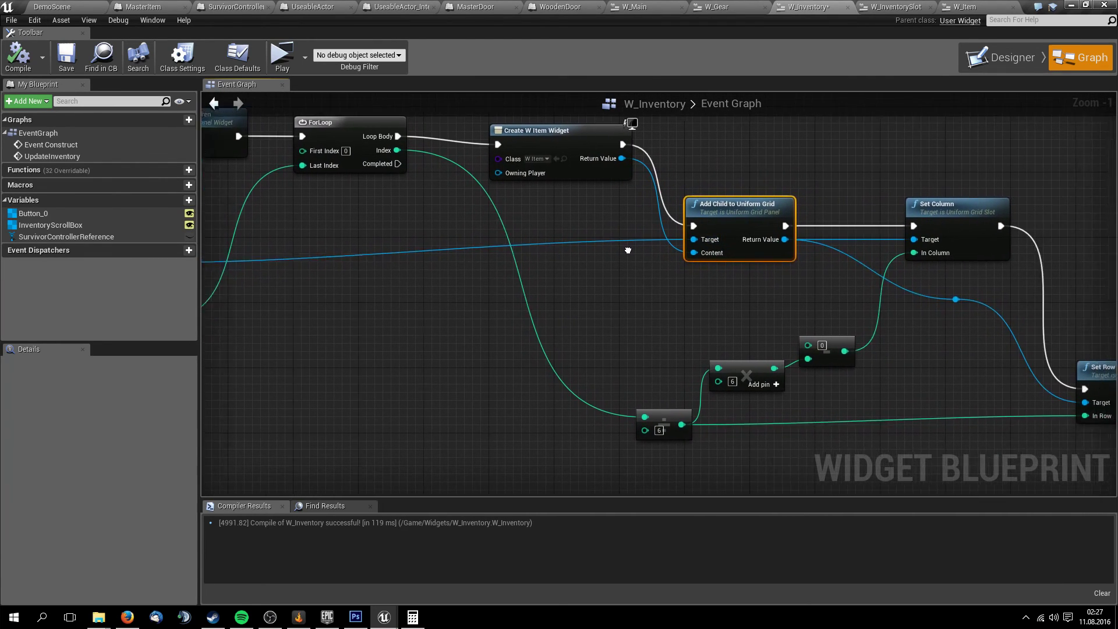
pyautogui.click(52, 6)
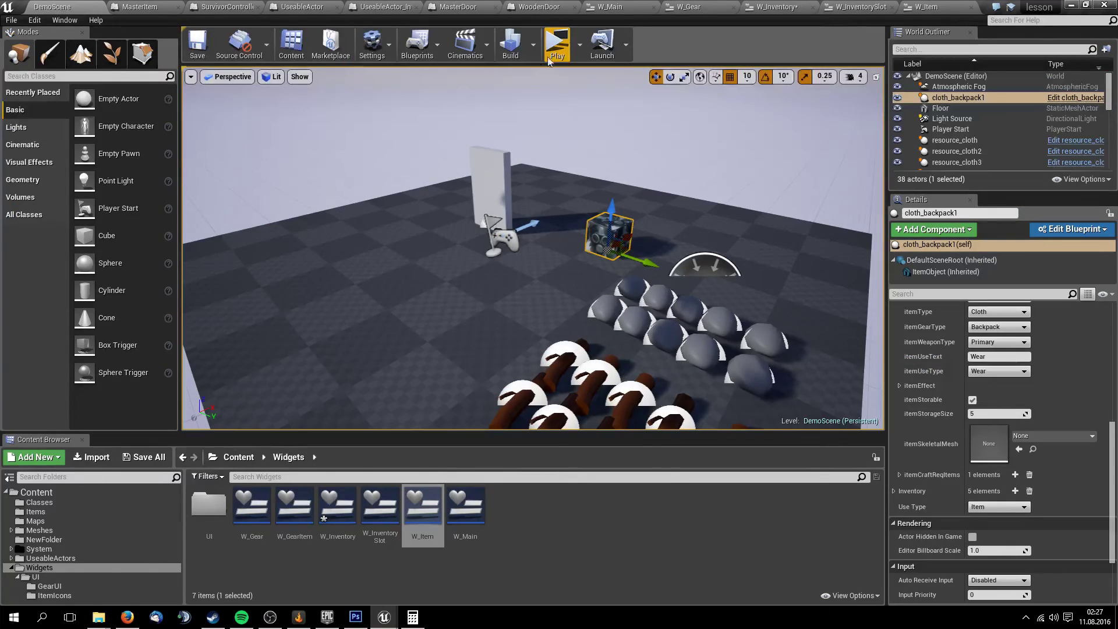
# Run and stop a standalone play test of DemoScene, then open the W_InventorySlot widget
pyautogui.click(556, 41)
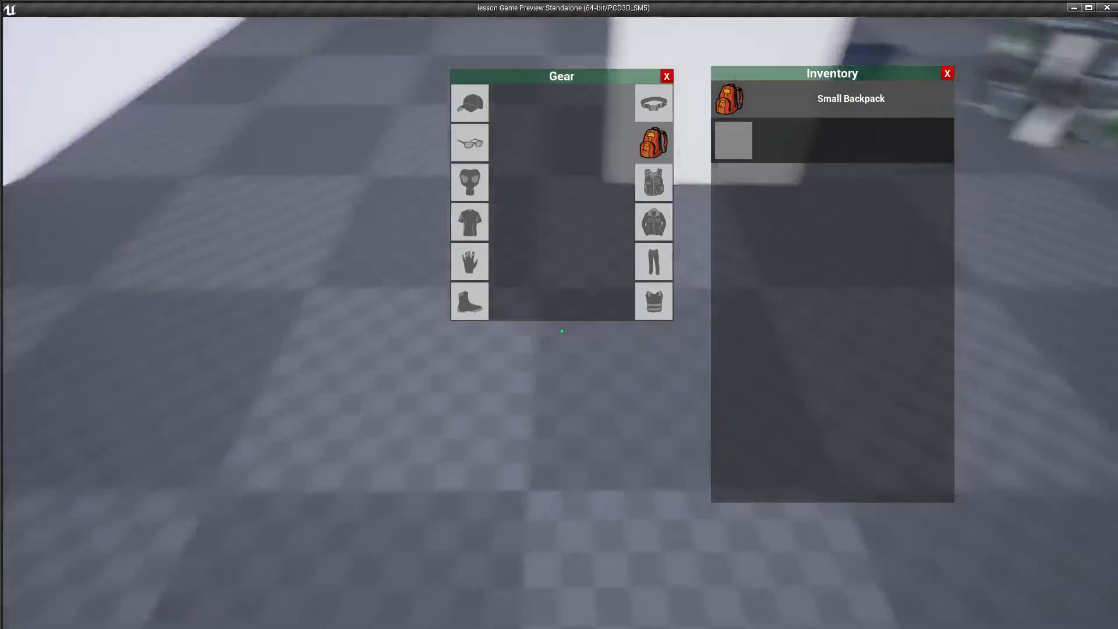
pyautogui.press('Escape')
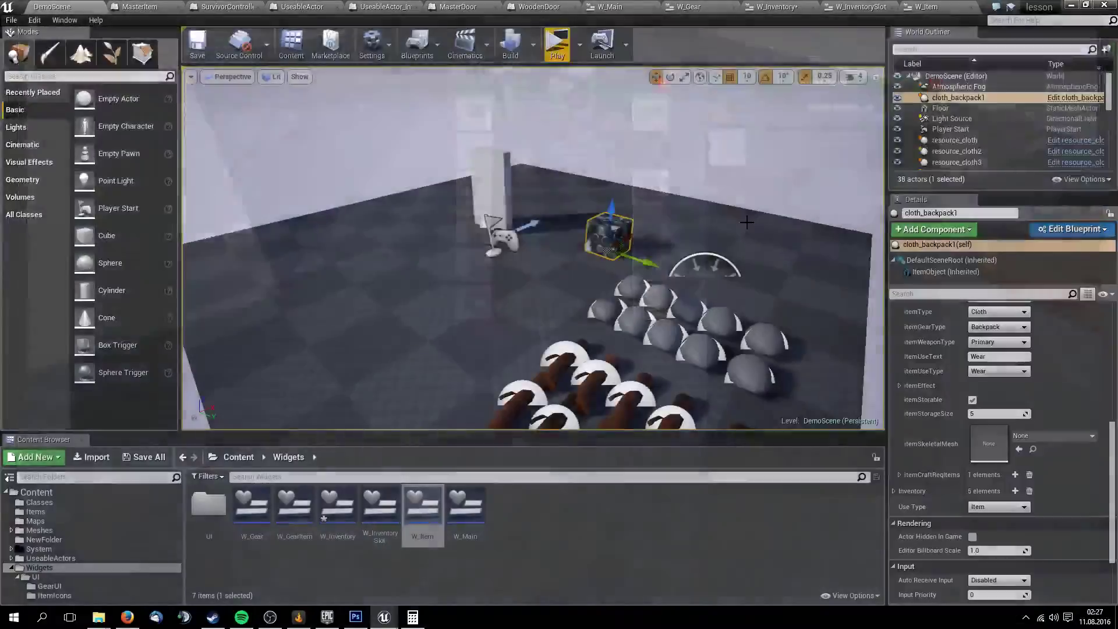
pyautogui.moveTo(780, 280); pyautogui.dragTo(791, 63, button='right')
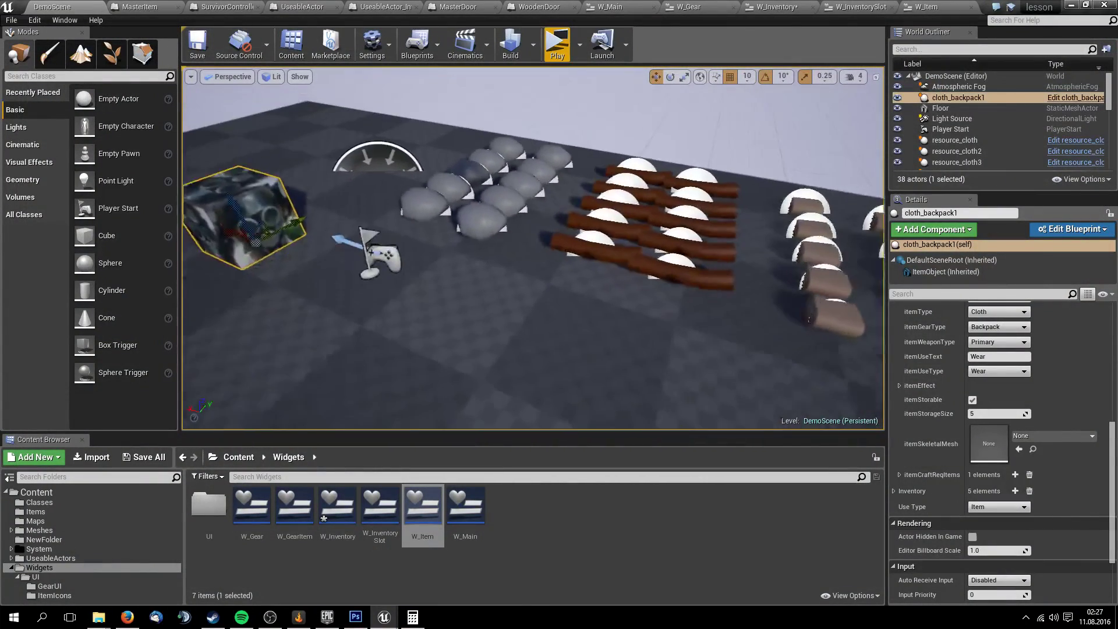
pyautogui.click(860, 6)
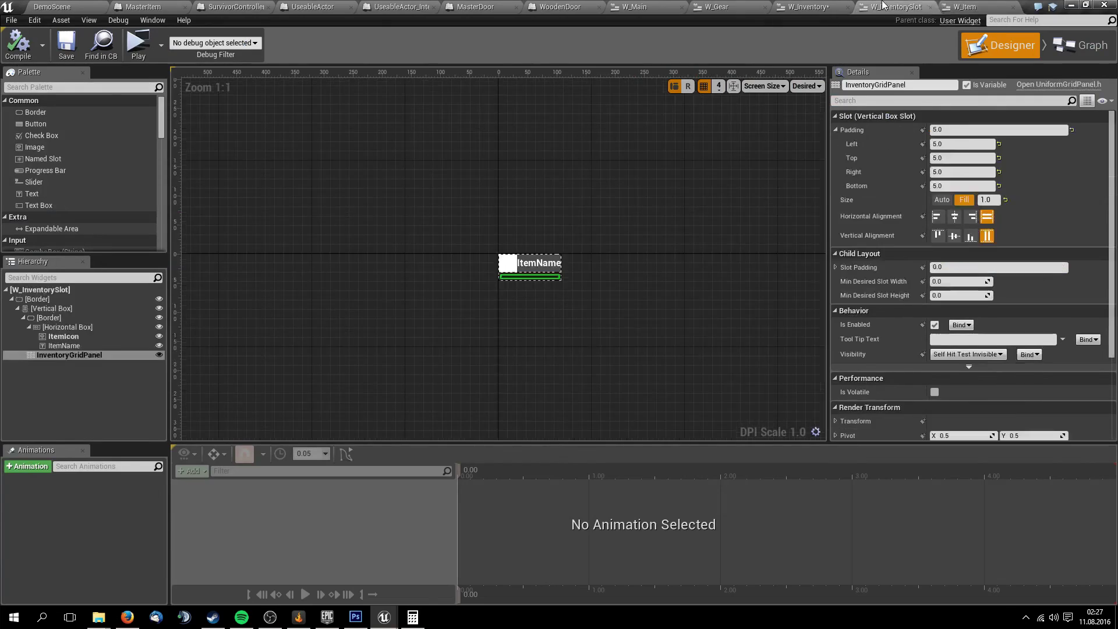
# Inspect W_InventorySlot's ItemName and InventoryGridPanel, expanding and collapsing the Slot Padding details
pyautogui.click(776, 6)
pyautogui.scroll(4, 652, 232)
pyautogui.scroll(3, 563, 233)
pyautogui.moveTo(564, 233); pyautogui.dragTo(497, 192, button='right')
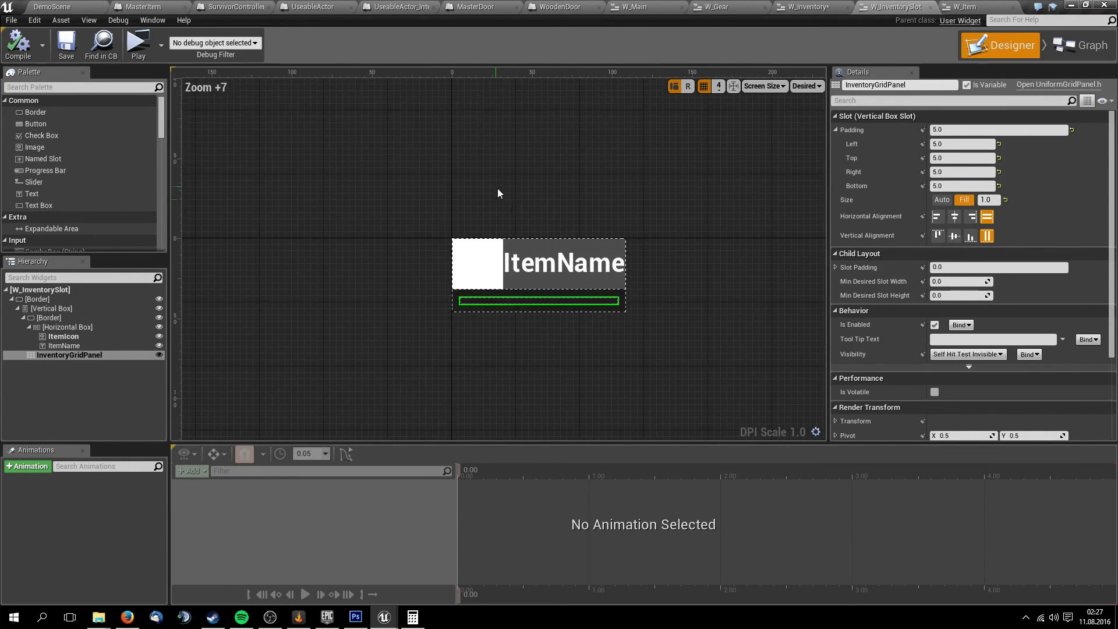
pyautogui.click(65, 349)
pyautogui.click(65, 355)
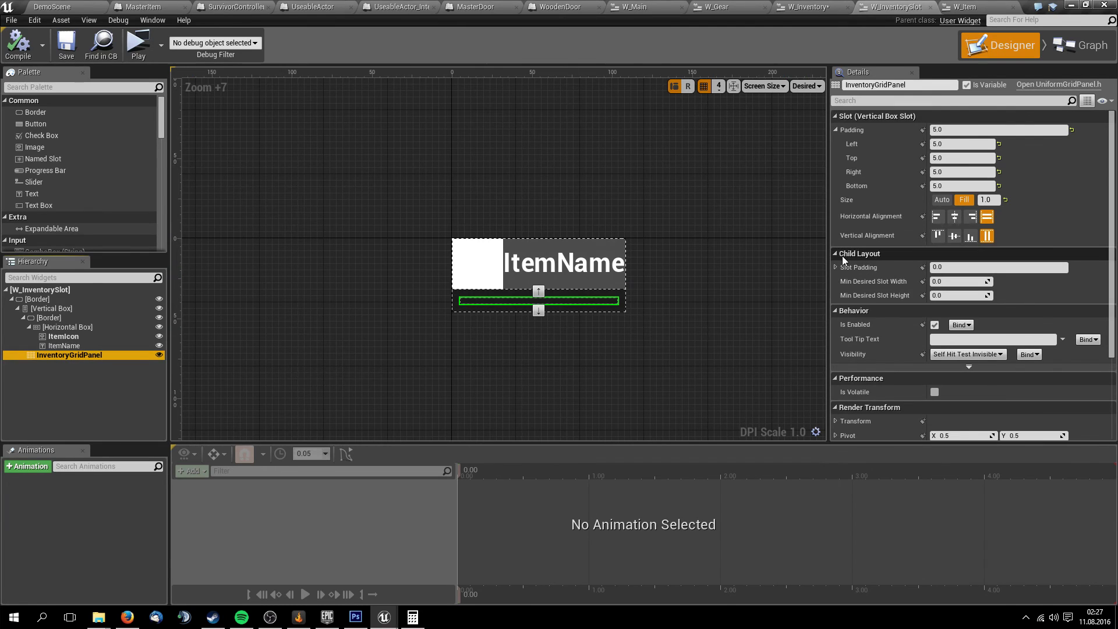
pyautogui.click(836, 130)
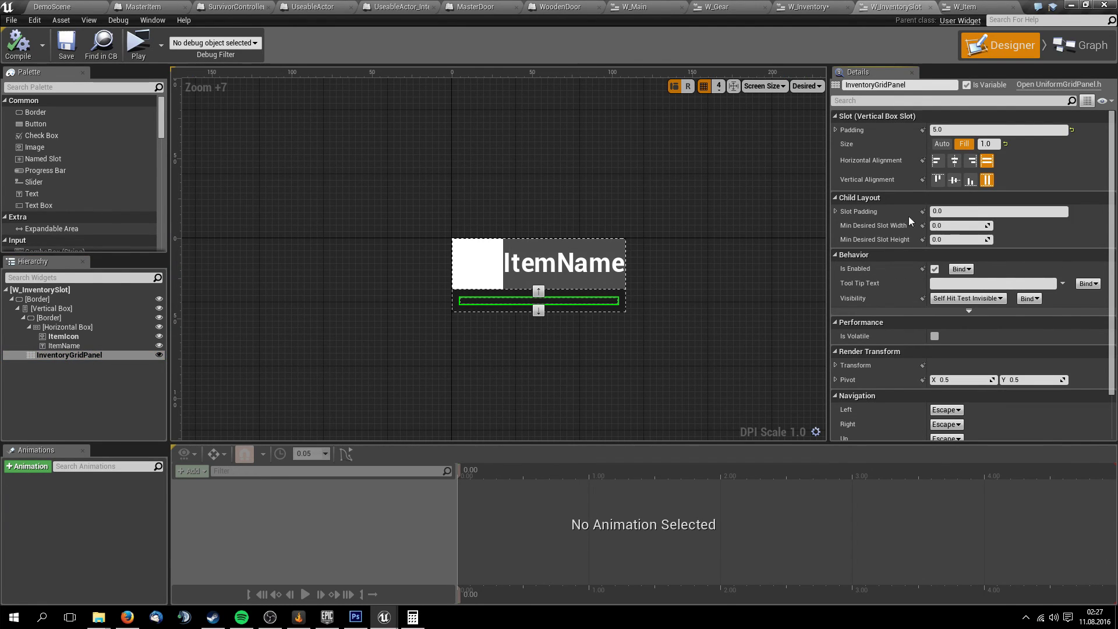
pyautogui.click(835, 211)
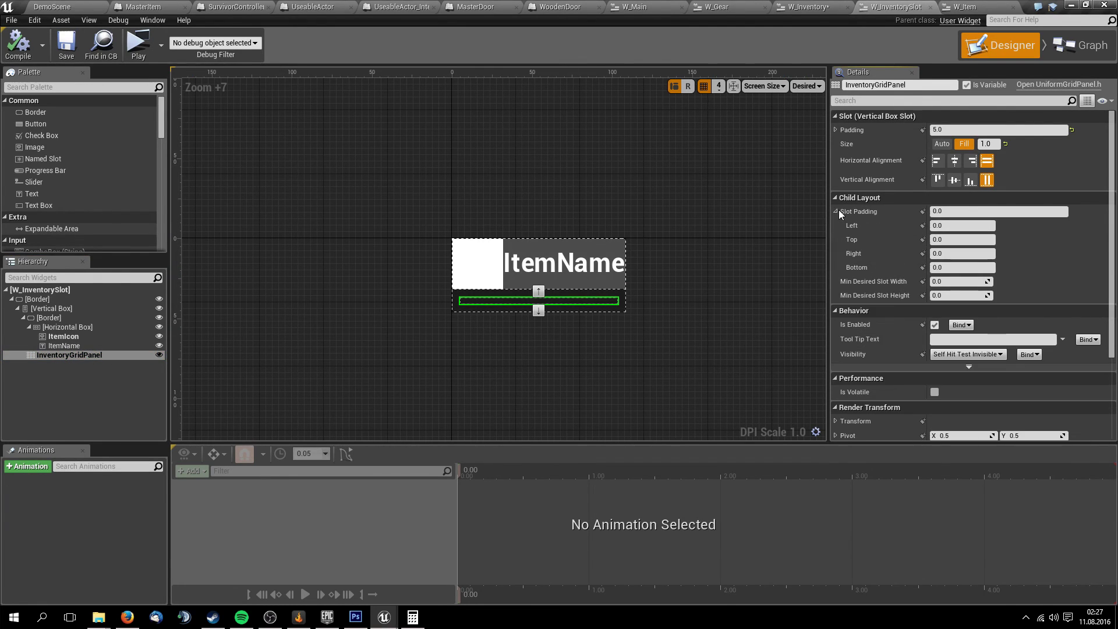
pyautogui.click(836, 211)
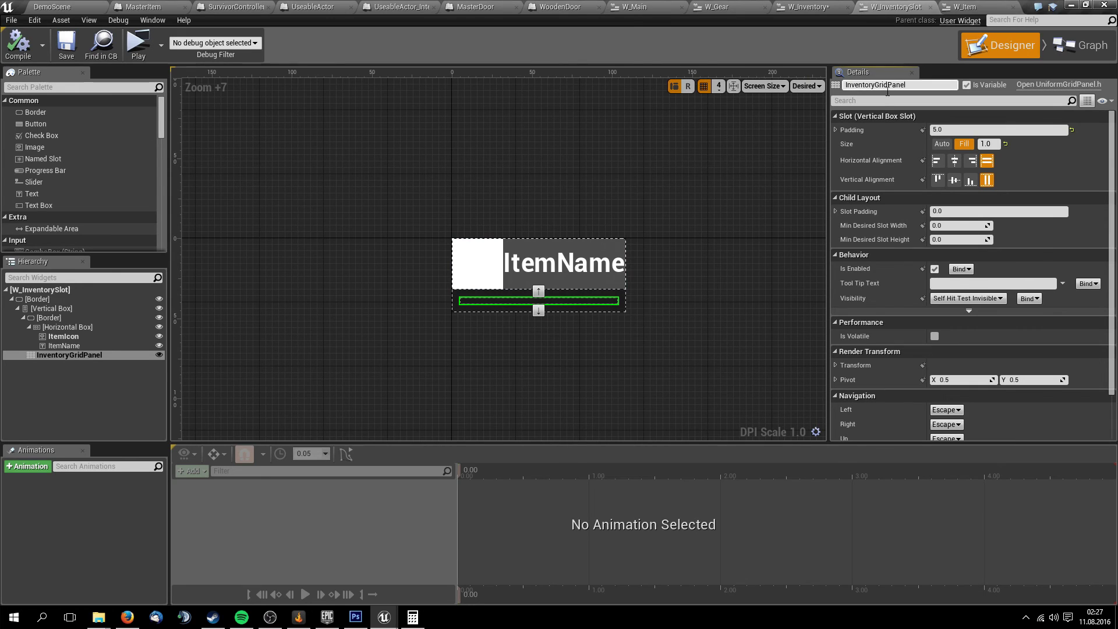
# Return from the W_Item and W_InventorySlot tabs to W_Inventory's event graph
pyautogui.click(960, 6)
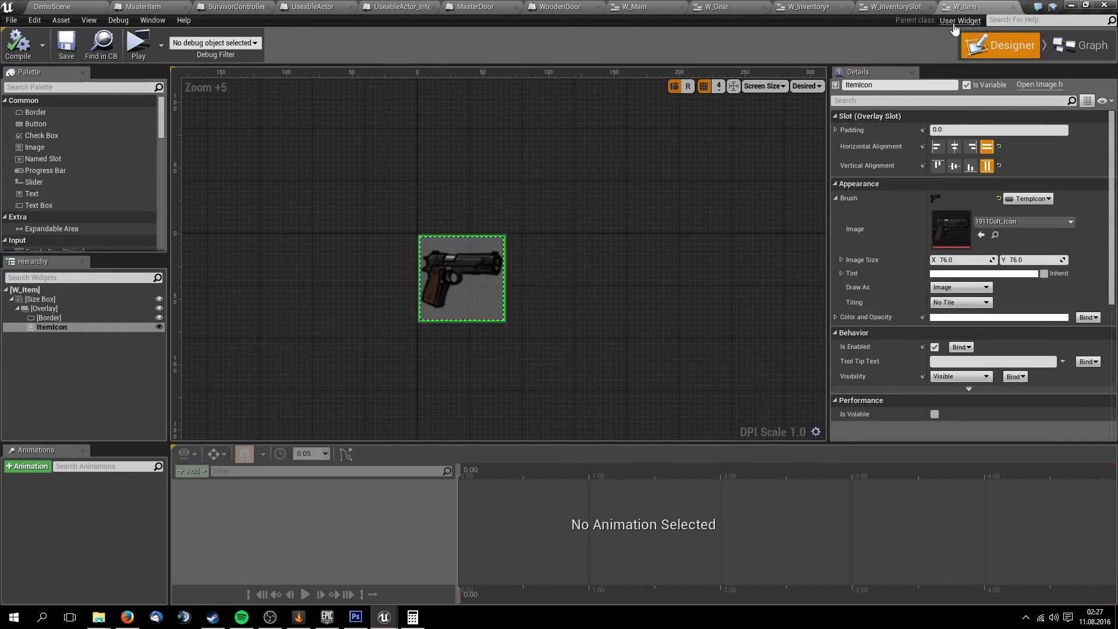
pyautogui.click(893, 6)
pyautogui.click(816, 6)
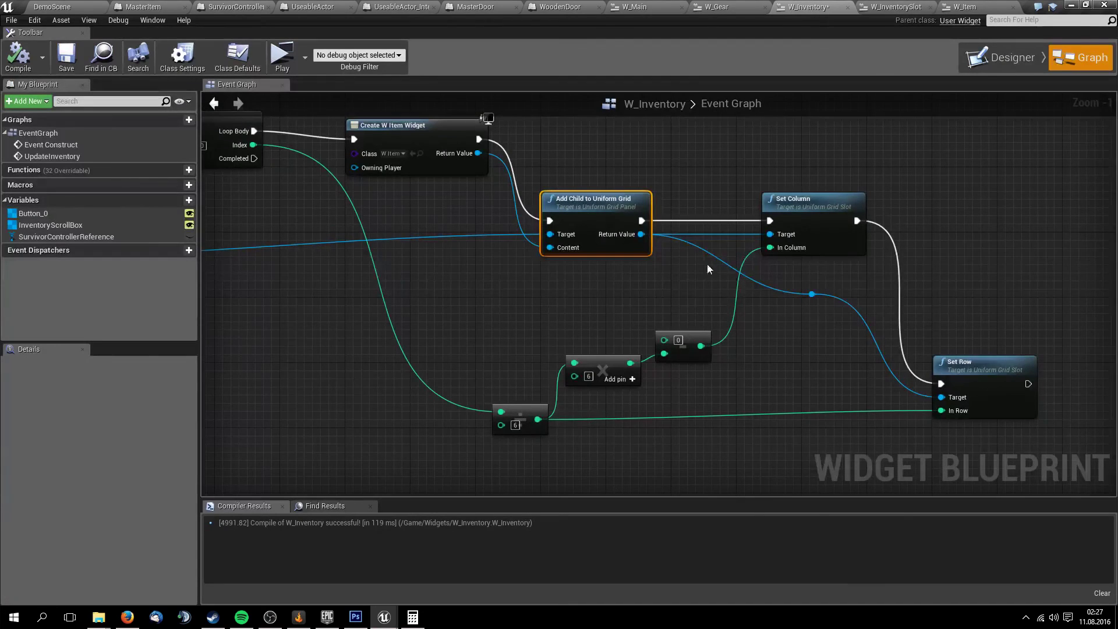
# Frame the three math nodes and the loop node in the W_Inventory graph
pyautogui.moveTo(675, 280); pyautogui.dragTo(707, 256, button='right')
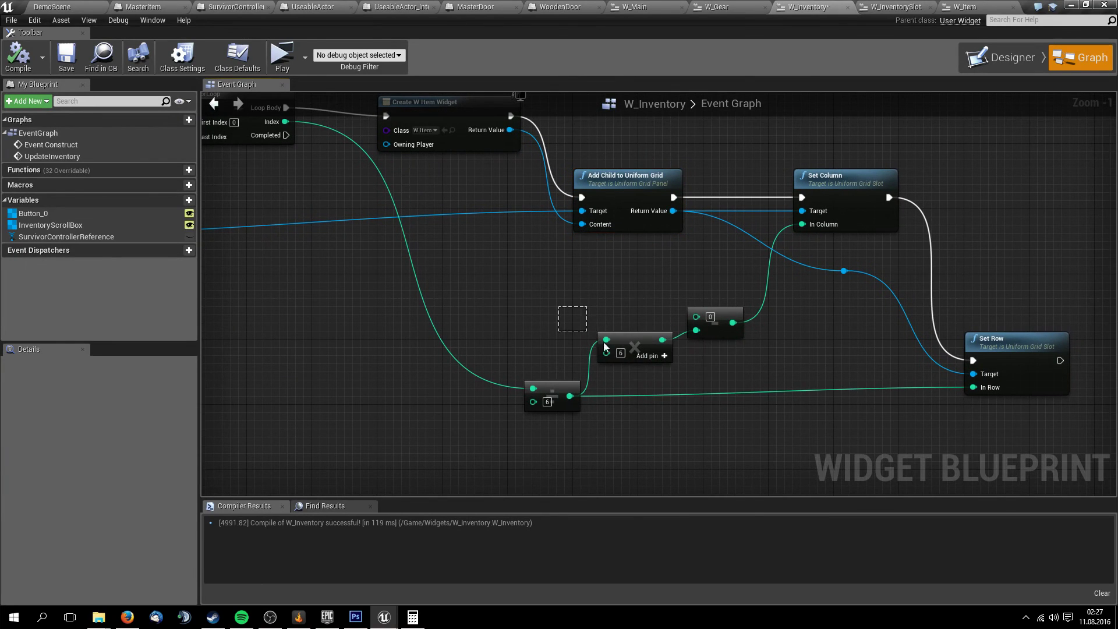
pyautogui.moveTo(558, 304); pyautogui.dragTo(743, 387)
pyautogui.moveTo(742, 387); pyautogui.dragTo(746, 444, button='right')
pyautogui.click(351, 186)
pyautogui.moveTo(351, 187); pyautogui.dragTo(427, 139, button='right')
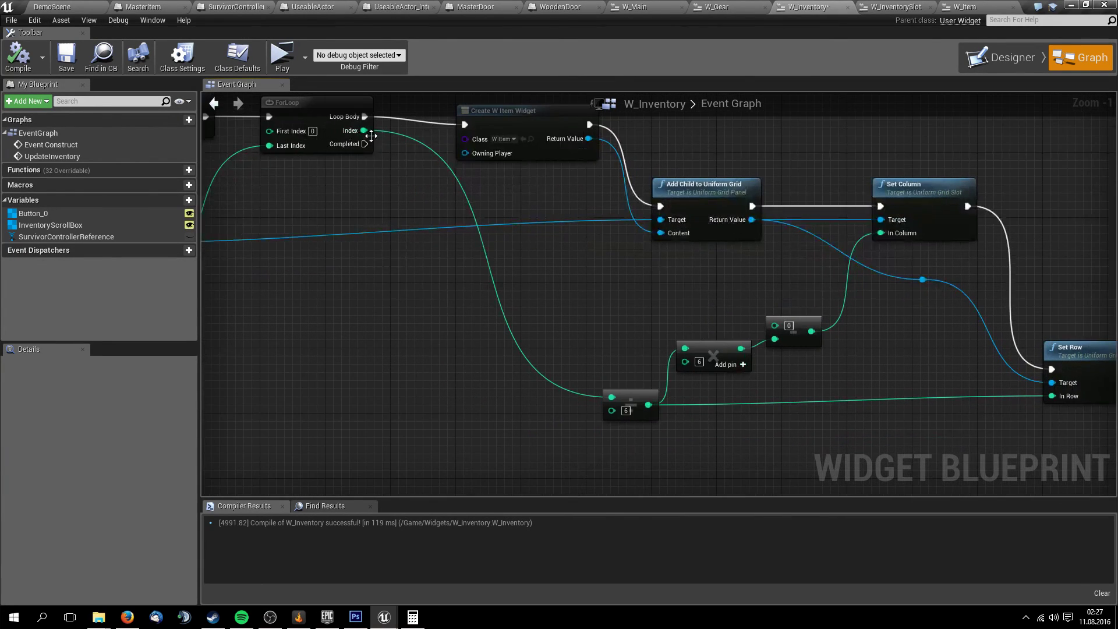
pyautogui.moveTo(406, 178); pyautogui.dragTo(286, 193, button='right')
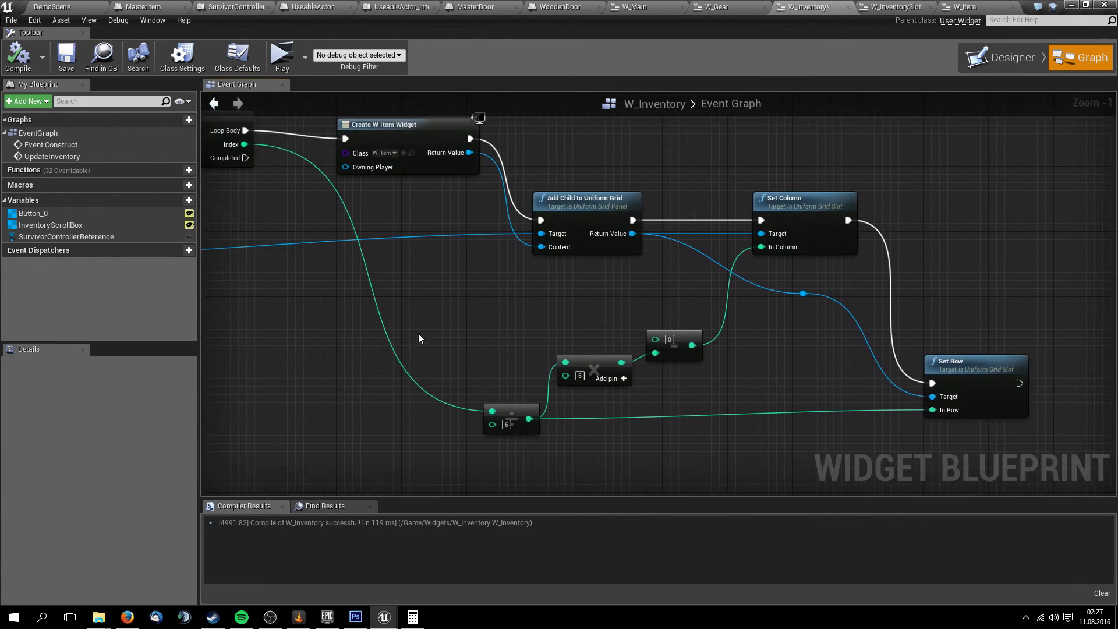
# Wire the row-computing node's result into Set Row's In Row, then select the multiply-by-6 node
pyautogui.moveTo(452, 381)
pyautogui.mouseDown()
pyautogui.moveTo(511, 453)
pyautogui.moveTo(548, 455)
pyautogui.mouseUp()
pyautogui.moveTo(529, 418); pyautogui.dragTo(944, 410)
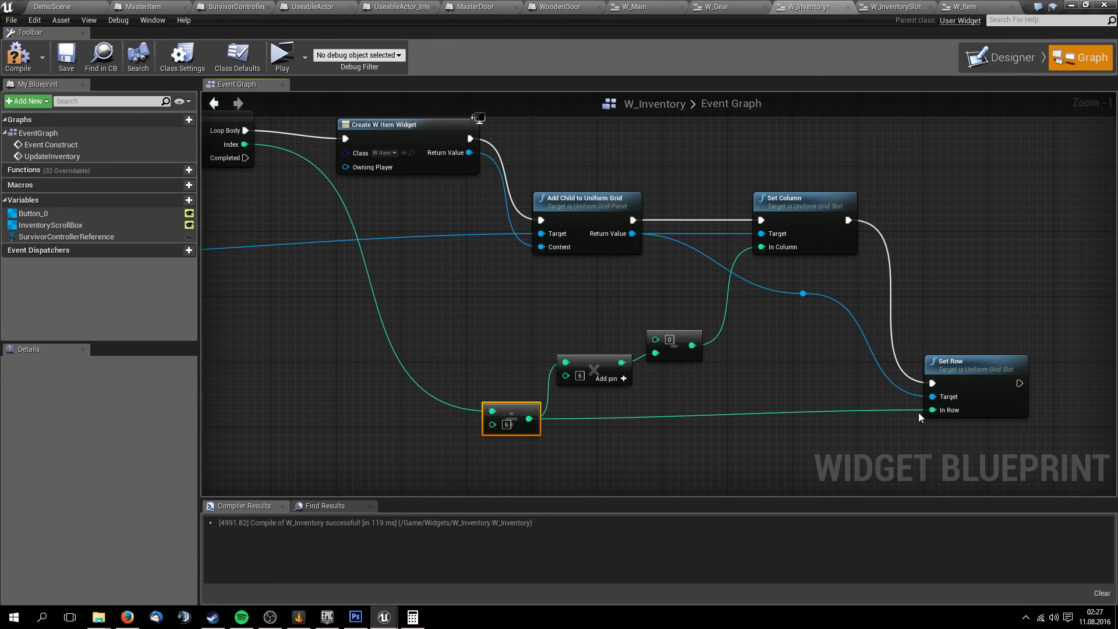
pyautogui.moveTo(826, 391); pyautogui.dragTo(820, 342, button='right')
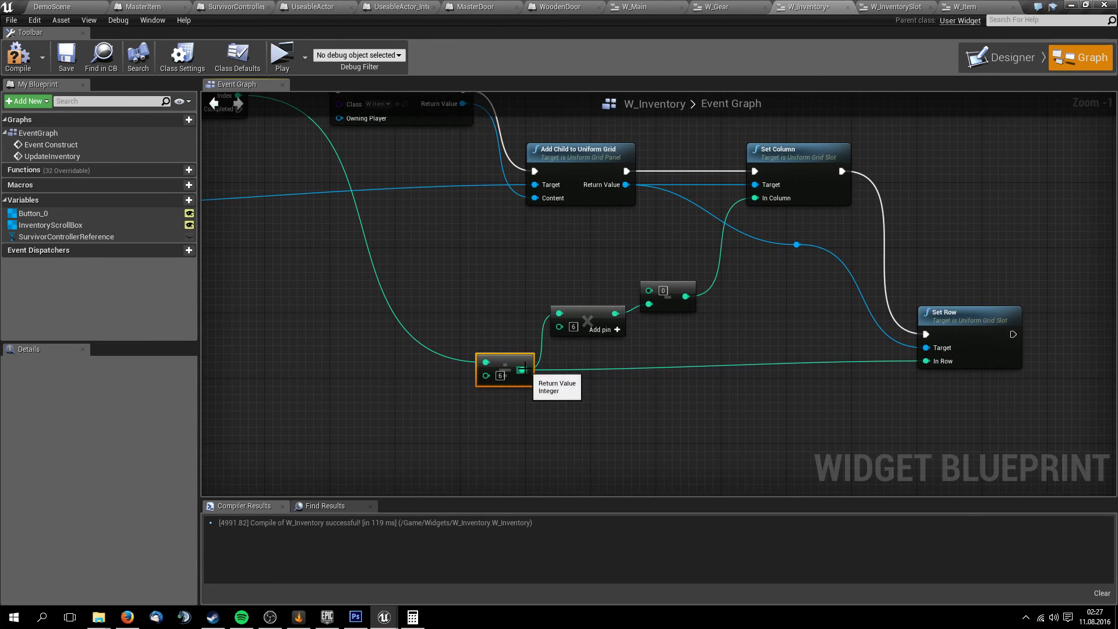
pyautogui.moveTo(523, 369)
pyautogui.mouseDown()
pyautogui.moveTo(927, 361)
pyautogui.moveTo(979, 351)
pyautogui.moveTo(966, 341)
pyautogui.mouseUp()
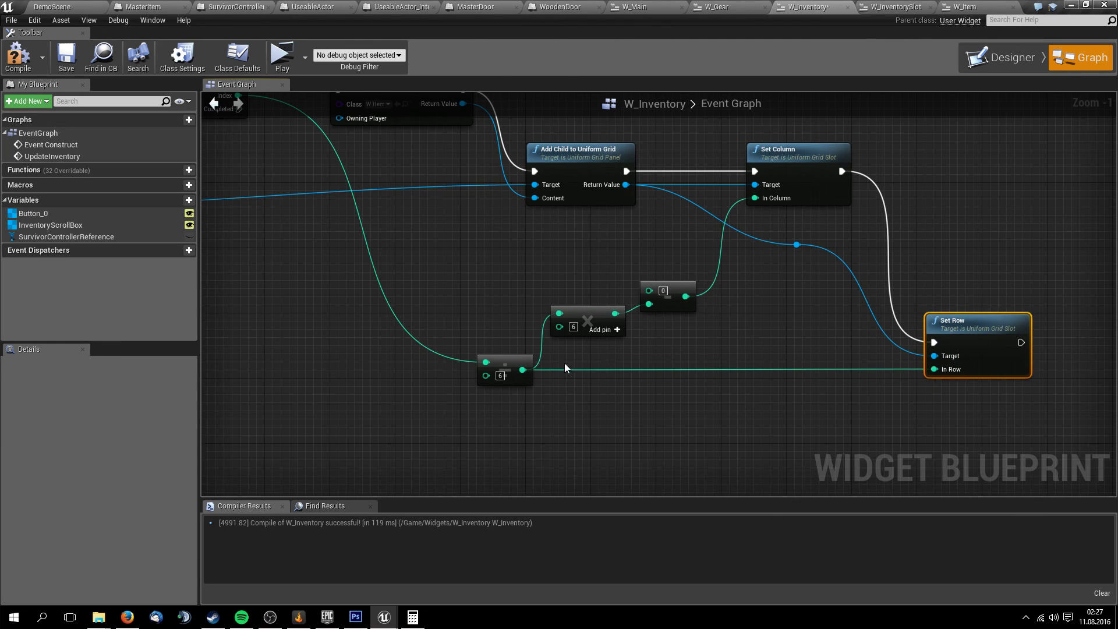
pyautogui.moveTo(535, 310); pyautogui.dragTo(637, 350)
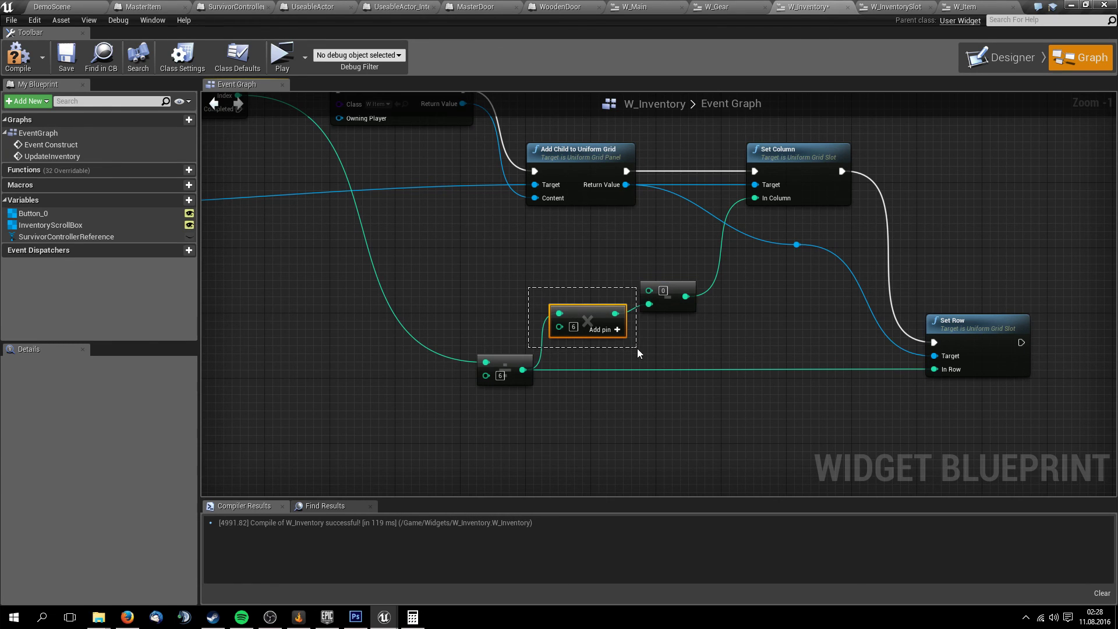
pyautogui.moveTo(634, 351); pyautogui.dragTo(657, 390, button='right')
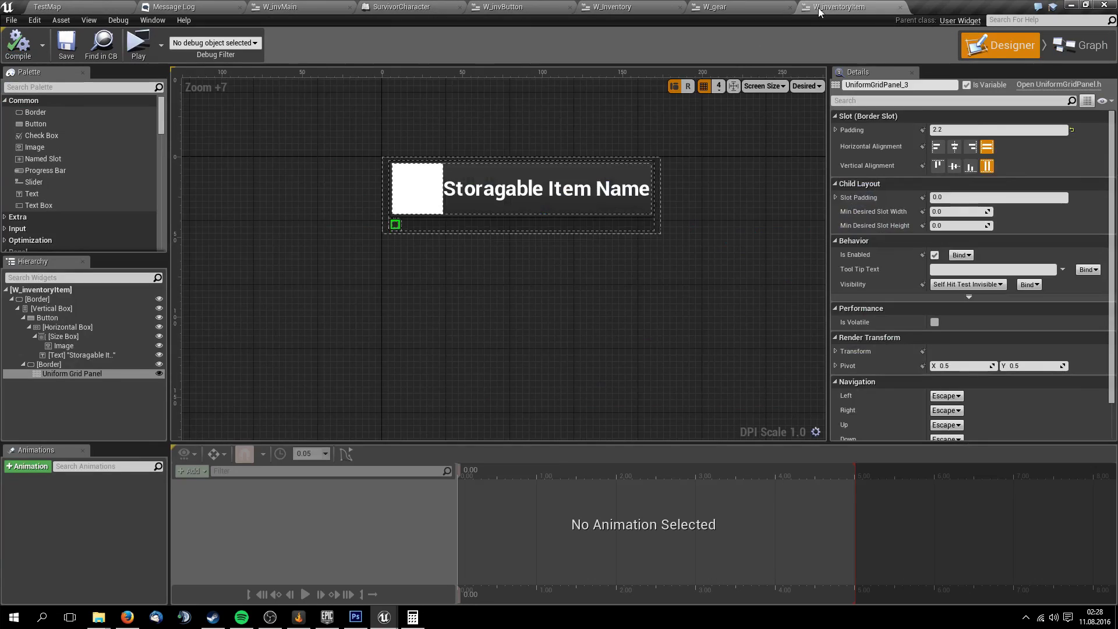
# Open the W_gear event graph for reference and frame its slot-building nodes
pyautogui.click(766, 7)
pyautogui.click(826, 11)
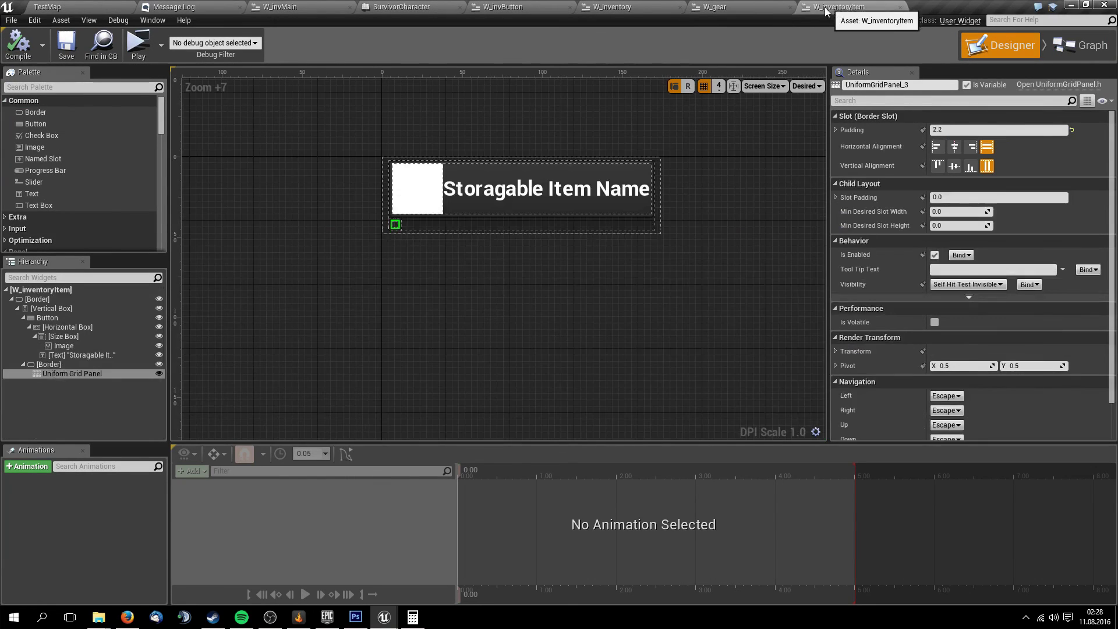
pyautogui.click(715, 7)
pyautogui.click(1080, 57)
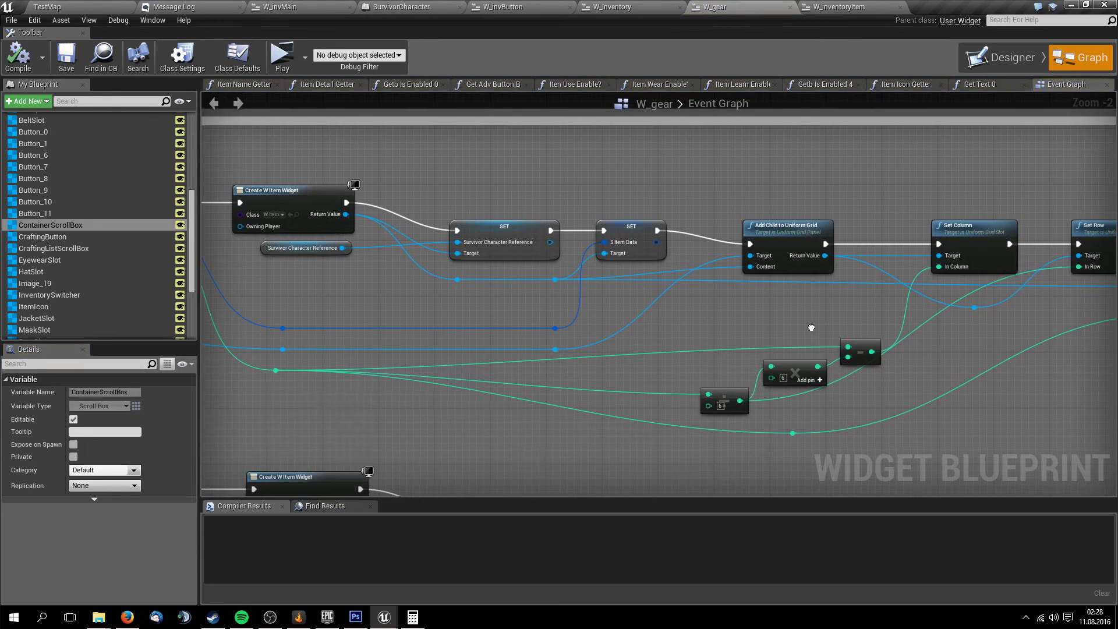
pyautogui.moveTo(811, 327); pyautogui.dragTo(704, 322, button='right')
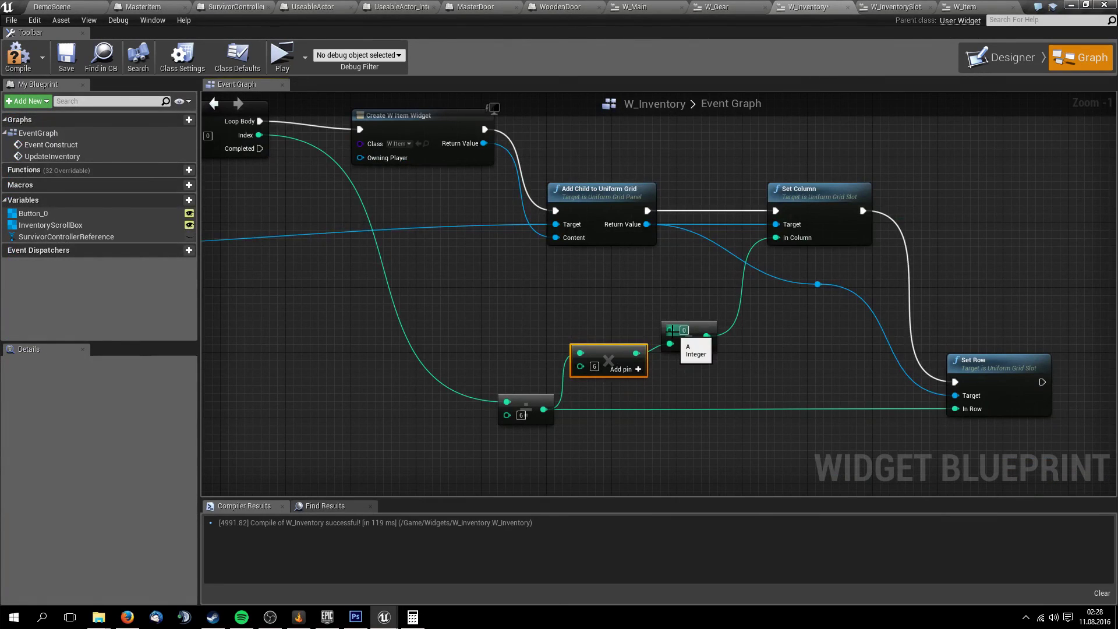
# Add a reroute point on the loop Index wire to feed the subtraction
pyautogui.moveTo(669, 331)
pyautogui.mouseDown()
pyautogui.moveTo(268, 150)
pyautogui.moveTo(259, 134)
pyautogui.moveTo(414, 302)
pyautogui.moveTo(528, 325)
pyautogui.moveTo(669, 330)
pyautogui.mouseUp()
pyautogui.click(397, 303)
pyautogui.doubleClick(395, 301)
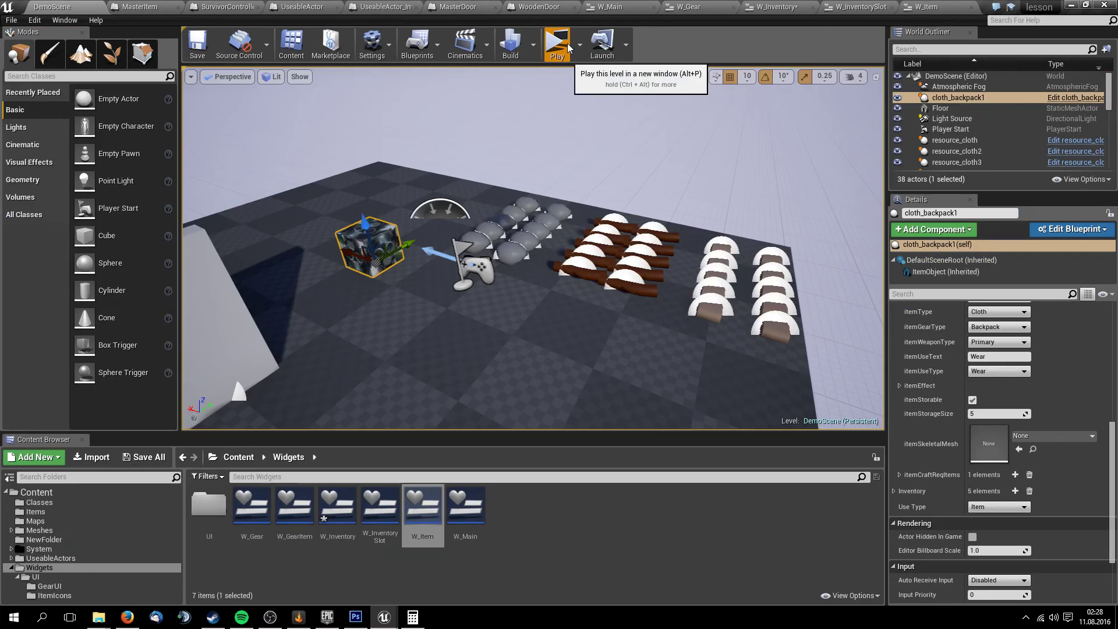
# Play the level and open the inventory to check the current backpack slots
pyautogui.click(557, 43)
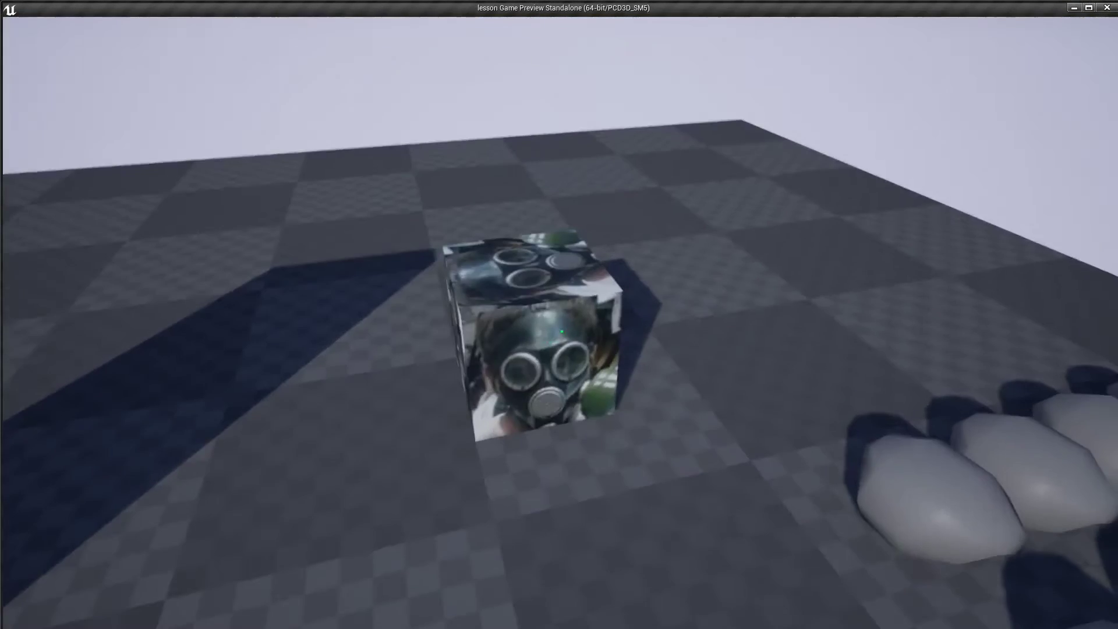
pyautogui.press('i')
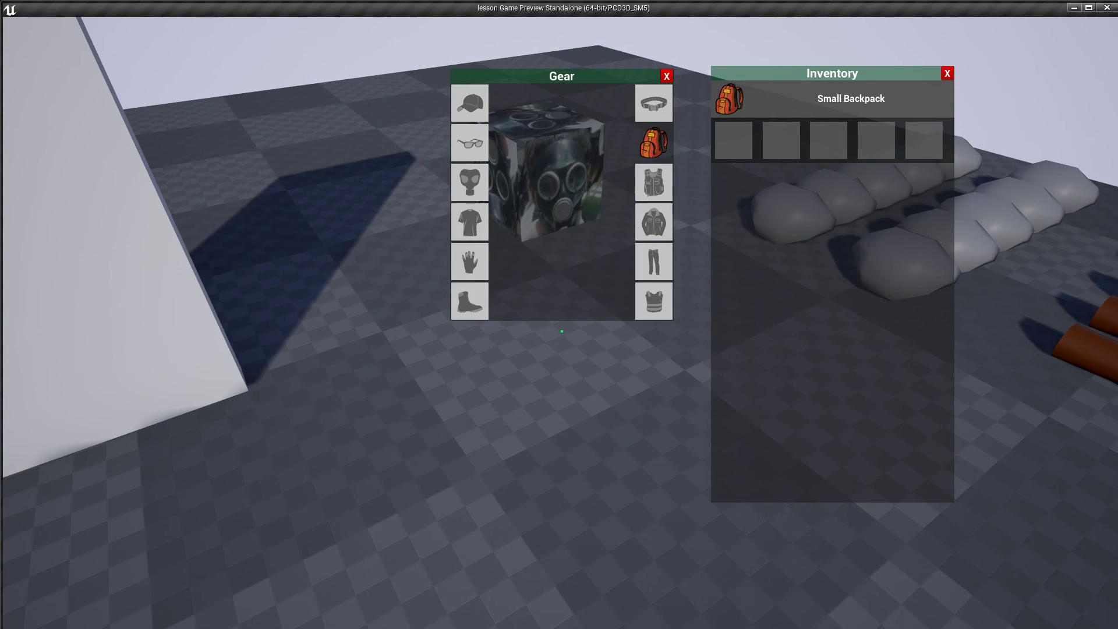
pyautogui.press('Escape')
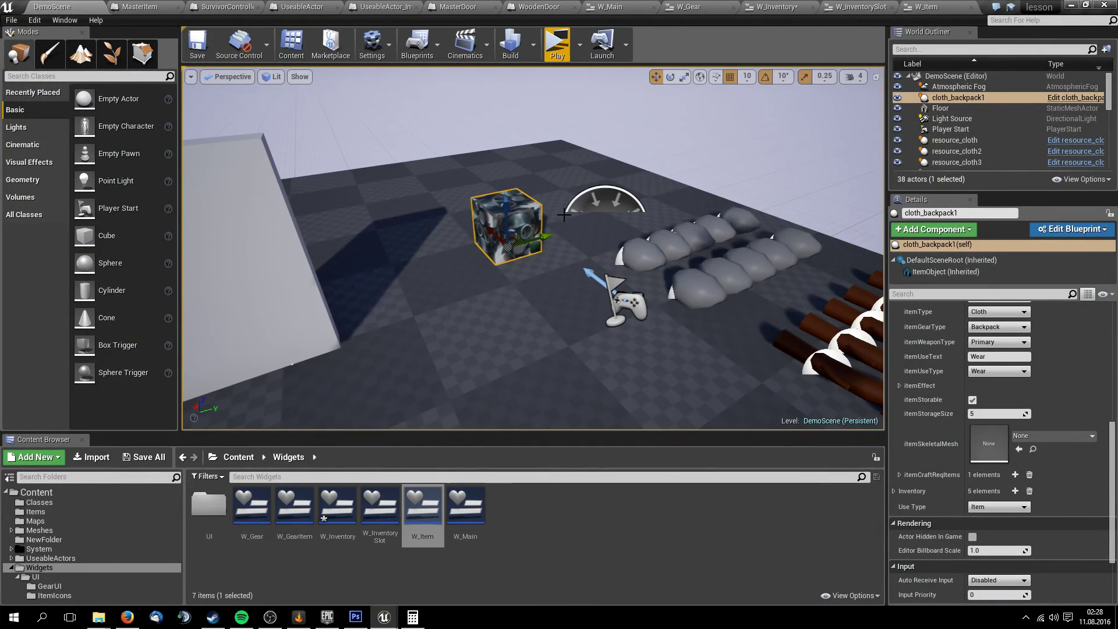
# Set cloth_backpack1's itemStorageSize to 6 and apply it to the inventory
pyautogui.click(993, 414)
pyautogui.write('6')
pyautogui.press('Return')
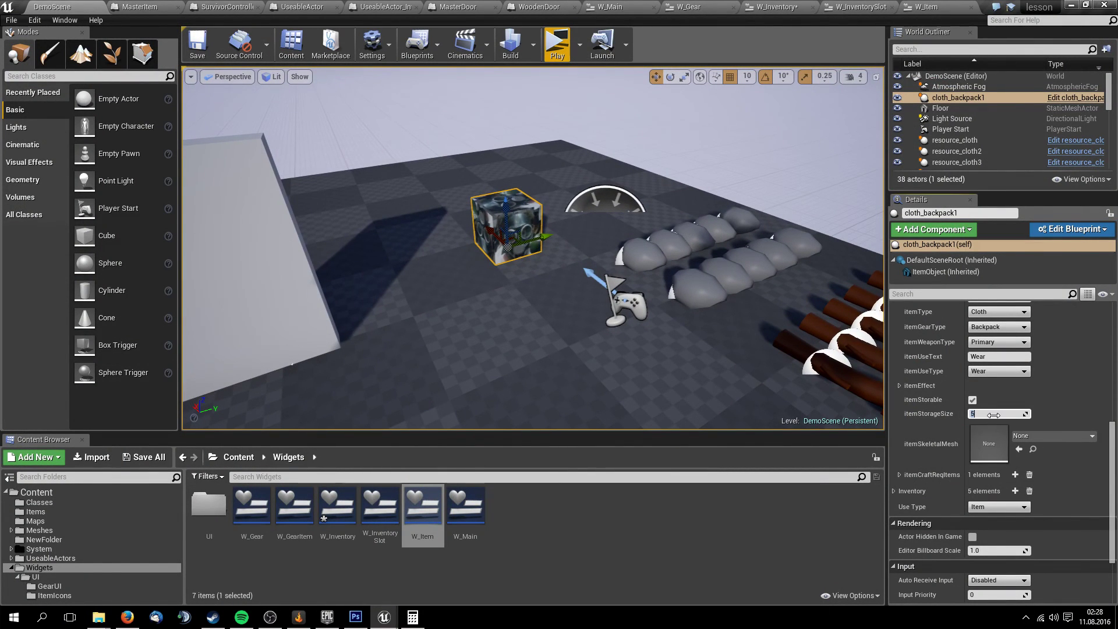
pyautogui.click(1015, 491)
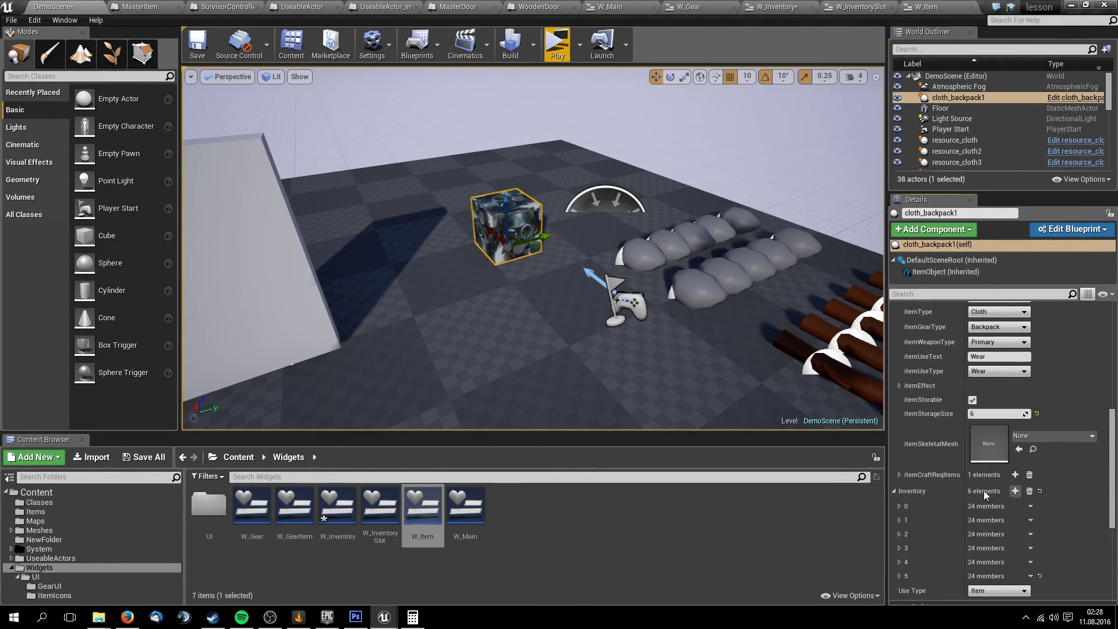
# Play again and open the inventory to confirm six slots appear
pyautogui.click(556, 44)
pyautogui.press('i')
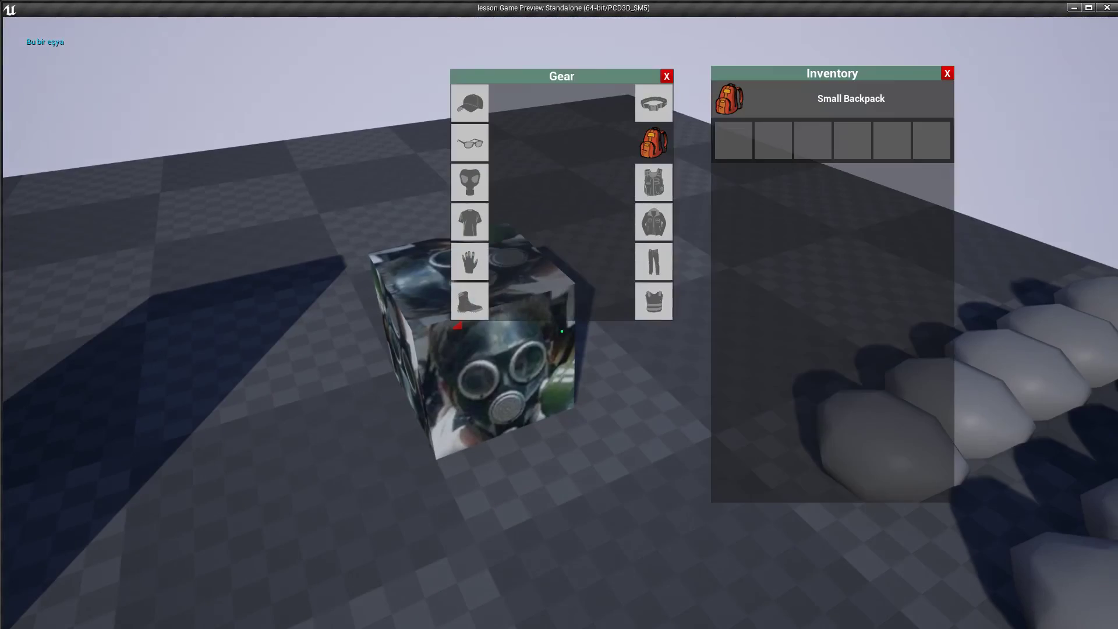
pyautogui.press('w')
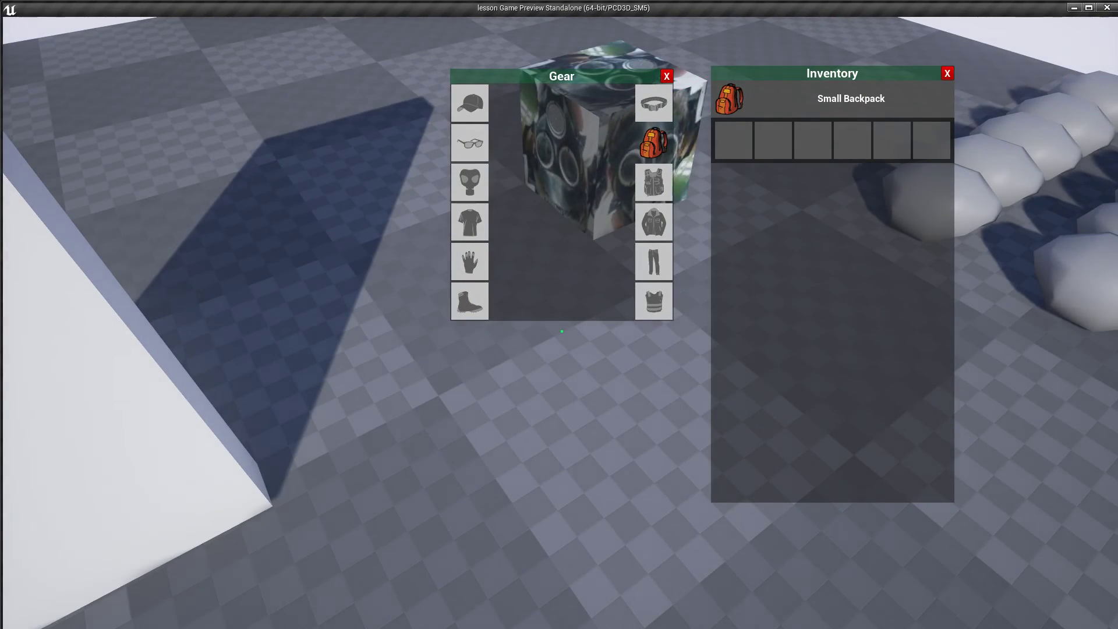
pyautogui.press('Escape')
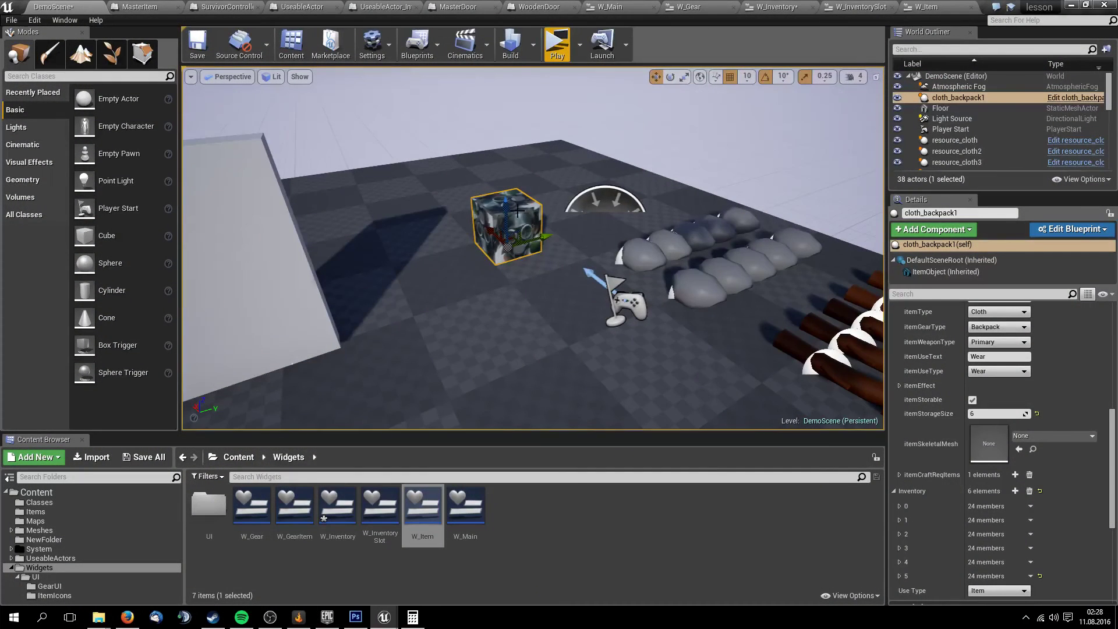
# Raise the backpack storage size to 8 and play to view the inventory
pyautogui.click(997, 412)
pyautogui.write('8')
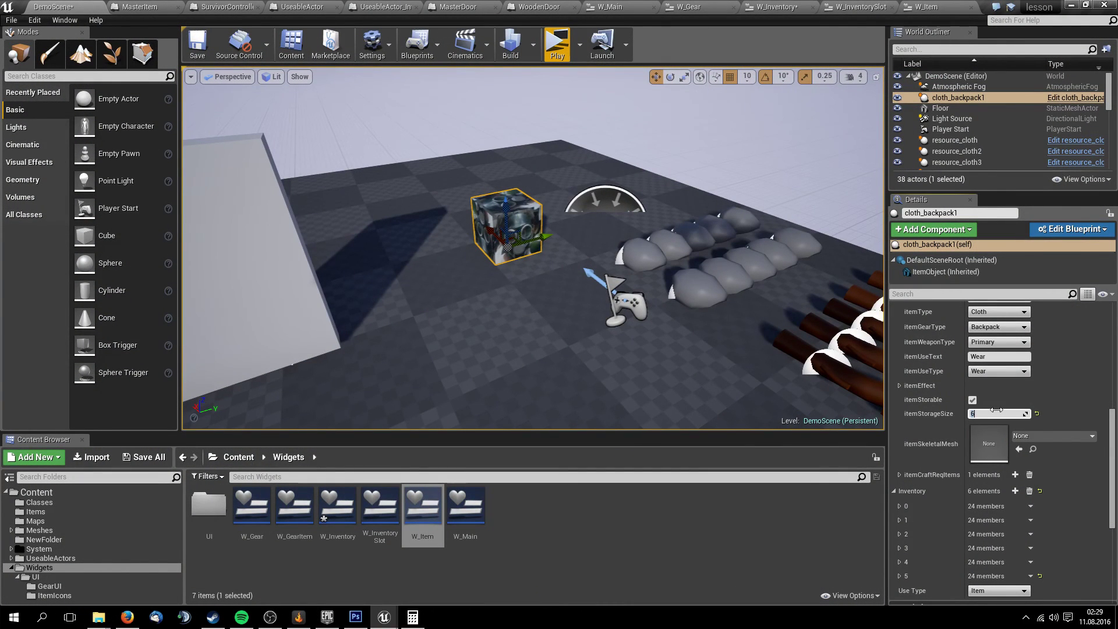
pyautogui.click(1015, 491)
pyautogui.click(1015, 490)
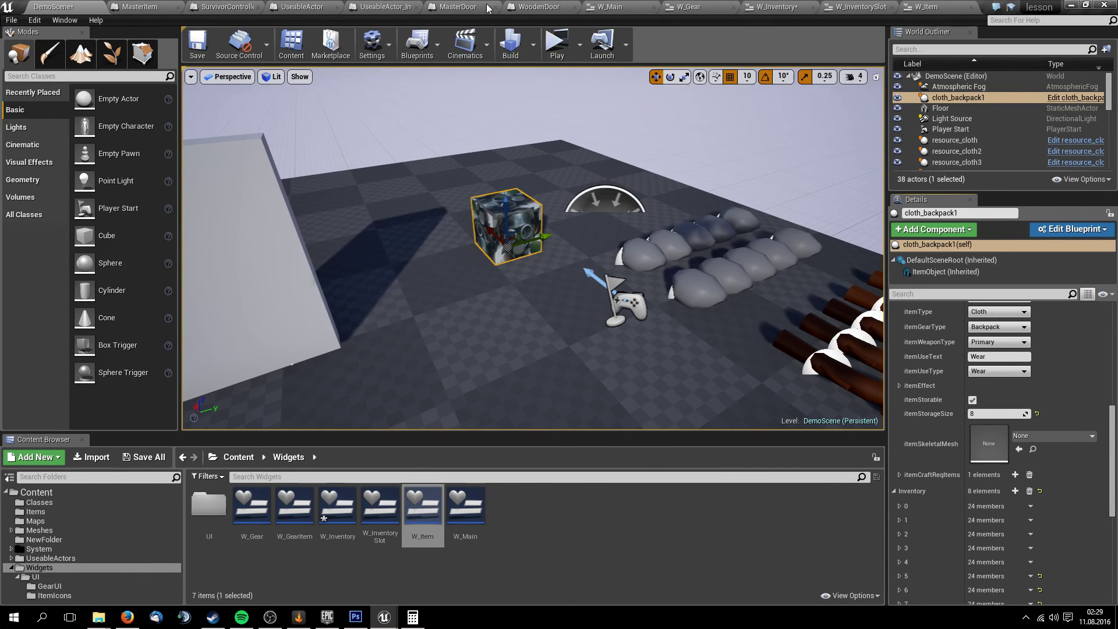
pyautogui.click(558, 46)
pyautogui.press('i')
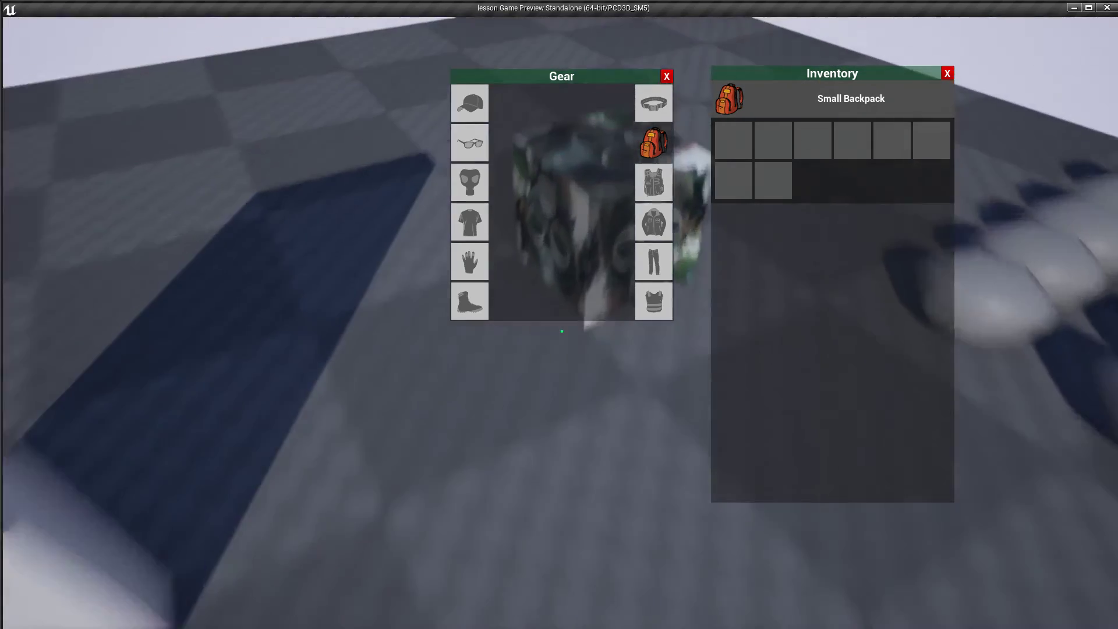
pyautogui.press('Escape')
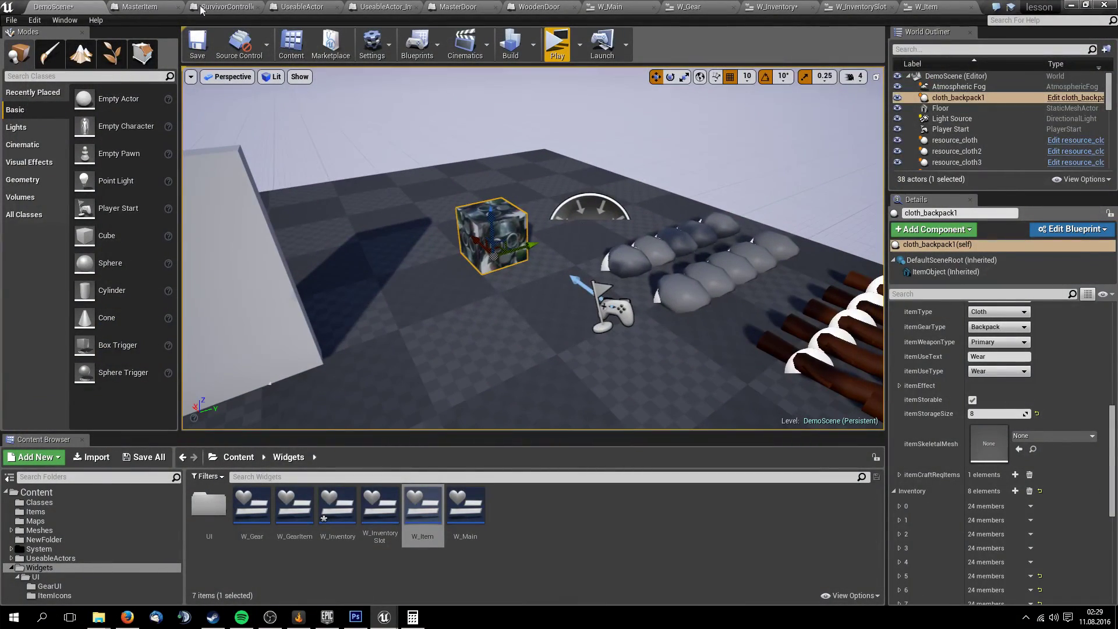
# Look over the W_Item, W_InventorySlot and W_Inventory widget tabs, then return to the level
pyautogui.moveTo(584, 230); pyautogui.dragTo(581, 233, button='right')
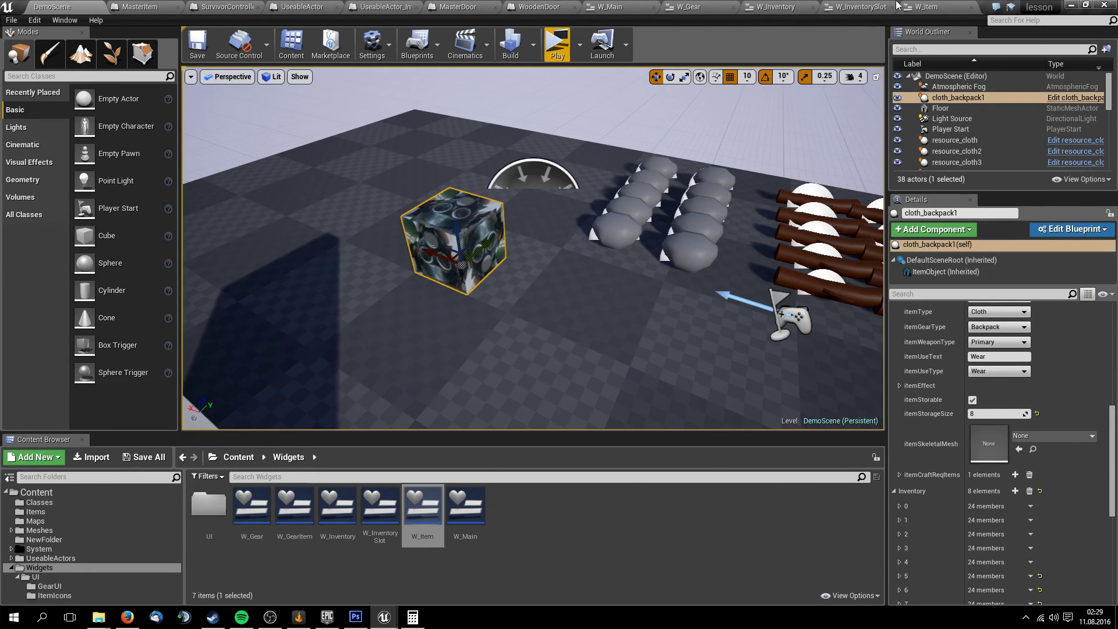
pyautogui.click(915, 6)
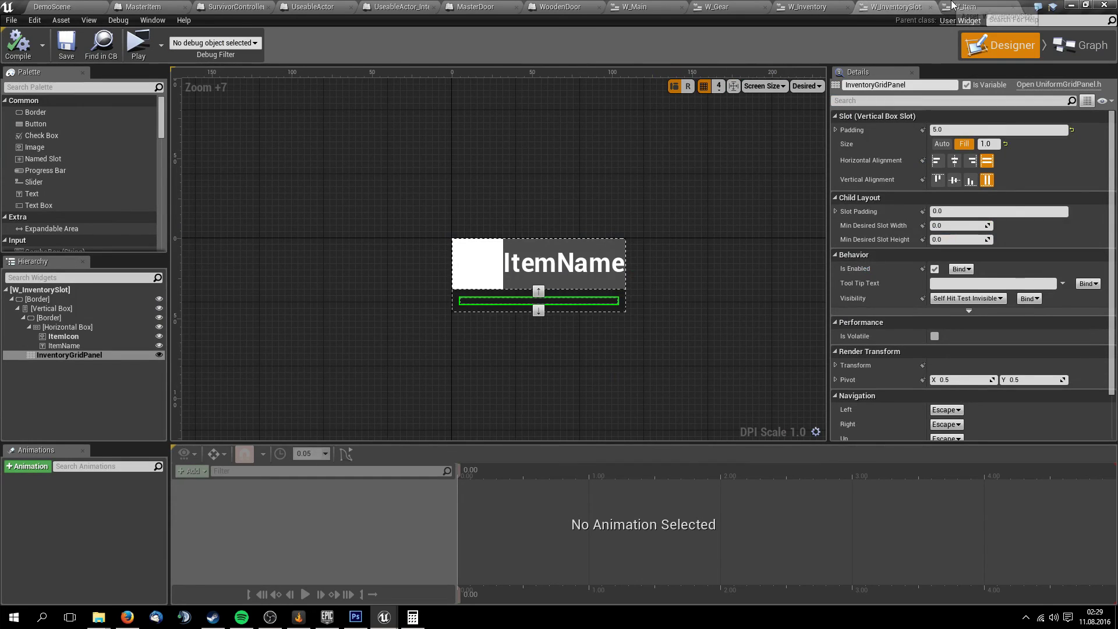
pyautogui.click(882, 6)
pyautogui.click(809, 7)
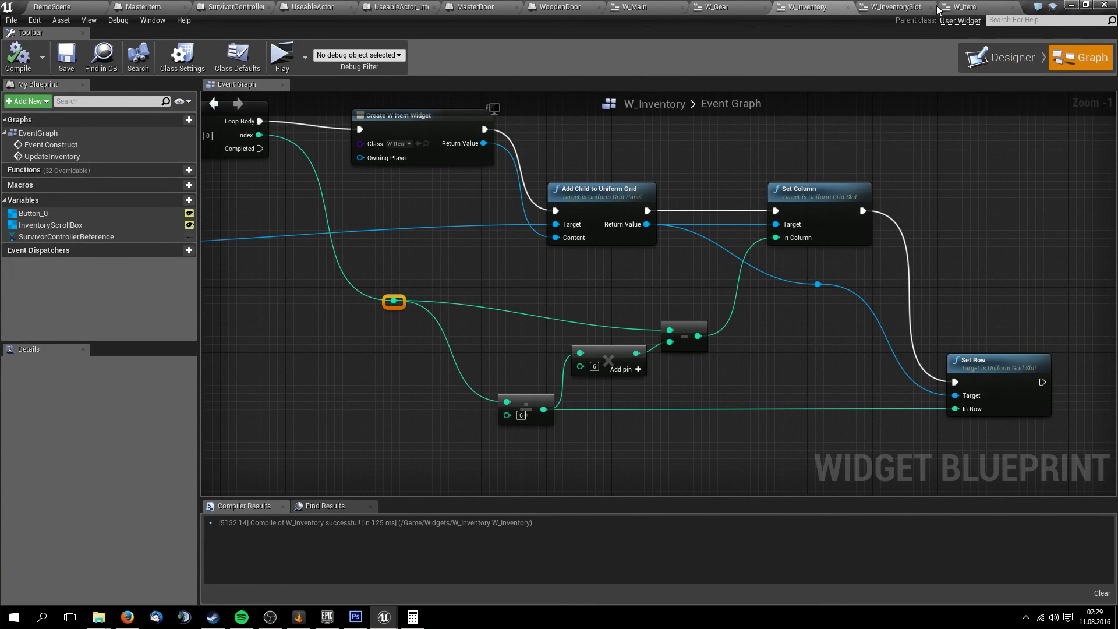
pyautogui.click(966, 7)
pyautogui.click(783, 6)
pyautogui.click(85, 5)
# Play, open the Gear and Inventory panels, and start a screen capture over them
pyautogui.click(553, 41)
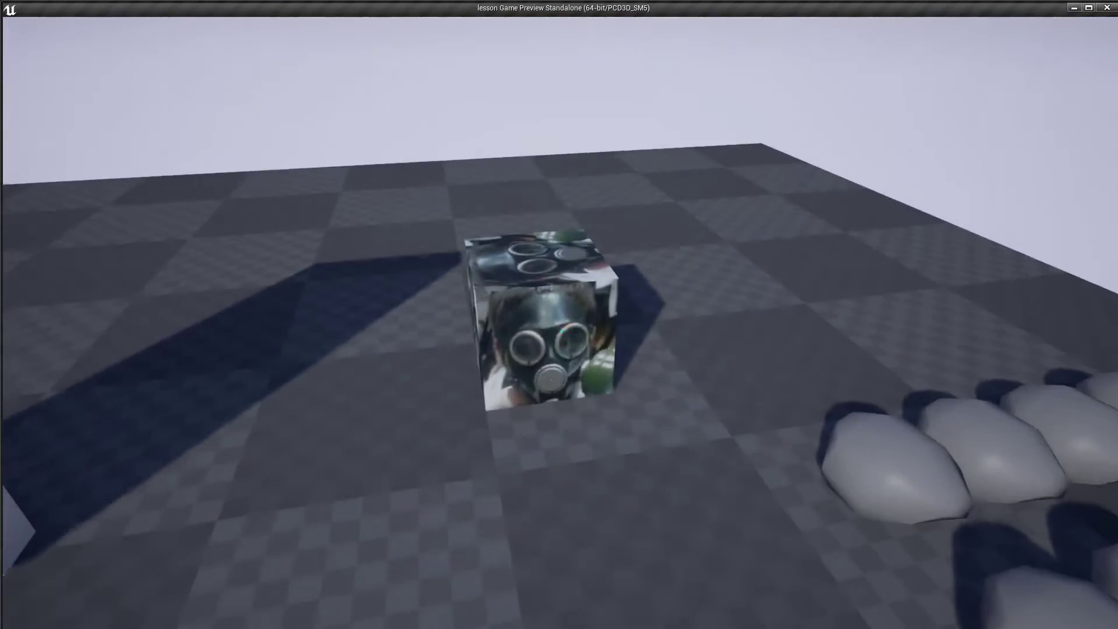
pyautogui.press('i')
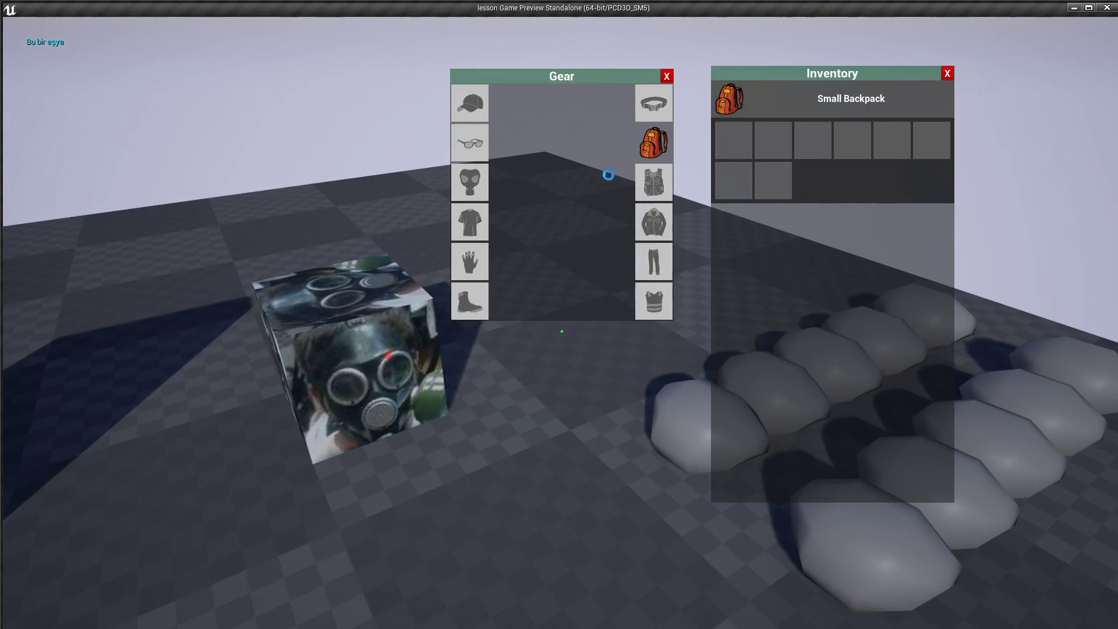
pyautogui.press('Print')
pyautogui.moveTo(416, 37); pyautogui.dragTo(598, 146)
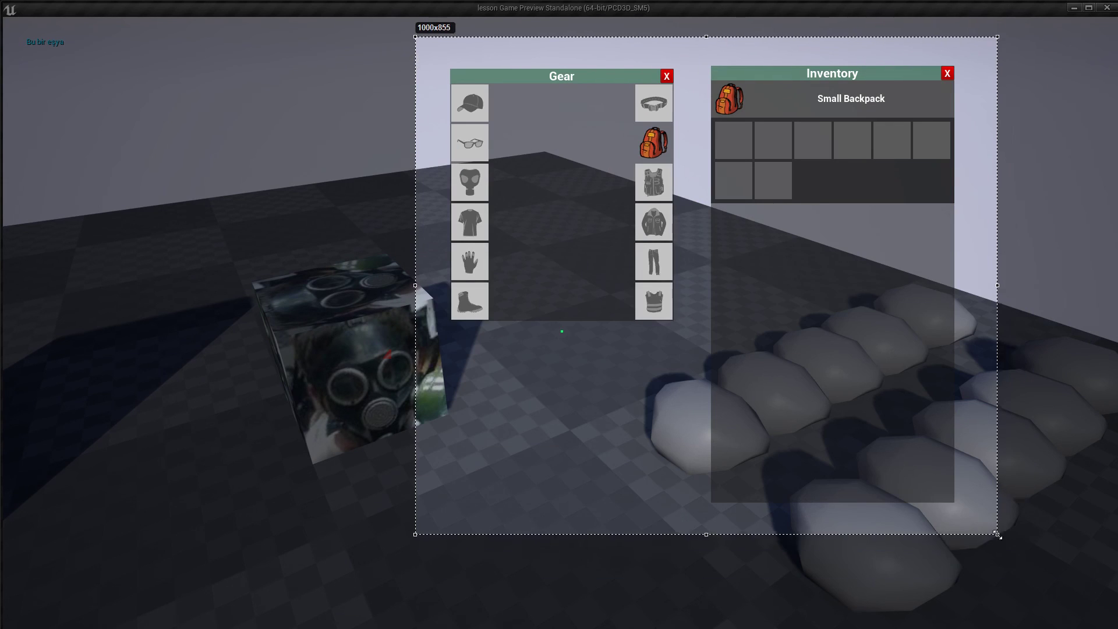
# Capture both panels and circle the Gear panel, equipped backpack, first slot and Gear title
pyautogui.moveTo(801, 247); pyautogui.dragTo(1024, 563)
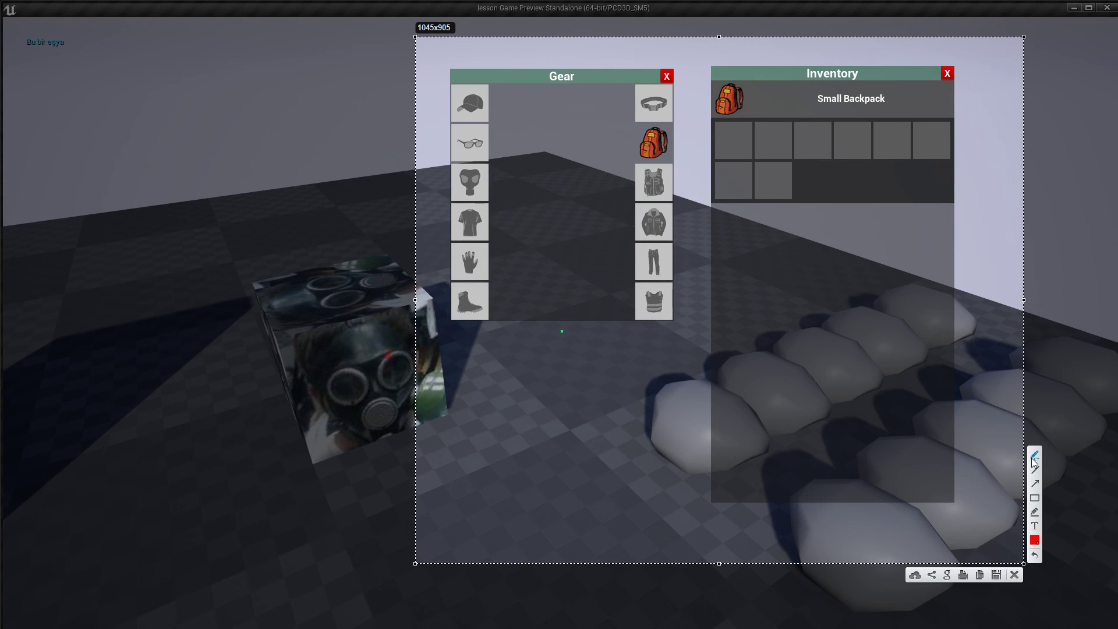
pyautogui.moveTo(441, 57); pyautogui.dragTo(673, 323)
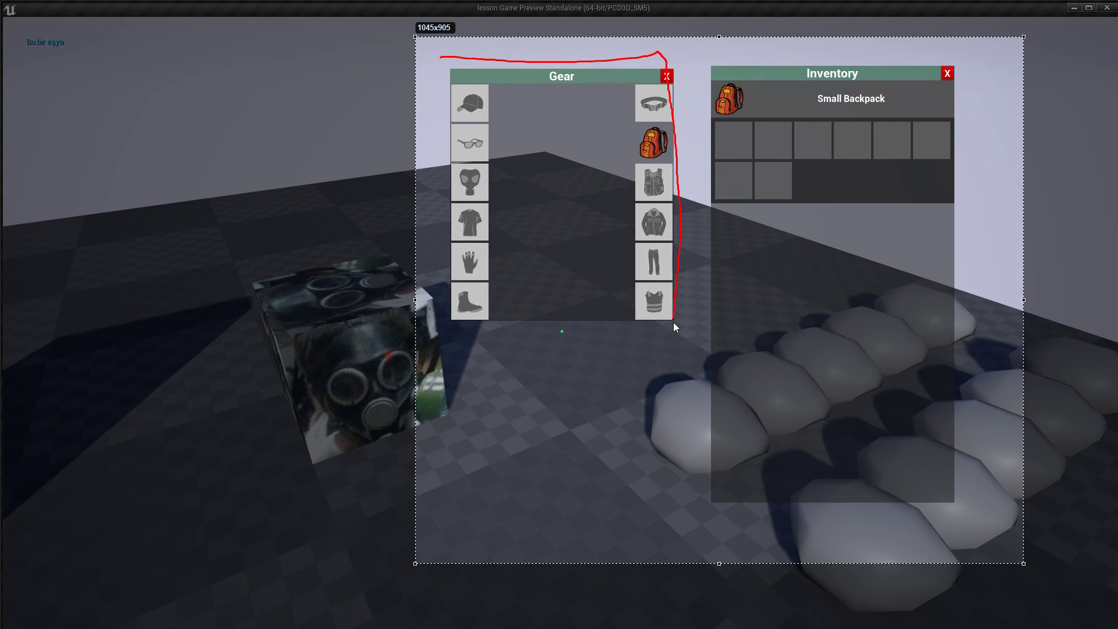
pyautogui.moveTo(450, 52); pyautogui.dragTo(452, 43)
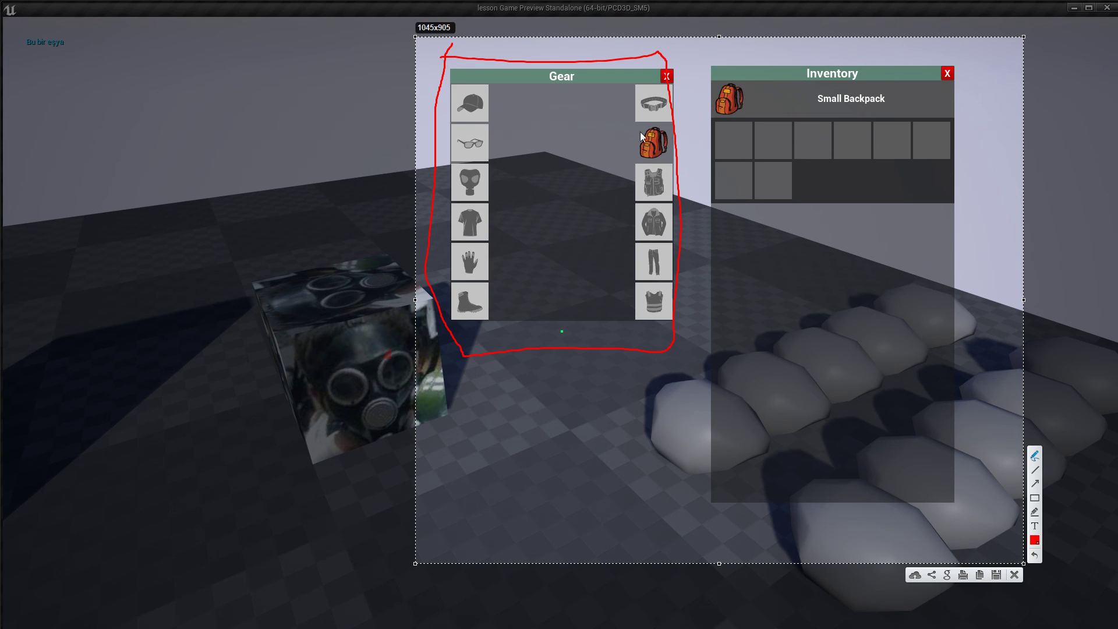
pyautogui.moveTo(643, 126); pyautogui.dragTo(615, 129)
pyautogui.moveTo(711, 126); pyautogui.dragTo(715, 146)
pyautogui.moveTo(530, 61); pyautogui.dragTo(580, 76)
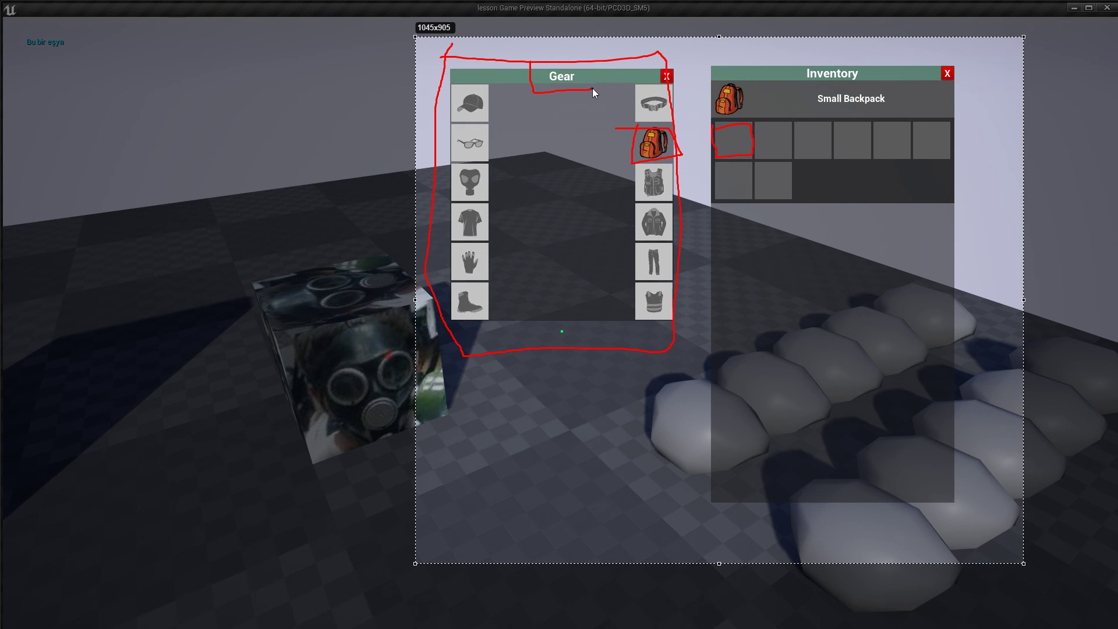
# Circle the Inventory title, belt slot, Small Backpack row and inventory slots one to five
pyautogui.moveTo(805, 58); pyautogui.dragTo(797, 94)
pyautogui.moveTo(874, 69); pyautogui.dragTo(802, 60)
pyautogui.moveTo(667, 113); pyautogui.dragTo(642, 100)
pyautogui.moveTo(722, 220); pyautogui.dragTo(876, 212)
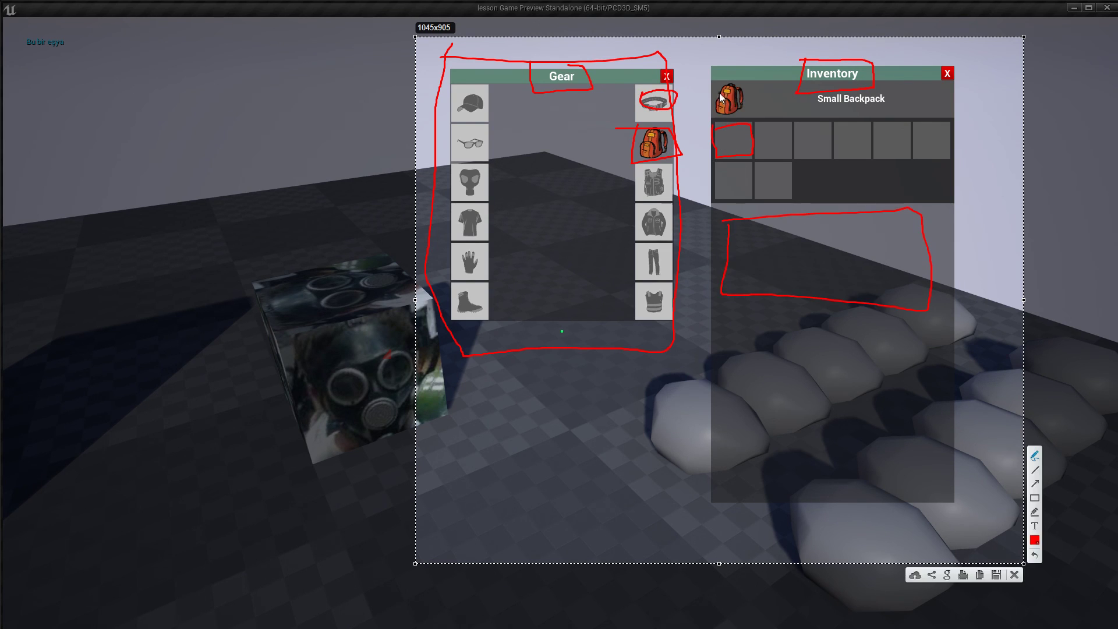
pyautogui.moveTo(742, 92); pyautogui.dragTo(911, 87)
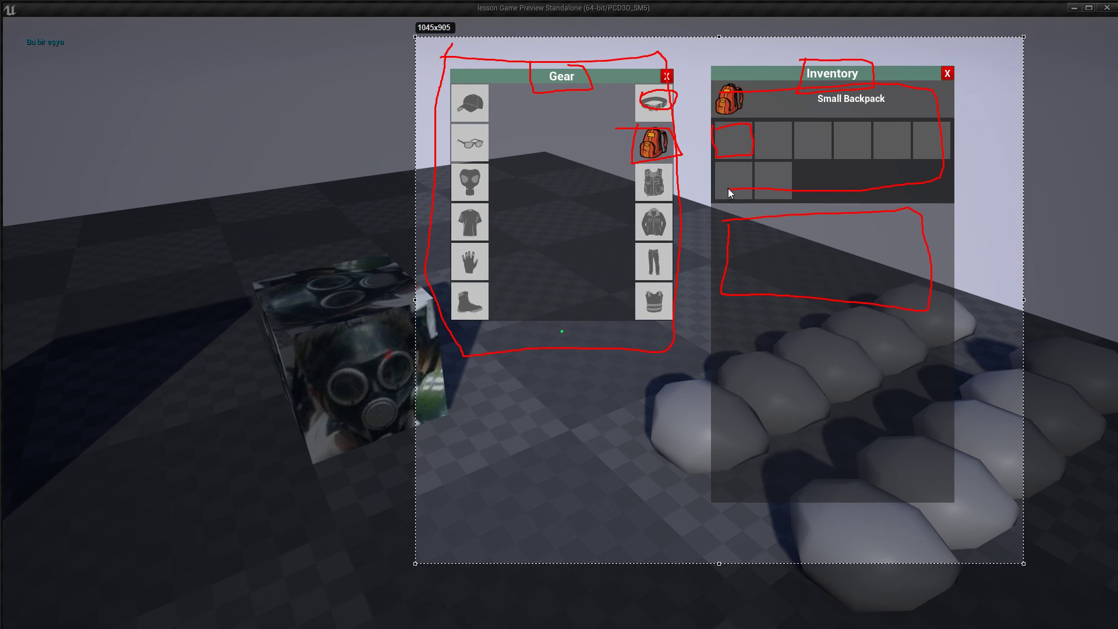
pyautogui.click(734, 138)
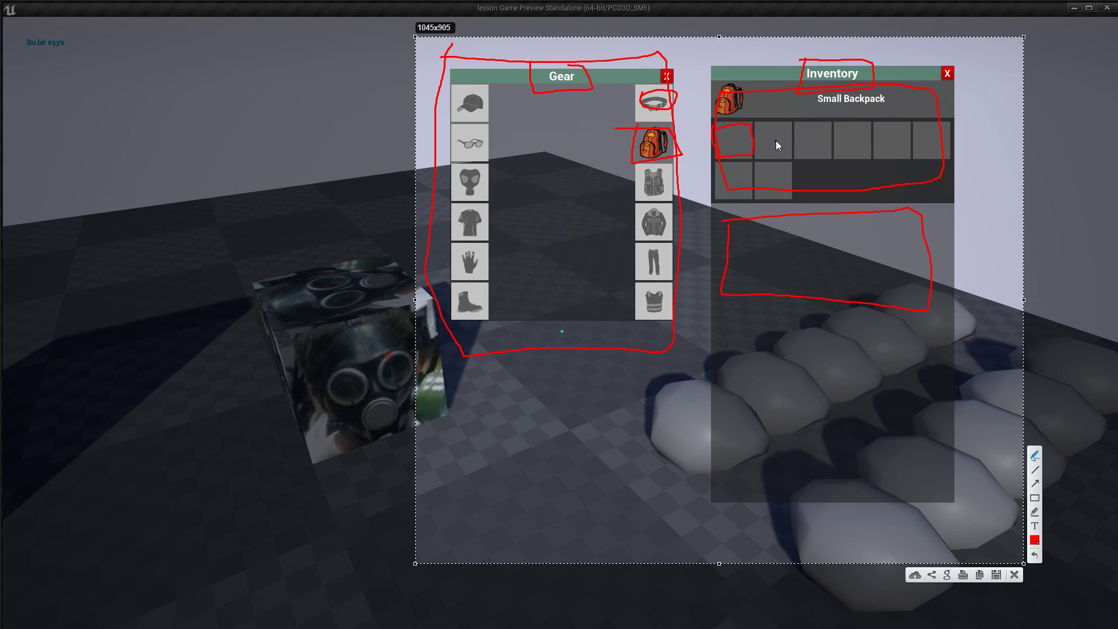
pyautogui.moveTo(773, 141); pyautogui.dragTo(766, 134)
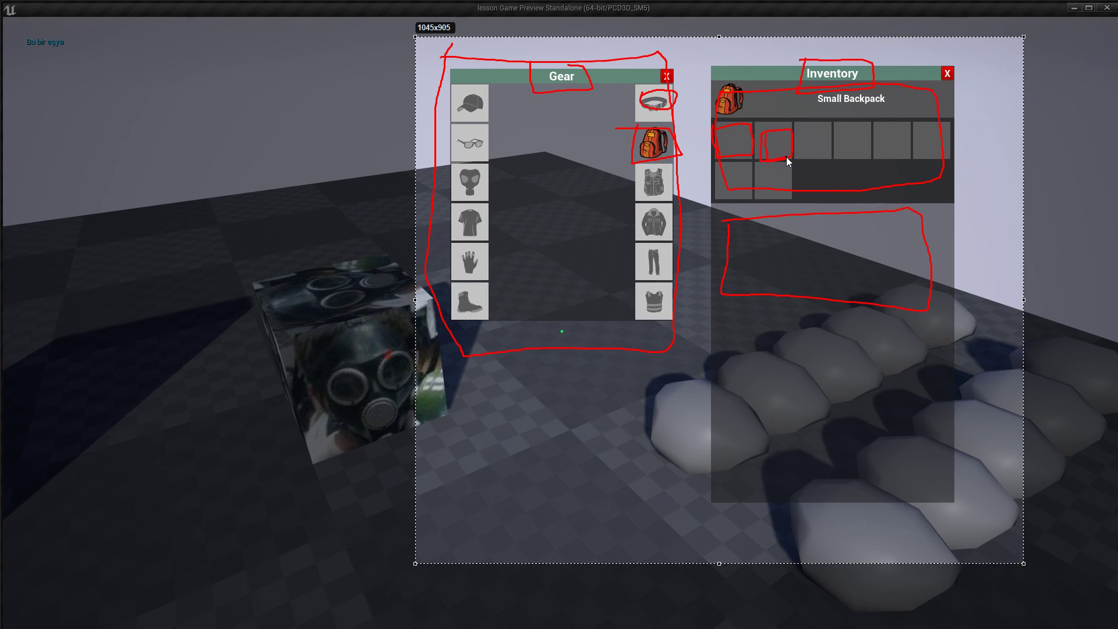
pyautogui.moveTo(765, 156); pyautogui.dragTo(762, 164)
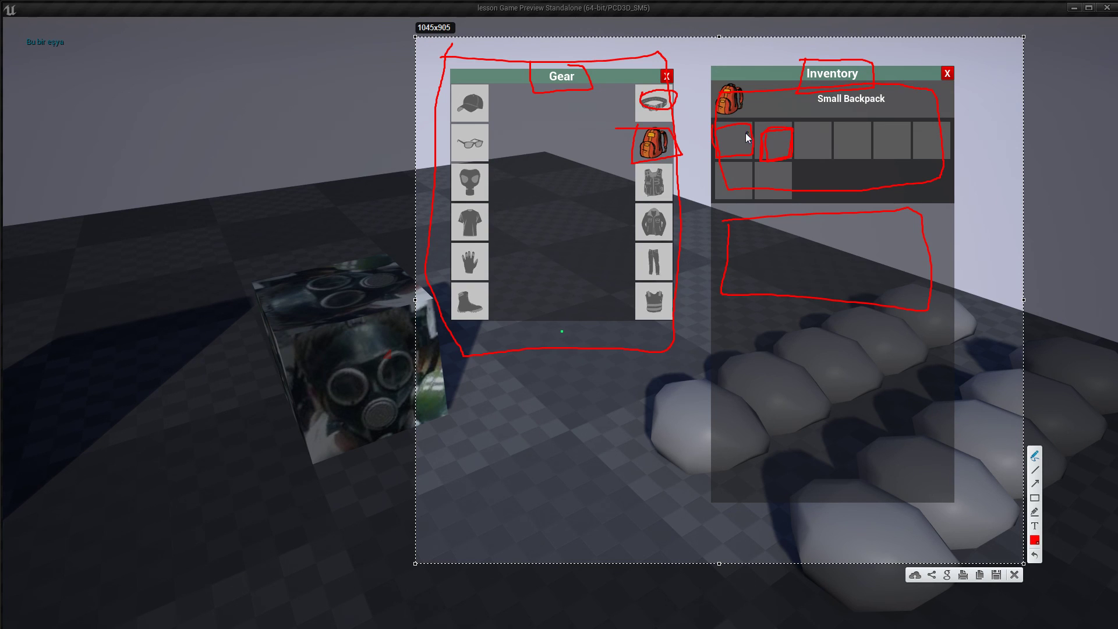
pyautogui.moveTo(818, 136)
pyautogui.mouseDown()
pyautogui.moveTo(817, 148)
pyautogui.moveTo(882, 146)
pyautogui.mouseUp()
# Mark the second-row slots and outline the whole Inventory panel in red
pyautogui.moveTo(732, 173); pyautogui.dragTo(733, 185)
pyautogui.click(768, 177)
pyautogui.moveTo(705, 60); pyautogui.dragTo(971, 337)
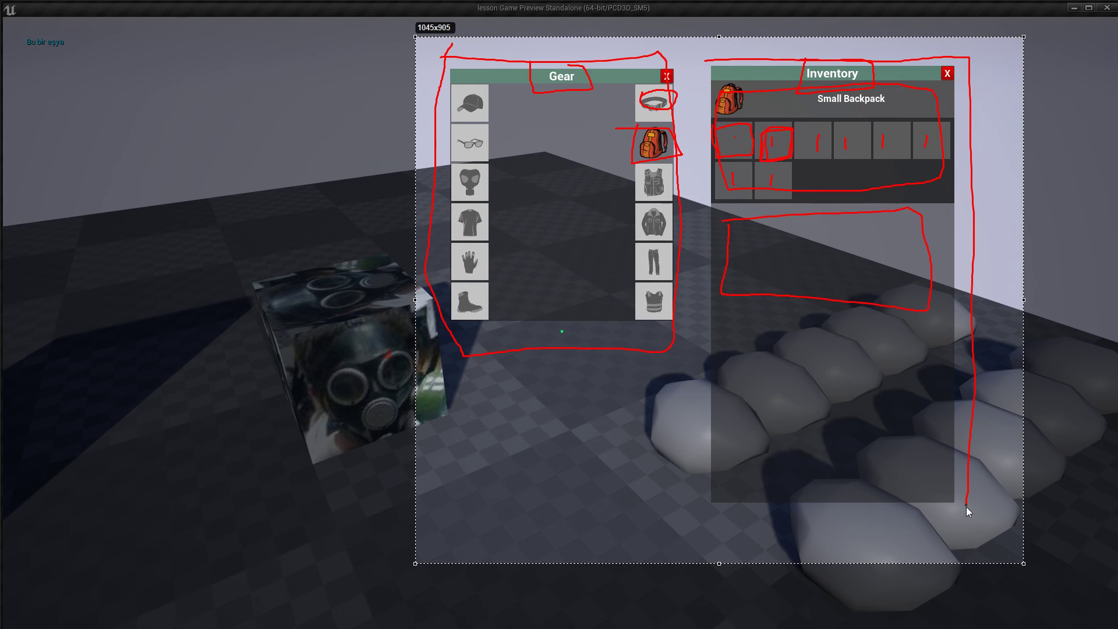
pyautogui.moveTo(692, 530); pyautogui.dragTo(701, 61)
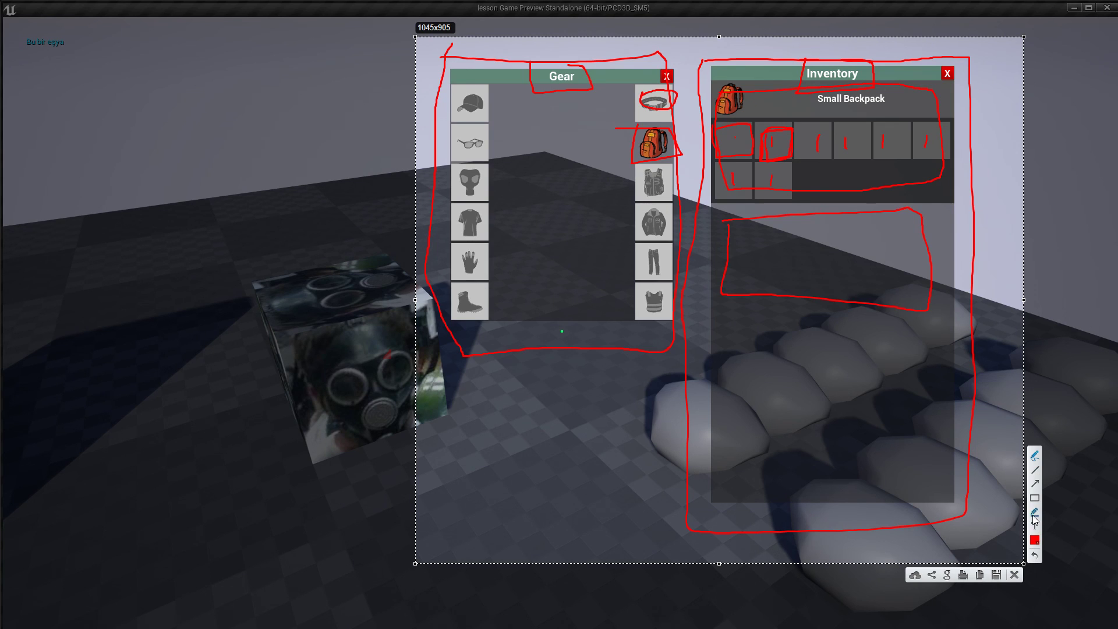
# Undo the Inventory outline and slot marks with Ctrl+Z three times
pyautogui.hotkey('ctrl', 'z')
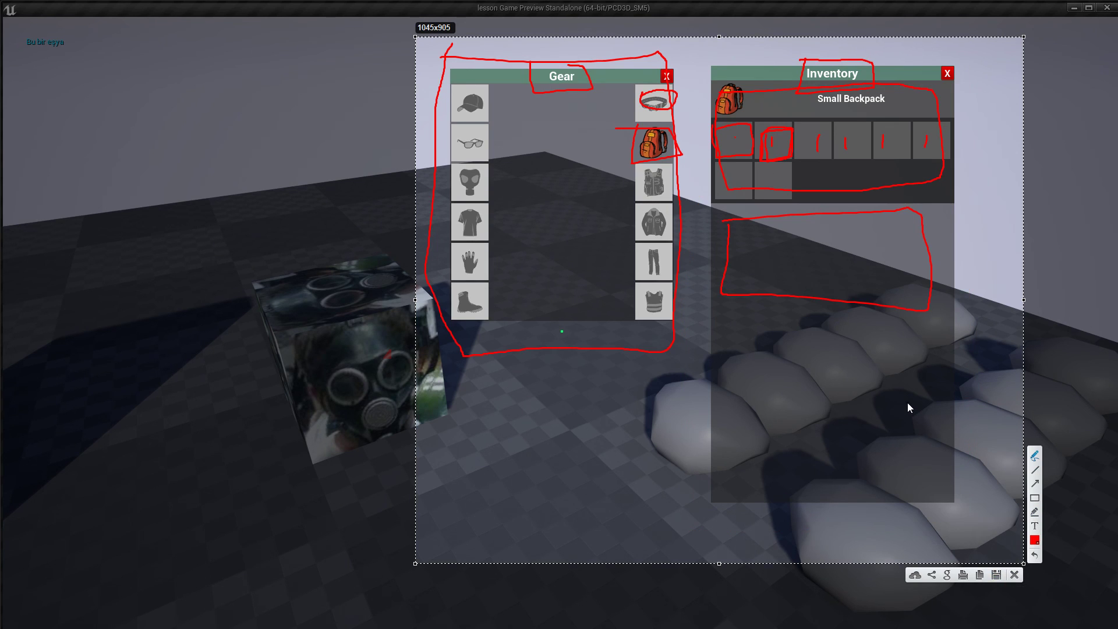
pyautogui.hotkey('ctrl', 'z')
pyautogui.hotkey('ctrl', 'z')
pyautogui.hotkey('ctrl', 'z')
pyautogui.hotkey('ctrl', 'z')
pyautogui.hotkey('ctrl', 'z')
pyautogui.hotkey('ctrl', 'z')
pyautogui.hotkey('ctrl', 'z')
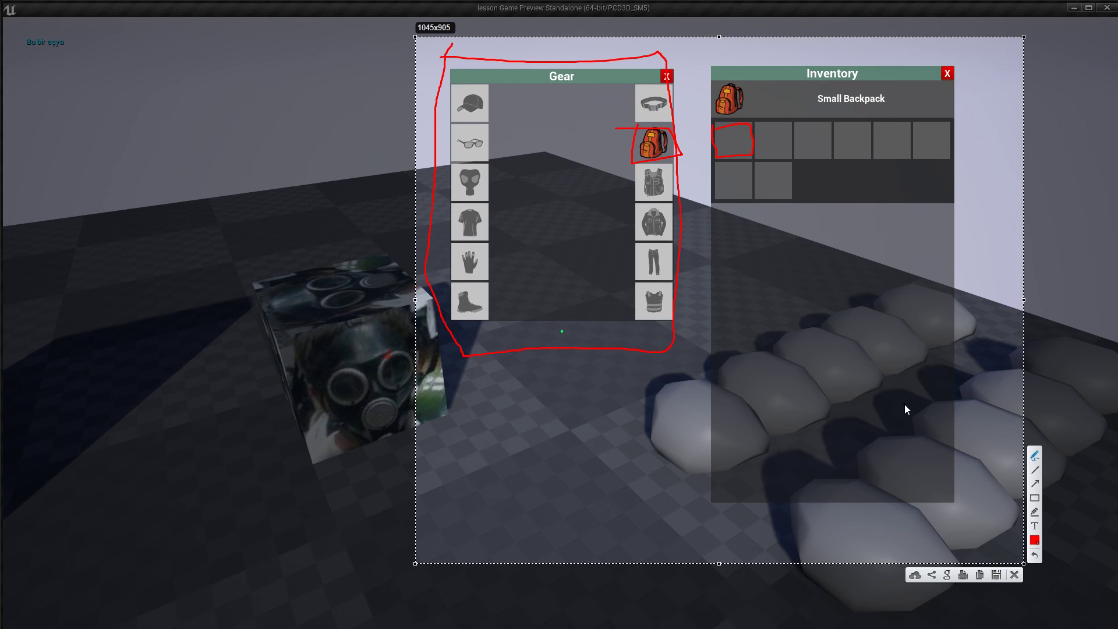
pyautogui.hotkey('ctrl', 'z')
pyautogui.hotkey('ctrl', 'z')
pyautogui.hotkey('ctrl', 'z')
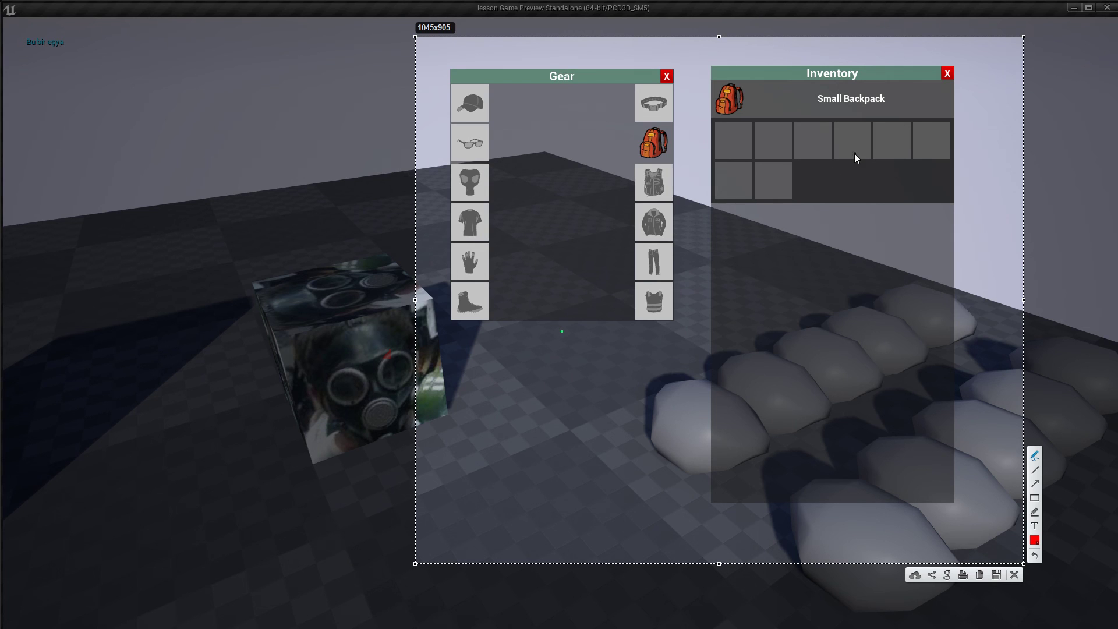
# Close the screen capture overlay and stop the game preview
pyautogui.hotkey('alt', 'Tab')
pyautogui.click(1015, 575)
pyautogui.hotkey('alt', 'Tab')
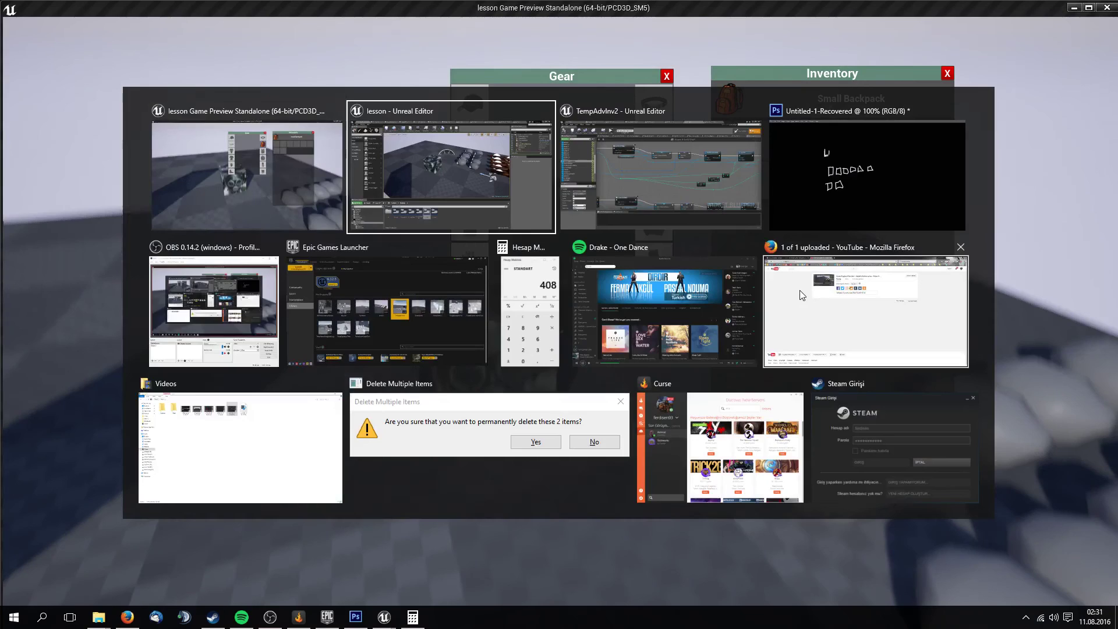
pyautogui.hotkey('alt', 'Tab')
pyautogui.press('Escape')
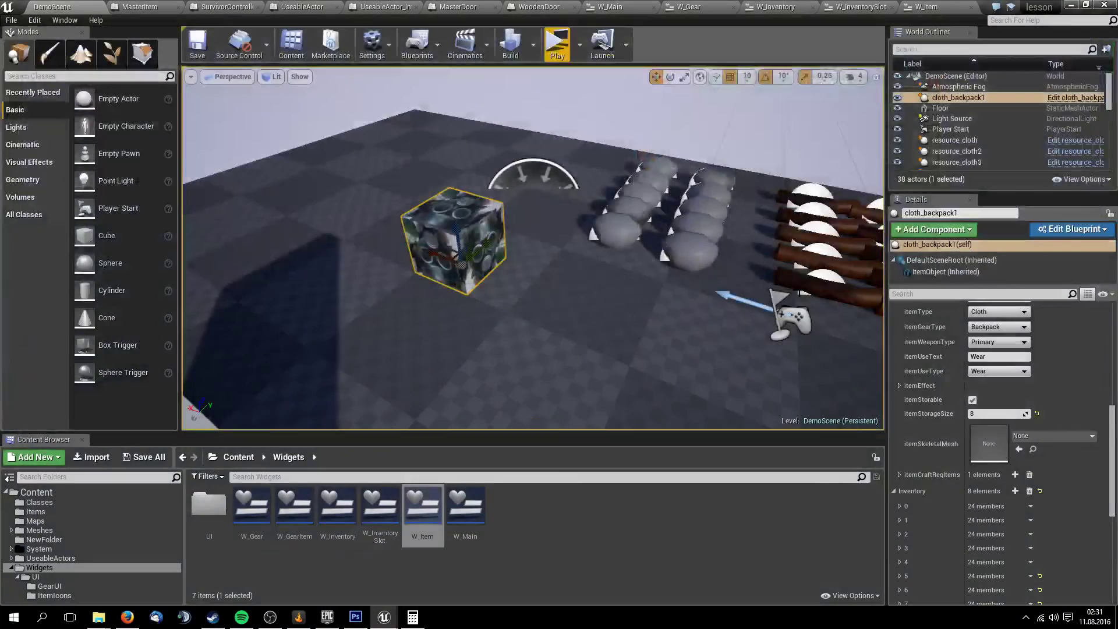
# Show the Create W Inventory Slot Widget nodes in W_Inventory's Event Graph
pyautogui.click(689, 6)
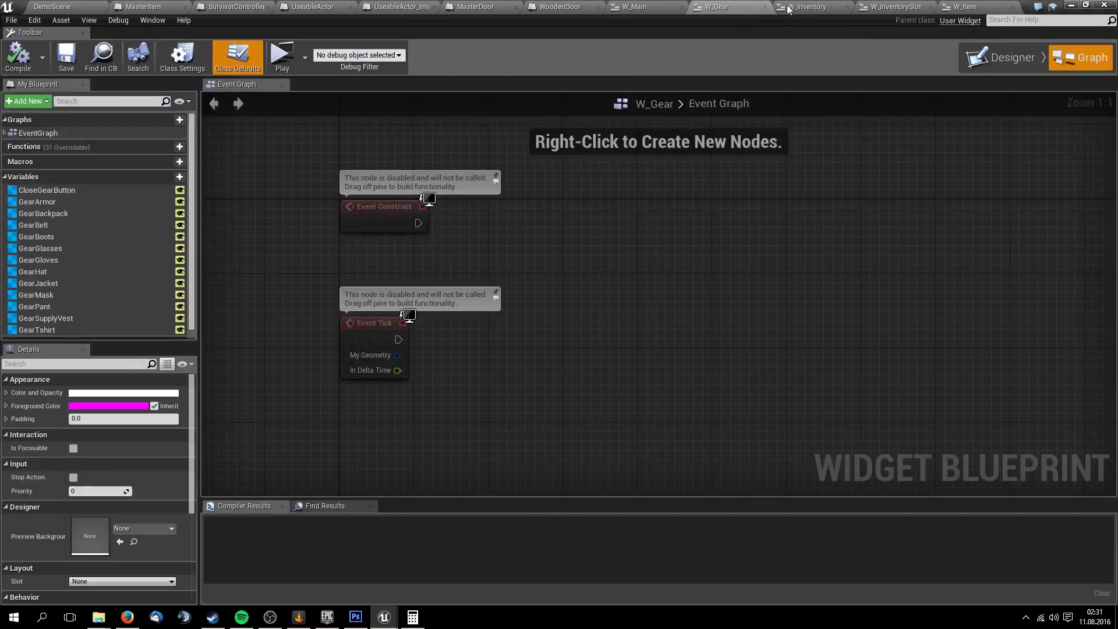
pyautogui.click(776, 6)
pyautogui.moveTo(1044, 325); pyautogui.dragTo(904, 5, button='right')
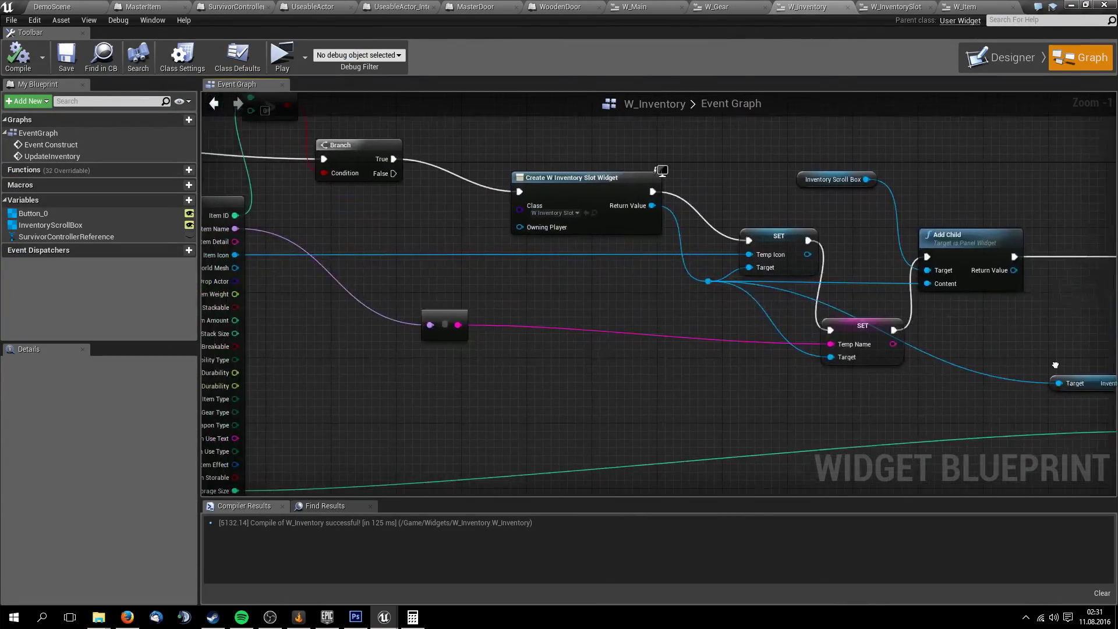
pyautogui.click(904, 6)
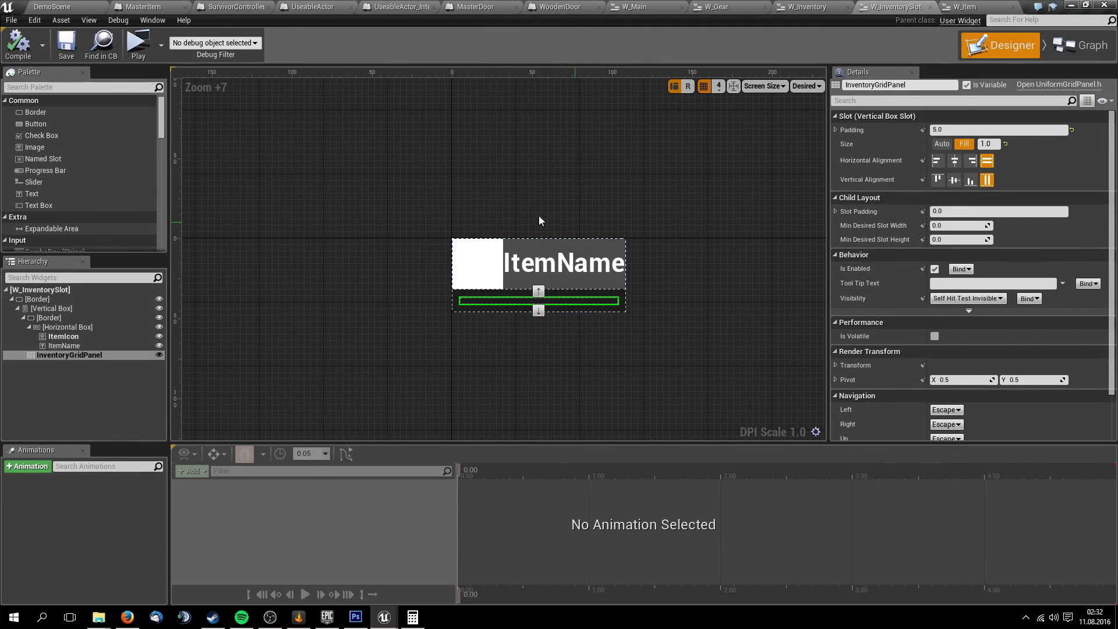
pyautogui.click(812, 6)
pyautogui.moveTo(627, 264)
pyautogui.mouseDown(button='right')
pyautogui.moveTo(762, 270)
pyautogui.moveTo(576, 285)
pyautogui.mouseUp(button='right')
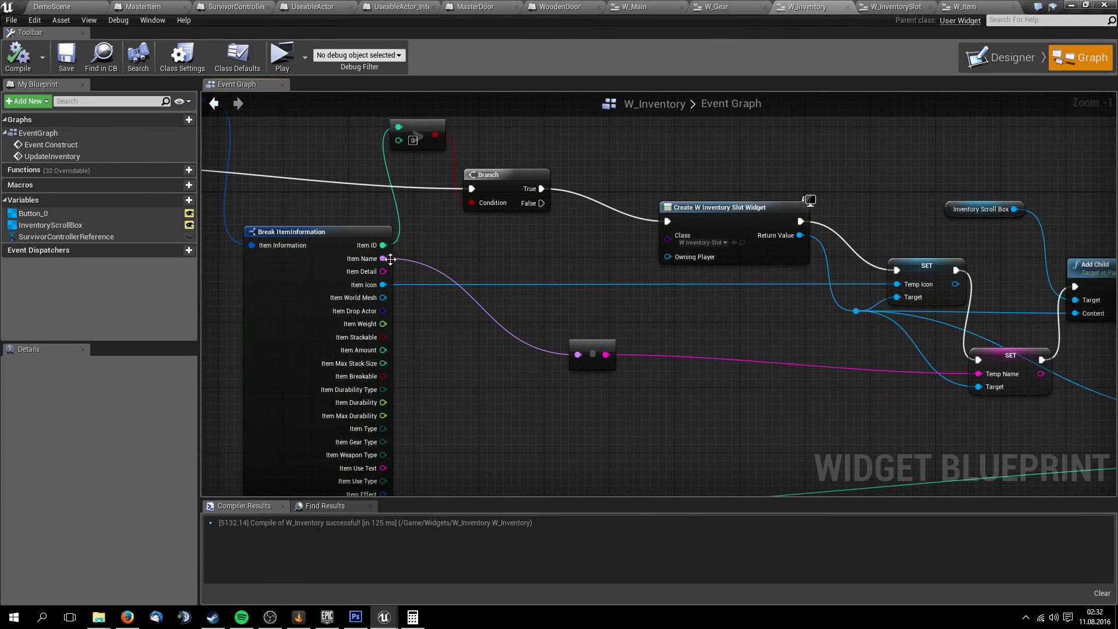
pyautogui.moveTo(390, 259); pyautogui.dragTo(462, 346, button='right')
pyautogui.click(484, 222)
pyautogui.moveTo(515, 254)
pyautogui.mouseDown(button='right')
pyautogui.moveTo(608, 246)
pyautogui.moveTo(634, 299)
pyautogui.mouseUp(button='right')
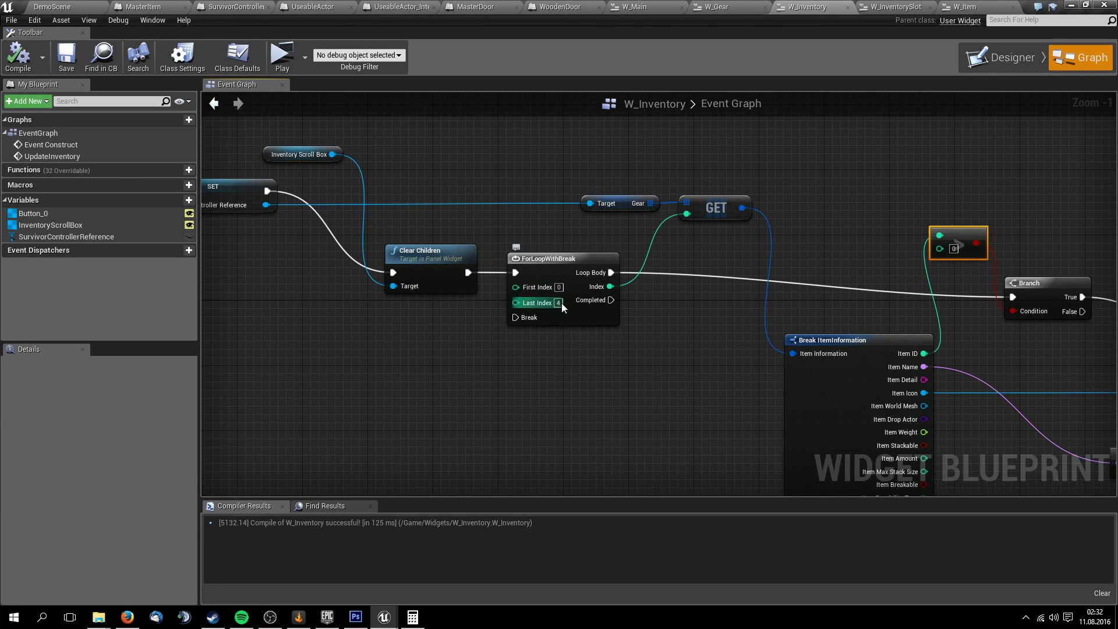
pyautogui.moveTo(606, 249)
pyautogui.mouseDown(button='right')
pyautogui.moveTo(654, 258)
pyautogui.moveTo(507, 169)
pyautogui.mouseUp(button='right')
pyautogui.click(734, 169)
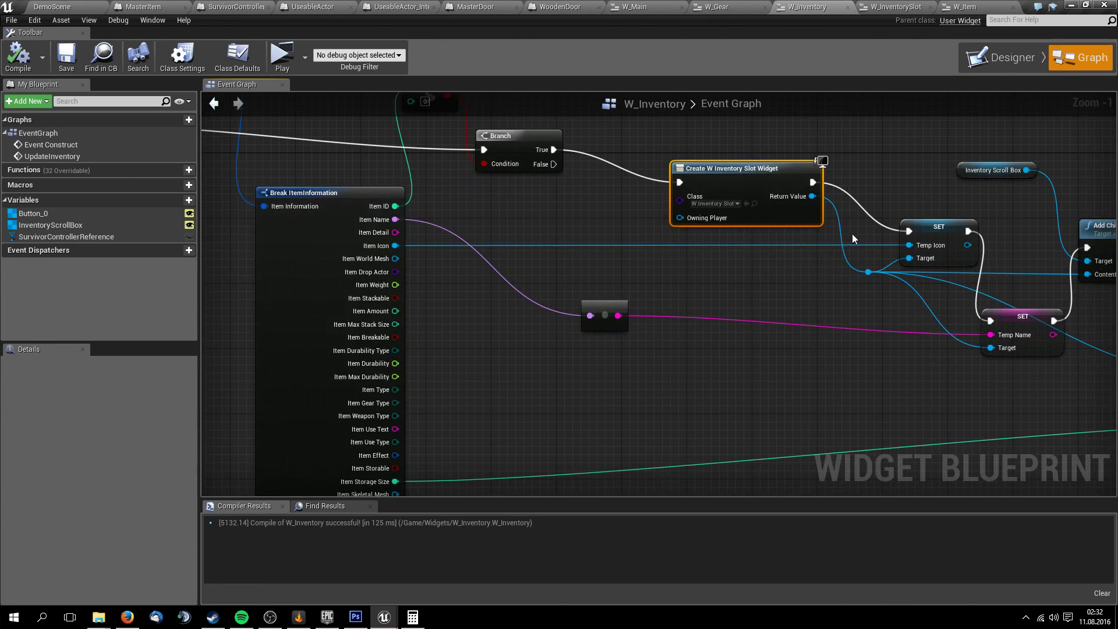
pyautogui.moveTo(853, 239); pyautogui.dragTo(714, 238, button='right')
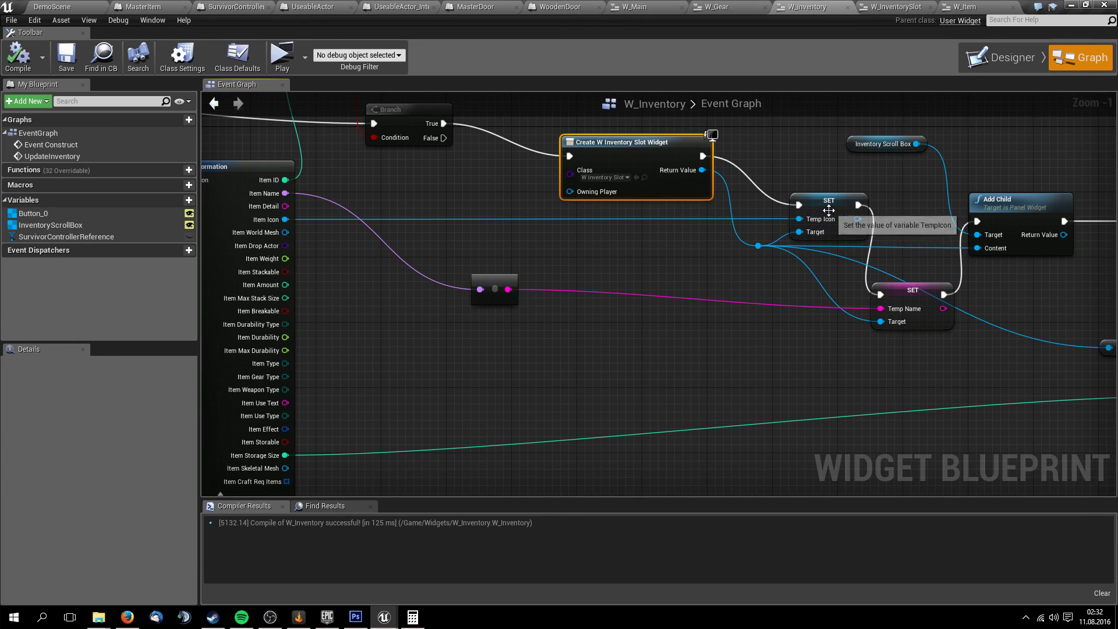
pyautogui.moveTo(833, 221); pyautogui.dragTo(670, 233, button='right')
pyautogui.click(890, 6)
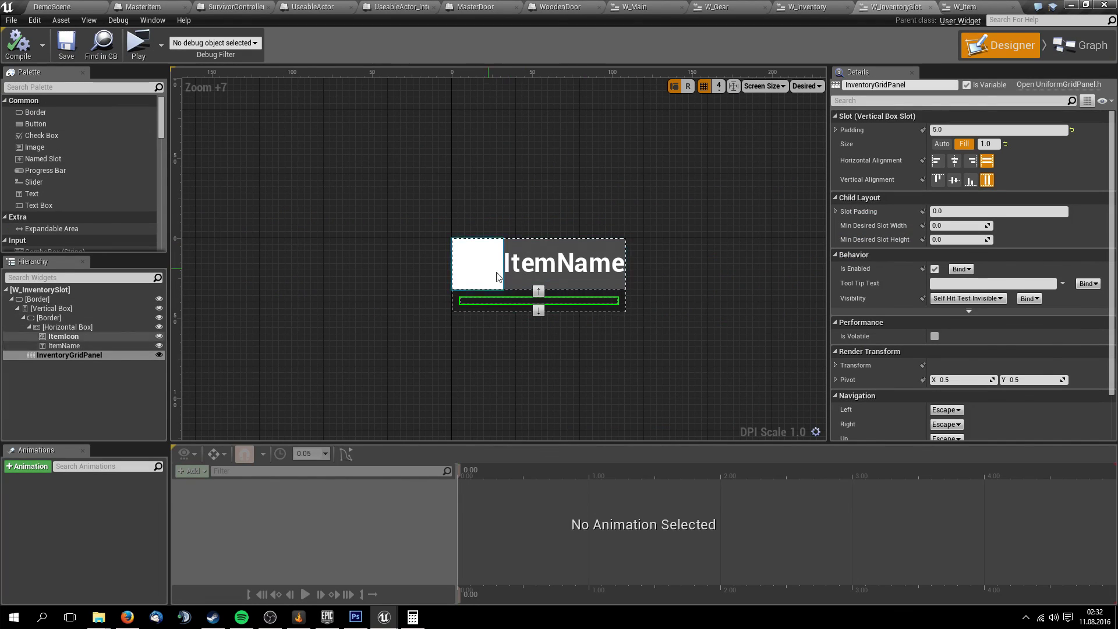
pyautogui.click(808, 7)
# Check the SET and Add Child nodes and the W_InventorySlot layout's InventoryGridPanel
pyautogui.moveTo(589, 153); pyautogui.dragTo(835, 325)
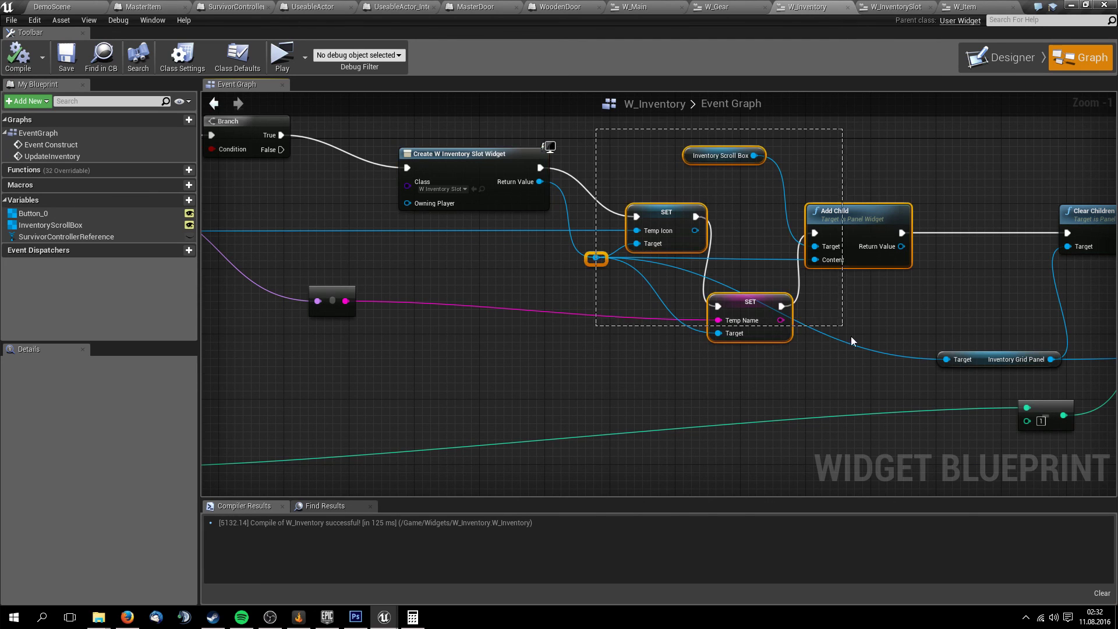
pyautogui.moveTo(867, 366); pyautogui.dragTo(403, 343, button='right')
pyautogui.moveTo(535, 325); pyautogui.dragTo(362, 290, button='right')
pyautogui.click(891, 6)
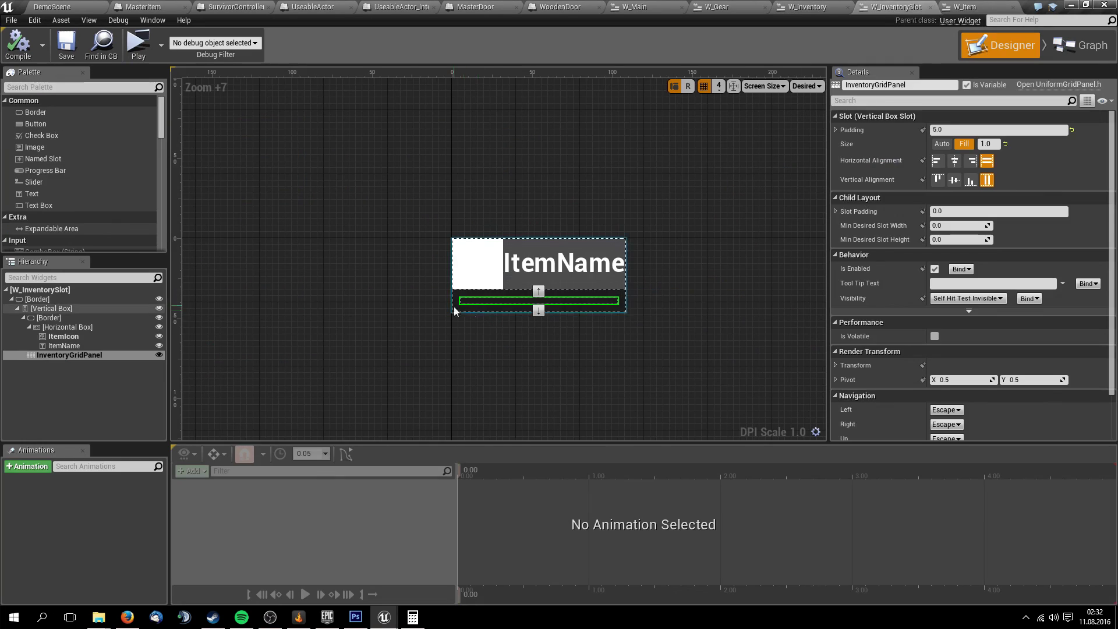
pyautogui.click(501, 298)
pyautogui.click(516, 306)
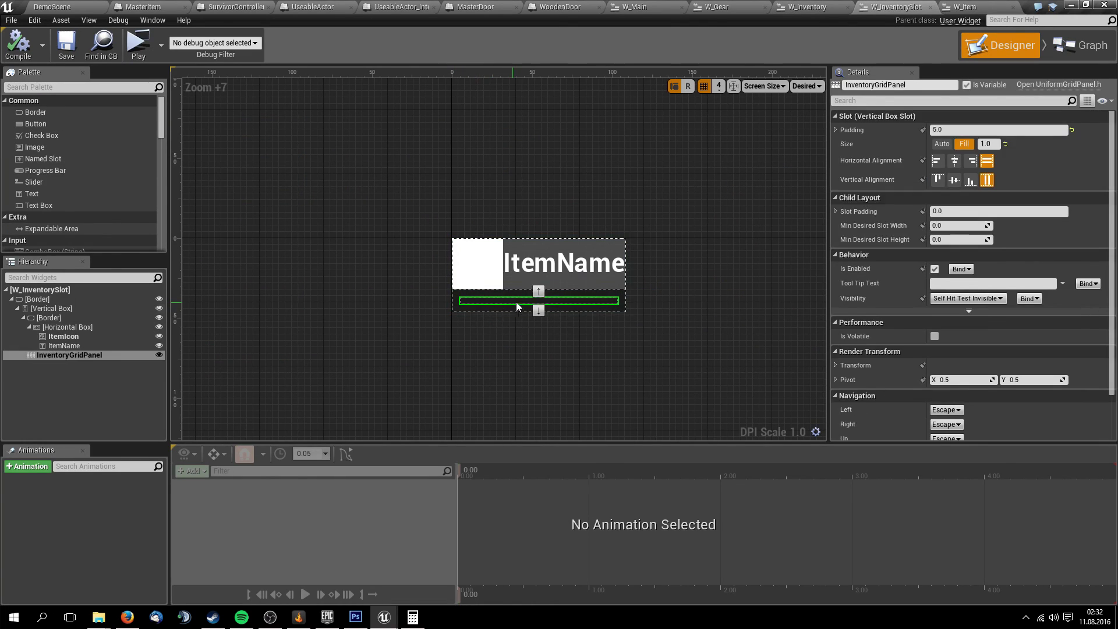
pyautogui.click(829, 12)
# Trace the storage-size wire from the grid panel back to the ForLoop node
pyautogui.moveTo(617, 288)
pyautogui.mouseDown(button='right')
pyautogui.moveTo(498, 216)
pyautogui.moveTo(531, 218)
pyautogui.mouseUp(button='right')
pyautogui.moveTo(349, 361); pyautogui.dragTo(982, 261, button='right')
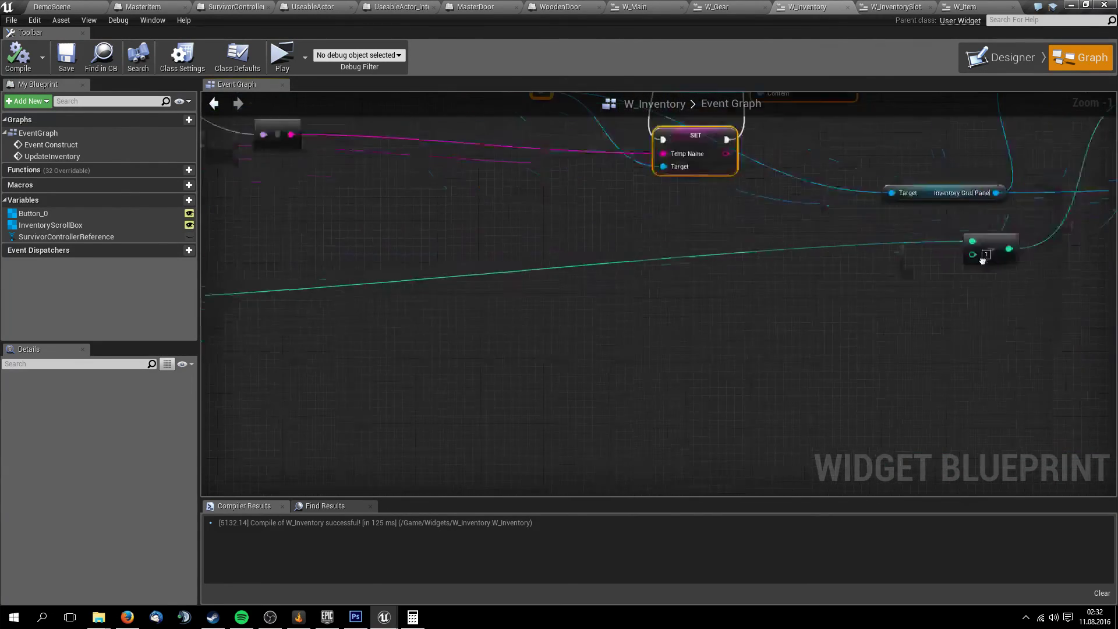
pyautogui.doubleClick(982, 260)
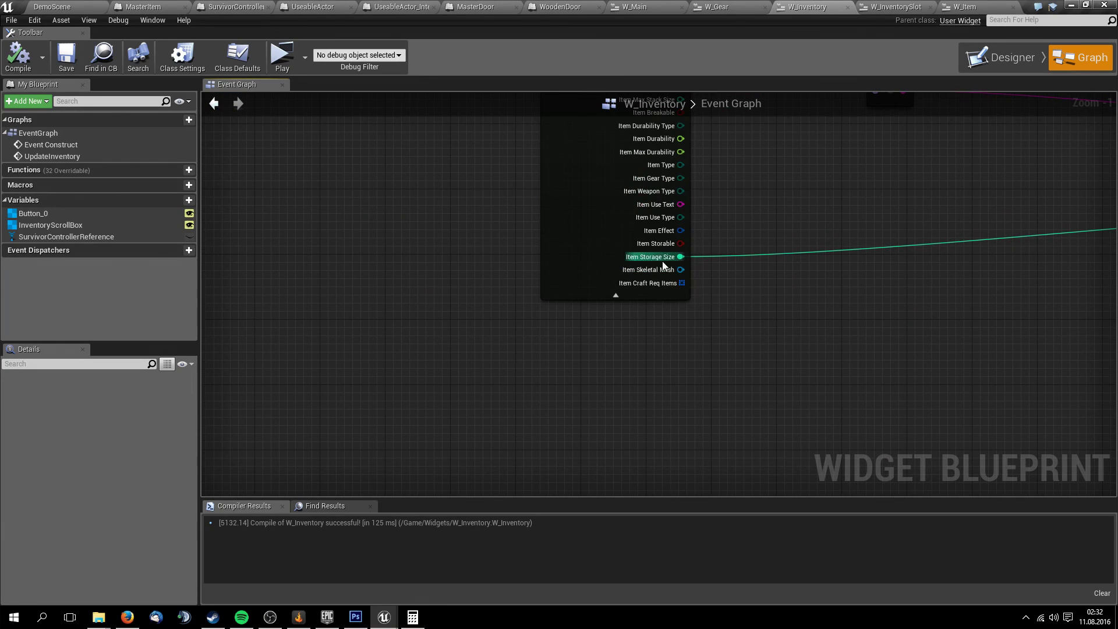
pyautogui.doubleClick(297, 302)
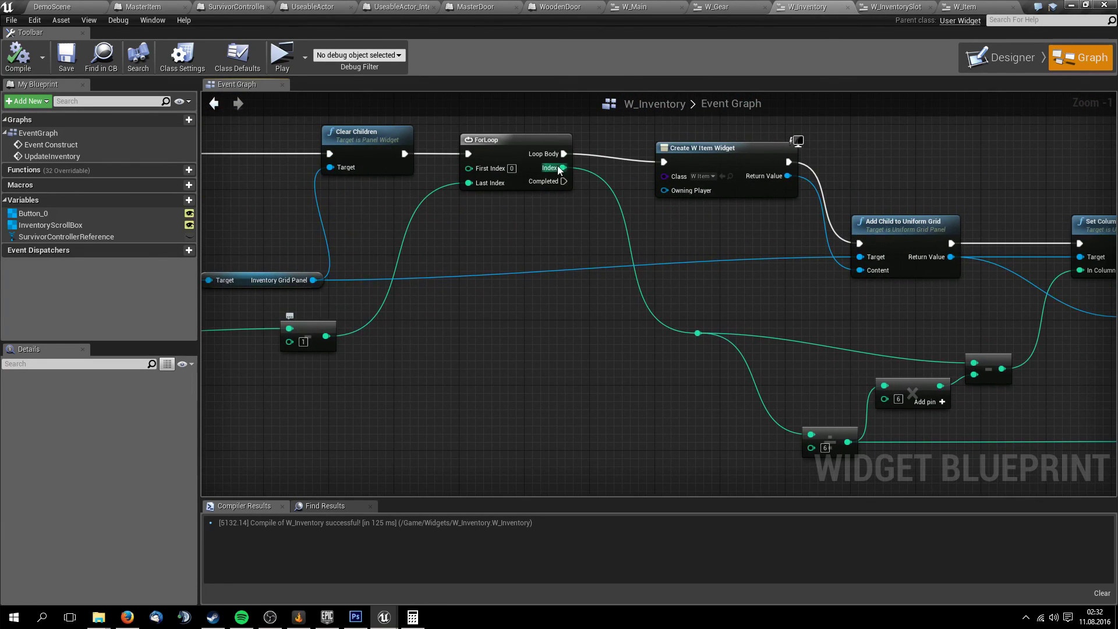
pyautogui.moveTo(722, 301); pyautogui.dragTo(634, 316, button='right')
pyautogui.click(547, 175)
pyautogui.moveTo(548, 175); pyautogui.dragTo(394, 152, button='right')
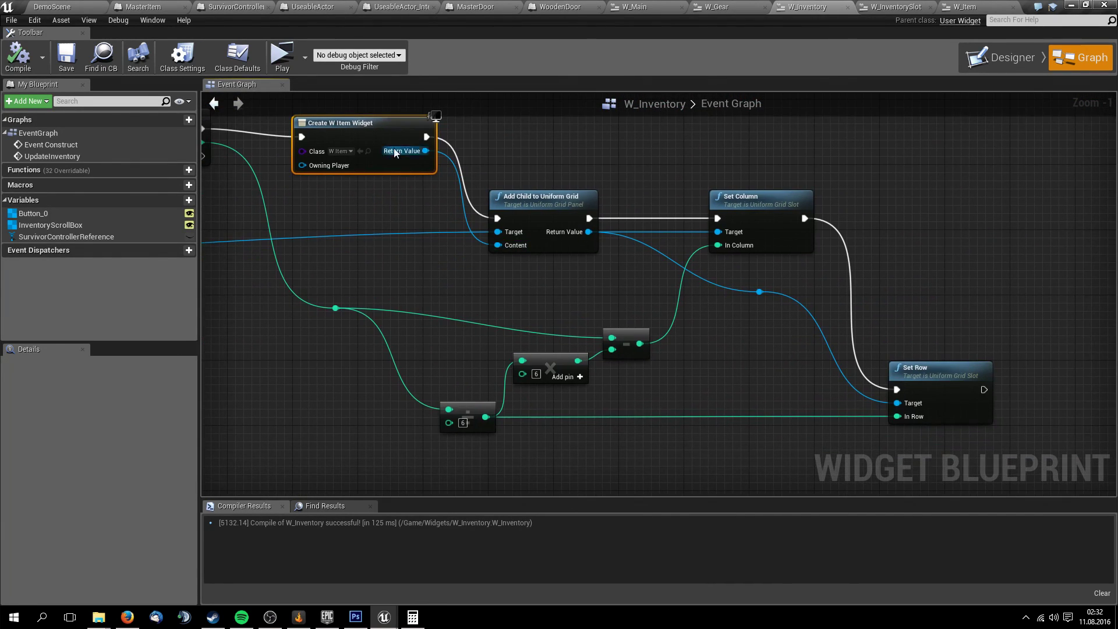
pyautogui.doubleClick(394, 153)
# Wire the ForLoop Index into the grid-math reroute and go back to DemoScene
pyautogui.moveTo(641, 239)
pyautogui.mouseDown(button='right')
pyautogui.moveTo(446, 176)
pyautogui.moveTo(719, 241)
pyautogui.mouseUp(button='right')
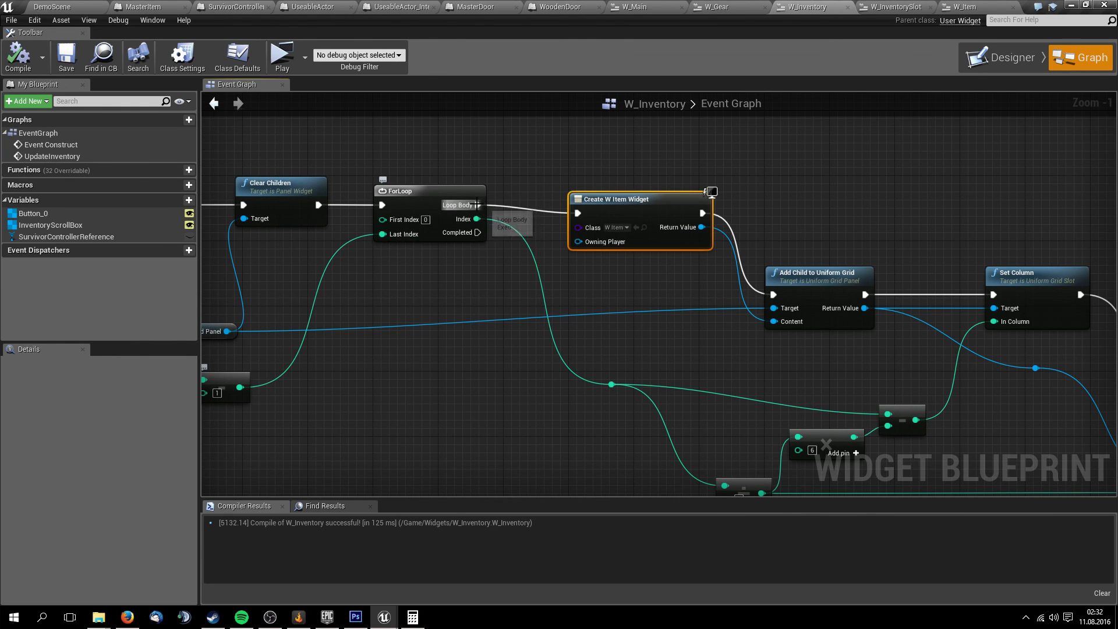
pyautogui.moveTo(478, 205); pyautogui.dragTo(639, 143)
pyautogui.moveTo(477, 205); pyautogui.dragTo(627, 145)
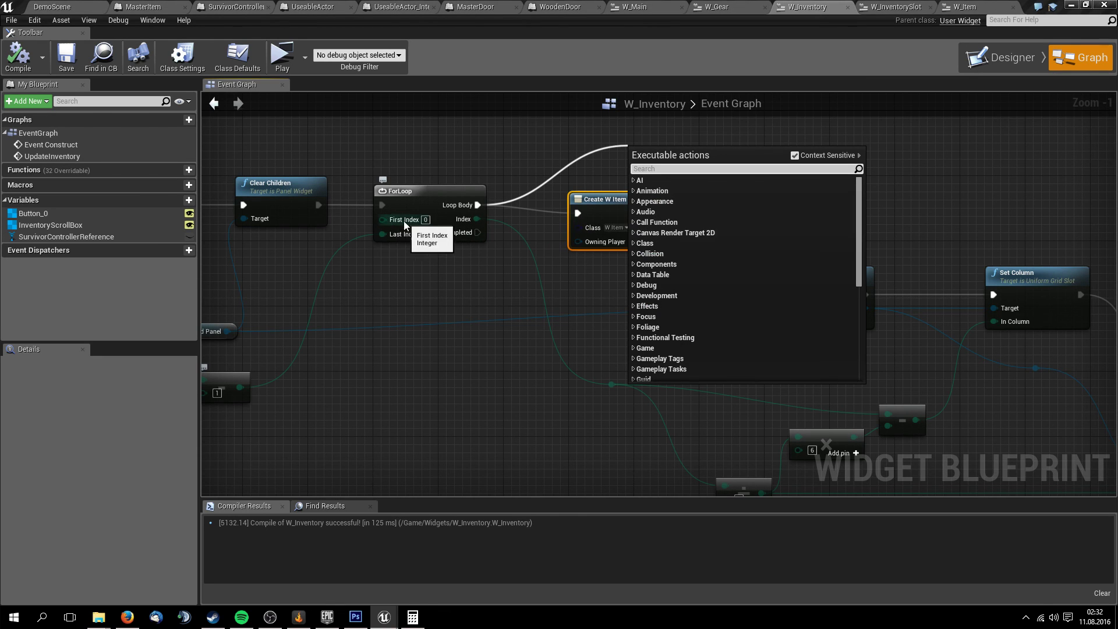
pyautogui.moveTo(474, 220); pyautogui.dragTo(540, 261)
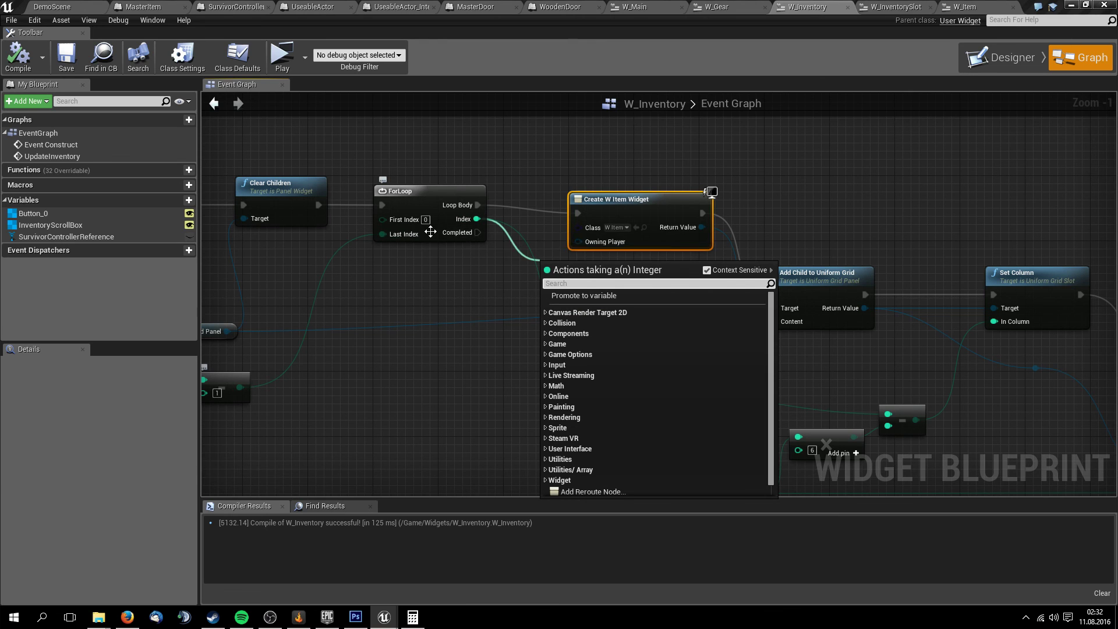
pyautogui.moveTo(400, 233); pyautogui.dragTo(263, 233, button='right')
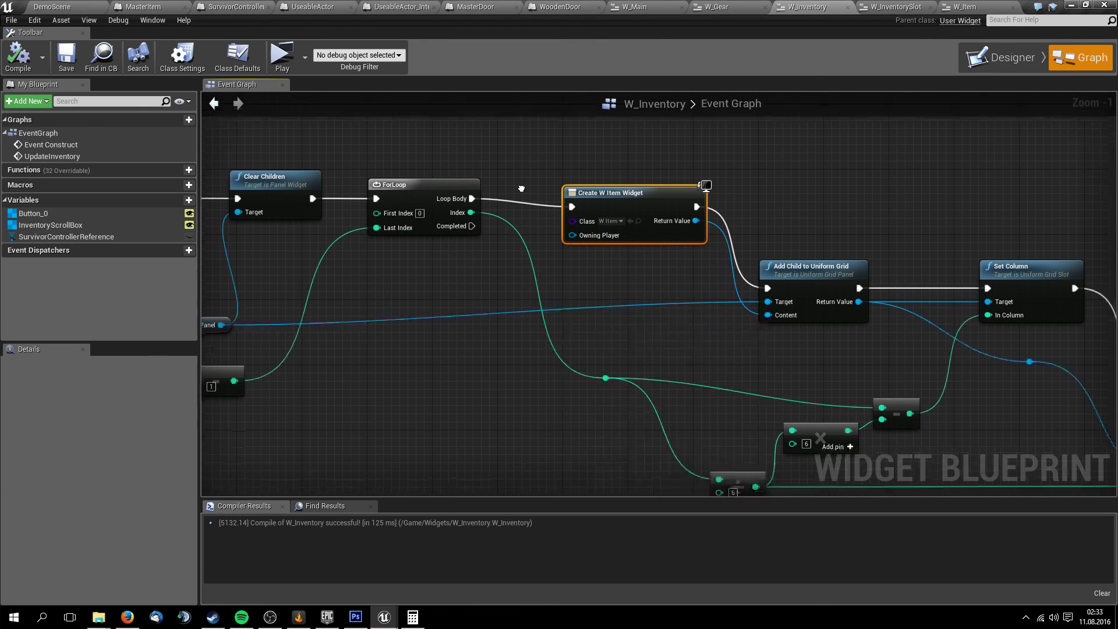
pyautogui.moveTo(385, 165); pyautogui.dragTo(651, 353)
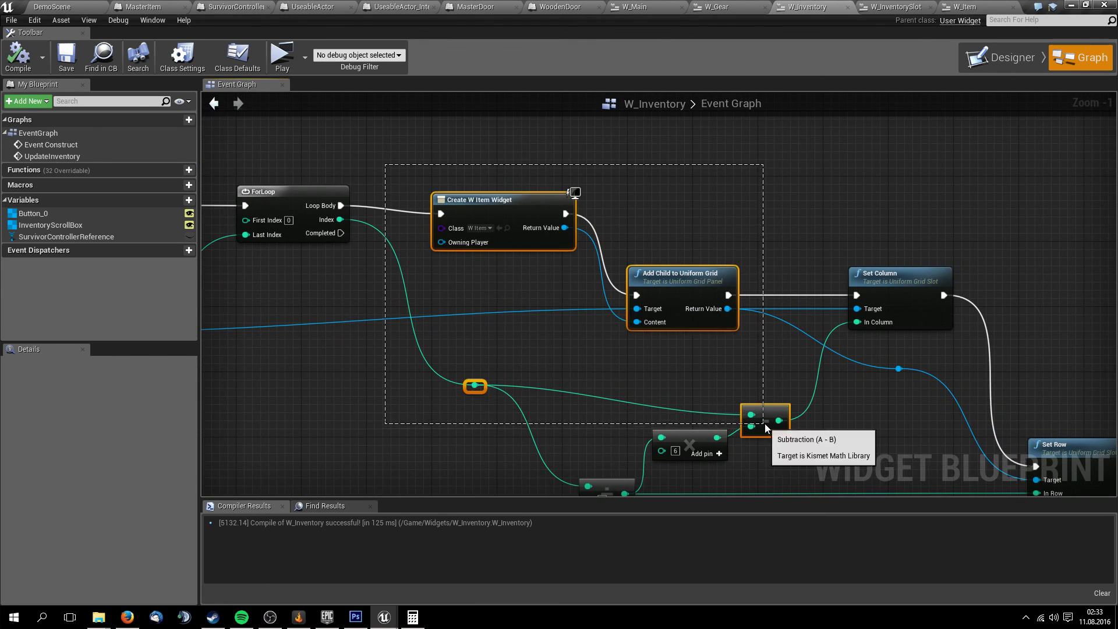
pyautogui.moveTo(386, 163); pyautogui.dragTo(537, 175)
pyautogui.moveTo(516, 162); pyautogui.dragTo(498, 127, button='right')
pyautogui.moveTo(322, 184); pyautogui.dragTo(456, 351)
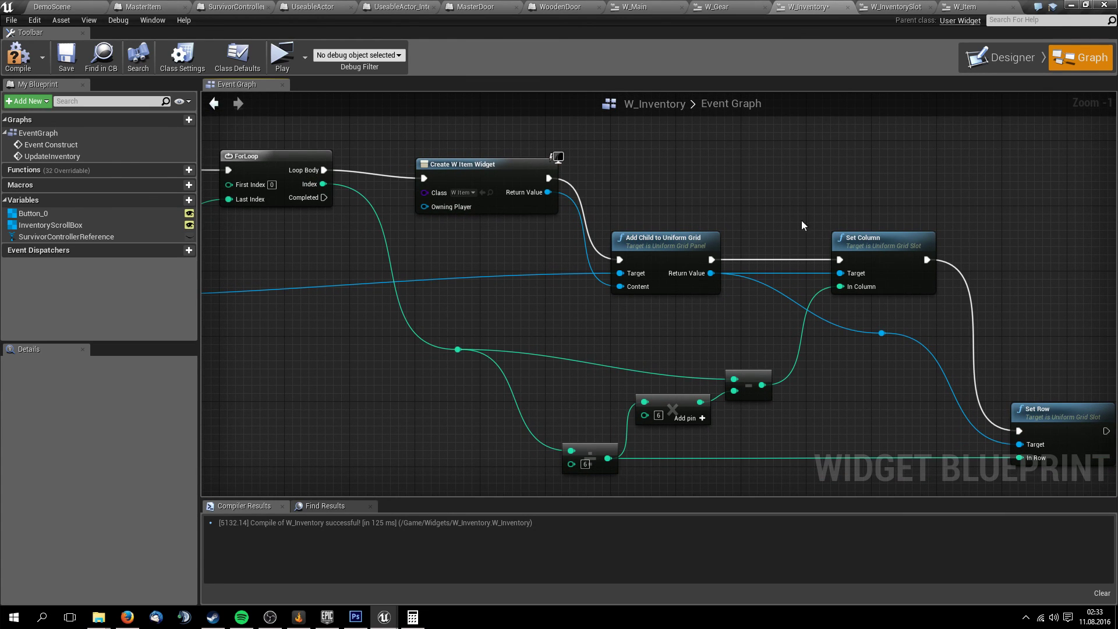
pyautogui.click(893, 8)
pyautogui.click(711, 12)
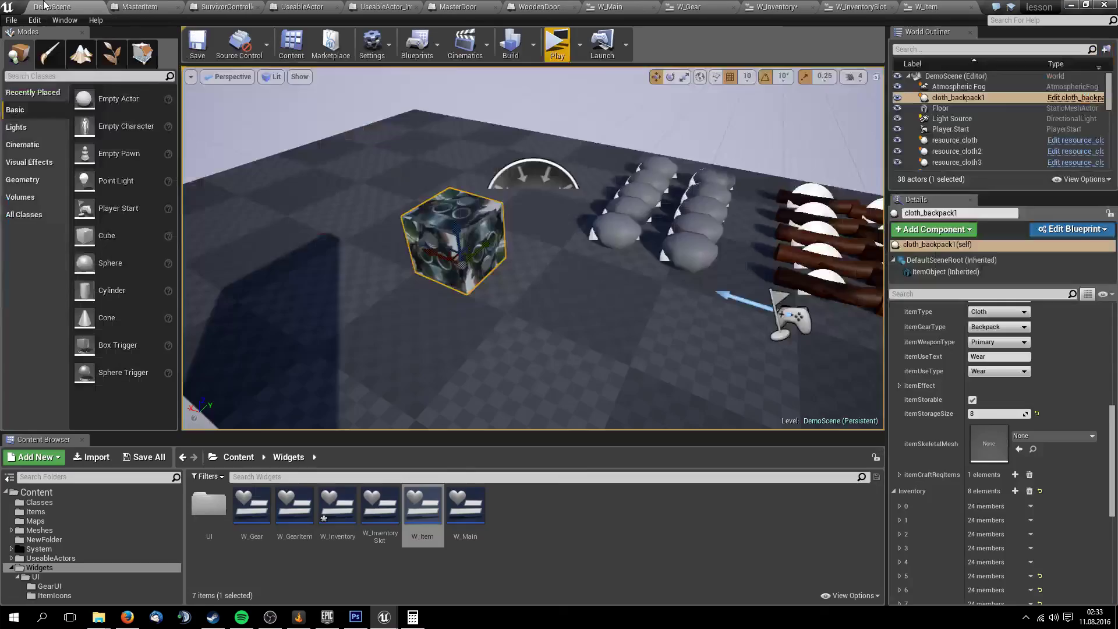
pyautogui.click(557, 46)
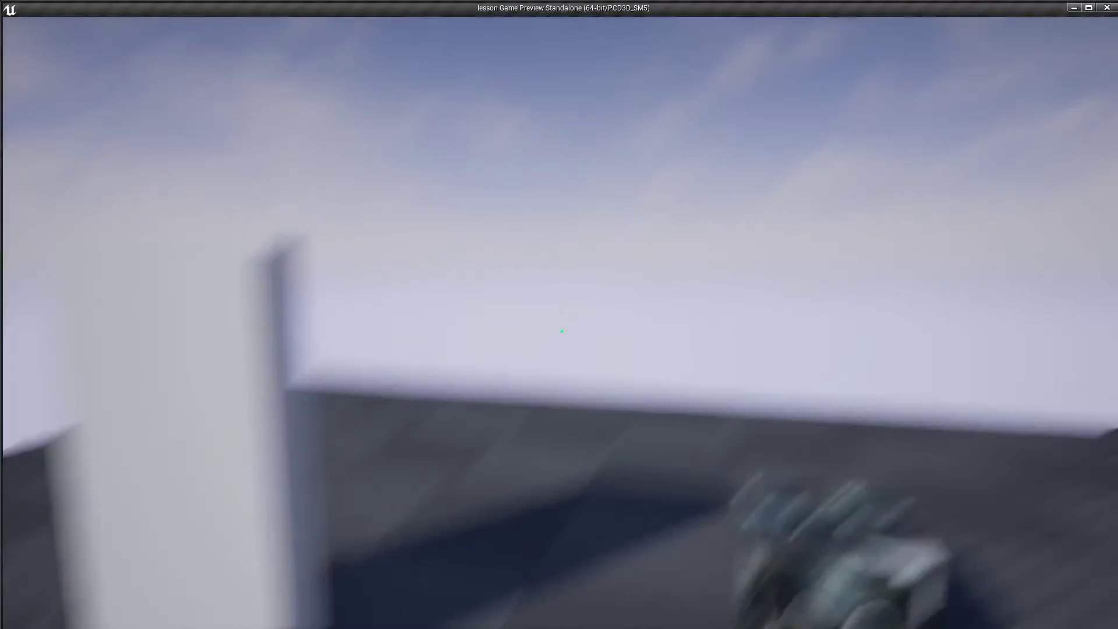
pyautogui.press('i')
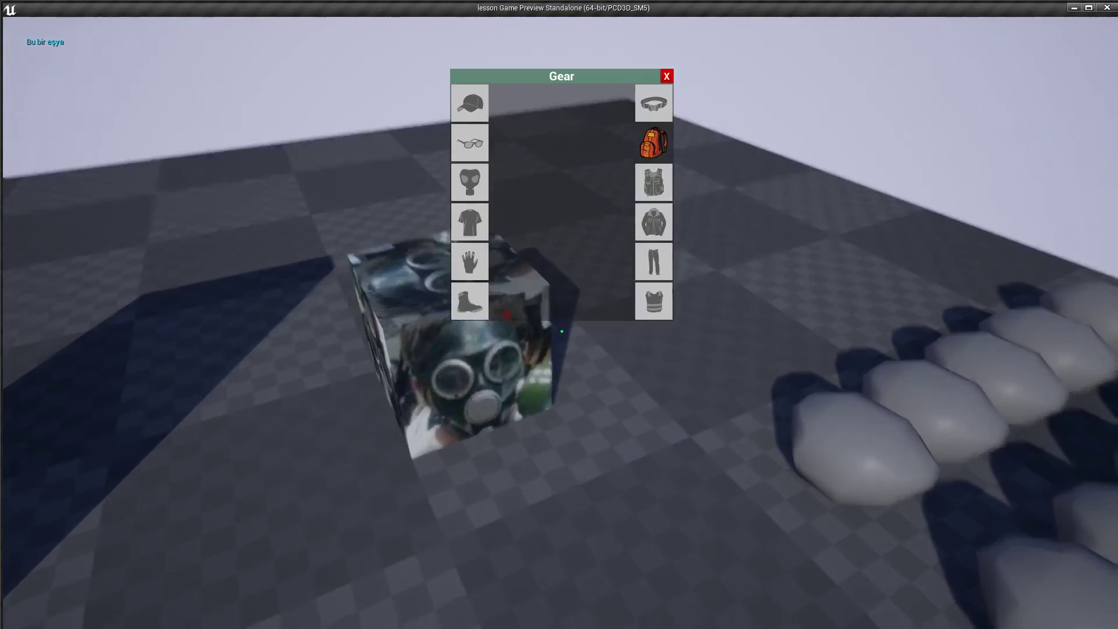
pyautogui.press('Print')
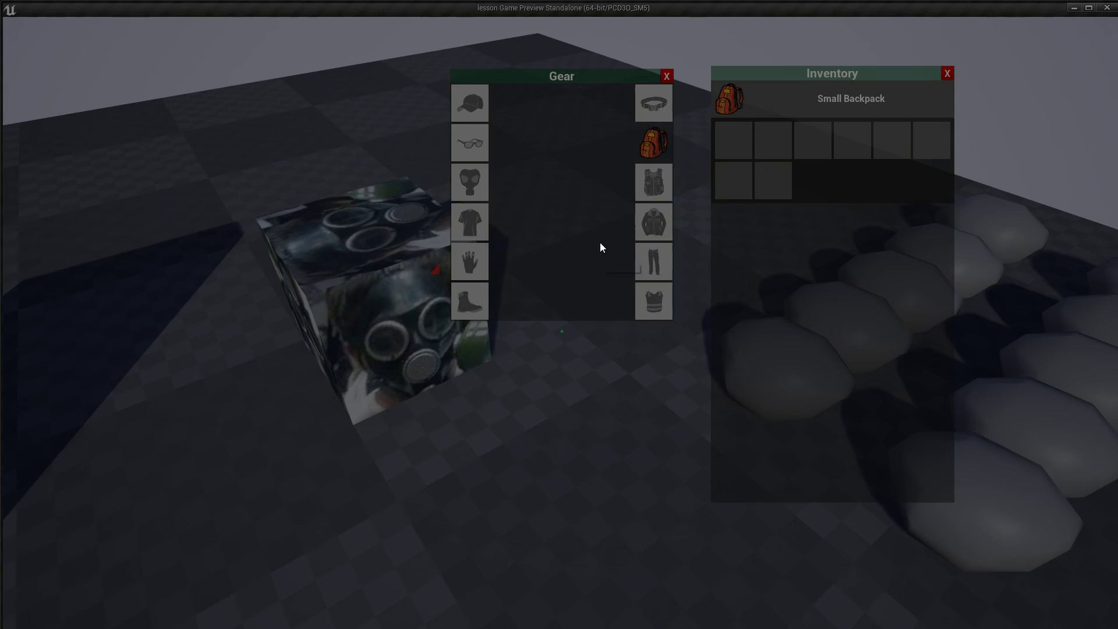
pyautogui.moveTo(406, 33); pyautogui.dragTo(1000, 548)
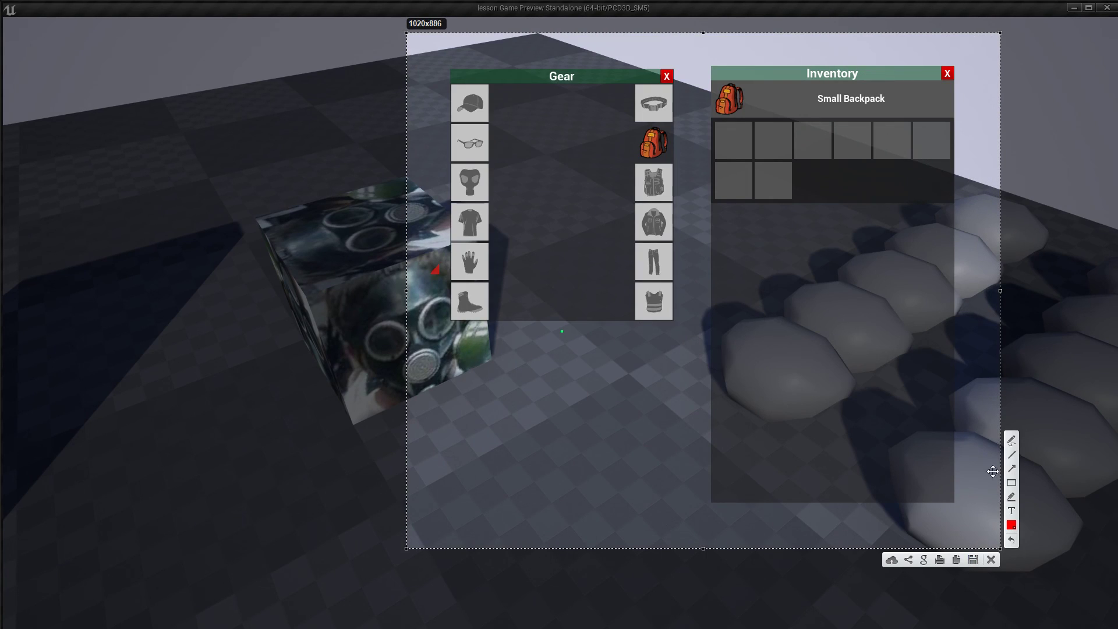
pyautogui.moveTo(739, 144)
pyautogui.mouseDown()
pyautogui.moveTo(726, 129)
pyautogui.moveTo(775, 150)
pyautogui.moveTo(919, 148)
pyautogui.mouseUp()
pyautogui.moveTo(697, 140)
pyautogui.mouseDown()
pyautogui.moveTo(735, 168)
pyautogui.moveTo(691, 197)
pyautogui.moveTo(701, 186)
pyautogui.mouseUp()
pyautogui.moveTo(679, 142); pyautogui.dragTo(705, 141)
pyautogui.moveTo(731, 104); pyautogui.dragTo(939, 100)
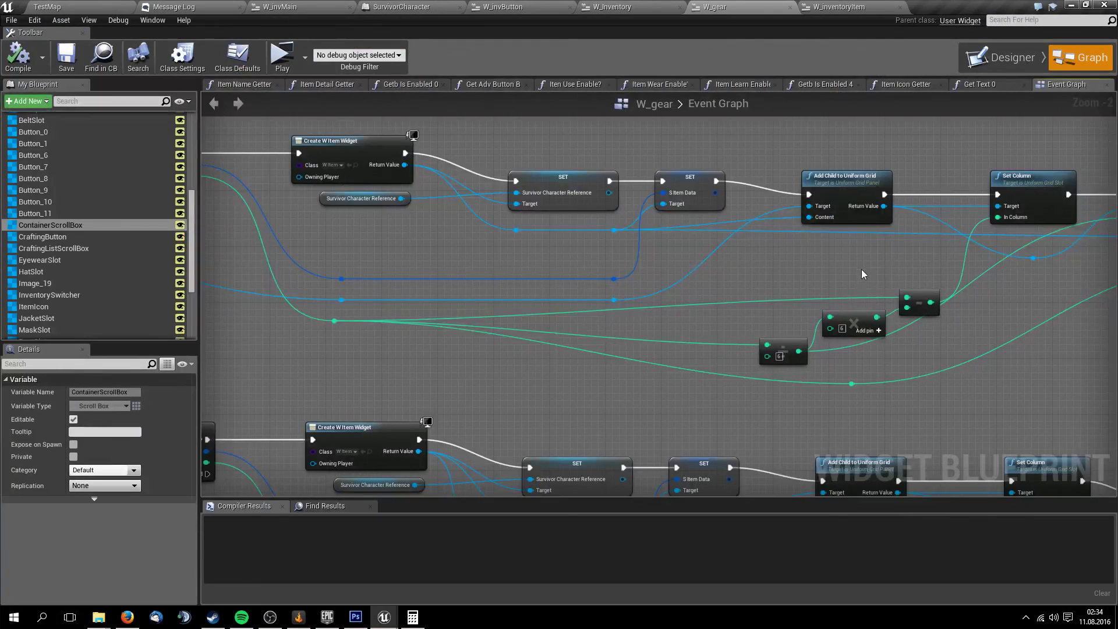
# Tidy W_gear's Set Column, subtract, multiply and Set Row grid-placement nodes
pyautogui.moveTo(863, 274); pyautogui.dragTo(687, 274, button='right')
pyautogui.scroll(2, 794, 177)
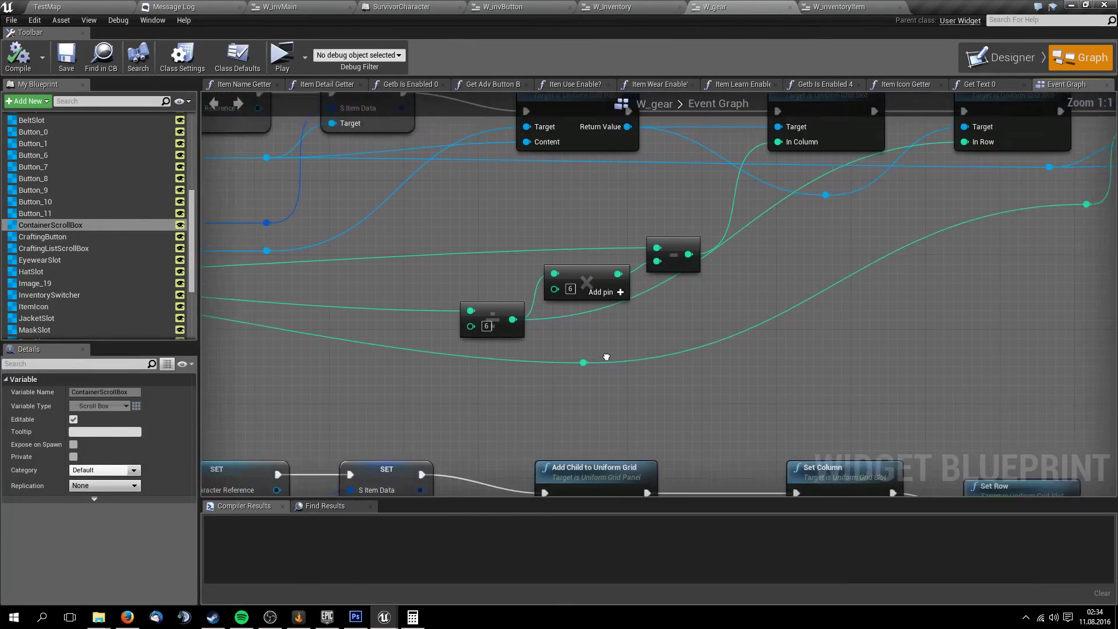
pyautogui.click(794, 177)
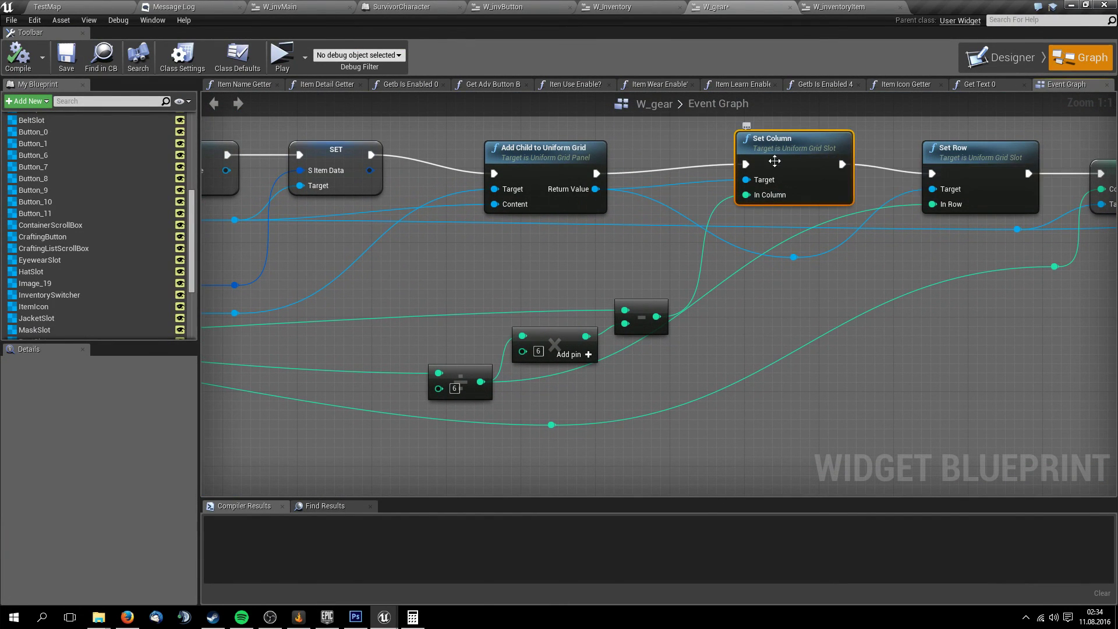
pyautogui.moveTo(801, 164); pyautogui.dragTo(790, 155)
pyautogui.moveTo(641, 300); pyautogui.dragTo(623, 262)
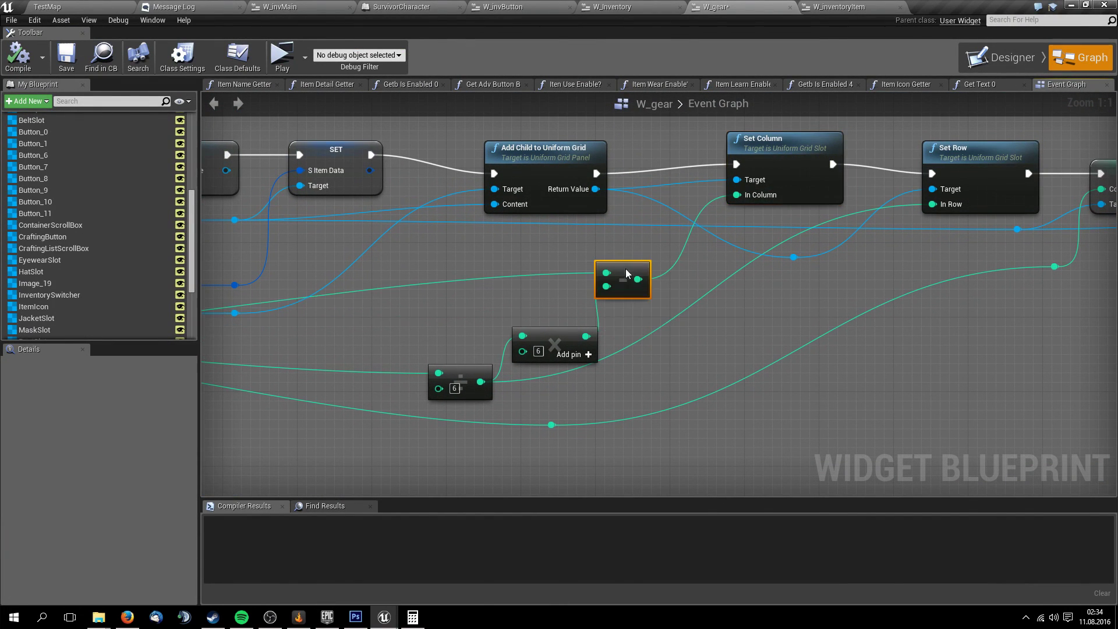
pyautogui.moveTo(566, 340); pyautogui.dragTo(546, 321)
pyautogui.click(967, 152)
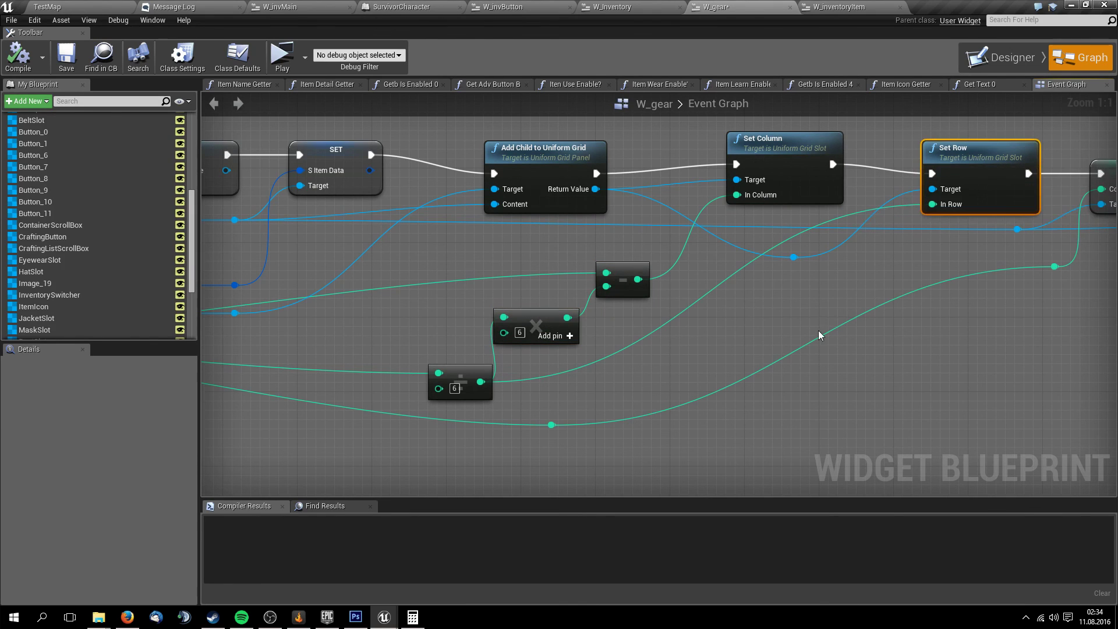
pyautogui.moveTo(649, 367); pyautogui.dragTo(400, 400, button='right')
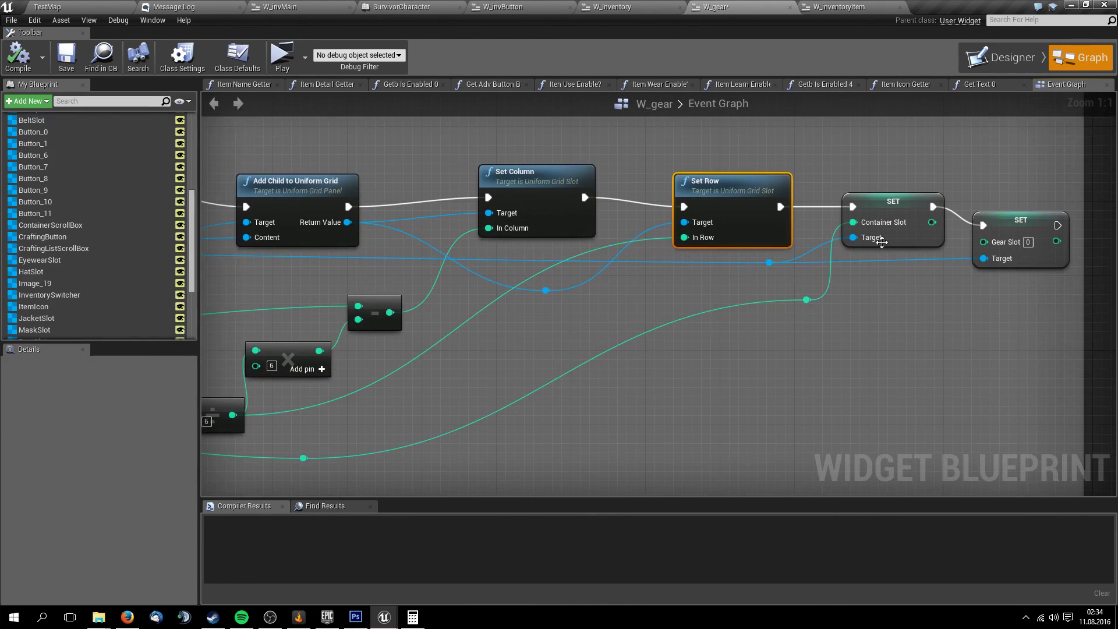
# Back in DemoScene, orbit the view and save all with Ctrl+Shift+S
pyautogui.hotkey('alt', 'Tab')
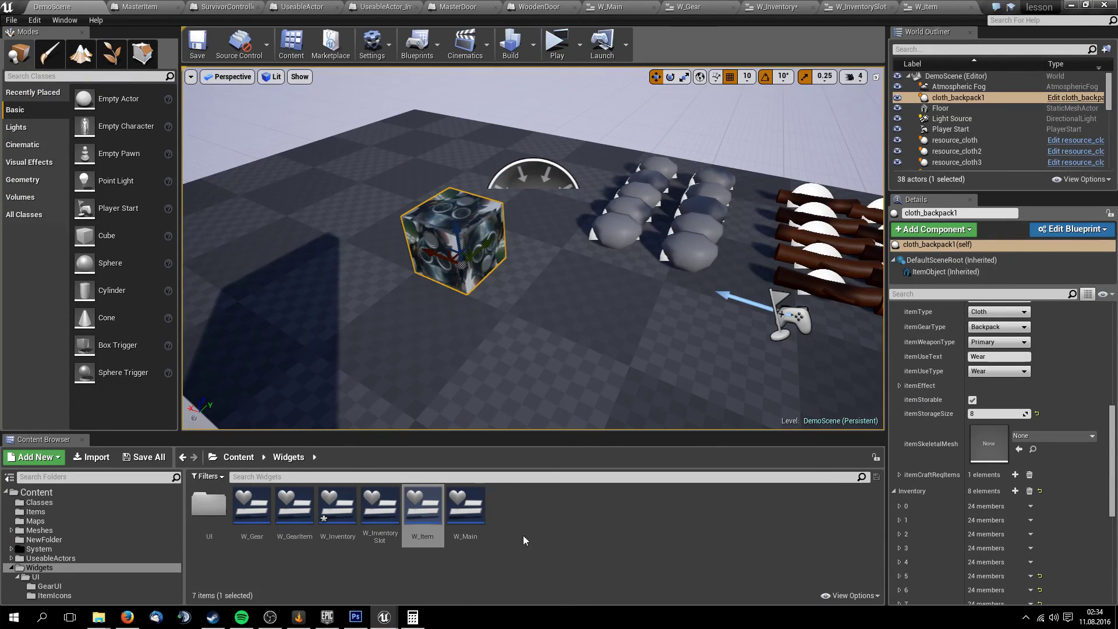
pyautogui.moveTo(383, 616)
pyautogui.moveTo(524, 291); pyautogui.dragTo(524, 292, button='right')
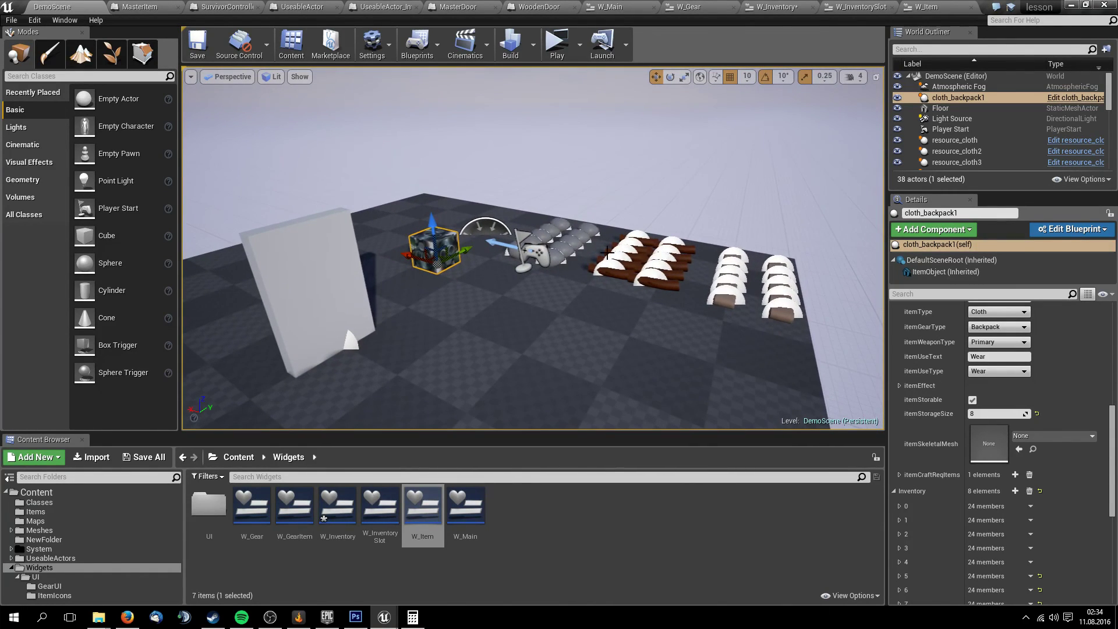
pyautogui.moveTo(575, 338); pyautogui.dragTo(575, 338, button='right')
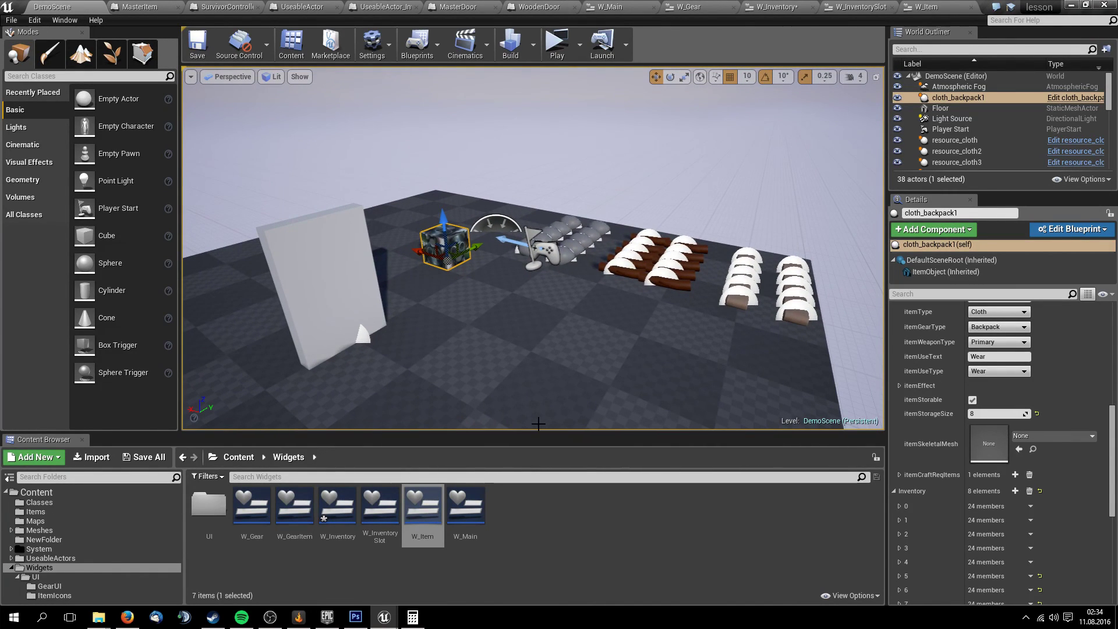
pyautogui.hotkey('ctrl', 'shift', 's')
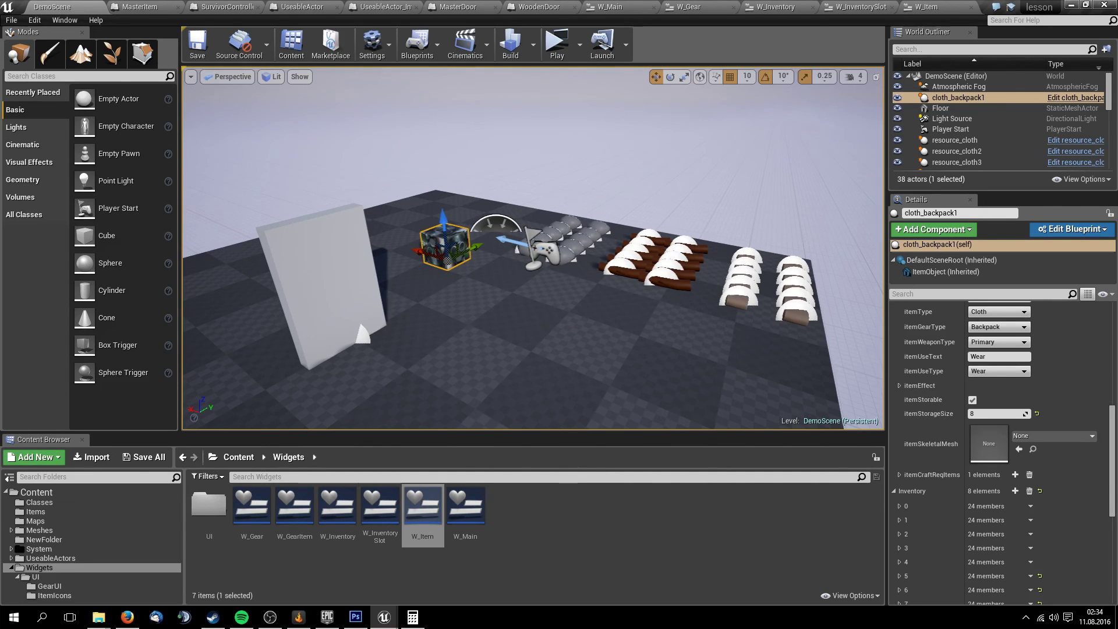
pyautogui.moveTo(550, 218); pyautogui.dragTo(553, 198, button='right')
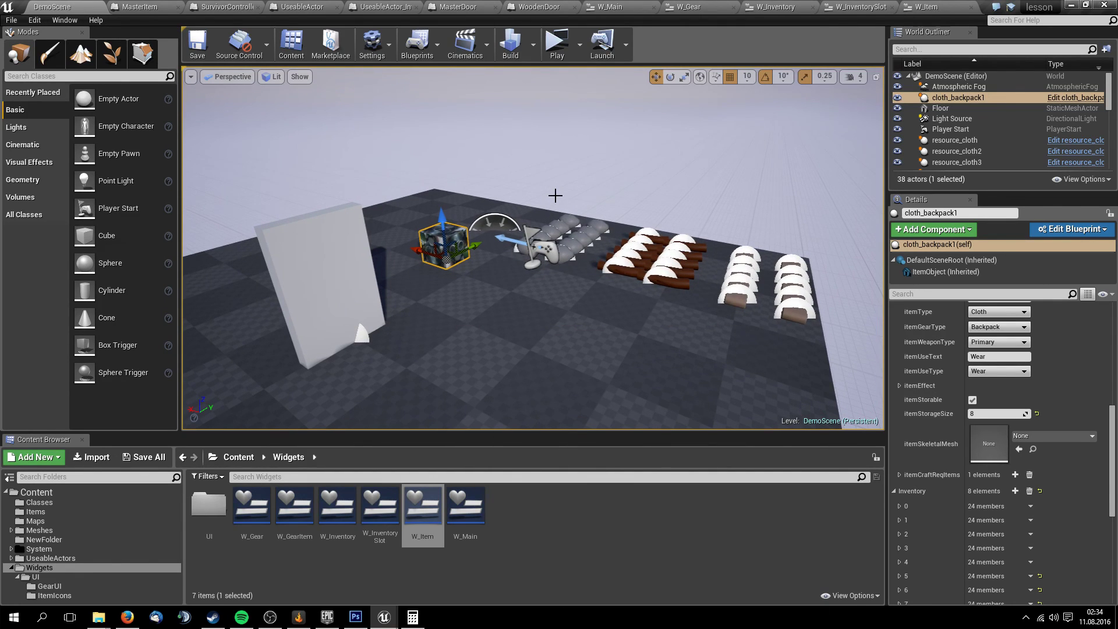